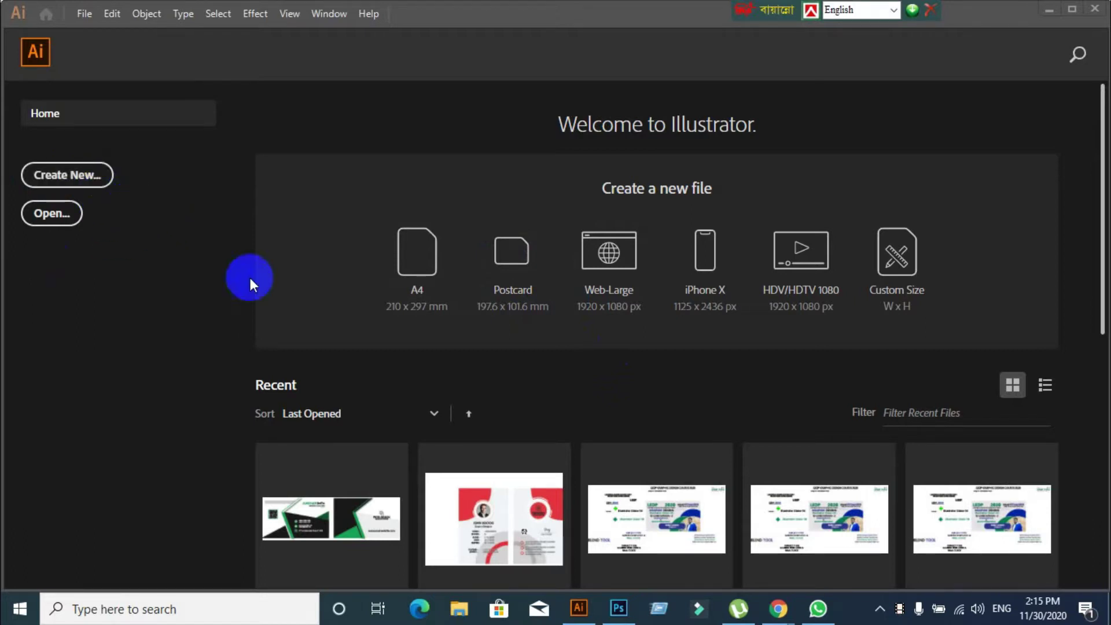
Minimize Illustrator's welcome screen so the Google Meet presentation shows again
{"action": "left_click", "coordinate": [1048, 10]}
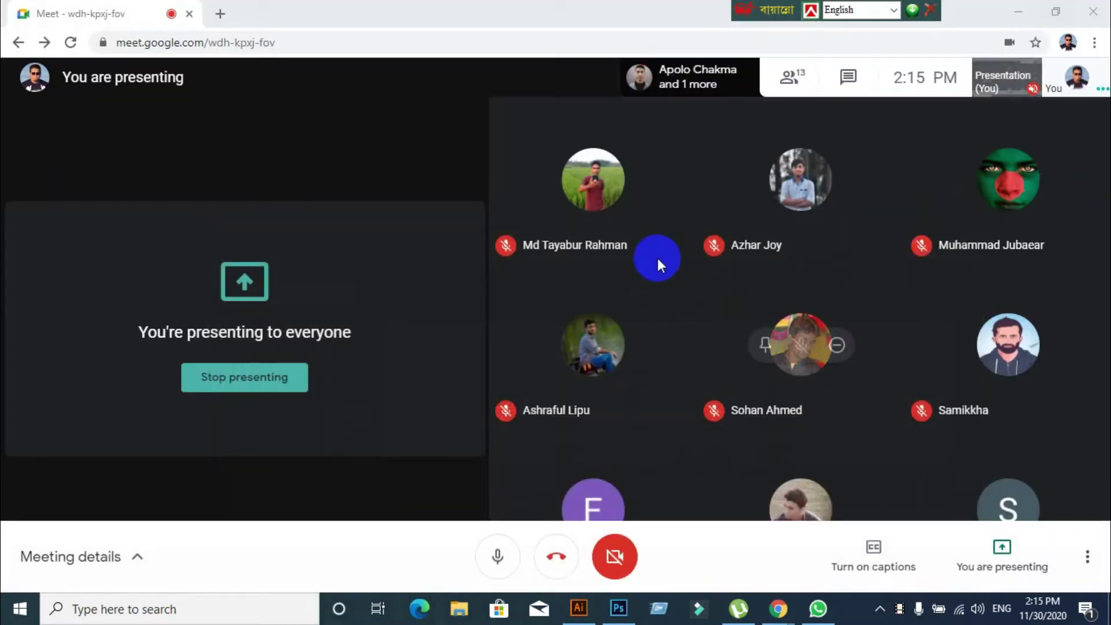
{"action": "left_click", "coordinate": [231, 25]}
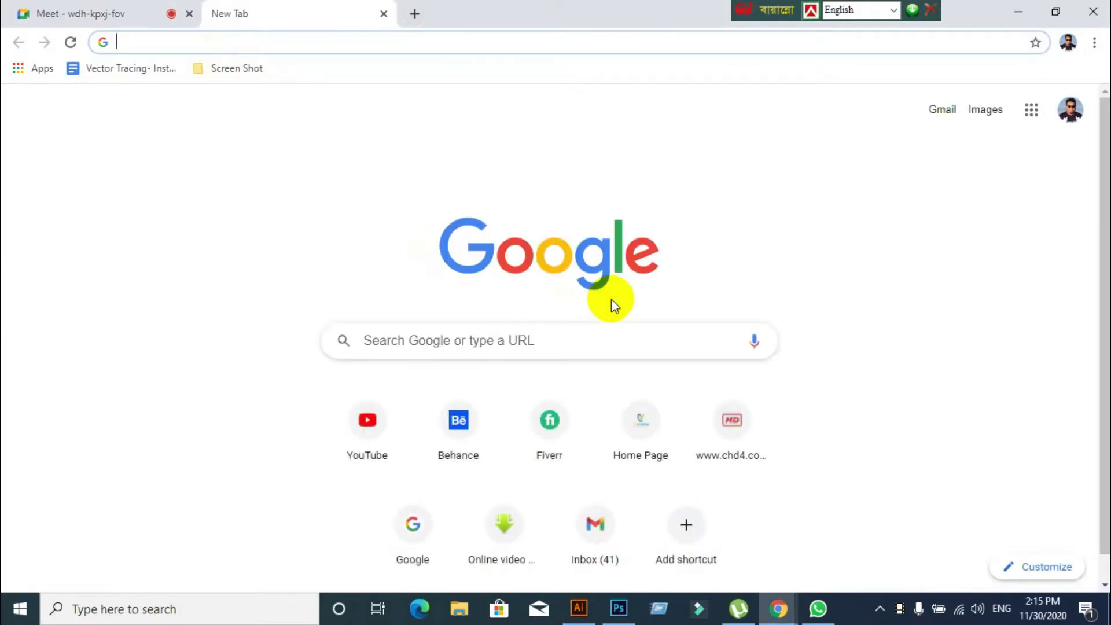
{"action": "type", "text": "www.graphicriver.net"}
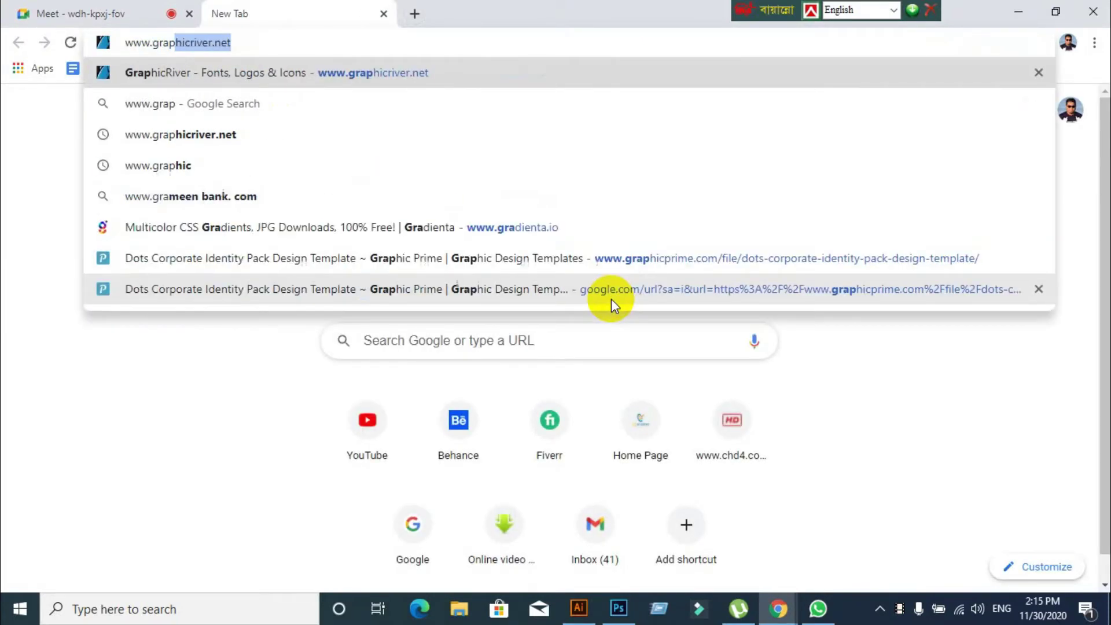
{"action": "key", "text": "Return"}
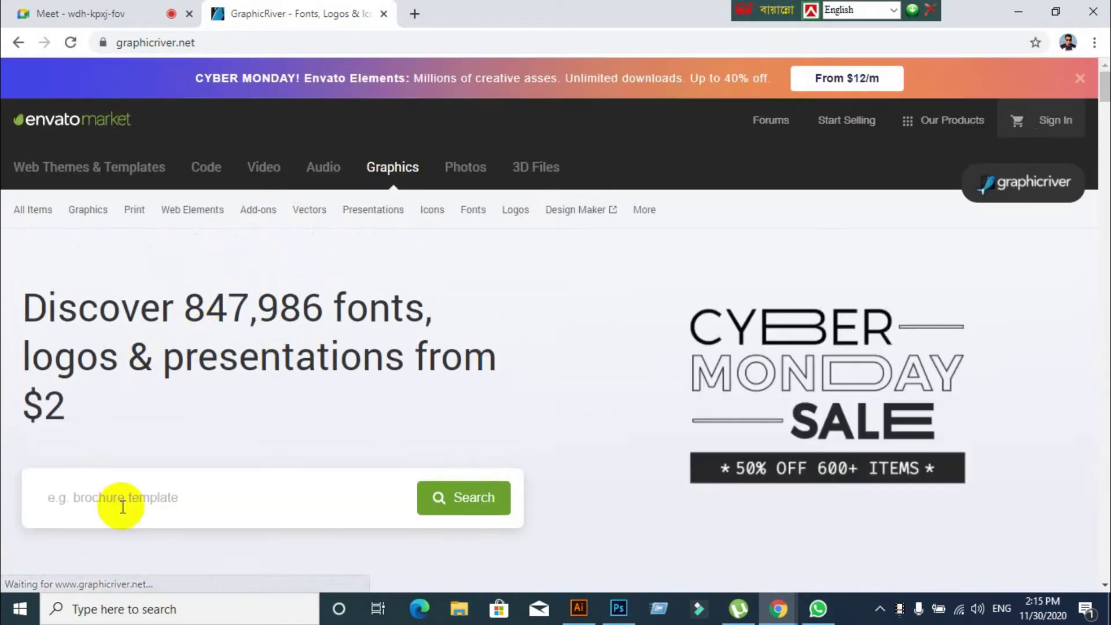
{"action": "left_click", "coordinate": [122, 507]}
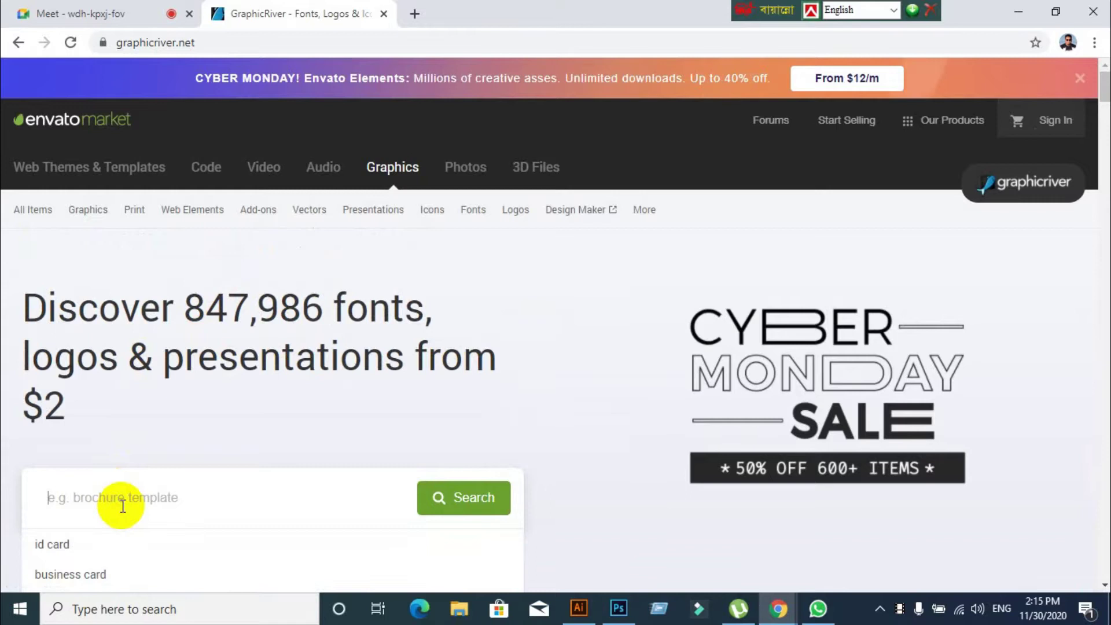
{"action": "scroll", "coordinate": [121, 520], "scroll_direction": "down", "scroll_amount": 1}
{"action": "scroll", "coordinate": [122, 405], "scroll_direction": "up", "scroll_amount": 1}
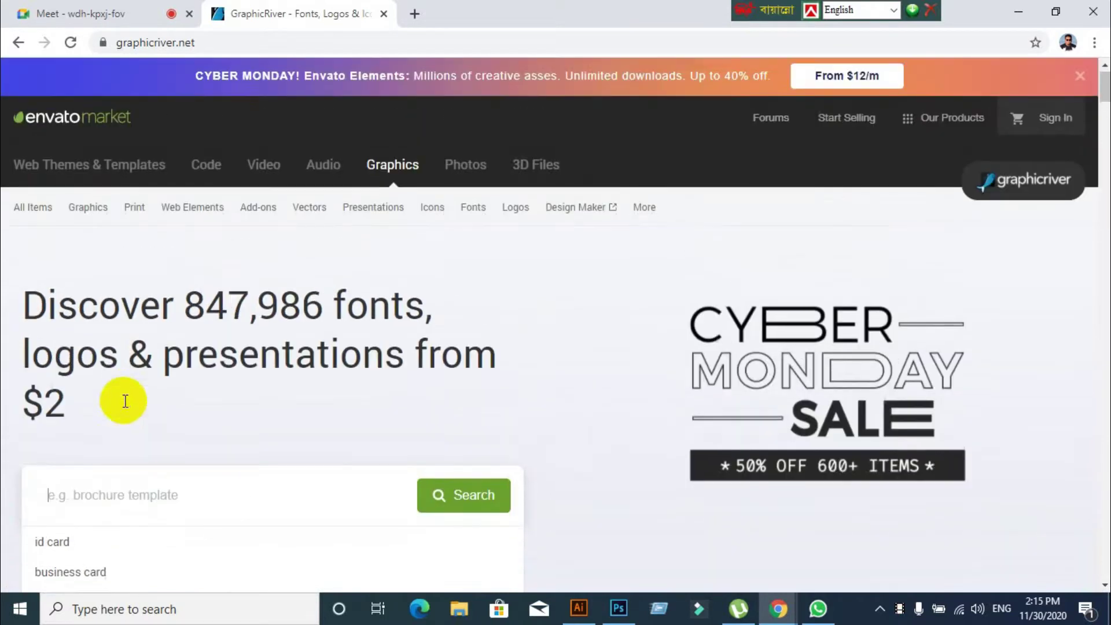
{"action": "mouse_move", "coordinate": [135, 215]}
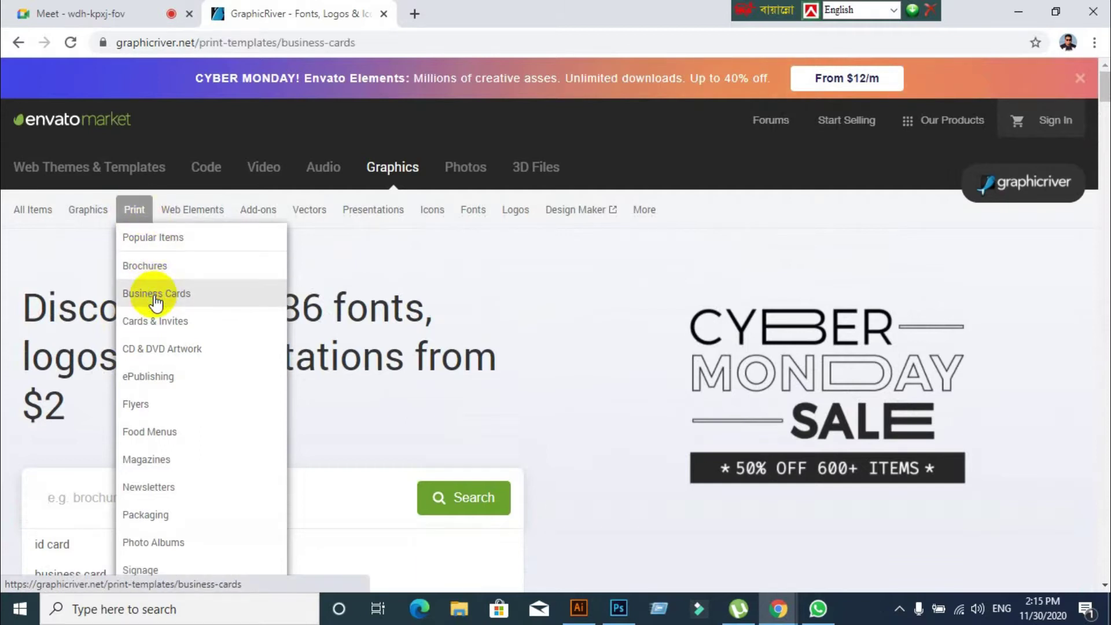
Go to Print > Business Cards and narrow the templates to the Corporate category
{"action": "left_click", "coordinate": [155, 295]}
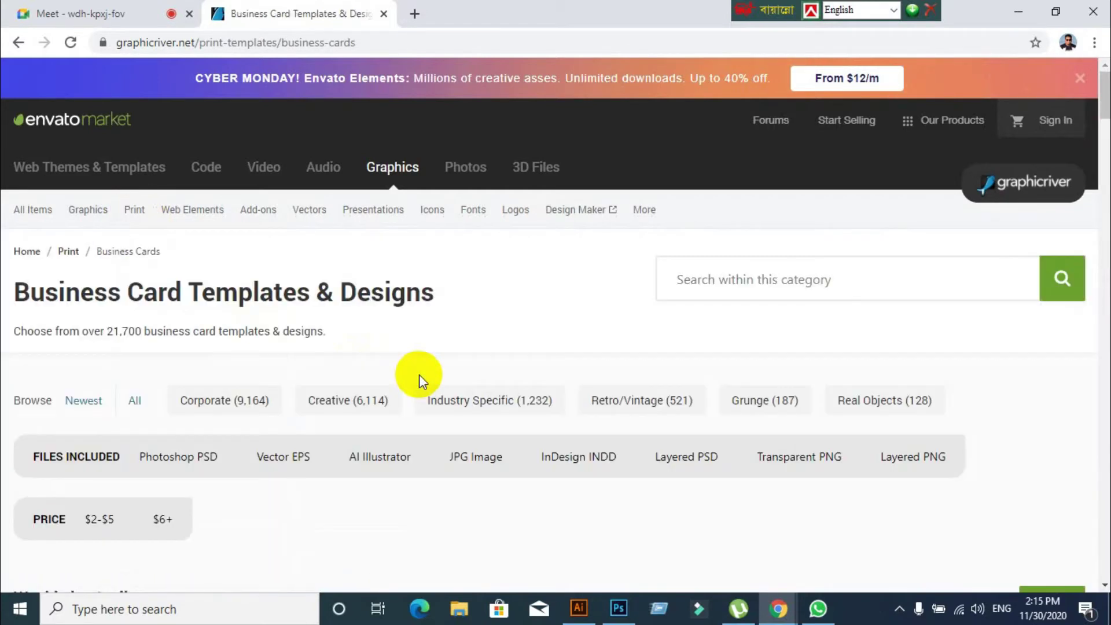
{"action": "scroll", "coordinate": [419, 374], "scroll_direction": "down", "scroll_amount": 8}
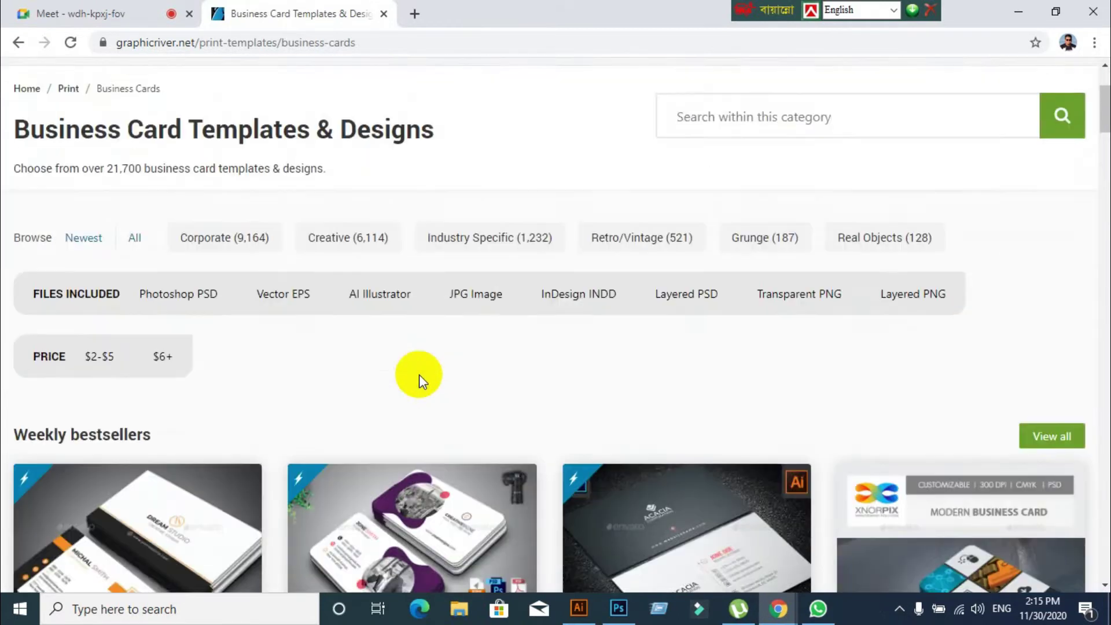
{"action": "scroll", "coordinate": [419, 374], "scroll_direction": "up", "scroll_amount": 6}
{"action": "left_click", "coordinate": [237, 238]}
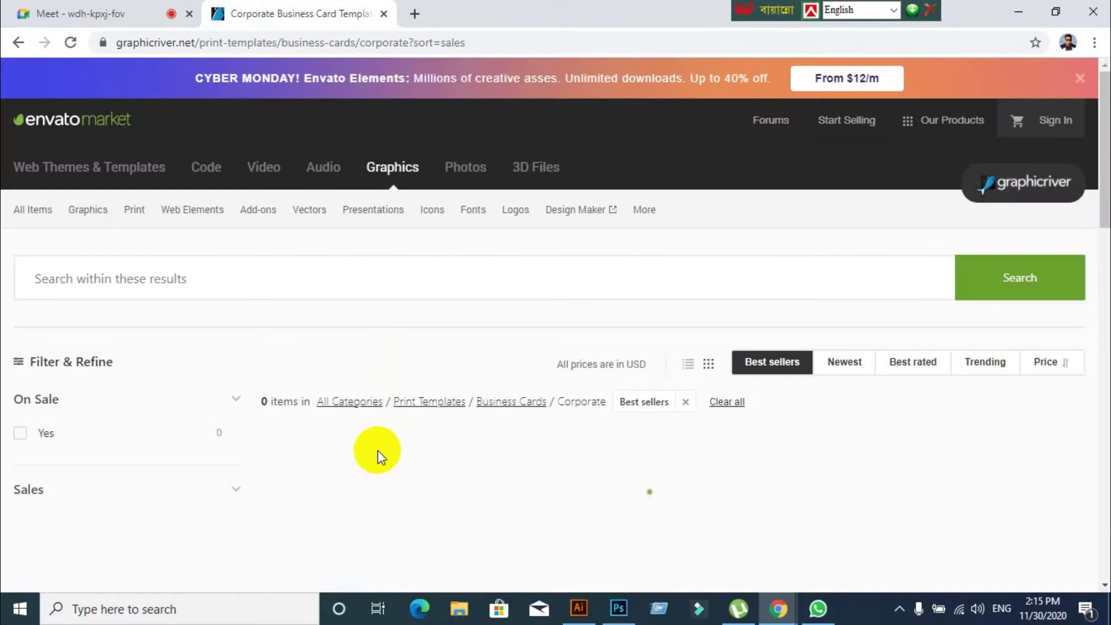
{"action": "scroll", "coordinate": [378, 450], "scroll_direction": "down", "scroll_amount": 15}
{"action": "scroll", "coordinate": [377, 457], "scroll_direction": "up", "scroll_amount": 3}
{"action": "scroll", "coordinate": [788, 376], "scroll_direction": "up", "scroll_amount": 10}
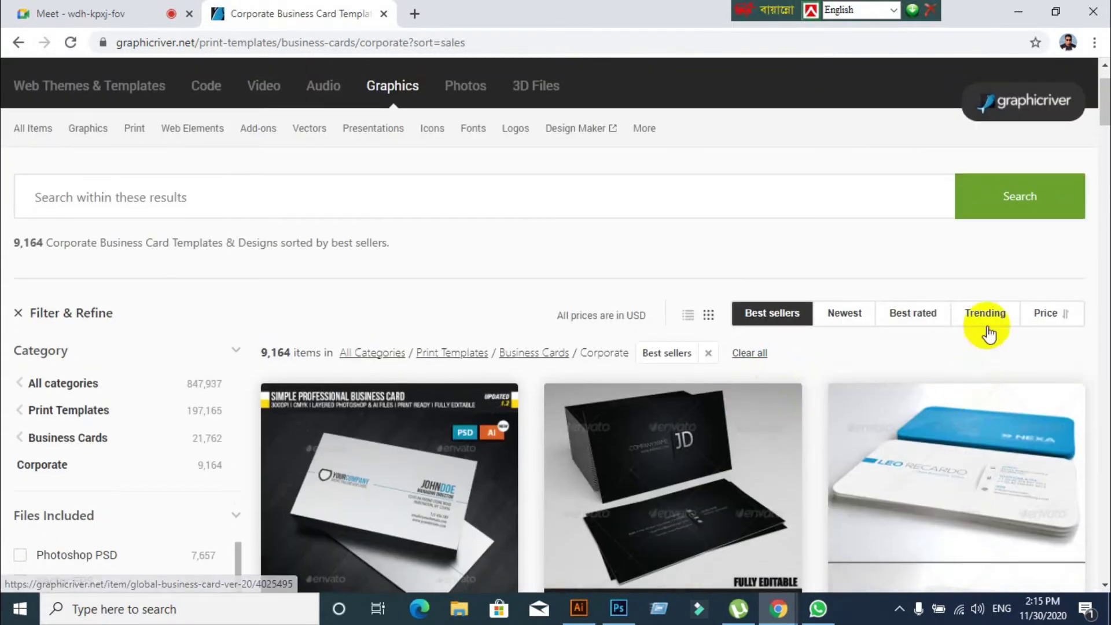
Sort the Corporate business cards by Trending and browse down to the pagination
{"action": "left_click", "coordinate": [991, 317]}
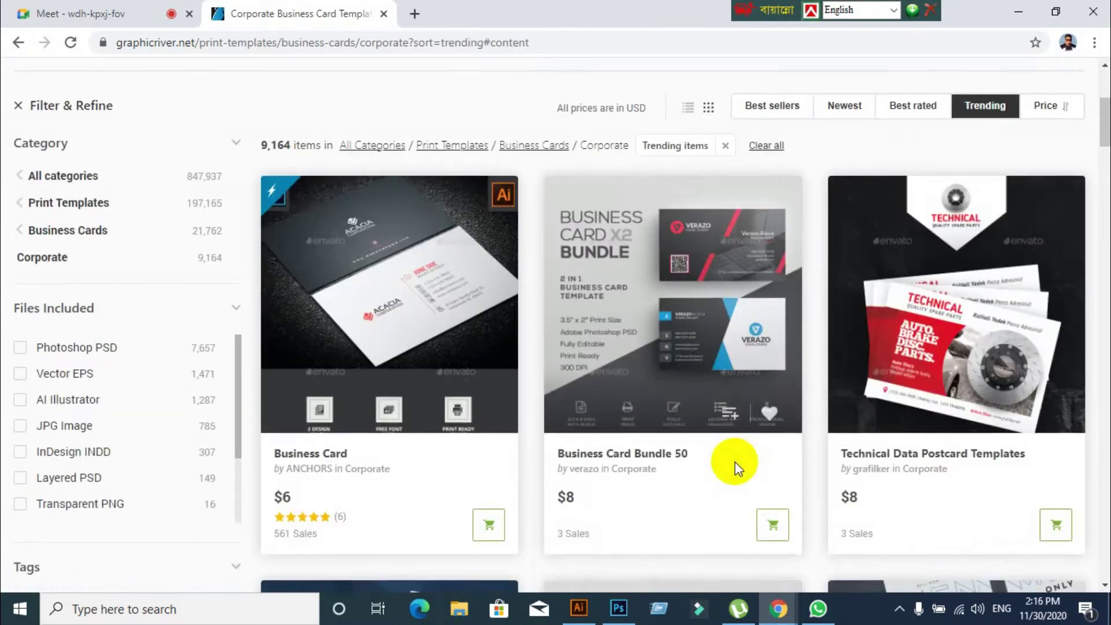
{"action": "scroll", "coordinate": [734, 461], "scroll_direction": "down", "scroll_amount": 4}
{"action": "scroll", "coordinate": [734, 461], "scroll_direction": "up", "scroll_amount": 4}
{"action": "scroll", "coordinate": [735, 461], "scroll_direction": "up", "scroll_amount": 4}
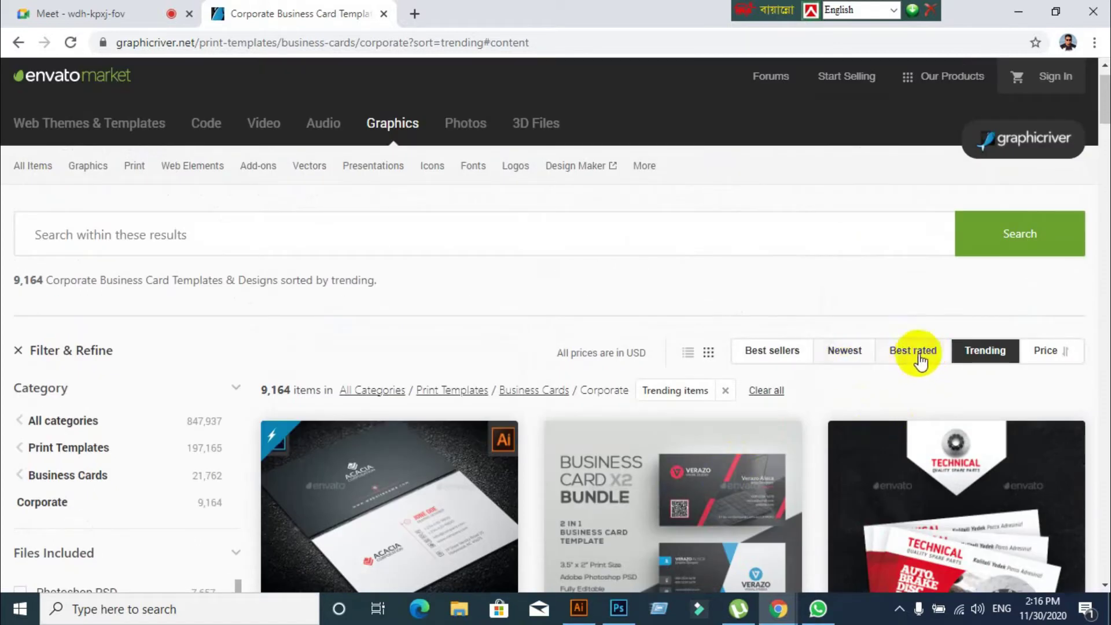
{"action": "scroll", "coordinate": [851, 441], "scroll_direction": "down", "scroll_amount": 7}
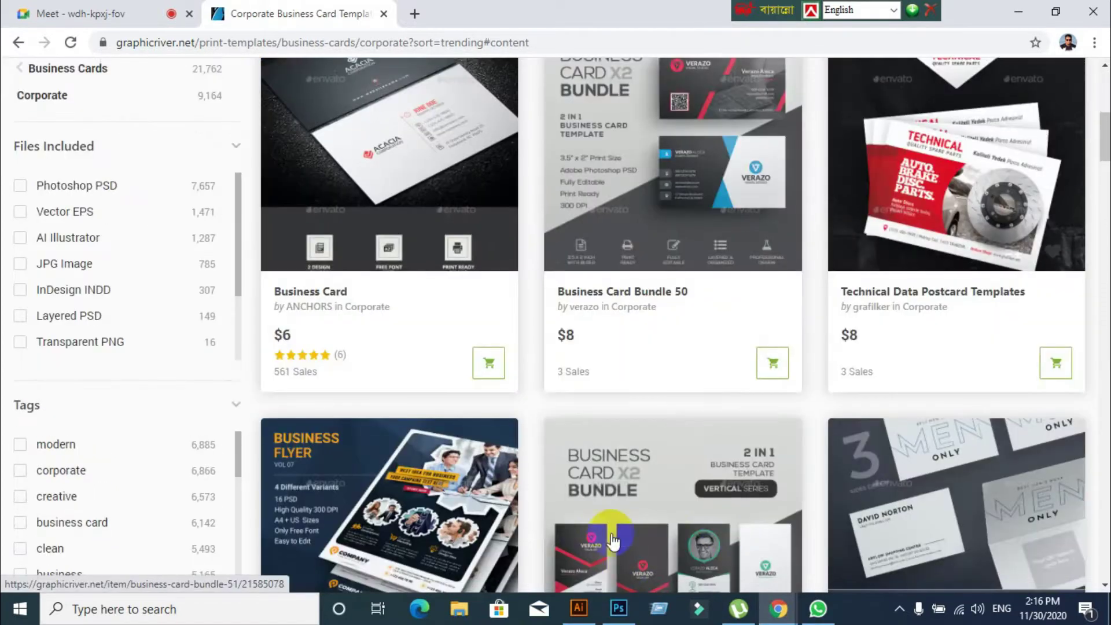
{"action": "scroll", "coordinate": [652, 408], "scroll_direction": "down", "scroll_amount": 2}
{"action": "scroll", "coordinate": [653, 407], "scroll_direction": "down", "scroll_amount": 18}
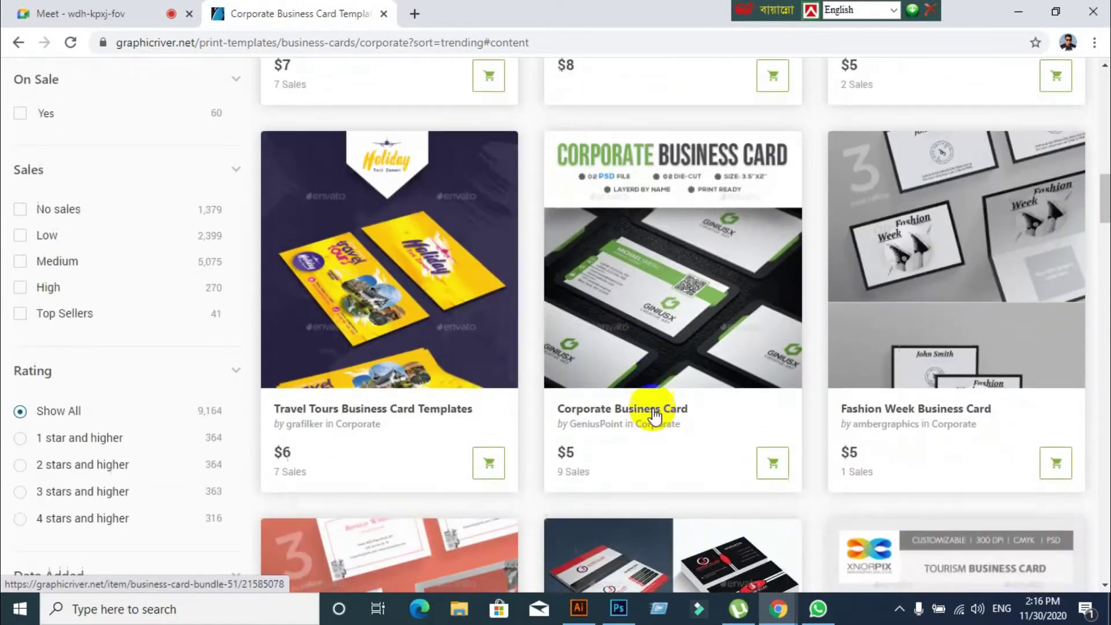
{"action": "scroll", "coordinate": [654, 415], "scroll_direction": "down", "scroll_amount": 1}
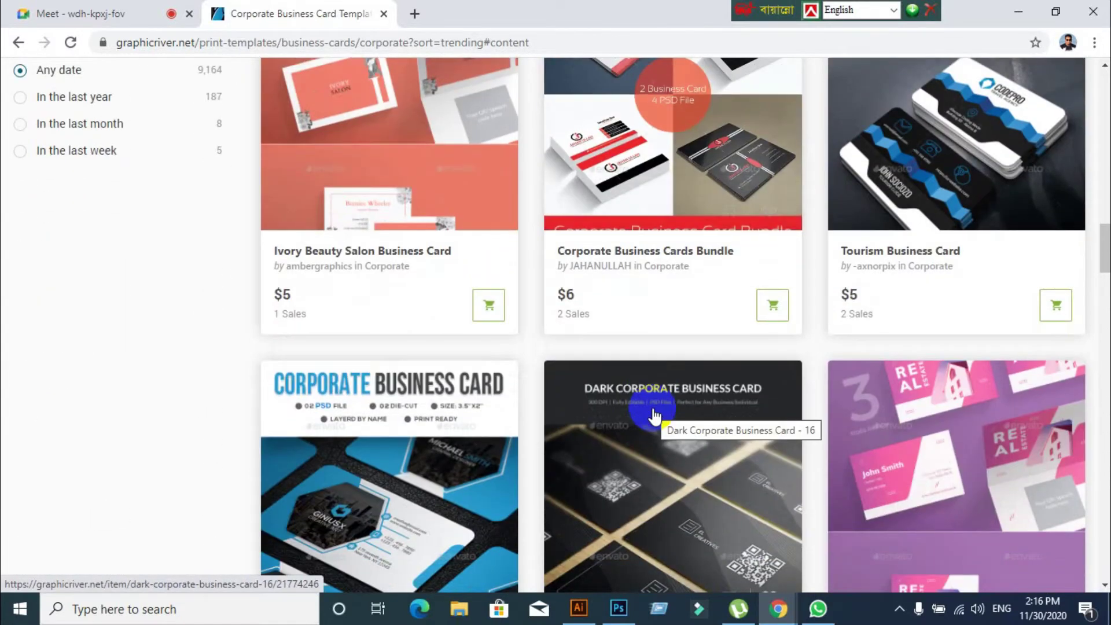
{"action": "scroll", "coordinate": [654, 415], "scroll_direction": "down", "scroll_amount": 20}
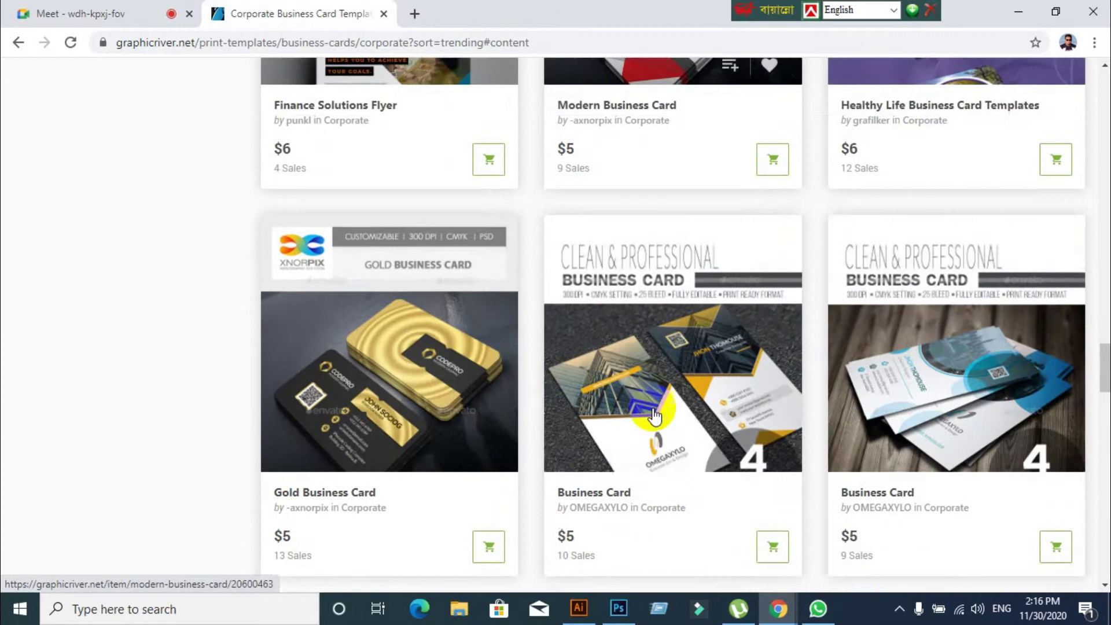
{"action": "scroll", "coordinate": [654, 415], "scroll_direction": "down", "scroll_amount": 20}
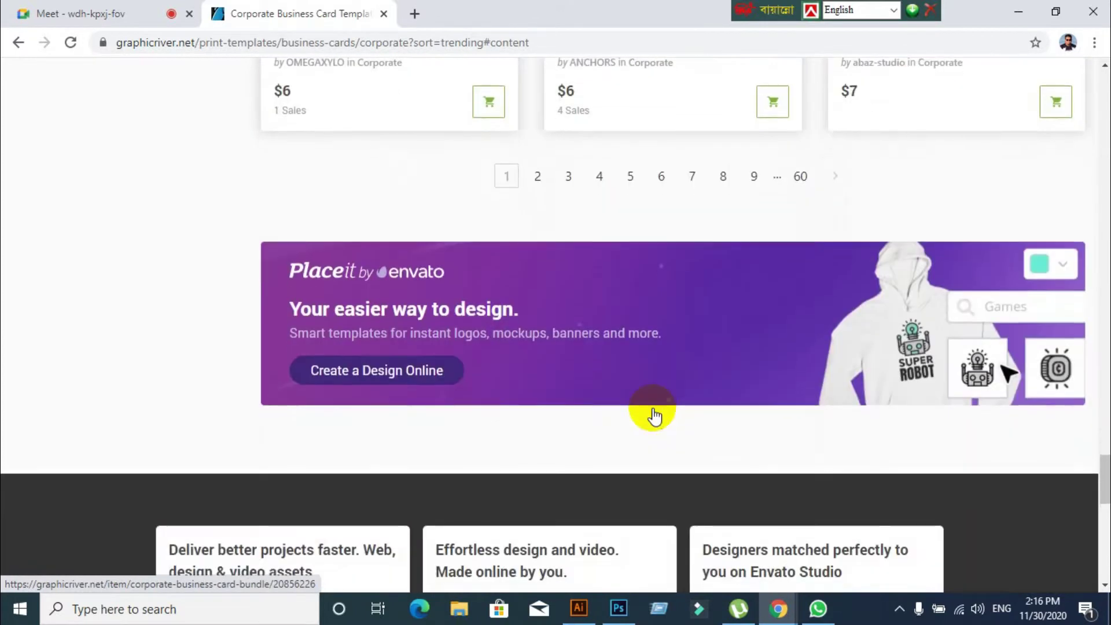
{"action": "scroll", "coordinate": [581, 463], "scroll_direction": "up", "scroll_amount": 4}
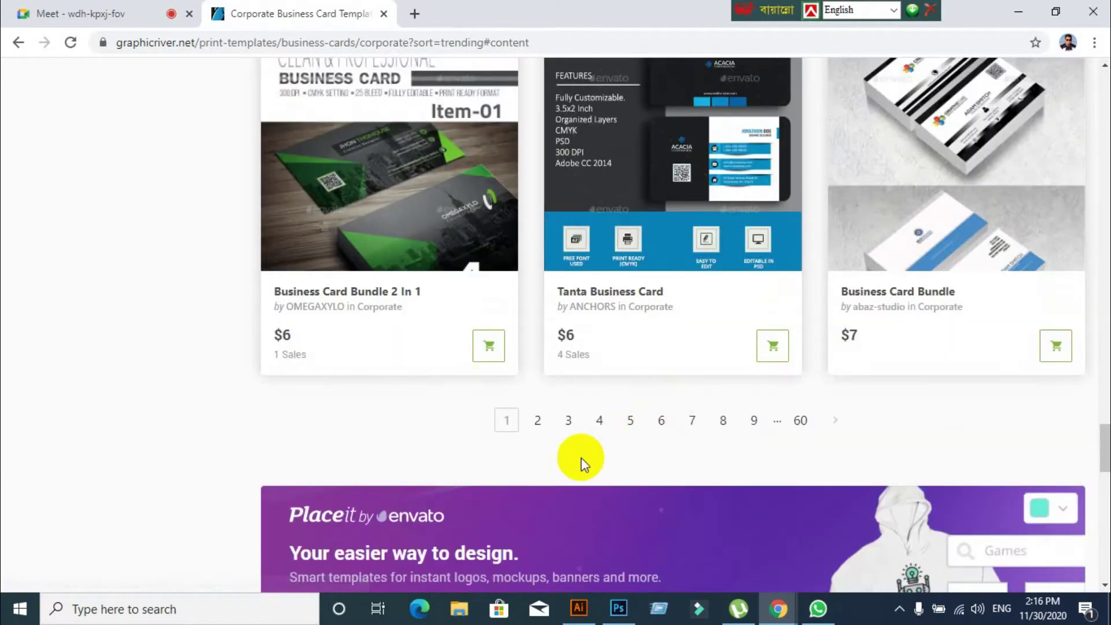
On results page 2, open the Creative Modern Business Card Template item
{"action": "left_click", "coordinate": [544, 421]}
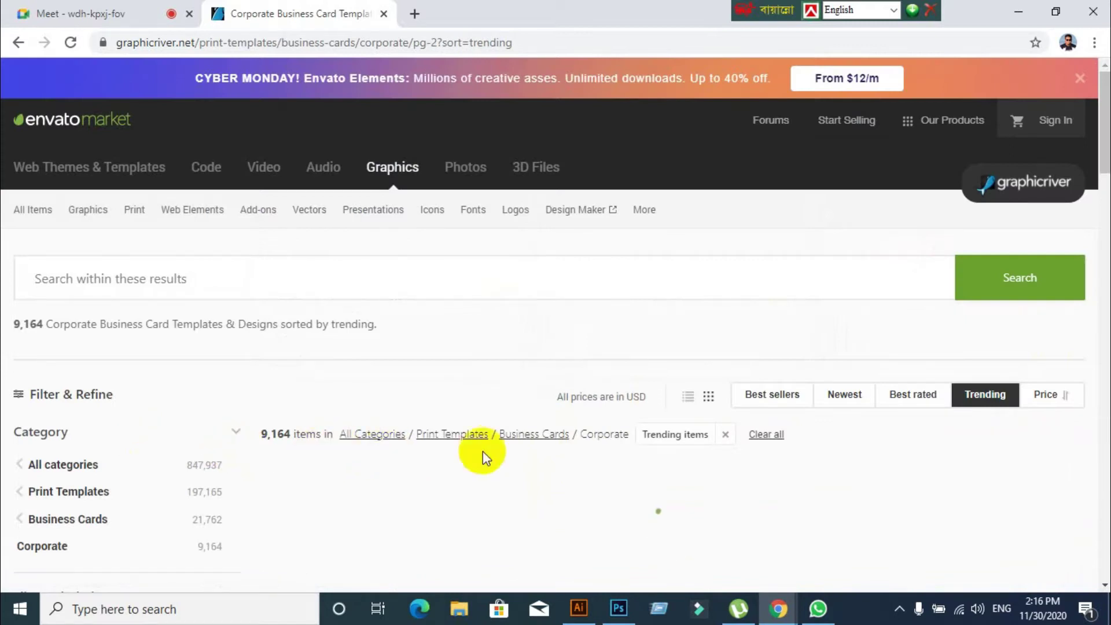
{"action": "scroll", "coordinate": [490, 446], "scroll_direction": "down", "scroll_amount": 12}
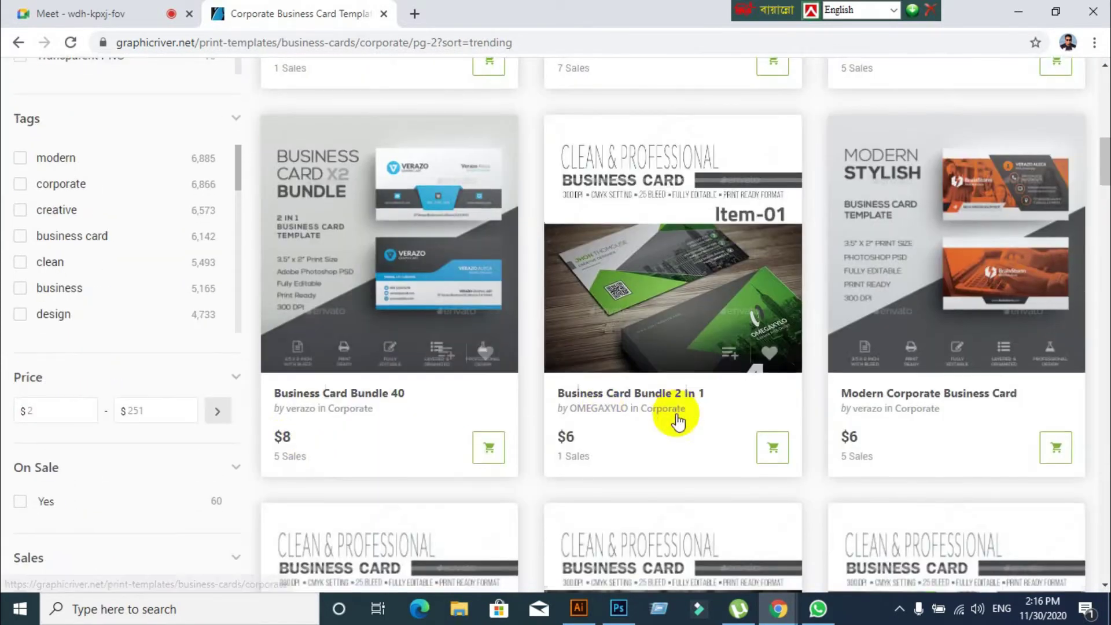
{"action": "scroll", "coordinate": [677, 421], "scroll_direction": "down", "scroll_amount": 15}
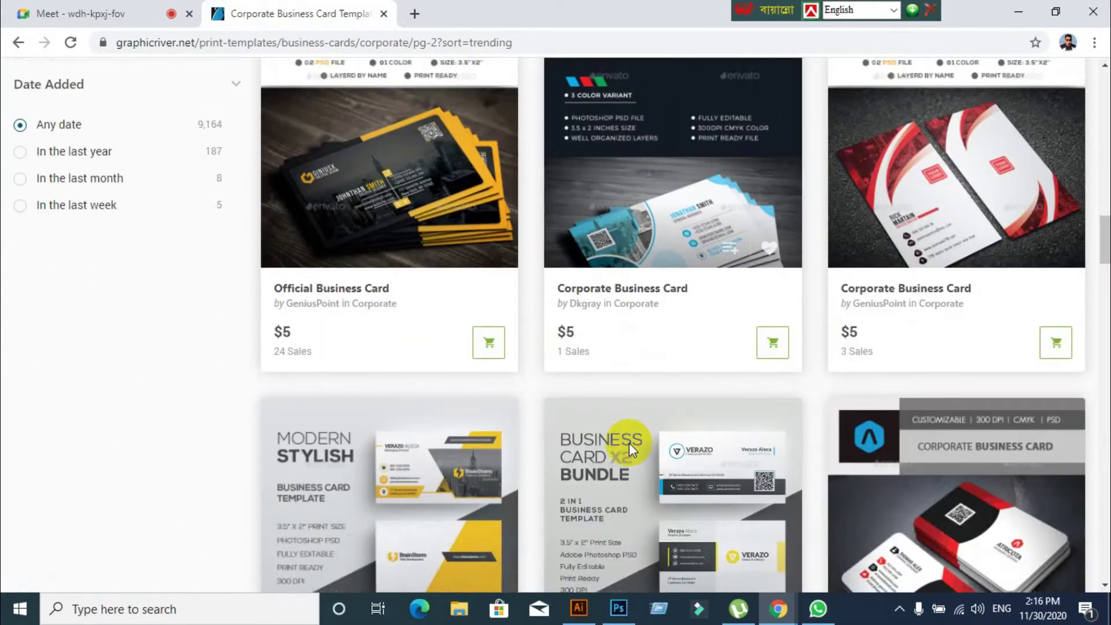
{"action": "scroll", "coordinate": [629, 442], "scroll_direction": "down", "scroll_amount": 6}
{"action": "left_click", "coordinate": [409, 198]}
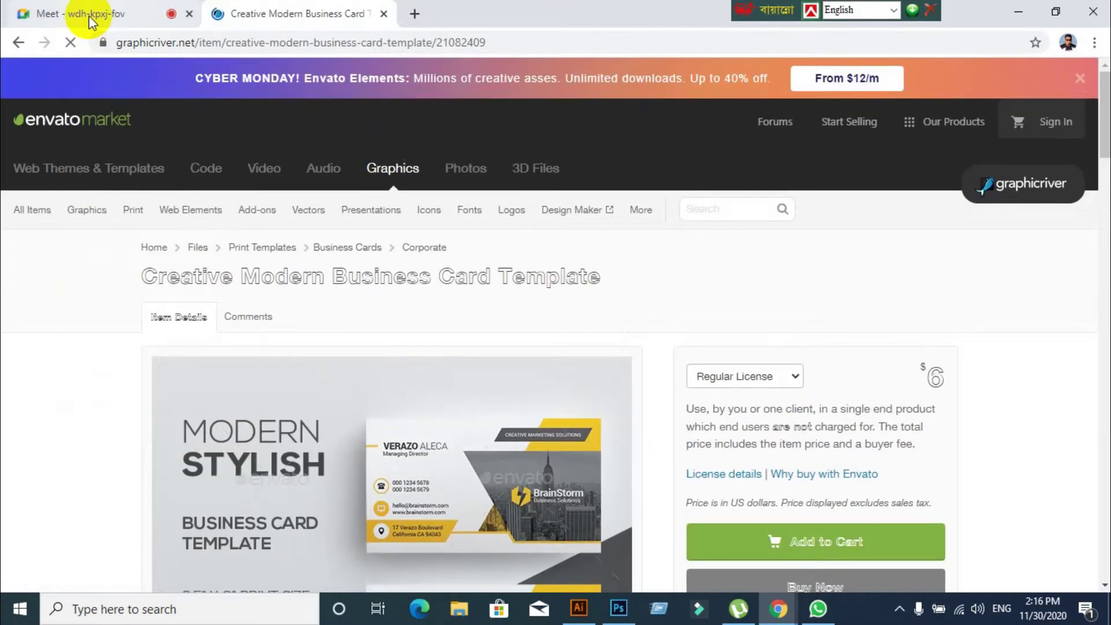
Admit the waiting participant in Meet, then look through the Creative Modern template page
{"action": "left_click", "coordinate": [89, 15]}
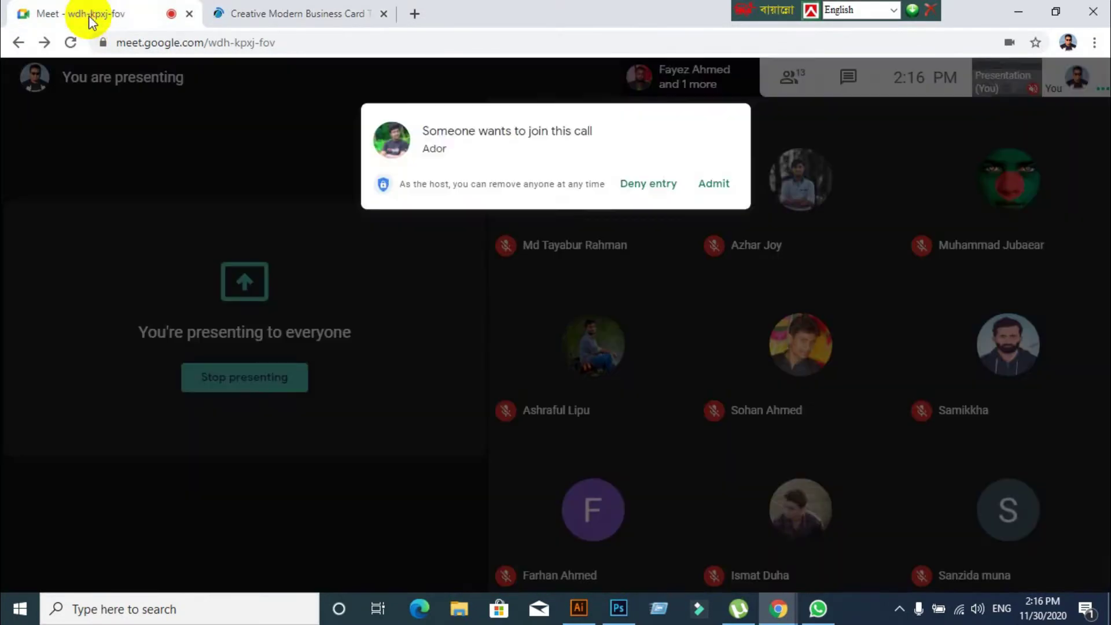
{"action": "left_click", "coordinate": [702, 177]}
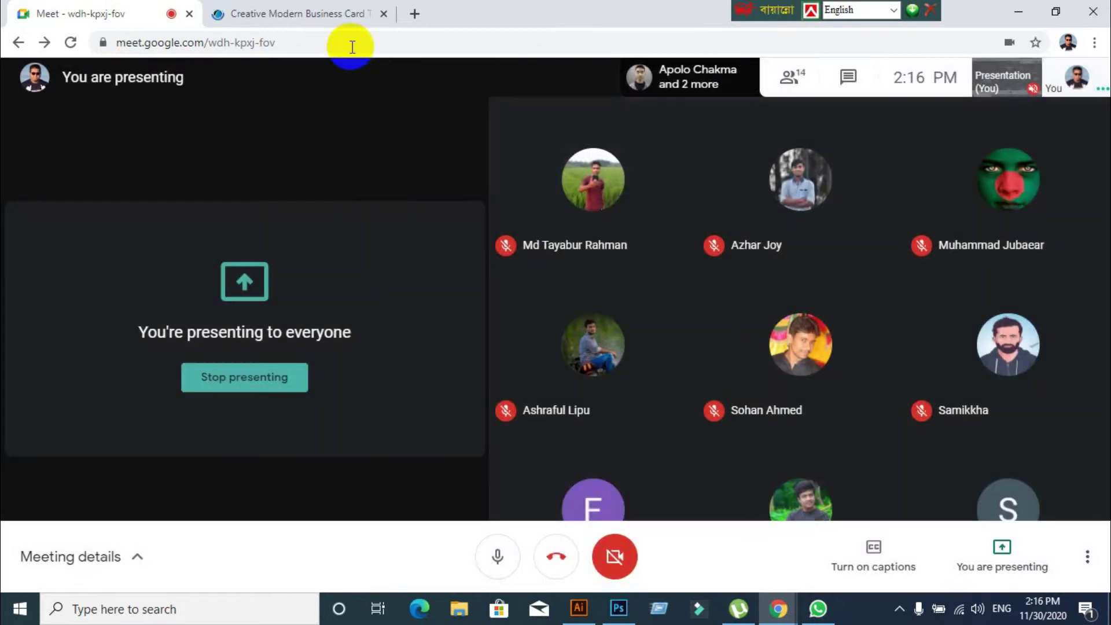
{"action": "left_click", "coordinate": [301, 13]}
{"action": "scroll", "coordinate": [396, 384], "scroll_direction": "down", "scroll_amount": 10}
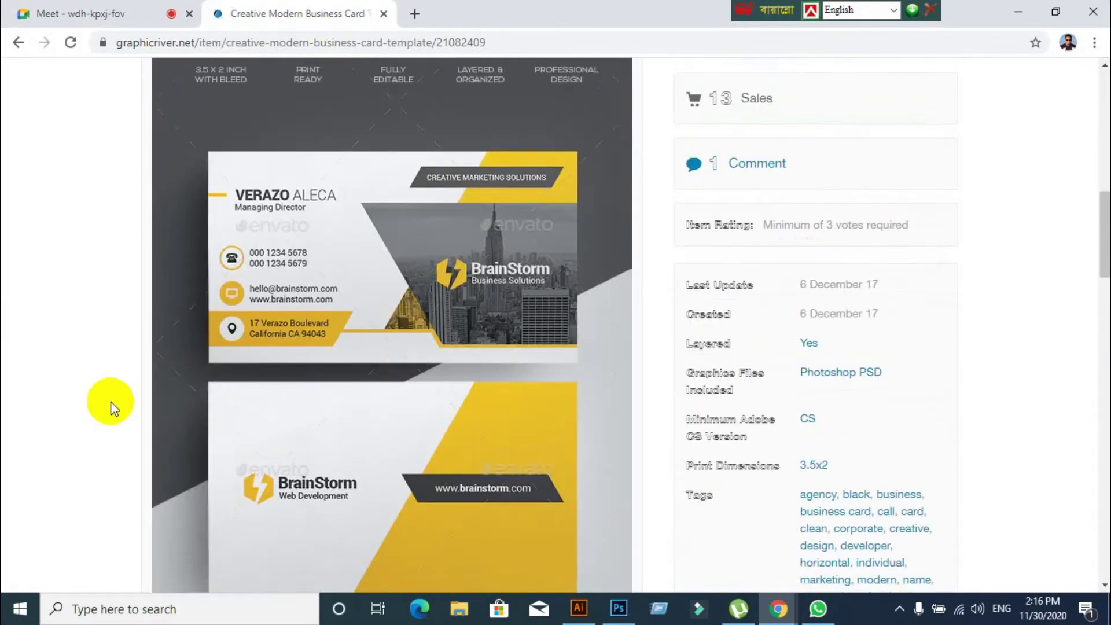
{"action": "scroll", "coordinate": [110, 401], "scroll_direction": "down", "scroll_amount": 9}
{"action": "scroll", "coordinate": [110, 401], "scroll_direction": "up", "scroll_amount": 5}
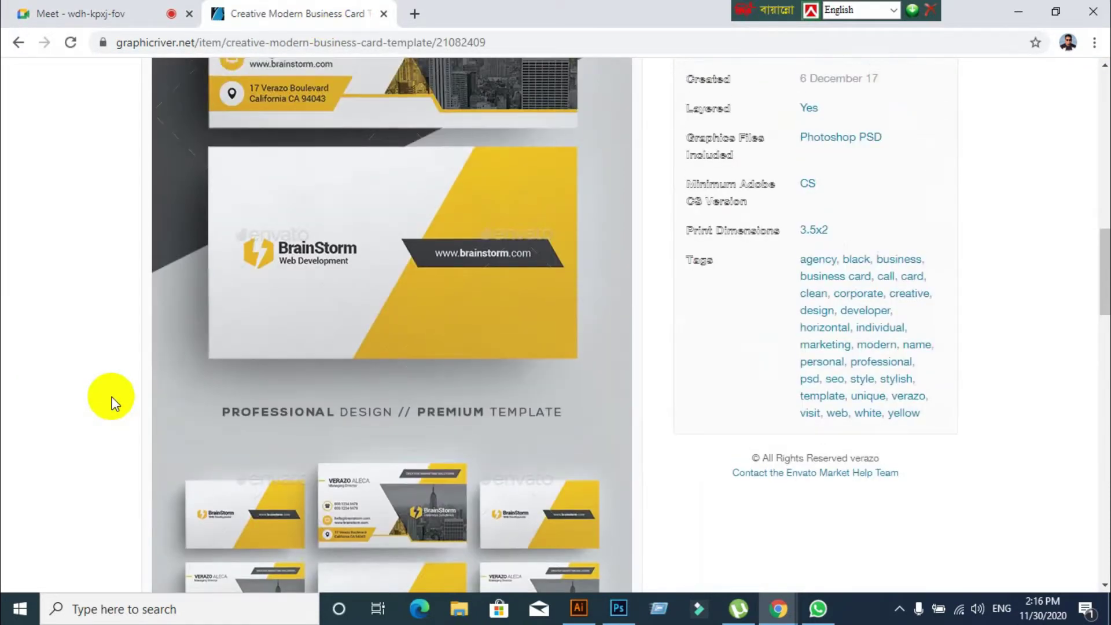
{"action": "scroll", "coordinate": [111, 403], "scroll_direction": "up", "scroll_amount": 3}
{"action": "scroll", "coordinate": [111, 403], "scroll_direction": "down", "scroll_amount": 1}
{"action": "scroll", "coordinate": [111, 403], "scroll_direction": "up", "scroll_amount": 2}
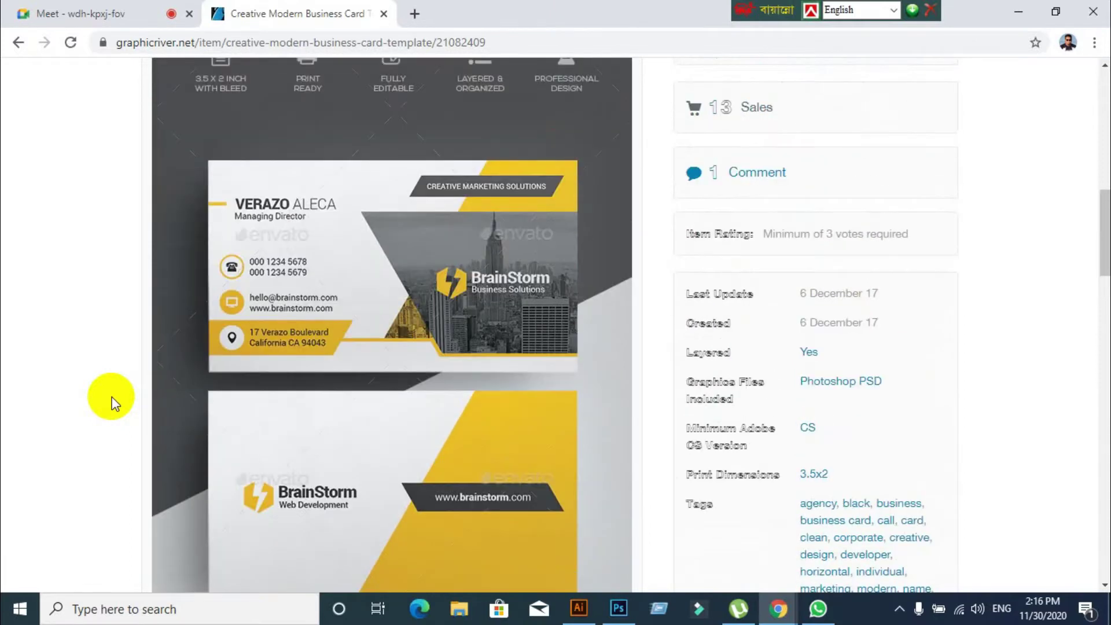
{"action": "scroll", "coordinate": [111, 403], "scroll_direction": "down", "scroll_amount": 3}
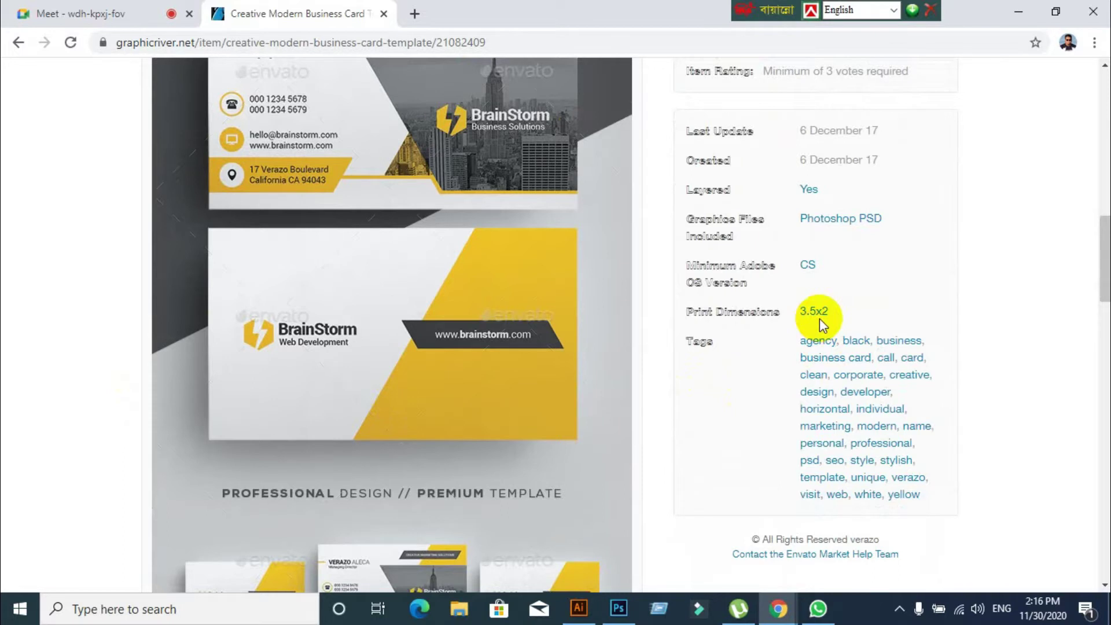
Admit the next waiting participant and go back to the page-2 business-card listing
{"action": "left_click", "coordinate": [509, 346]}
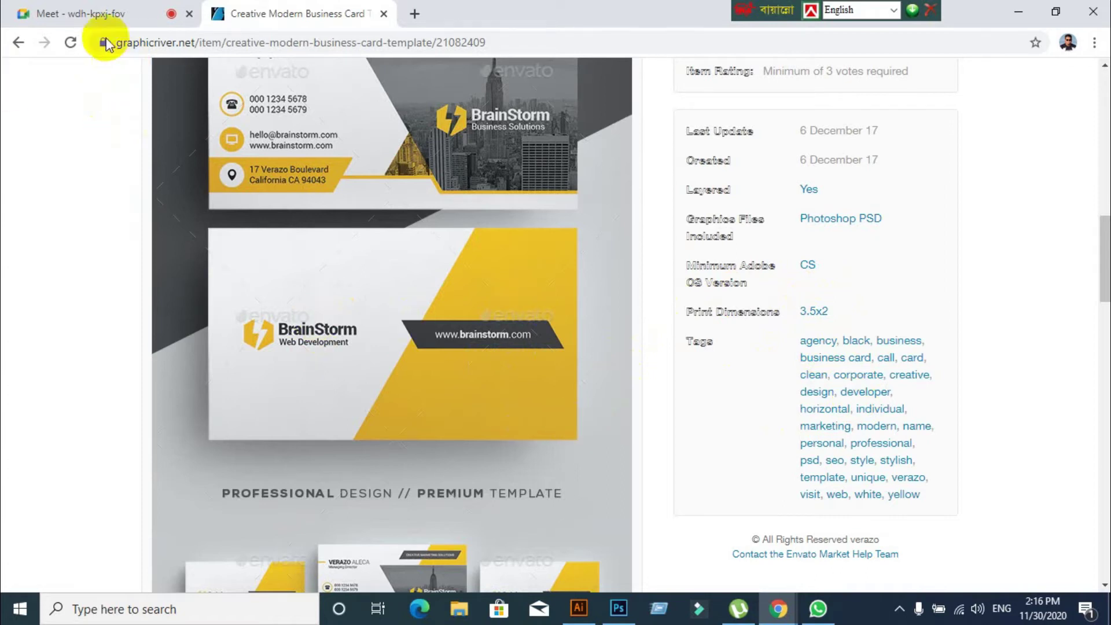
{"action": "left_click", "coordinate": [93, 14]}
{"action": "left_click", "coordinate": [724, 155]}
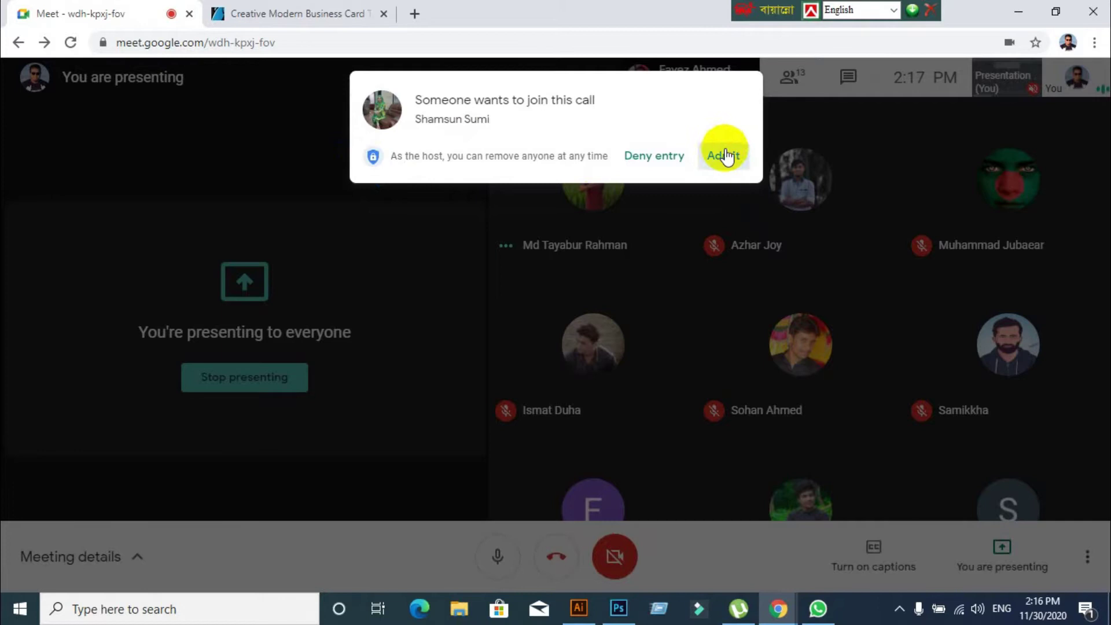
{"action": "left_click", "coordinate": [336, 18]}
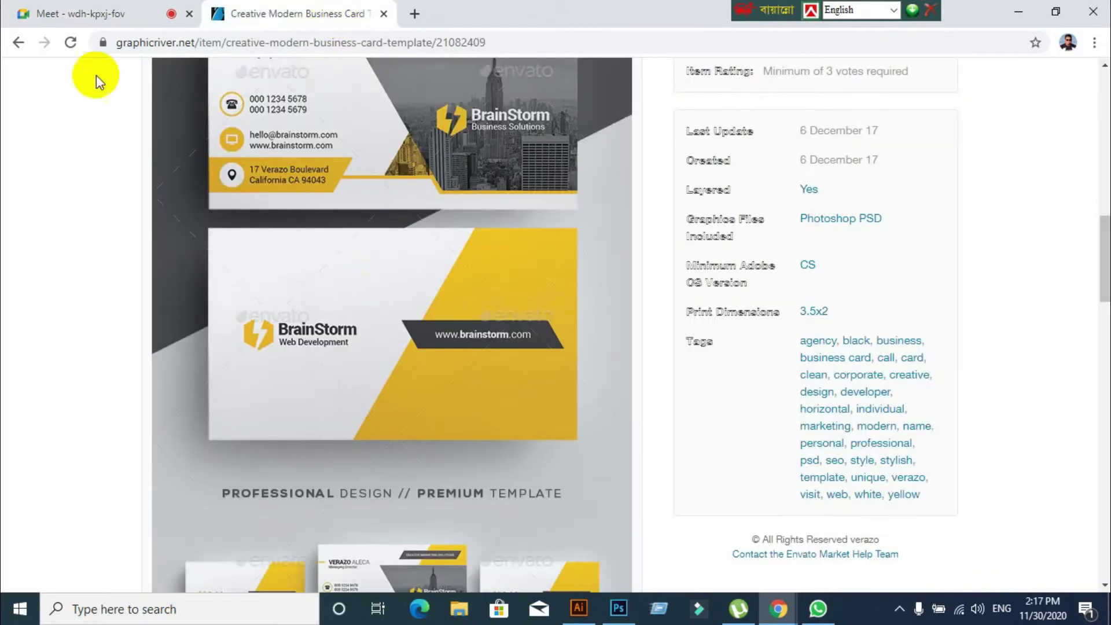
{"action": "left_click", "coordinate": [18, 42]}
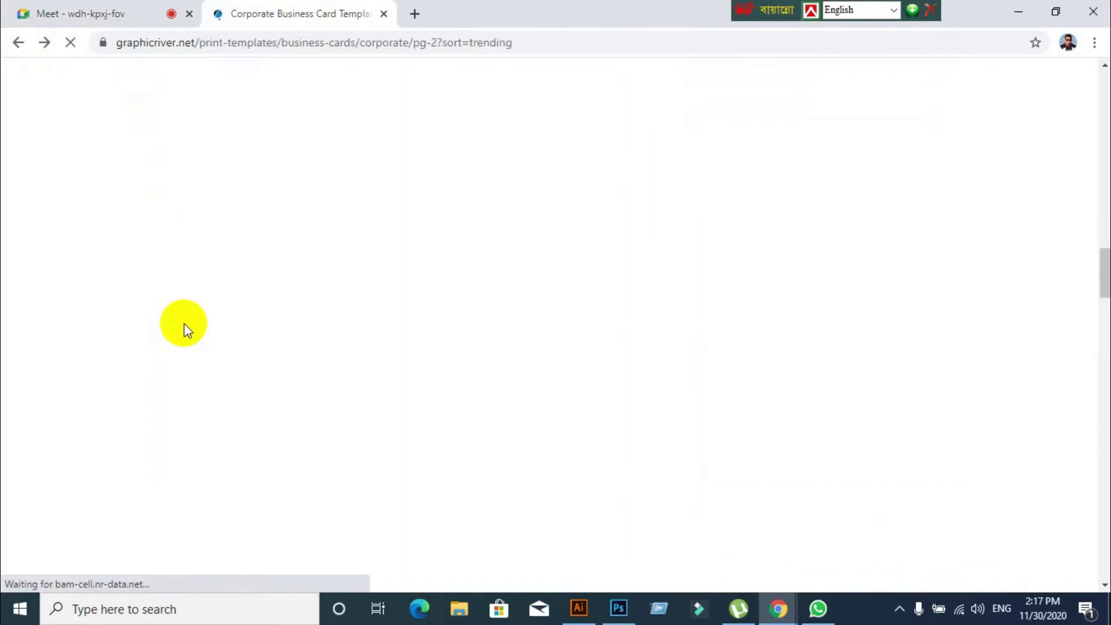
Review the red-and-white Corporate Business Card's features (3.75"x2.25", 0.25" bleed), then go back
{"action": "scroll", "coordinate": [461, 389], "scroll_direction": "down", "scroll_amount": 10}
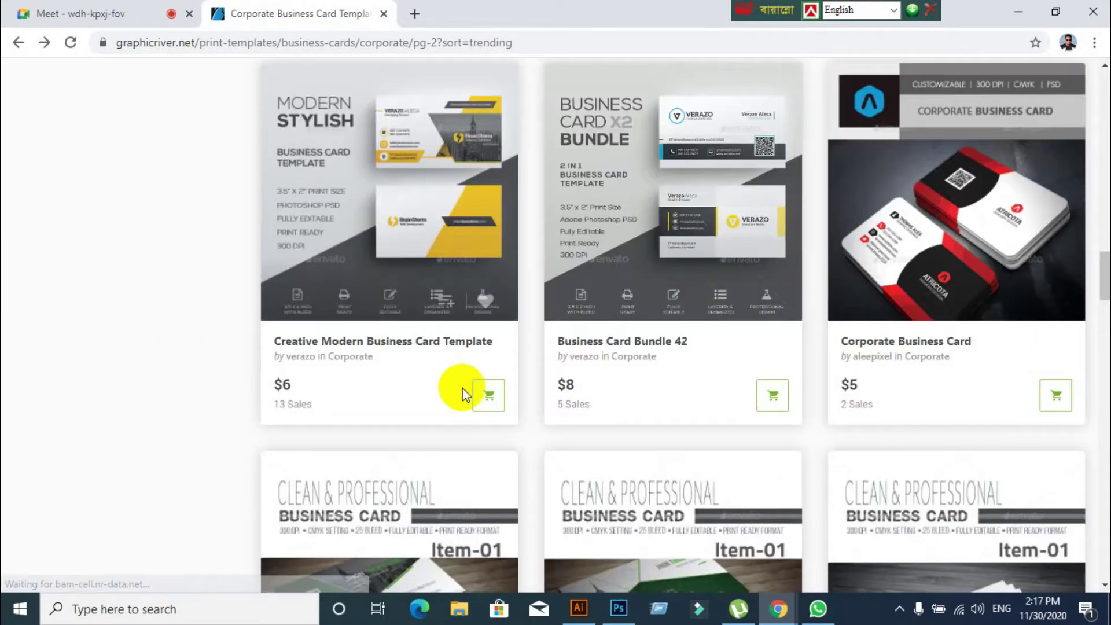
{"action": "scroll", "coordinate": [454, 389], "scroll_direction": "up", "scroll_amount": 12}
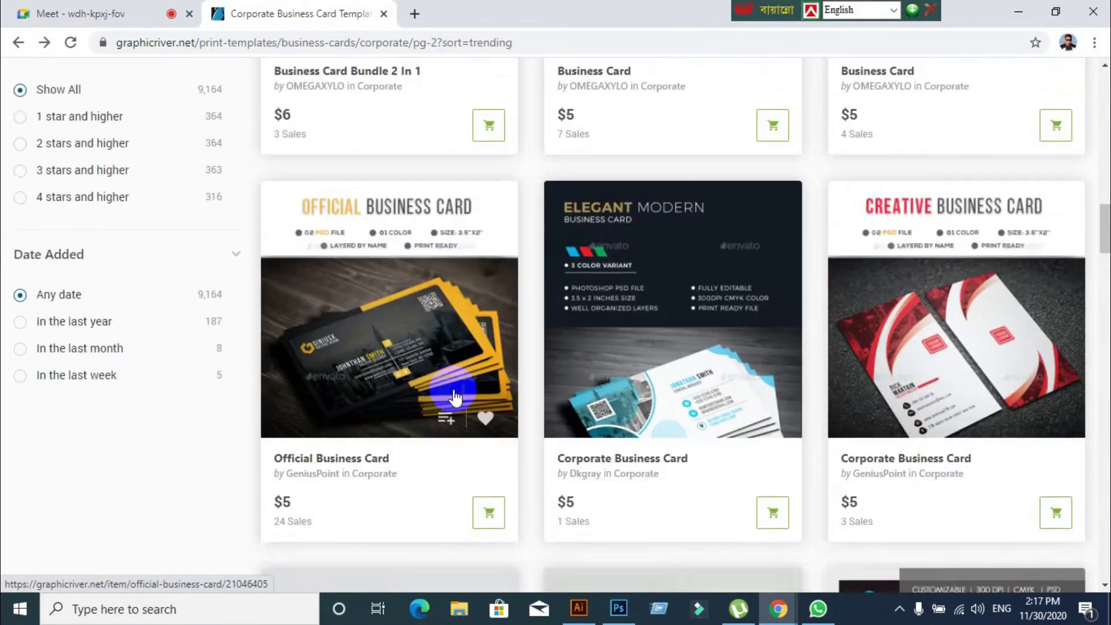
{"action": "scroll", "coordinate": [454, 395], "scroll_direction": "down", "scroll_amount": 2}
{"action": "left_click", "coordinate": [911, 319]}
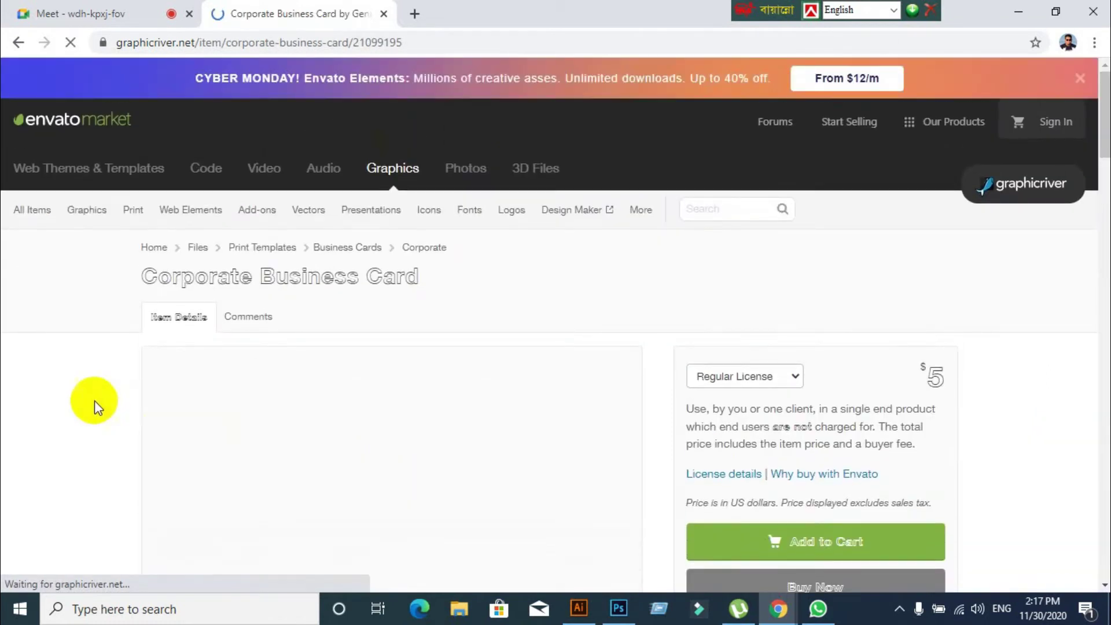
{"action": "scroll", "coordinate": [52, 396], "scroll_direction": "down", "scroll_amount": 2}
{"action": "scroll", "coordinate": [37, 395], "scroll_direction": "down", "scroll_amount": 4}
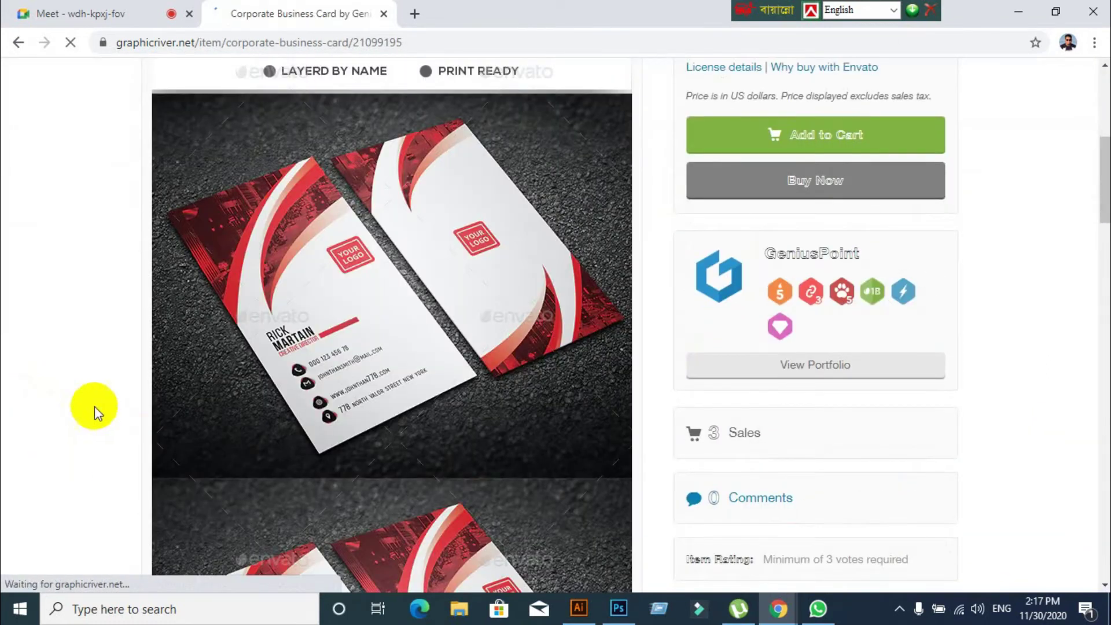
{"action": "scroll", "coordinate": [61, 342], "scroll_direction": "down", "scroll_amount": 4}
{"action": "scroll", "coordinate": [44, 351], "scroll_direction": "down", "scroll_amount": 4}
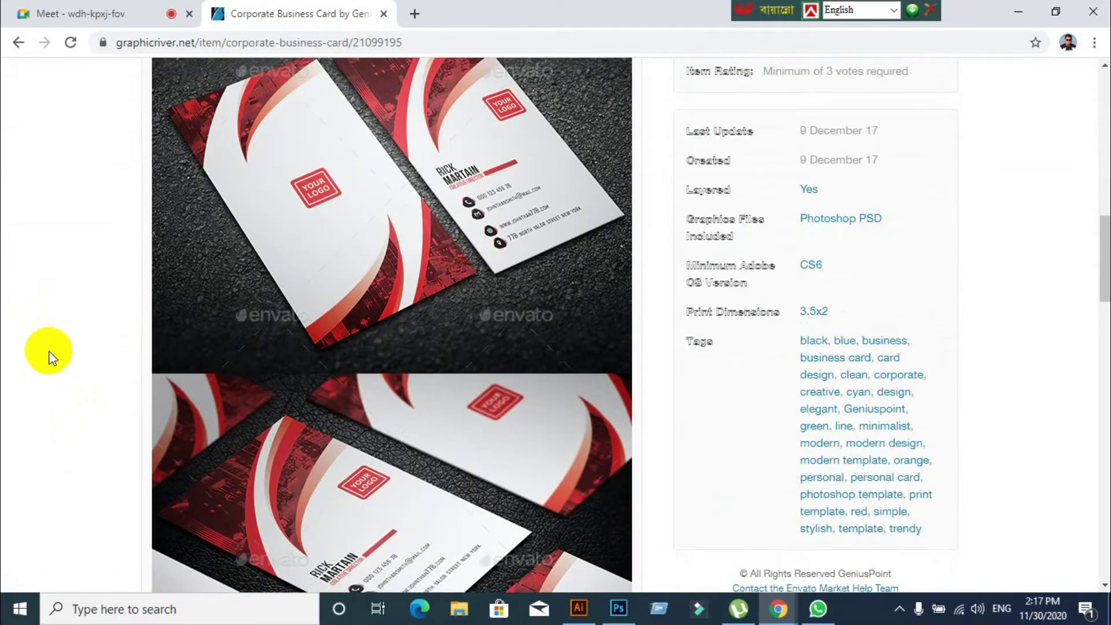
{"action": "scroll", "coordinate": [197, 345], "scroll_direction": "up", "scroll_amount": 4}
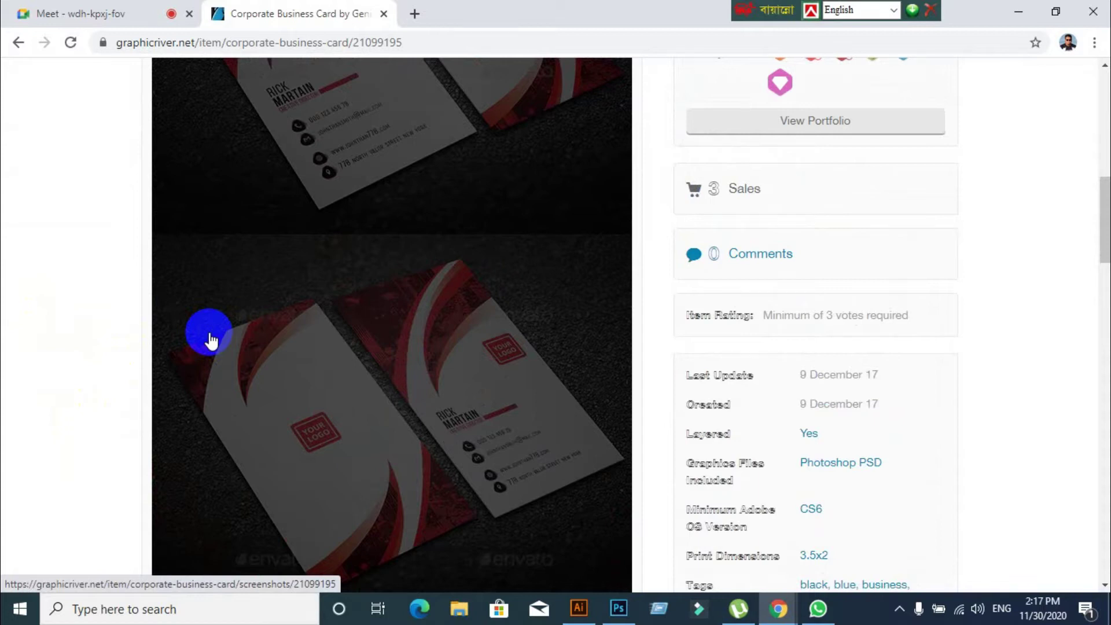
{"action": "scroll", "coordinate": [209, 334], "scroll_direction": "down", "scroll_amount": 20}
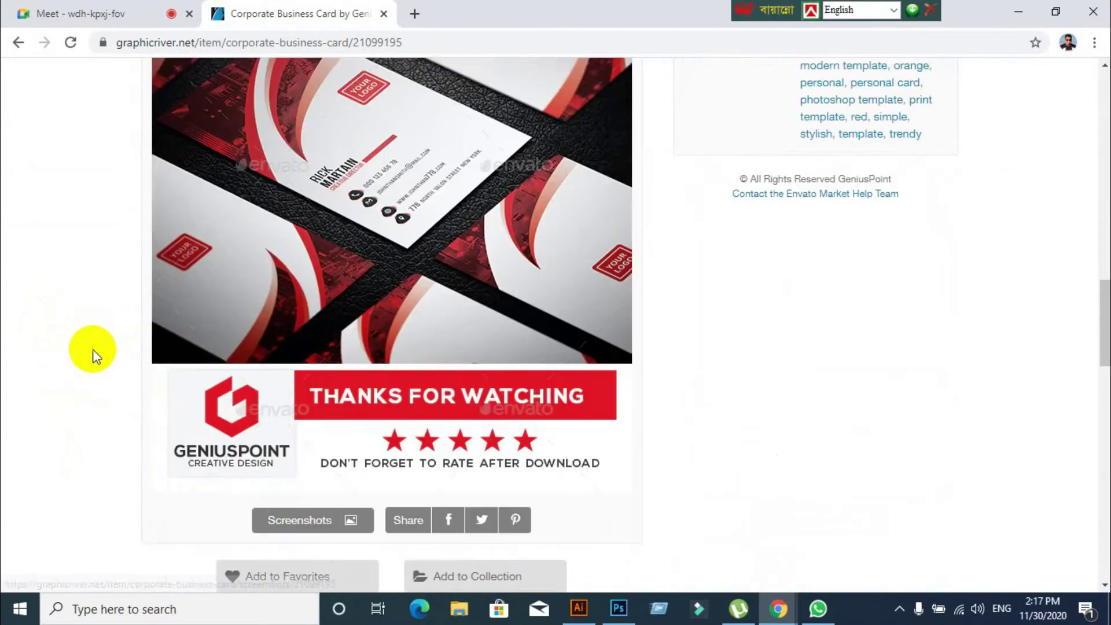
{"action": "scroll", "coordinate": [113, 354], "scroll_direction": "up", "scroll_amount": 3}
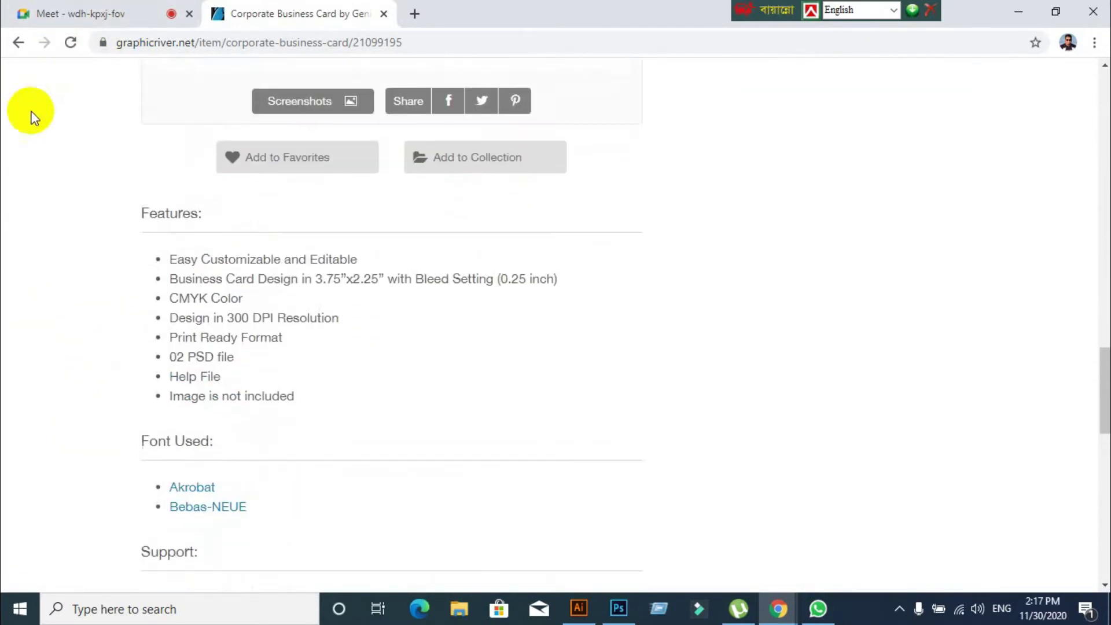
{"action": "left_click", "coordinate": [15, 44]}
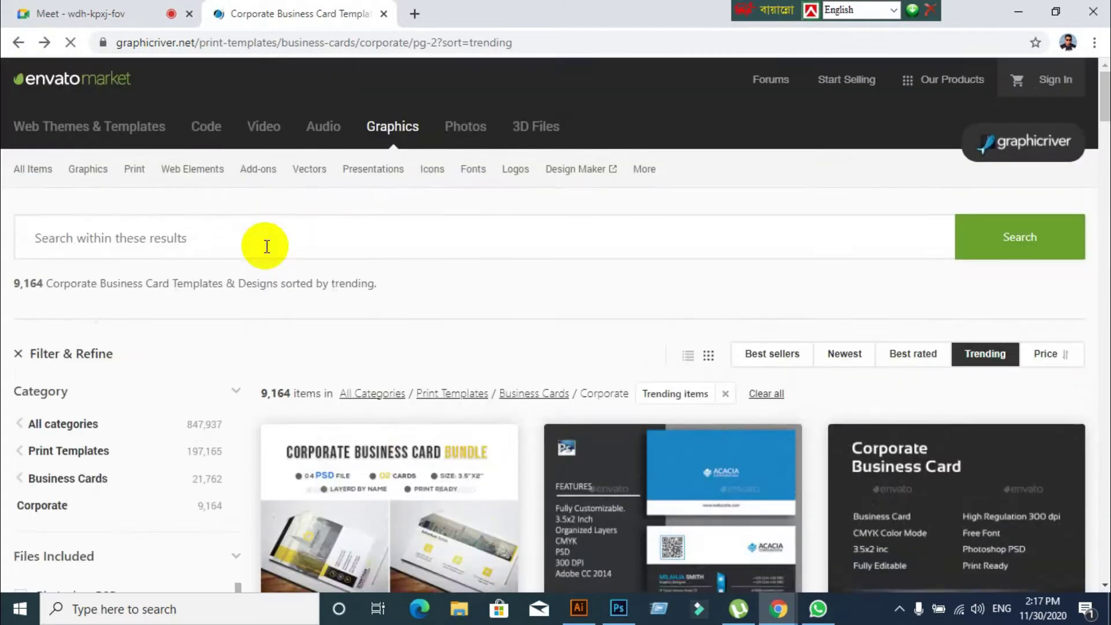
Scroll through page 2's $5 corporate templates like Official Business Card and Corporate Business Card
{"action": "scroll", "coordinate": [266, 246], "scroll_direction": "down", "scroll_amount": 12}
{"action": "scroll", "coordinate": [286, 253], "scroll_direction": "down", "scroll_amount": 9}
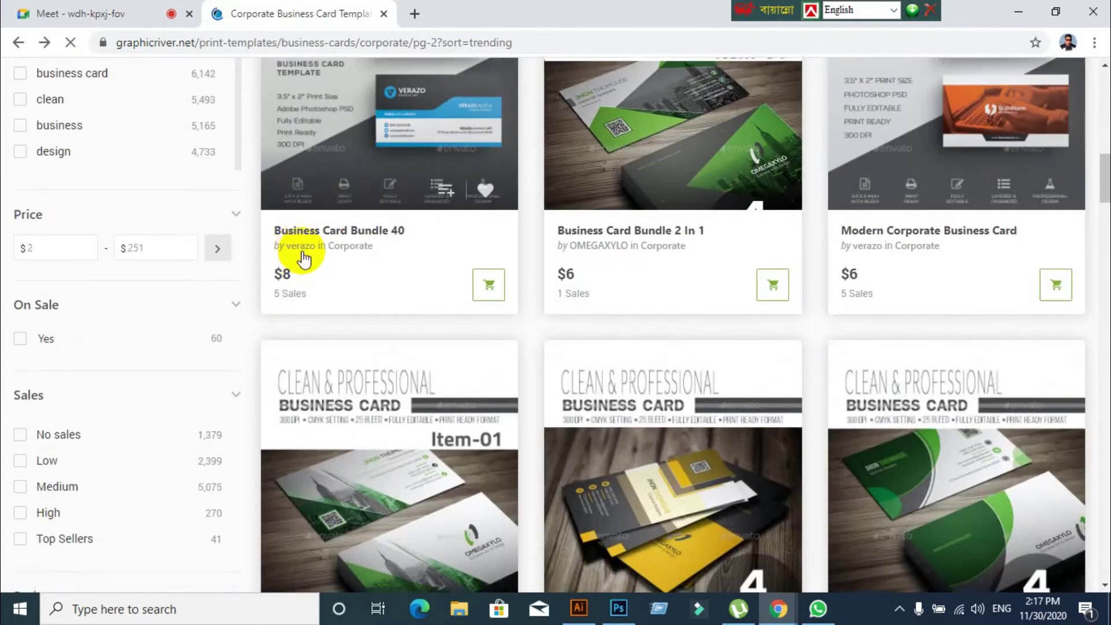
{"action": "scroll", "coordinate": [376, 260], "scroll_direction": "up", "scroll_amount": 5}
{"action": "scroll", "coordinate": [382, 281], "scroll_direction": "up", "scroll_amount": 4}
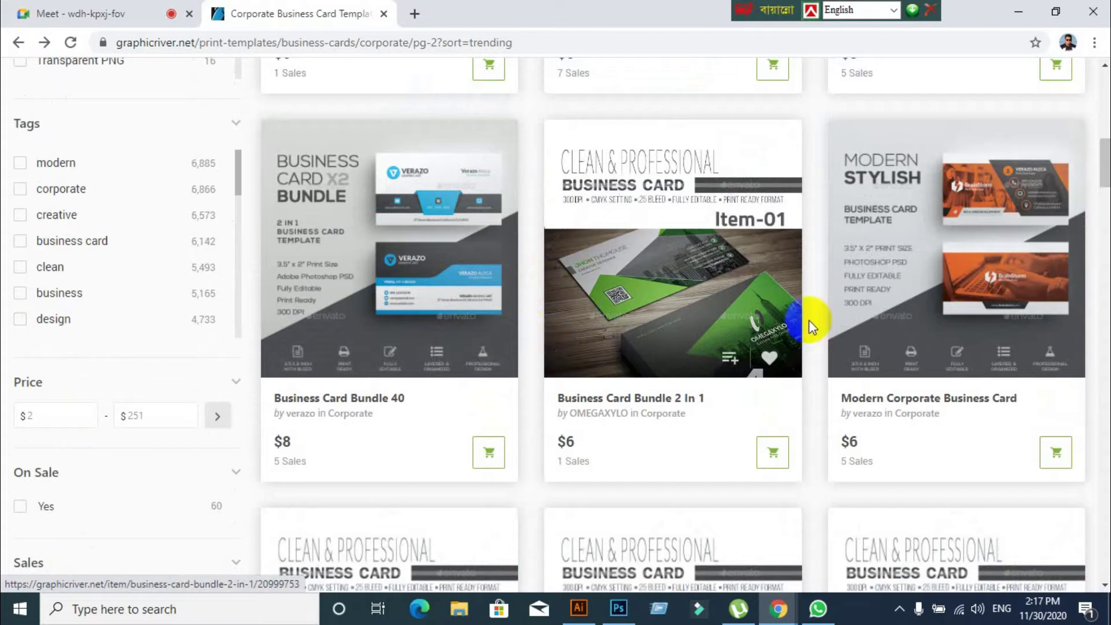
{"action": "scroll", "coordinate": [680, 325], "scroll_direction": "down", "scroll_amount": 8}
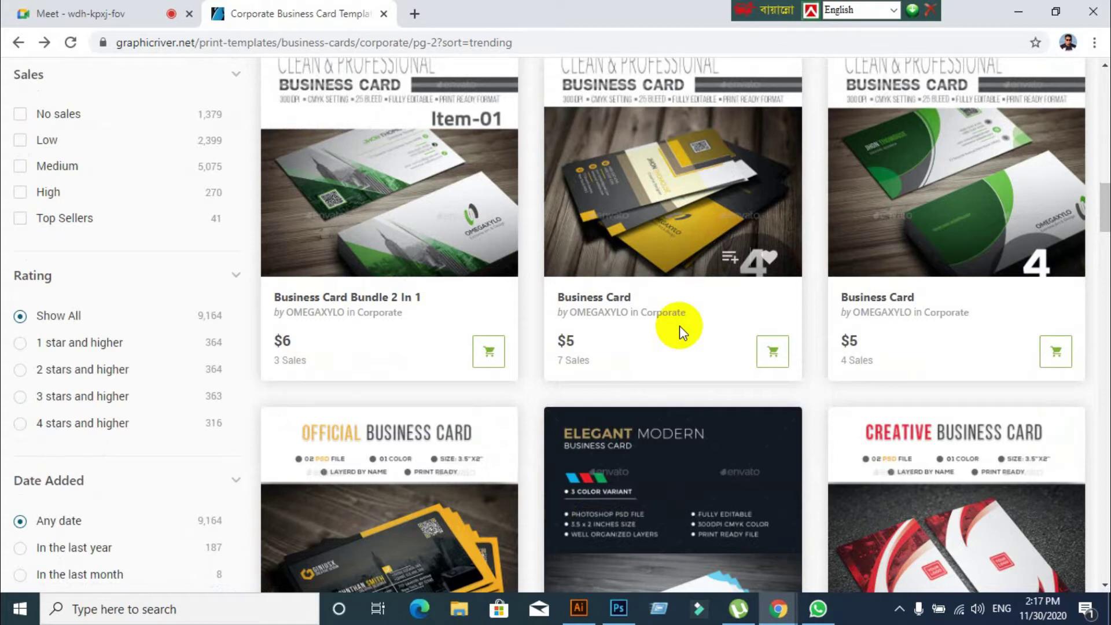
{"action": "scroll", "coordinate": [679, 325], "scroll_direction": "down", "scroll_amount": 8}
{"action": "scroll", "coordinate": [679, 325], "scroll_direction": "up", "scroll_amount": 6}
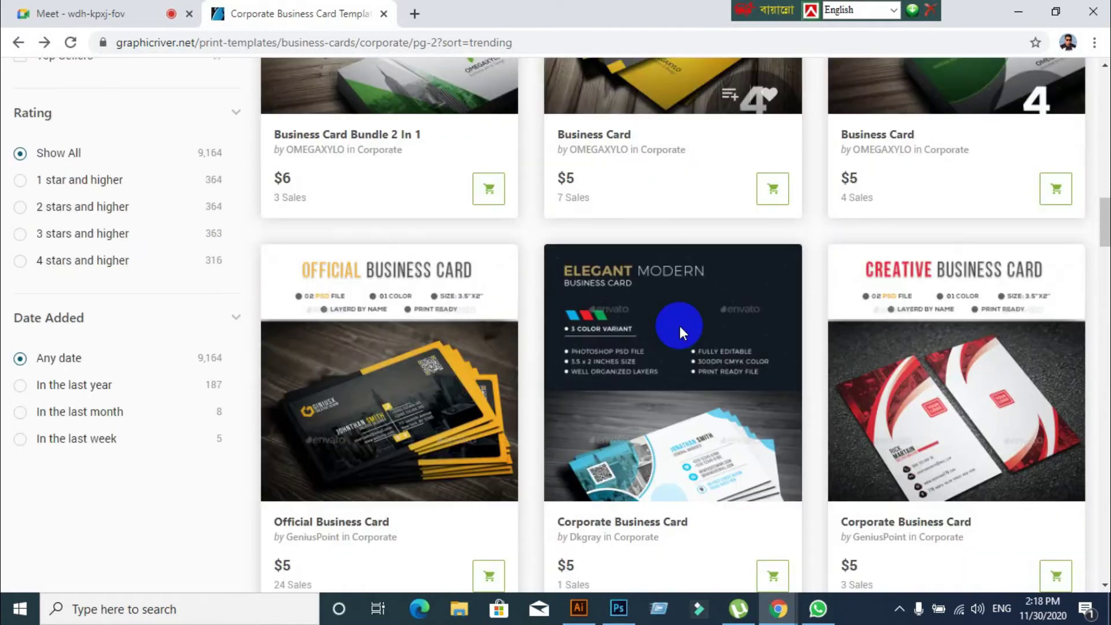
{"action": "scroll", "coordinate": [681, 333], "scroll_direction": "up", "scroll_amount": 1}
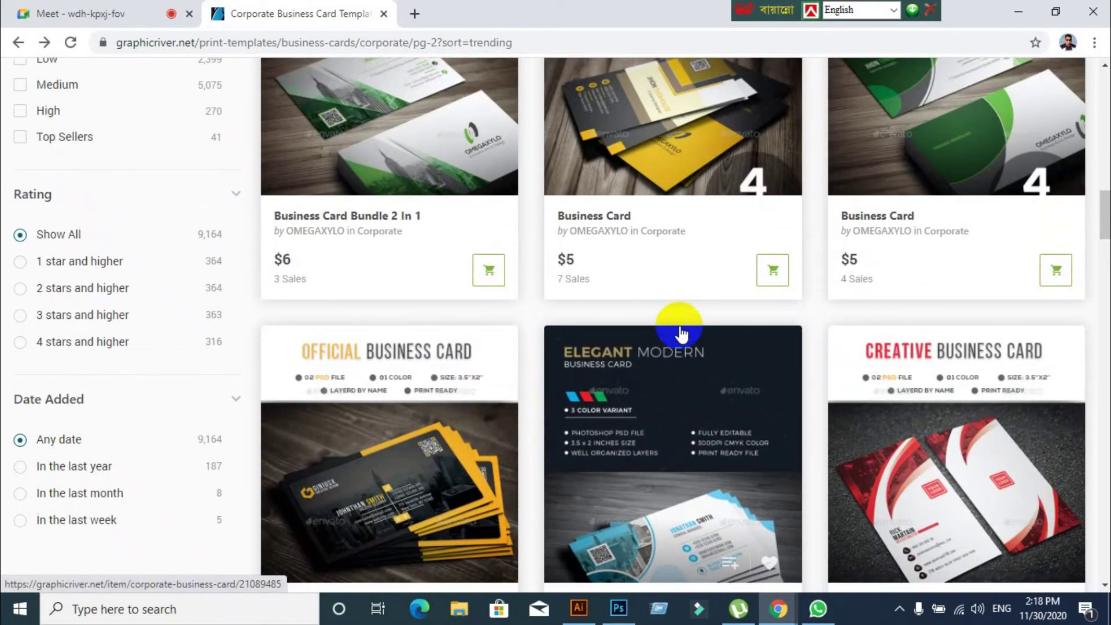
{"action": "scroll", "coordinate": [677, 325], "scroll_direction": "down", "scroll_amount": 2}
{"action": "scroll", "coordinate": [504, 335], "scroll_direction": "up", "scroll_amount": 3}
{"action": "left_click", "coordinate": [414, 289]}
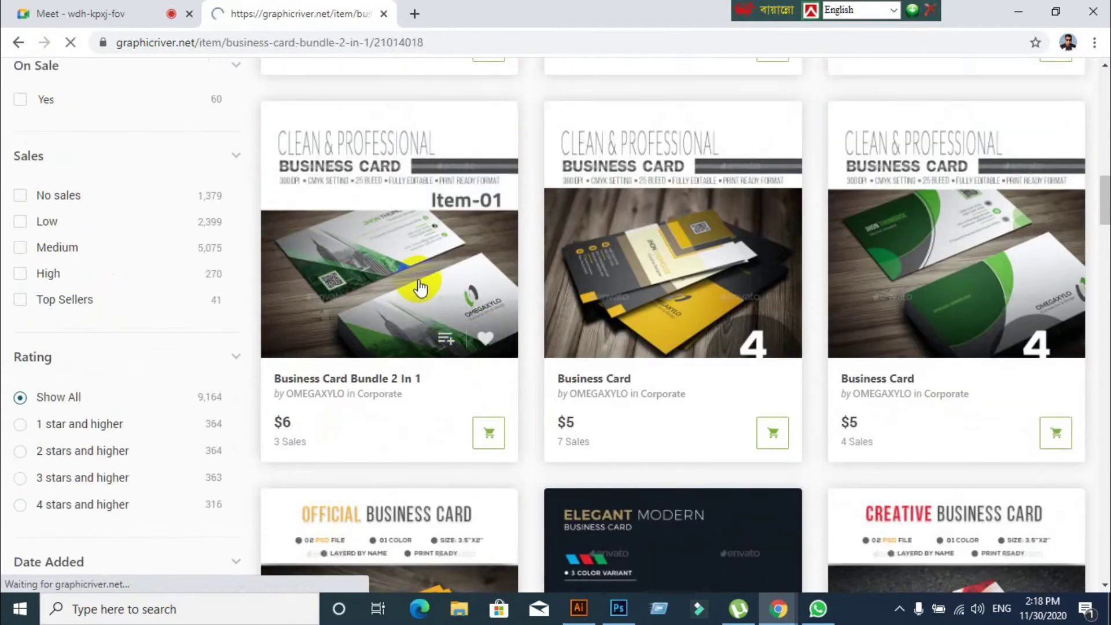
{"action": "scroll", "coordinate": [348, 339], "scroll_direction": "down", "scroll_amount": 3}
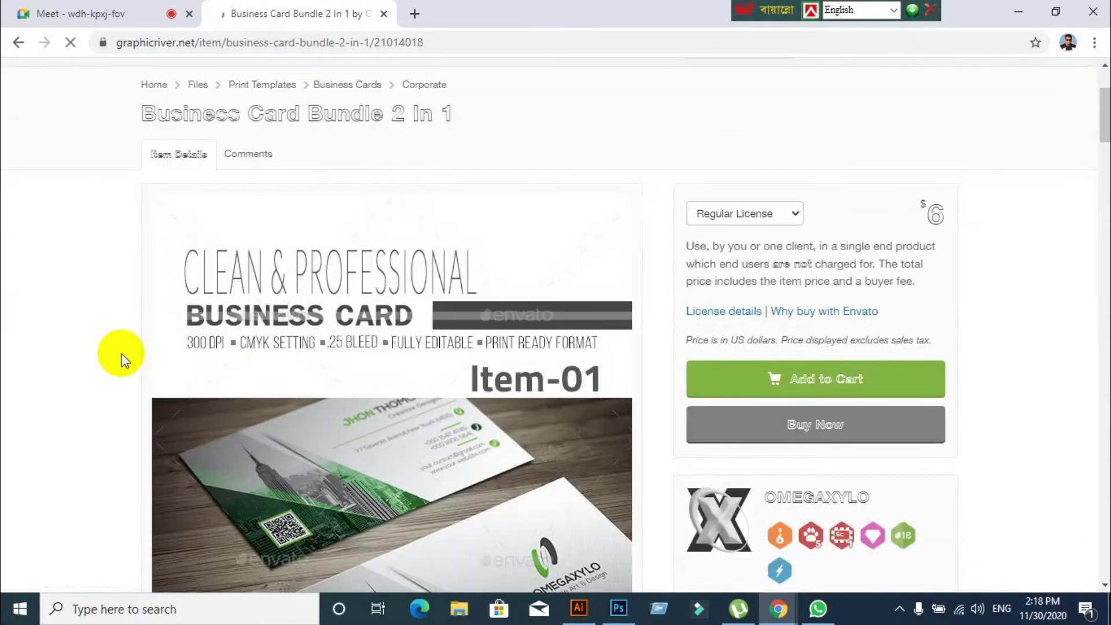
{"action": "scroll", "coordinate": [121, 358], "scroll_direction": "down", "scroll_amount": 5}
{"action": "scroll", "coordinate": [346, 406], "scroll_direction": "down", "scroll_amount": 3}
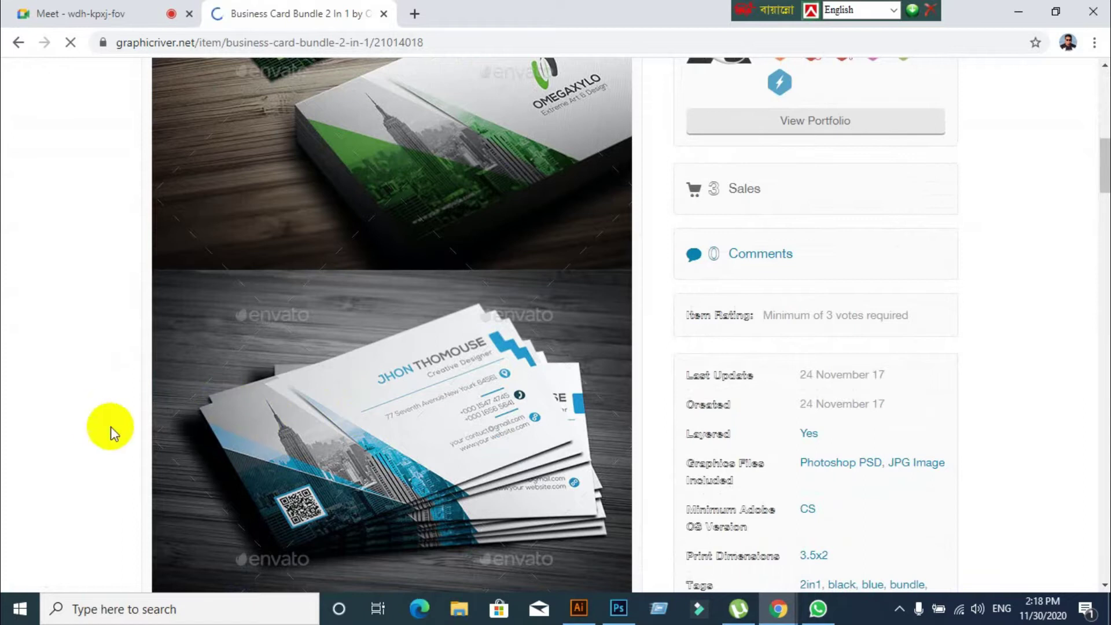
{"action": "scroll", "coordinate": [224, 425], "scroll_direction": "down", "scroll_amount": 4}
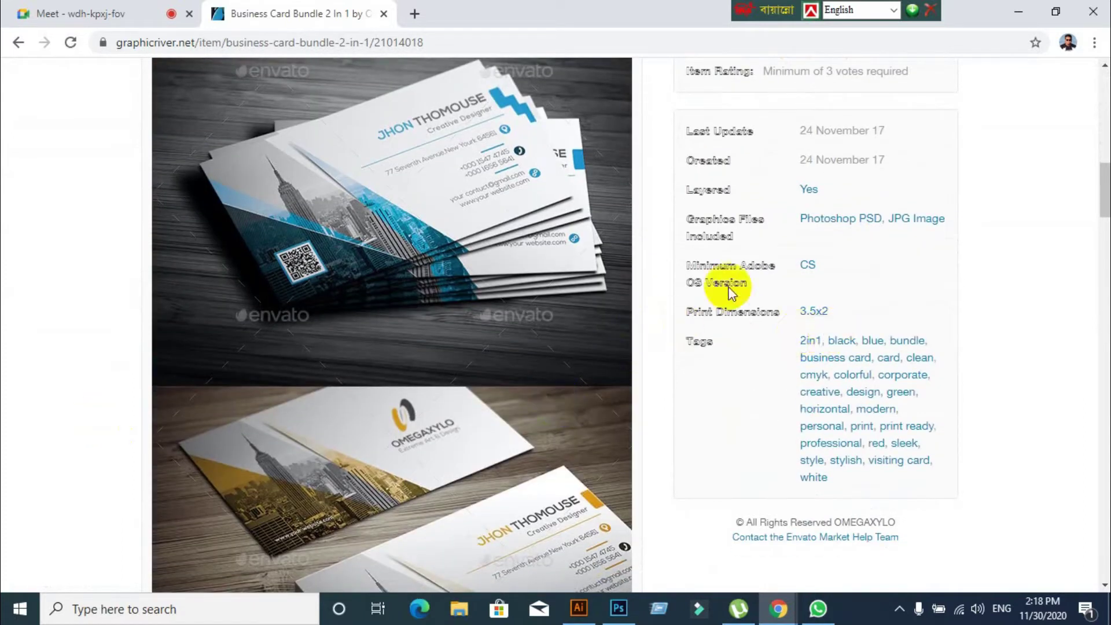
{"action": "left_click", "coordinate": [20, 42]}
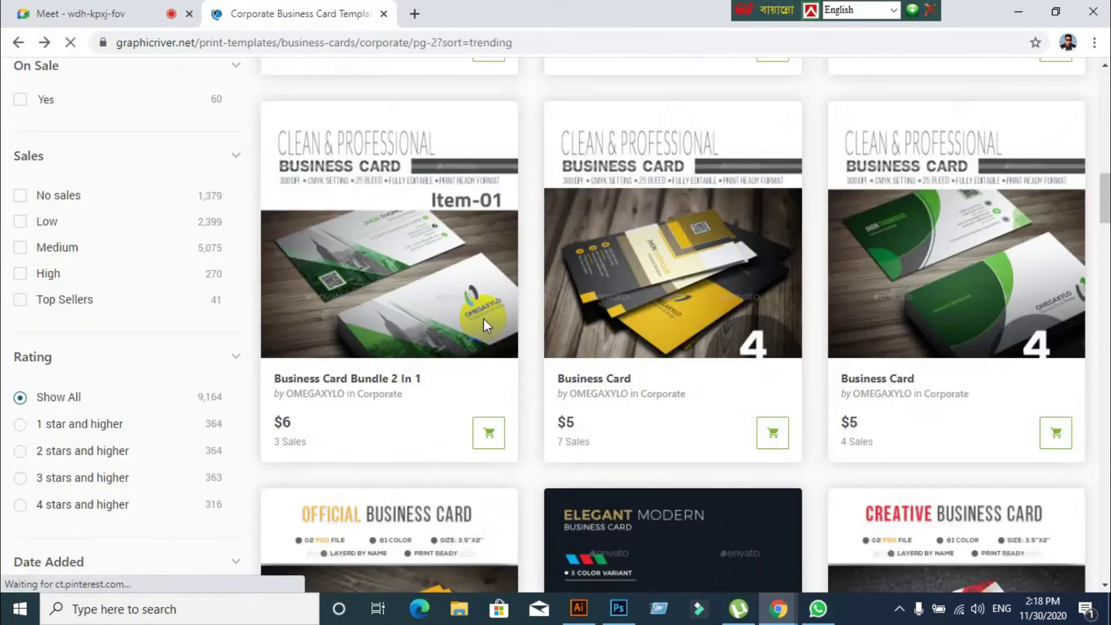
{"action": "scroll", "coordinate": [485, 319], "scroll_direction": "down", "scroll_amount": 10}
{"action": "scroll", "coordinate": [847, 338], "scroll_direction": "down", "scroll_amount": 10}
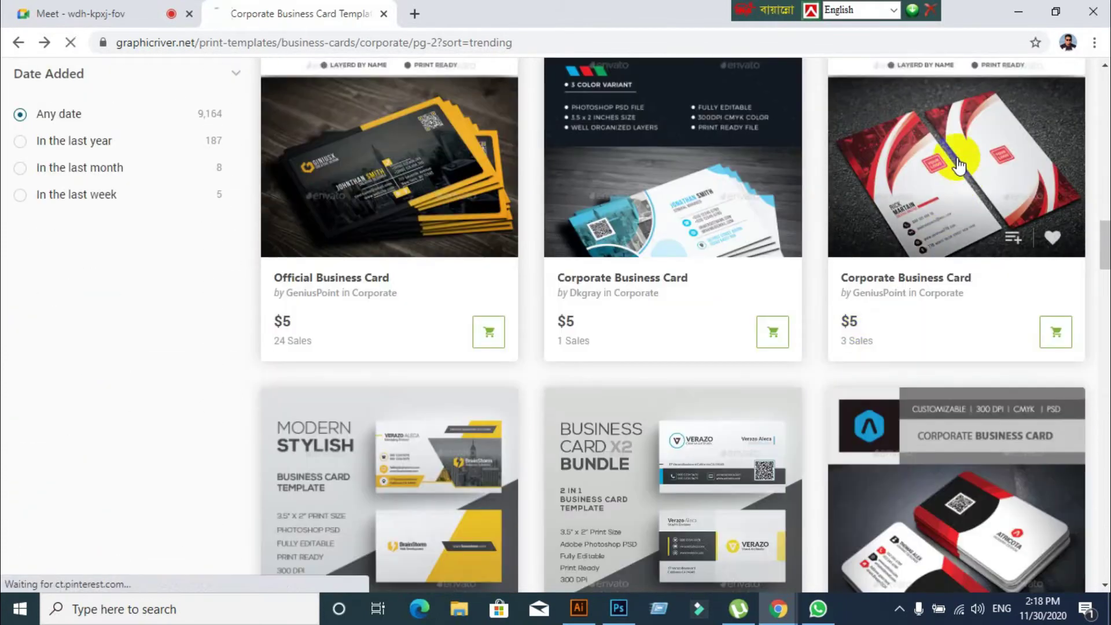
Reopen the red-and-white Corporate Business Card and scroll through its previews and print details
{"action": "left_click", "coordinate": [959, 165]}
{"action": "scroll", "coordinate": [228, 446], "scroll_direction": "down", "scroll_amount": 8}
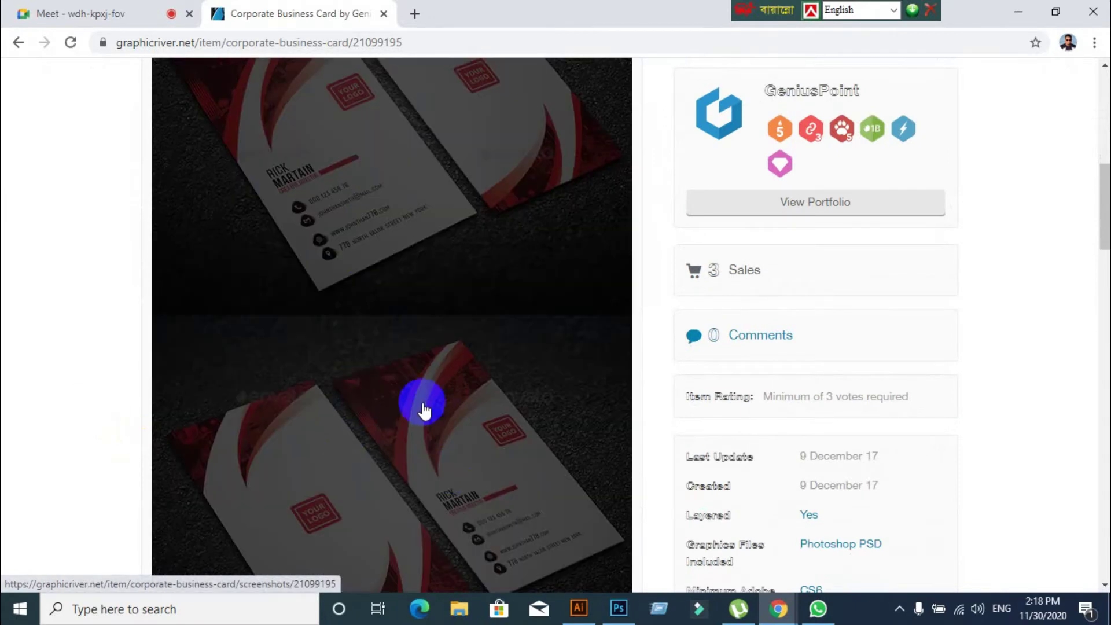
{"action": "scroll", "coordinate": [453, 480], "scroll_direction": "down", "scroll_amount": 3}
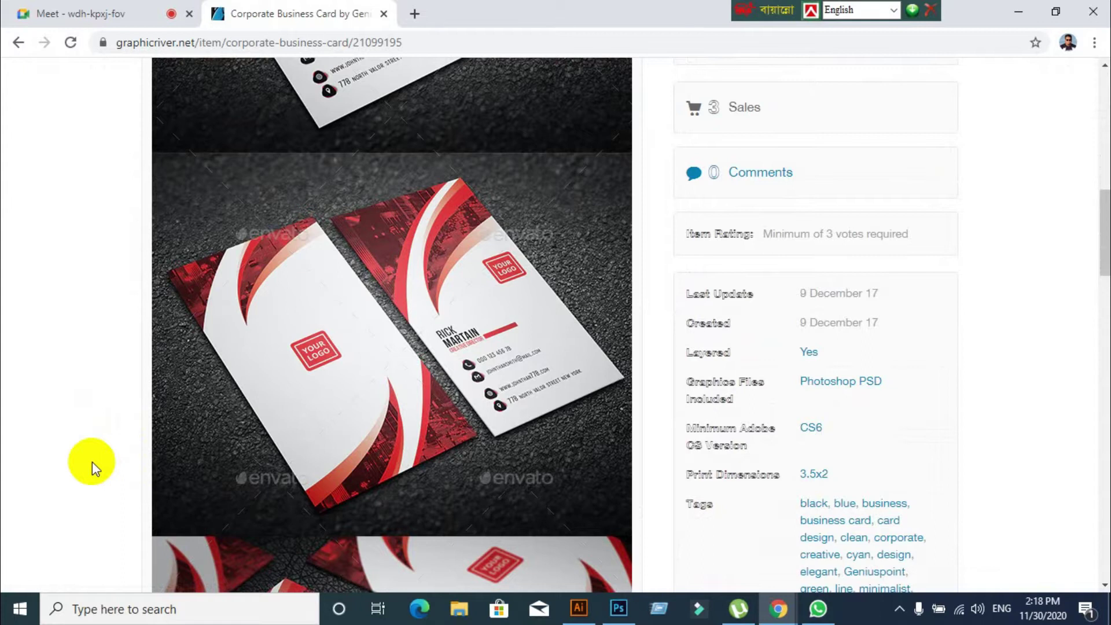
{"action": "left_click", "coordinate": [46, 13]}
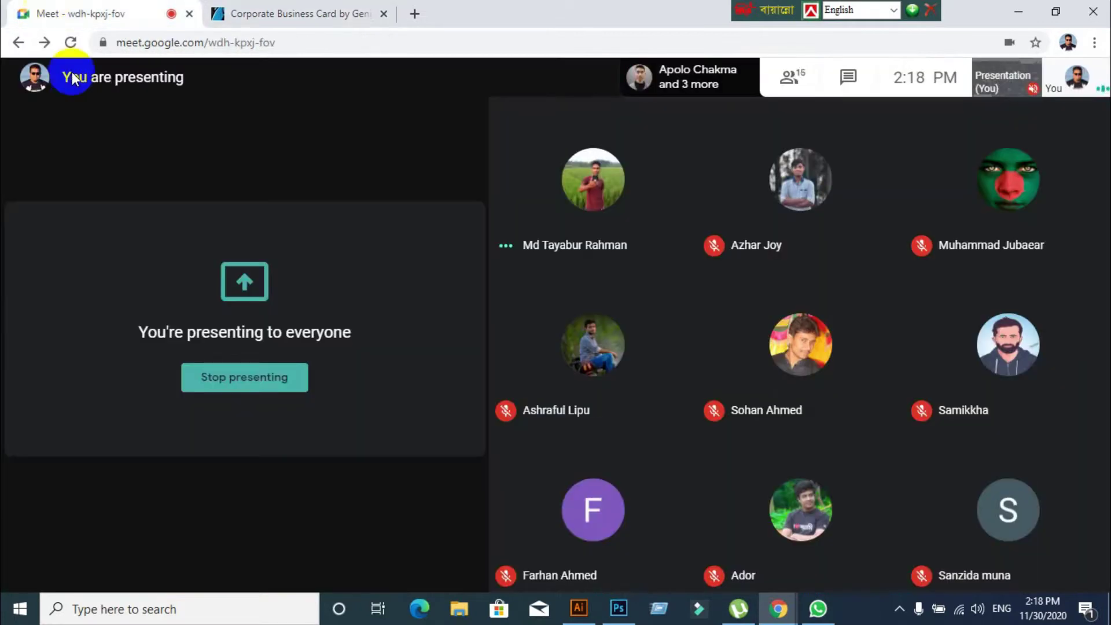
{"action": "left_click", "coordinate": [286, 12]}
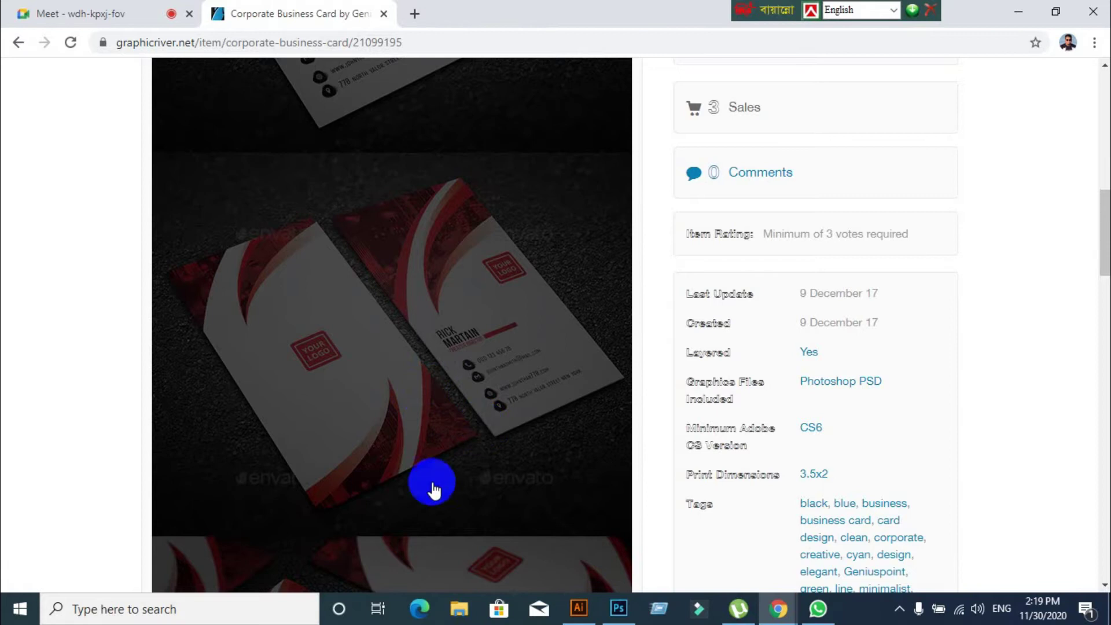
Glance at the Meet call, view the card's preview image, then return to GraphicRiver's home page
{"action": "scroll", "coordinate": [48, 359], "scroll_direction": "down", "scroll_amount": 10}
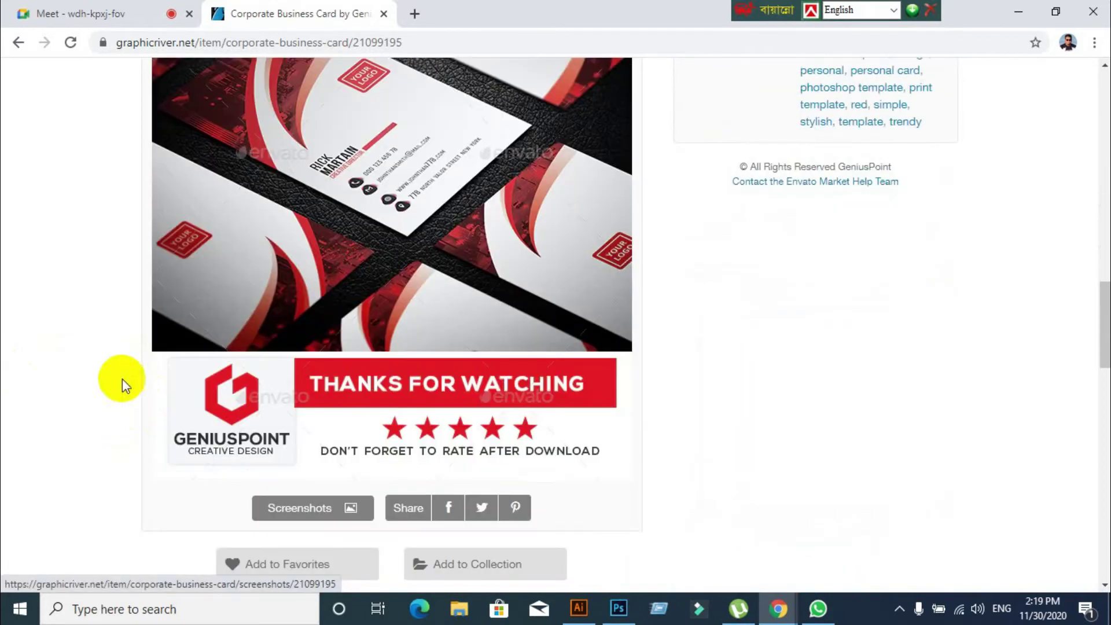
{"action": "scroll", "coordinate": [115, 375], "scroll_direction": "up", "scroll_amount": 5}
{"action": "scroll", "coordinate": [115, 375], "scroll_direction": "up", "scroll_amount": 10}
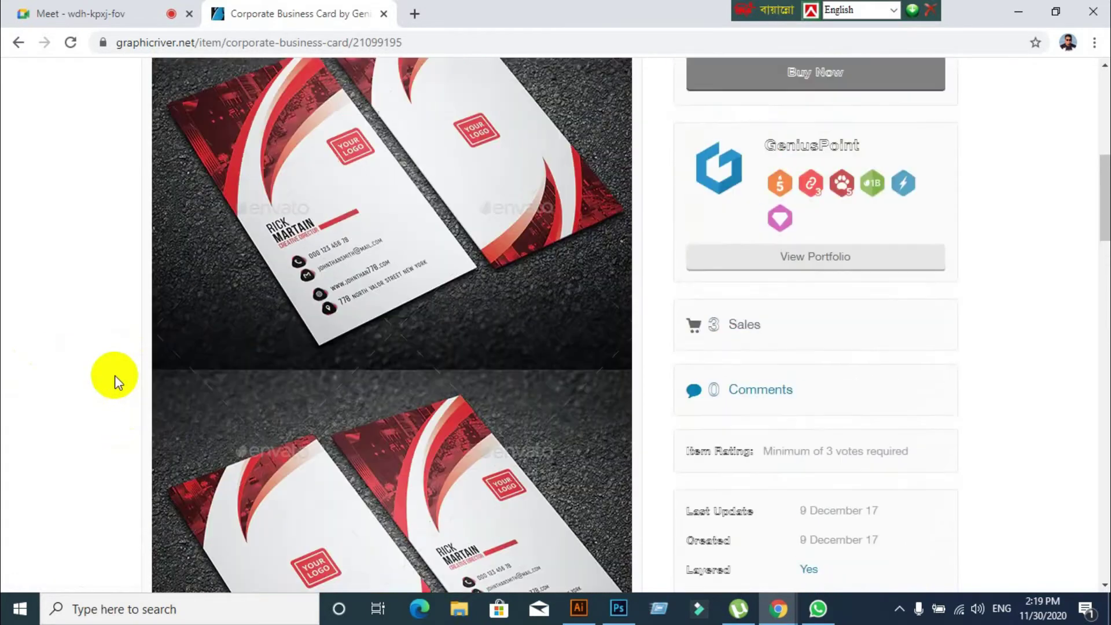
{"action": "scroll", "coordinate": [144, 382], "scroll_direction": "down", "scroll_amount": 7}
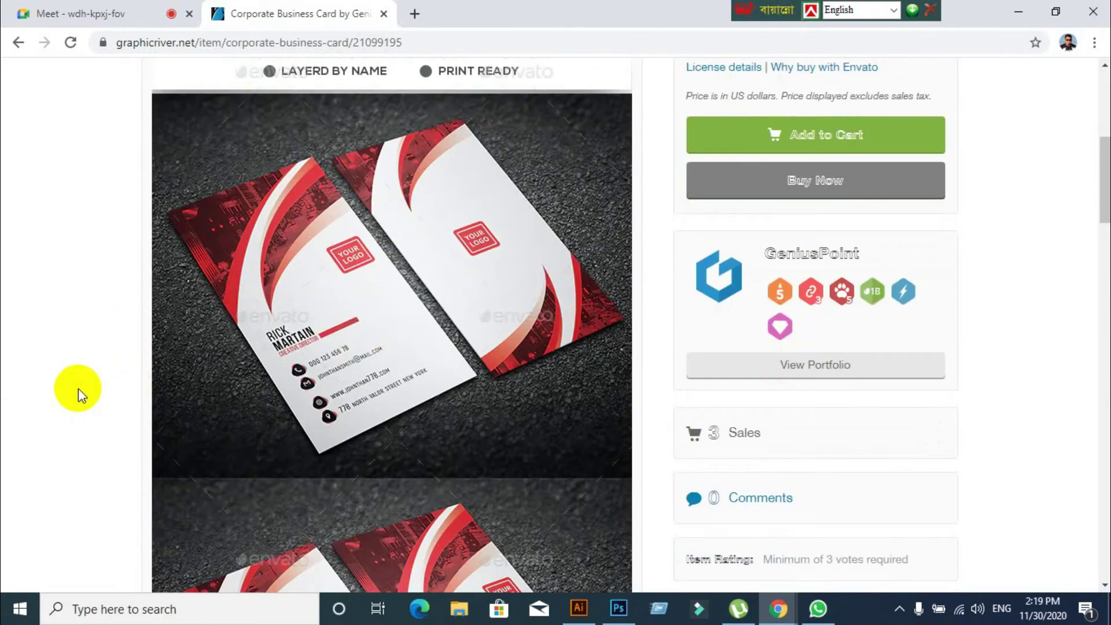
{"action": "left_click", "coordinate": [81, 14]}
{"action": "left_click", "coordinate": [290, 16]}
{"action": "left_click", "coordinate": [229, 182]}
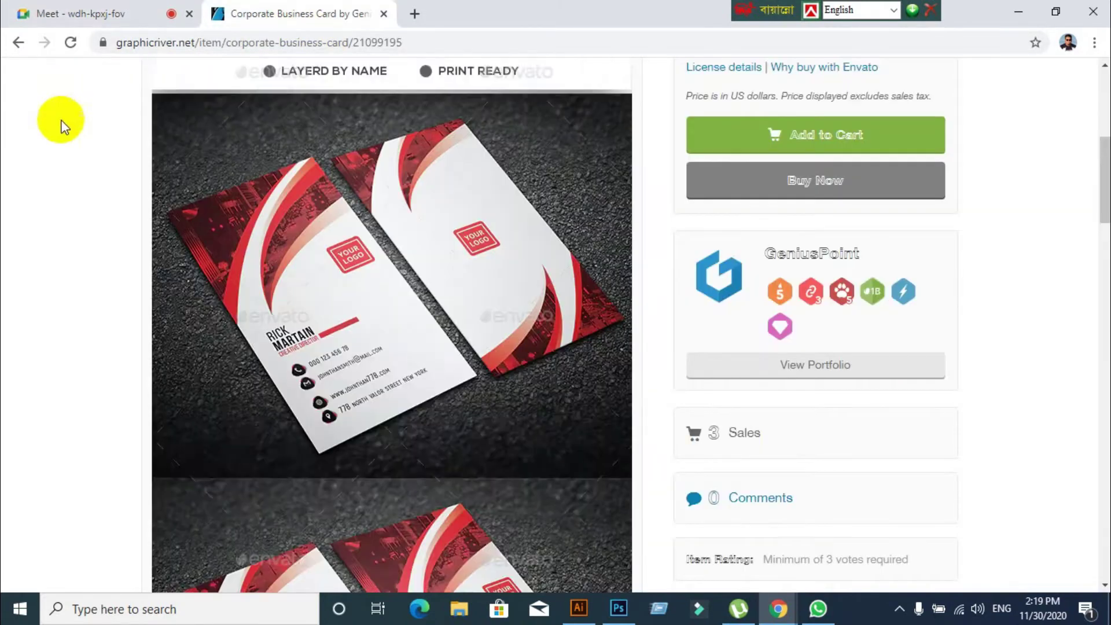
{"action": "scroll", "coordinate": [62, 121], "scroll_direction": "up", "scroll_amount": 7}
{"action": "left_click", "coordinate": [78, 142]}
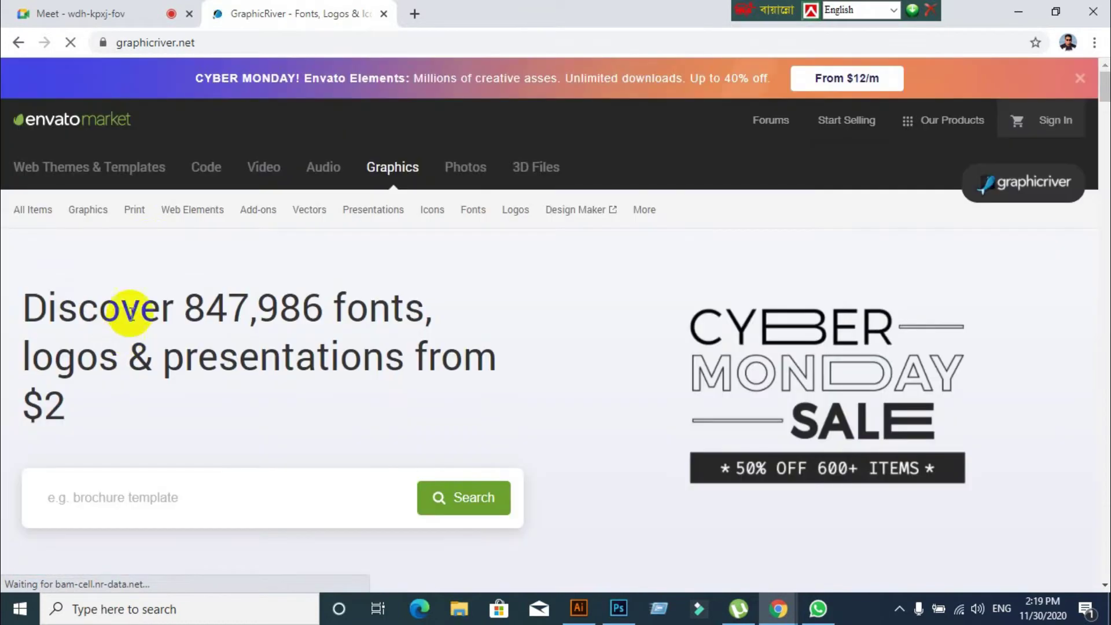
Open Print > Business Cards and filter to the 9,164 Corporate templates
{"action": "mouse_move", "coordinate": [133, 210]}
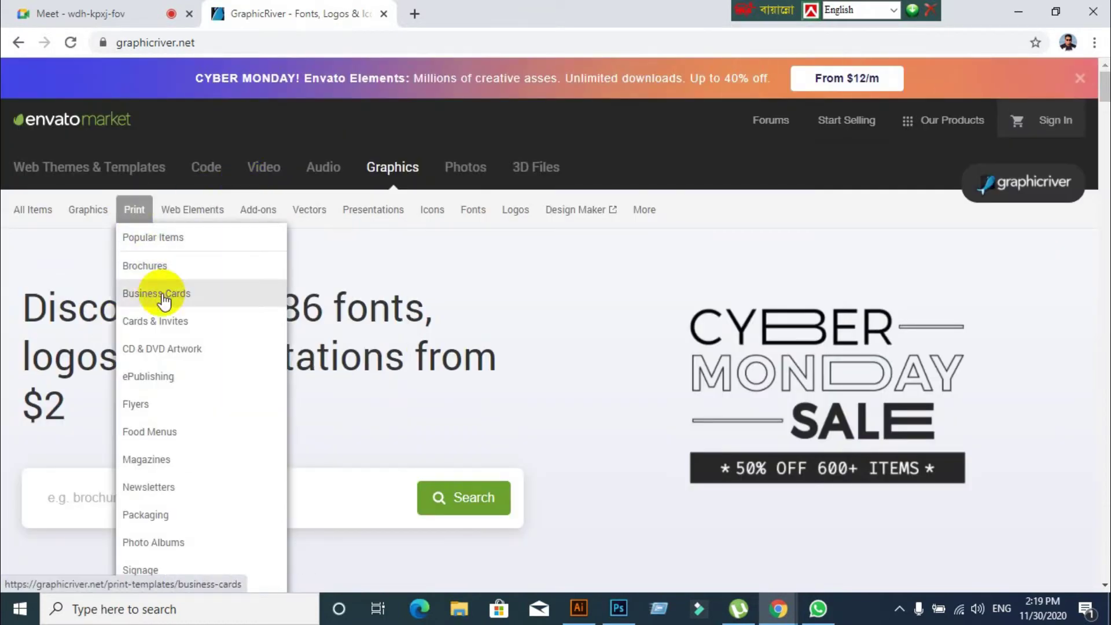
{"action": "left_click", "coordinate": [164, 299]}
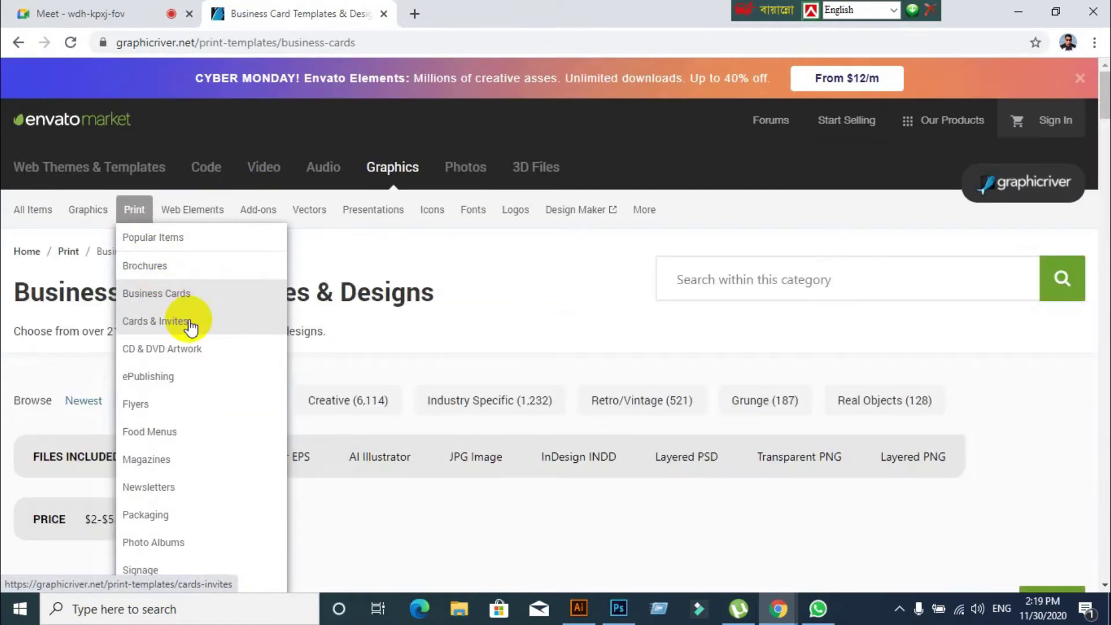
{"action": "scroll", "coordinate": [518, 315], "scroll_direction": "down", "scroll_amount": 5}
{"action": "scroll", "coordinate": [386, 359], "scroll_direction": "up", "scroll_amount": 3}
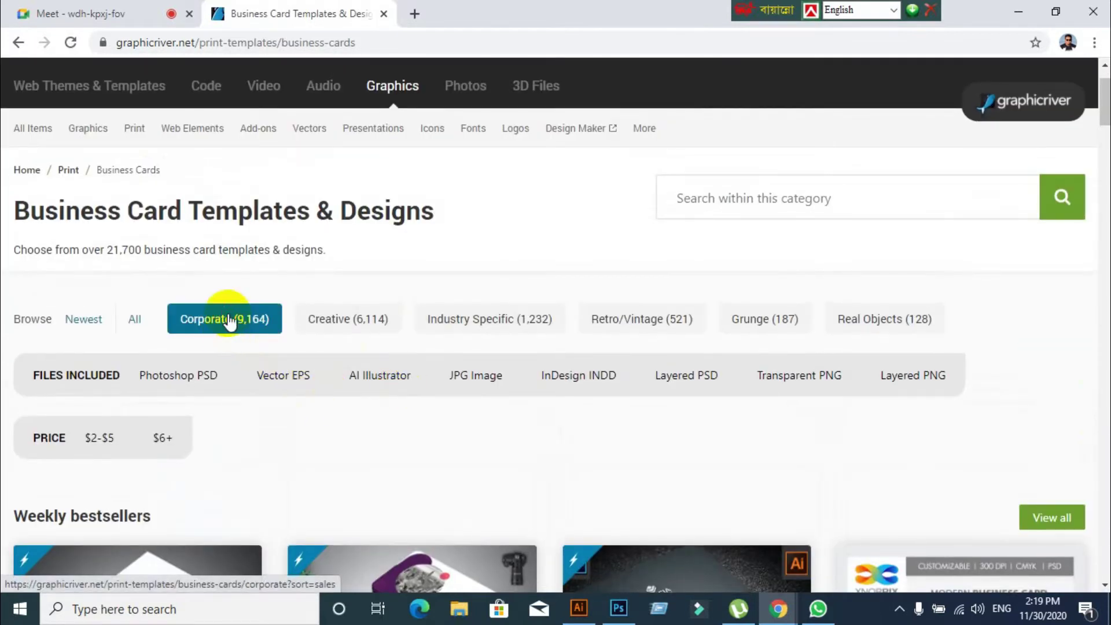
{"action": "left_click", "coordinate": [229, 319]}
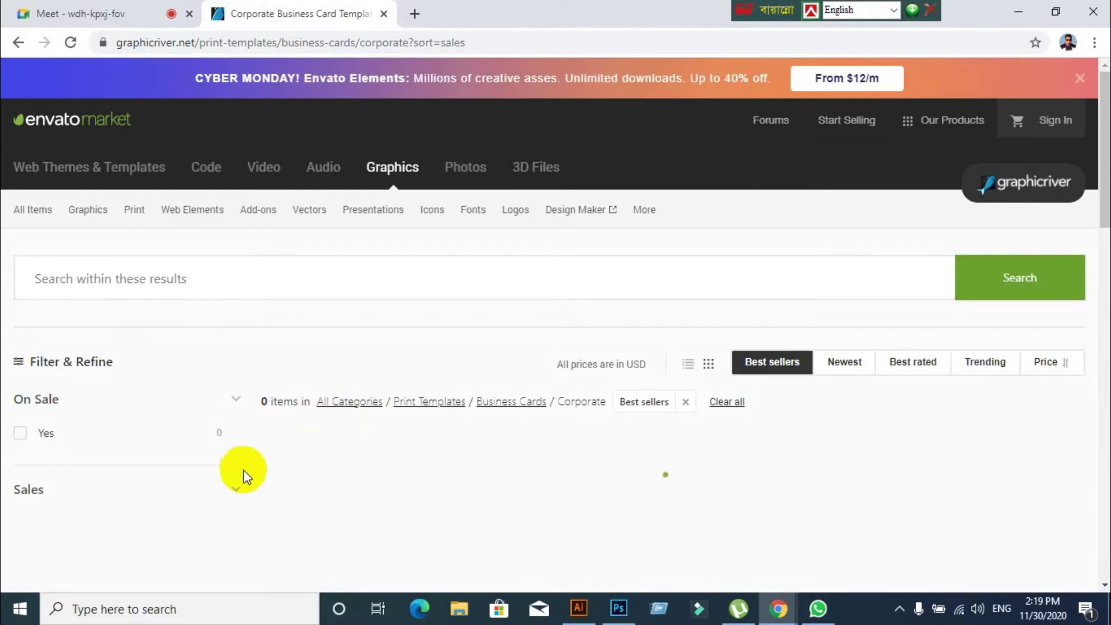
{"action": "scroll", "coordinate": [429, 421], "scroll_direction": "down", "scroll_amount": 20}
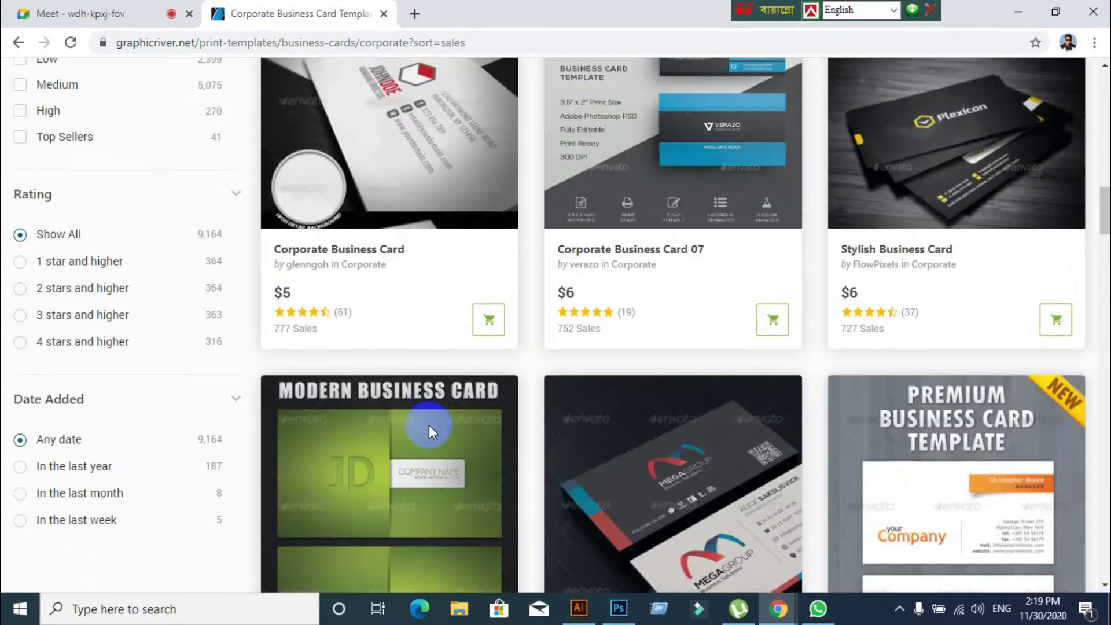
{"action": "scroll", "coordinate": [429, 424], "scroll_direction": "down", "scroll_amount": 20}
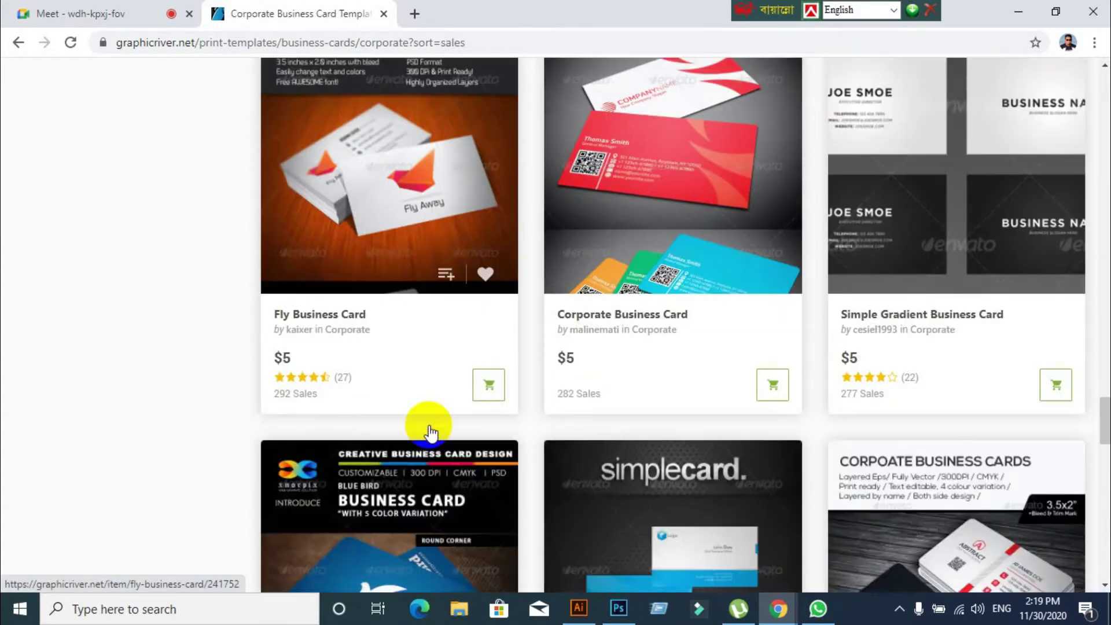
{"action": "scroll", "coordinate": [429, 431], "scroll_direction": "down", "scroll_amount": 10}
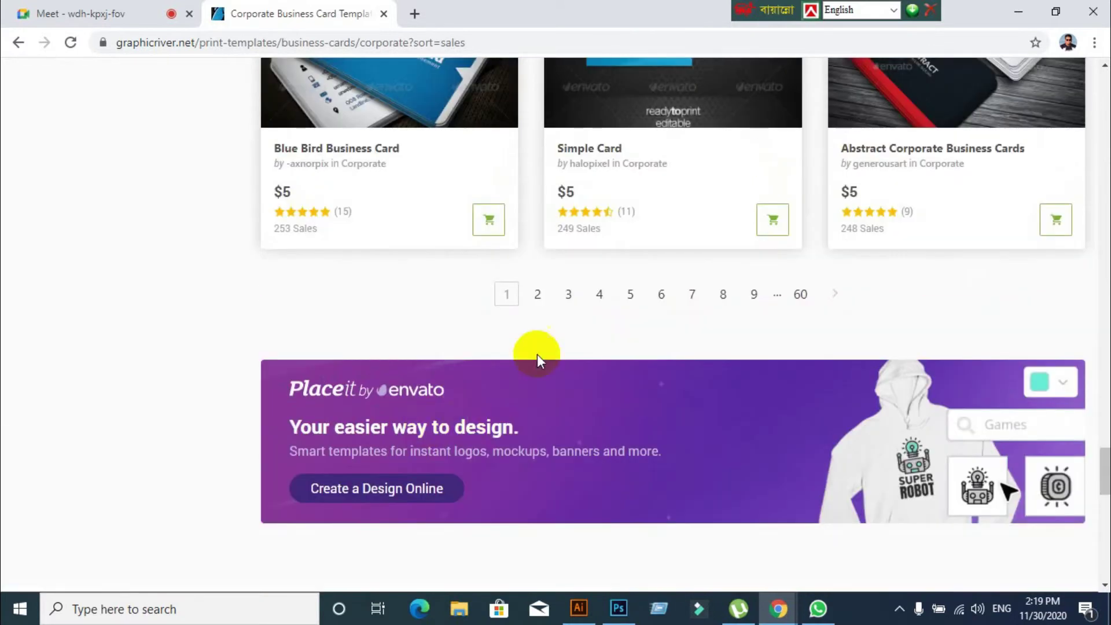
Browse page 2 of the best-selling Corporate results, then return to page 1
{"action": "left_click", "coordinate": [537, 294]}
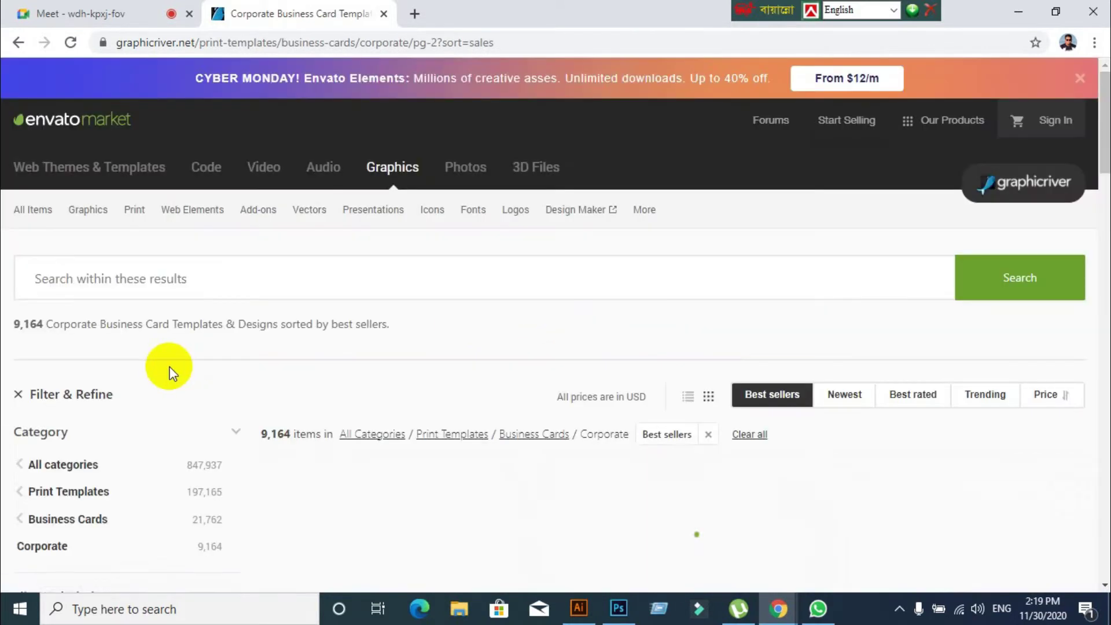
{"action": "scroll", "coordinate": [327, 437], "scroll_direction": "down", "scroll_amount": 4}
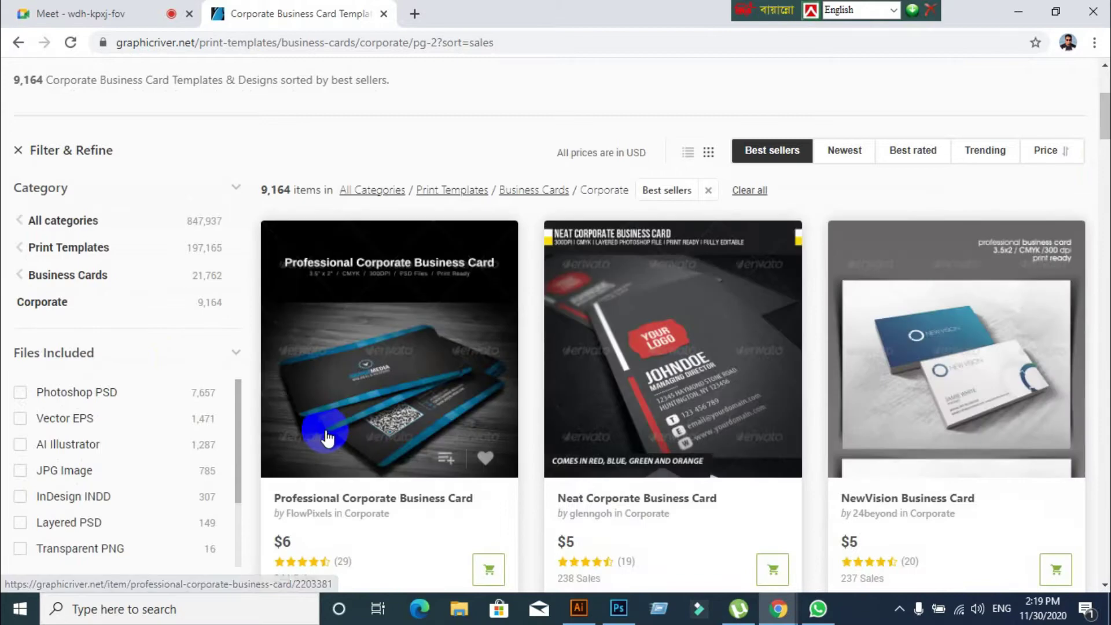
{"action": "scroll", "coordinate": [325, 435], "scroll_direction": "down", "scroll_amount": 18}
{"action": "scroll", "coordinate": [325, 429], "scroll_direction": "down", "scroll_amount": 20}
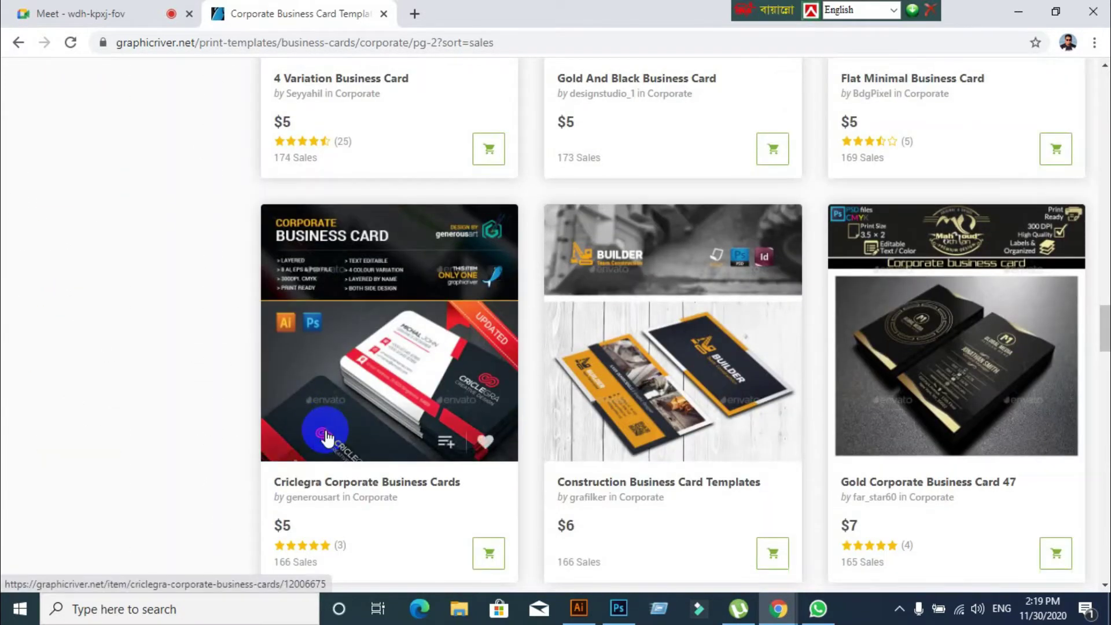
{"action": "scroll", "coordinate": [325, 429], "scroll_direction": "up", "scroll_amount": 8}
{"action": "scroll", "coordinate": [340, 444], "scroll_direction": "down", "scroll_amount": 4}
{"action": "scroll", "coordinate": [341, 444], "scroll_direction": "down", "scroll_amount": 20}
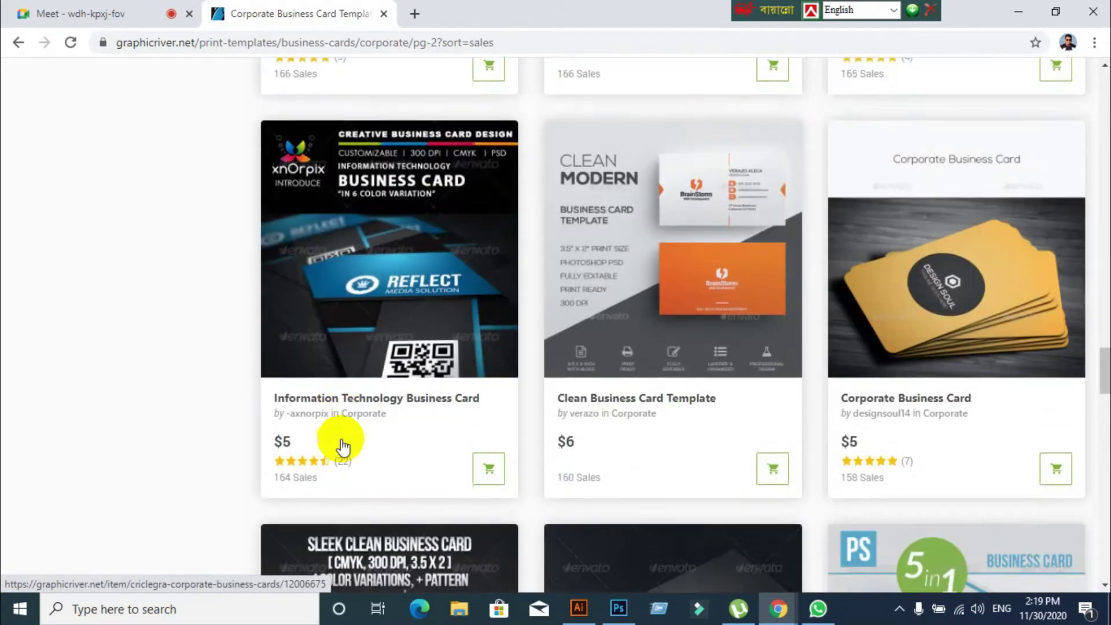
{"action": "scroll", "coordinate": [343, 440], "scroll_direction": "up", "scroll_amount": 18}
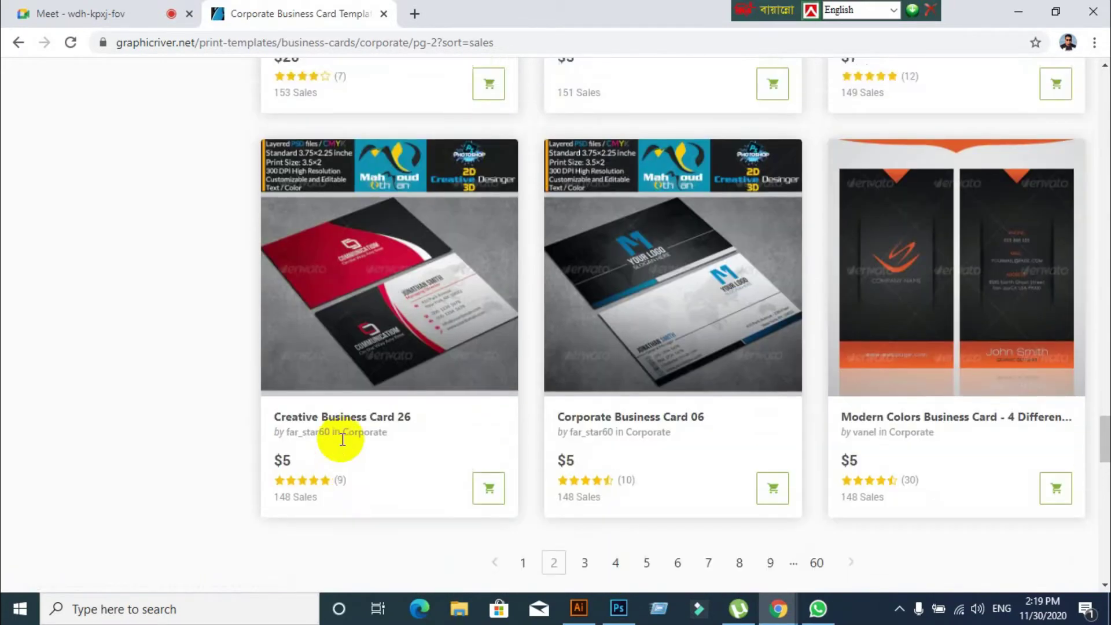
{"action": "scroll", "coordinate": [342, 439], "scroll_direction": "down", "scroll_amount": 20}
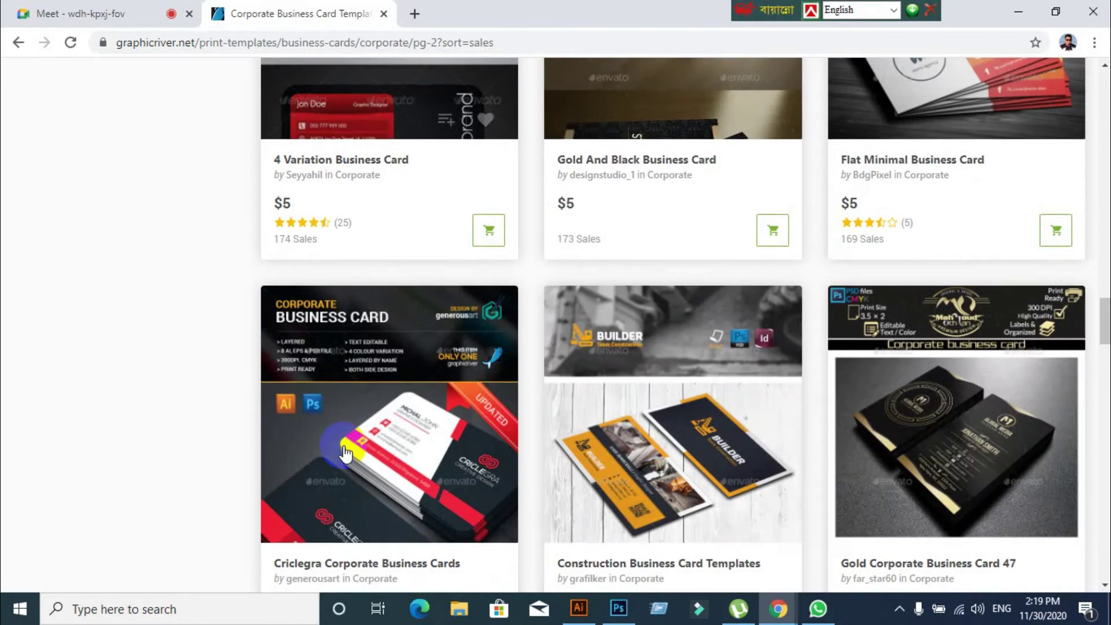
{"action": "scroll", "coordinate": [346, 453], "scroll_direction": "down", "scroll_amount": 4}
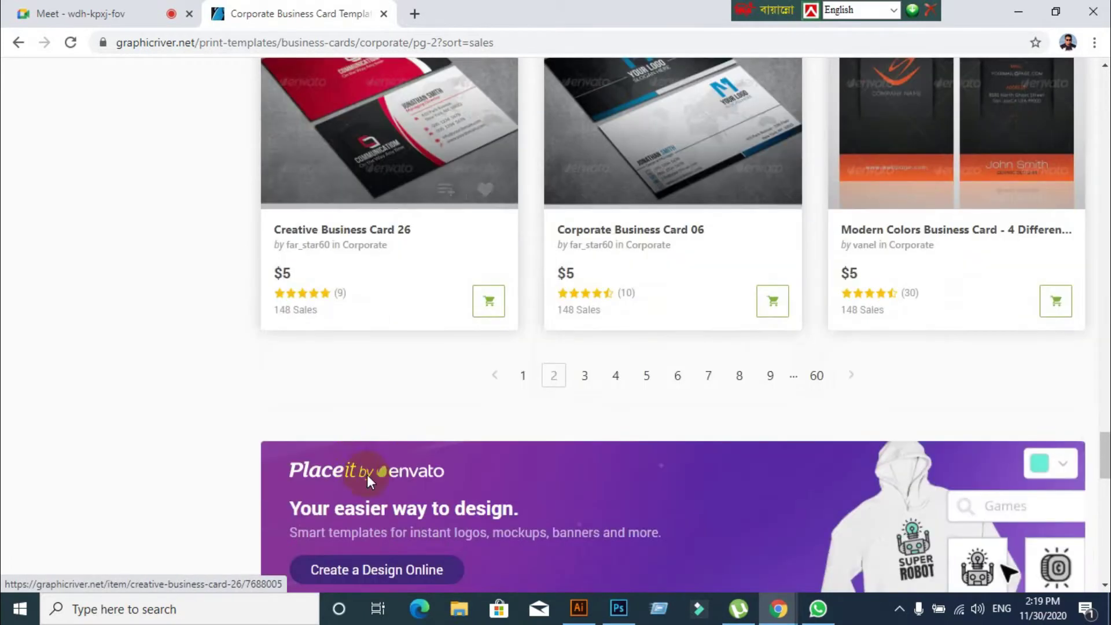
{"action": "left_click", "coordinate": [522, 375]}
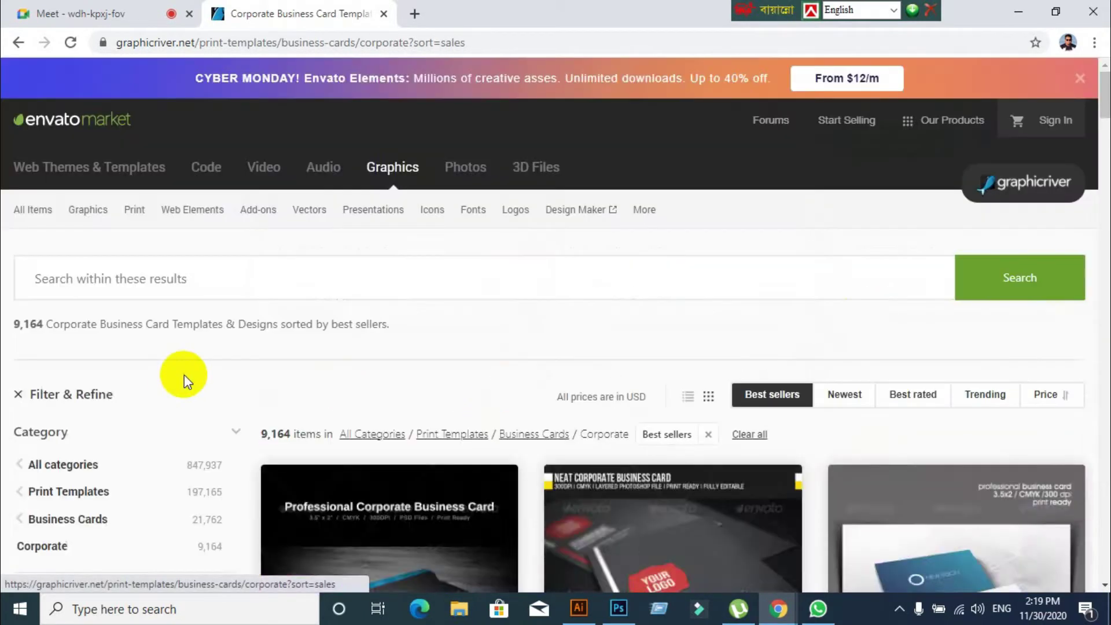
Sort by Trending and open the Creative Modern Business Card Template from page 2
{"action": "left_click", "coordinate": [985, 396]}
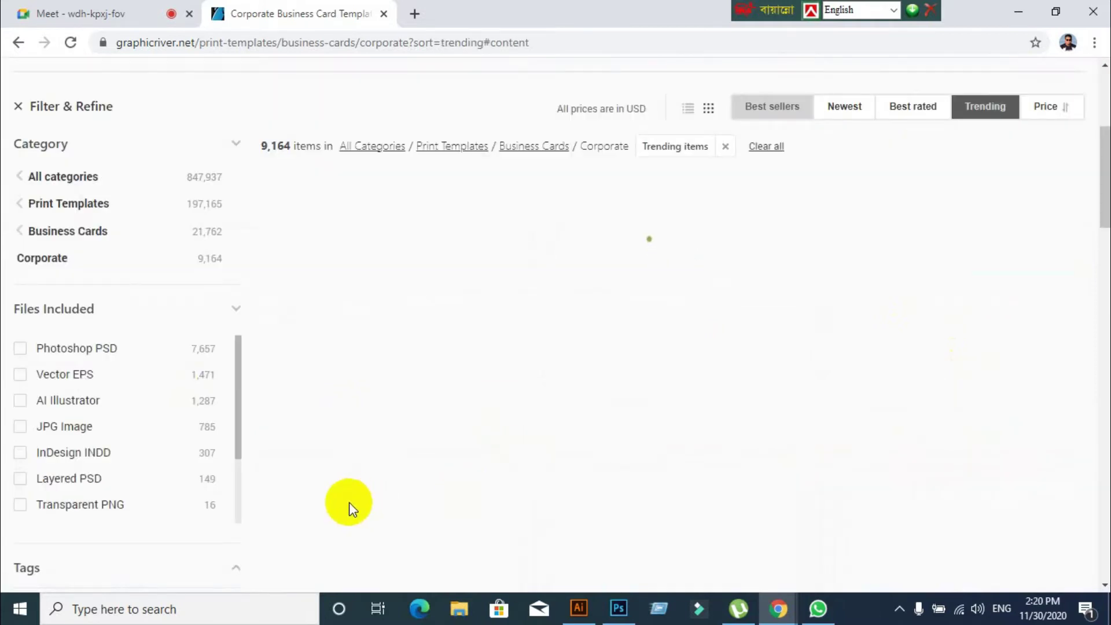
{"action": "scroll", "coordinate": [417, 450], "scroll_direction": "down", "scroll_amount": 15}
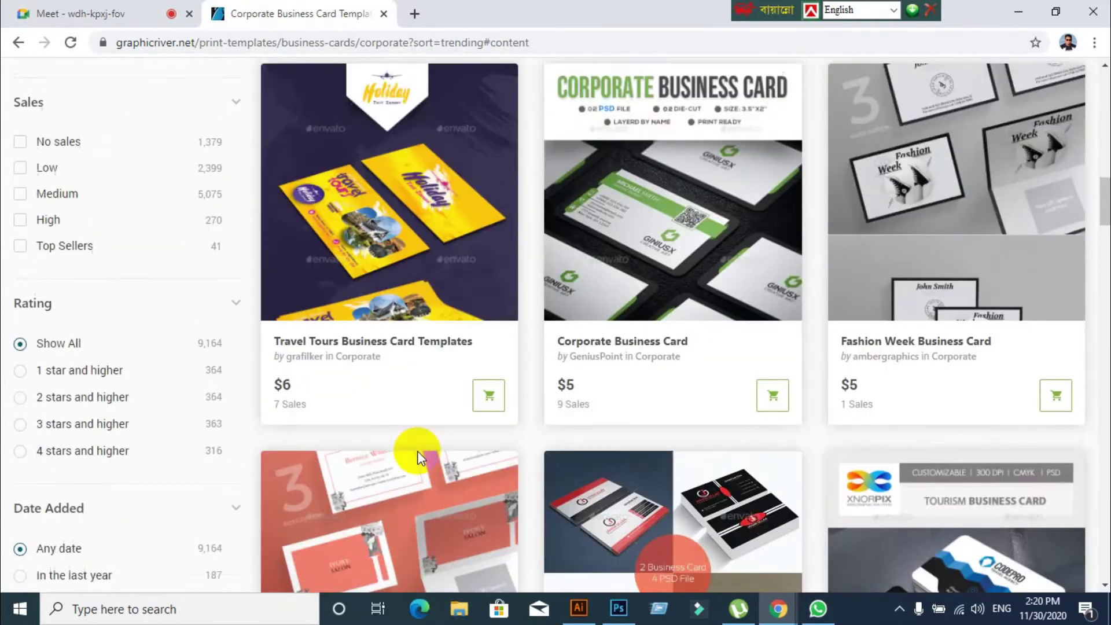
{"action": "scroll", "coordinate": [418, 450], "scroll_direction": "down", "scroll_amount": 8}
{"action": "left_click_drag", "start_coordinate": [1104, 264], "coordinate": [1100, 446]}
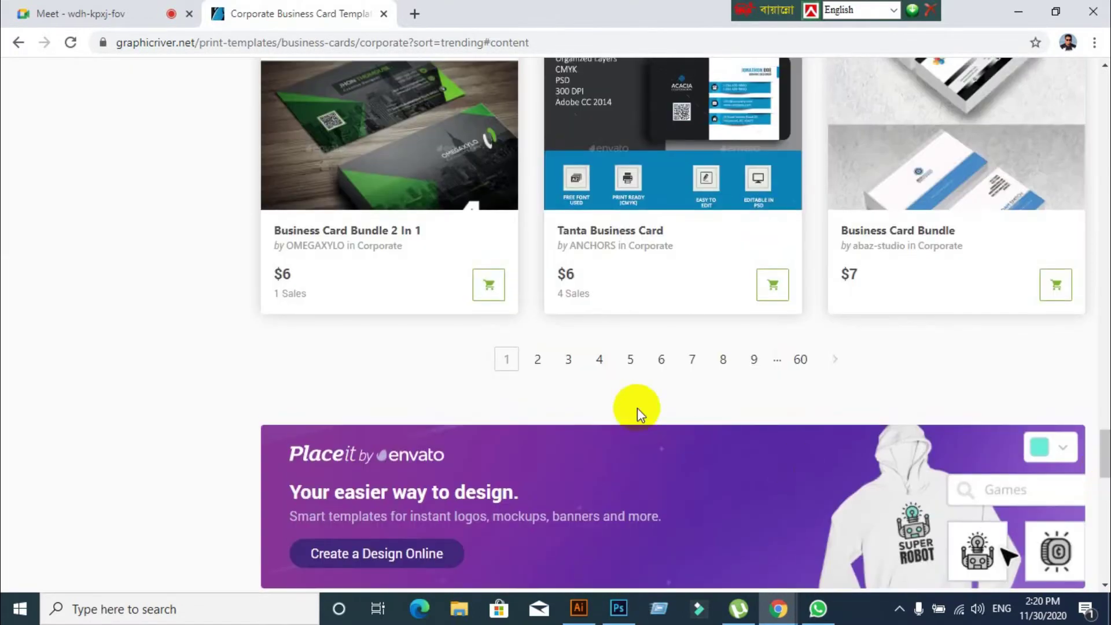
{"action": "left_click", "coordinate": [537, 359]}
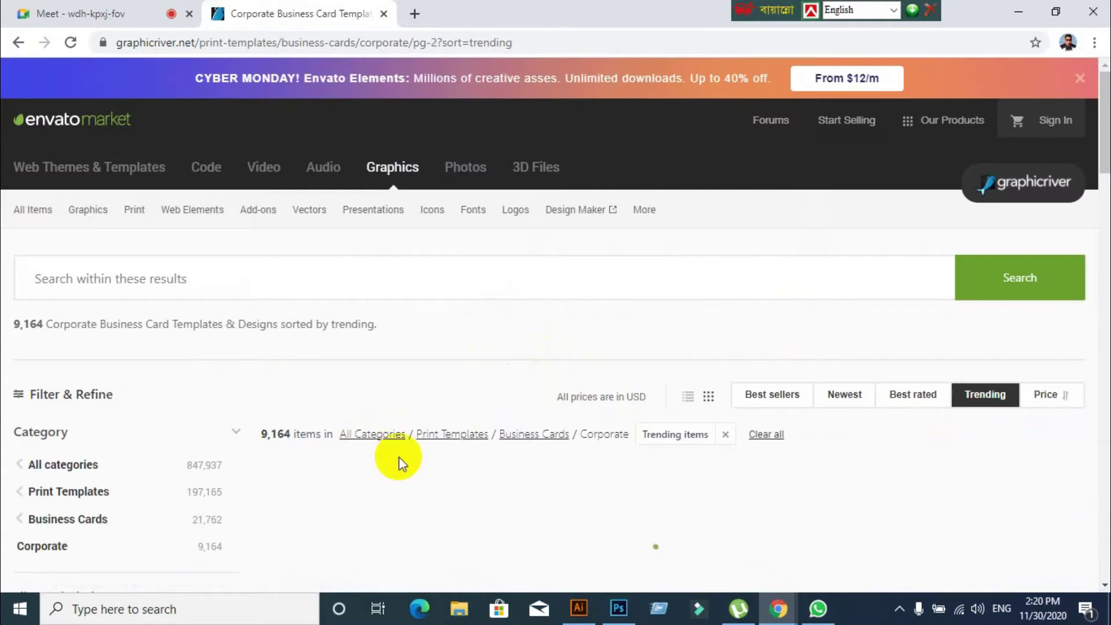
{"action": "scroll", "coordinate": [402, 468], "scroll_direction": "down", "scroll_amount": 12}
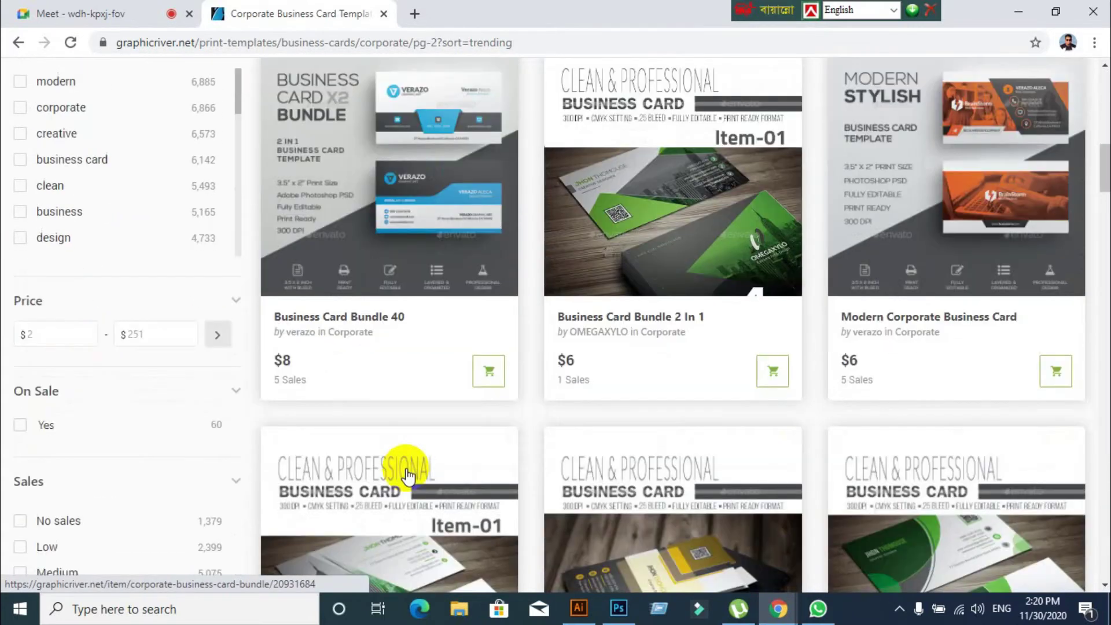
{"action": "scroll", "coordinate": [406, 467], "scroll_direction": "down", "scroll_amount": 10}
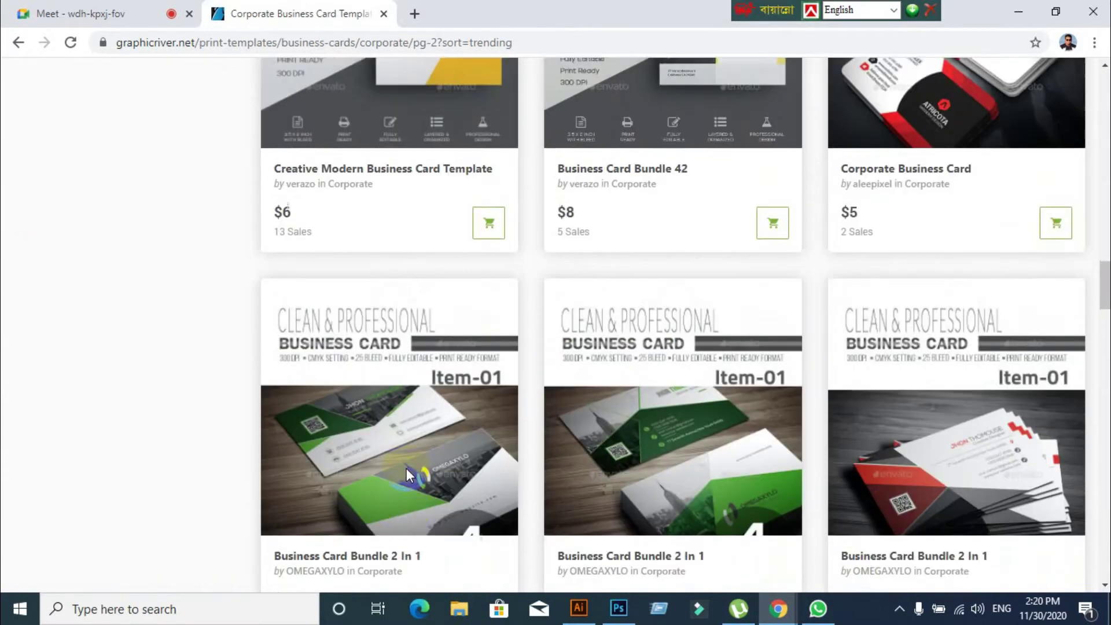
{"action": "scroll", "coordinate": [406, 467], "scroll_direction": "up", "scroll_amount": 4}
{"action": "left_click", "coordinate": [374, 221]}
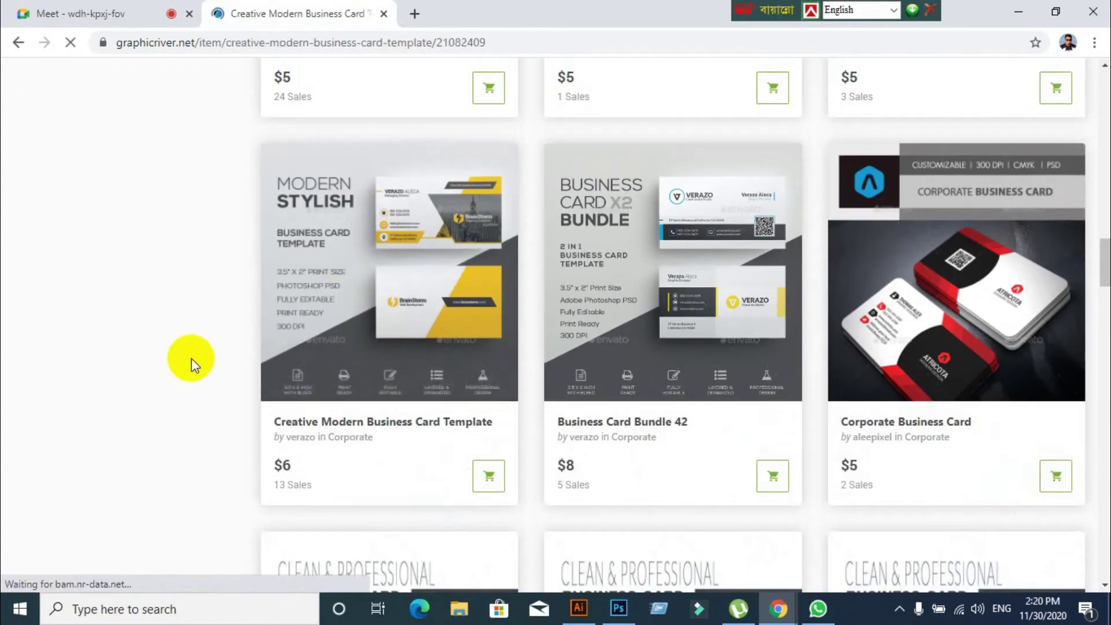
Save the card template preview image to the Desktop as 160-Creative-Modern-Corporate-Business-Card-Template-Preview JPEG
{"action": "scroll", "coordinate": [83, 520], "scroll_direction": "down", "scroll_amount": 5}
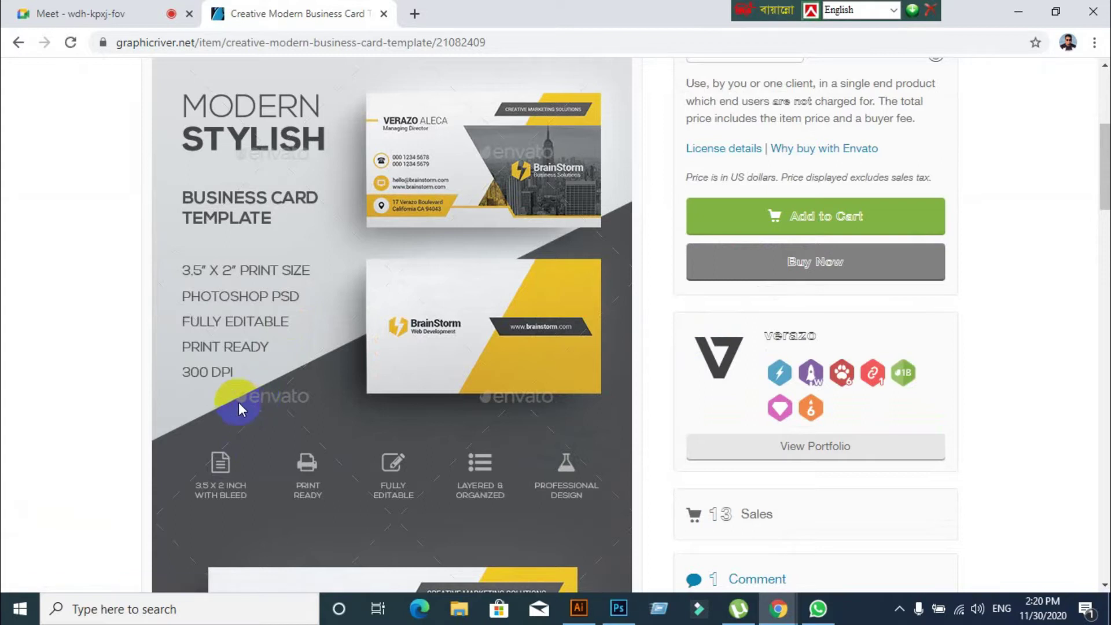
{"action": "right_click", "coordinate": [468, 240]}
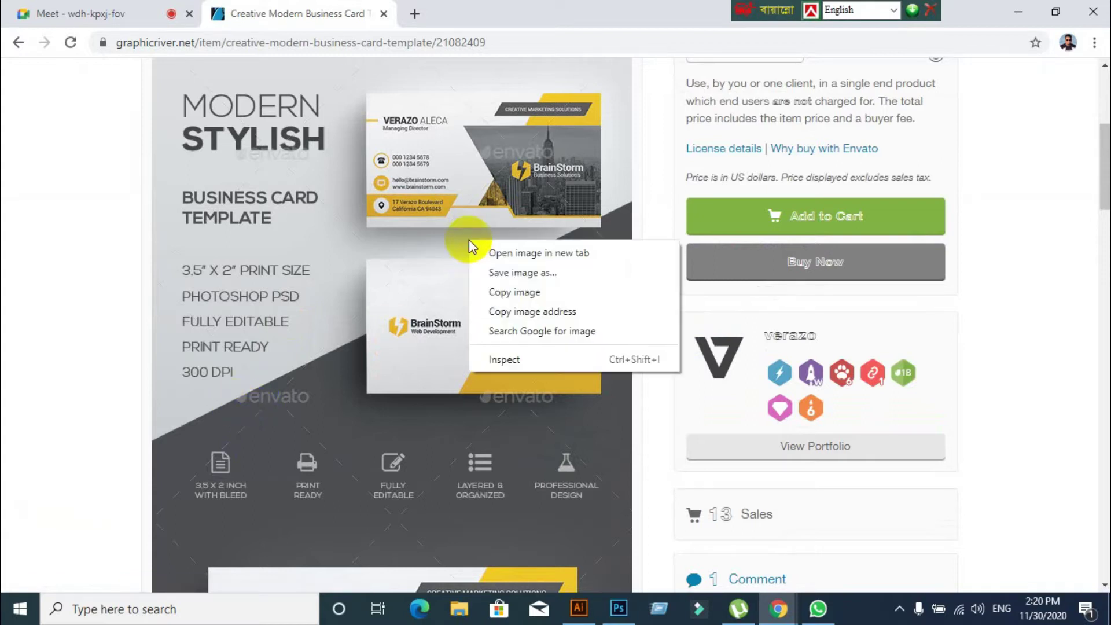
{"action": "left_click", "coordinate": [516, 273]}
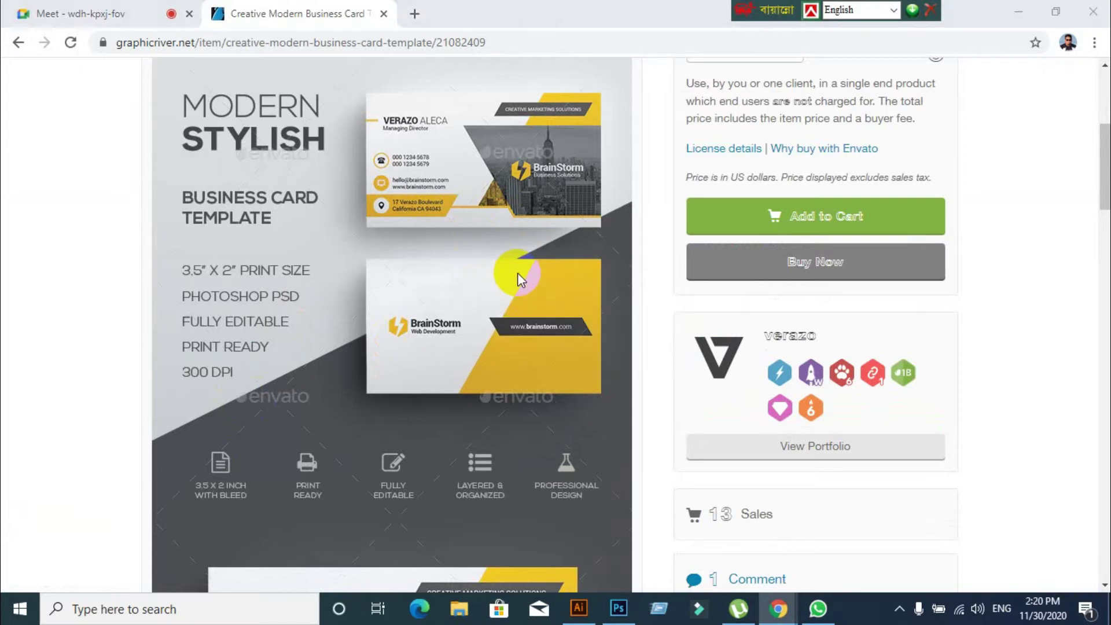
{"action": "scroll", "coordinate": [110, 191], "scroll_direction": "up", "scroll_amount": 3}
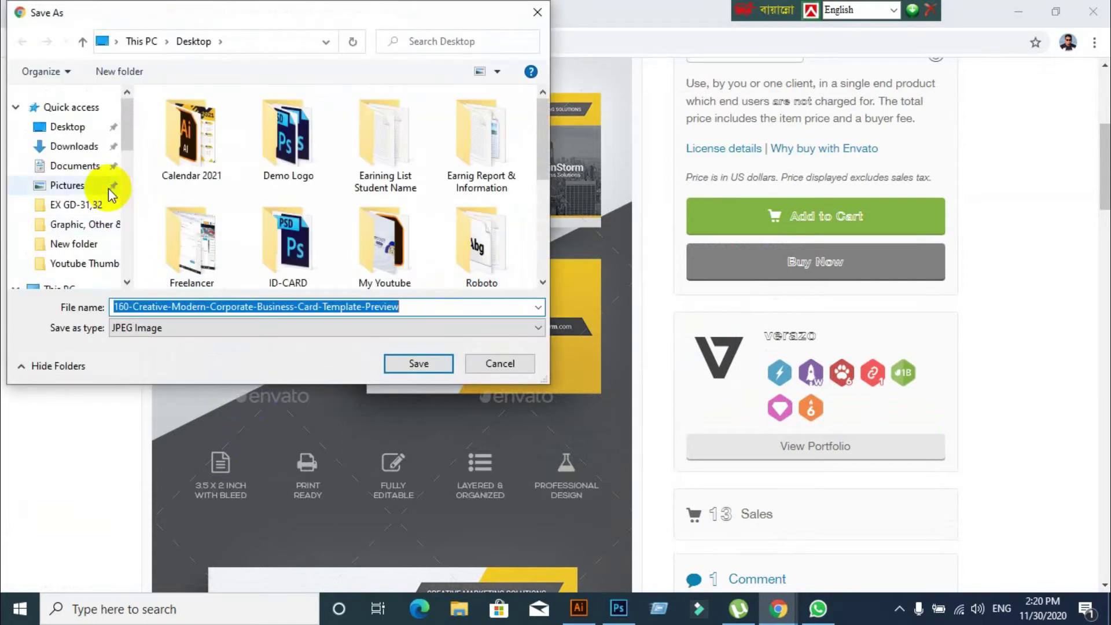
{"action": "left_click", "coordinate": [75, 137]}
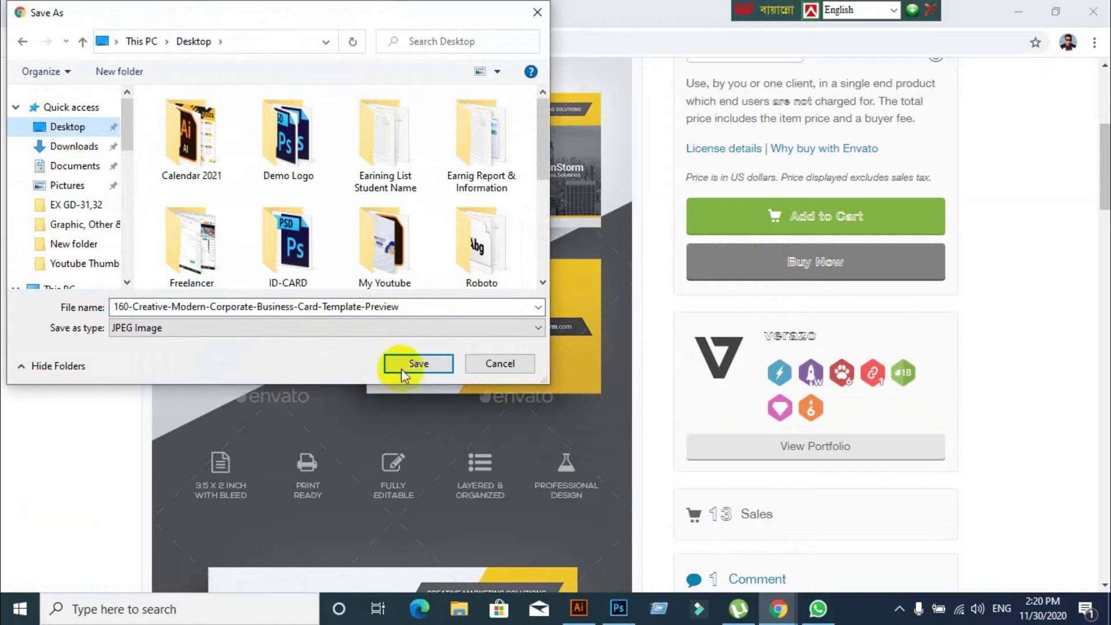
{"action": "left_click", "coordinate": [401, 369]}
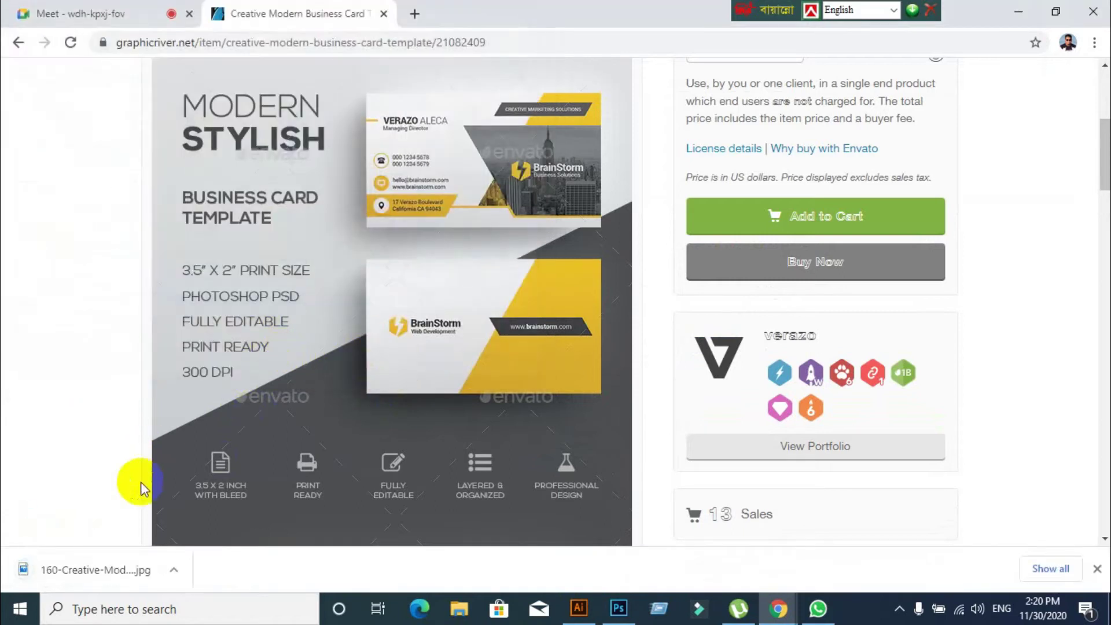
Reveal the downloaded preview JPG in its folder and cut the file
{"action": "right_click", "coordinate": [98, 573]}
{"action": "left_click", "coordinate": [138, 535]}
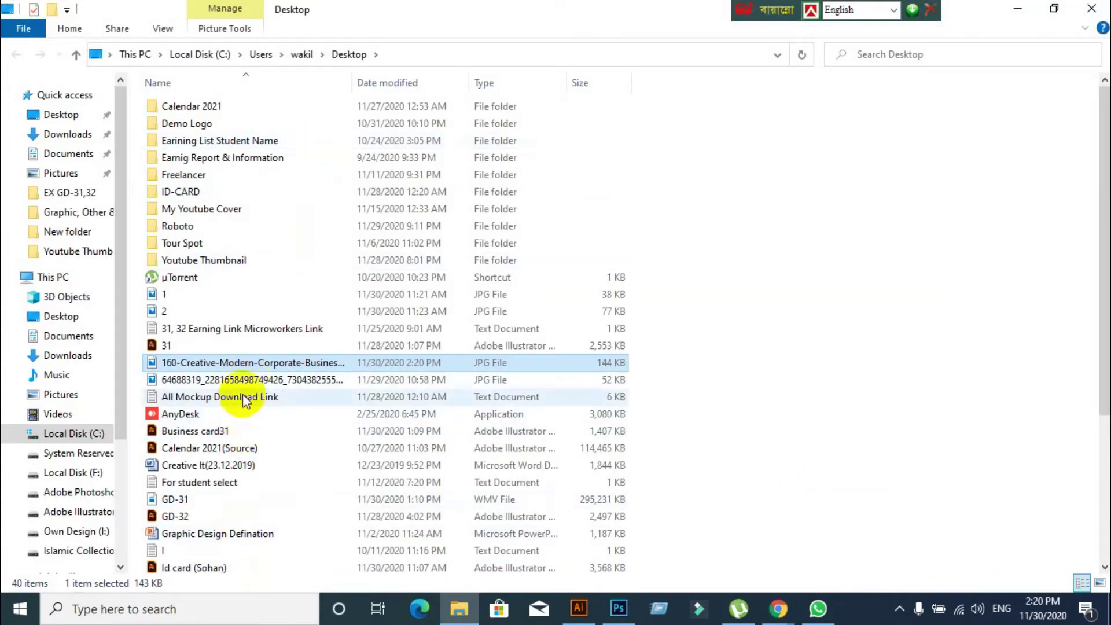
{"action": "right_click", "coordinate": [252, 362]}
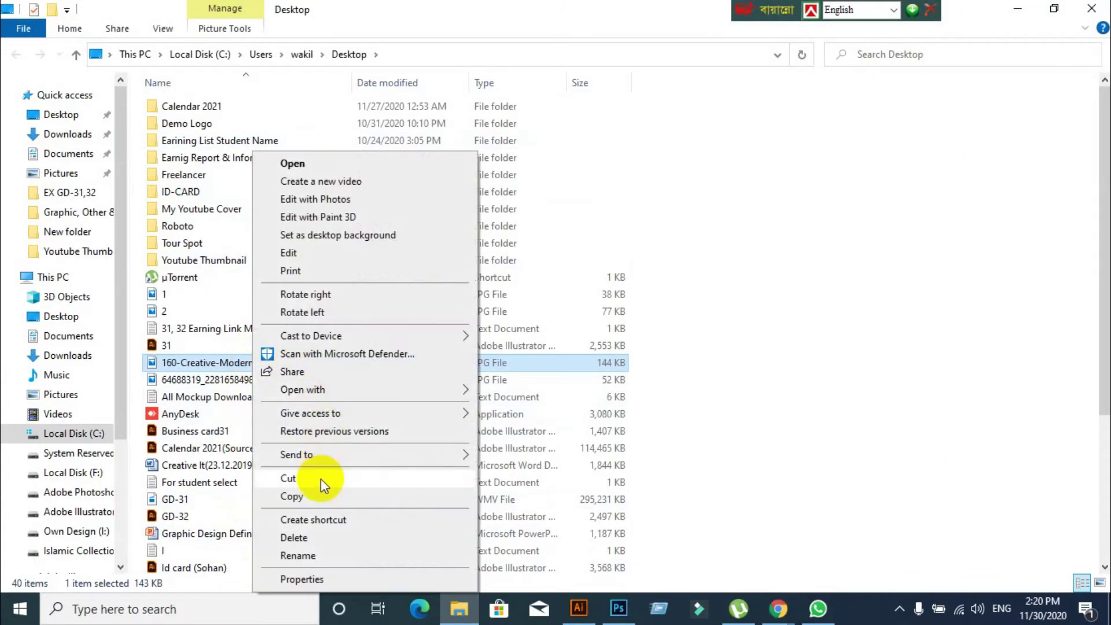
{"action": "left_click", "coordinate": [322, 480]}
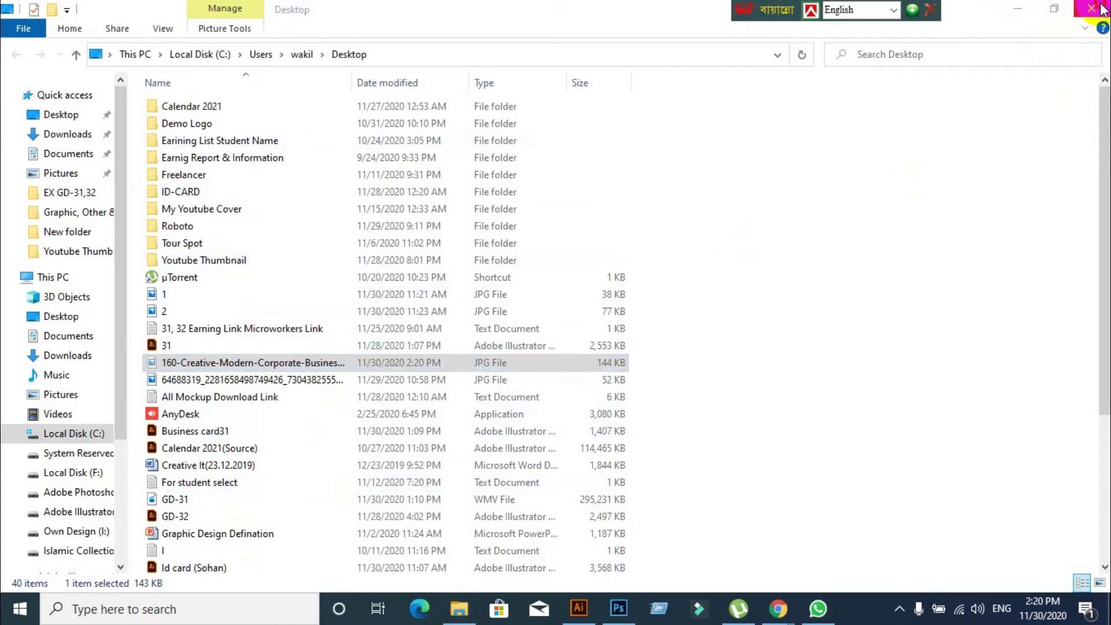
{"action": "left_click", "coordinate": [1091, 9]}
Paste the preview JPG onto the desktop, skipping the duplicate, and drag it toward Photoshop
{"action": "left_click", "coordinate": [99, 15]}
{"action": "left_click", "coordinate": [285, 15]}
{"action": "left_click", "coordinate": [1014, 13]}
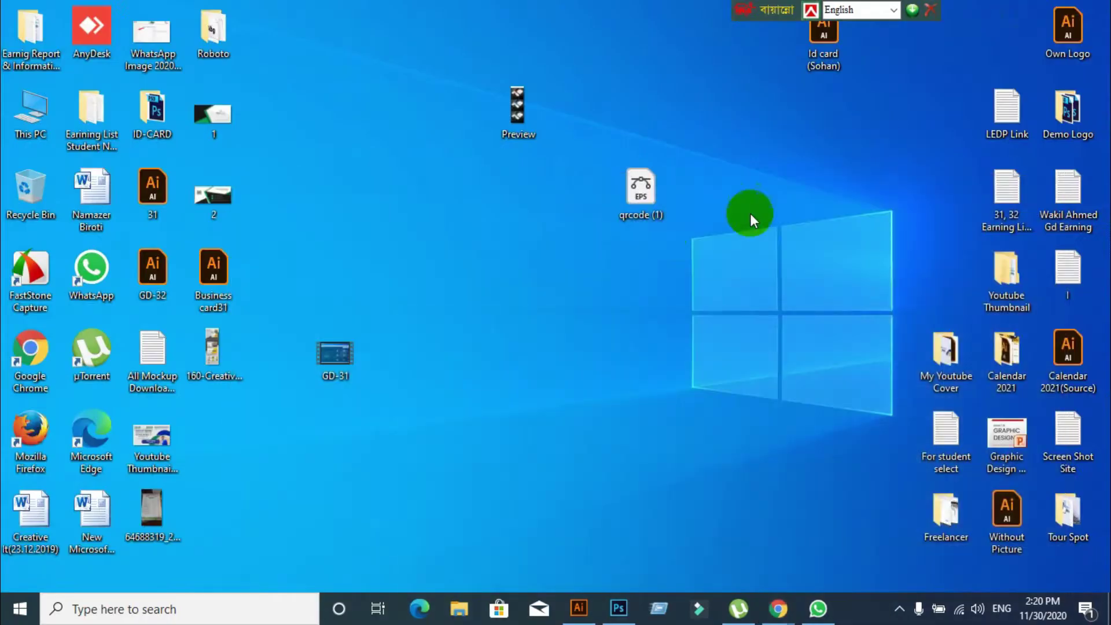
{"action": "right_click", "coordinate": [485, 152]}
{"action": "left_click", "coordinate": [537, 224]}
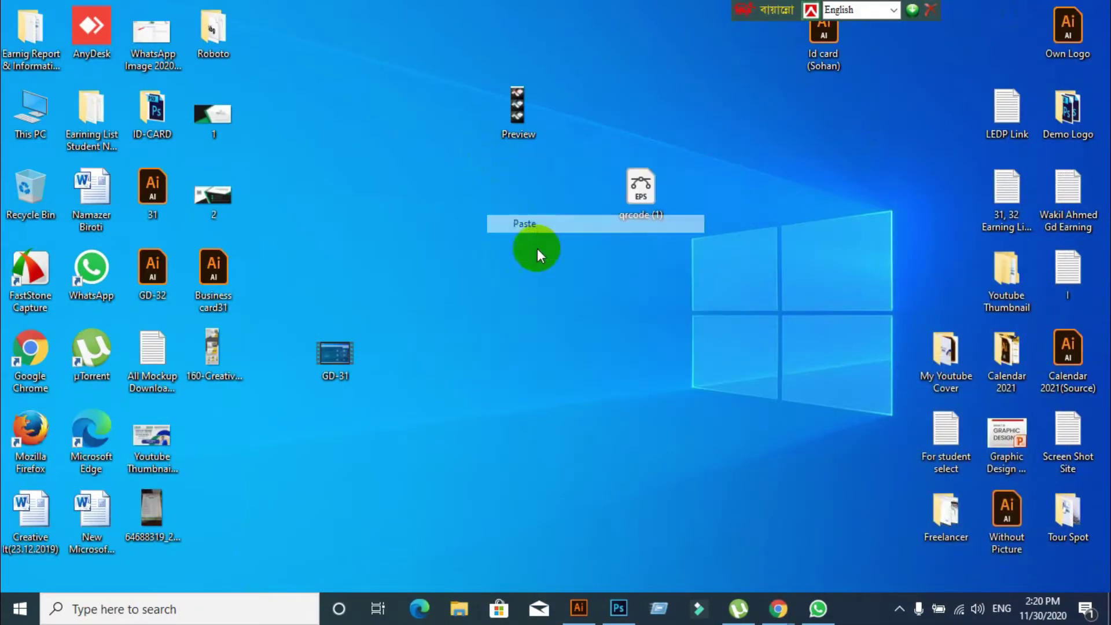
{"action": "left_click", "coordinate": [605, 198]}
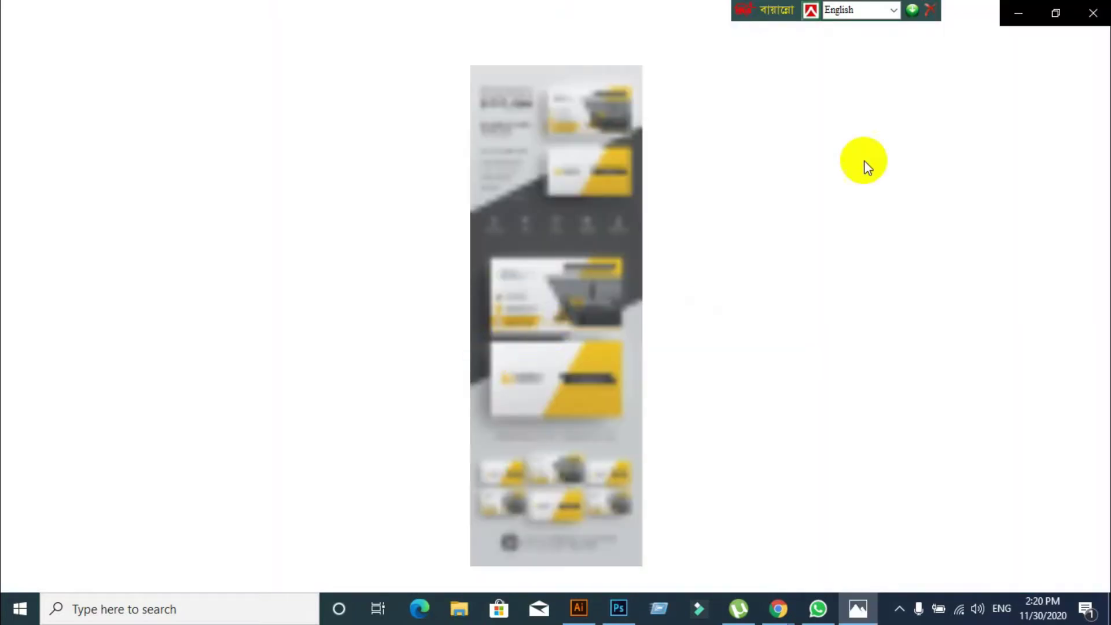
{"action": "left_click", "coordinate": [1092, 12]}
{"action": "left_click_drag", "start_coordinate": [224, 377], "coordinate": [463, 6]}
Open the business card preview JPG in Photoshop and zoom in on the cards
{"action": "left_click_drag", "start_coordinate": [499, 152], "coordinate": [499, 153]}
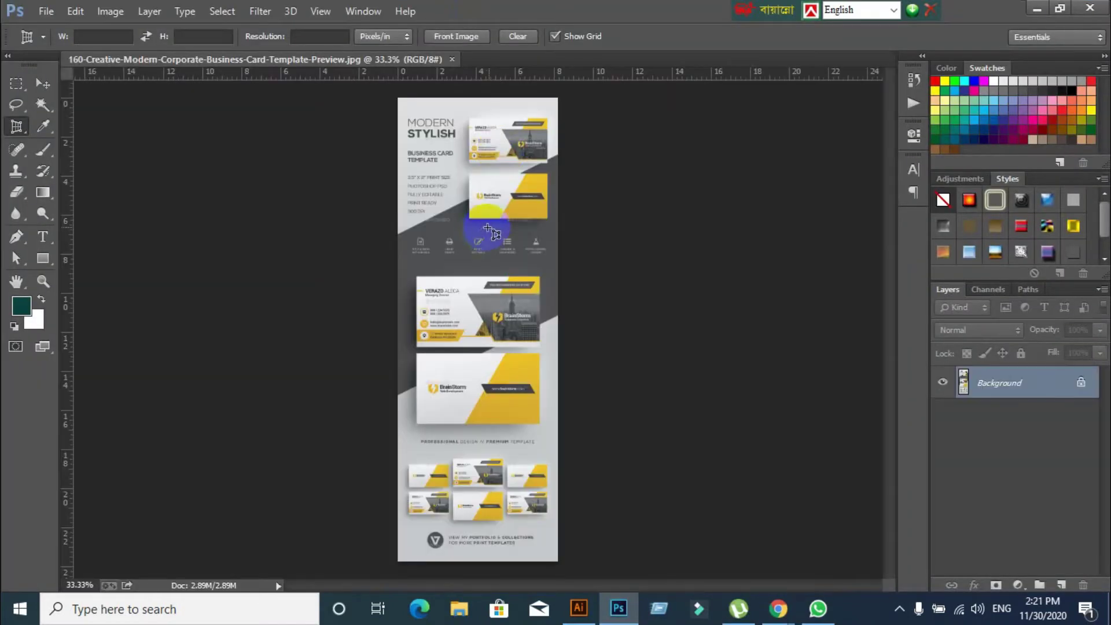
{"action": "scroll", "coordinate": [481, 347], "scroll_direction": "up", "scroll_amount": 5}
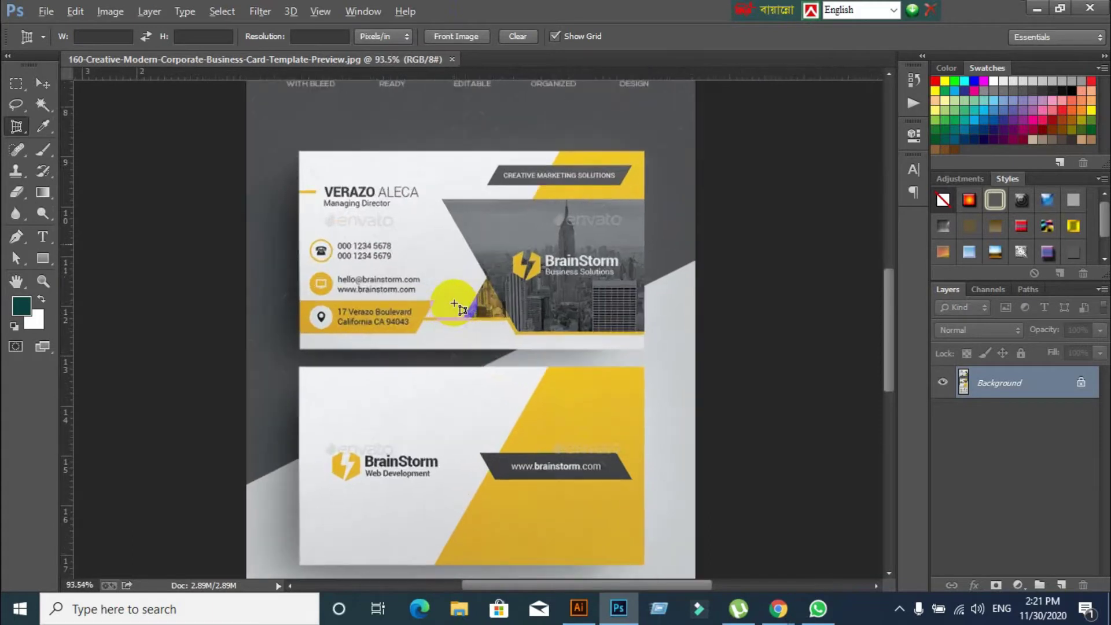
{"action": "scroll", "coordinate": [454, 304], "scroll_direction": "down", "scroll_amount": 1}
{"action": "key", "text": "ctrl+a"}
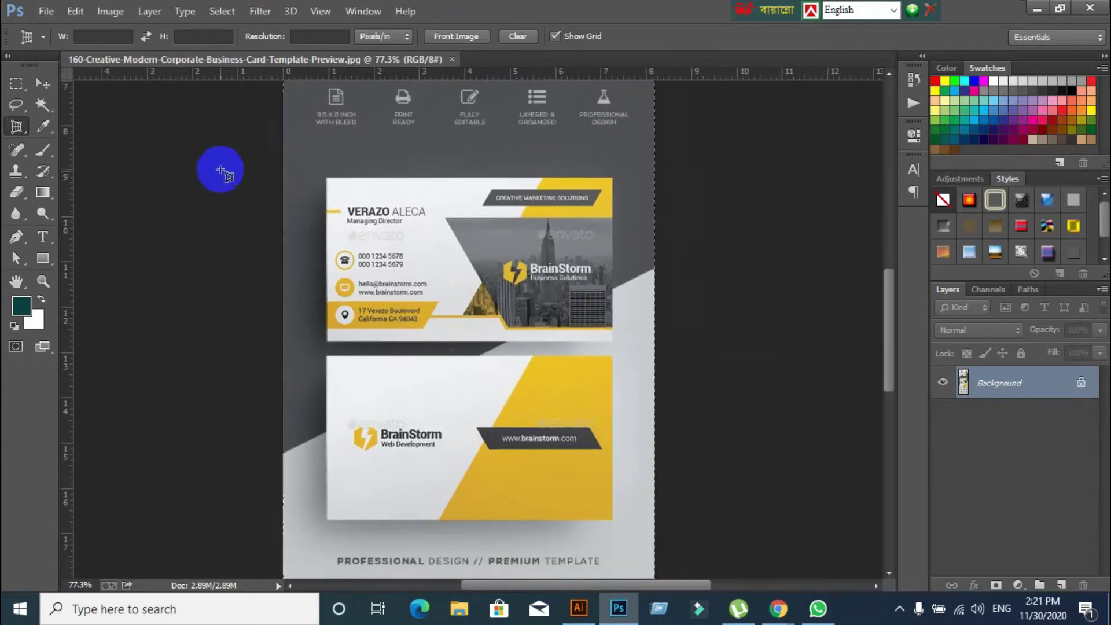
{"action": "key", "text": "ctrl+plus"}
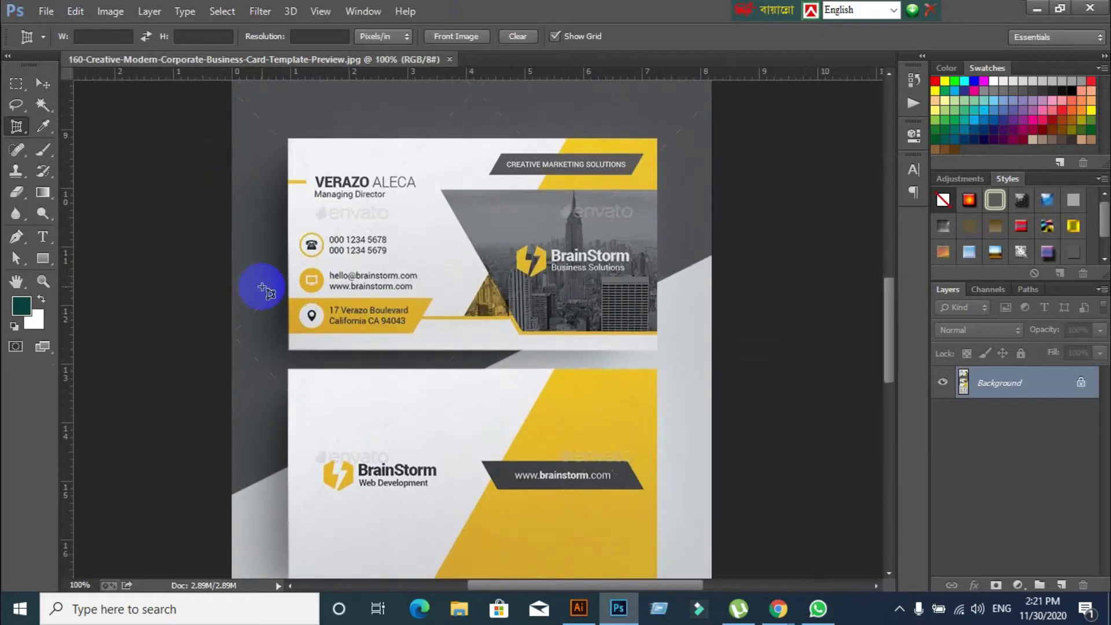
{"action": "scroll", "coordinate": [263, 287], "scroll_direction": "down", "scroll_amount": 1}
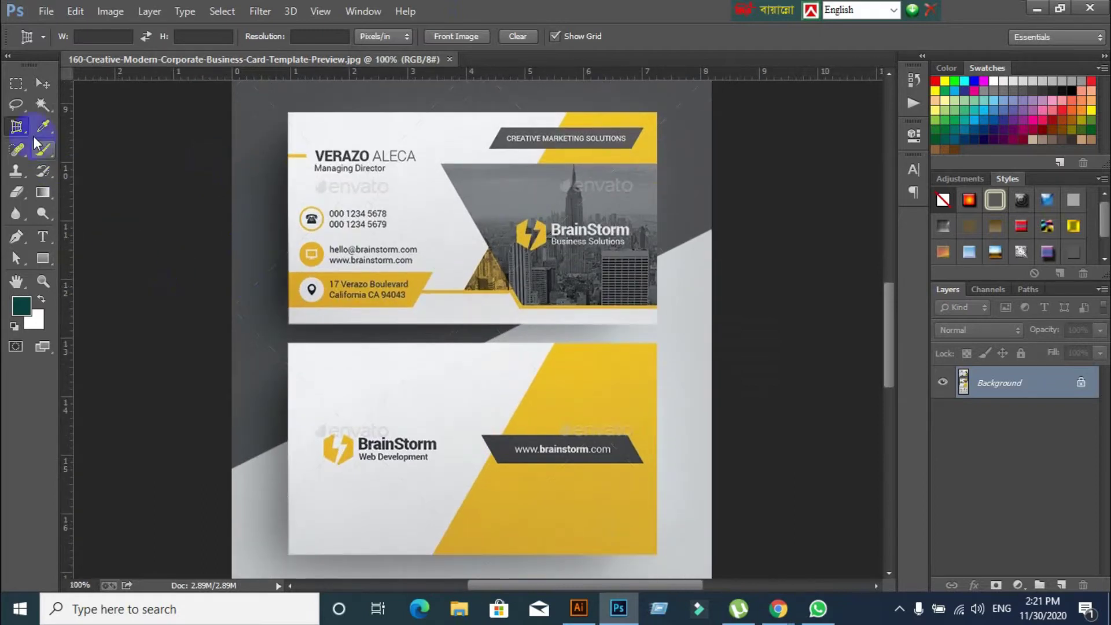
Trial perspective-crop the front card using its four corners
{"action": "right_click", "coordinate": [19, 127]}
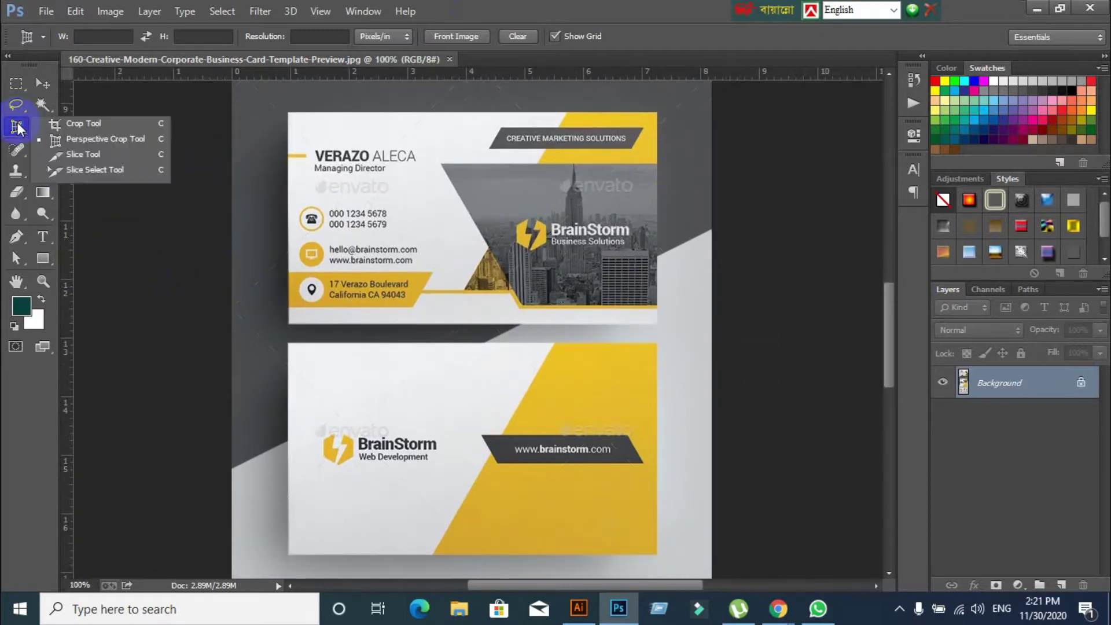
{"action": "left_click", "coordinate": [95, 137]}
{"action": "left_click", "coordinate": [289, 115]}
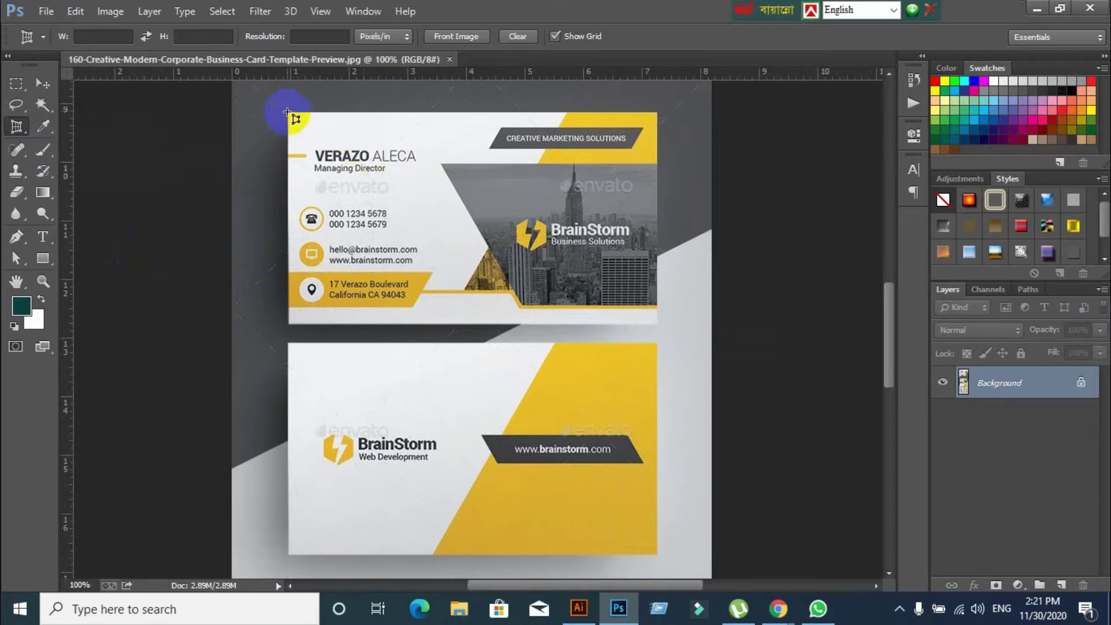
{"action": "left_click", "coordinate": [658, 111]}
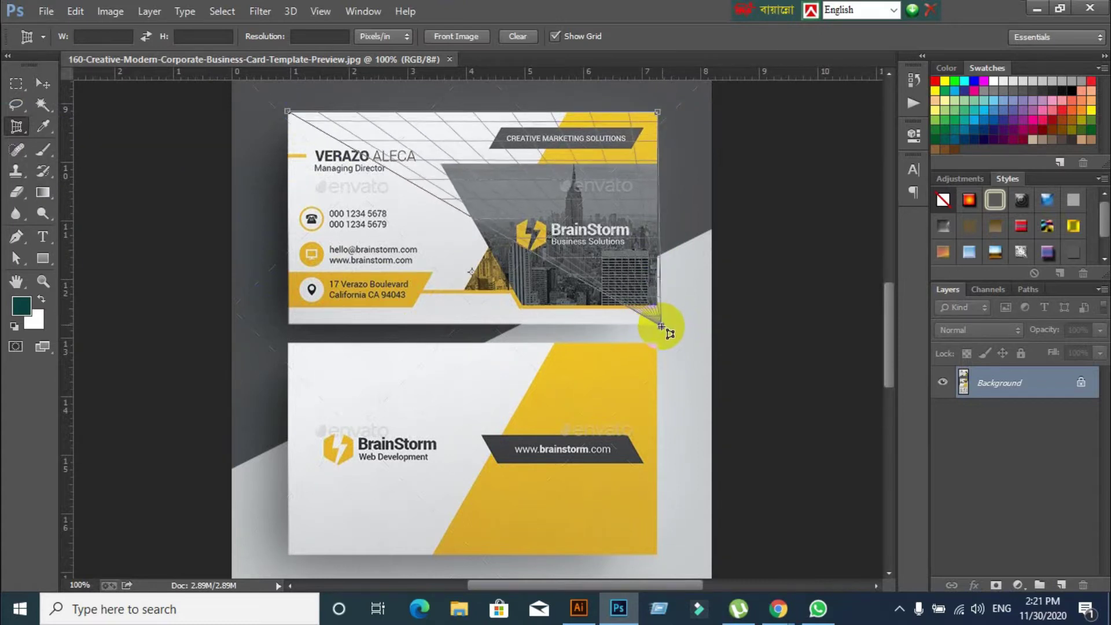
{"action": "left_click", "coordinate": [658, 328]}
{"action": "left_click", "coordinate": [291, 327]}
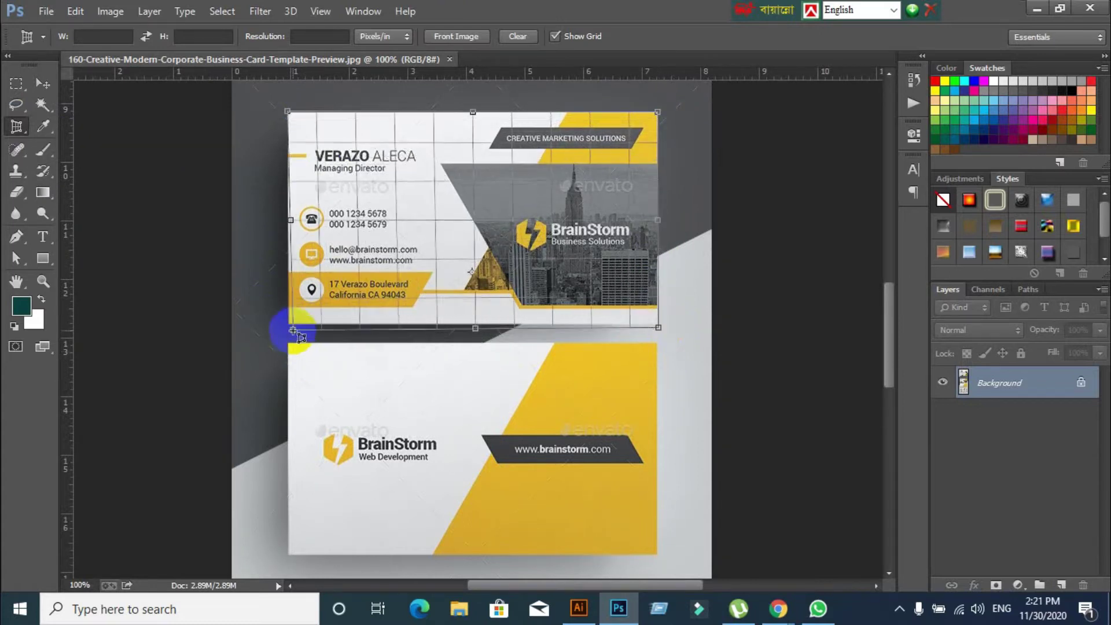
{"action": "left_click_drag", "start_coordinate": [292, 328], "coordinate": [287, 320]}
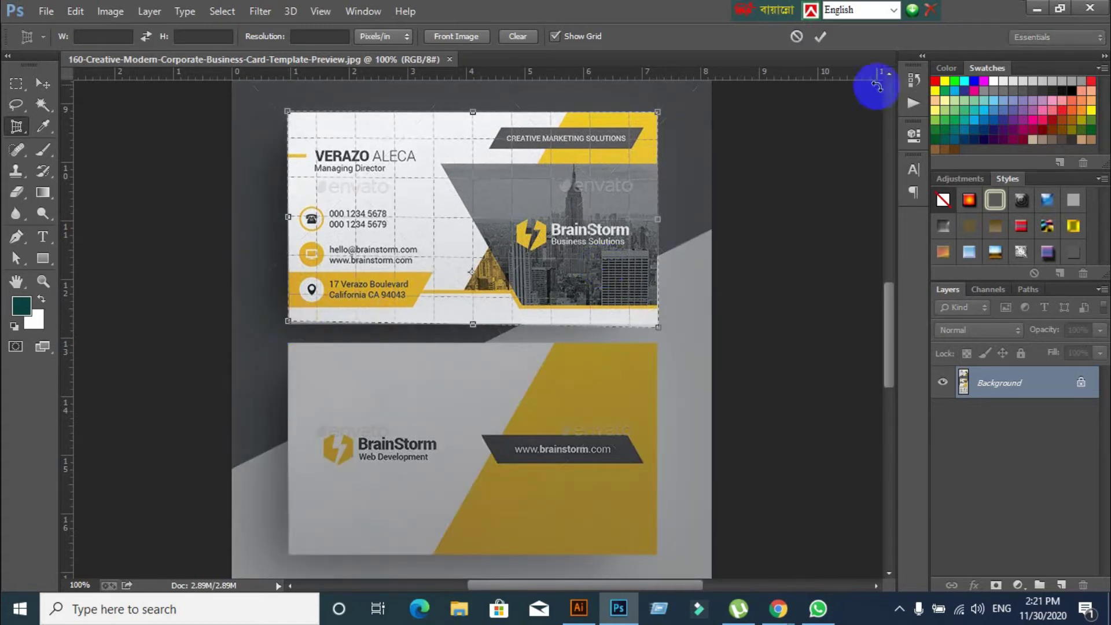
{"action": "left_click", "coordinate": [819, 37]}
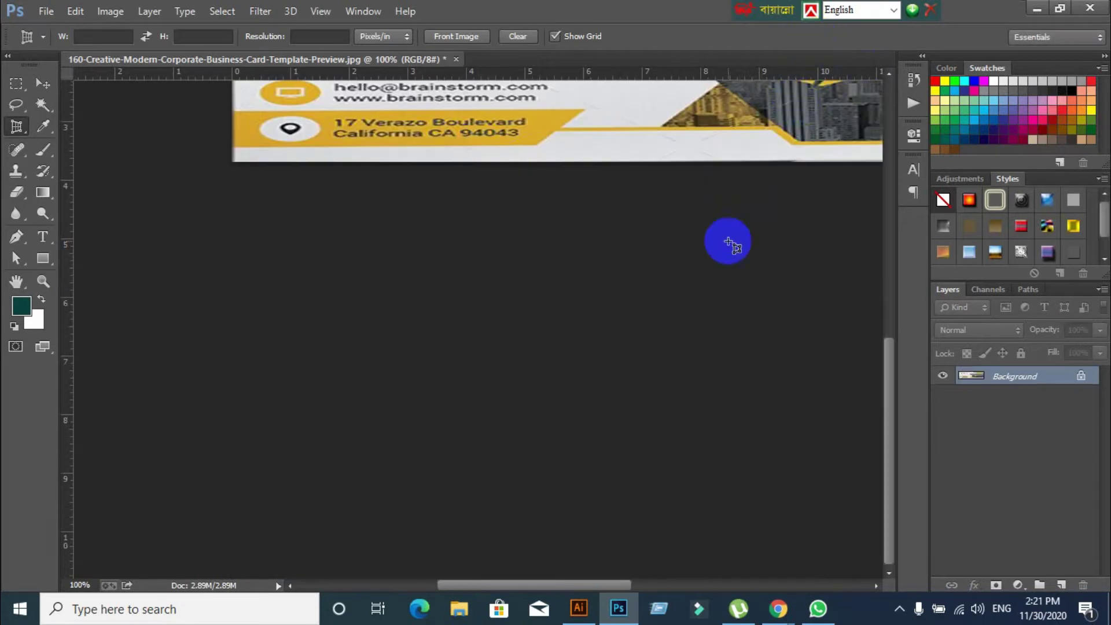
Undo the crop to restore the full preview with both cards
{"action": "key", "text": "ctrl+0"}
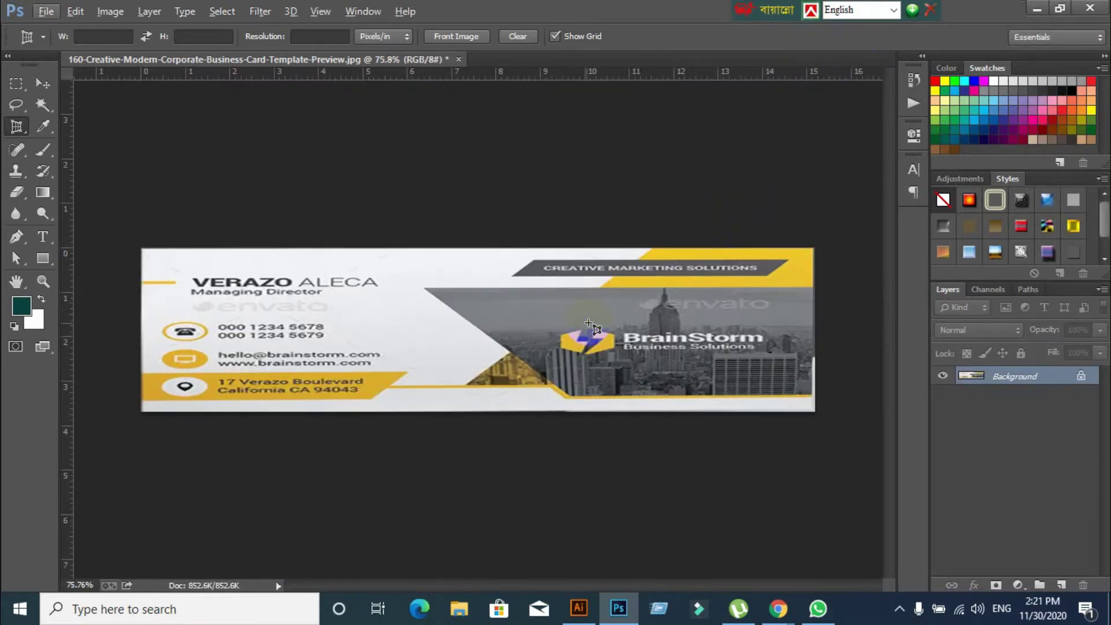
{"action": "key", "text": "ctrl+z"}
{"action": "scroll", "coordinate": [459, 315], "scroll_direction": "up", "scroll_amount": 2}
Place perspective crop corners around the front card, then cancel that attempt
{"action": "left_click", "coordinate": [347, 213]}
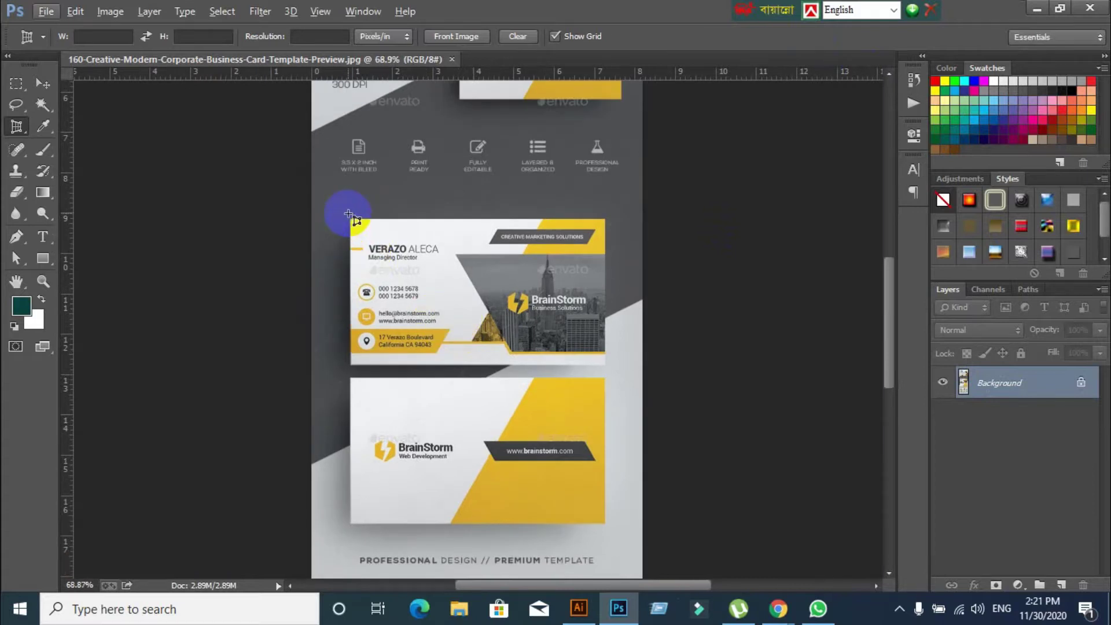
{"action": "scroll", "coordinate": [392, 243], "scroll_direction": "down", "scroll_amount": 2}
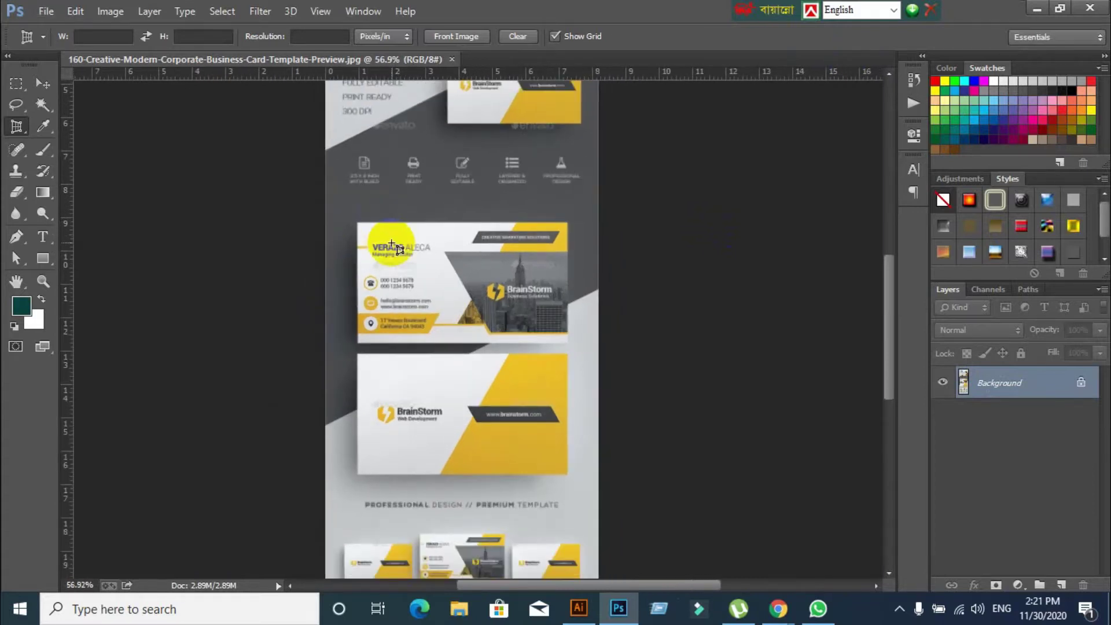
{"action": "left_click", "coordinate": [373, 255]}
{"action": "left_click", "coordinate": [384, 209]}
{"action": "left_click", "coordinate": [356, 223]}
{"action": "left_click", "coordinate": [556, 224]}
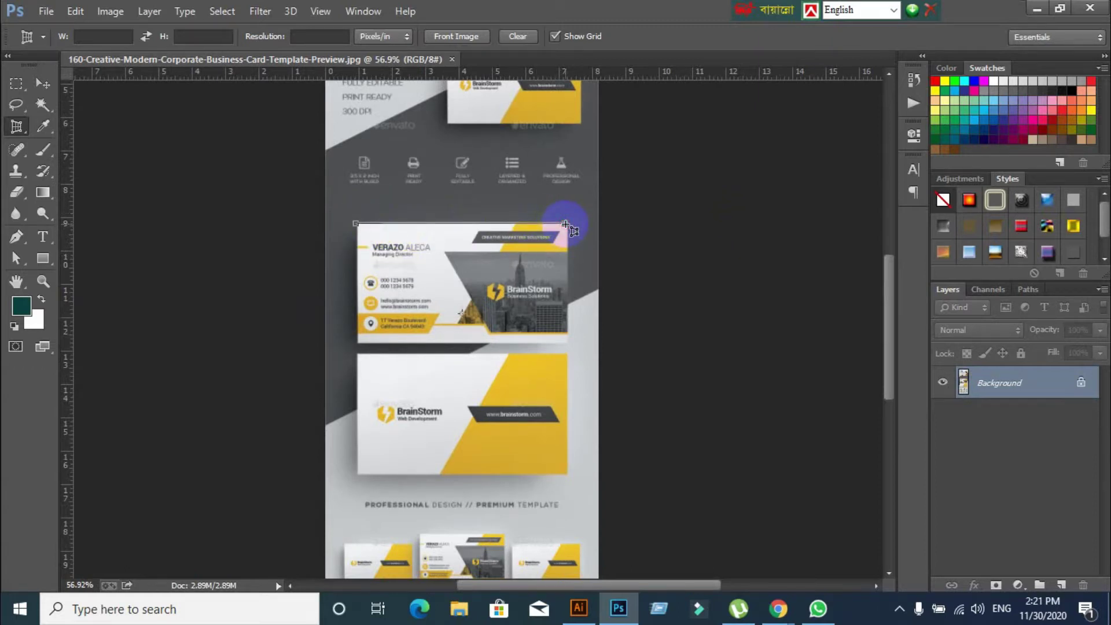
{"action": "left_click", "coordinate": [568, 334]}
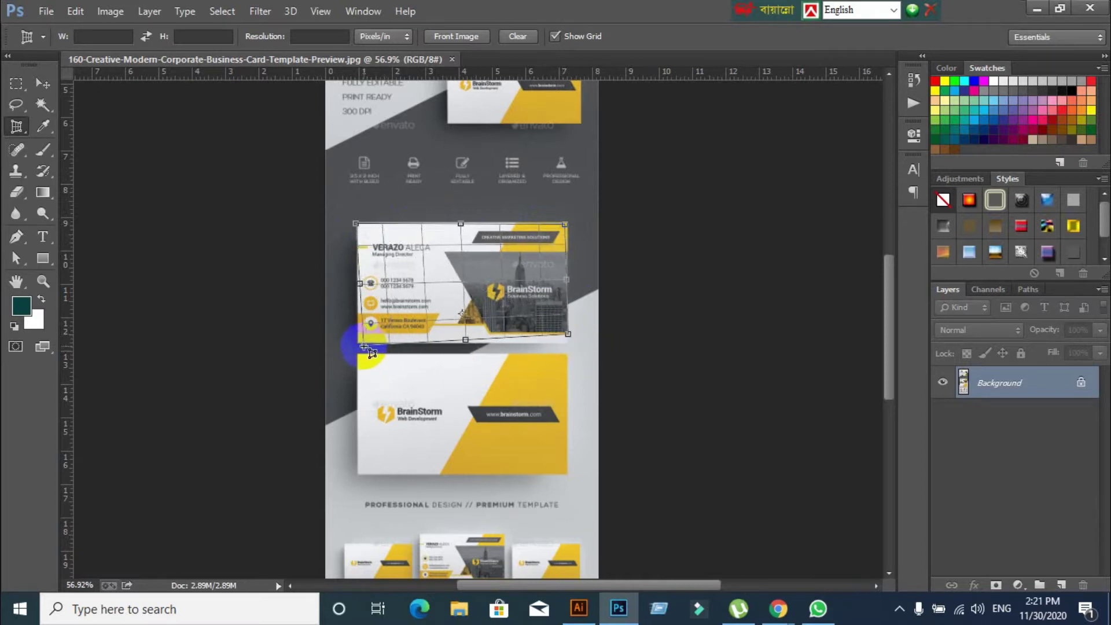
{"action": "left_click_drag", "start_coordinate": [398, 349], "coordinate": [368, 347]}
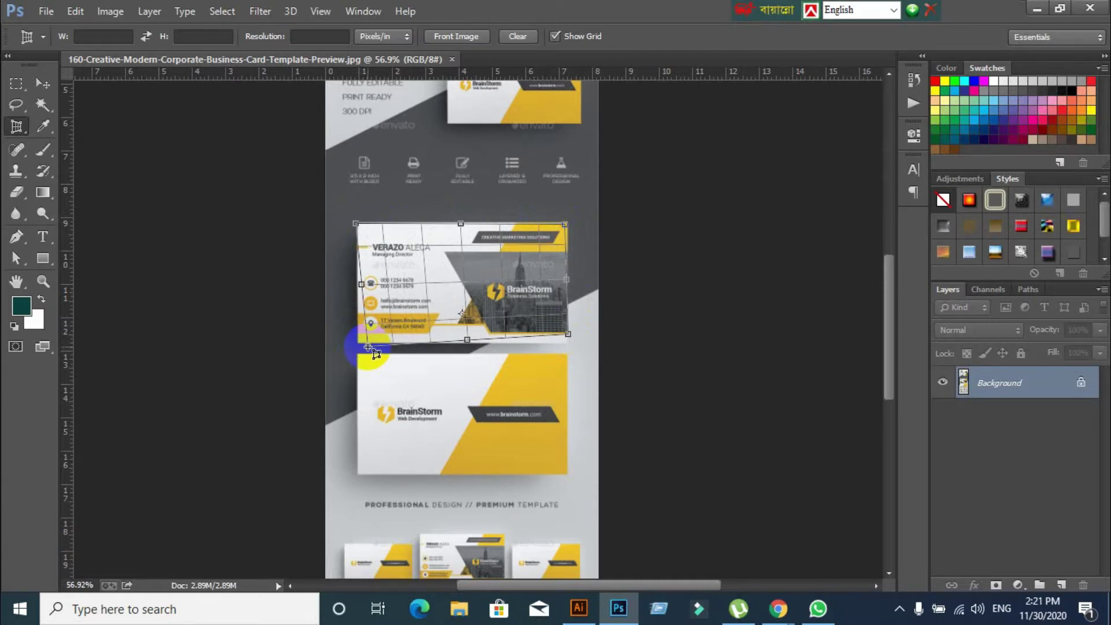
{"action": "left_click", "coordinate": [368, 347]}
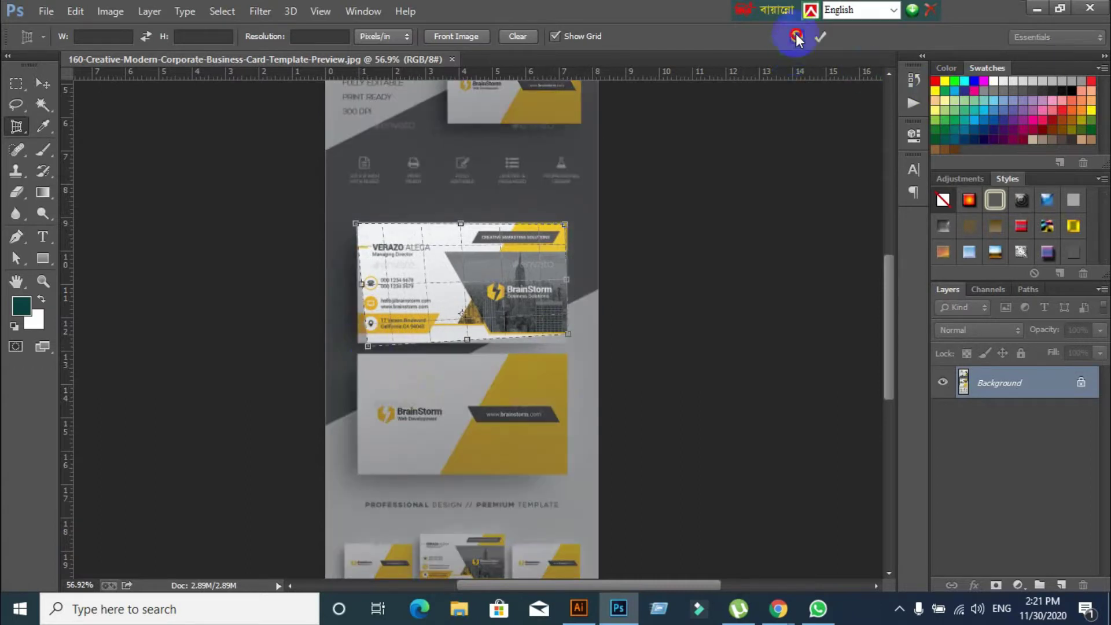
{"action": "left_click", "coordinate": [796, 37]}
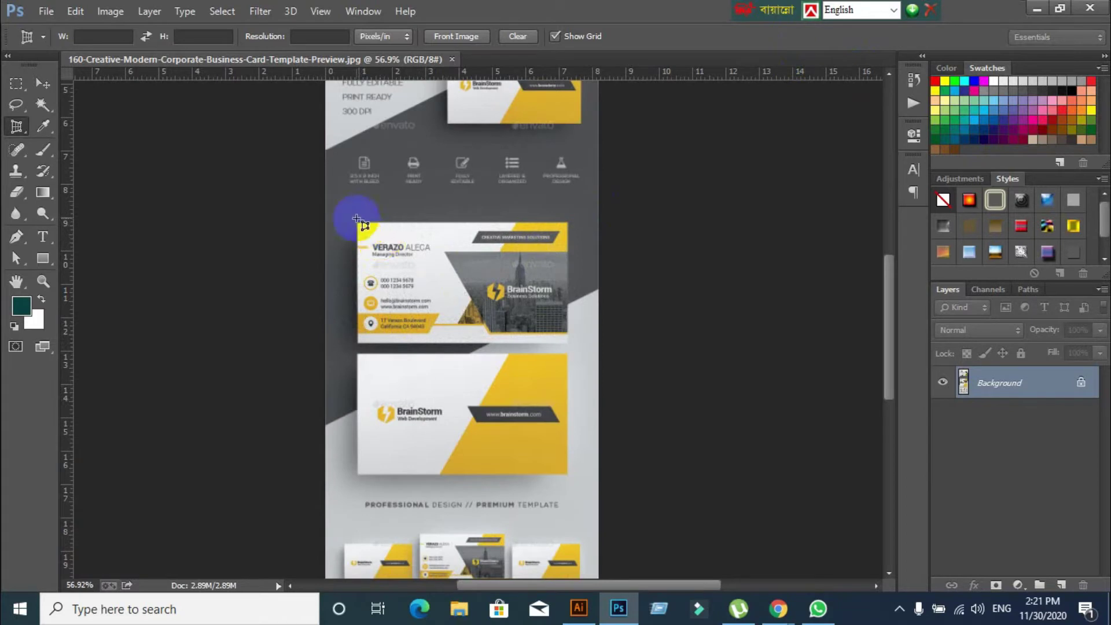
Perspective-crop the front card by its four corners and commit the crop
{"action": "scroll", "coordinate": [446, 303], "scroll_direction": "up", "scroll_amount": 5}
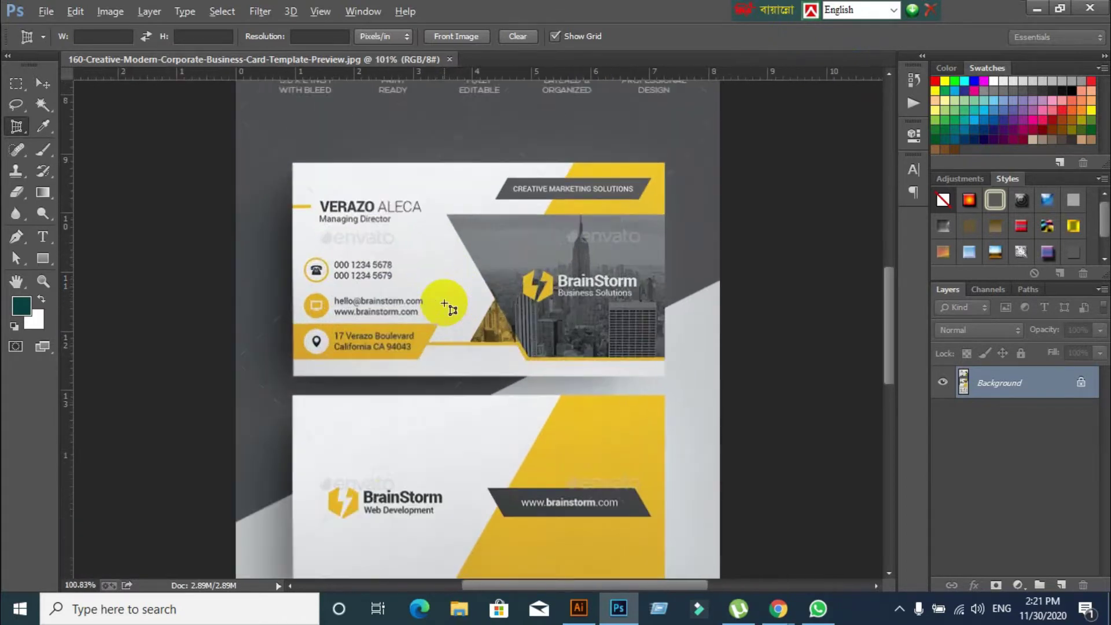
{"action": "left_click", "coordinate": [294, 166]}
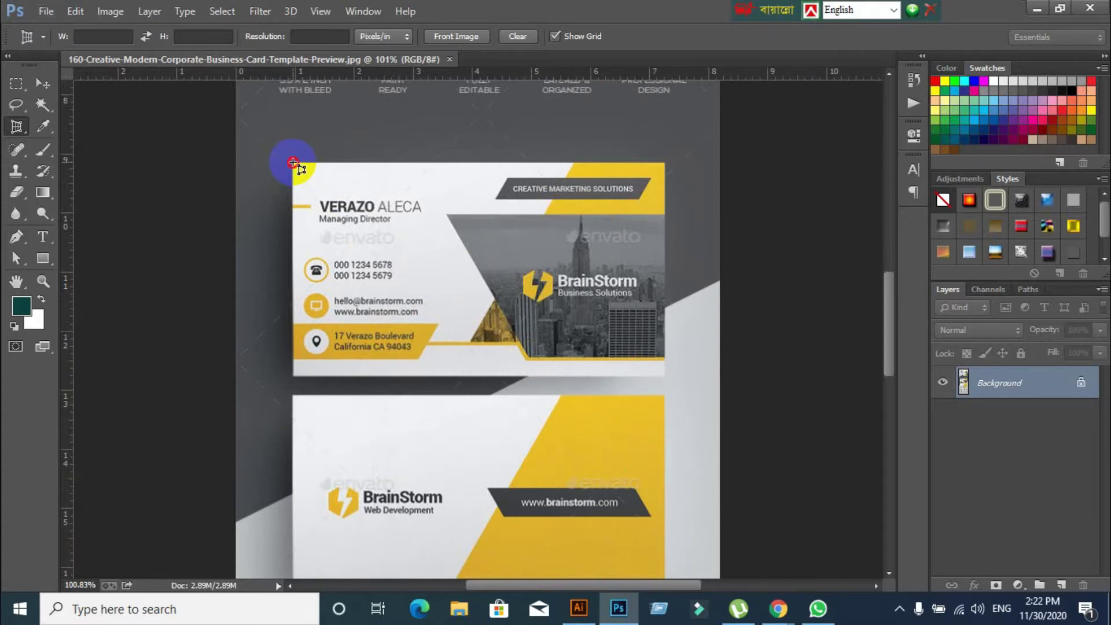
{"action": "left_click", "coordinate": [666, 162]}
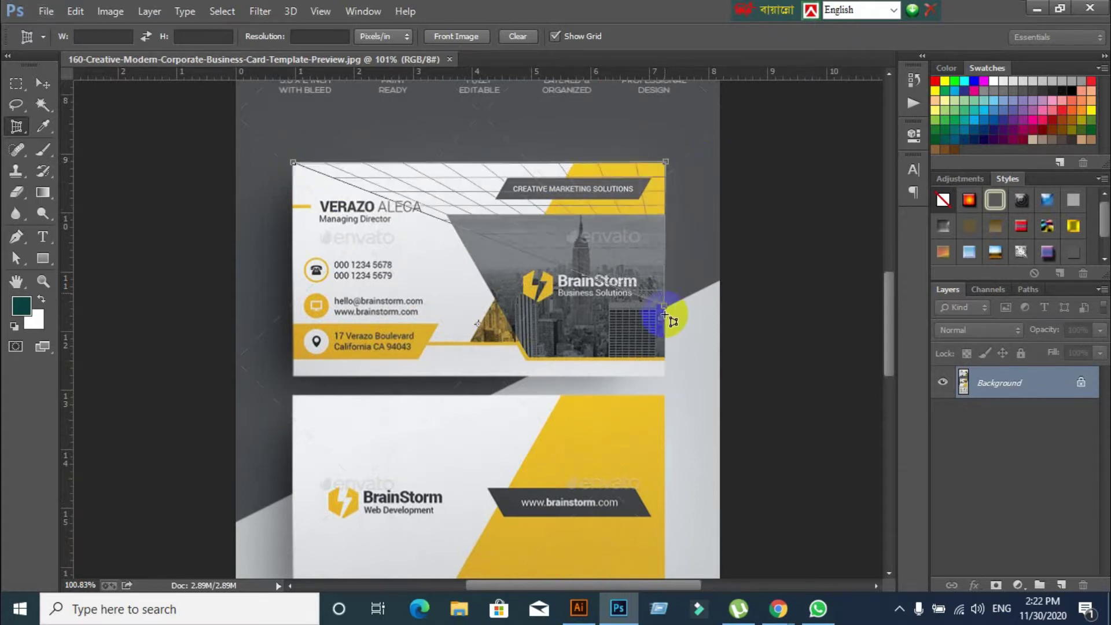
{"action": "left_click_drag", "start_coordinate": [664, 315], "coordinate": [659, 372]}
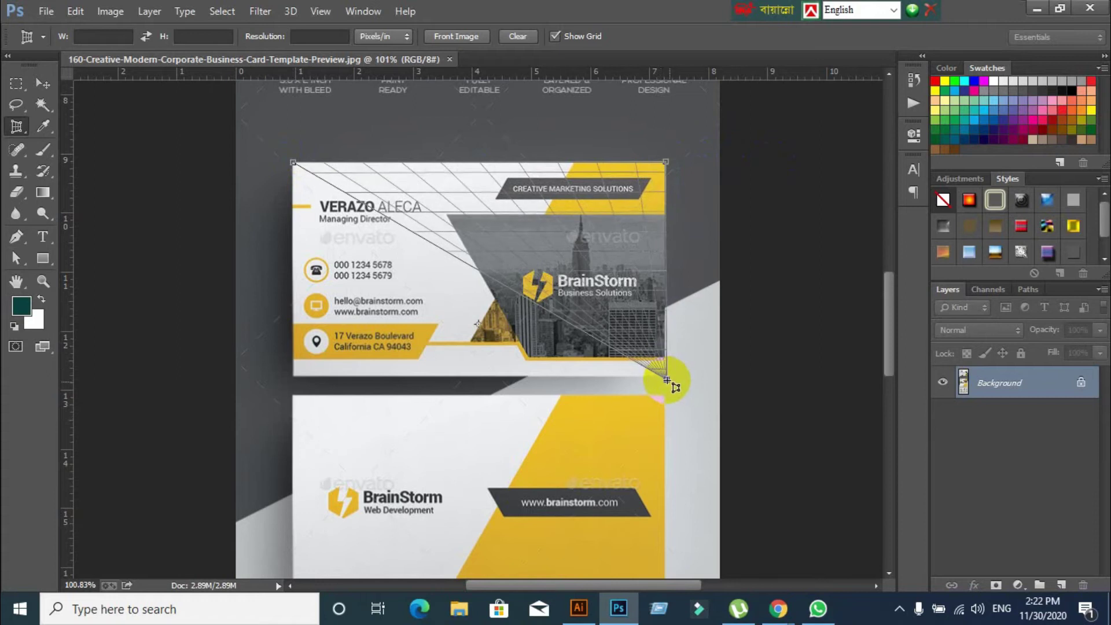
{"action": "left_click", "coordinate": [667, 380]}
{"action": "left_click", "coordinate": [292, 376]}
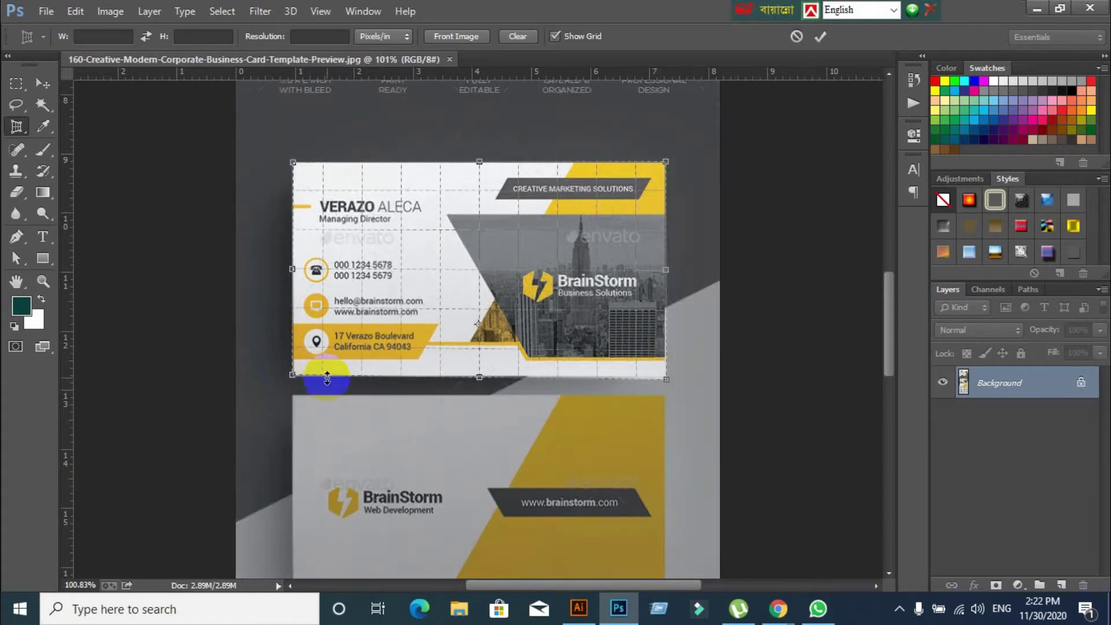
{"action": "left_click", "coordinate": [814, 37]}
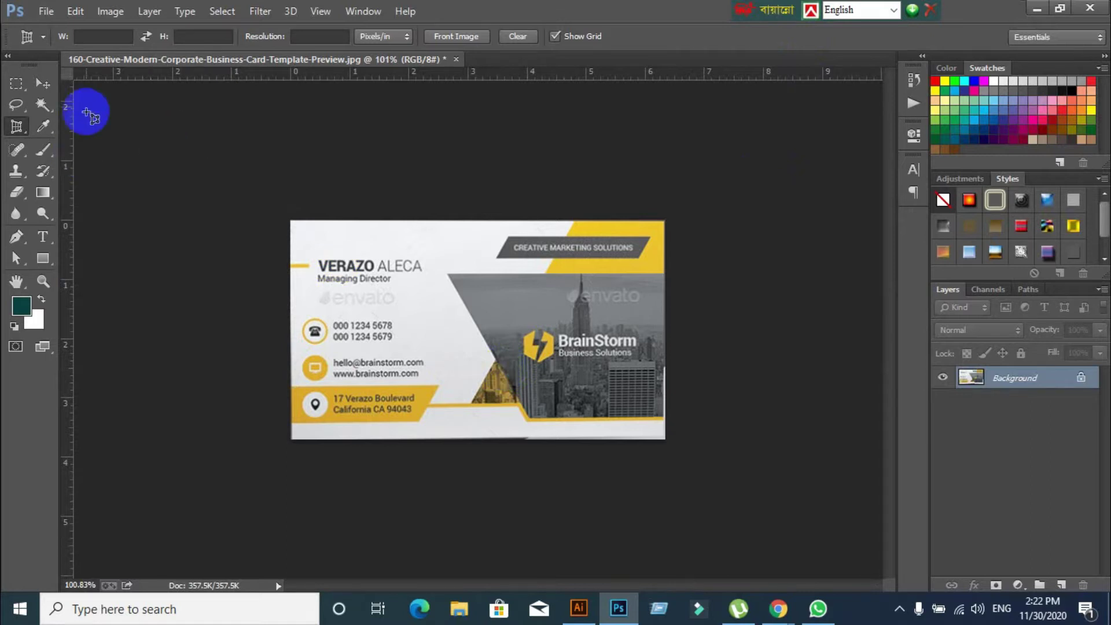
Export the front card via Save for Web as a quality-100 JPEG named F32 on the Desktop
{"action": "left_click", "coordinate": [46, 11]}
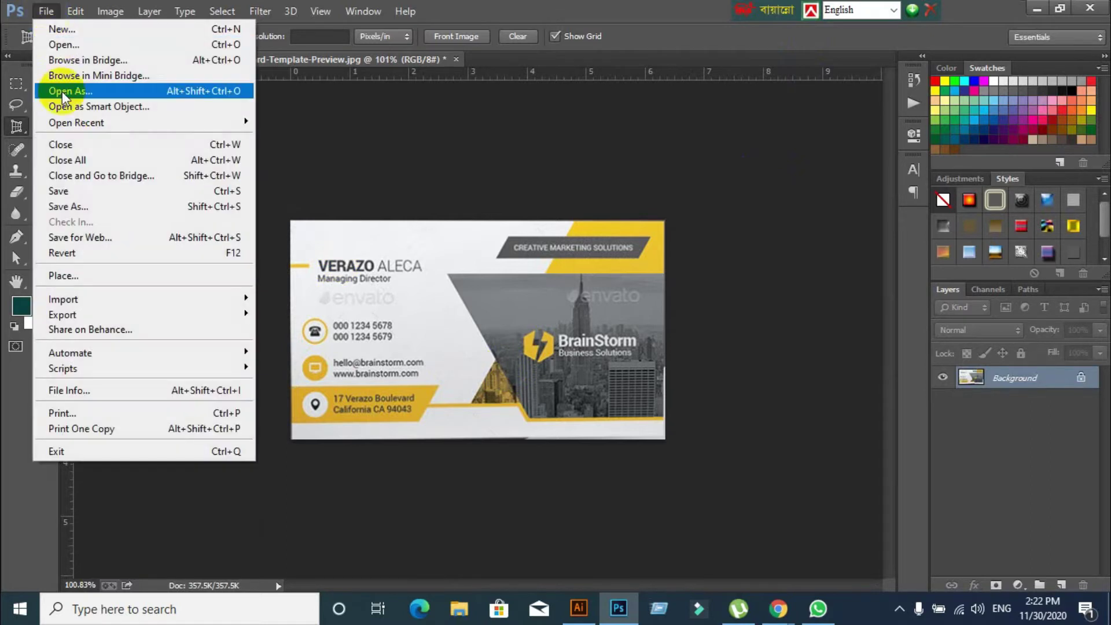
{"action": "left_click", "coordinate": [79, 237]}
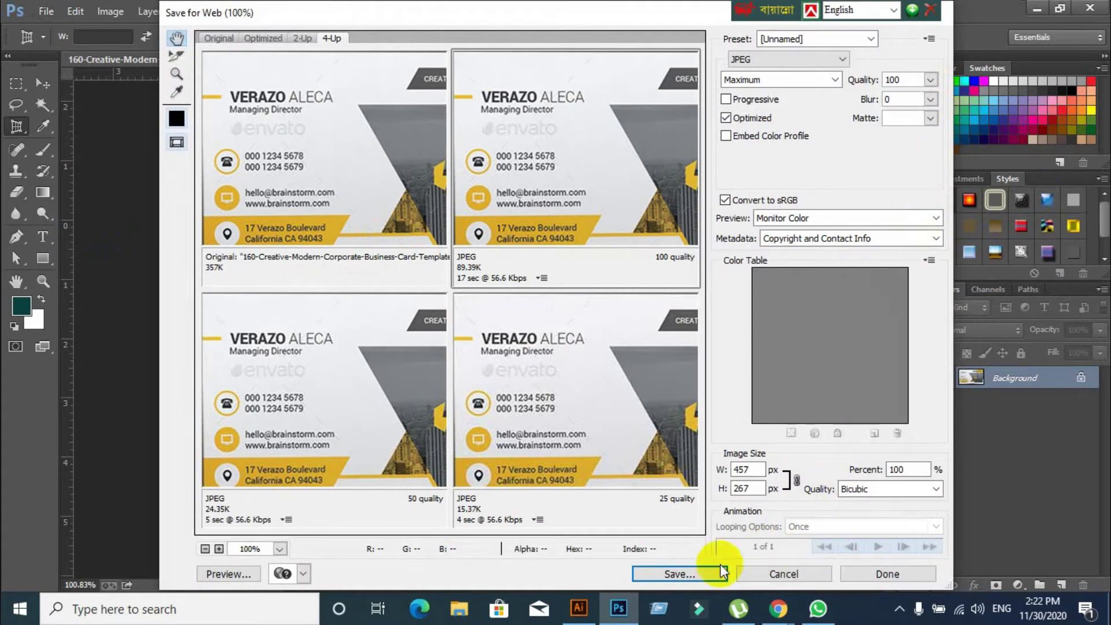
{"action": "left_click", "coordinate": [696, 574]}
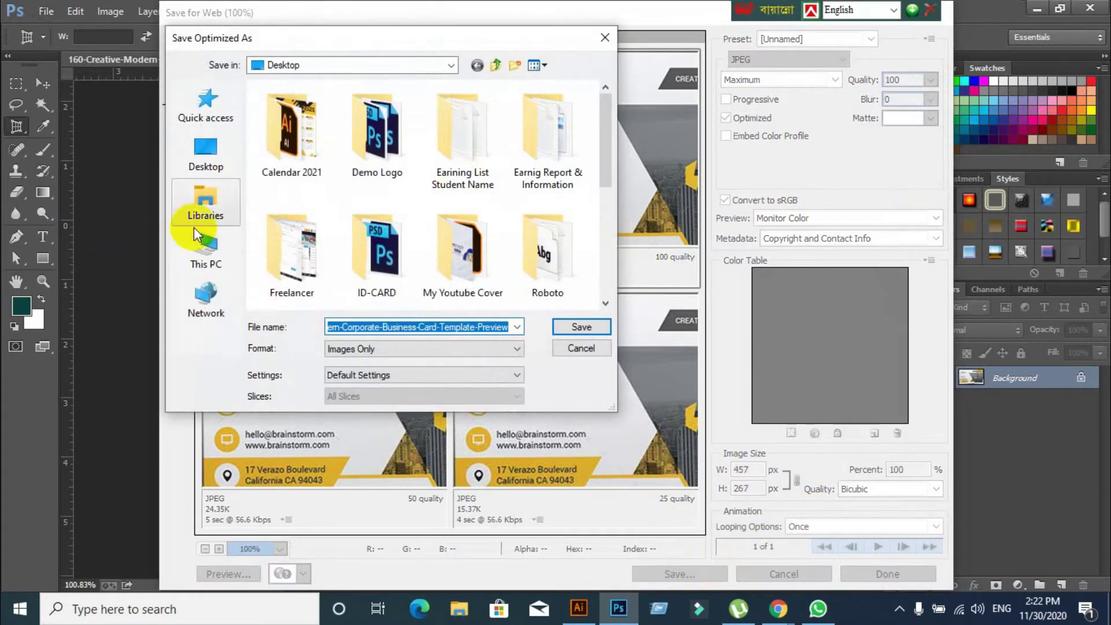
{"action": "left_click", "coordinate": [209, 142]}
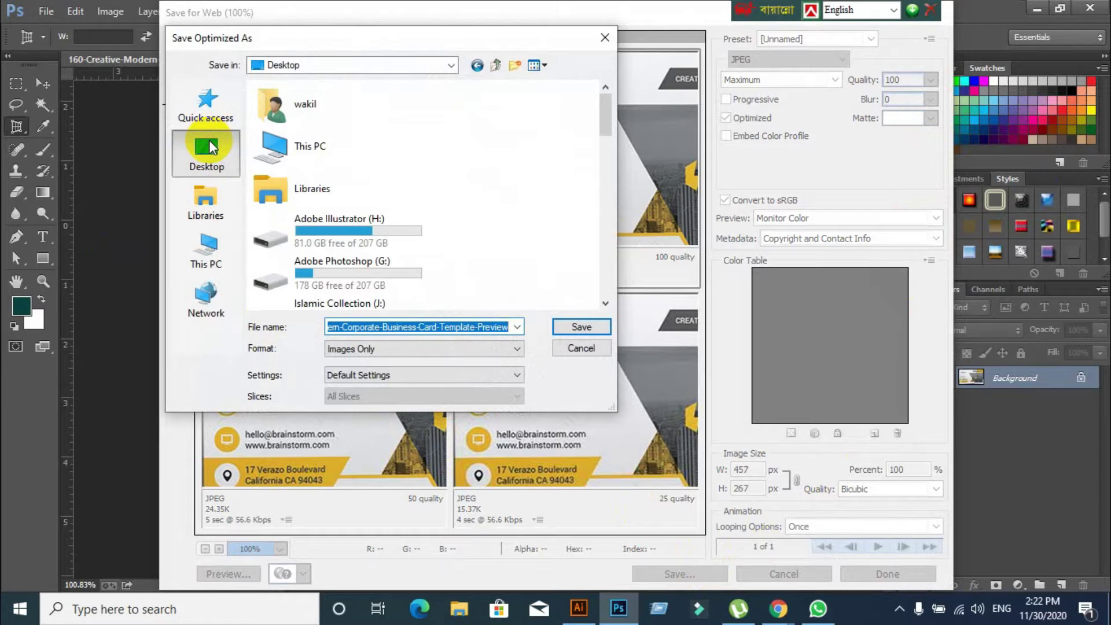
{"action": "type", "text": "F32"}
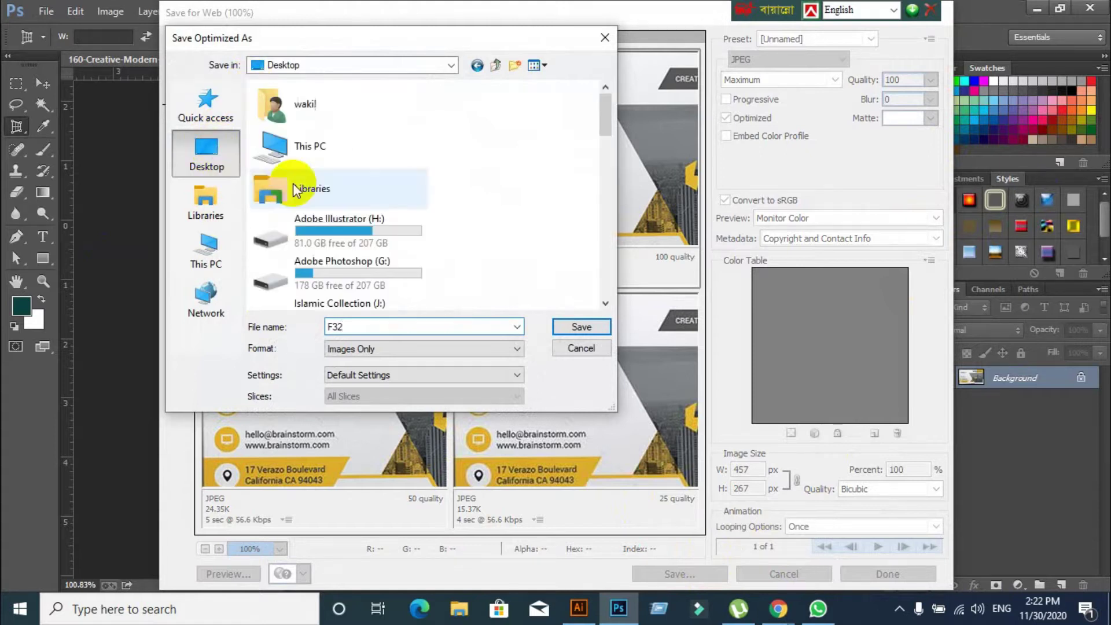
{"action": "left_click", "coordinate": [578, 326]}
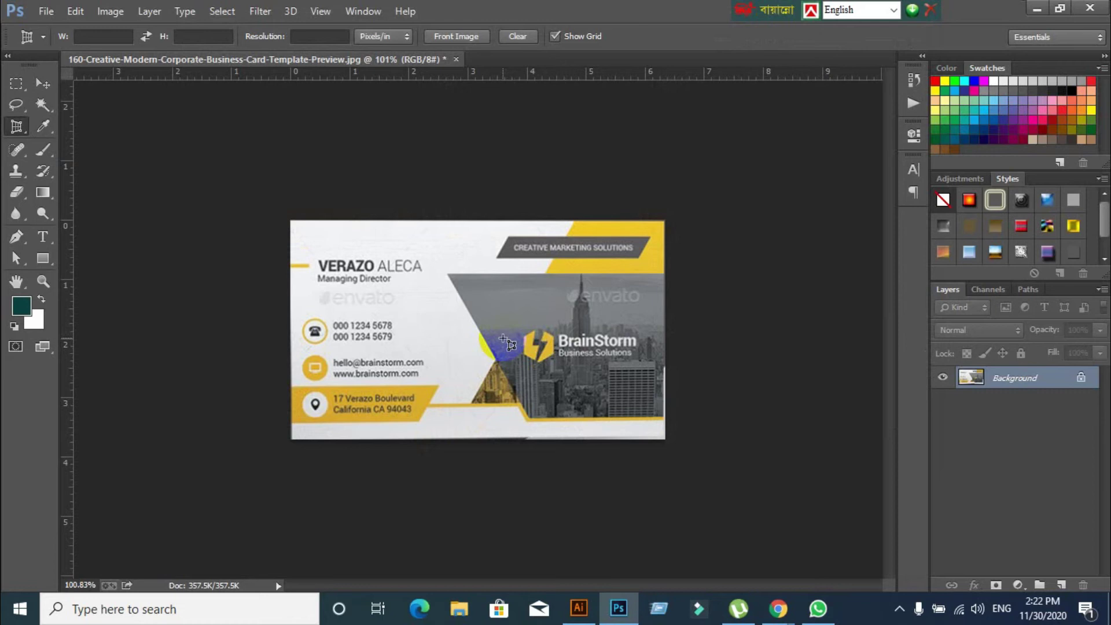
Undo the front-card crop to restore the full preview image
{"action": "key", "text": "alt"}
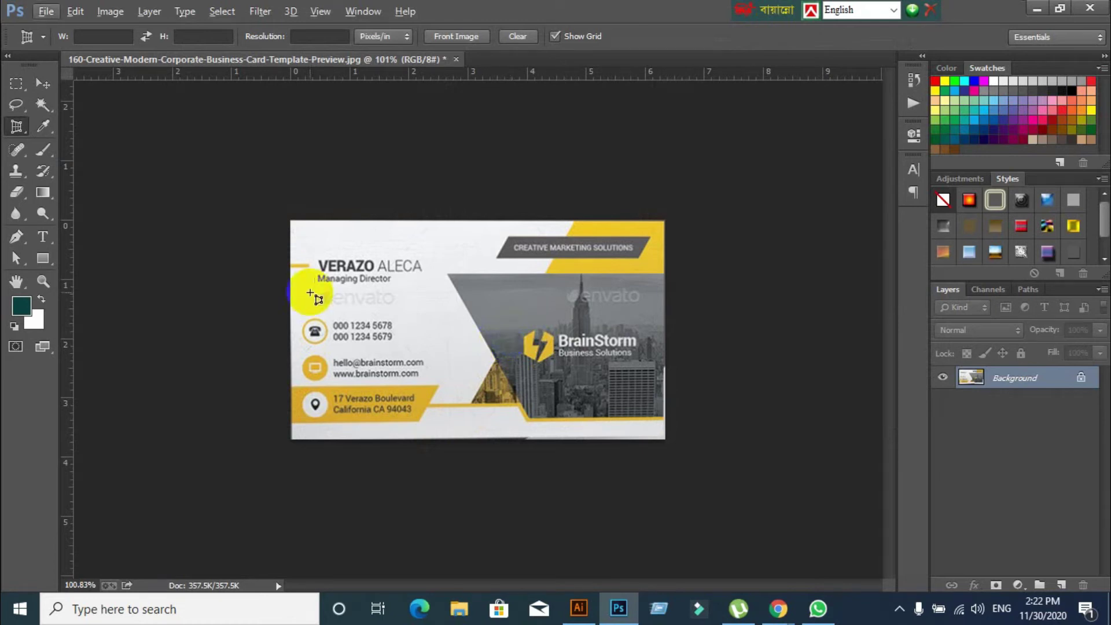
{"action": "left_click", "coordinate": [43, 83]}
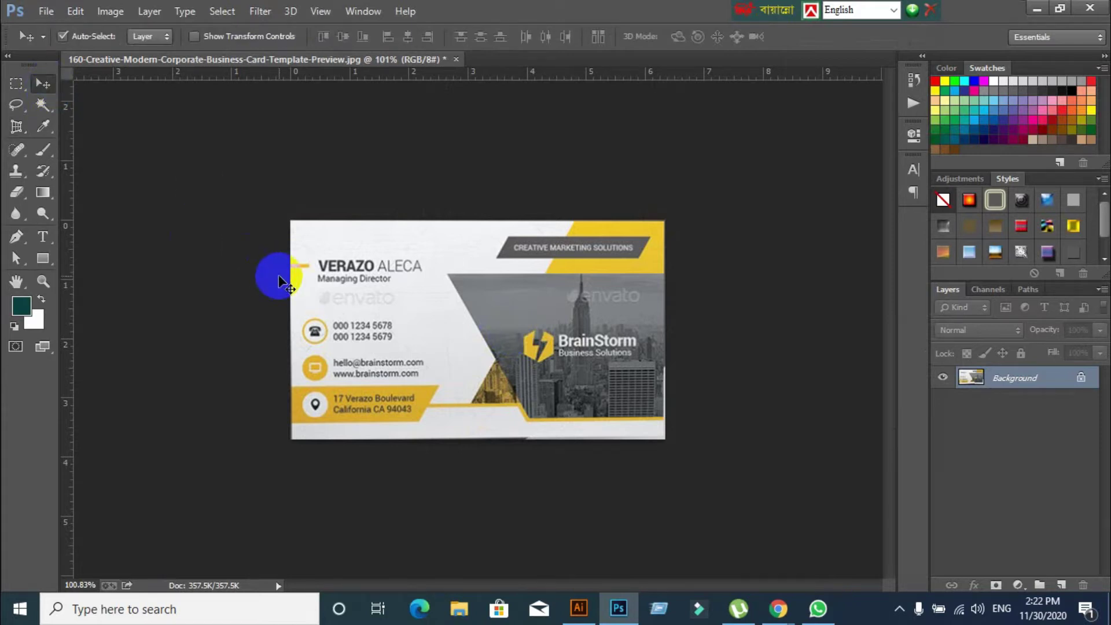
{"action": "key", "text": "ctrl+z"}
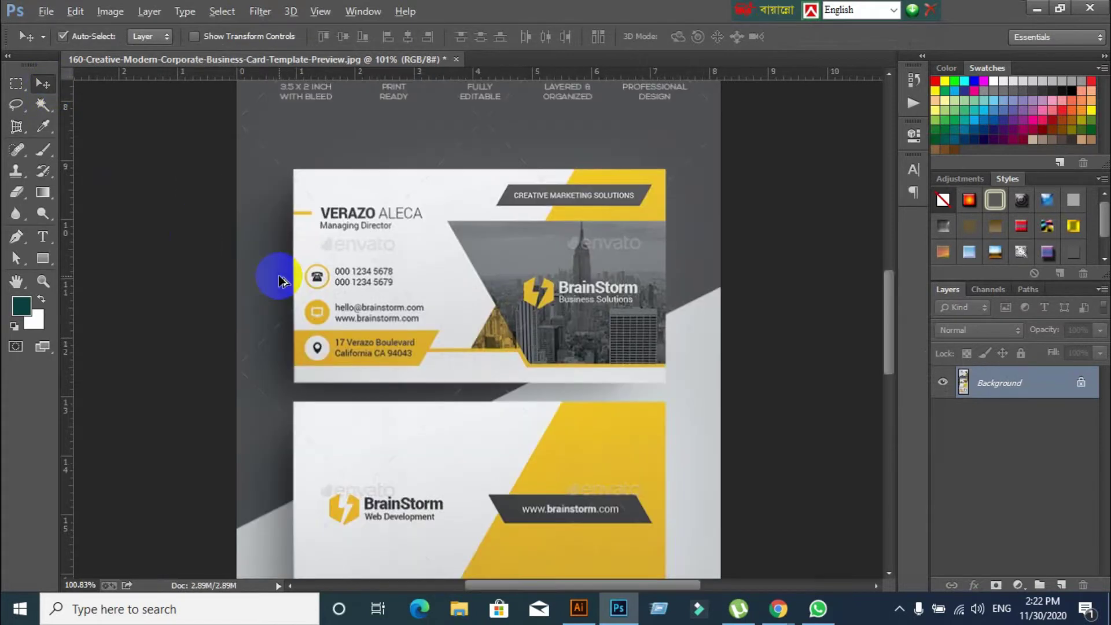
{"action": "scroll", "coordinate": [494, 210], "scroll_direction": "down", "scroll_amount": 5}
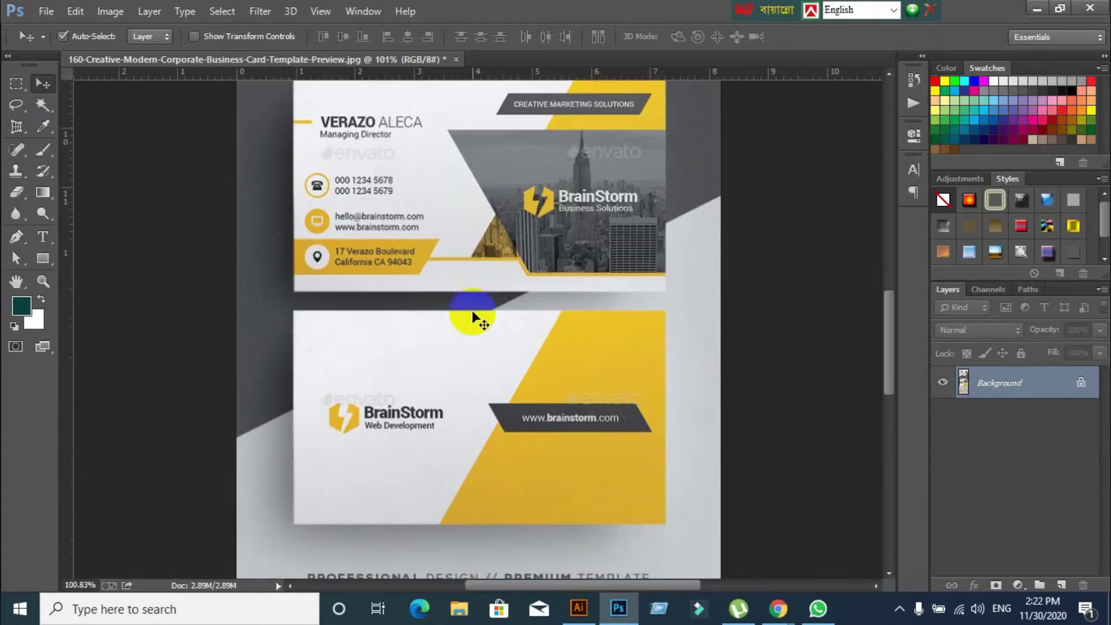
Perspective-crop the BrainStorm Web Development back card by its four corners and commit
{"action": "left_click", "coordinate": [16, 130]}
{"action": "left_click", "coordinate": [290, 232]}
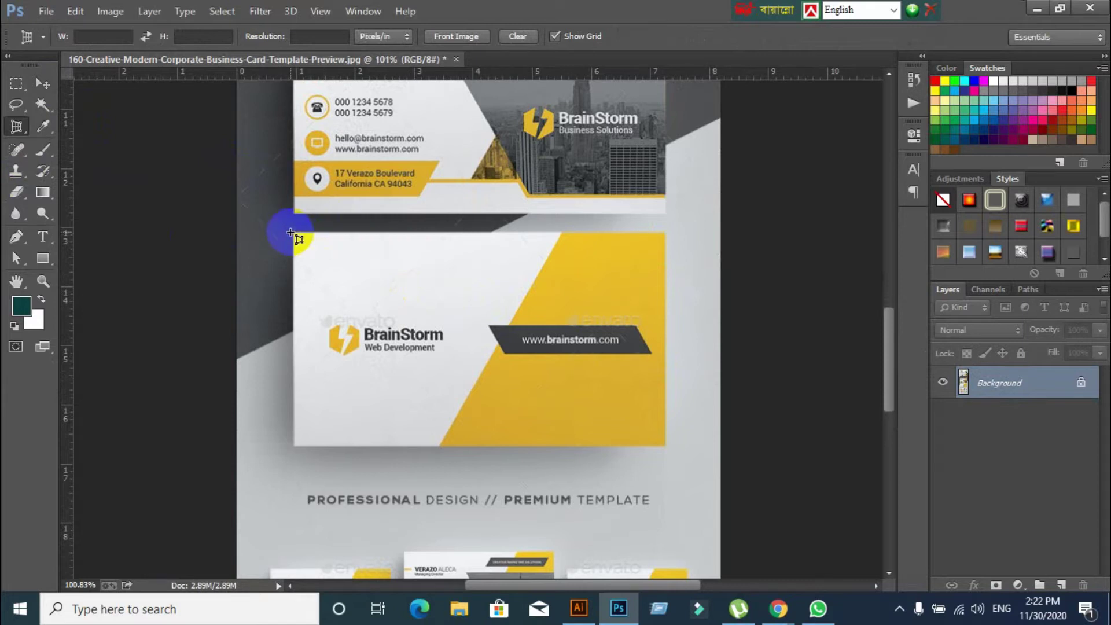
{"action": "left_click", "coordinate": [664, 232]}
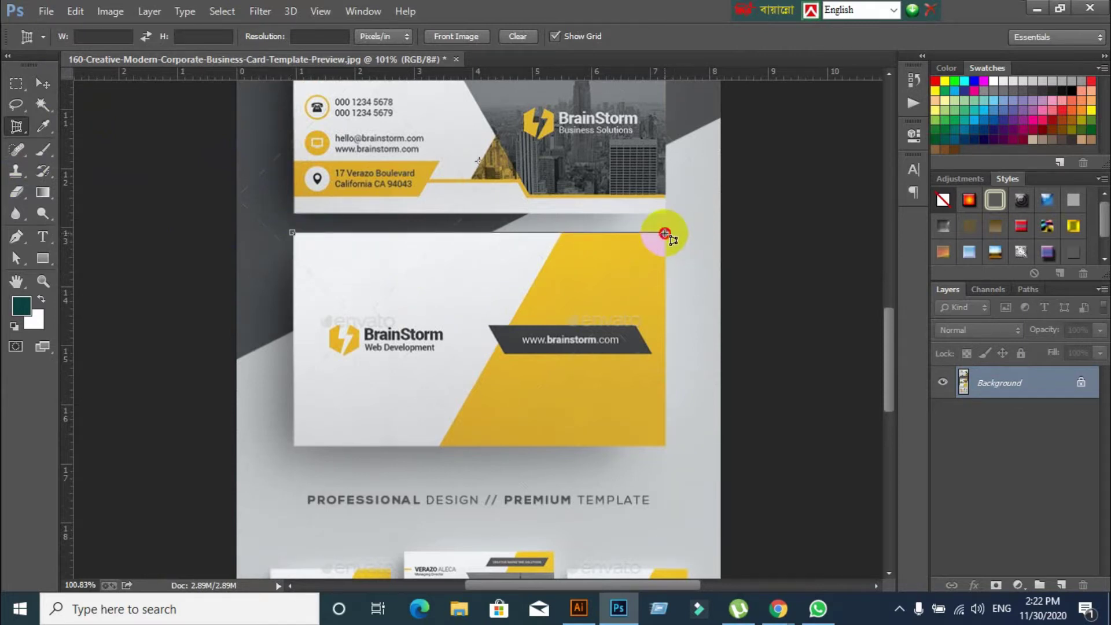
{"action": "left_click", "coordinate": [665, 446]}
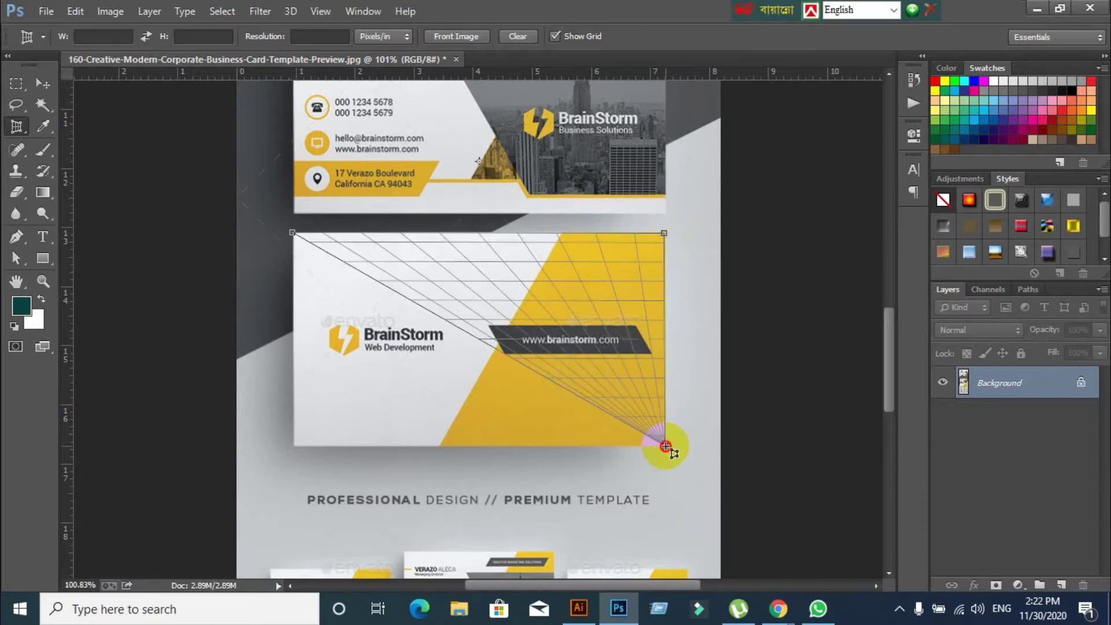
{"action": "left_click", "coordinate": [294, 445]}
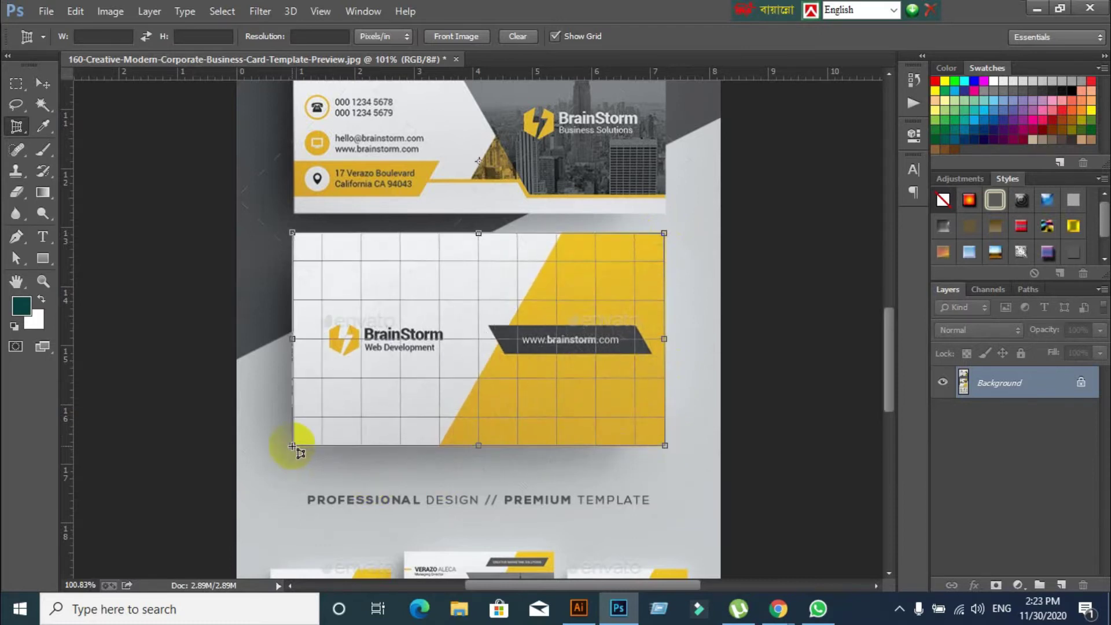
{"action": "left_click", "coordinate": [820, 37]}
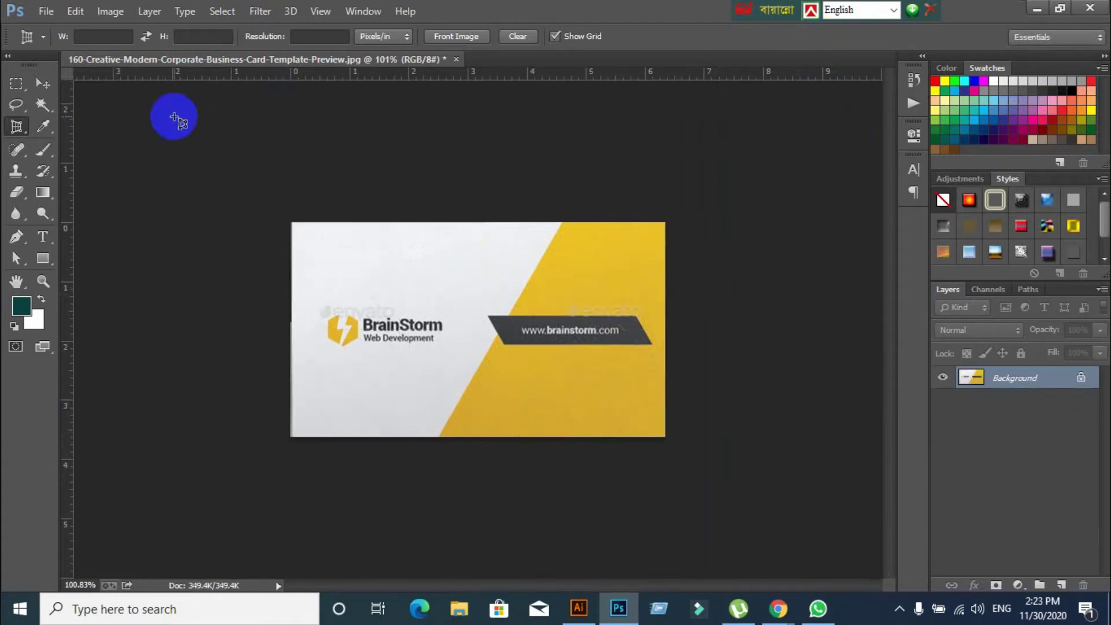
Export the back card via Save for Web as JPEG B32 on the Desktop
{"action": "left_click", "coordinate": [46, 11]}
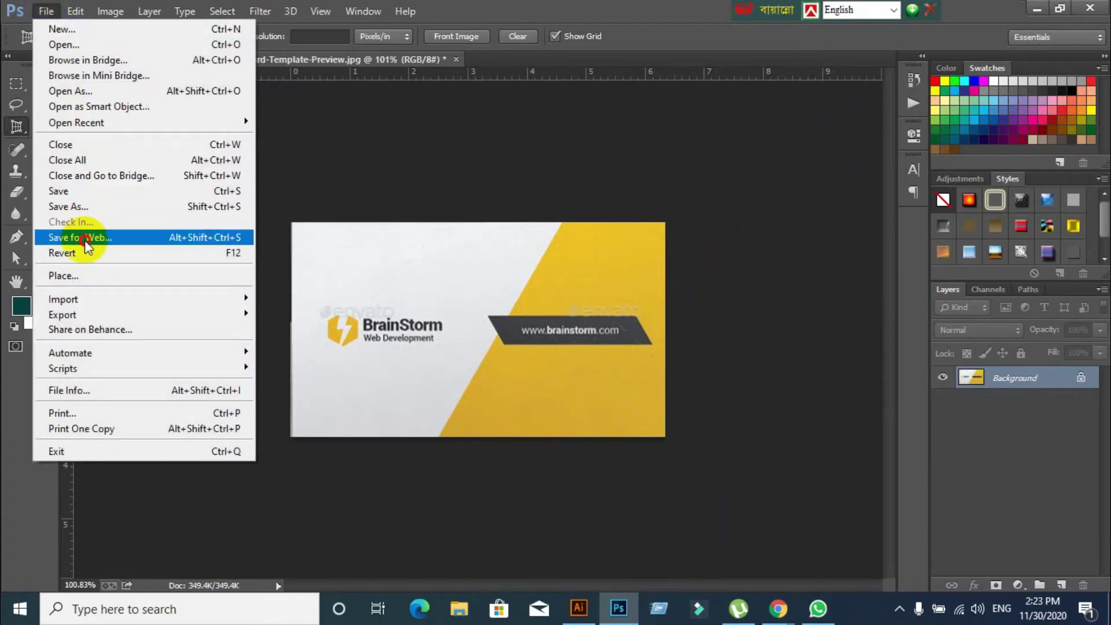
{"action": "left_click", "coordinate": [86, 237]}
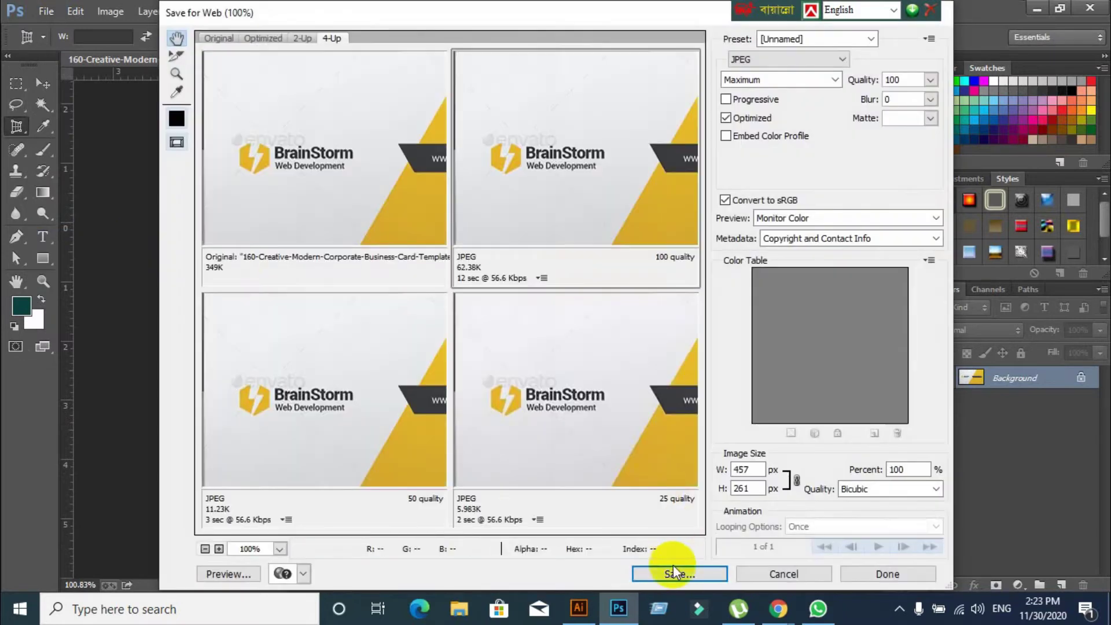
{"action": "left_click", "coordinate": [671, 568]}
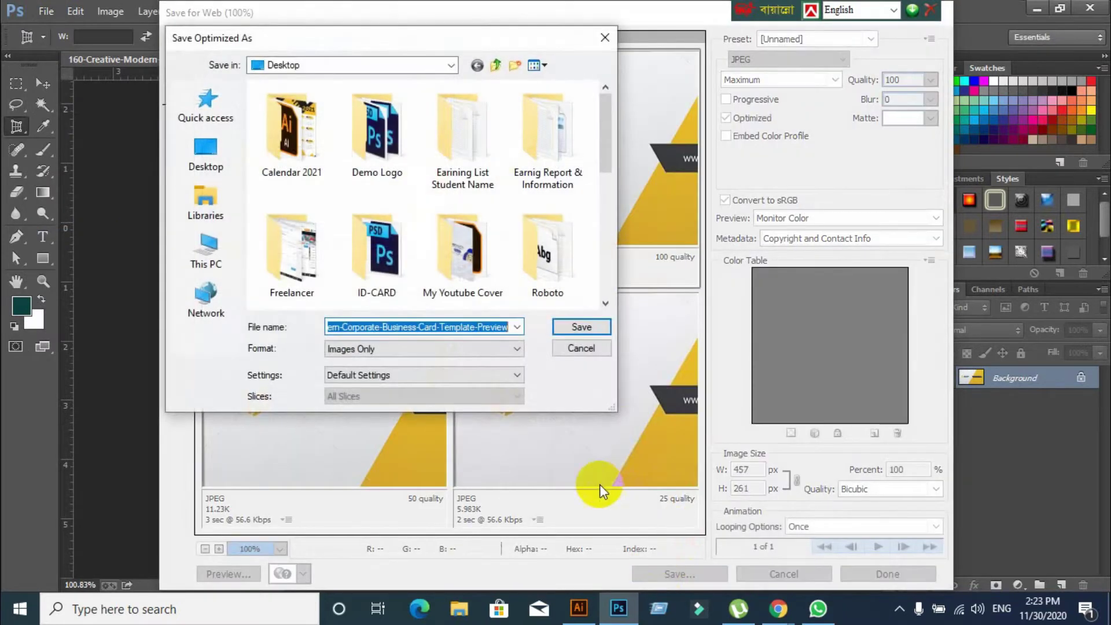
{"action": "type", "text": "B32"}
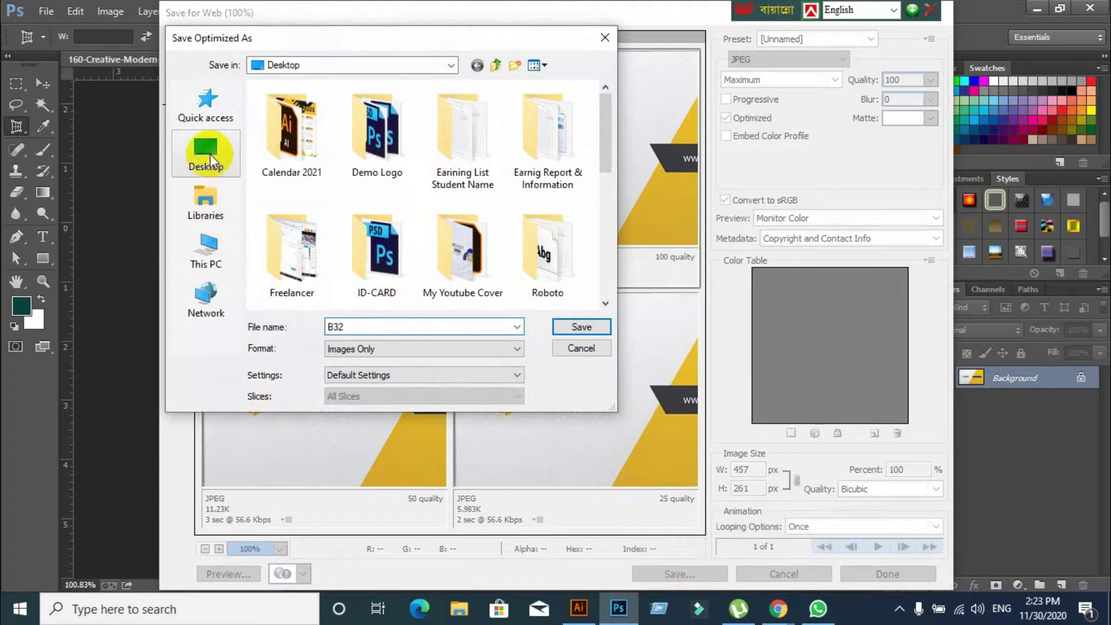
{"action": "left_click", "coordinate": [210, 154]}
{"action": "left_click", "coordinate": [581, 327]}
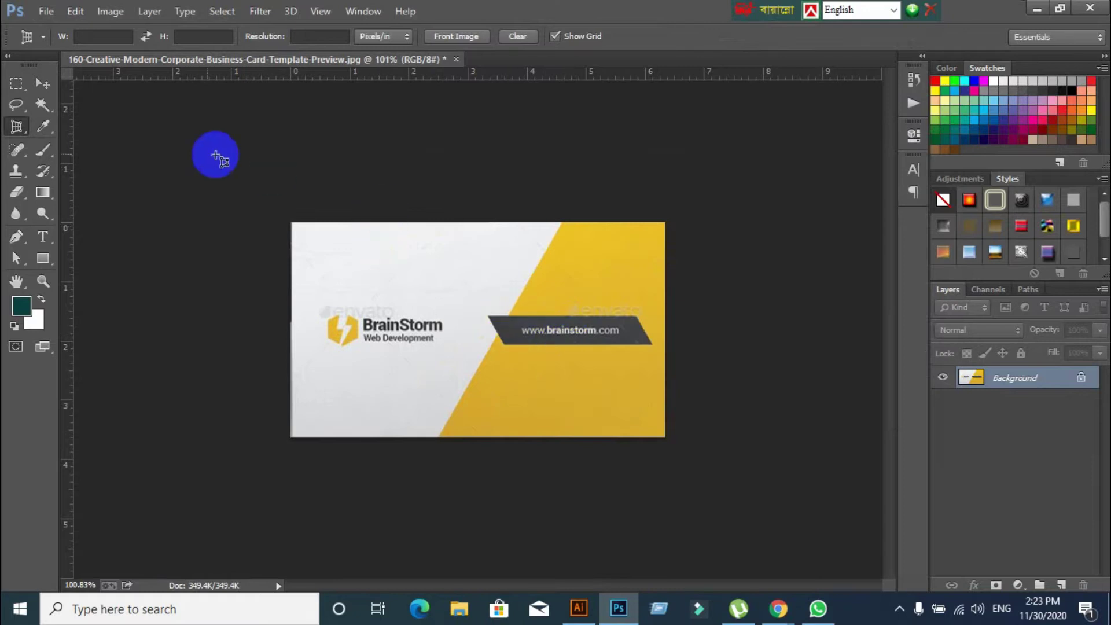
Close the cropped image without saving and minimize Photoshop
{"action": "left_click", "coordinate": [46, 82]}
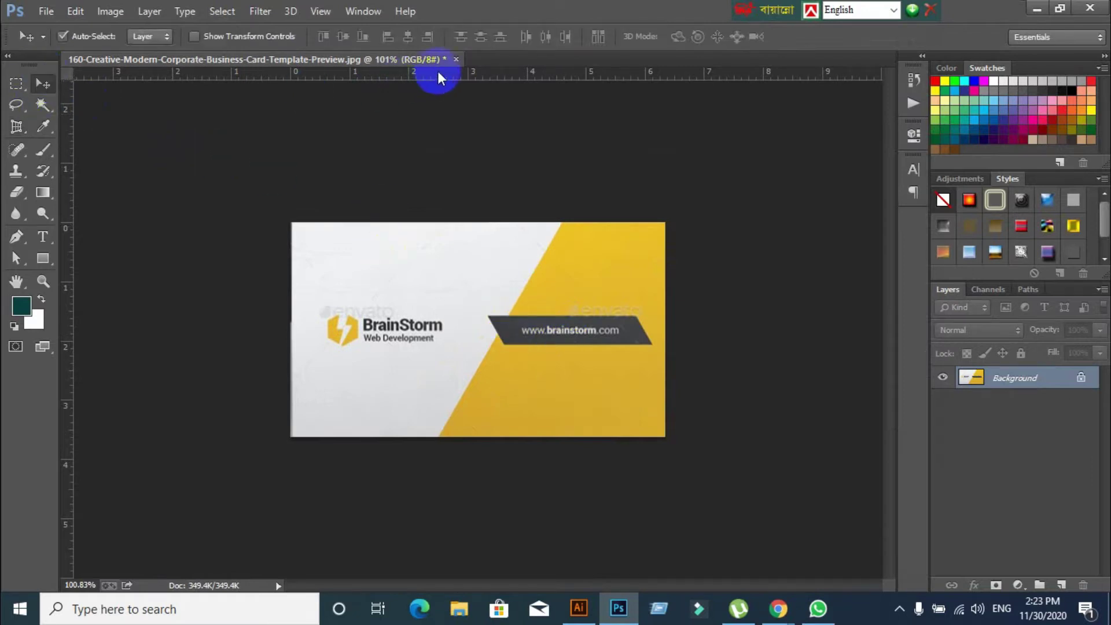
{"action": "left_click", "coordinate": [456, 59]}
{"action": "left_click", "coordinate": [585, 242]}
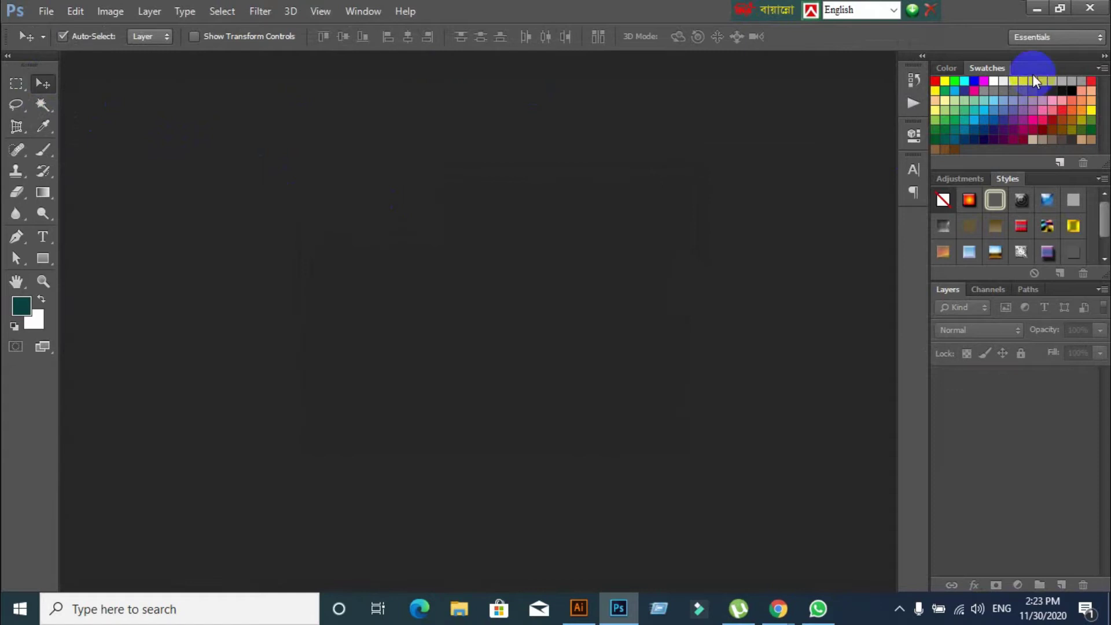
{"action": "left_click", "coordinate": [1036, 9]}
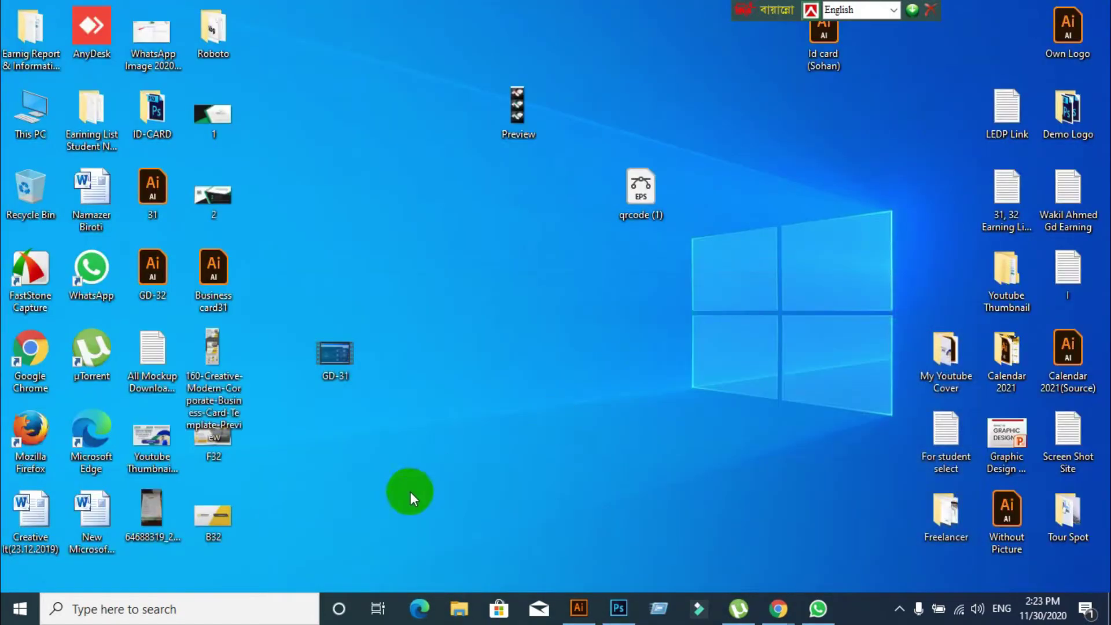
Arrange the F32 and B32 icons on the desktop, then start a new Illustrator document
{"action": "left_click_drag", "start_coordinate": [211, 516], "coordinate": [454, 513]}
{"action": "left_click_drag", "start_coordinate": [224, 434], "coordinate": [460, 433]}
{"action": "left_click", "coordinate": [578, 607]}
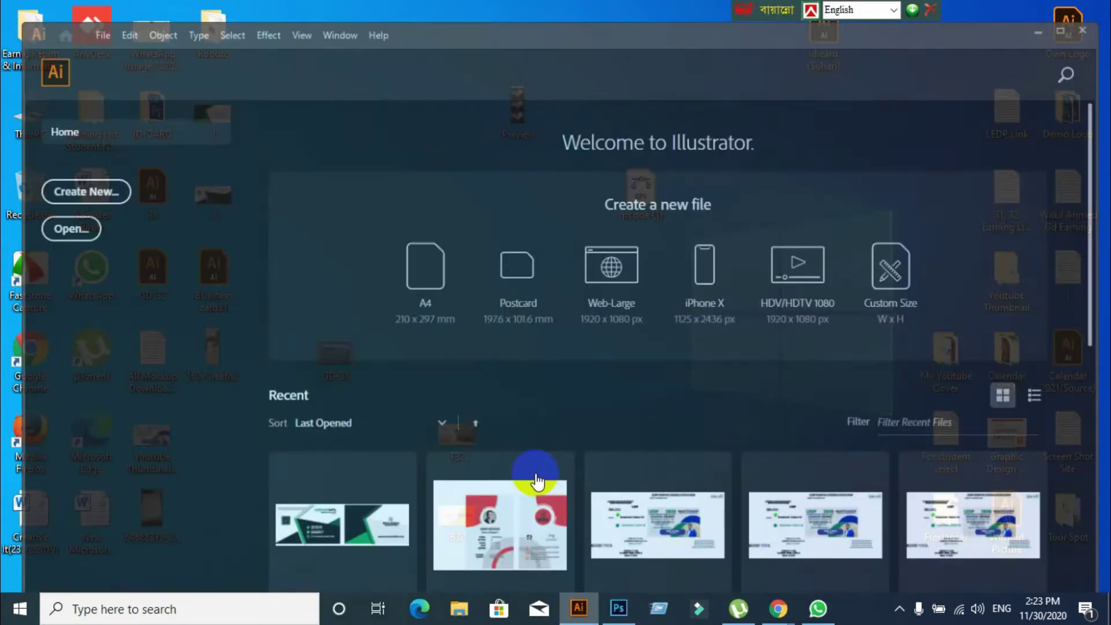
{"action": "left_click", "coordinate": [54, 176]}
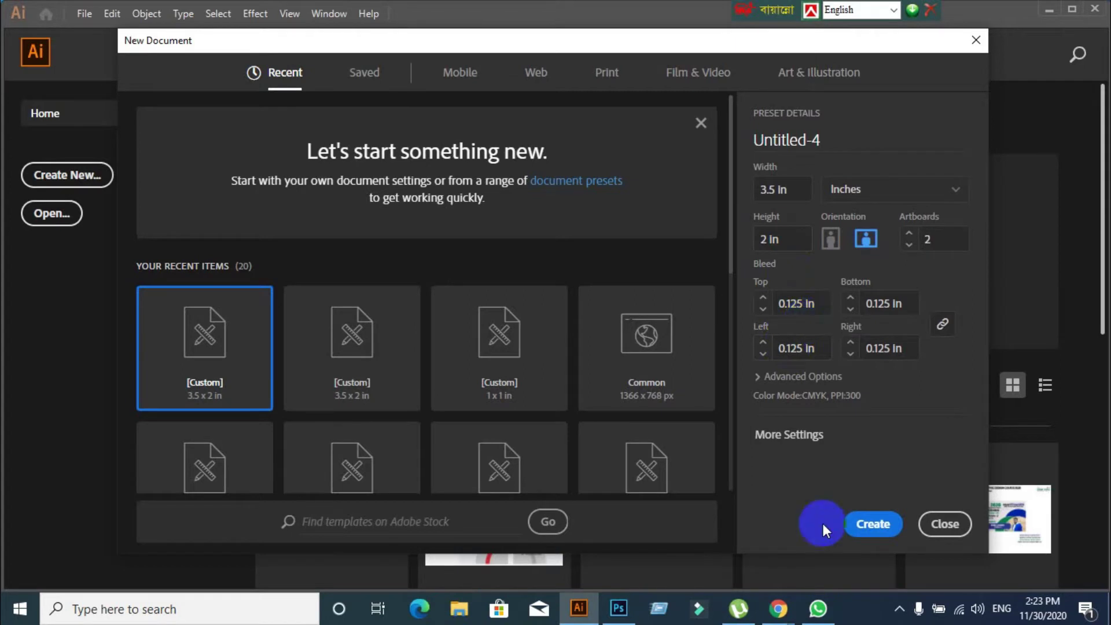
Admit both waiting participants into the Google Meet call
{"action": "mouse_move", "coordinate": [778, 608]}
{"action": "left_click", "coordinate": [638, 505]}
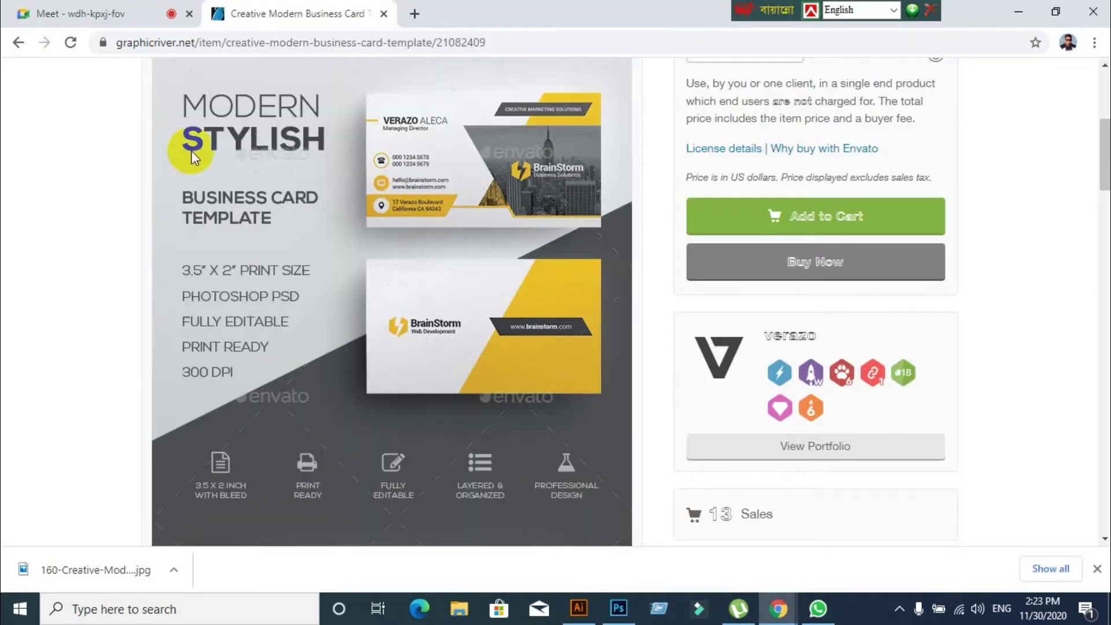
{"action": "left_click", "coordinate": [87, 13]}
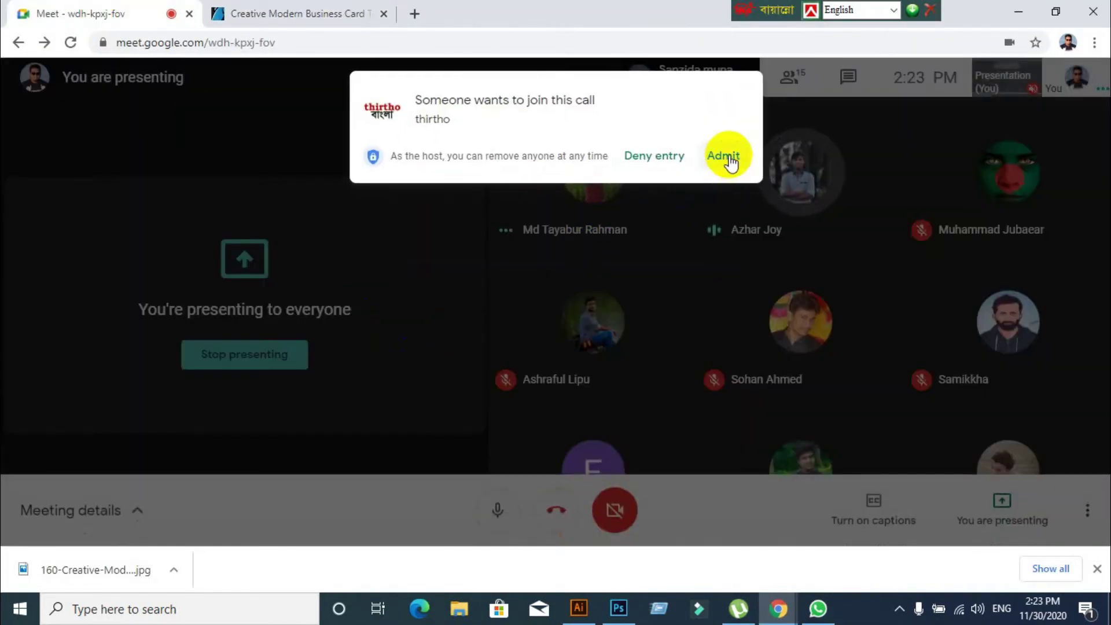
{"action": "left_click", "coordinate": [730, 161]}
{"action": "left_click", "coordinate": [578, 609]}
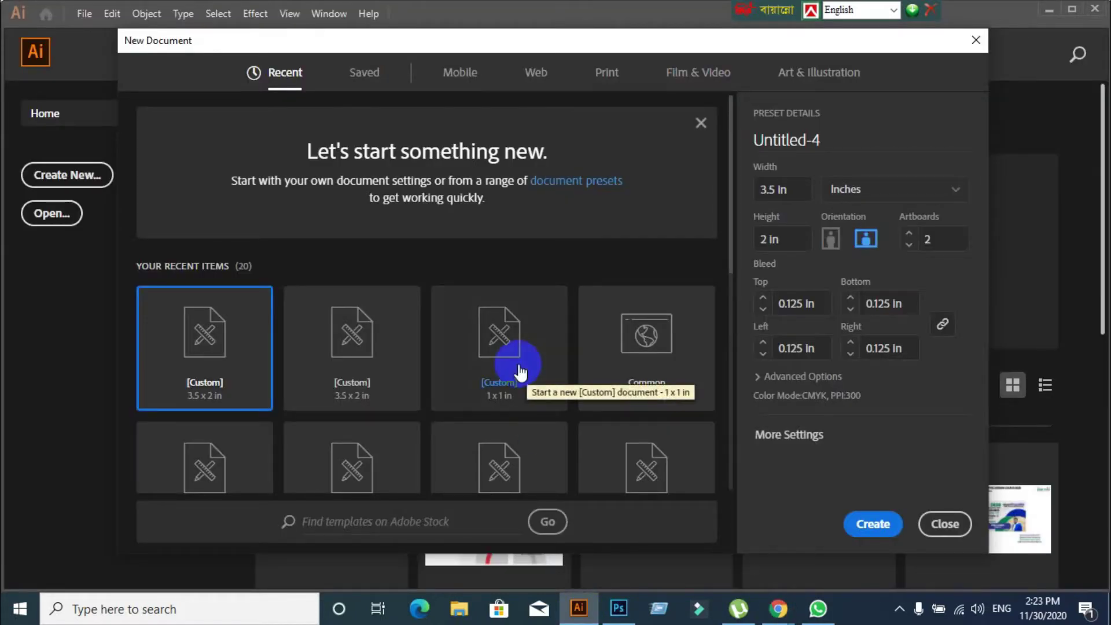
{"action": "mouse_move", "coordinate": [778, 608]}
{"action": "left_click", "coordinate": [669, 529]}
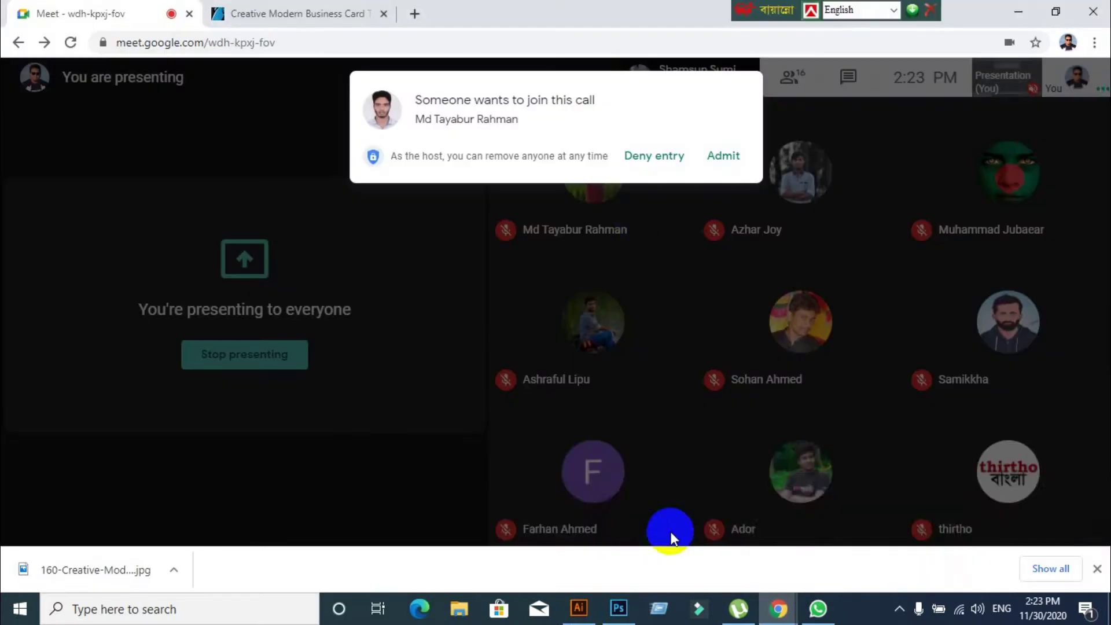
{"action": "left_click", "coordinate": [718, 172]}
Set the width to 3.5 in with Inches units and set 2 artboards
{"action": "left_click", "coordinate": [578, 609]}
{"action": "left_click", "coordinate": [804, 188]}
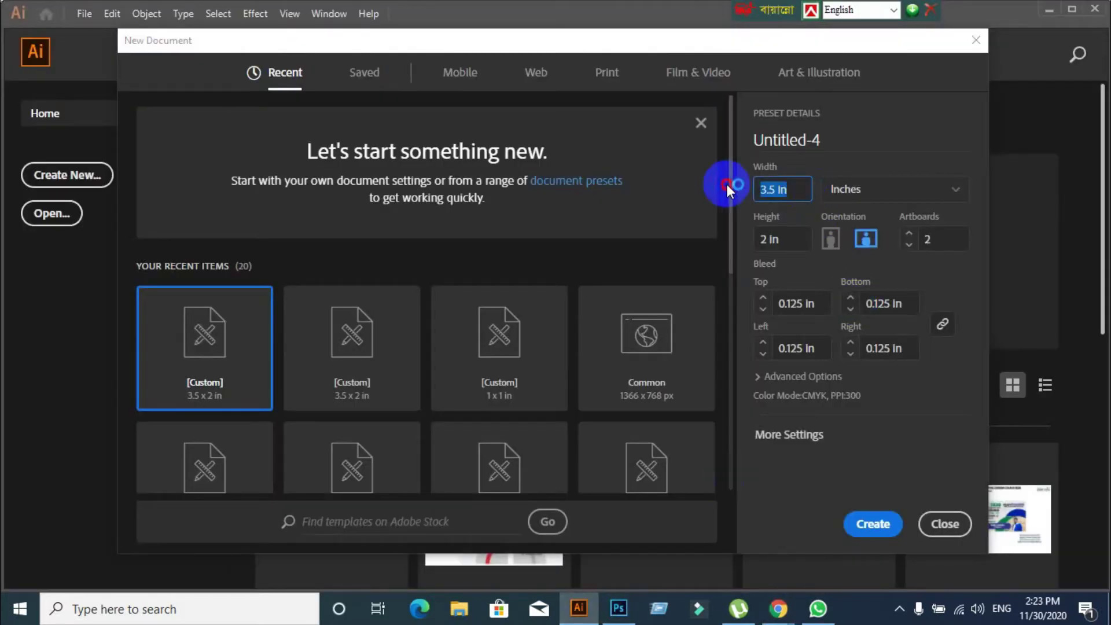
{"action": "type", "text": "3.5"}
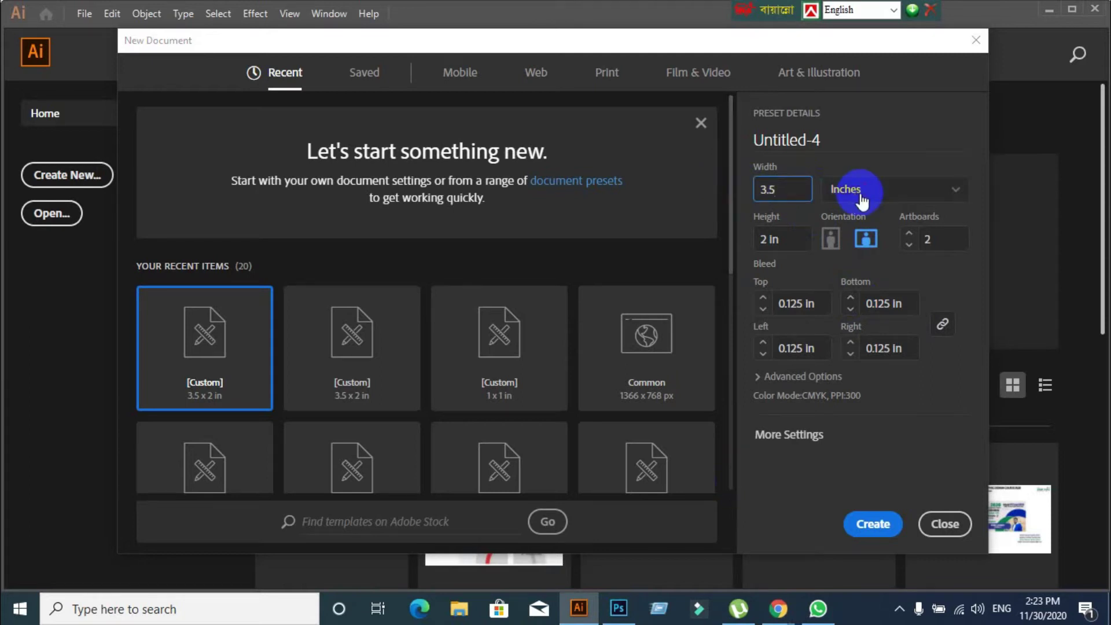
{"action": "left_click", "coordinate": [868, 189]}
{"action": "left_click", "coordinate": [950, 191]}
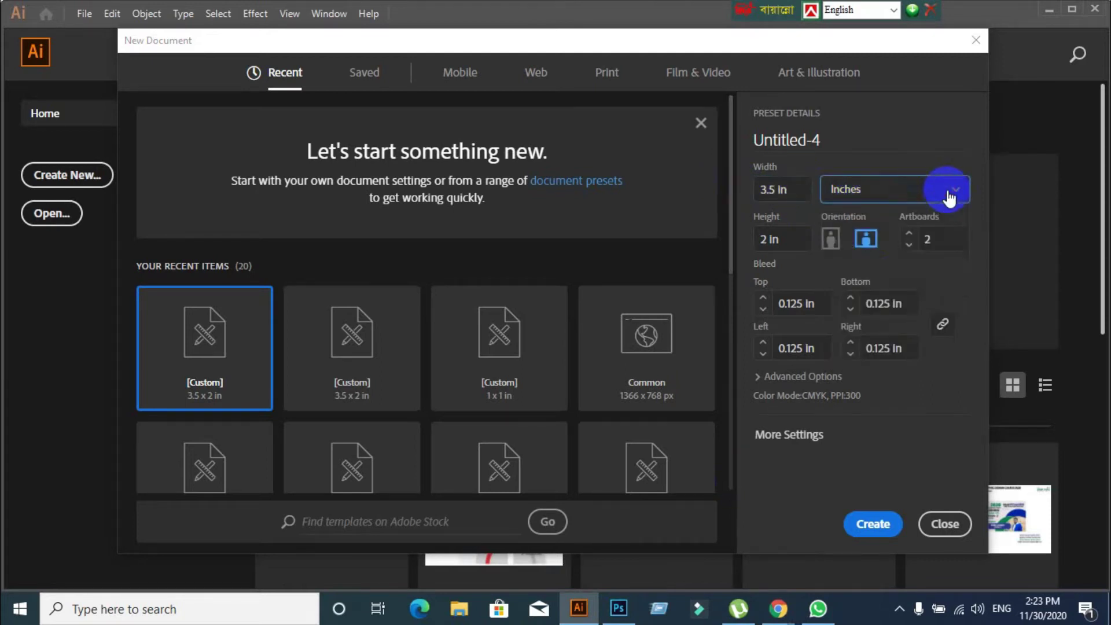
{"action": "left_click", "coordinate": [952, 192]}
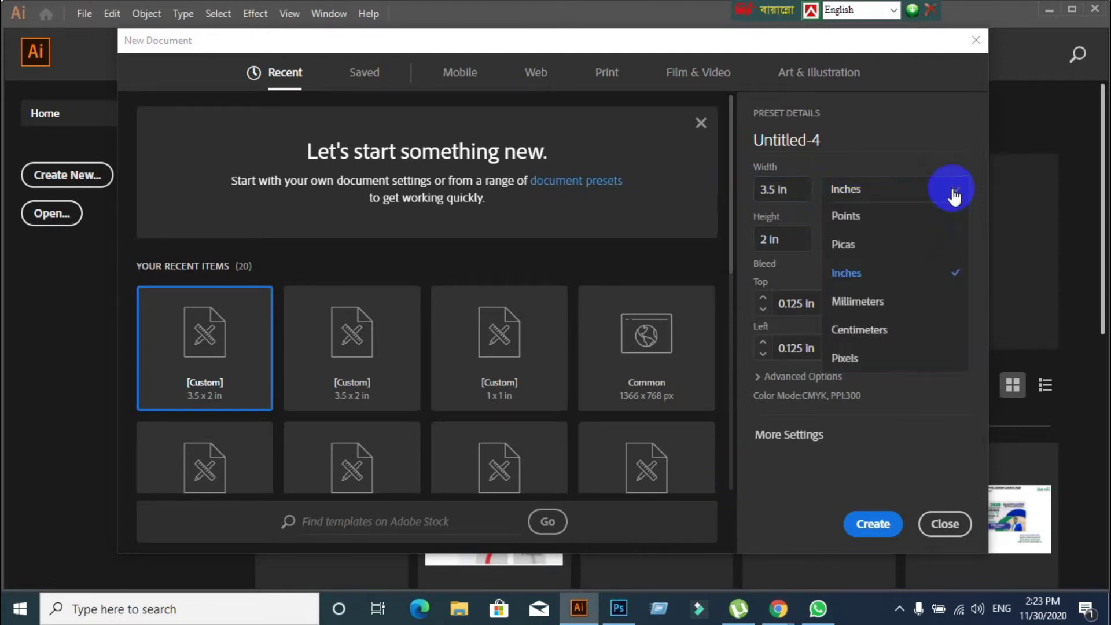
{"action": "left_click", "coordinate": [884, 275]}
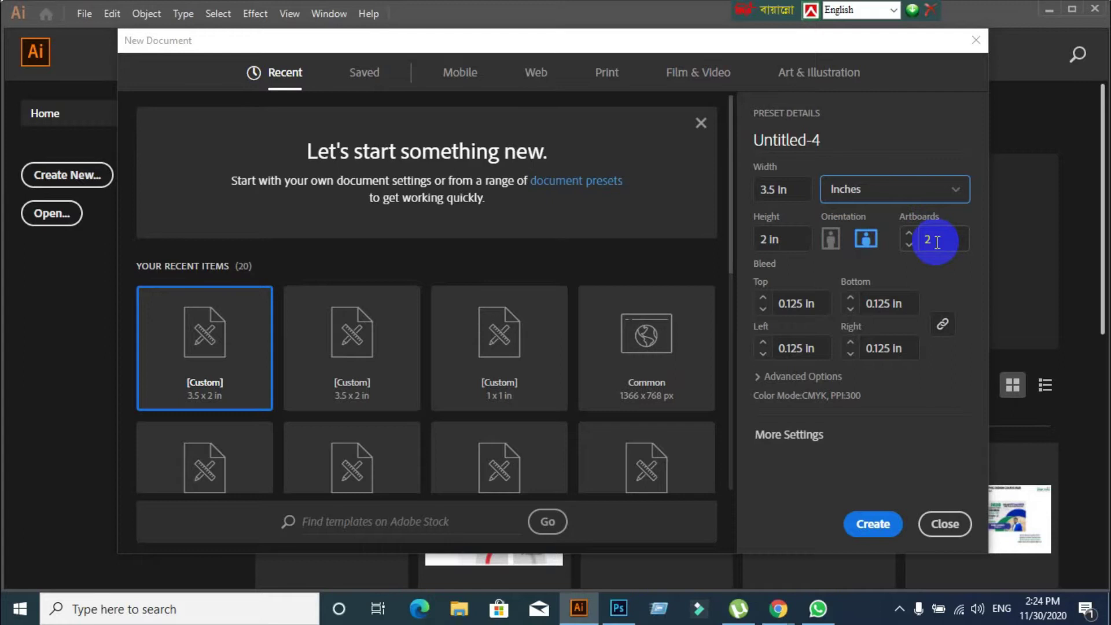
{"action": "double_click", "coordinate": [936, 242]}
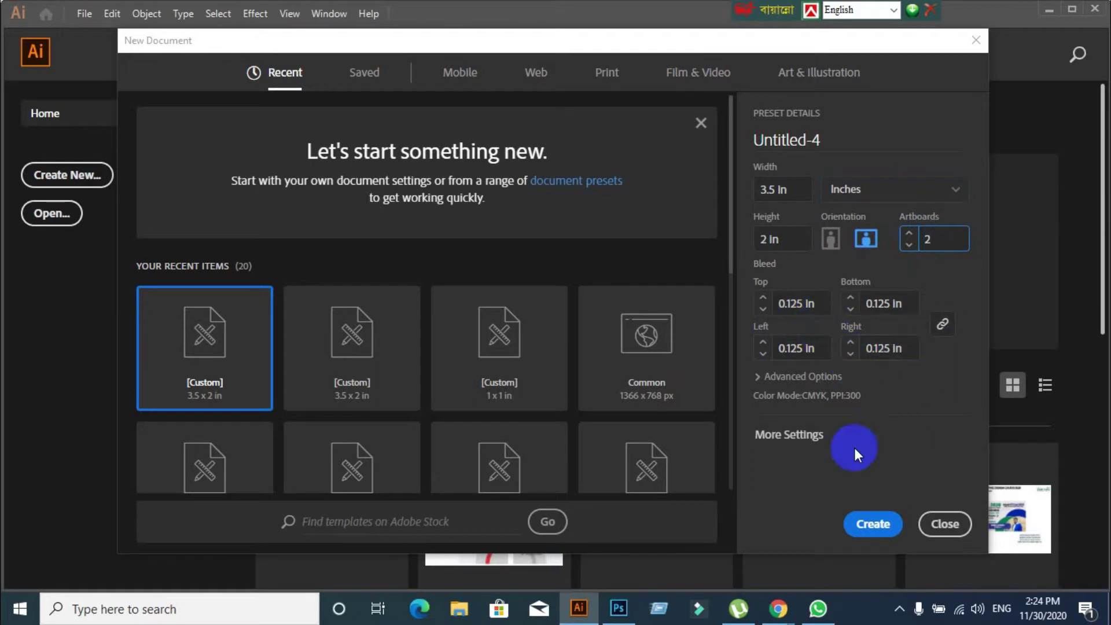
Choose CMYK Color and High (300 ppi) in Advanced Options, then create the document
{"action": "left_click", "coordinate": [758, 376]}
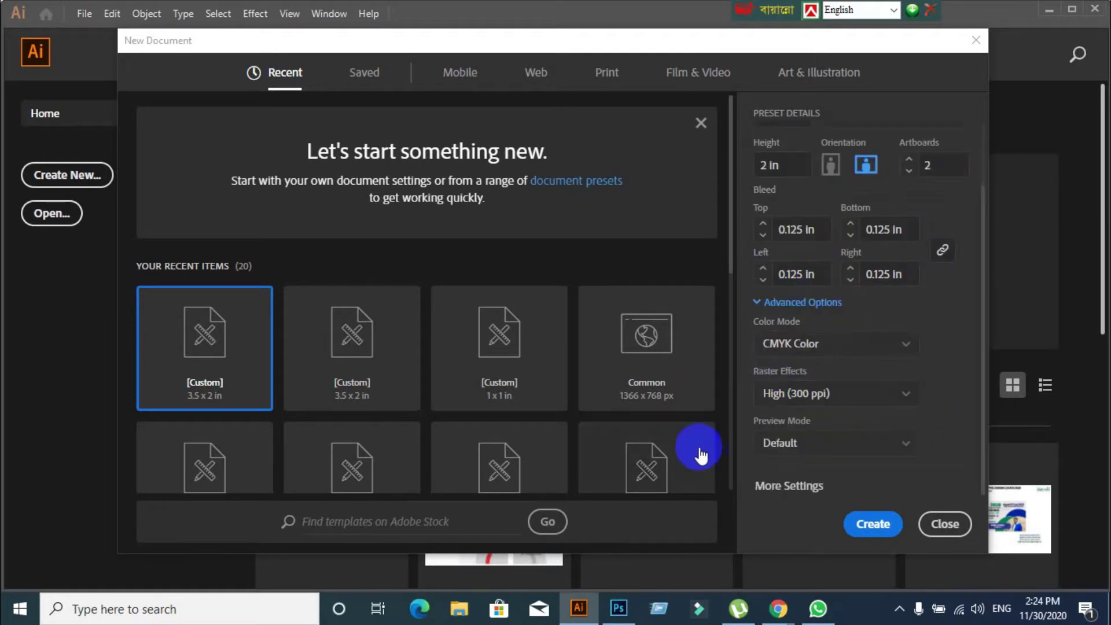
{"action": "left_click", "coordinate": [784, 350]}
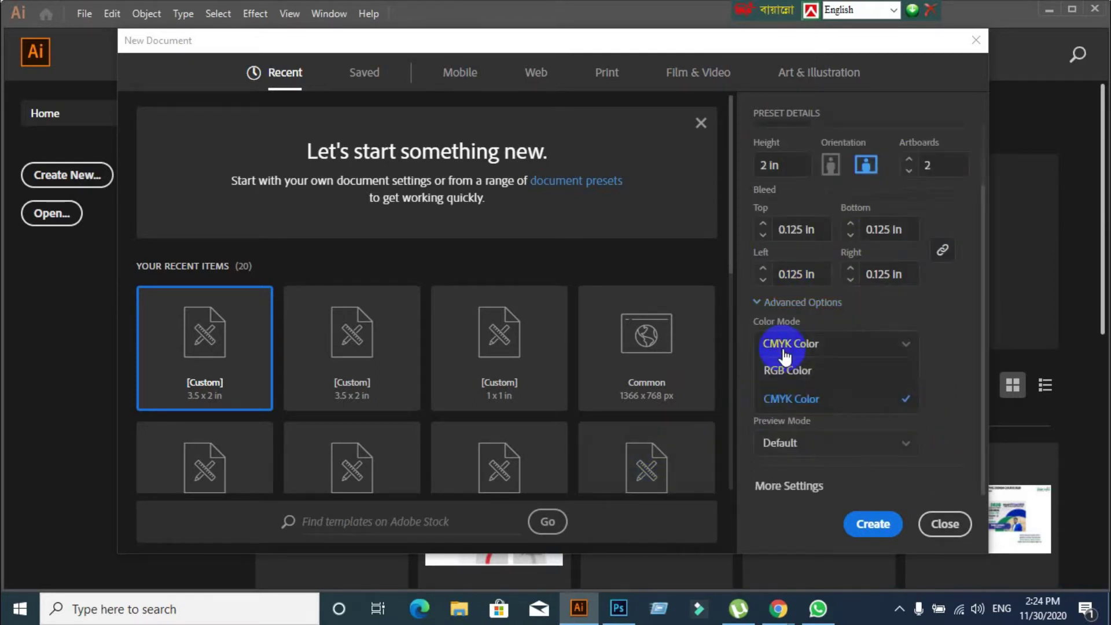
{"action": "left_click", "coordinate": [800, 405]}
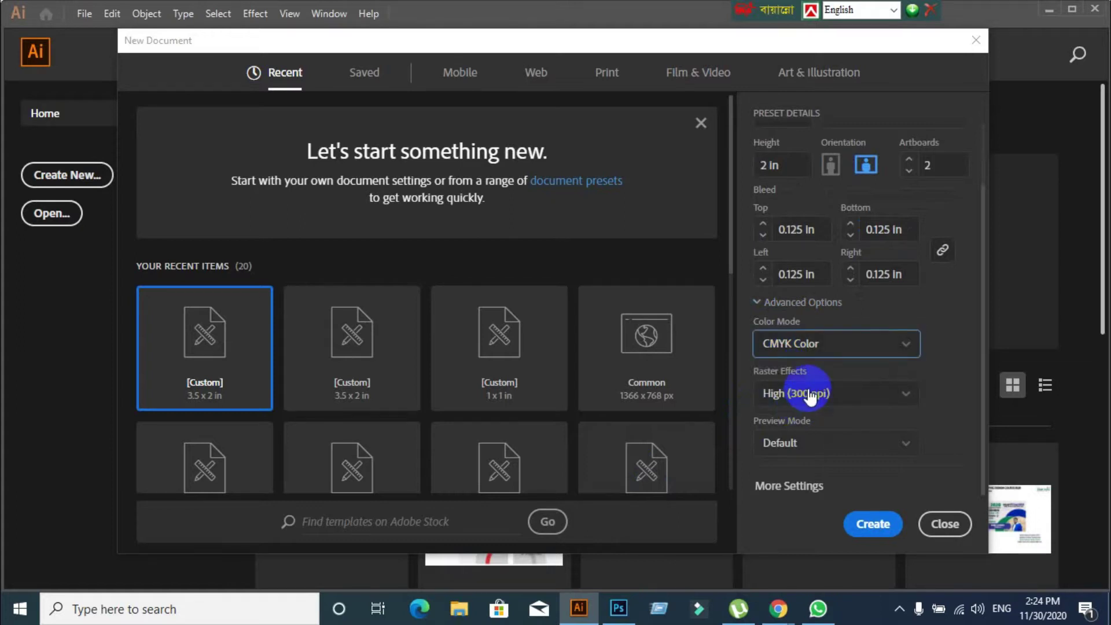
{"action": "left_click", "coordinate": [842, 396]}
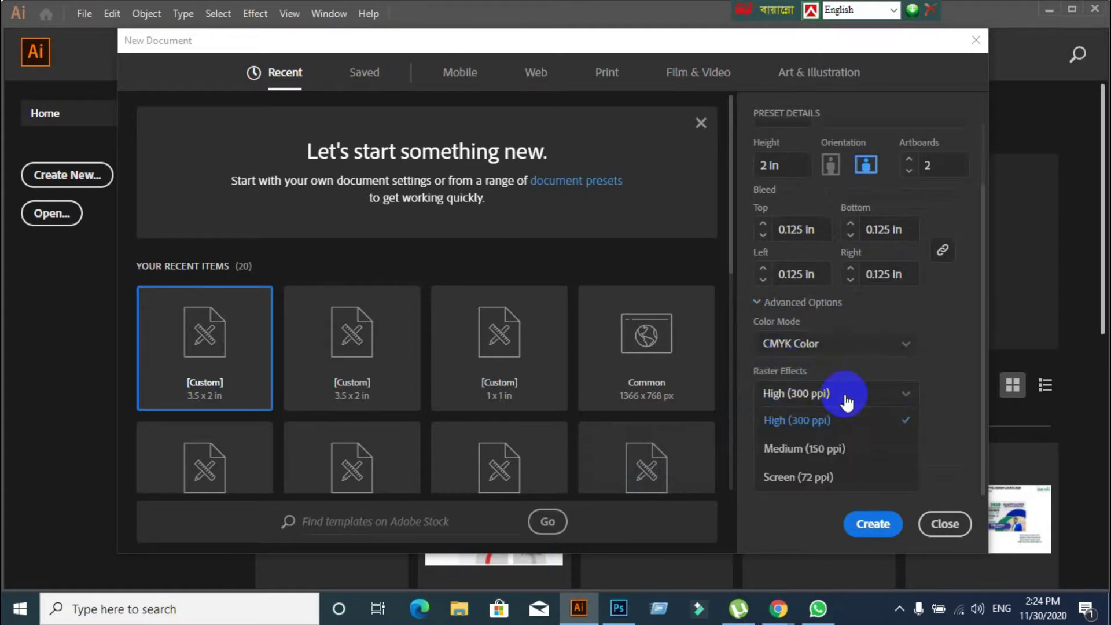
{"action": "left_click", "coordinate": [822, 420]}
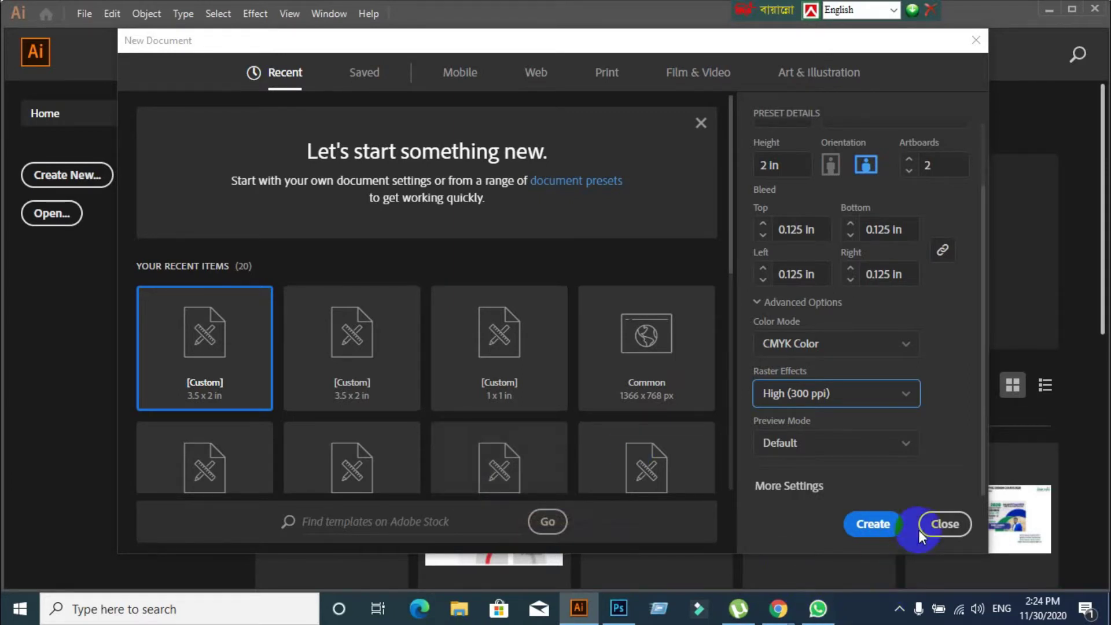
{"action": "left_click", "coordinate": [888, 529]}
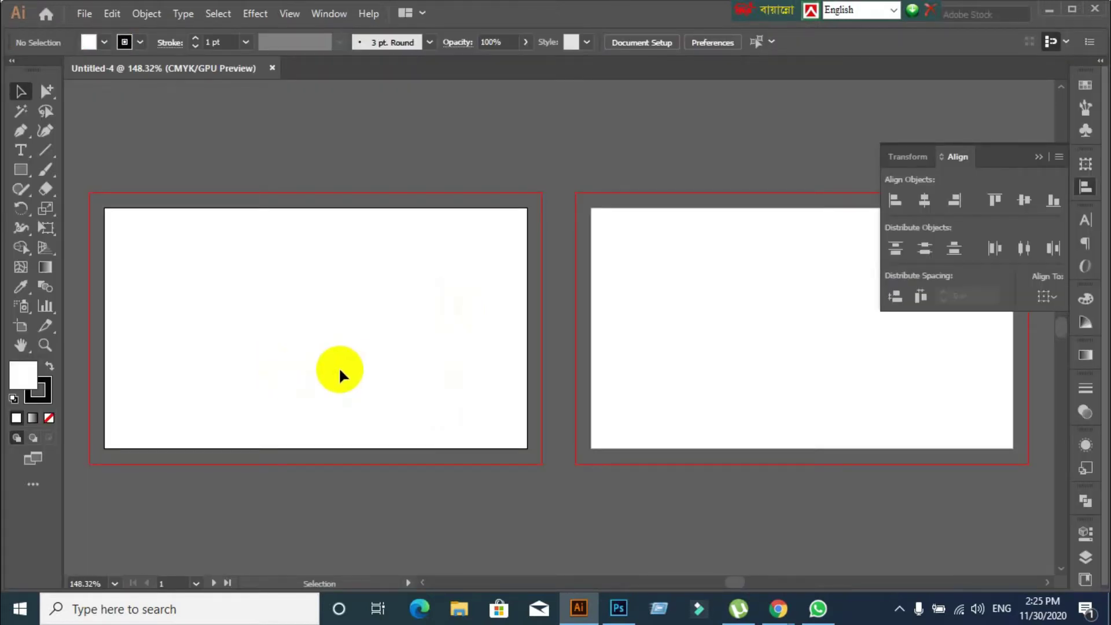
{"action": "left_click", "coordinate": [95, 194], "text": "alt"}
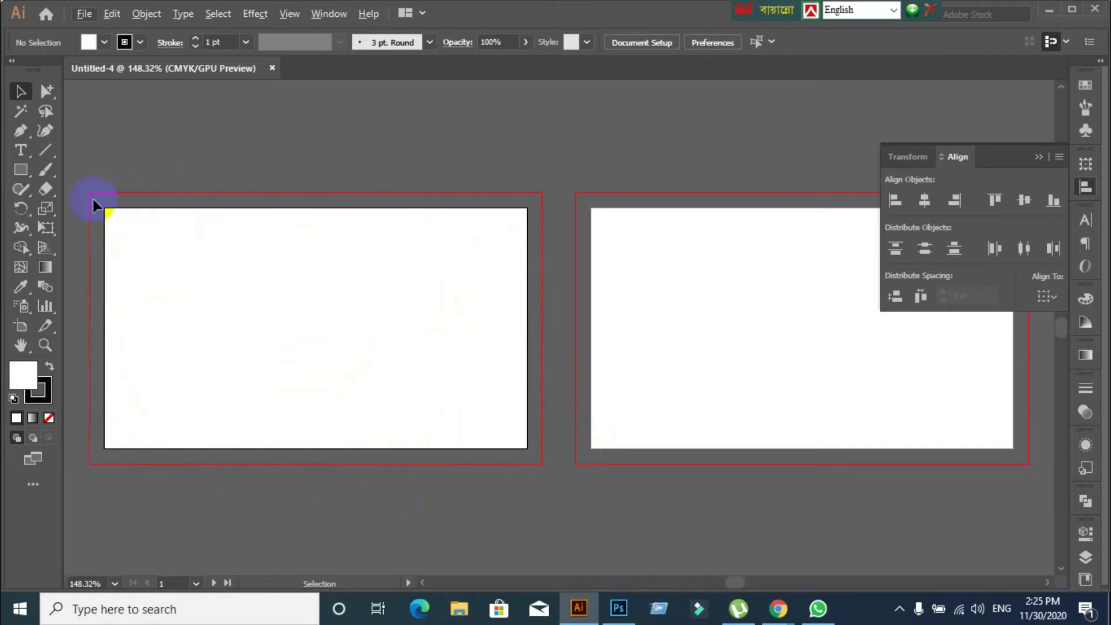
{"action": "scroll", "coordinate": [366, 374], "scroll_direction": "down", "scroll_amount": 1}
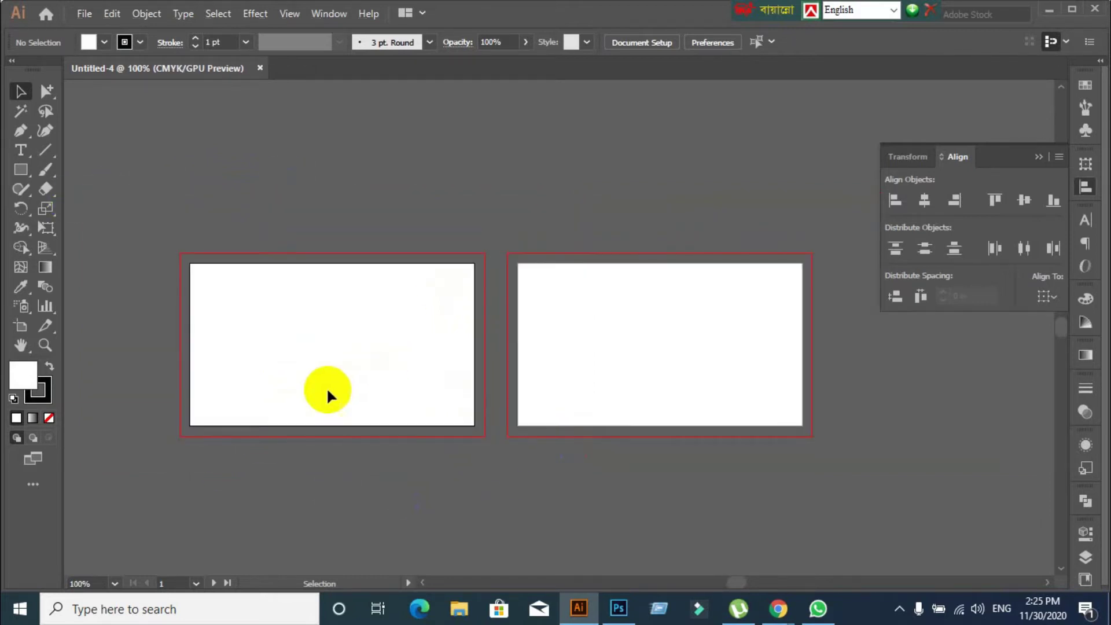
{"action": "scroll", "coordinate": [326, 387], "scroll_direction": "up", "scroll_amount": 1}
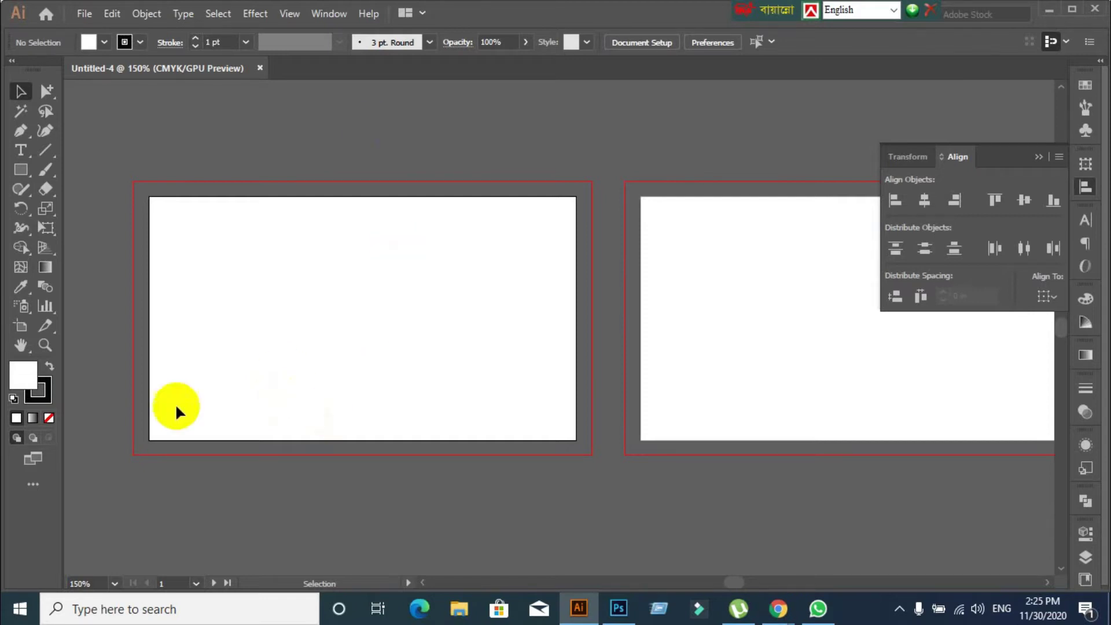
{"action": "left_click", "coordinate": [155, 189]}
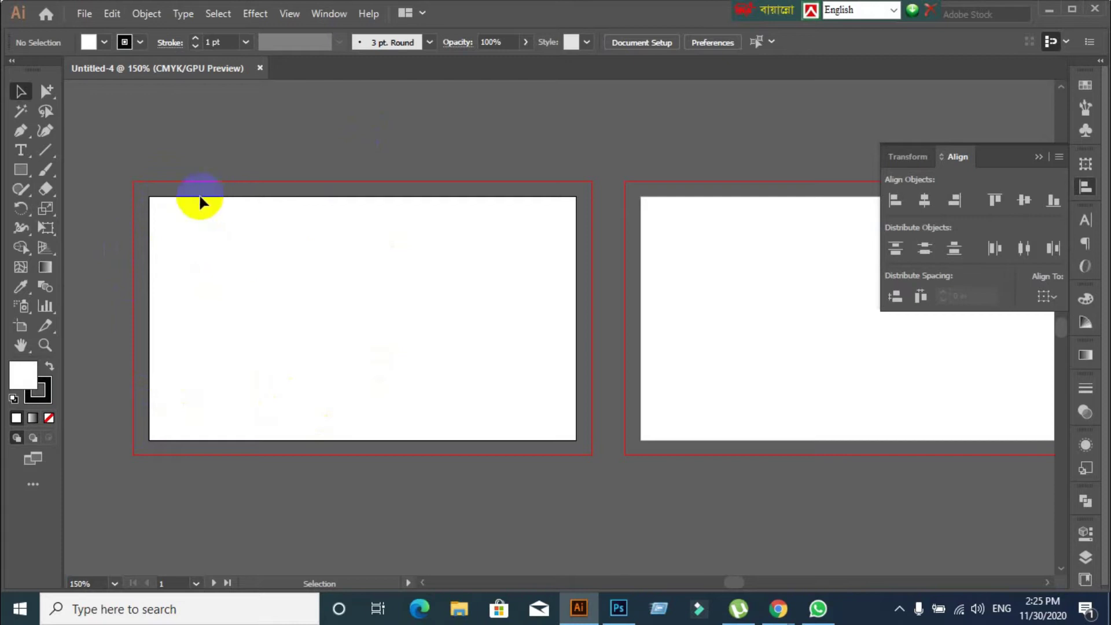
{"action": "scroll", "coordinate": [244, 275], "scroll_direction": "down", "scroll_amount": 1}
{"action": "scroll", "coordinate": [244, 275], "scroll_direction": "down", "scroll_amount": 1}
{"action": "left_click", "coordinate": [173, 285]}
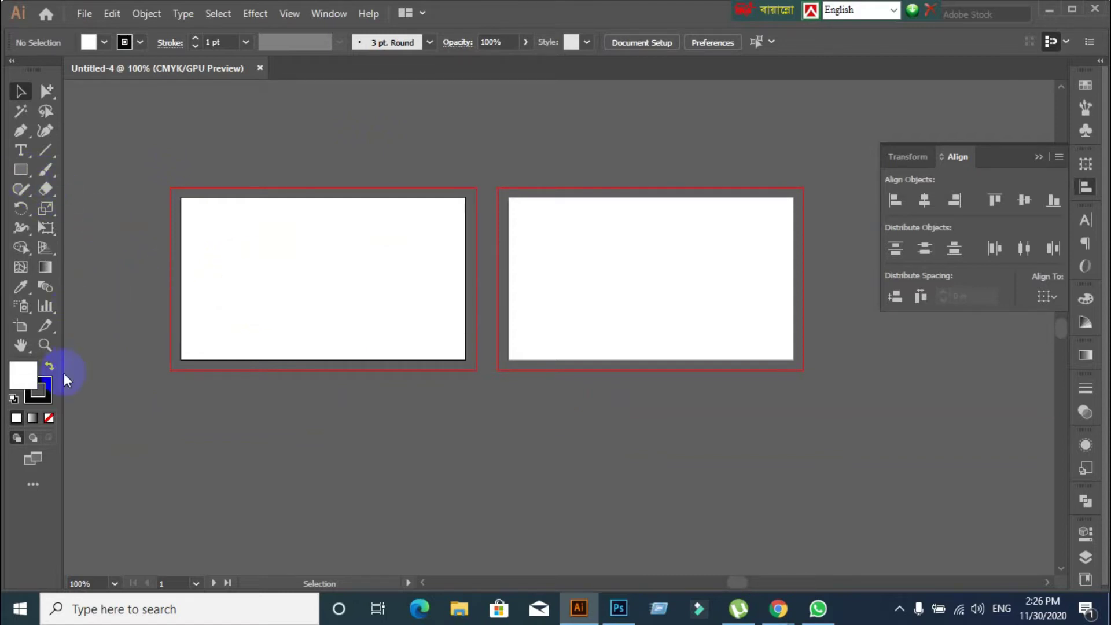
Set the stroke to none and the fill to white
{"action": "left_click", "coordinate": [44, 396]}
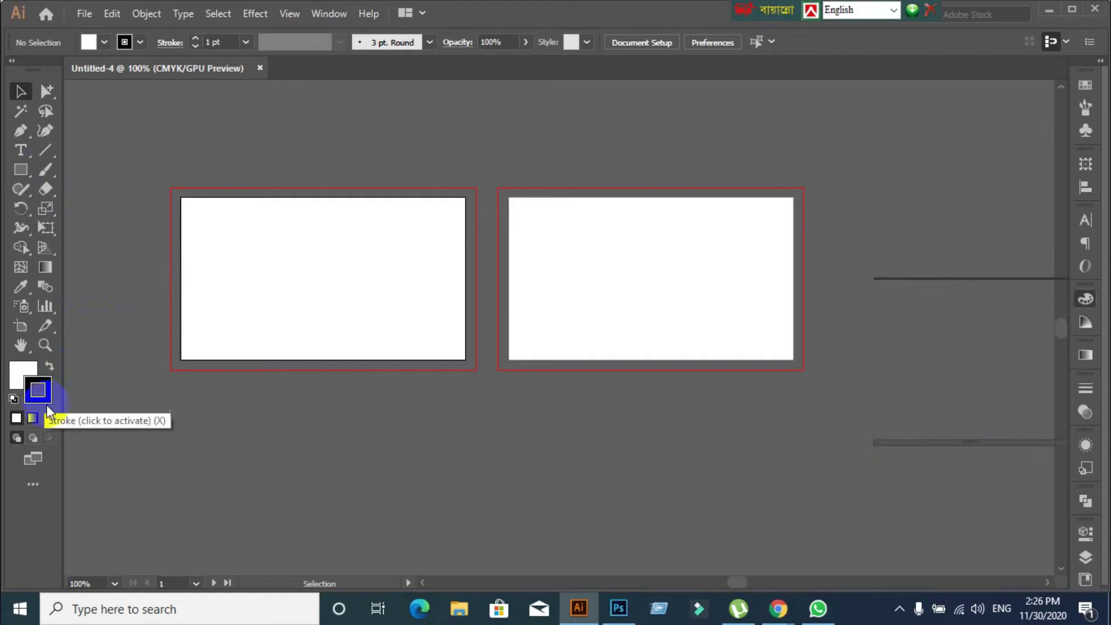
{"action": "left_click", "coordinate": [48, 418]}
{"action": "left_click", "coordinate": [24, 377]}
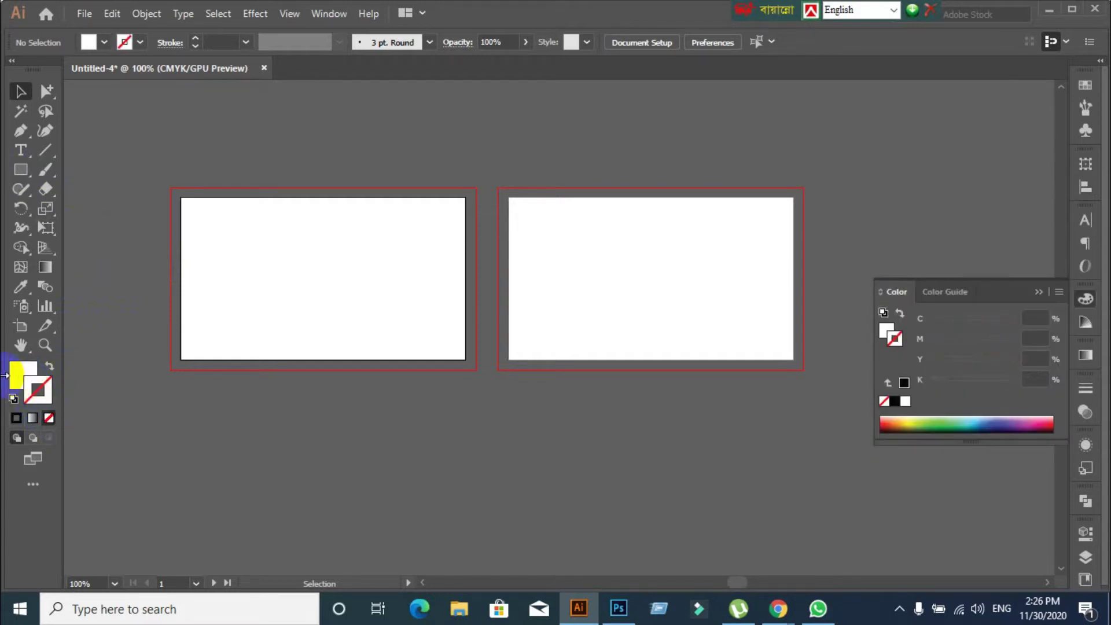
{"action": "left_click", "coordinate": [30, 387]}
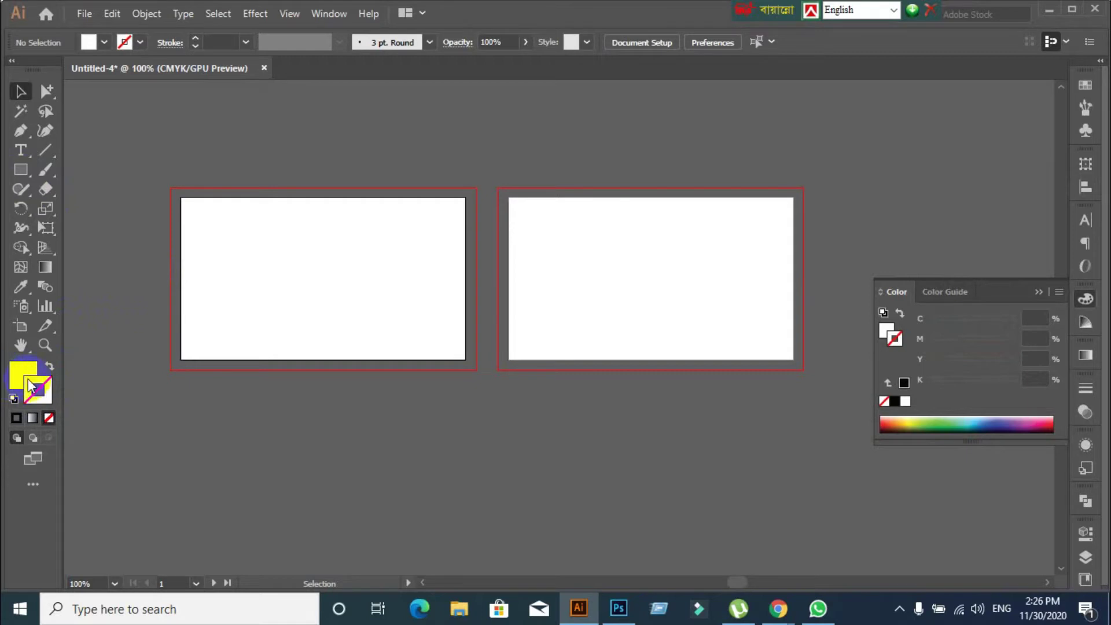
{"action": "left_click", "coordinate": [22, 374]}
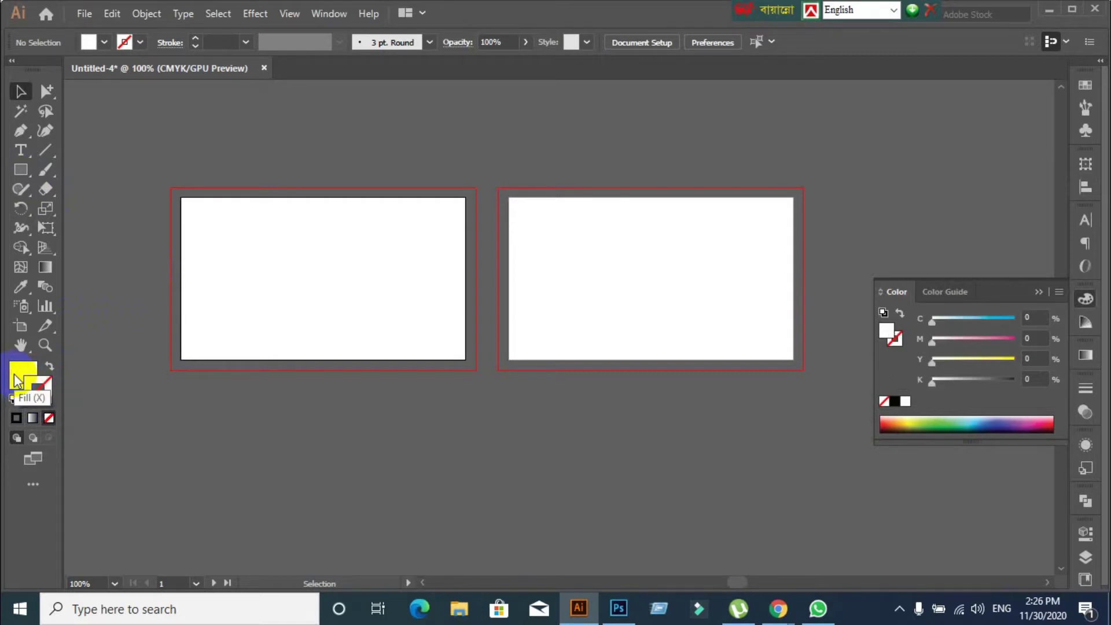
Draw a rectangle exactly 3.5 in wide and 2 in high
{"action": "left_click", "coordinate": [21, 170]}
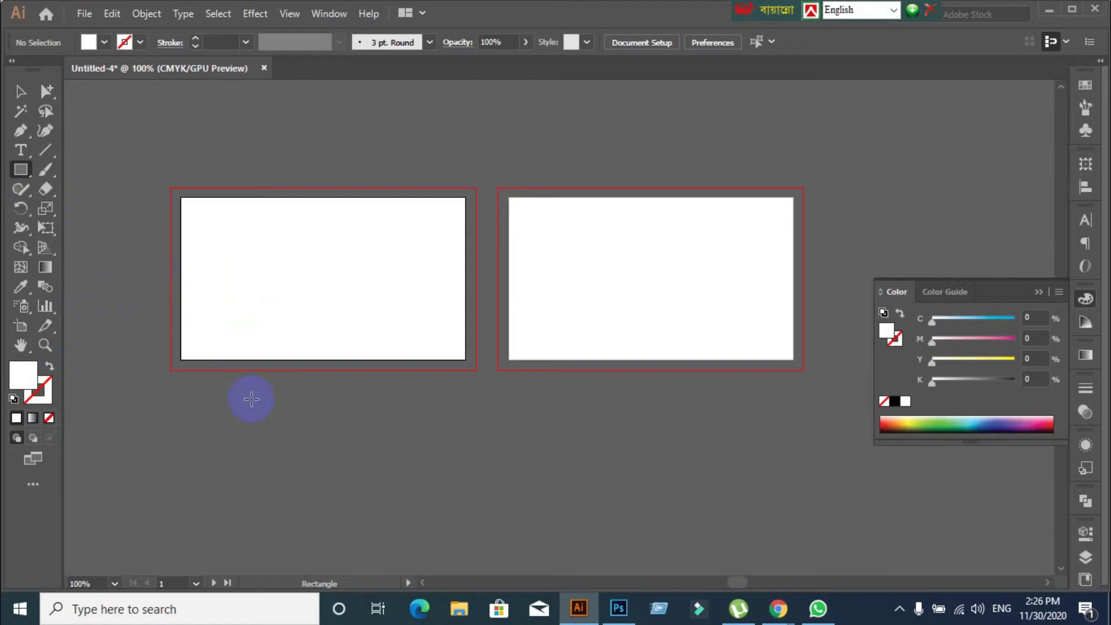
{"action": "left_click", "coordinate": [251, 453]}
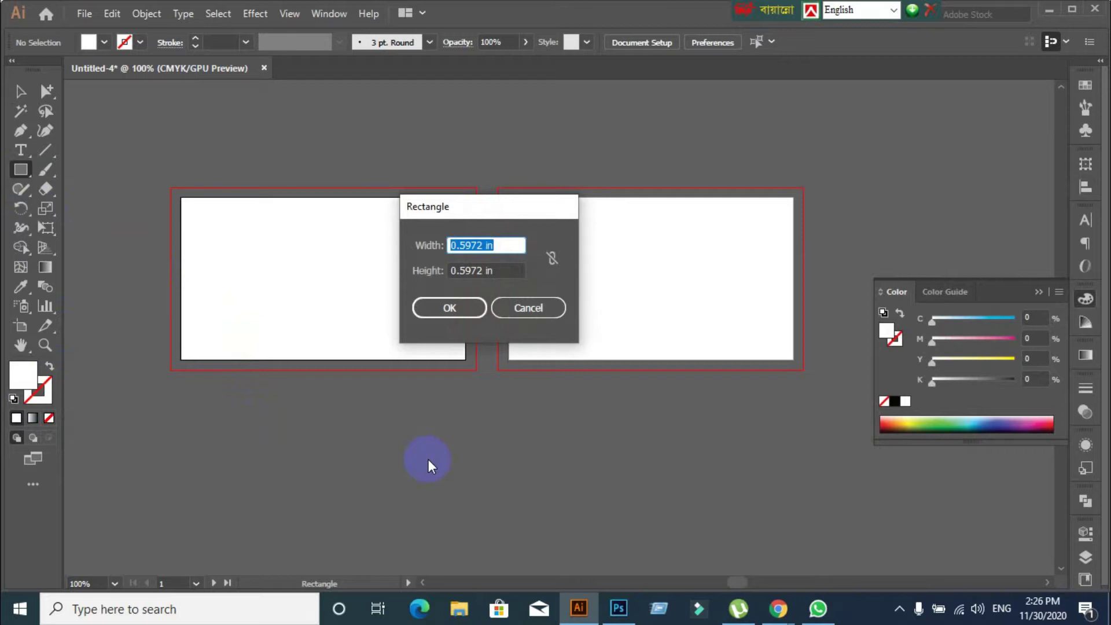
{"action": "type", "text": "3.5"}
{"action": "key", "text": "Tab"}
{"action": "type", "text": "2"}
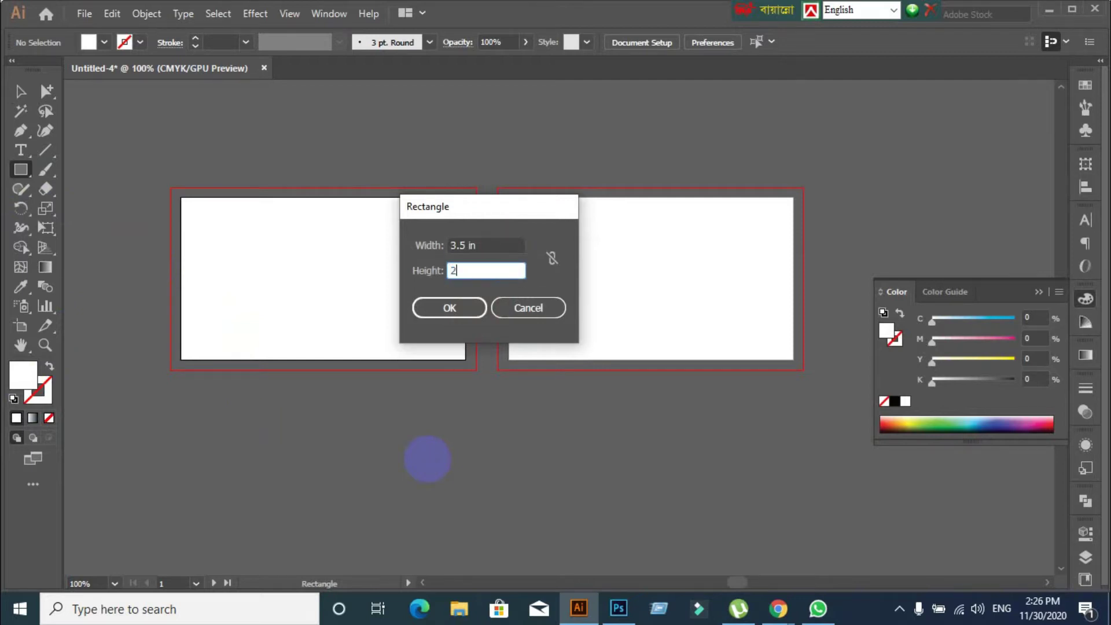
{"action": "left_click", "coordinate": [460, 307]}
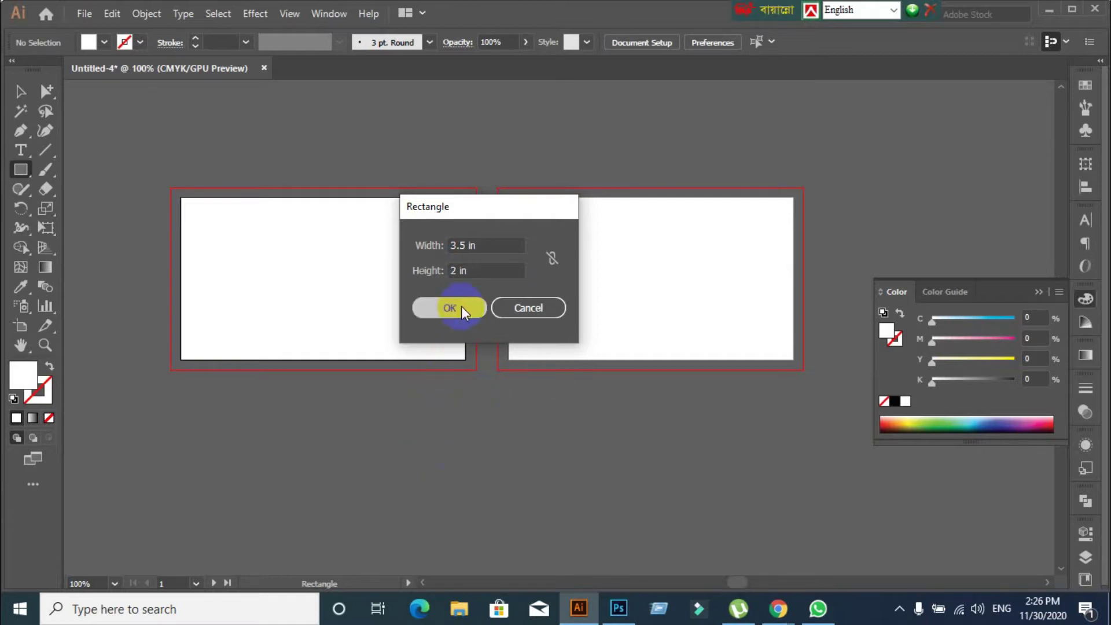
Centre the rectangle vertically and horizontally on the artboard using Align to Artboard
{"action": "left_click", "coordinate": [22, 95]}
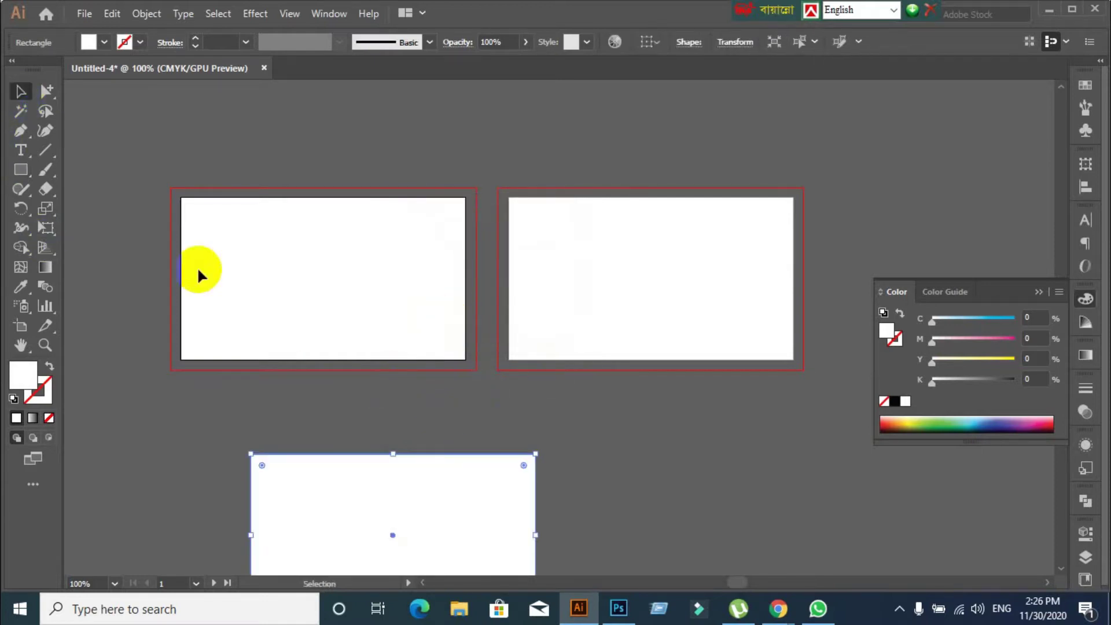
{"action": "scroll", "coordinate": [199, 273], "scroll_direction": "down", "scroll_amount": 2}
{"action": "scroll", "coordinate": [210, 304], "scroll_direction": "up", "scroll_amount": 1}
{"action": "scroll", "coordinate": [189, 331], "scroll_direction": "down", "scroll_amount": 1}
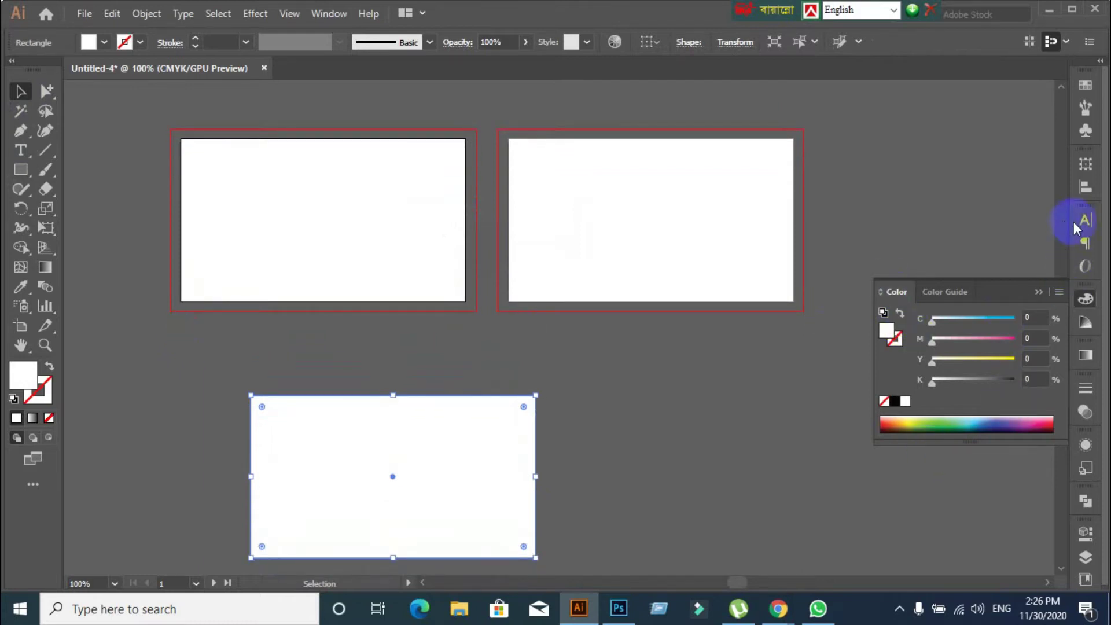
{"action": "left_click", "coordinate": [1085, 186]}
{"action": "left_click", "coordinate": [1050, 304]}
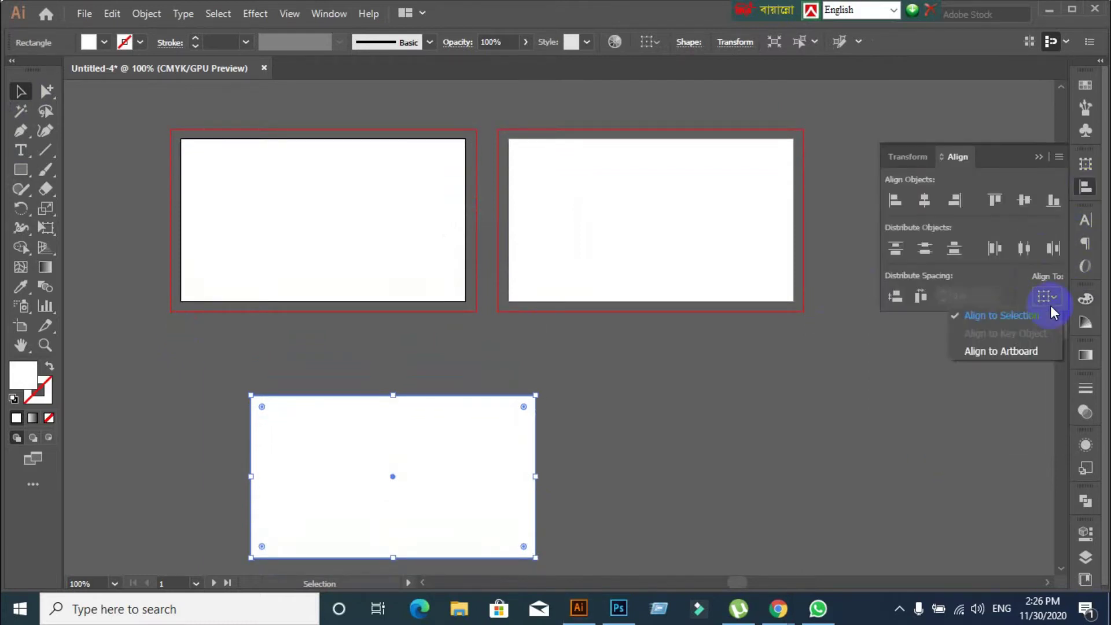
{"action": "left_click", "coordinate": [1016, 356]}
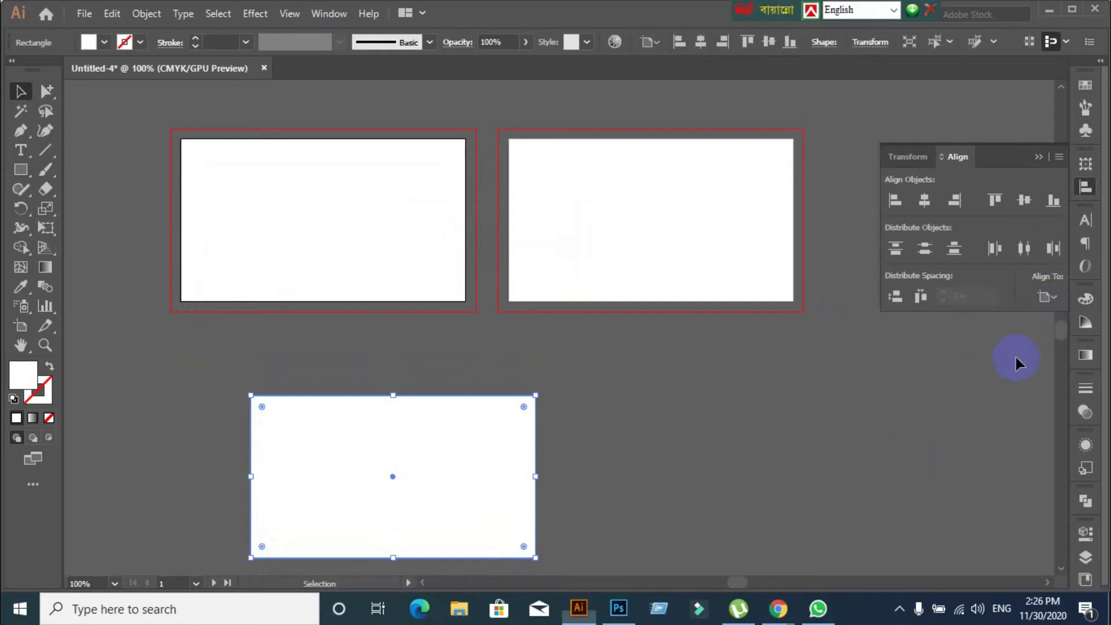
{"action": "left_click", "coordinate": [1025, 203]}
{"action": "left_click", "coordinate": [925, 200]}
{"action": "left_click", "coordinate": [475, 455]}
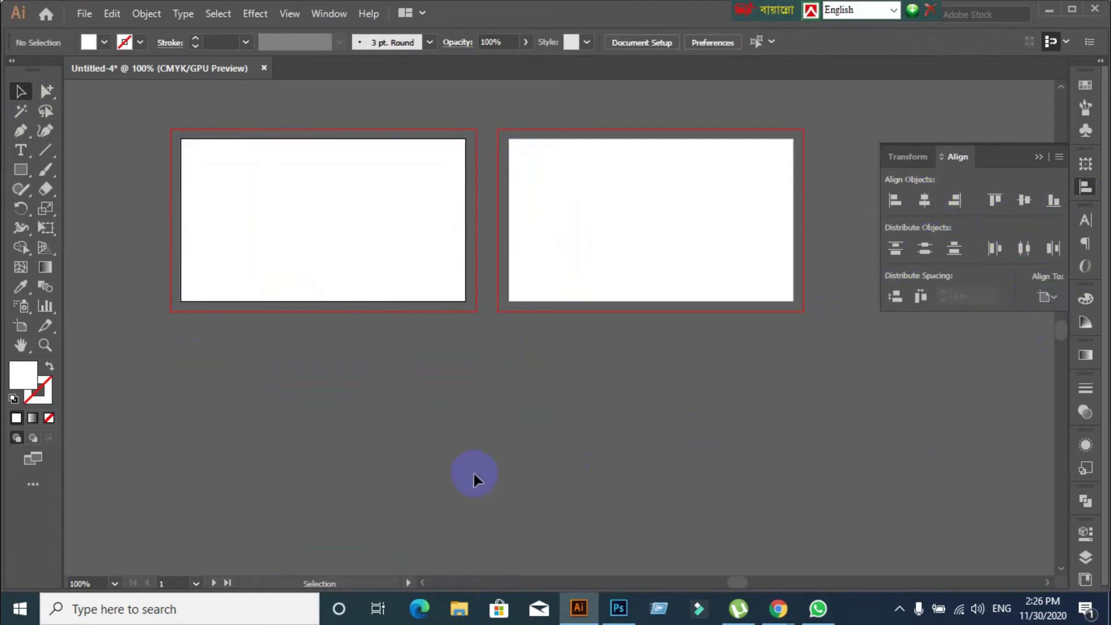
{"action": "scroll", "coordinate": [228, 330], "scroll_direction": "up", "scroll_amount": 2}
{"action": "scroll", "coordinate": [228, 330], "scroll_direction": "up", "scroll_amount": 2}
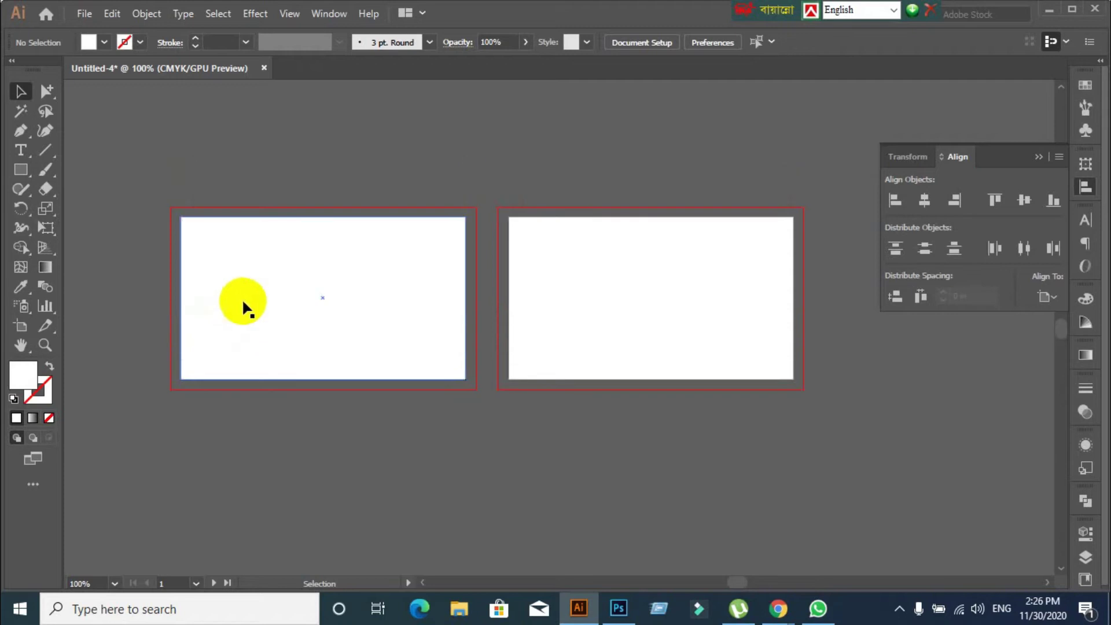
{"action": "left_click", "coordinate": [242, 301]}
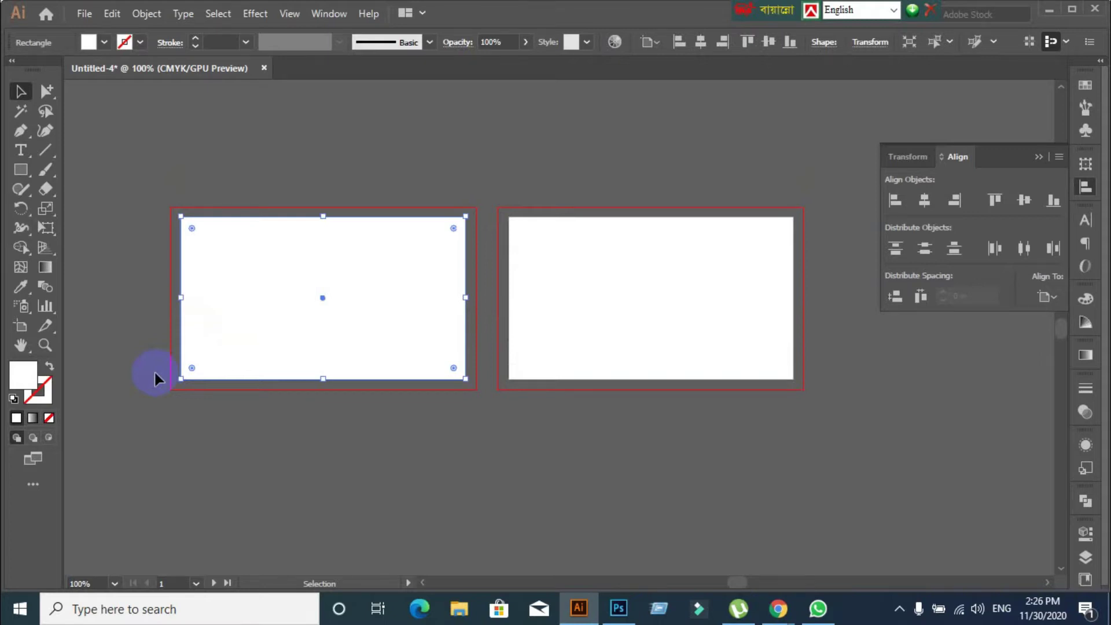
Create a 0.125 in outward Offset Path as the bleed outline
{"action": "left_click", "coordinate": [146, 13]}
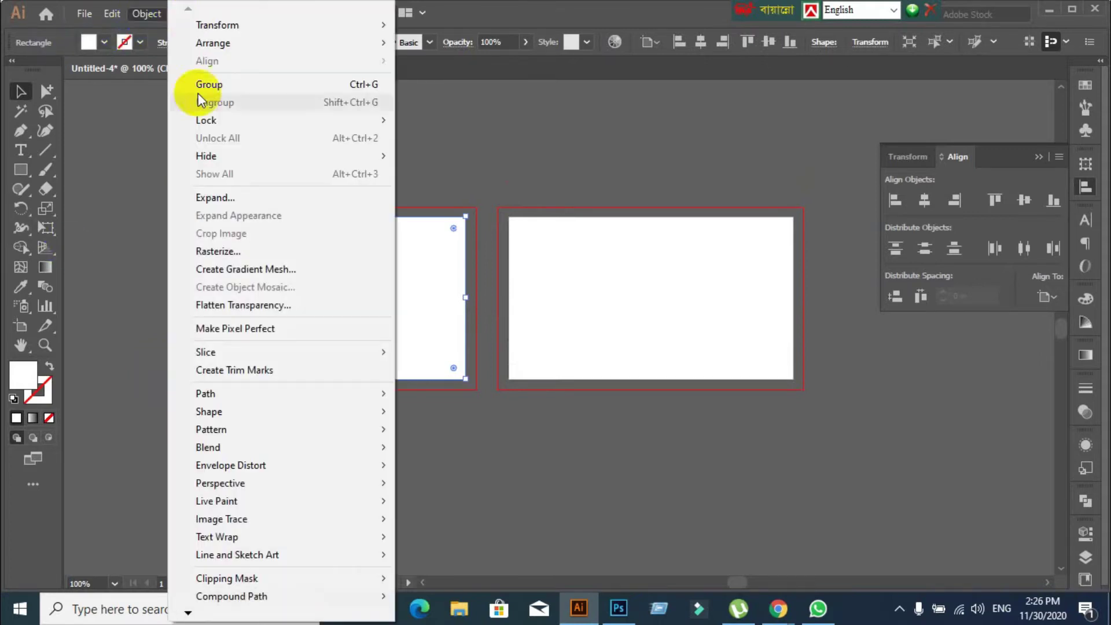
{"action": "mouse_move", "coordinate": [204, 392]}
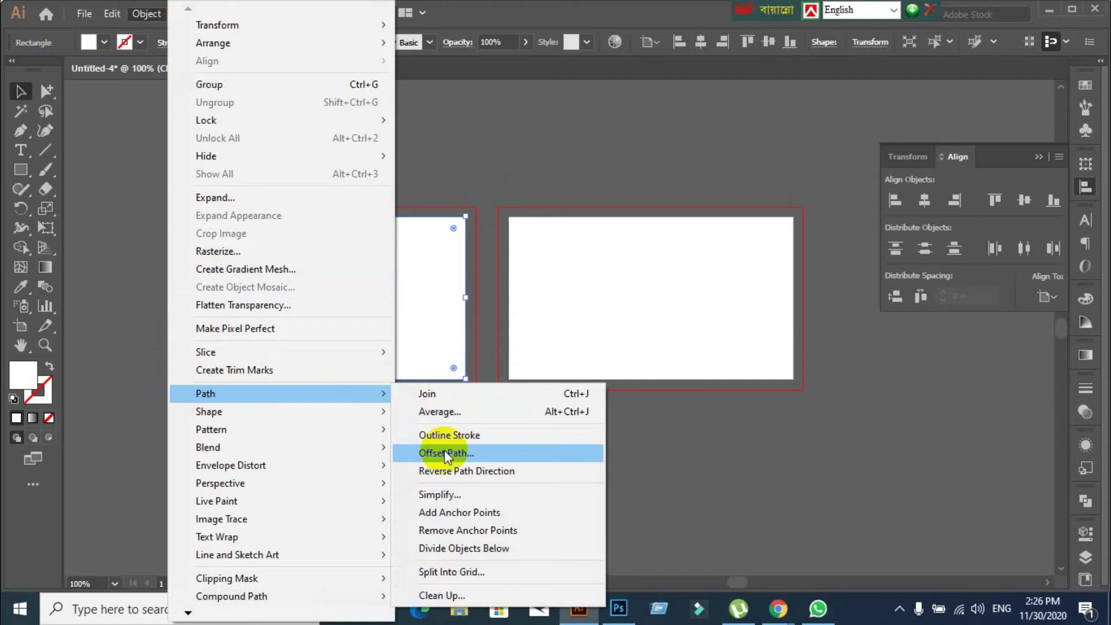
{"action": "left_click", "coordinate": [444, 450]}
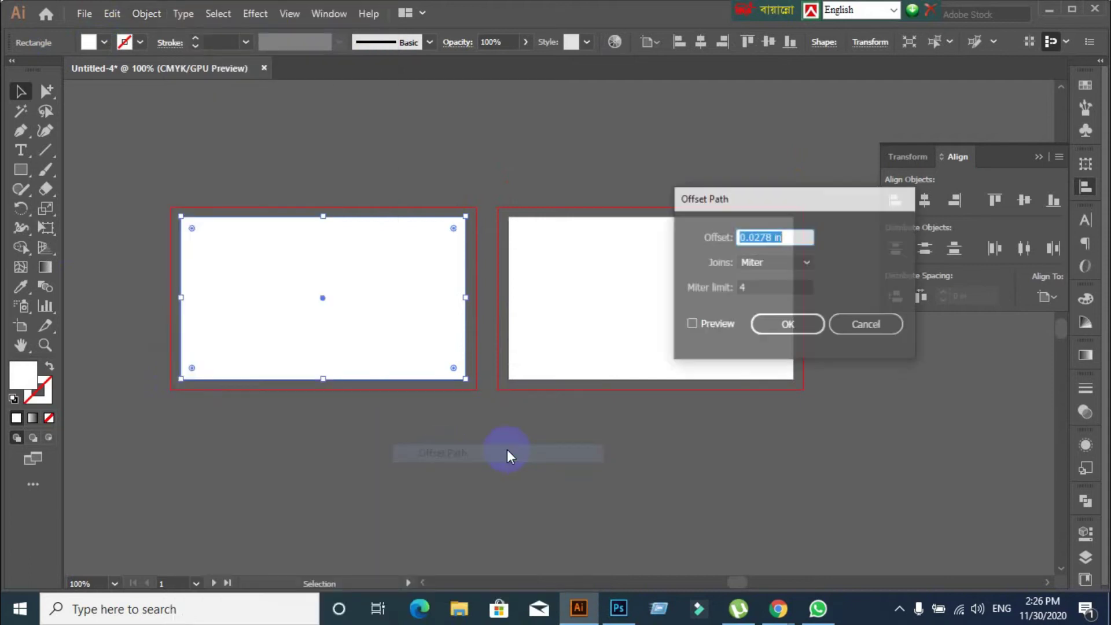
{"action": "left_click", "coordinate": [691, 324]}
{"action": "type", "text": "0.125"}
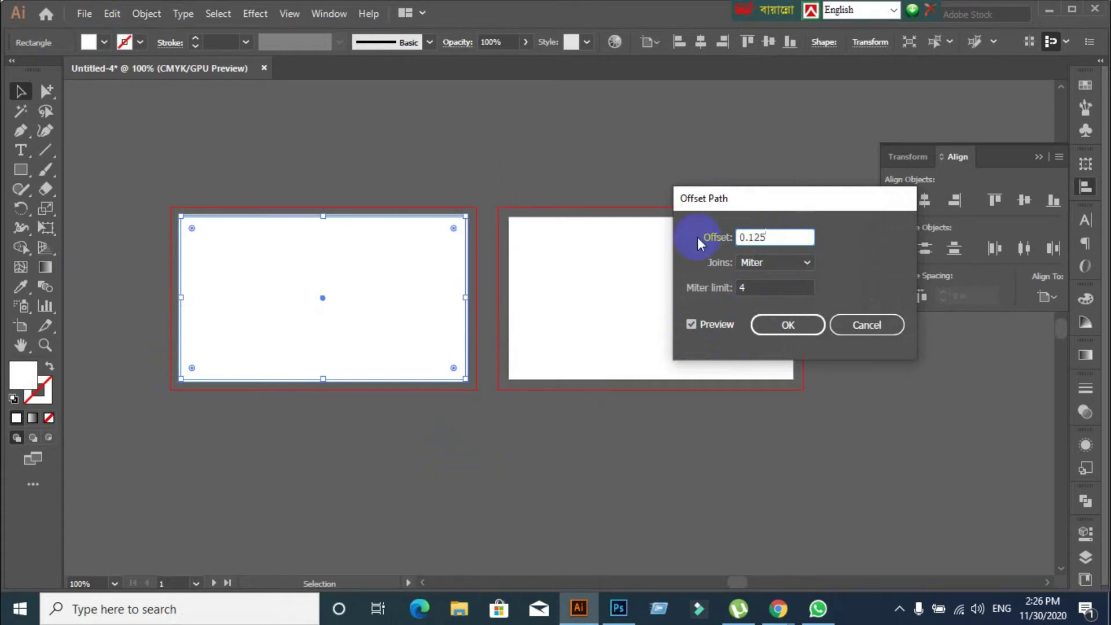
{"action": "left_click", "coordinate": [790, 329]}
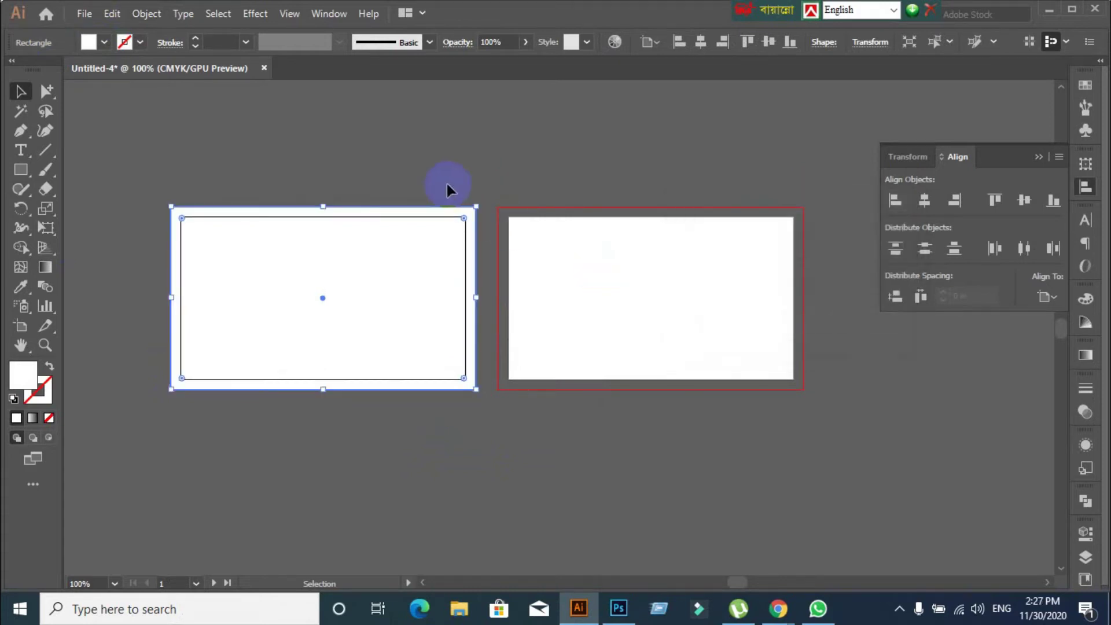
{"action": "key", "text": "ctrl+shift+a"}
{"action": "left_click", "coordinate": [342, 213], "text": "ctrl"}
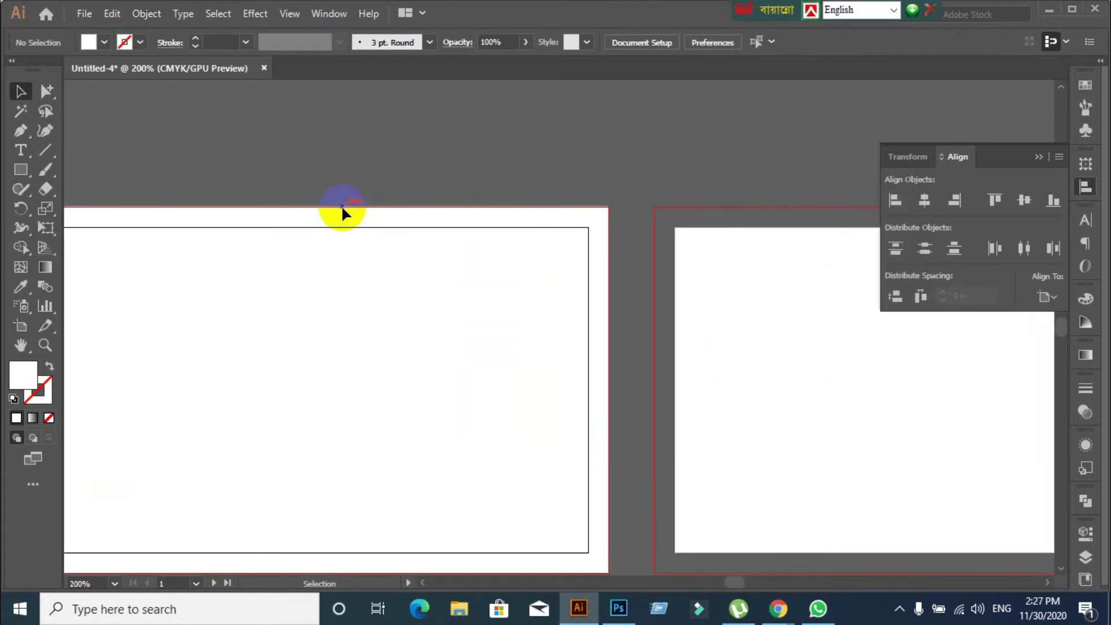
{"action": "left_click", "coordinate": [484, 147], "text": "ctrl+alt"}
From the original card rectangle, create a -0.125 in inward offset as the safe-area outline
{"action": "left_click", "coordinate": [416, 255]}
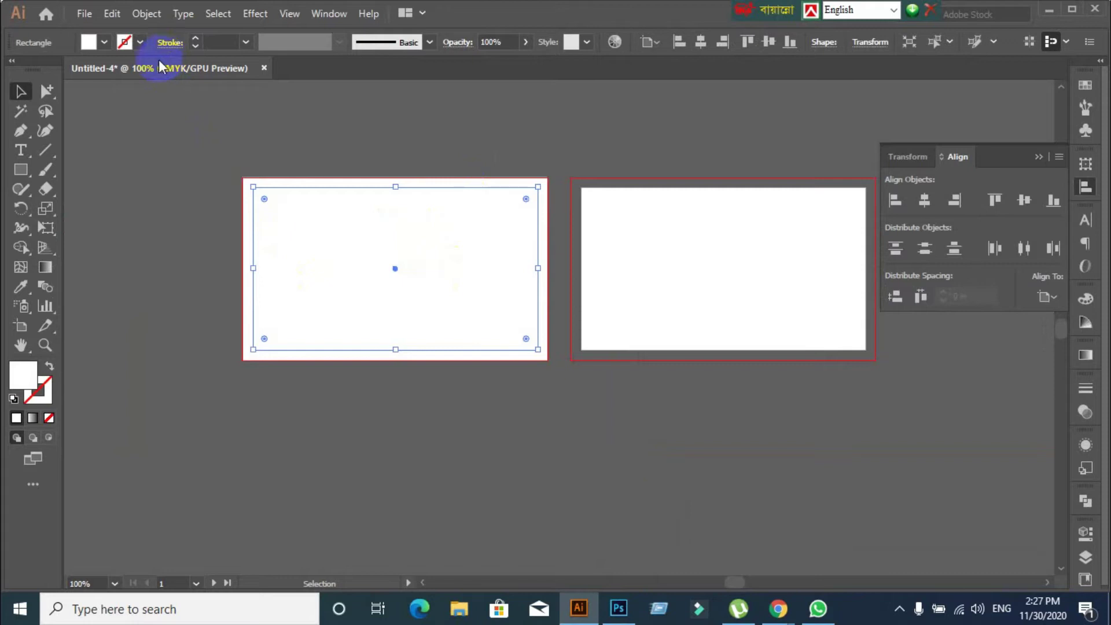
{"action": "left_click", "coordinate": [151, 15]}
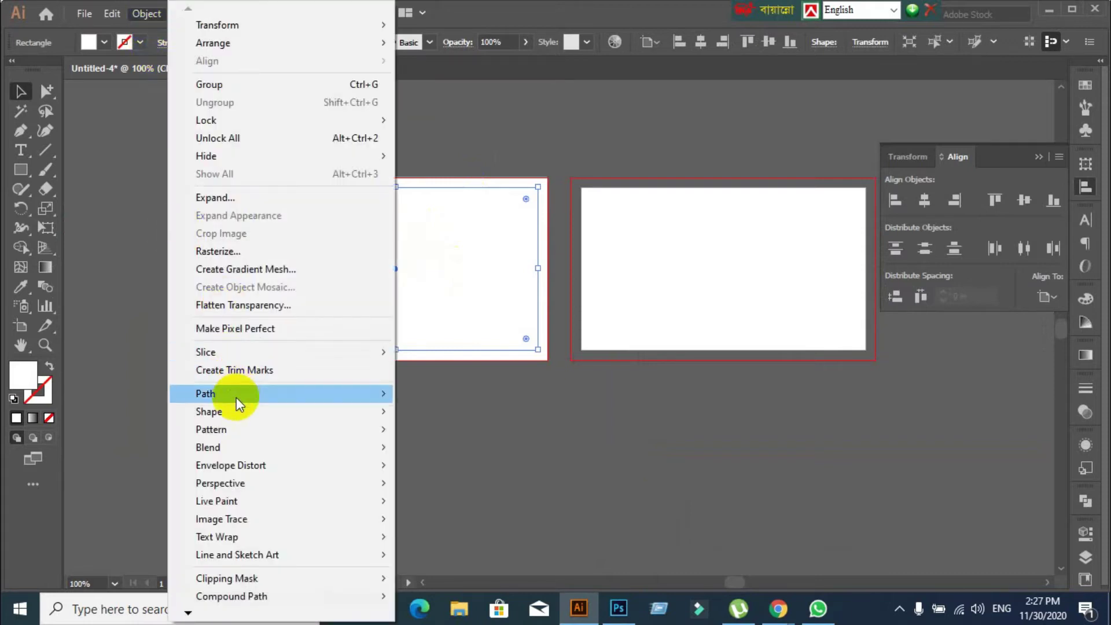
{"action": "mouse_move", "coordinate": [236, 397]}
{"action": "left_click", "coordinate": [488, 453]}
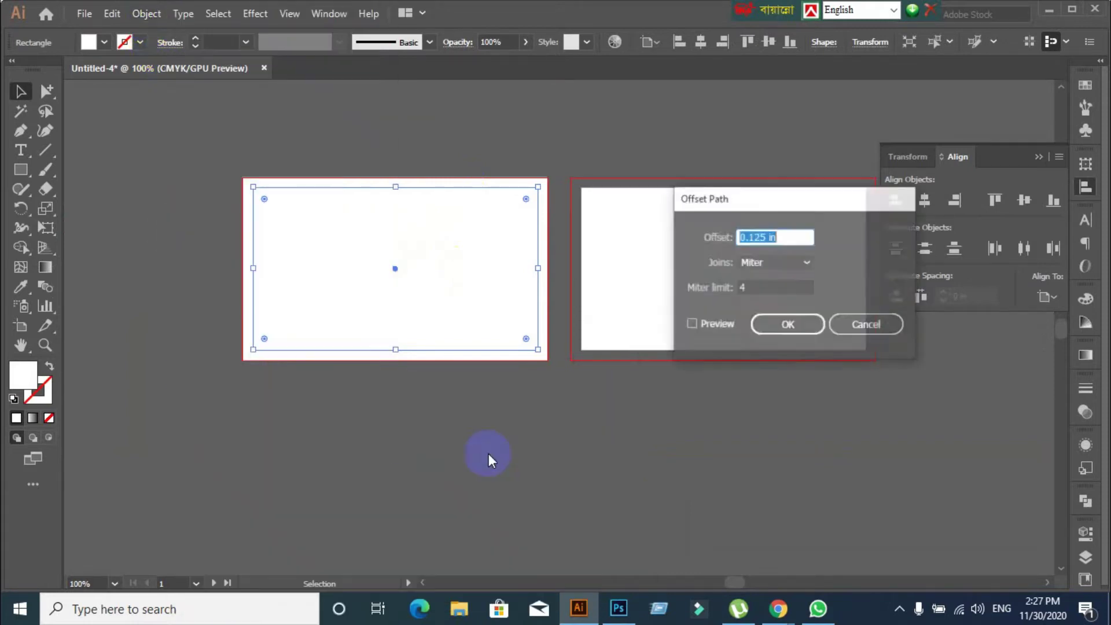
{"action": "left_click", "coordinate": [691, 324]}
{"action": "left_click", "coordinate": [752, 239]}
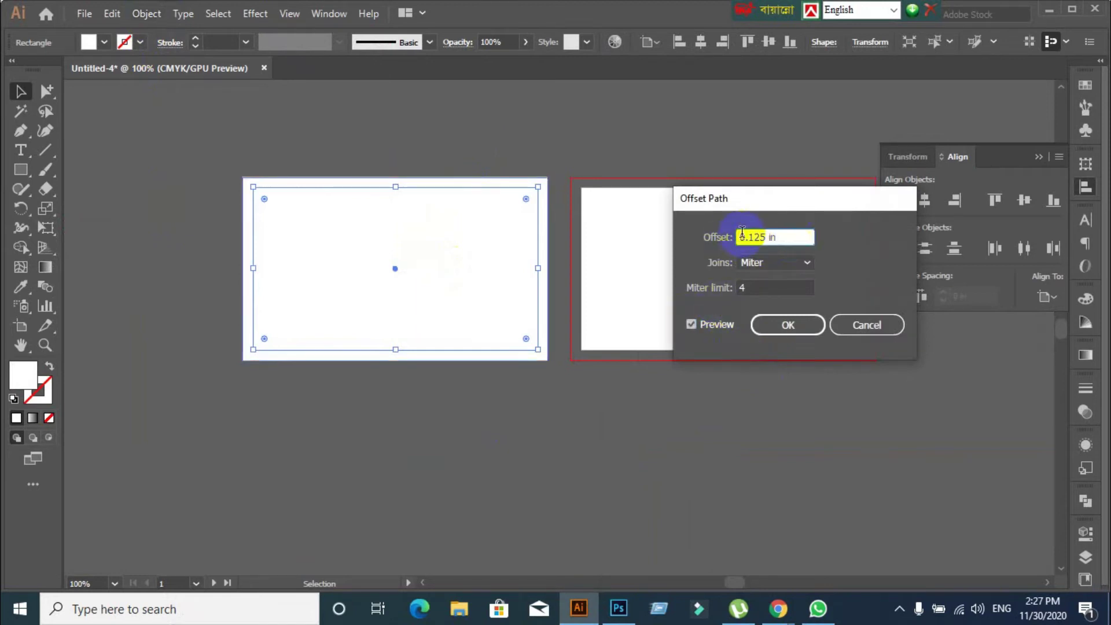
{"action": "left_click", "coordinate": [751, 288]}
{"action": "type", "text": "-"}
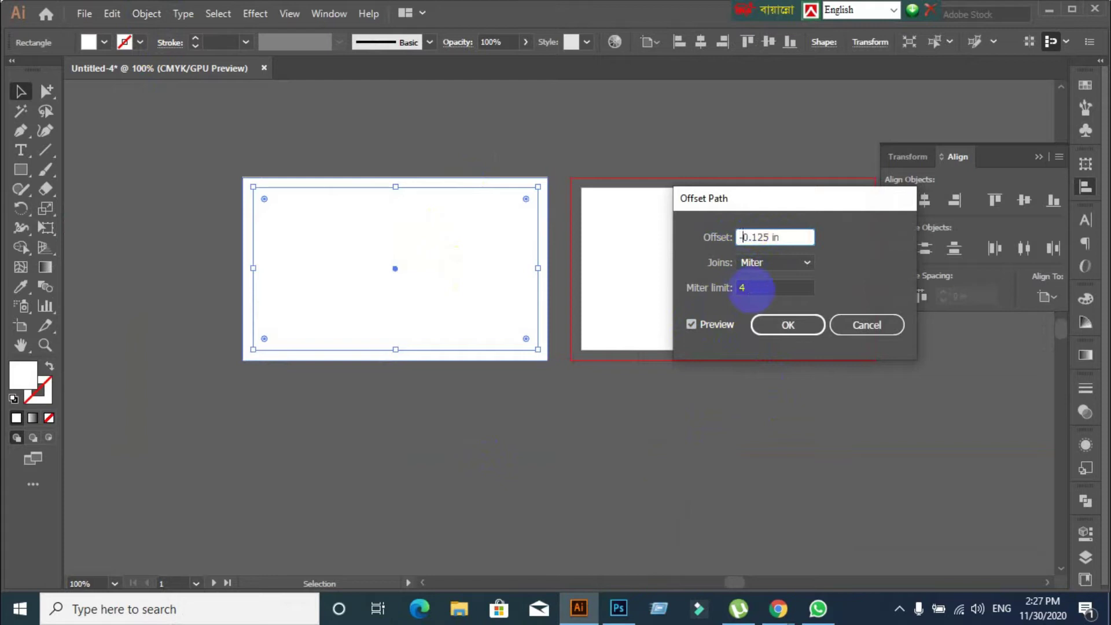
{"action": "left_click", "coordinate": [692, 323]}
{"action": "left_click", "coordinate": [787, 325]}
Select both the bleed and safe-area rectangles together
{"action": "left_click", "coordinate": [289, 141]}
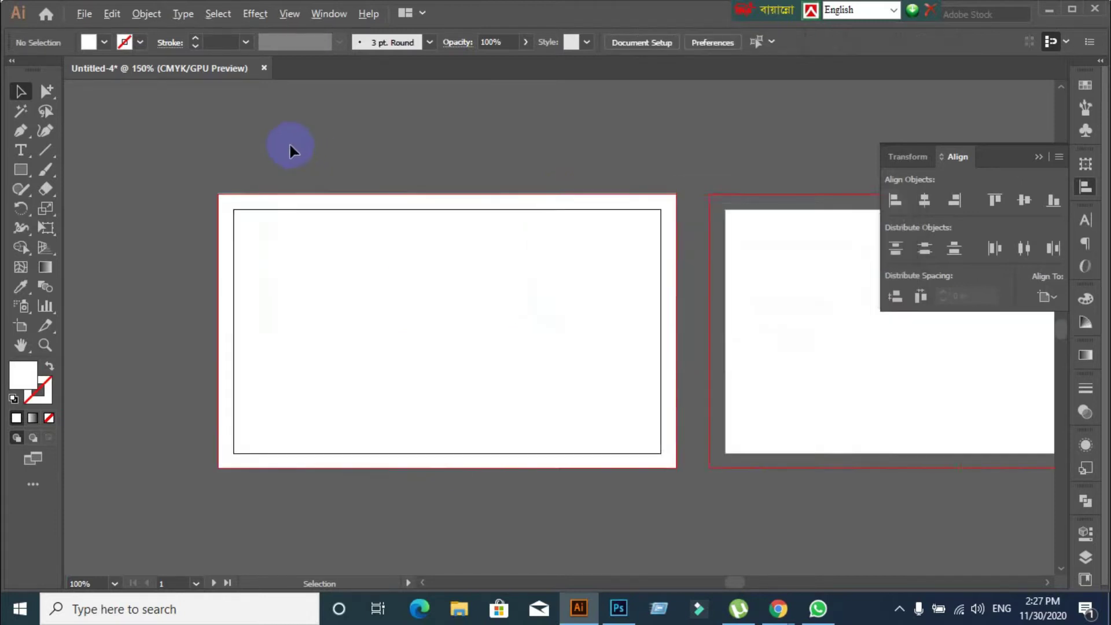
{"action": "scroll", "coordinate": [291, 142], "scroll_direction": "up", "scroll_amount": 2}
{"action": "left_click", "coordinate": [216, 246]}
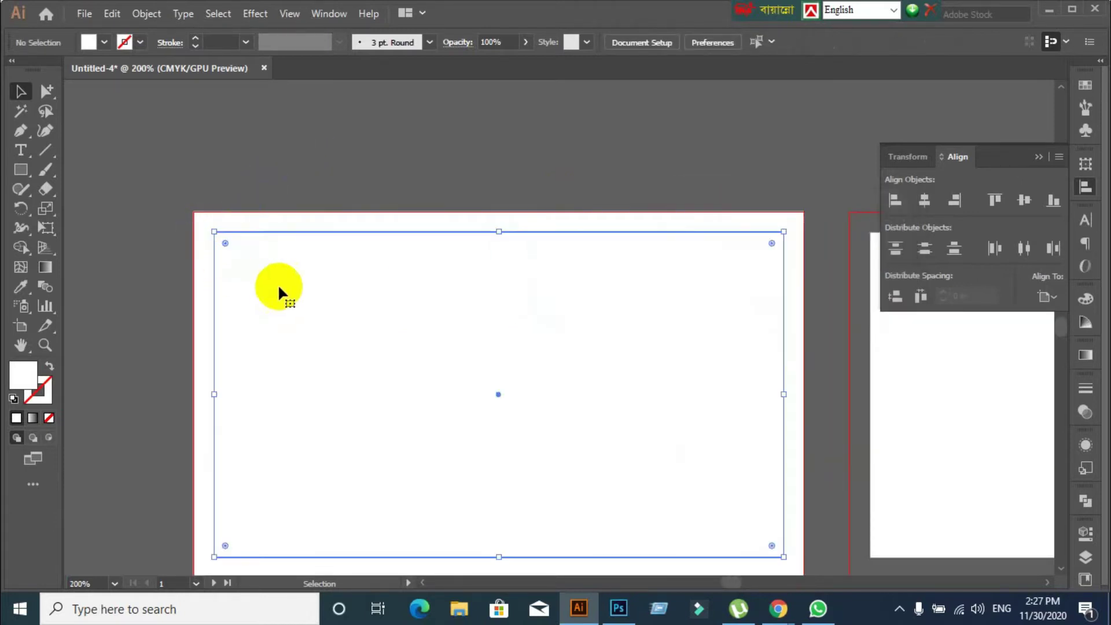
{"action": "left_click", "coordinate": [310, 320]}
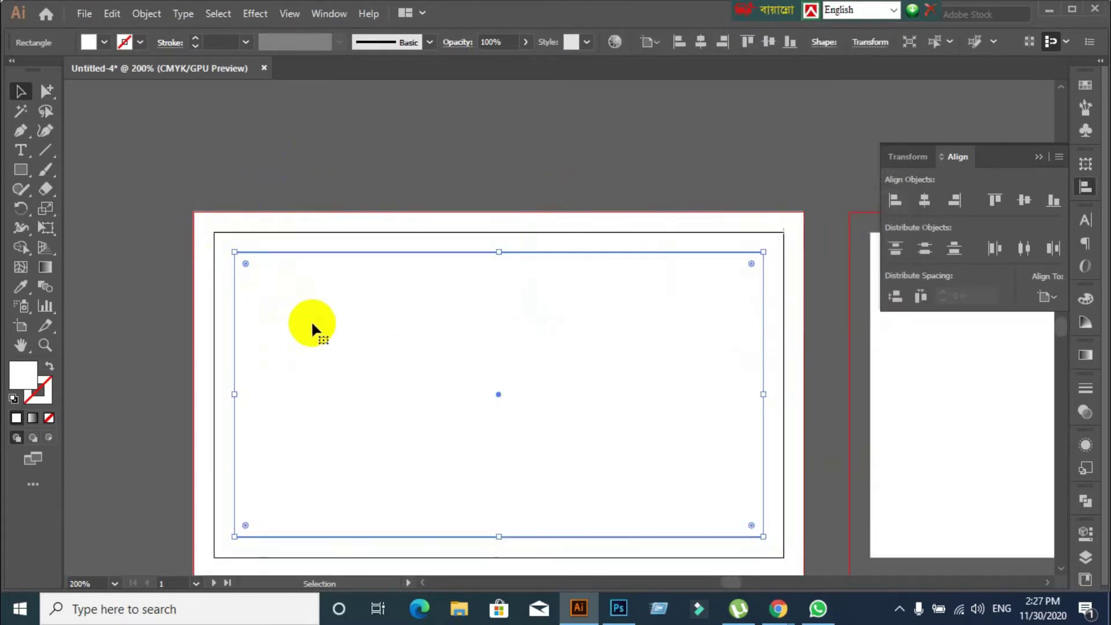
{"action": "left_click", "coordinate": [165, 313]}
{"action": "left_click_drag", "start_coordinate": [256, 185], "coordinate": [341, 358]}
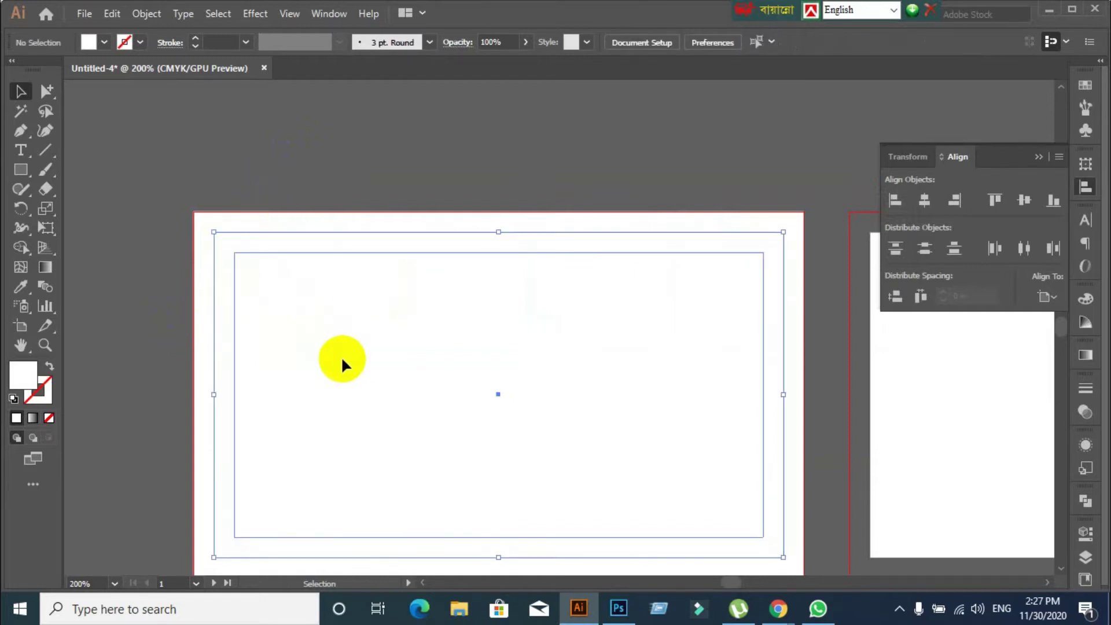
{"action": "scroll", "coordinate": [359, 299], "scroll_direction": "down", "scroll_amount": 2}
Convert the bleed and safe-area rectangles into guides
{"action": "right_click", "coordinate": [373, 320]}
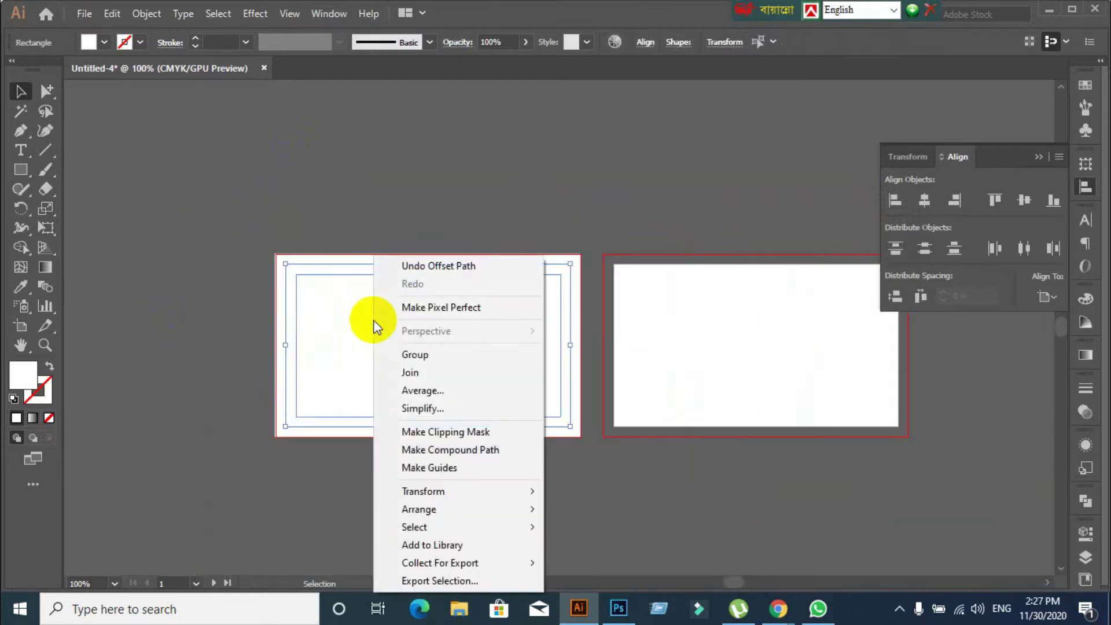
{"action": "left_click", "coordinate": [428, 468]}
{"action": "left_click", "coordinate": [490, 479]}
{"action": "scroll", "coordinate": [642, 474], "scroll_direction": "up", "scroll_amount": 1}
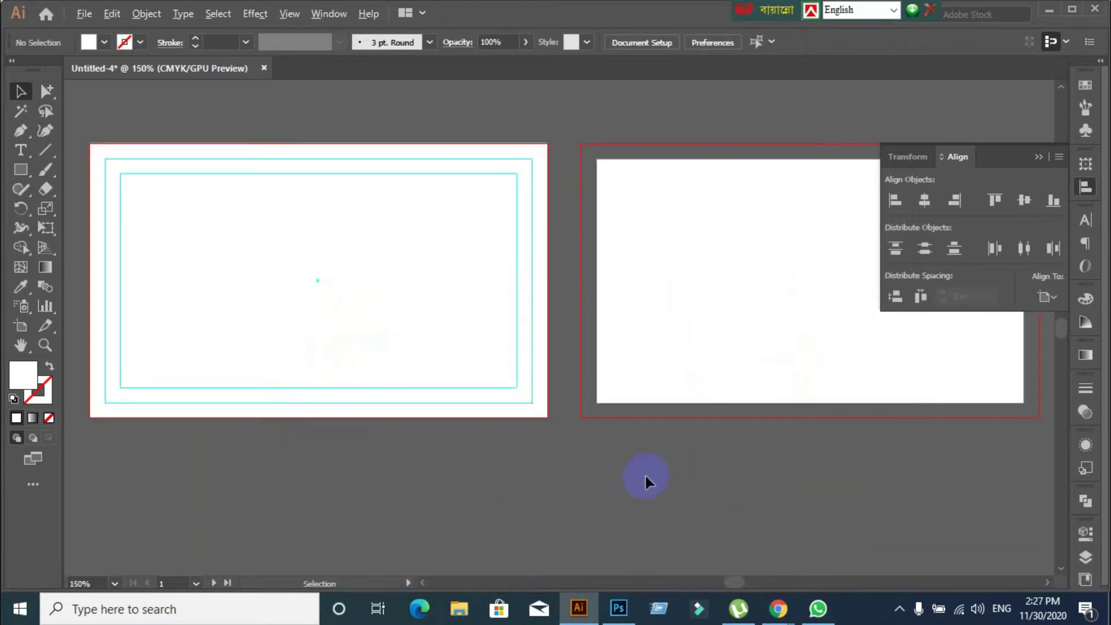
{"action": "key", "text": "ctrl+a"}
{"action": "key", "text": "ctrl+shift+a"}
Copy the left artboard's objects across onto the right artboard
{"action": "left_click_drag", "start_coordinate": [218, 225], "coordinate": [437, 464]}
{"action": "scroll", "coordinate": [549, 474], "scroll_direction": "down", "scroll_amount": 2}
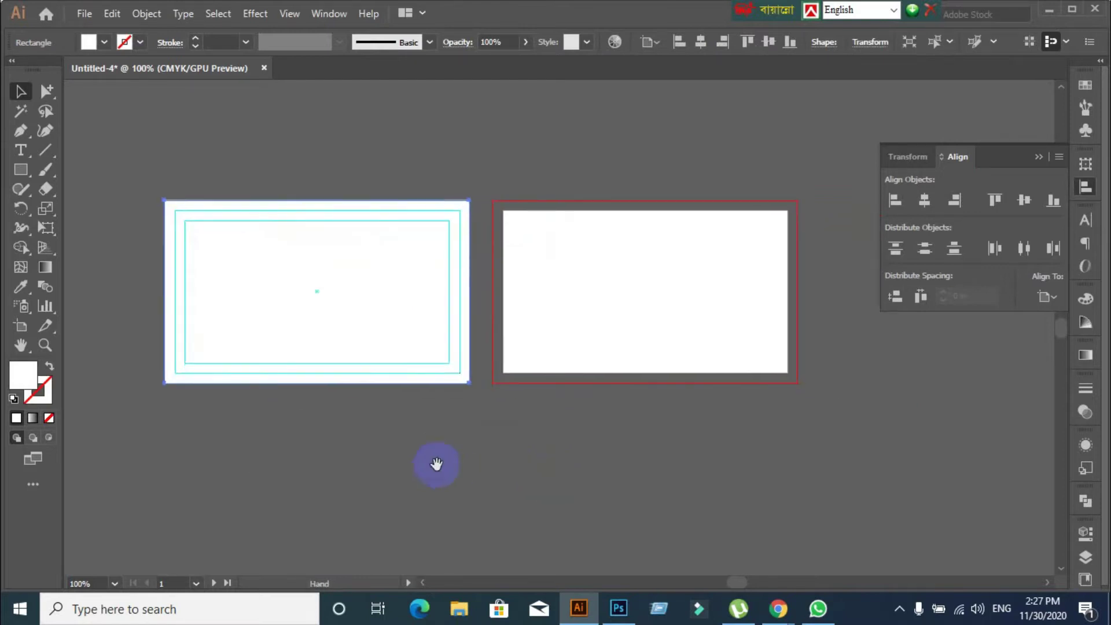
{"action": "left_click_drag", "start_coordinate": [348, 318], "coordinate": [679, 345]}
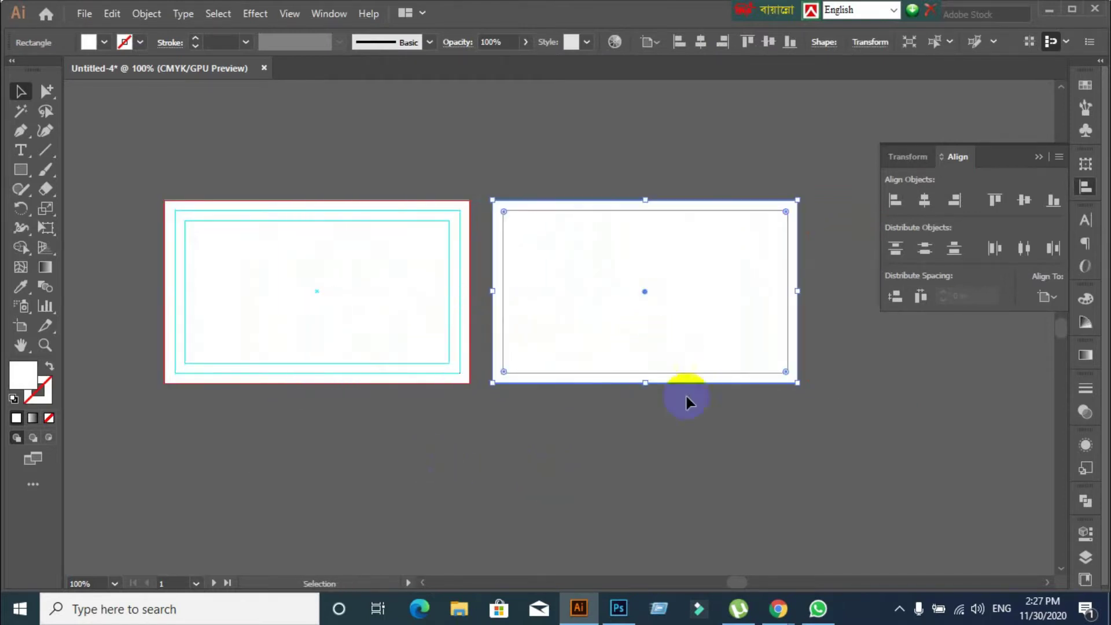
{"action": "left_click", "coordinate": [518, 491]}
Unlock Guides, undo a stray guide copy, and select the first card's guide rectangles
{"action": "right_click", "coordinate": [203, 258]}
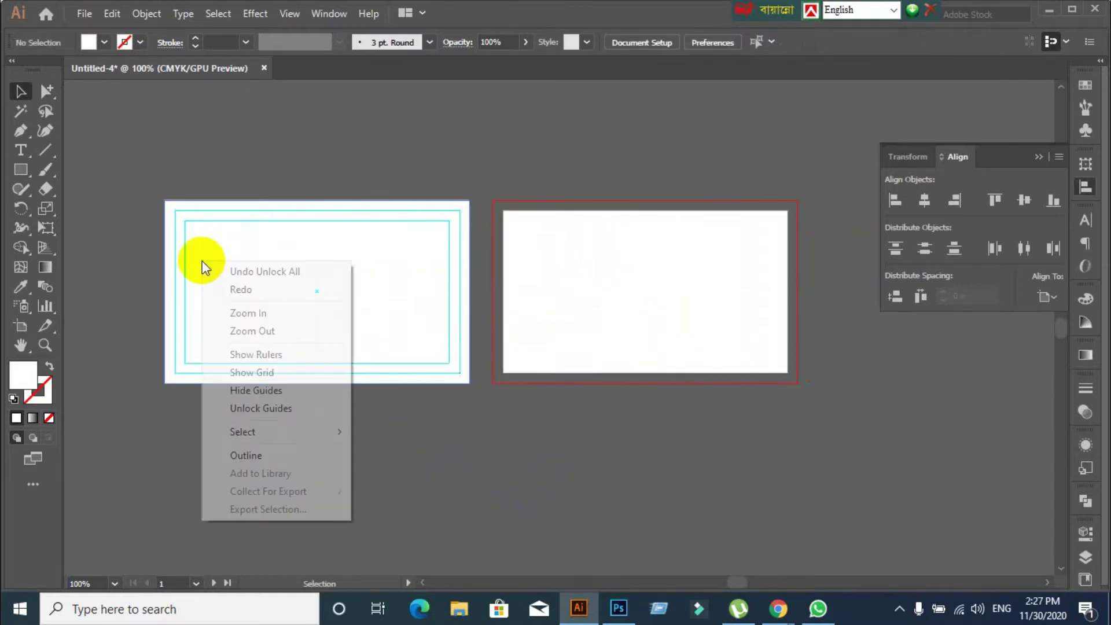
{"action": "left_click", "coordinate": [257, 408]}
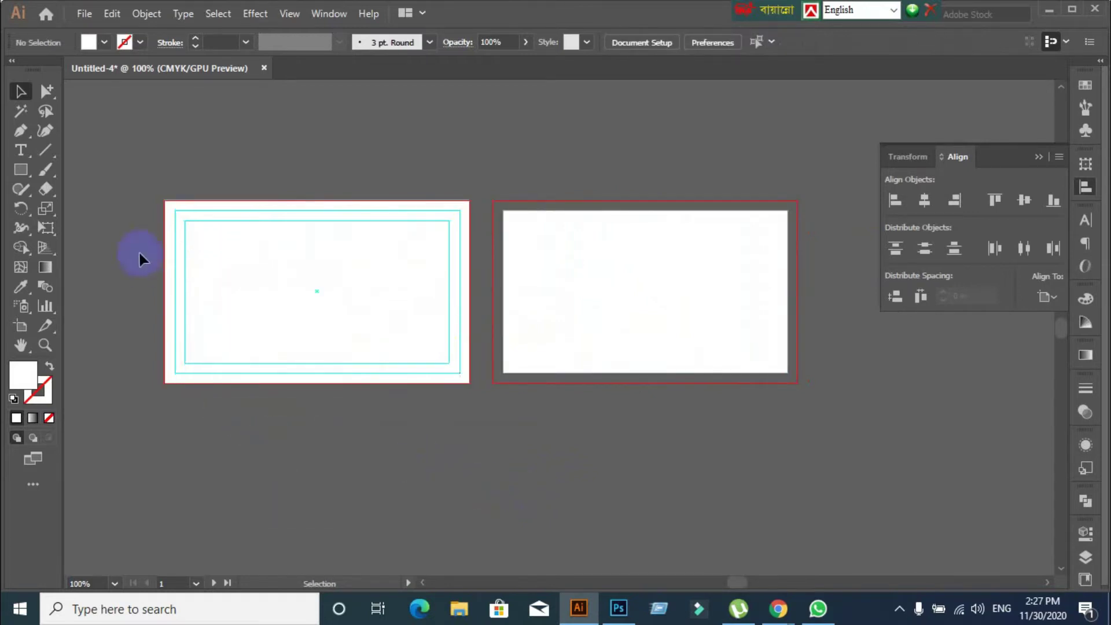
{"action": "left_click", "coordinate": [288, 330]}
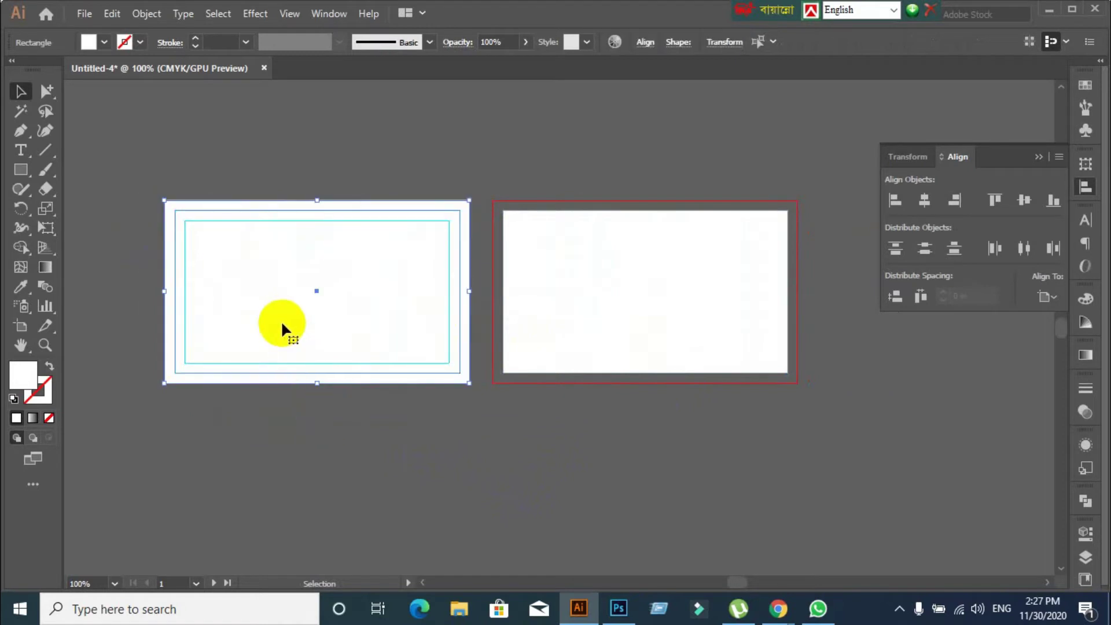
{"action": "left_click_drag", "start_coordinate": [283, 321], "coordinate": [608, 330]}
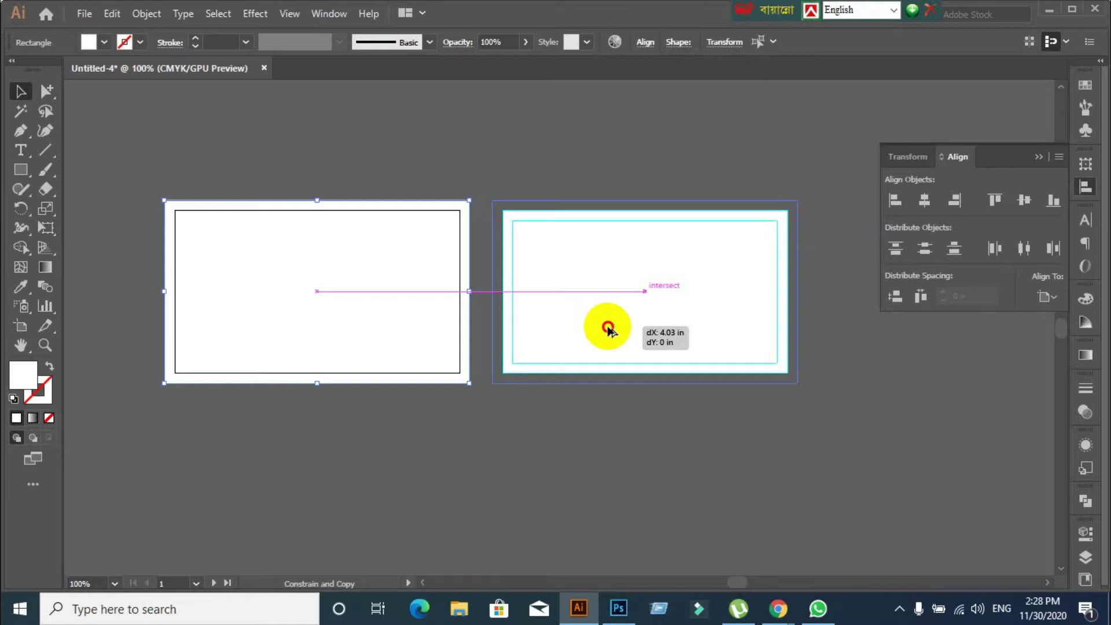
{"action": "left_click_drag", "start_coordinate": [609, 329], "coordinate": [608, 329]}
{"action": "left_click", "coordinate": [356, 440]}
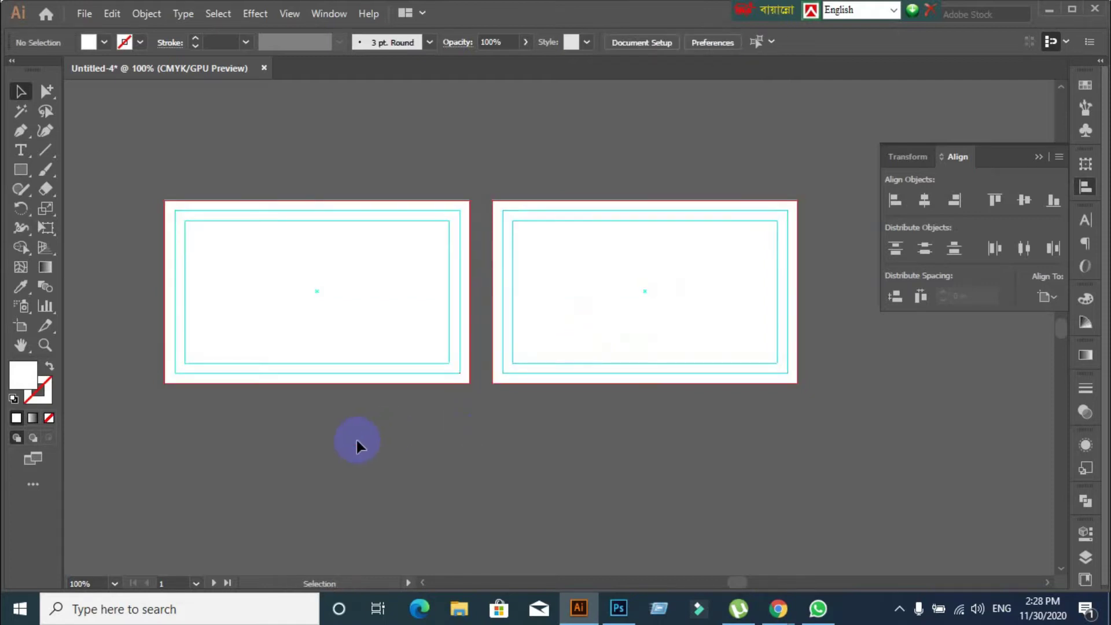
{"action": "key", "text": "ctrl+z"}
{"action": "left_click_drag", "start_coordinate": [308, 213], "coordinate": [343, 328]}
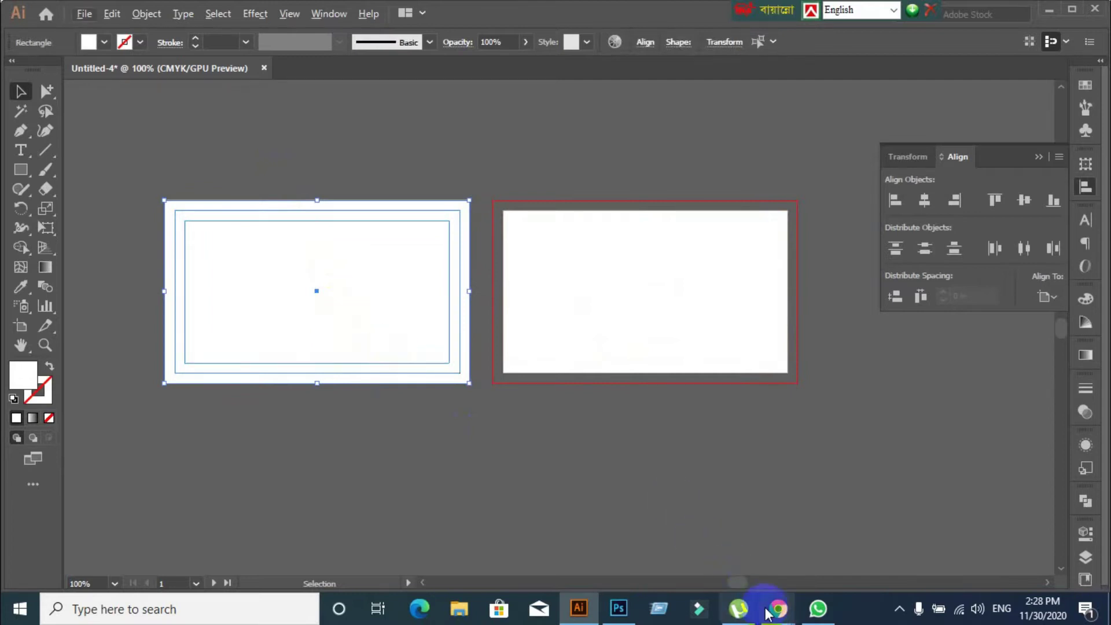
Admit the waiting participant into the Google Meet call
{"action": "mouse_move", "coordinate": [767, 613]}
{"action": "left_click", "coordinate": [702, 552]}
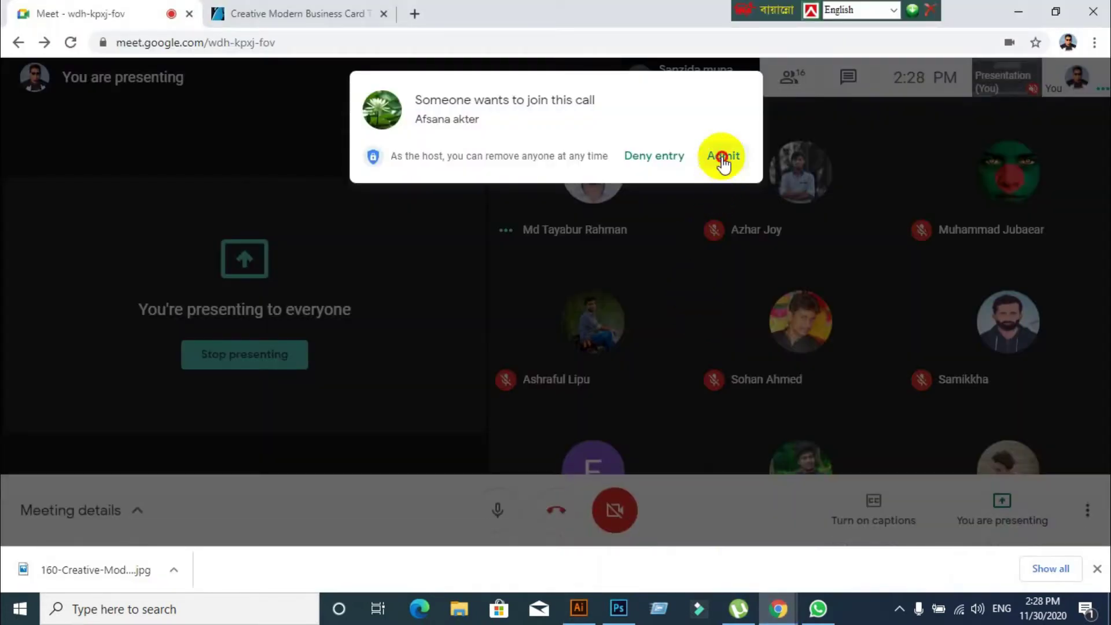
{"action": "left_click", "coordinate": [723, 157]}
Back in Illustrator, Alt+Shift-drag a level copy of the guides toward the second card
{"action": "left_click", "coordinate": [578, 606]}
{"action": "left_click_drag", "start_coordinate": [364, 301], "coordinate": [687, 309]}
{"action": "key", "text": "alt"}
{"action": "key", "text": "shift"}
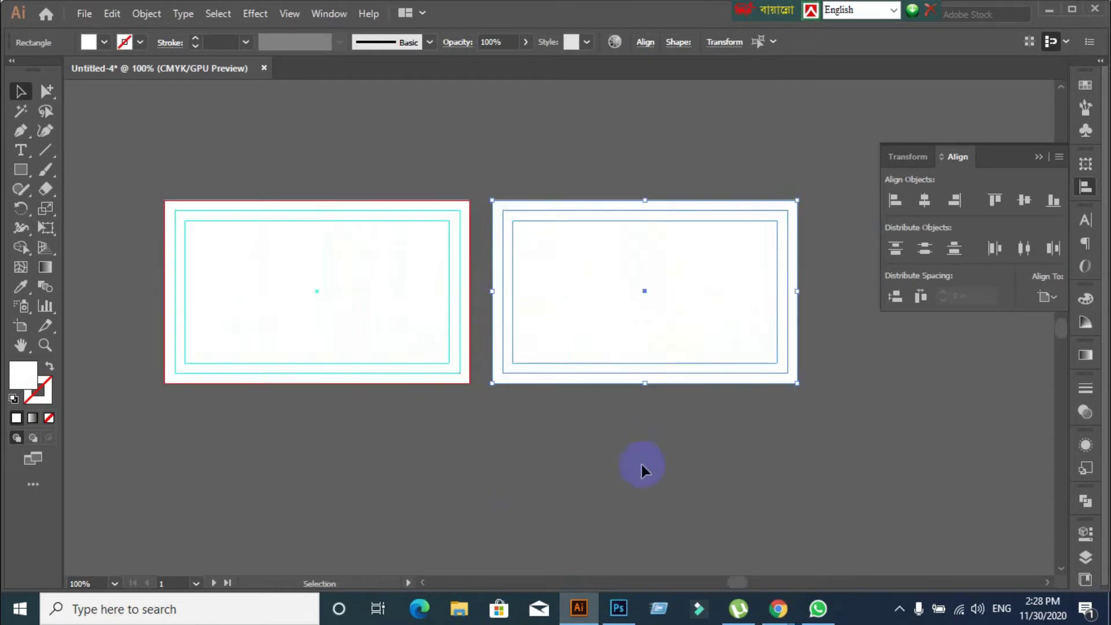
Drop the guide copy on the second card, deselect, and try Edit > Paste on All Artboards
{"action": "left_click", "coordinate": [511, 473]}
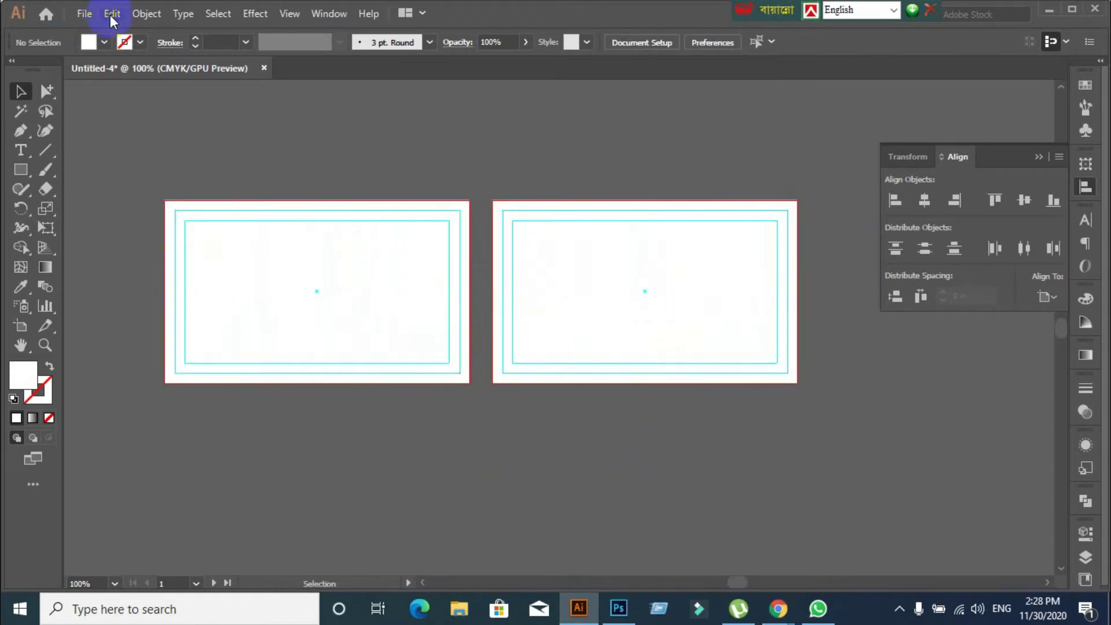
{"action": "left_click", "coordinate": [111, 14]}
{"action": "left_click", "coordinate": [355, 179]}
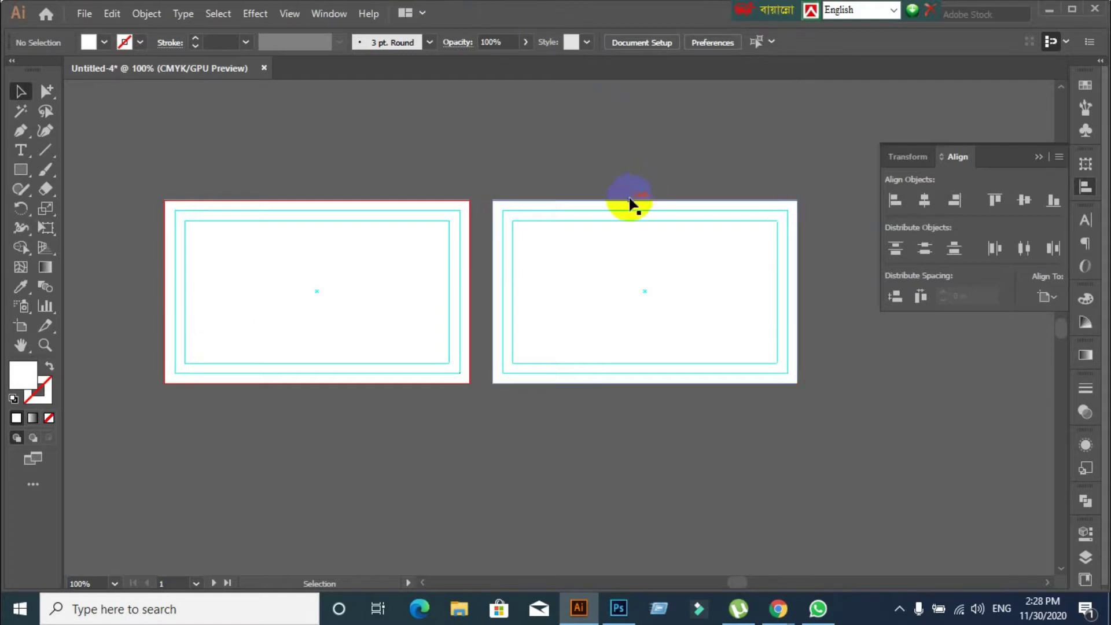
Place the F32 image, embedded rather than linked
{"action": "left_click", "coordinate": [77, 19]}
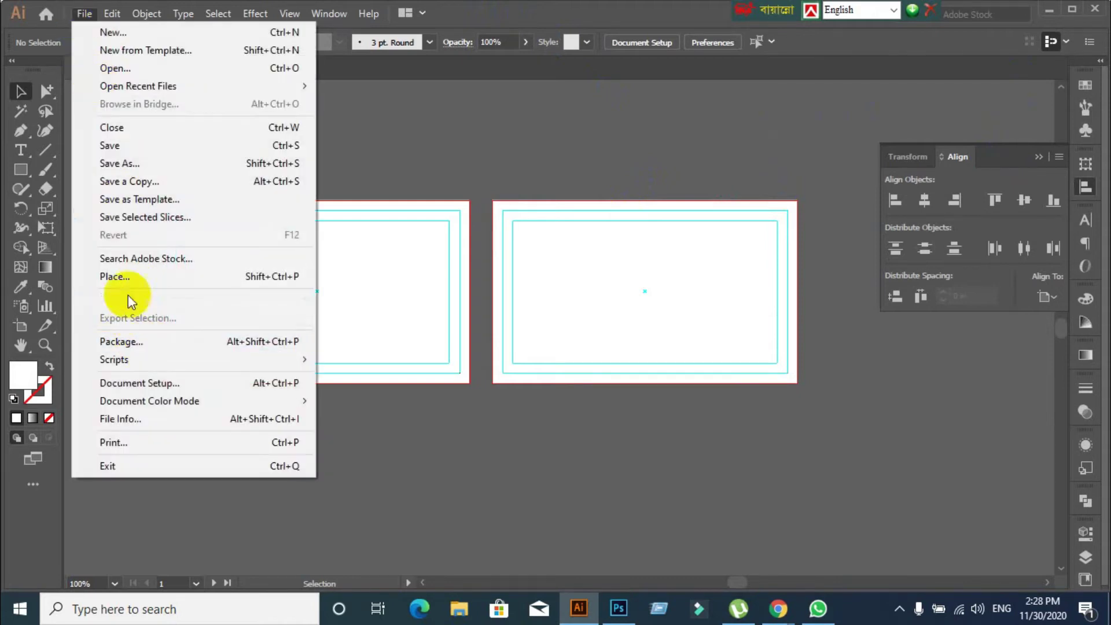
{"action": "left_click", "coordinate": [130, 278]}
{"action": "scroll", "coordinate": [87, 173], "scroll_direction": "up", "scroll_amount": 3}
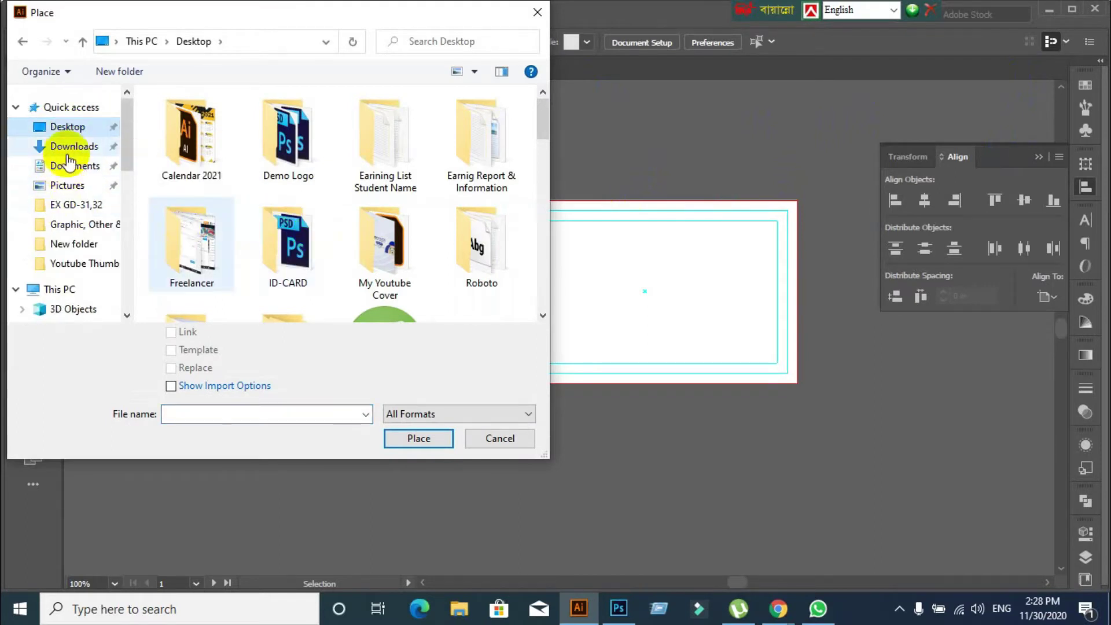
{"action": "scroll", "coordinate": [378, 256], "scroll_direction": "down", "scroll_amount": 6}
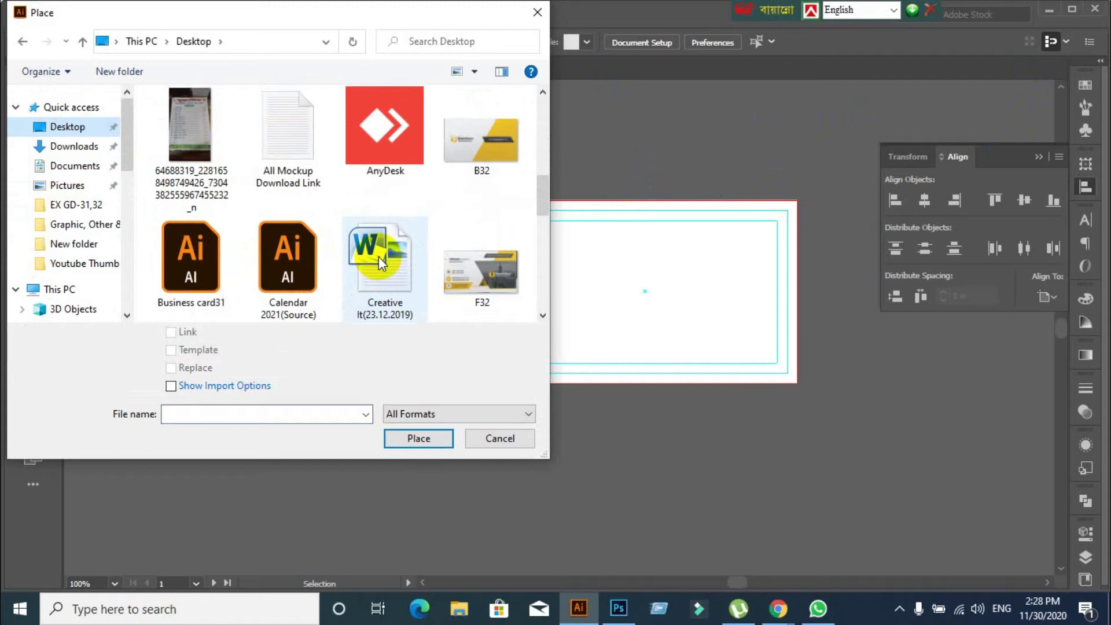
{"action": "left_click", "coordinate": [495, 288]}
{"action": "left_click", "coordinate": [171, 332]}
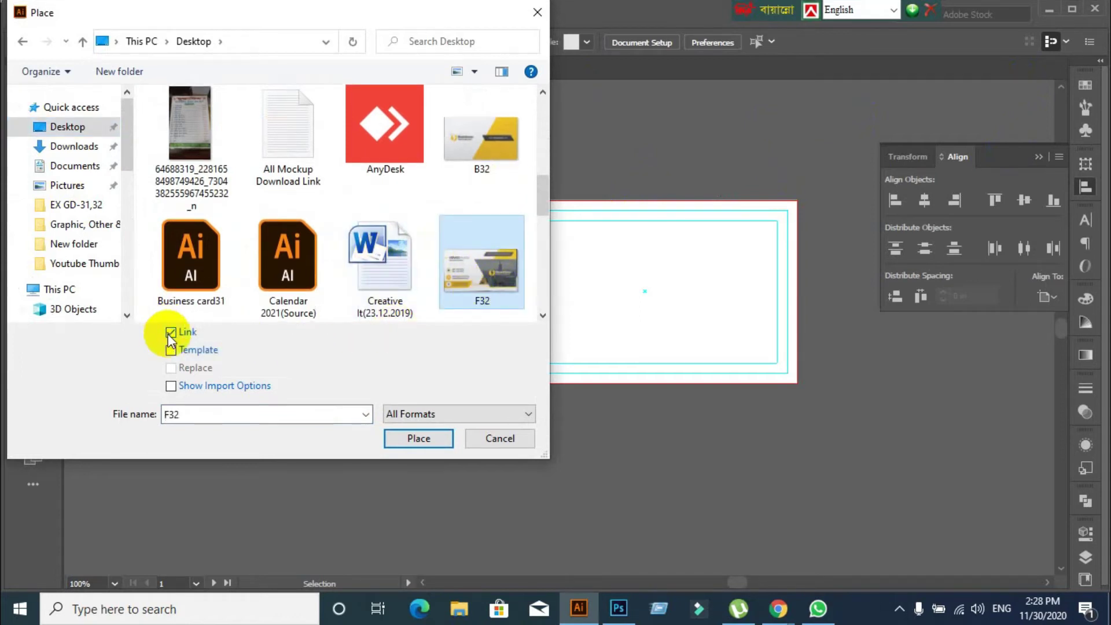
{"action": "left_click", "coordinate": [171, 333]}
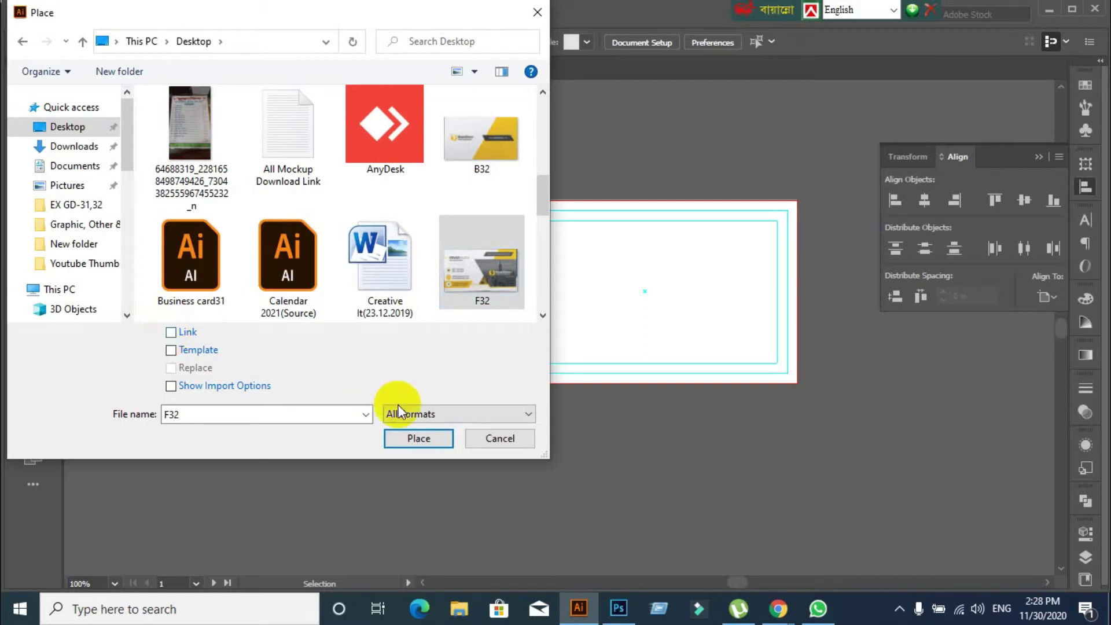
{"action": "left_click", "coordinate": [413, 437]}
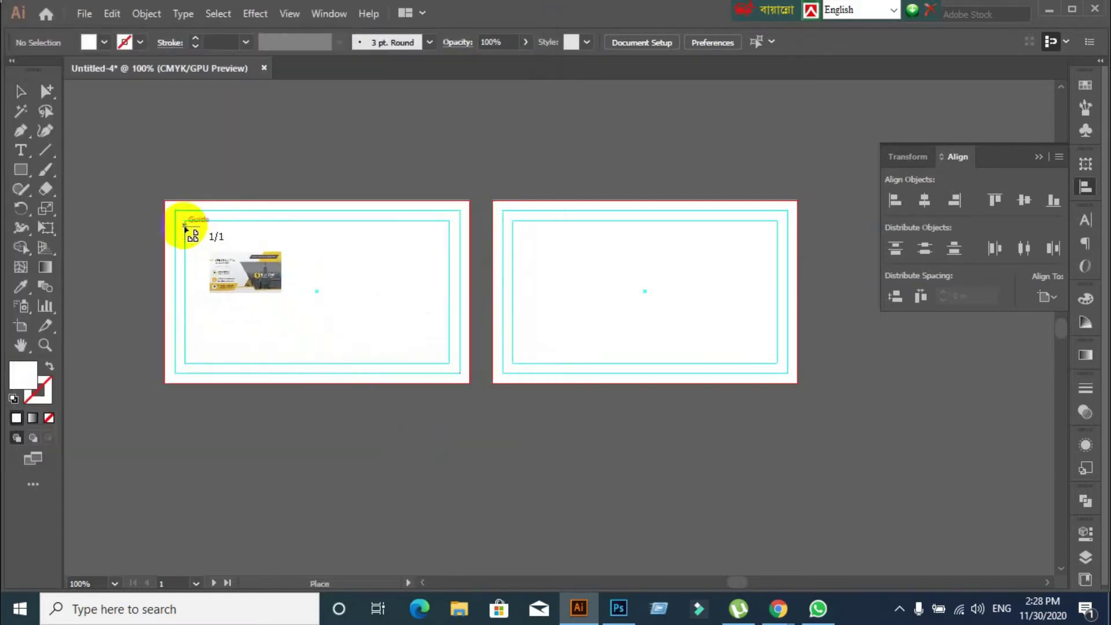
Size the F32 image over the first card and stretch it to the right bleed edge
{"action": "left_click_drag", "start_coordinate": [176, 212], "coordinate": [453, 372]}
{"action": "left_click", "coordinate": [20, 92]}
{"action": "scroll", "coordinate": [439, 456], "scroll_direction": "up", "scroll_amount": 1}
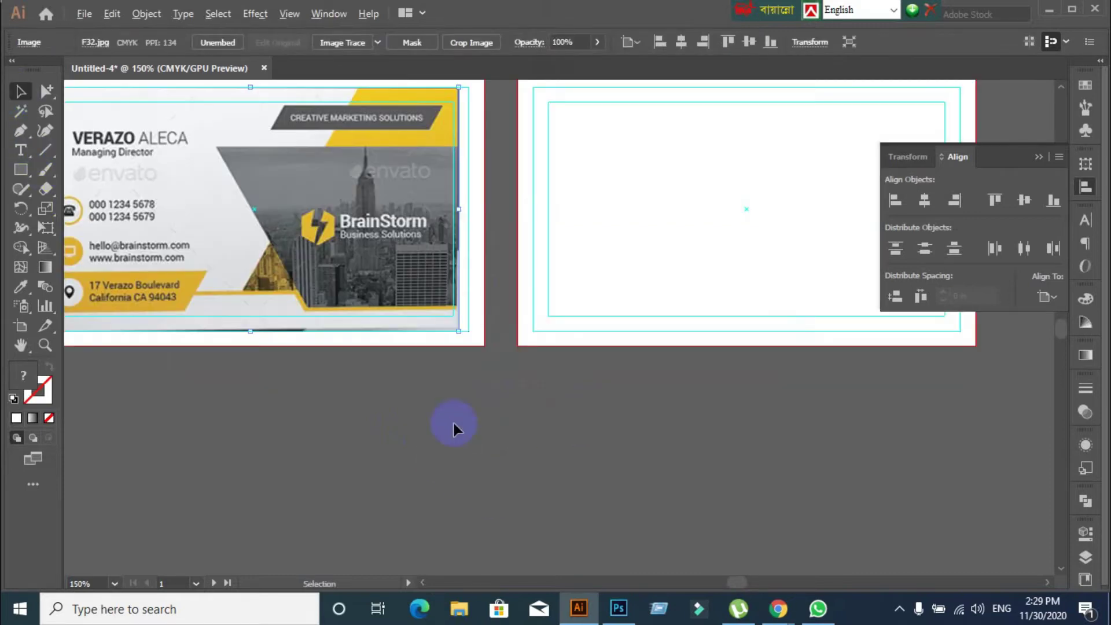
{"action": "left_click_drag", "start_coordinate": [464, 213], "coordinate": [468, 211]}
{"action": "scroll", "coordinate": [493, 453], "scroll_direction": "down", "scroll_amount": 1}
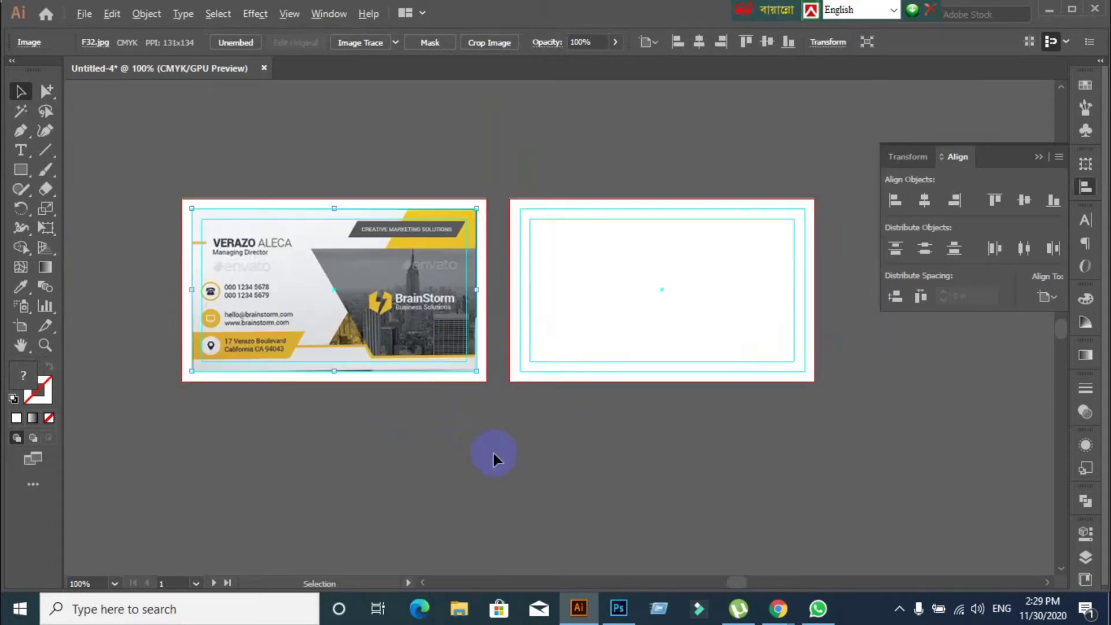
{"action": "left_click", "coordinate": [403, 458]}
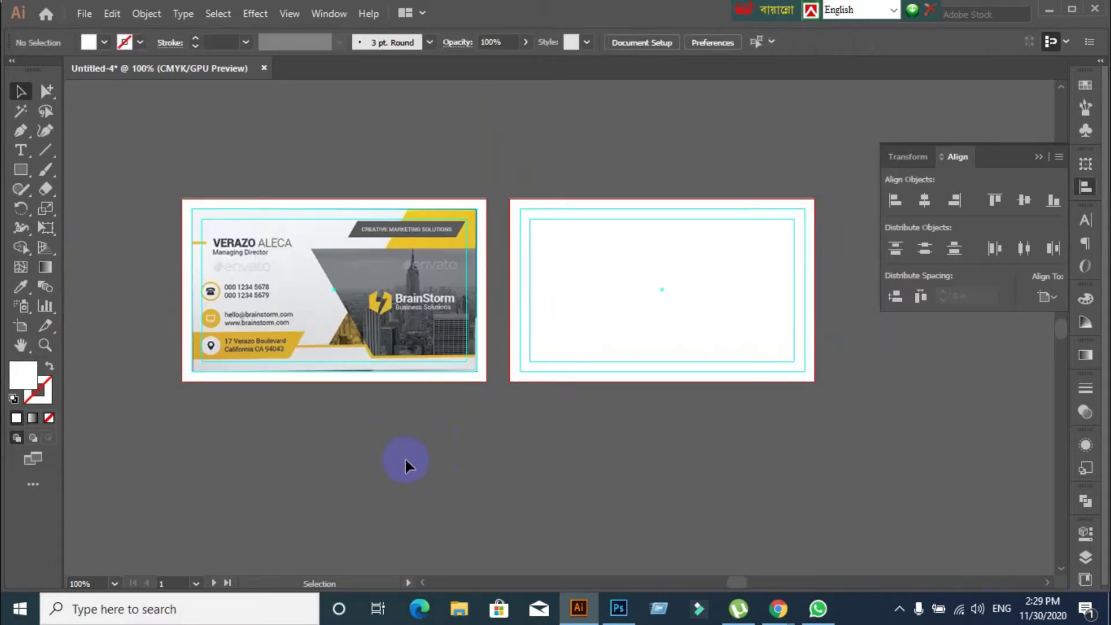
Place the B32 back card image via File > Place
{"action": "left_click", "coordinate": [85, 13]}
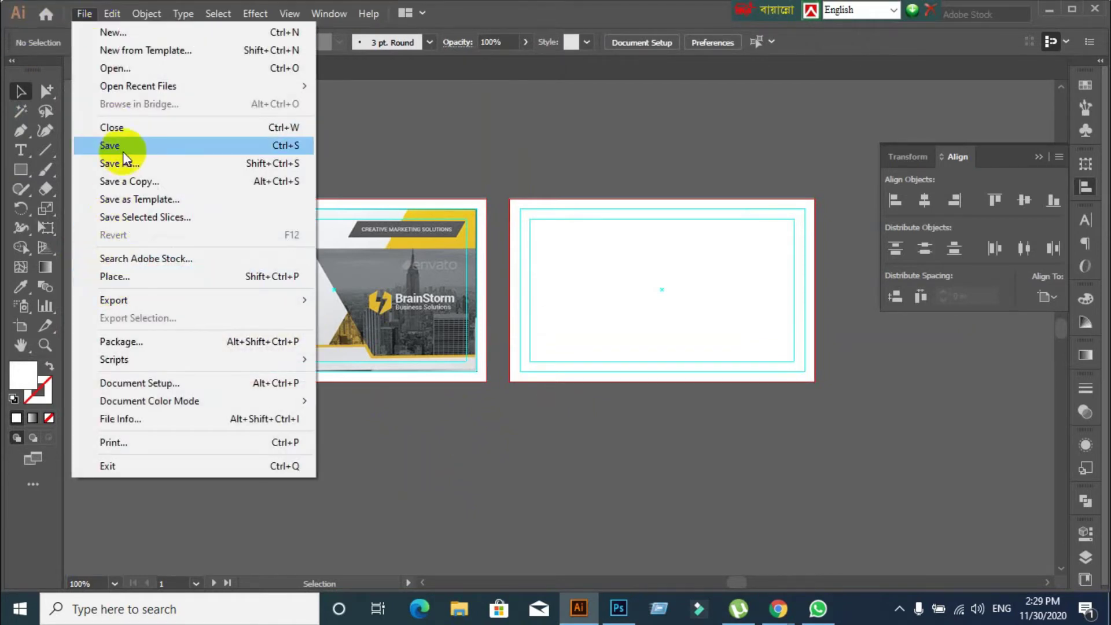
{"action": "left_click", "coordinate": [127, 278]}
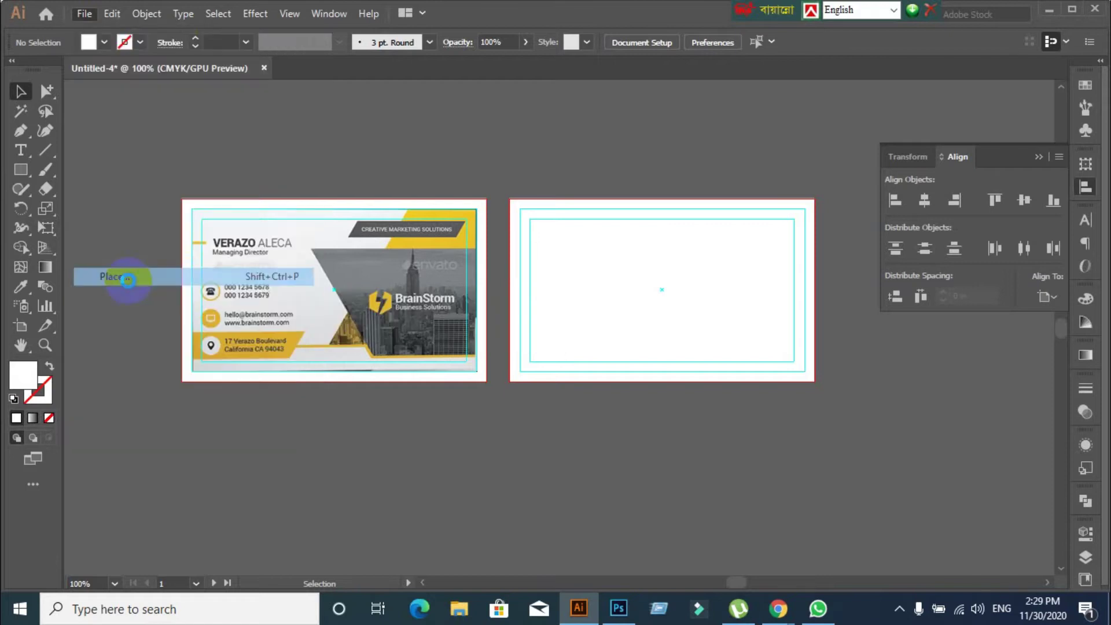
{"action": "scroll", "coordinate": [426, 241], "scroll_direction": "down", "scroll_amount": 3}
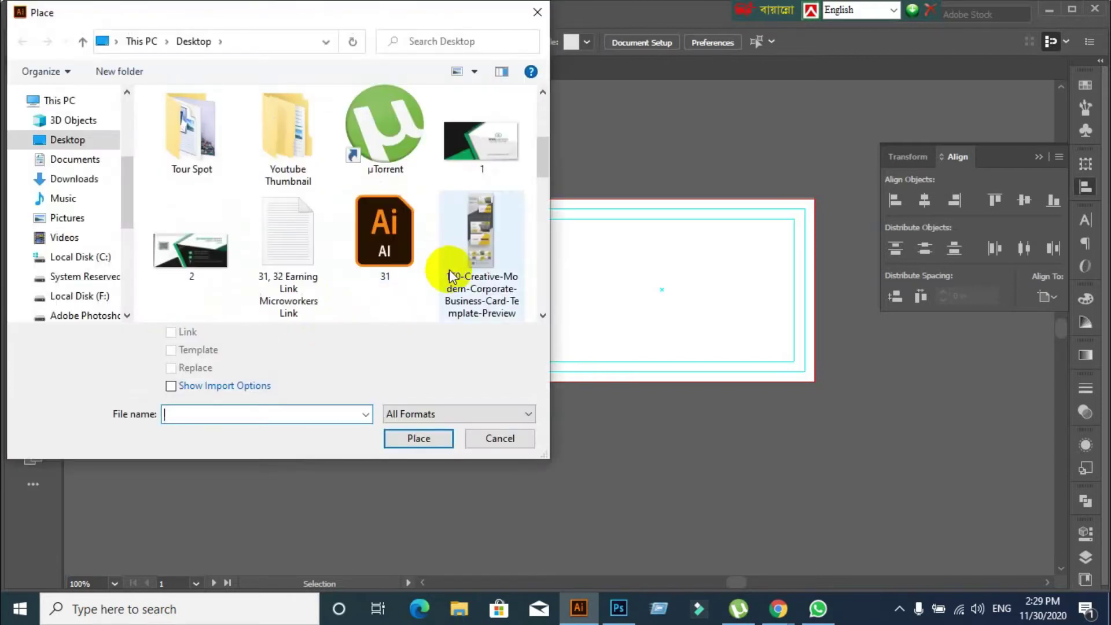
{"action": "scroll", "coordinate": [437, 278], "scroll_direction": "down", "scroll_amount": 2}
{"action": "scroll", "coordinate": [436, 280], "scroll_direction": "down", "scroll_amount": 2}
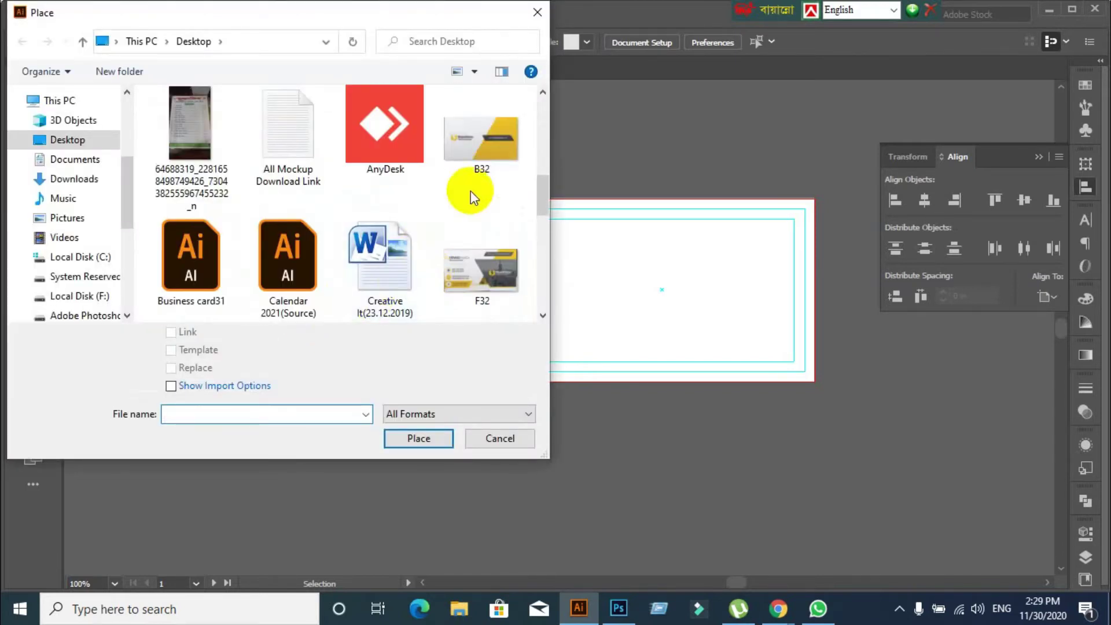
{"action": "left_click", "coordinate": [482, 150]}
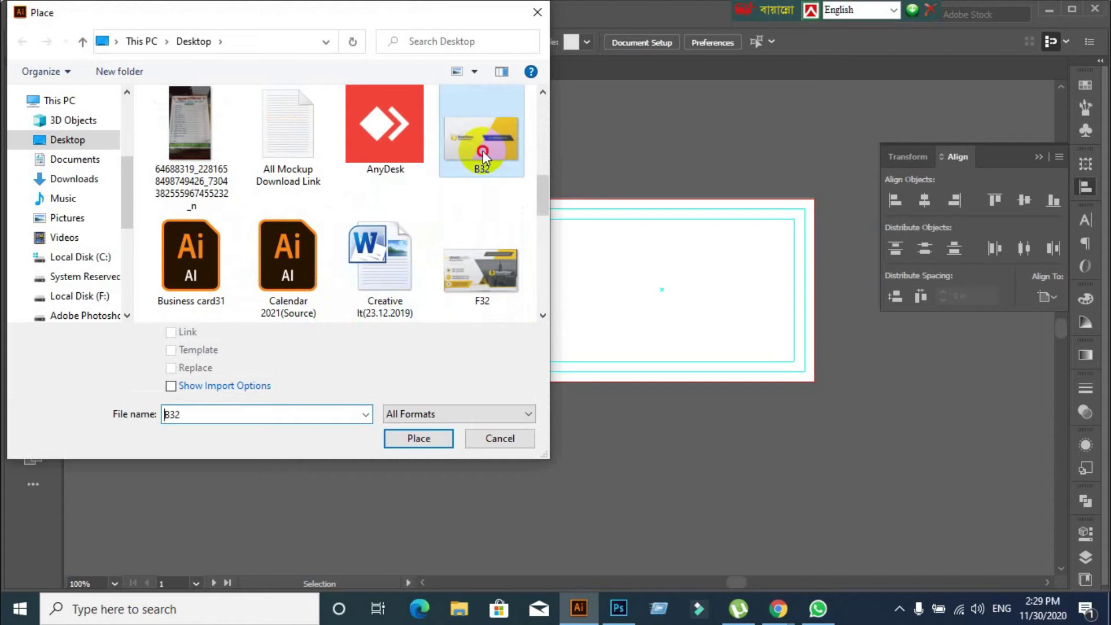
{"action": "left_click", "coordinate": [405, 442]}
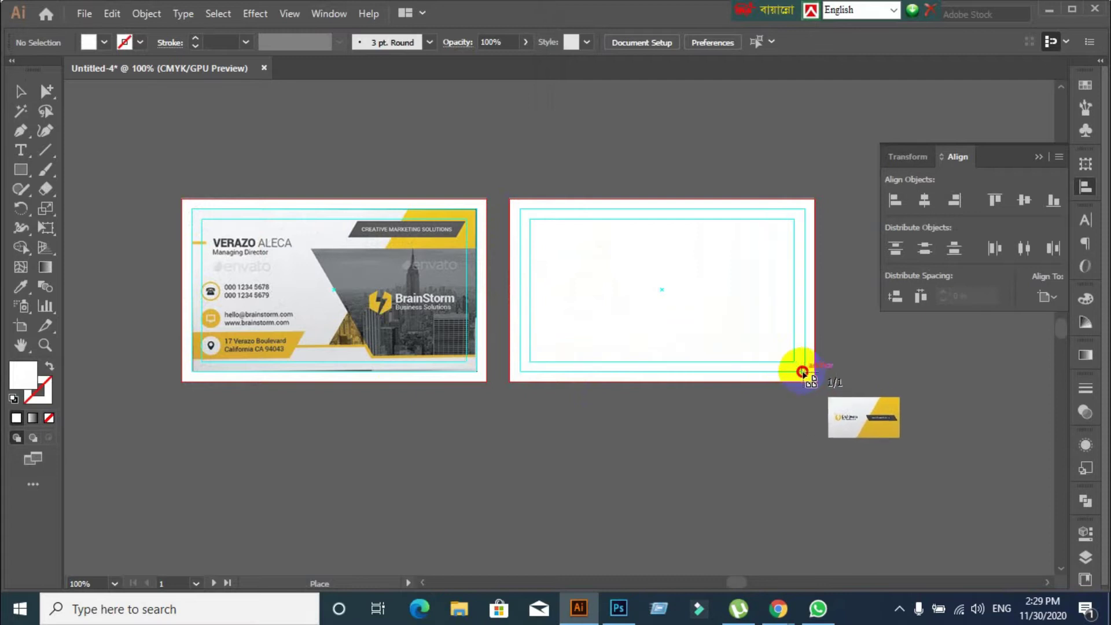
Fit the B32 image over the second card's bleed and recentre the view on both cards
{"action": "left_click_drag", "start_coordinate": [801, 372], "coordinate": [804, 371]}
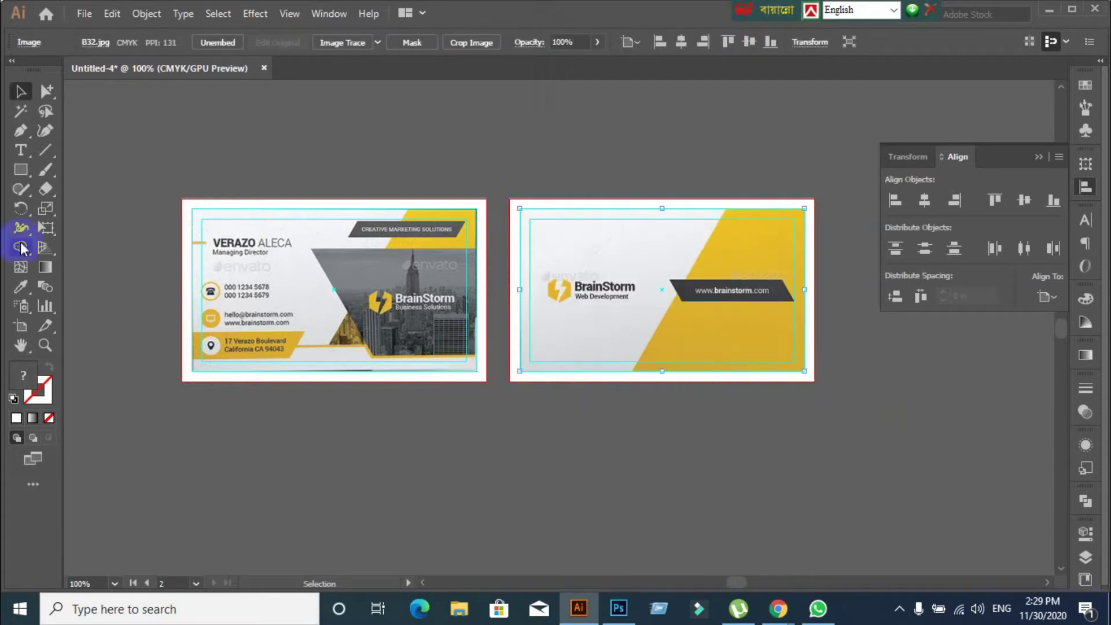
{"action": "left_click", "coordinate": [17, 91]}
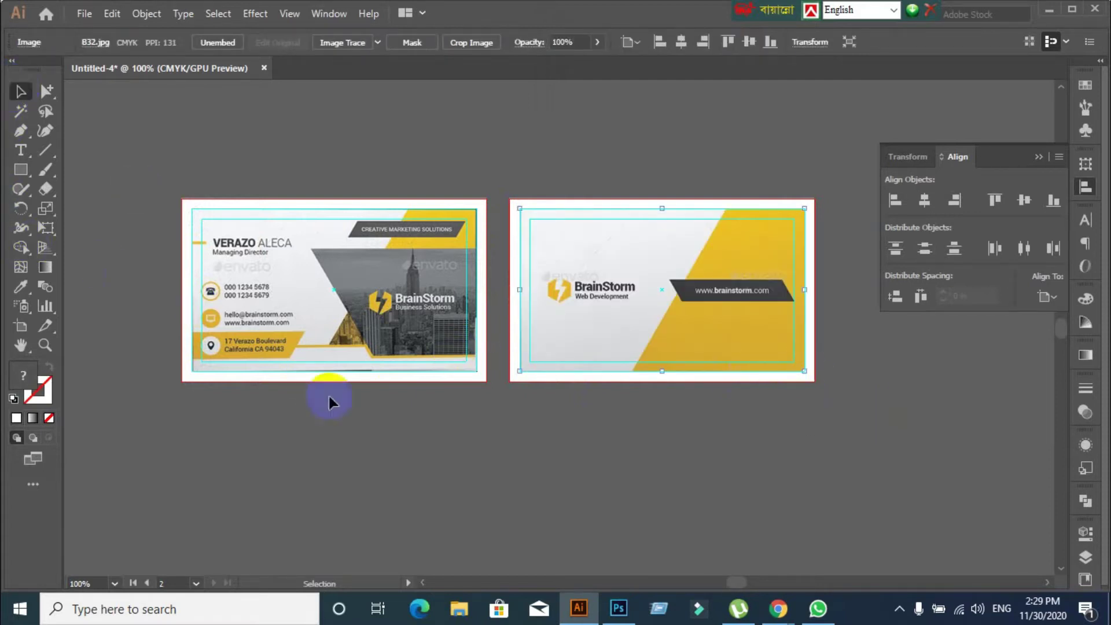
{"action": "left_click", "coordinate": [345, 421]}
{"action": "scroll", "coordinate": [301, 421], "scroll_direction": "up", "scroll_amount": 1}
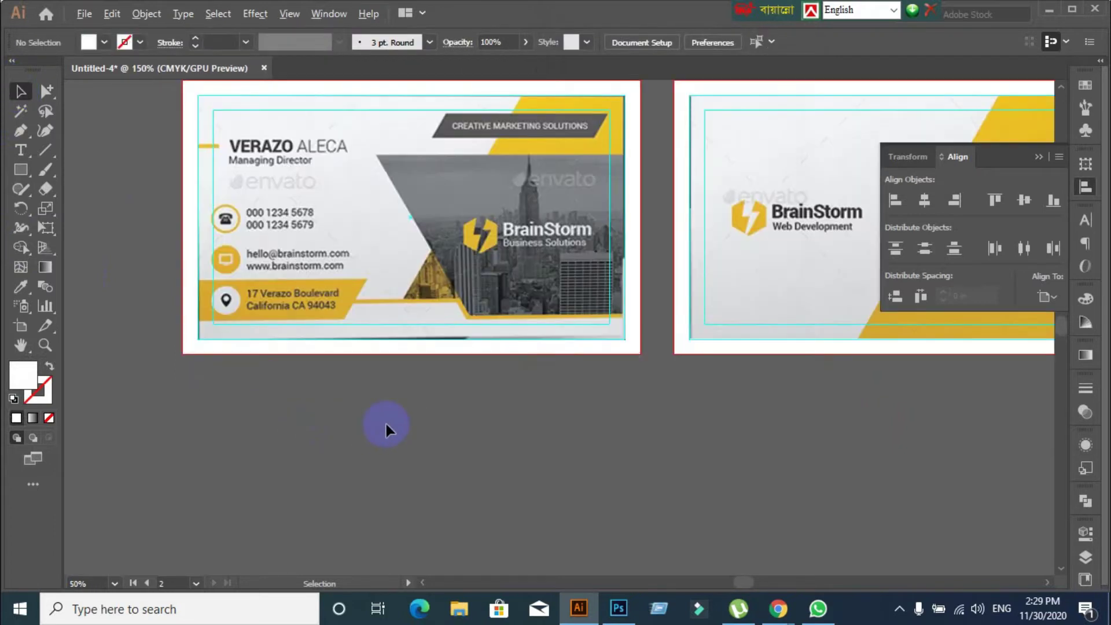
{"action": "scroll", "coordinate": [384, 421], "scroll_direction": "down", "scroll_amount": 1}
{"action": "left_click_drag", "start_coordinate": [592, 442], "coordinate": [485, 423]}
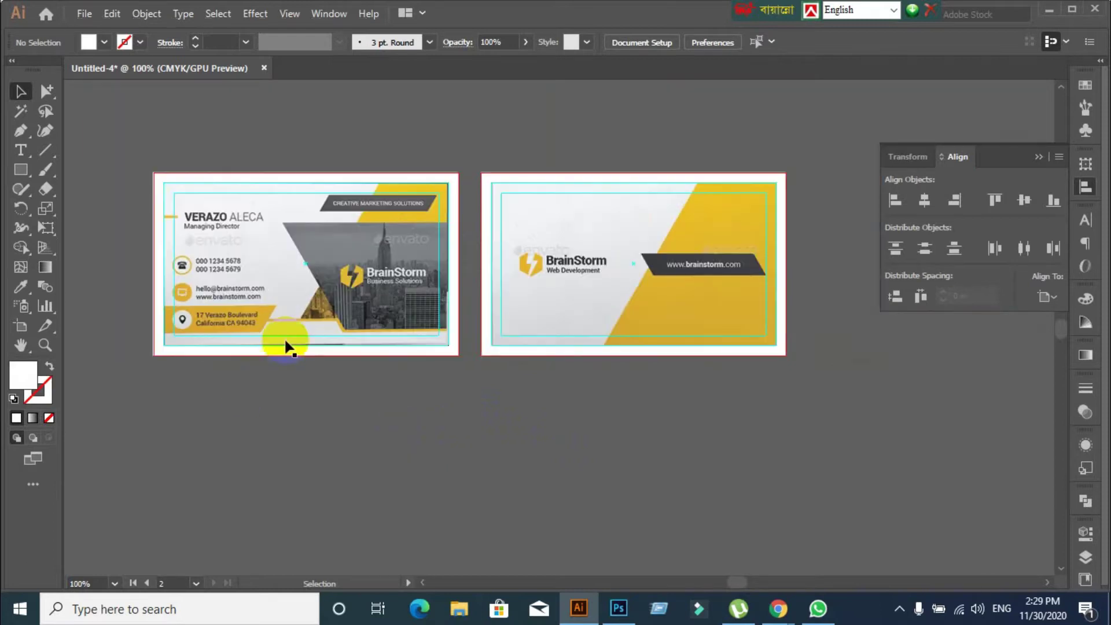
{"action": "left_click", "coordinate": [288, 255]}
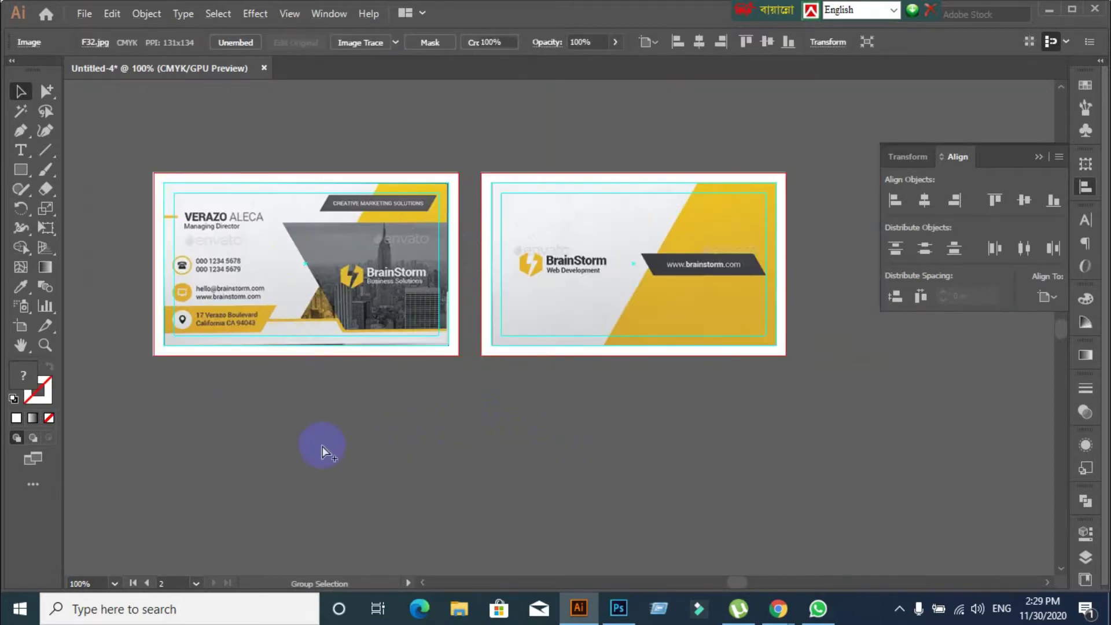
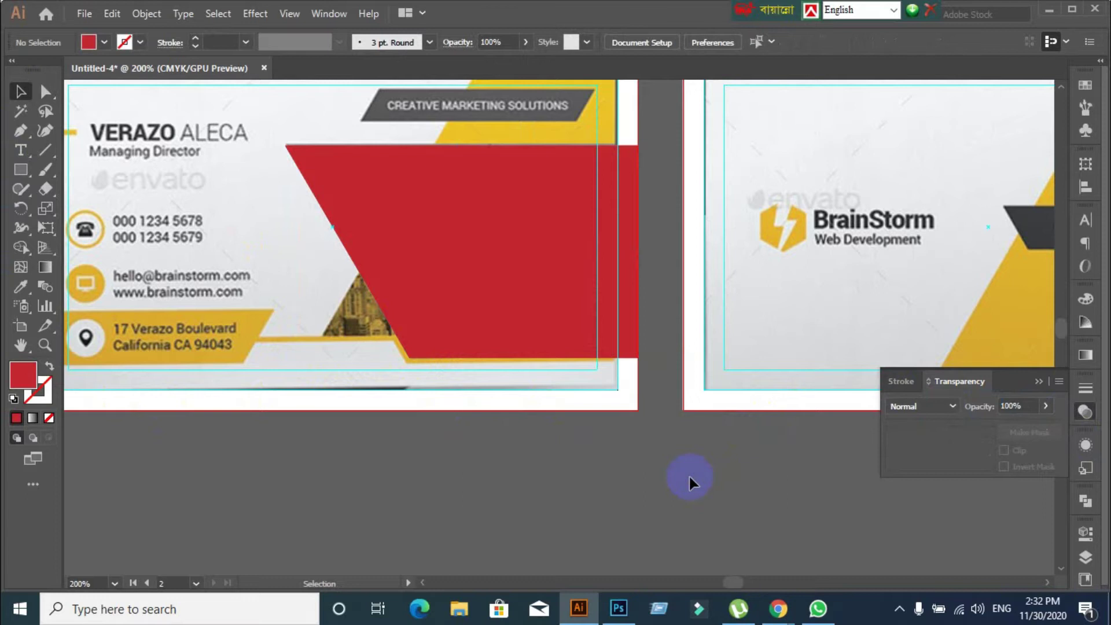
Briefly move the red parallelogram to peek behind it, undo, and reselect it
{"action": "left_click", "coordinate": [550, 260]}
{"action": "left_click", "coordinate": [551, 469]}
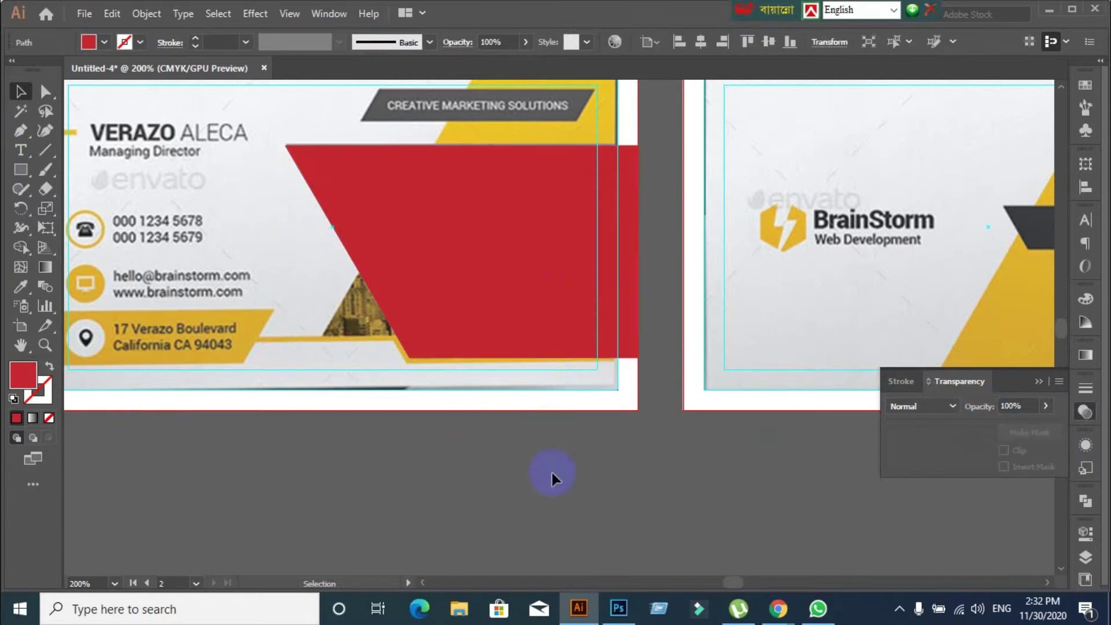
{"action": "key", "text": "a"}
{"action": "left_click_drag", "start_coordinate": [438, 255], "coordinate": [444, 332]}
{"action": "key", "text": "ctrl+z"}
{"action": "key", "text": "v"}
{"action": "left_click", "coordinate": [550, 511]}
{"action": "left_click", "coordinate": [545, 273]}
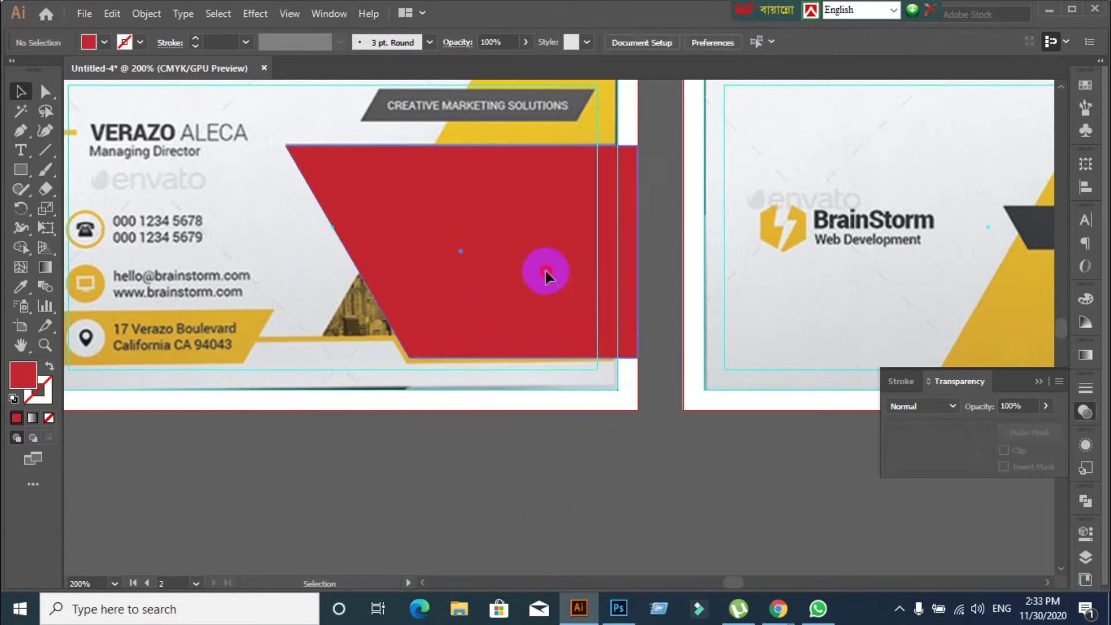
Give the red parallelogram an orange stroke at 2 pt weight
{"action": "left_click", "coordinate": [38, 389]}
{"action": "left_click", "coordinate": [15, 418]}
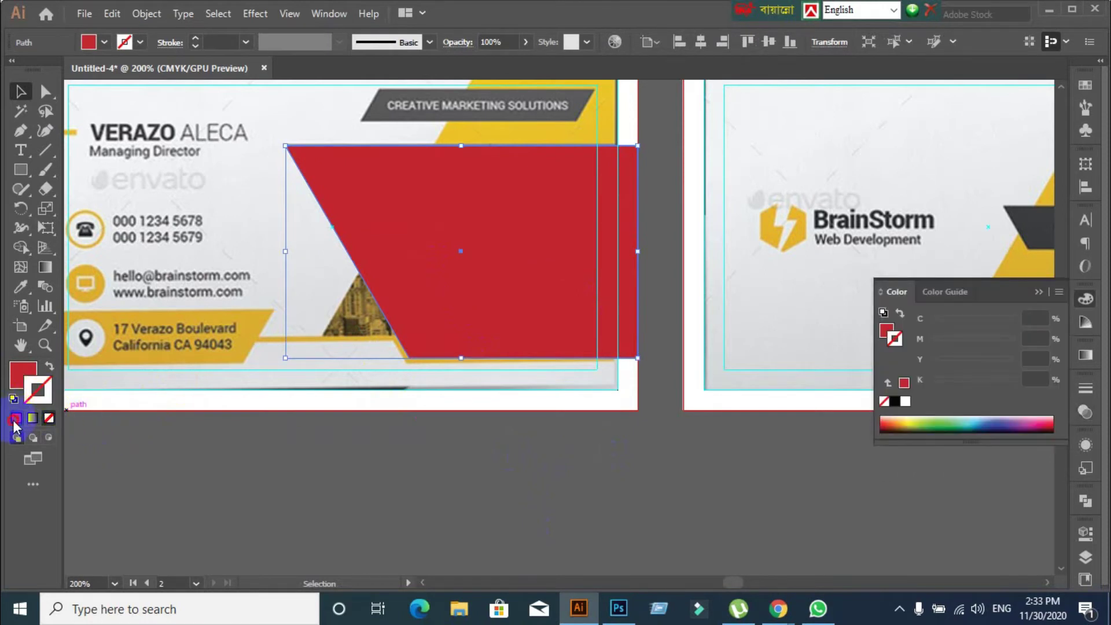
{"action": "left_click", "coordinate": [139, 43]}
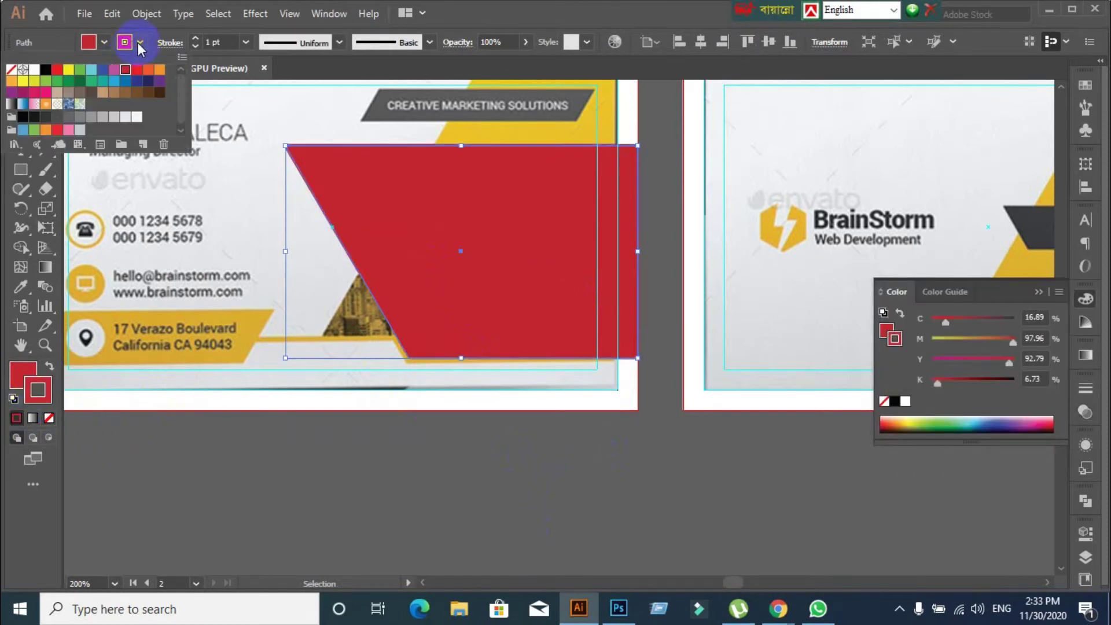
{"action": "left_click", "coordinate": [63, 81]}
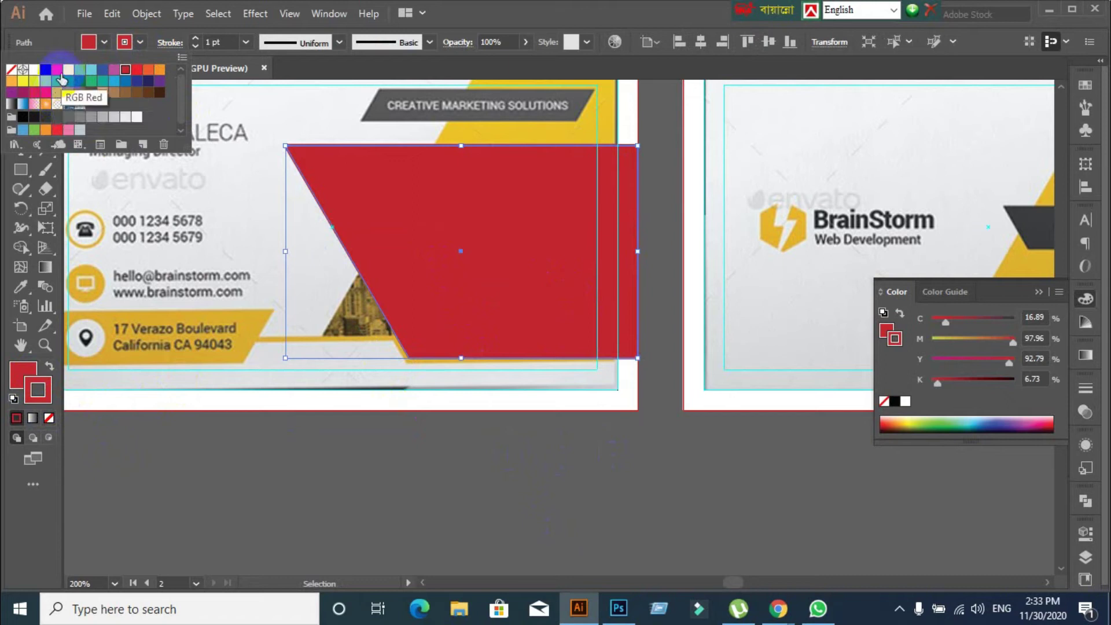
{"action": "left_click", "coordinate": [157, 70]}
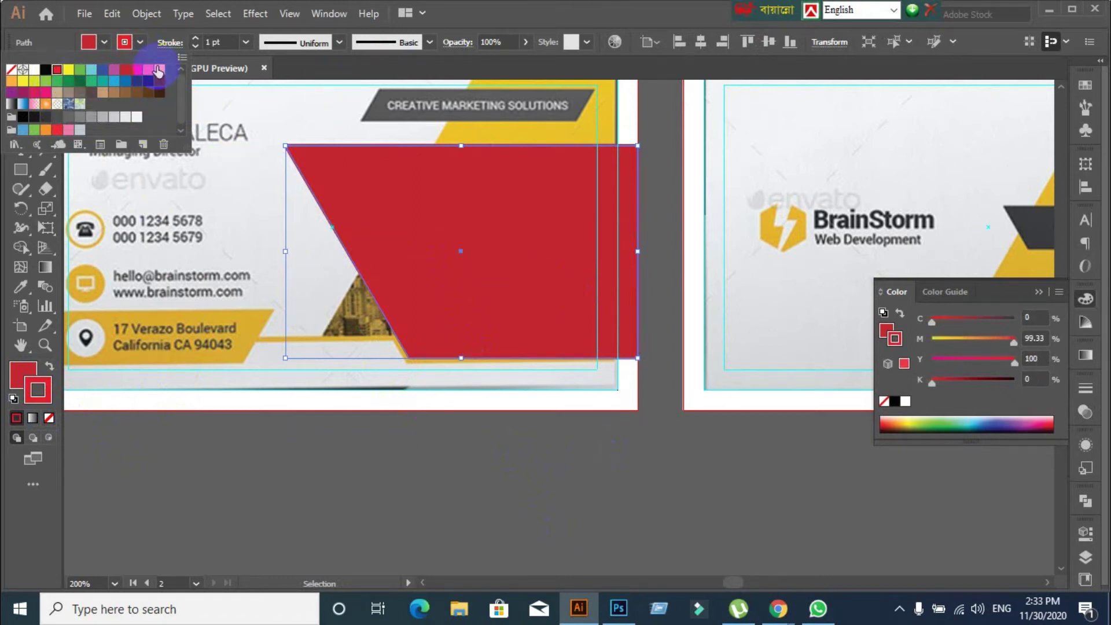
{"action": "left_click", "coordinate": [440, 7]}
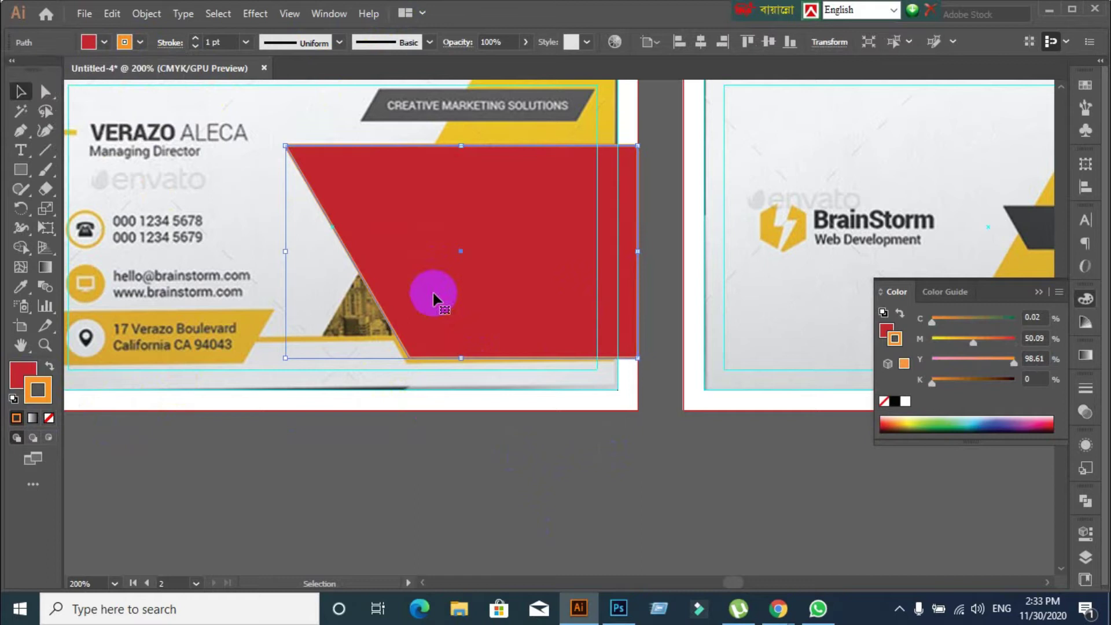
{"action": "left_click", "coordinate": [229, 42]}
{"action": "type", "text": "2"}
{"action": "key", "text": "Return"}
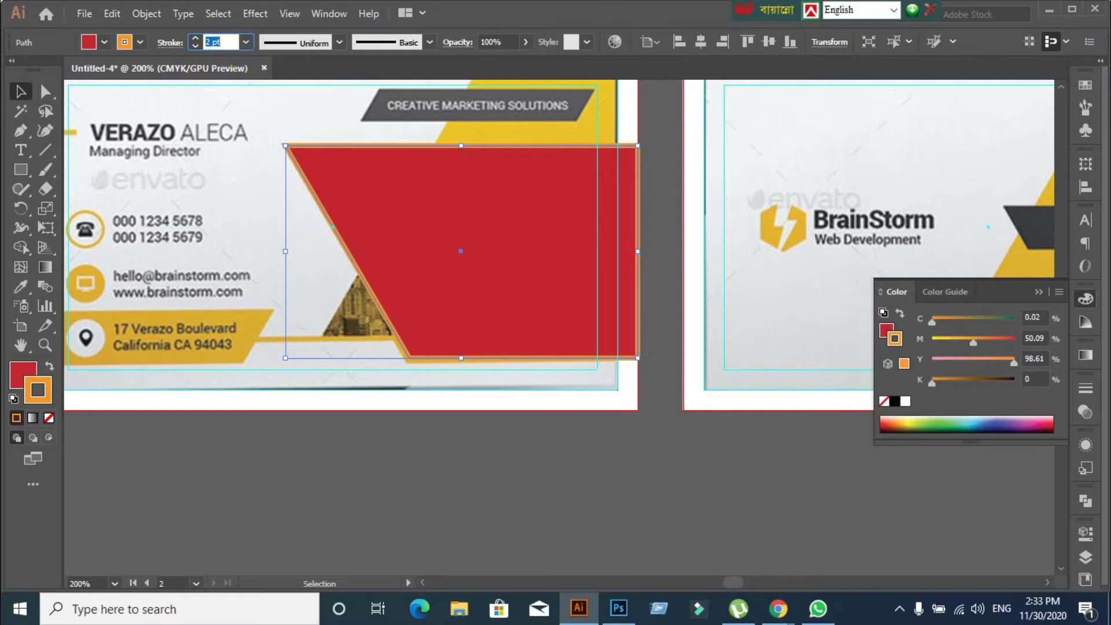
Compare the Align Stroke options and settle on Align Stroke to Outside
{"action": "left_click", "coordinate": [1084, 388]}
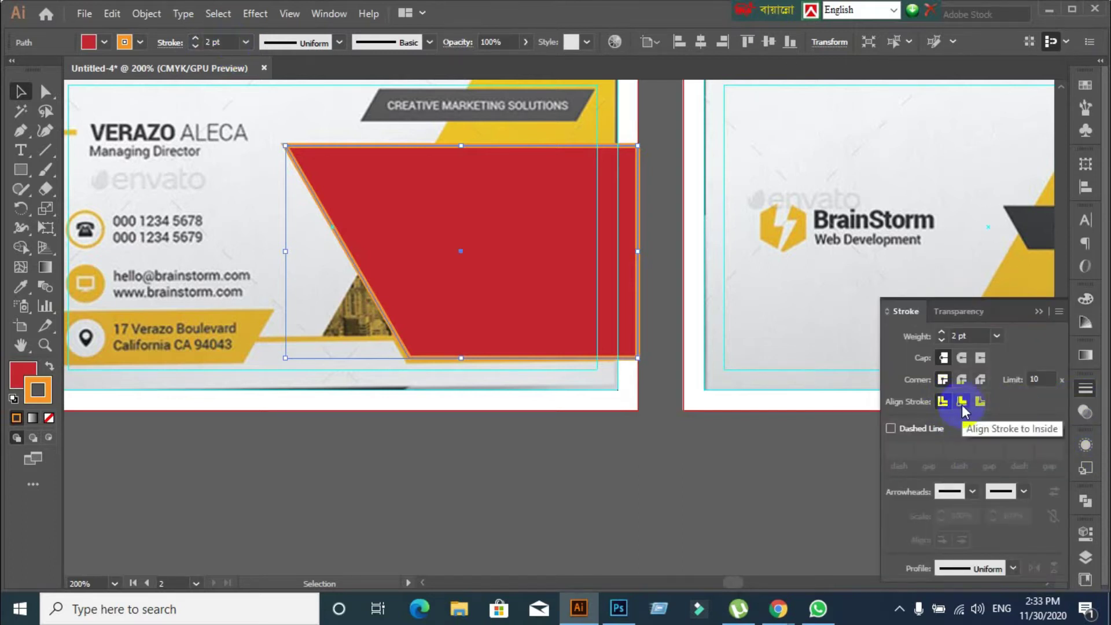
{"action": "left_click", "coordinate": [961, 403]}
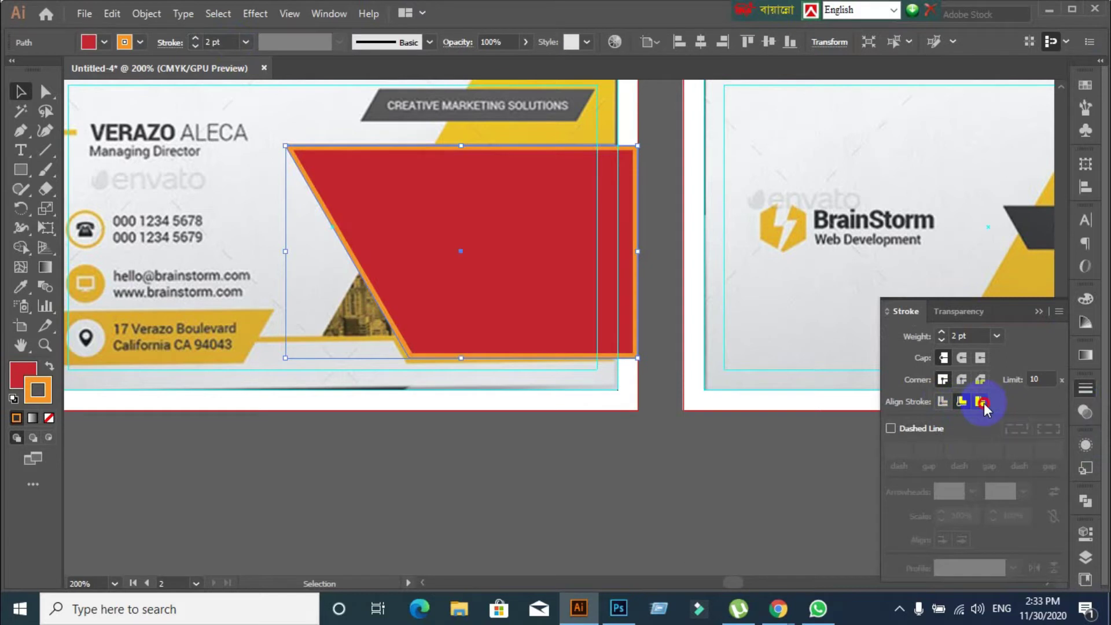
{"action": "left_click", "coordinate": [982, 401]}
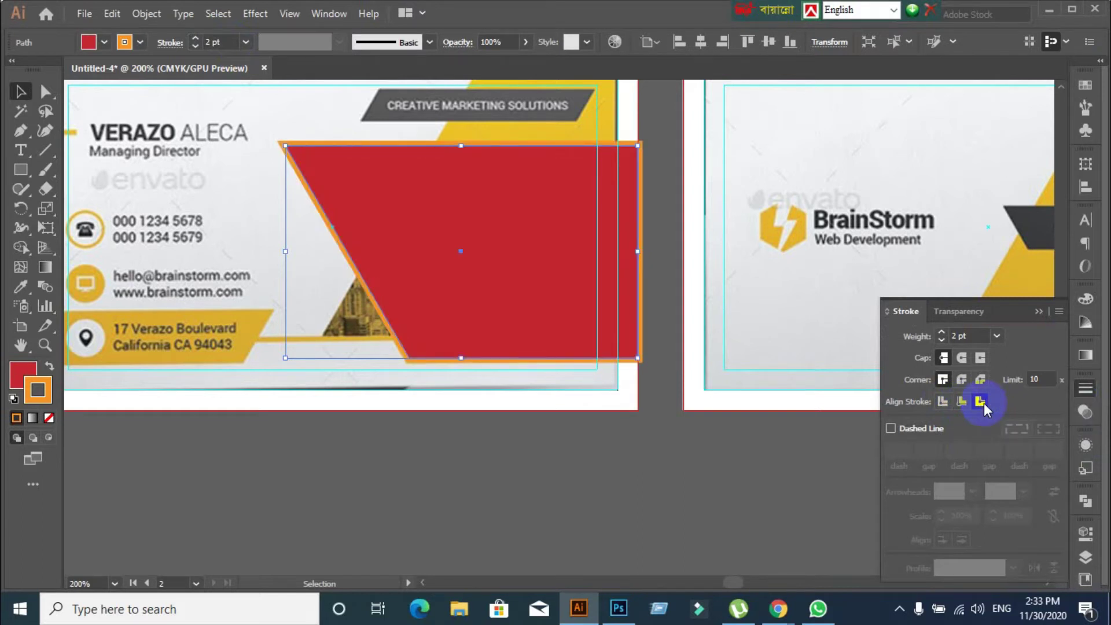
{"action": "left_click", "coordinate": [943, 402]}
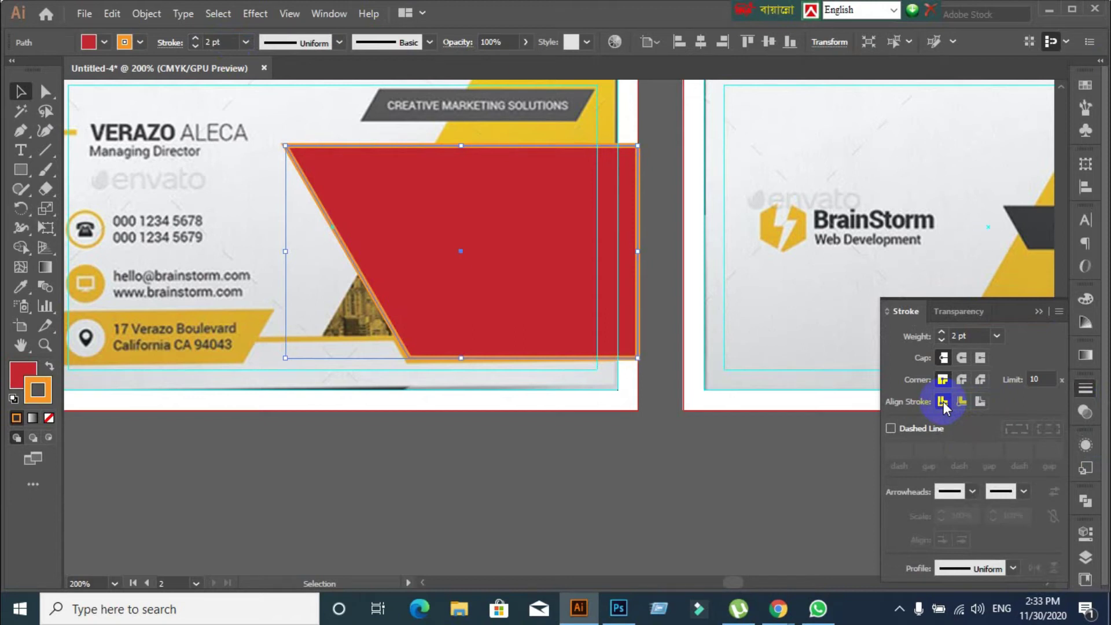
{"action": "left_click", "coordinate": [960, 402]}
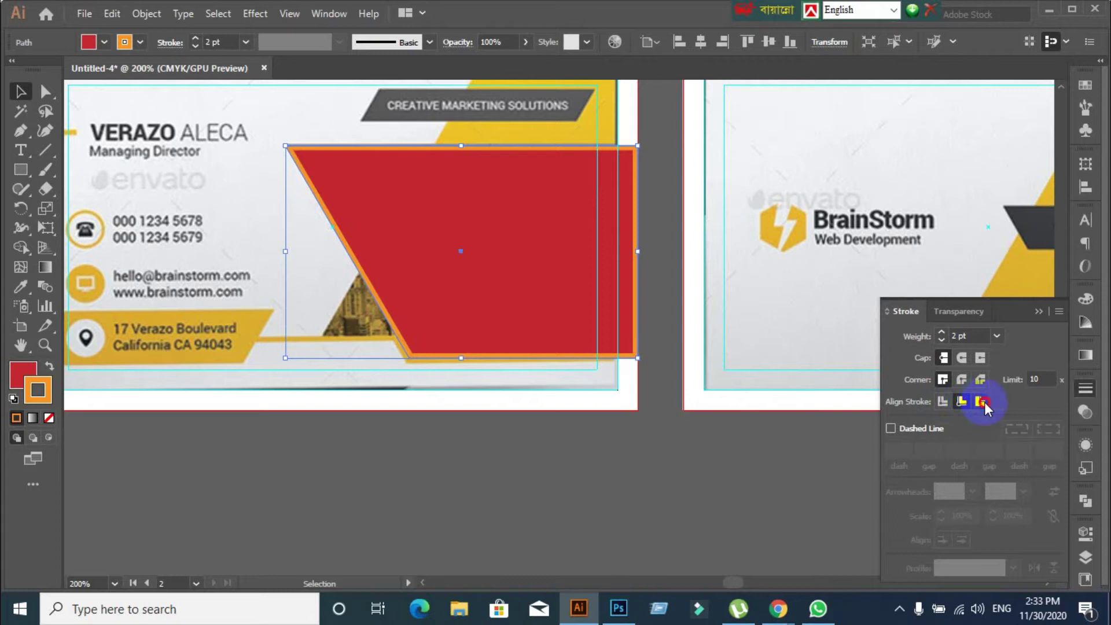
{"action": "left_click", "coordinate": [982, 401]}
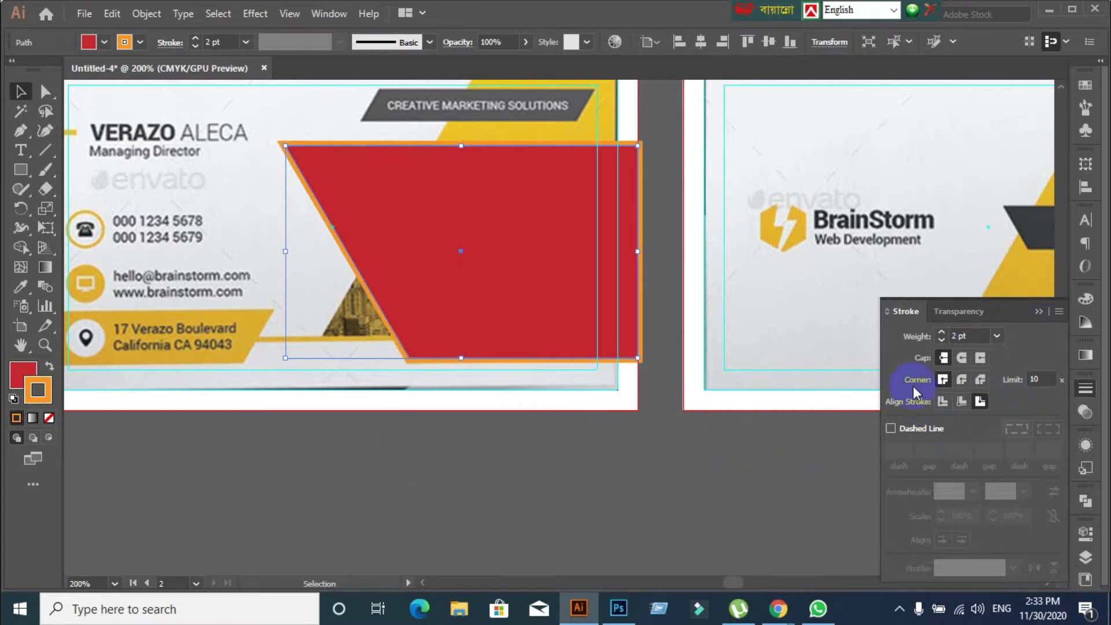
Keep the stroke weight at 2 pt and reselect the red shape
{"action": "left_click", "coordinate": [975, 336]}
{"action": "key", "text": "Up"}
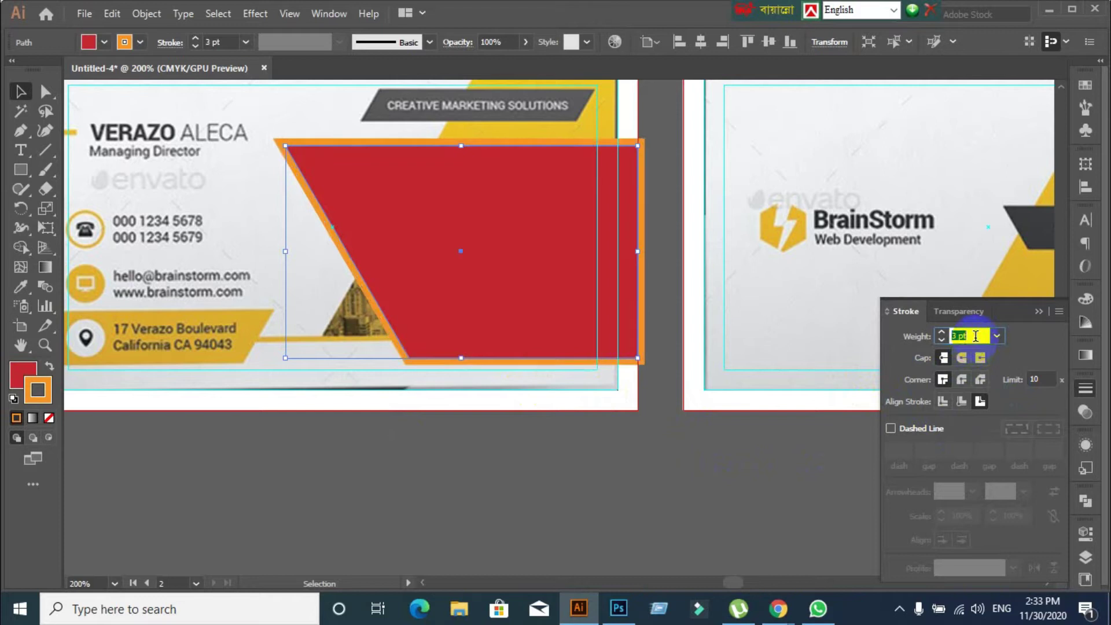
{"action": "key", "text": "Down"}
{"action": "key", "text": "Down"}
{"action": "key", "text": "Up"}
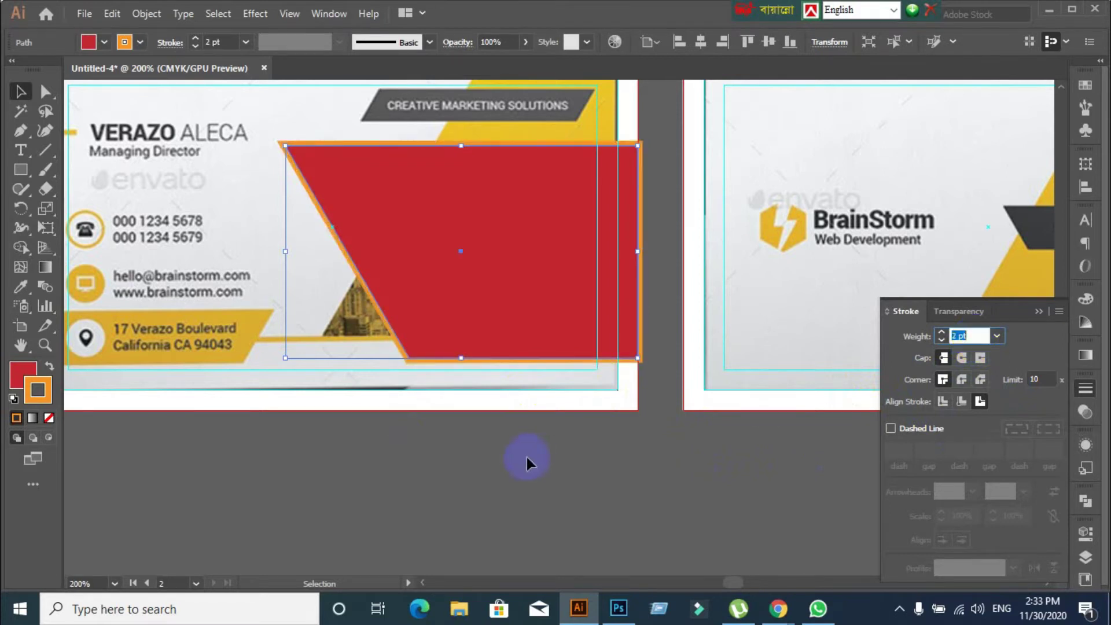
{"action": "left_click", "coordinate": [460, 461]}
{"action": "left_click", "coordinate": [447, 359]}
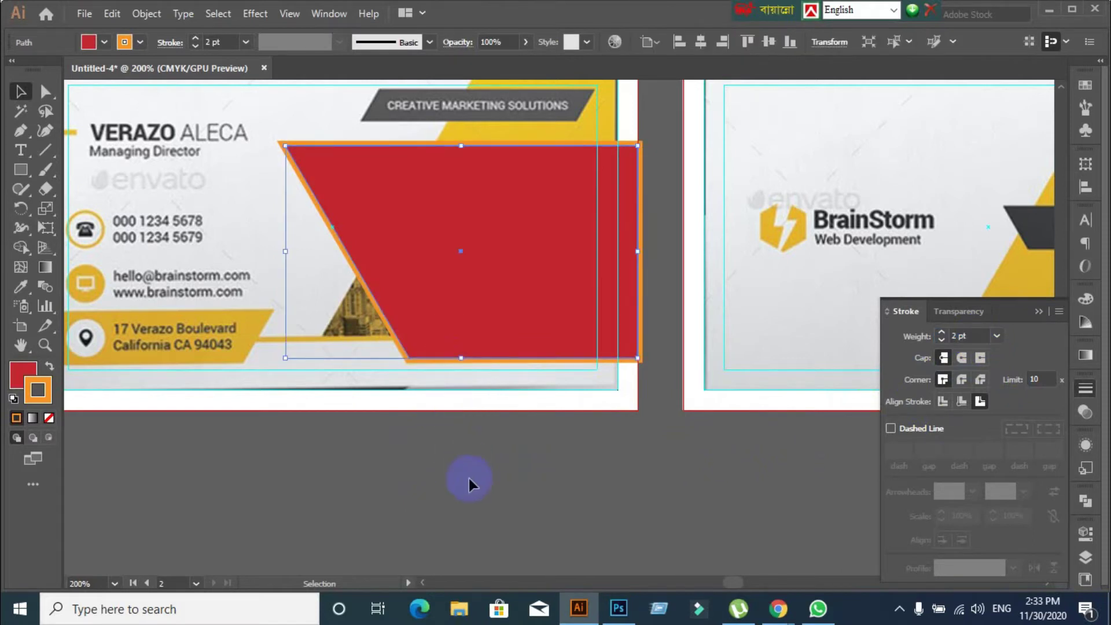
{"action": "scroll", "coordinate": [467, 475], "scroll_direction": "down", "scroll_amount": 3}
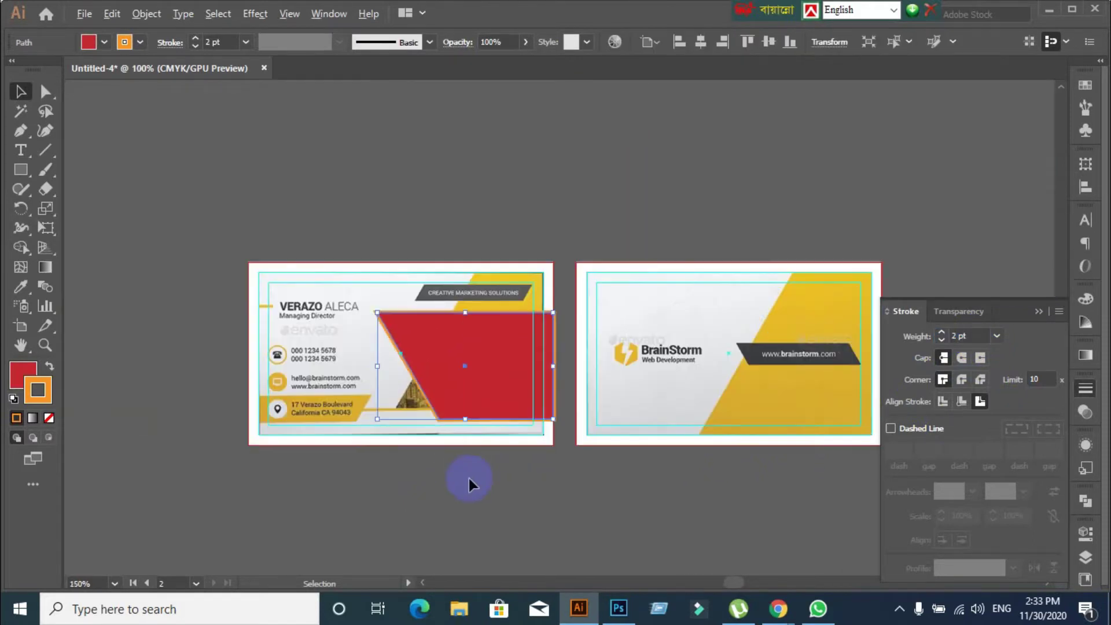
{"action": "scroll", "coordinate": [501, 492], "scroll_direction": "up", "scroll_amount": 3}
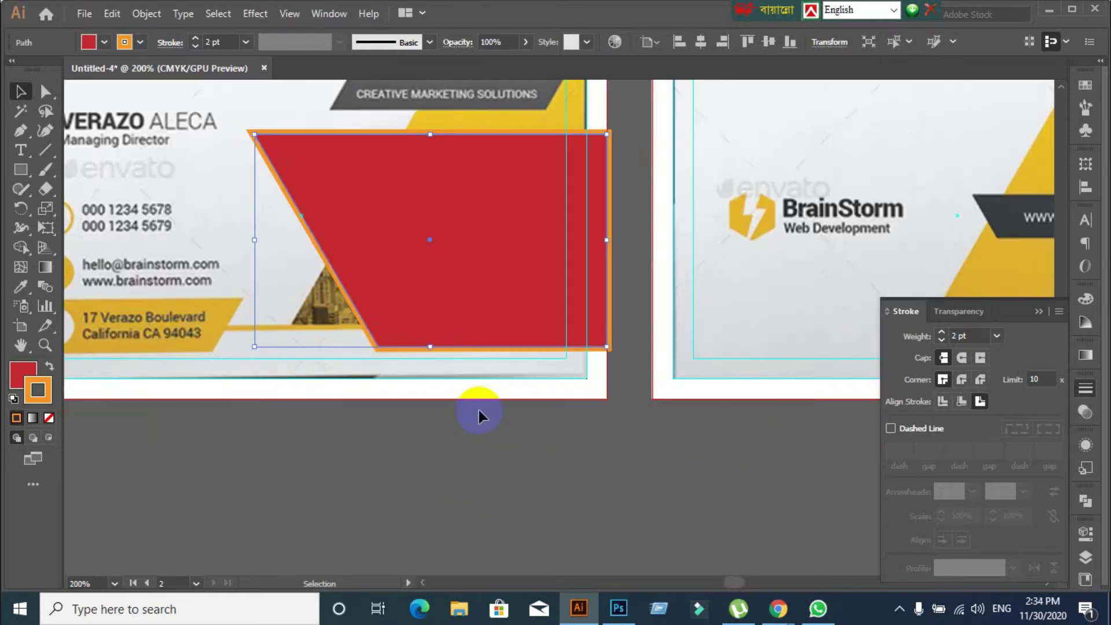
{"action": "scroll", "coordinate": [478, 407], "scroll_direction": "down", "scroll_amount": 1}
{"action": "scroll", "coordinate": [478, 407], "scroll_direction": "down", "scroll_amount": 1}
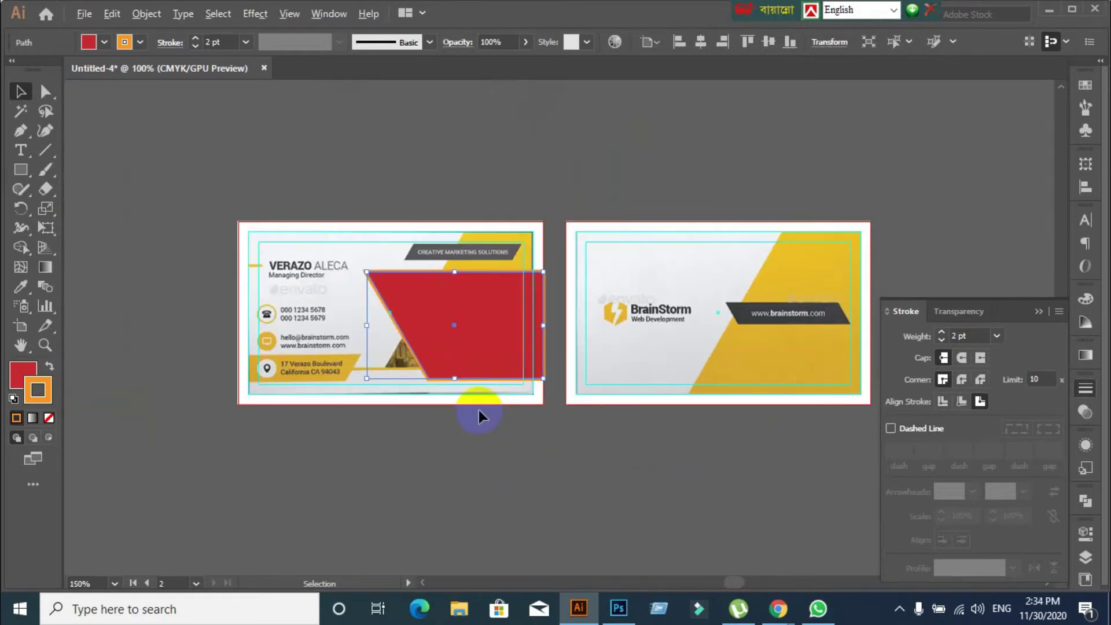
{"action": "scroll", "coordinate": [477, 413], "scroll_direction": "up", "scroll_amount": 3}
{"action": "left_click_drag", "start_coordinate": [318, 335], "coordinate": [503, 417]}
{"action": "scroll", "coordinate": [507, 446], "scroll_direction": "down", "scroll_amount": 1}
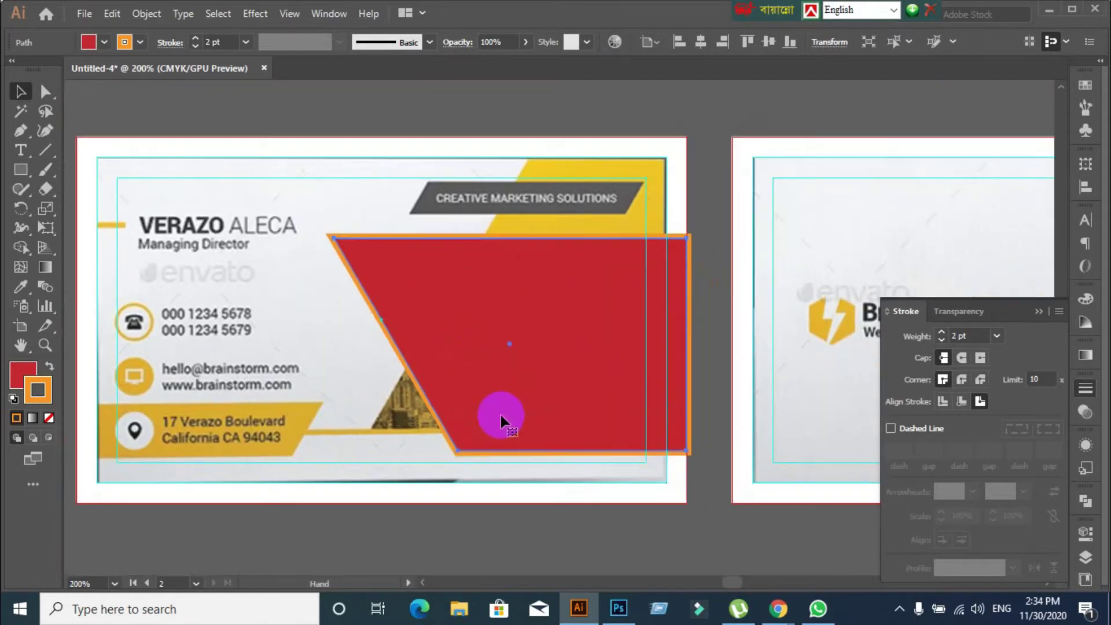
{"action": "left_click", "coordinate": [535, 577]}
{"action": "left_click", "coordinate": [479, 377]}
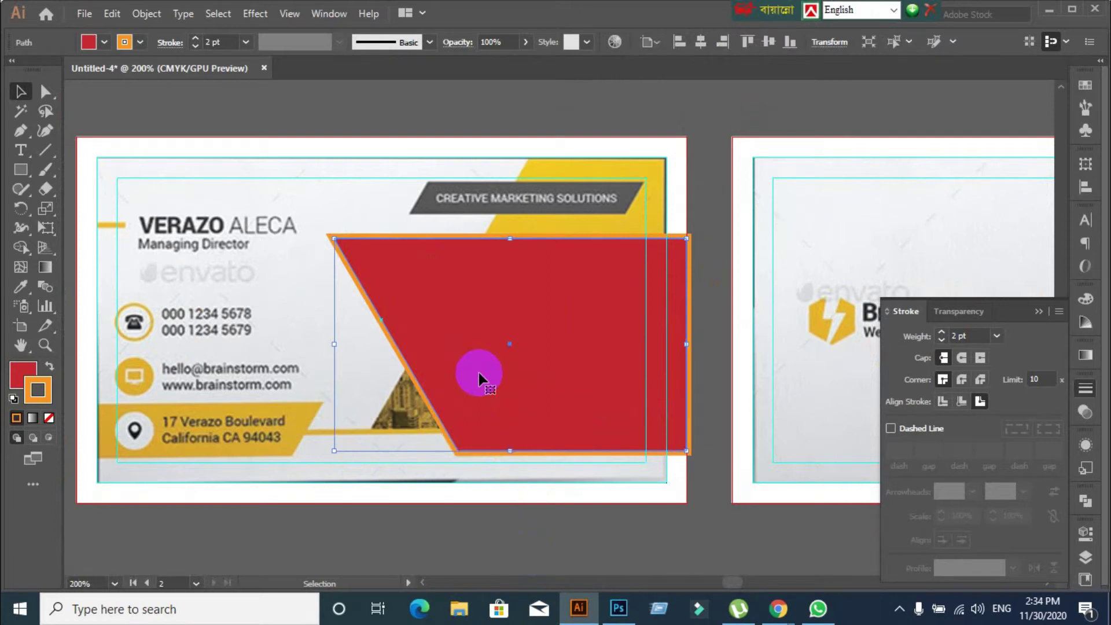
Expand the parallelogram's outline appearance into real shapes via the Object menu
{"action": "left_click", "coordinate": [146, 13]}
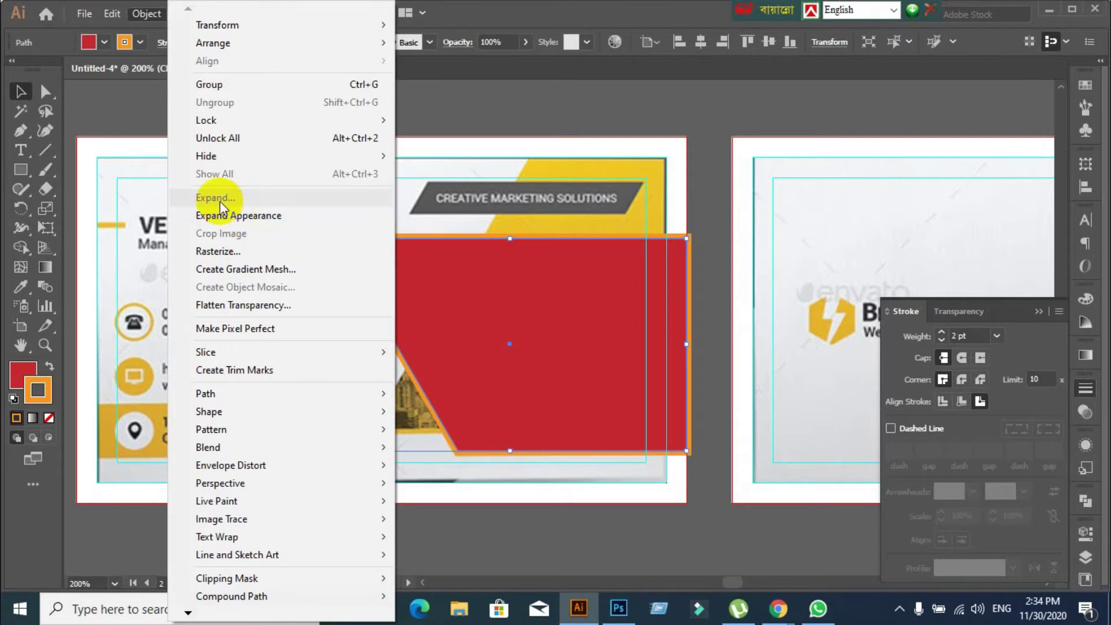
{"action": "left_click", "coordinate": [248, 218]}
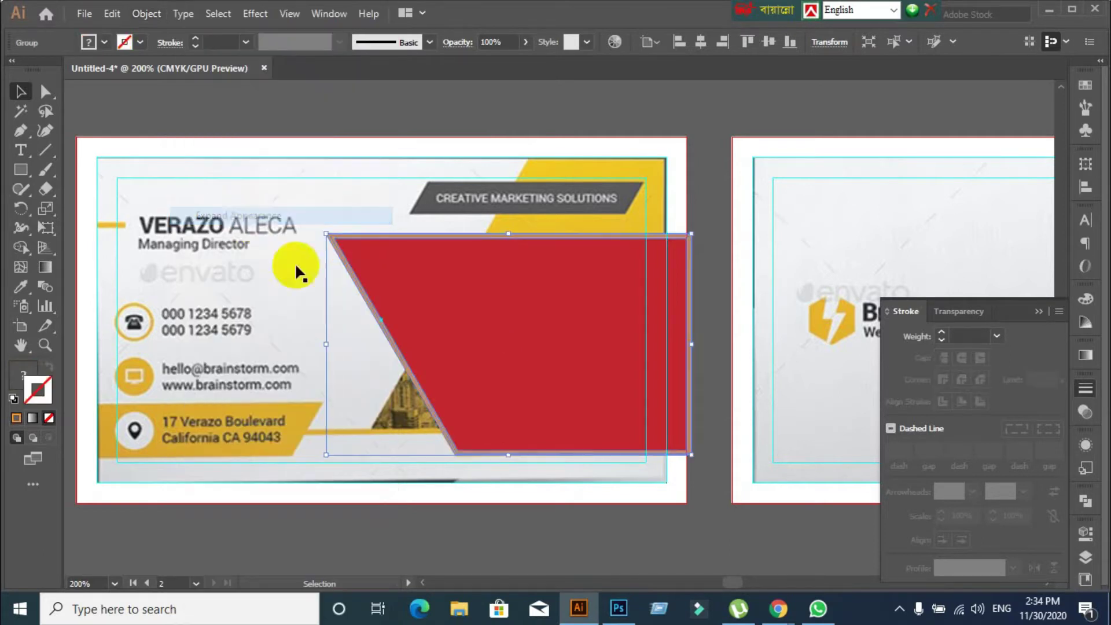
{"action": "left_click", "coordinate": [152, 17]}
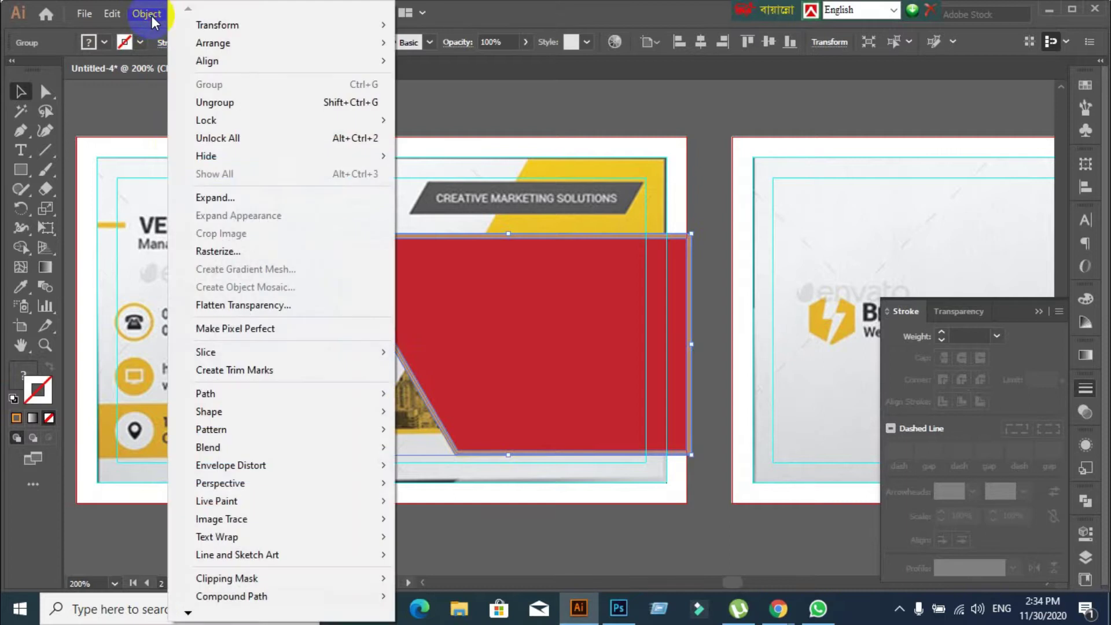
{"action": "left_click", "coordinate": [230, 199]}
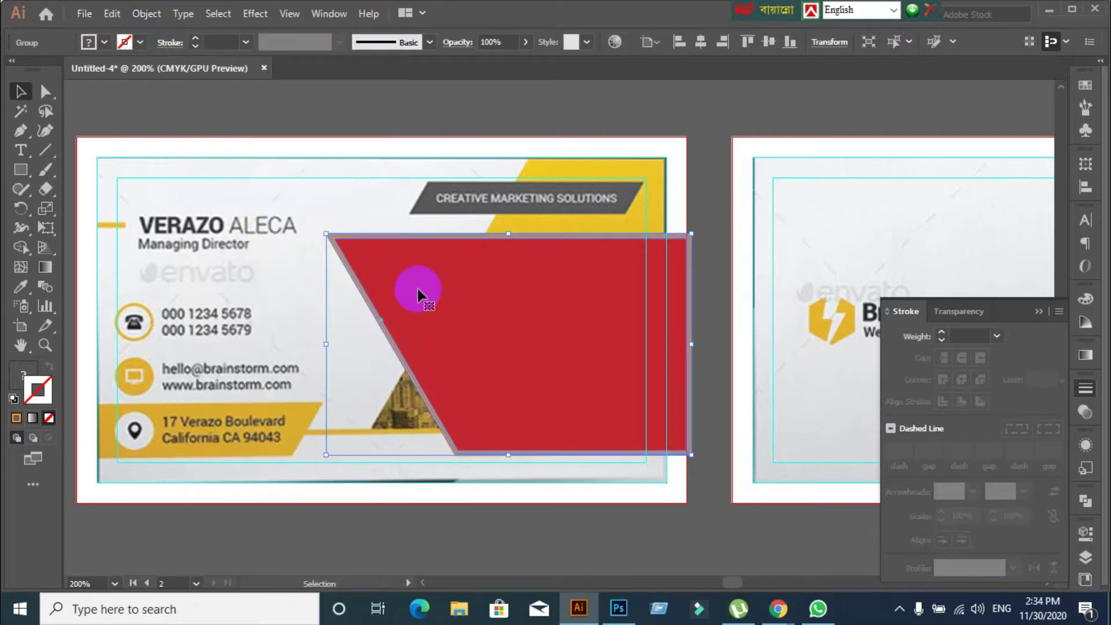
Ungroup the expanded group so the red fill and orange outline separate
{"action": "left_click", "coordinate": [518, 516]}
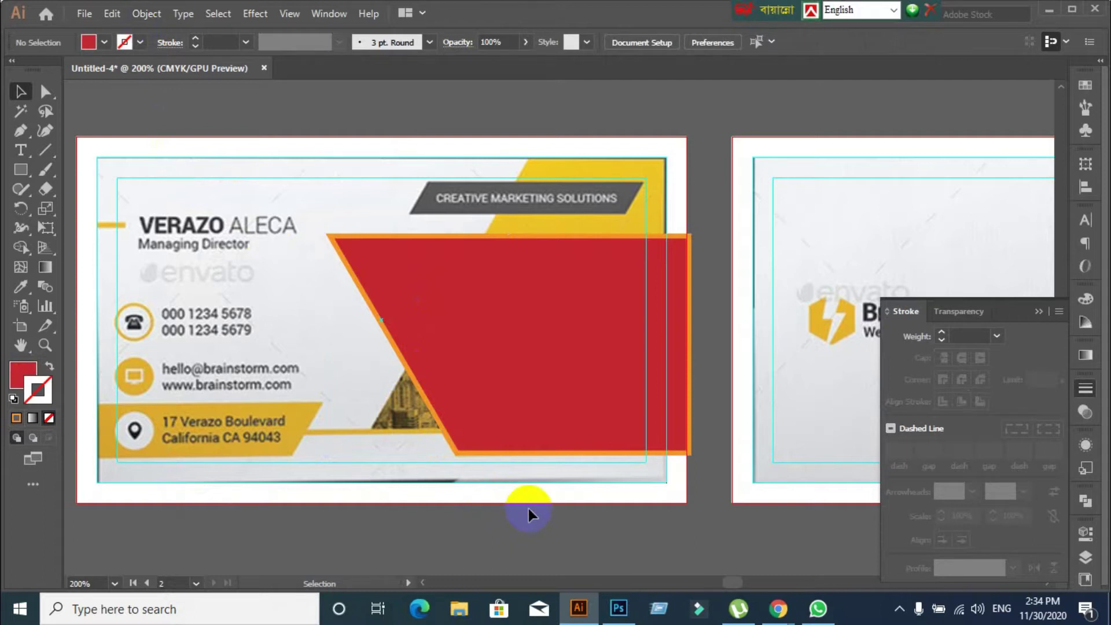
{"action": "scroll", "coordinate": [529, 509], "scroll_direction": "down", "scroll_amount": 3}
{"action": "scroll", "coordinate": [474, 380], "scroll_direction": "up", "scroll_amount": 5}
{"action": "left_click", "coordinate": [472, 350]}
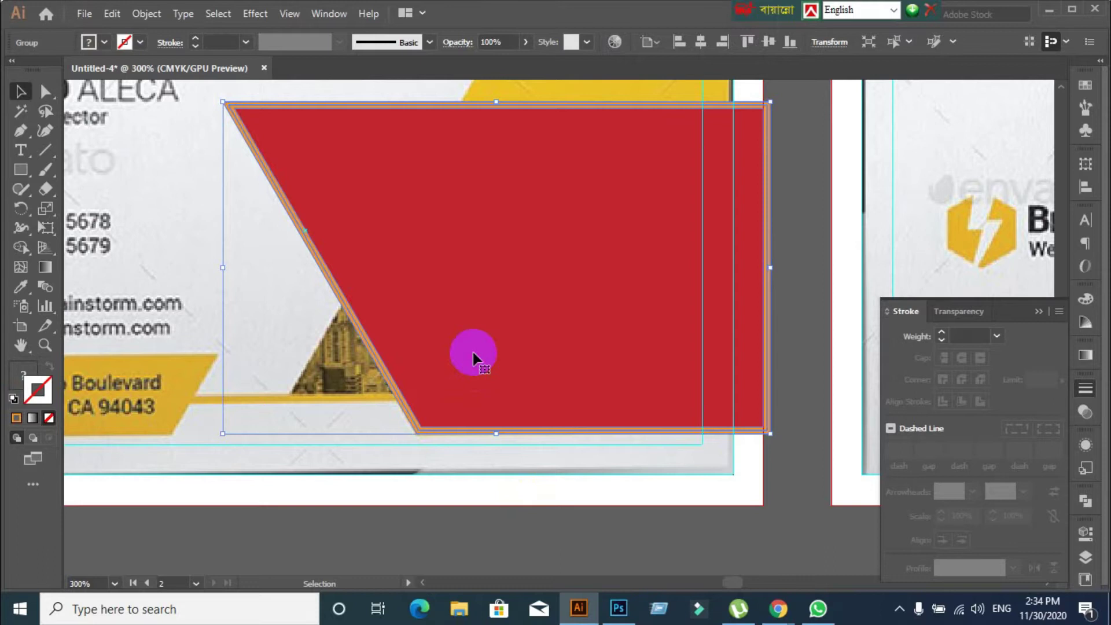
{"action": "right_click", "coordinate": [472, 351]}
{"action": "left_click", "coordinate": [533, 206]}
Select the separate orange outline piece, zooming out to see the whole card
{"action": "left_click", "coordinate": [502, 553]}
{"action": "left_click_drag", "start_coordinate": [425, 429], "coordinate": [374, 544]}
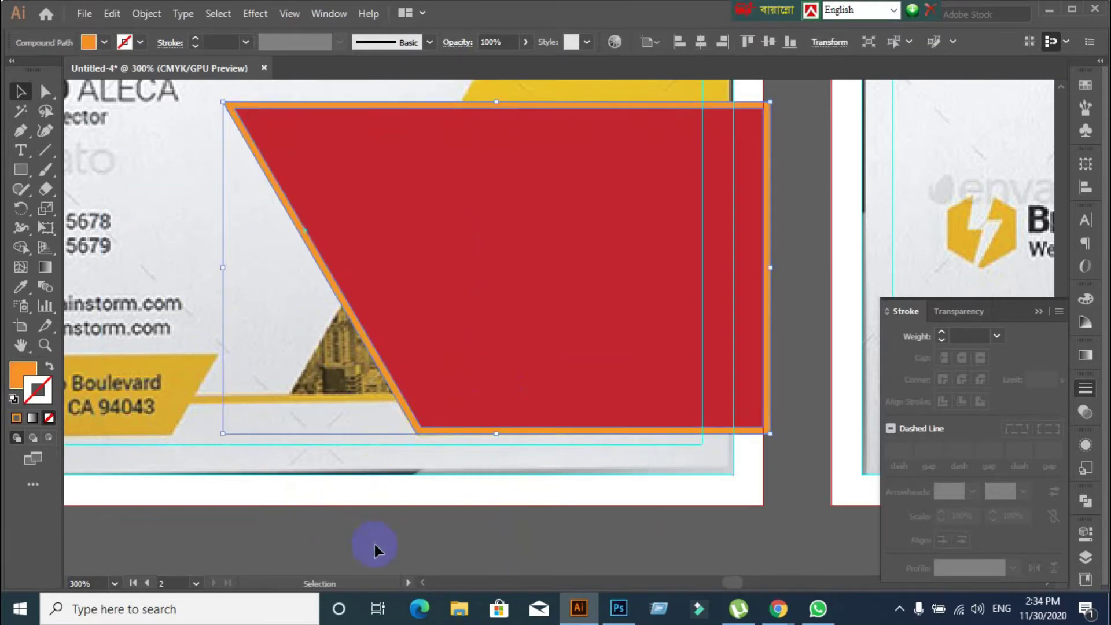
{"action": "left_click", "coordinate": [411, 533]}
{"action": "key", "text": "ctrl+minus"}
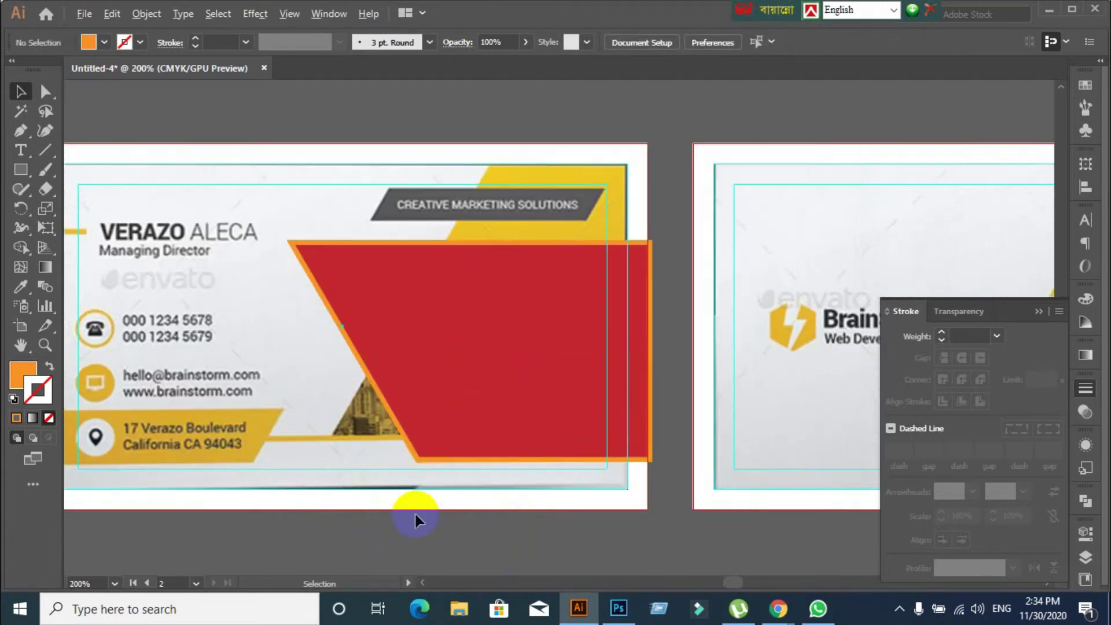
{"action": "scroll", "coordinate": [414, 511], "scroll_direction": "up", "scroll_amount": 1}
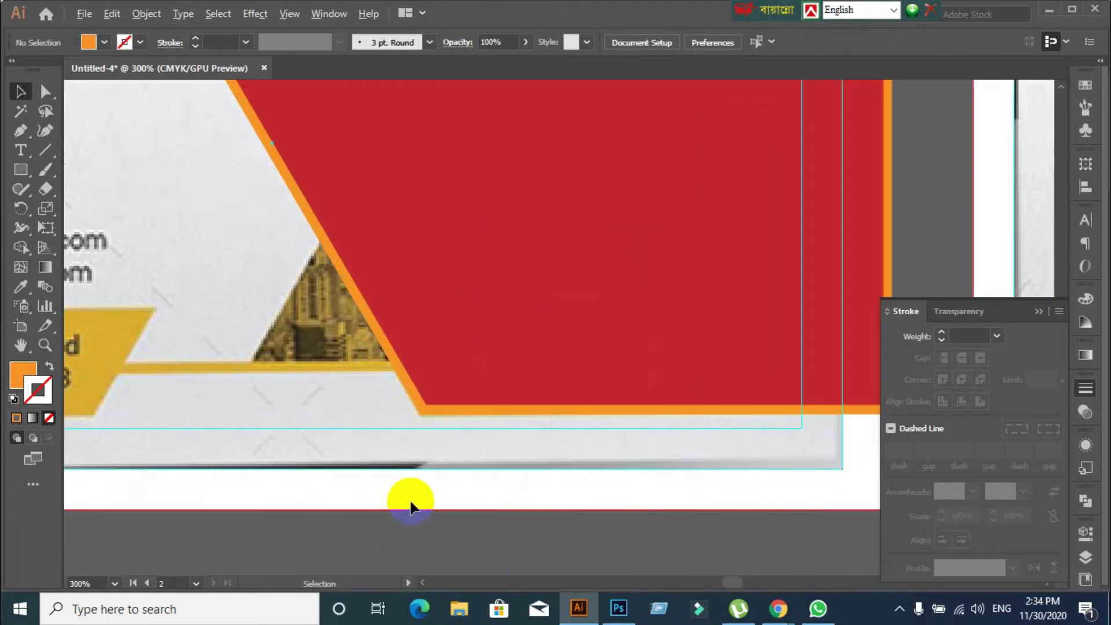
{"action": "left_click", "coordinate": [410, 398]}
{"action": "scroll", "coordinate": [430, 535], "scroll_direction": "down", "scroll_amount": 1}
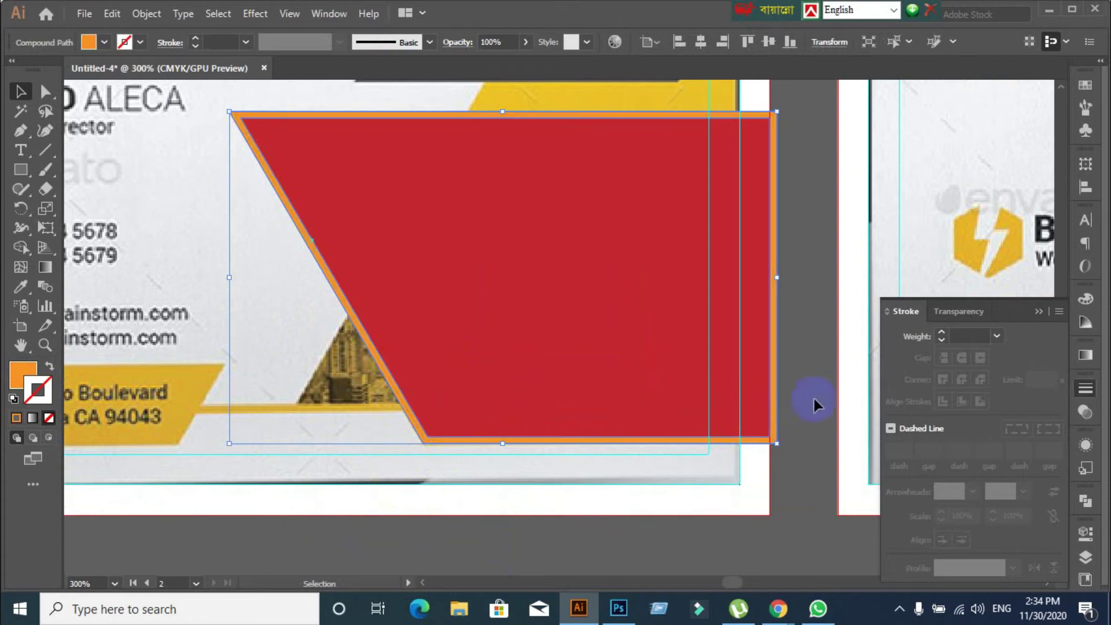
Draw a horizontal line from the address bar past the red shape, then select both
{"action": "left_click", "coordinate": [485, 538]}
{"action": "left_click", "coordinate": [45, 150]}
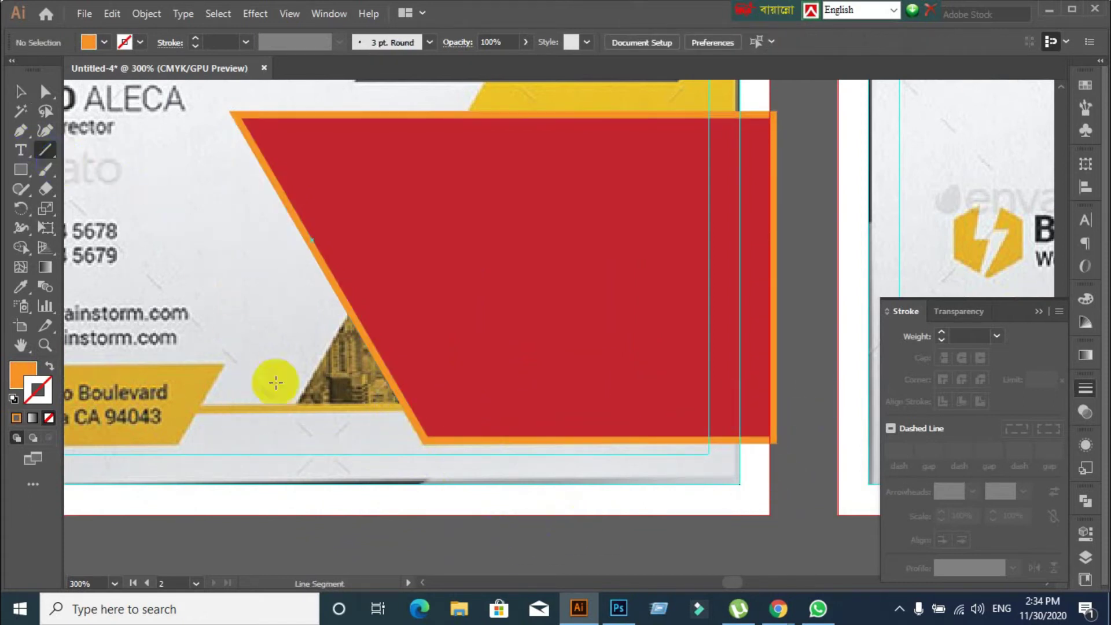
{"action": "left_click_drag", "start_coordinate": [276, 405], "coordinate": [448, 402]}
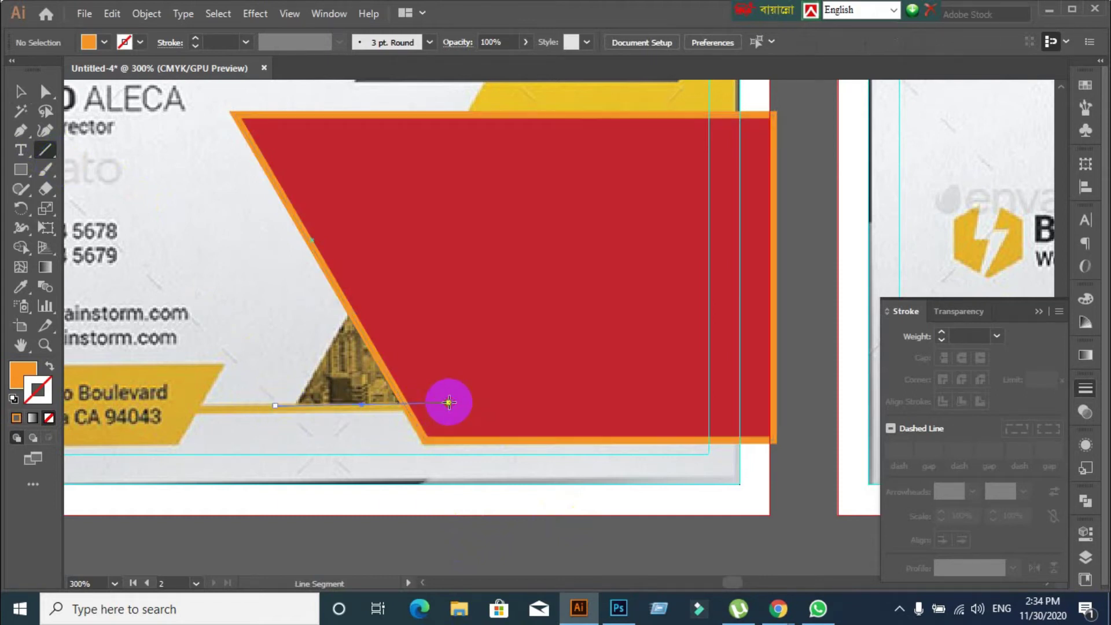
{"action": "key", "text": "ctrl+z"}
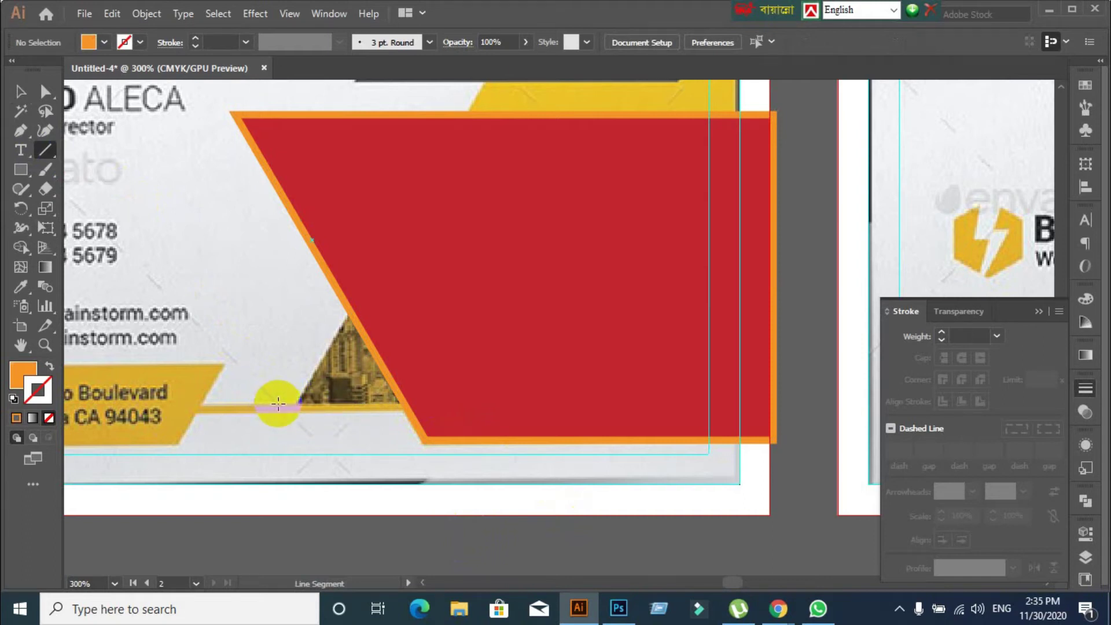
{"action": "left_click_drag", "start_coordinate": [279, 403], "coordinate": [871, 397]}
{"action": "left_click", "coordinate": [20, 93]}
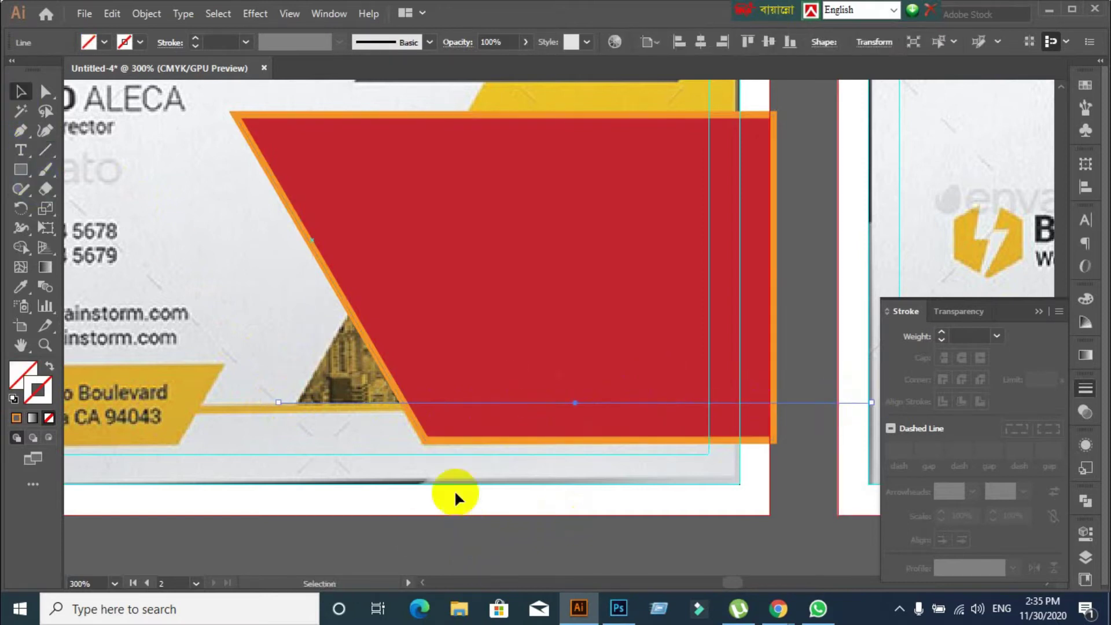
{"action": "left_click", "coordinate": [449, 441], "text": "shift"}
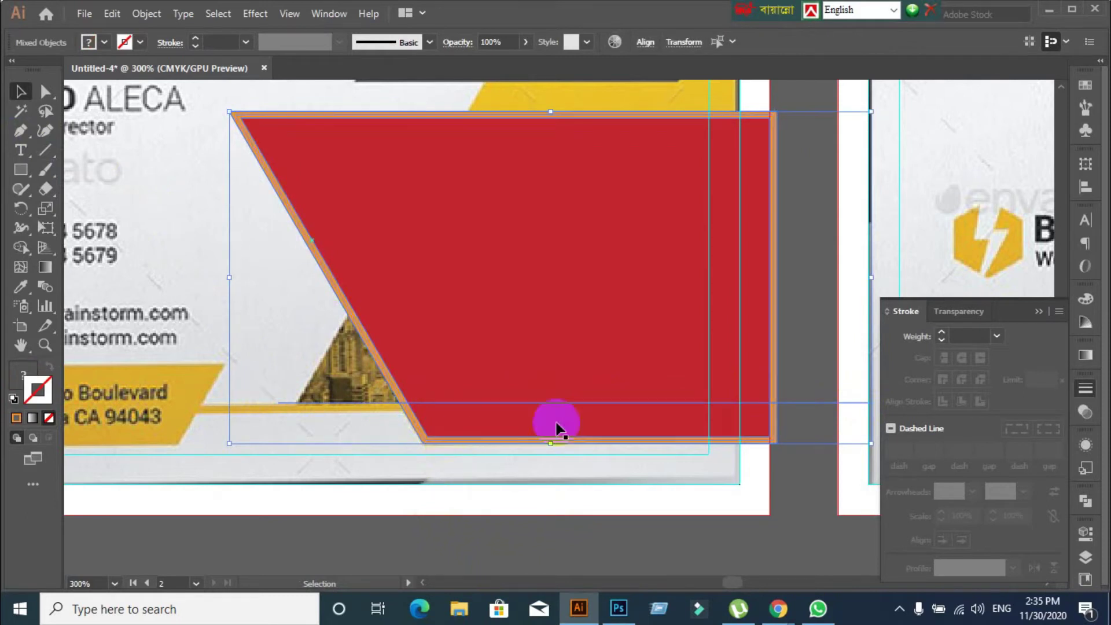
With Shape Builder, remove the orange diagonal above the line
{"action": "left_click", "coordinate": [1082, 502]}
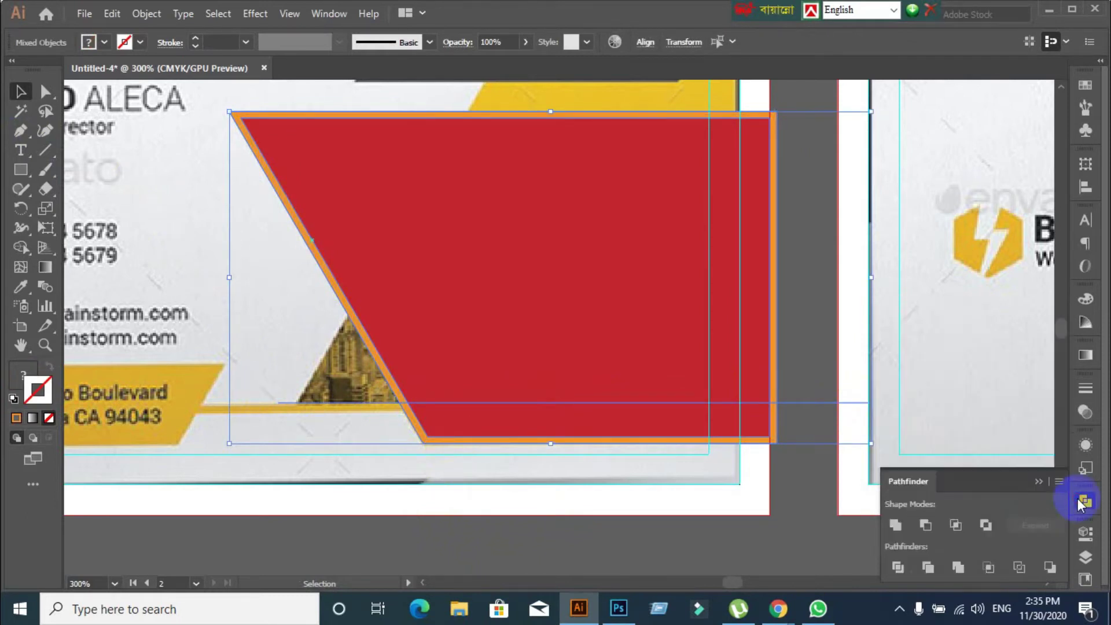
{"action": "left_click", "coordinate": [1082, 501]}
{"action": "left_click", "coordinate": [51, 250]}
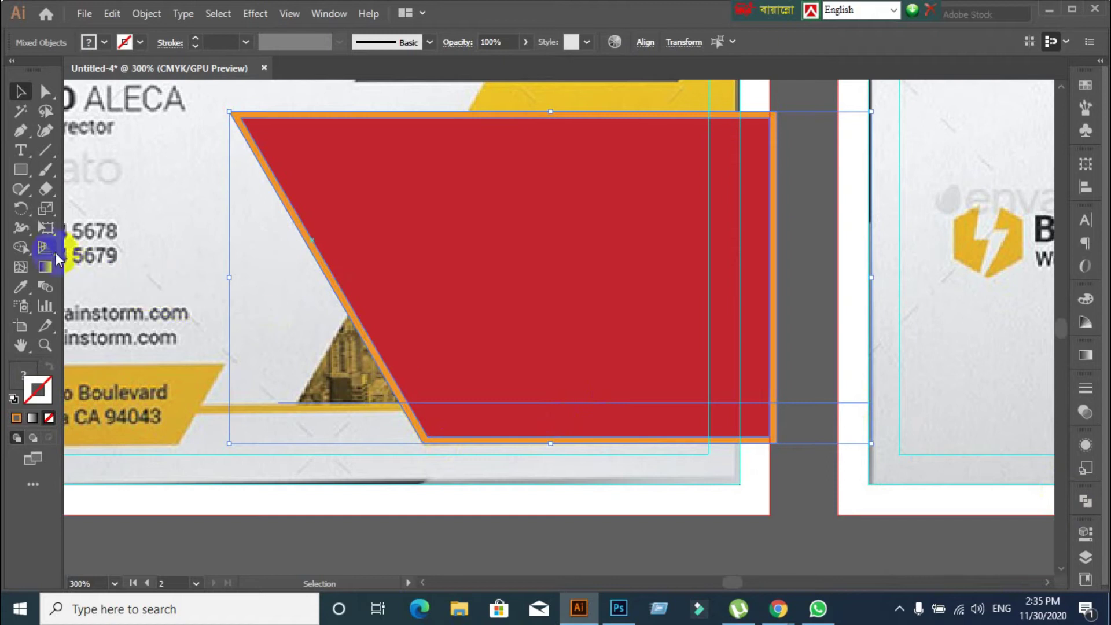
{"action": "left_click", "coordinate": [23, 248]}
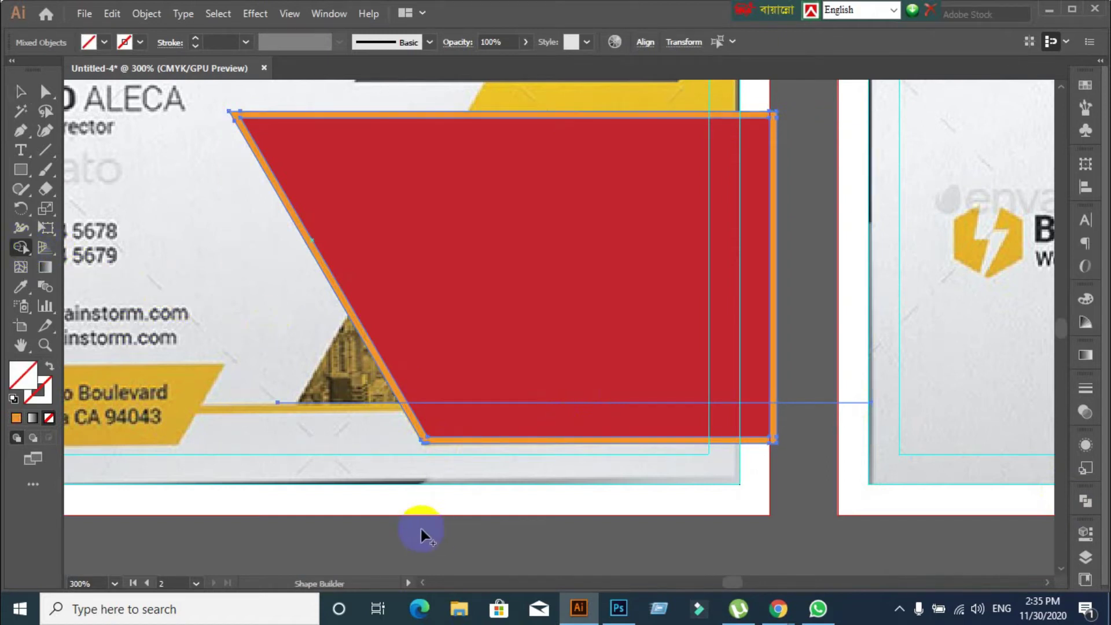
{"action": "scroll", "coordinate": [421, 526], "scroll_direction": "up", "scroll_amount": 2}
{"action": "left_click", "coordinate": [369, 247]}
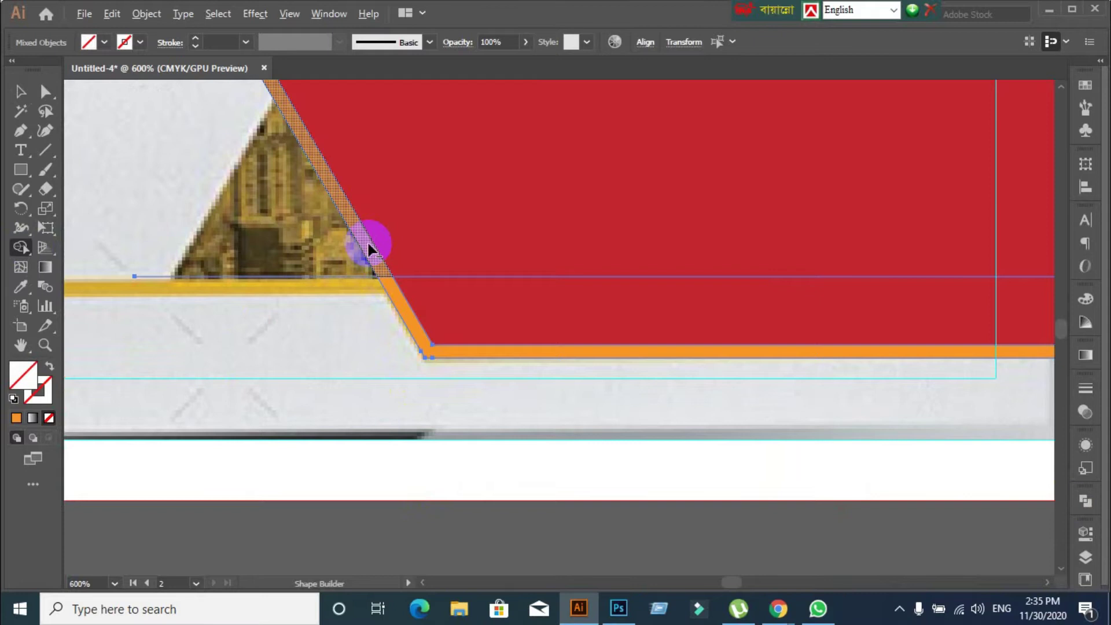
{"action": "left_click", "coordinate": [272, 280]}
Merge the band below the line into the red area and return to the Selection tool
{"action": "left_click", "coordinate": [586, 314]}
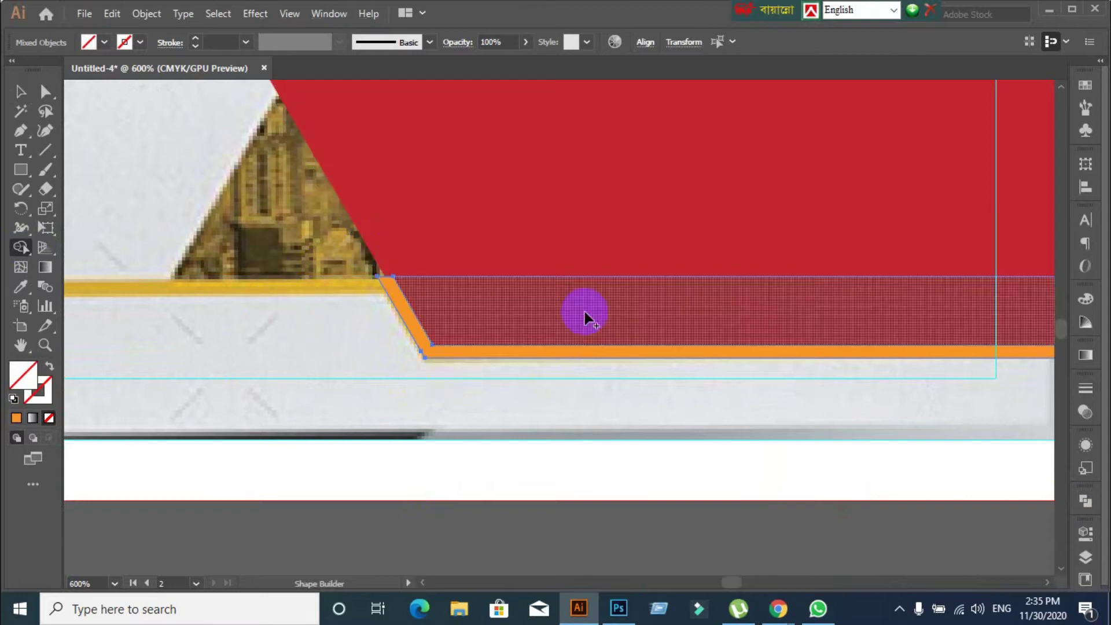
{"action": "scroll", "coordinate": [605, 300], "scroll_direction": "up", "scroll_amount": 3}
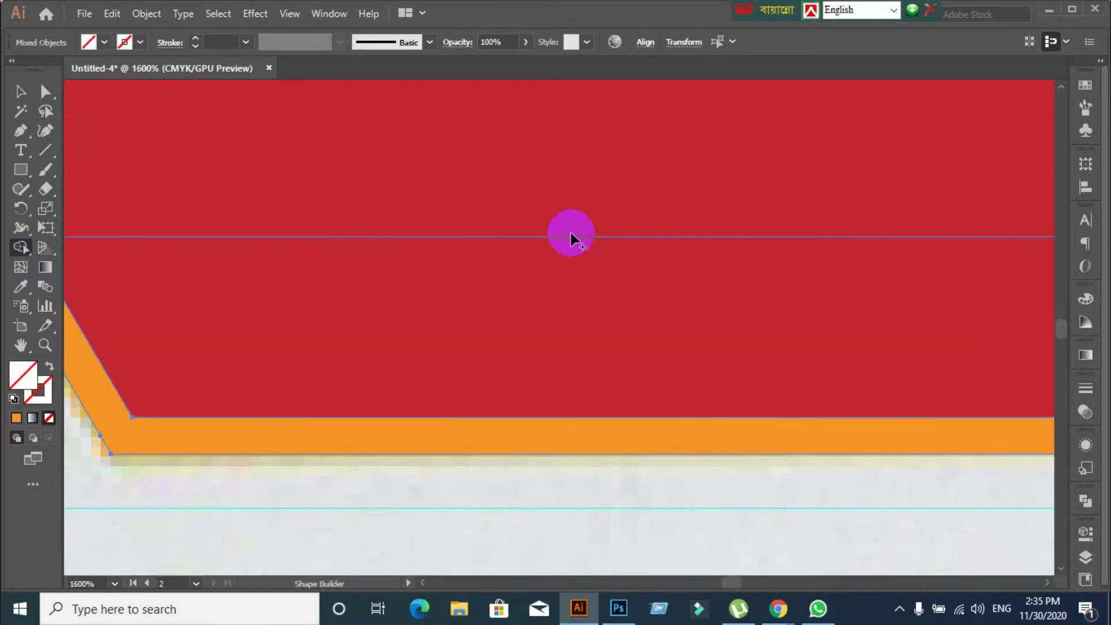
{"action": "left_click_drag", "start_coordinate": [570, 237], "coordinate": [605, 286]}
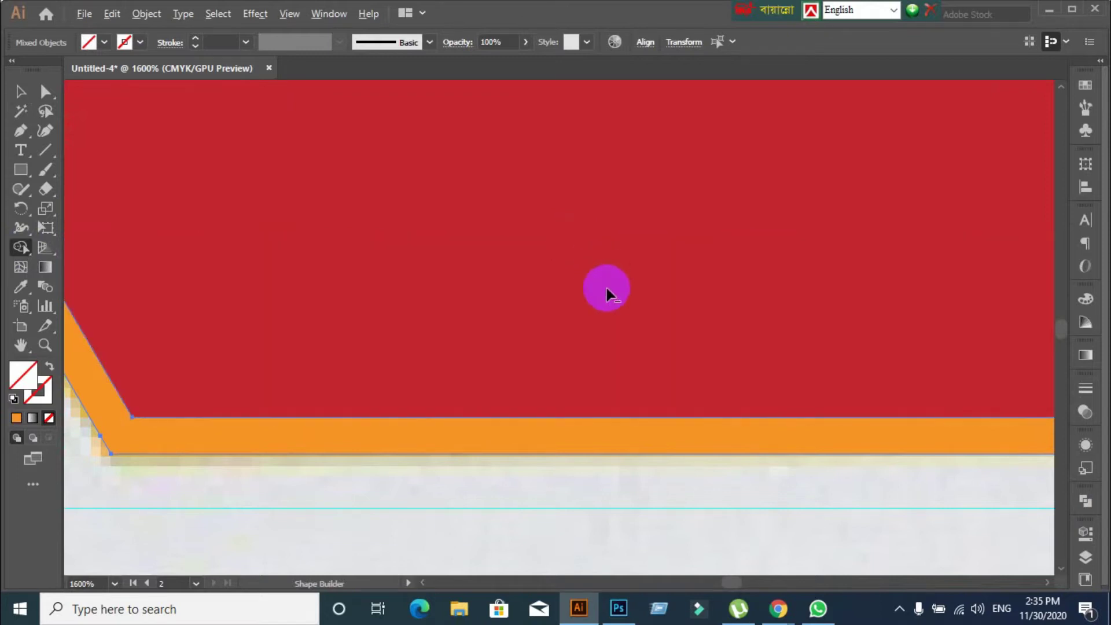
{"action": "scroll", "coordinate": [1003, 348], "scroll_direction": "down", "scroll_amount": 4}
{"action": "left_click", "coordinate": [1043, 286]}
{"action": "left_click", "coordinate": [630, 359]}
{"action": "left_click", "coordinate": [21, 92]}
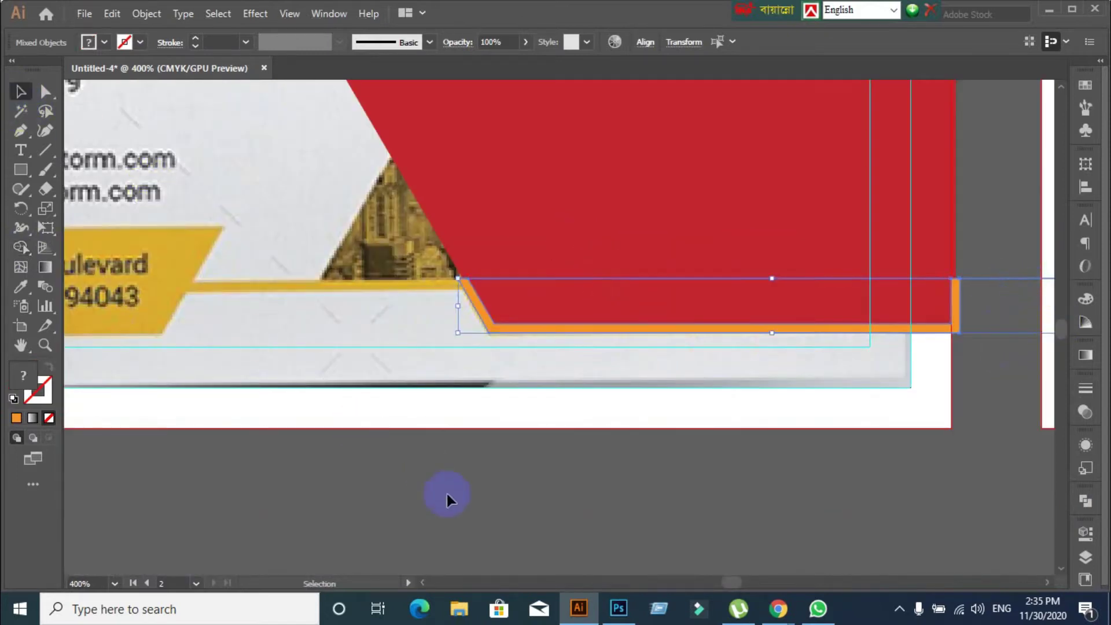
Delete the leftover horizontal line in Outline view, then return to preview
{"action": "left_click", "coordinate": [480, 536]}
{"action": "key", "text": "ctrl+y"}
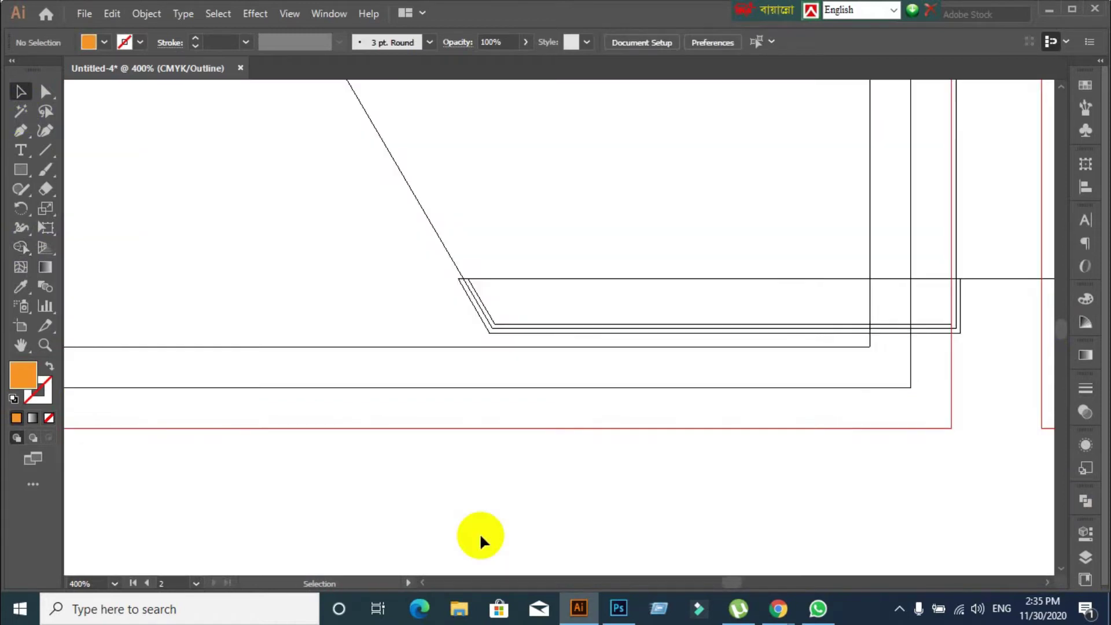
{"action": "left_click", "coordinate": [582, 279]}
{"action": "key", "text": "Delete"}
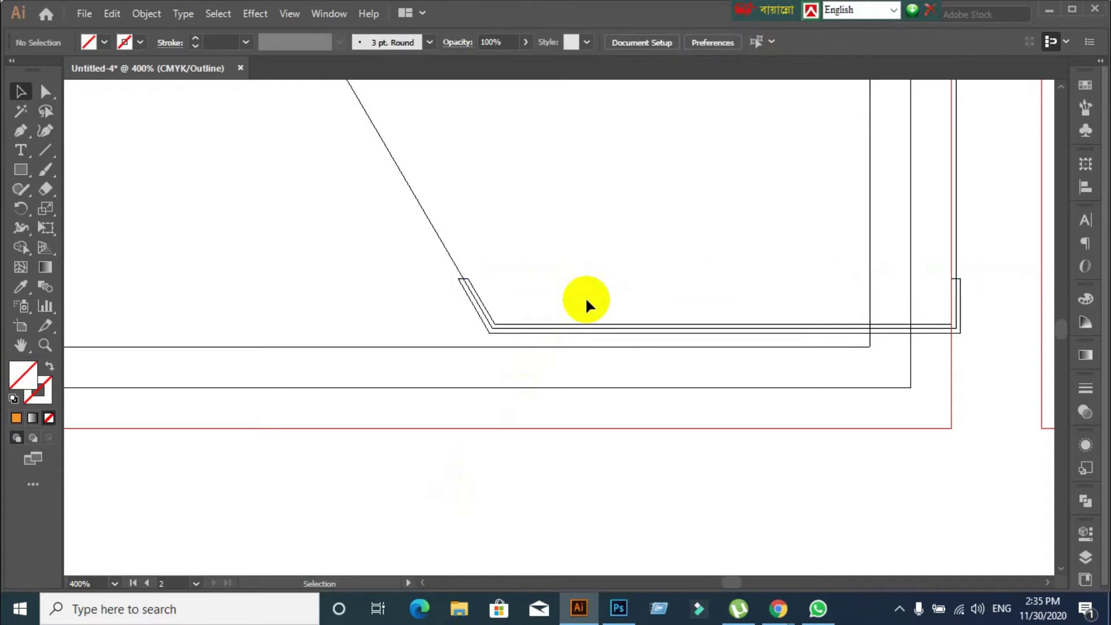
{"action": "key", "text": "ctrl+y"}
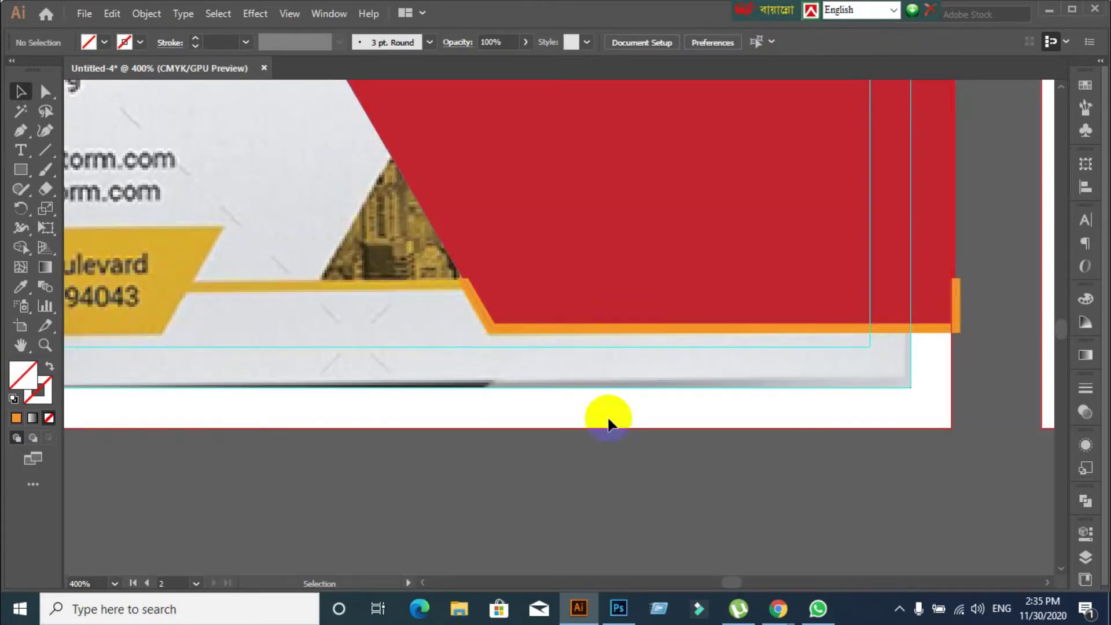
Select the orange strip and undo an accidental change to it
{"action": "scroll", "coordinate": [646, 447], "scroll_direction": "left", "scroll_amount": 3}
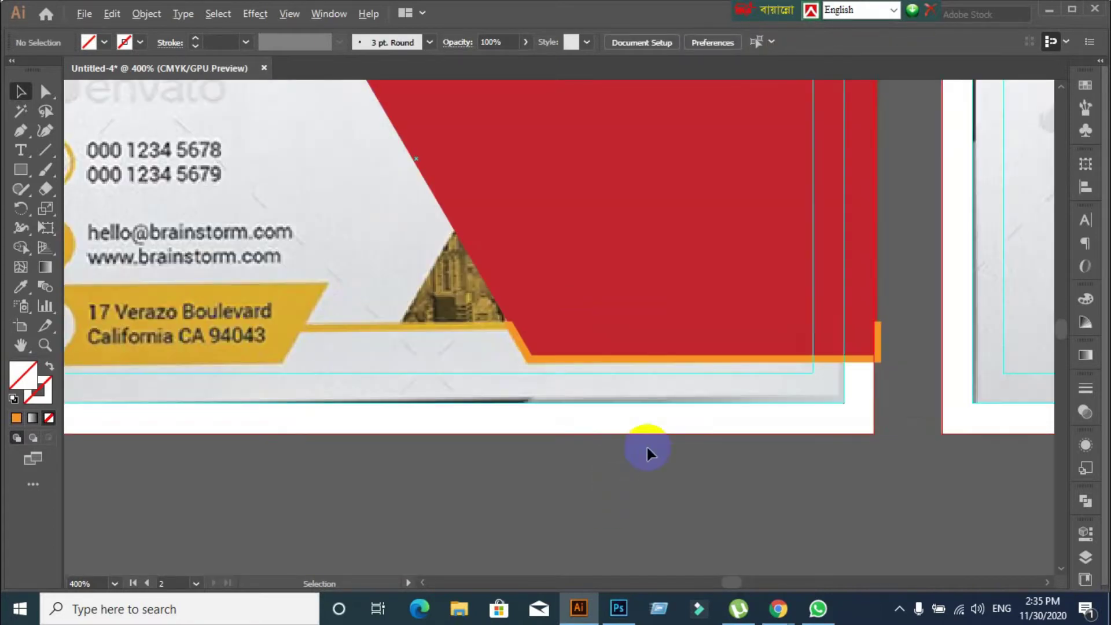
{"action": "scroll", "coordinate": [664, 414], "scroll_direction": "down", "scroll_amount": 1}
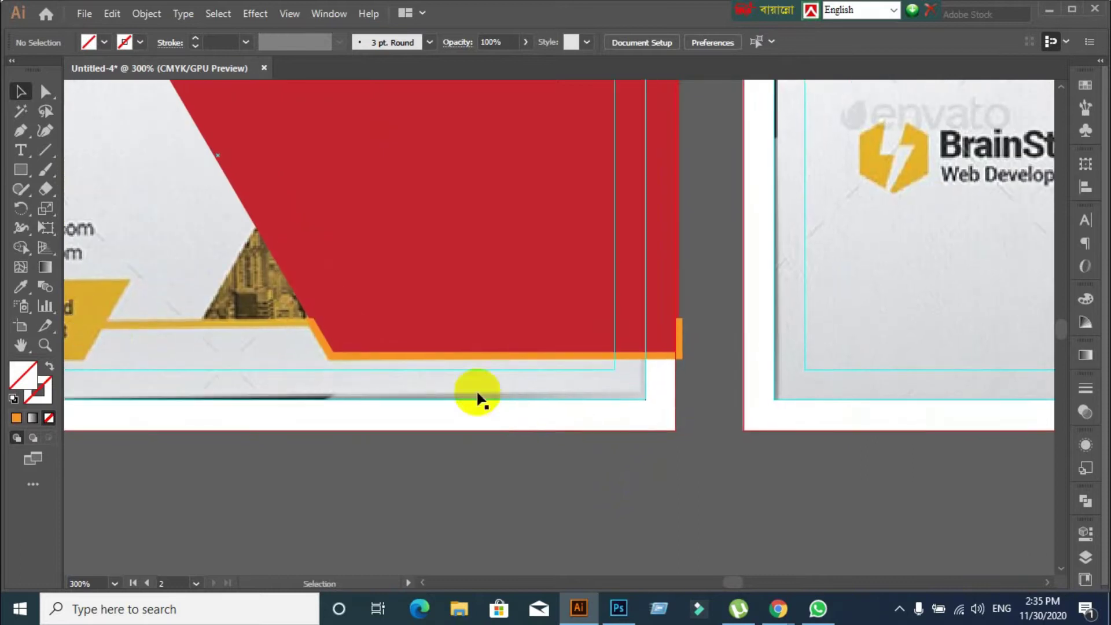
{"action": "left_click", "coordinate": [439, 354]}
{"action": "left_click", "coordinate": [360, 460]}
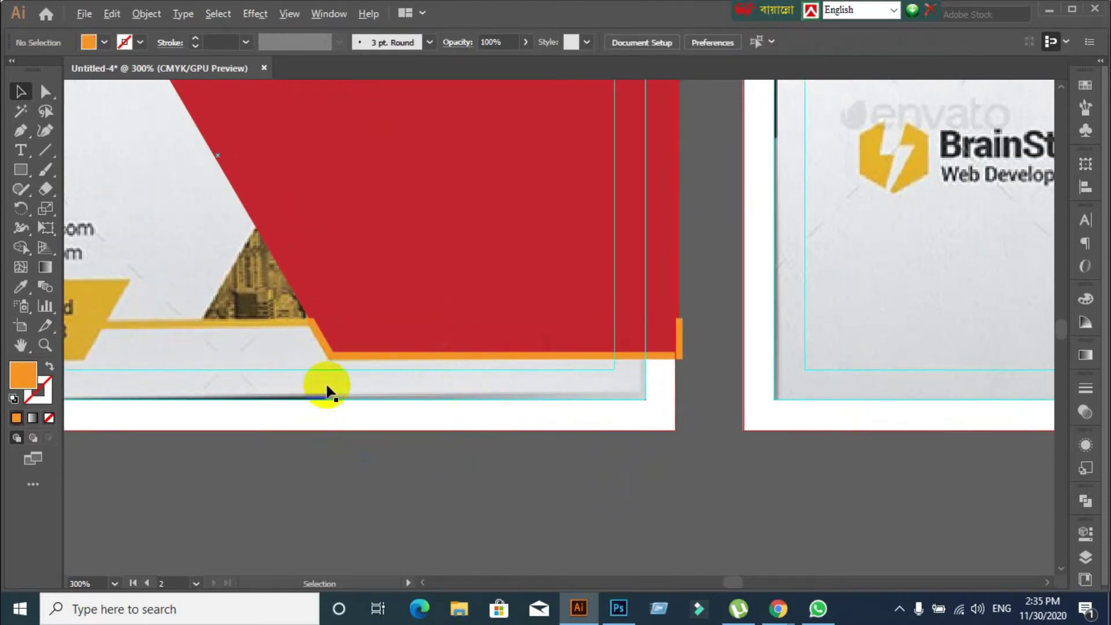
{"action": "scroll", "coordinate": [322, 390], "scroll_direction": "up", "scroll_amount": 3}
{"action": "left_click_drag", "start_coordinate": [265, 240], "coordinate": [314, 446]}
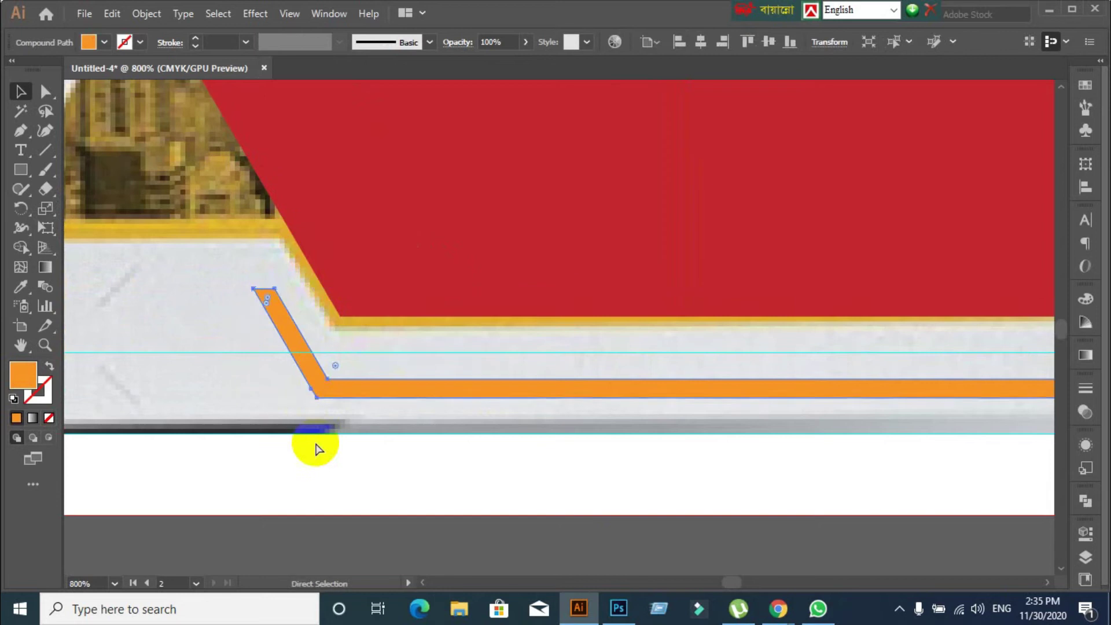
{"action": "key", "text": "ctrl+z"}
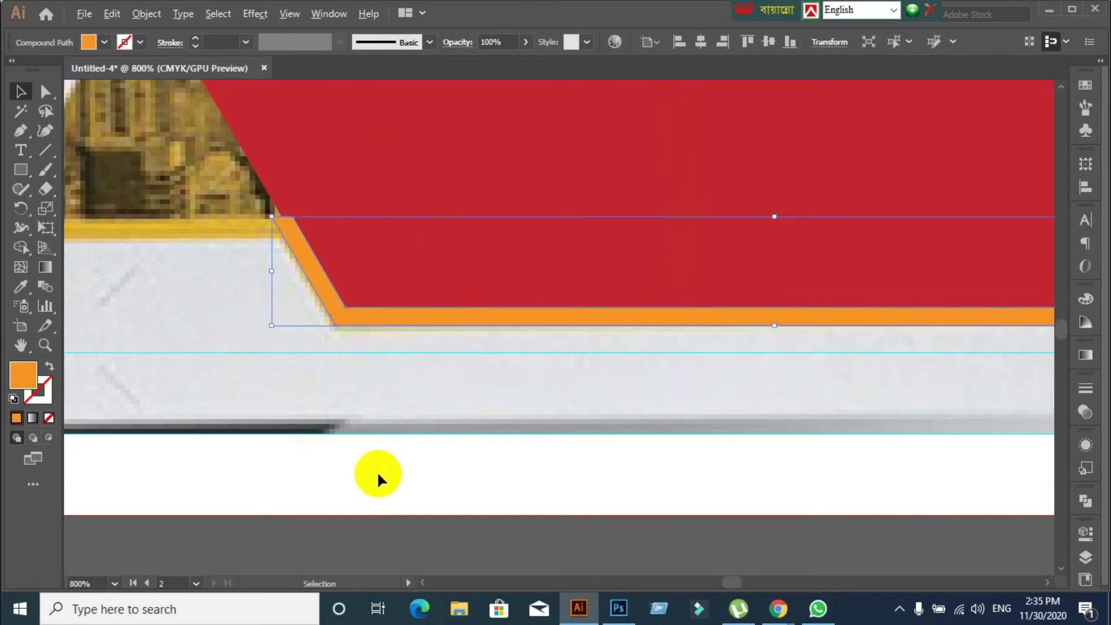
{"action": "scroll", "coordinate": [377, 470], "scroll_direction": "down", "scroll_amount": 1}
Test deleting the red shape to reveal the city photo, then restore it
{"action": "key", "text": "a"}
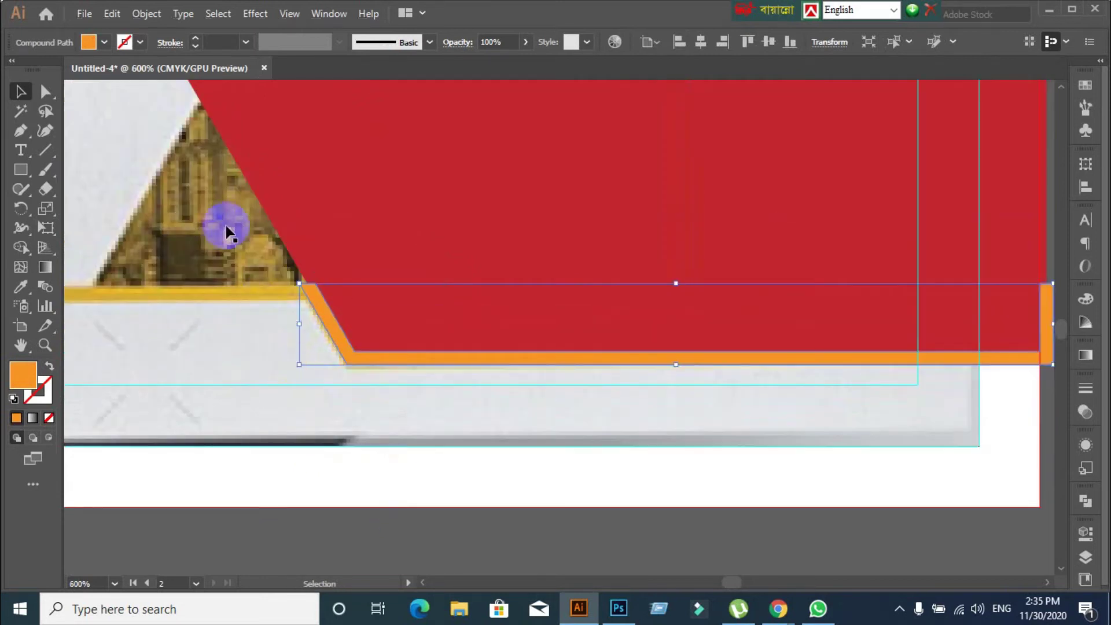
{"action": "left_click", "coordinate": [223, 227]}
{"action": "key", "text": "v"}
{"action": "left_click", "coordinate": [388, 536]}
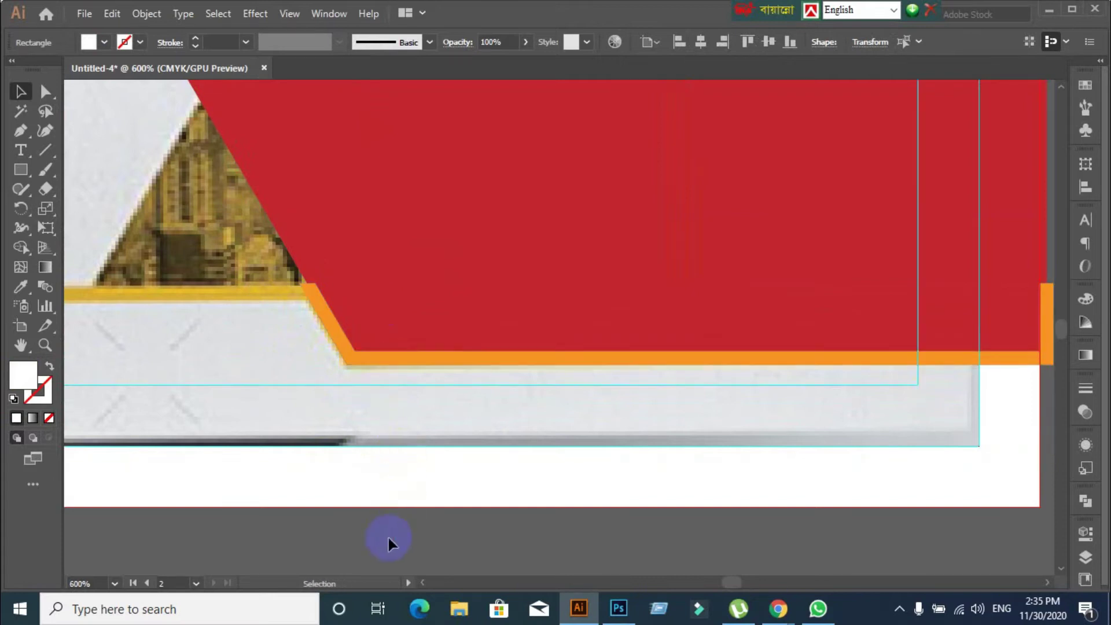
{"action": "left_click", "coordinate": [383, 297]}
{"action": "key", "text": "Delete"}
{"action": "key", "text": "a"}
{"action": "left_click", "coordinate": [362, 358]}
{"action": "key", "text": "ctrl+z"}
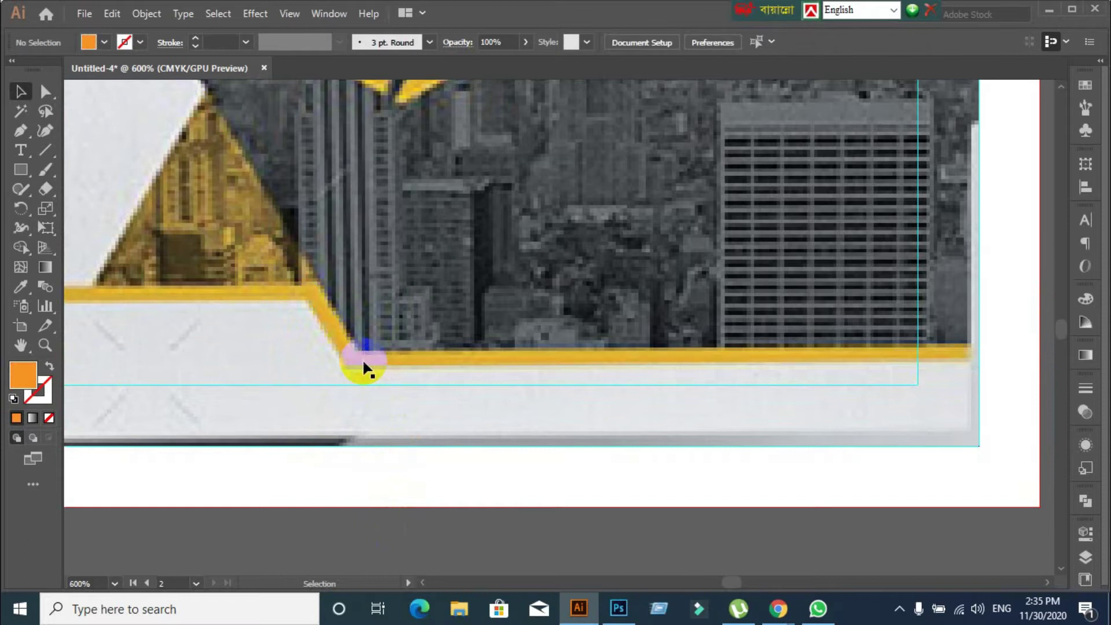
{"action": "key", "text": "ctrl+z"}
{"action": "key", "text": "v"}
Check the orange outline path's selection, then select the red parallelogram
{"action": "left_click", "coordinate": [363, 363]}
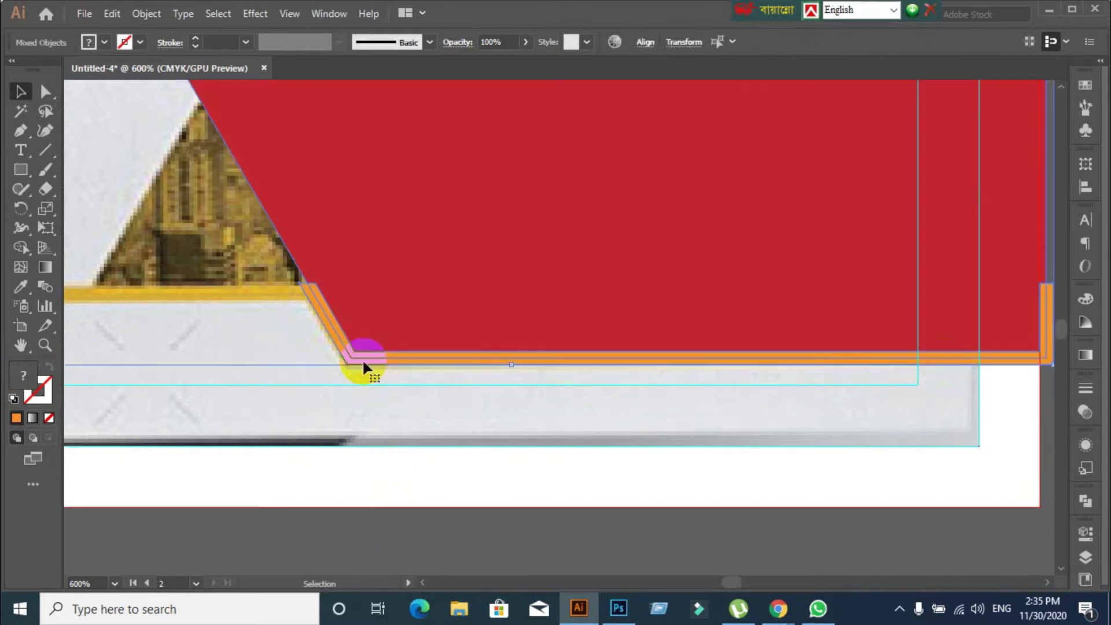
{"action": "left_click", "coordinate": [407, 533]}
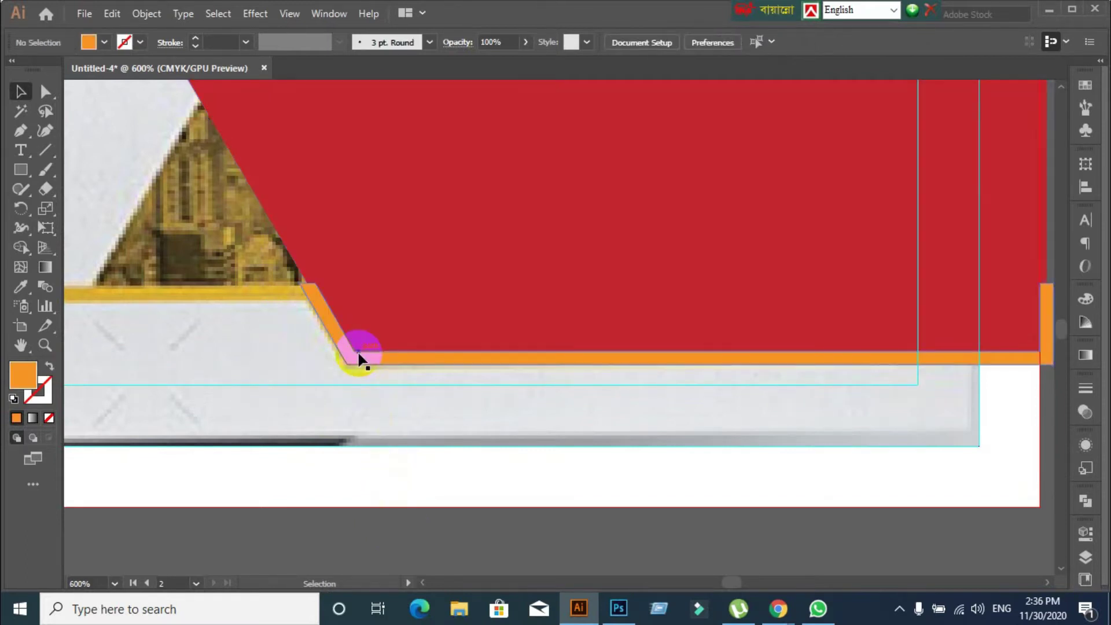
{"action": "scroll", "coordinate": [342, 359], "scroll_direction": "up", "scroll_amount": 2}
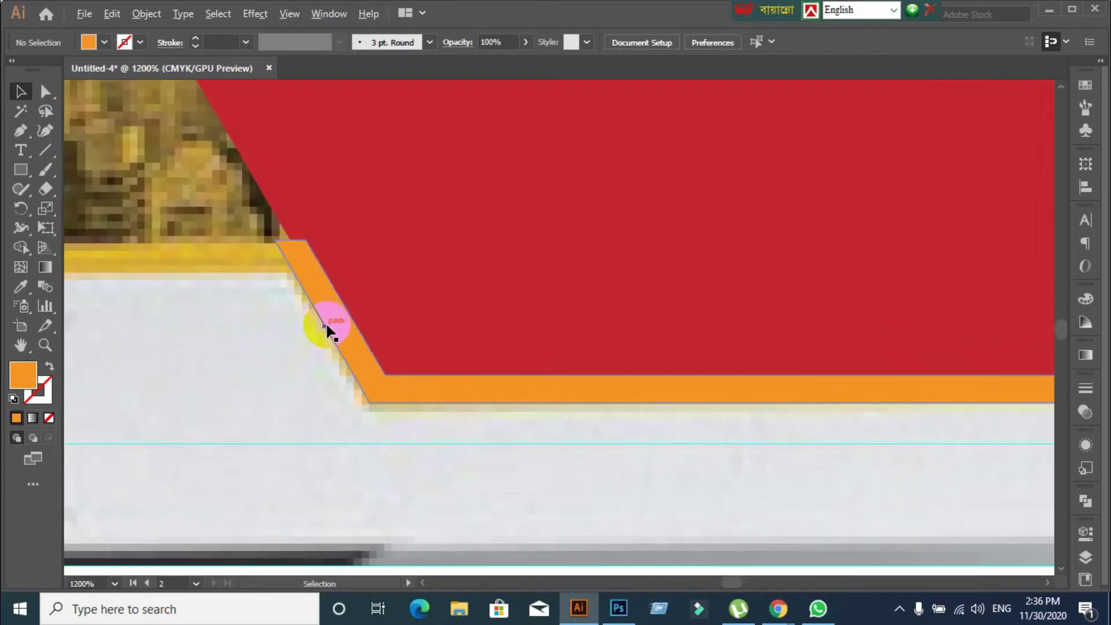
{"action": "left_click", "coordinate": [308, 257]}
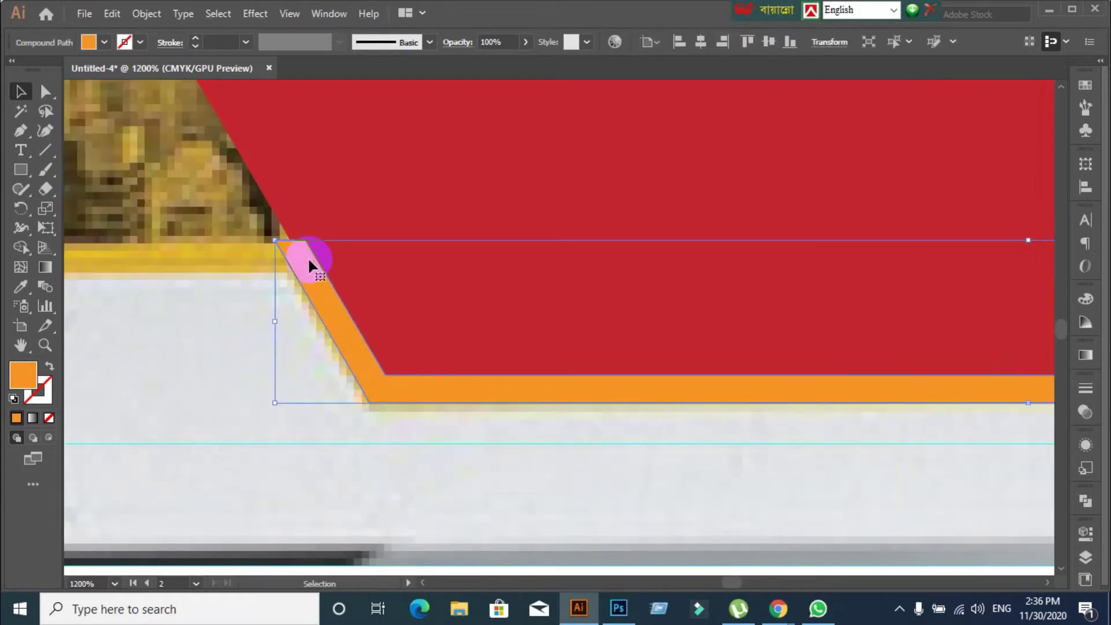
{"action": "scroll", "coordinate": [308, 257], "scroll_direction": "down", "scroll_amount": 2}
{"action": "scroll", "coordinate": [307, 258], "scroll_direction": "up", "scroll_amount": 2}
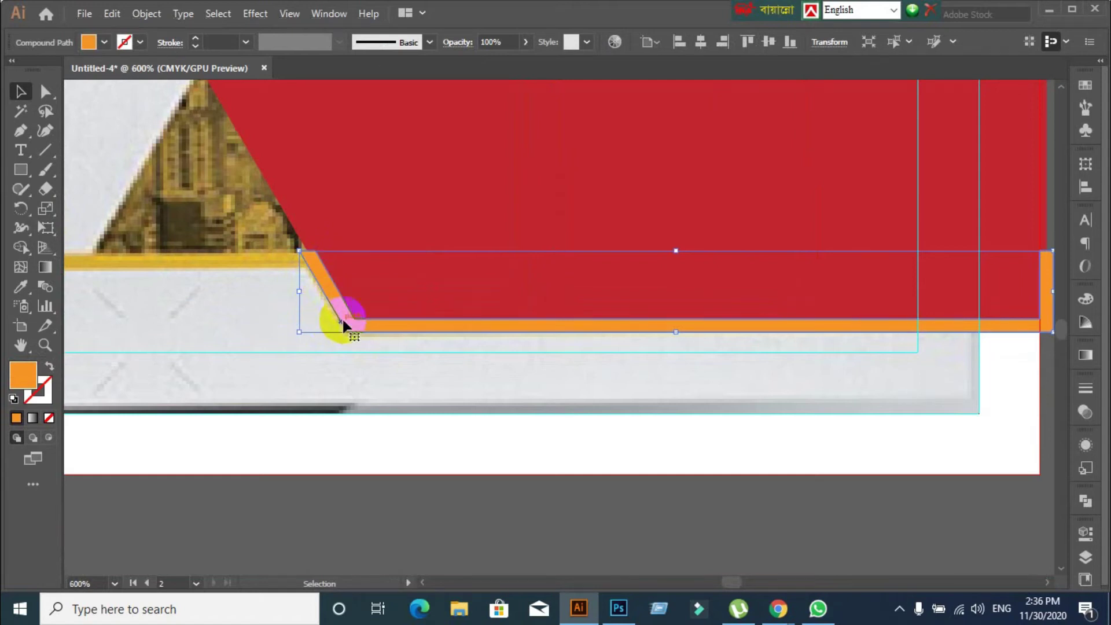
{"action": "left_click", "coordinate": [342, 367]}
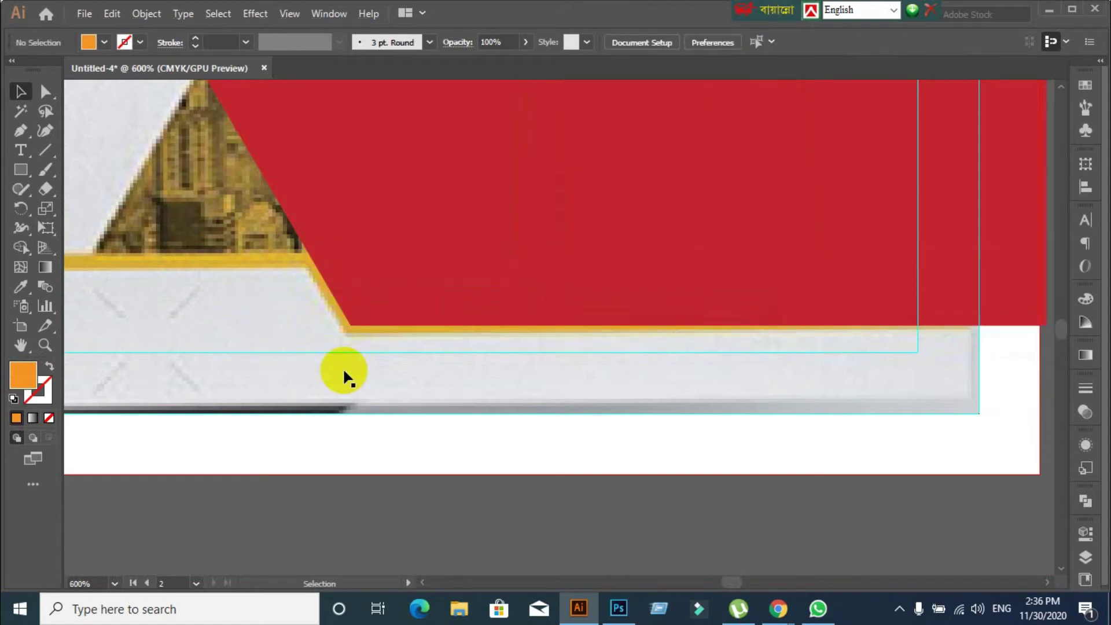
{"action": "scroll", "coordinate": [343, 366], "scroll_direction": "down", "scroll_amount": 2}
{"action": "left_click", "coordinate": [384, 328]}
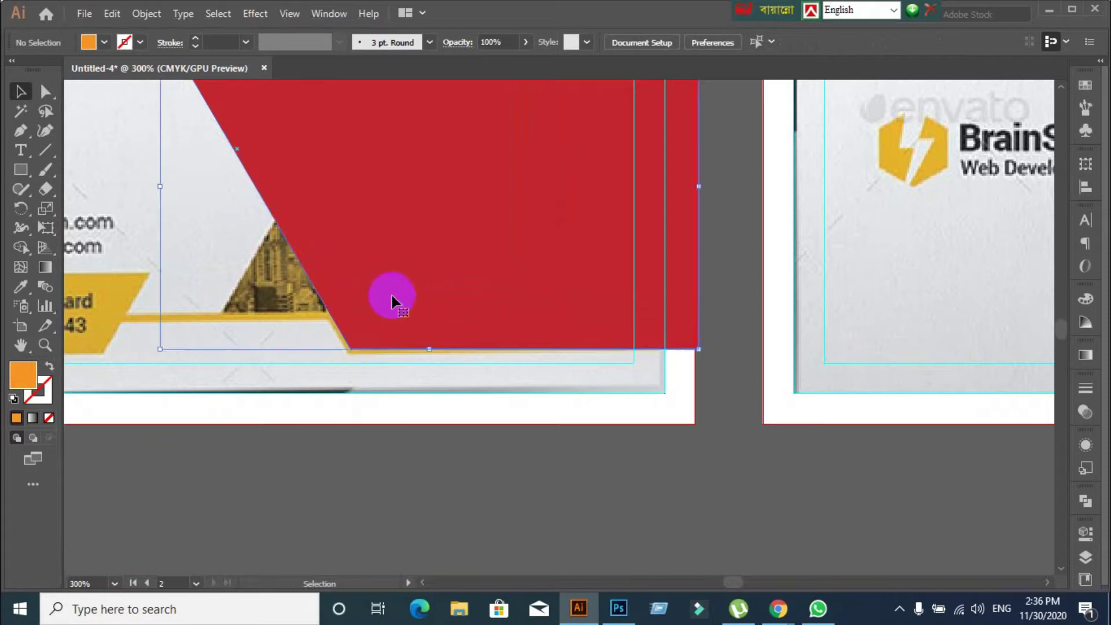
Give the red shape an orange stroke at 2 pt weight
{"action": "left_click", "coordinate": [16, 417]}
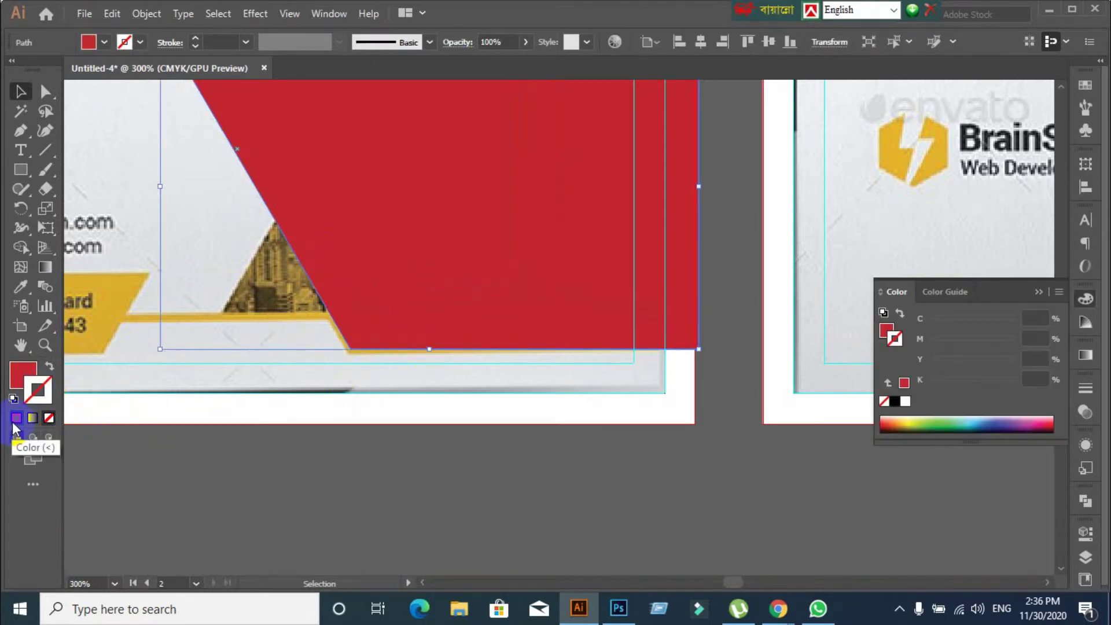
{"action": "left_click", "coordinate": [15, 421]}
{"action": "left_click", "coordinate": [138, 43]}
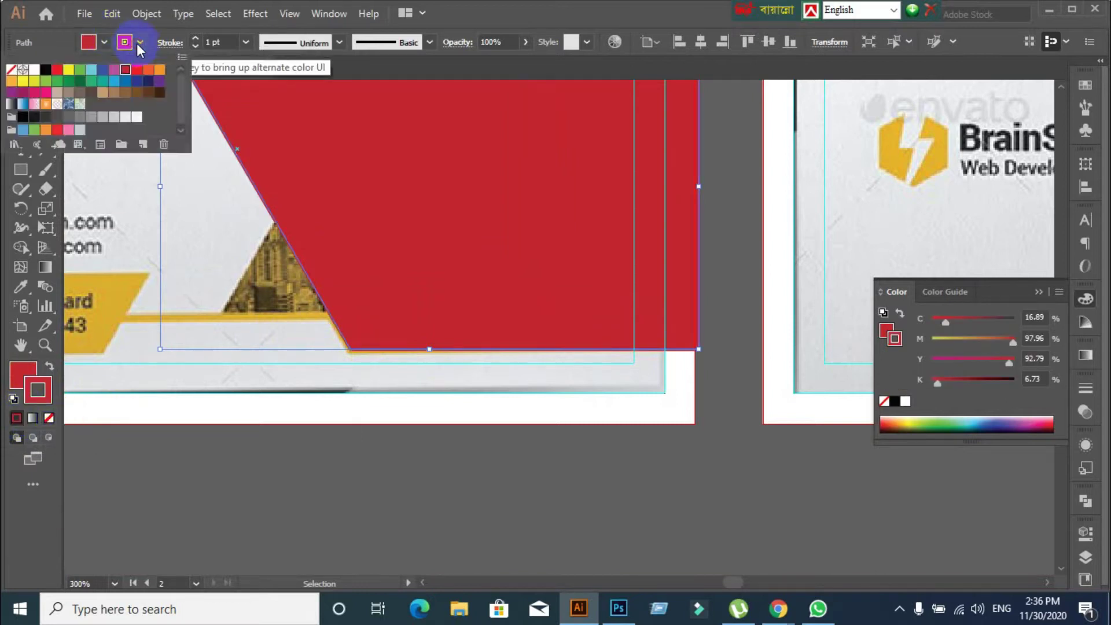
{"action": "left_click", "coordinate": [160, 70]}
{"action": "left_click", "coordinate": [219, 42]}
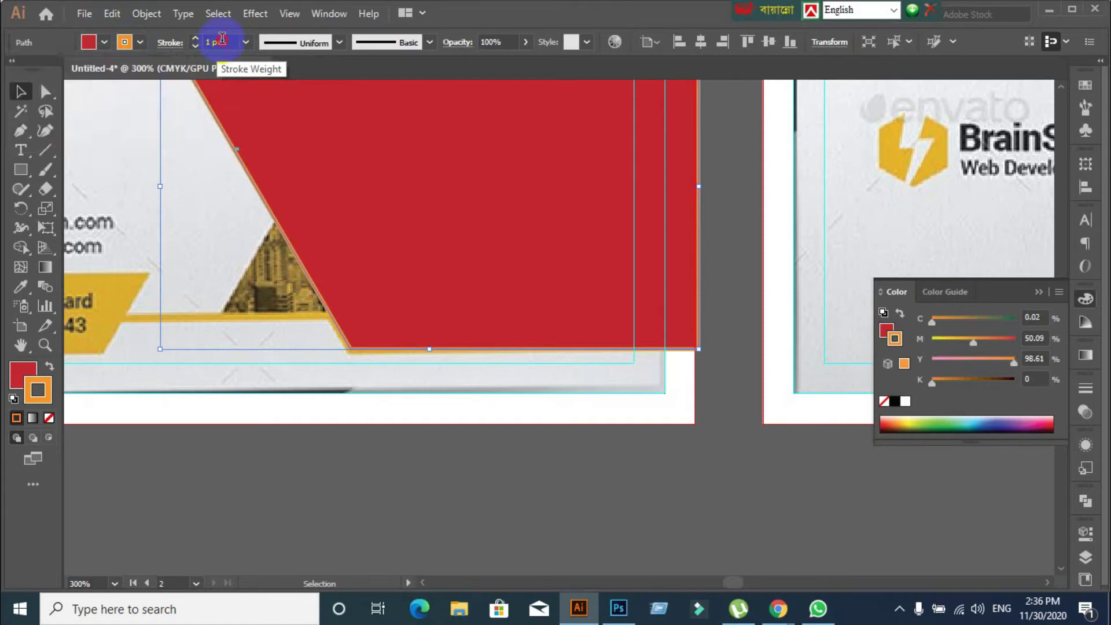
{"action": "type", "text": "2"}
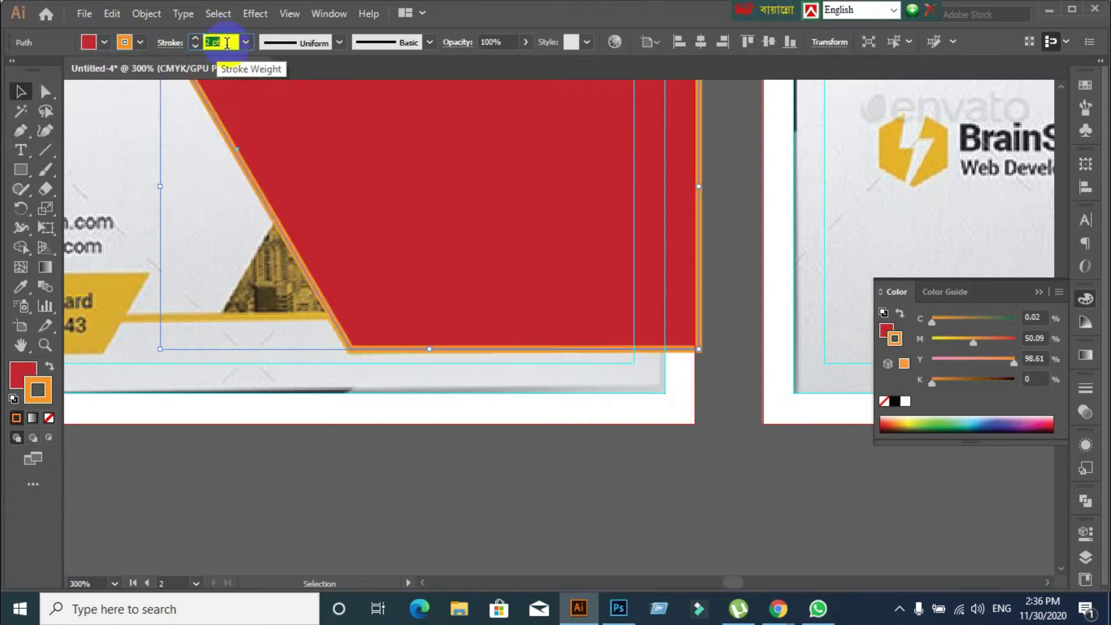
{"action": "key", "text": "Return"}
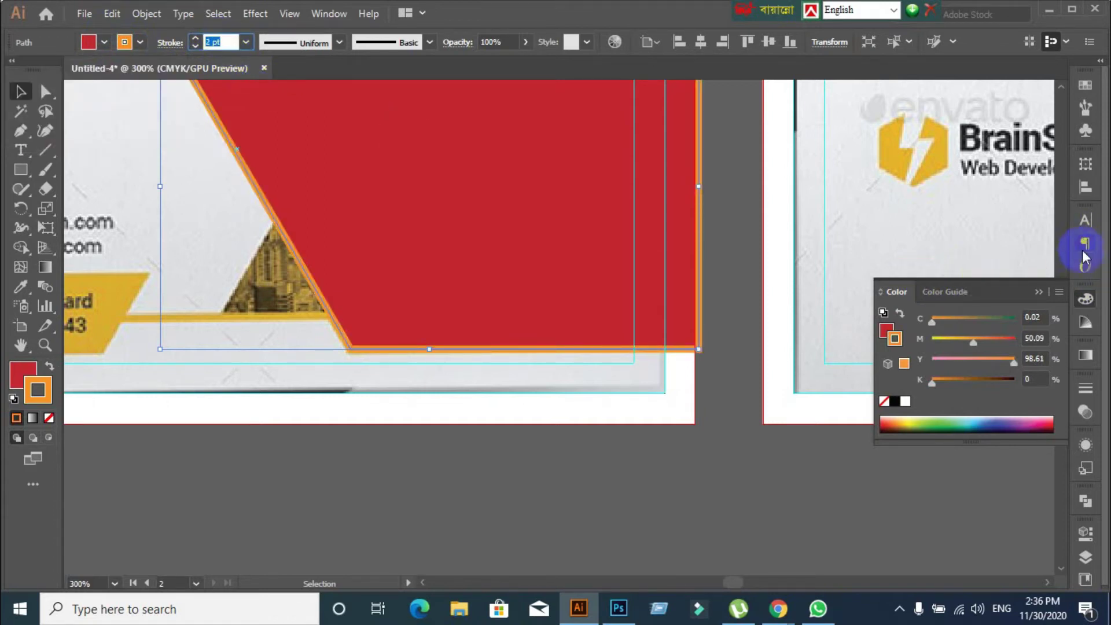
Align the orange stroke to the outside and reselect the red shape
{"action": "left_click", "coordinate": [1086, 390]}
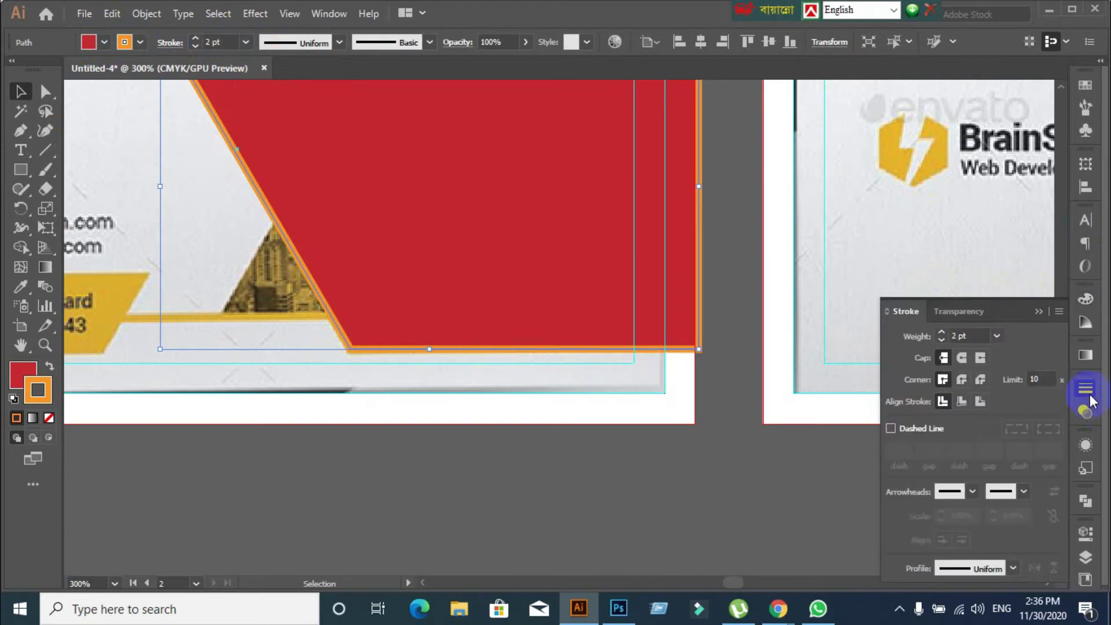
{"action": "left_click", "coordinate": [978, 403]}
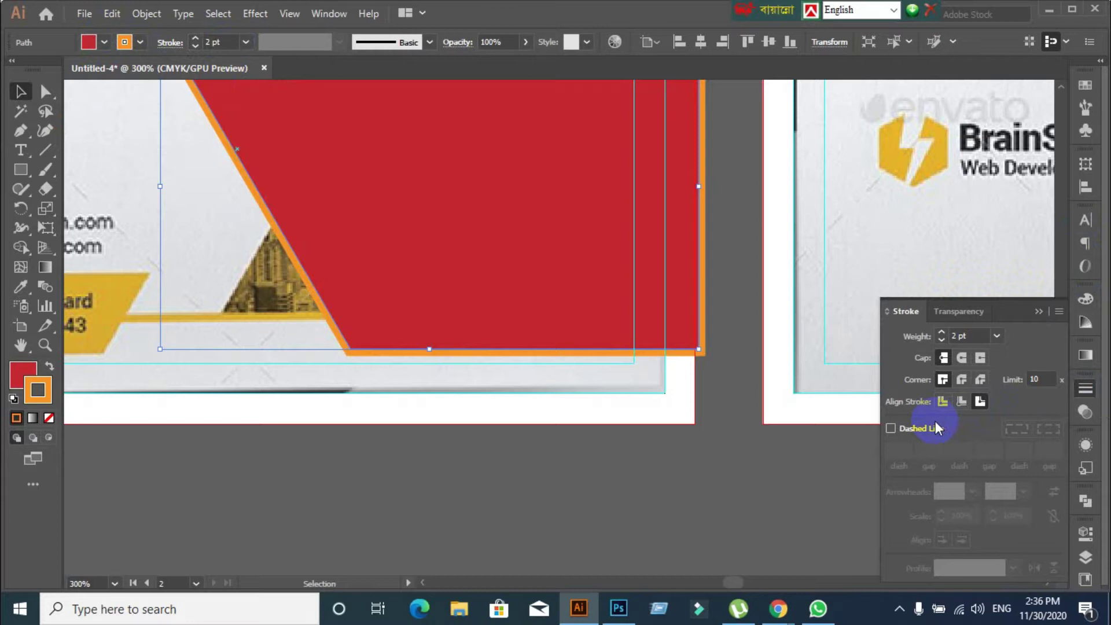
{"action": "left_click", "coordinate": [1038, 311]}
{"action": "left_click", "coordinate": [623, 445]}
{"action": "left_click", "coordinate": [464, 315]}
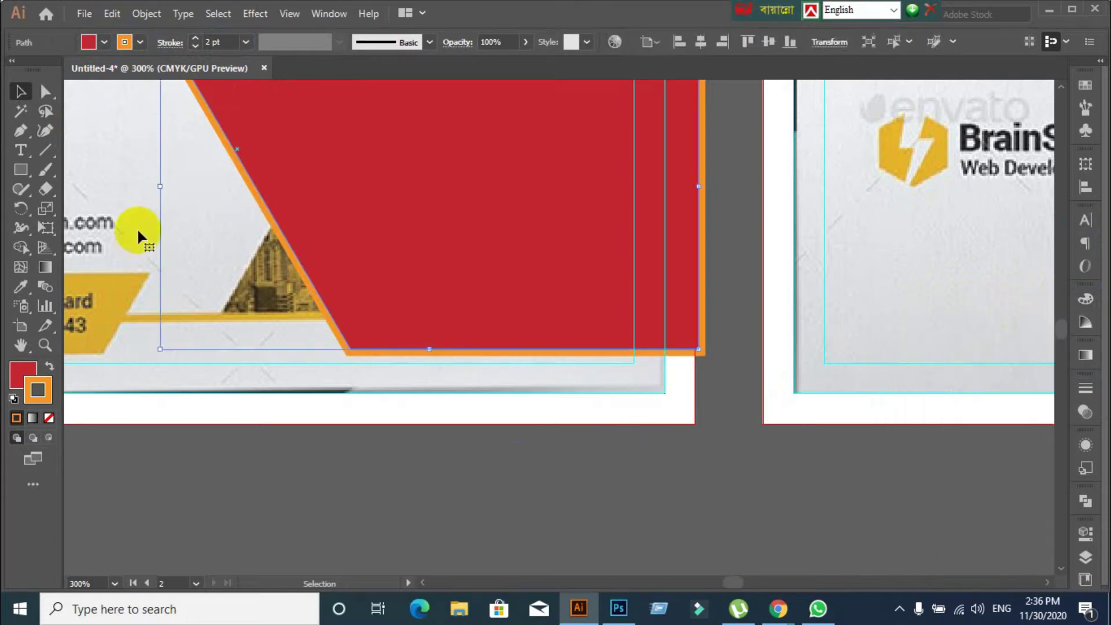
Expand the shape's appearance via Object > Expand Appearance, then ungroup it
{"action": "left_click", "coordinate": [140, 12]}
{"action": "left_click", "coordinate": [214, 222]}
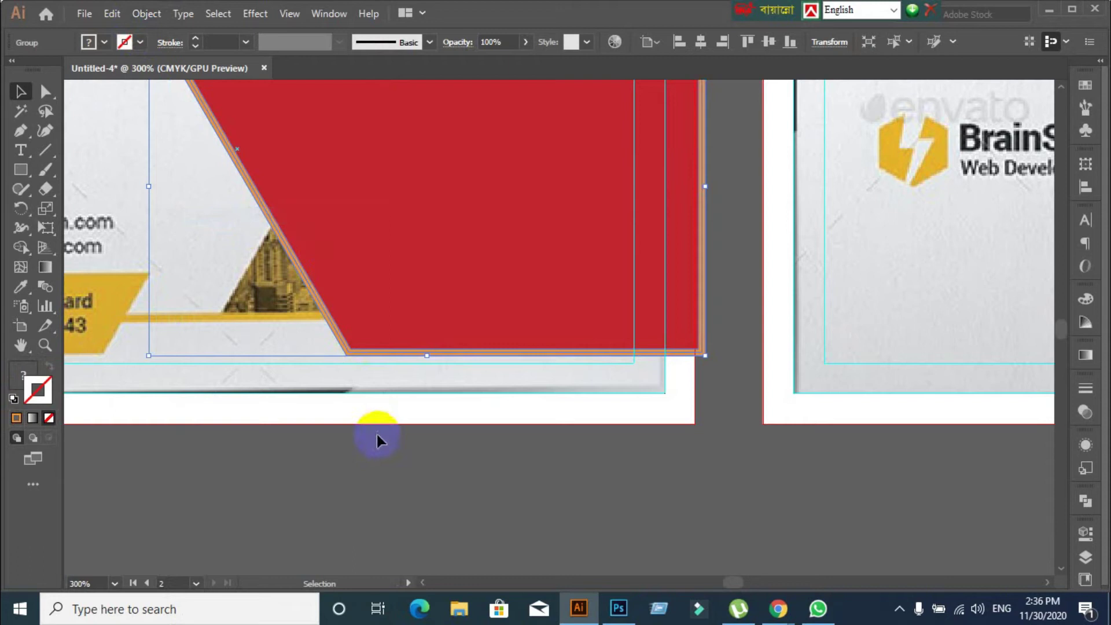
{"action": "right_click", "coordinate": [379, 276]}
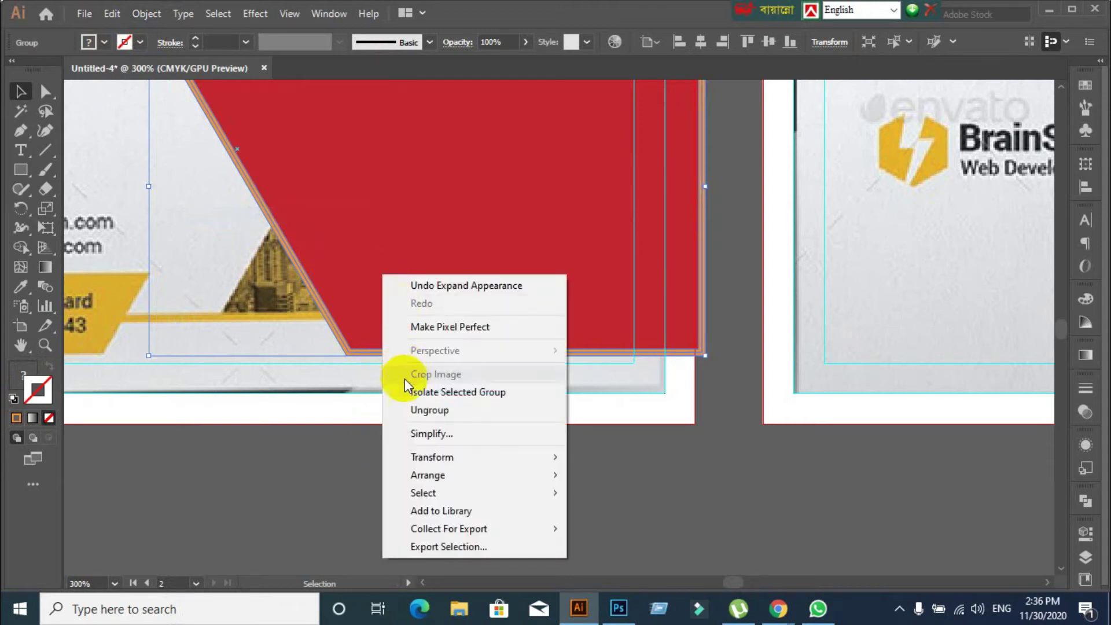
{"action": "left_click", "coordinate": [398, 411]}
{"action": "scroll", "coordinate": [354, 303], "scroll_direction": "up", "scroll_amount": 2}
Move the orange outline slightly lower after undoing a misplaced drag, then nudge its corner
{"action": "left_click_drag", "start_coordinate": [330, 389], "coordinate": [322, 431]}
{"action": "key", "text": "ctrl+z"}
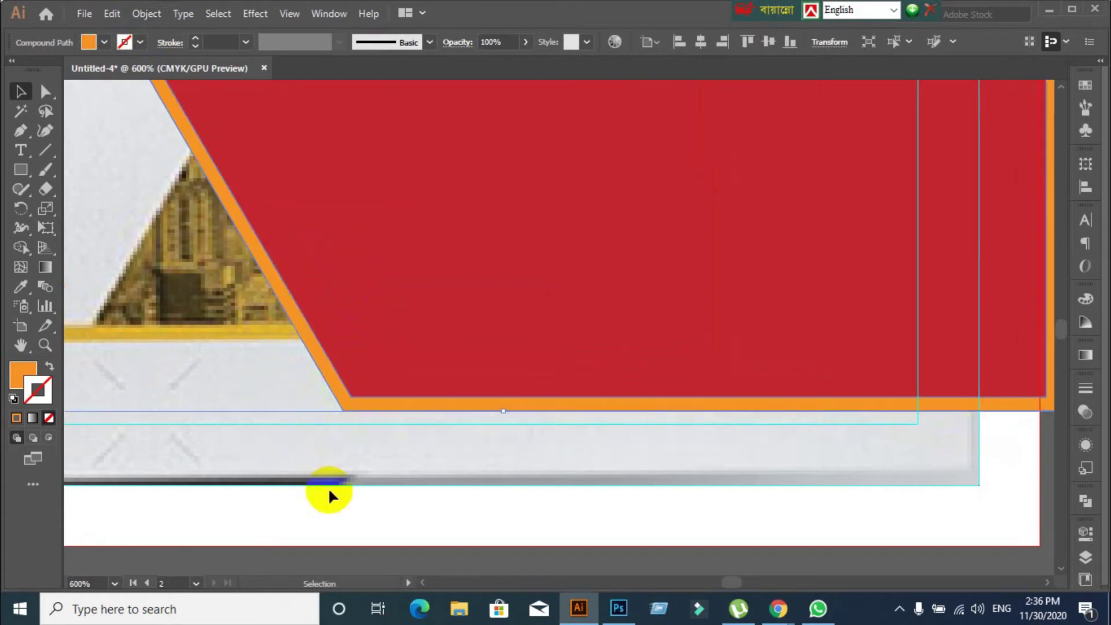
{"action": "scroll", "coordinate": [340, 489], "scroll_direction": "down", "scroll_amount": 4}
{"action": "scroll", "coordinate": [416, 390], "scroll_direction": "up", "scroll_amount": 2}
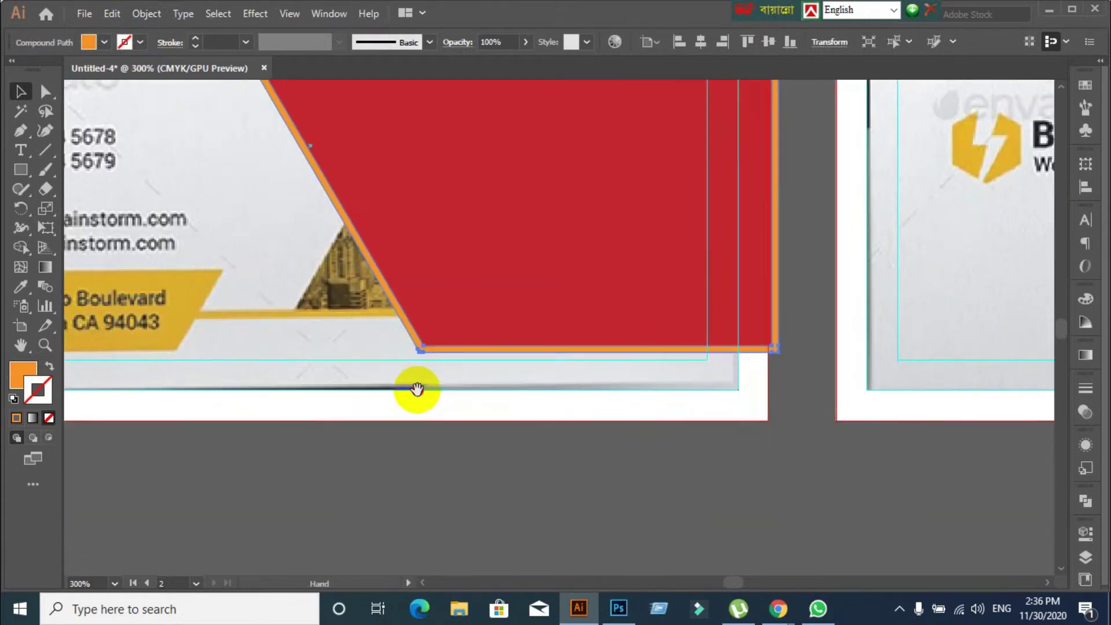
{"action": "scroll", "coordinate": [417, 398], "scroll_direction": "up", "scroll_amount": 2}
{"action": "mouse_move", "coordinate": [430, 317]}
{"action": "left_mouse_down"}
{"action": "mouse_move", "coordinate": [411, 346]}
{"action": "mouse_move", "coordinate": [428, 322]}
{"action": "left_mouse_up"}
{"action": "scroll", "coordinate": [398, 352], "scroll_direction": "up", "scroll_amount": 2}
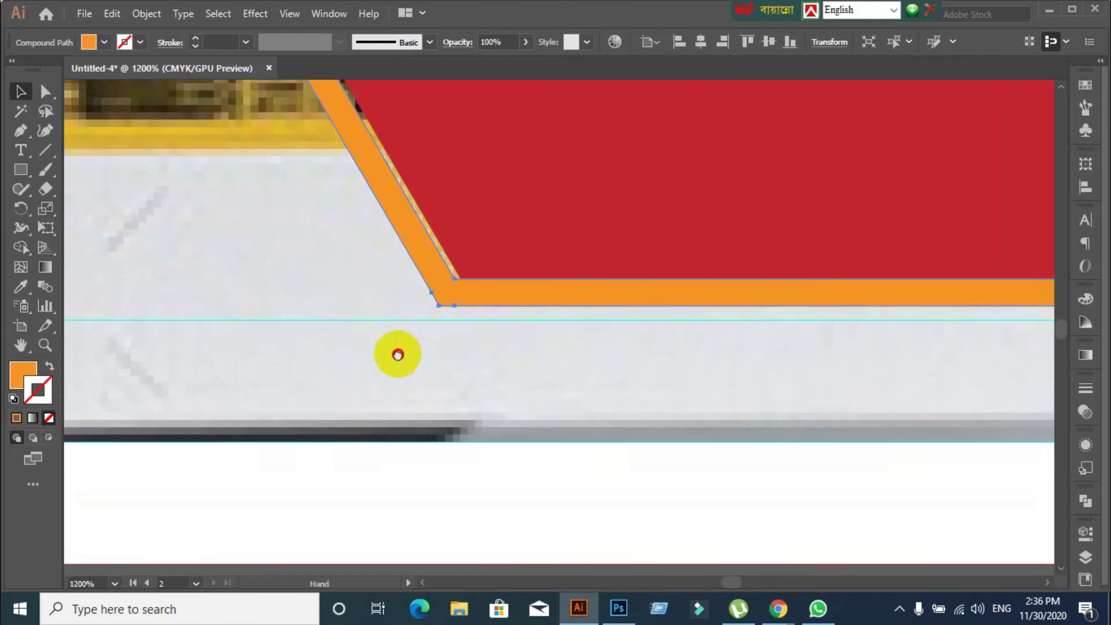
{"action": "left_click_drag", "start_coordinate": [424, 377], "coordinate": [426, 374]}
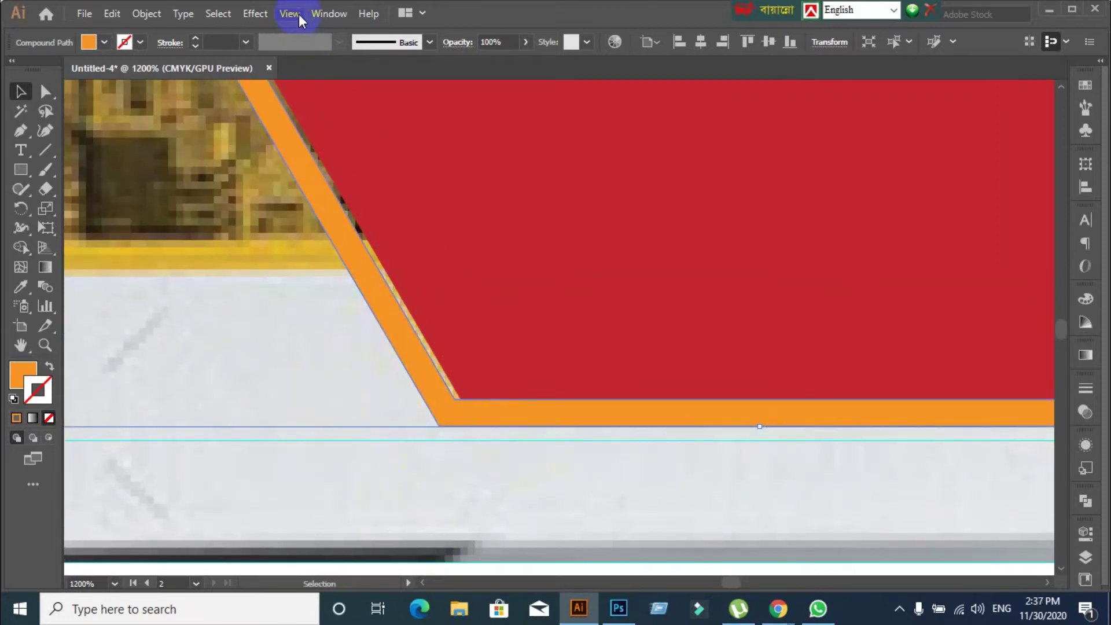
Toggle Snap to Pixel and Snap to Point, then shift the orange outline slightly right
{"action": "left_click", "coordinate": [289, 14]}
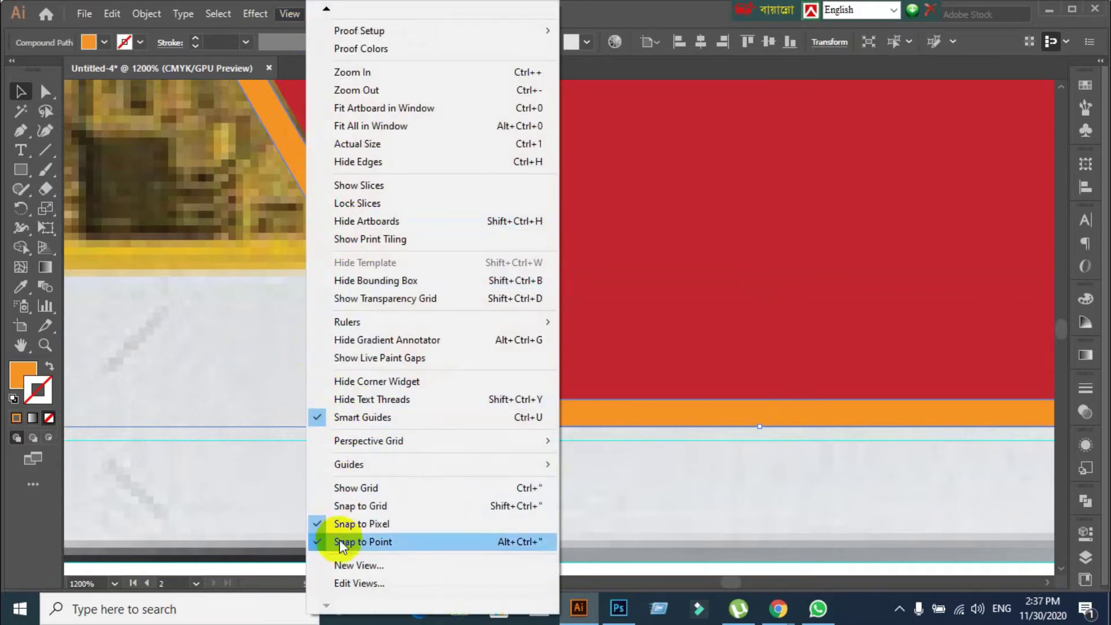
{"action": "left_click", "coordinate": [333, 524]}
{"action": "left_click", "coordinate": [291, 13]}
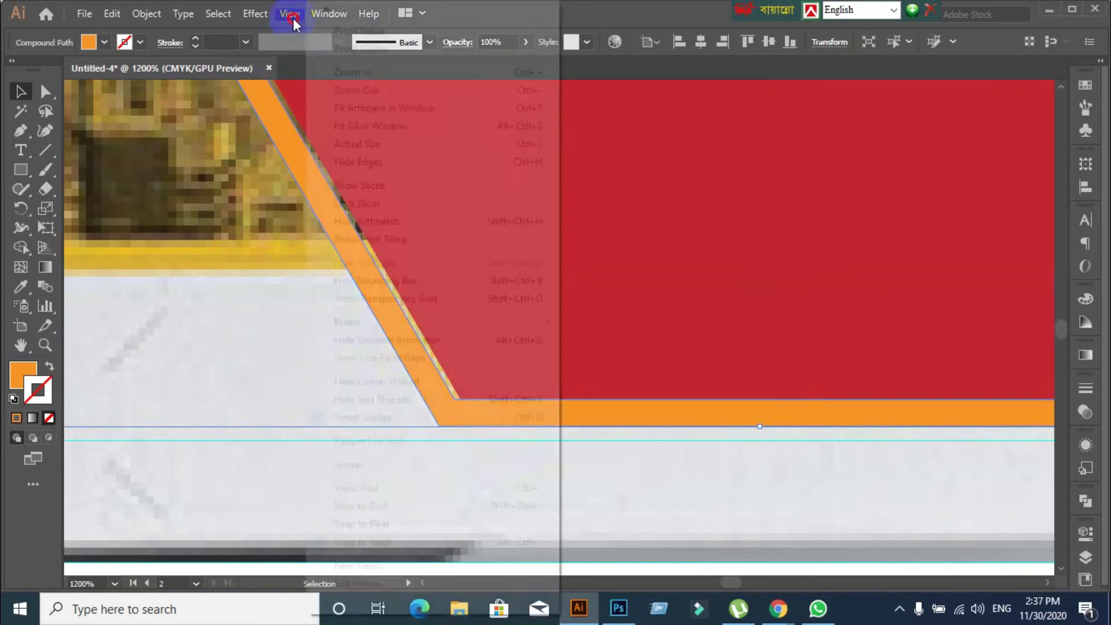
{"action": "left_click", "coordinate": [341, 543]}
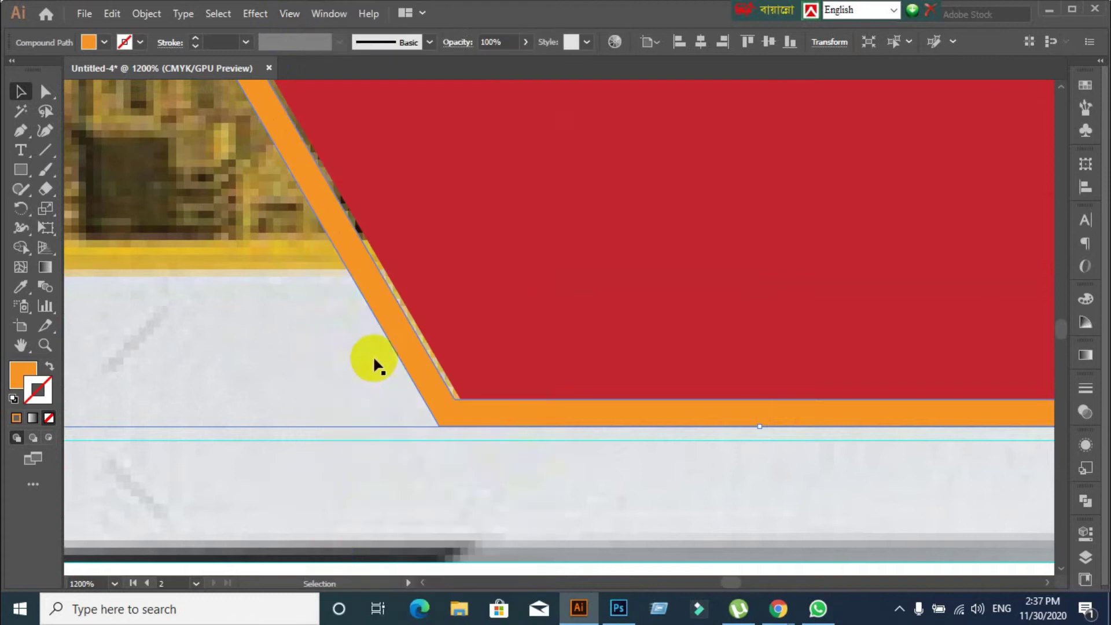
{"action": "left_click_drag", "start_coordinate": [404, 344], "coordinate": [411, 347]}
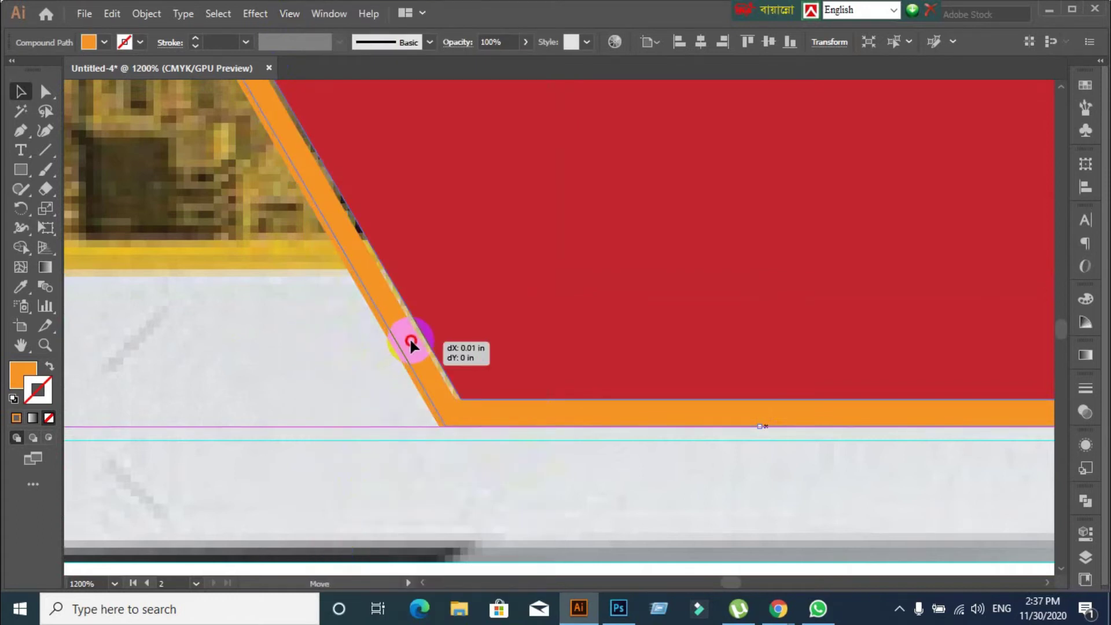
Turn Snap to Pixel back on, toggle Snap to Point, and nudge the red shape by its bottom corner
{"action": "left_click", "coordinate": [632, 493]}
{"action": "scroll", "coordinate": [633, 495], "scroll_direction": "down", "scroll_amount": 1}
{"action": "scroll", "coordinate": [632, 494], "scroll_direction": "down", "scroll_amount": 3}
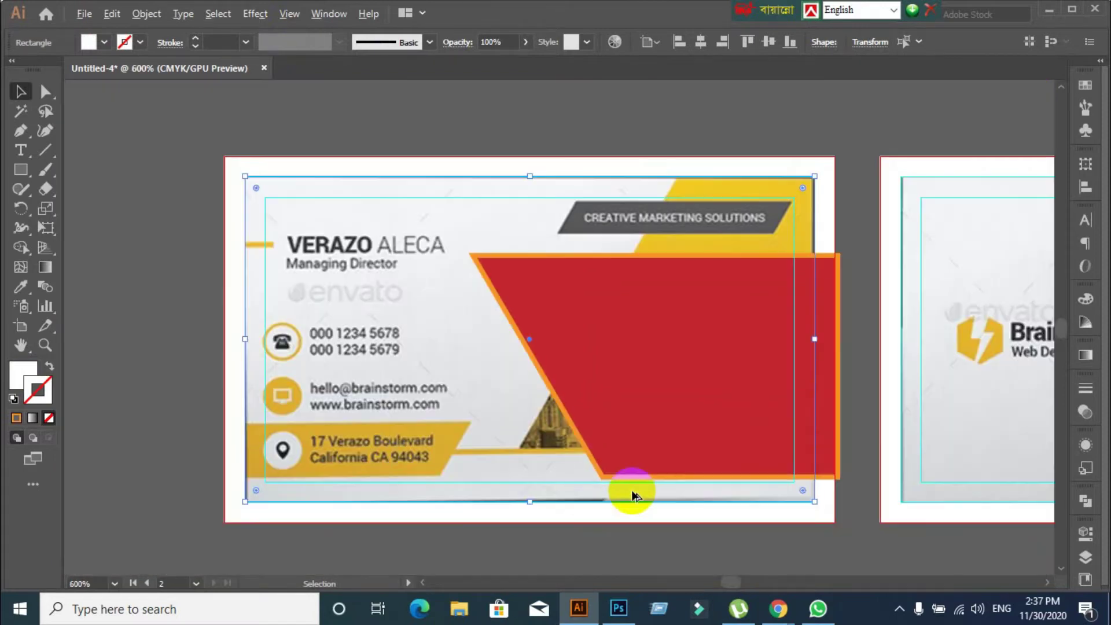
{"action": "scroll", "coordinate": [632, 495], "scroll_direction": "up", "scroll_amount": 2}
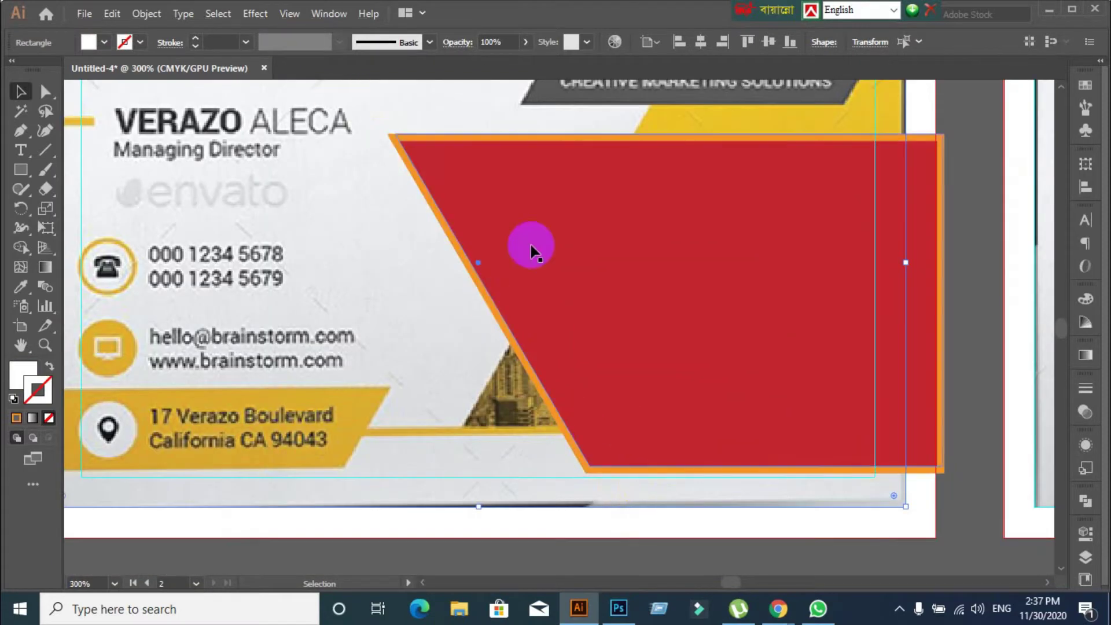
{"action": "left_click", "coordinate": [293, 13]}
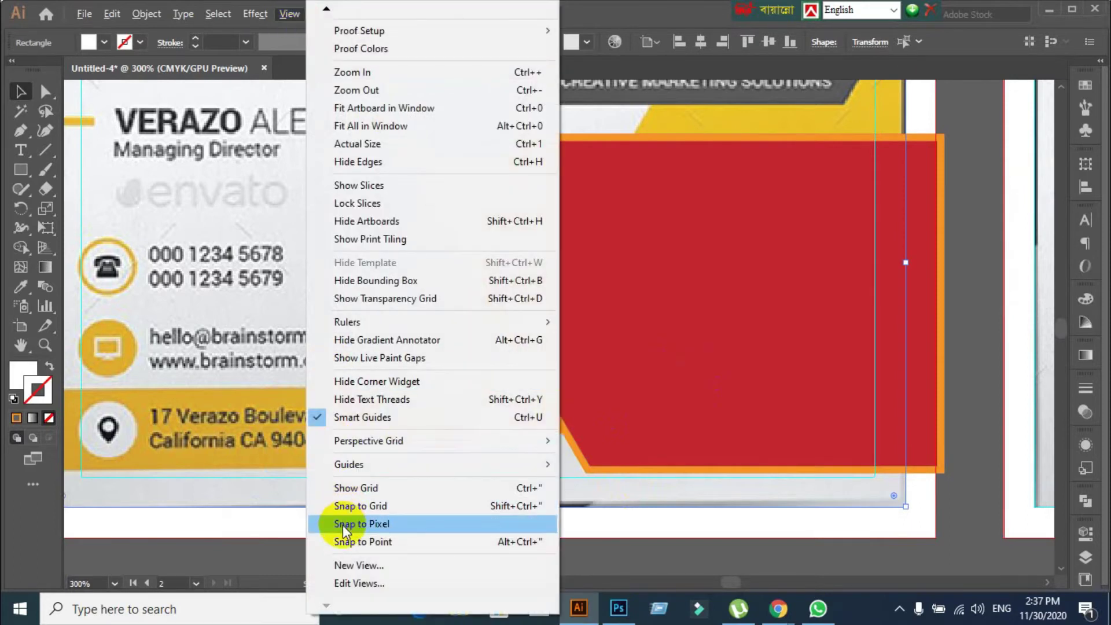
{"action": "left_click", "coordinate": [300, 70]}
{"action": "left_click", "coordinate": [290, 12]}
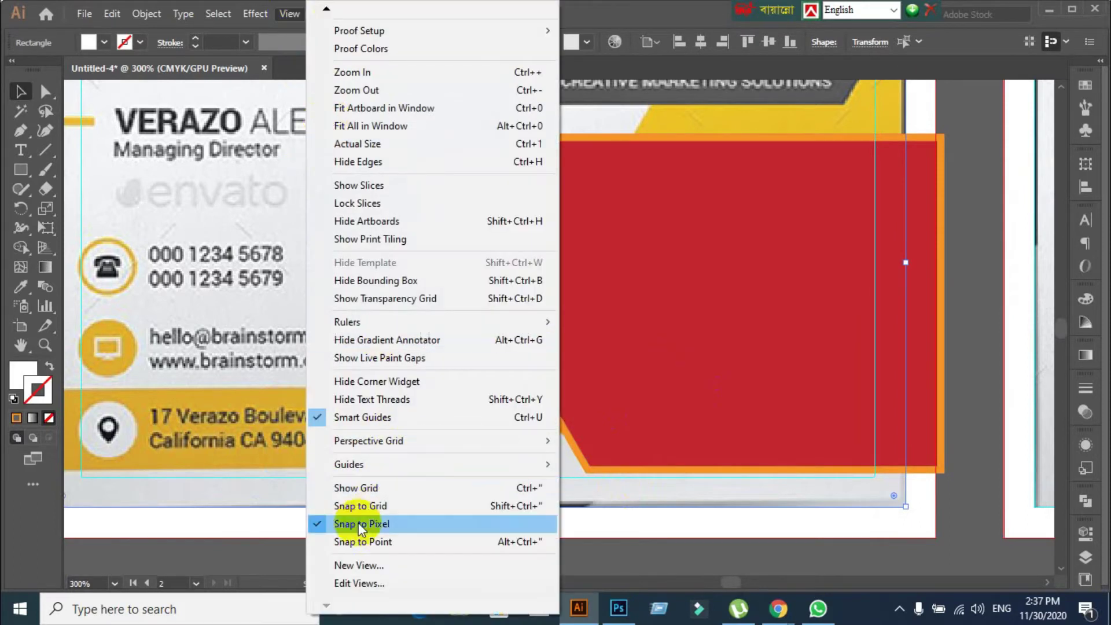
{"action": "left_click", "coordinate": [347, 541]}
{"action": "scroll", "coordinate": [529, 513], "scroll_direction": "down", "scroll_amount": 3}
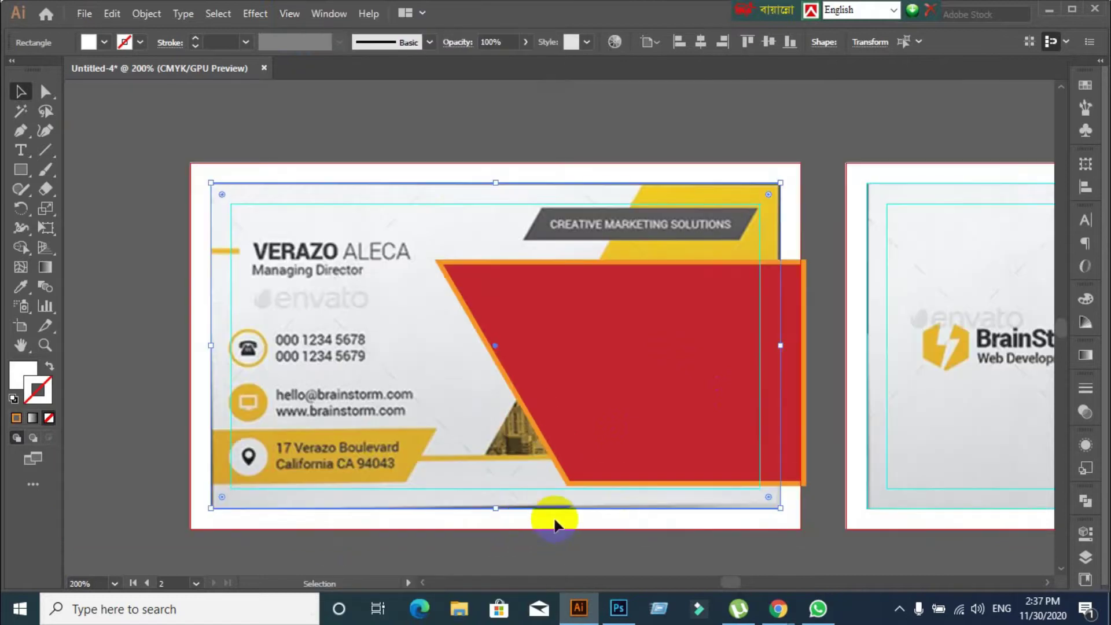
{"action": "scroll", "coordinate": [446, 411], "scroll_direction": "up", "scroll_amount": 3}
{"action": "scroll", "coordinate": [470, 440], "scroll_direction": "up", "scroll_amount": 3}
{"action": "left_click_drag", "start_coordinate": [397, 383], "coordinate": [406, 384]}
{"action": "left_click", "coordinate": [409, 514]}
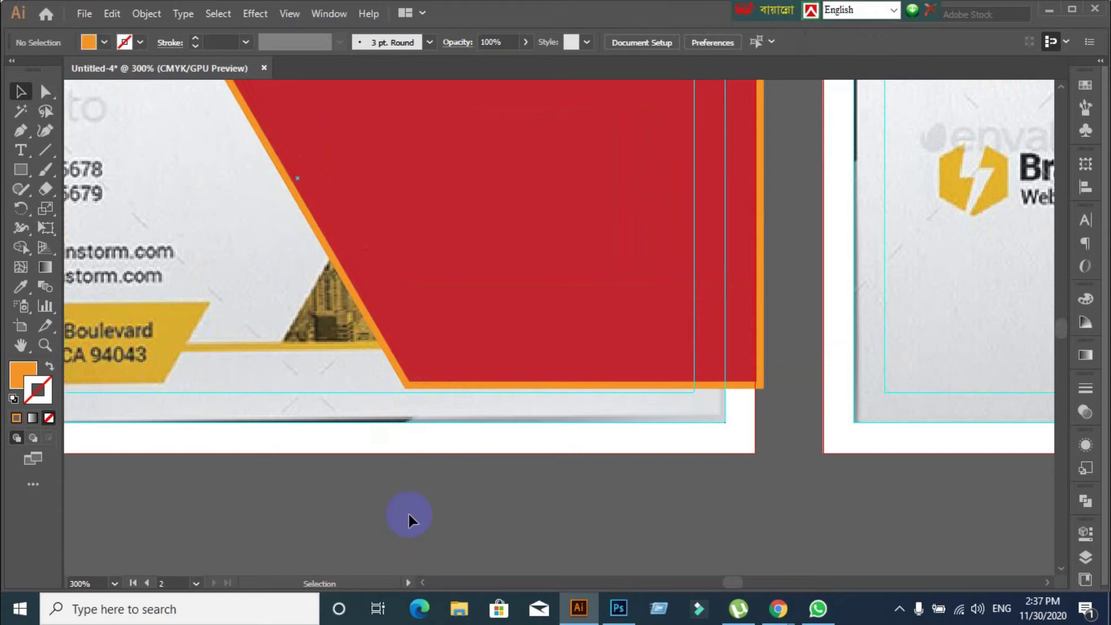
Draw a horizontal line across the red shape and split the shapes along it with Pathfinder Divide
{"action": "left_click", "coordinate": [52, 151]}
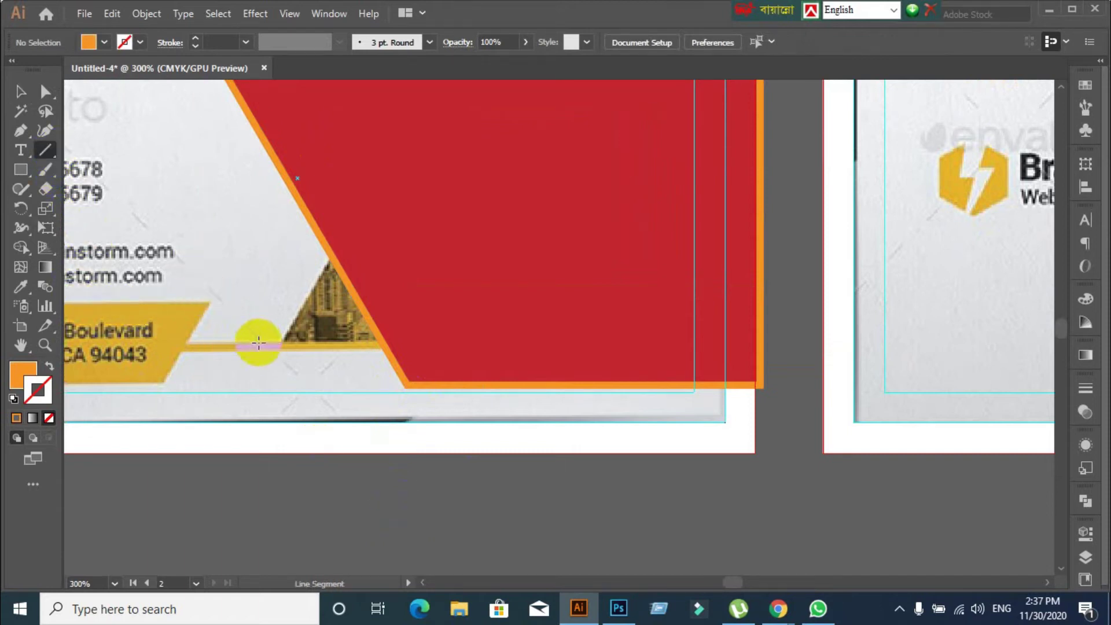
{"action": "left_click_drag", "start_coordinate": [259, 343], "coordinate": [789, 341]}
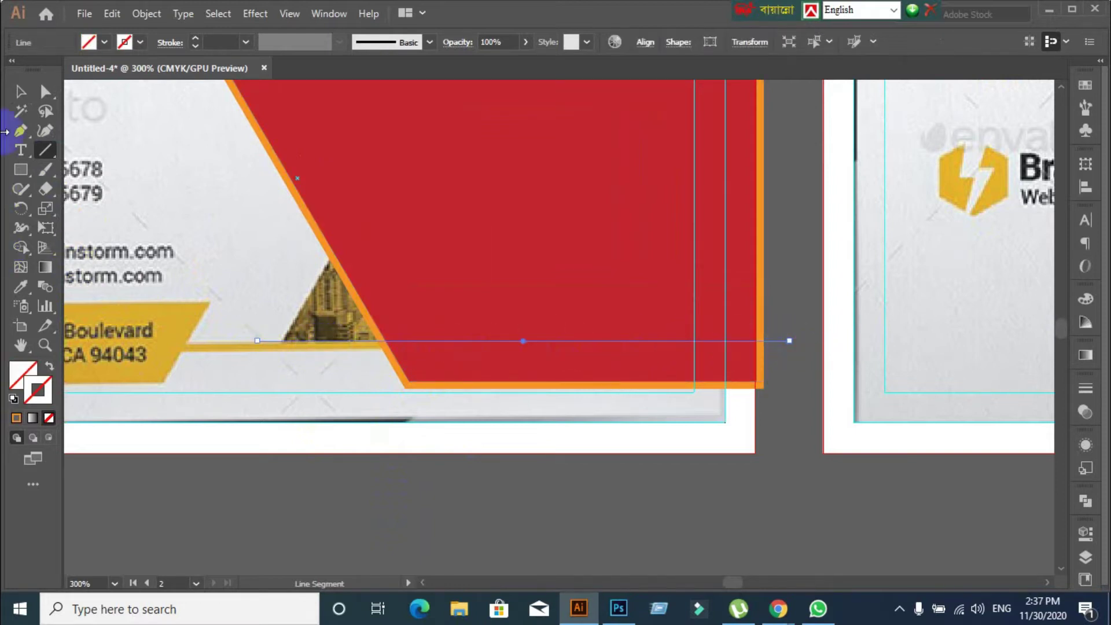
{"action": "left_click", "coordinate": [20, 95]}
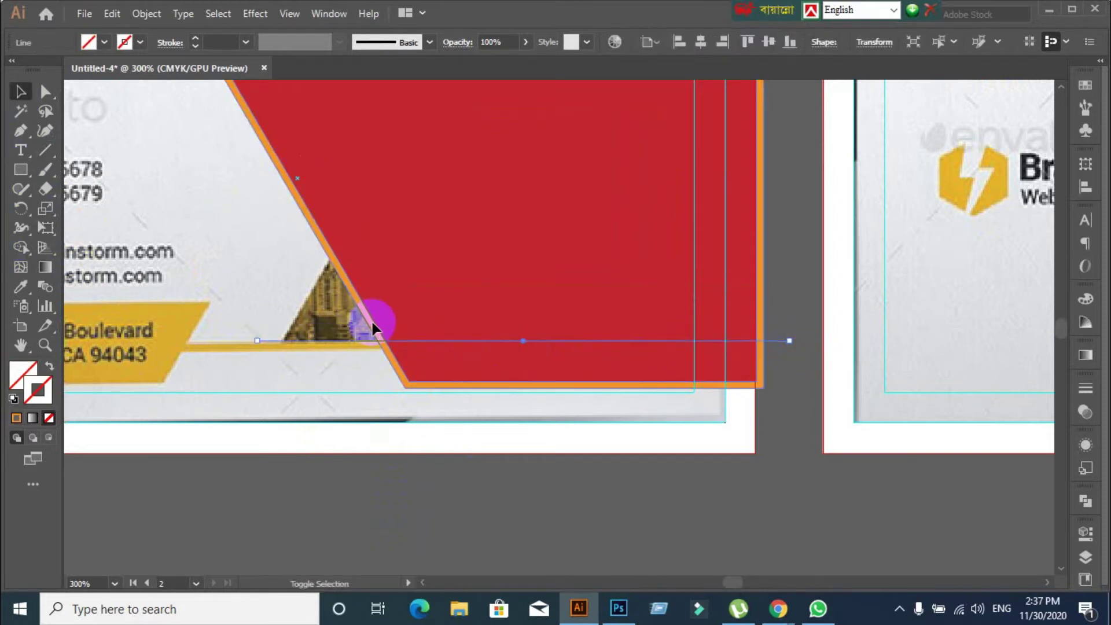
{"action": "left_click", "coordinate": [461, 386], "text": "shift"}
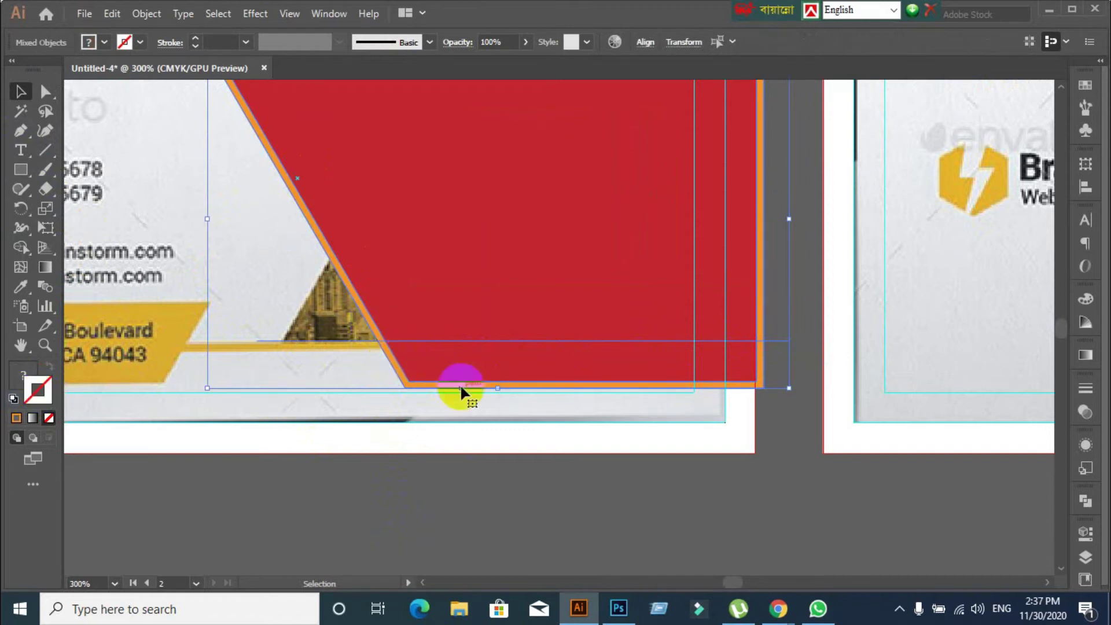
{"action": "left_click", "coordinate": [1085, 500]}
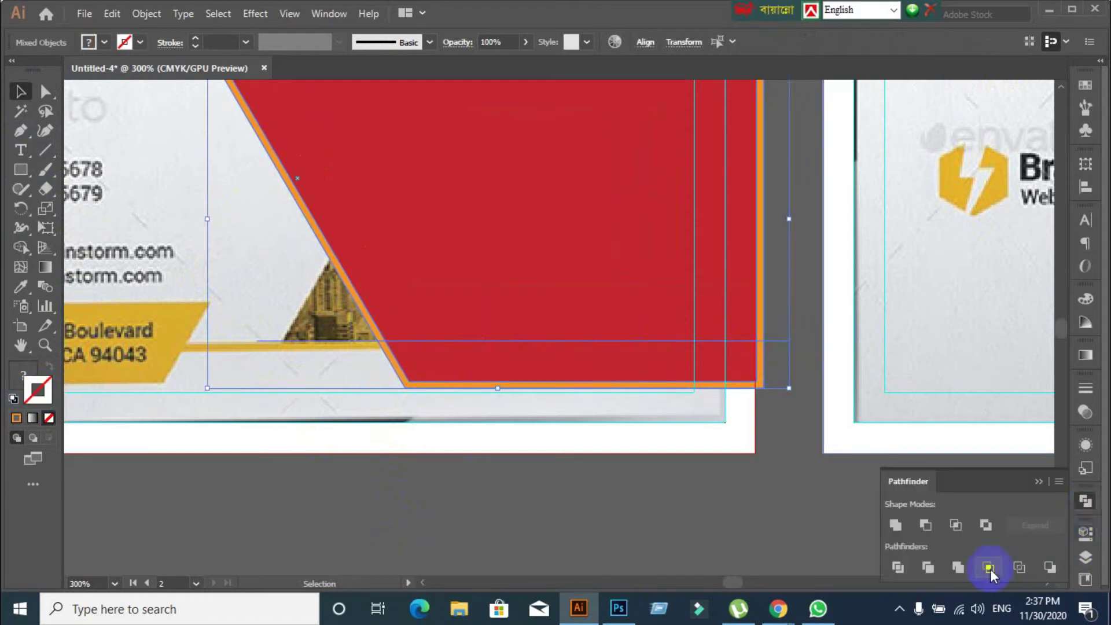
{"action": "left_click", "coordinate": [898, 567]}
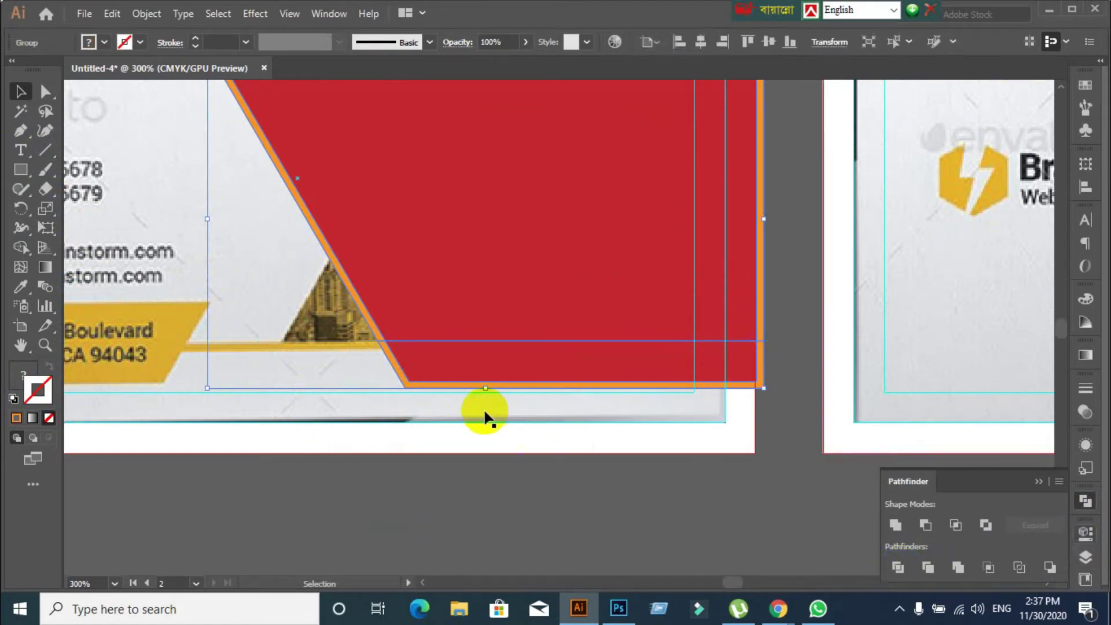
Ungroup the divided pieces and delete the upper orange outline piece
{"action": "right_click", "coordinate": [483, 393]}
{"action": "left_click", "coordinate": [530, 237]}
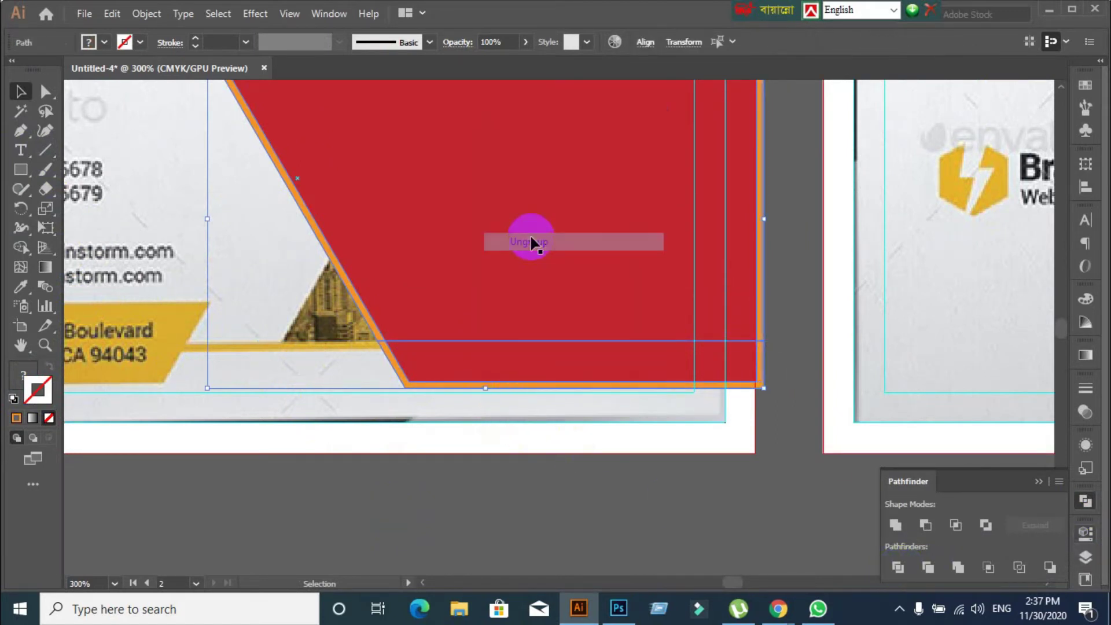
{"action": "left_click", "coordinate": [446, 540]}
{"action": "left_click", "coordinate": [496, 344]}
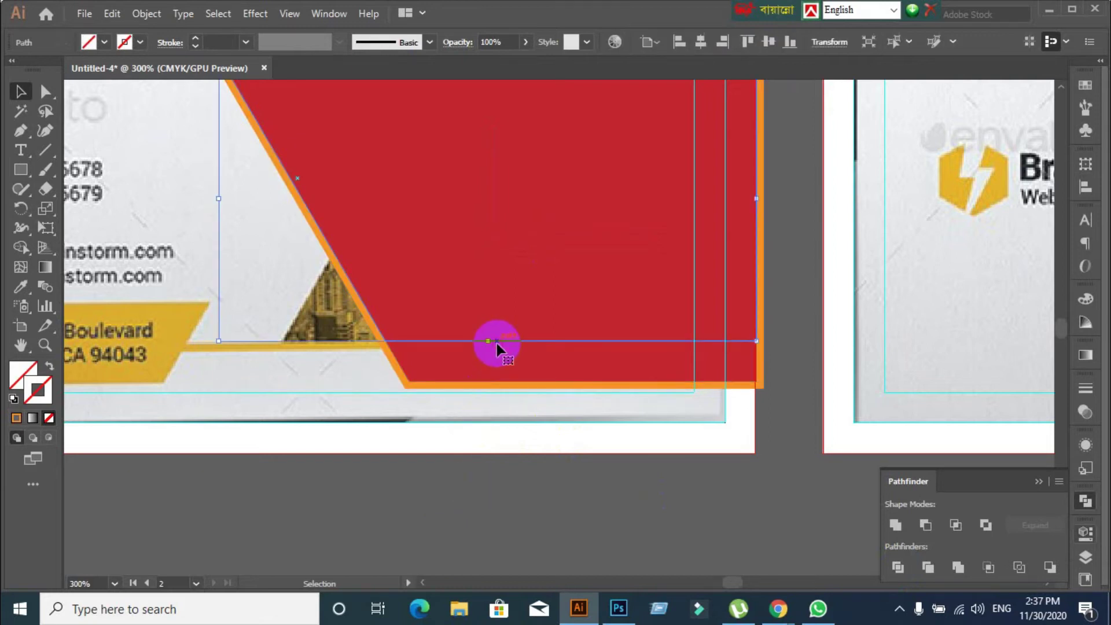
{"action": "key", "text": "ctrl+shift+a"}
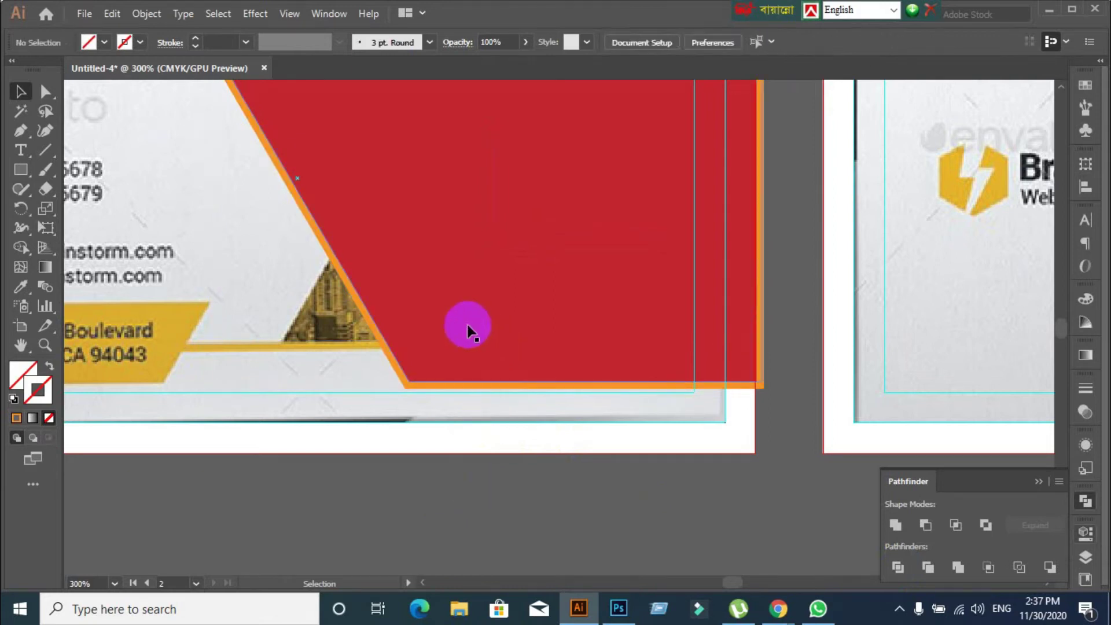
{"action": "left_click", "coordinate": [342, 277]}
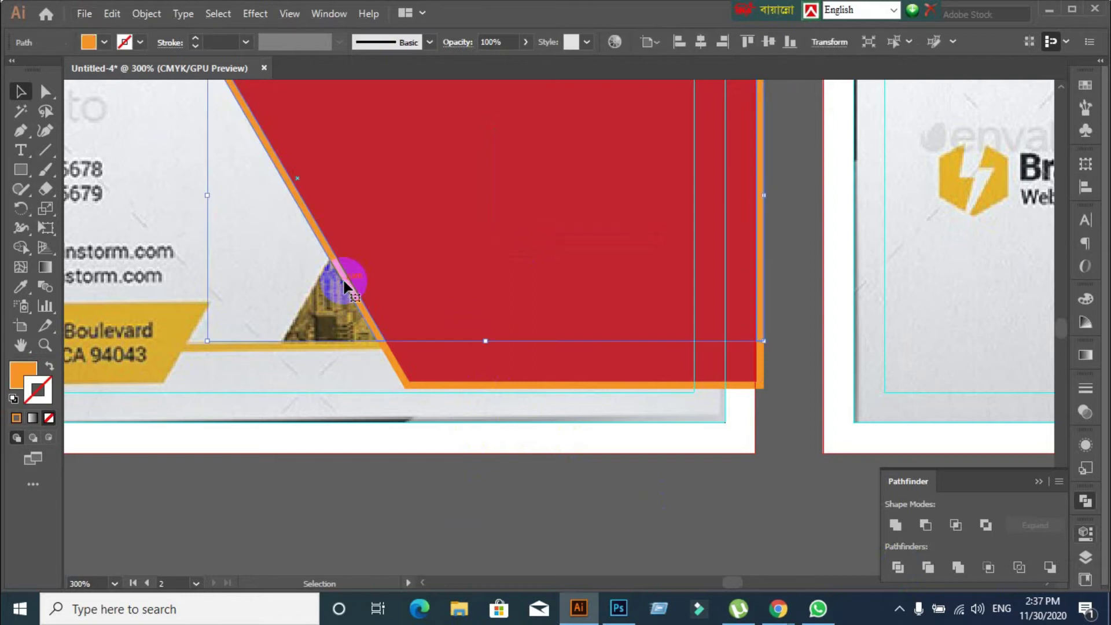
{"action": "key", "text": "Delete"}
{"action": "left_click", "coordinate": [761, 384]}
Pan around the card to inspect its bottom-right corner and the contact text
{"action": "left_click", "coordinate": [801, 422]}
{"action": "scroll", "coordinate": [801, 422], "scroll_direction": "up", "scroll_amount": 1}
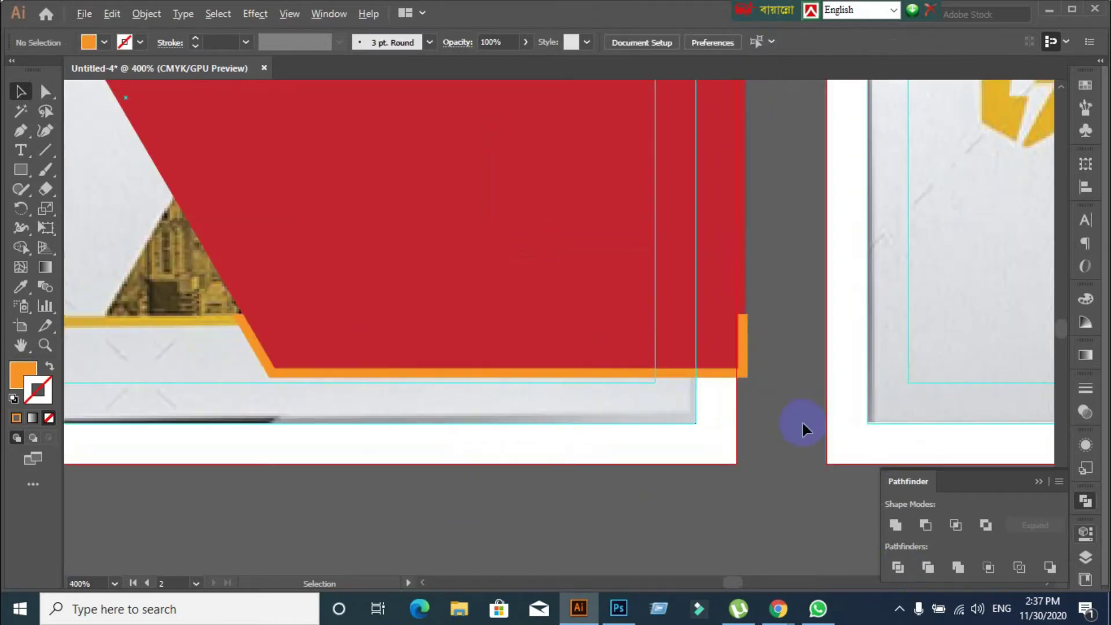
{"action": "left_click_drag", "start_coordinate": [801, 422], "coordinate": [614, 428]}
{"action": "scroll", "coordinate": [614, 422], "scroll_direction": "up", "scroll_amount": 1}
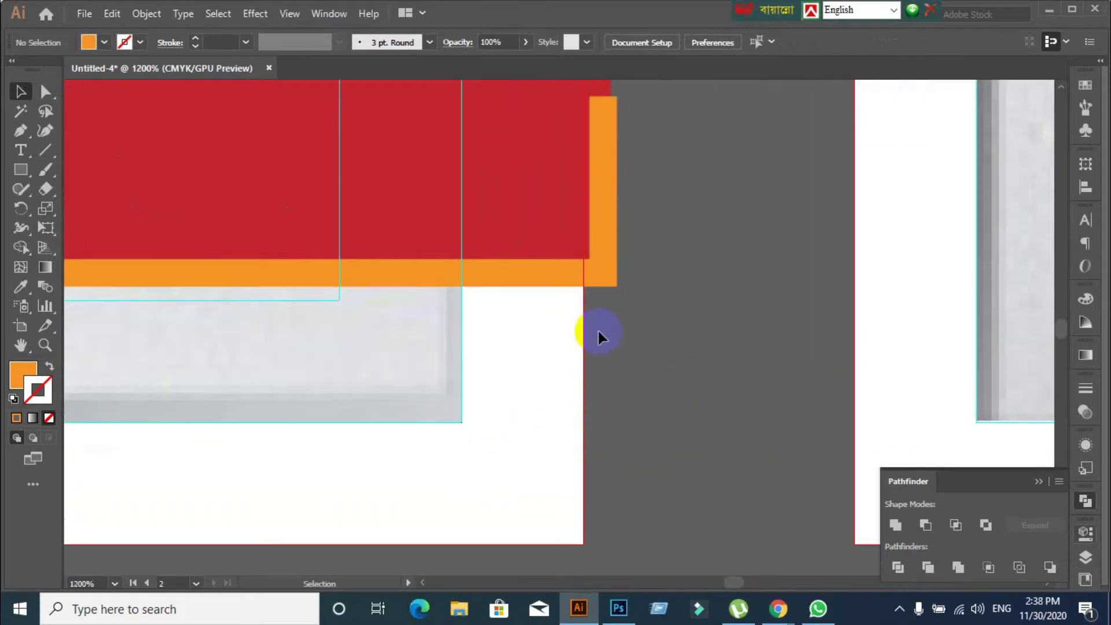
{"action": "scroll", "coordinate": [657, 371], "scroll_direction": "down", "scroll_amount": 2}
{"action": "left_click_drag", "start_coordinate": [467, 505], "coordinate": [669, 501]}
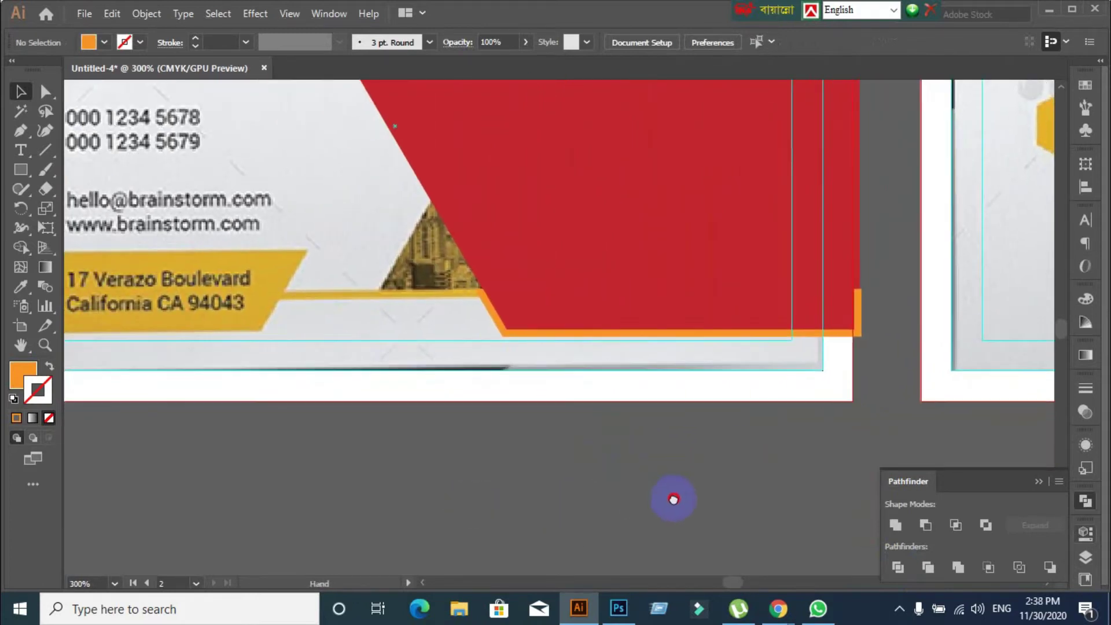
{"action": "left_click", "coordinate": [516, 333]}
{"action": "left_click", "coordinate": [494, 481]}
{"action": "key", "text": "ctrl+z"}
Alt-drag a copy of the lower orange outline piece onto the pasteboard below the card
{"action": "scroll", "coordinate": [463, 467], "scroll_direction": "down", "scroll_amount": 2}
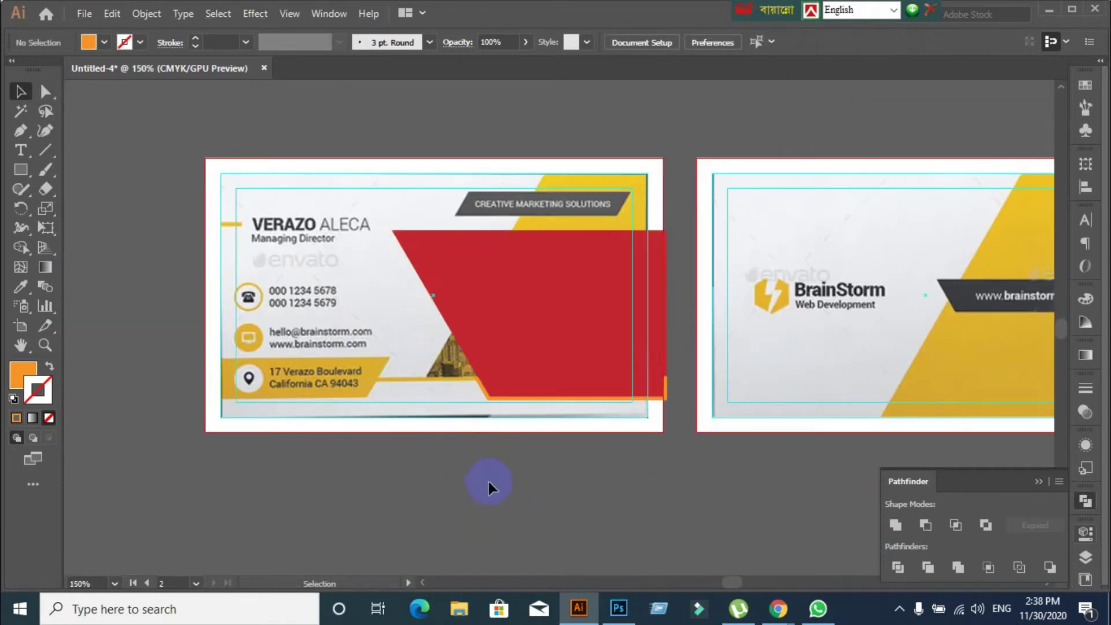
{"action": "scroll", "coordinate": [546, 476], "scroll_direction": "up", "scroll_amount": 3}
{"action": "left_click", "coordinate": [363, 233]}
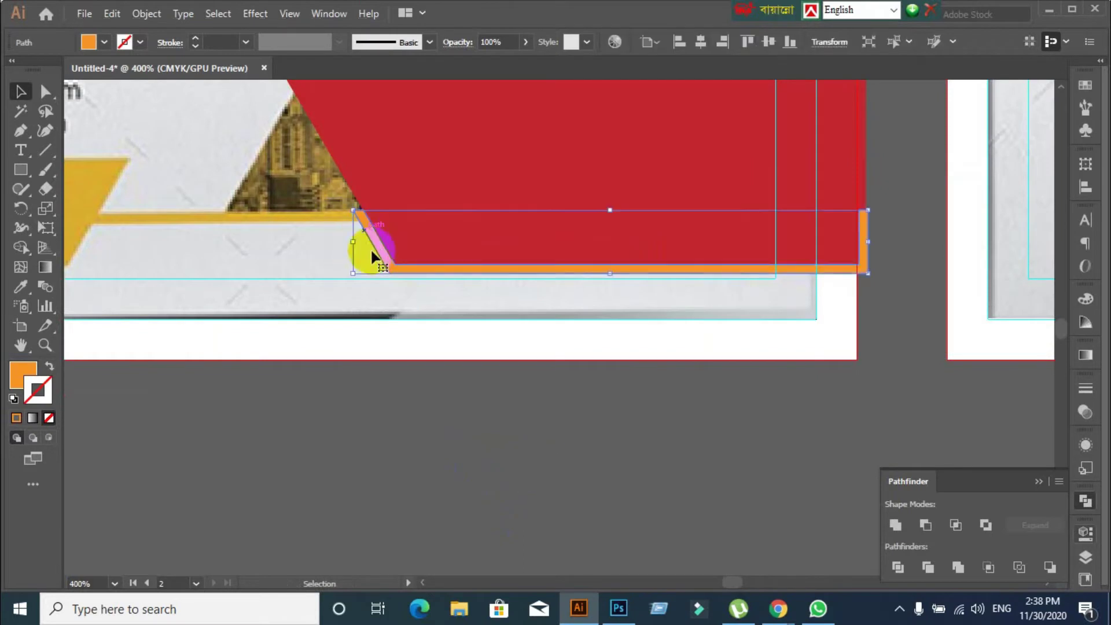
{"action": "left_click", "coordinate": [435, 413]}
{"action": "scroll", "coordinate": [462, 417], "scroll_direction": "down", "scroll_amount": 1}
{"action": "left_click_drag", "start_coordinate": [465, 437], "coordinate": [504, 285]}
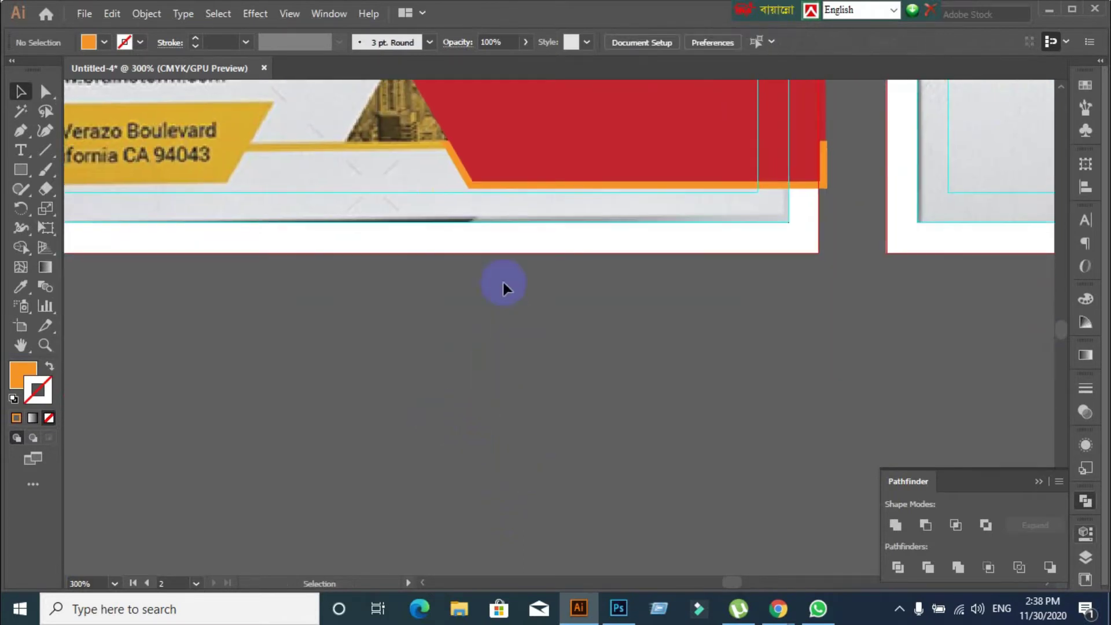
{"action": "left_click", "coordinate": [513, 187]}
{"action": "left_click_drag", "start_coordinate": [512, 187], "coordinate": [448, 476]}
Erase the slanted left end and vertical right end of the copied orange piece
{"action": "left_click", "coordinate": [596, 509]}
{"action": "left_click_drag", "start_coordinate": [596, 509], "coordinate": [558, 467]}
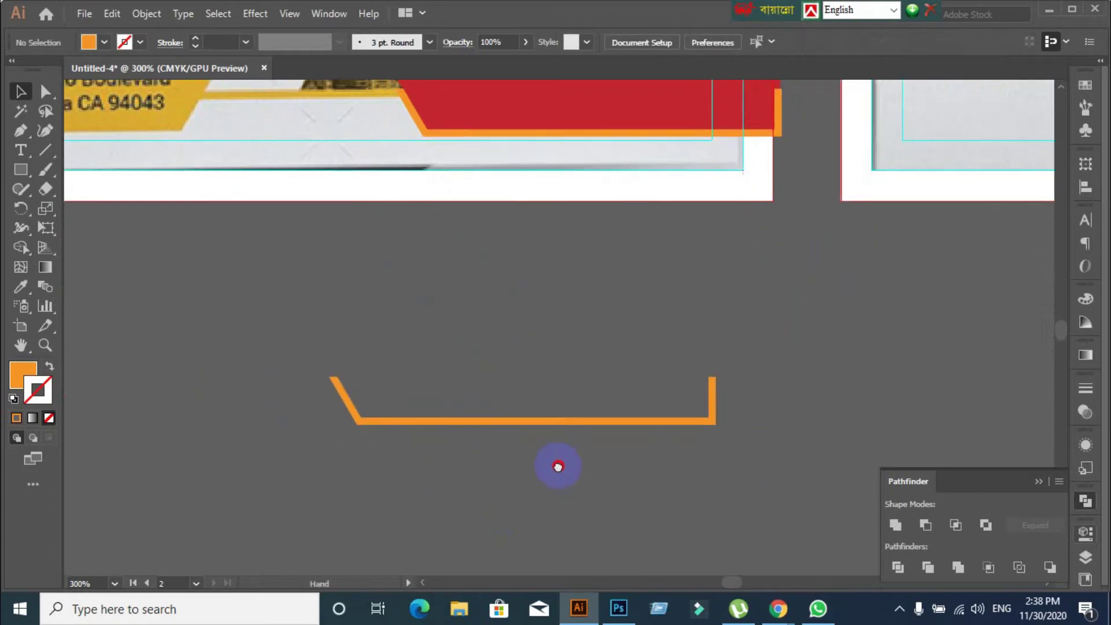
{"action": "left_click_drag", "start_coordinate": [399, 361], "coordinate": [441, 453]}
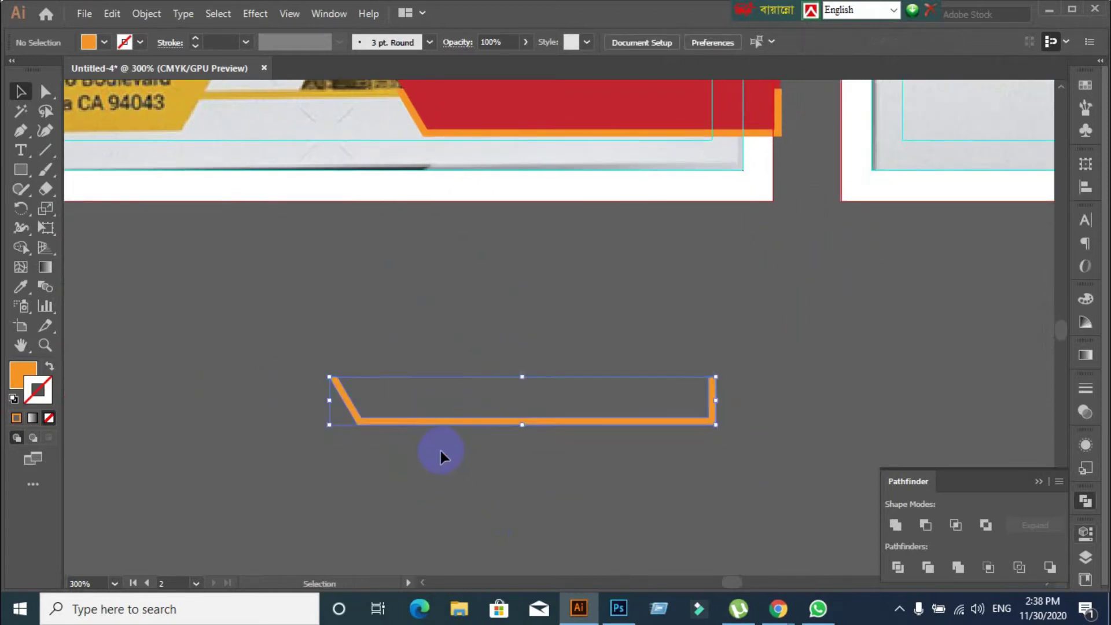
{"action": "mouse_move", "coordinate": [47, 186]}
{"action": "left_mouse_down"}
{"action": "mouse_move", "coordinate": [99, 206]}
{"action": "mouse_move", "coordinate": [100, 186]}
{"action": "left_mouse_up"}
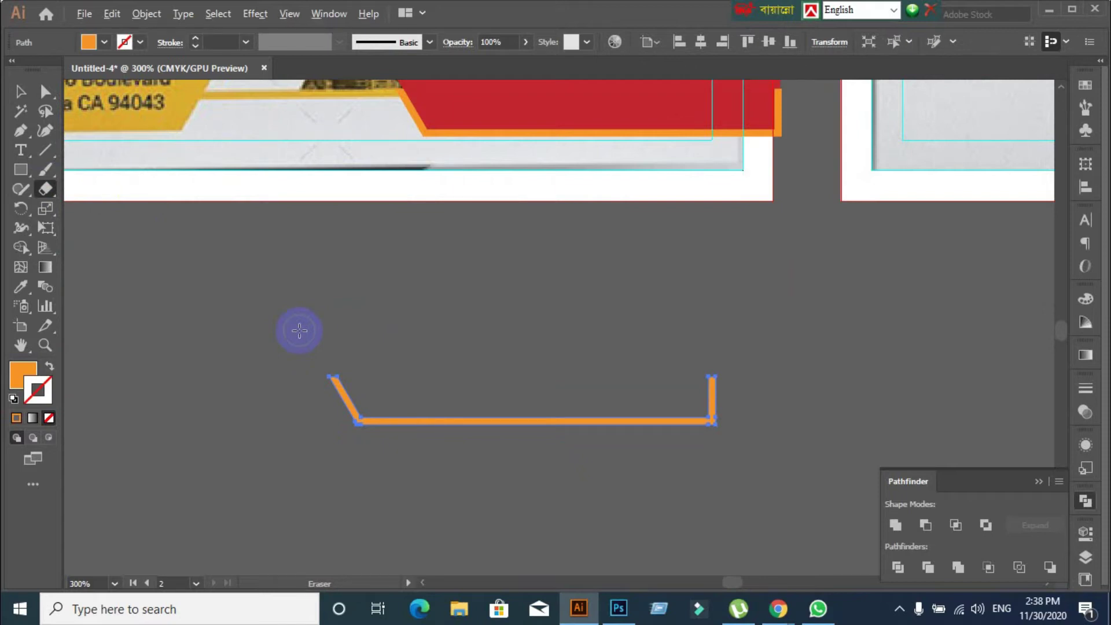
{"action": "mouse_move", "coordinate": [299, 337]}
{"action": "left_mouse_down"}
{"action": "mouse_move", "coordinate": [393, 439]}
{"action": "mouse_move", "coordinate": [411, 492]}
{"action": "mouse_move", "coordinate": [333, 457]}
{"action": "mouse_move", "coordinate": [415, 513]}
{"action": "mouse_move", "coordinate": [395, 489]}
{"action": "left_mouse_up"}
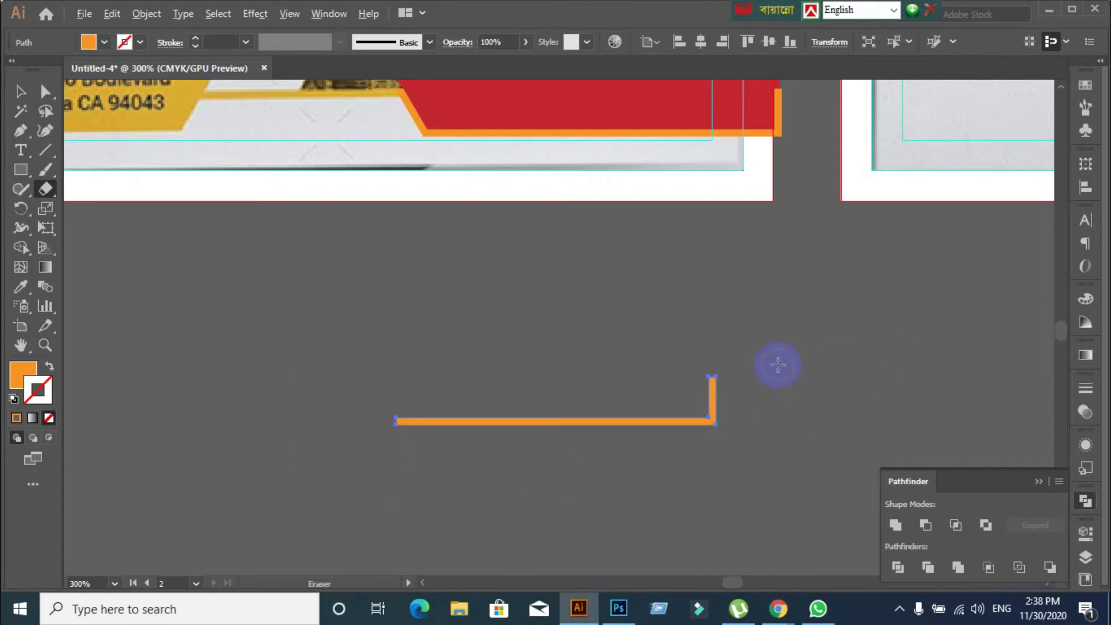
{"action": "mouse_move", "coordinate": [777, 365]}
{"action": "left_mouse_down"}
{"action": "mouse_move", "coordinate": [692, 421]}
{"action": "mouse_move", "coordinate": [685, 479]}
{"action": "left_mouse_up"}
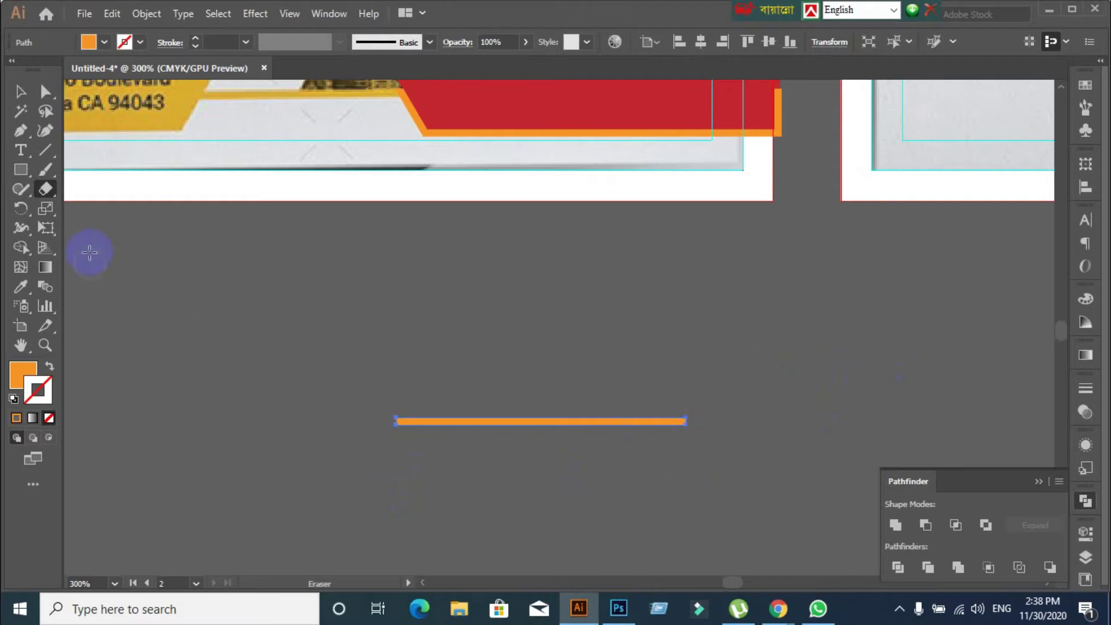
Move the trimmed straight orange bar up onto the card beneath the address text
{"action": "left_click", "coordinate": [20, 92]}
{"action": "left_click", "coordinate": [238, 284]}
{"action": "scroll", "coordinate": [238, 283], "scroll_direction": "up", "scroll_amount": 1}
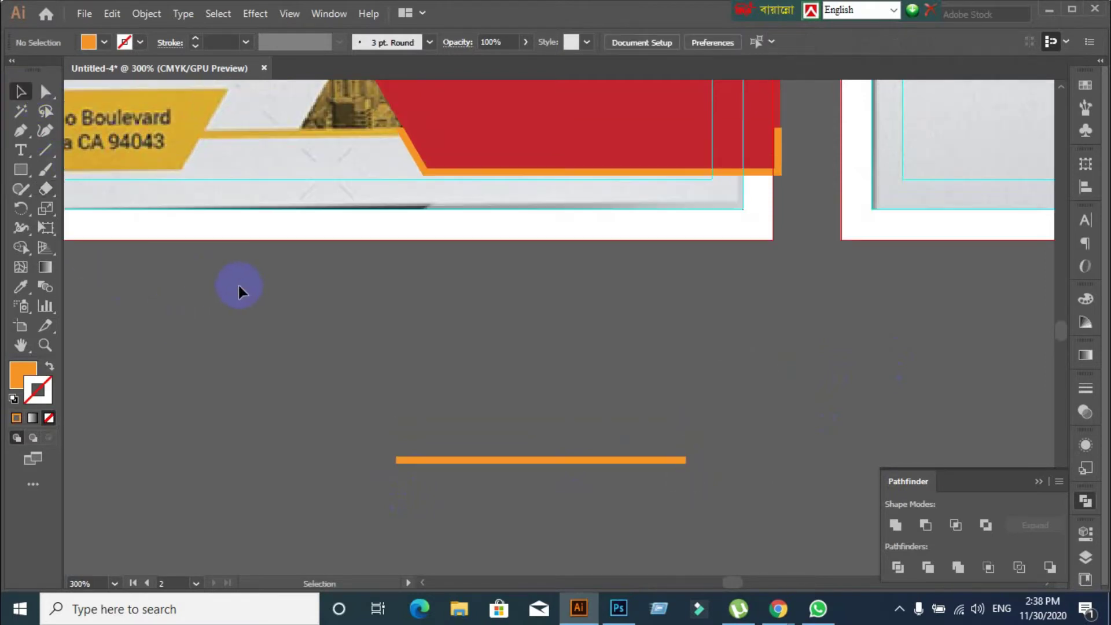
{"action": "left_click_drag", "start_coordinate": [499, 464], "coordinate": [313, 140]}
{"action": "scroll", "coordinate": [371, 293], "scroll_direction": "up", "scroll_amount": 1}
{"action": "scroll", "coordinate": [647, 491], "scroll_direction": "up", "scroll_amount": 5}
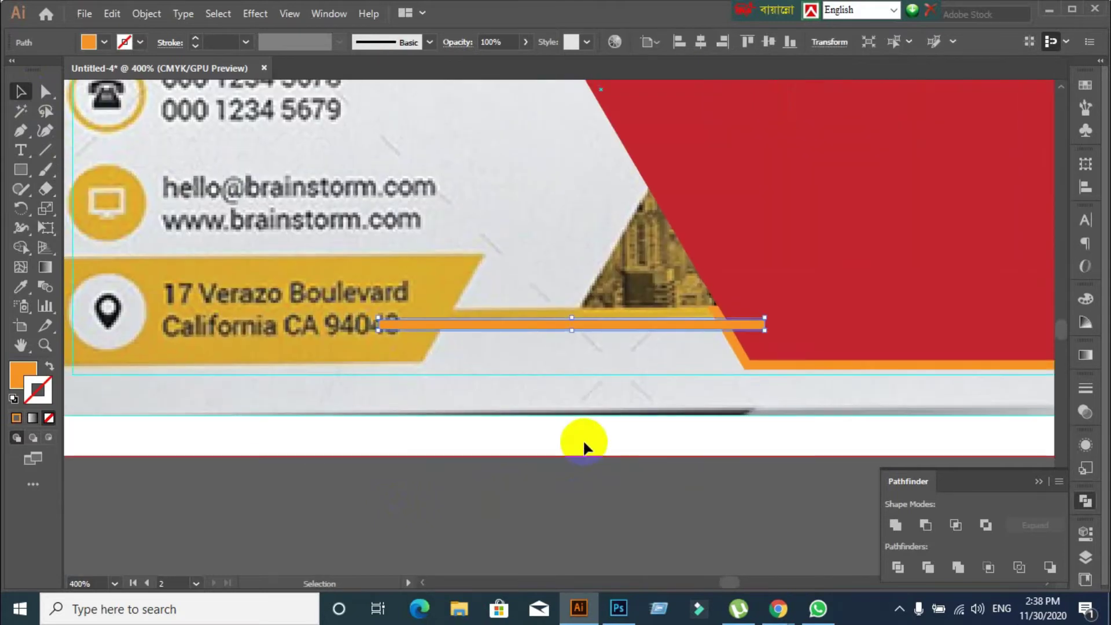
{"action": "scroll", "coordinate": [582, 439], "scroll_direction": "up", "scroll_amount": 1}
{"action": "left_click_drag", "start_coordinate": [727, 262], "coordinate": [667, 246]}
Send the orange bar backward twice so it sits behind the yellow address bar
{"action": "left_click", "coordinate": [687, 378]}
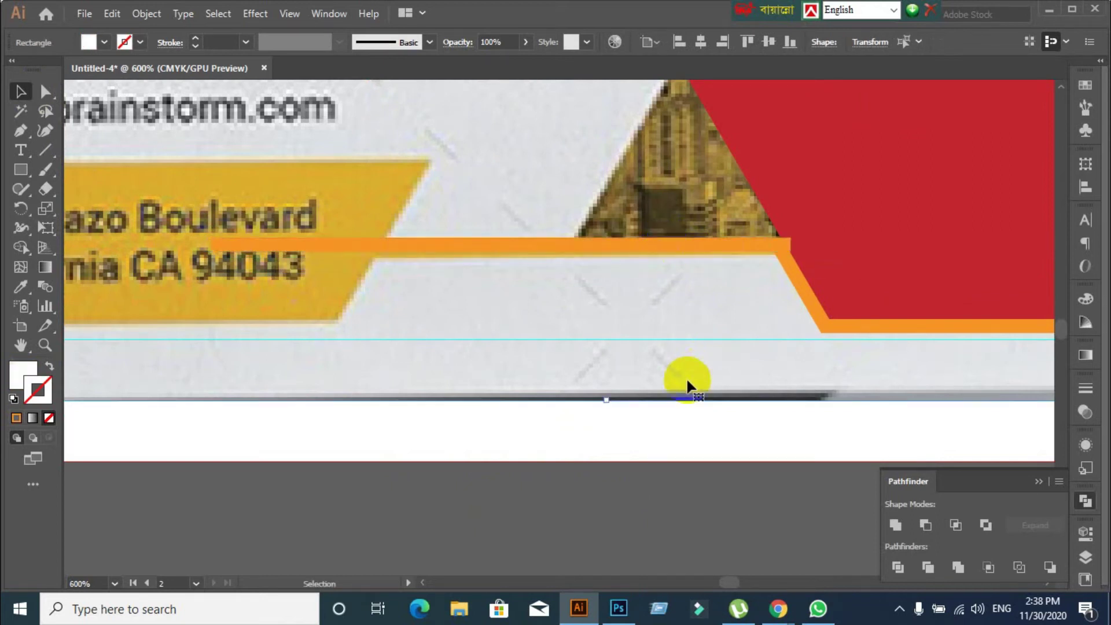
{"action": "right_click", "coordinate": [621, 246]}
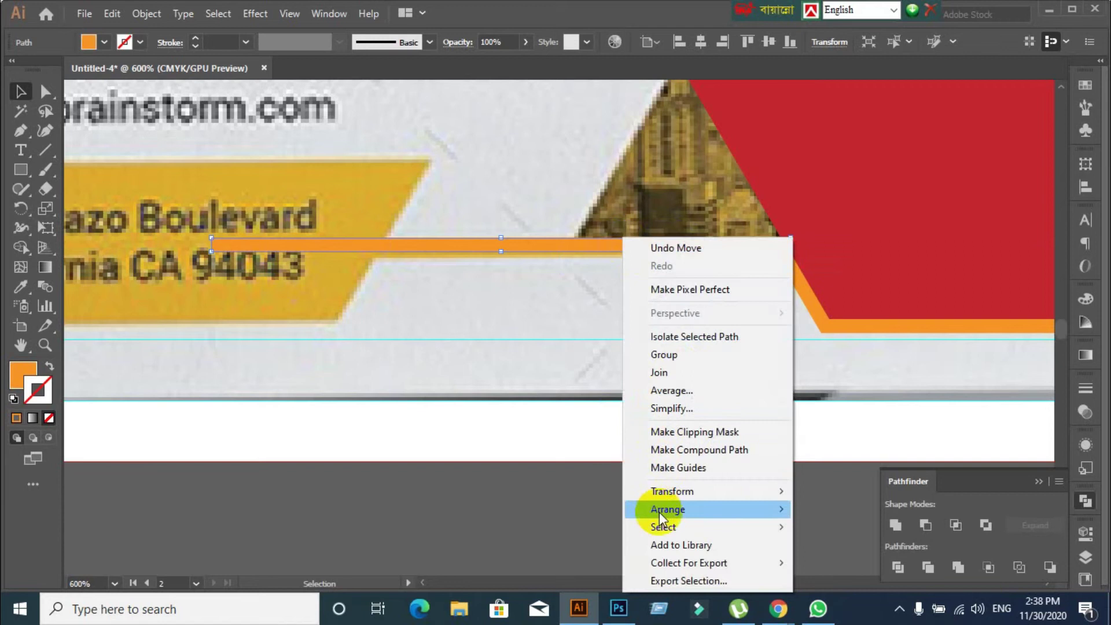
{"action": "mouse_move", "coordinate": [661, 517]}
{"action": "left_click", "coordinate": [842, 545]}
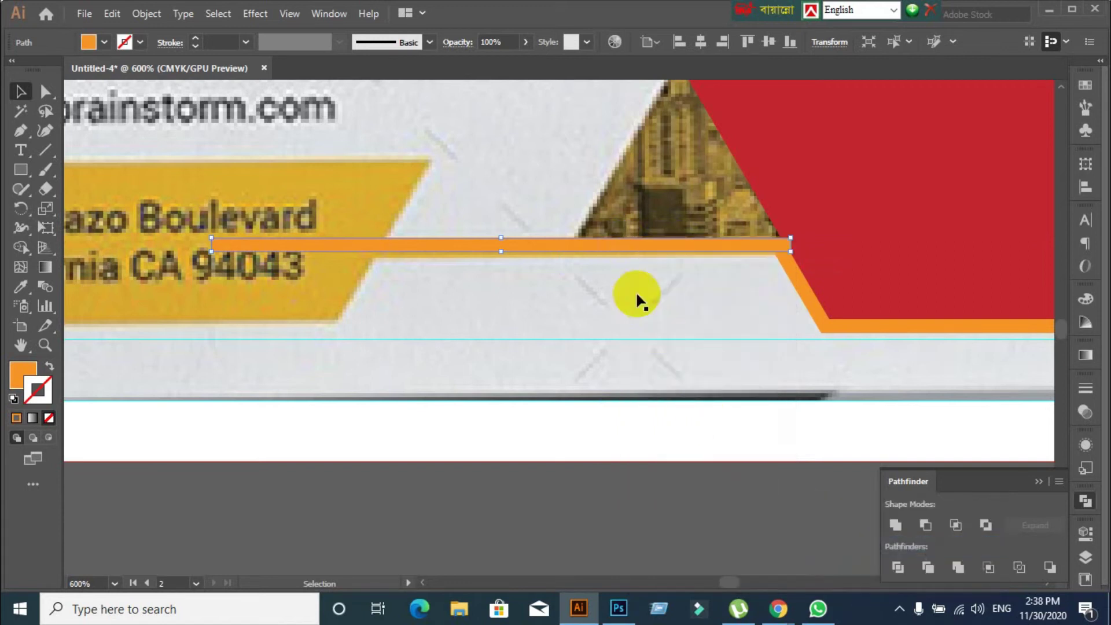
{"action": "right_click", "coordinate": [616, 244]}
{"action": "mouse_move", "coordinate": [695, 510]}
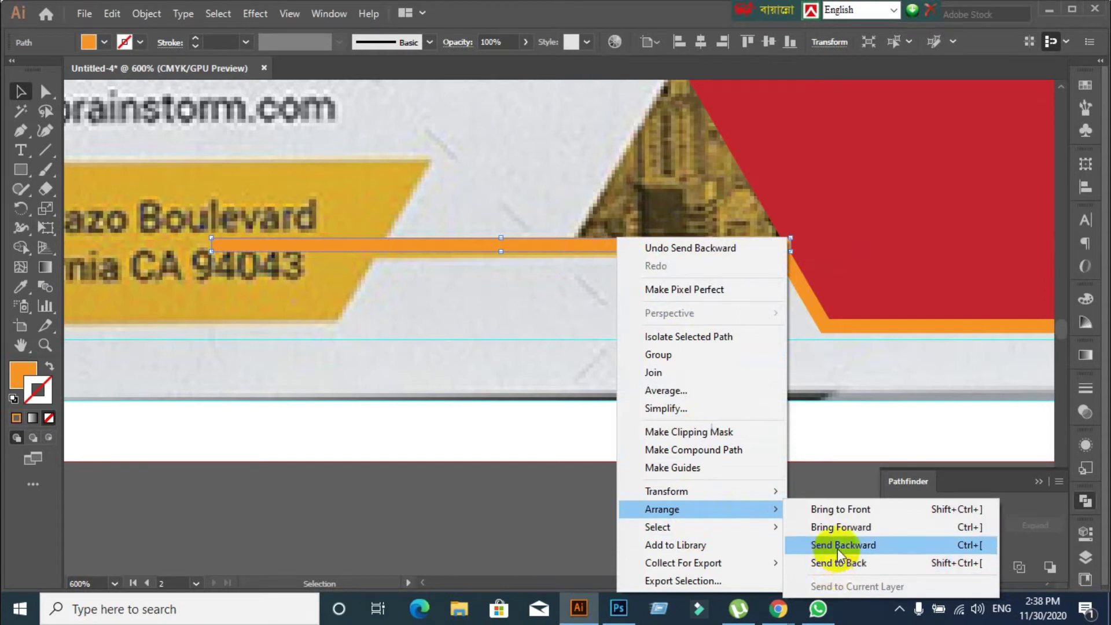
{"action": "left_click", "coordinate": [814, 538]}
{"action": "left_click", "coordinate": [705, 338]}
{"action": "scroll", "coordinate": [705, 338], "scroll_direction": "down", "scroll_amount": 1}
{"action": "scroll", "coordinate": [705, 339], "scroll_direction": "up", "scroll_amount": 1}
{"action": "scroll", "coordinate": [705, 338], "scroll_direction": "up", "scroll_amount": 4}
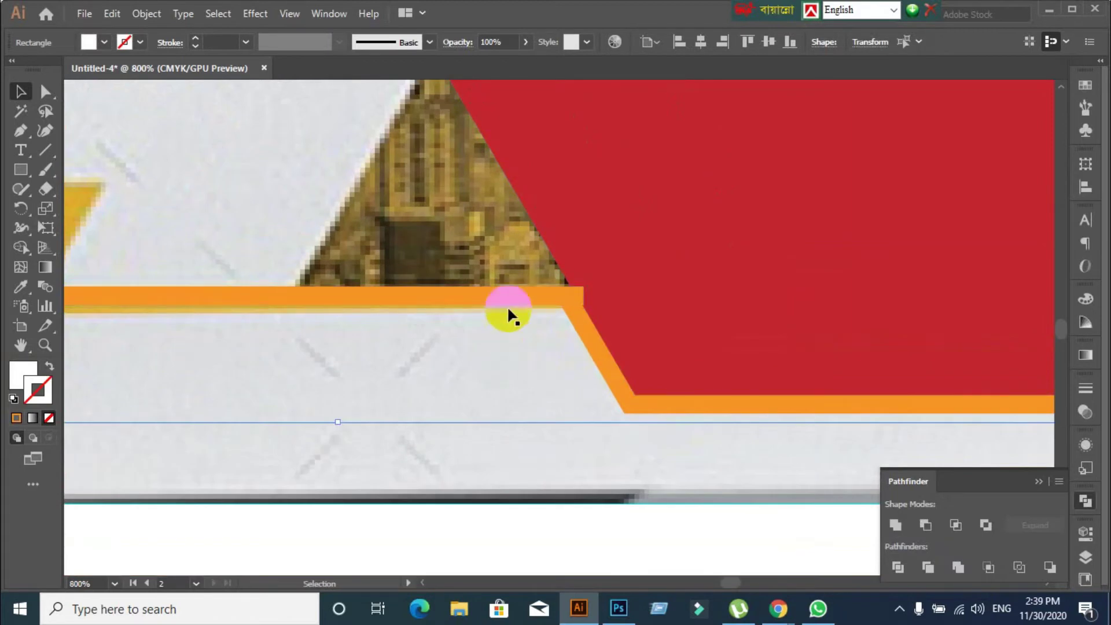
Extend the orange bar further right, then try raising the diagonal stripe's top edge and undo it
{"action": "left_click", "coordinate": [581, 331]}
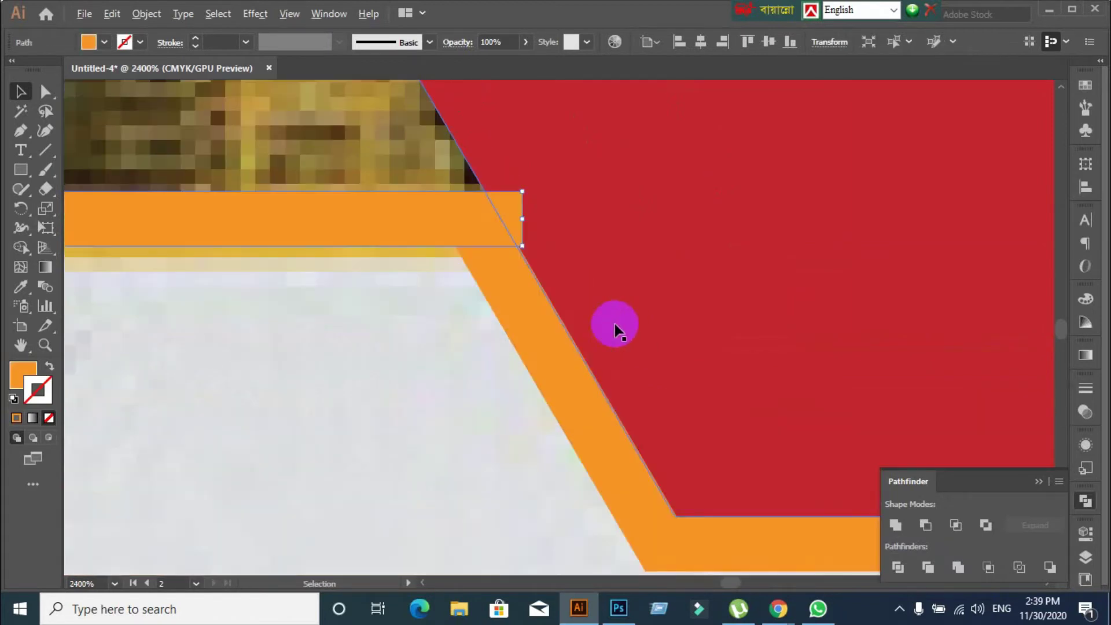
{"action": "scroll", "coordinate": [583, 295], "scroll_direction": "up", "scroll_amount": 3}
{"action": "left_click_drag", "start_coordinate": [522, 218], "coordinate": [571, 219]}
{"action": "left_click", "coordinate": [545, 350]}
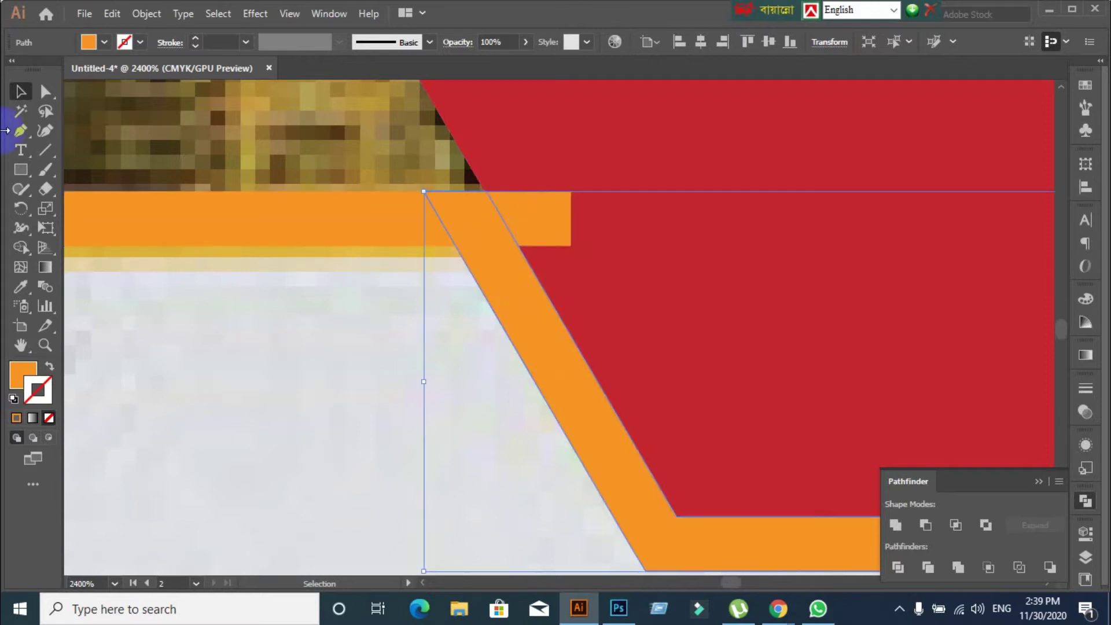
{"action": "left_click_drag", "start_coordinate": [43, 92], "coordinate": [85, 92]}
{"action": "left_click", "coordinate": [458, 200]}
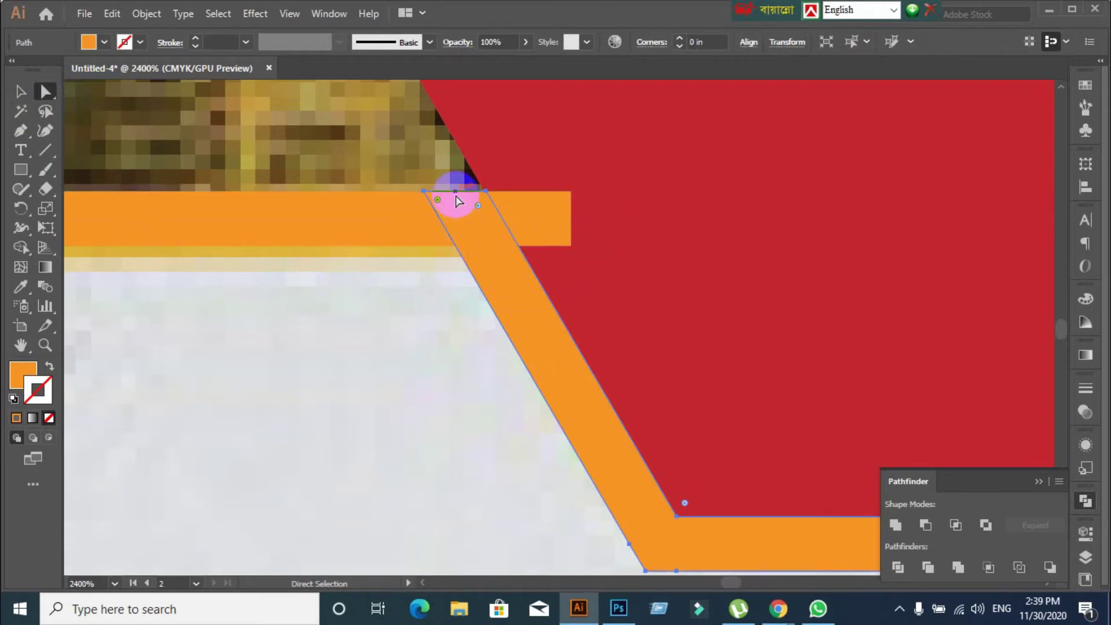
{"action": "left_click_drag", "start_coordinate": [456, 199], "coordinate": [455, 165]}
{"action": "key", "text": "ctrl+z"}
Try dragging the stripe's top anchors upward again, undoing each attempt
{"action": "left_click", "coordinate": [330, 340]}
{"action": "left_click", "coordinate": [449, 193]}
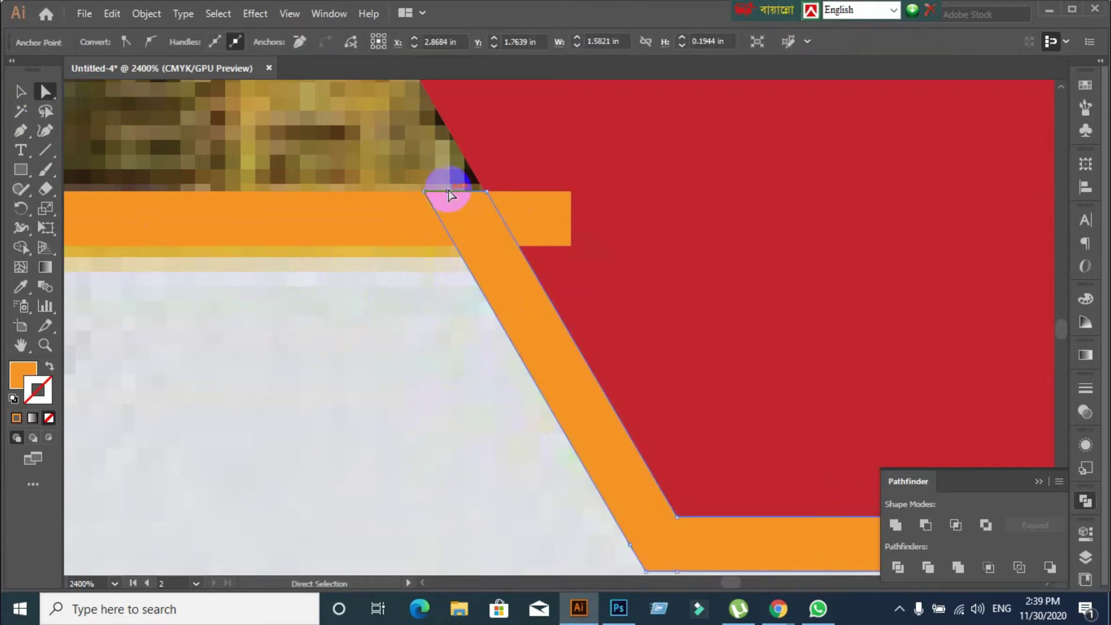
{"action": "left_click", "coordinate": [471, 232]}
{"action": "left_click", "coordinate": [463, 193]}
{"action": "left_click_drag", "start_coordinate": [462, 194], "coordinate": [436, 141]}
{"action": "key", "text": "ctrl+z"}
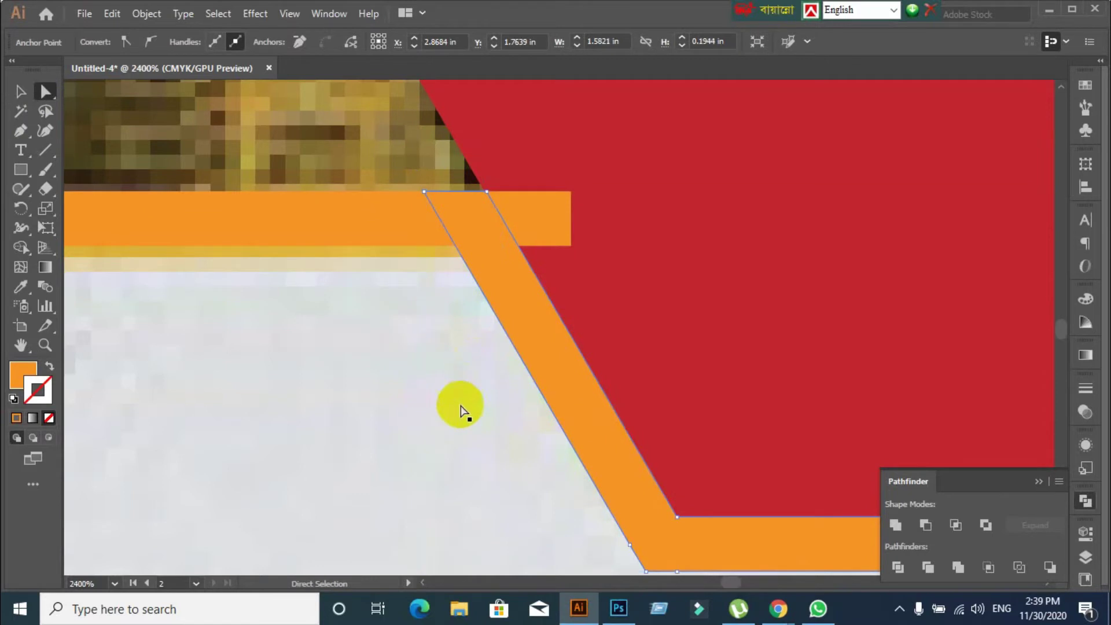
{"action": "left_click", "coordinate": [365, 383]}
{"action": "left_click", "coordinate": [474, 247]}
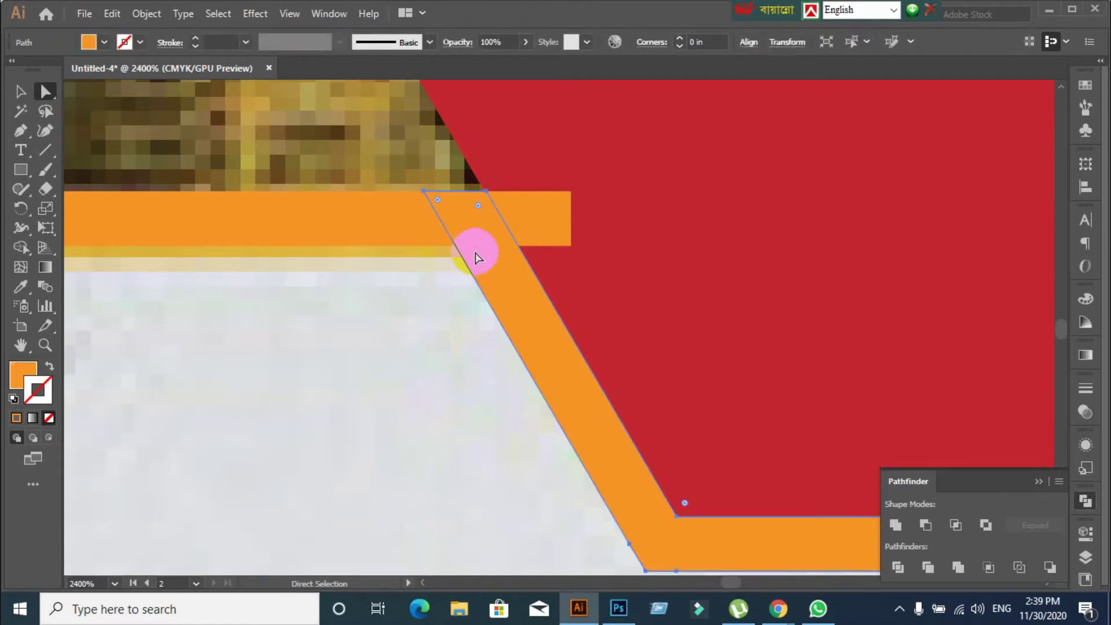
{"action": "left_click_drag", "start_coordinate": [435, 198], "coordinate": [404, 166]}
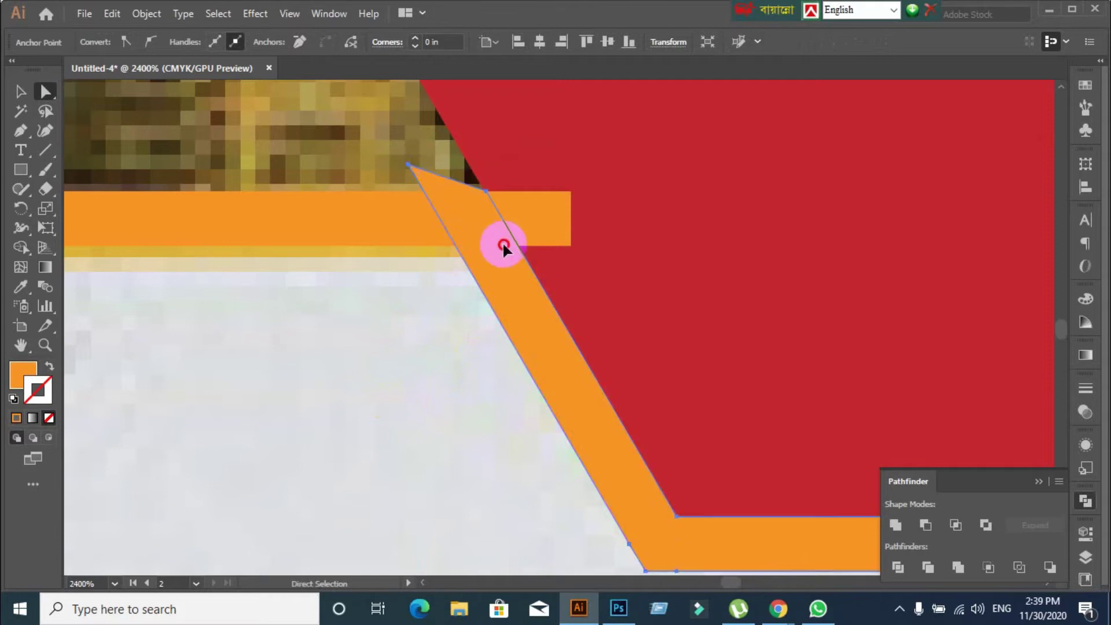
{"action": "left_click", "coordinate": [486, 191]}
{"action": "left_click_drag", "start_coordinate": [487, 192], "coordinate": [540, 376]}
{"action": "key", "text": "ctrl+z"}
Select the slanted orange stripe and bring up the View menu
{"action": "left_click", "coordinate": [21, 92]}
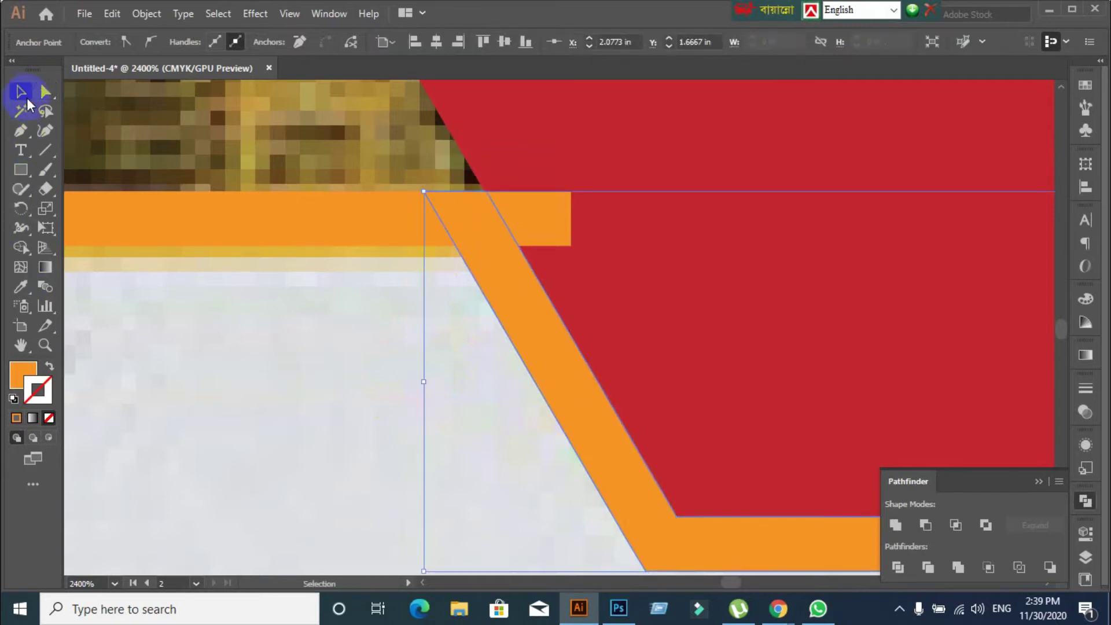
{"action": "left_click", "coordinate": [139, 253]}
{"action": "left_click", "coordinate": [194, 359]}
{"action": "left_click", "coordinate": [557, 322]}
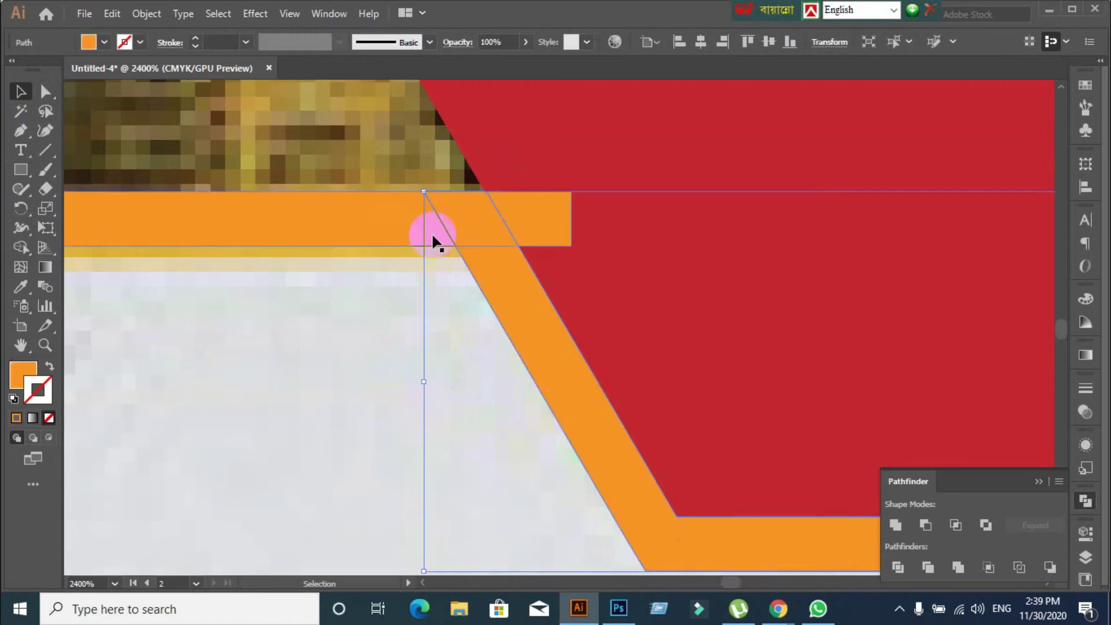
{"action": "left_click", "coordinate": [290, 13]}
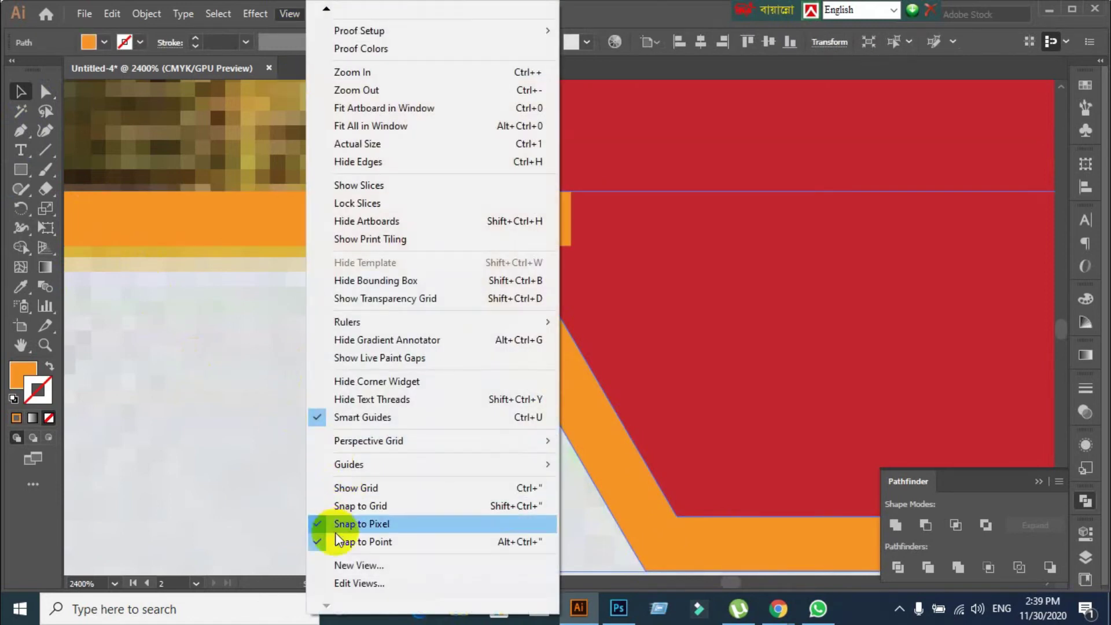
Turn off Snap to Pixel and toggle Snap to Point in the View menu
{"action": "left_click", "coordinate": [334, 524]}
{"action": "left_click", "coordinate": [281, 17]}
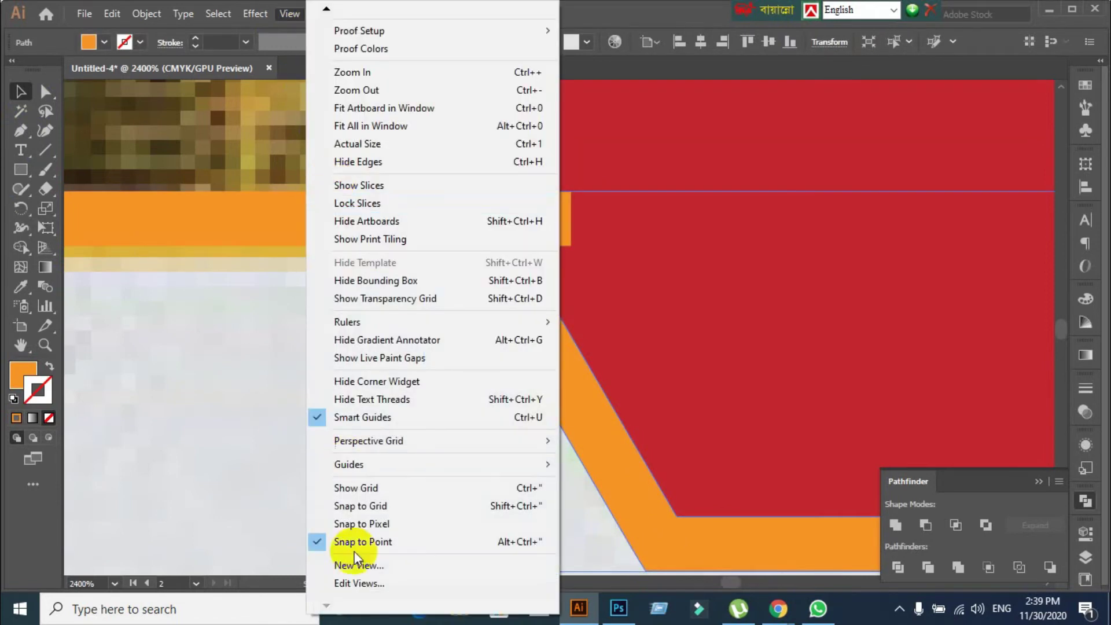
{"action": "left_click", "coordinate": [355, 541]}
Drag the stripe's top anchors upward so its top pokes above the orange bar
{"action": "left_click", "coordinate": [522, 362]}
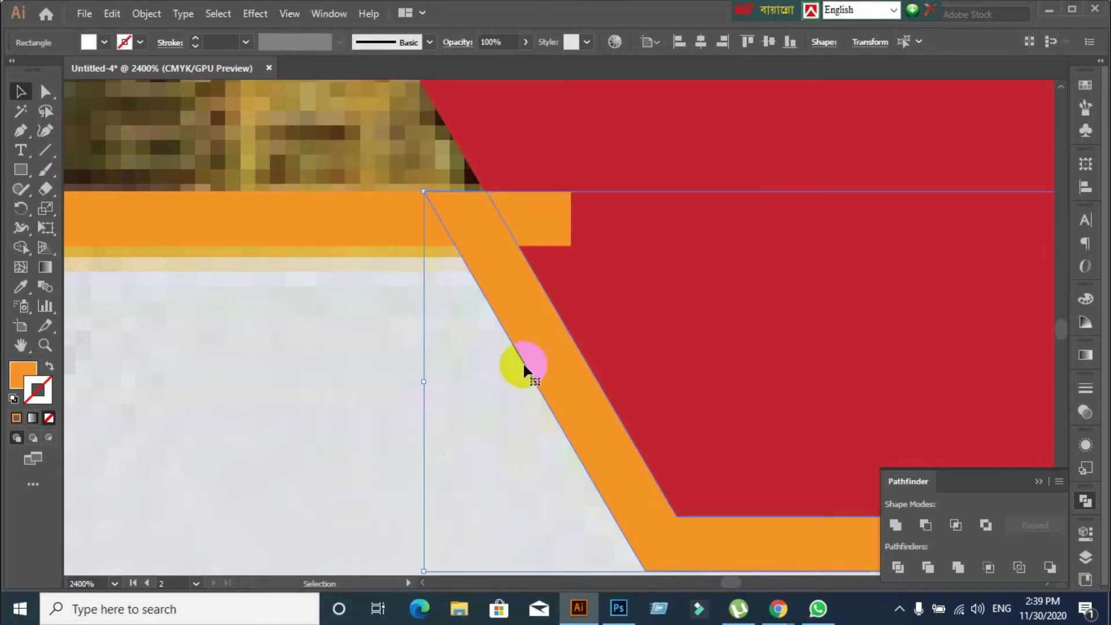
{"action": "left_click", "coordinate": [275, 390]}
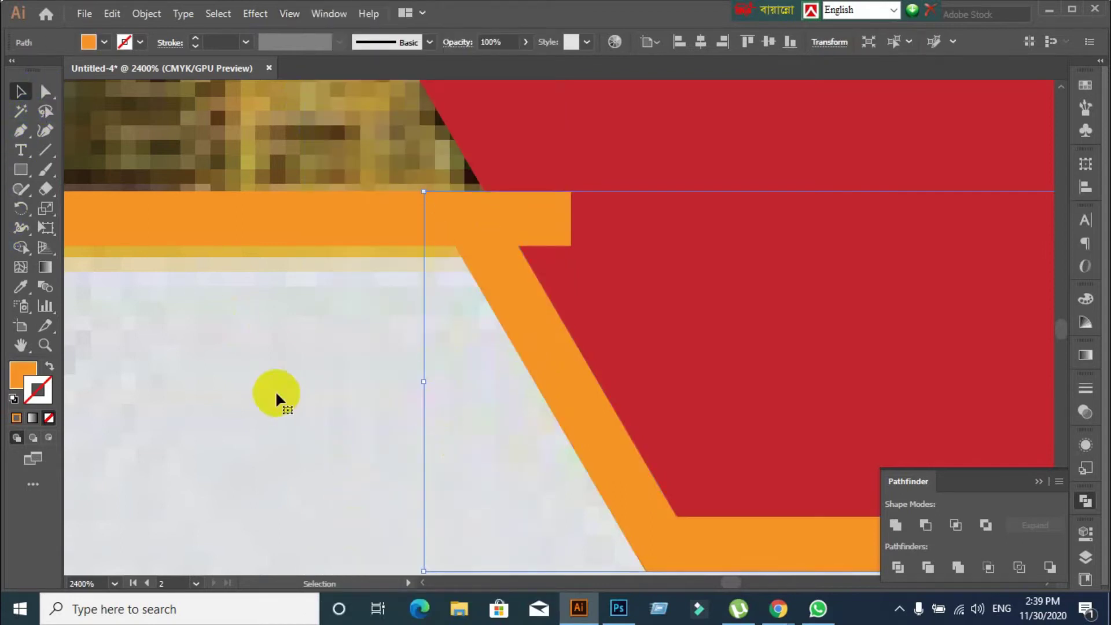
{"action": "left_click", "coordinate": [45, 91]}
{"action": "left_click_drag", "start_coordinate": [459, 193], "coordinate": [438, 159]}
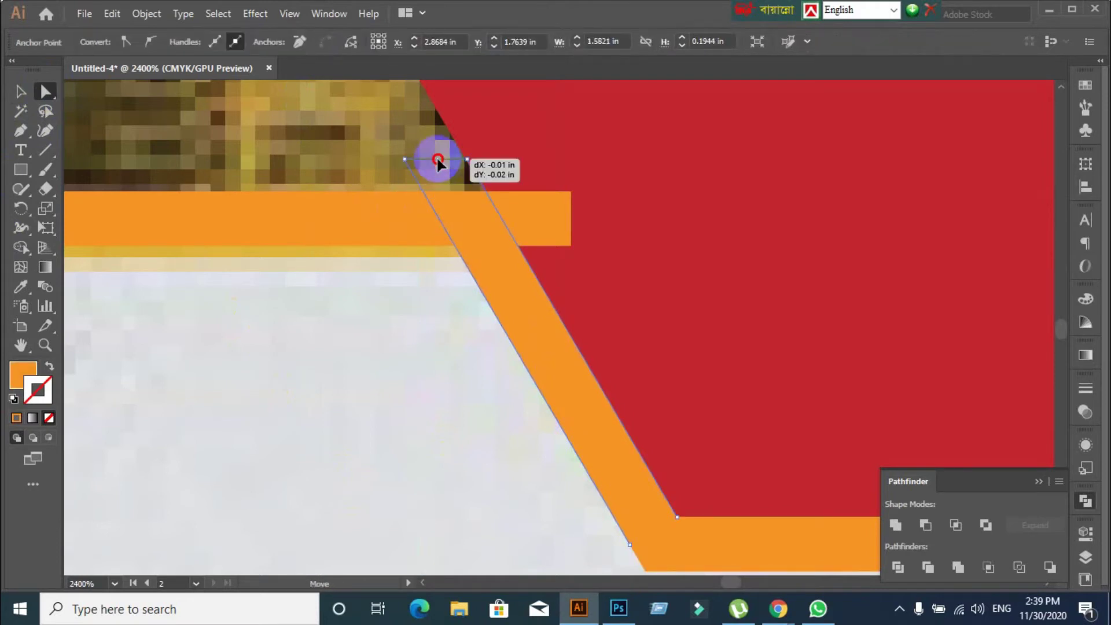
{"action": "left_click_drag", "start_coordinate": [438, 162], "coordinate": [436, 159]}
{"action": "key", "text": "v"}
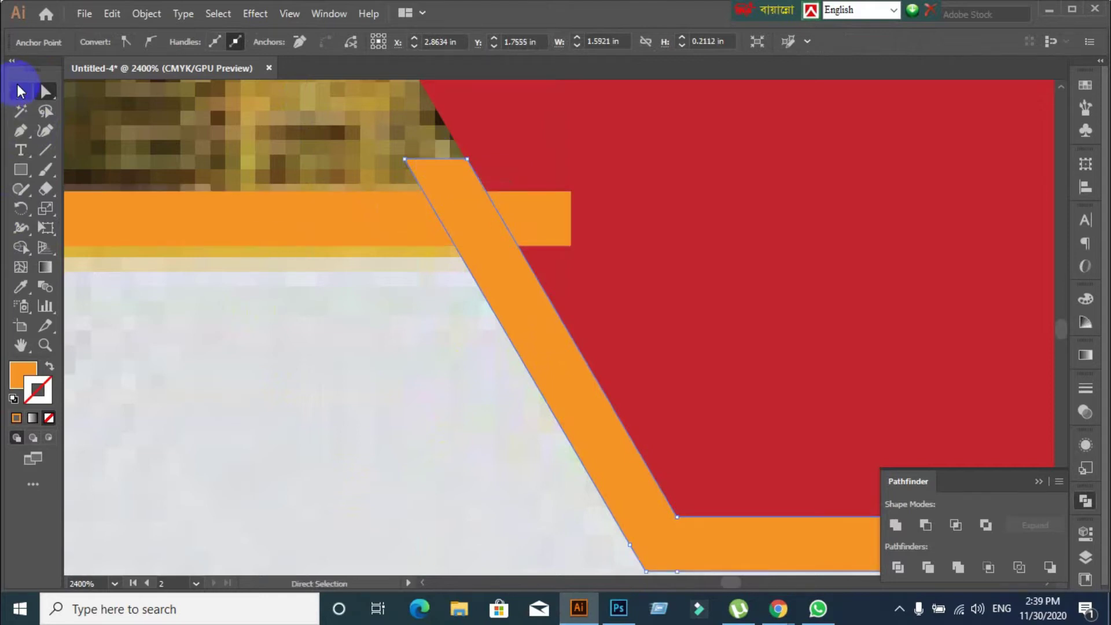
{"action": "left_click", "coordinate": [346, 417]}
{"action": "scroll", "coordinate": [342, 404], "scroll_direction": "down", "scroll_amount": 1}
{"action": "scroll", "coordinate": [356, 364], "scroll_direction": "left", "scroll_amount": 3}
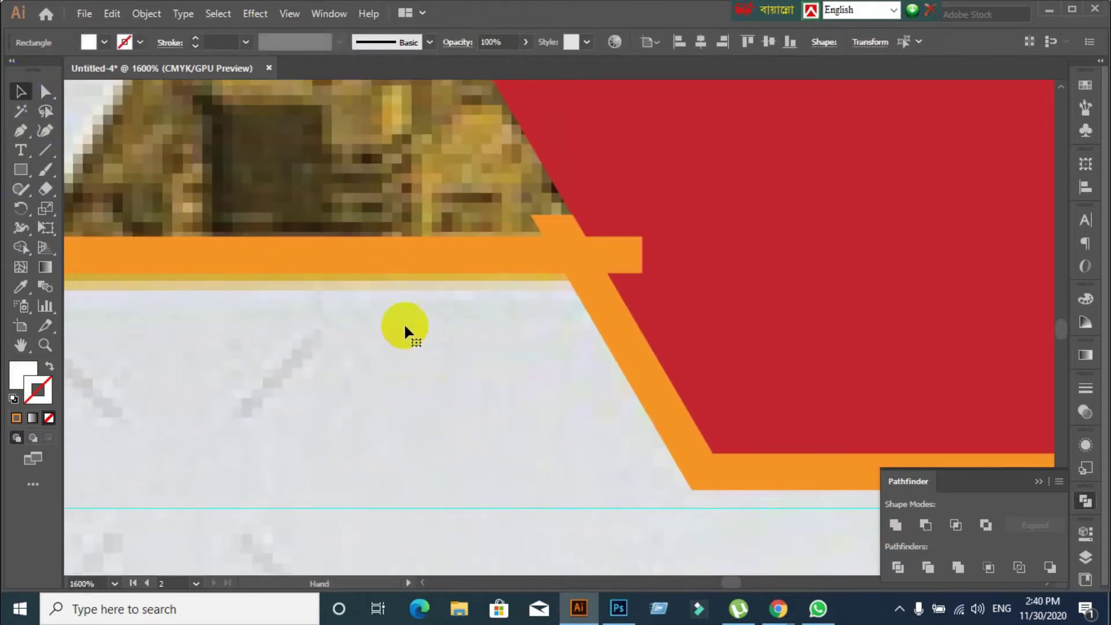
Remove the stripe's overlapping tip with the Shape Builder Tool
{"action": "left_click", "coordinate": [380, 258]}
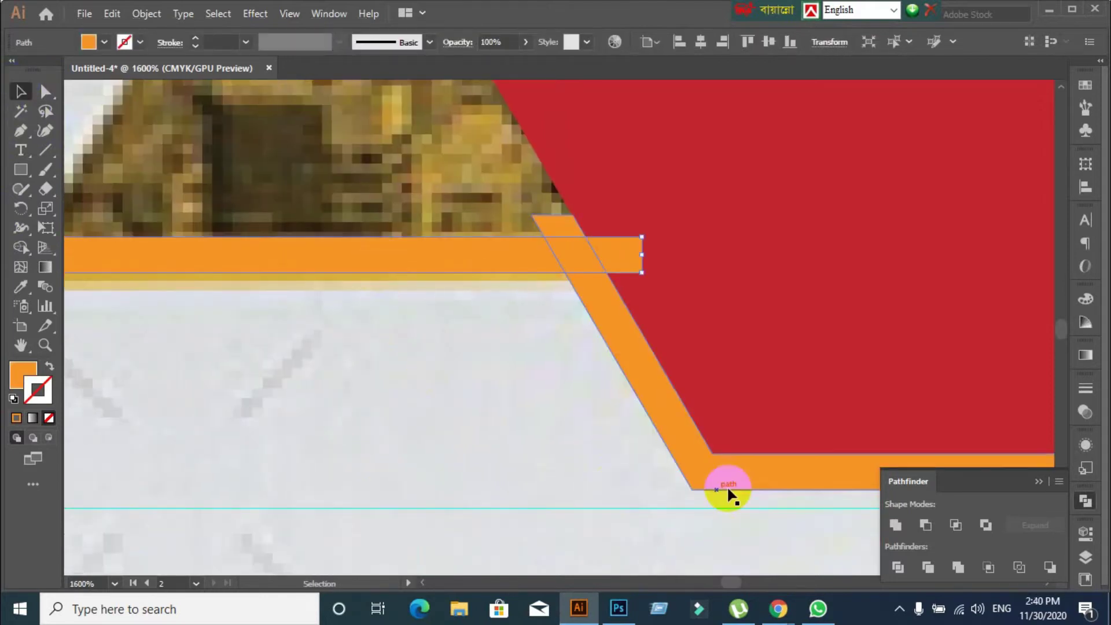
{"action": "left_click", "coordinate": [673, 411]}
{"action": "scroll", "coordinate": [585, 418], "scroll_direction": "down", "scroll_amount": 1}
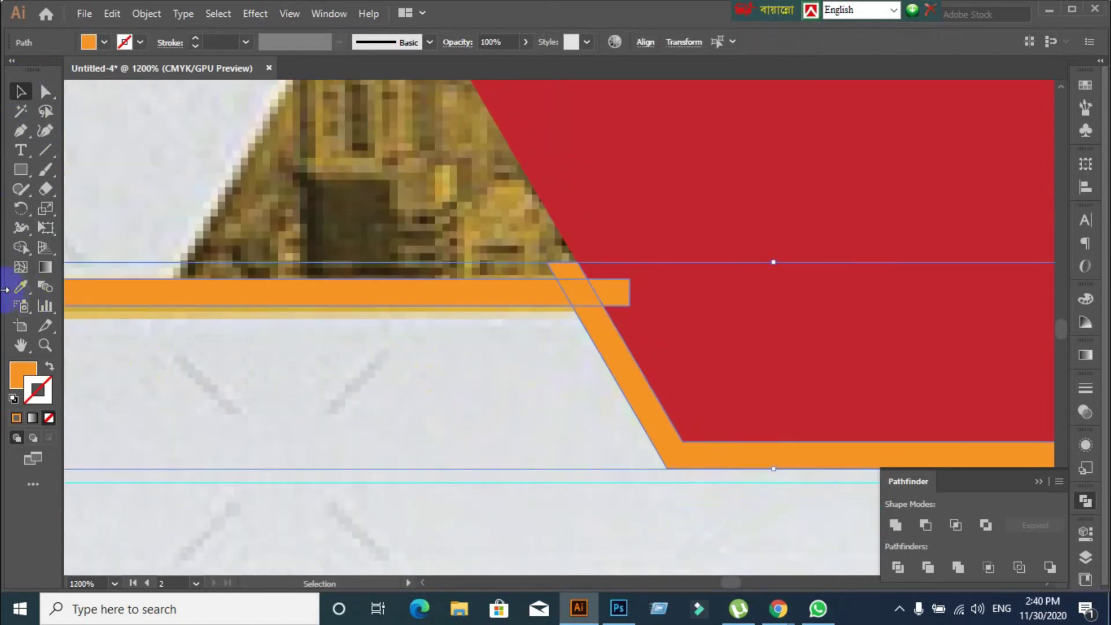
{"action": "left_click", "coordinate": [20, 247]}
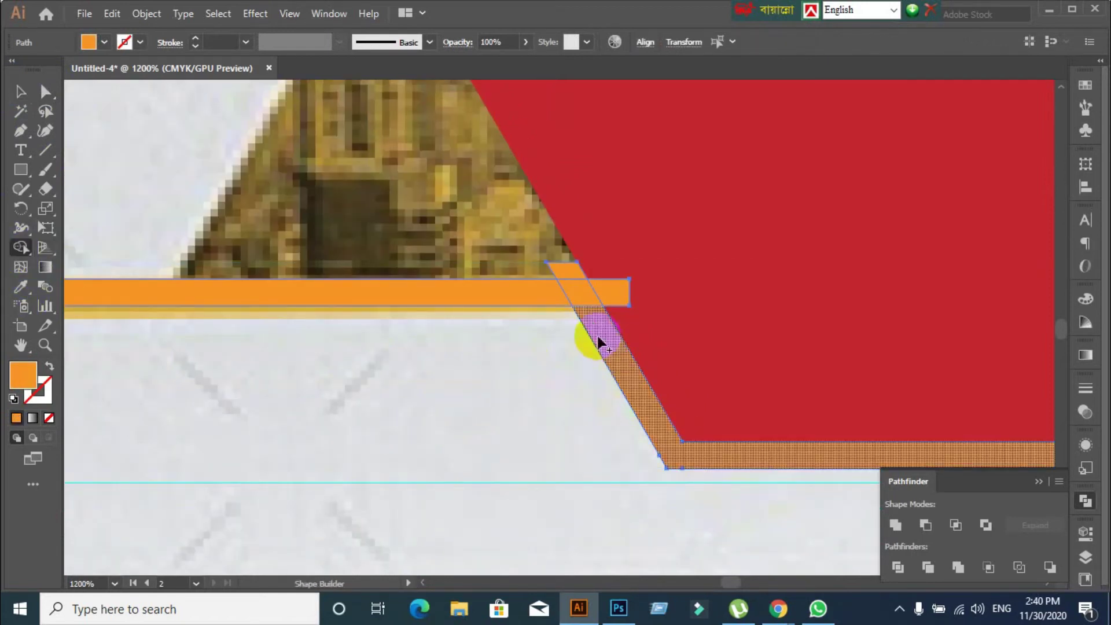
{"action": "left_click", "coordinate": [571, 272], "text": "alt"}
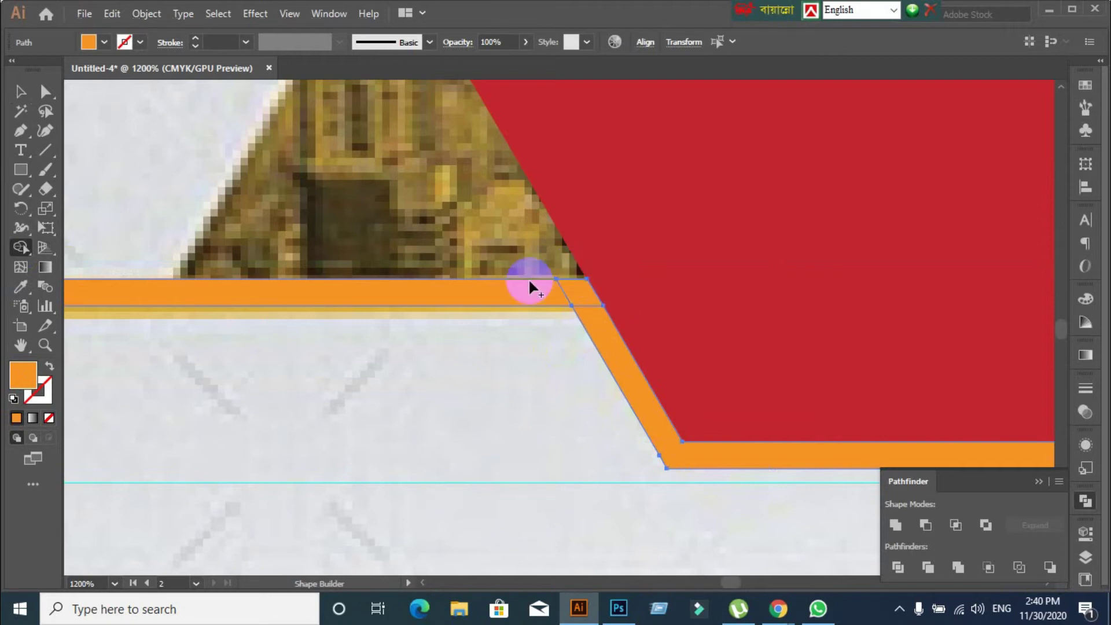
{"action": "left_click", "coordinate": [21, 93]}
{"action": "left_click", "coordinate": [492, 404]}
{"action": "scroll", "coordinate": [492, 393], "scroll_direction": "down", "scroll_amount": 1}
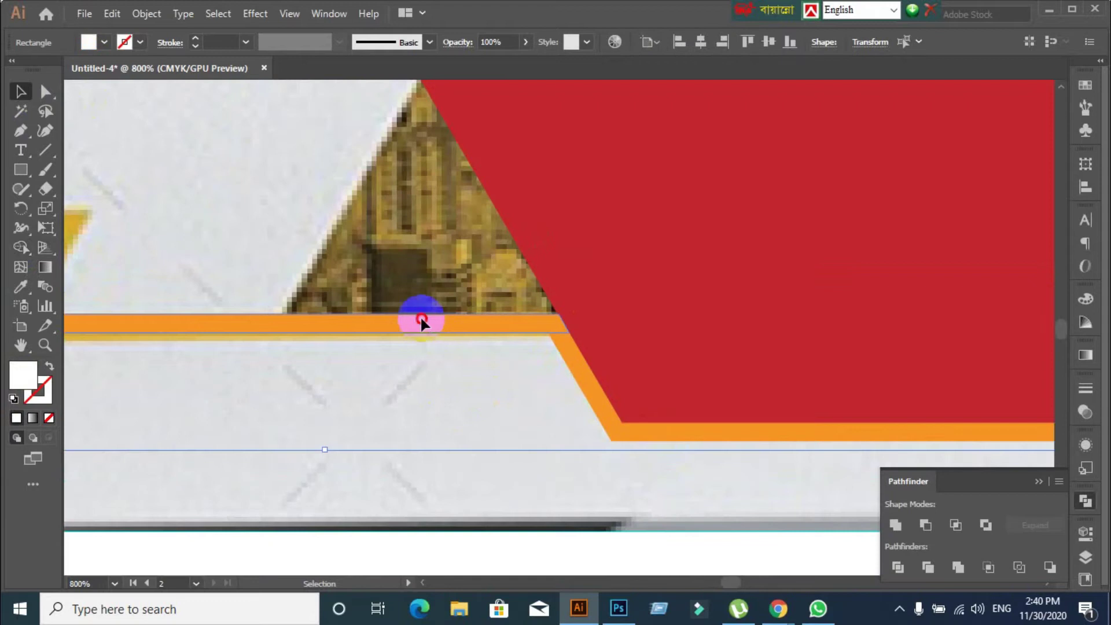
Unite the orange bar and stripe with Pathfinder and expand them into one shape
{"action": "left_click", "coordinate": [420, 321]}
{"action": "left_click", "coordinate": [744, 439], "text": "shift"}
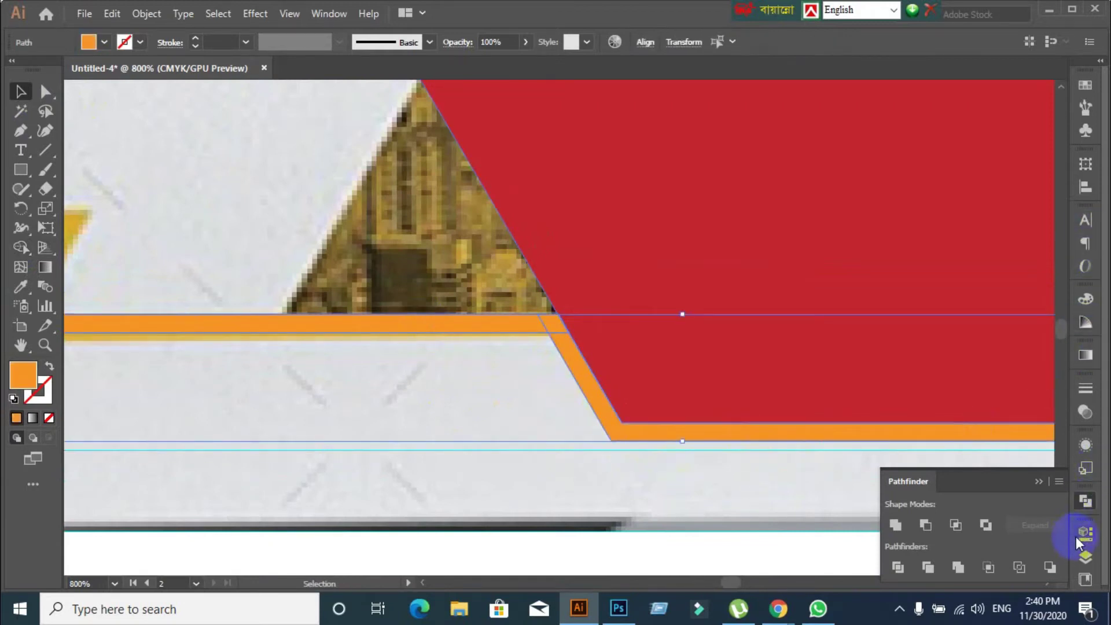
{"action": "left_click", "coordinate": [895, 524], "text": "alt"}
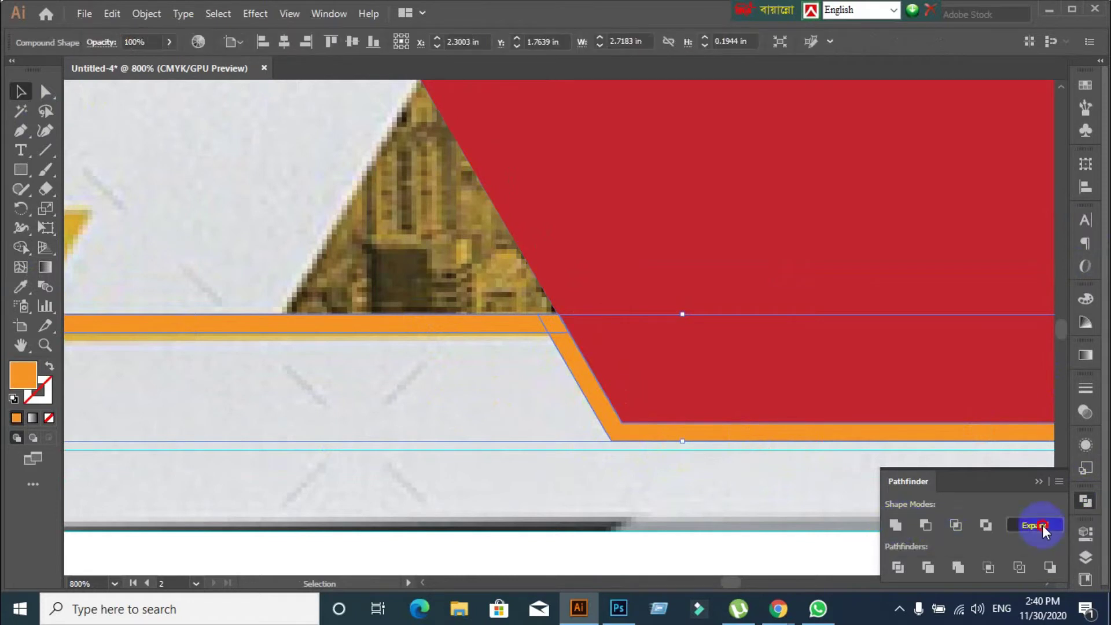
{"action": "left_click", "coordinate": [1042, 525]}
{"action": "left_click", "coordinate": [669, 507]}
{"action": "scroll", "coordinate": [603, 478], "scroll_direction": "down", "scroll_amount": 2}
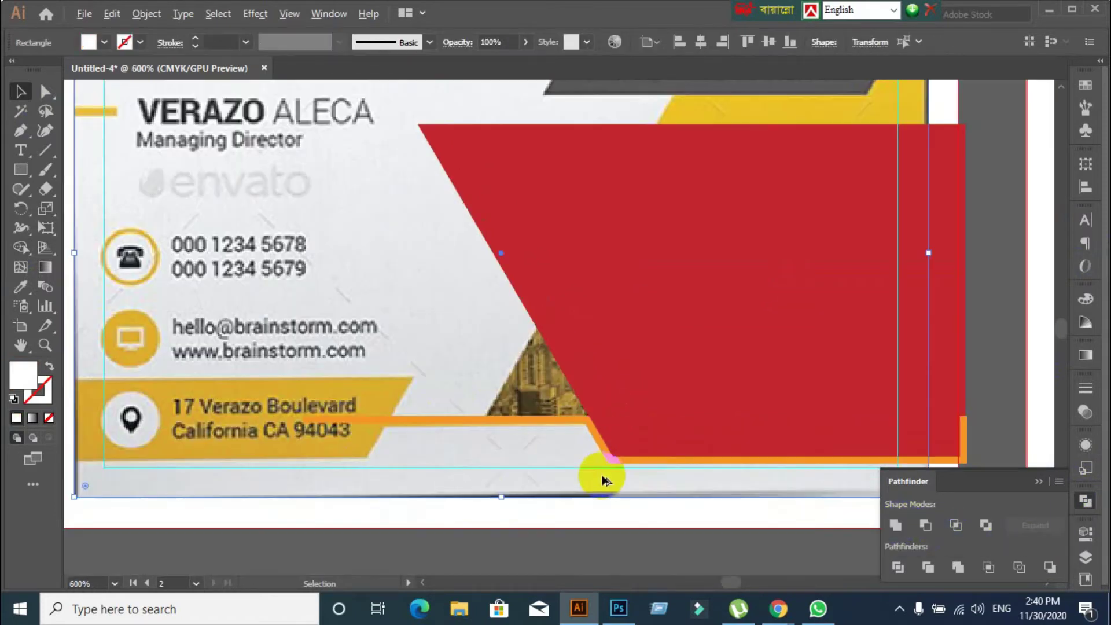
Delete the red placeholder shape so the city photo with the BrainStorm logo shows through
{"action": "scroll", "coordinate": [384, 503], "scroll_direction": "down", "scroll_amount": 3}
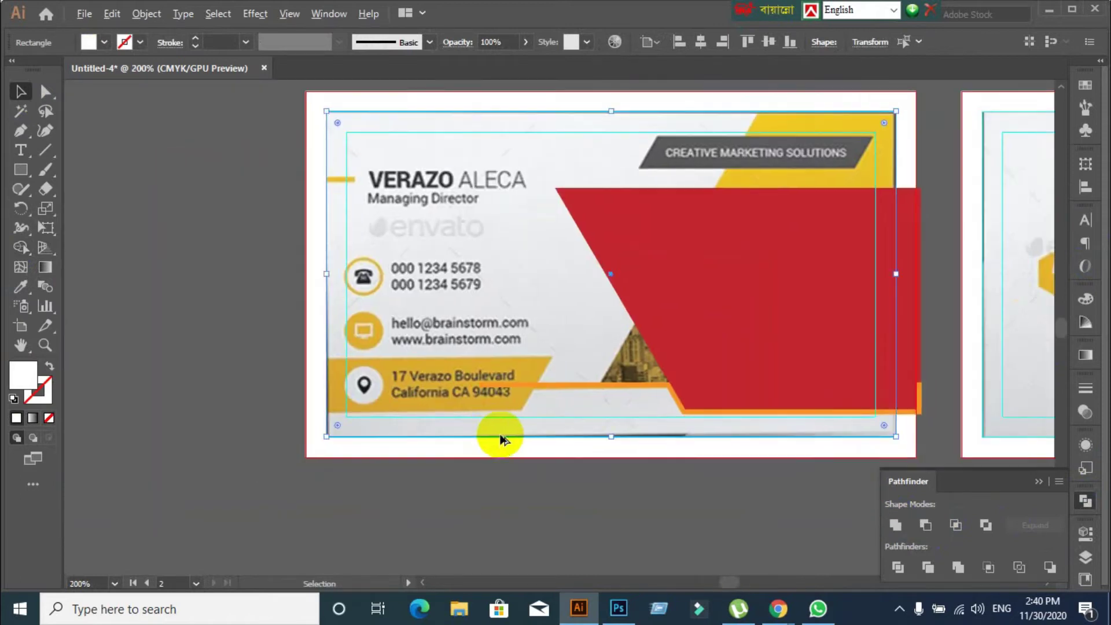
{"action": "scroll", "coordinate": [501, 440], "scroll_direction": "up", "scroll_amount": 1}
{"action": "scroll", "coordinate": [500, 440], "scroll_direction": "down", "scroll_amount": 1}
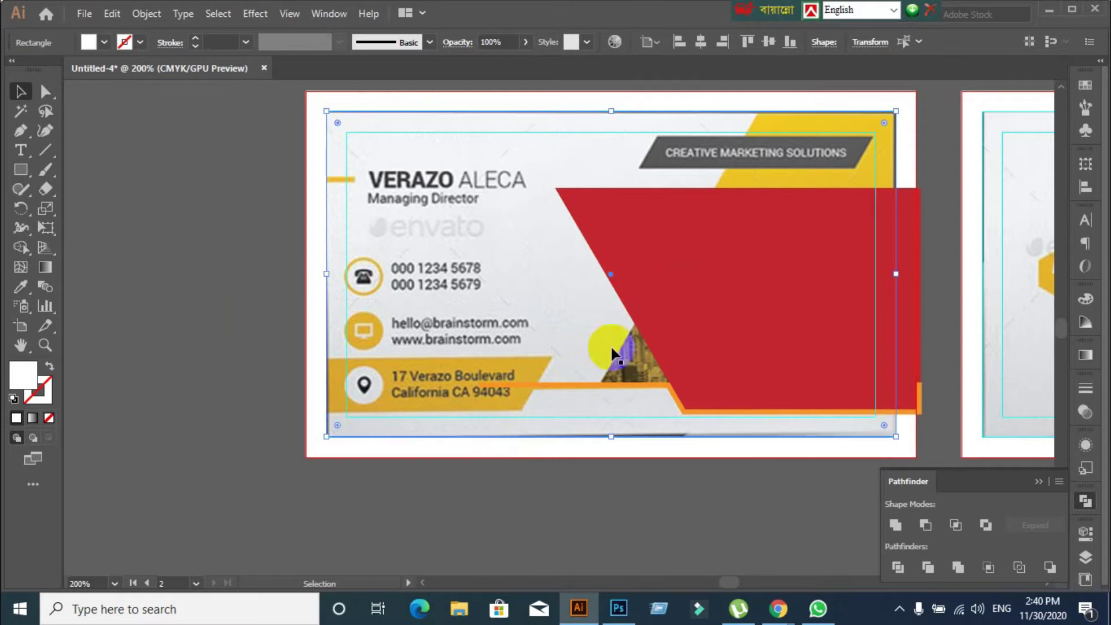
{"action": "left_click", "coordinate": [797, 311]}
{"action": "key", "text": "Delete"}
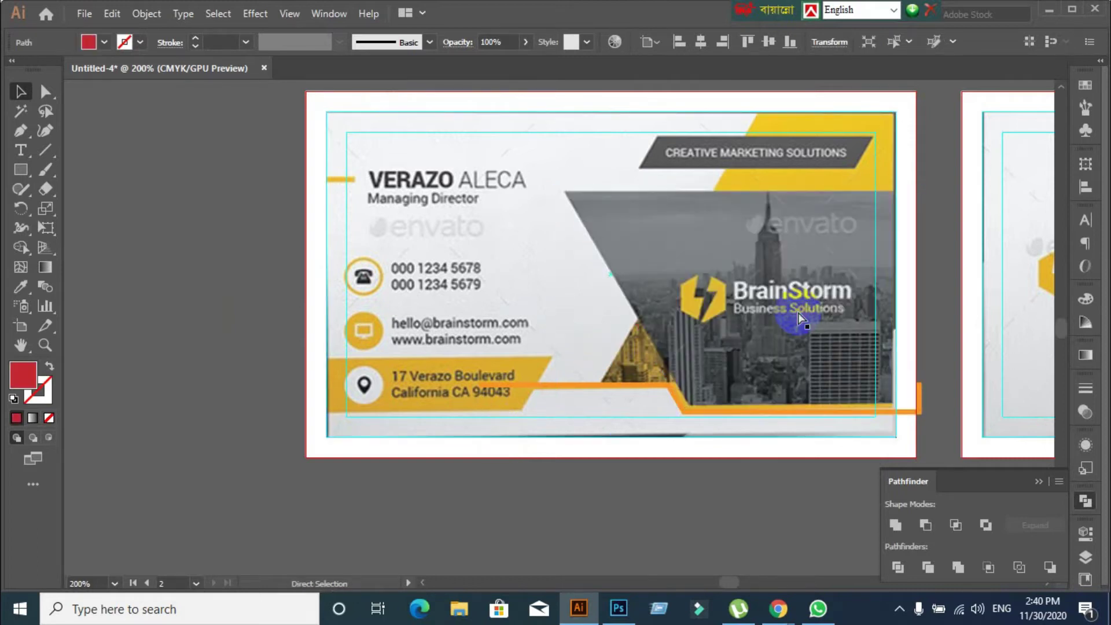
Select the merged orange frame and inspect the card's lower-right area where it edges the photo
{"action": "left_click", "coordinate": [657, 381]}
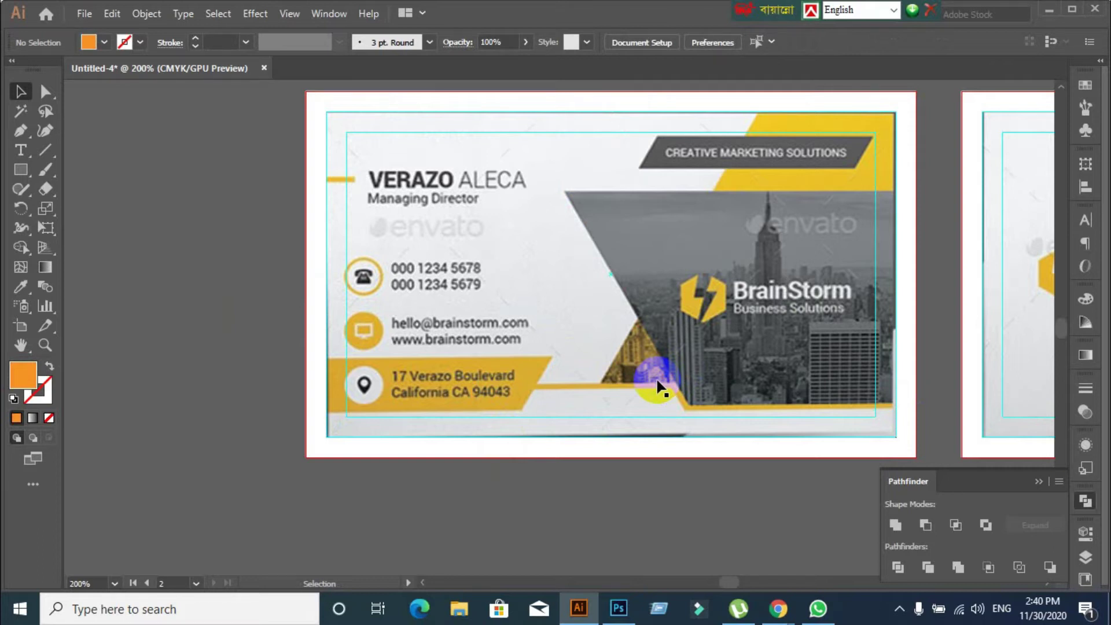
{"action": "left_click_drag", "start_coordinate": [788, 384], "coordinate": [632, 377]}
{"action": "scroll", "coordinate": [632, 376], "scroll_direction": "up", "scroll_amount": 1}
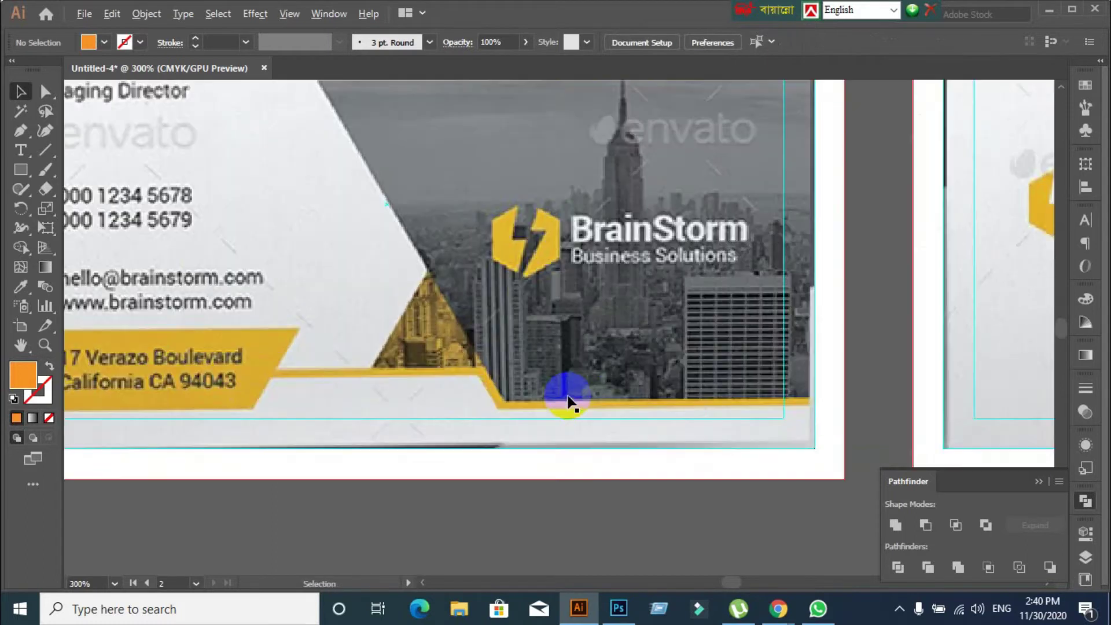
{"action": "scroll", "coordinate": [567, 399], "scroll_direction": "down", "scroll_amount": 1}
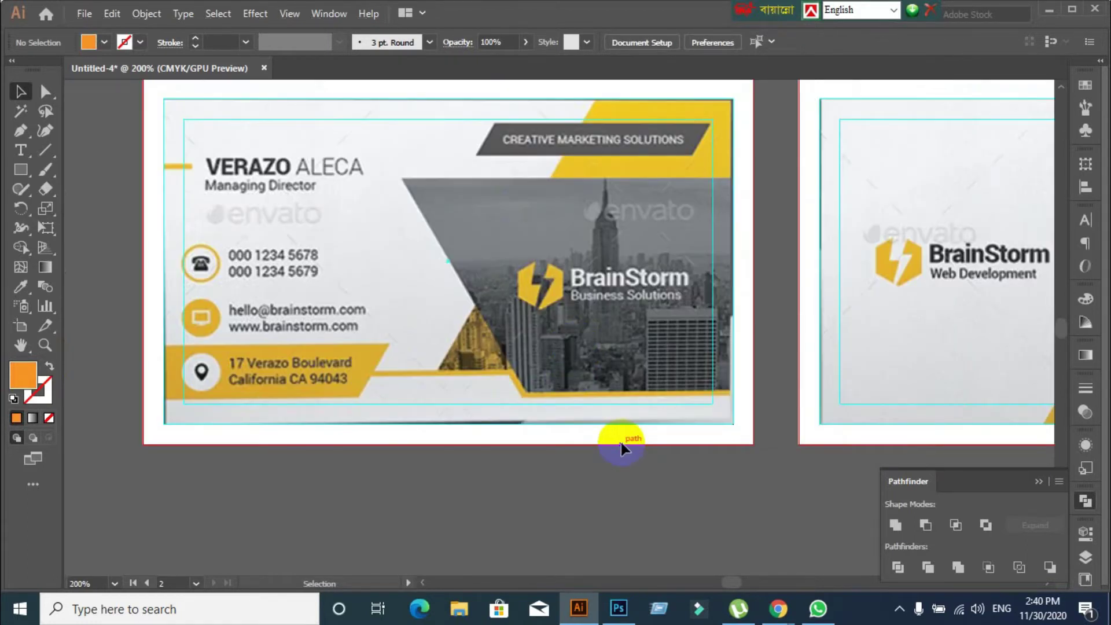
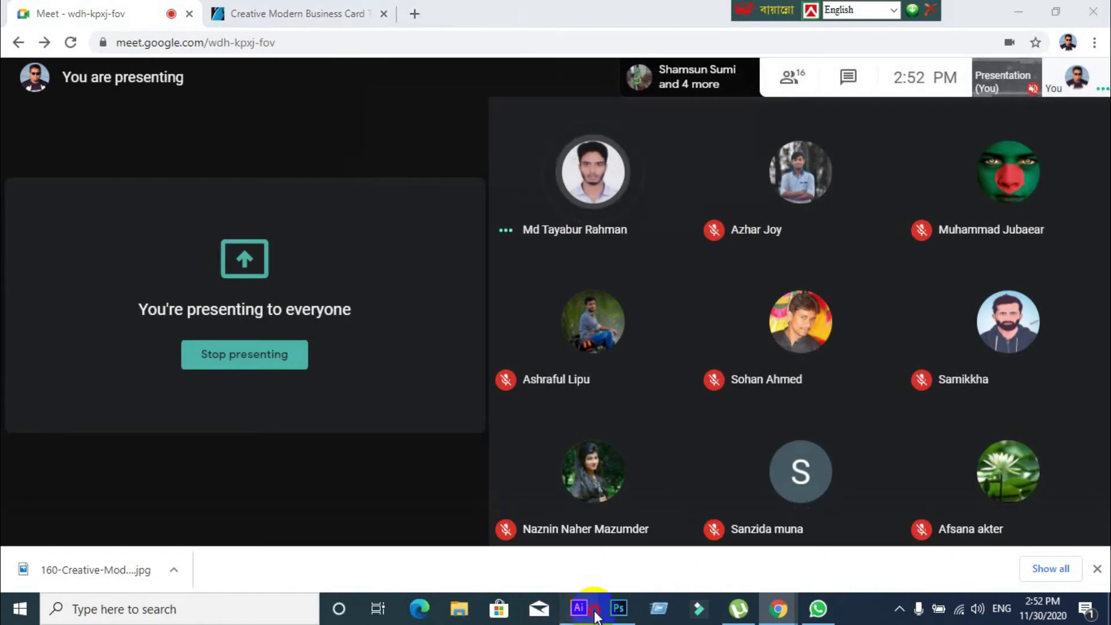
Confirm the Google Meet screen share is live, then return to the Illustrator business card
{"action": "mouse_move", "coordinate": [782, 610]}
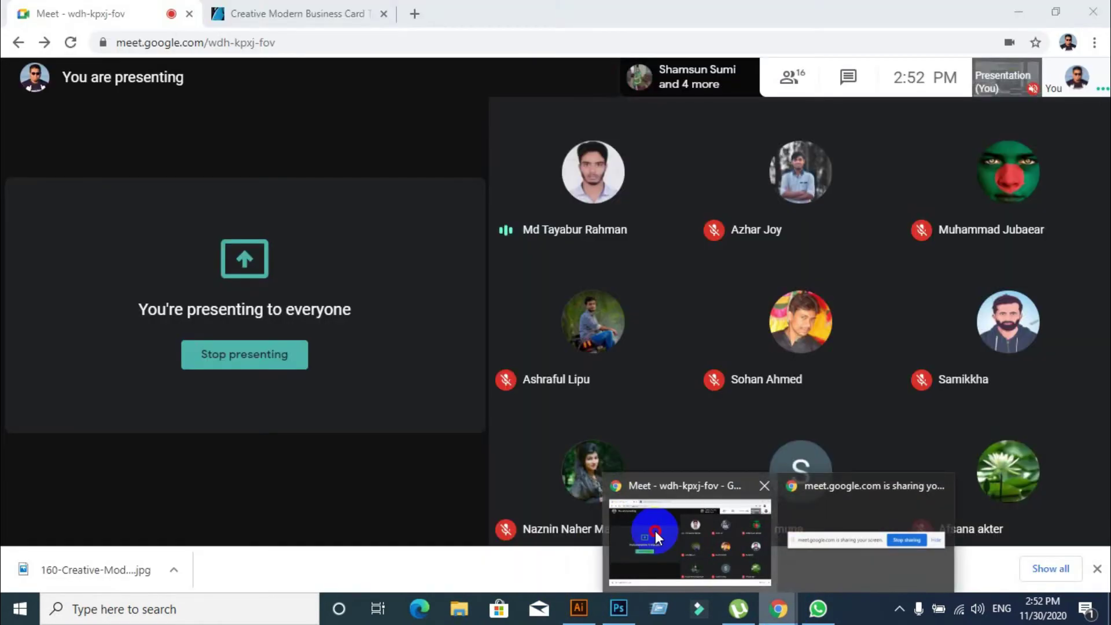
{"action": "left_click", "coordinate": [654, 530]}
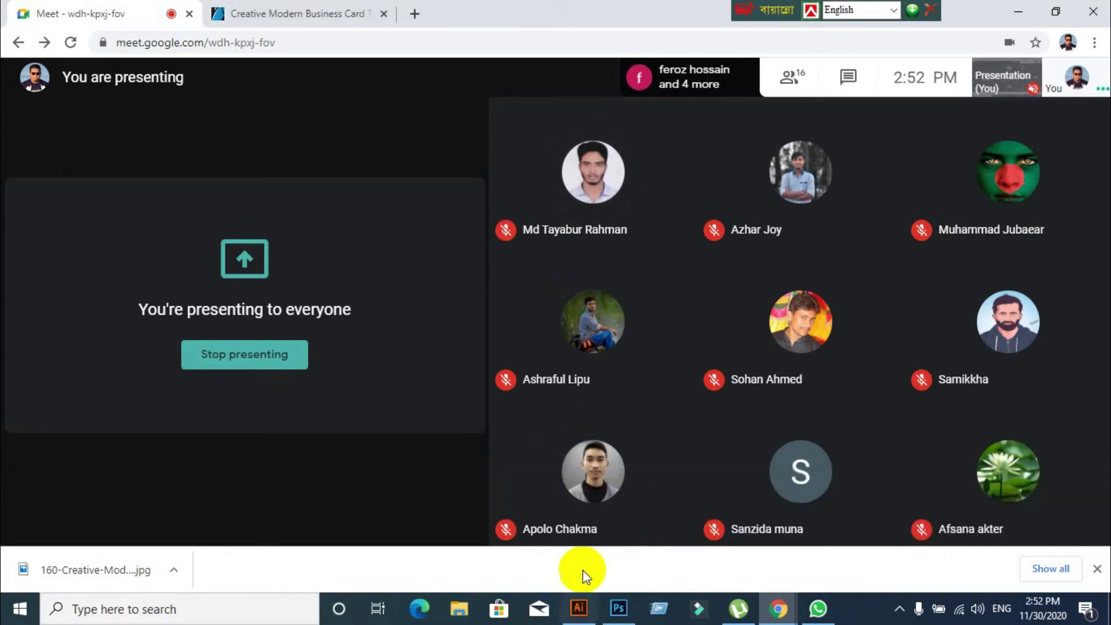
{"action": "left_click", "coordinate": [578, 608]}
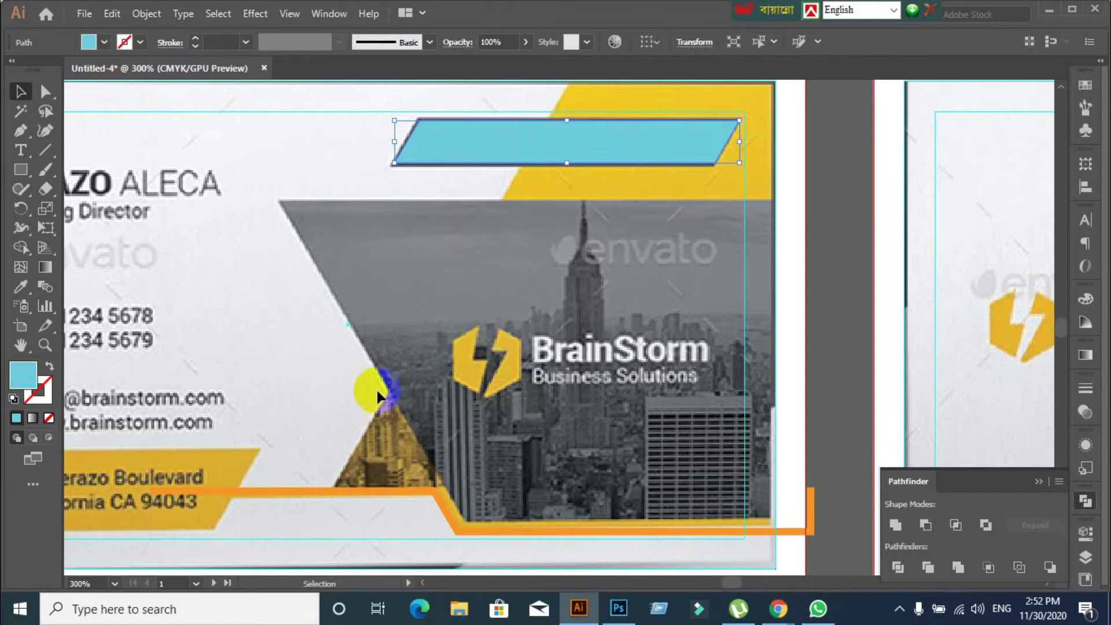
Zoom out over the whole card, compare it to the reference, and reveal the hidden red, blue and light-blue shapes
{"action": "left_click", "coordinate": [376, 386], "text": "ctrl+alt"}
{"action": "left_click_drag", "start_coordinate": [376, 386], "coordinate": [437, 364]}
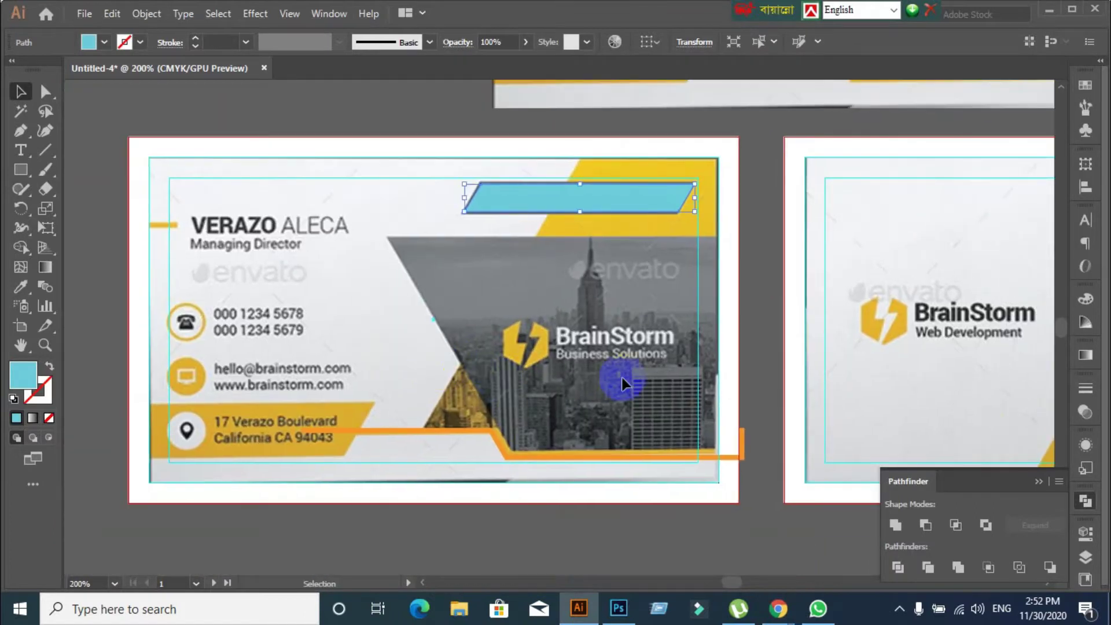
{"action": "key", "text": "ctrl+z"}
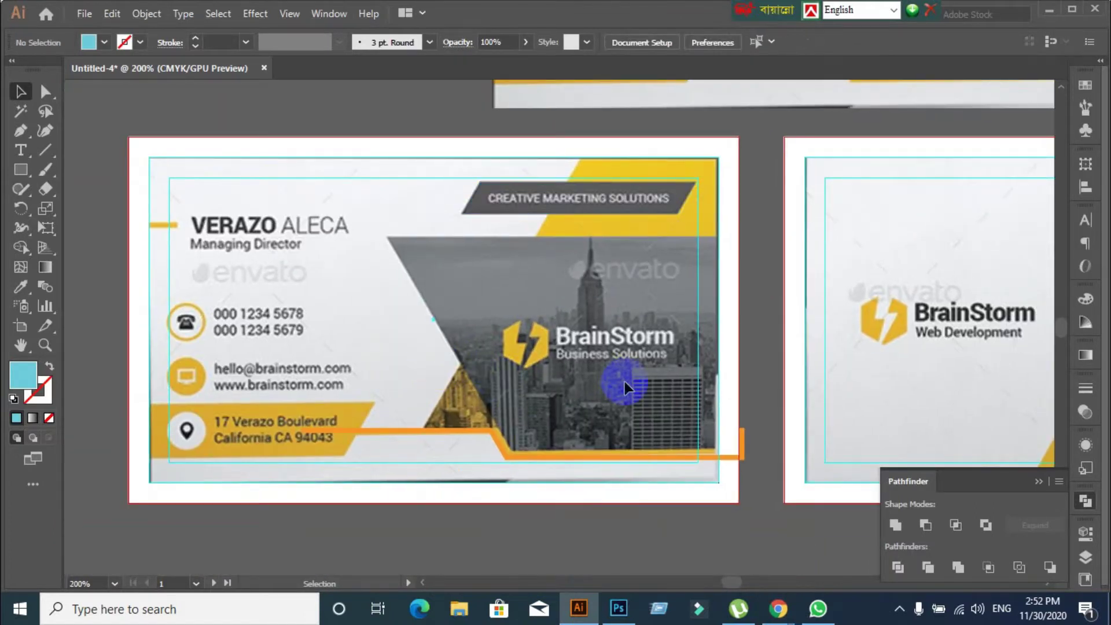
{"action": "scroll", "coordinate": [623, 387], "scroll_direction": "down", "scroll_amount": 1}
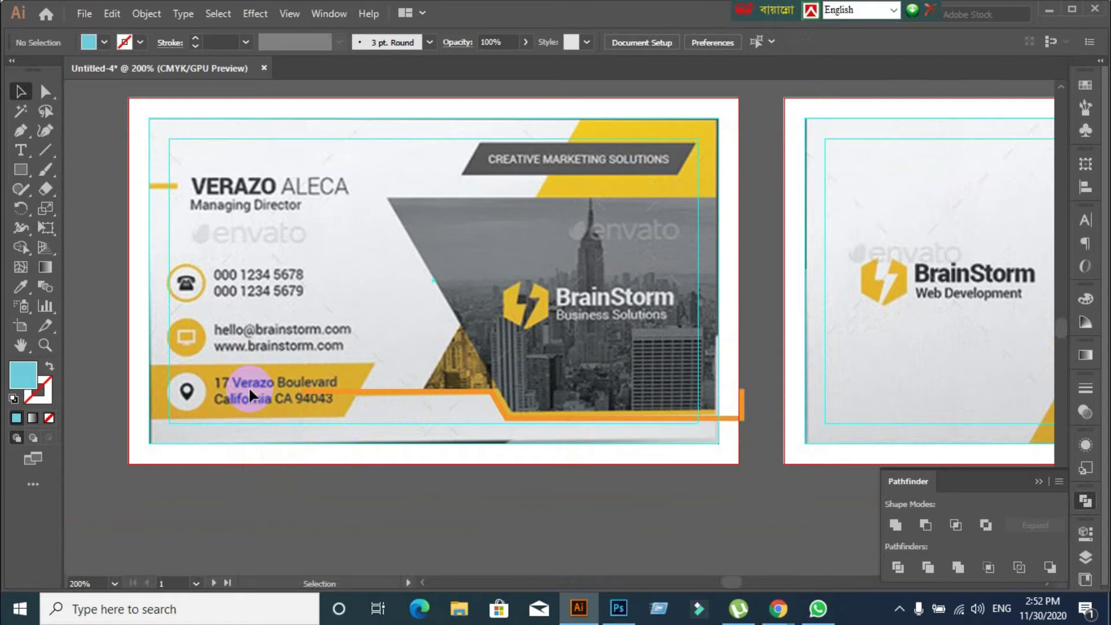
{"action": "left_click_drag", "start_coordinate": [265, 384], "coordinate": [404, 324]}
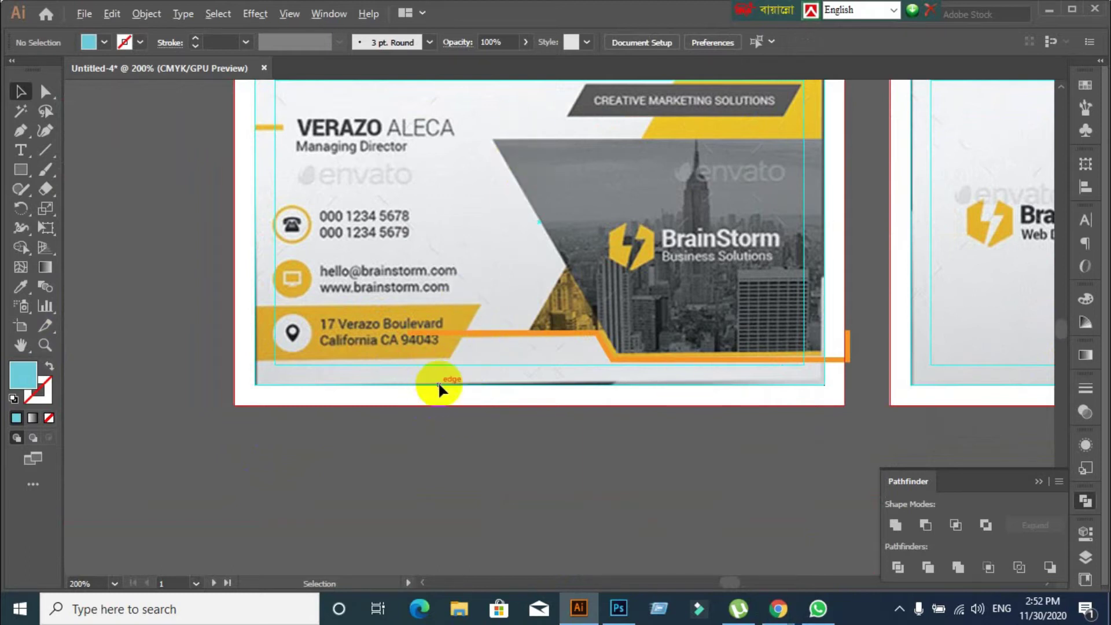
{"action": "scroll", "coordinate": [438, 387], "scroll_direction": "down", "scroll_amount": 4}
{"action": "scroll", "coordinate": [439, 387], "scroll_direction": "up", "scroll_amount": 3}
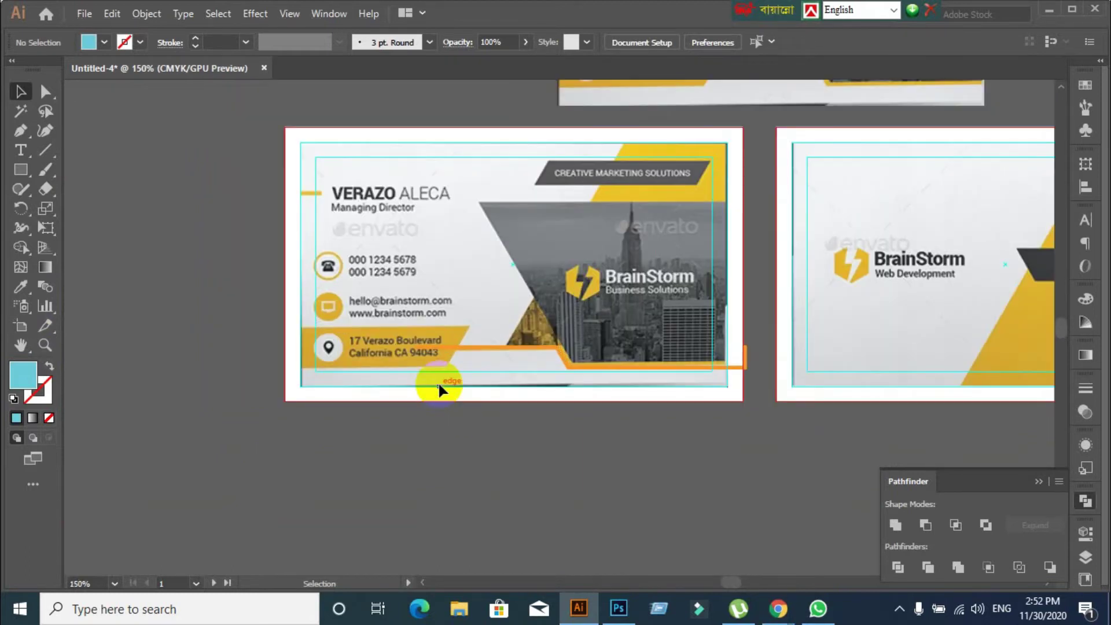
{"action": "key", "text": "ctrl+z"}
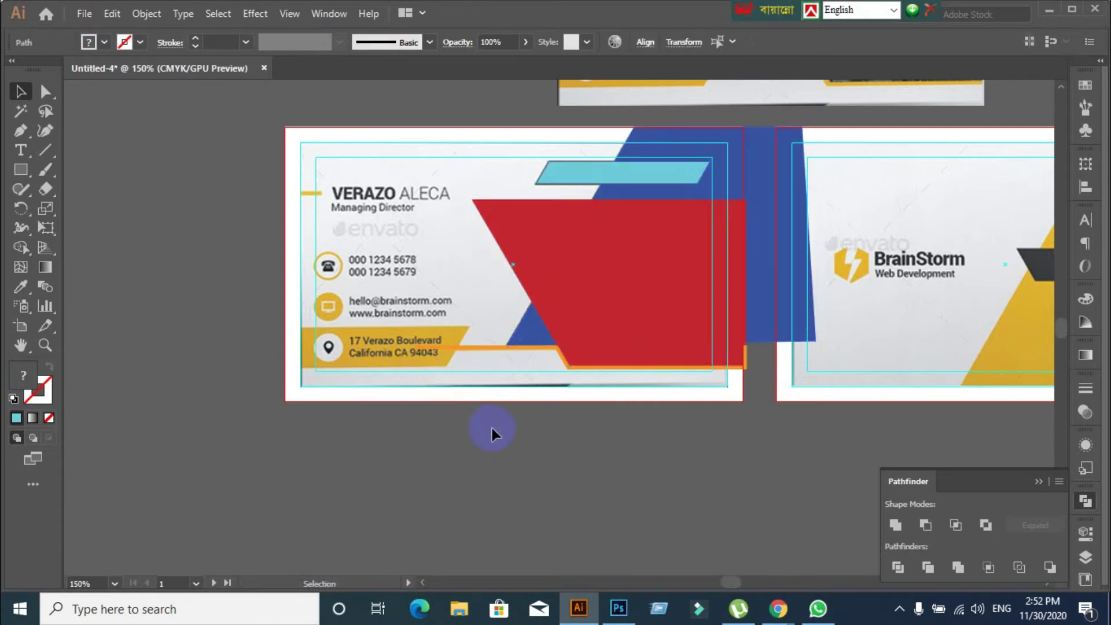
Alt-drag a copy of the light-blue parallelogram down onto the yellow address band
{"action": "left_click", "coordinate": [496, 434]}
{"action": "left_click_drag", "start_coordinate": [578, 306], "coordinate": [462, 455]}
{"action": "key", "text": "ctrl+z"}
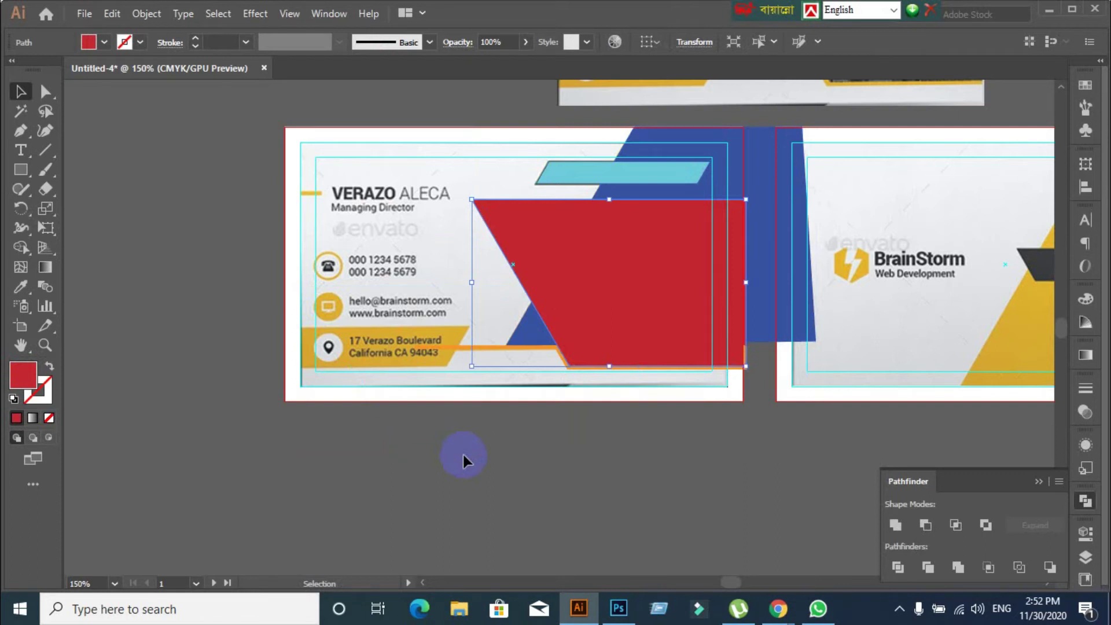
{"action": "left_click", "coordinate": [581, 177]}
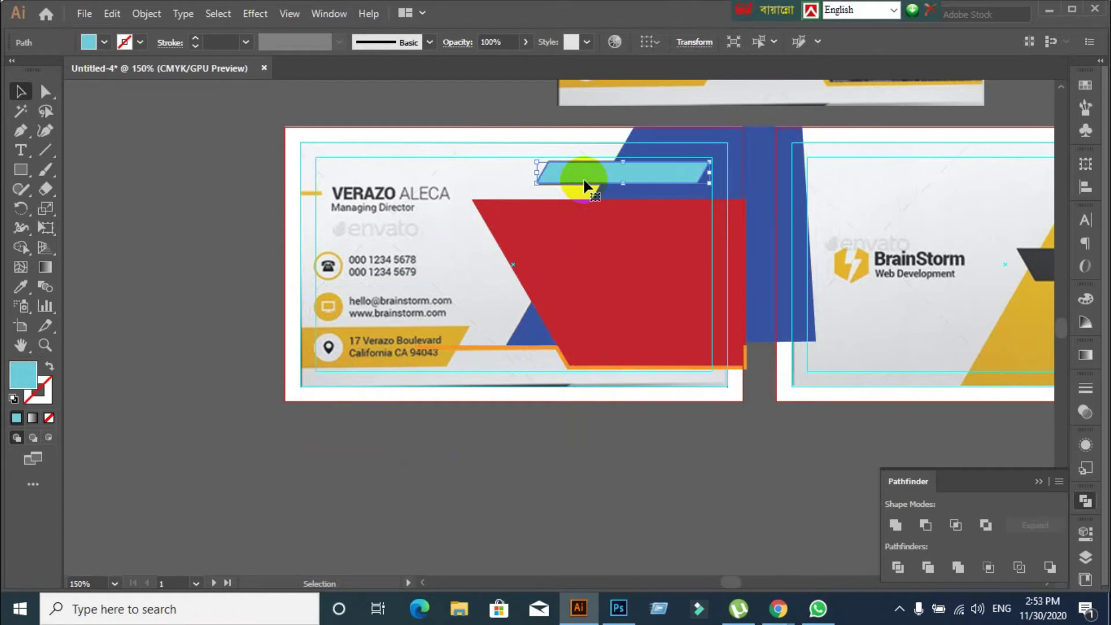
{"action": "left_click_drag", "start_coordinate": [583, 181], "coordinate": [328, 348]}
{"action": "scroll", "coordinate": [372, 431], "scroll_direction": "up", "scroll_amount": 2}
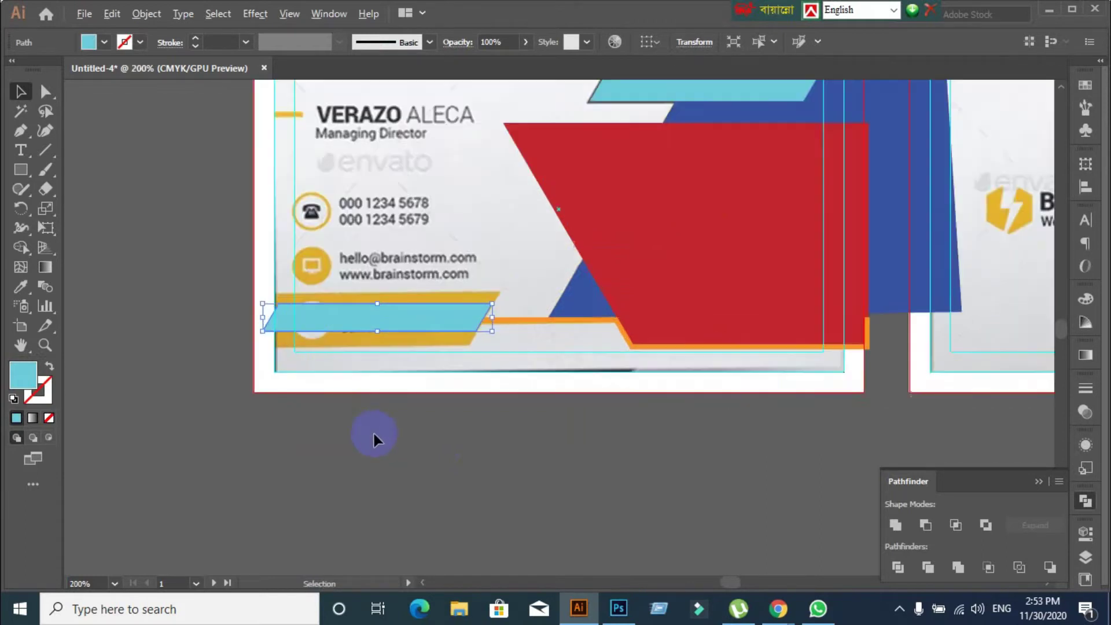
{"action": "scroll", "coordinate": [384, 418], "scroll_direction": "up", "scroll_amount": 2}
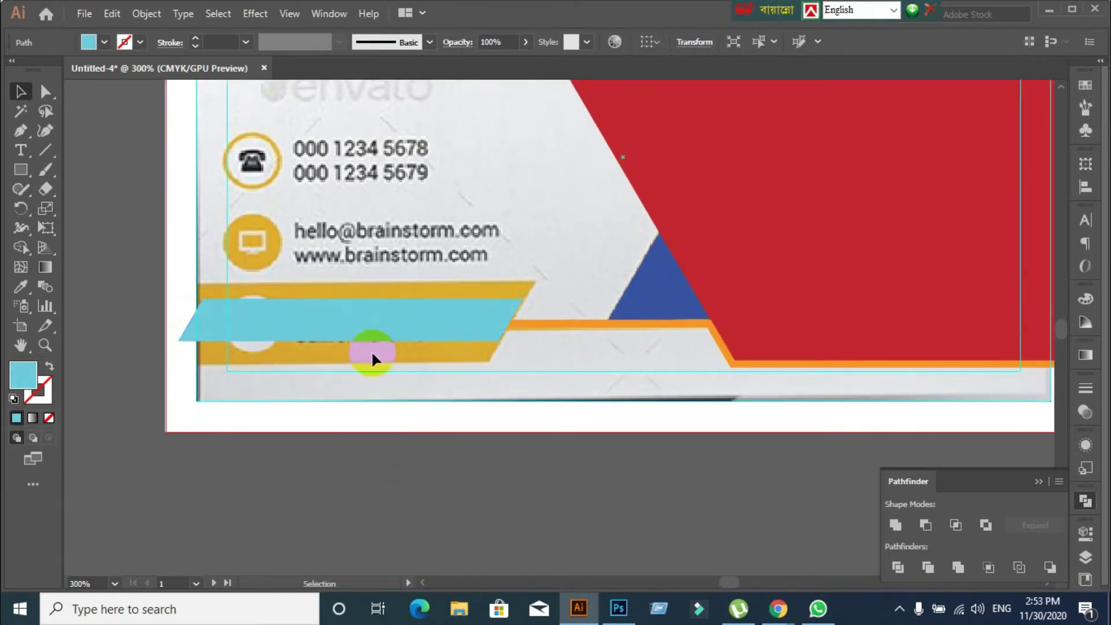
{"action": "left_click", "coordinate": [370, 349]}
{"action": "left_click", "coordinate": [374, 332]}
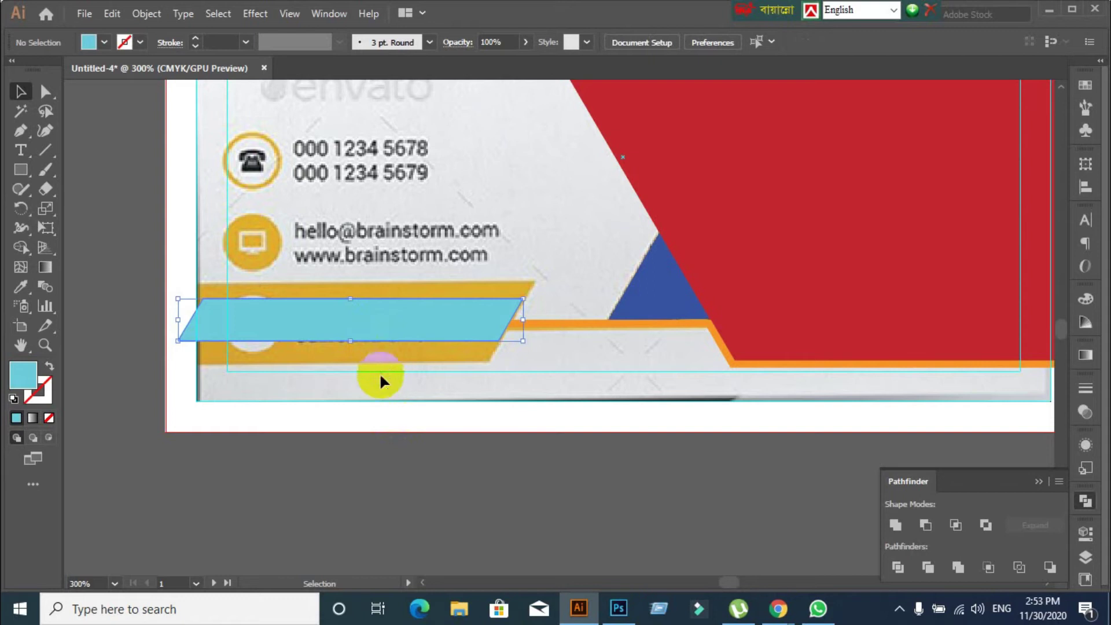
Move the copy's anchor points so it stretches down over the card's bottom-left corner
{"action": "left_click", "coordinate": [45, 91]}
{"action": "left_click", "coordinate": [523, 299]}
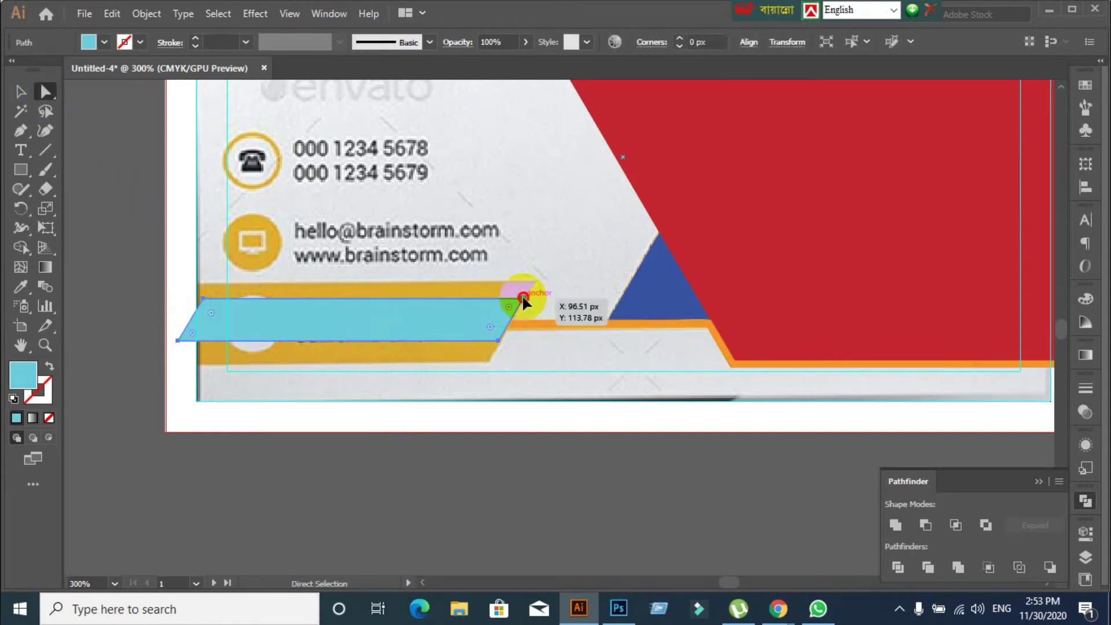
{"action": "left_click_drag", "start_coordinate": [522, 299], "coordinate": [534, 281]}
{"action": "left_click", "coordinate": [528, 495]}
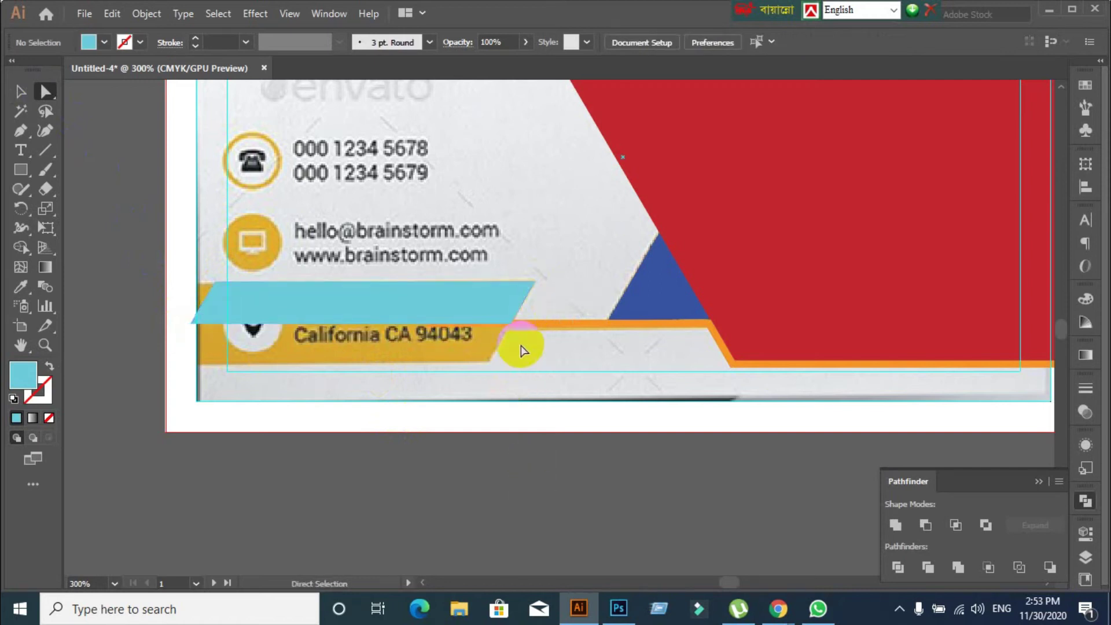
{"action": "left_click_drag", "start_coordinate": [514, 327], "coordinate": [486, 362]}
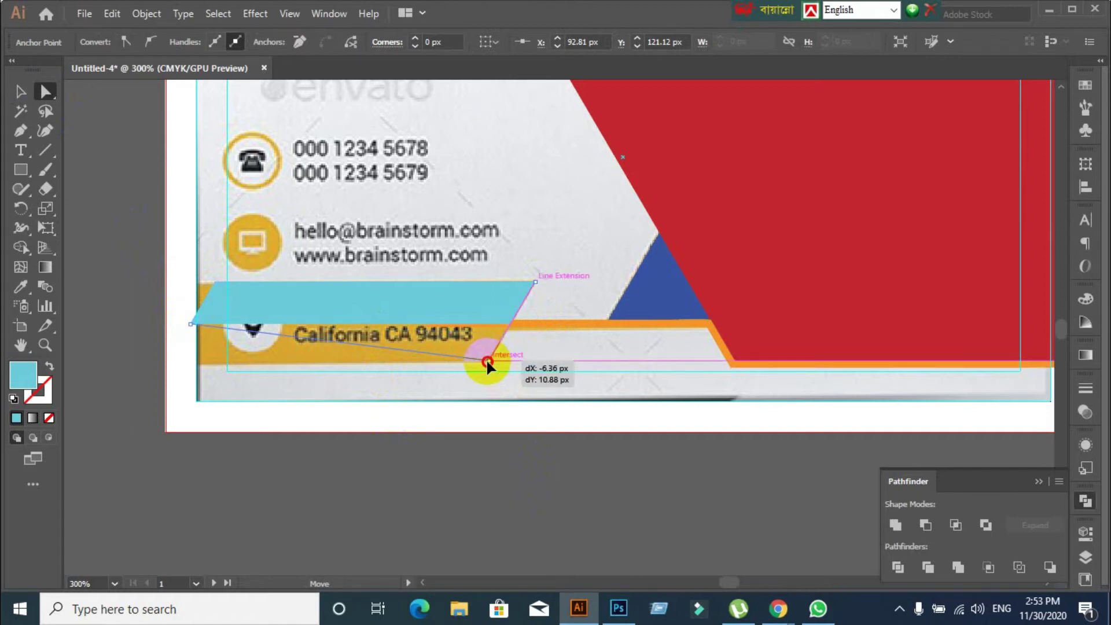
{"action": "left_click_drag", "start_coordinate": [487, 362], "coordinate": [487, 360]}
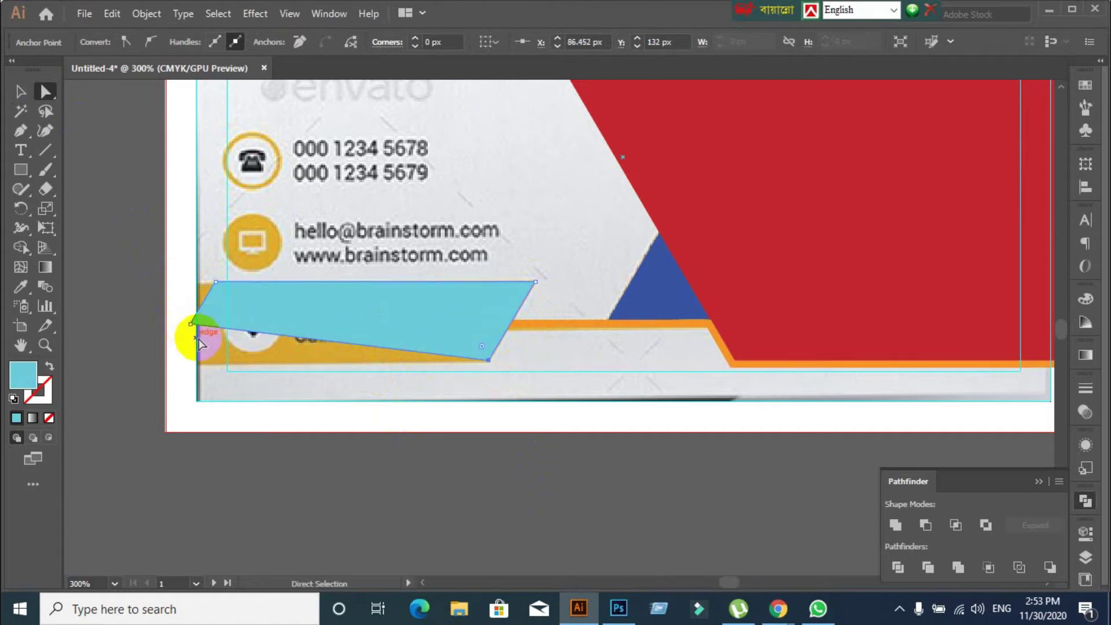
{"action": "left_click_drag", "start_coordinate": [215, 283], "coordinate": [196, 285]}
{"action": "left_click_drag", "start_coordinate": [190, 324], "coordinate": [194, 366]}
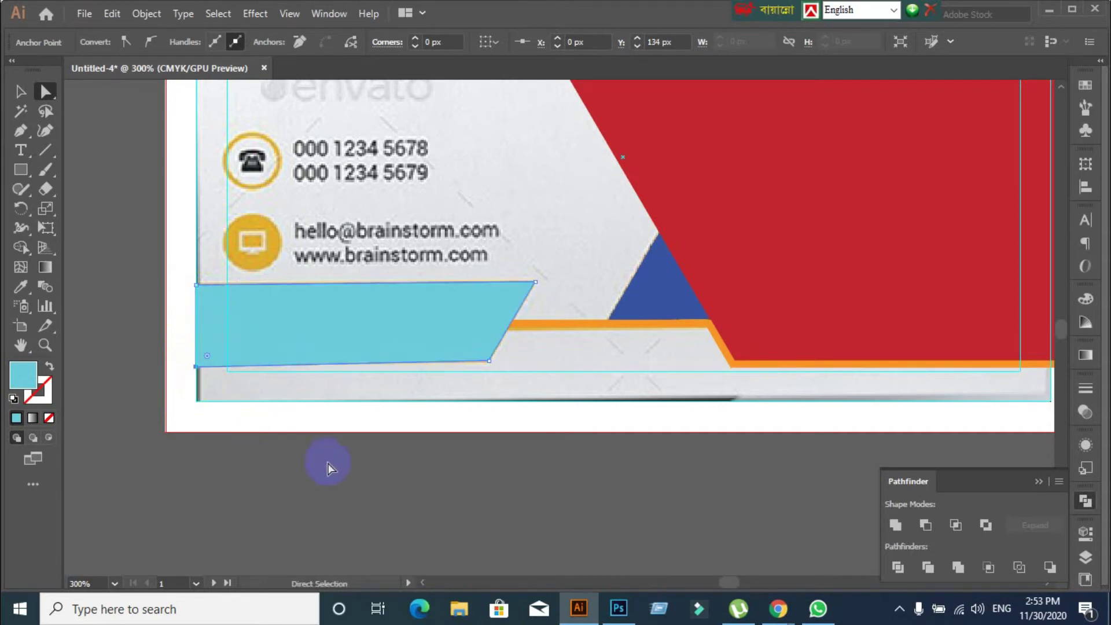
{"action": "key", "text": "ctrl+z"}
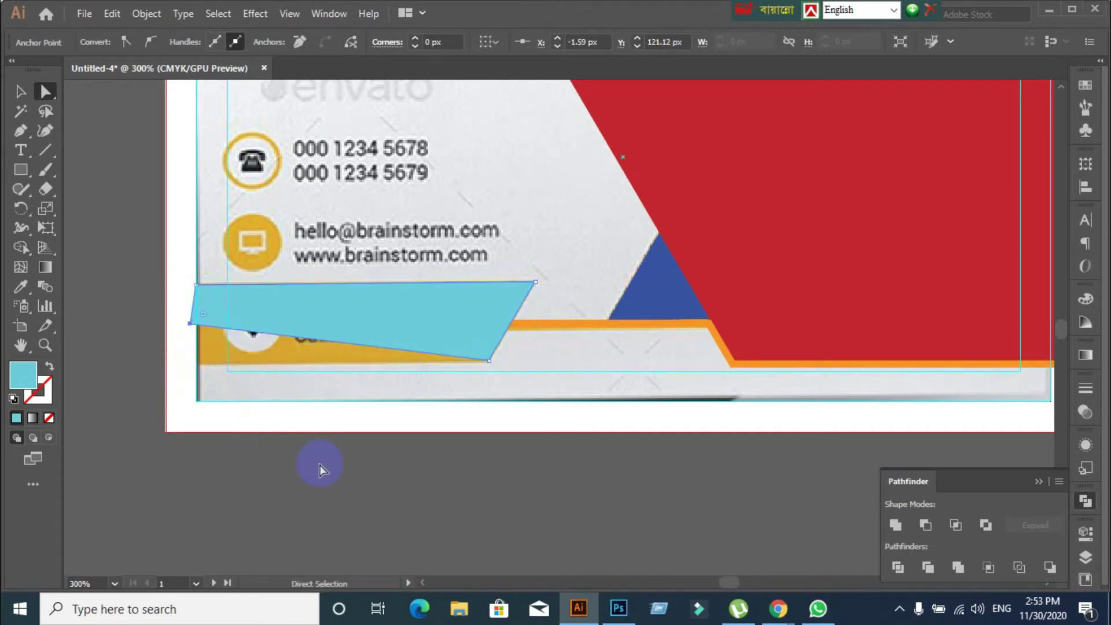
{"action": "left_click_drag", "start_coordinate": [191, 323], "coordinate": [197, 392]}
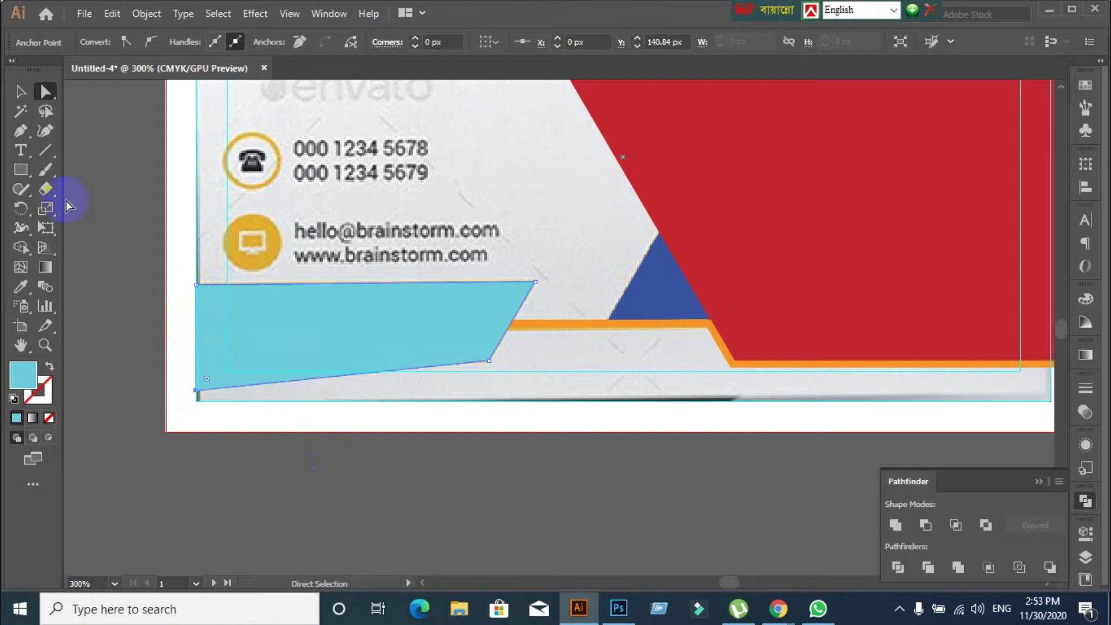
{"action": "left_click", "coordinate": [20, 90]}
Draw a rectangle over the shape's bottom and Shape Builder away the lower pieces
{"action": "left_click", "coordinate": [343, 481]}
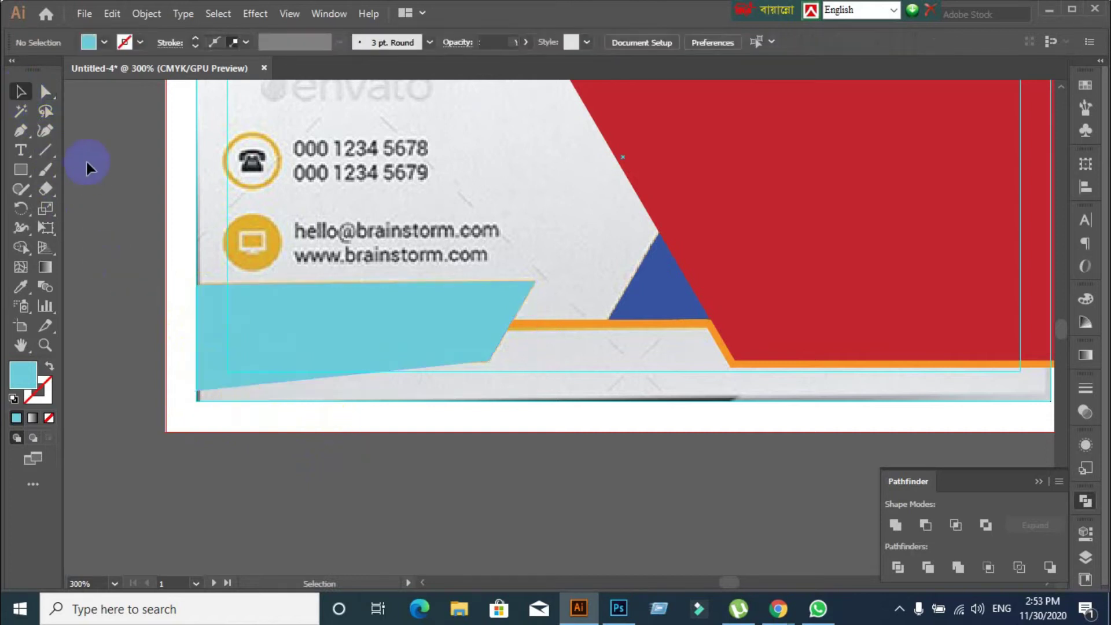
{"action": "left_click", "coordinate": [26, 168]}
{"action": "left_click_drag", "start_coordinate": [496, 507], "coordinate": [415, 401]}
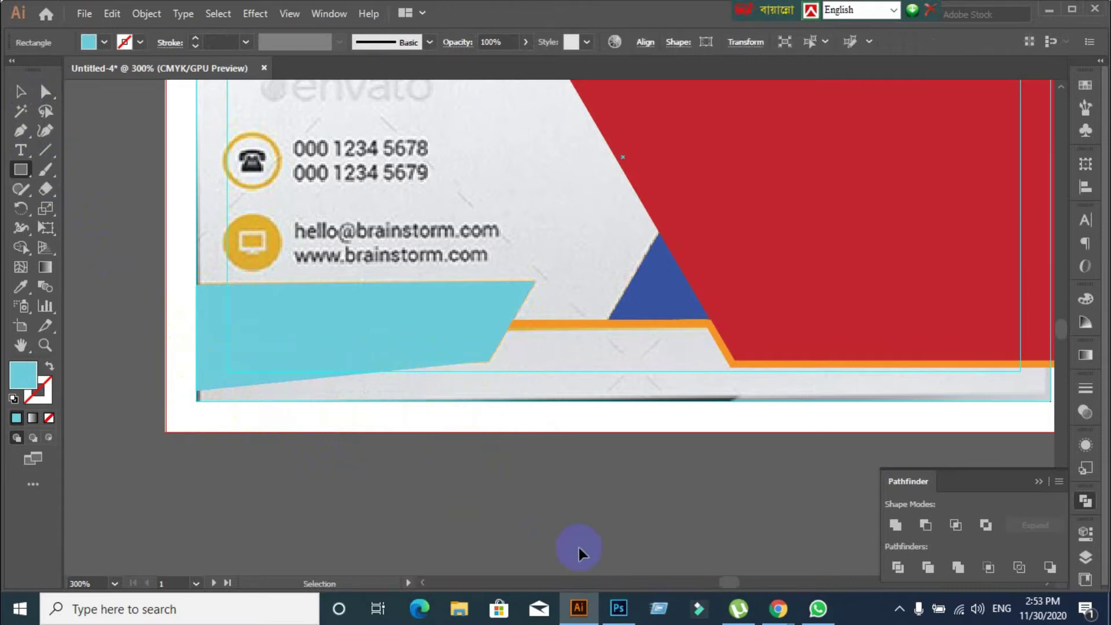
{"action": "left_click_drag", "start_coordinate": [541, 471], "coordinate": [117, 361]}
{"action": "left_click", "coordinate": [21, 93]}
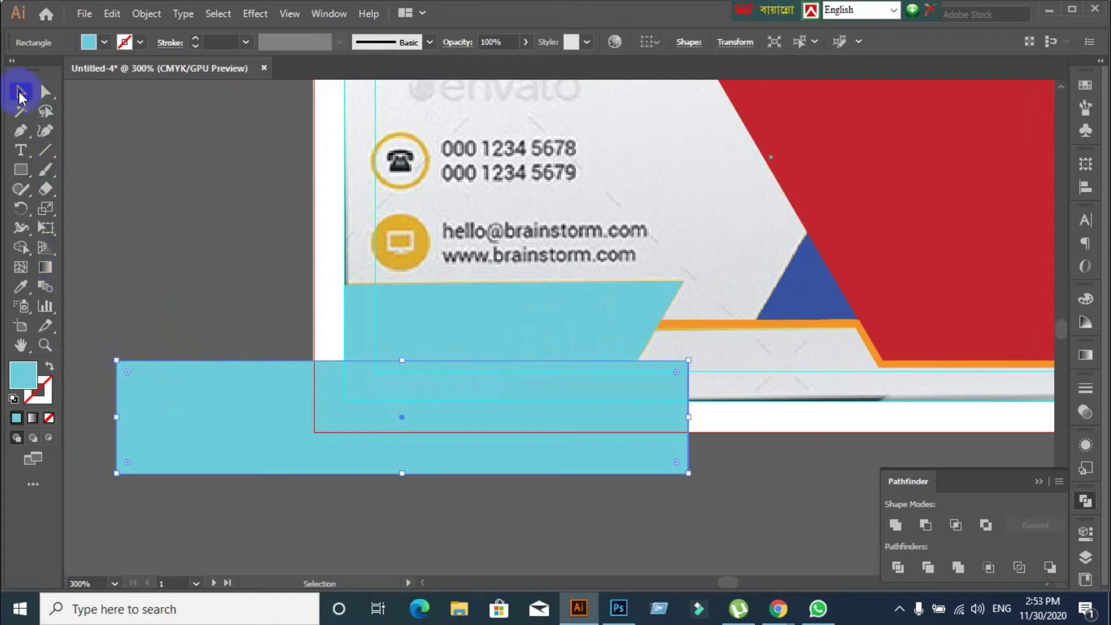
{"action": "left_click", "coordinate": [432, 307], "text": "shift"}
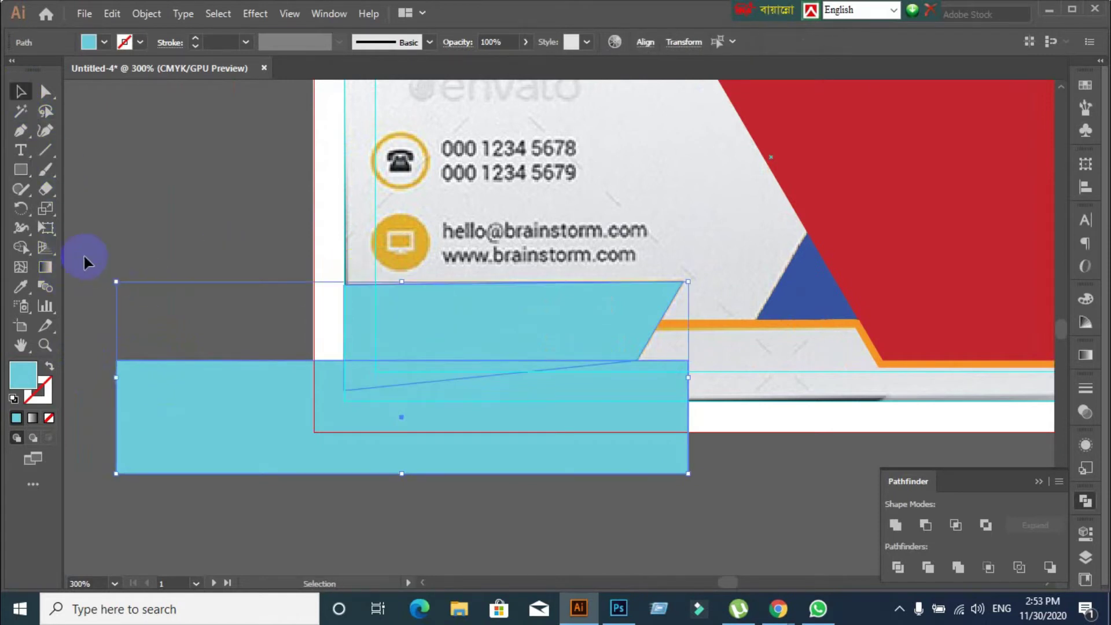
{"action": "left_click", "coordinate": [20, 247]}
{"action": "left_click", "coordinate": [272, 461], "text": "alt"}
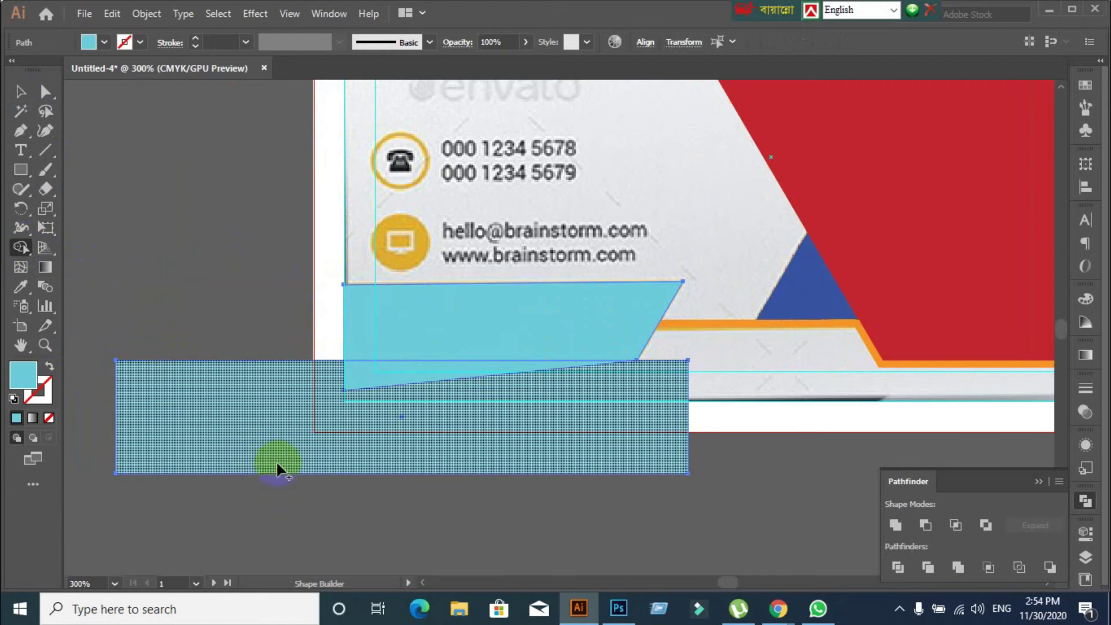
{"action": "left_click", "coordinate": [417, 377], "text": "alt"}
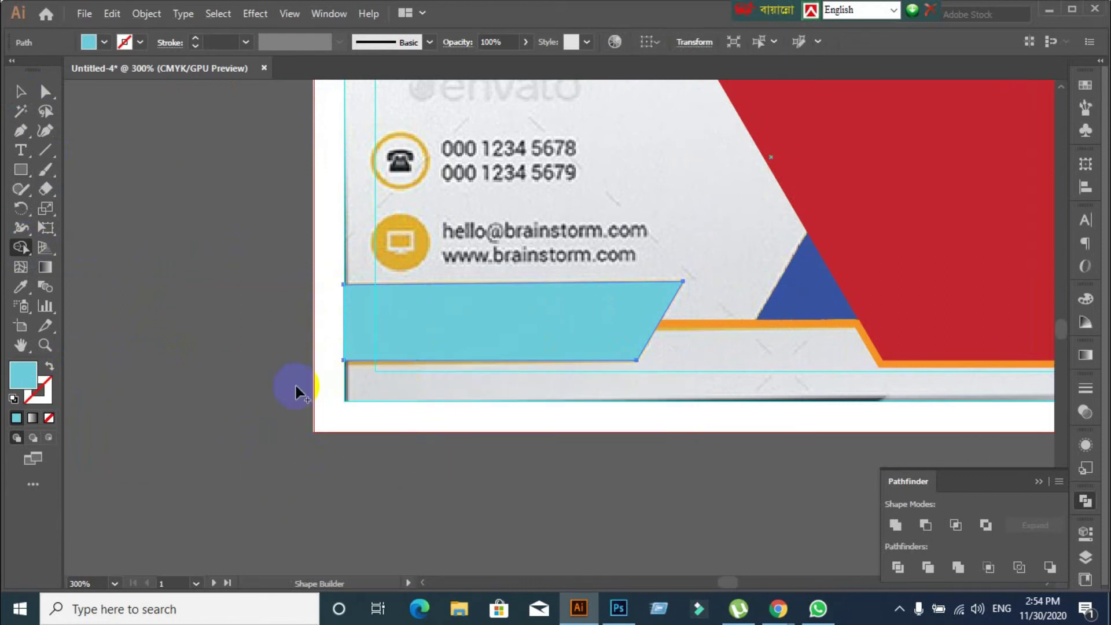
Select the trimmed cyan band and try shifting it to the left
{"action": "left_click", "coordinate": [21, 91]}
{"action": "left_click", "coordinate": [123, 199]}
{"action": "left_click", "coordinate": [506, 328]}
{"action": "left_click_drag", "start_coordinate": [506, 328], "coordinate": [199, 421]}
Undo the trial moves, then drag the cyan bar's left edge out to the card edge
{"action": "key", "text": "ctrl+z"}
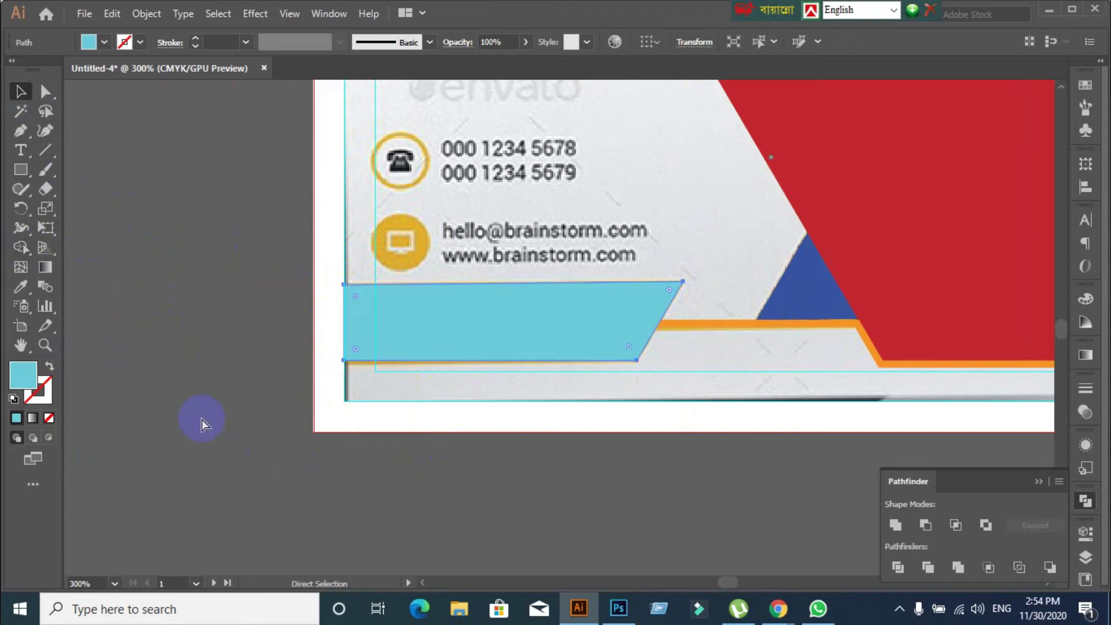
{"action": "left_click_drag", "start_coordinate": [349, 388], "coordinate": [297, 321]}
{"action": "key", "text": "a"}
{"action": "key", "text": "ctrl+z"}
{"action": "key", "text": "v"}
{"action": "key", "text": "ctrl+z"}
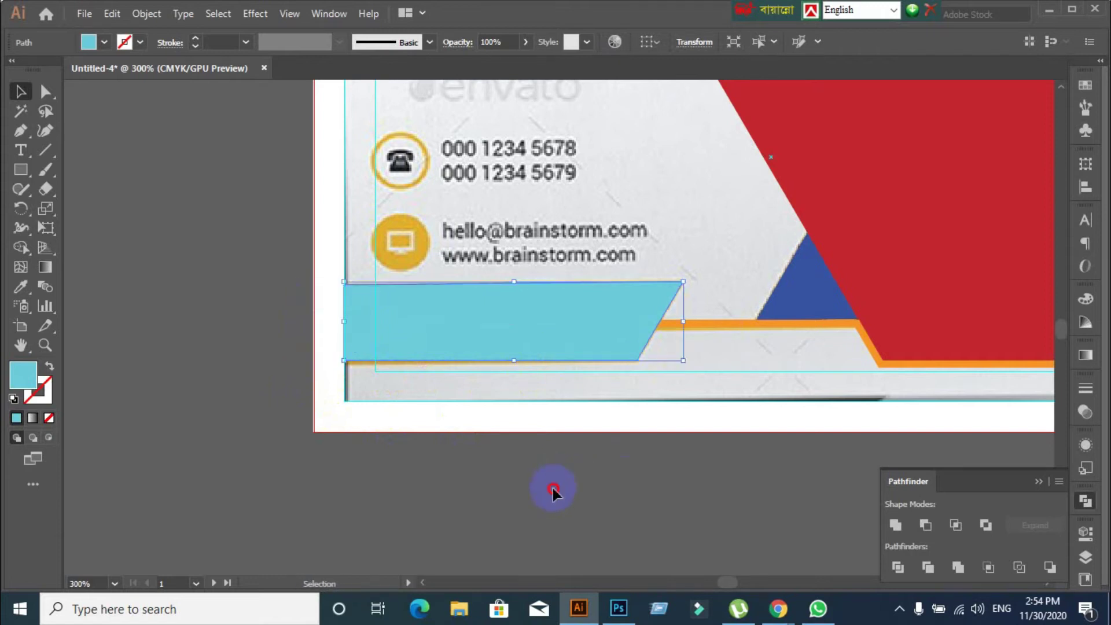
{"action": "left_click", "coordinate": [553, 488]}
{"action": "left_click_drag", "start_coordinate": [48, 99], "coordinate": [107, 94]}
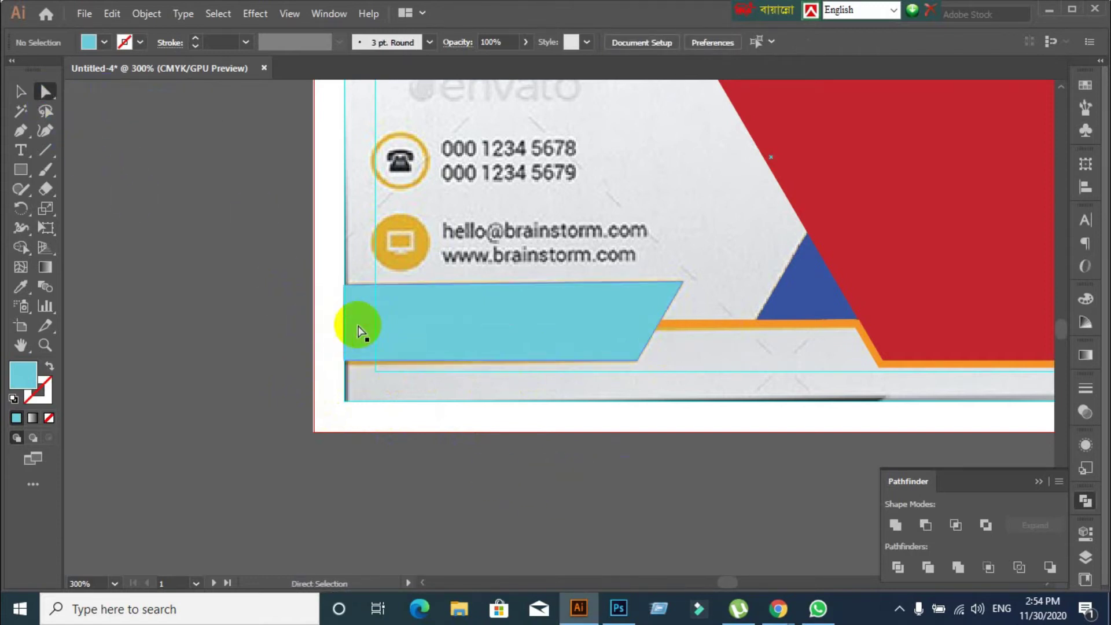
{"action": "left_click", "coordinate": [345, 329]}
{"action": "left_click_drag", "start_coordinate": [345, 329], "coordinate": [312, 328]}
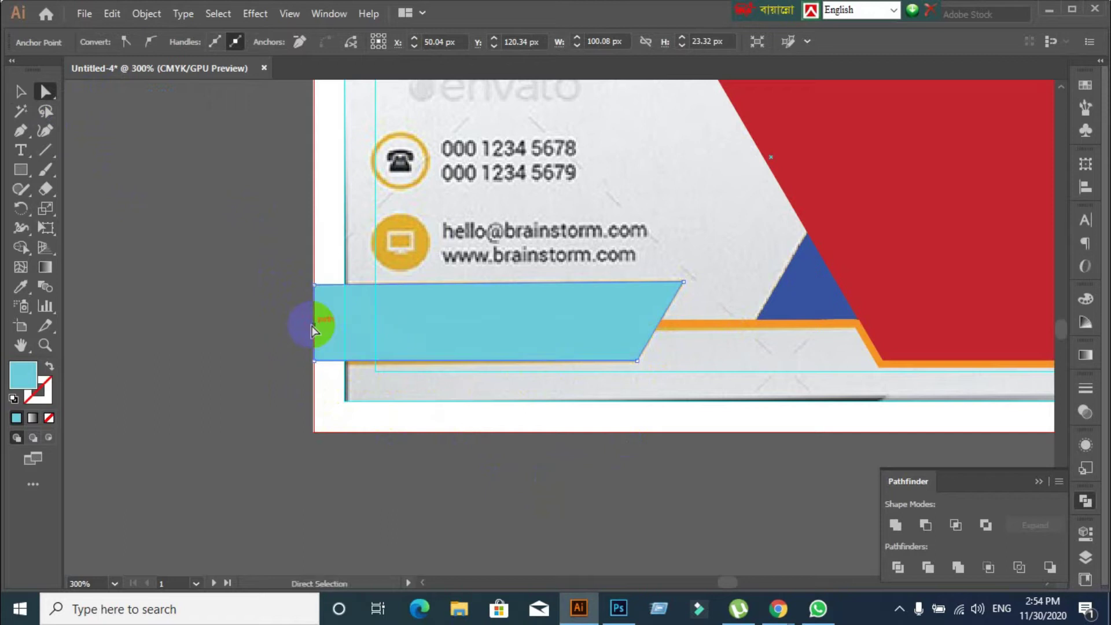
Send the cyan bar to the back behind the card artwork with Ctrl+Shift+[
{"action": "left_click", "coordinate": [432, 488]}
{"action": "scroll", "coordinate": [518, 482], "scroll_direction": "down", "scroll_amount": 1}
{"action": "scroll", "coordinate": [518, 483], "scroll_direction": "down", "scroll_amount": 2}
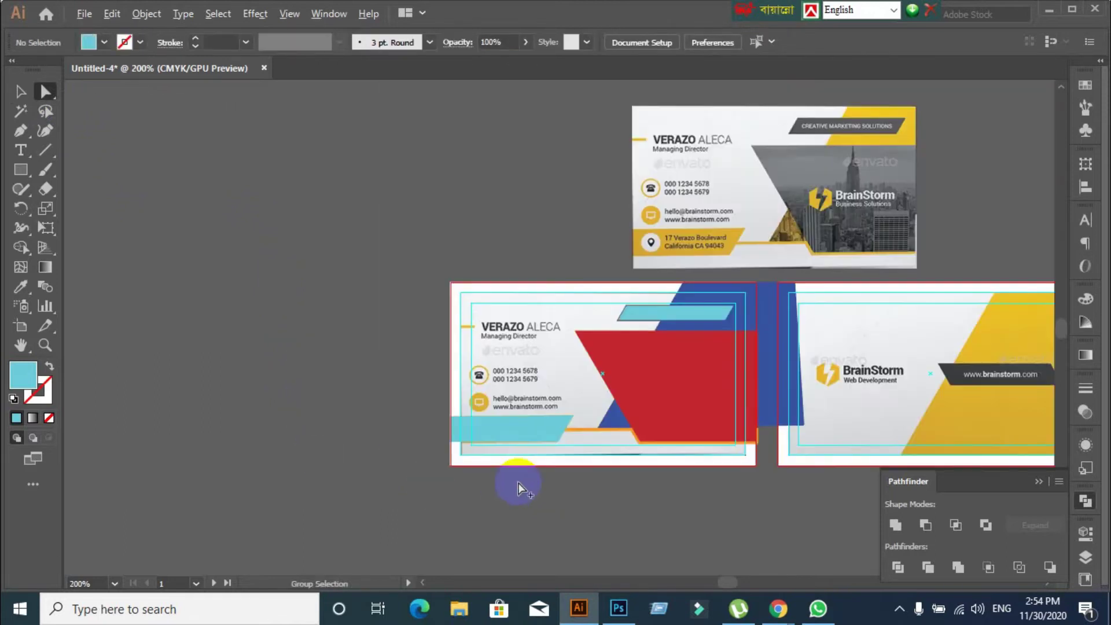
{"action": "left_click_drag", "start_coordinate": [582, 508], "coordinate": [441, 439]}
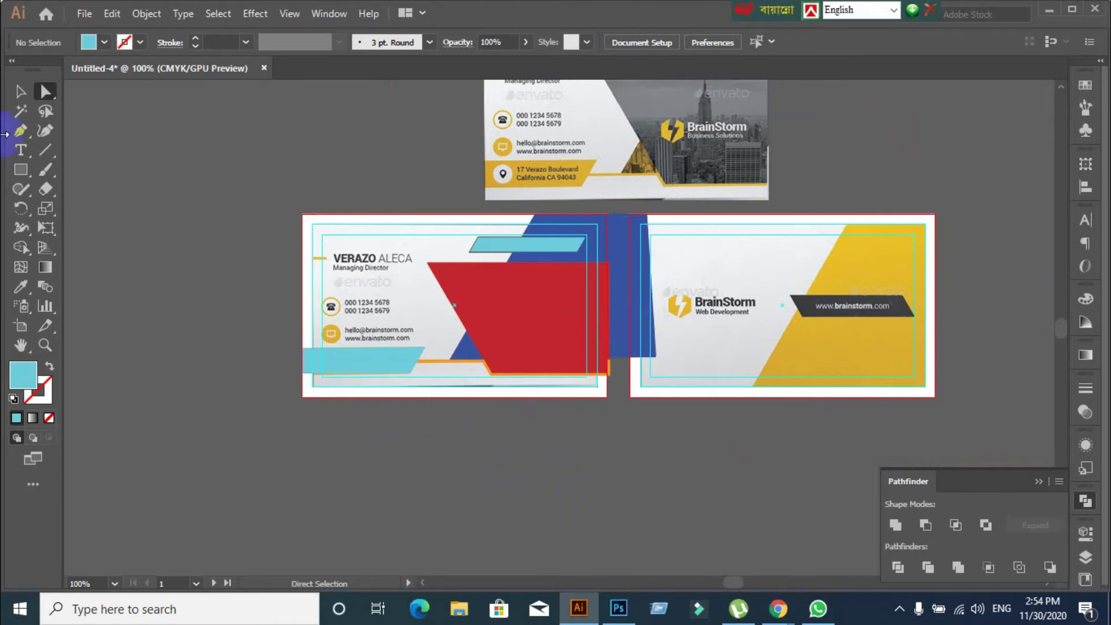
{"action": "left_click", "coordinate": [9, 98]}
{"action": "left_click", "coordinate": [322, 361]}
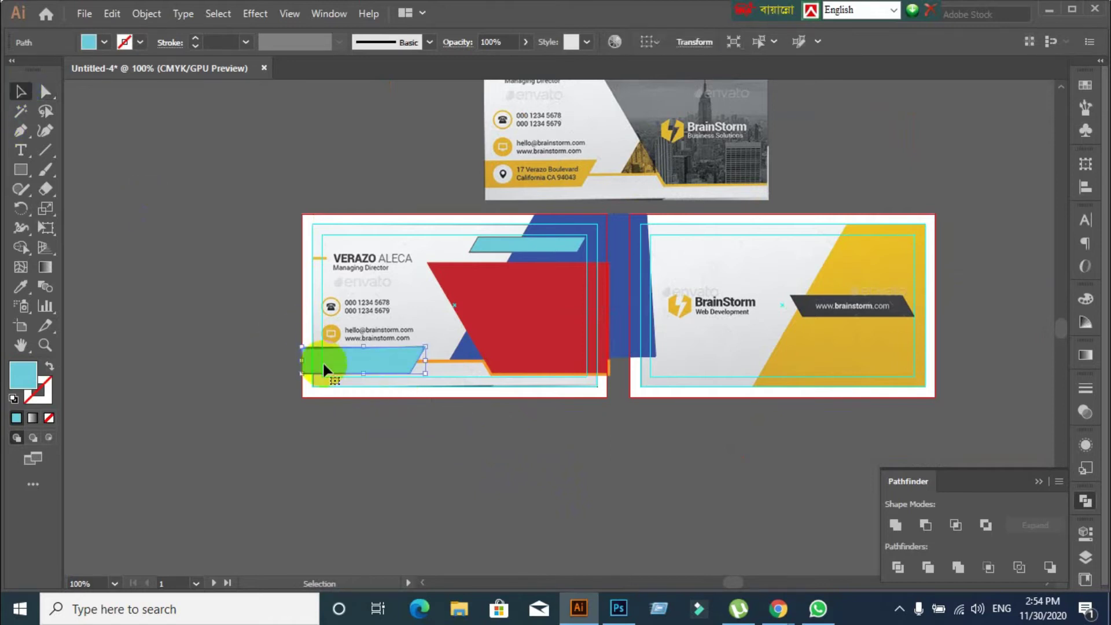
{"action": "key", "text": "ctrl+shift+bracketleft"}
{"action": "left_click", "coordinate": [325, 368]}
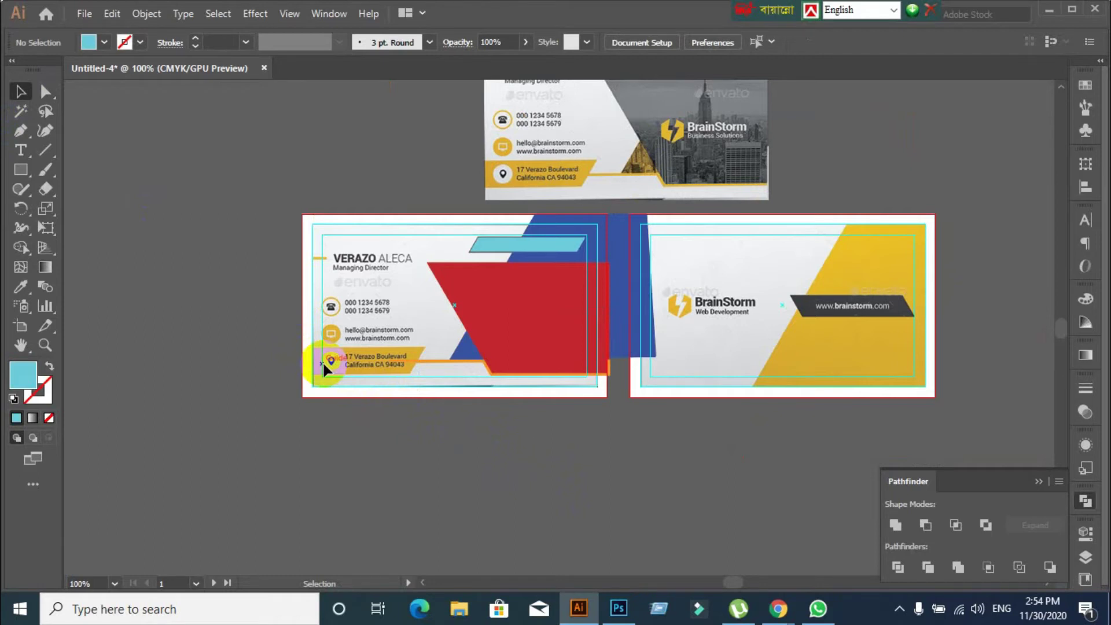
Check the red shape and pan to compare the card with the reference above it
{"action": "scroll", "coordinate": [359, 372], "scroll_direction": "down", "scroll_amount": 3}
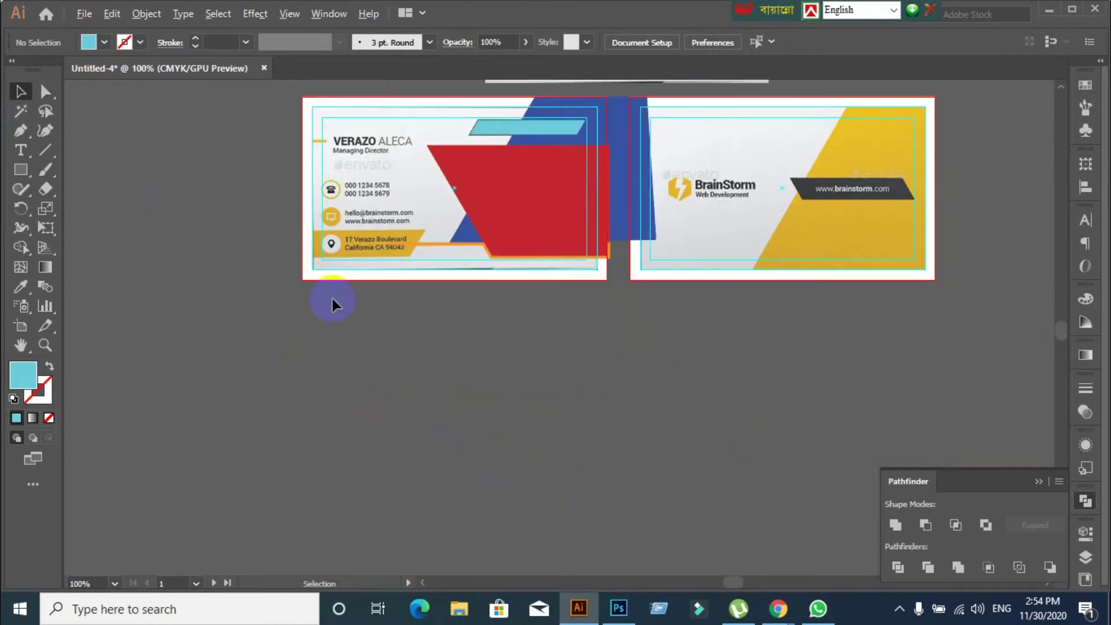
{"action": "scroll", "coordinate": [332, 299], "scroll_direction": "up", "scroll_amount": 1}
{"action": "scroll", "coordinate": [342, 283], "scroll_direction": "up", "scroll_amount": 3}
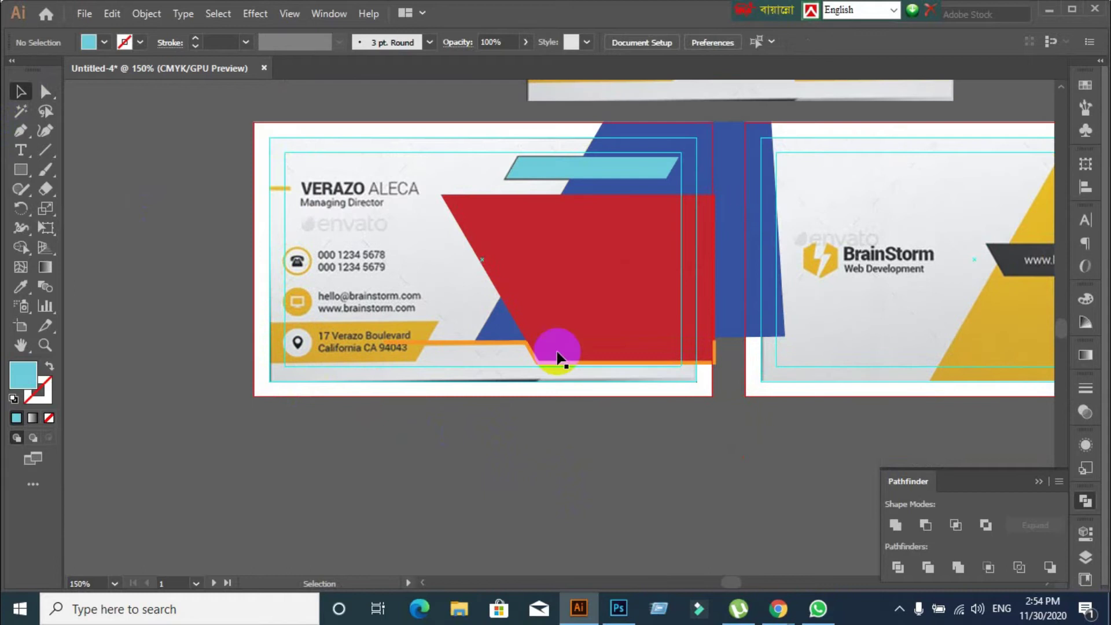
{"action": "left_click", "coordinate": [630, 264]}
{"action": "left_click", "coordinate": [589, 467]}
{"action": "scroll", "coordinate": [581, 325], "scroll_direction": "down", "scroll_amount": 1}
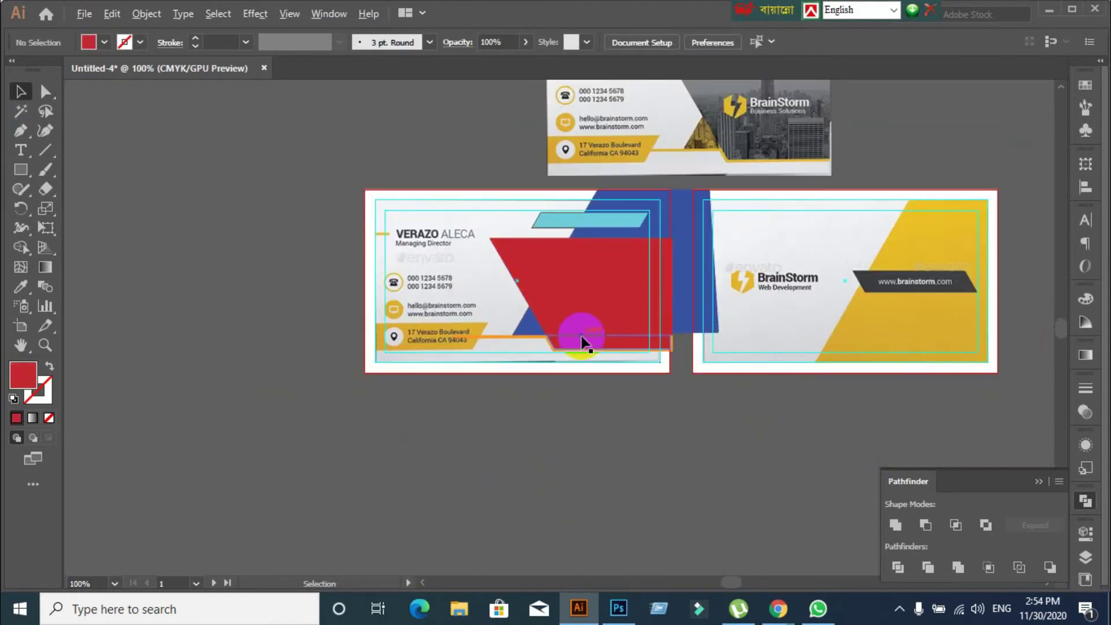
{"action": "left_click_drag", "start_coordinate": [787, 177], "coordinate": [660, 263]}
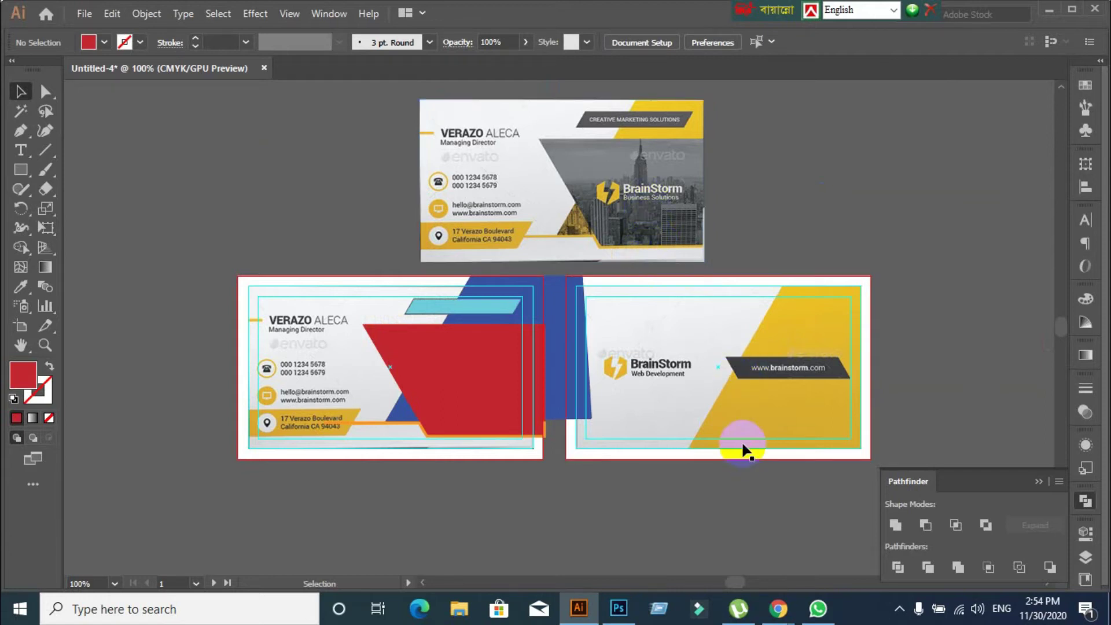
{"action": "mouse_move", "coordinate": [778, 607]}
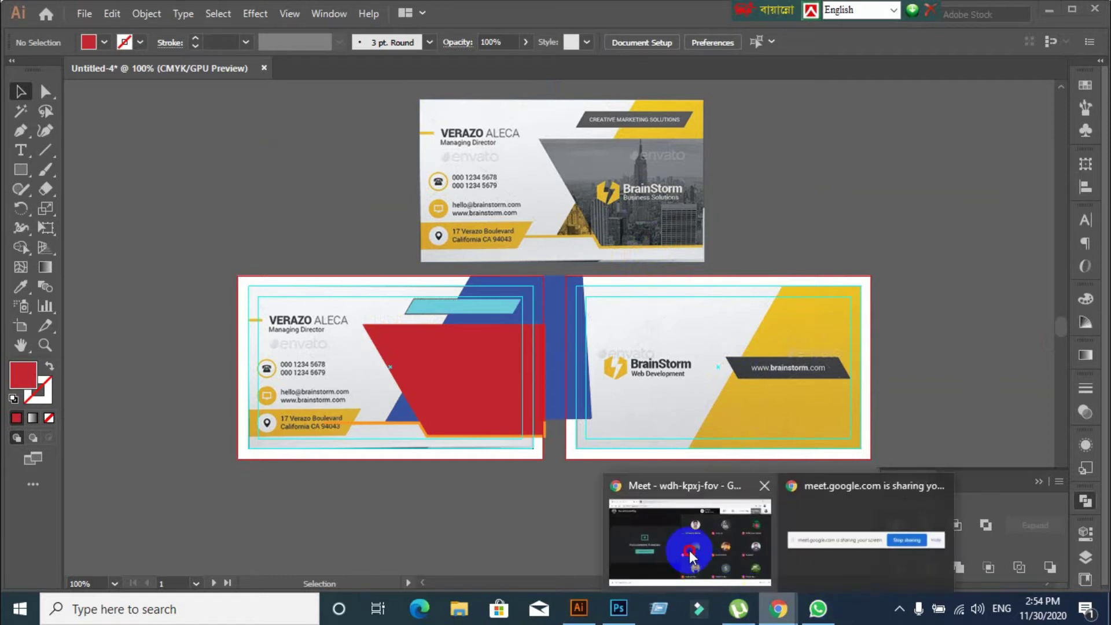
{"action": "left_click", "coordinate": [671, 488]}
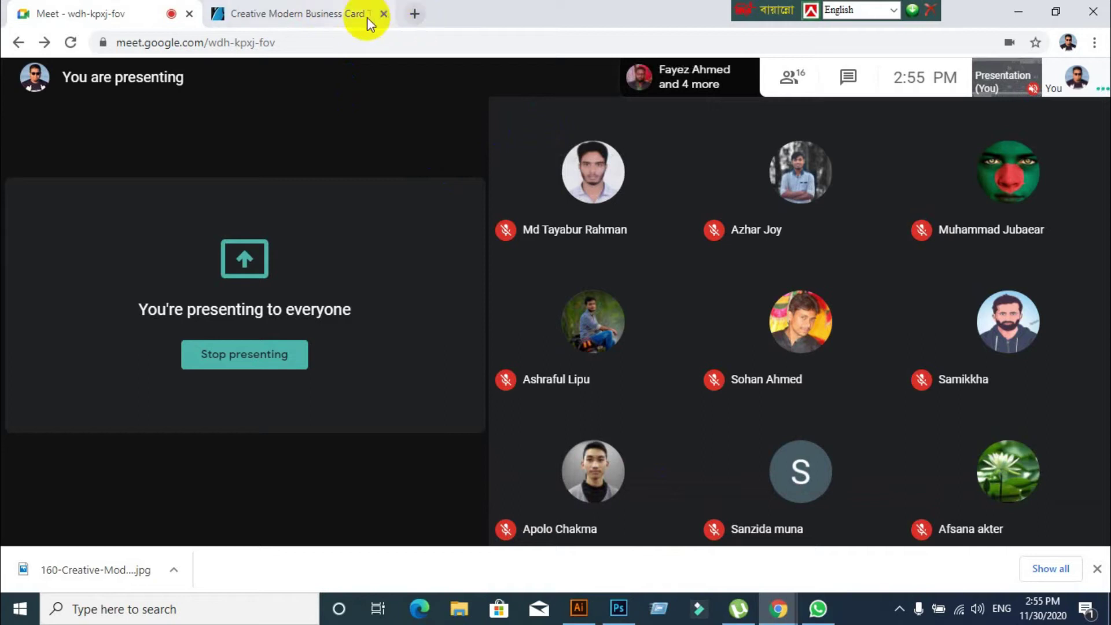
{"action": "left_click", "coordinate": [414, 18]}
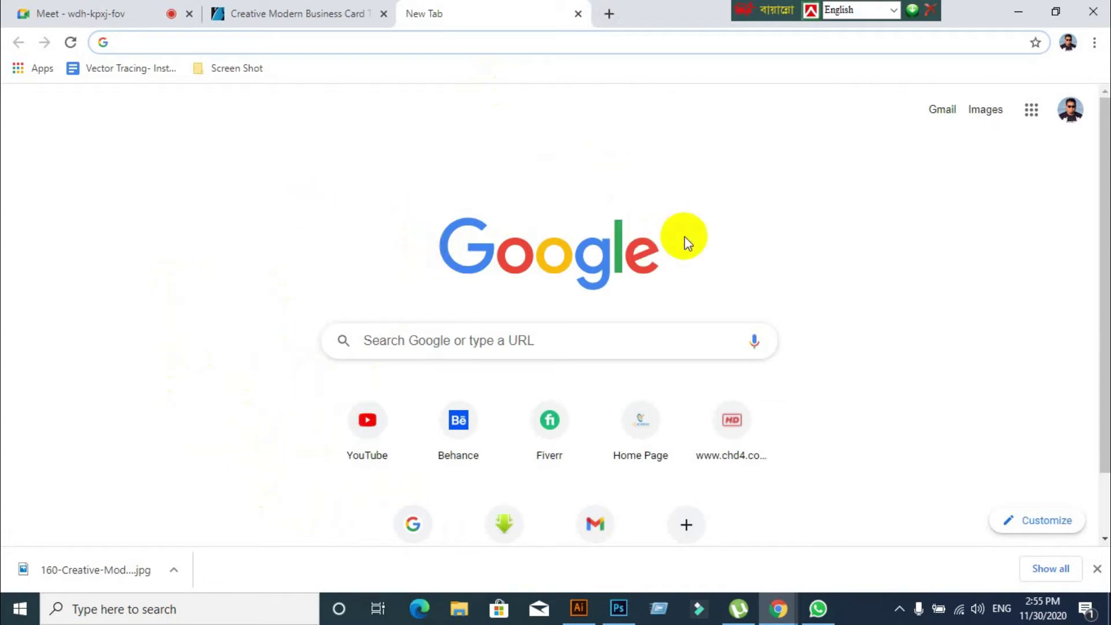
{"action": "type", "text": "wwwun"}
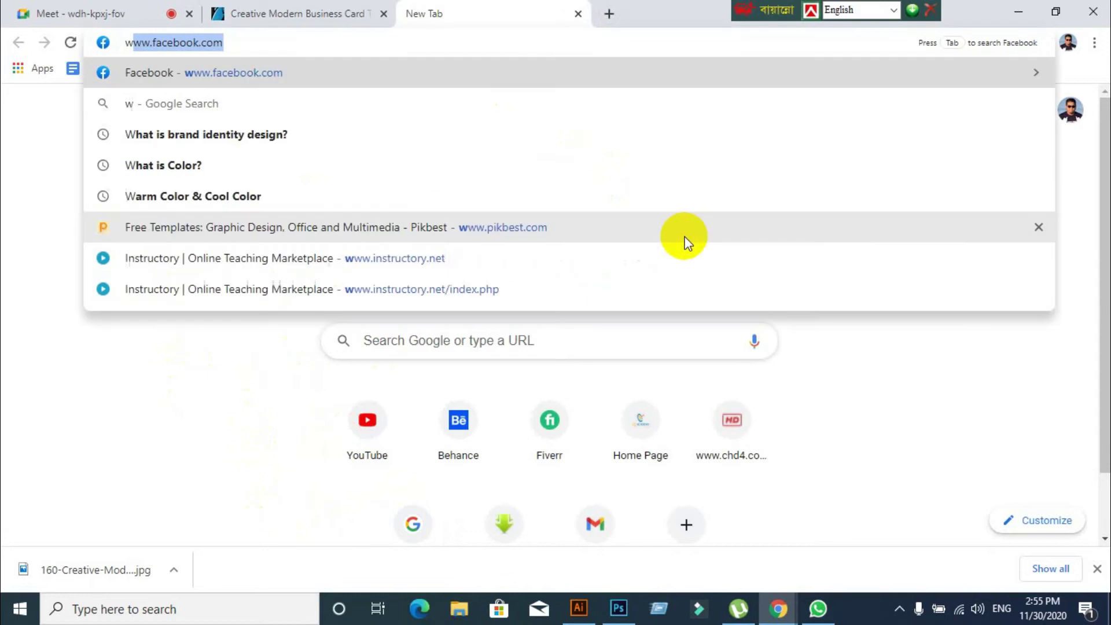
{"action": "key", "text": "BackSpace"}
{"action": "key", "text": "BackSpace"}
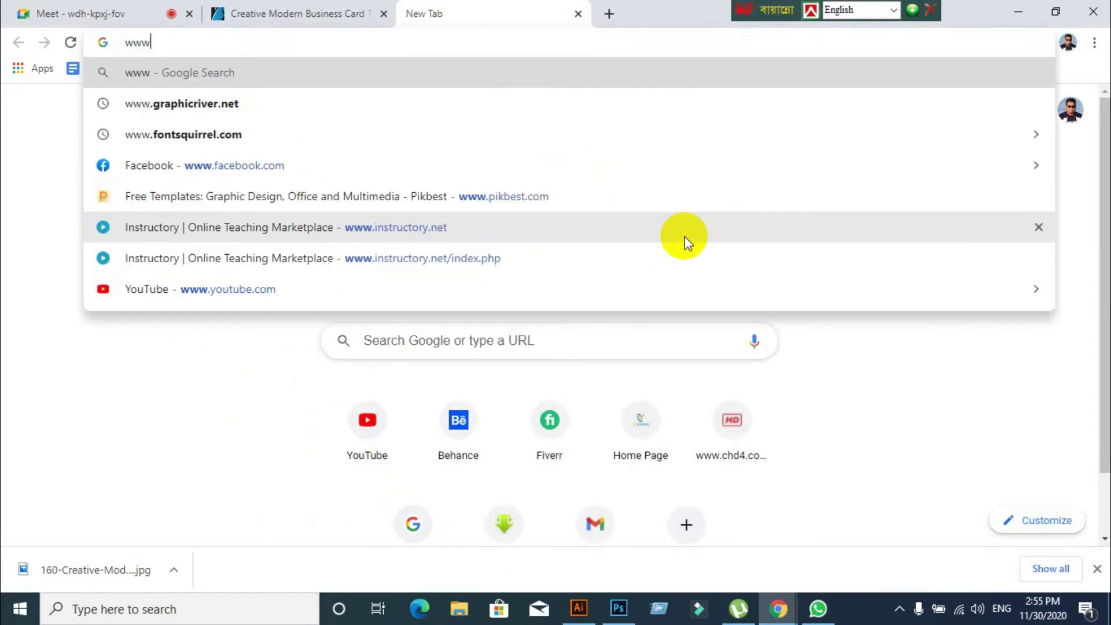
{"action": "type", "text": ".un"}
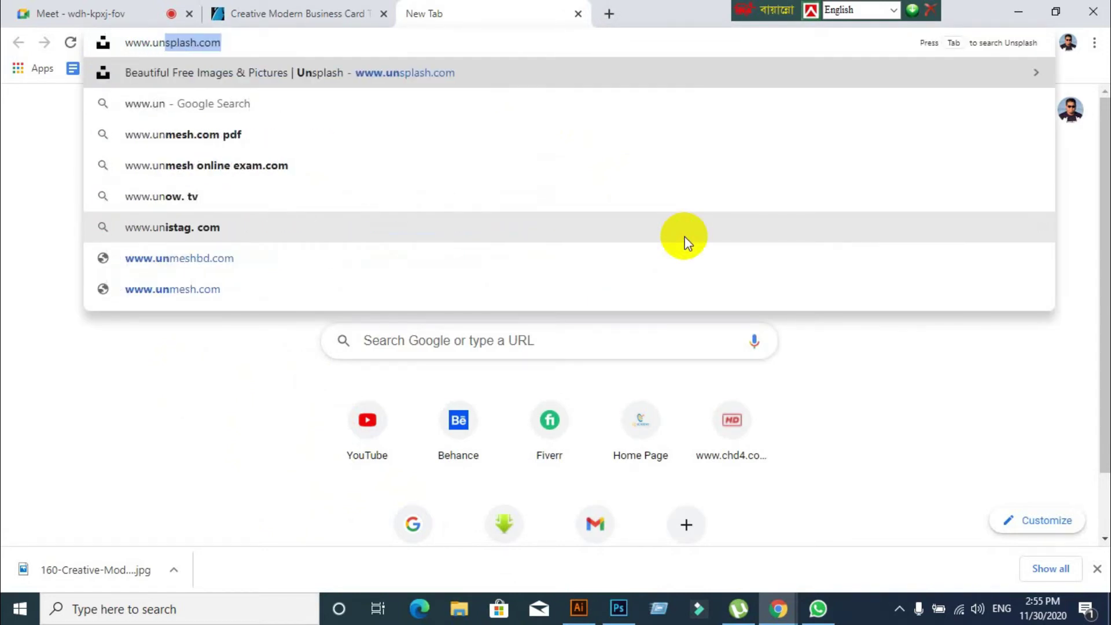
{"action": "key", "text": "Return"}
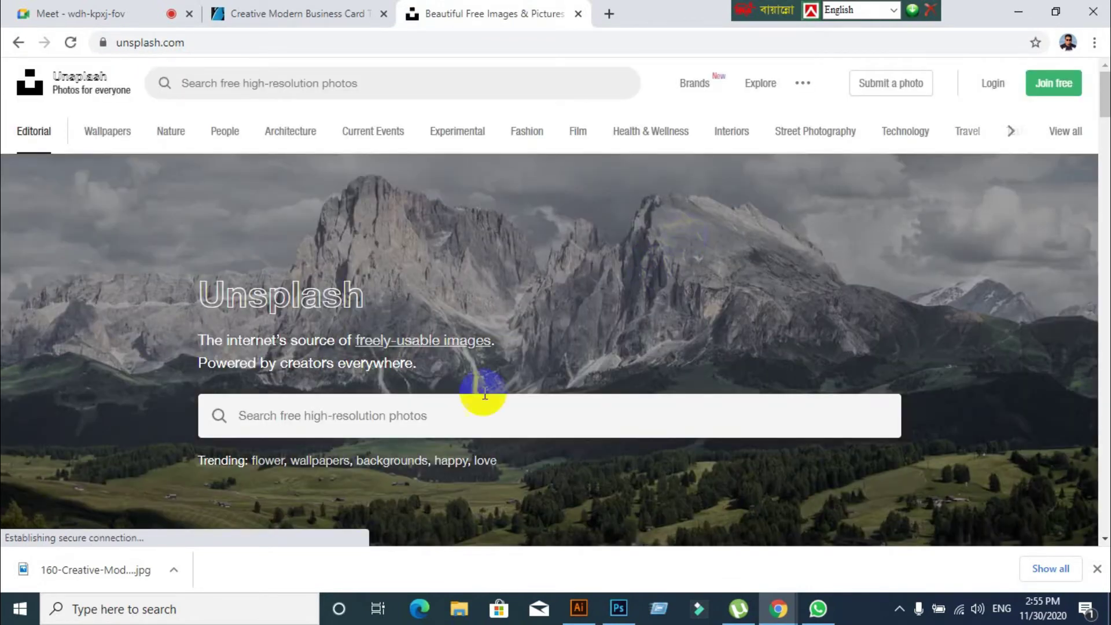
{"action": "left_click", "coordinate": [404, 421]}
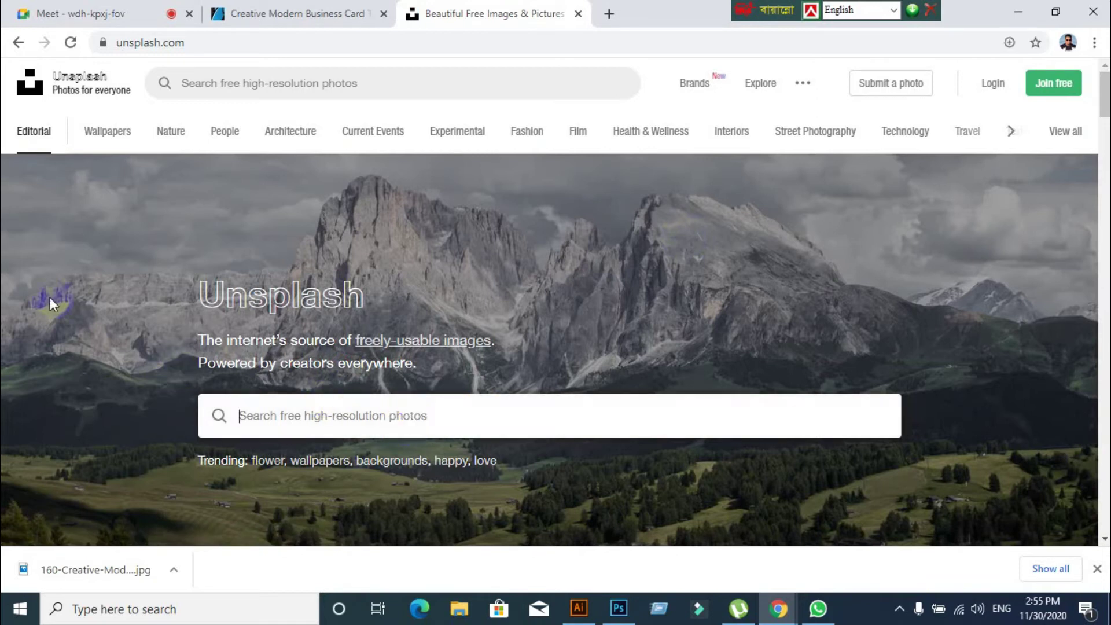
{"action": "type", "text": "corpoarte image"}
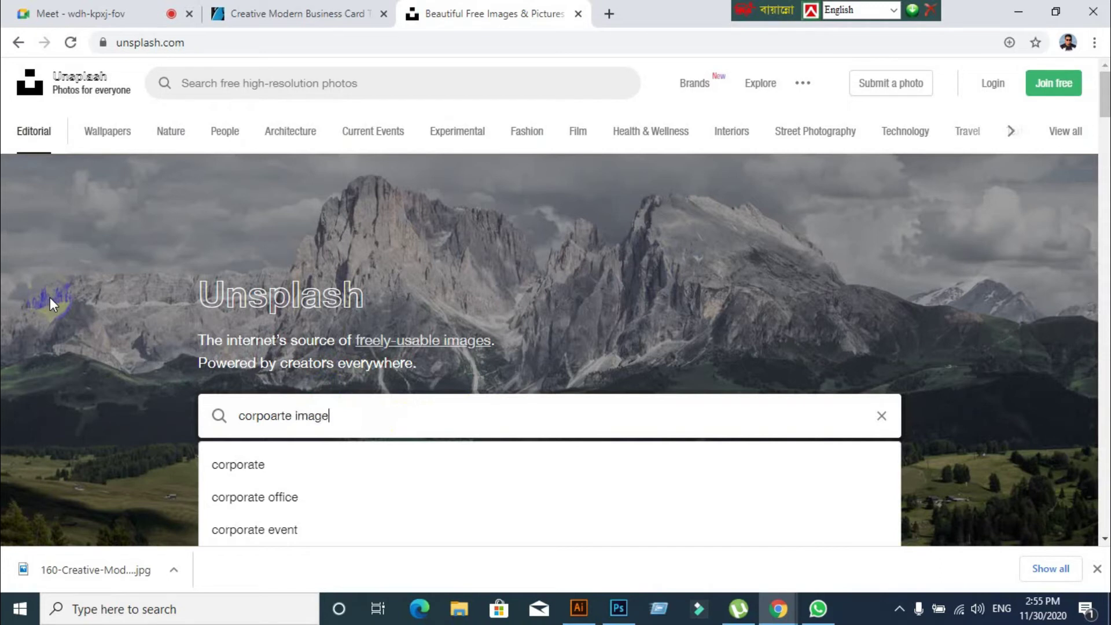
{"action": "key", "text": "Return"}
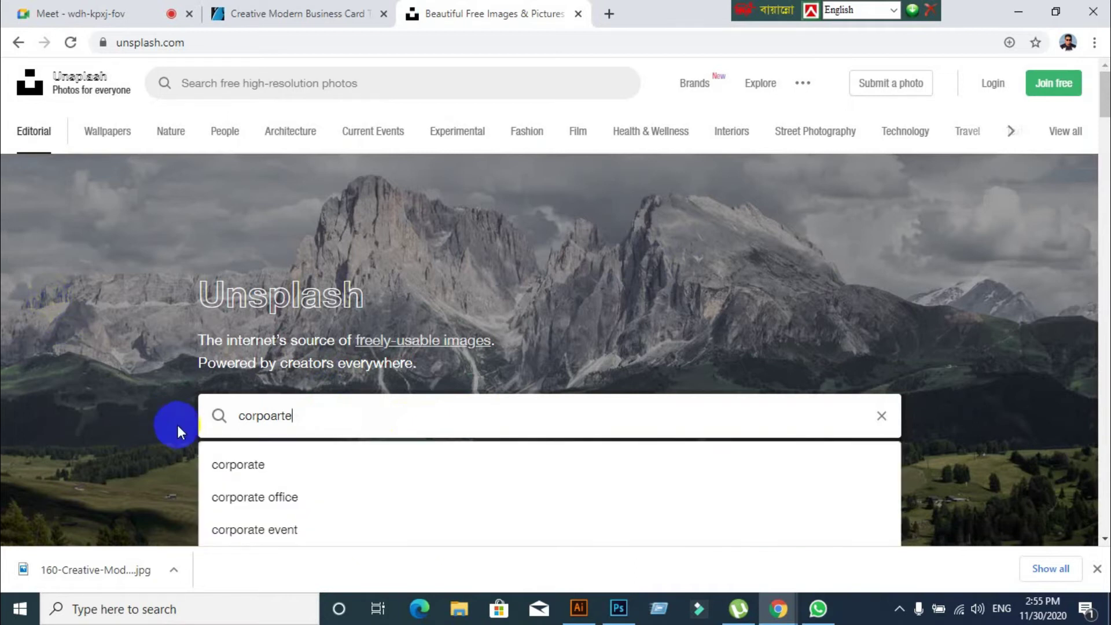
{"action": "left_click", "coordinate": [220, 496]}
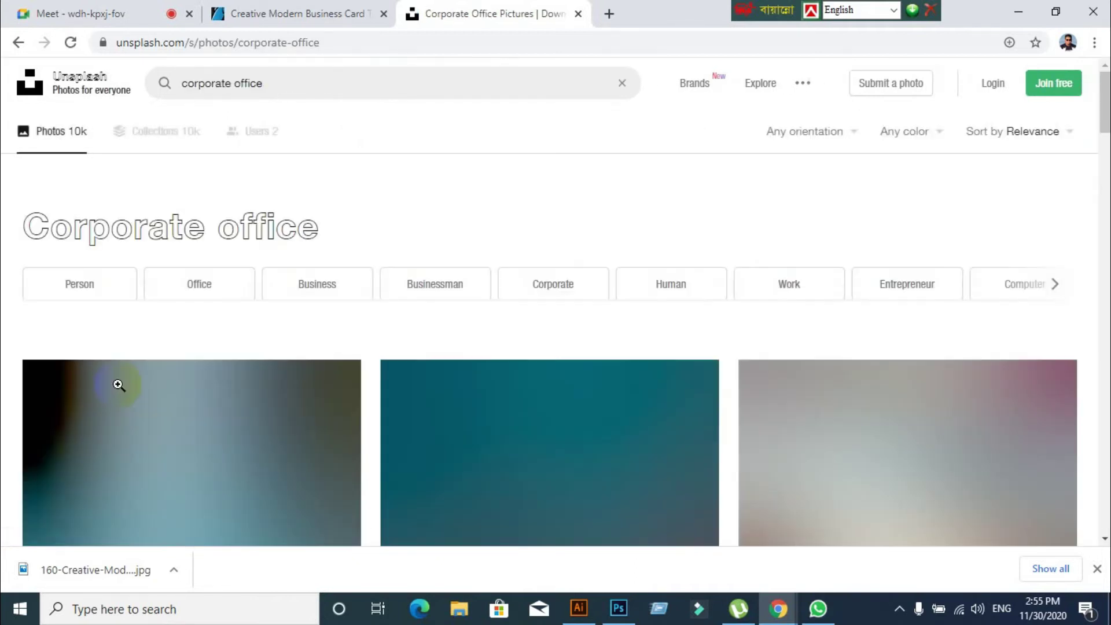
{"action": "scroll", "coordinate": [118, 384], "scroll_direction": "down", "scroll_amount": 10}
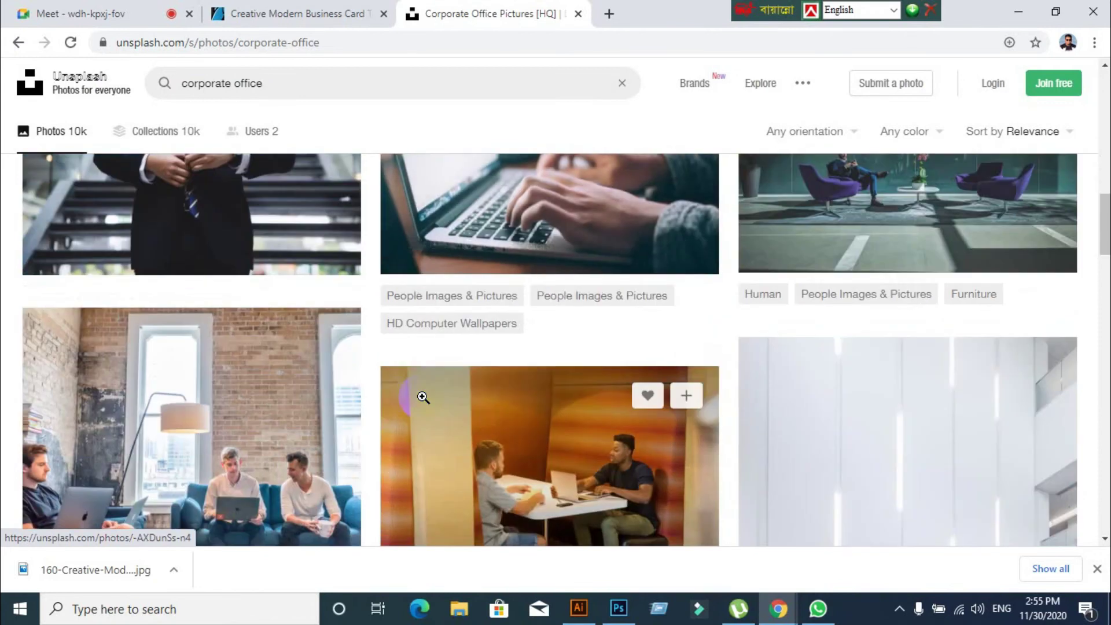
{"action": "scroll", "coordinate": [423, 396], "scroll_direction": "down", "scroll_amount": 5}
{"action": "scroll", "coordinate": [421, 394], "scroll_direction": "up", "scroll_amount": 10}
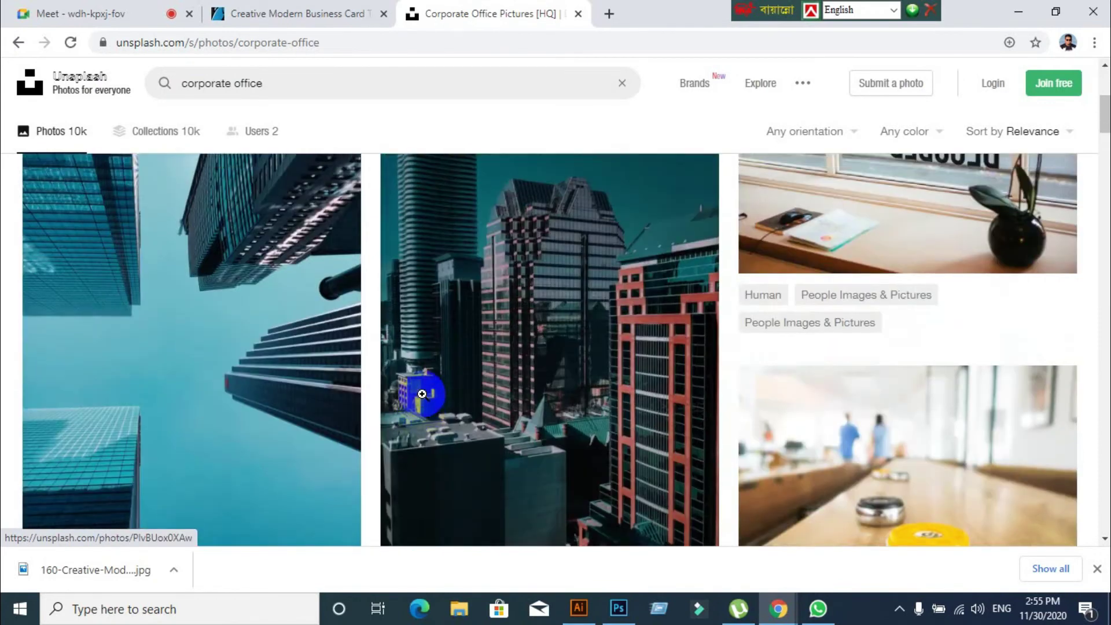
{"action": "left_click", "coordinate": [24, 43]}
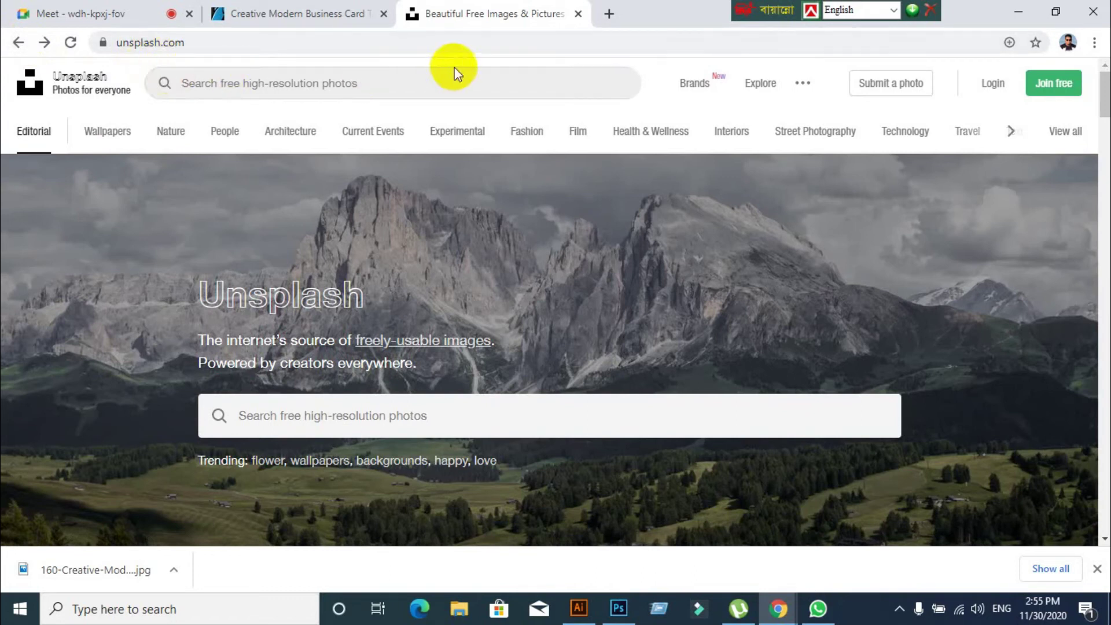
Go to the Pixabay website and look over its home page
{"action": "left_click", "coordinate": [584, 40]}
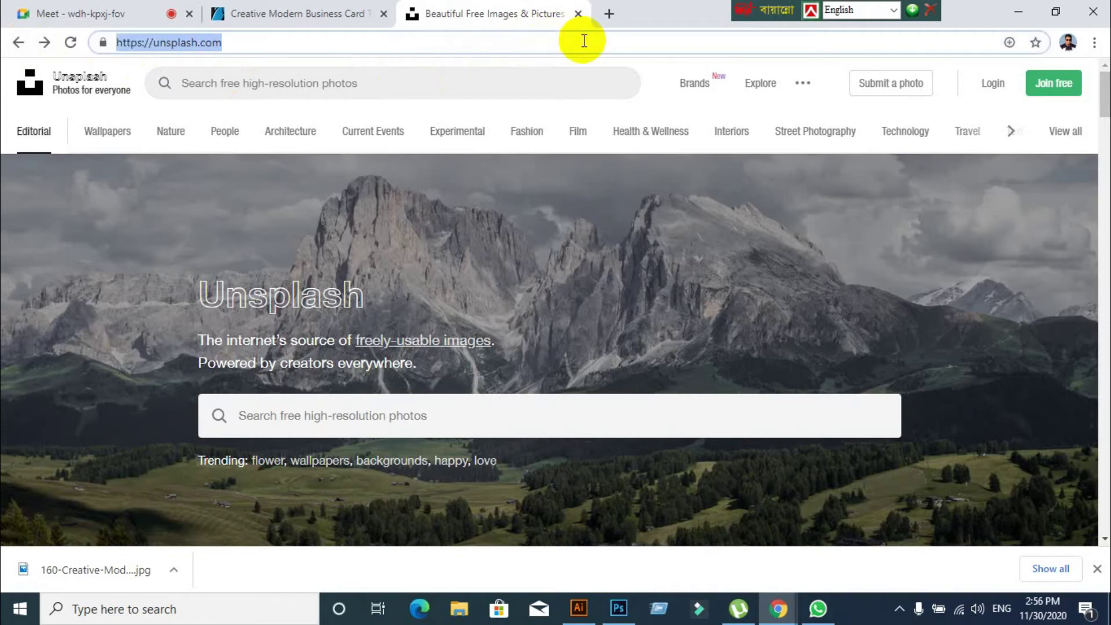
{"action": "type", "text": "www.pi"}
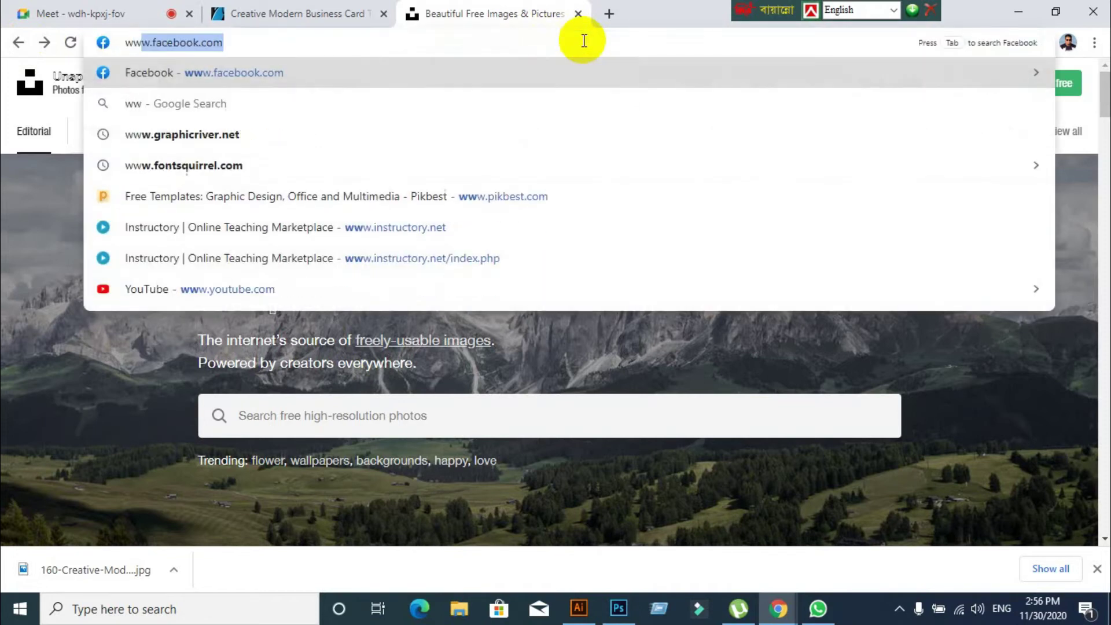
{"action": "type", "text": "x"}
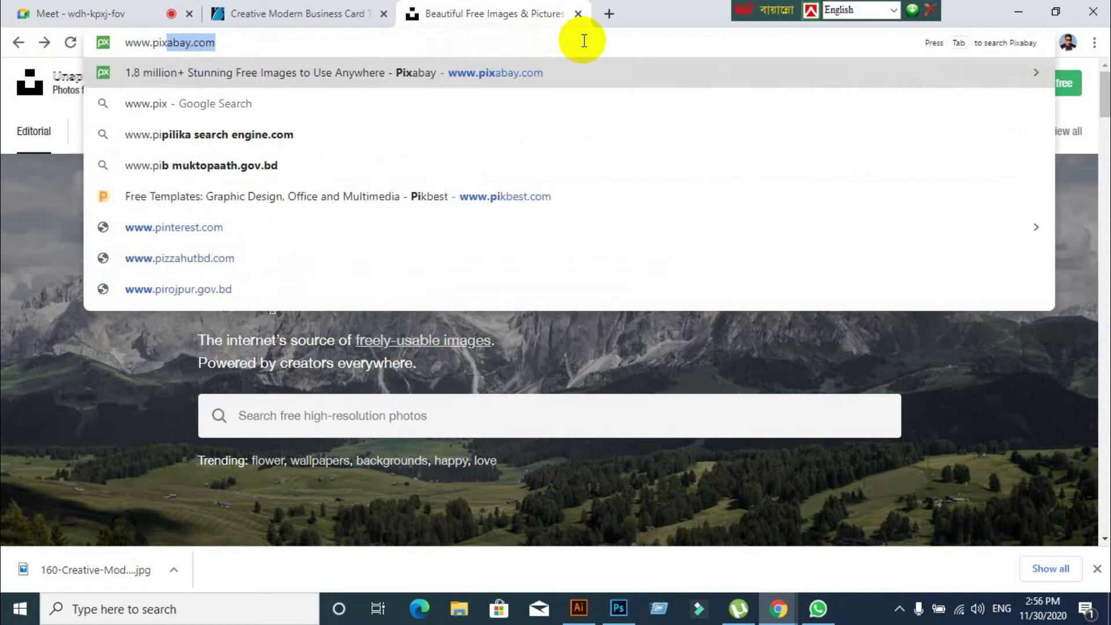
{"action": "key", "text": "Return"}
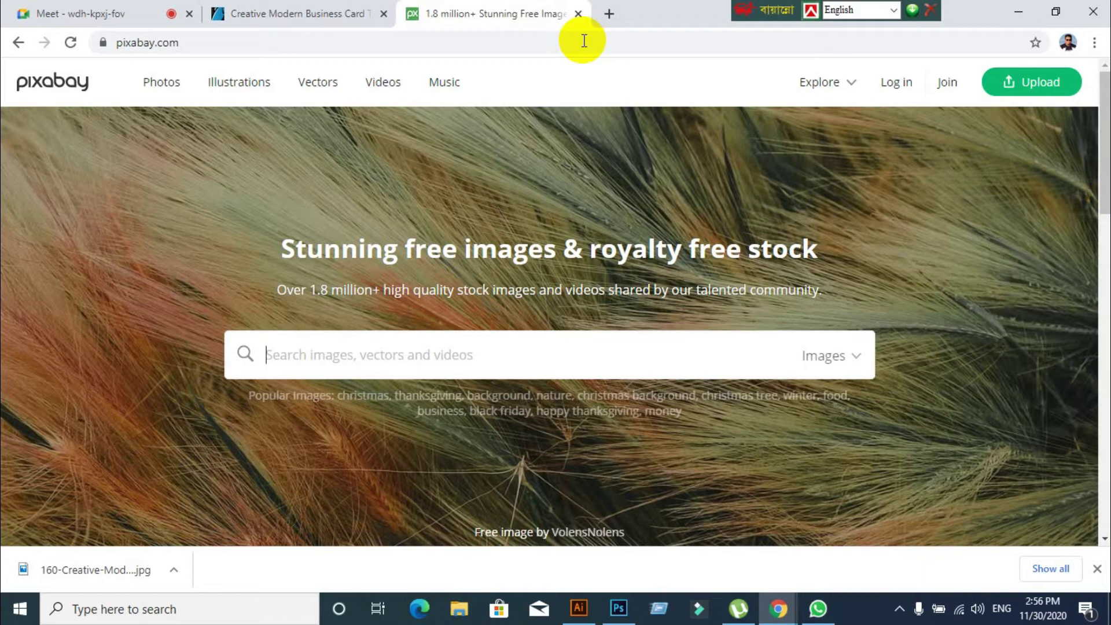
{"action": "scroll", "coordinate": [652, 136], "scroll_direction": "down", "scroll_amount": 4}
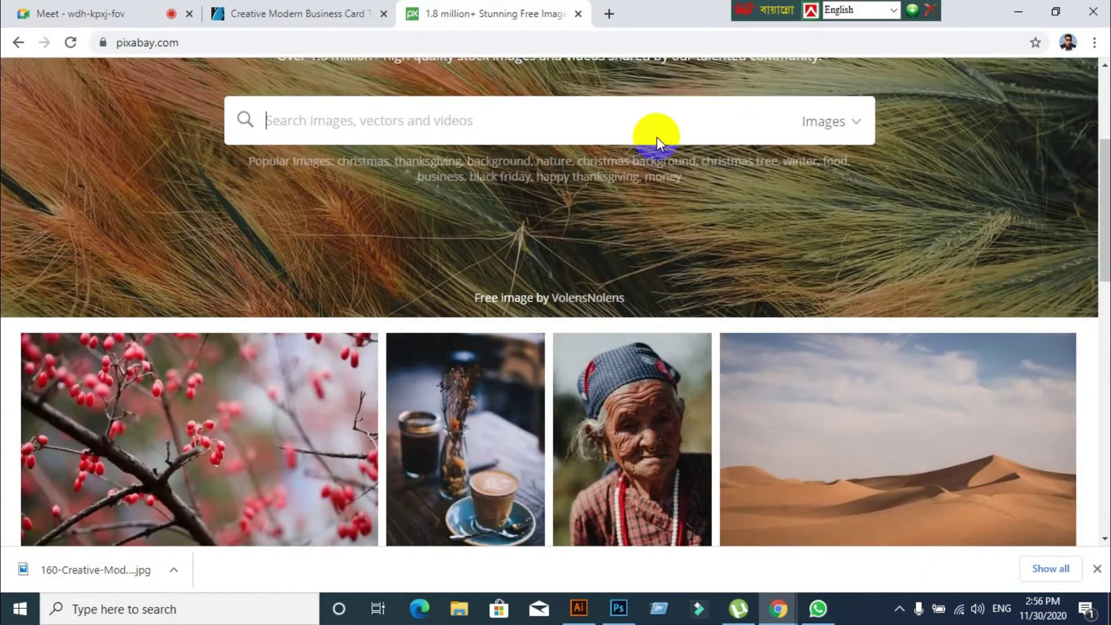
{"action": "scroll", "coordinate": [633, 209], "scroll_direction": "up", "scroll_amount": 4}
{"action": "scroll", "coordinate": [389, 272], "scroll_direction": "down", "scroll_amount": 3}
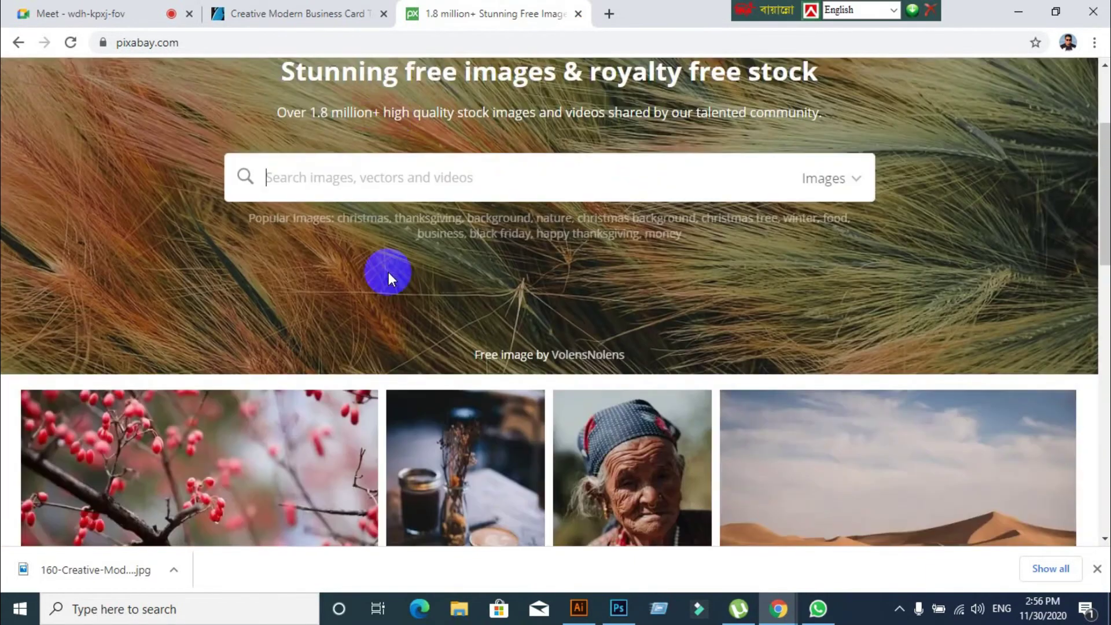
{"action": "scroll", "coordinate": [390, 260], "scroll_direction": "up", "scroll_amount": 3}
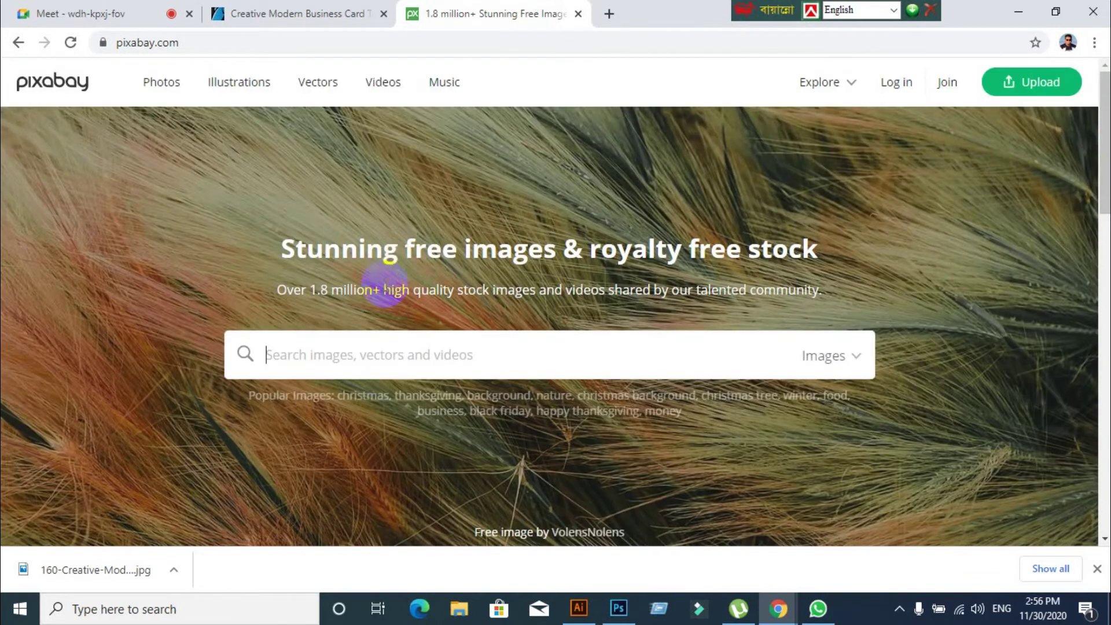
Search Pixabay for 'corporate image' and scroll through the results
{"action": "type", "text": "cor"}
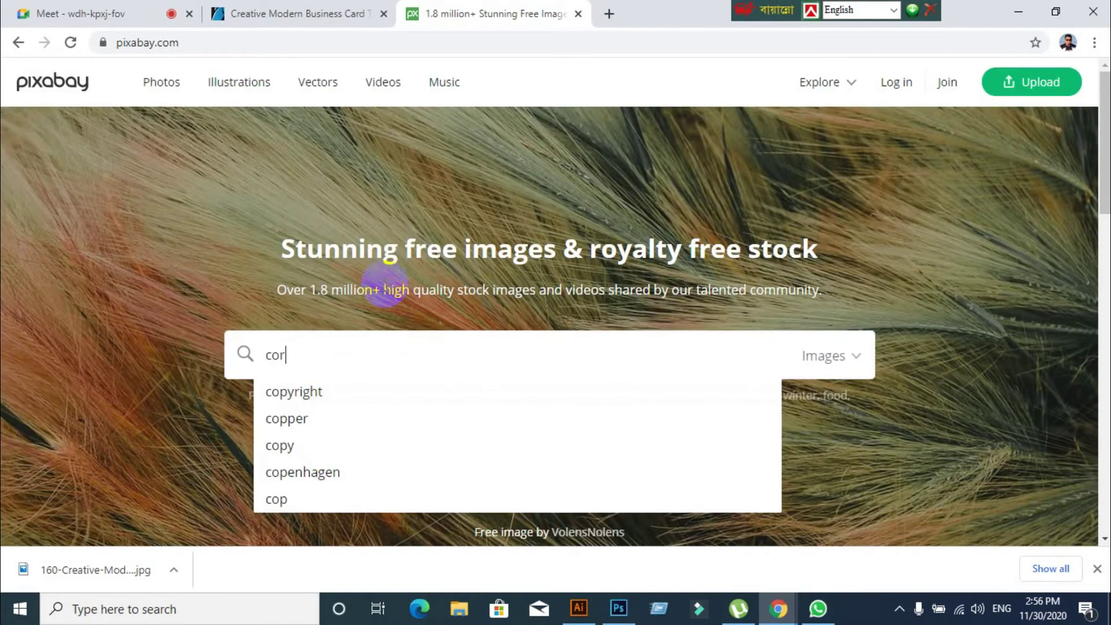
{"action": "type", "text": "porate image"}
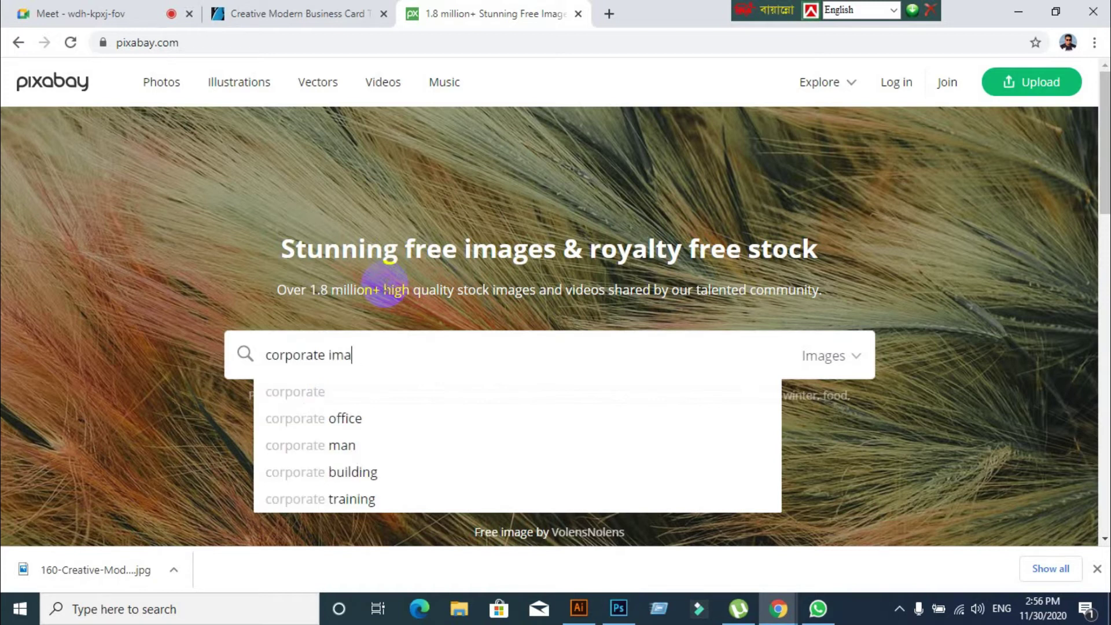
{"action": "key", "text": "Return"}
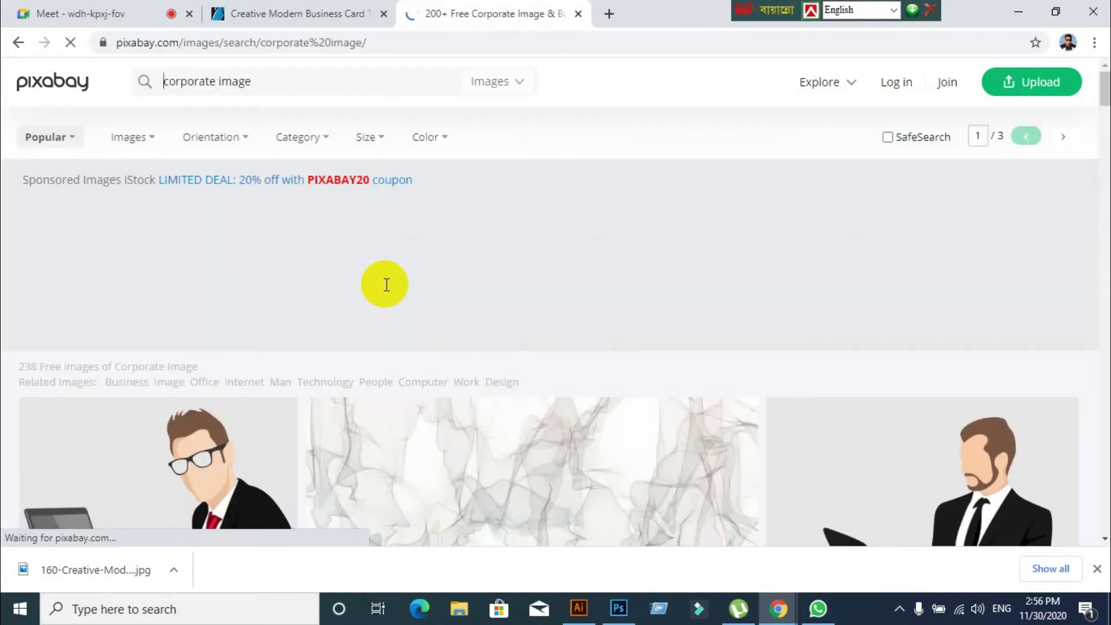
{"action": "scroll", "coordinate": [384, 282], "scroll_direction": "down", "scroll_amount": 9}
{"action": "scroll", "coordinate": [440, 298], "scroll_direction": "down", "scroll_amount": 10}
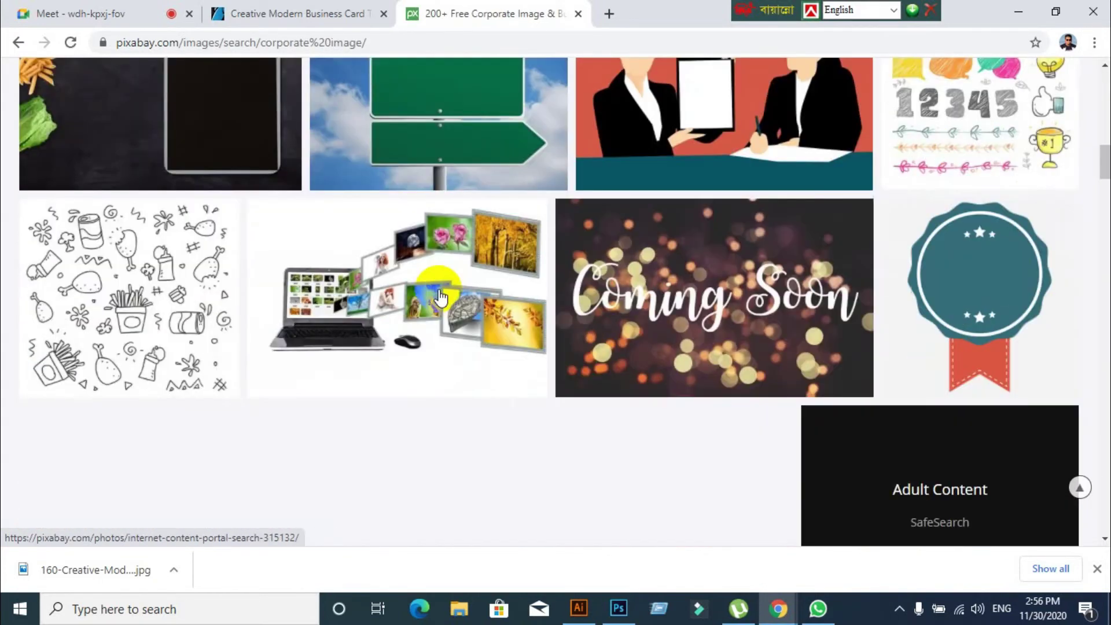
{"action": "scroll", "coordinate": [431, 294], "scroll_direction": "up", "scroll_amount": 3}
{"action": "scroll", "coordinate": [431, 292], "scroll_direction": "down", "scroll_amount": 10}
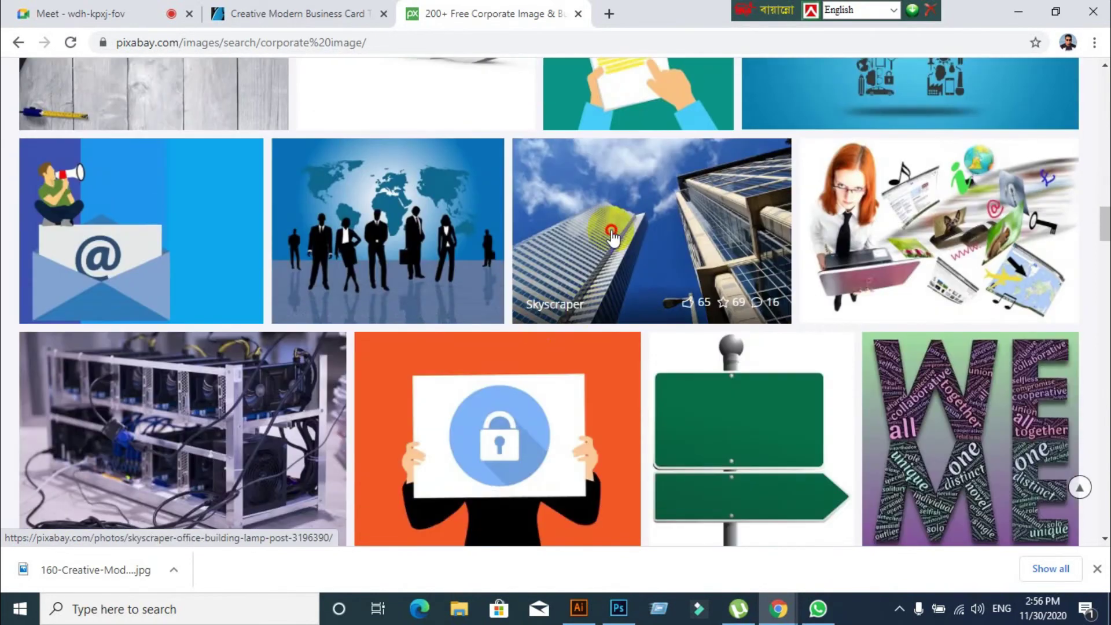
Download the skyscraper office building photo at 1920×1280 and return to the results
{"action": "left_click", "coordinate": [611, 234]}
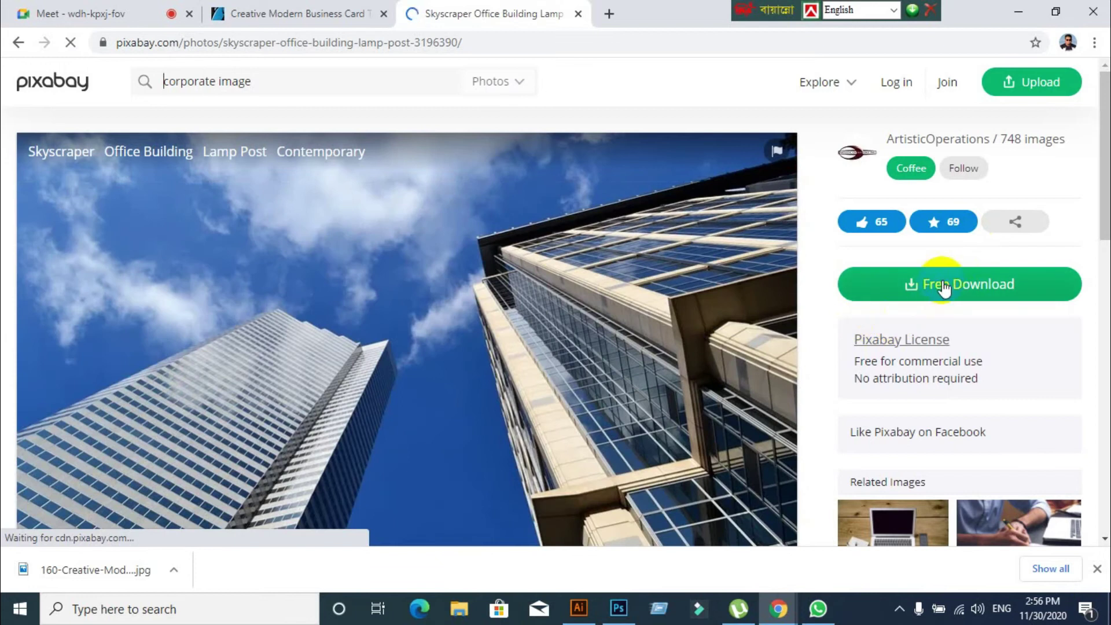
{"action": "left_click", "coordinate": [943, 286]}
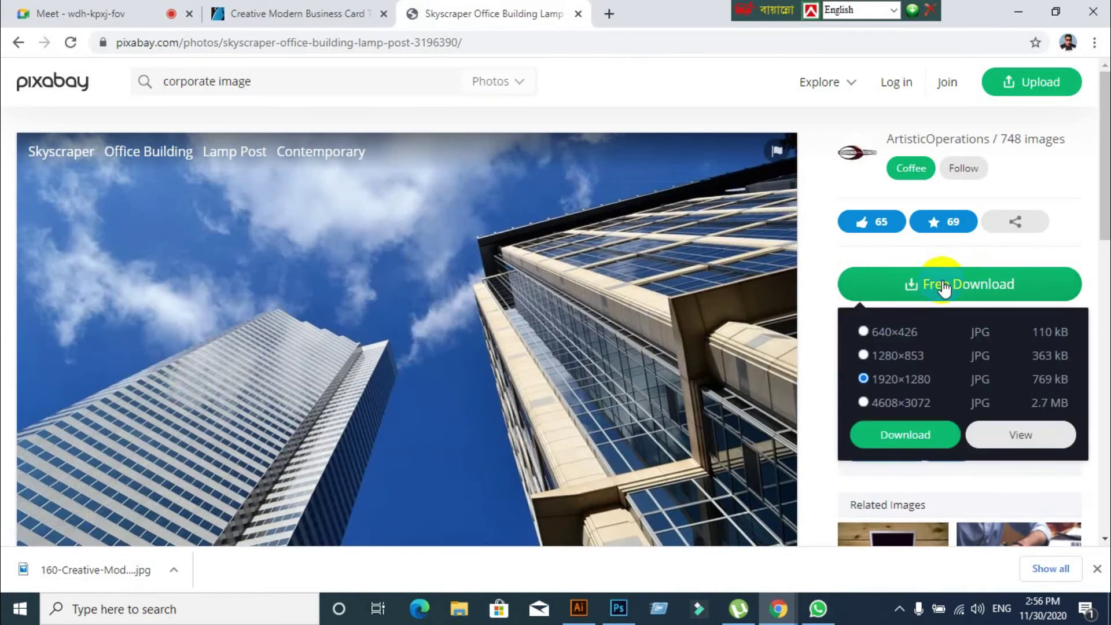
{"action": "left_click", "coordinate": [901, 418]}
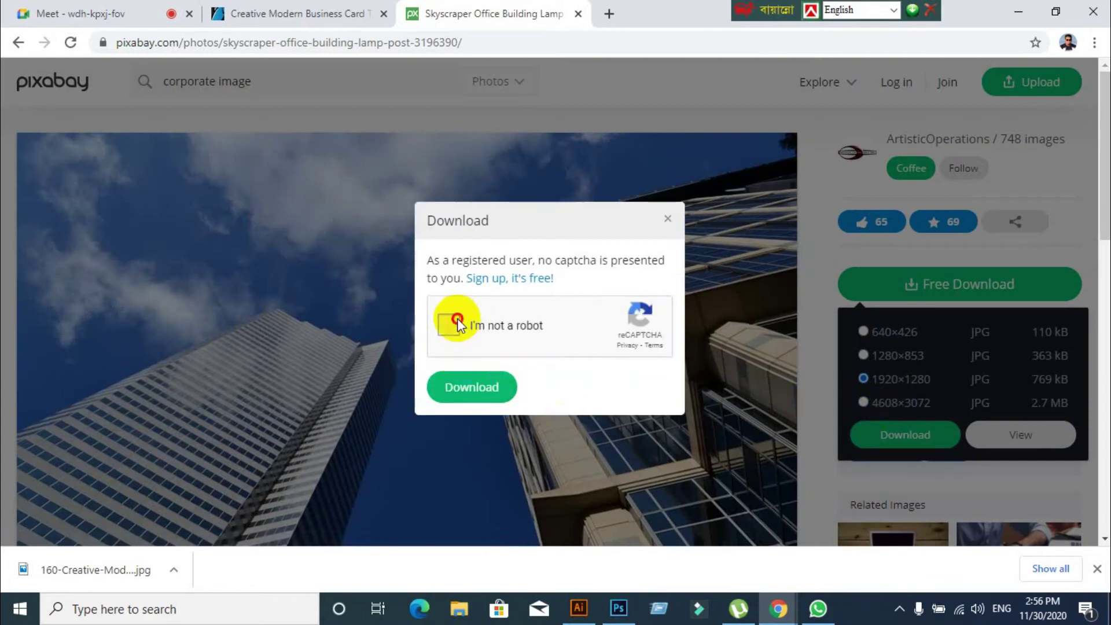
{"action": "left_click", "coordinate": [491, 391]}
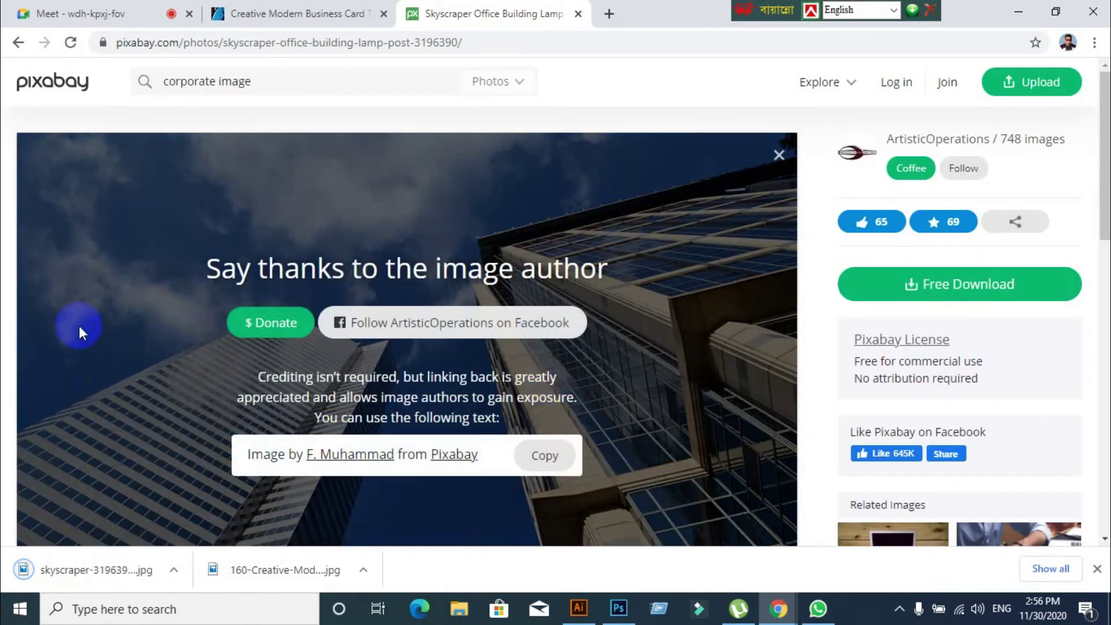
{"action": "left_click", "coordinate": [16, 44]}
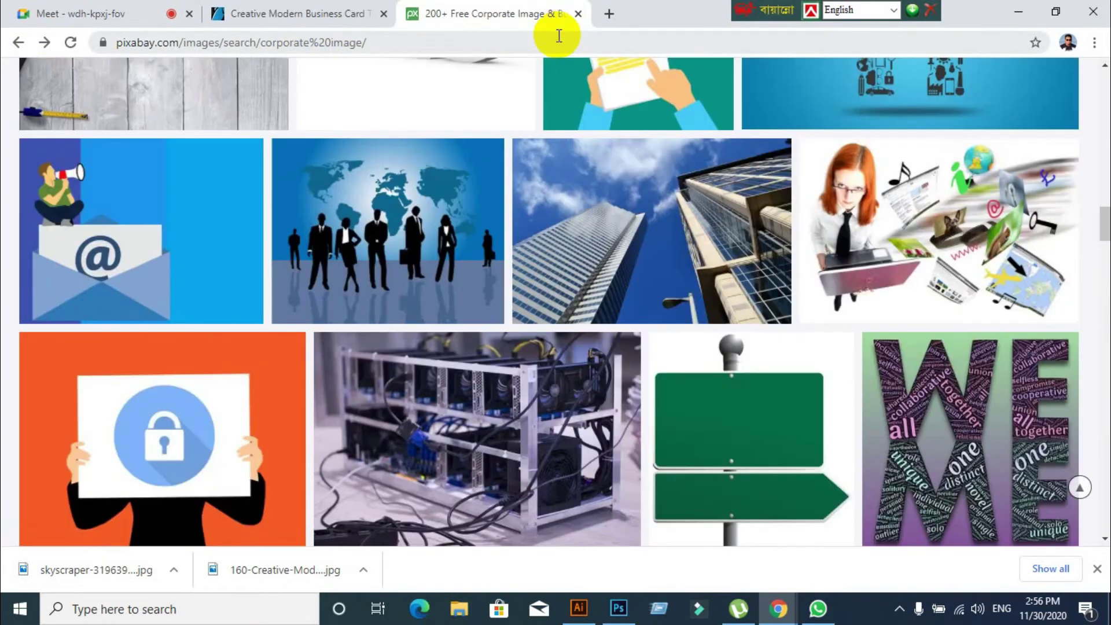
{"action": "left_click", "coordinate": [559, 36]}
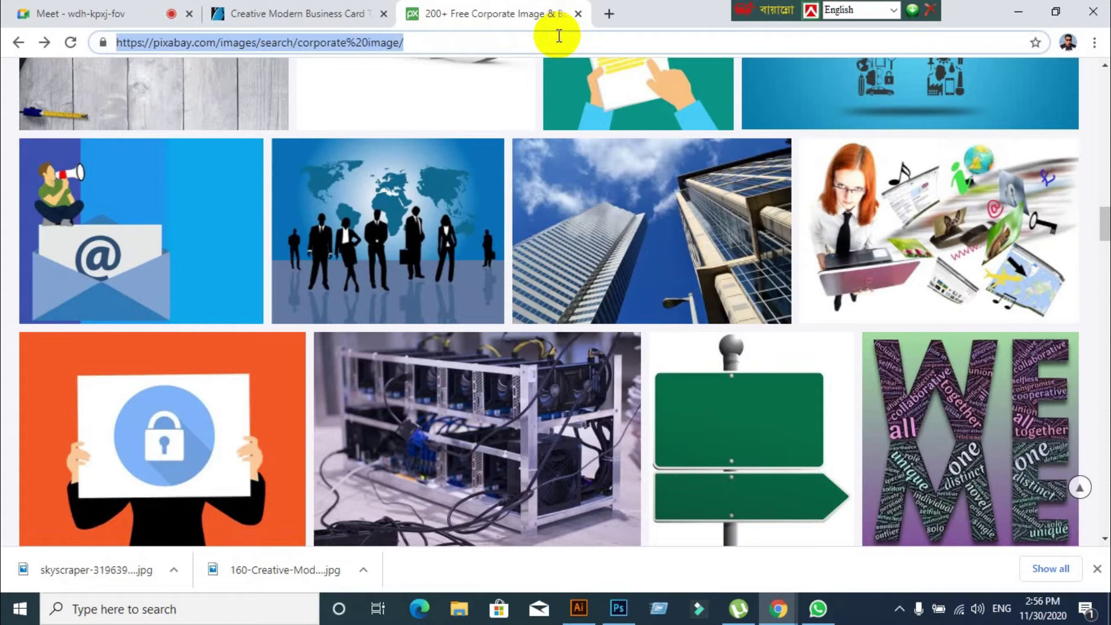
{"action": "type", "text": "www.pe"}
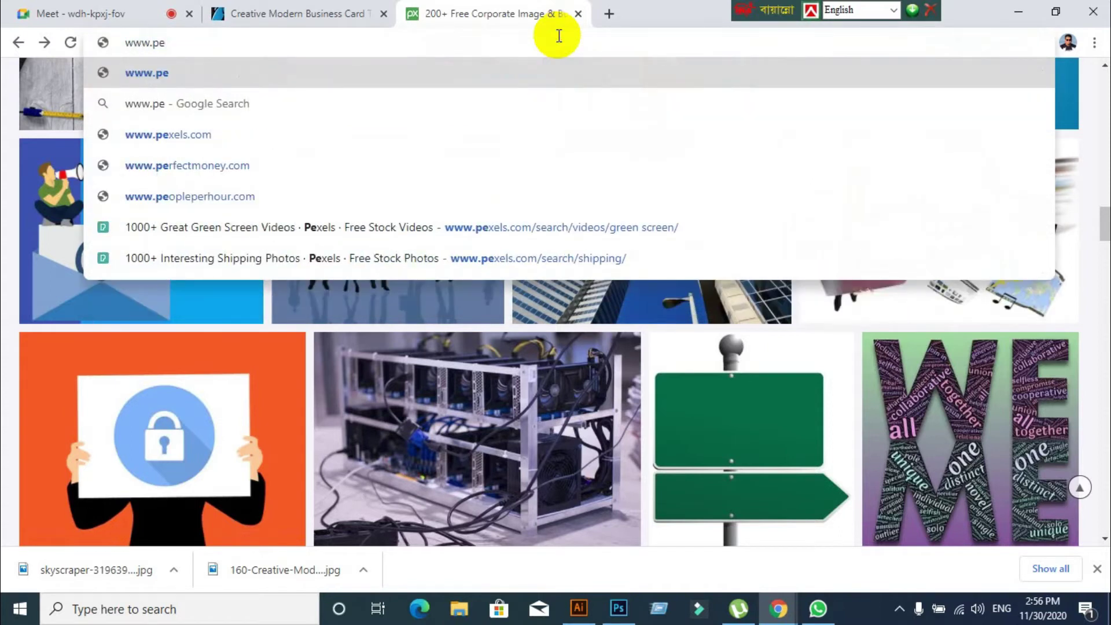
{"action": "type", "text": "xel"}
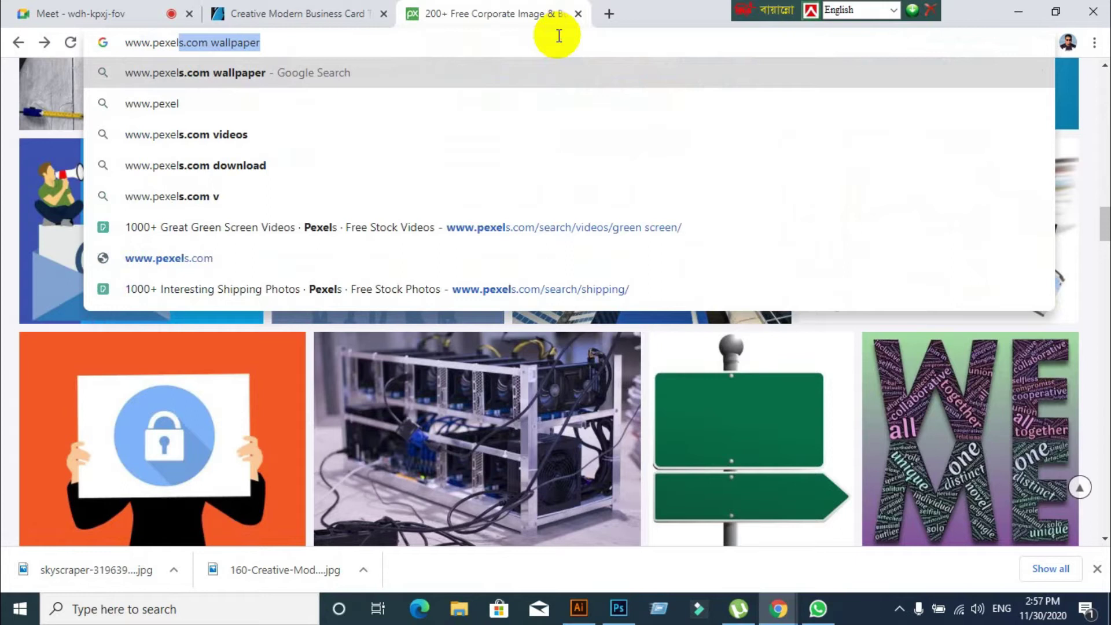
{"action": "key", "text": "BackSpace"}
{"action": "type", "text": "s"}
{"action": "key", "text": "BackSpace"}
{"action": "type", "text": "s.com"}
{"action": "key", "text": "Return"}
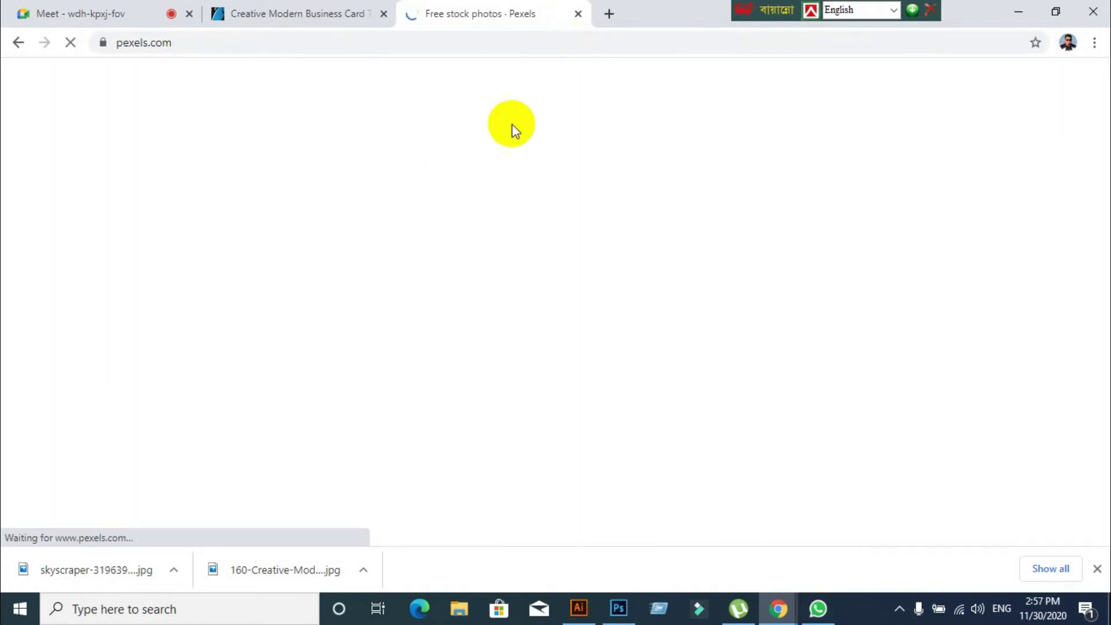
{"action": "scroll", "coordinate": [378, 191], "scroll_direction": "down", "scroll_amount": 15}
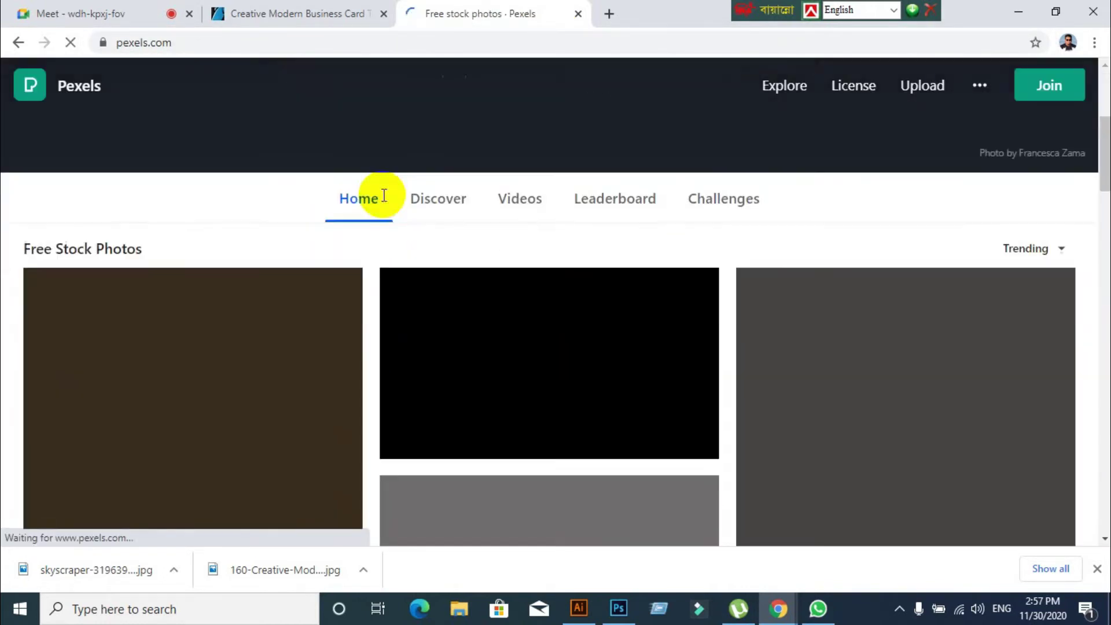
{"action": "scroll", "coordinate": [411, 206], "scroll_direction": "down", "scroll_amount": 10}
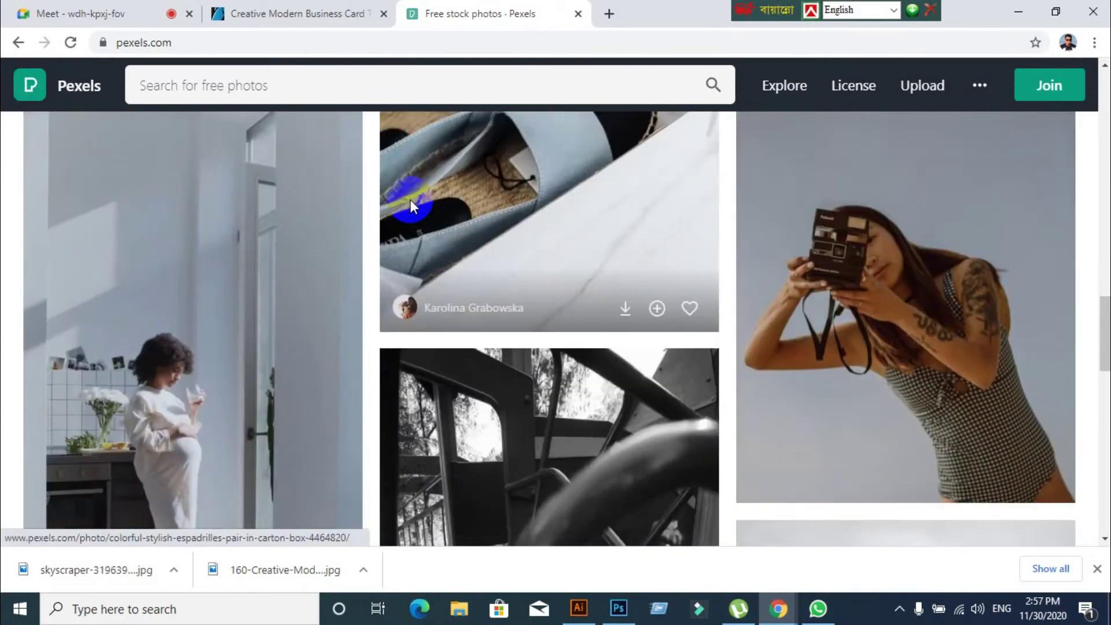
{"action": "scroll", "coordinate": [411, 205], "scroll_direction": "up", "scroll_amount": 10}
{"action": "scroll", "coordinate": [411, 205], "scroll_direction": "up", "scroll_amount": 15}
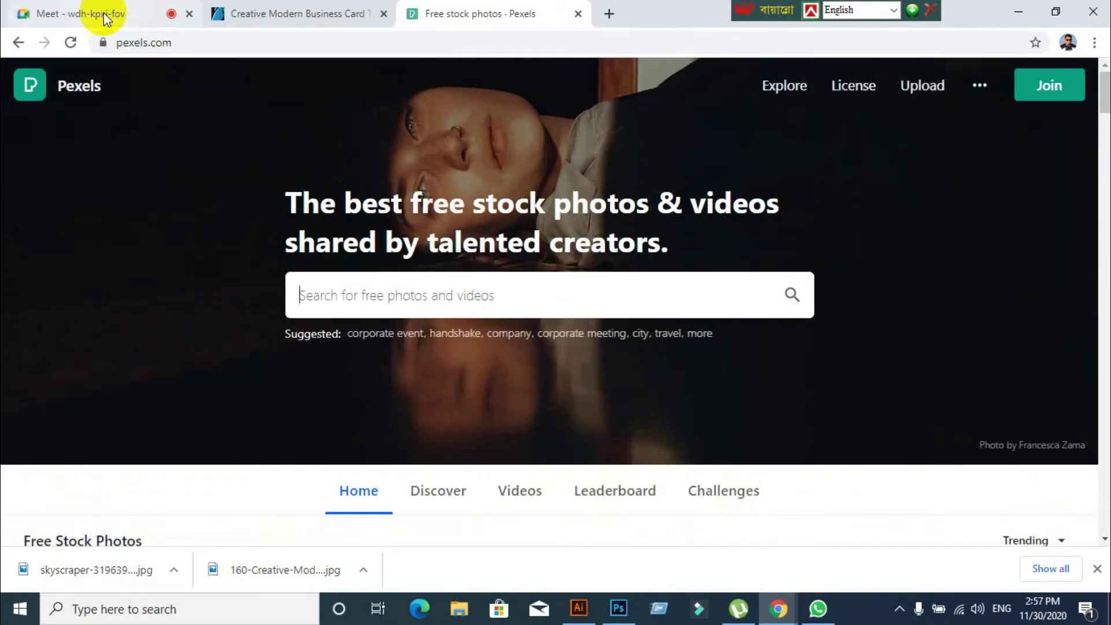
Glance at the Google Meet tab, then return to the Pexels page
{"action": "left_click", "coordinate": [104, 17]}
{"action": "left_click", "coordinate": [434, 12]}
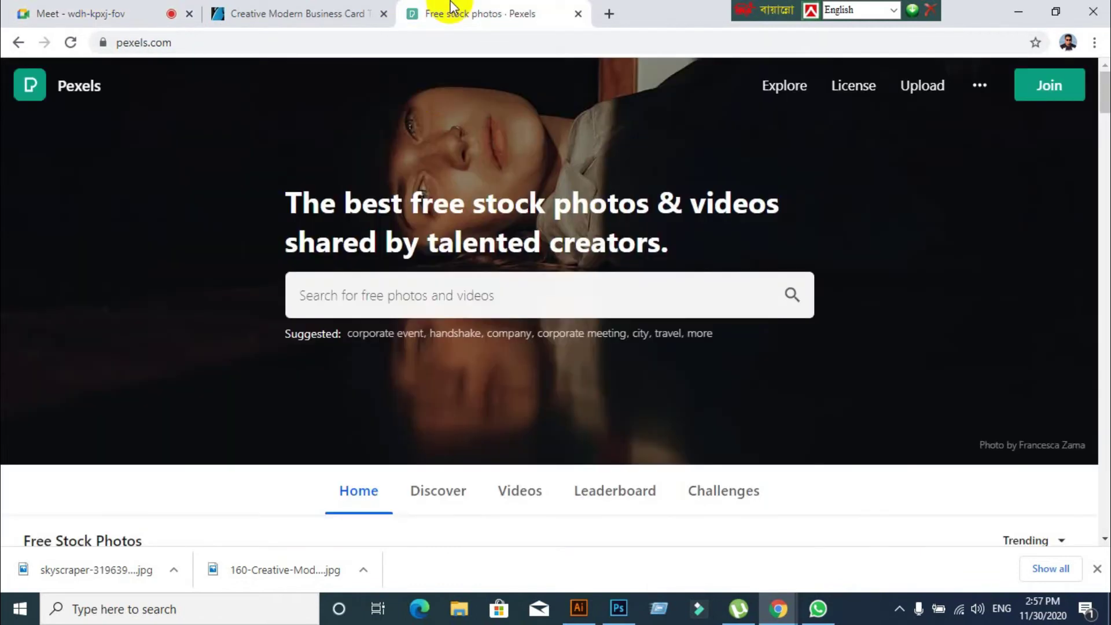
{"action": "left_click", "coordinate": [386, 50]}
Go to Google and search for 'corporate building'
{"action": "type", "text": "www"}
{"action": "key", "text": "BackSpace"}
{"action": "key", "text": "BackSpace"}
{"action": "key", "text": "BackSpace"}
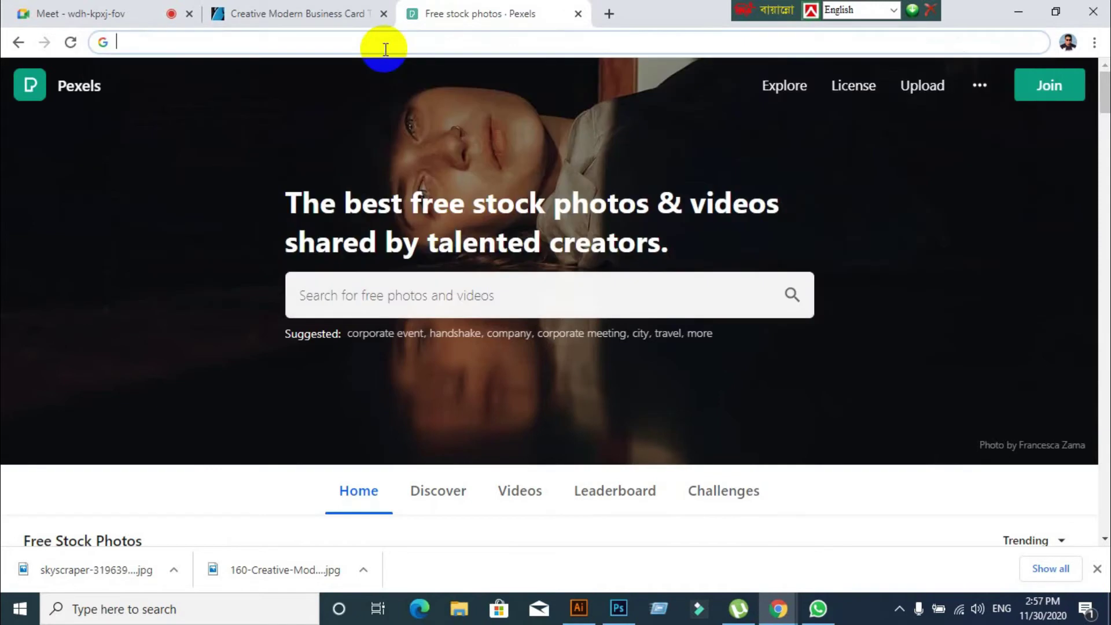
{"action": "type", "text": "www.go"}
{"action": "key", "text": "Return"}
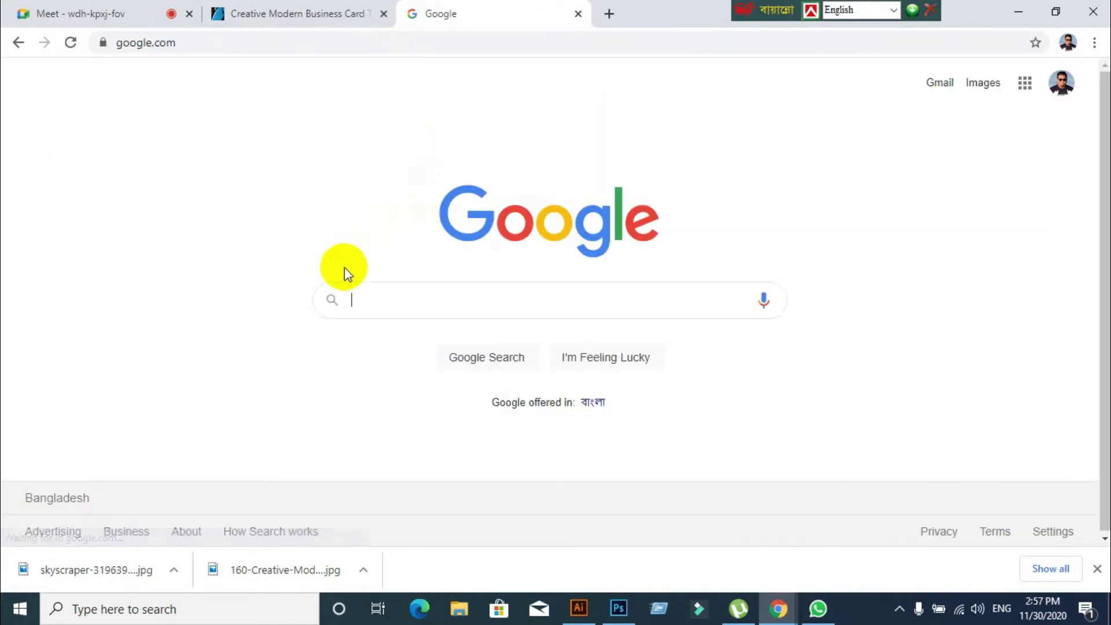
{"action": "type", "text": "cor"}
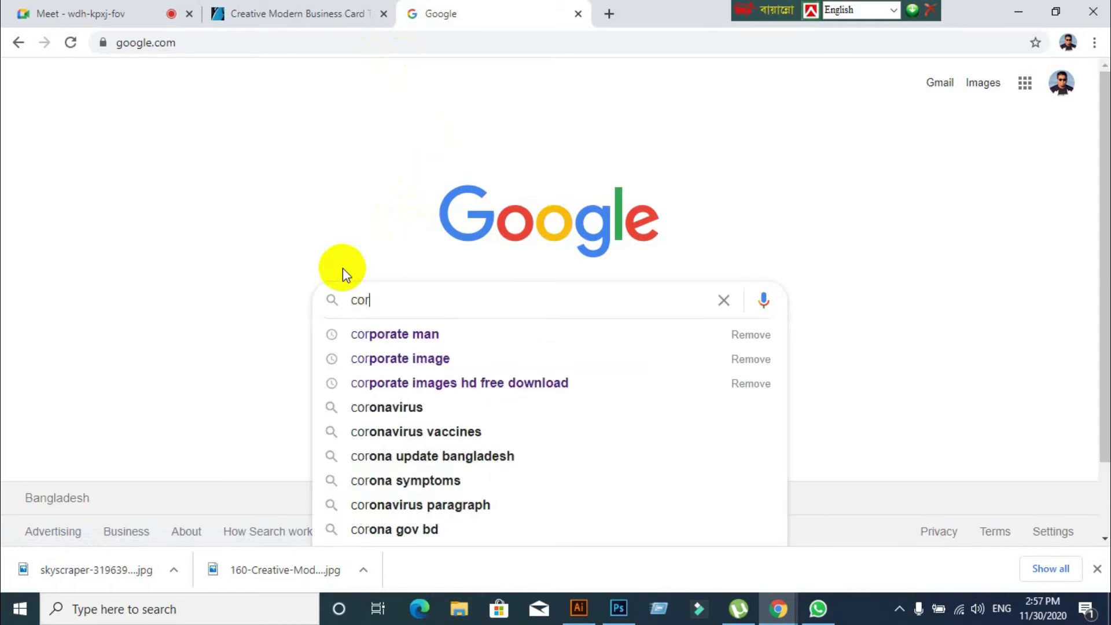
{"action": "type", "text": "porate ima"}
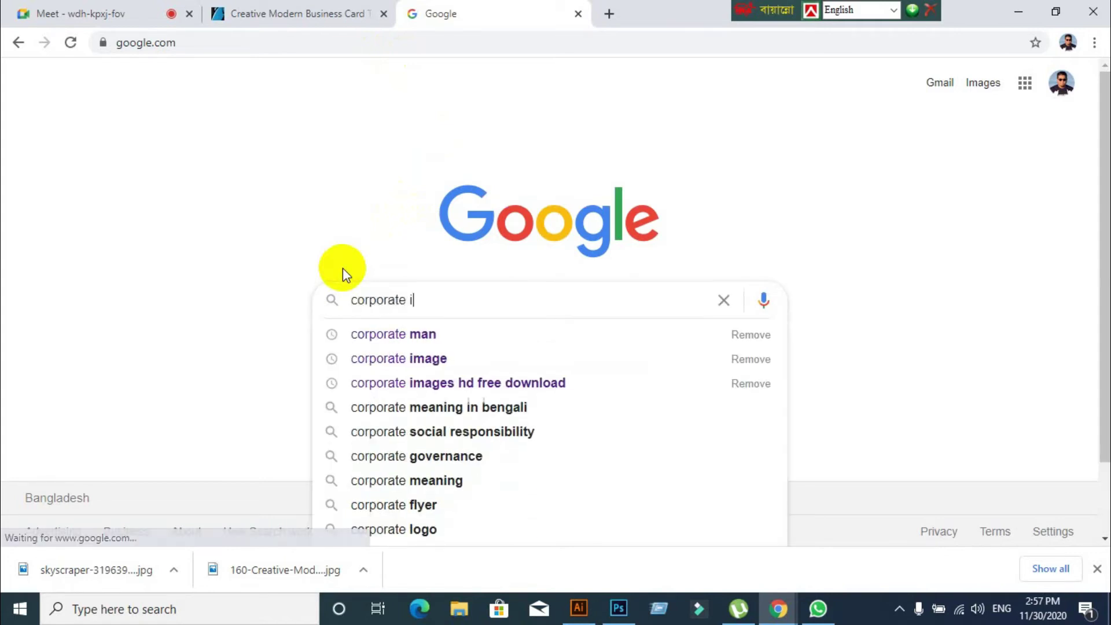
{"action": "key", "text": "BackSpace"}
{"action": "key", "text": "BackSpace"}
{"action": "key", "text": "BackSpace"}
{"action": "type", "text": "buili"}
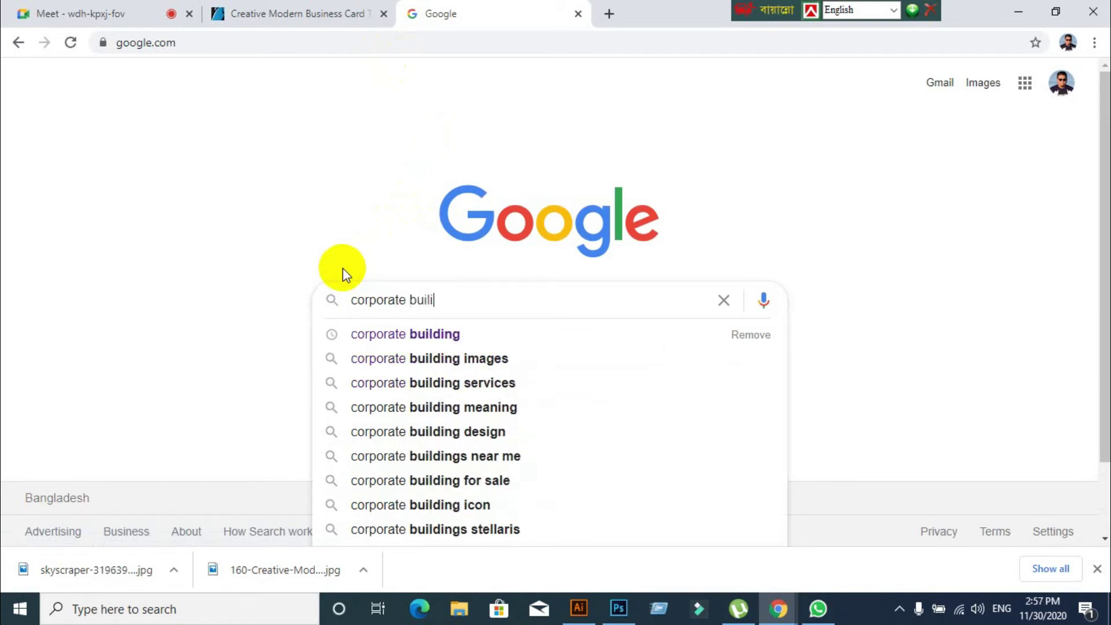
{"action": "key", "text": "BackSpace"}
{"action": "type", "text": "ding"}
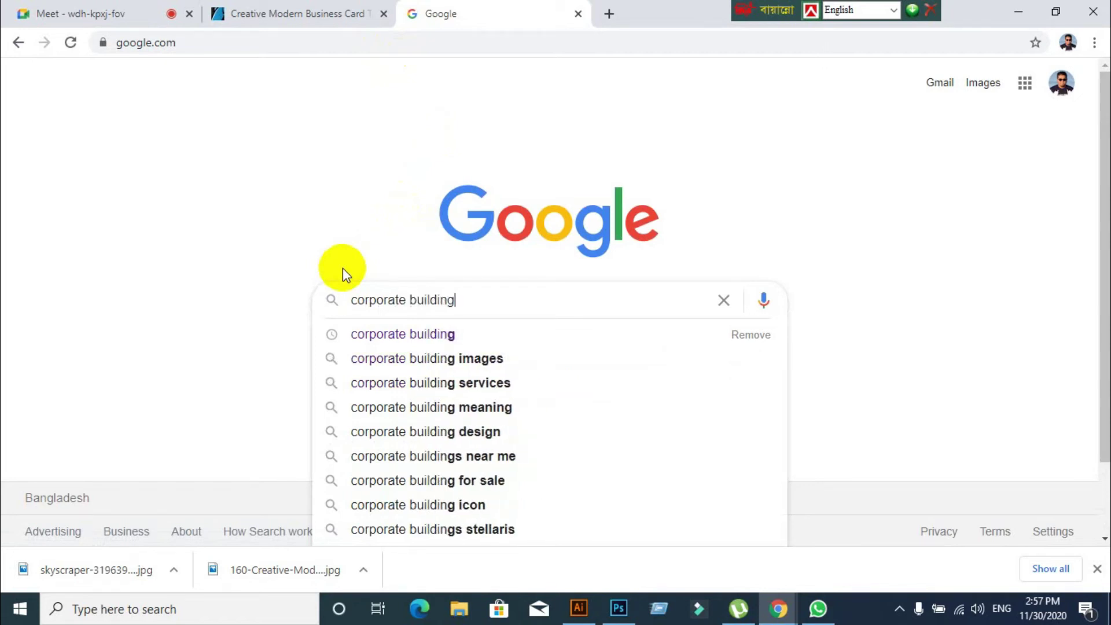
{"action": "key", "text": "BackSpace"}
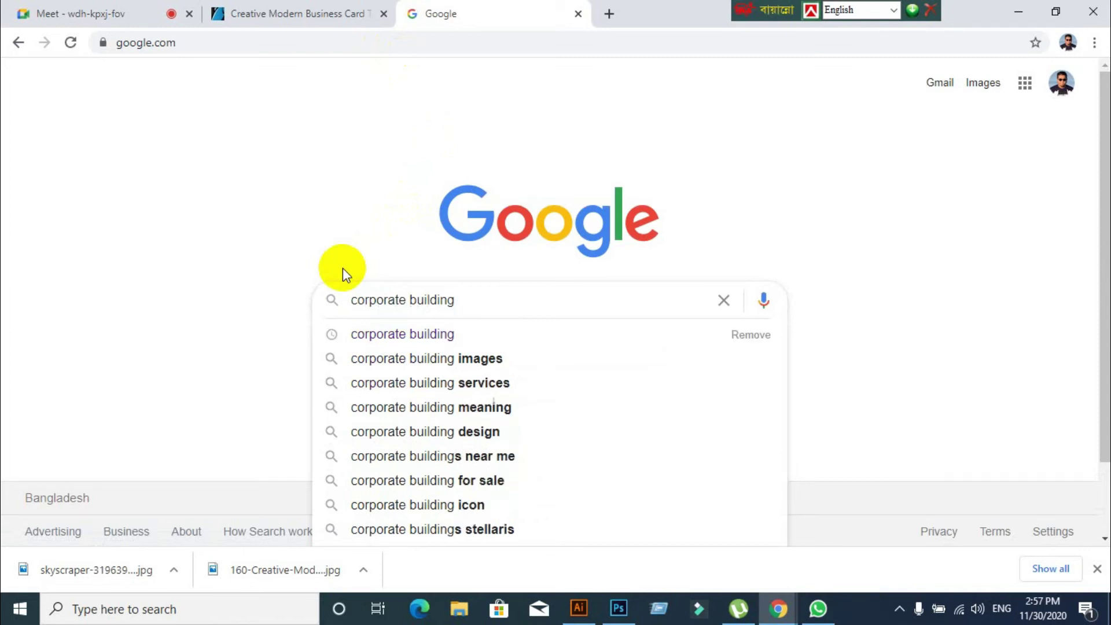
{"action": "key", "text": "Return"}
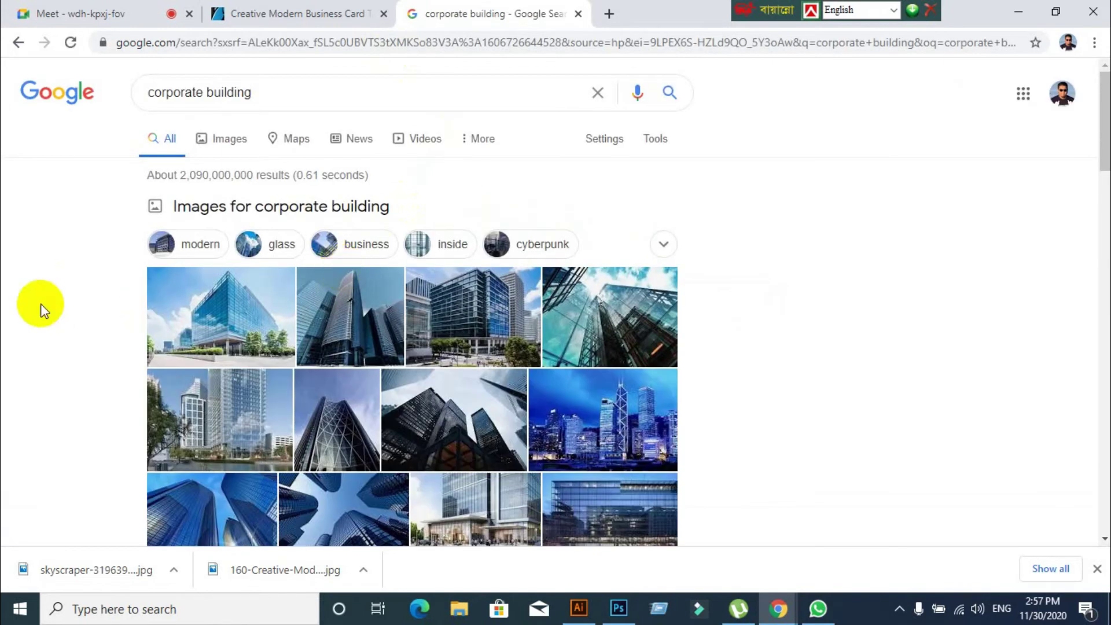
Switch to the Images results and scroll through the corporate building photos
{"action": "scroll", "coordinate": [137, 182], "scroll_direction": "down", "scroll_amount": 2}
{"action": "scroll", "coordinate": [167, 169], "scroll_direction": "up", "scroll_amount": 2}
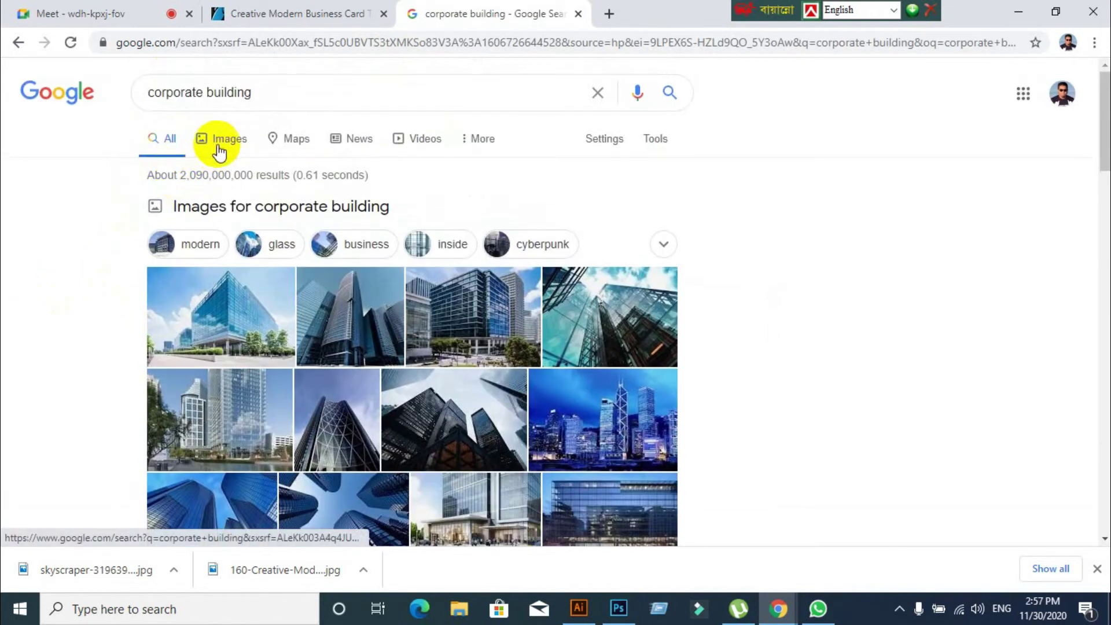
{"action": "left_click", "coordinate": [219, 149]}
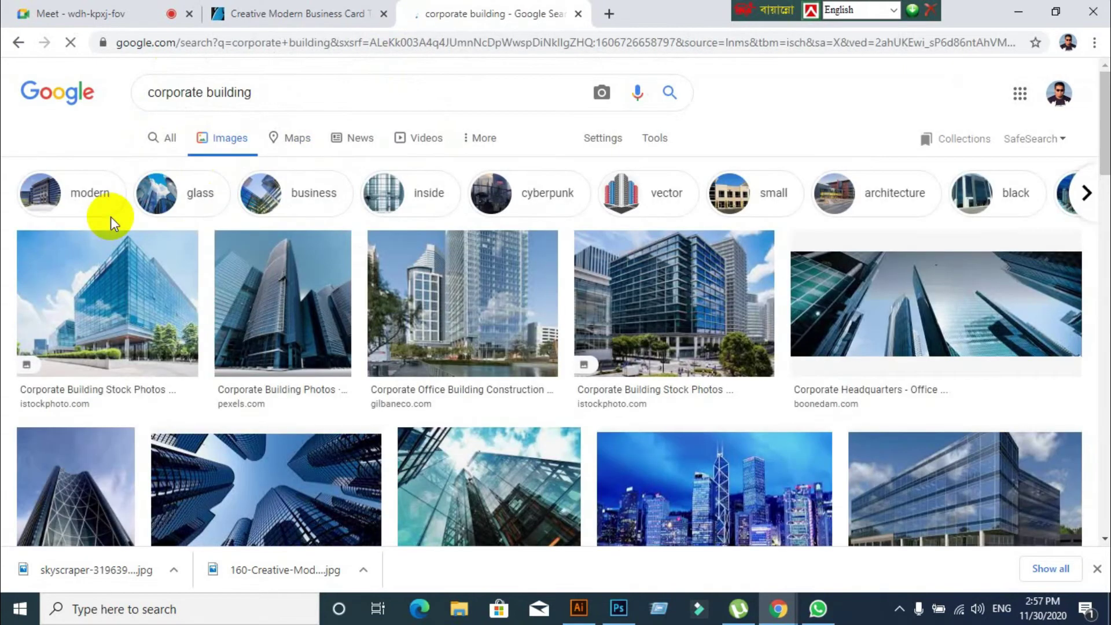
{"action": "scroll", "coordinate": [243, 277], "scroll_direction": "down", "scroll_amount": 5}
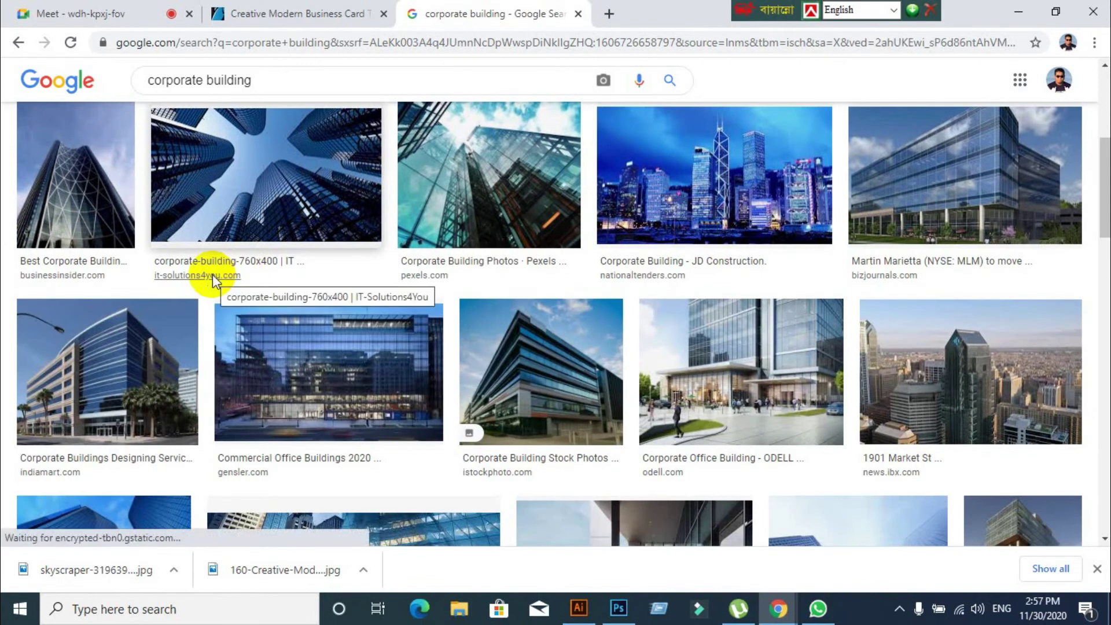
{"action": "scroll", "coordinate": [217, 280], "scroll_direction": "up", "scroll_amount": 1}
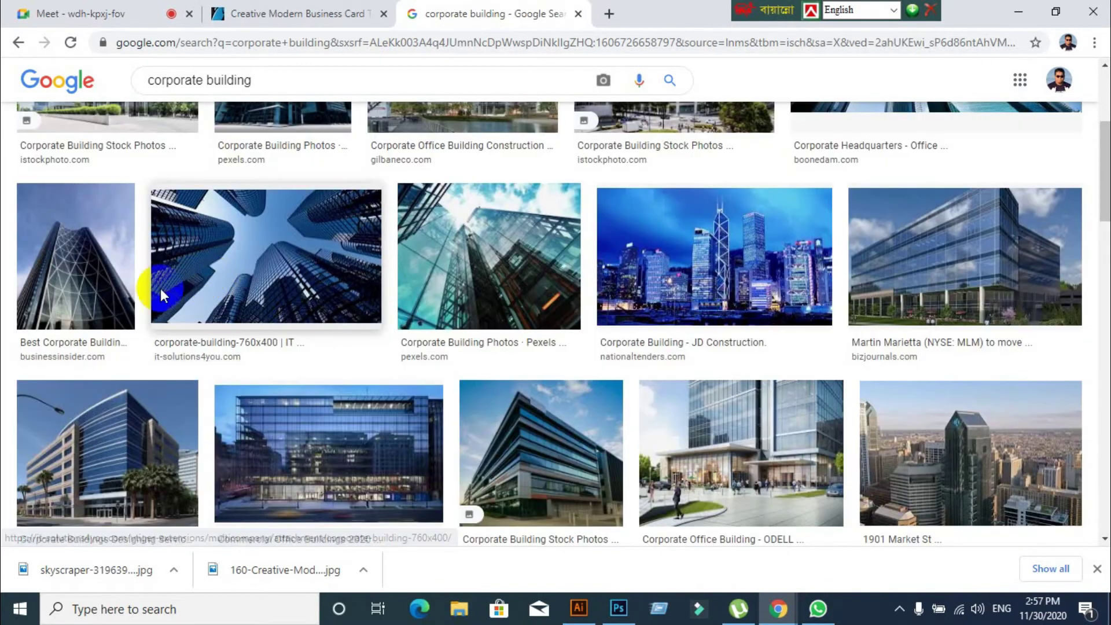
{"action": "scroll", "coordinate": [128, 301], "scroll_direction": "down", "scroll_amount": 9}
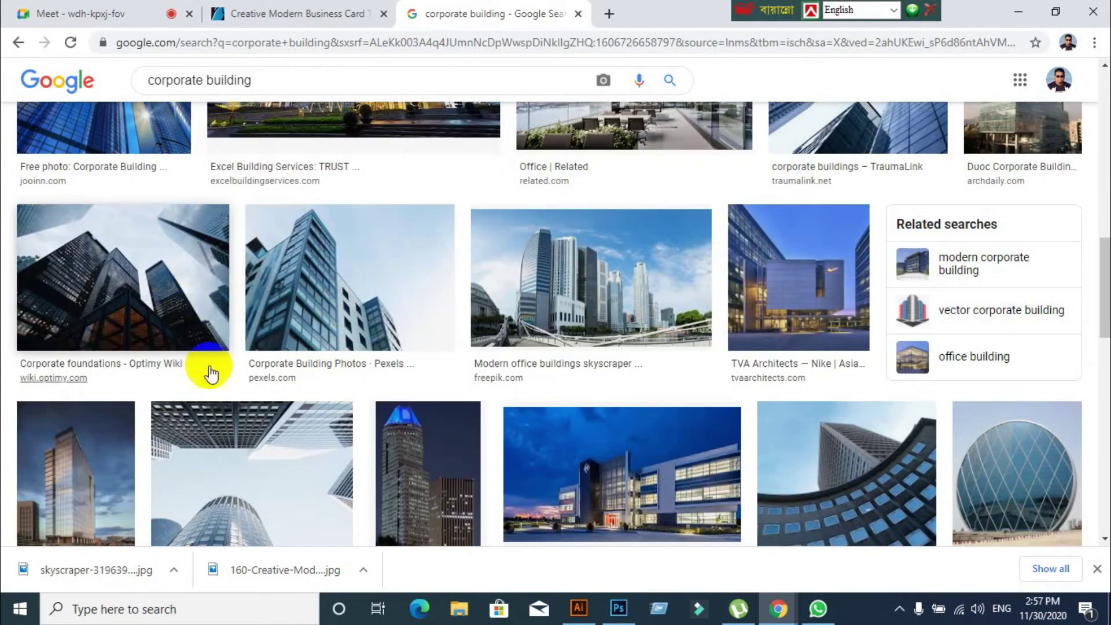
{"action": "scroll", "coordinate": [210, 373], "scroll_direction": "down", "scroll_amount": 1}
{"action": "scroll", "coordinate": [209, 373], "scroll_direction": "up", "scroll_amount": 5}
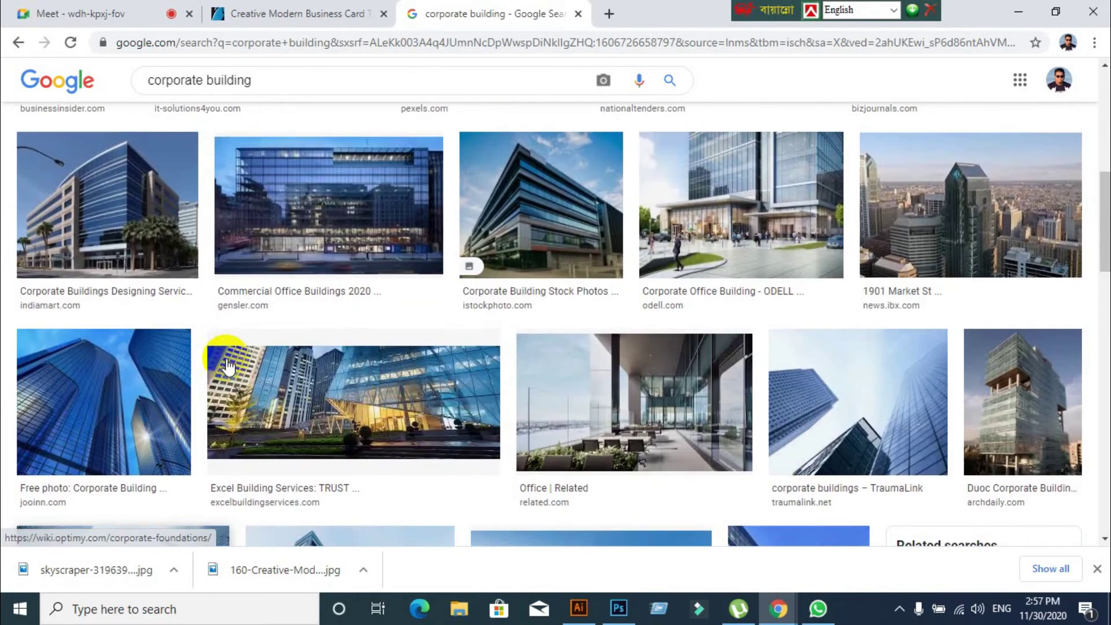
Save the enlarged blue glass skyscrapers preview to the Desktop as buildings-36.jpg, then close the preview
{"action": "left_click", "coordinate": [124, 397]}
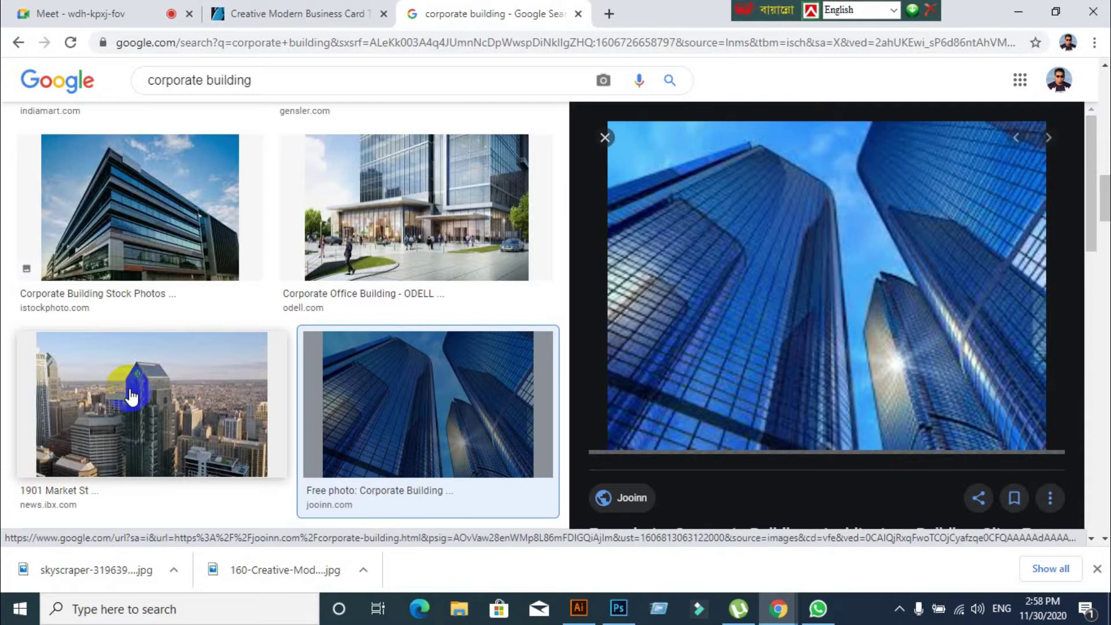
{"action": "scroll", "coordinate": [364, 478], "scroll_direction": "up", "scroll_amount": 1}
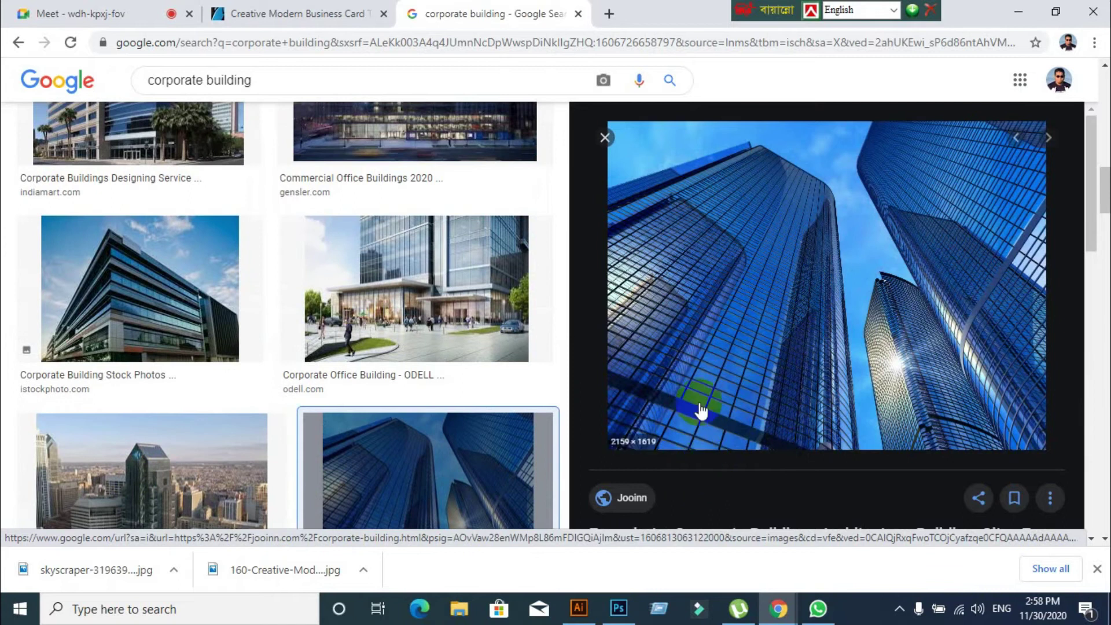
{"action": "right_click", "coordinate": [730, 246]}
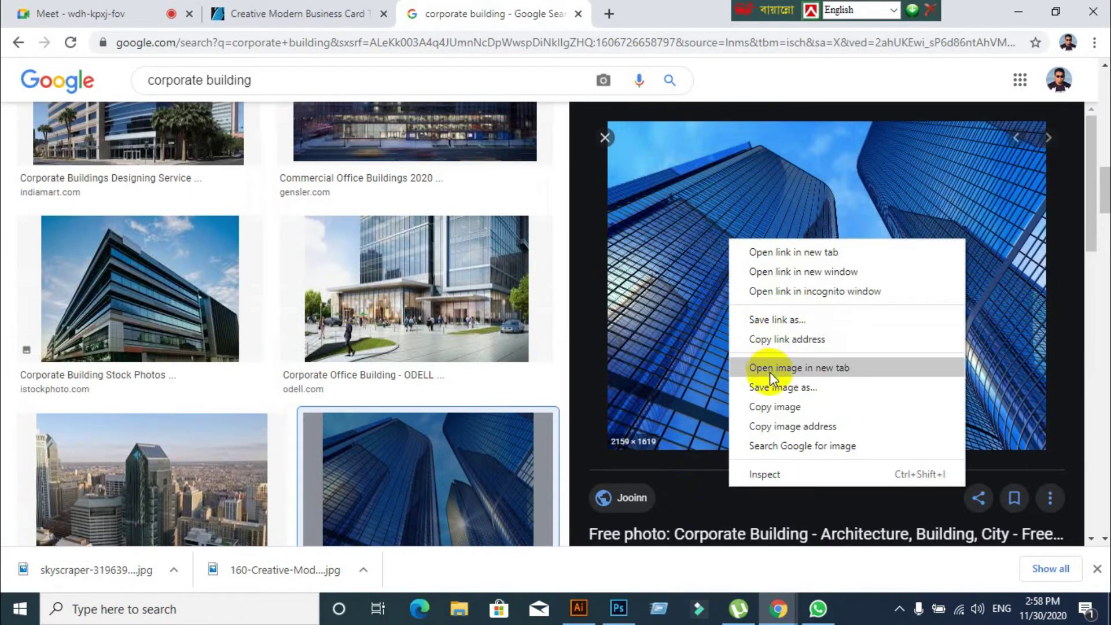
{"action": "left_click", "coordinate": [728, 320]}
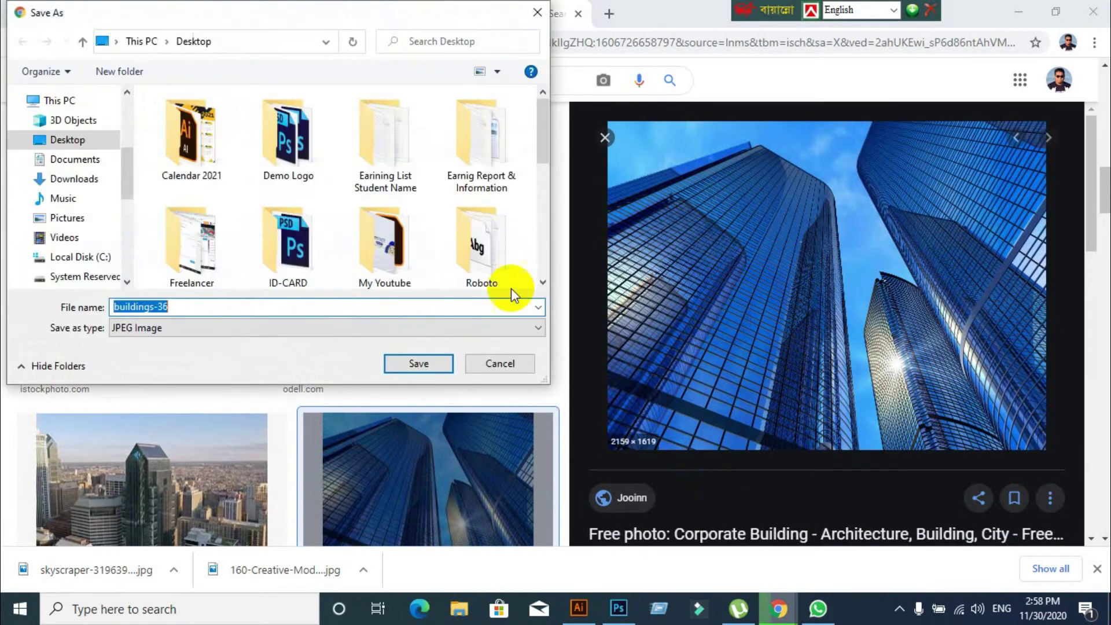
{"action": "scroll", "coordinate": [58, 177], "scroll_direction": "up", "scroll_amount": 2}
{"action": "scroll", "coordinate": [57, 177], "scroll_direction": "up", "scroll_amount": 2}
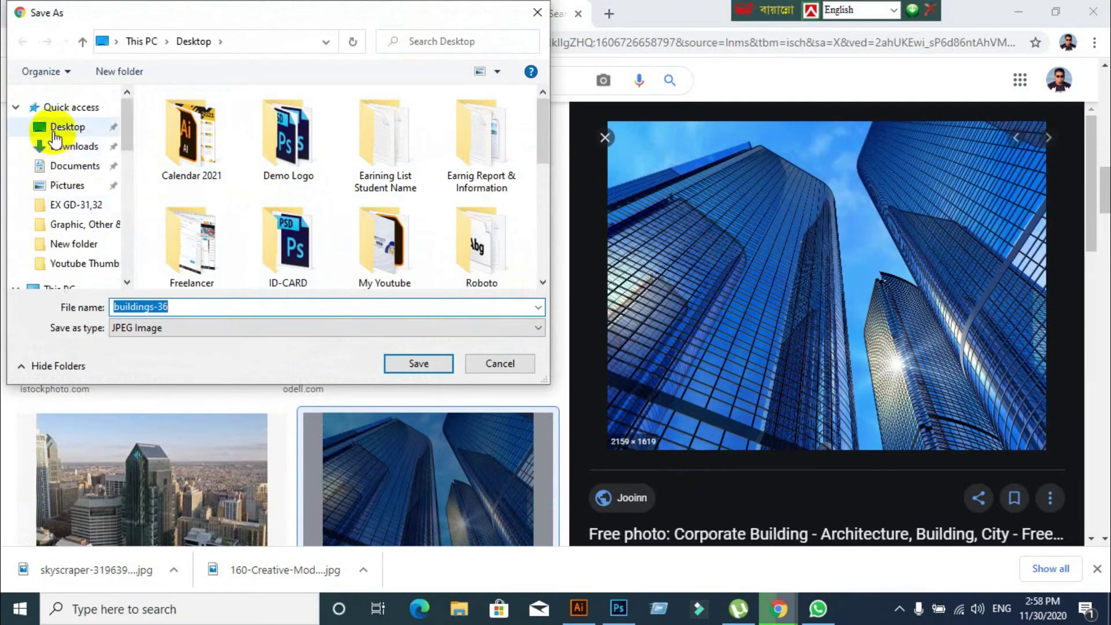
{"action": "left_click", "coordinate": [60, 127]}
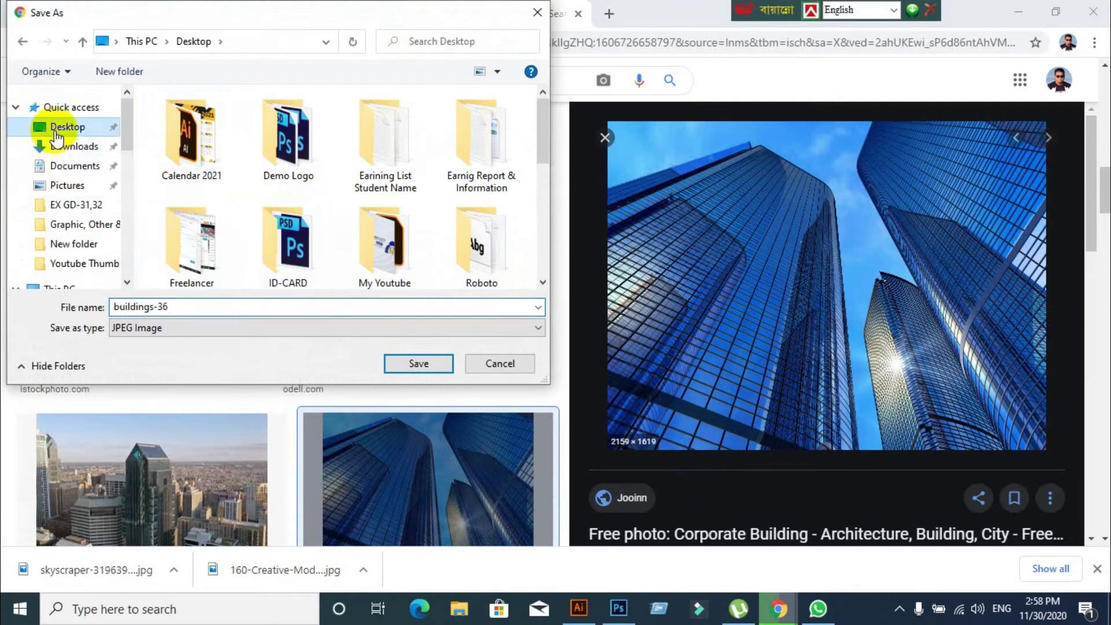
{"action": "double_click", "coordinate": [201, 311]}
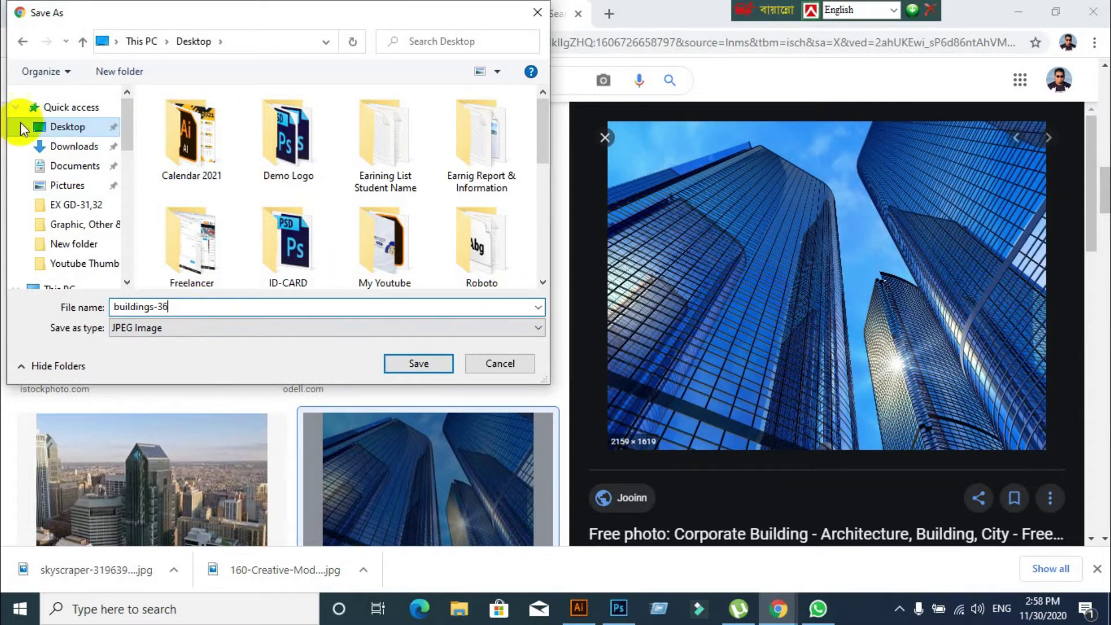
{"action": "left_click", "coordinate": [413, 364]}
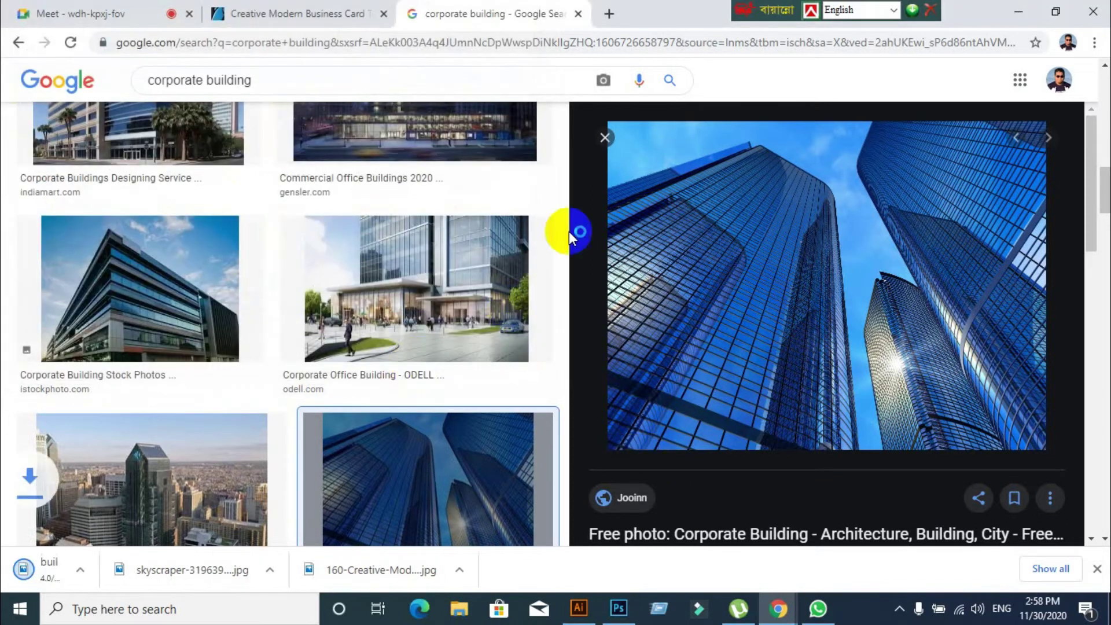
{"action": "left_click", "coordinate": [605, 139]}
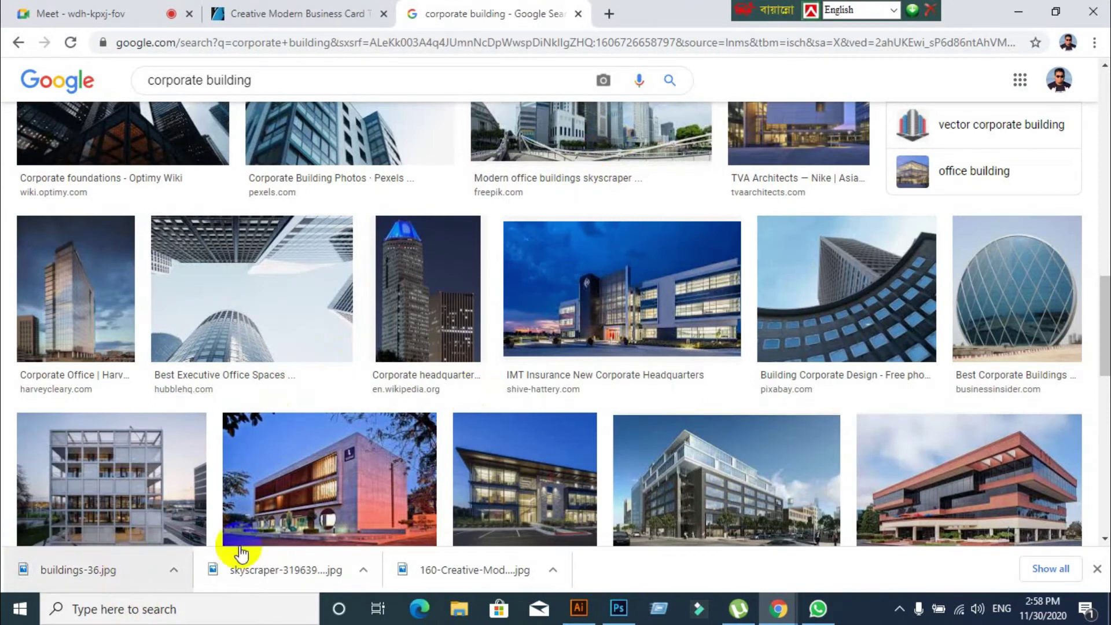
Back in Illustrator, drag the red shape off the card onto the lower-left canvas
{"action": "left_click", "coordinate": [579, 608]}
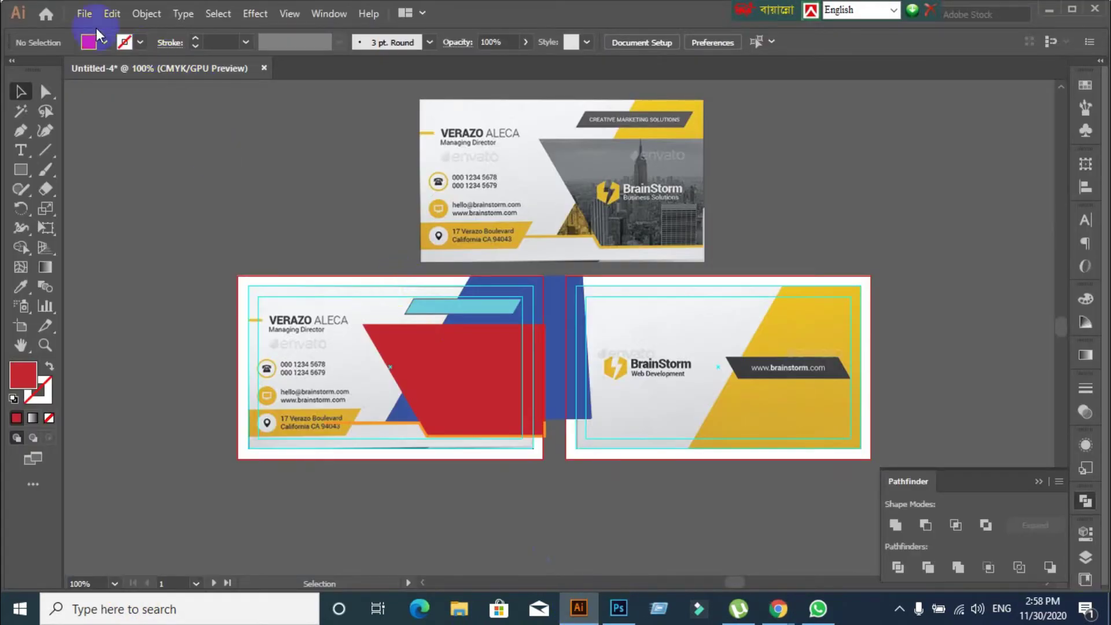
{"action": "left_click", "coordinate": [84, 16]}
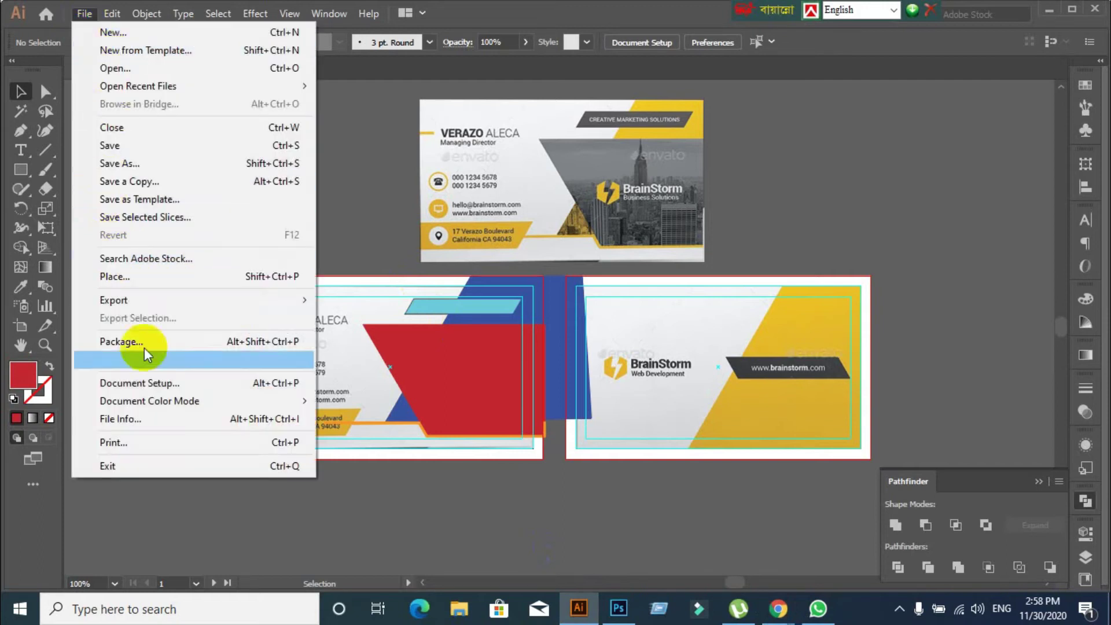
{"action": "mouse_move", "coordinate": [137, 306]}
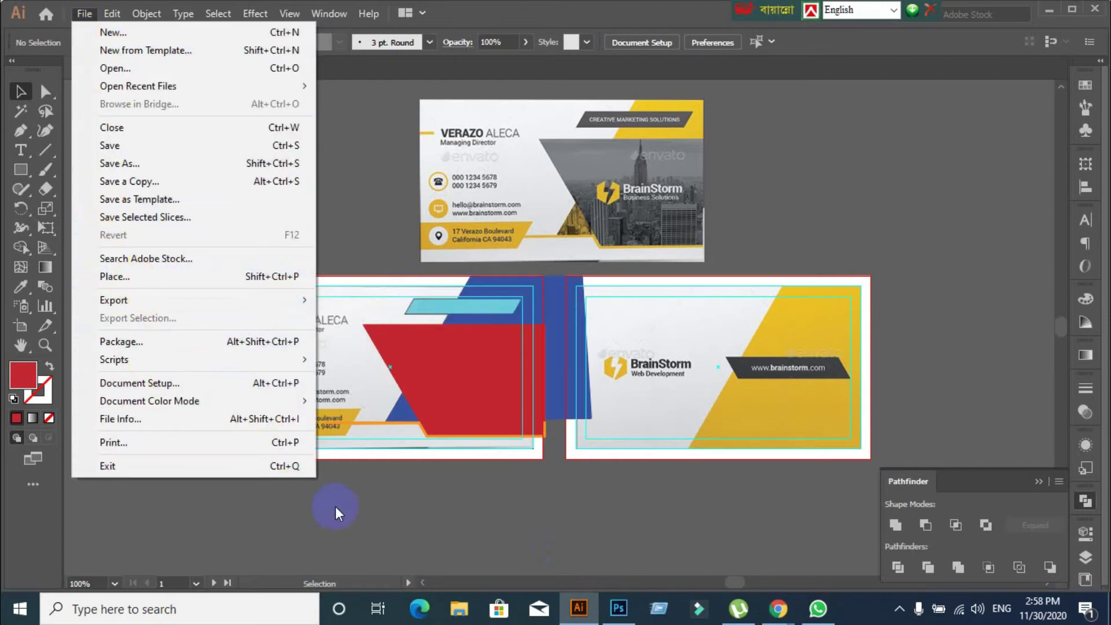
{"action": "left_click", "coordinate": [342, 513]}
{"action": "scroll", "coordinate": [502, 451], "scroll_direction": "down", "scroll_amount": 3}
{"action": "scroll", "coordinate": [503, 397], "scroll_direction": "up", "scroll_amount": 2}
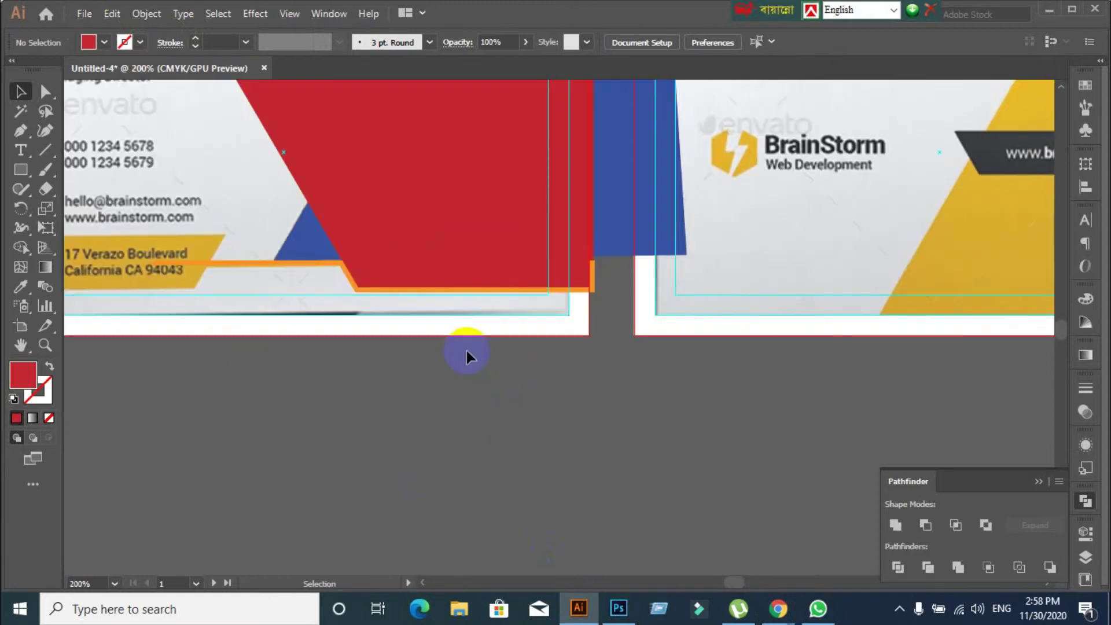
{"action": "scroll", "coordinate": [466, 349], "scroll_direction": "down", "scroll_amount": 2}
{"action": "left_click", "coordinate": [441, 288]}
{"action": "left_click_drag", "start_coordinate": [441, 284], "coordinate": [187, 486]}
{"action": "left_click", "coordinate": [446, 463]}
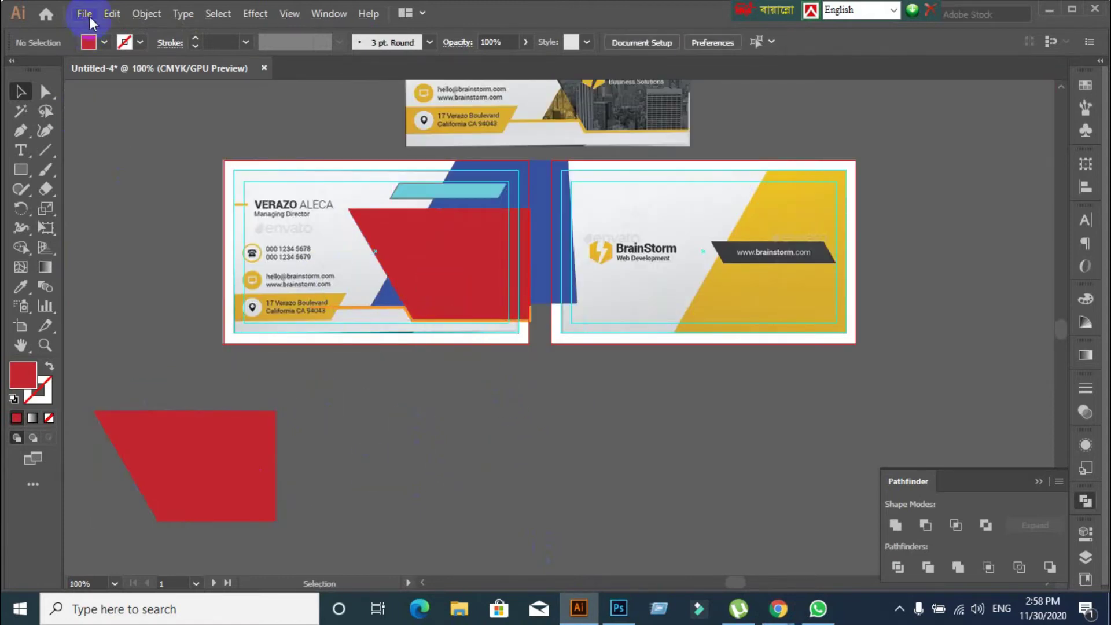
Use File > Place and select buildings-36 from the Desktop
{"action": "left_click", "coordinate": [85, 13]}
{"action": "left_click", "coordinate": [130, 276]}
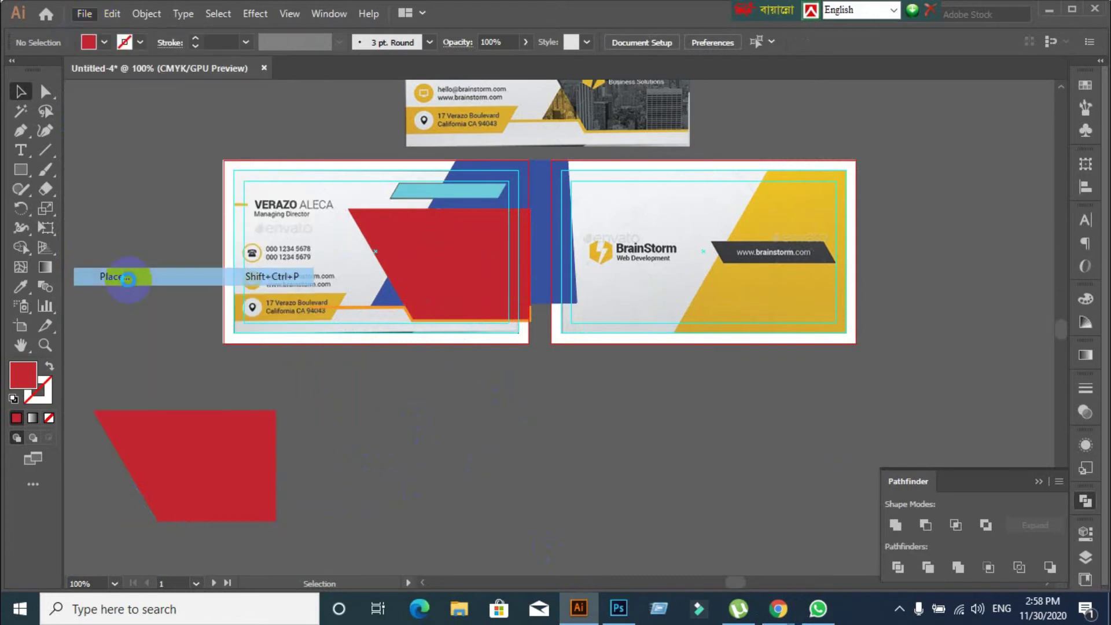
{"action": "scroll", "coordinate": [377, 269], "scroll_direction": "down", "scroll_amount": 10}
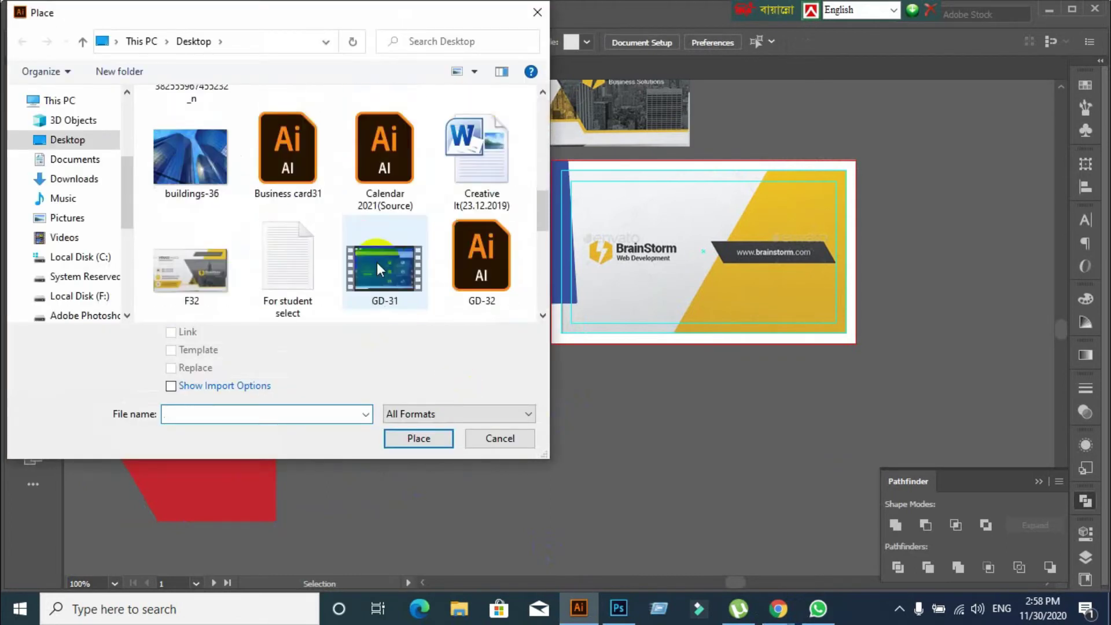
{"action": "scroll", "coordinate": [377, 269], "scroll_direction": "up", "scroll_amount": 3}
{"action": "left_click", "coordinate": [231, 168]}
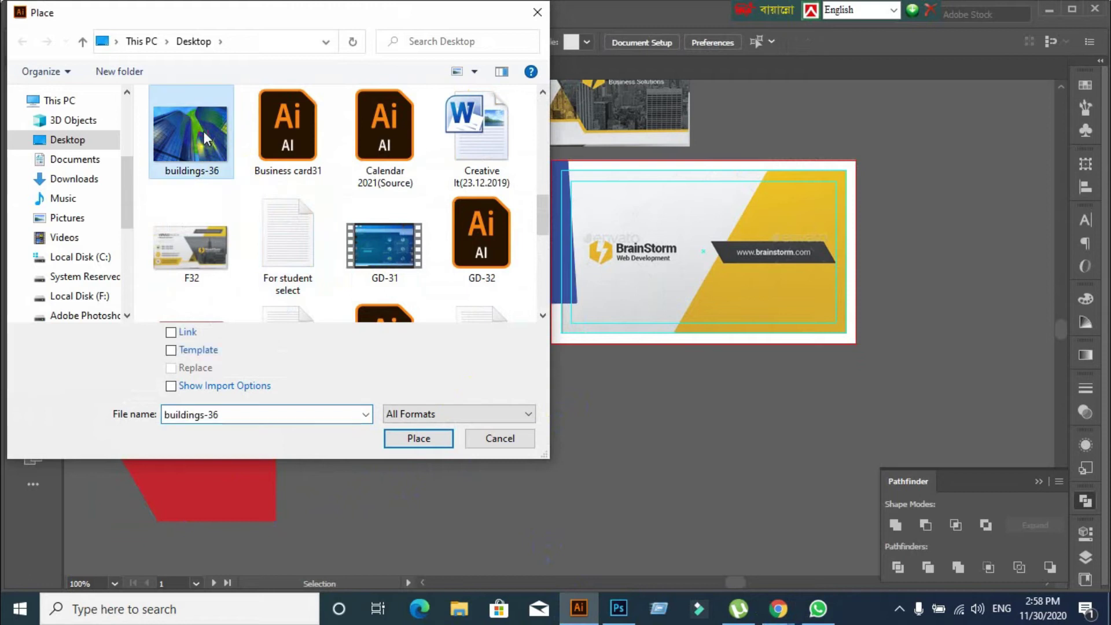
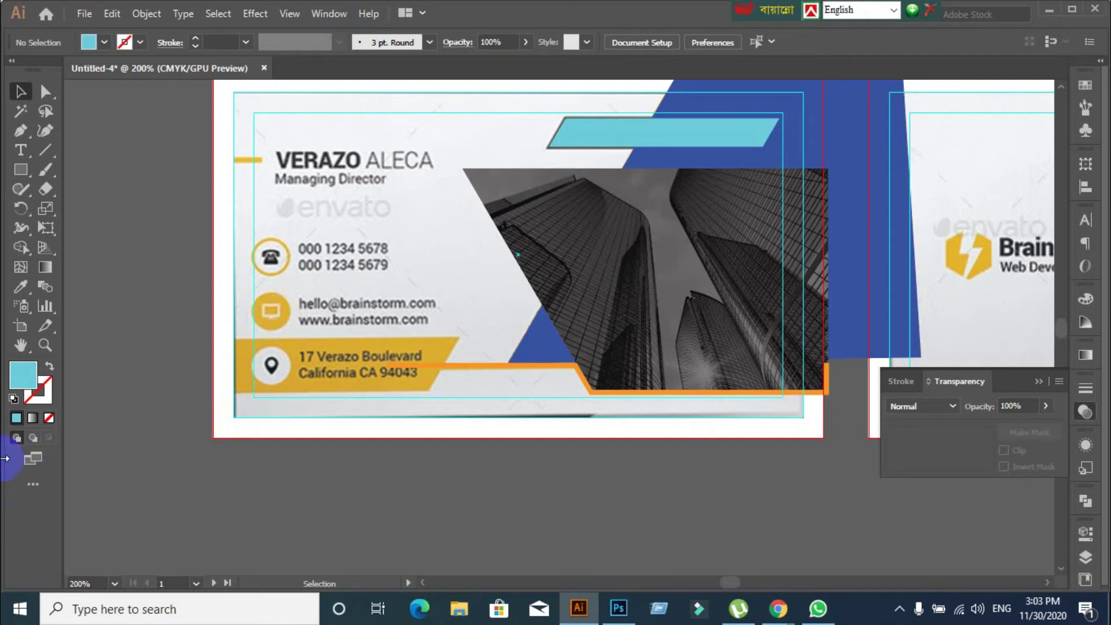
Zoom onto the card's contact rows and the canvas below, keeping the Type Tool from its flyout
{"action": "scroll", "coordinate": [255, 372], "scroll_direction": "up", "scroll_amount": 2}
{"action": "scroll", "coordinate": [247, 352], "scroll_direction": "down", "scroll_amount": 2}
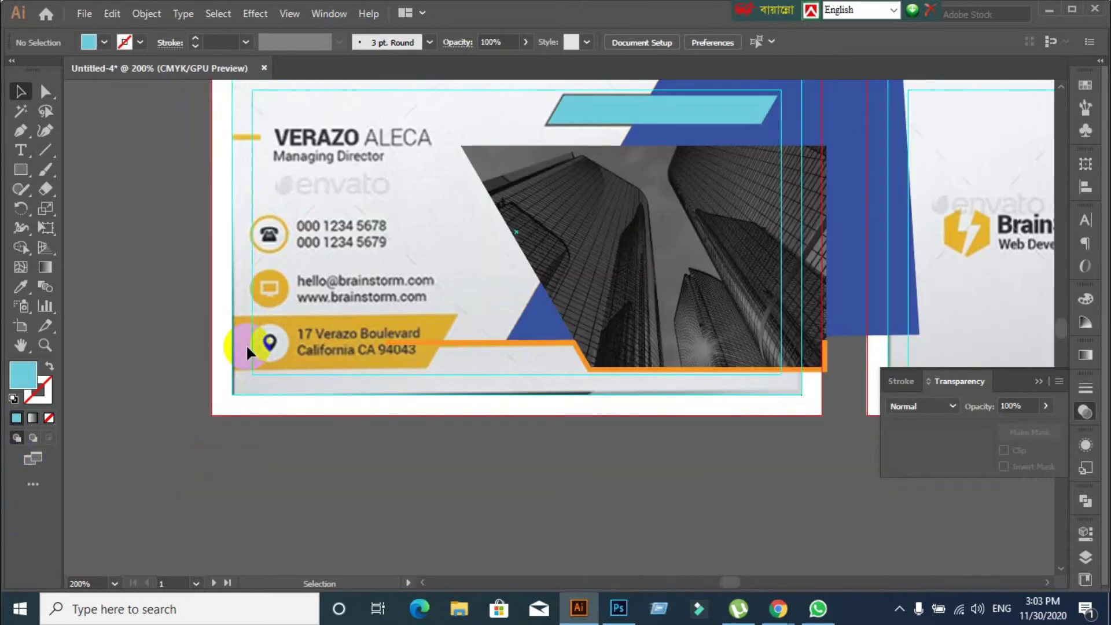
{"action": "scroll", "coordinate": [247, 352], "scroll_direction": "up", "scroll_amount": 1}
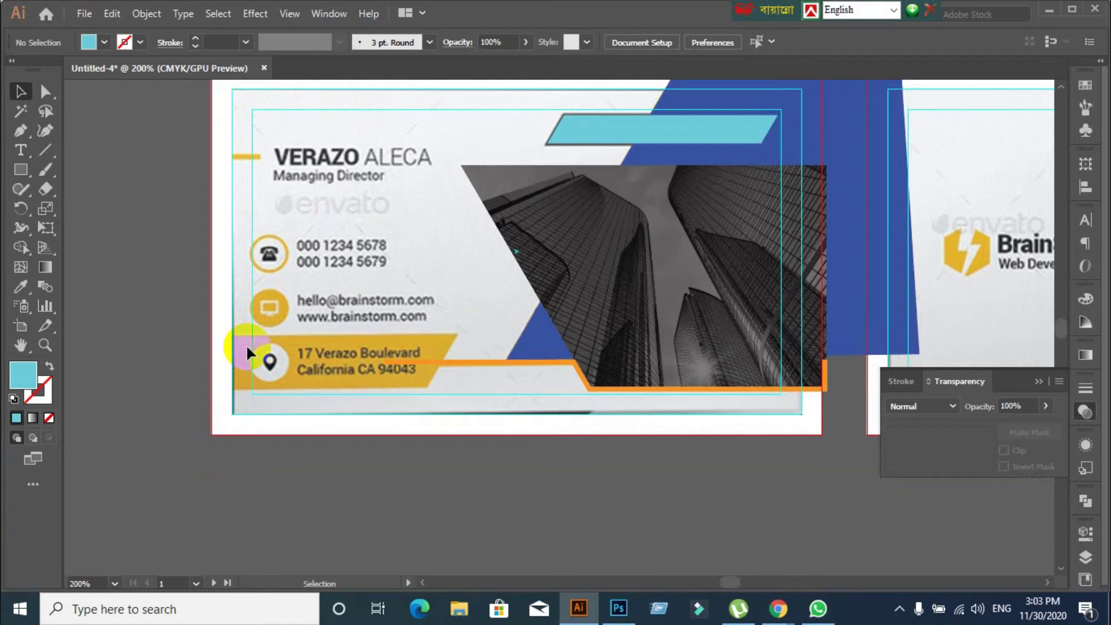
{"action": "scroll", "coordinate": [216, 303], "scroll_direction": "down", "scroll_amount": 5}
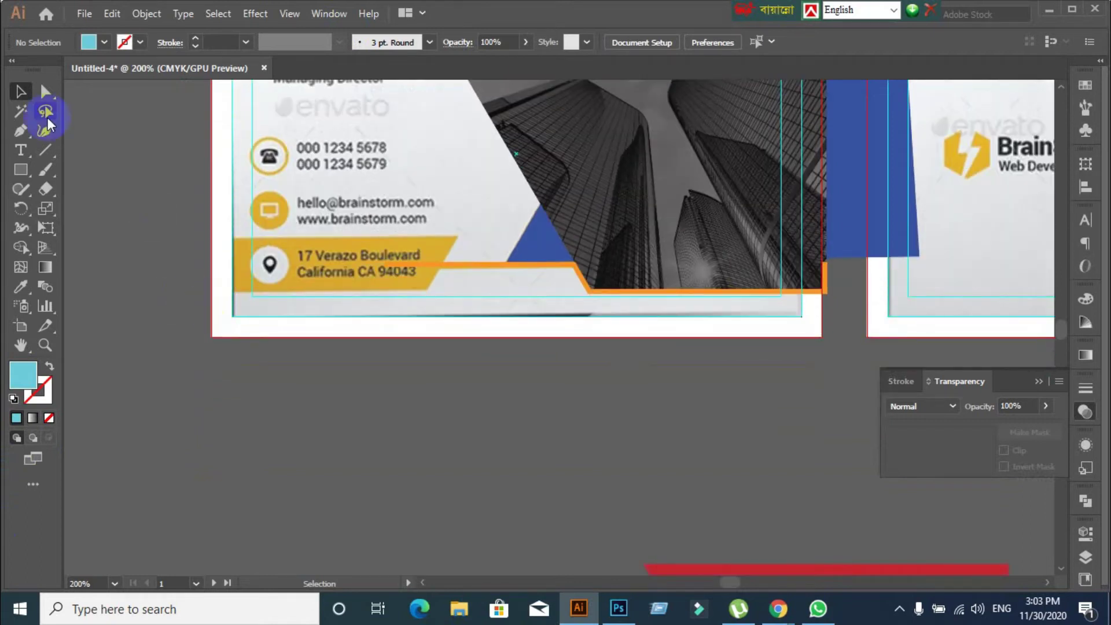
{"action": "left_click_drag", "start_coordinate": [20, 150], "coordinate": [91, 151]}
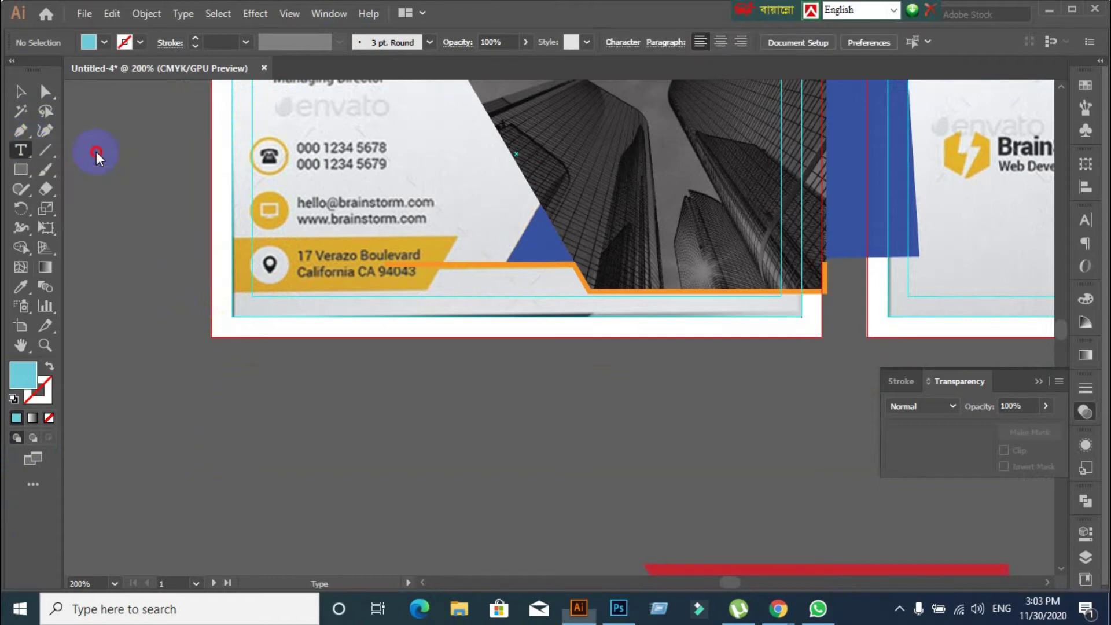
Type 'telephone' below the card, set it to Font Awesome 5 Free Solid, then discard it
{"action": "left_click", "coordinate": [362, 431]}
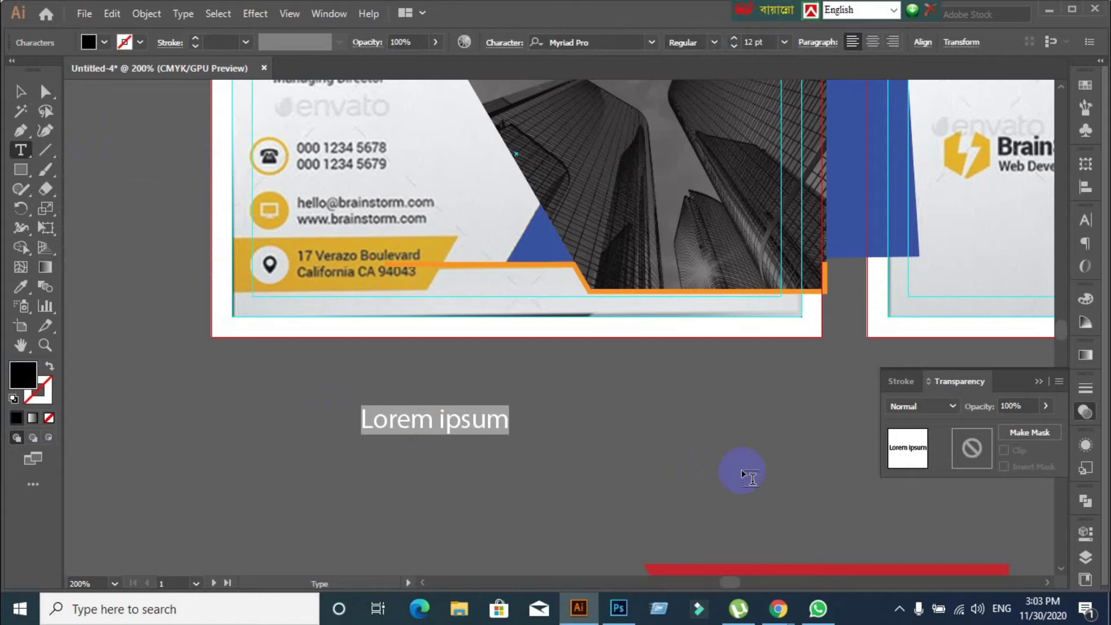
{"action": "type", "text": "telephone"}
{"action": "left_click", "coordinate": [12, 87]}
{"action": "left_click", "coordinate": [272, 435]}
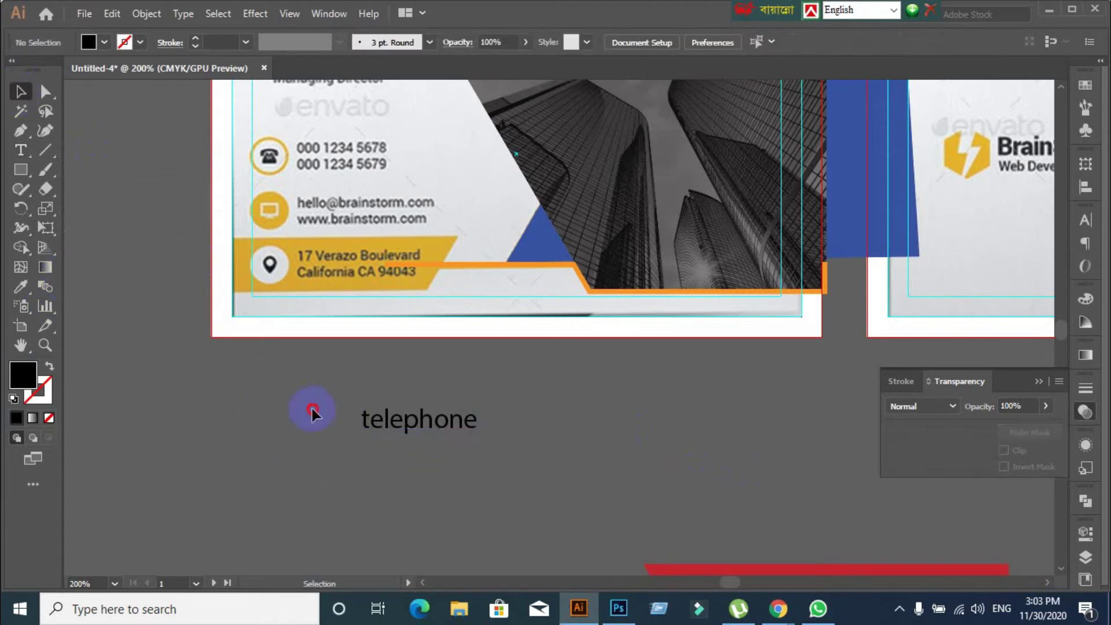
{"action": "left_click_drag", "start_coordinate": [297, 396], "coordinate": [516, 471]}
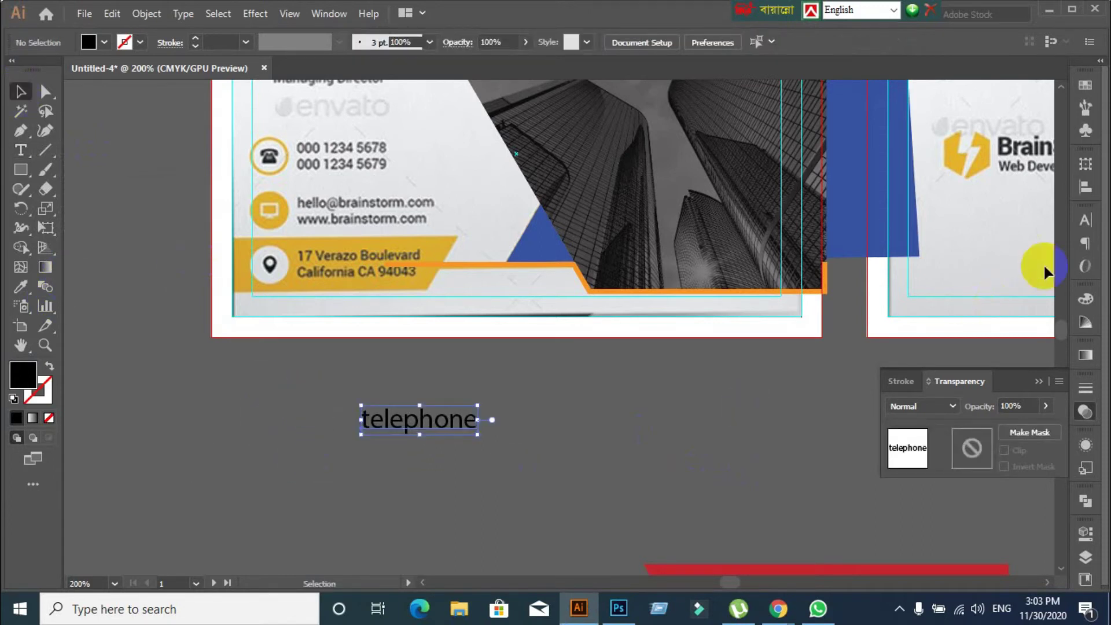
{"action": "left_click", "coordinate": [1086, 221]}
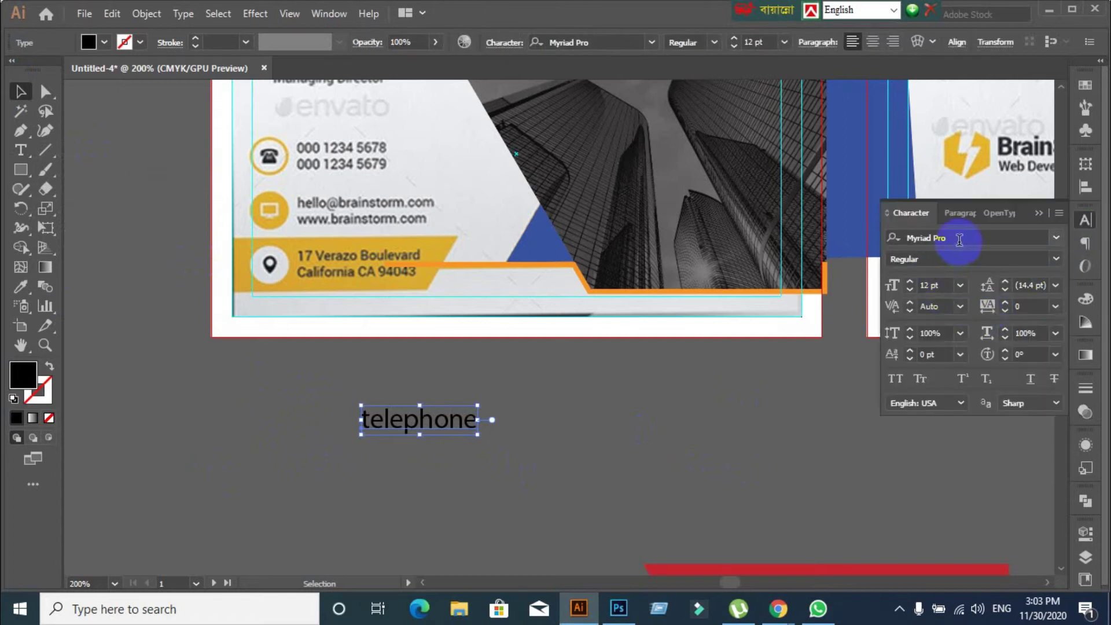
{"action": "left_click", "coordinate": [958, 239]}
{"action": "type", "text": "F"}
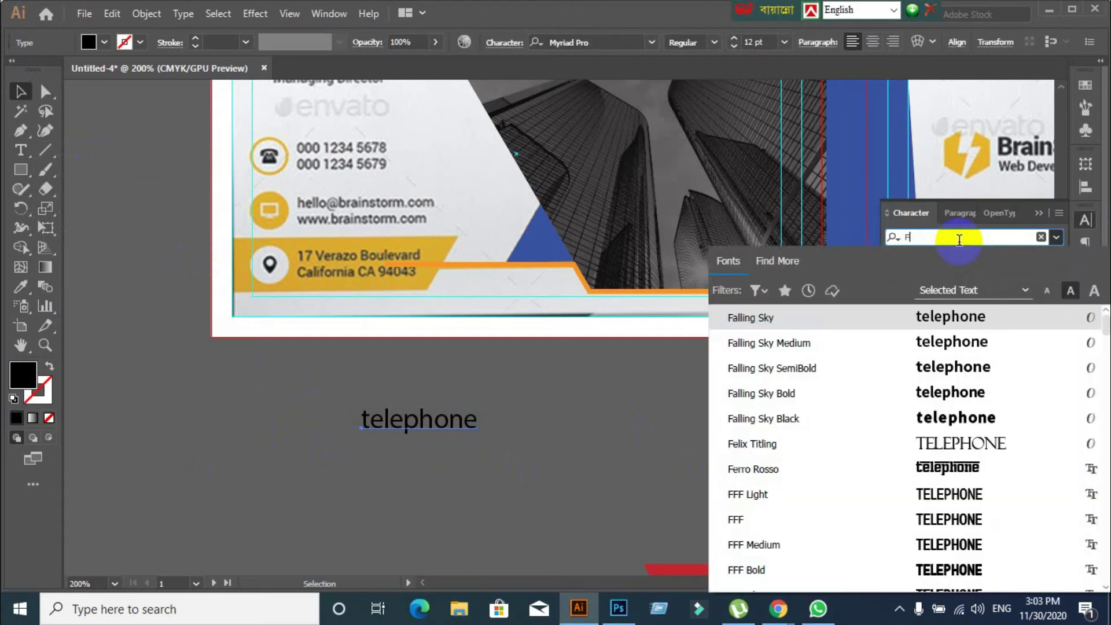
{"action": "type", "text": "font"}
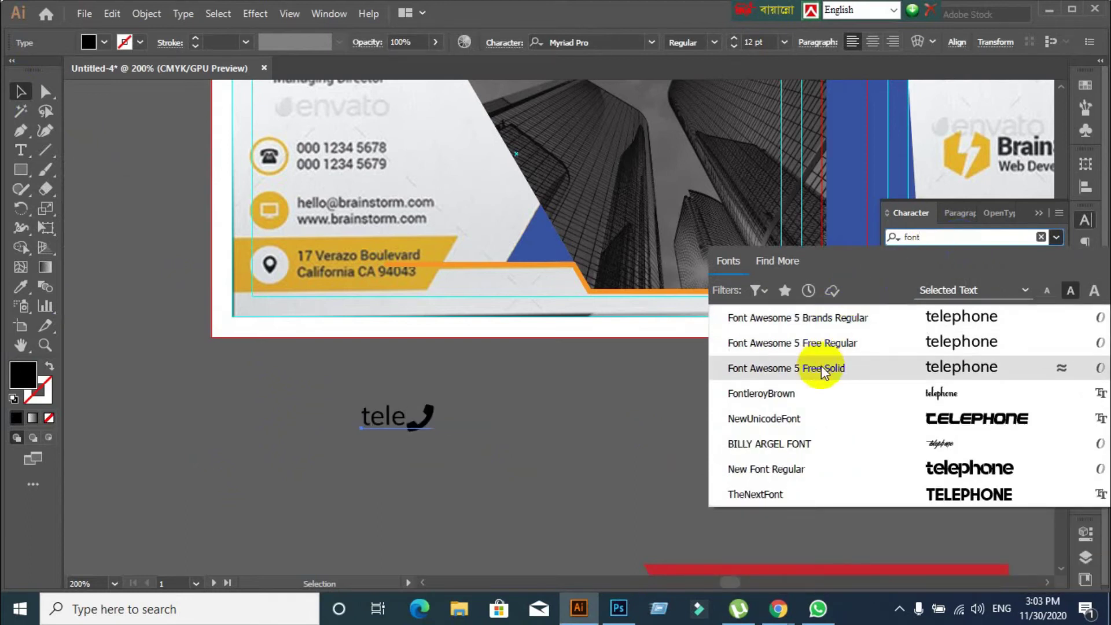
{"action": "left_click", "coordinate": [822, 370]}
{"action": "left_click", "coordinate": [640, 409]}
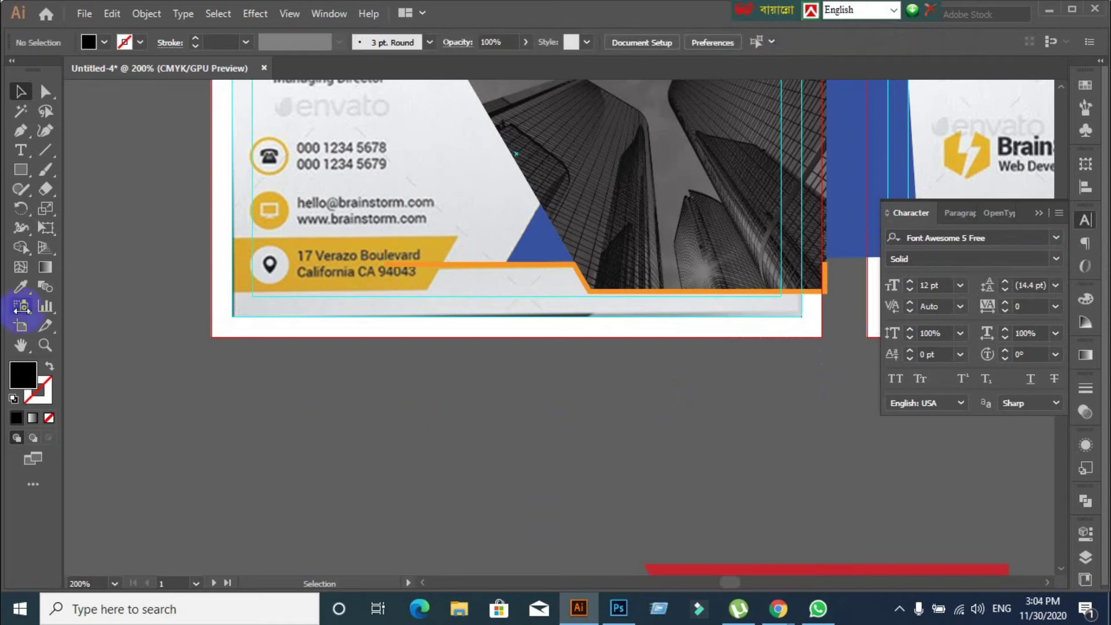
{"action": "left_click", "coordinate": [20, 152]}
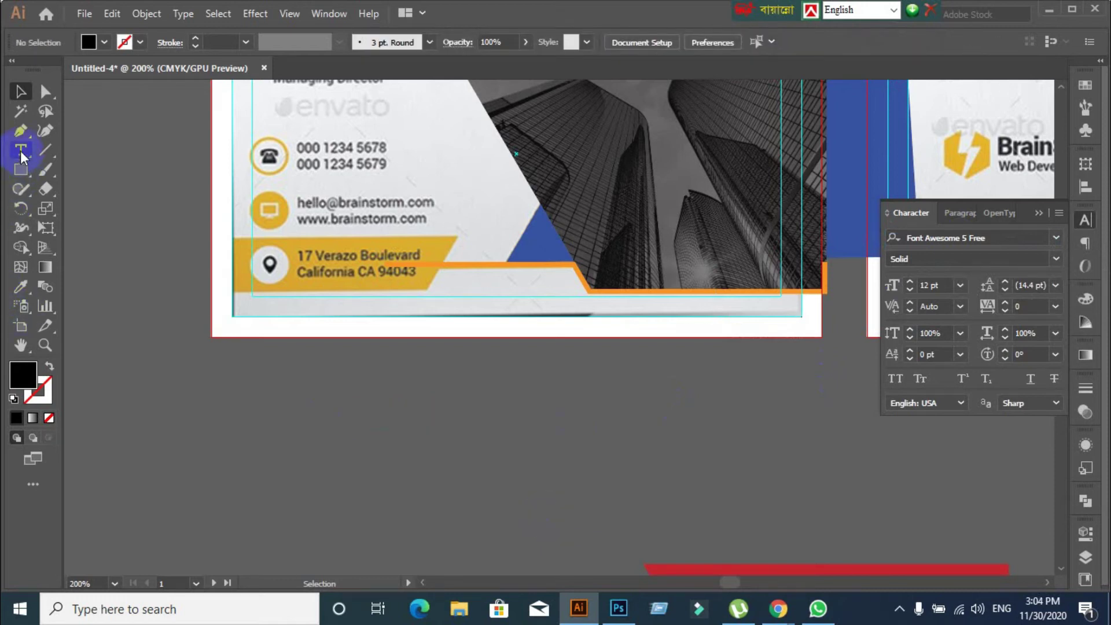
Type 'phone' below the card to create the Font Awesome phone glyph and select it
{"action": "left_click", "coordinate": [397, 415]}
{"action": "type", "text": "phone"}
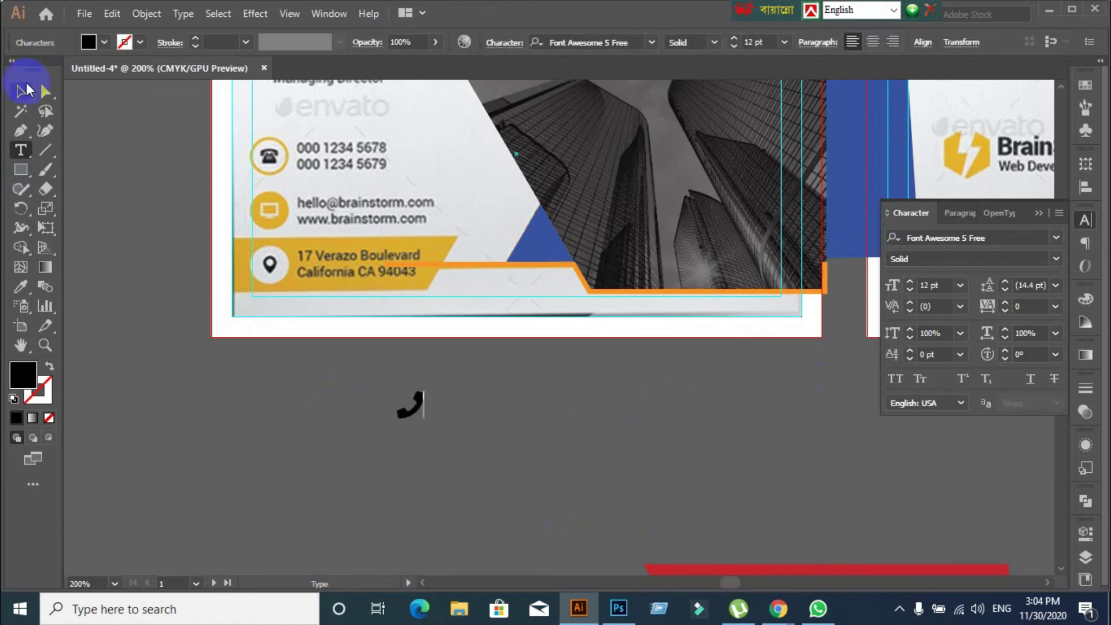
{"action": "left_click", "coordinate": [22, 91]}
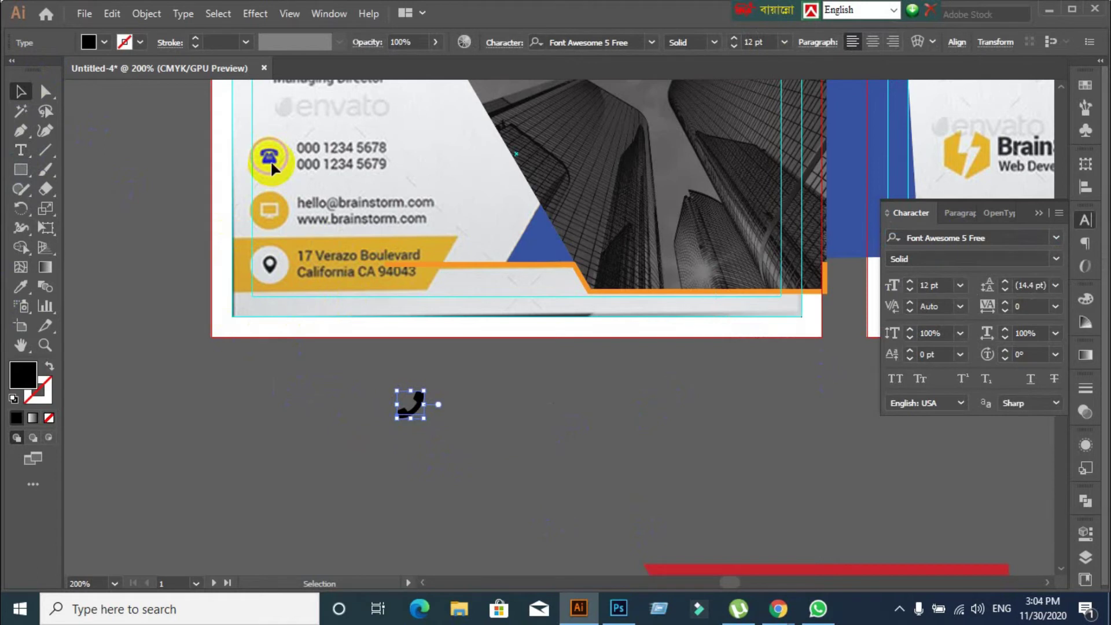
{"action": "left_click", "coordinate": [503, 460]}
{"action": "left_click", "coordinate": [422, 412]}
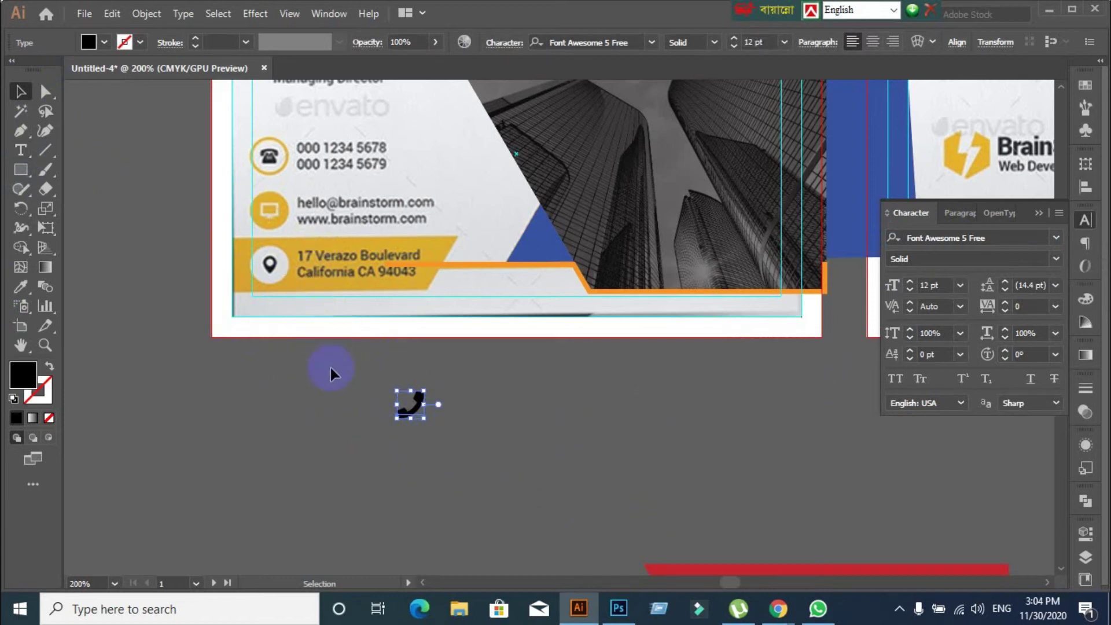
Zoom in and drag the phone handset glyph to the left of the card
{"action": "scroll", "coordinate": [232, 228], "scroll_direction": "up", "scroll_amount": 1}
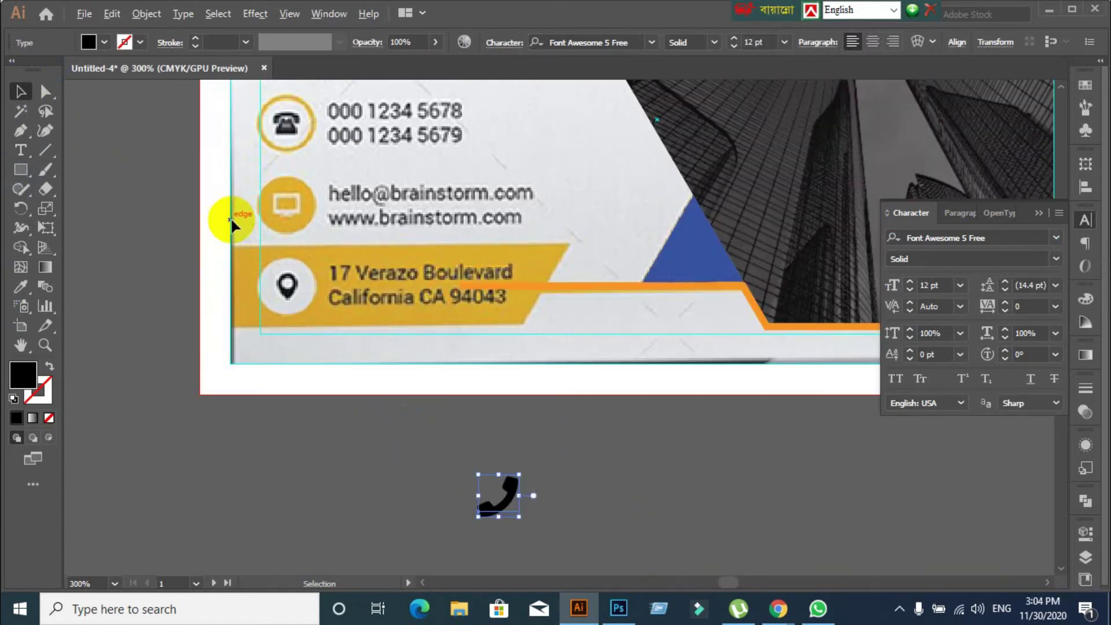
{"action": "scroll", "coordinate": [293, 194], "scroll_direction": "up", "scroll_amount": 1}
{"action": "scroll", "coordinate": [563, 473], "scroll_direction": "down", "scroll_amount": 2}
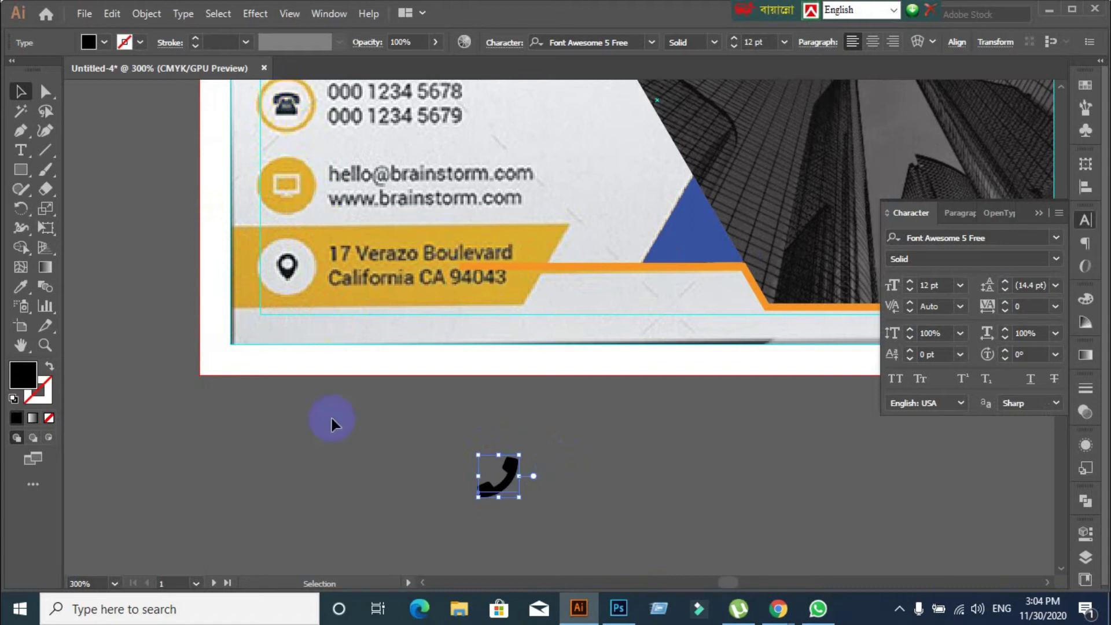
{"action": "left_click", "coordinate": [336, 448]}
{"action": "left_click_drag", "start_coordinate": [503, 484], "coordinate": [162, 198]}
{"action": "scroll", "coordinate": [306, 326], "scroll_direction": "up", "scroll_amount": 1}
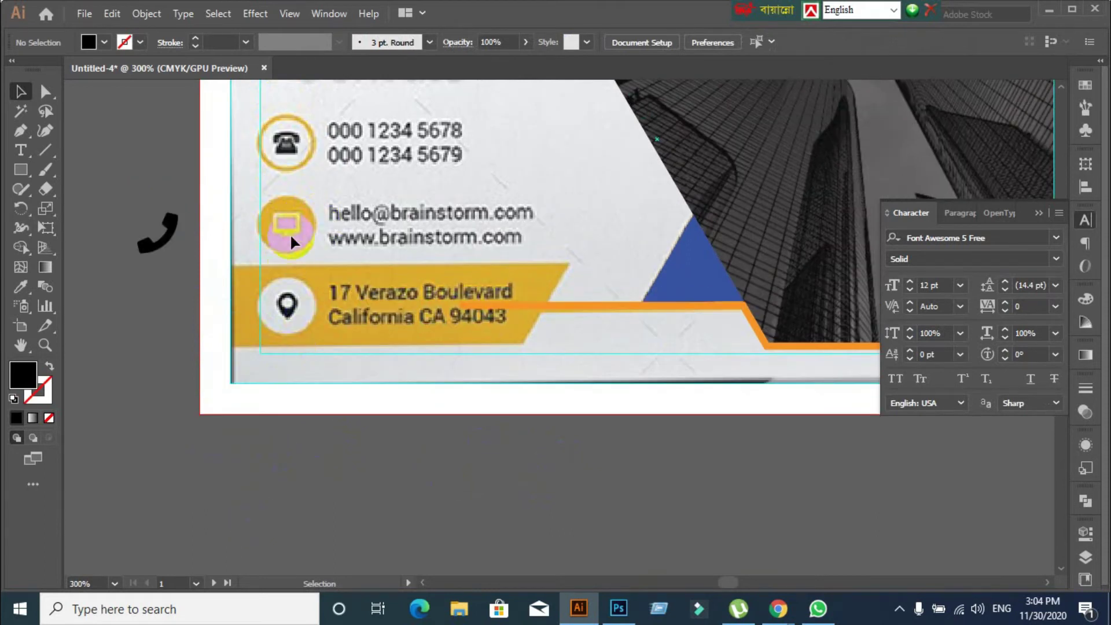
Create a placeholder text object below the card and delete it
{"action": "left_click", "coordinate": [18, 151]}
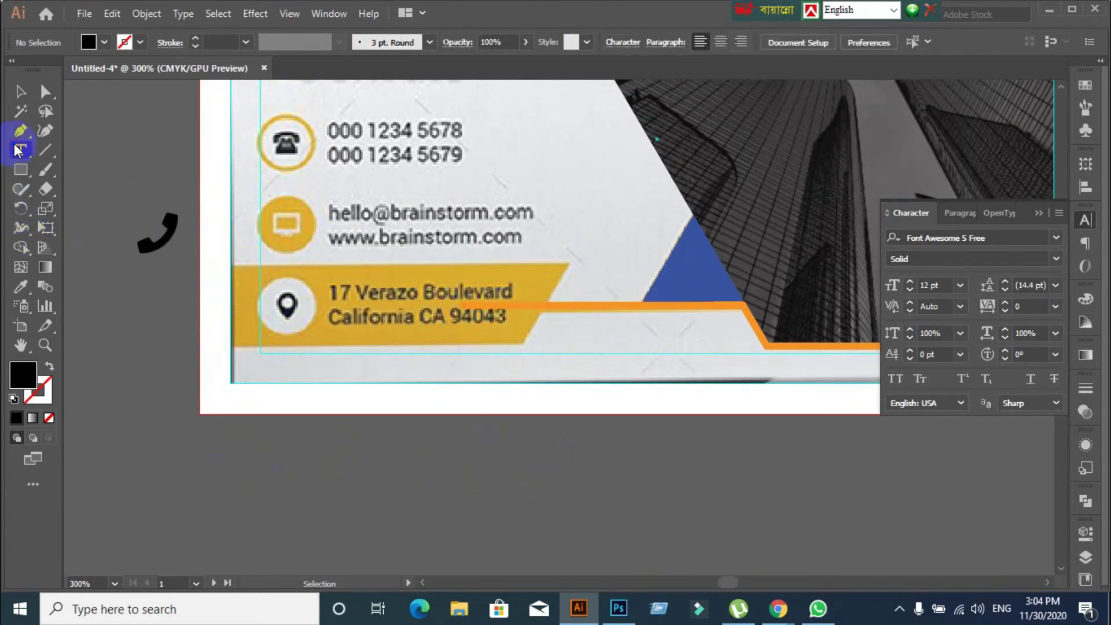
{"action": "left_click", "coordinate": [354, 506]}
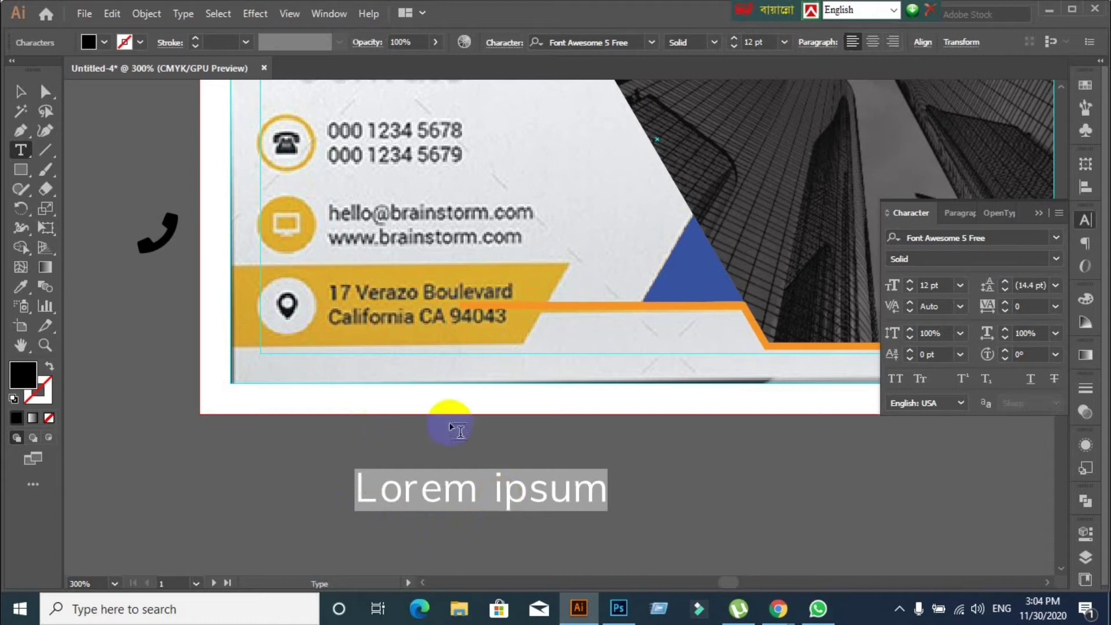
{"action": "left_click", "coordinate": [21, 91]}
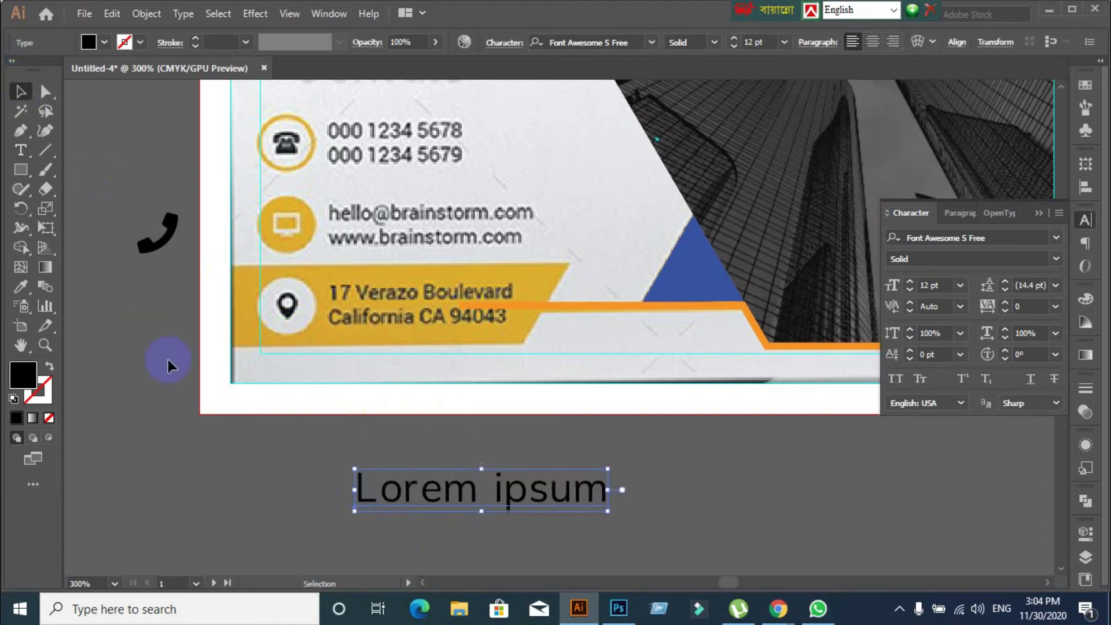
{"action": "key", "text": "Delete"}
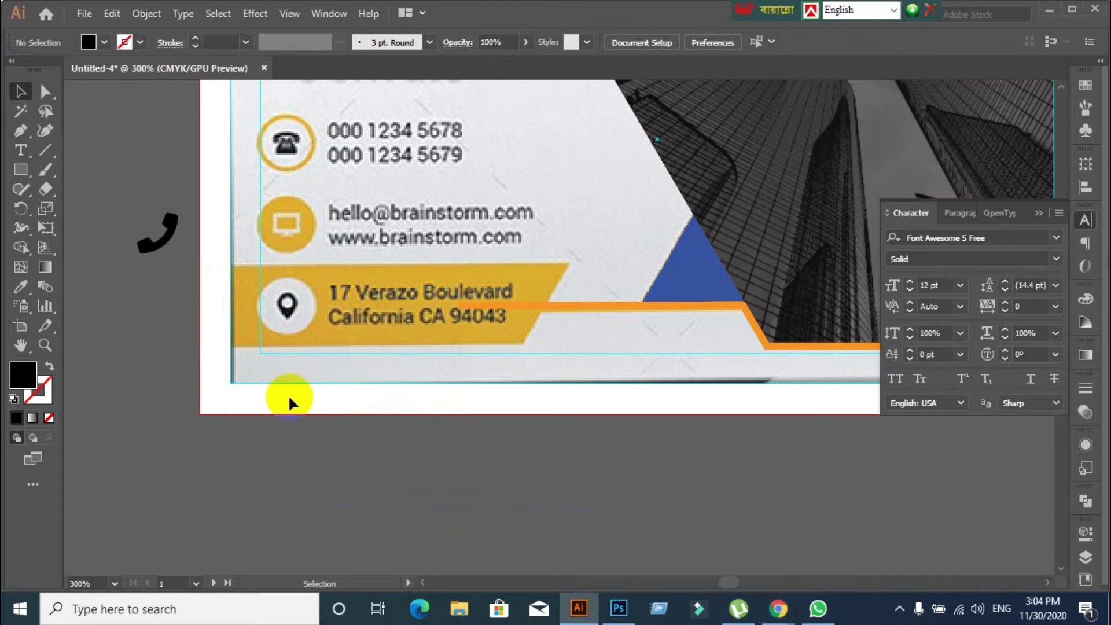
Try typing 'Computer' in a new text object, discard it, and switch to Chrome's image search
{"action": "left_click", "coordinate": [20, 150]}
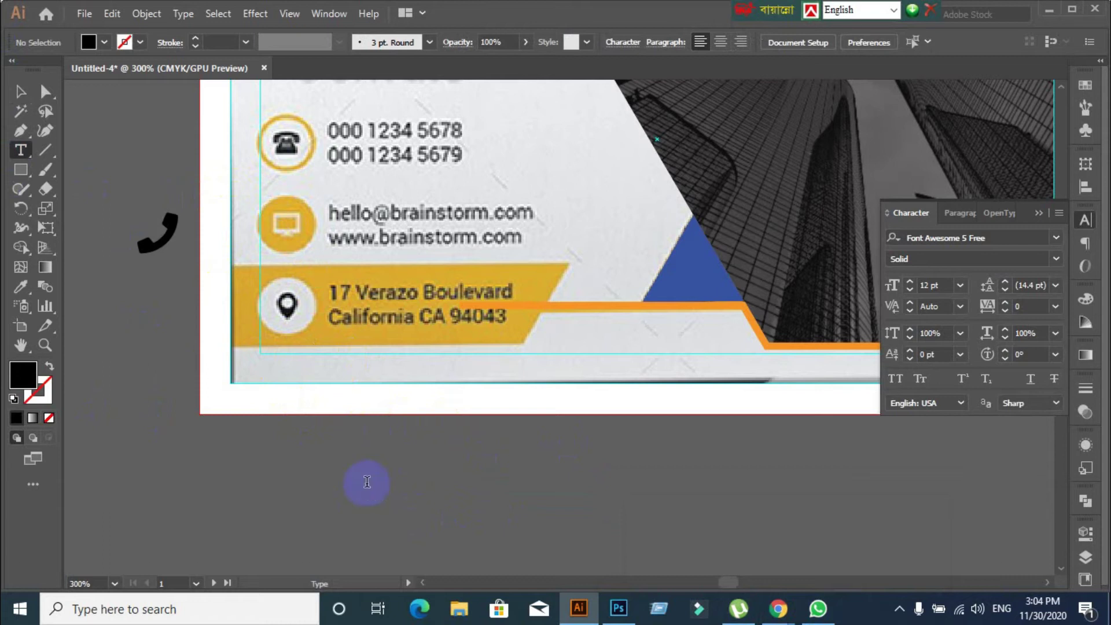
{"action": "left_click", "coordinate": [367, 480]}
{"action": "type", "text": "Con"}
{"action": "key", "text": "BackSpace"}
{"action": "type", "text": "mp"}
{"action": "type", "text": "u"}
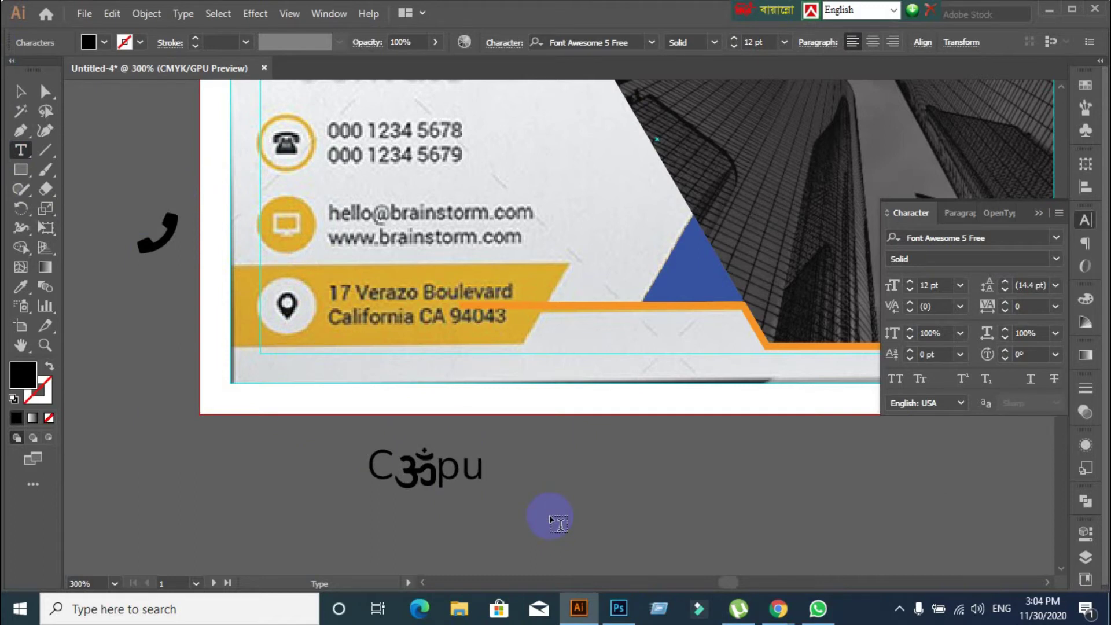
{"action": "type", "text": "ter"}
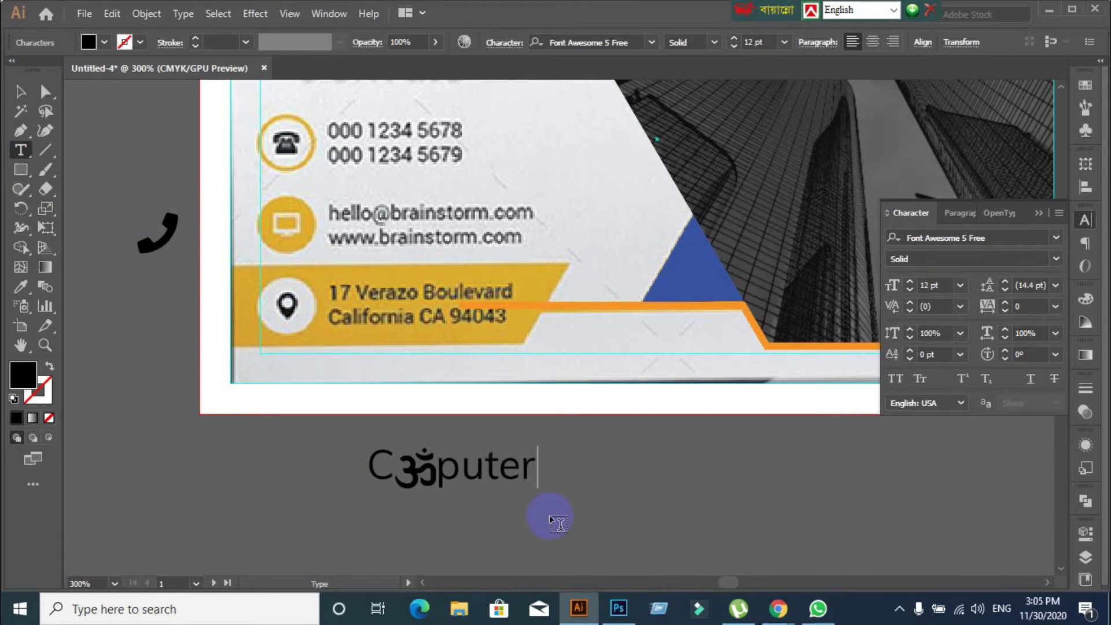
{"action": "key", "text": "Return"}
{"action": "key", "text": "BackSpace"}
{"action": "key", "text": "BackSpace"}
{"action": "key", "text": "BackSpace"}
{"action": "key", "text": "BackSpace"}
{"action": "key", "text": "BackSpace"}
{"action": "key", "text": "BackSpace"}
{"action": "key", "text": "BackSpace"}
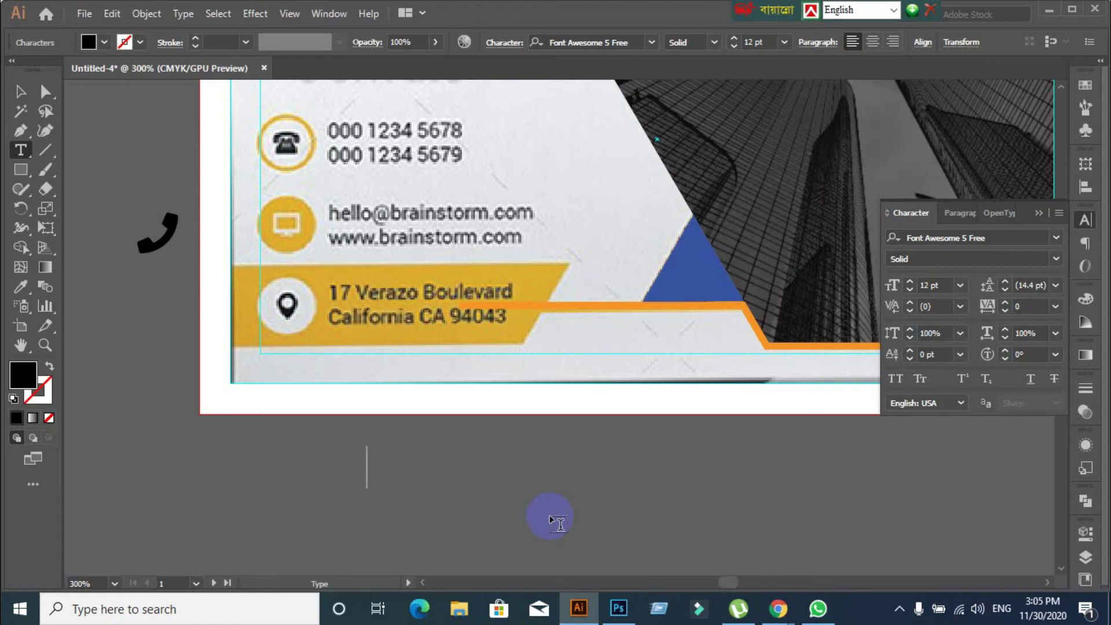
{"action": "left_click", "coordinate": [21, 91]}
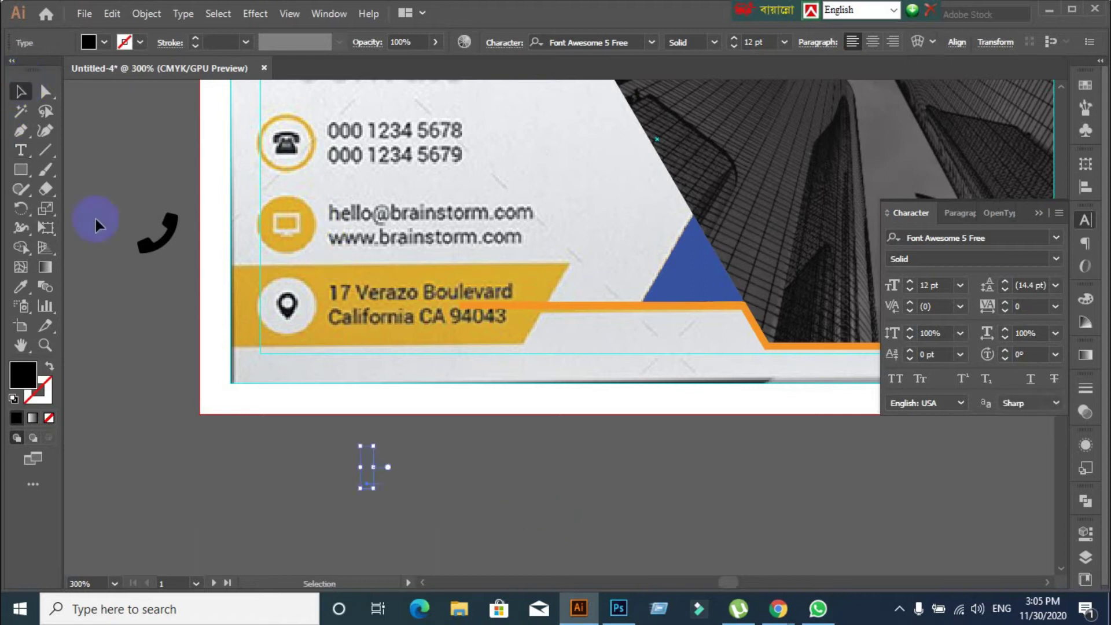
{"action": "left_click", "coordinate": [176, 498]}
{"action": "left_click", "coordinate": [767, 608]}
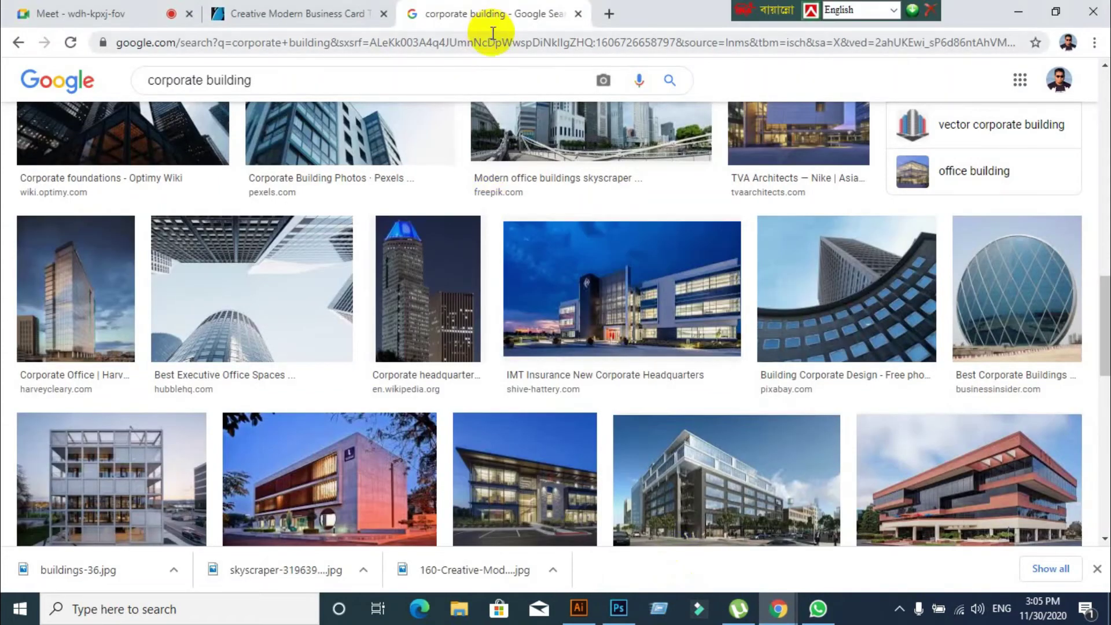
Search Google for 'font awesome cheatsheet' and open the Cheatsheet | Font Awesome result
{"action": "left_click", "coordinate": [486, 42]}
{"action": "key", "text": "Return"}
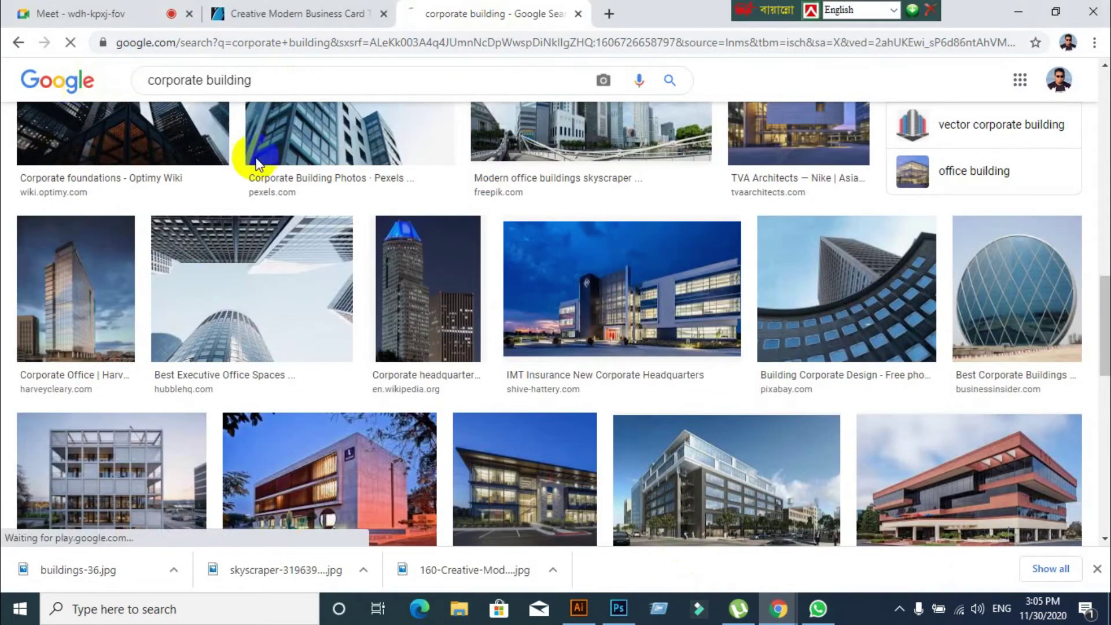
{"action": "type", "text": "f"}
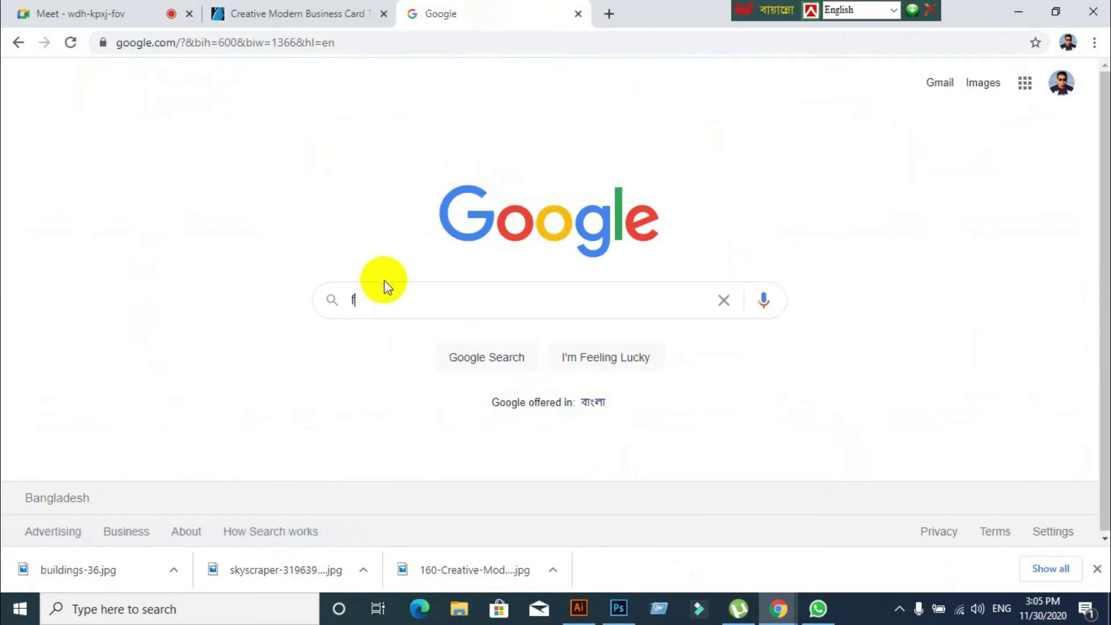
{"action": "type", "text": "on"}
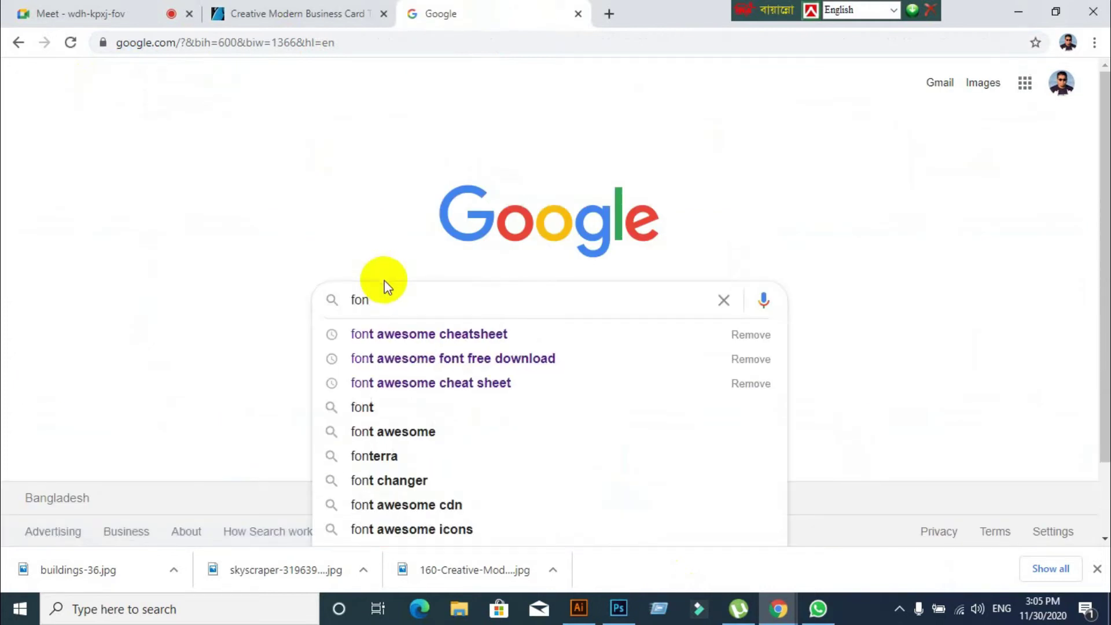
{"action": "left_click", "coordinate": [411, 335]}
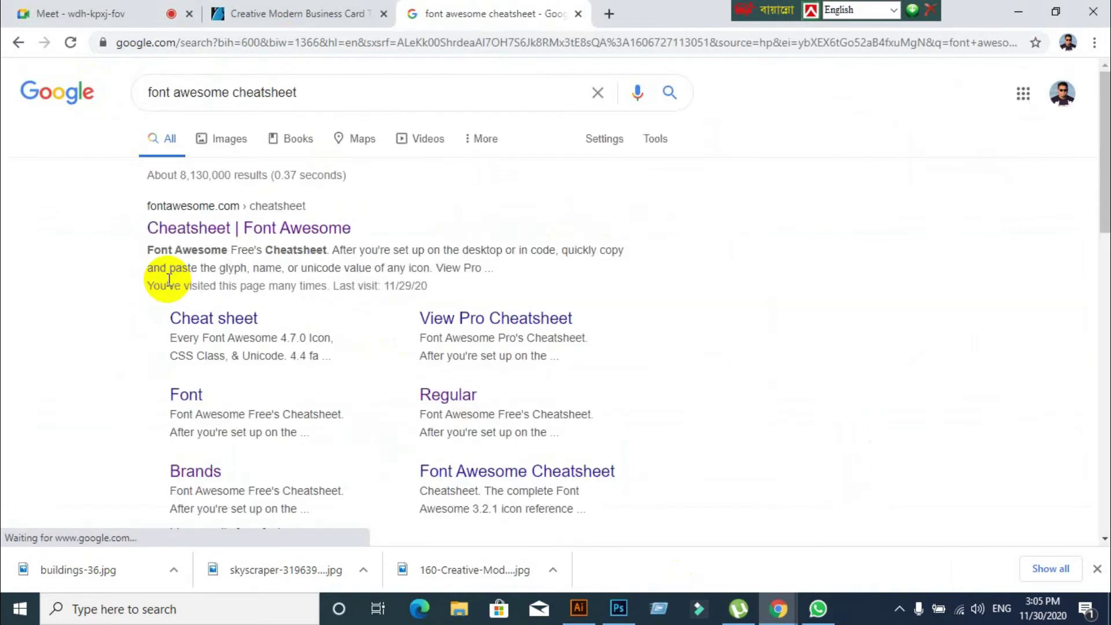
{"action": "left_click", "coordinate": [186, 227]}
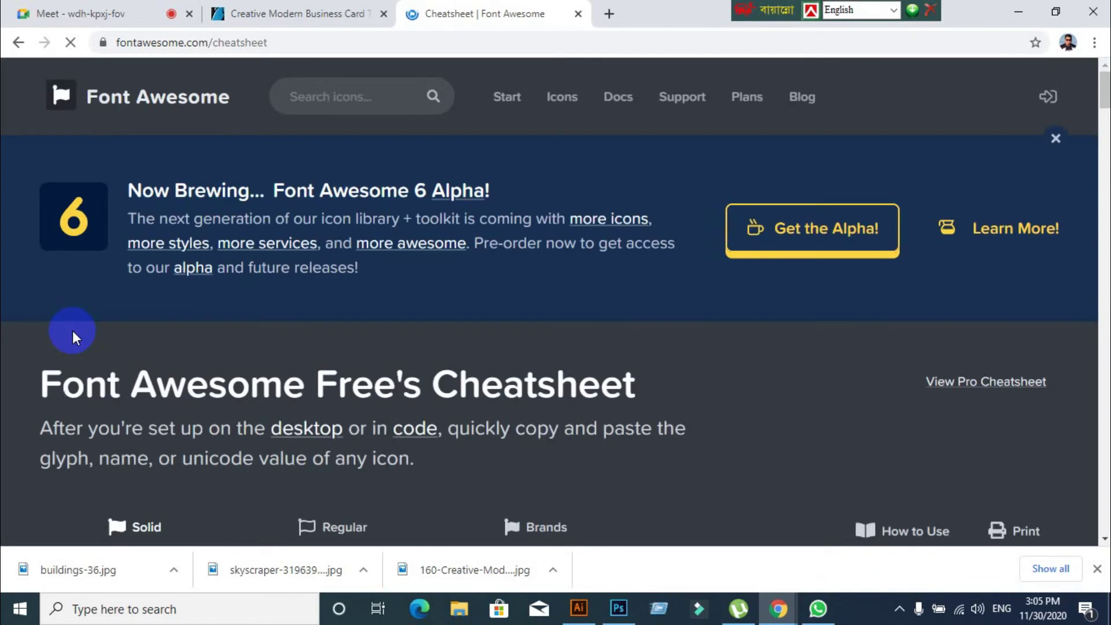
Search the cheatsheet page for 'pho' and scroll through the matching icons
{"action": "scroll", "coordinate": [85, 331], "scroll_direction": "down", "scroll_amount": 3}
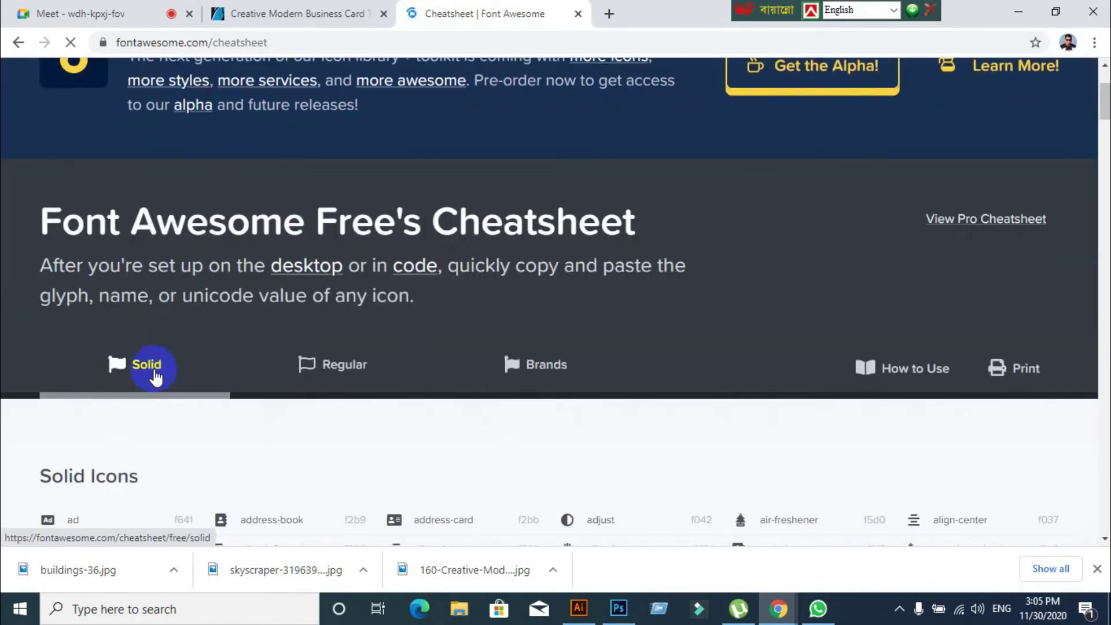
{"action": "scroll", "coordinate": [759, 416], "scroll_direction": "up", "scroll_amount": 2}
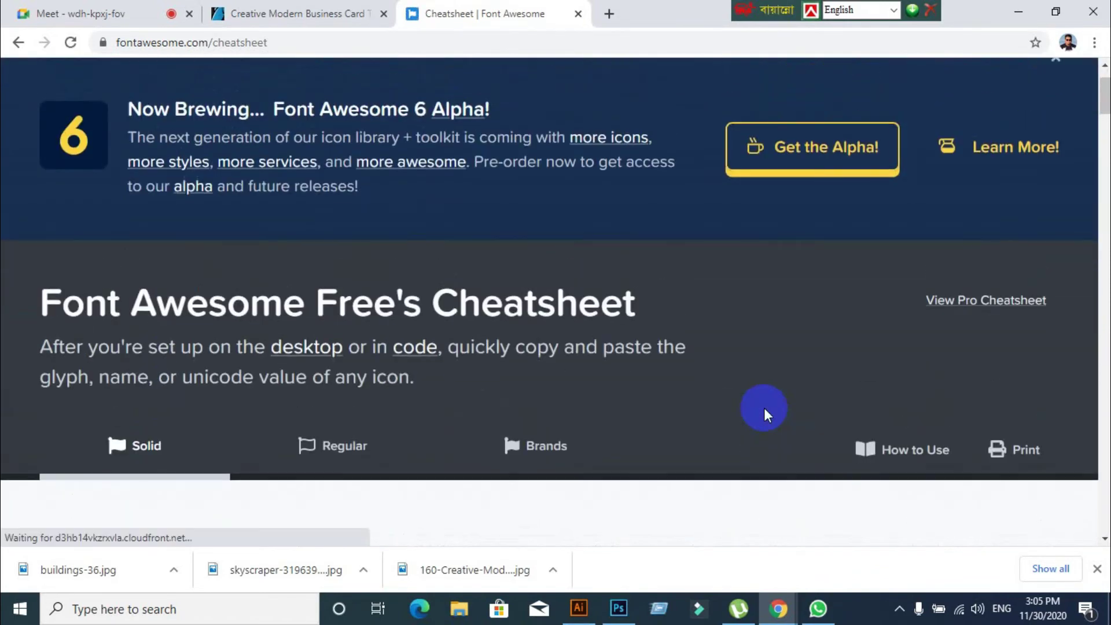
{"action": "key", "text": "ctrl+f"}
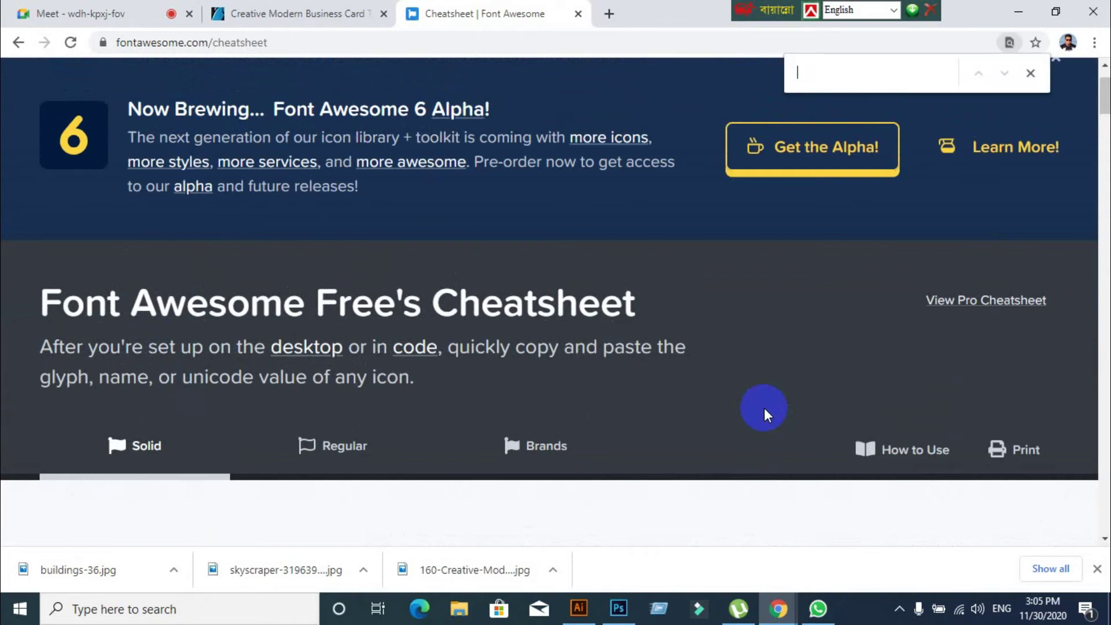
{"action": "type", "text": "phone"}
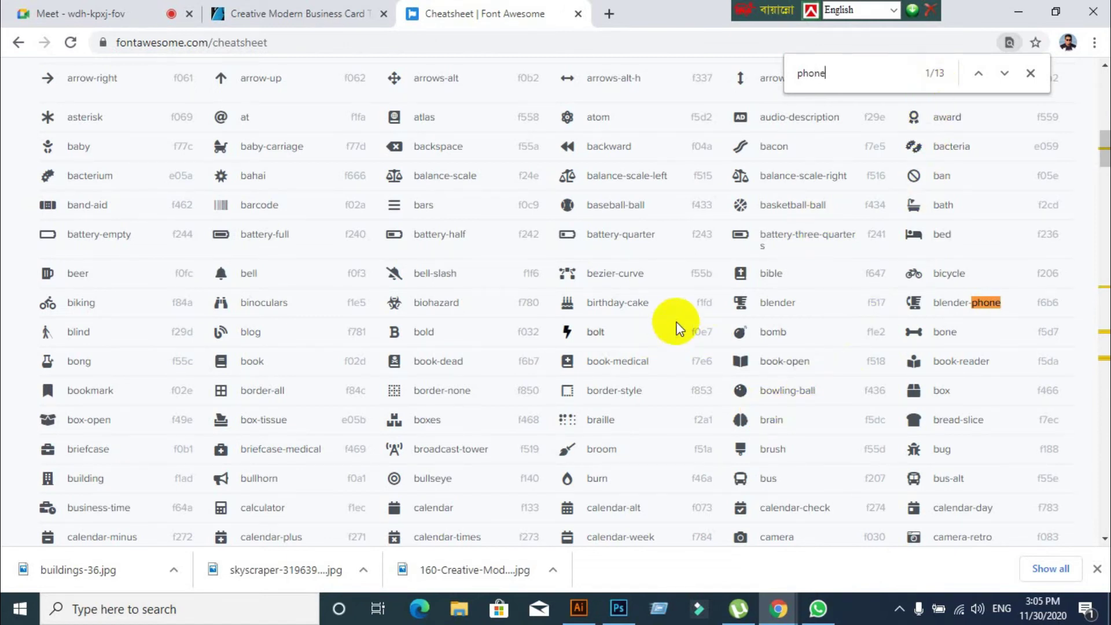
{"action": "scroll", "coordinate": [677, 328], "scroll_direction": "down", "scroll_amount": 20}
{"action": "scroll", "coordinate": [676, 324], "scroll_direction": "down", "scroll_amount": 20}
{"action": "scroll", "coordinate": [675, 324], "scroll_direction": "up", "scroll_amount": 6}
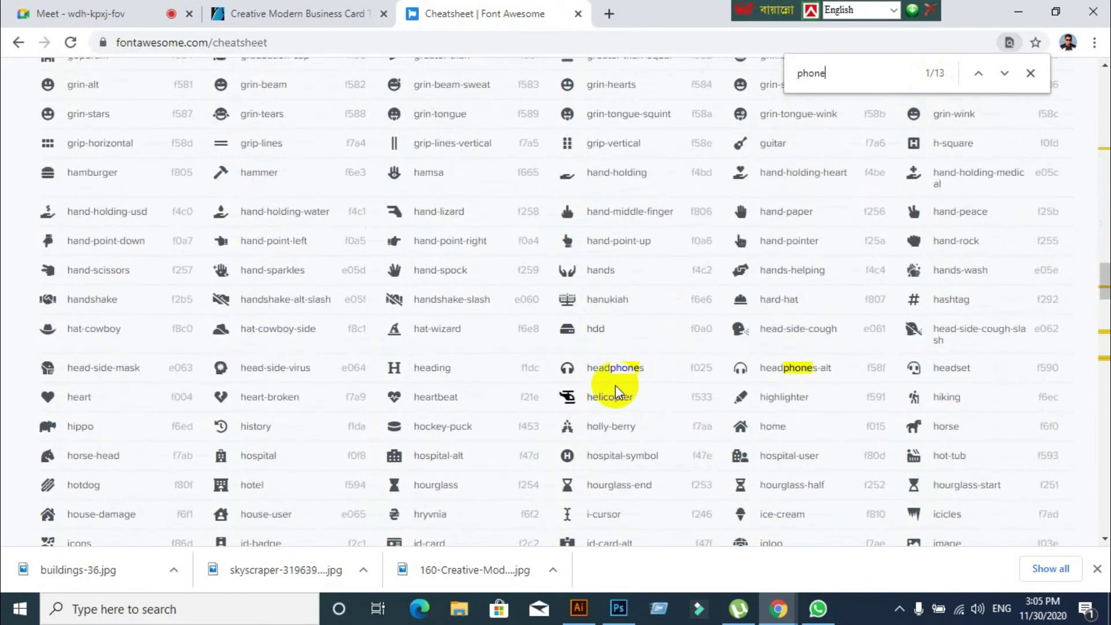
{"action": "scroll", "coordinate": [578, 399], "scroll_direction": "down", "scroll_amount": 1}
{"action": "scroll", "coordinate": [537, 404], "scroll_direction": "down", "scroll_amount": 18}
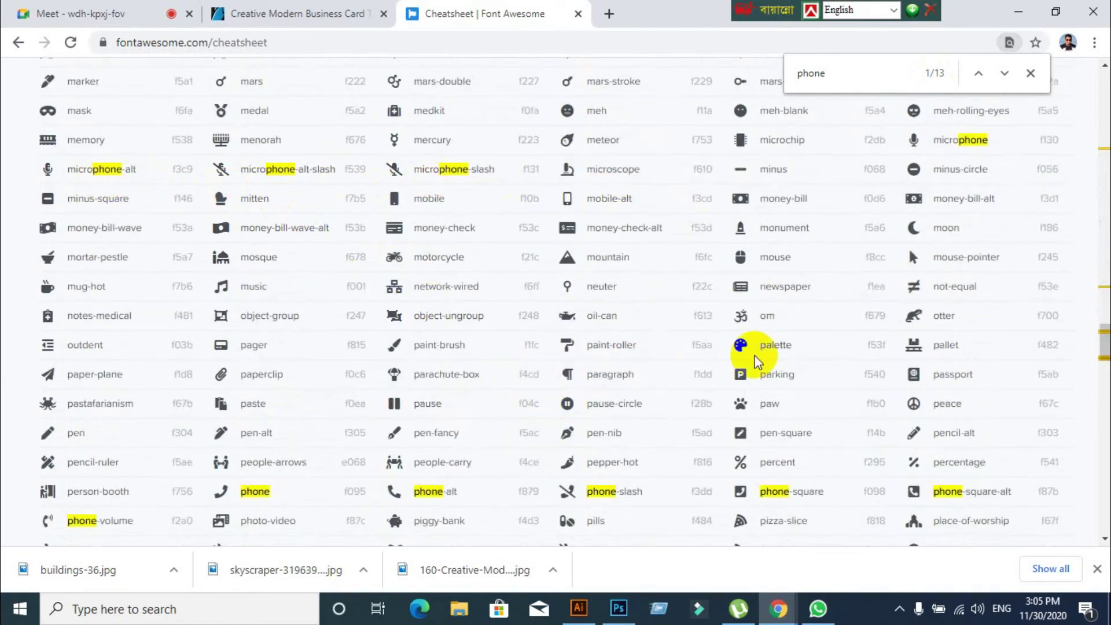
{"action": "scroll", "coordinate": [863, 446], "scroll_direction": "down", "scroll_amount": 3}
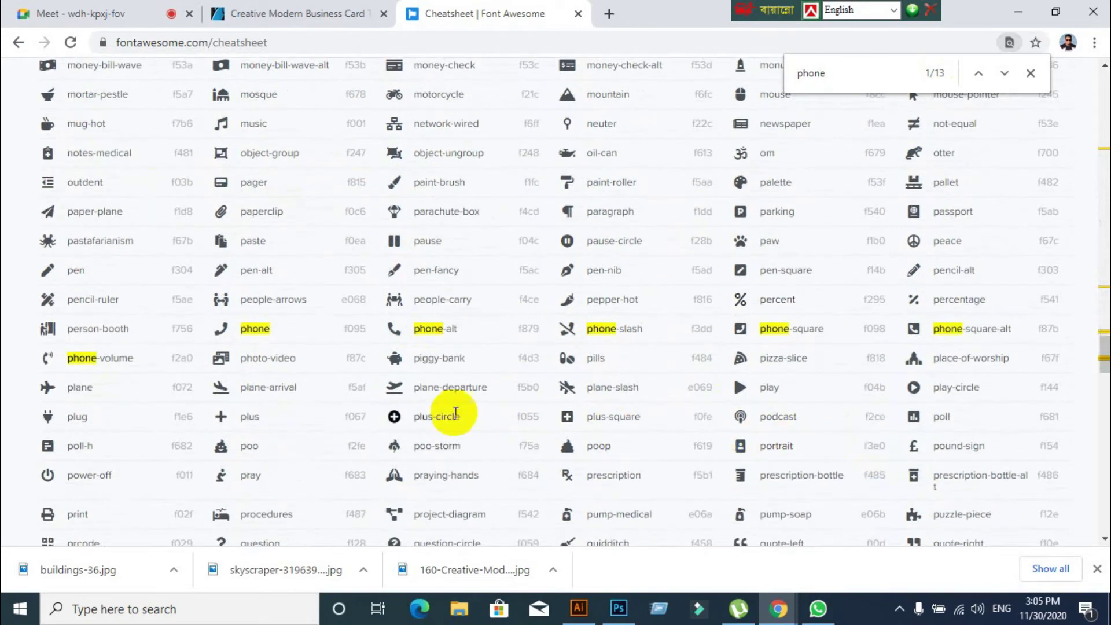
{"action": "scroll", "coordinate": [463, 413], "scroll_direction": "down", "scroll_amount": 20}
{"action": "scroll", "coordinate": [484, 415], "scroll_direction": "down", "scroll_amount": 6}
{"action": "scroll", "coordinate": [484, 416], "scroll_direction": "up", "scroll_amount": 15}
{"action": "scroll", "coordinate": [487, 414], "scroll_direction": "up", "scroll_amount": 20}
{"action": "scroll", "coordinate": [487, 414], "scroll_direction": "up", "scroll_amount": 20}
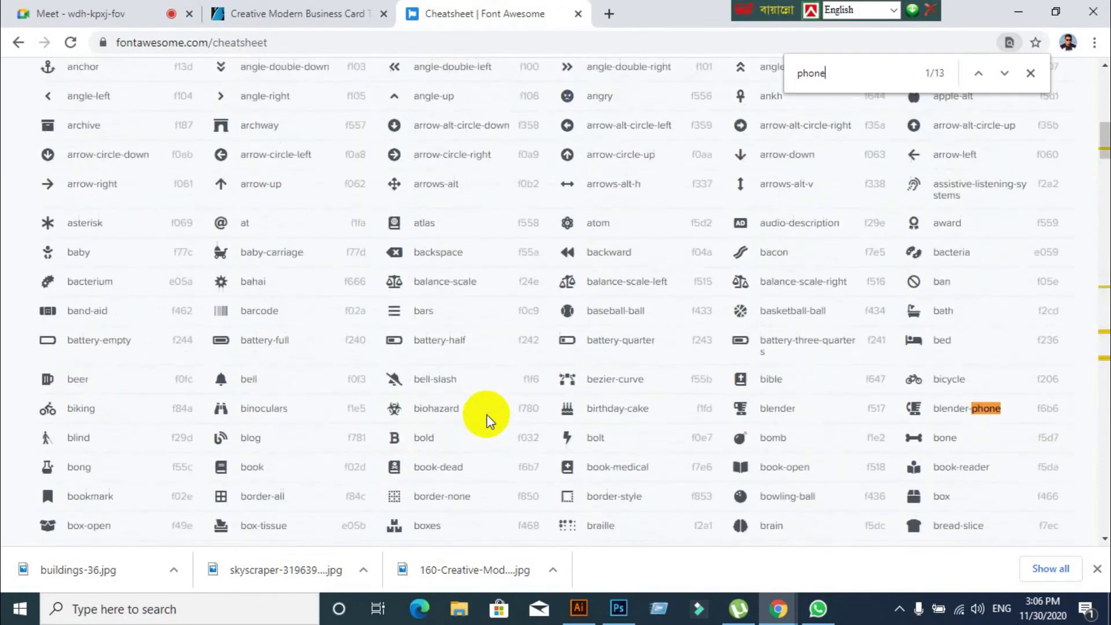
{"action": "scroll", "coordinate": [487, 414], "scroll_direction": "up", "scroll_amount": 5}
Try page searches for telephone, computer and tv instead
{"action": "key", "text": "BackSpace"}
{"action": "key", "text": "BackSpace"}
{"action": "key", "text": "BackSpace"}
{"action": "key", "text": "BackSpace"}
{"action": "key", "text": "BackSpace"}
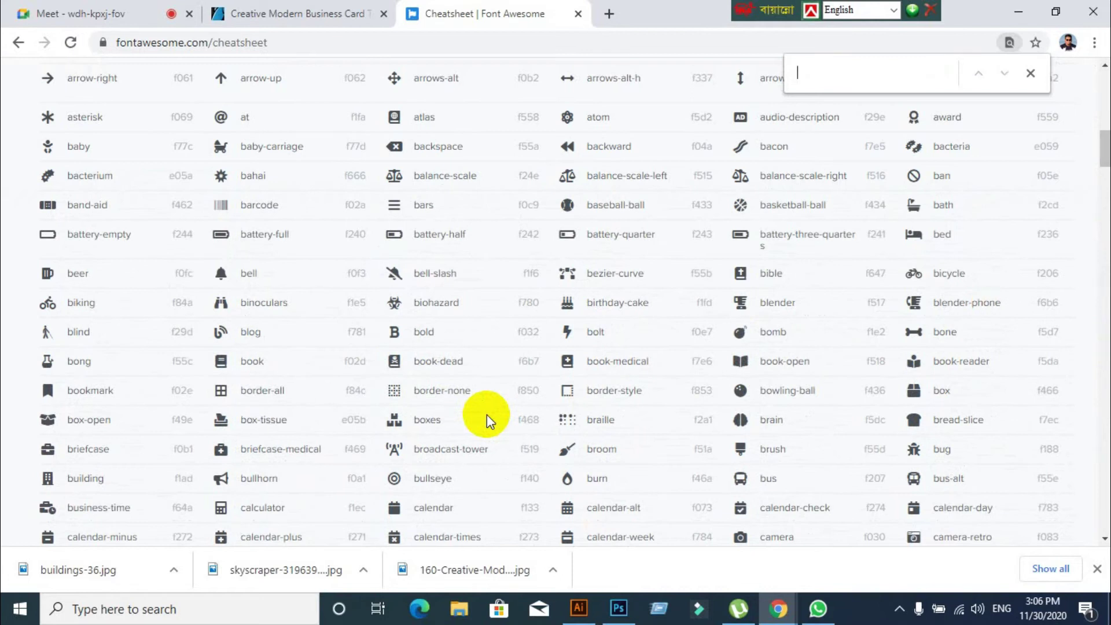
{"action": "type", "text": "telep"}
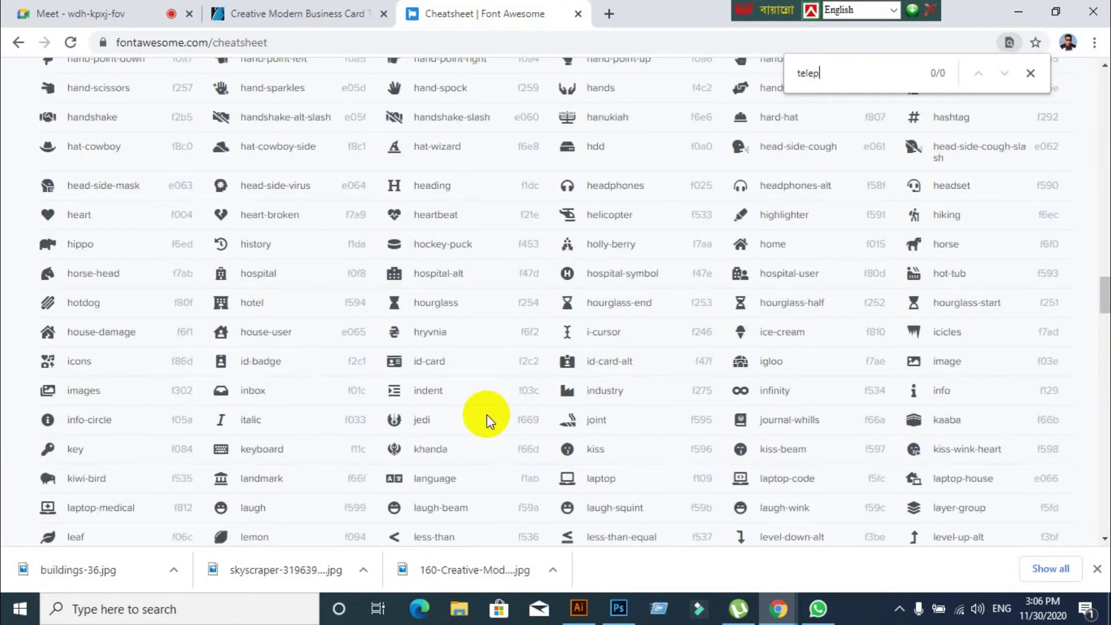
{"action": "type", "text": "h"}
{"action": "key", "text": "BackSpace"}
{"action": "key", "text": "BackSpace"}
{"action": "key", "text": "BackSpace"}
{"action": "key", "text": "BackSpace"}
{"action": "key", "text": "BackSpace"}
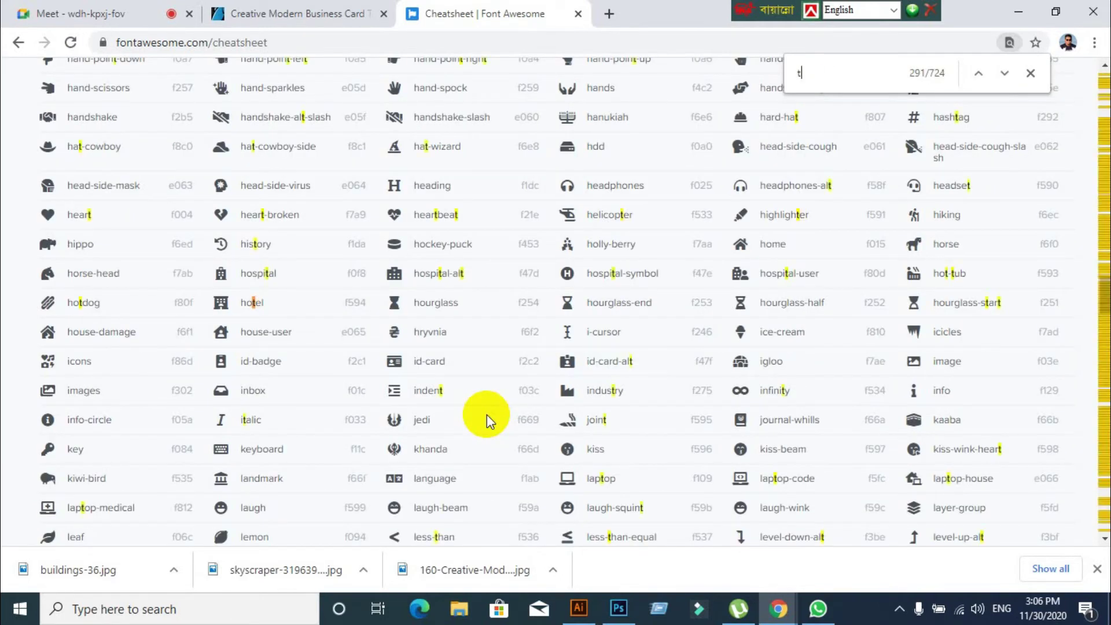
{"action": "key", "text": "BackSpace"}
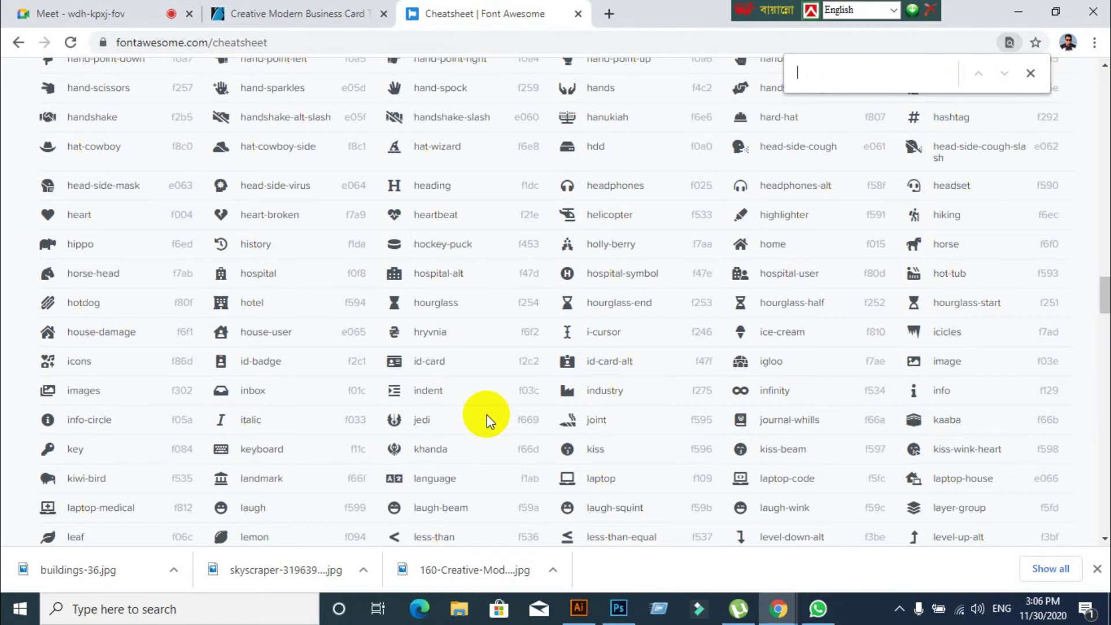
{"action": "type", "text": "com"}
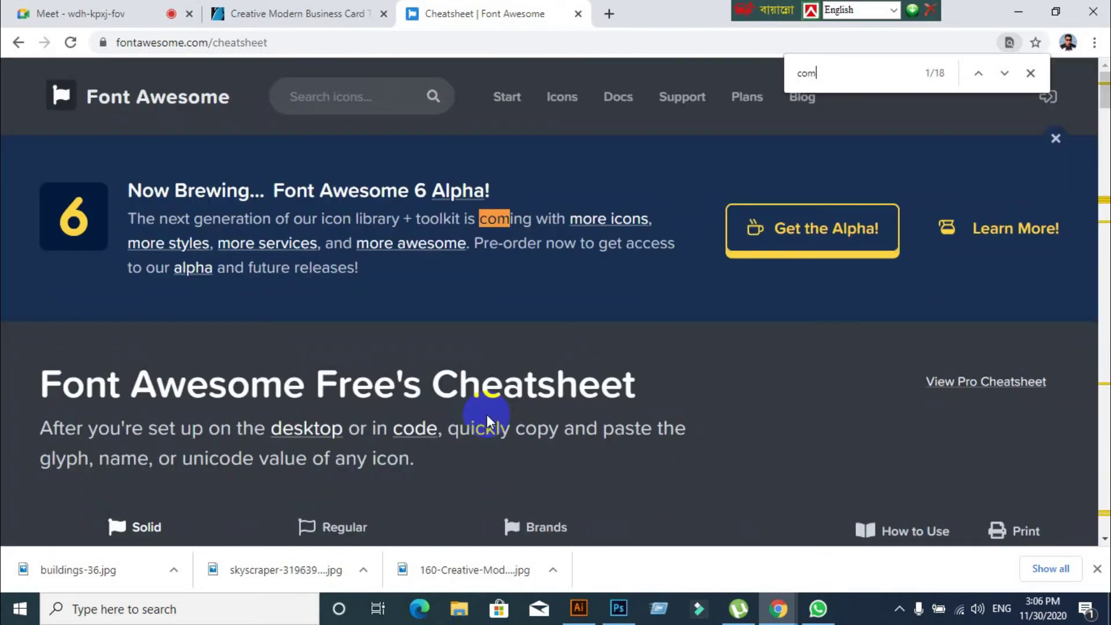
{"action": "type", "text": "puye"}
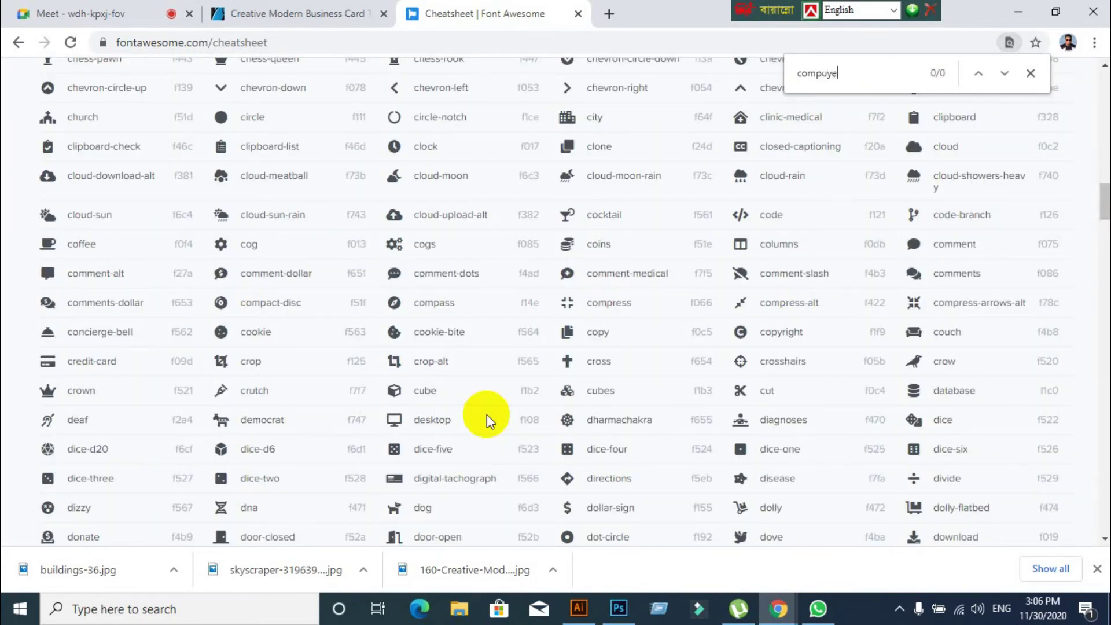
{"action": "key", "text": "BackSpace"}
{"action": "key", "text": "BackSpace"}
{"action": "key", "text": "BackSpace"}
{"action": "key", "text": "BackSpace"}
{"action": "key", "text": "BackSpace"}
{"action": "key", "text": "BackSpace"}
{"action": "key", "text": "BackSpace"}
{"action": "type", "text": "tv"}
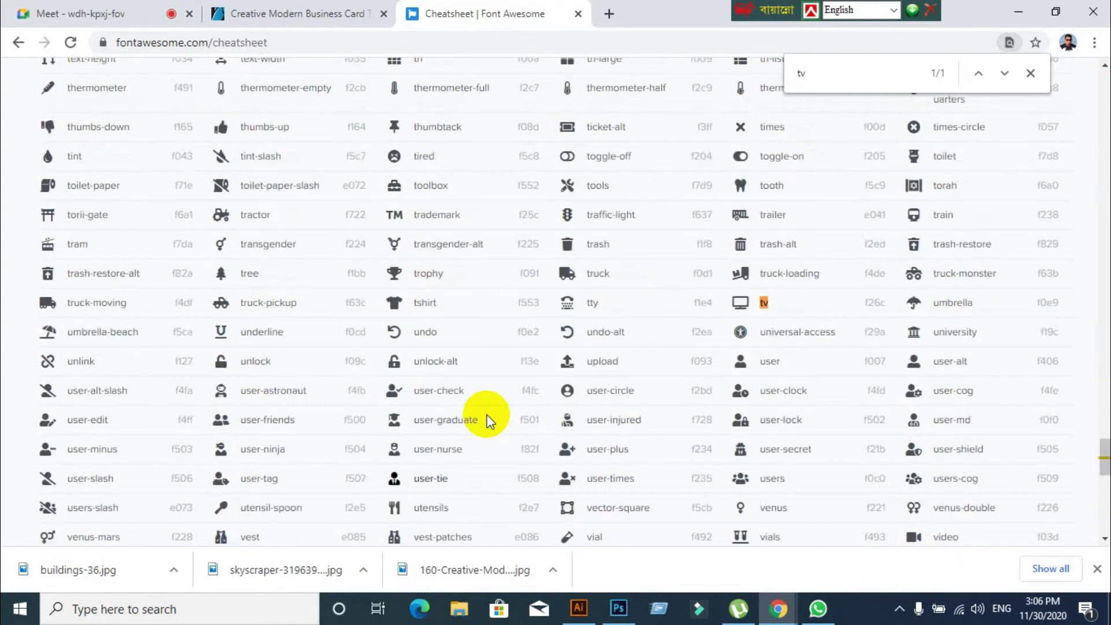
{"action": "key", "text": "BackSpace"}
{"action": "type", "text": "e"}
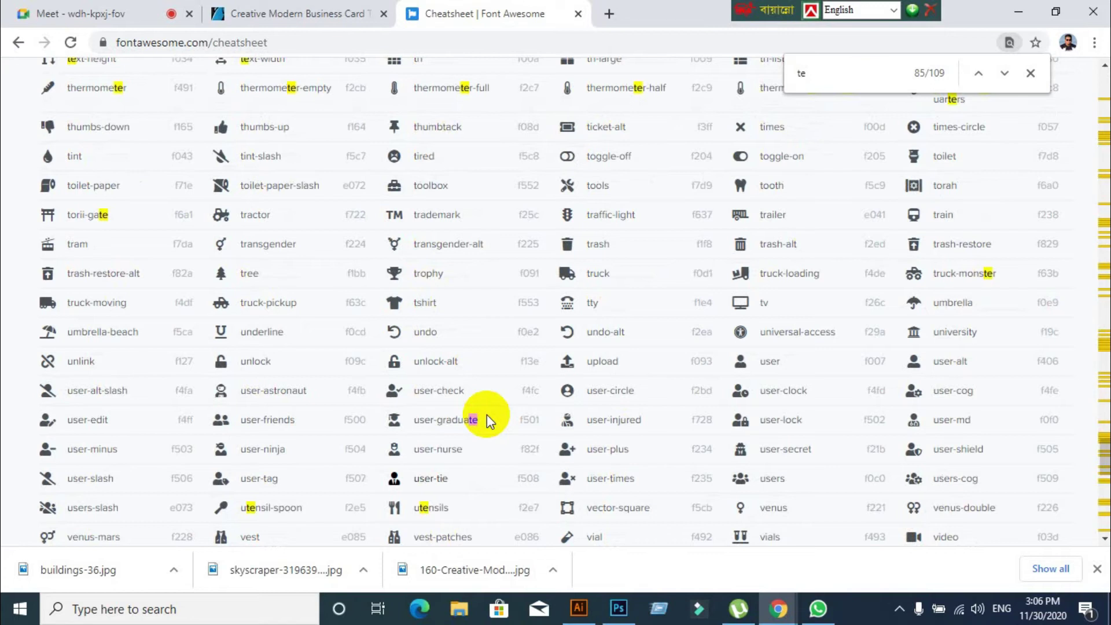
{"action": "type", "text": "le"}
{"action": "key", "text": "BackSpace"}
{"action": "key", "text": "BackSpace"}
{"action": "key", "text": "BackSpace"}
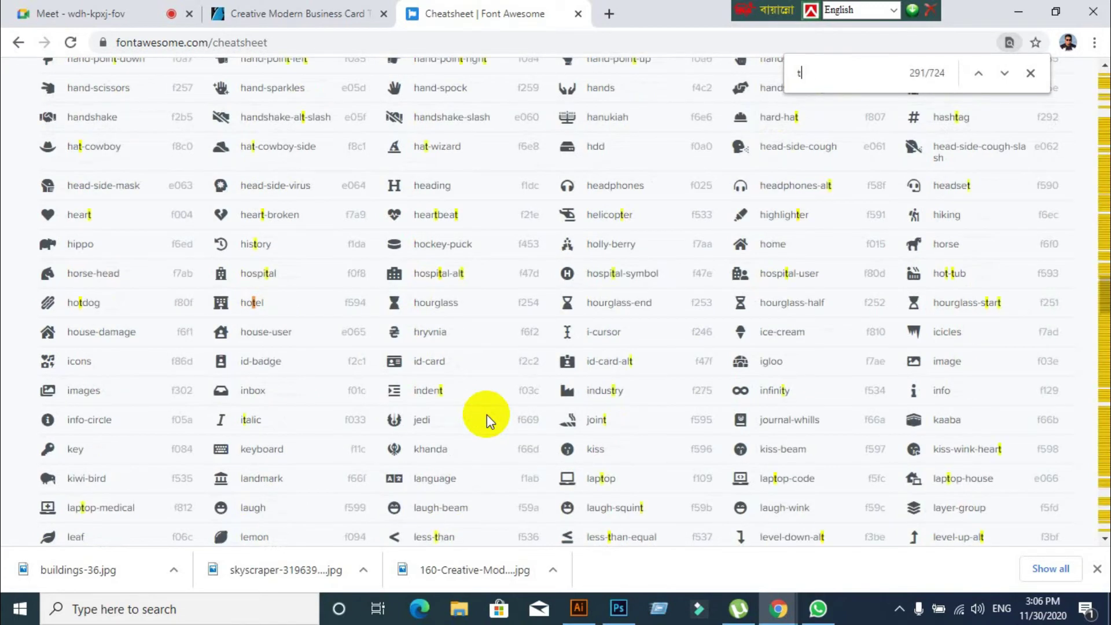
{"action": "key", "text": "BackSpace"}
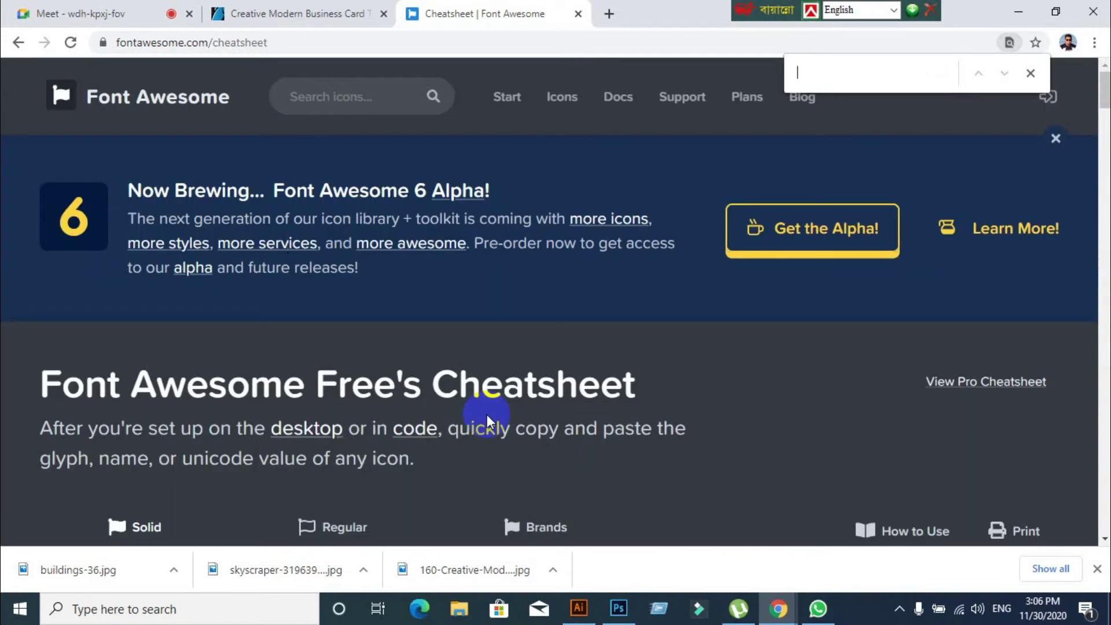
Search for monitor, then 'tv', and select the tv icon entry (f26c) for copying
{"action": "type", "text": "T"}
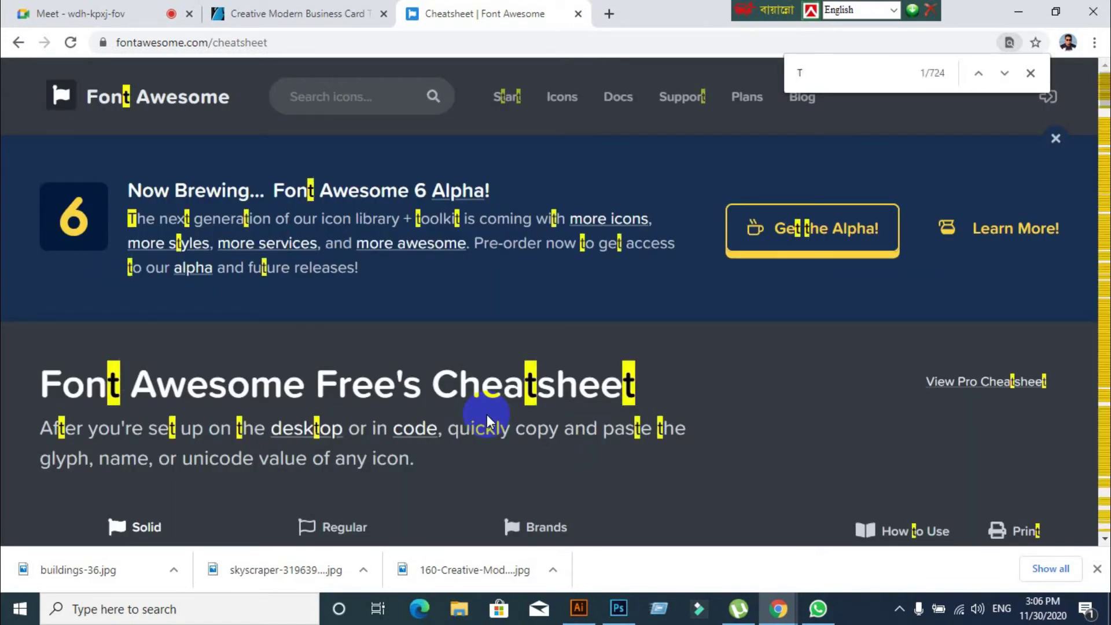
{"action": "key", "text": "BackSpace"}
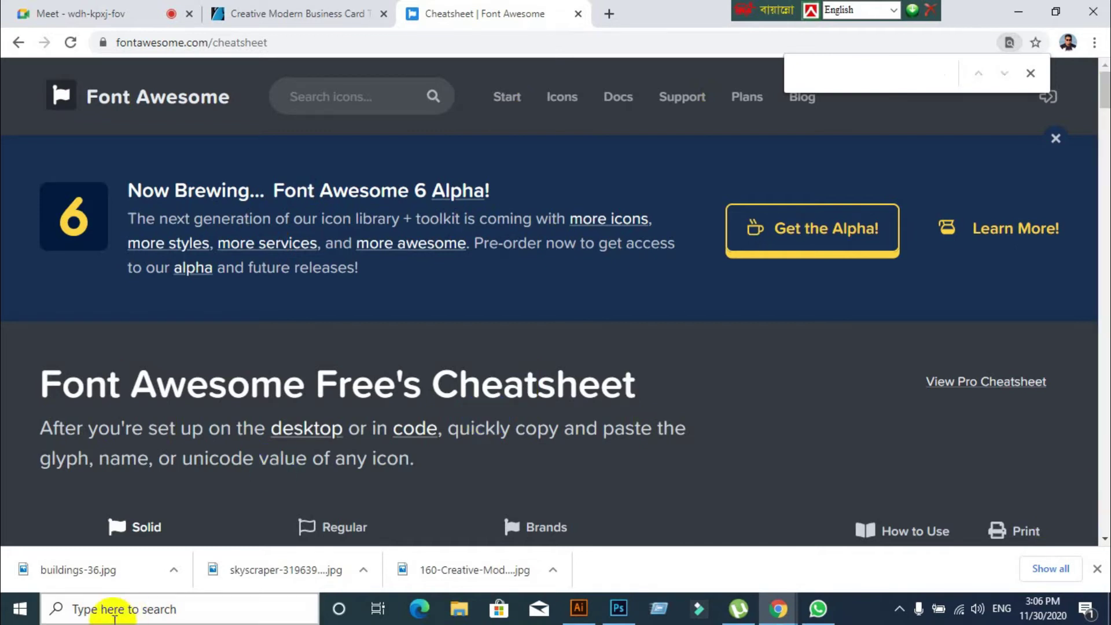
{"action": "scroll", "coordinate": [232, 448], "scroll_direction": "down", "scroll_amount": 7}
{"action": "scroll", "coordinate": [237, 451], "scroll_direction": "down", "scroll_amount": 5}
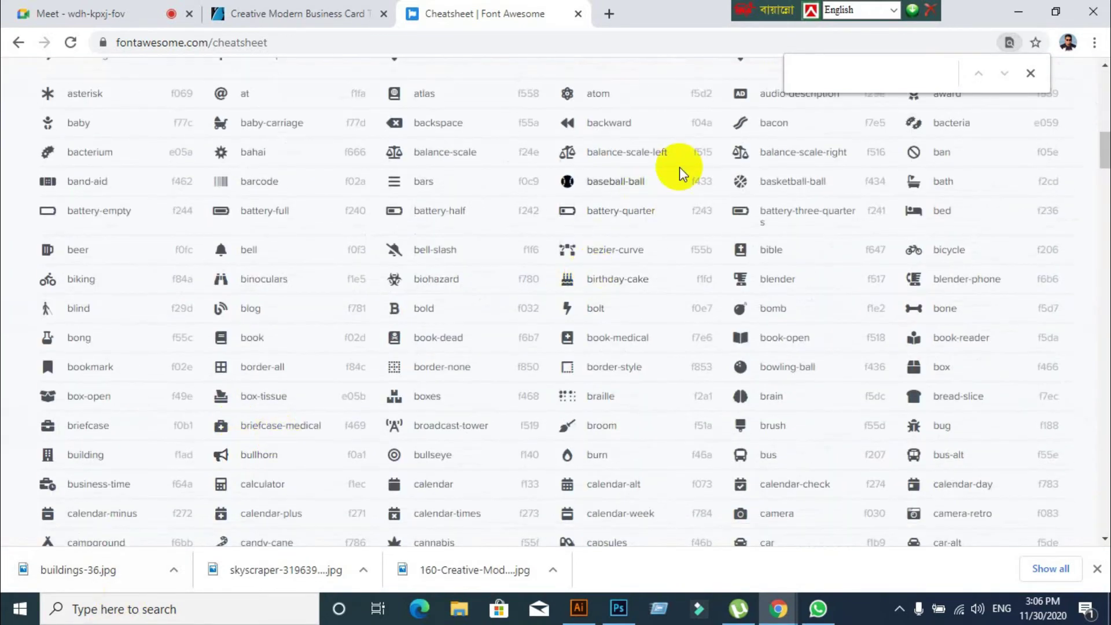
{"action": "type", "text": "onit"}
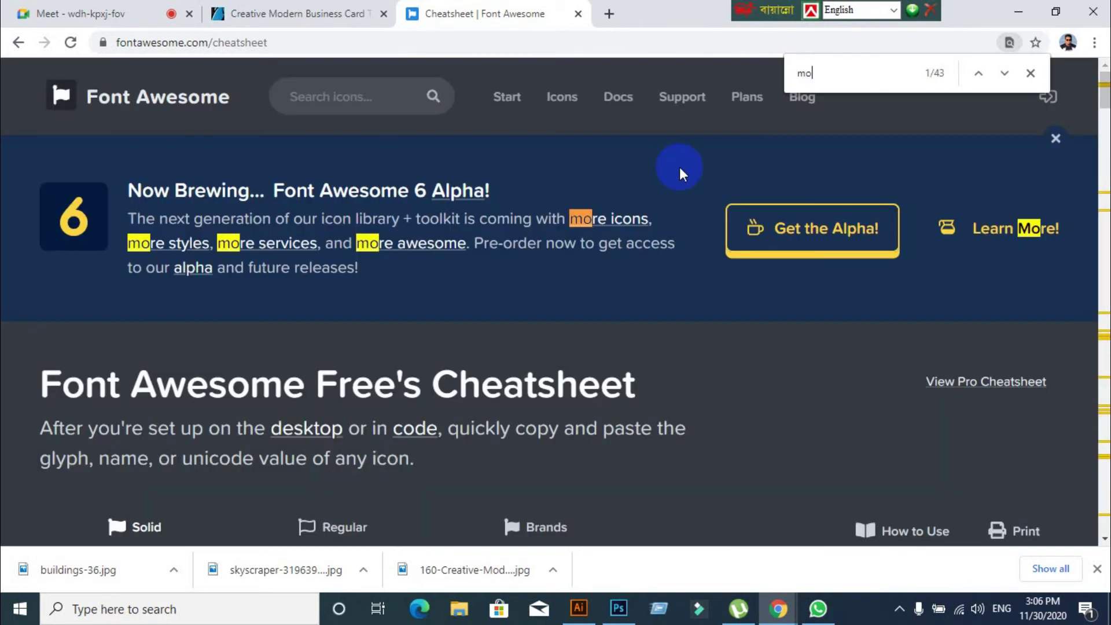
{"action": "key", "text": "BackSpace"}
{"action": "key", "text": "BackSpace"}
{"action": "key", "text": "BackSpace"}
{"action": "key", "text": "BackSpace"}
{"action": "key", "text": "BackSpace"}
{"action": "type", "text": "tv"}
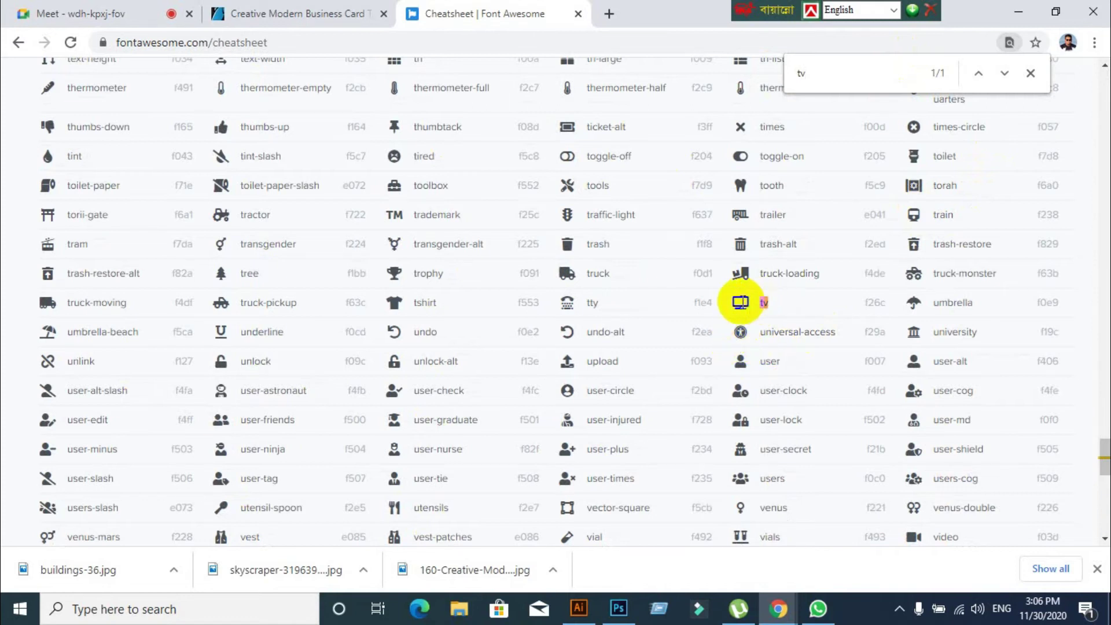
{"action": "double_click", "coordinate": [764, 302]}
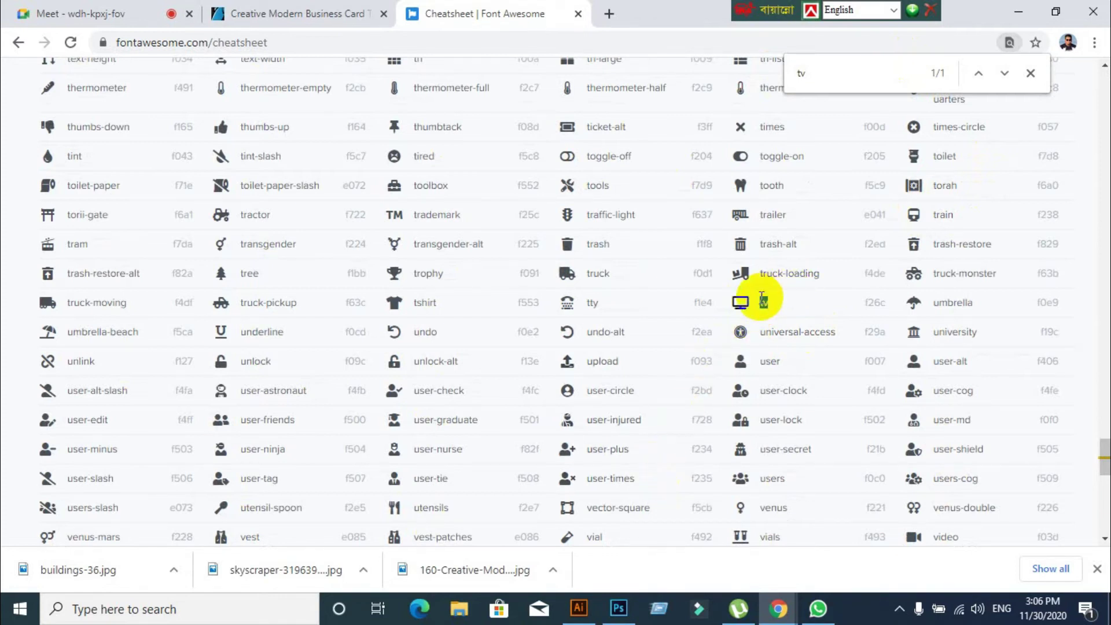
{"action": "right_click", "coordinate": [764, 303]}
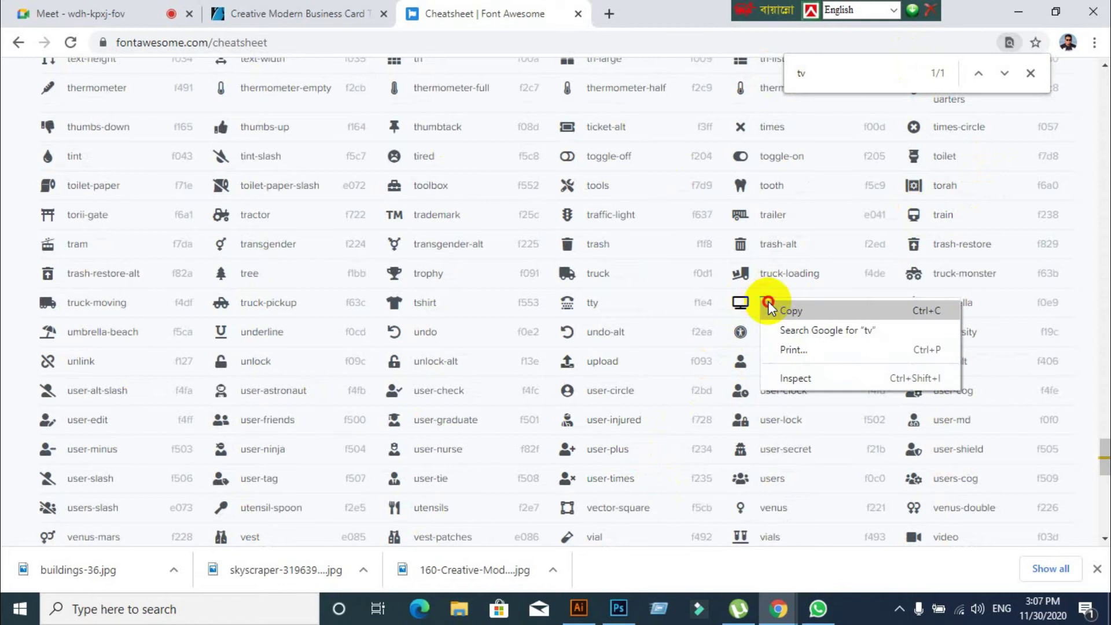
Copy the tv entry and paste it as a tv glyph left of the card, below the phone
{"action": "left_click", "coordinate": [790, 311]}
{"action": "left_click", "coordinate": [578, 608]}
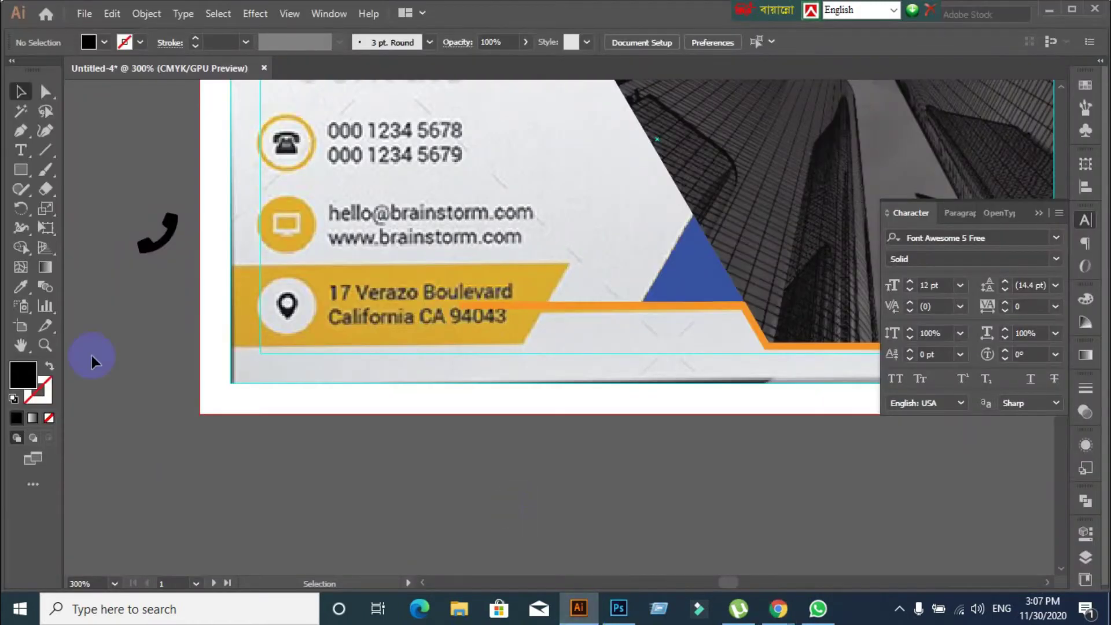
{"action": "left_click", "coordinate": [23, 152]}
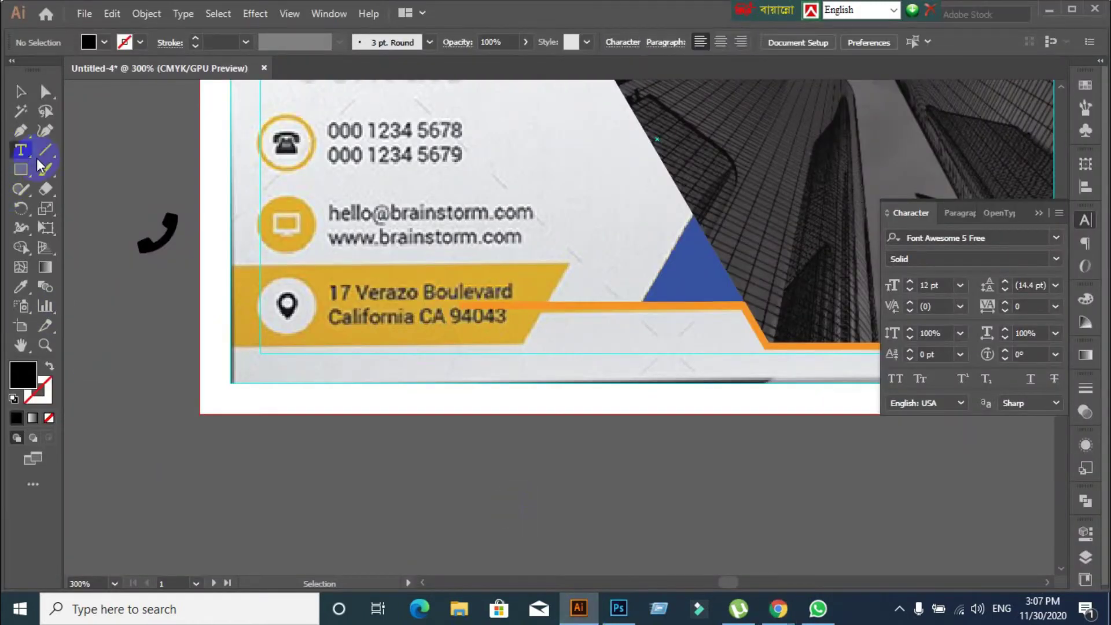
{"action": "left_click", "coordinate": [161, 327]}
{"action": "key", "text": "ctrl+v"}
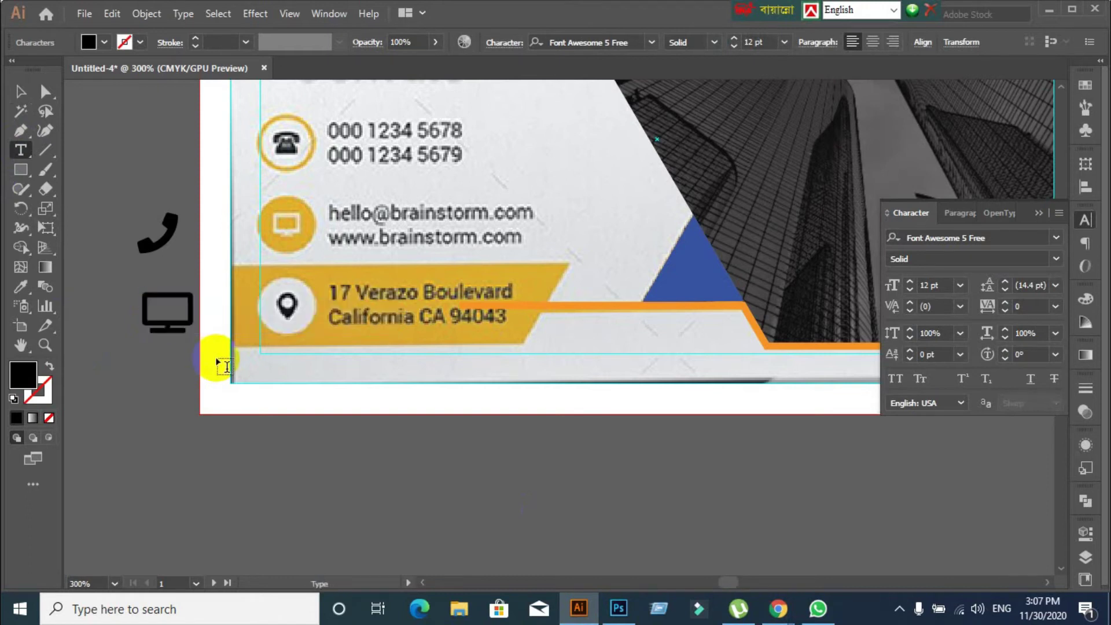
{"action": "left_click", "coordinate": [21, 91]}
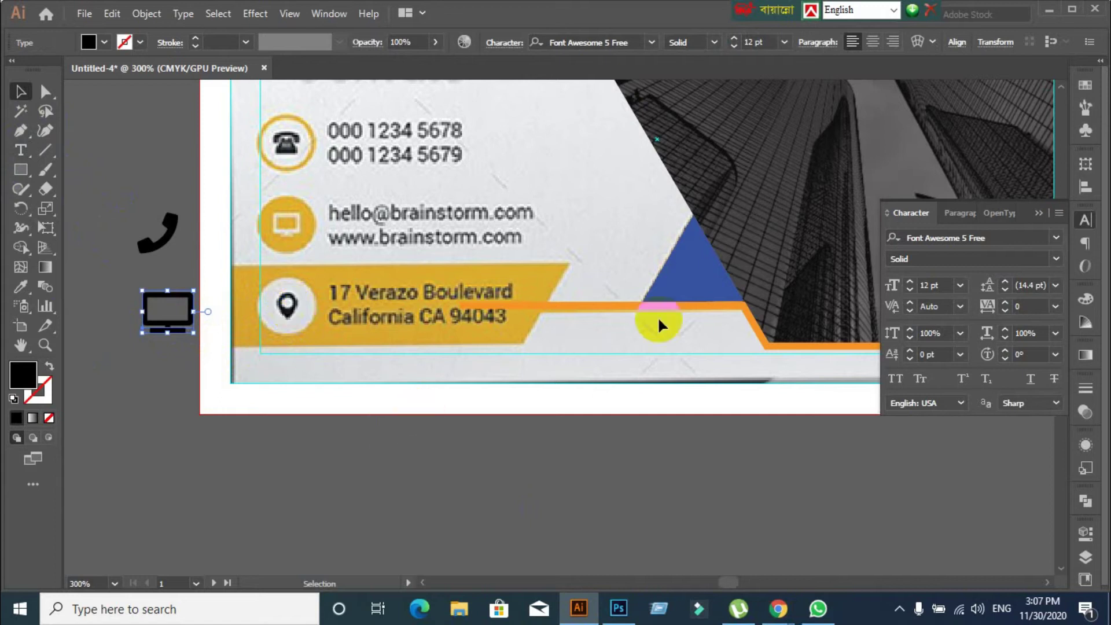
{"action": "mouse_move", "coordinate": [778, 609]}
{"action": "left_click", "coordinate": [694, 529]}
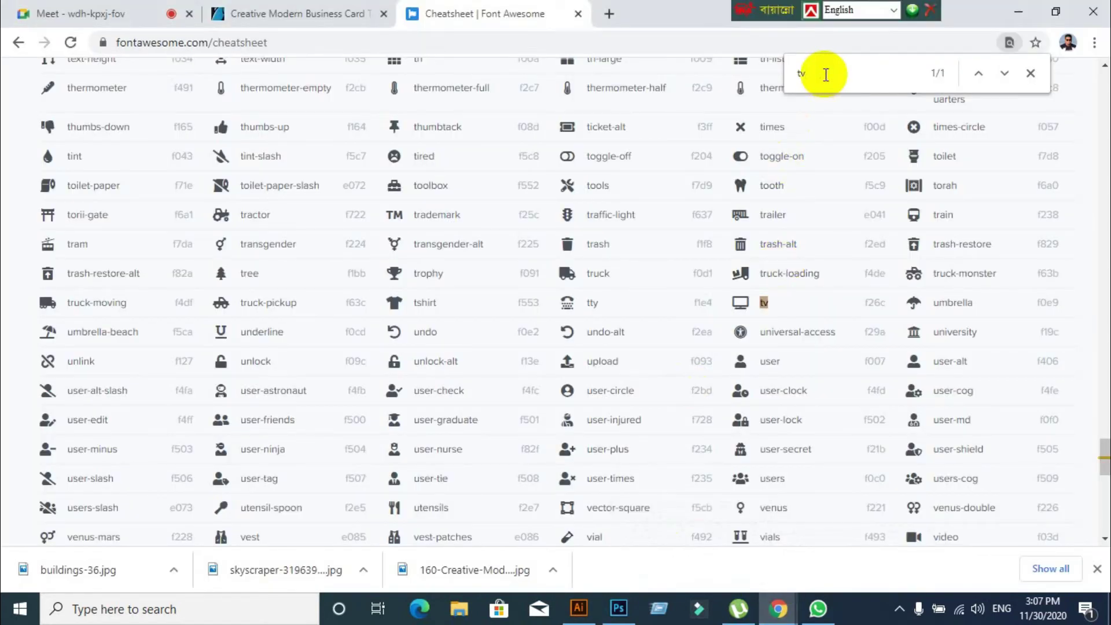
Find 'map' on the cheatsheet and copy the map-marker-alt entry (f3c5) for Illustrator
{"action": "type", "text": "map"}
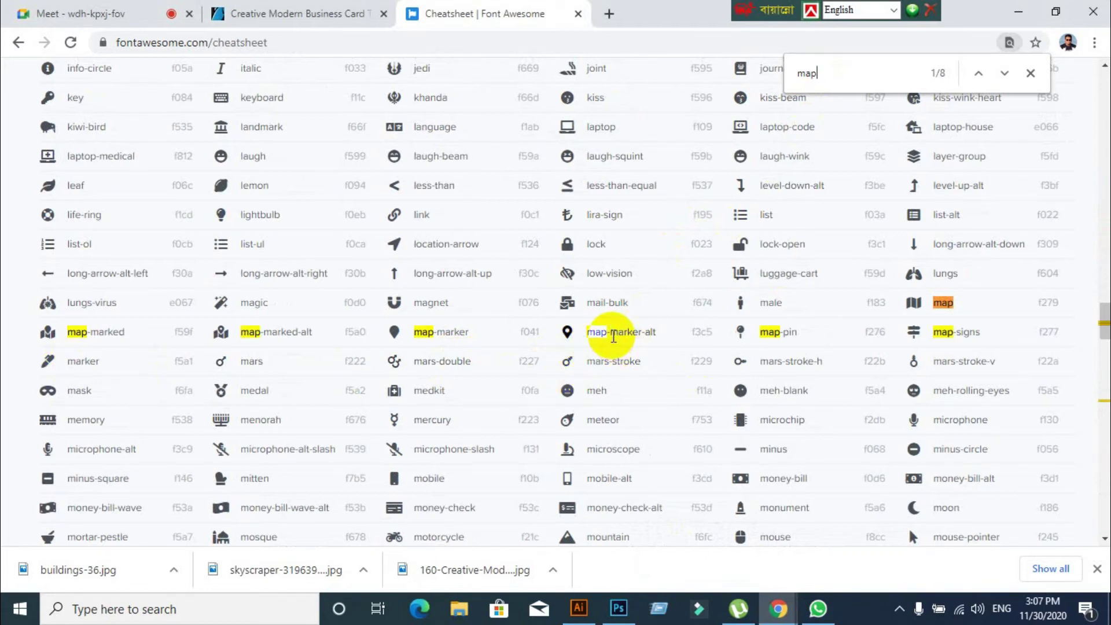
{"action": "triple_click", "coordinate": [613, 336]}
{"action": "right_click", "coordinate": [613, 336]}
{"action": "left_click", "coordinate": [630, 346]}
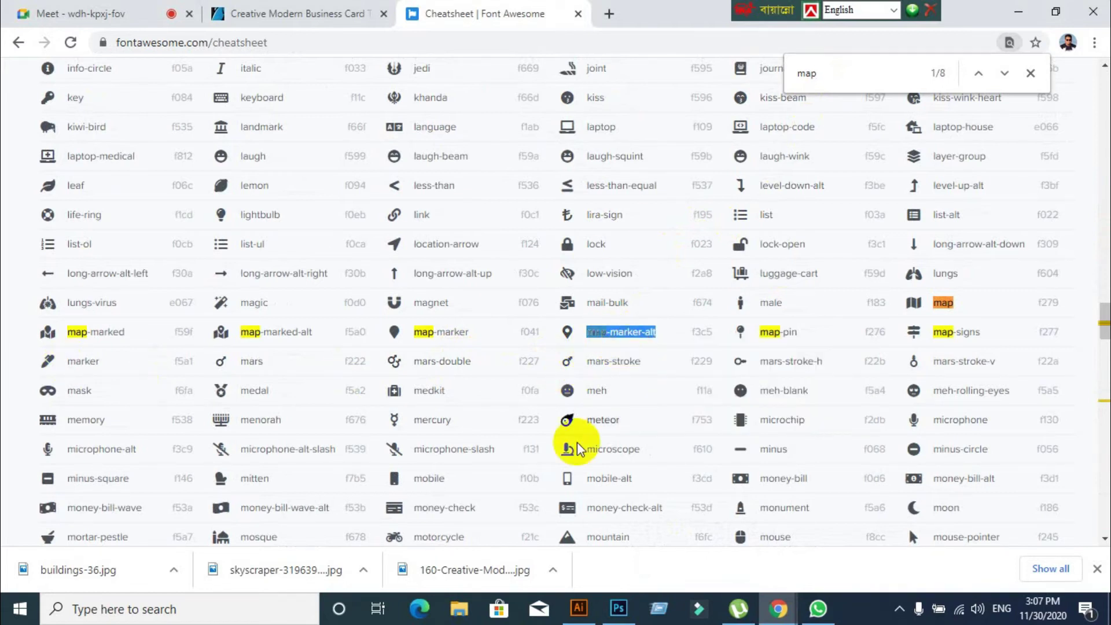
{"action": "left_click", "coordinate": [578, 607]}
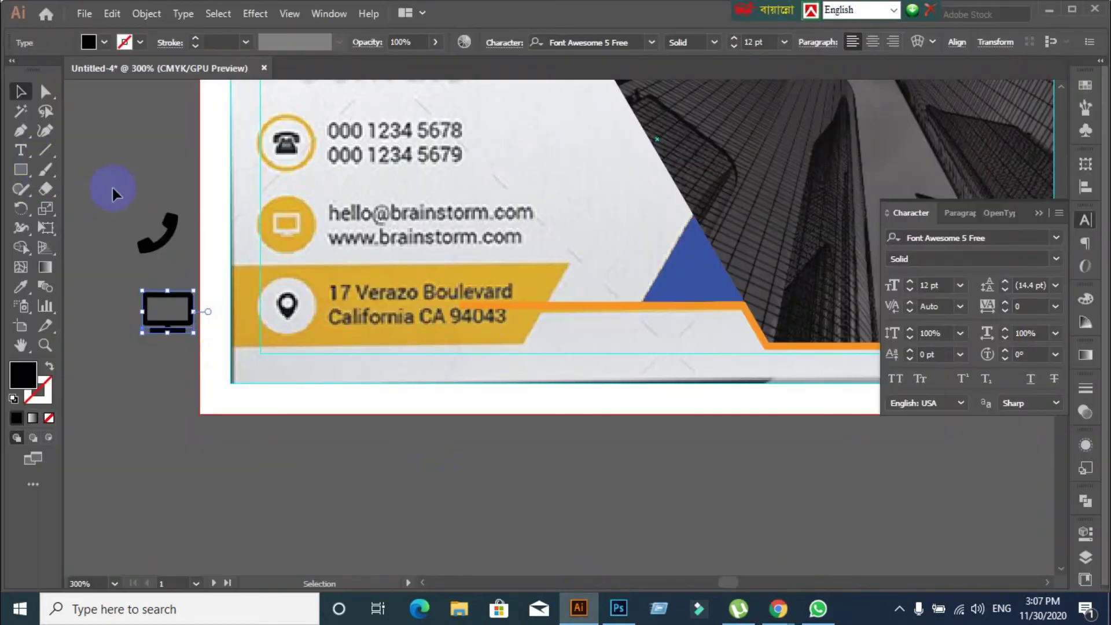
Paste the map-marker-alt glyph as a new text object on the pasteboard below the card
{"action": "left_click", "coordinate": [21, 150]}
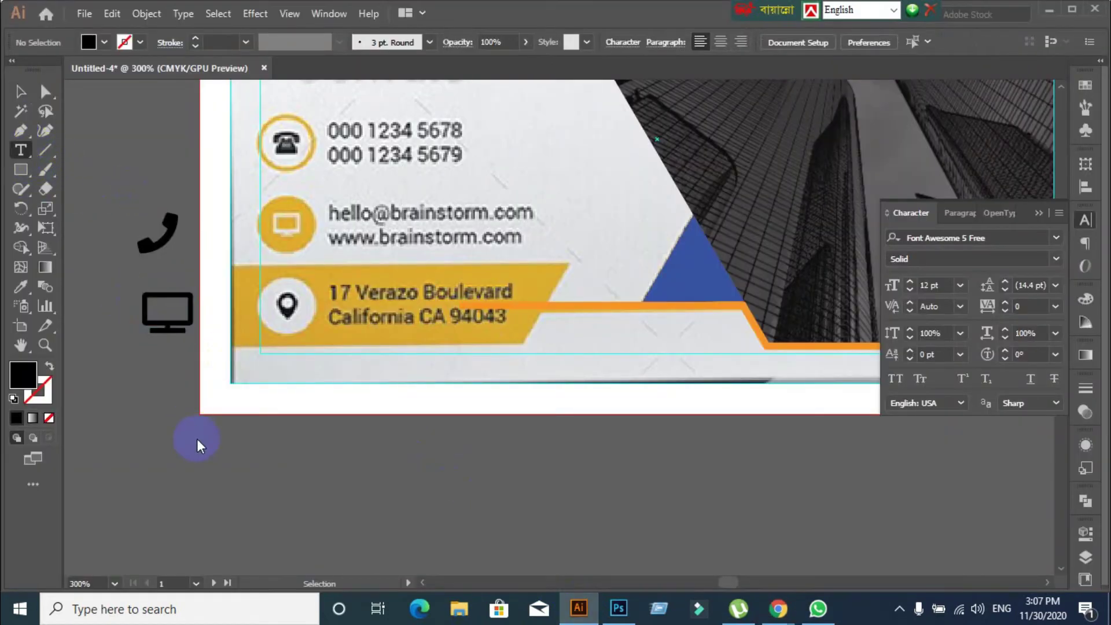
{"action": "left_click", "coordinate": [198, 475]}
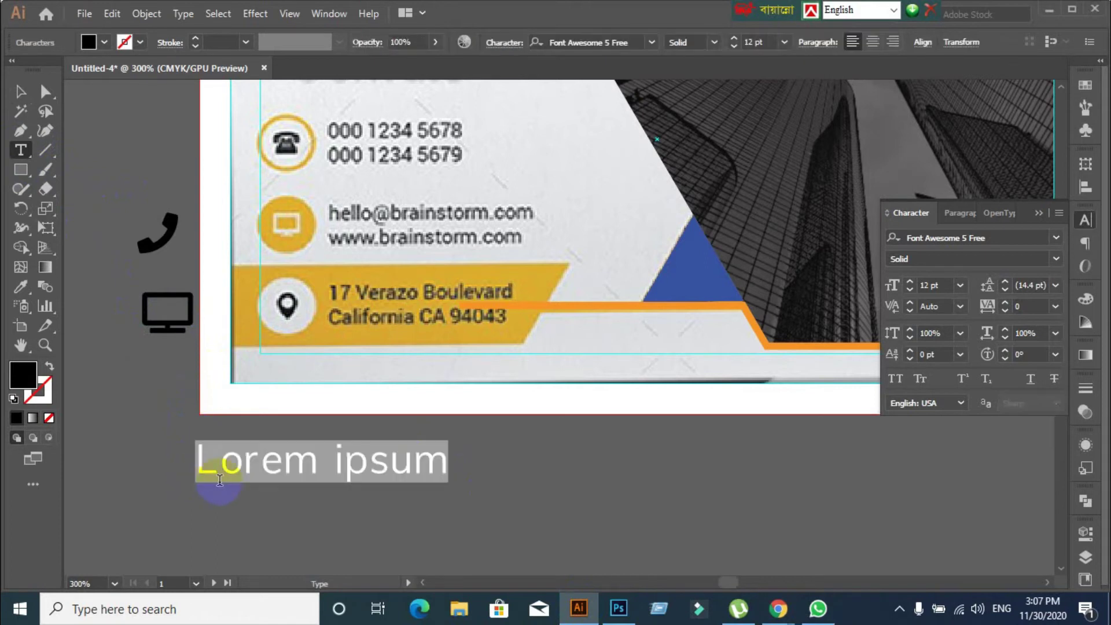
{"action": "key", "text": "ctrl+v"}
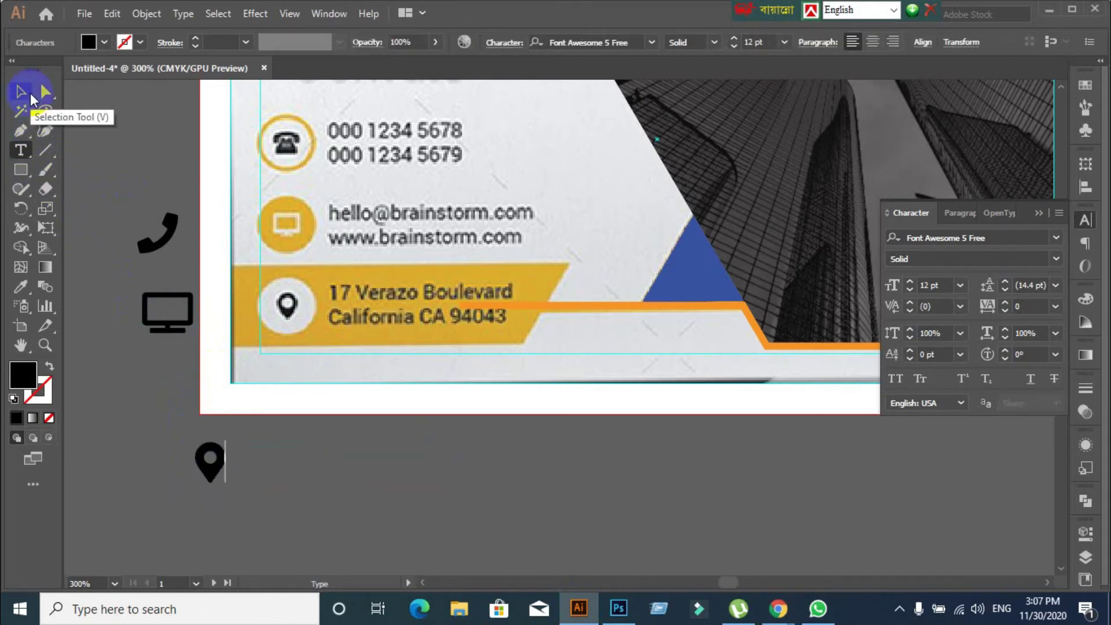
{"action": "left_click", "coordinate": [31, 96]}
{"action": "left_click", "coordinate": [124, 321]}
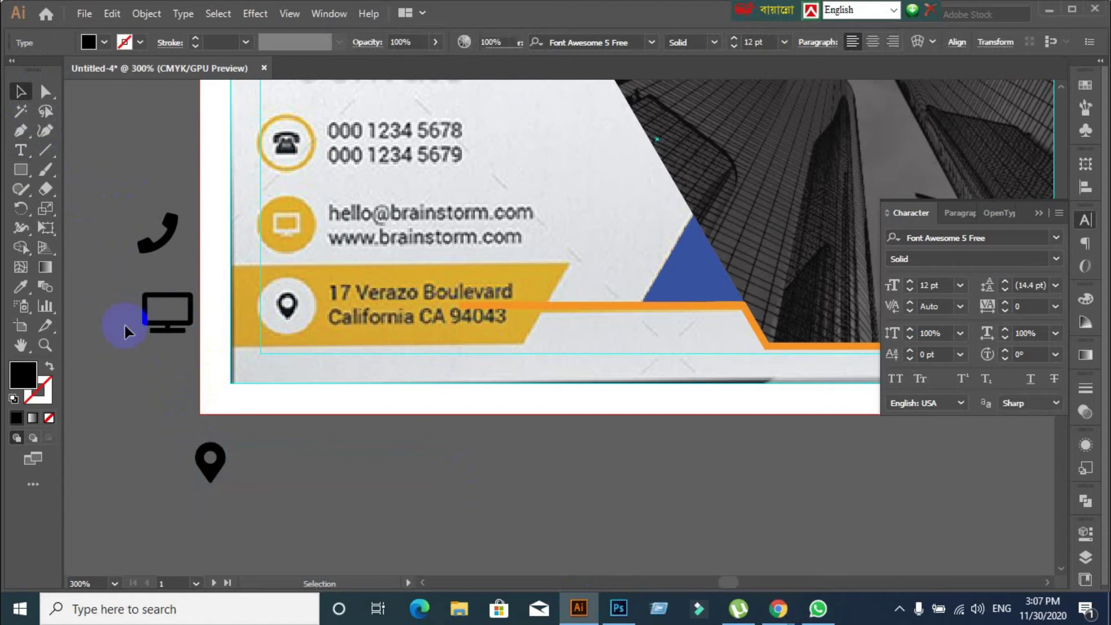
{"action": "left_click", "coordinate": [147, 256]}
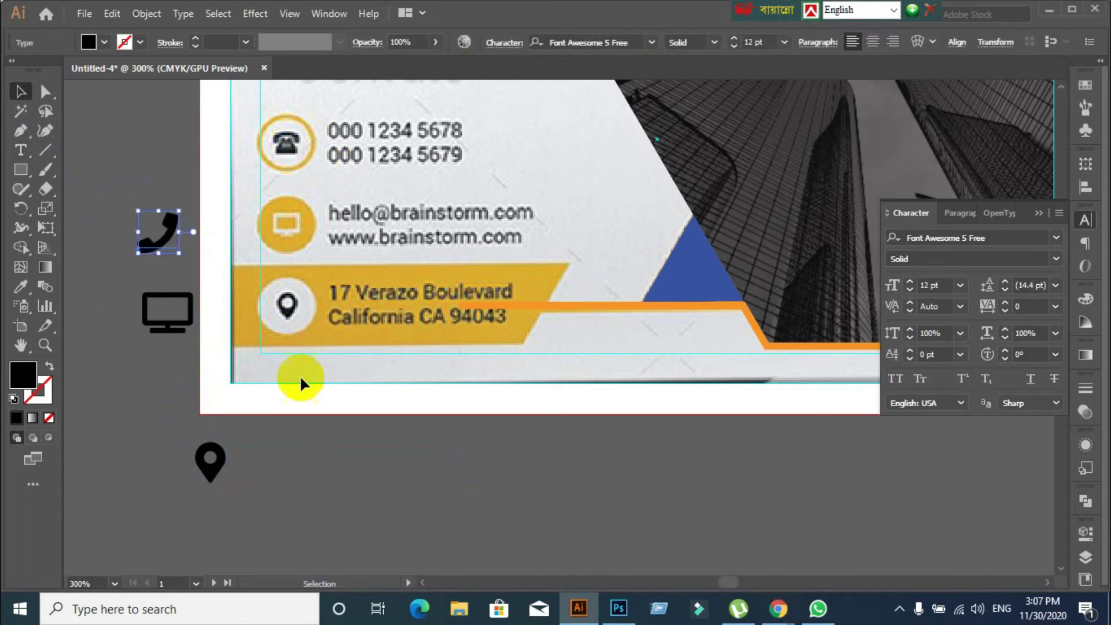
{"action": "left_click", "coordinate": [402, 458]}
Check the Regular and Brands icon sets for a phone or telephone icon
{"action": "mouse_move", "coordinate": [776, 618]}
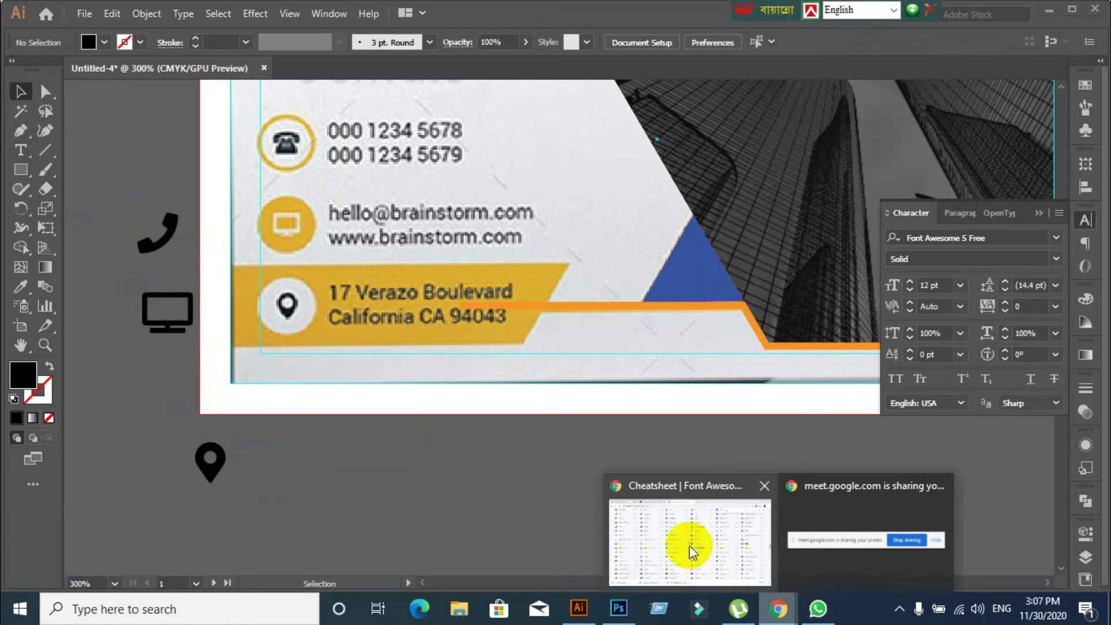
{"action": "left_click", "coordinate": [689, 545]}
{"action": "scroll", "coordinate": [289, 358], "scroll_direction": "up", "scroll_amount": 15}
{"action": "scroll", "coordinate": [271, 341], "scroll_direction": "up", "scroll_amount": 20}
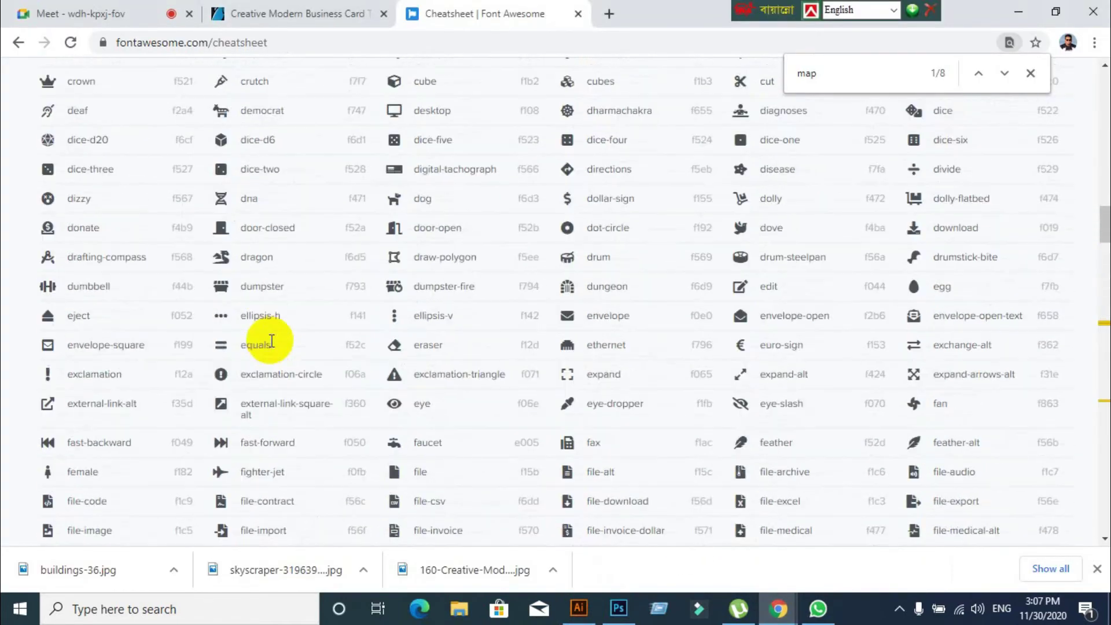
{"action": "scroll", "coordinate": [271, 341], "scroll_direction": "up", "scroll_amount": 4}
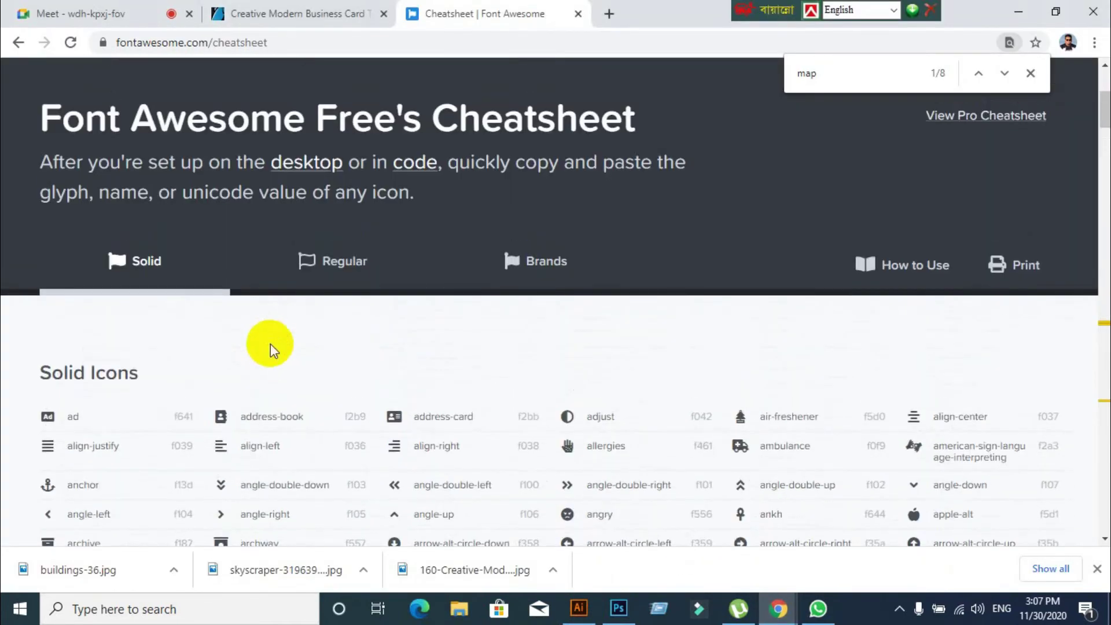
{"action": "left_click", "coordinate": [335, 265]}
{"action": "left_click", "coordinate": [554, 272]}
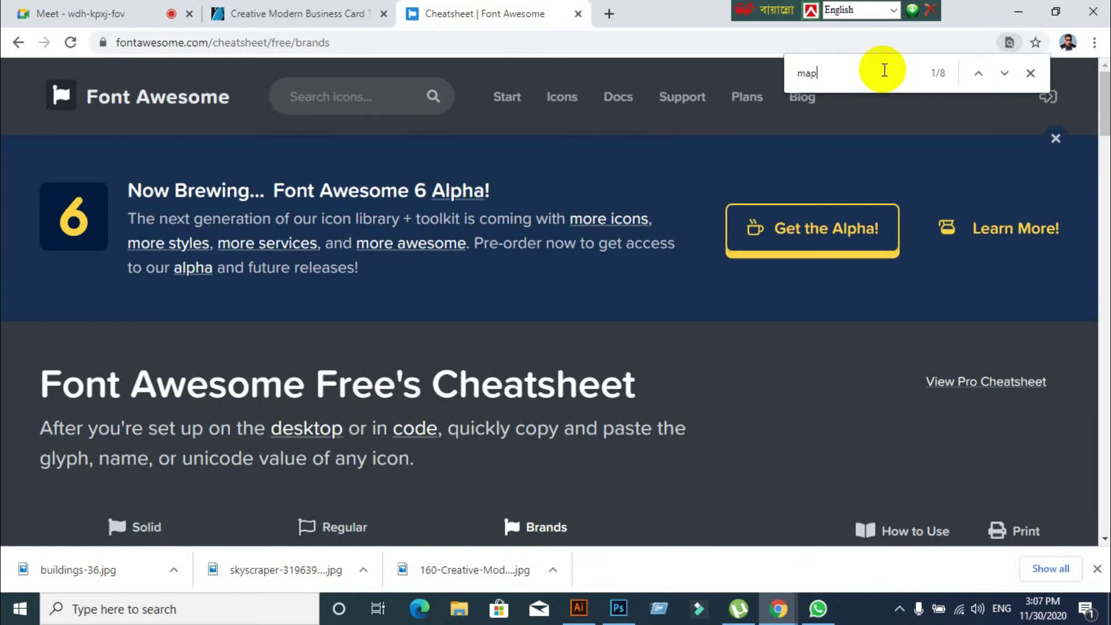
{"action": "key", "text": "BackSpace"}
{"action": "key", "text": "BackSpace"}
{"action": "key", "text": "BackSpace"}
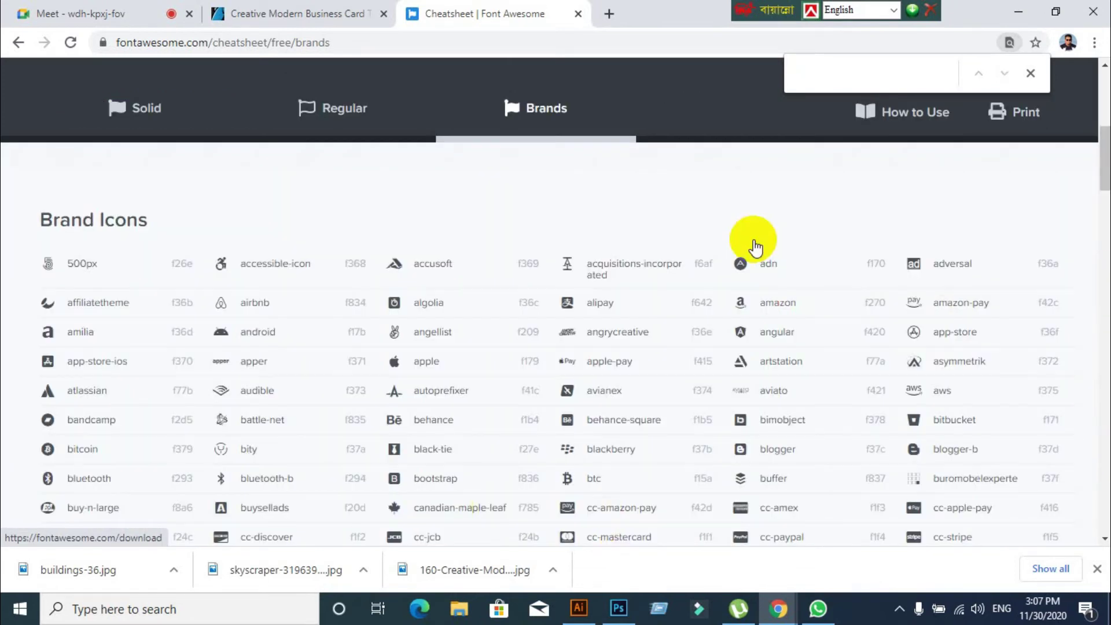
{"action": "type", "text": "phon"}
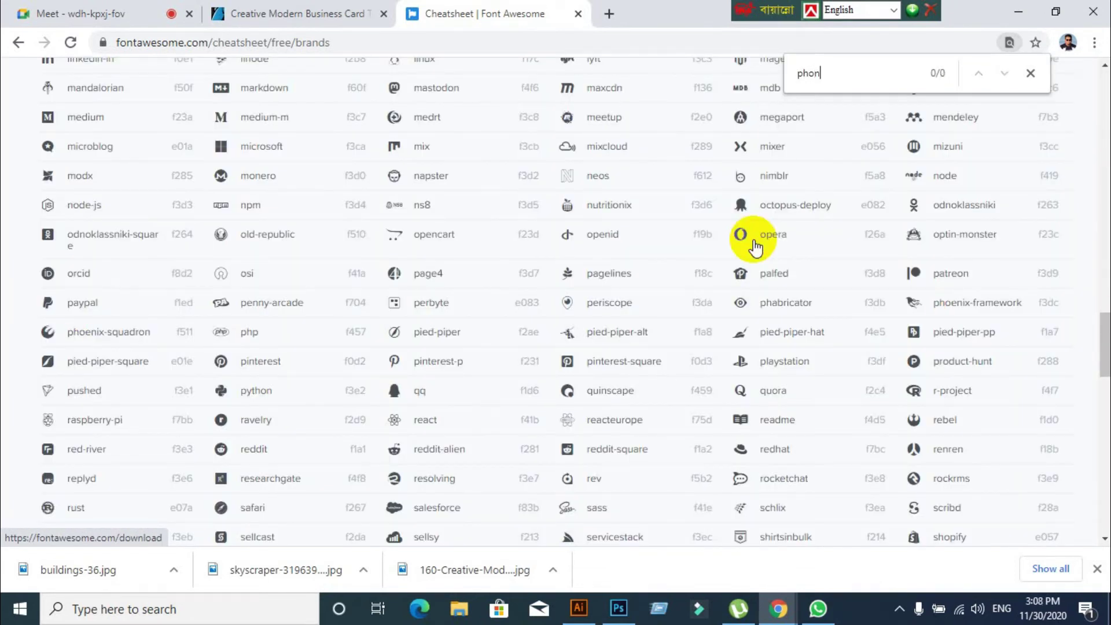
{"action": "key", "text": "BackSpace"}
{"action": "key", "text": "BackSpace"}
{"action": "key", "text": "BackSpace"}
{"action": "key", "text": "BackSpace"}
{"action": "type", "text": "tle"}
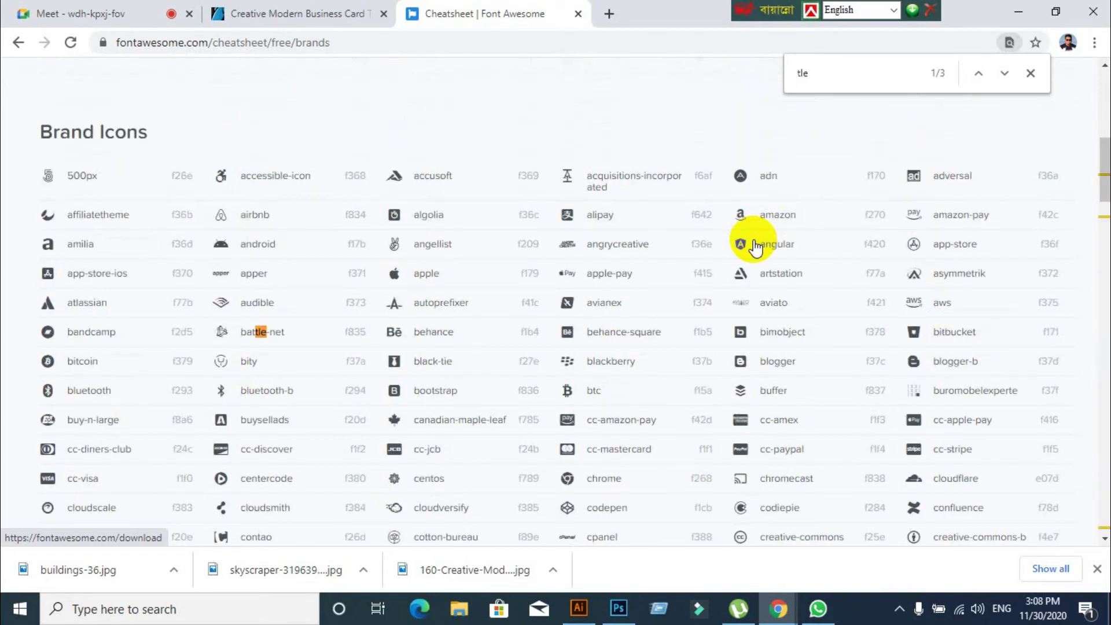
{"action": "key", "text": "BackSpace"}
{"action": "key", "text": "BackSpace"}
{"action": "type", "text": "el"}
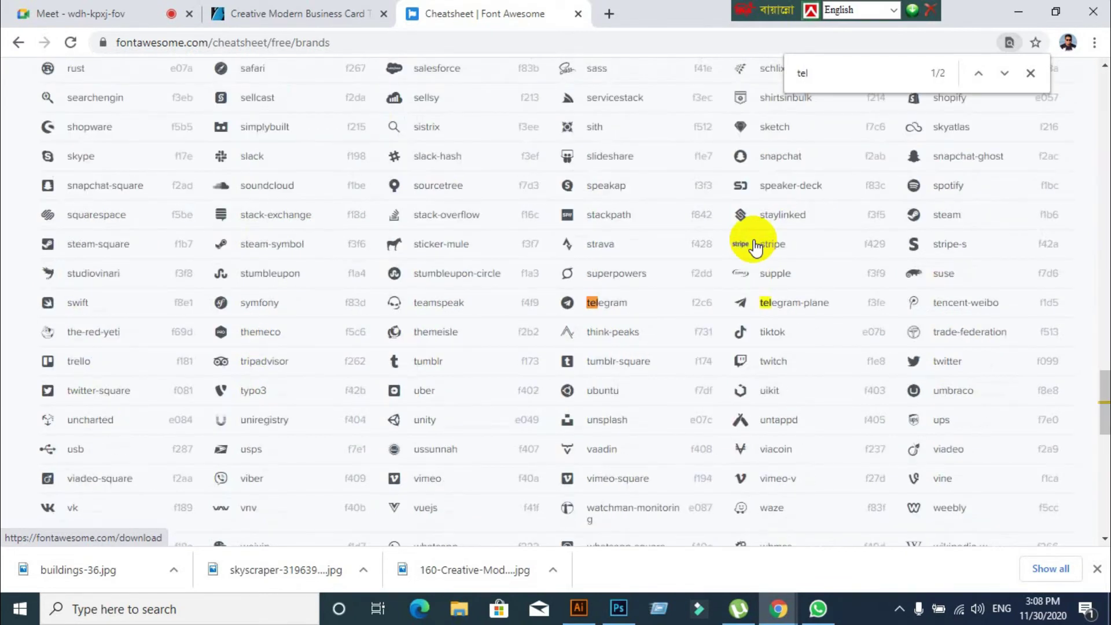
{"action": "type", "text": "ep"}
{"action": "key", "text": "BackSpace"}
{"action": "key", "text": "BackSpace"}
{"action": "key", "text": "BackSpace"}
{"action": "key", "text": "BackSpace"}
{"action": "key", "text": "BackSpace"}
Search the Regular set for 'pho' and 'tel', then return to the Solid set and Illustrator
{"action": "scroll", "coordinate": [692, 323], "scroll_direction": "up", "scroll_amount": 20}
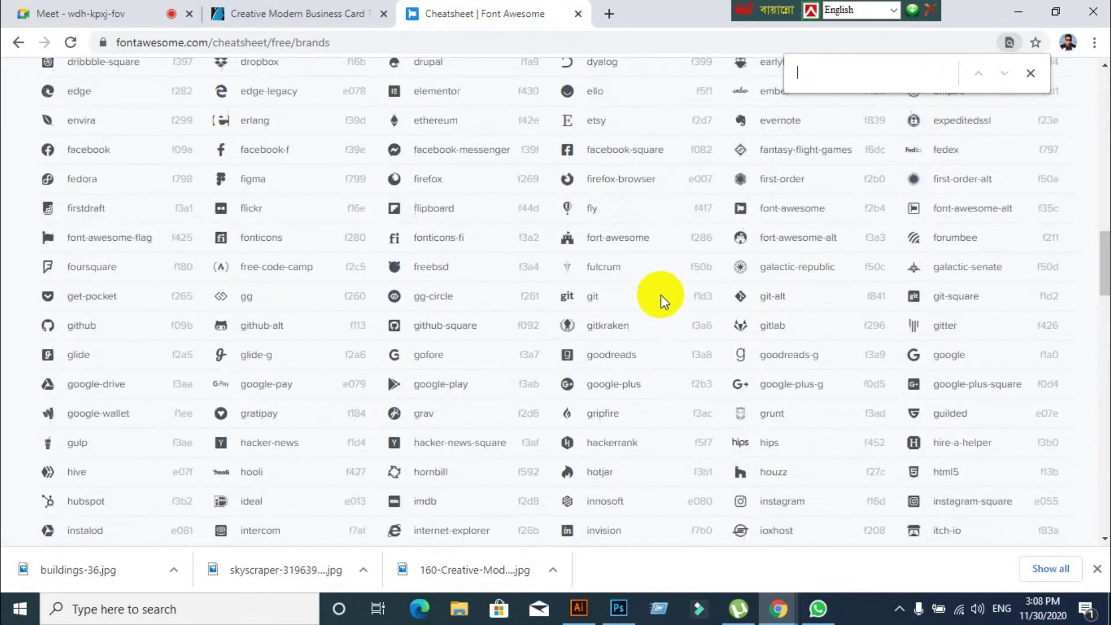
{"action": "scroll", "coordinate": [661, 294], "scroll_direction": "up", "scroll_amount": 4}
{"action": "left_click", "coordinate": [358, 299]}
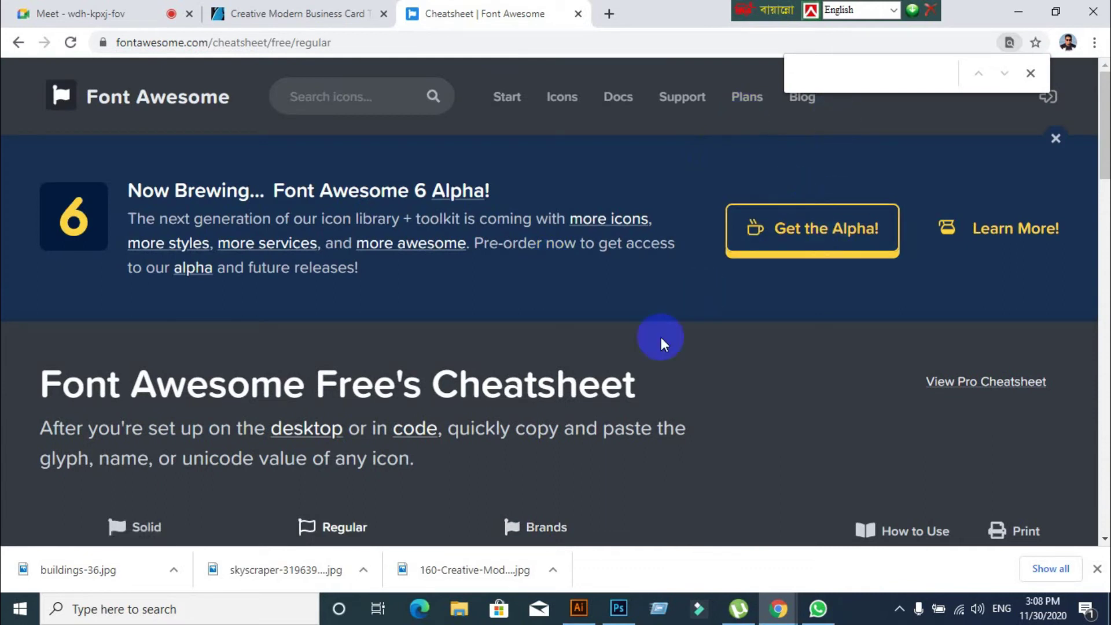
{"action": "type", "text": "pho"}
{"action": "key", "text": "BackSpace"}
{"action": "key", "text": "BackSpace"}
{"action": "key", "text": "BackSpace"}
{"action": "type", "text": "tel"}
{"action": "key", "text": "BackSpace"}
{"action": "key", "text": "BackSpace"}
{"action": "key", "text": "BackSpace"}
{"action": "key", "text": "BackSpace"}
{"action": "scroll", "coordinate": [754, 236], "scroll_direction": "down", "scroll_amount": 10}
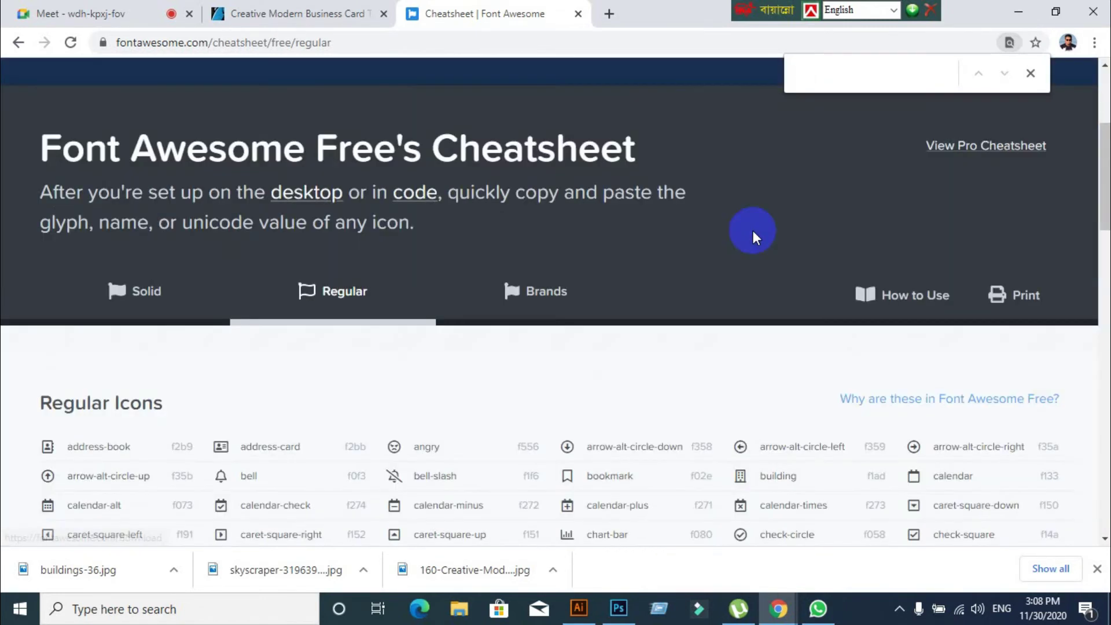
{"action": "scroll", "coordinate": [746, 231], "scroll_direction": "up", "scroll_amount": 3}
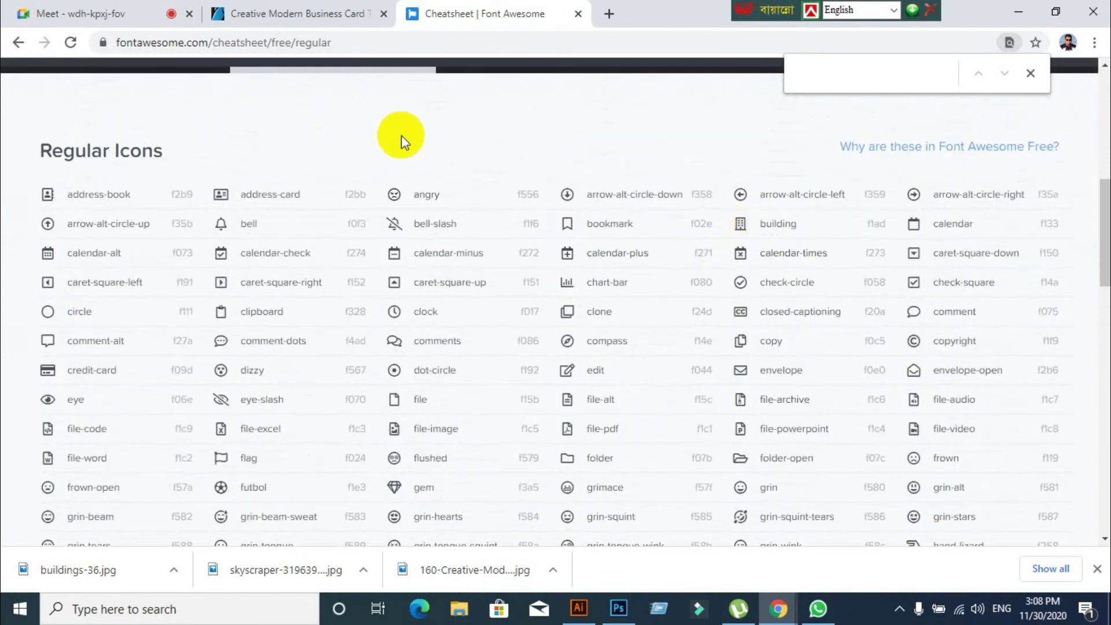
{"action": "scroll", "coordinate": [773, 145], "scroll_direction": "up", "scroll_amount": 6}
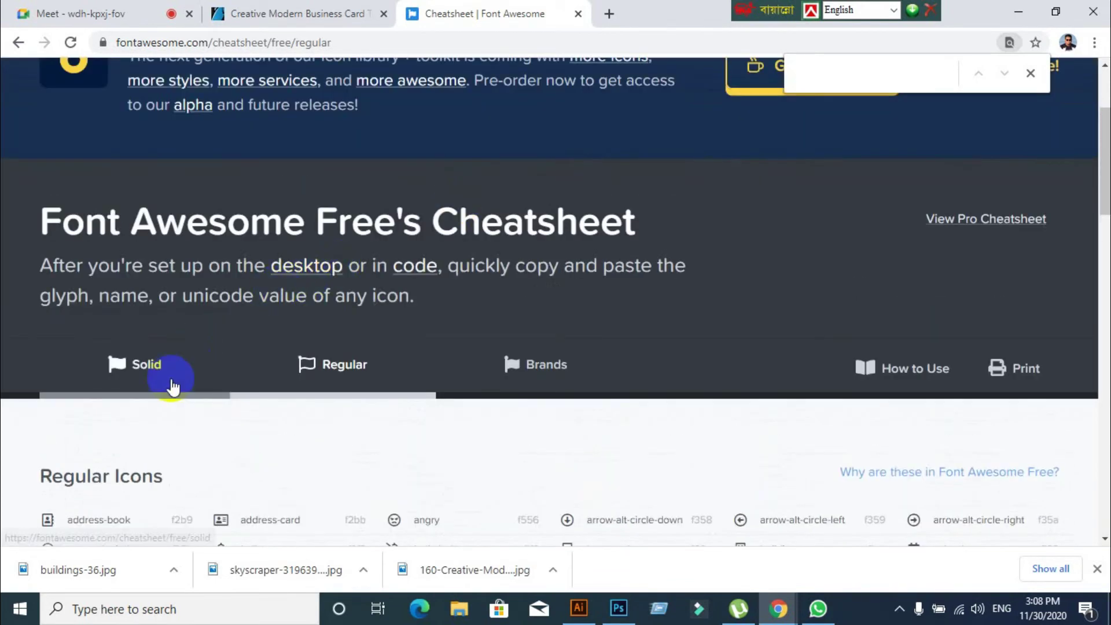
{"action": "left_click", "coordinate": [159, 369]}
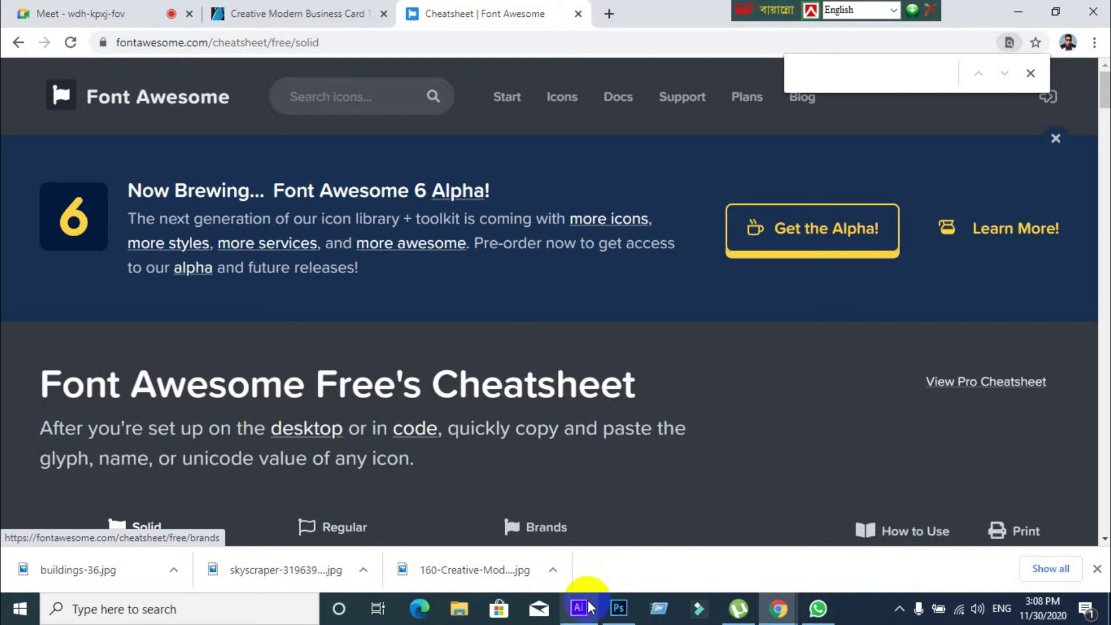
{"action": "left_click", "coordinate": [579, 607]}
{"action": "scroll", "coordinate": [376, 457], "scroll_direction": "down", "scroll_amount": 2}
Mirror the phone glyph across the vertical axis with Reflect
{"action": "left_click", "coordinate": [147, 194]}
{"action": "right_click", "coordinate": [141, 198]}
{"action": "mouse_move", "coordinate": [217, 399]}
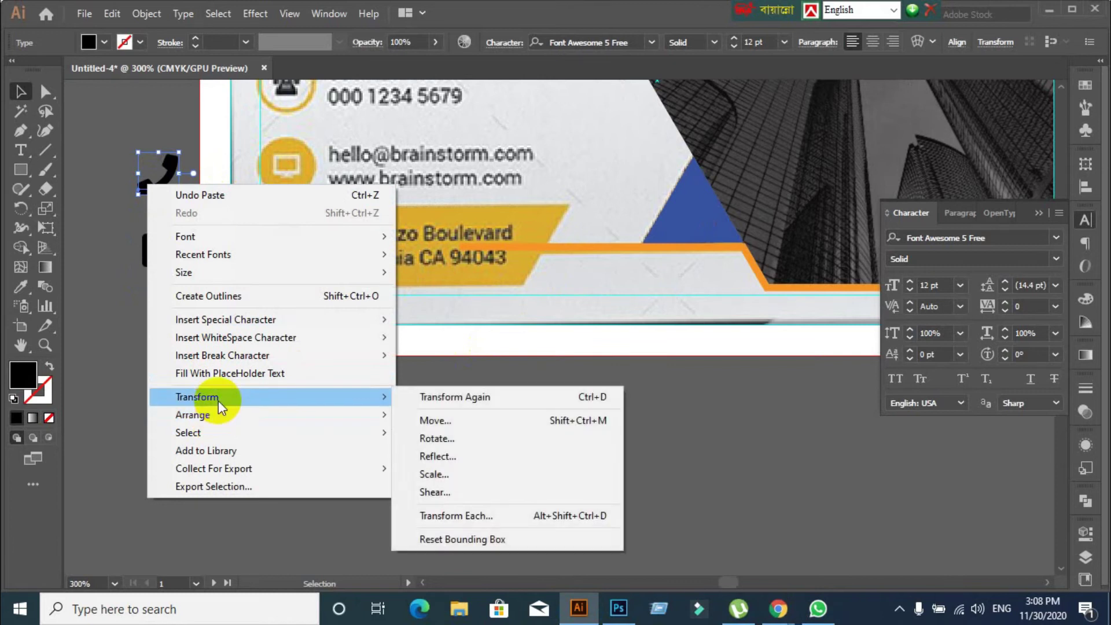
{"action": "left_click", "coordinate": [519, 456]}
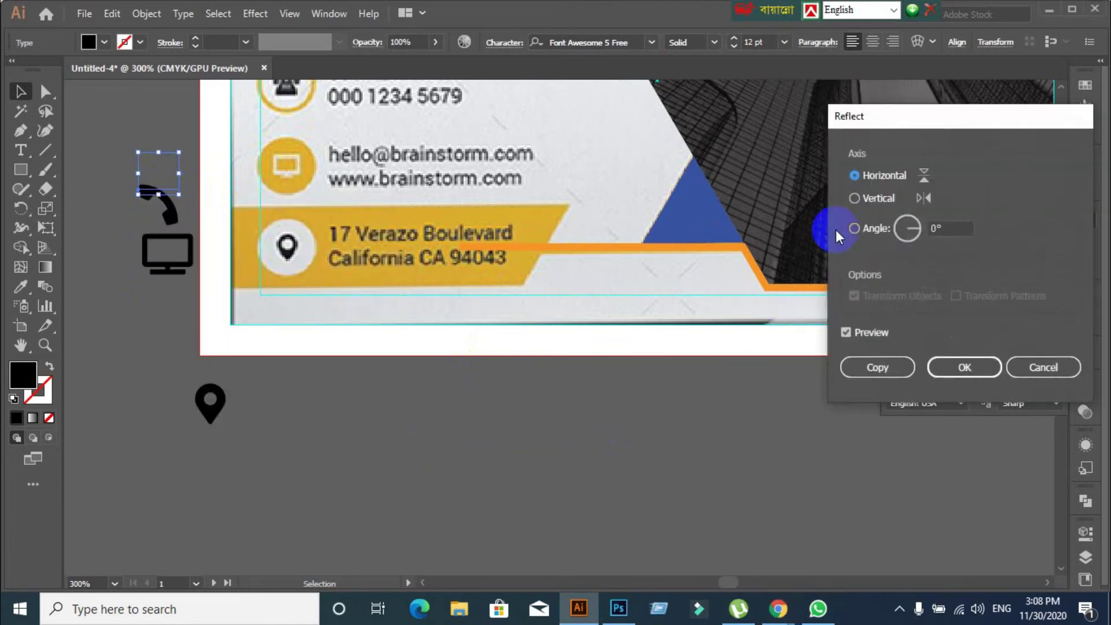
{"action": "left_click", "coordinate": [855, 198]}
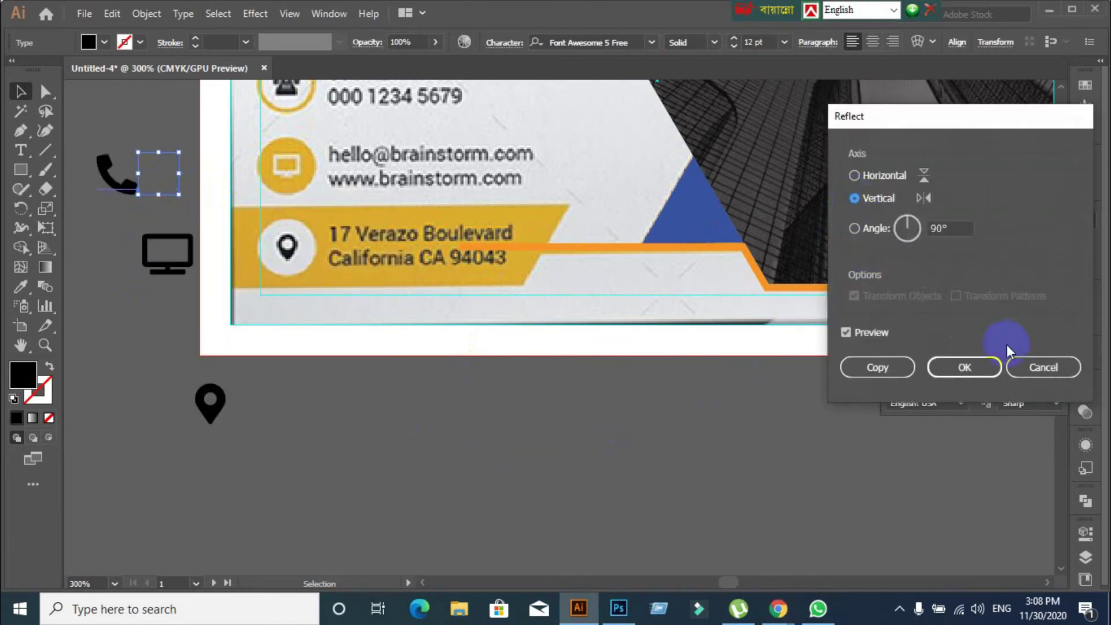
{"action": "left_click", "coordinate": [983, 366]}
{"action": "left_click", "coordinate": [462, 495]}
Move the phone glyph into the card's phone circle and shrink it to 7 pt
{"action": "left_click", "coordinate": [117, 184]}
{"action": "scroll", "coordinate": [142, 275], "scroll_direction": "up", "scroll_amount": 2}
{"action": "left_click_drag", "start_coordinate": [130, 255], "coordinate": [299, 166]}
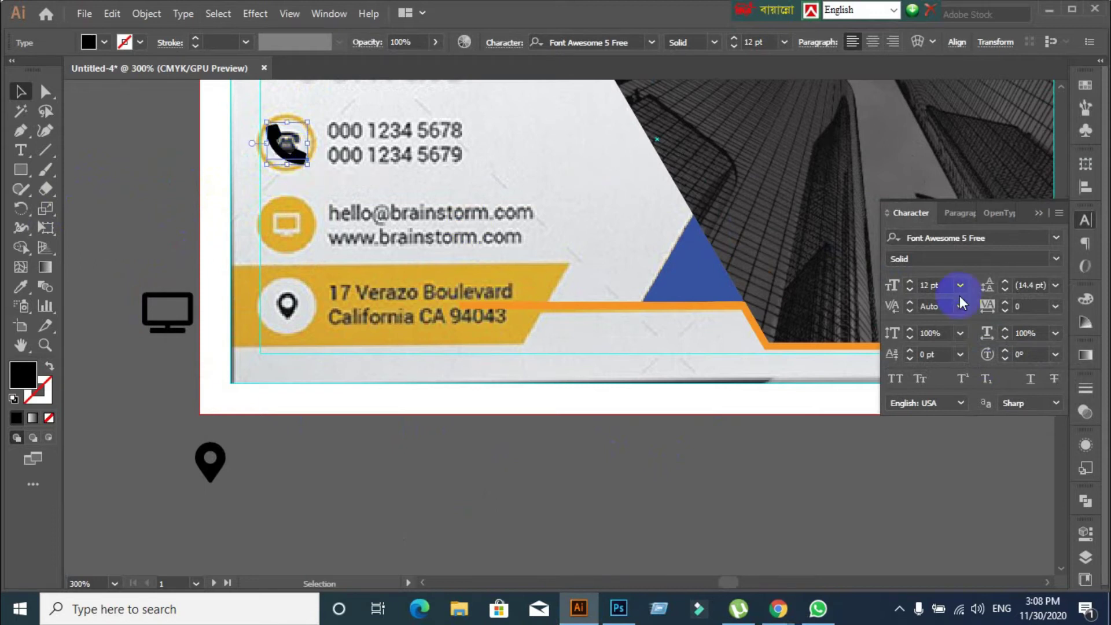
{"action": "left_click", "coordinate": [937, 285]}
{"action": "key", "text": "Down"}
{"action": "key", "text": "Down"}
{"action": "key", "text": "Down"}
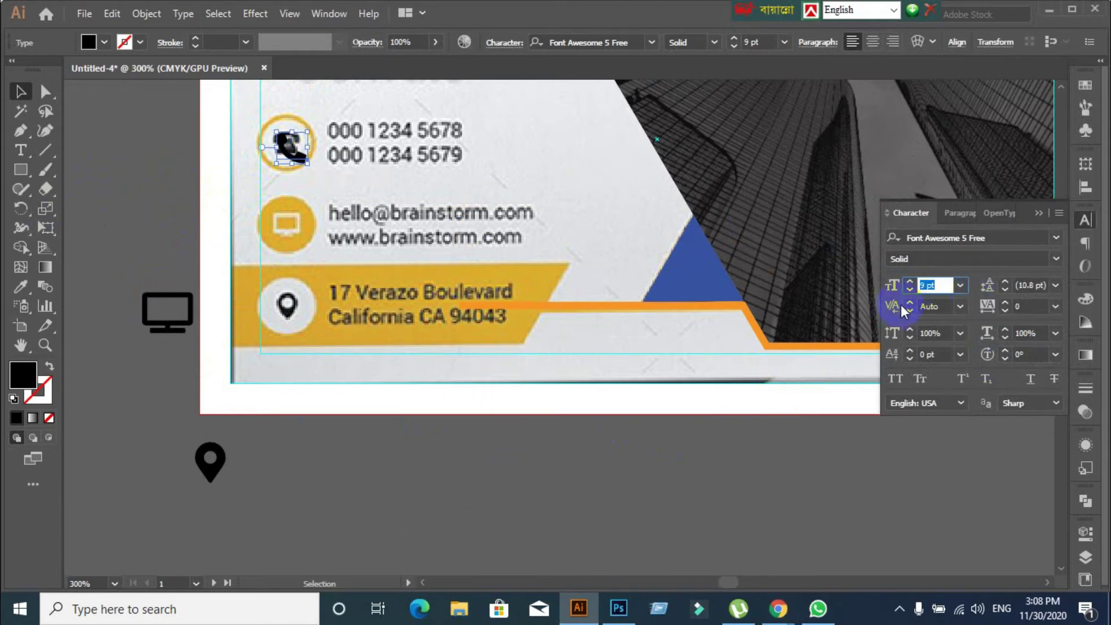
{"action": "key", "text": "Down"}
{"action": "key", "text": "Down"}
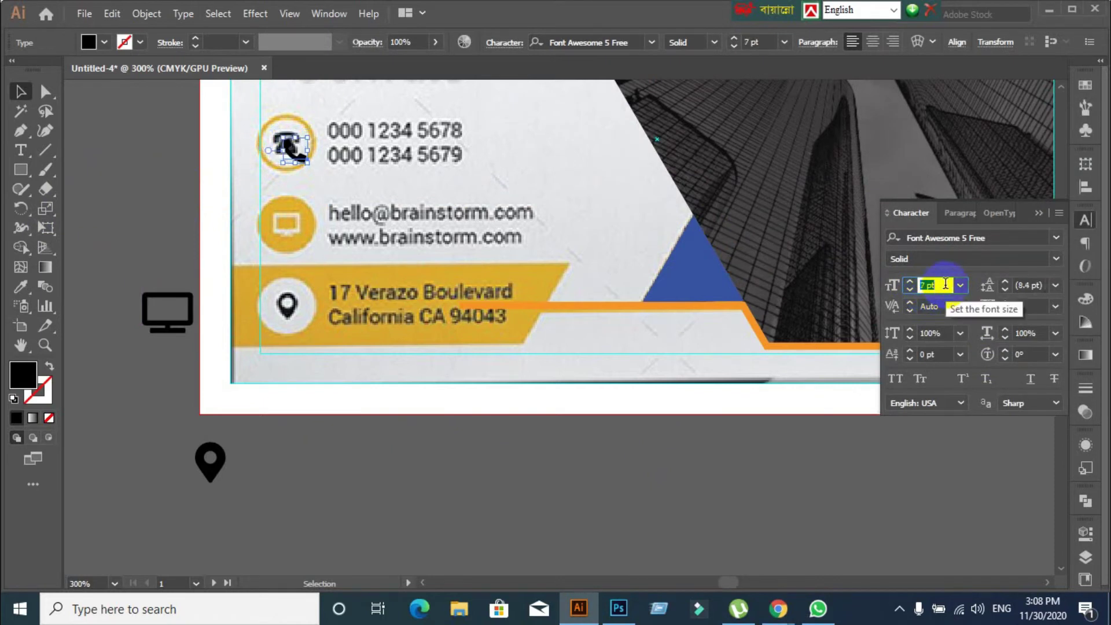
Nudge the phone icon up into its circle and drag the monitor icon onto the email circle
{"action": "left_click", "coordinate": [478, 345]}
{"action": "scroll", "coordinate": [335, 237], "scroll_direction": "up", "scroll_amount": 1}
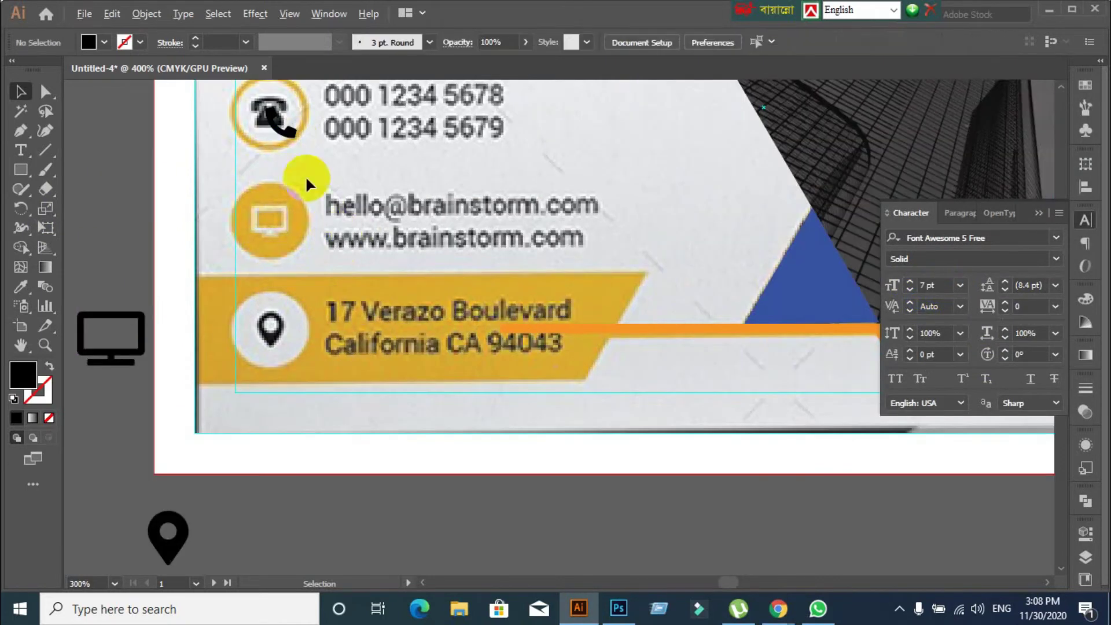
{"action": "left_click_drag", "start_coordinate": [292, 137], "coordinate": [290, 131]}
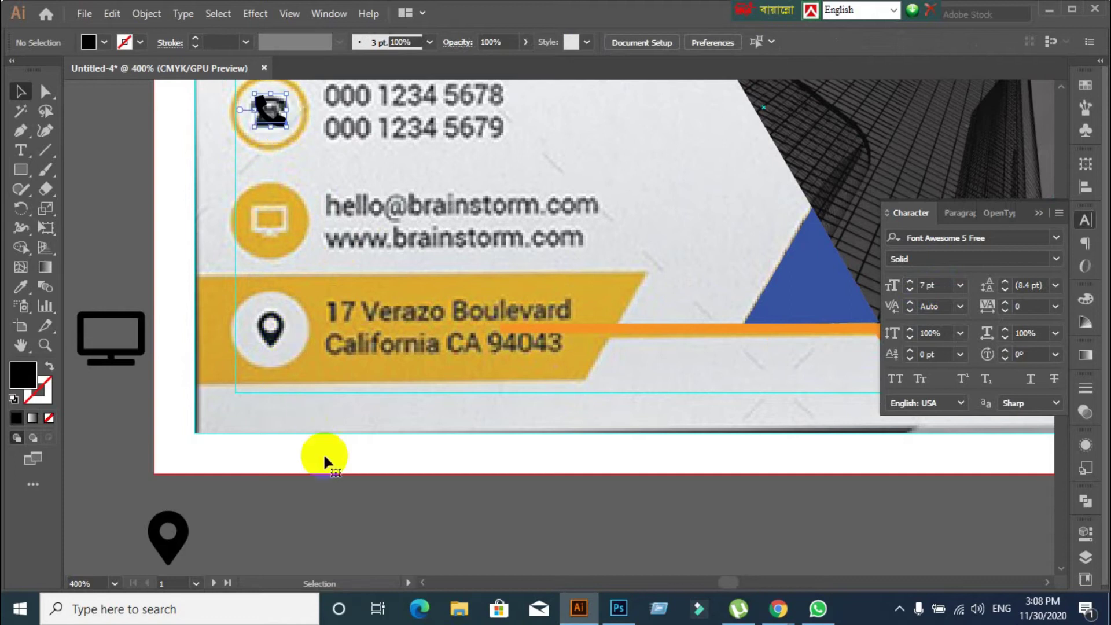
{"action": "left_click", "coordinate": [326, 507]}
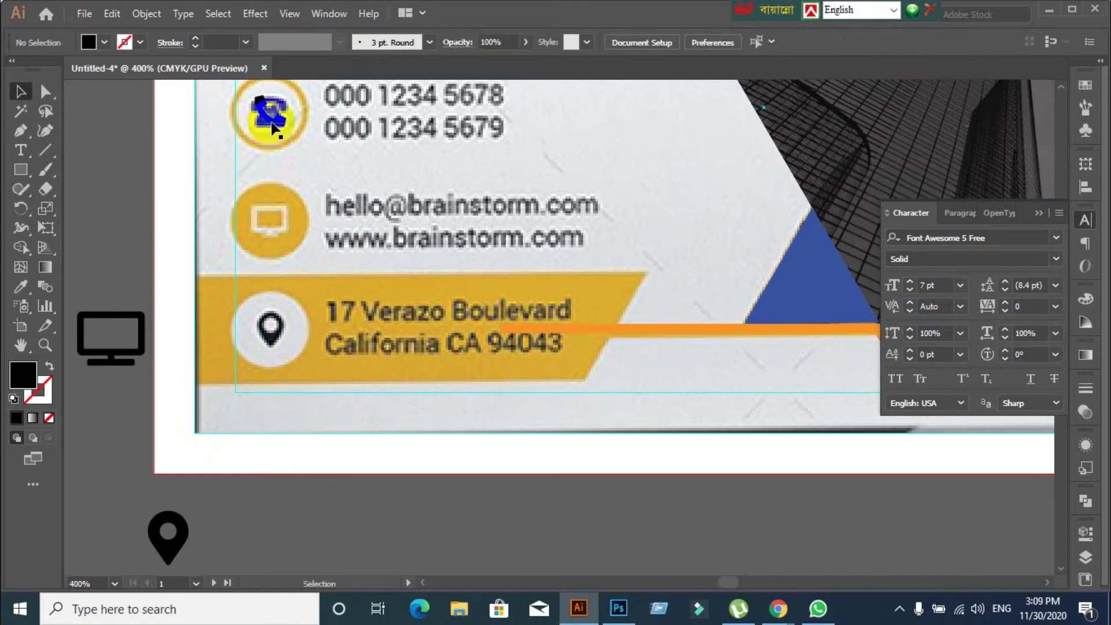
{"action": "left_click_drag", "start_coordinate": [145, 356], "coordinate": [306, 244]}
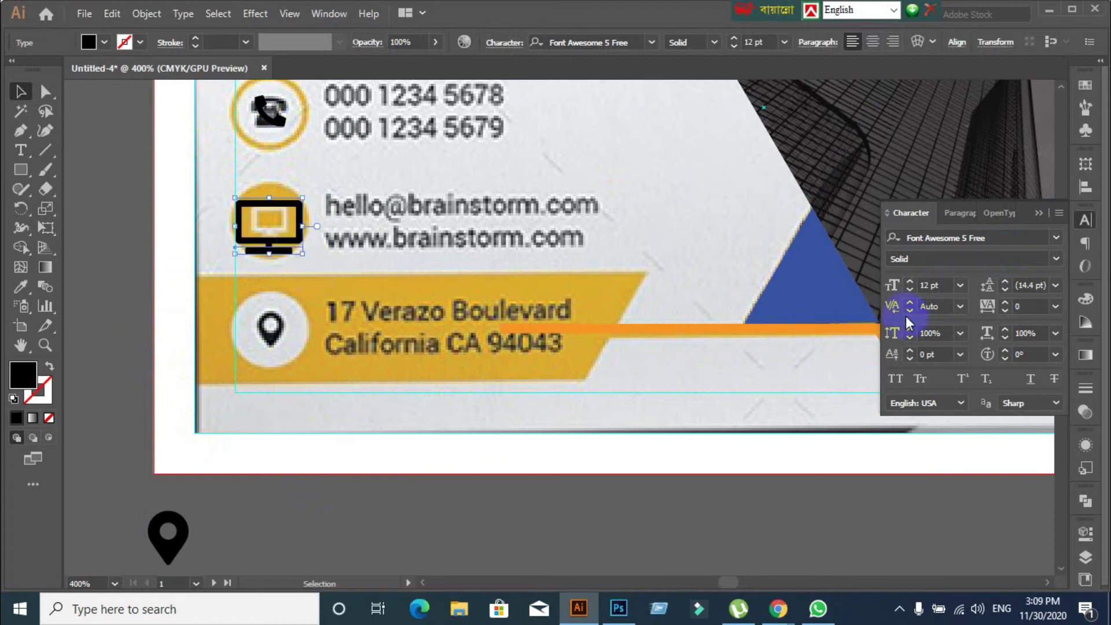
Shrink the monitor icon to 7 pt and centre it in the email circle
{"action": "left_click", "coordinate": [937, 282]}
{"action": "key", "text": "Down"}
{"action": "key", "text": "Down"}
{"action": "key", "text": "Down"}
{"action": "key", "text": "Down"}
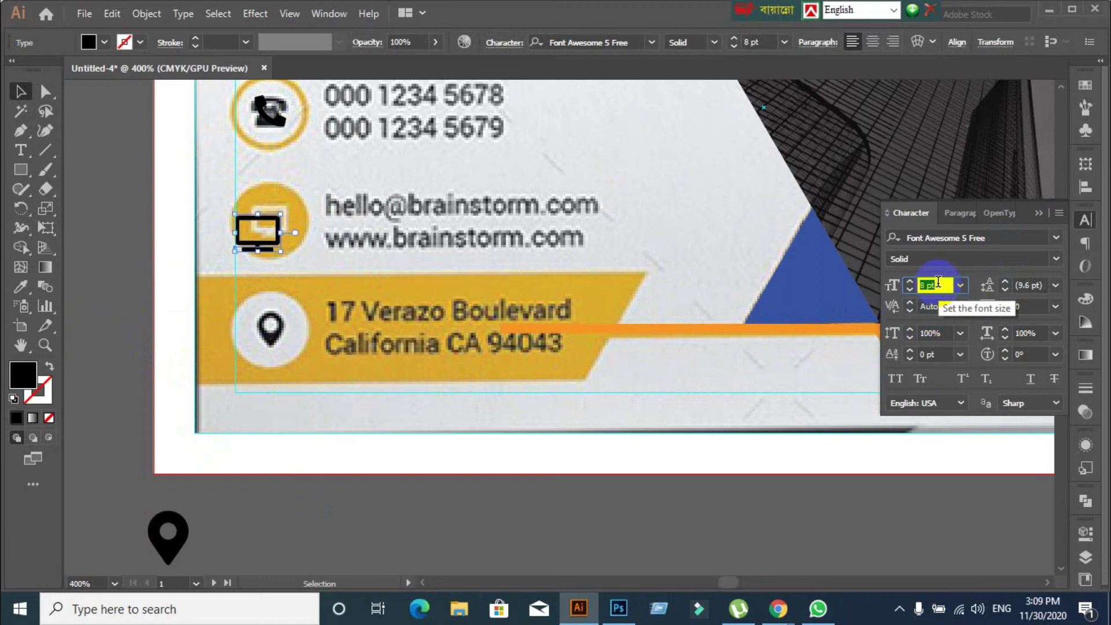
{"action": "key", "text": "Down"}
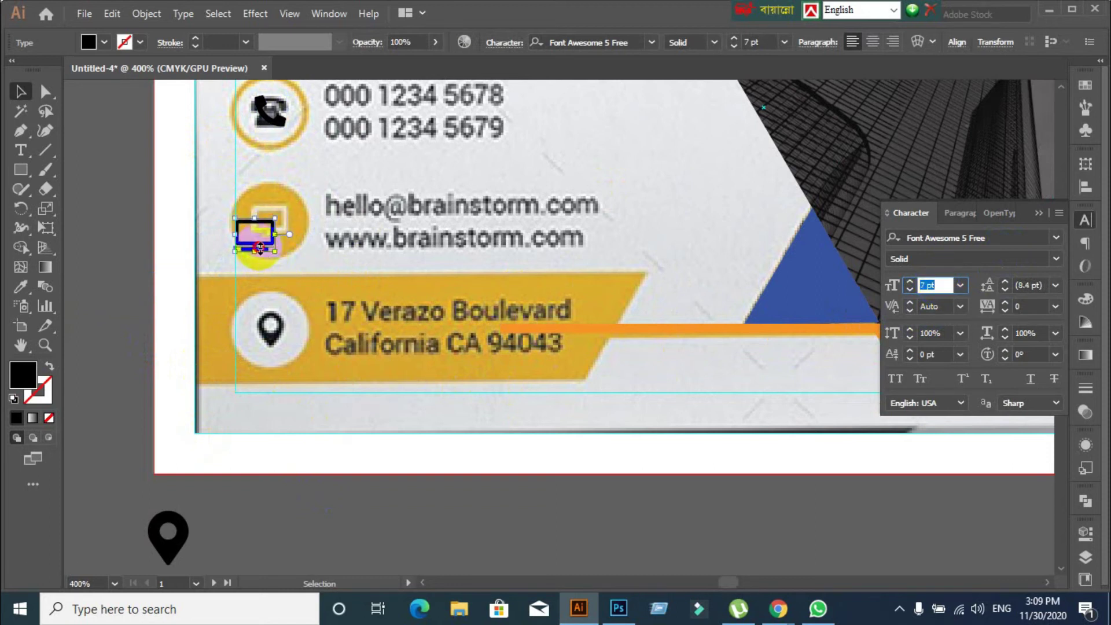
{"action": "left_click", "coordinate": [198, 273]}
{"action": "left_click", "coordinate": [223, 268]}
{"action": "left_click", "coordinate": [221, 250]}
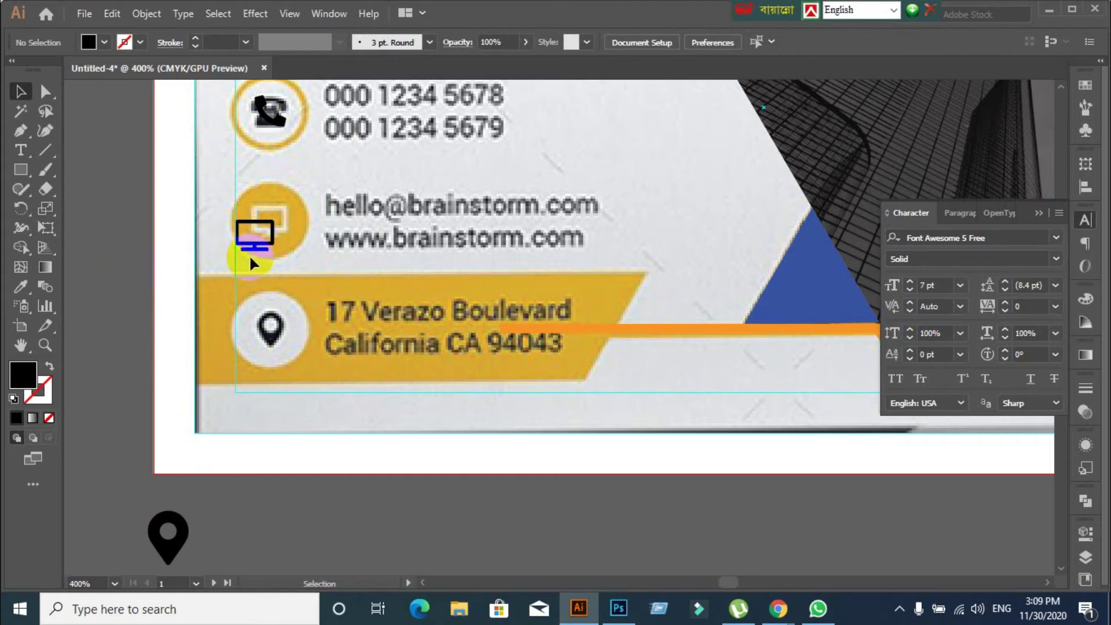
{"action": "scroll", "coordinate": [255, 257], "scroll_direction": "up", "scroll_amount": 2}
{"action": "left_click_drag", "start_coordinate": [274, 237], "coordinate": [309, 206]}
{"action": "scroll", "coordinate": [428, 300], "scroll_direction": "down", "scroll_amount": 3}
Reduce the location-pin icon's size and move it into the address row's circle
{"action": "left_click", "coordinate": [294, 509]}
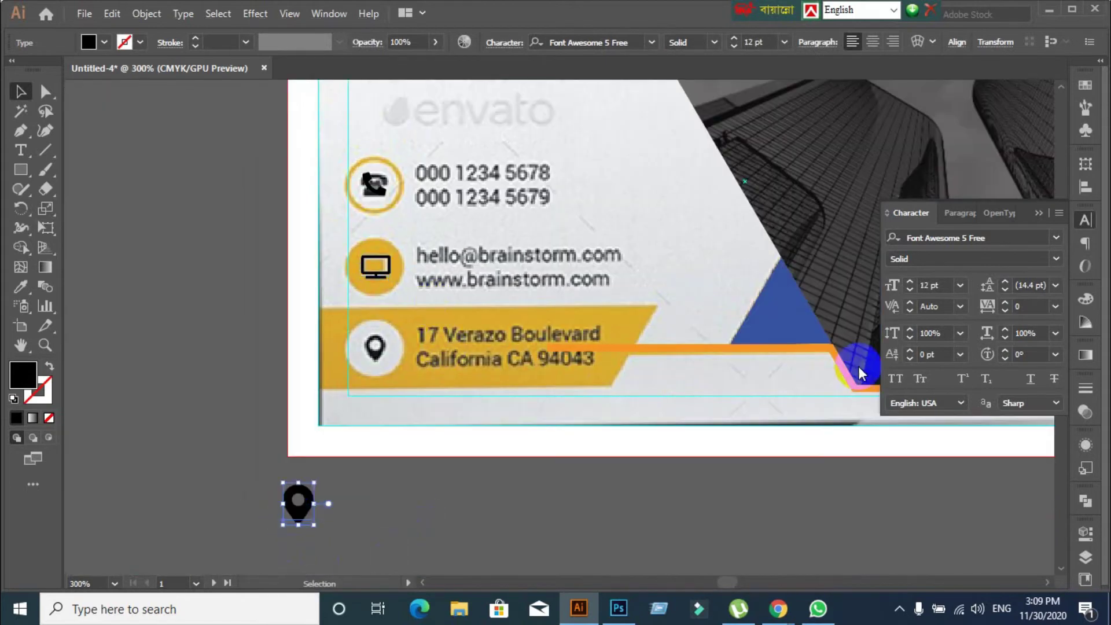
{"action": "left_click", "coordinate": [932, 285]}
{"action": "scroll", "coordinate": [940, 285], "scroll_direction": "down", "scroll_amount": 4}
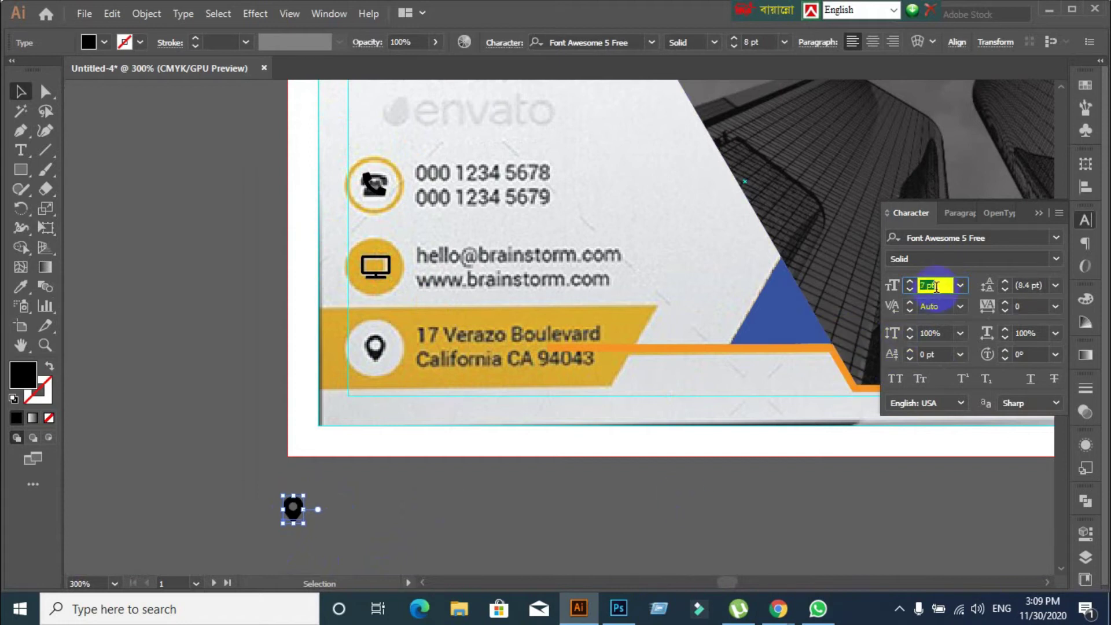
{"action": "left_click", "coordinate": [385, 531]}
{"action": "scroll", "coordinate": [322, 541], "scroll_direction": "up", "scroll_amount": 2}
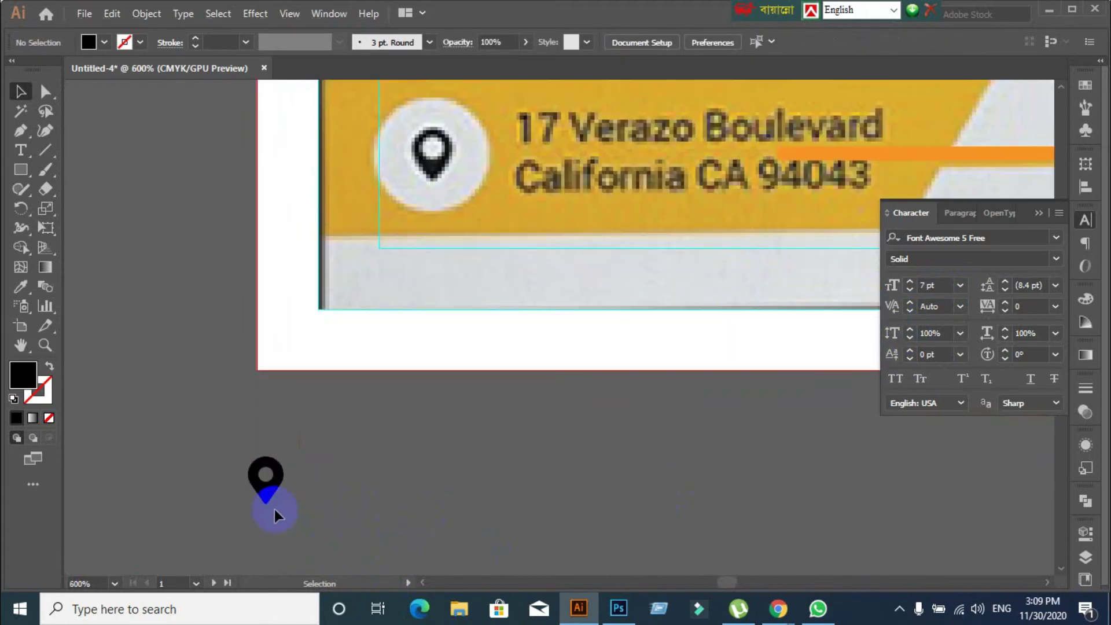
{"action": "left_click_drag", "start_coordinate": [272, 494], "coordinate": [438, 166]}
{"action": "scroll", "coordinate": [489, 275], "scroll_direction": "up", "scroll_amount": 3}
{"action": "scroll", "coordinate": [488, 290], "scroll_direction": "up", "scroll_amount": 1}
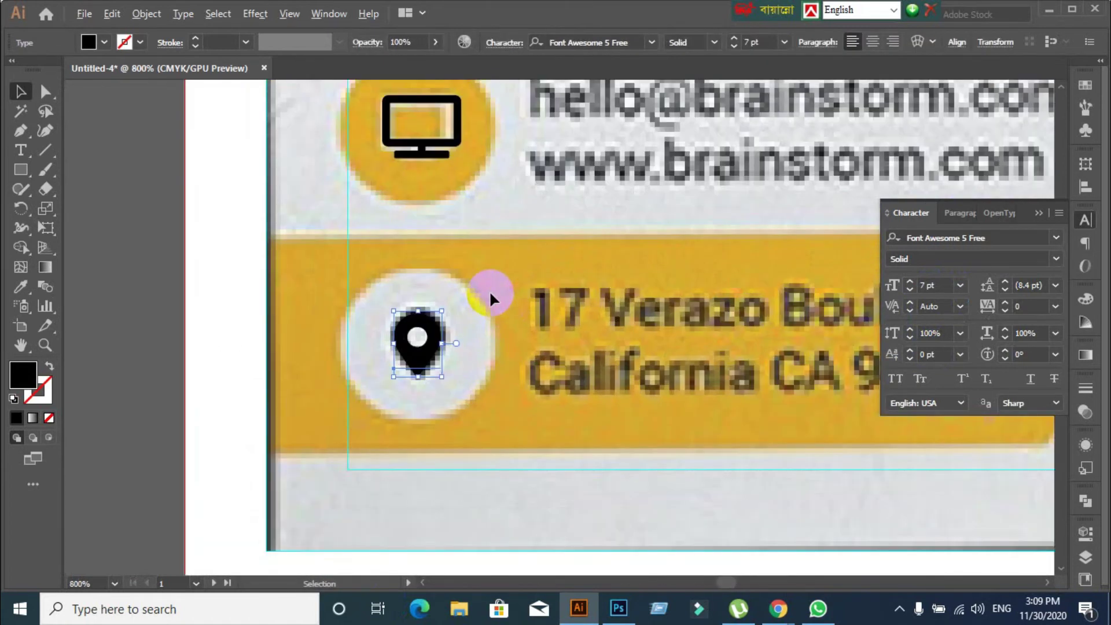
{"action": "scroll", "coordinate": [488, 290], "scroll_direction": "down", "scroll_amount": 2}
{"action": "scroll", "coordinate": [487, 289], "scroll_direction": "up", "scroll_amount": 2}
{"action": "scroll", "coordinate": [488, 289], "scroll_direction": "right", "scroll_amount": 1}
Create outlines from the phone, monitor and pin icons, then draw an ellipse over the phone
{"action": "left_click", "coordinate": [409, 194]}
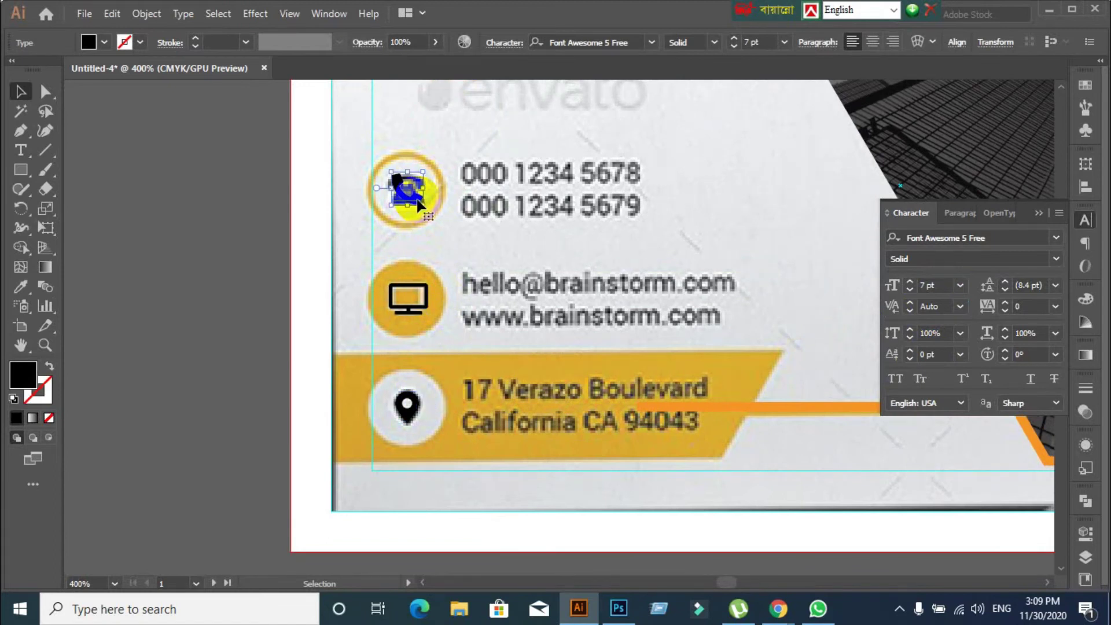
{"action": "right_click", "coordinate": [408, 199]}
{"action": "left_click", "coordinate": [450, 316]}
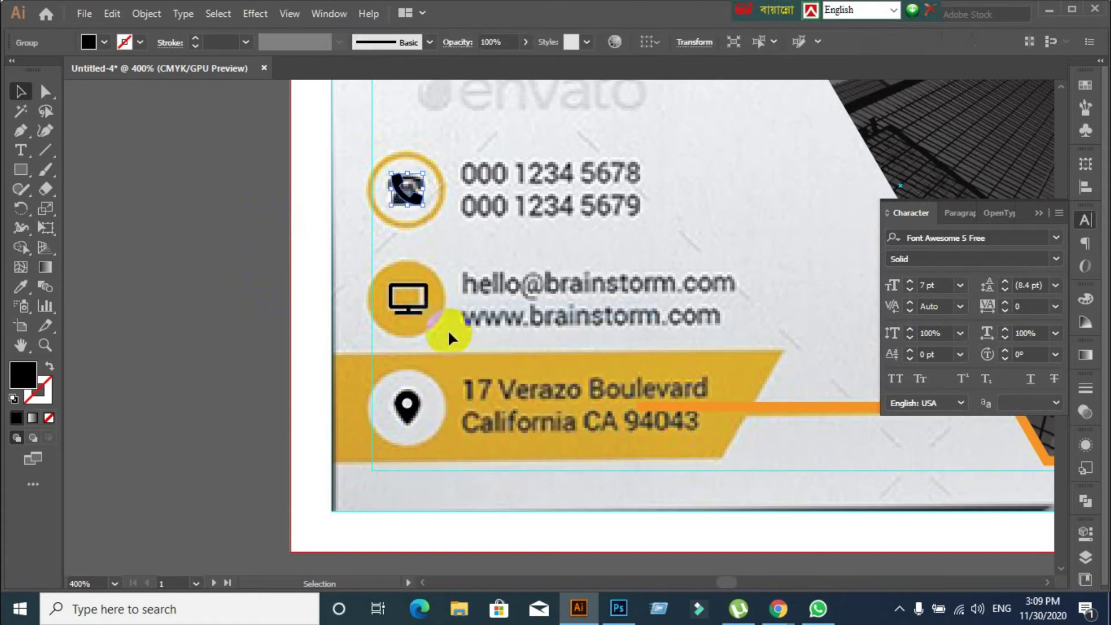
{"action": "left_click", "coordinate": [407, 307]}
{"action": "right_click", "coordinate": [408, 308]}
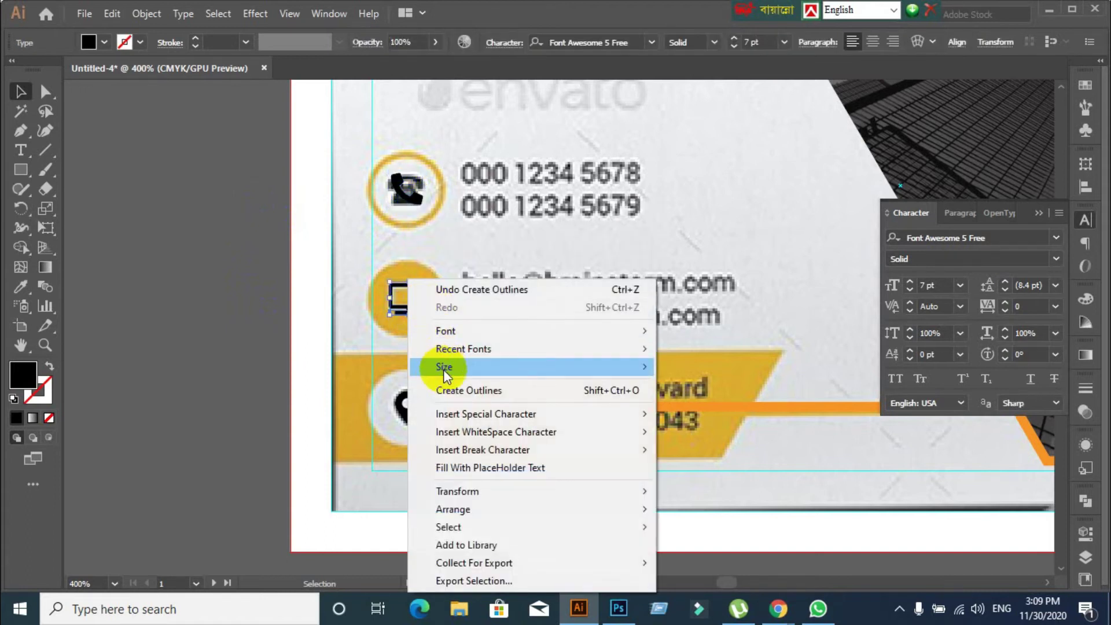
{"action": "left_click", "coordinate": [443, 384]}
{"action": "left_click", "coordinate": [408, 425]}
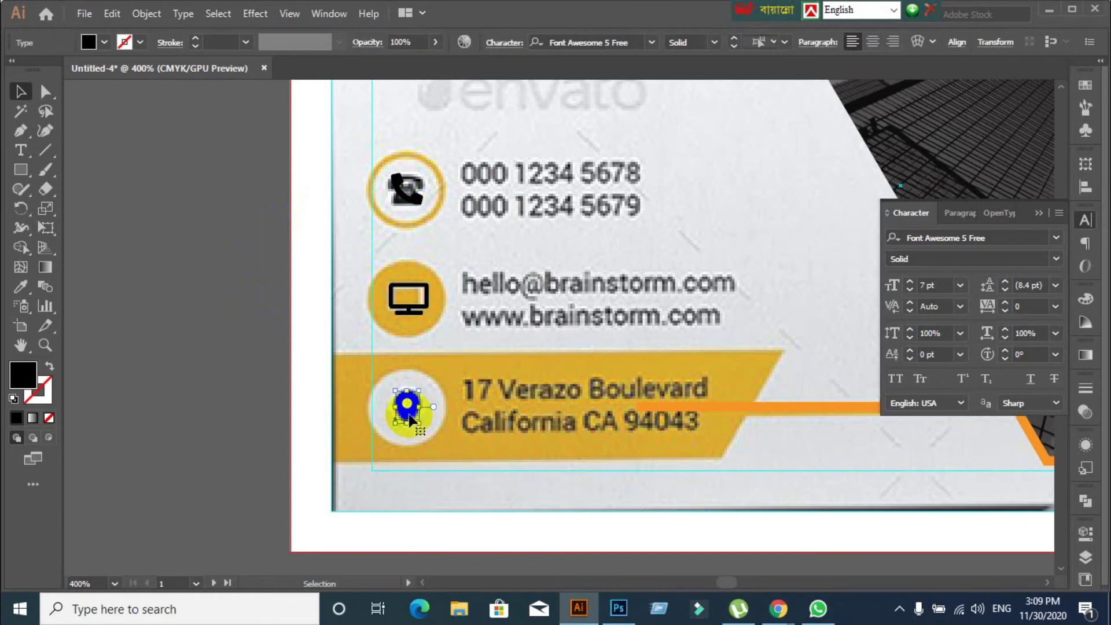
{"action": "right_click", "coordinate": [409, 426]}
{"action": "left_click", "coordinate": [473, 214]}
{"action": "left_click", "coordinate": [238, 325]}
{"action": "left_click_drag", "start_coordinate": [17, 168], "coordinate": [91, 208]}
{"action": "mouse_move", "coordinate": [366, 218]}
{"action": "left_mouse_down"}
{"action": "mouse_move", "coordinate": [404, 178]}
{"action": "mouse_move", "coordinate": [448, 235]}
{"action": "left_mouse_up"}
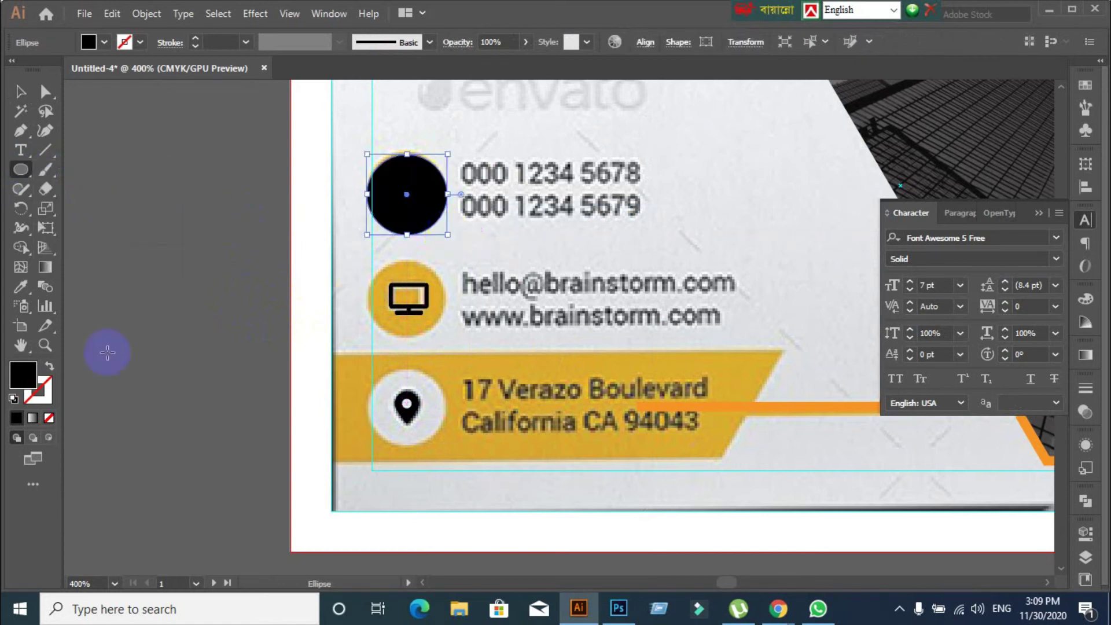
Resize the new circle to match the phone circle and make it solid black
{"action": "left_click", "coordinate": [51, 368]}
{"action": "left_click", "coordinate": [40, 392]}
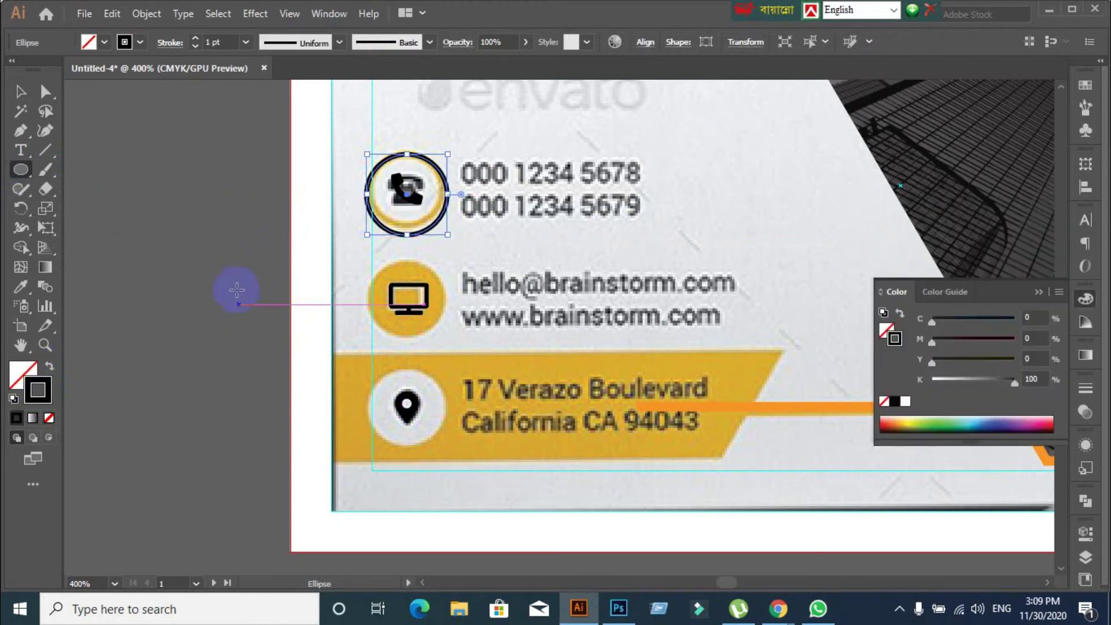
{"action": "left_click", "coordinate": [20, 91]}
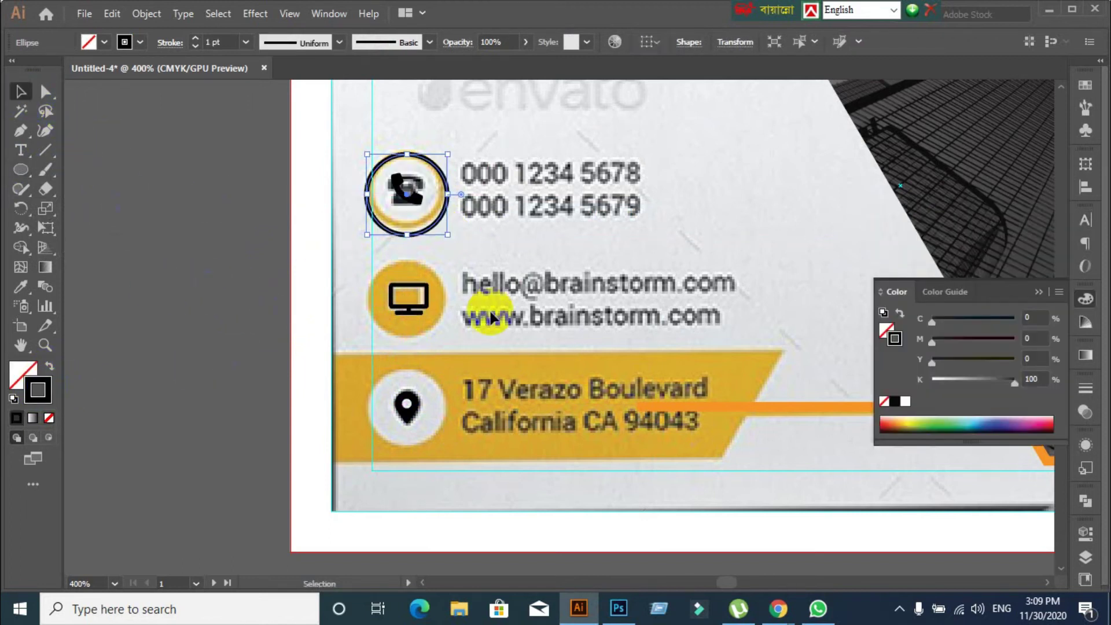
{"action": "left_click_drag", "start_coordinate": [447, 236], "coordinate": [442, 229]}
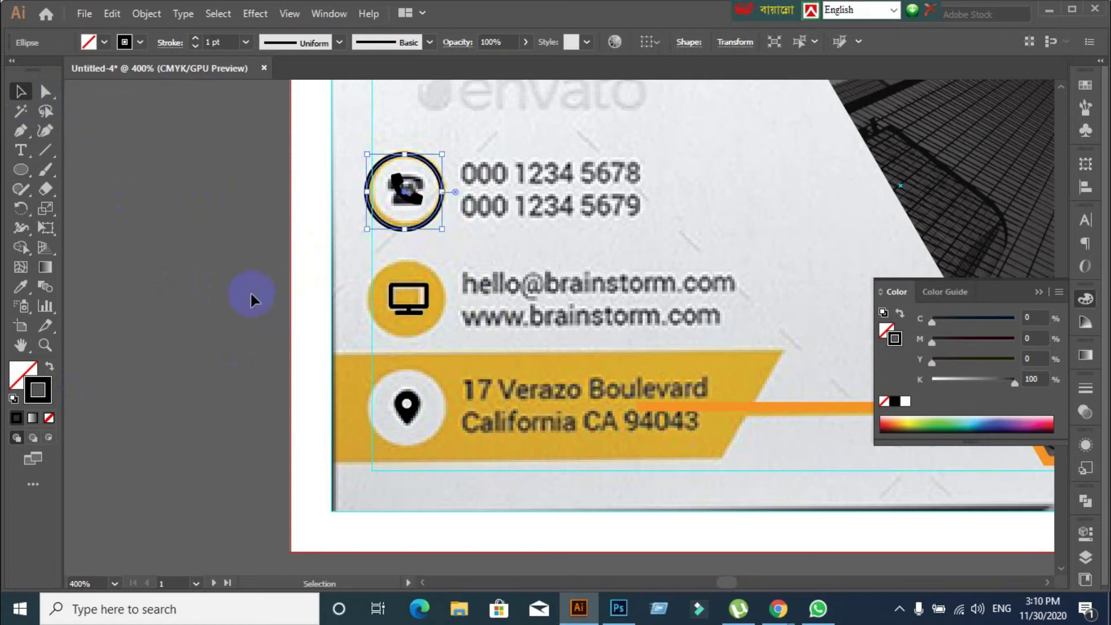
{"action": "left_click", "coordinate": [230, 42]}
{"action": "type", "text": "2"}
{"action": "key", "text": "Return"}
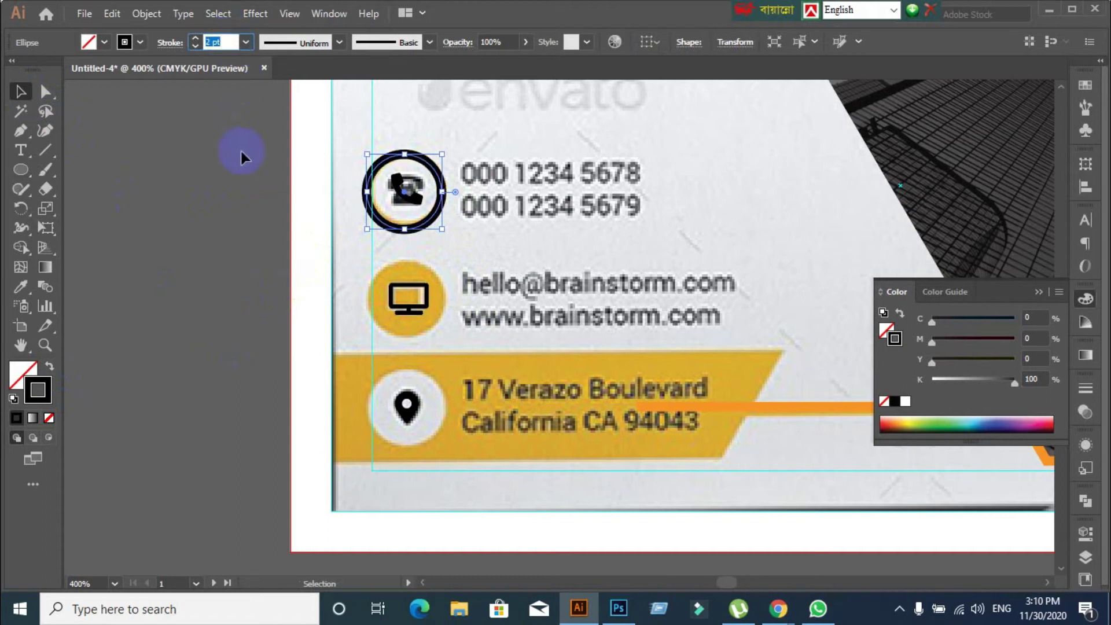
{"action": "left_click", "coordinate": [190, 235]}
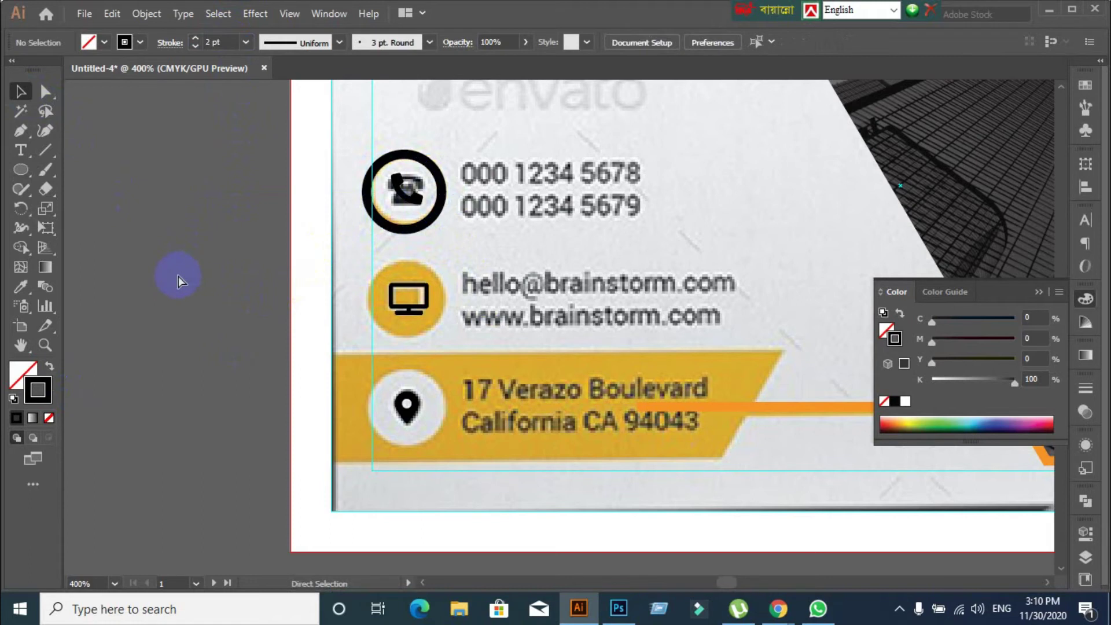
{"action": "key", "text": "ctrl+z"}
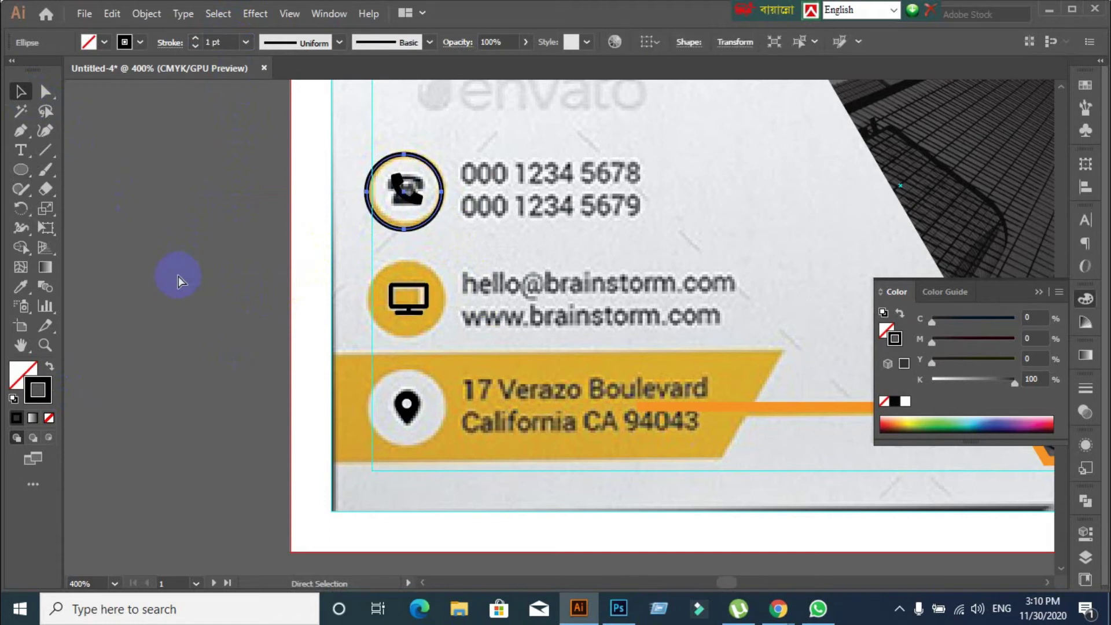
{"action": "key", "text": "shift+x"}
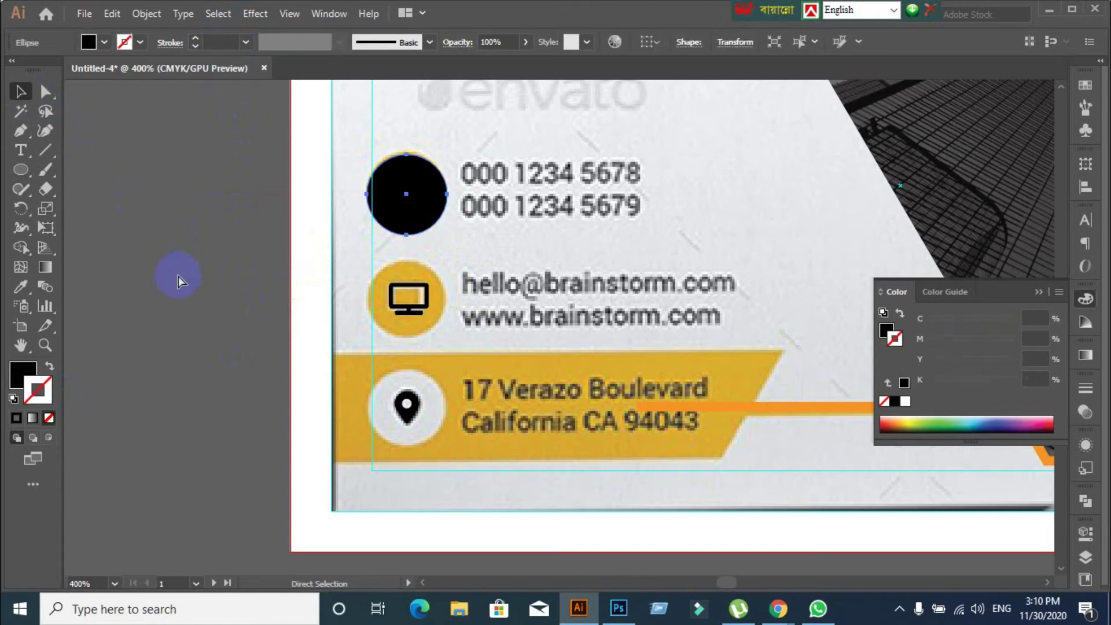
Copy the black circle down over the monitor and pin rows using Alt-drag and Ctrl+D
{"action": "left_click_drag", "start_coordinate": [422, 242], "coordinate": [431, 305]}
{"action": "key", "text": "ctrl+d"}
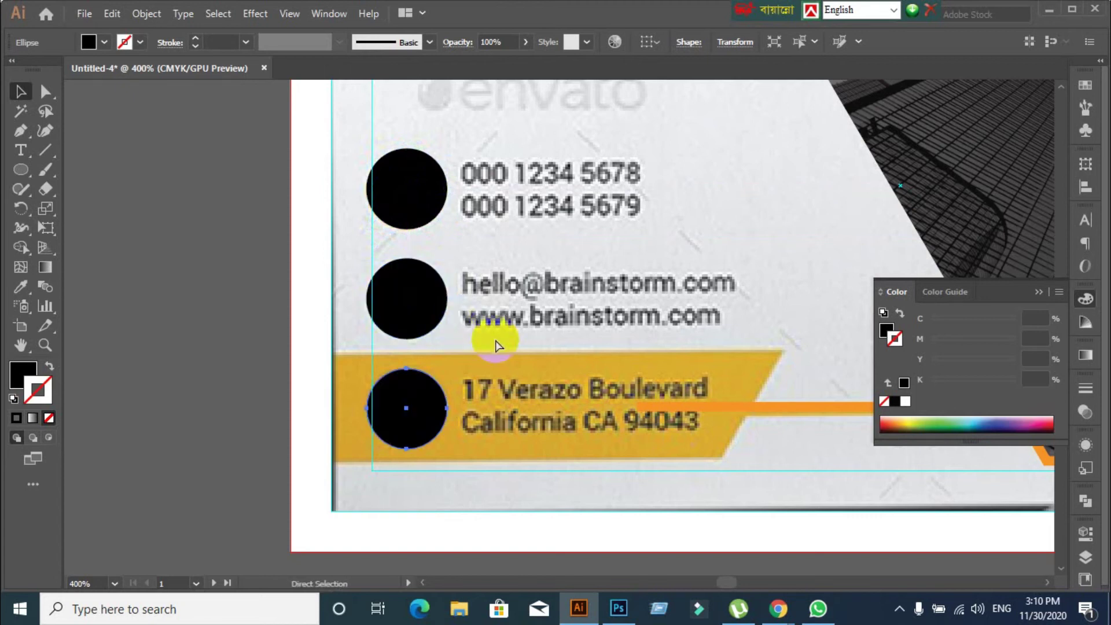
{"action": "left_click", "coordinate": [417, 237]}
{"action": "left_click", "coordinate": [409, 190]}
{"action": "left_click_drag", "start_coordinate": [422, 389], "coordinate": [496, 391]}
{"action": "left_click", "coordinate": [394, 215]}
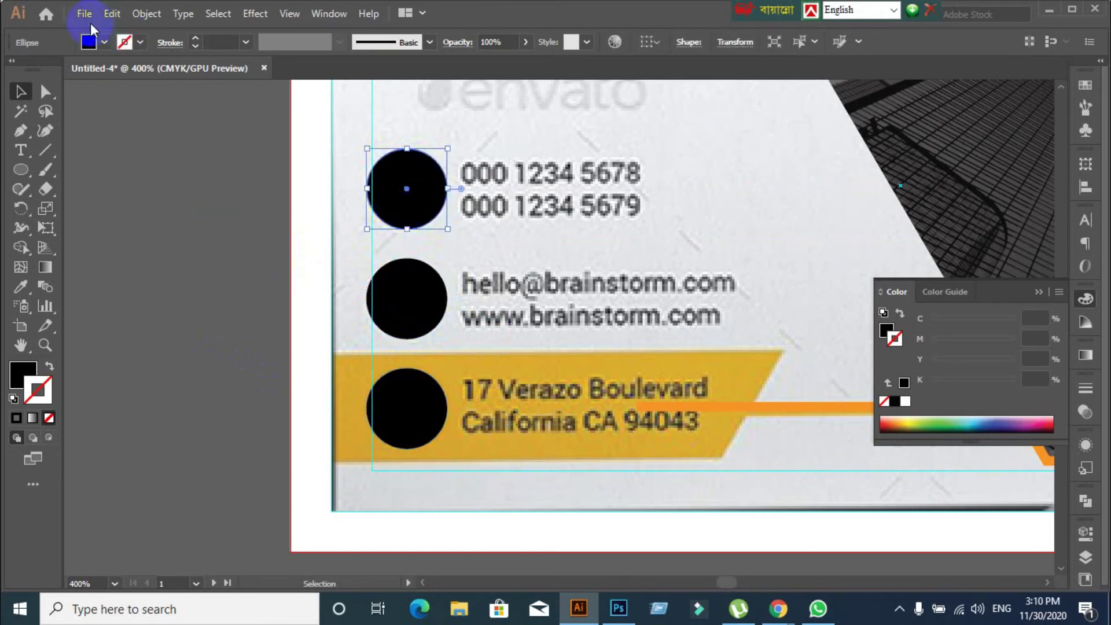
Fill the three black circles with pink, eyedropping the top circle's fill
{"action": "left_click", "coordinate": [103, 42]}
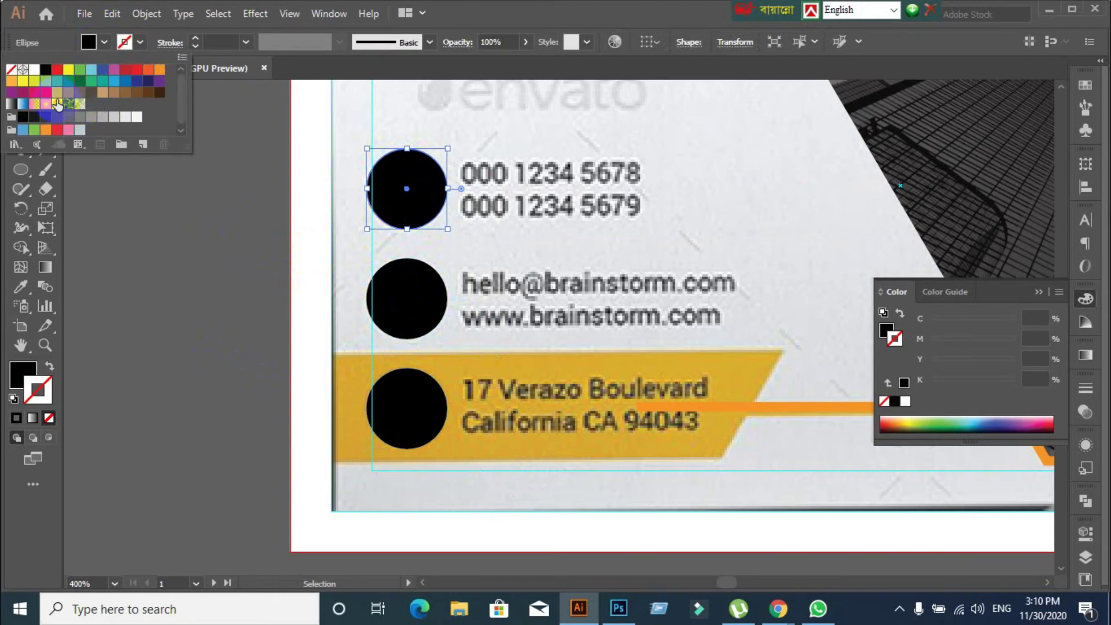
{"action": "left_click", "coordinate": [45, 92]}
{"action": "left_click", "coordinate": [124, 222]}
{"action": "left_click", "coordinate": [395, 305]}
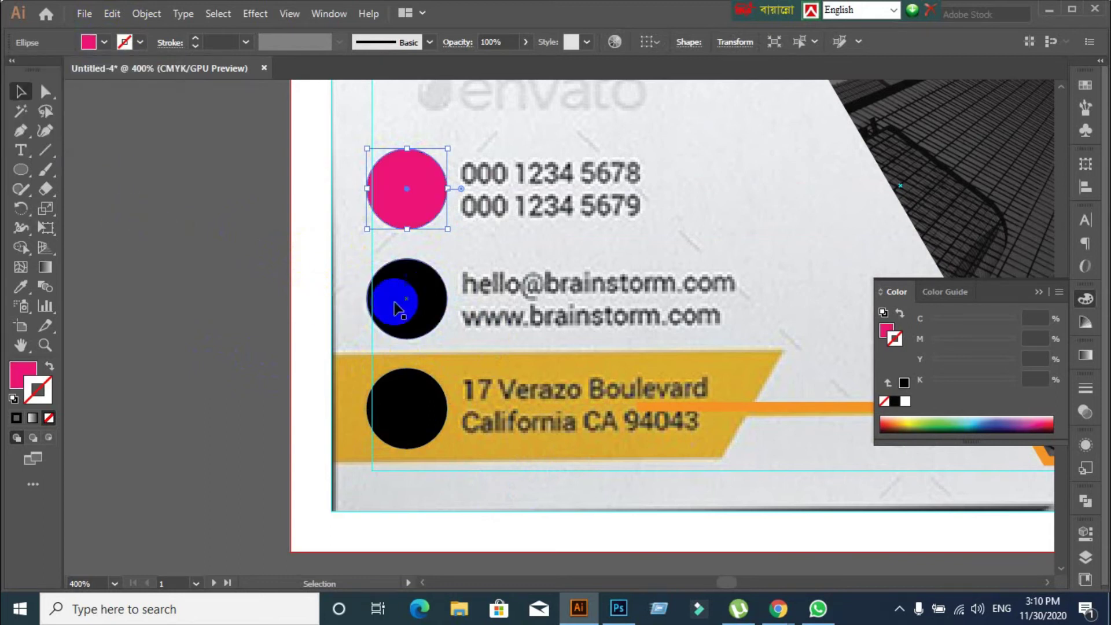
{"action": "left_click", "coordinate": [397, 306]}
{"action": "left_click", "coordinate": [415, 411], "text": "shift"}
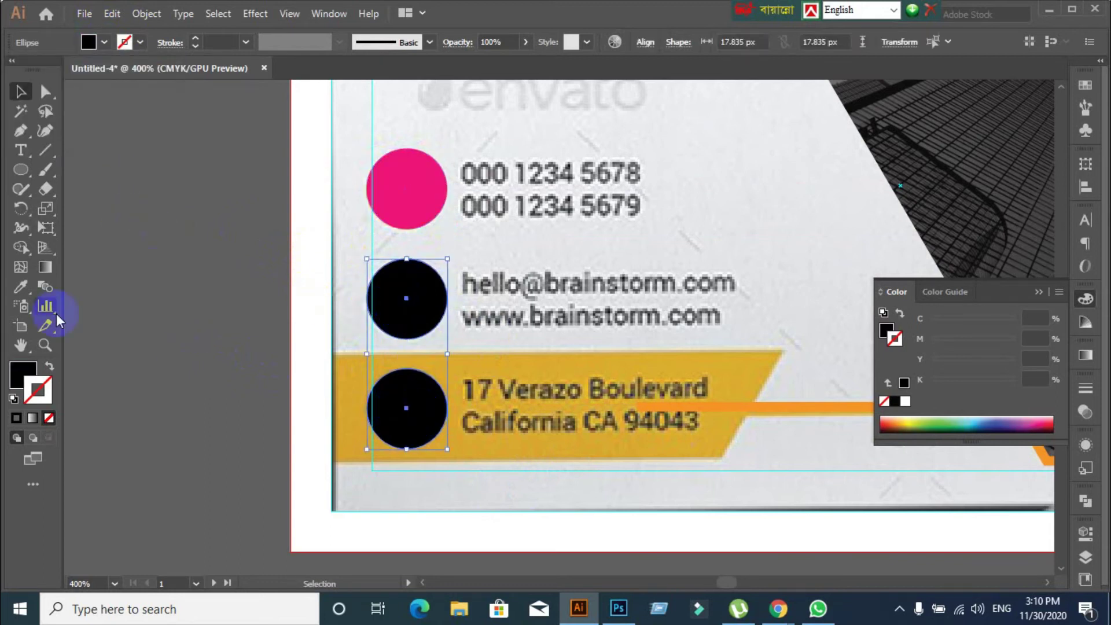
{"action": "left_click", "coordinate": [26, 289]}
{"action": "left_click", "coordinate": [379, 162]}
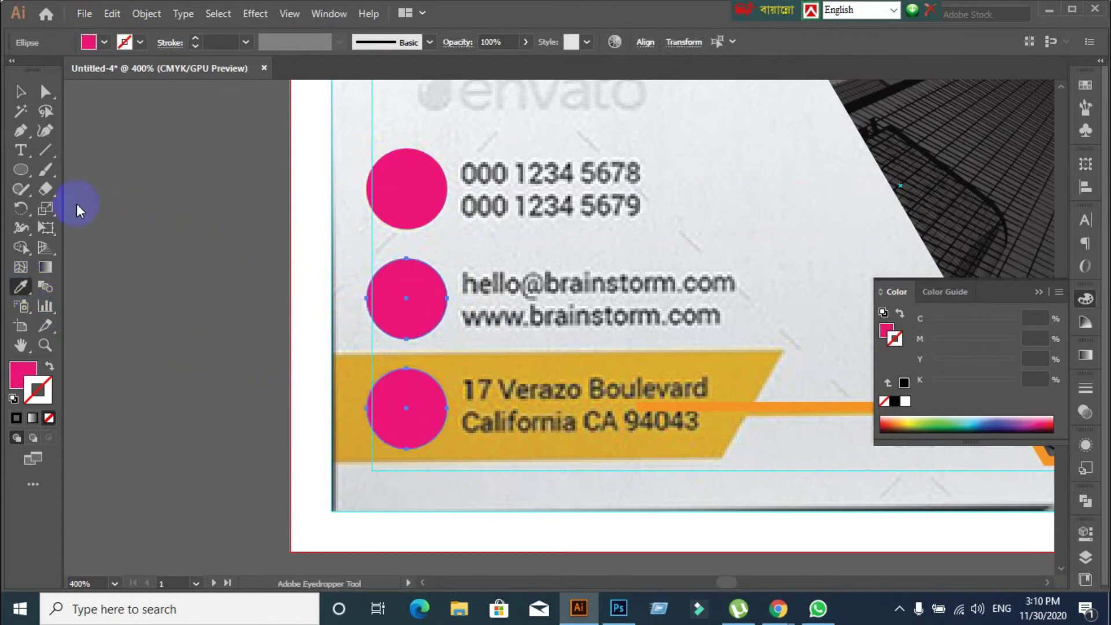
{"action": "left_click", "coordinate": [21, 93]}
{"action": "left_click", "coordinate": [153, 179]}
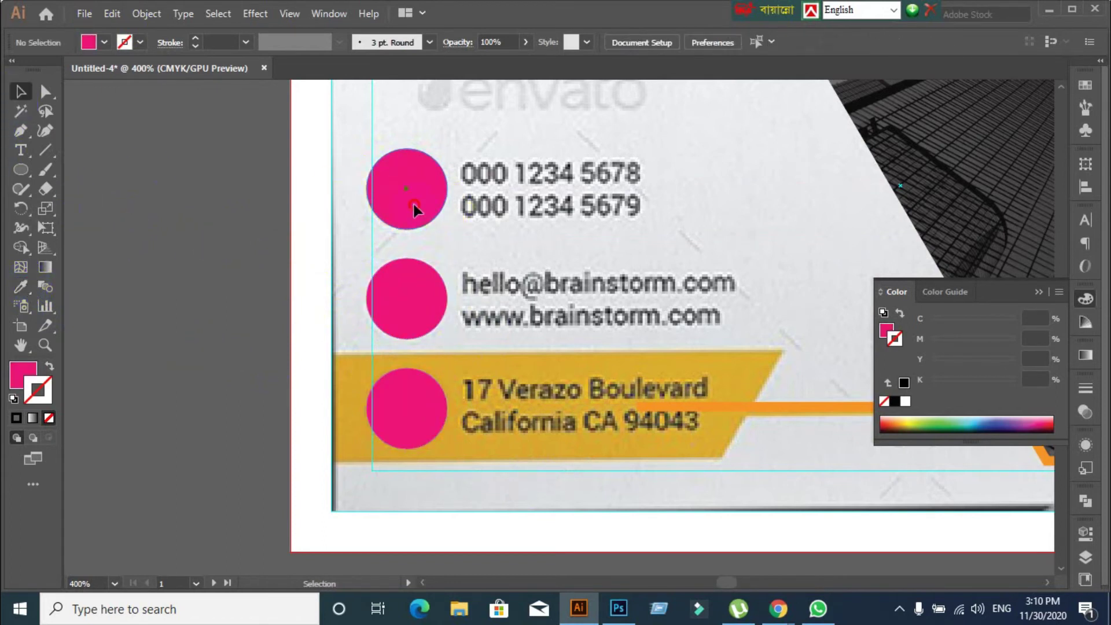
Send the top pink circle one step backward and check the phone icon beneath it
{"action": "left_click_drag", "start_coordinate": [414, 208], "coordinate": [312, 301]}
{"action": "left_click", "coordinate": [228, 322]}
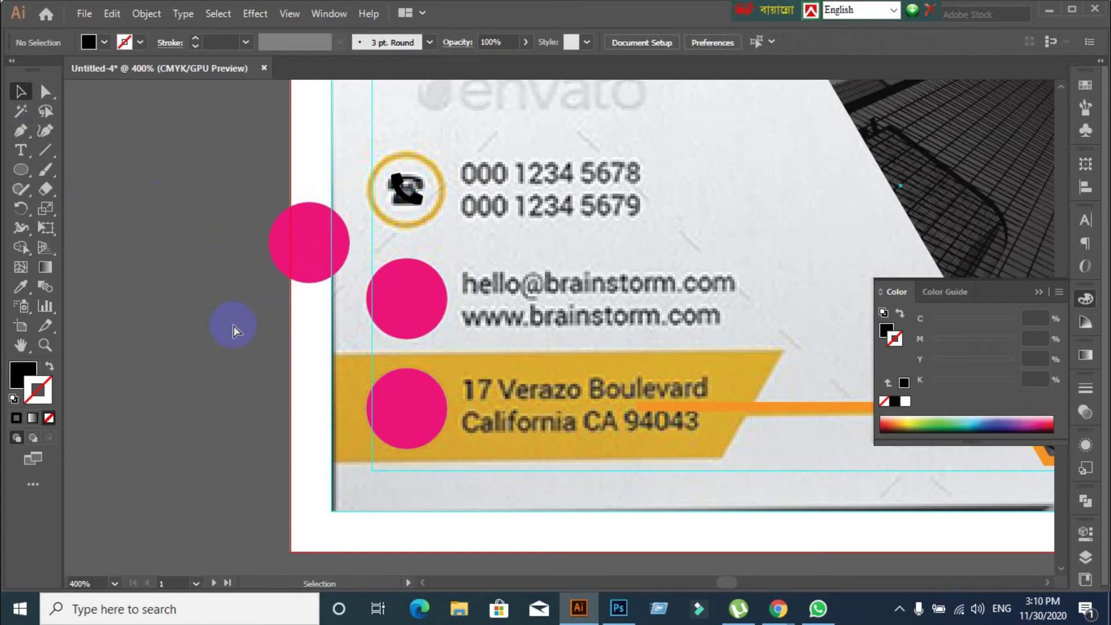
{"action": "key", "text": "ctrl+z"}
{"action": "right_click", "coordinate": [397, 207]}
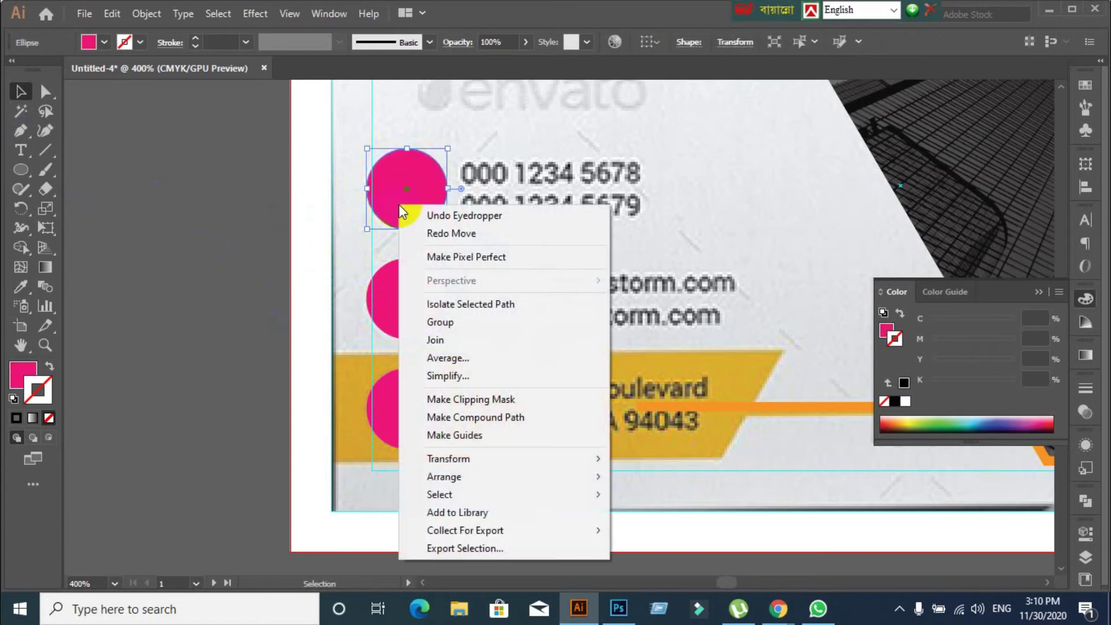
{"action": "mouse_move", "coordinate": [578, 481]}
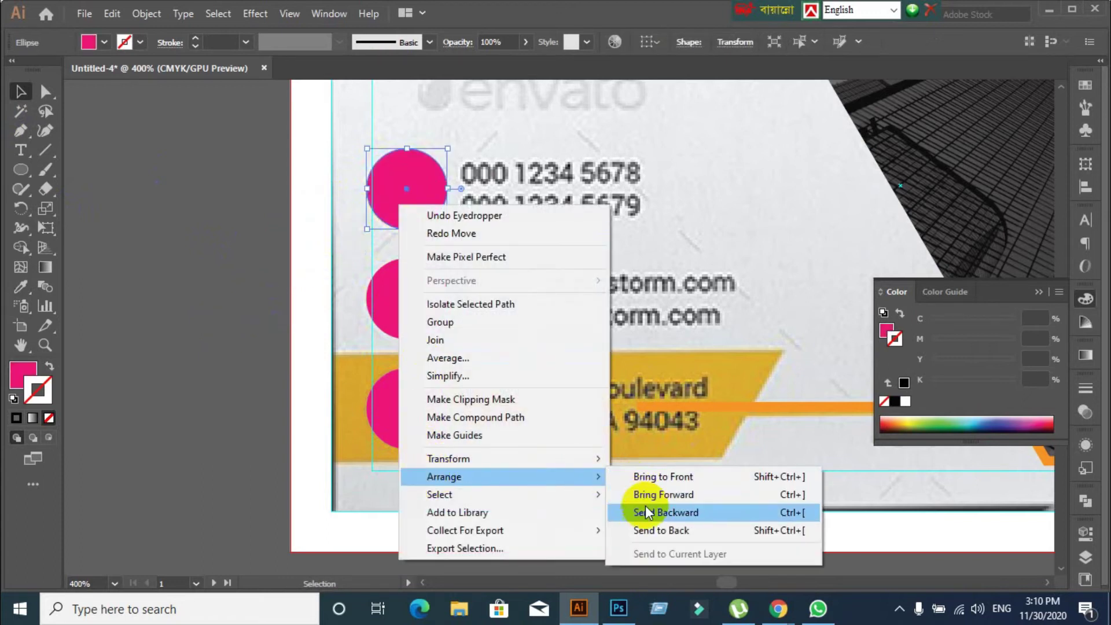
{"action": "left_click", "coordinate": [644, 509]}
{"action": "right_click", "coordinate": [391, 200]}
{"action": "left_click", "coordinate": [206, 295]}
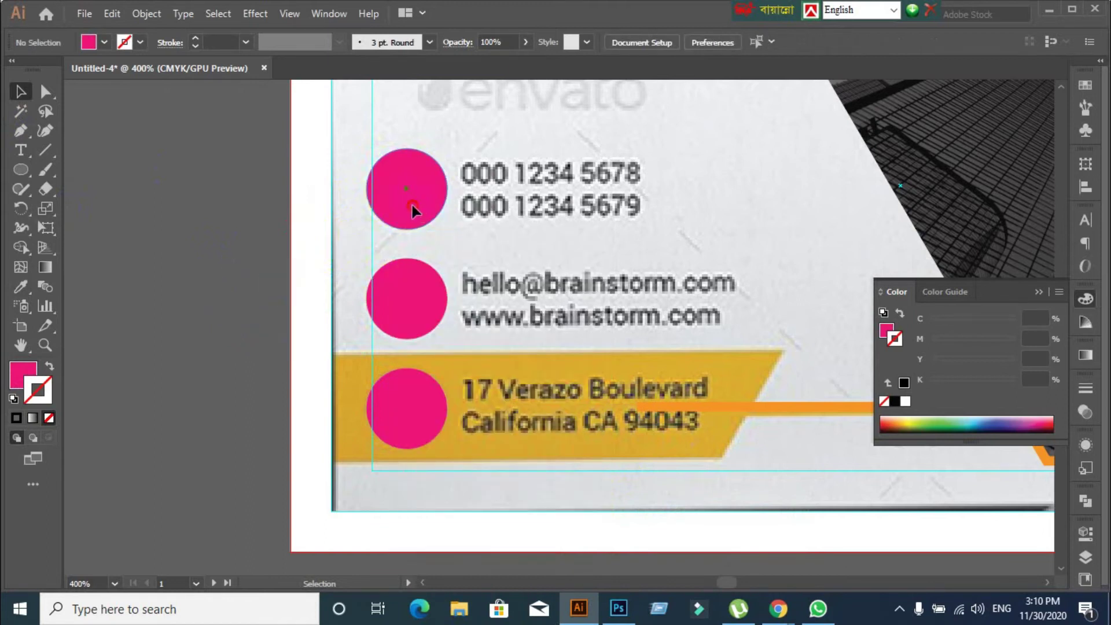
{"action": "left_click_drag", "start_coordinate": [412, 205], "coordinate": [360, 214]}
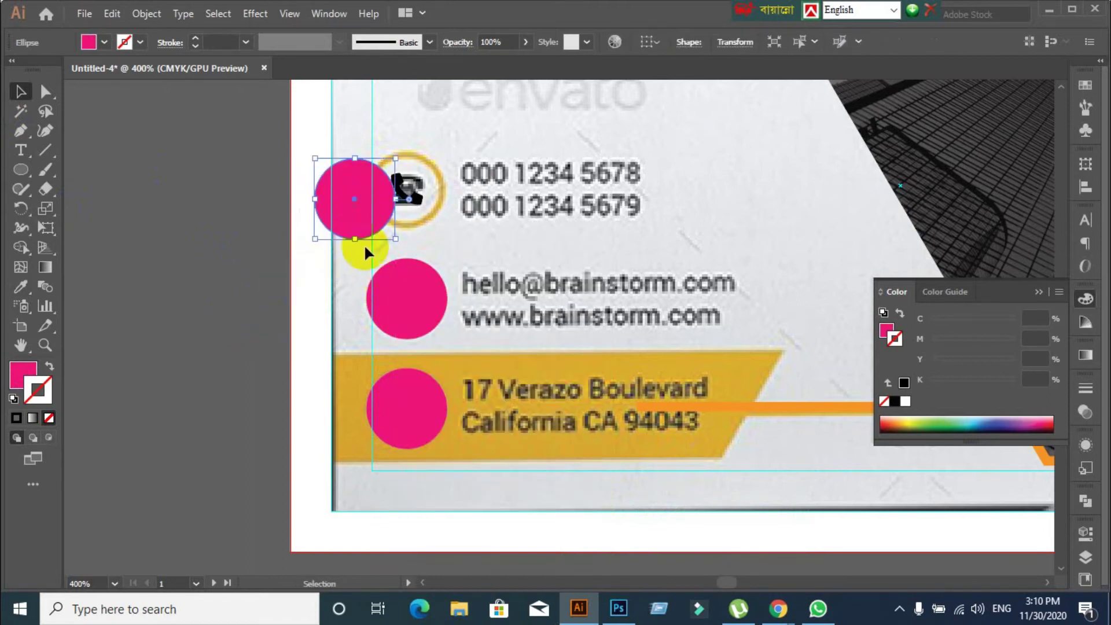
{"action": "key", "text": "ctrl+z"}
Remove the three pink circles from the card
{"action": "left_click", "coordinate": [402, 218]}
{"action": "left_click", "coordinate": [426, 330], "text": "shift"}
{"action": "left_click", "coordinate": [417, 405], "text": "shift"}
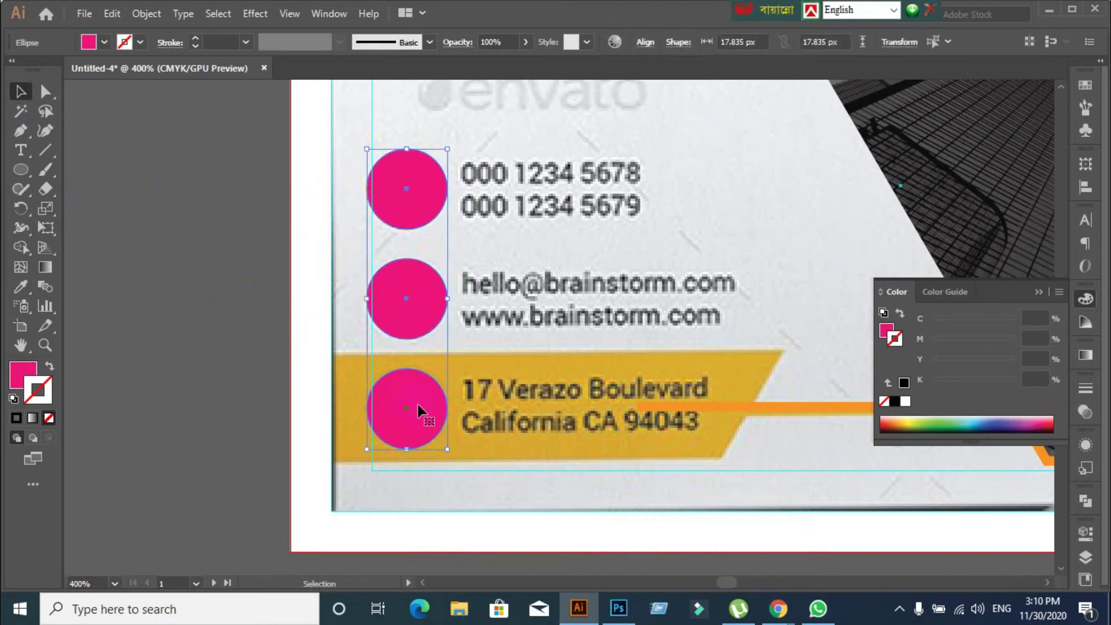
{"action": "key", "text": "Delete"}
Bring the phone, monitor and pin icons to front and restore the pink circles behind them
{"action": "left_click", "coordinate": [421, 197]}
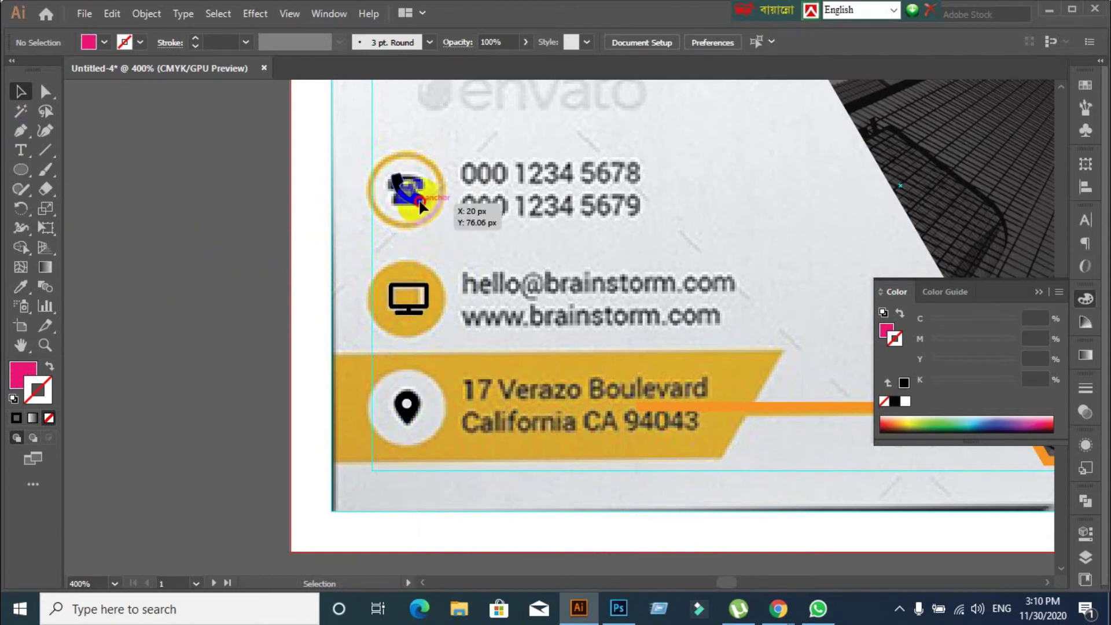
{"action": "left_click", "coordinate": [431, 290], "text": "shift"}
{"action": "left_click", "coordinate": [414, 413], "text": "shift"}
{"action": "right_click", "coordinate": [407, 315]}
{"action": "mouse_move", "coordinate": [457, 478]}
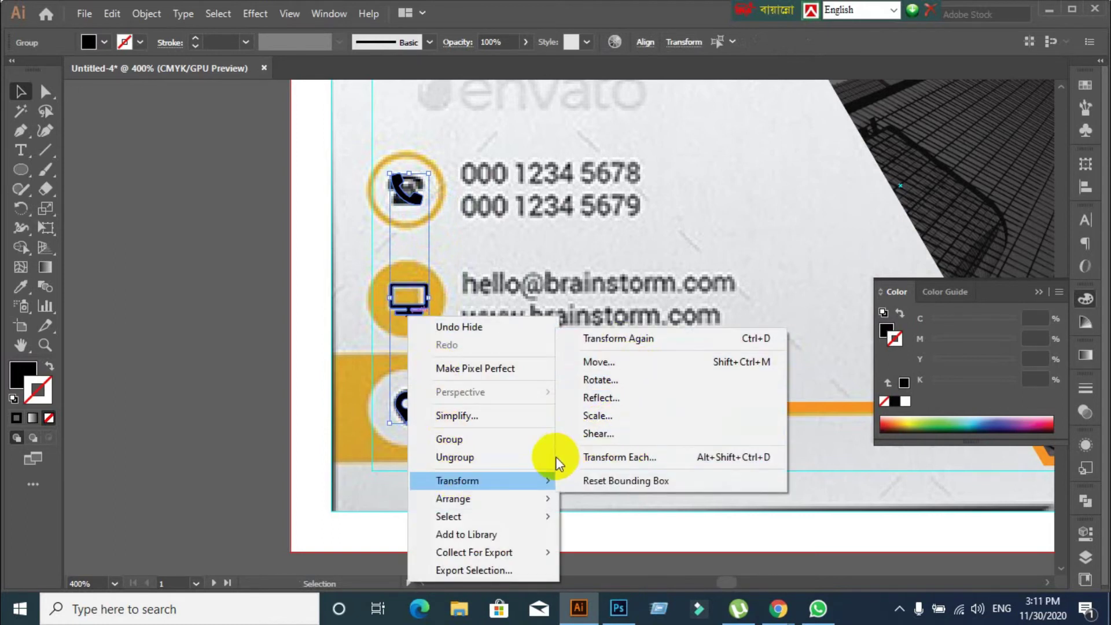
{"action": "mouse_move", "coordinate": [516, 498]}
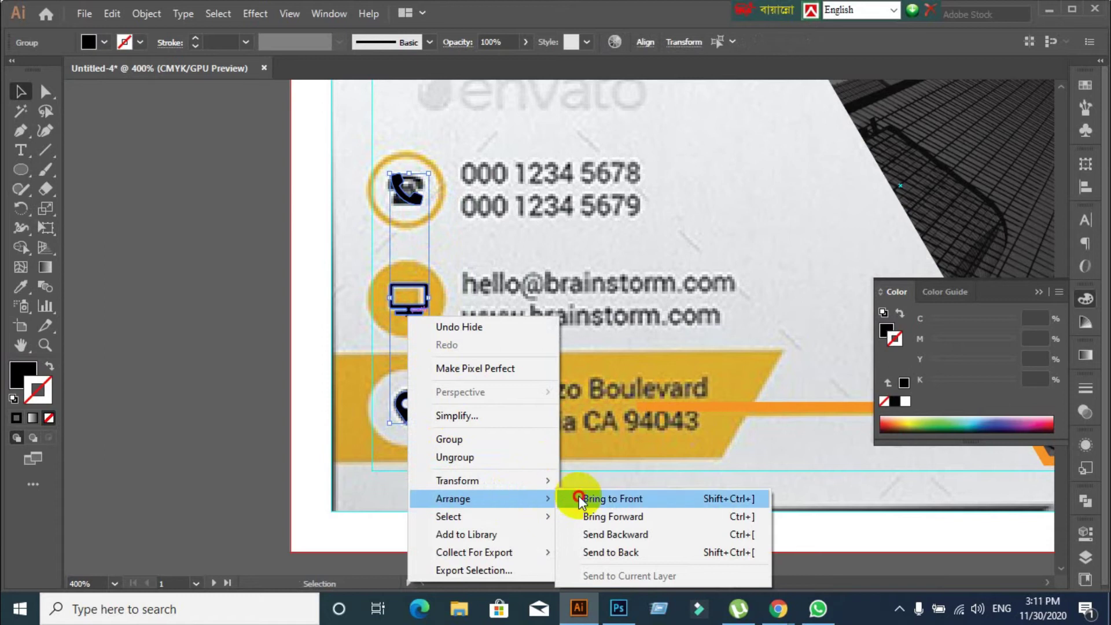
{"action": "left_click", "coordinate": [579, 495]}
{"action": "left_click", "coordinate": [288, 426]}
{"action": "key", "text": "ctrl+alt+3"}
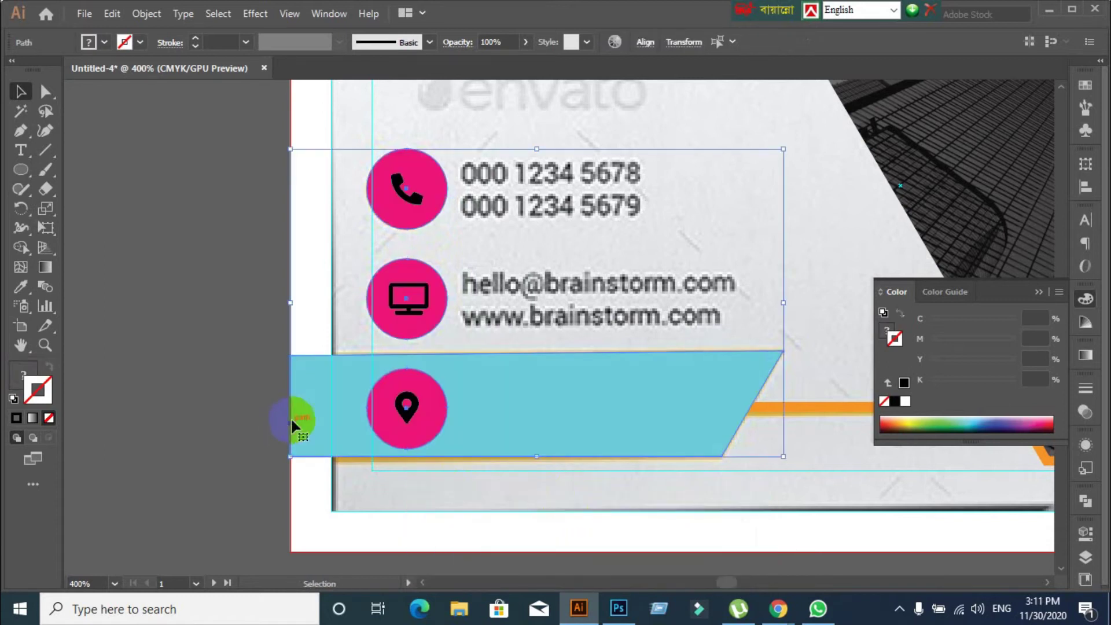
Select the building photo object on the card
{"action": "left_click", "coordinate": [242, 370]}
{"action": "scroll", "coordinate": [242, 370], "scroll_direction": "down", "scroll_amount": 2}
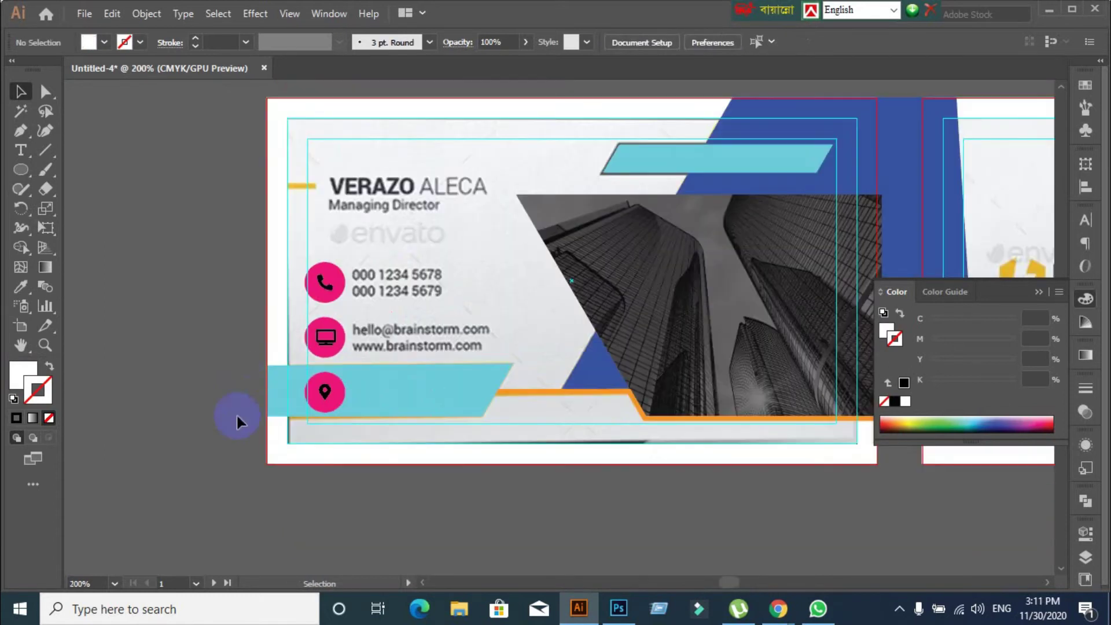
{"action": "scroll", "coordinate": [302, 470], "scroll_direction": "up", "scroll_amount": 1}
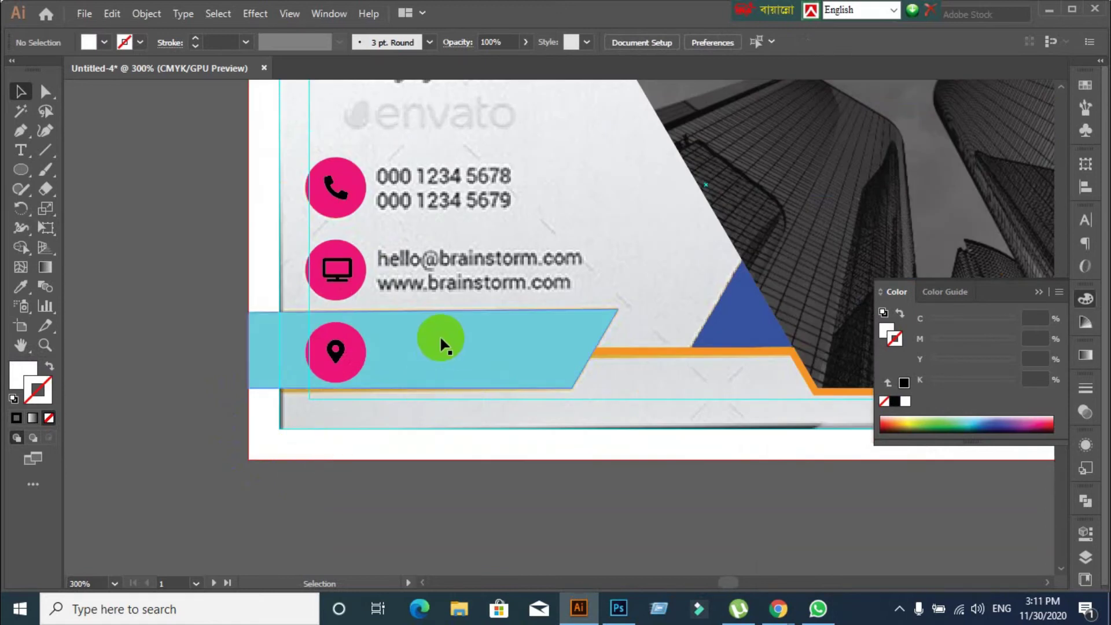
{"action": "scroll", "coordinate": [477, 249], "scroll_direction": "up", "scroll_amount": 3}
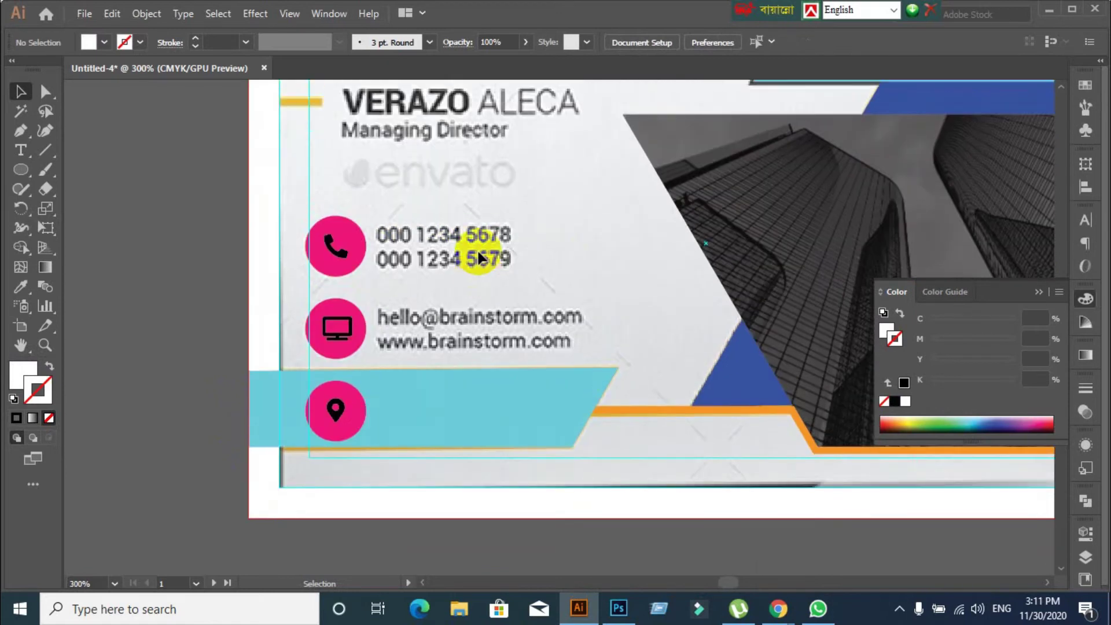
{"action": "scroll", "coordinate": [477, 248], "scroll_direction": "down", "scroll_amount": 1}
{"action": "scroll", "coordinate": [478, 290], "scroll_direction": "down", "scroll_amount": 1}
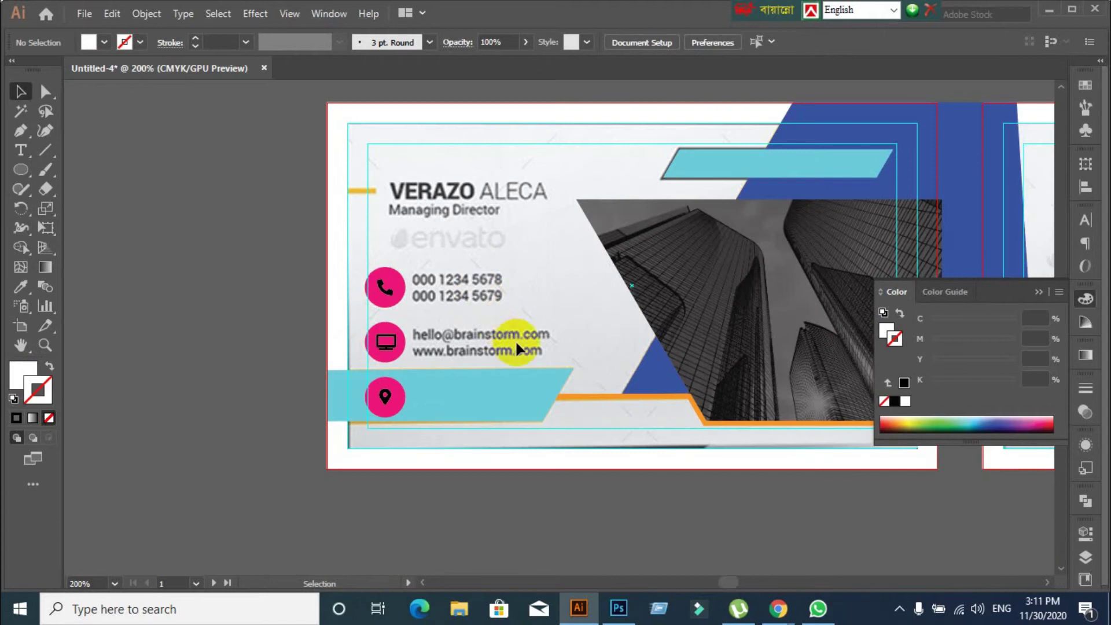
{"action": "left_click_drag", "start_coordinate": [736, 311], "coordinate": [561, 480]}
{"action": "key", "text": "v"}
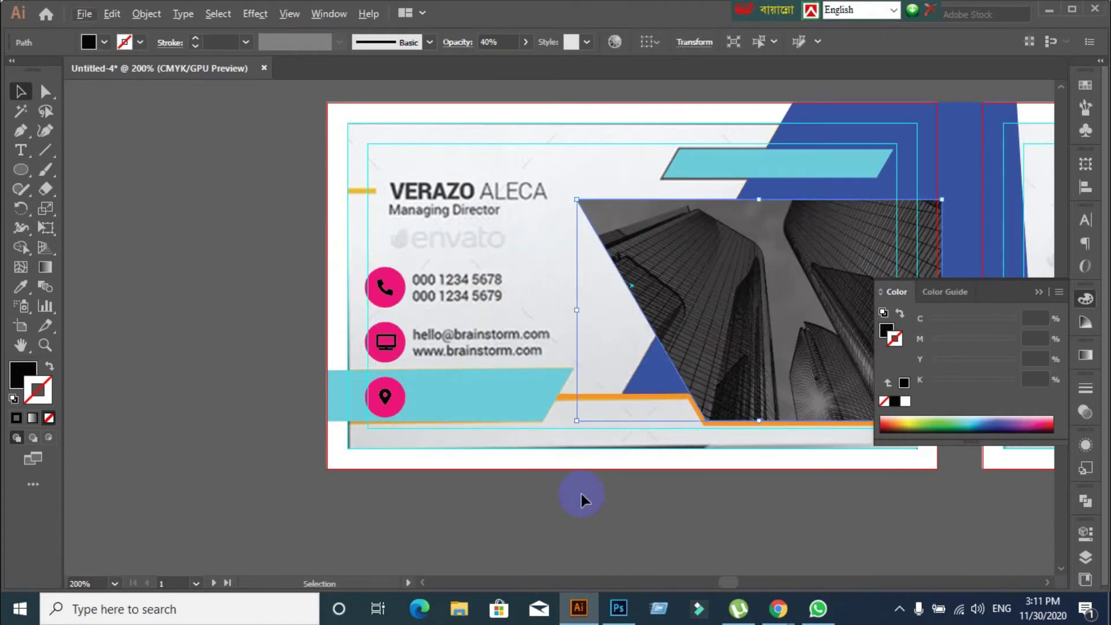
{"action": "scroll", "coordinate": [580, 494], "scroll_direction": "down", "scroll_amount": 1}
{"action": "scroll", "coordinate": [580, 494], "scroll_direction": "right", "scroll_amount": 5}
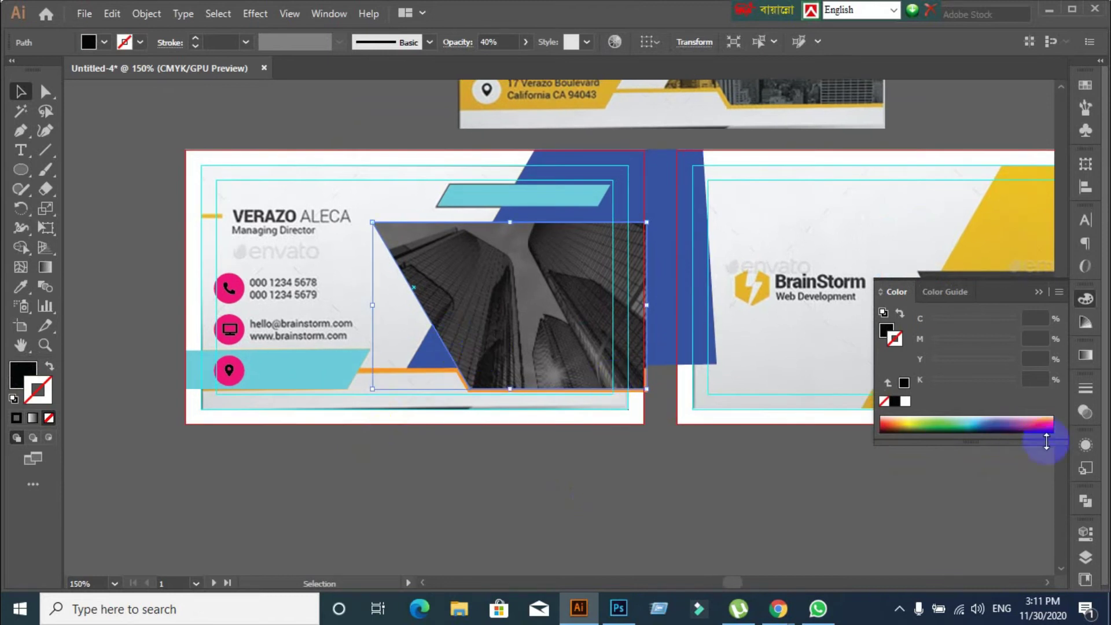
Change the photo's blend mode to Overlay at 40% opacity, after trying Hard Light
{"action": "left_click", "coordinate": [1084, 412]}
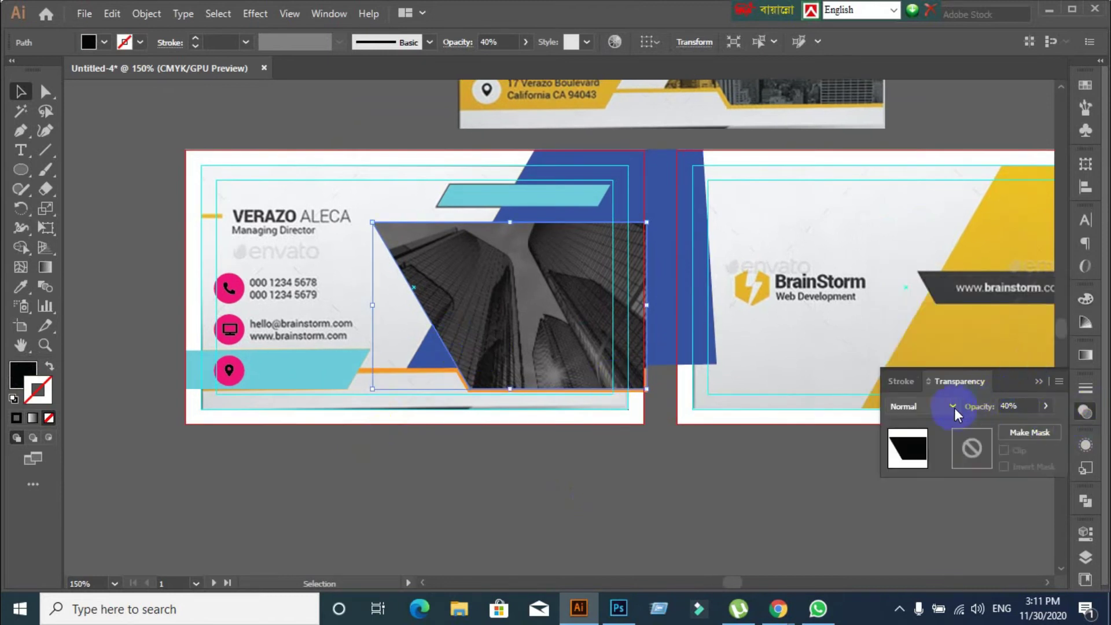
{"action": "left_click", "coordinate": [952, 409]}
{"action": "left_click", "coordinate": [924, 273]}
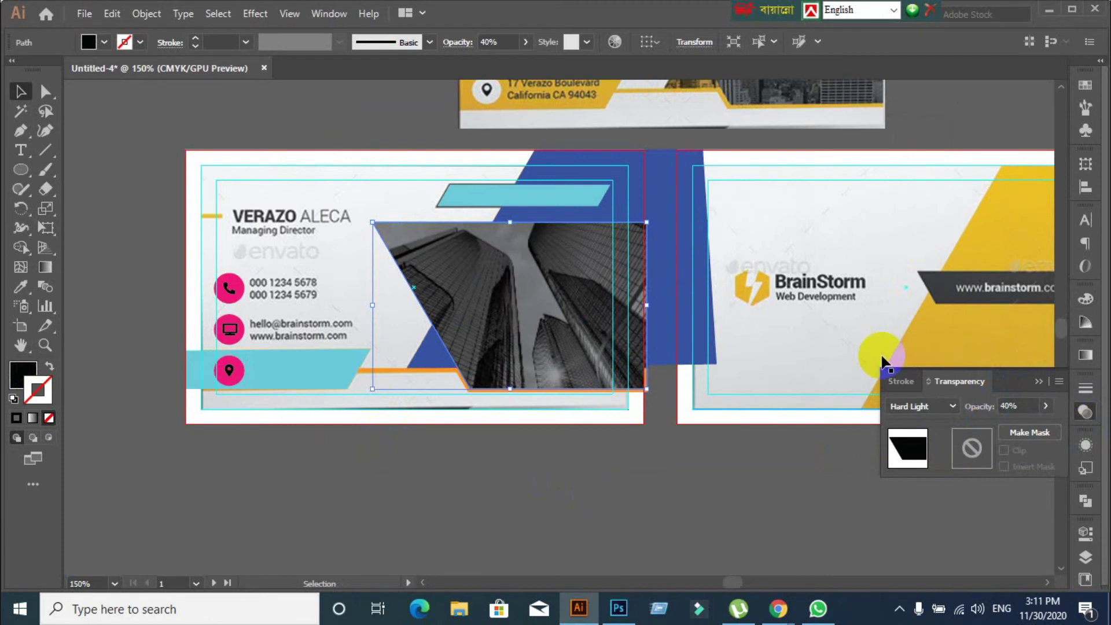
{"action": "left_click", "coordinate": [925, 407]}
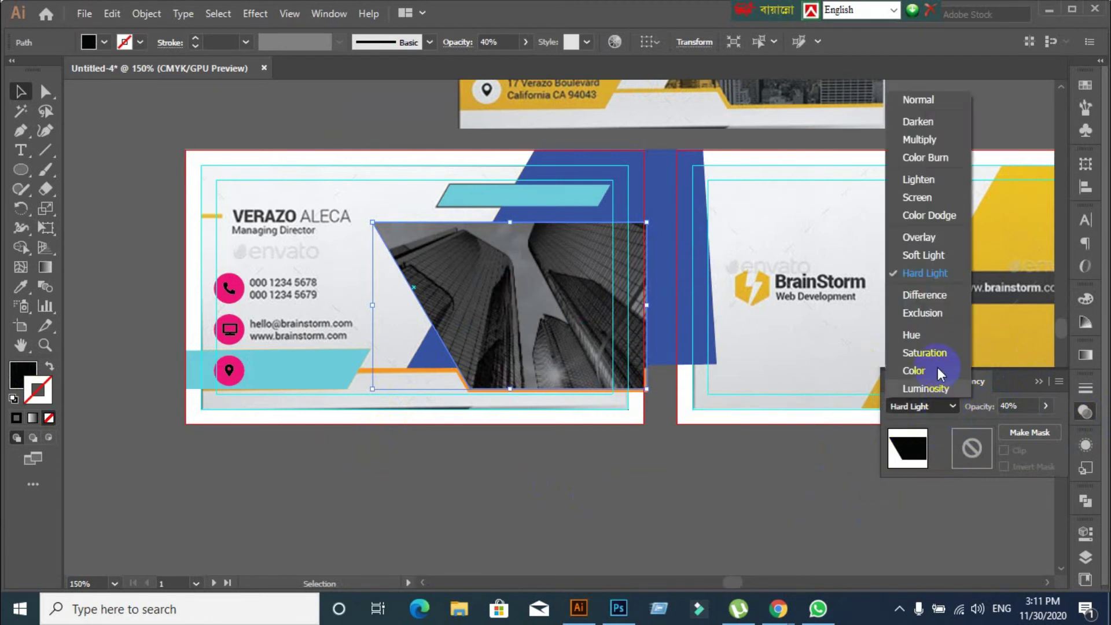
{"action": "left_click", "coordinate": [913, 242]}
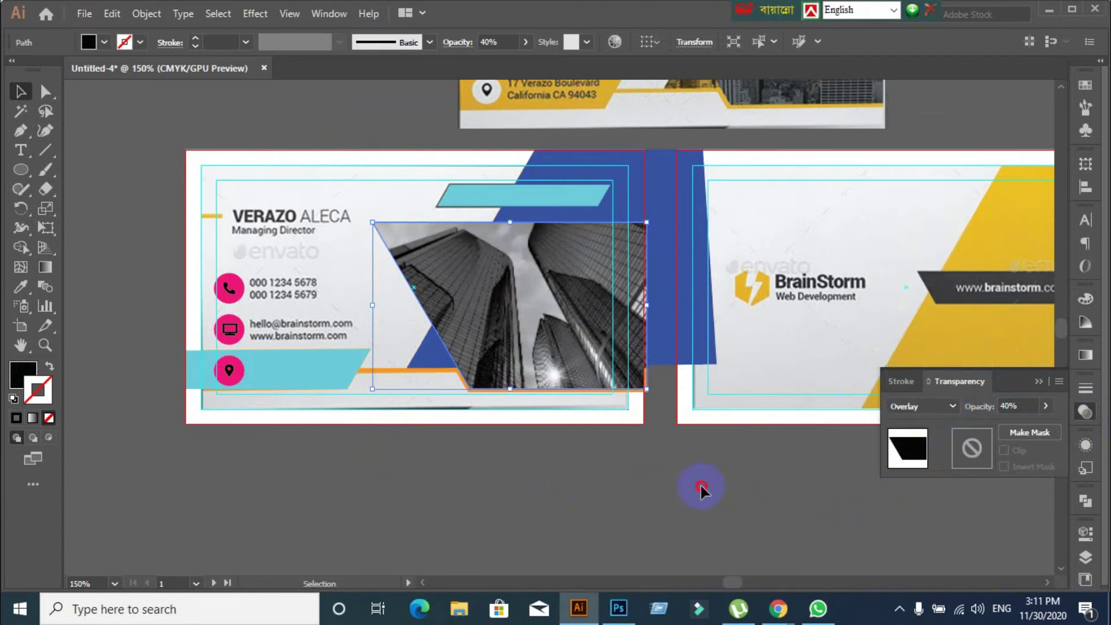
{"action": "left_click", "coordinate": [613, 487]}
{"action": "left_click", "coordinate": [535, 304]}
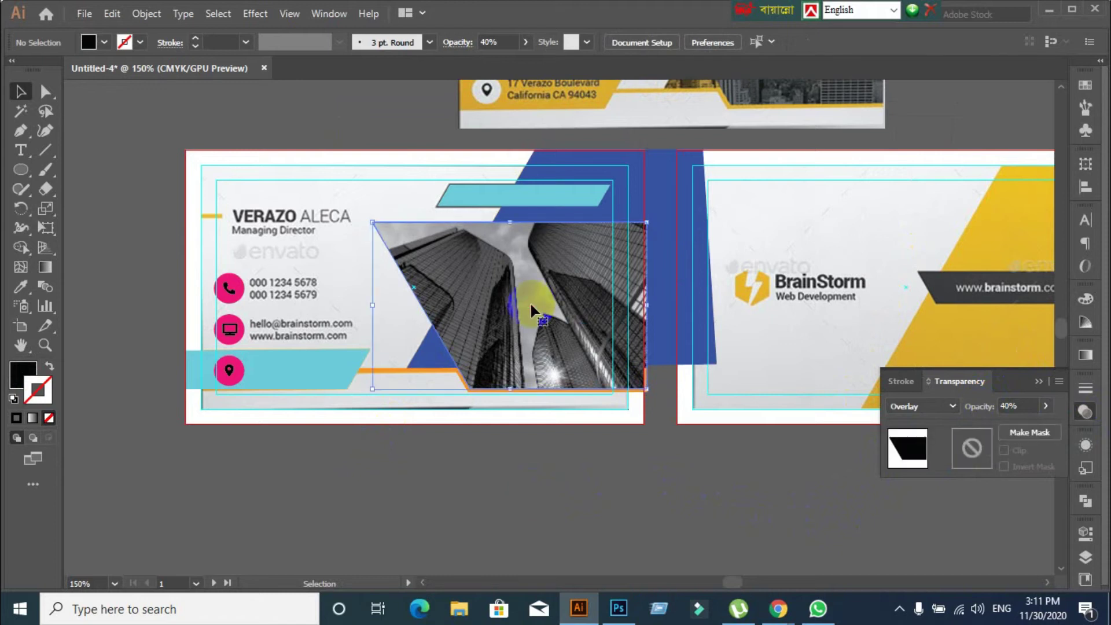
{"action": "left_click", "coordinate": [352, 491]}
{"action": "scroll", "coordinate": [355, 457], "scroll_direction": "down", "scroll_amount": 2}
{"action": "scroll", "coordinate": [355, 457], "scroll_direction": "left", "scroll_amount": 2}
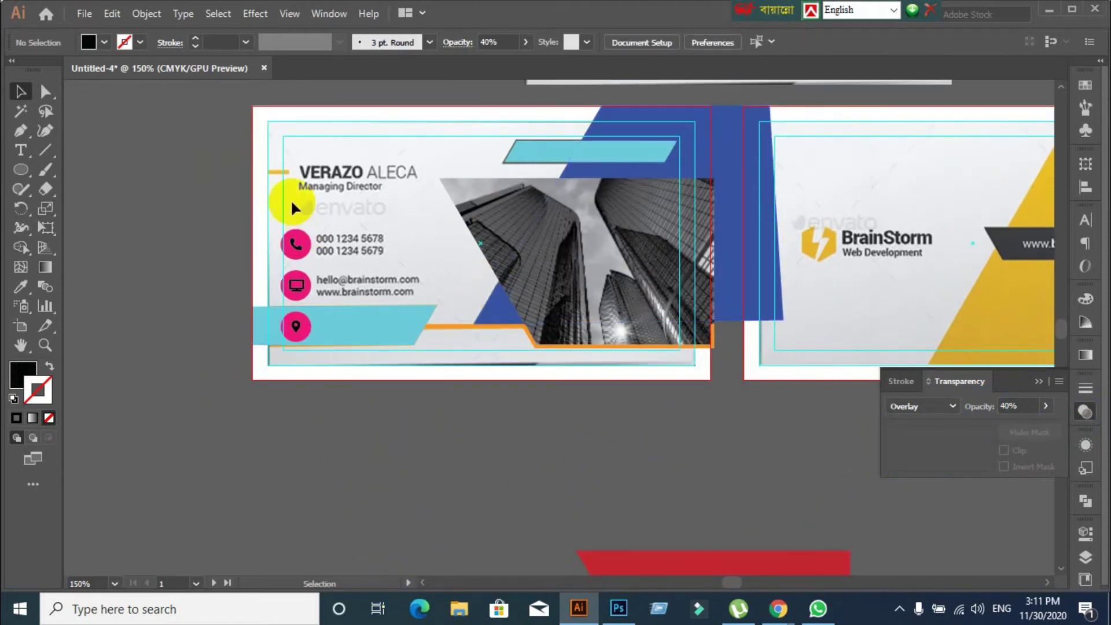
{"action": "scroll", "coordinate": [258, 161], "scroll_direction": "up", "scroll_amount": 2}
{"action": "scroll", "coordinate": [296, 207], "scroll_direction": "down", "scroll_amount": 1}
Draw a small bar over the yellow dash beside the name, then deselect it
{"action": "scroll", "coordinate": [306, 202], "scroll_direction": "up", "scroll_amount": 2}
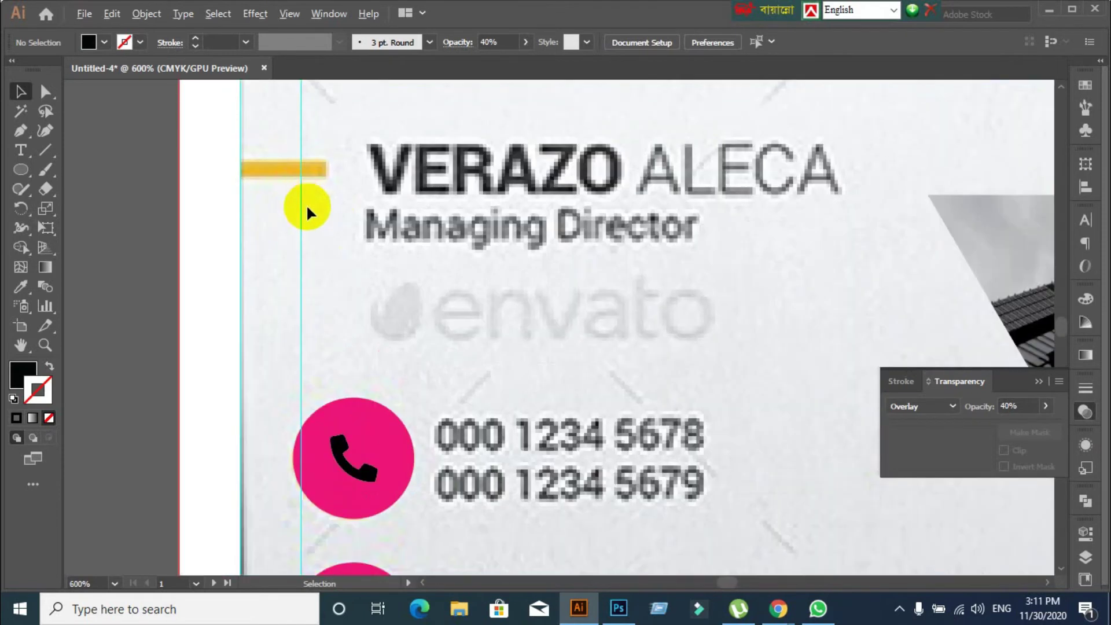
{"action": "left_click_drag", "start_coordinate": [21, 170], "coordinate": [92, 172]}
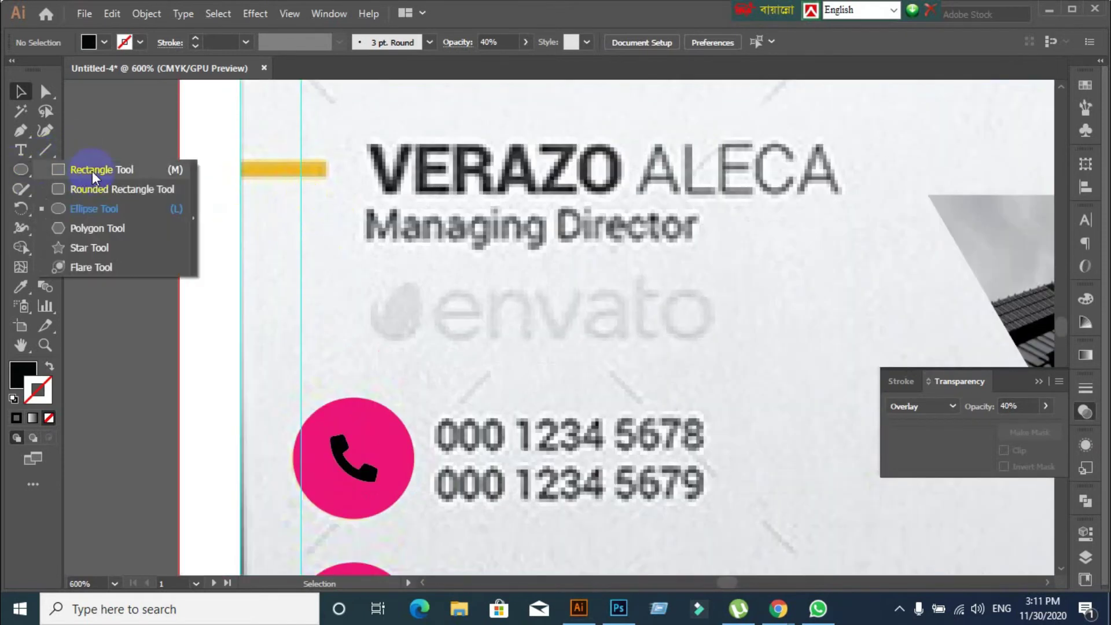
{"action": "left_click_drag", "start_coordinate": [242, 163], "coordinate": [330, 177]}
{"action": "left_click", "coordinate": [19, 92]}
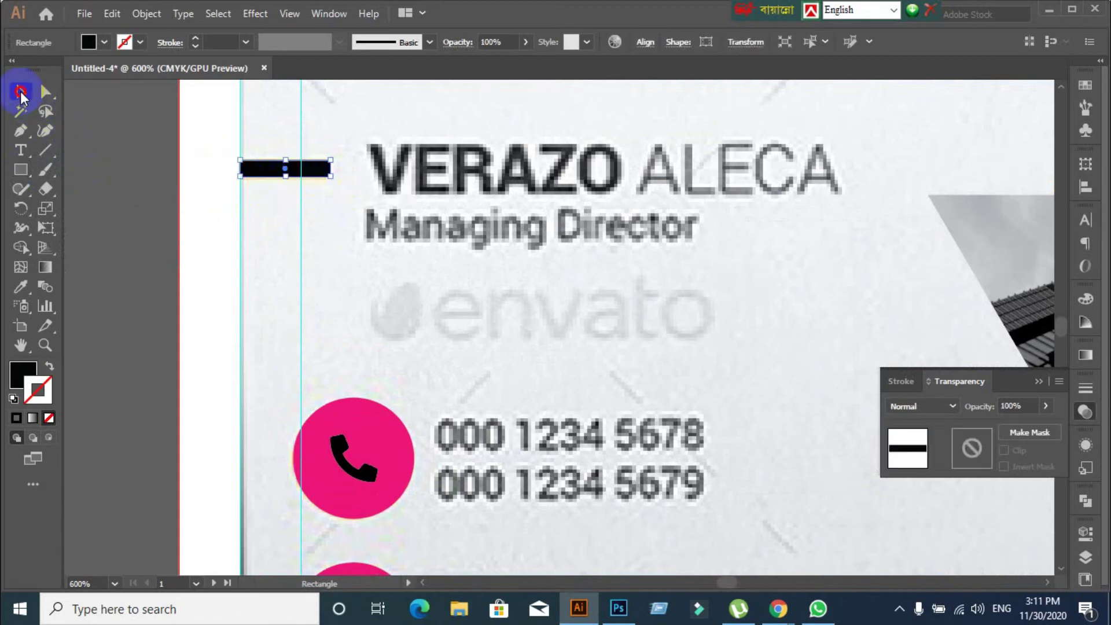
{"action": "left_click", "coordinate": [185, 217]}
{"action": "scroll", "coordinate": [185, 217], "scroll_direction": "down", "scroll_amount": 4}
{"action": "scroll", "coordinate": [414, 366], "scroll_direction": "up", "scroll_amount": 1}
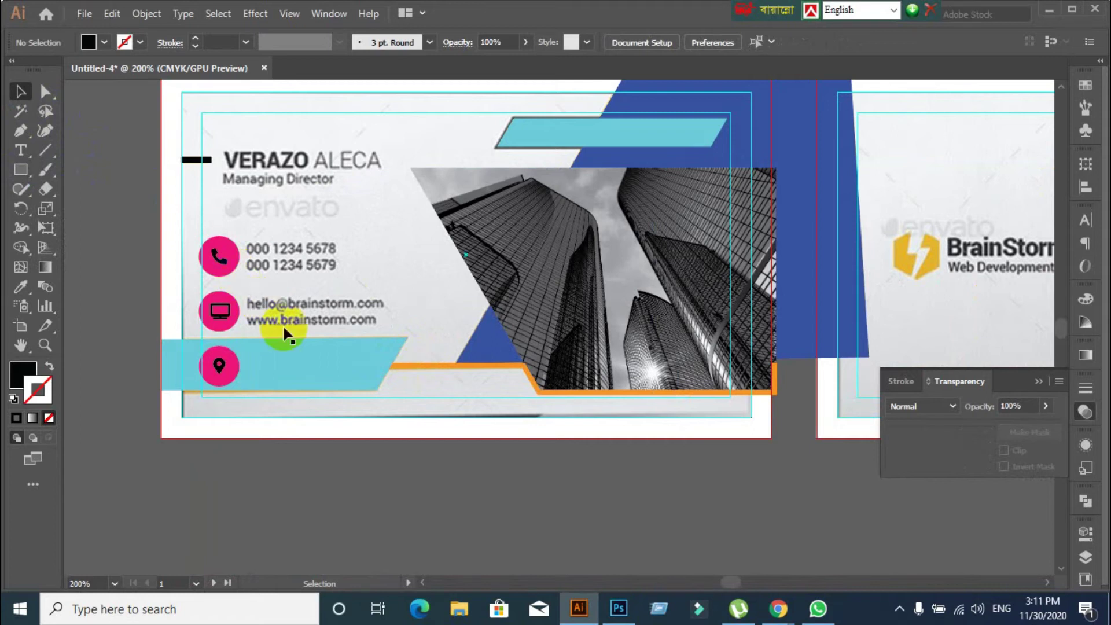
Delete the cyan bar to reveal the yellow address band beneath it
{"action": "key", "text": "a"}
{"action": "left_click", "coordinate": [292, 356]}
{"action": "key", "text": "Delete"}
{"action": "key", "text": "v"}
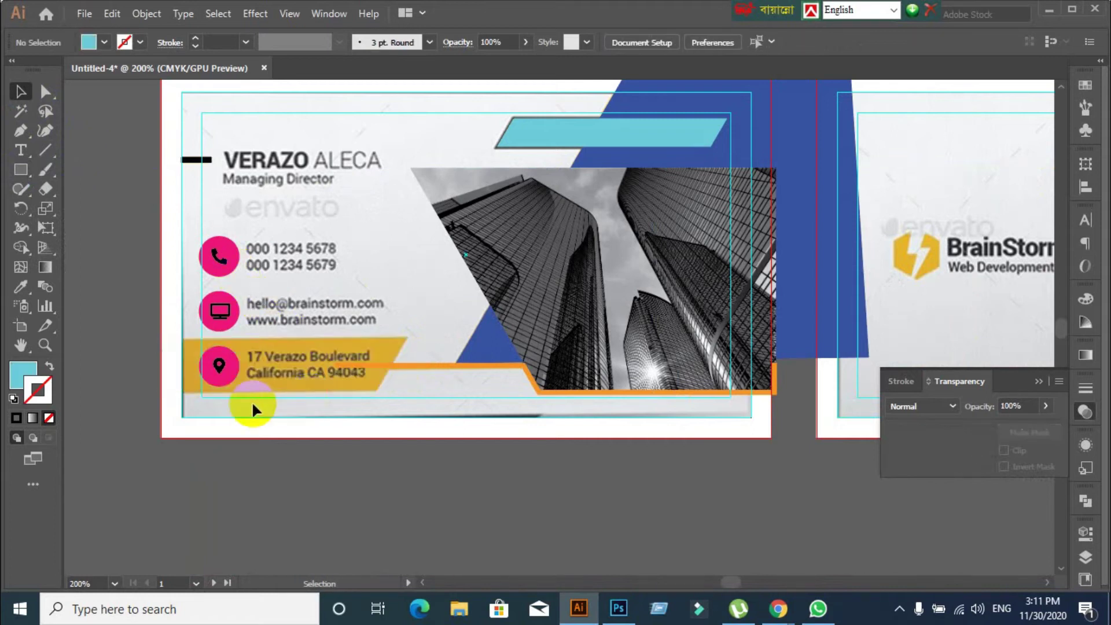
{"action": "scroll", "coordinate": [255, 373], "scroll_direction": "up", "scroll_amount": 2}
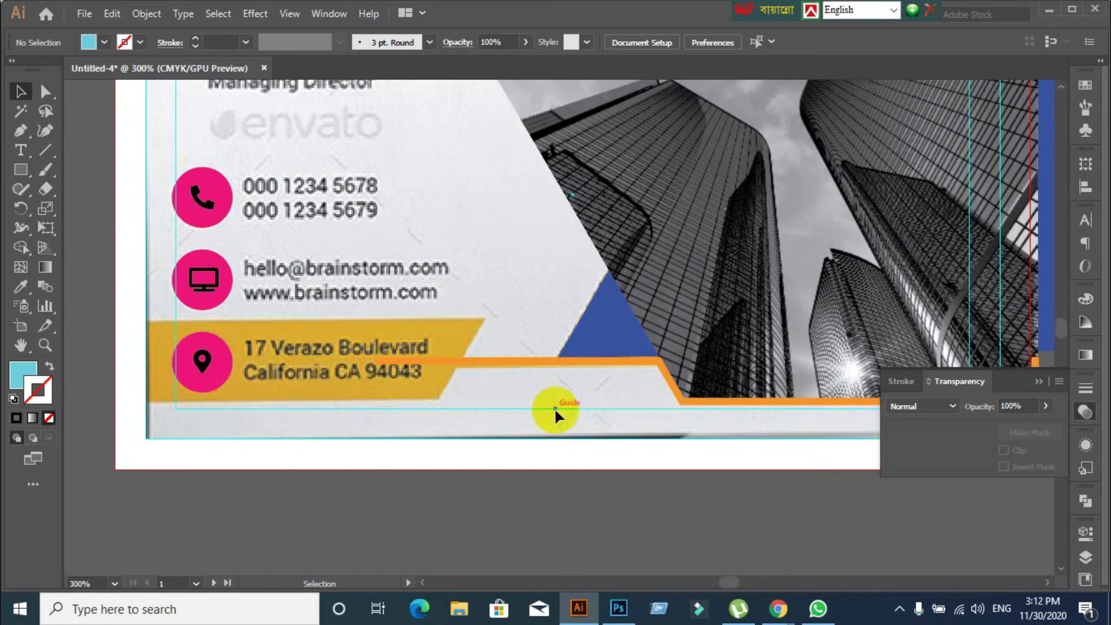
Delete the stray orange line path beside the yellow address bar
{"action": "left_click", "coordinate": [552, 359]}
{"action": "key", "text": "a"}
{"action": "key", "text": "Delete"}
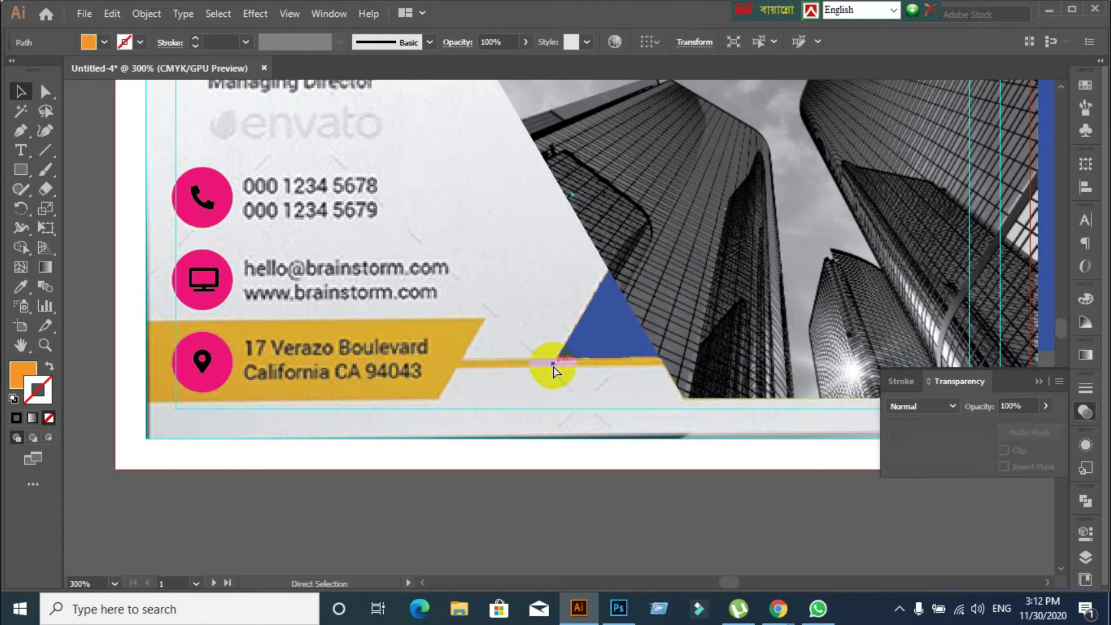
{"action": "key", "text": "v"}
{"action": "scroll", "coordinate": [286, 245], "scroll_direction": "up", "scroll_amount": 4}
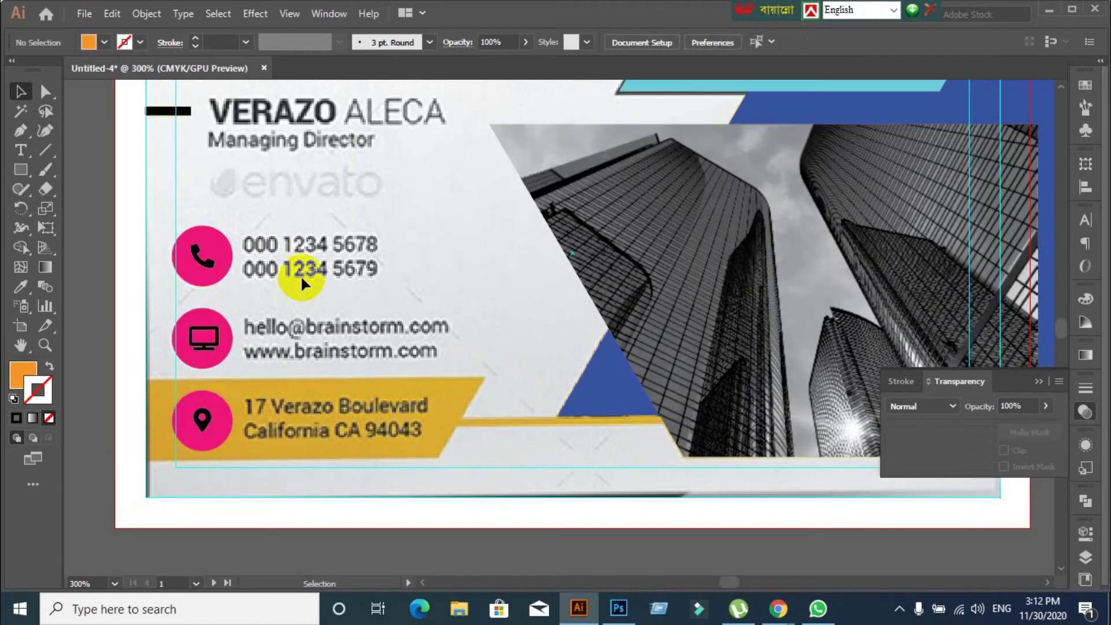
Start a text object on the card with the Type tool, then cancel without adding text
{"action": "left_click", "coordinate": [25, 151]}
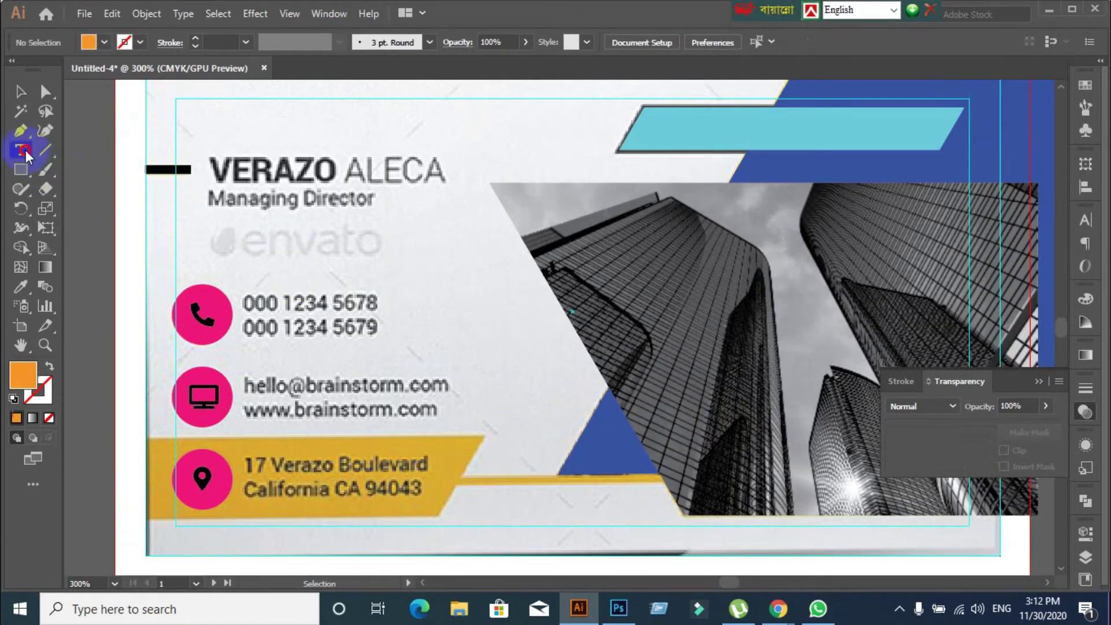
{"action": "left_click", "coordinate": [176, 193]}
{"action": "key", "text": "Escape"}
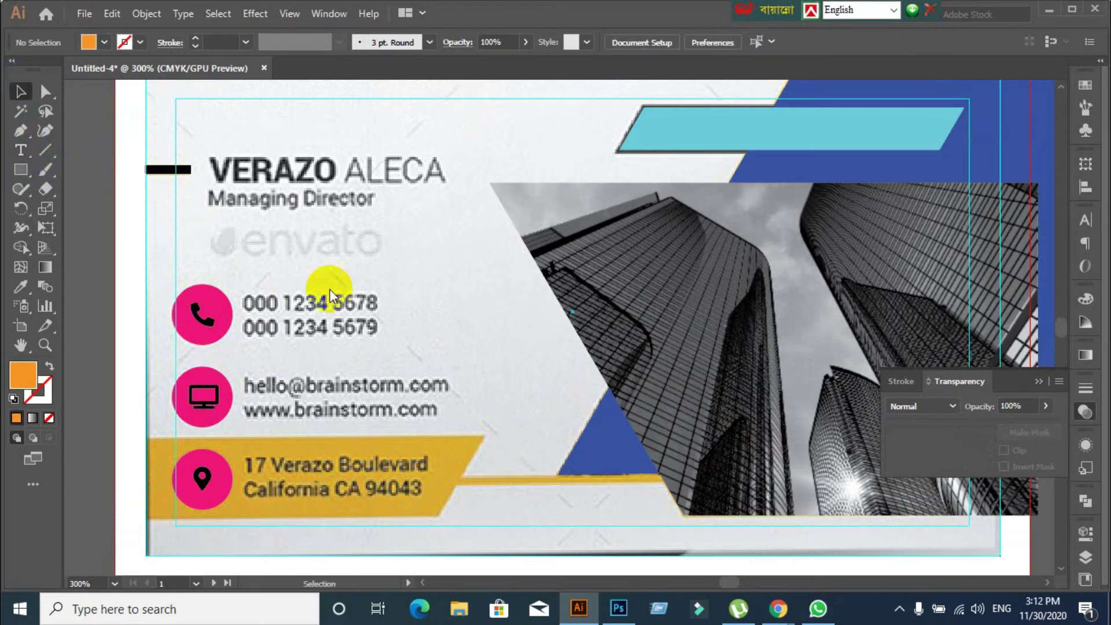
{"action": "mouse_move", "coordinate": [778, 607]}
{"action": "left_click", "coordinate": [685, 550]}
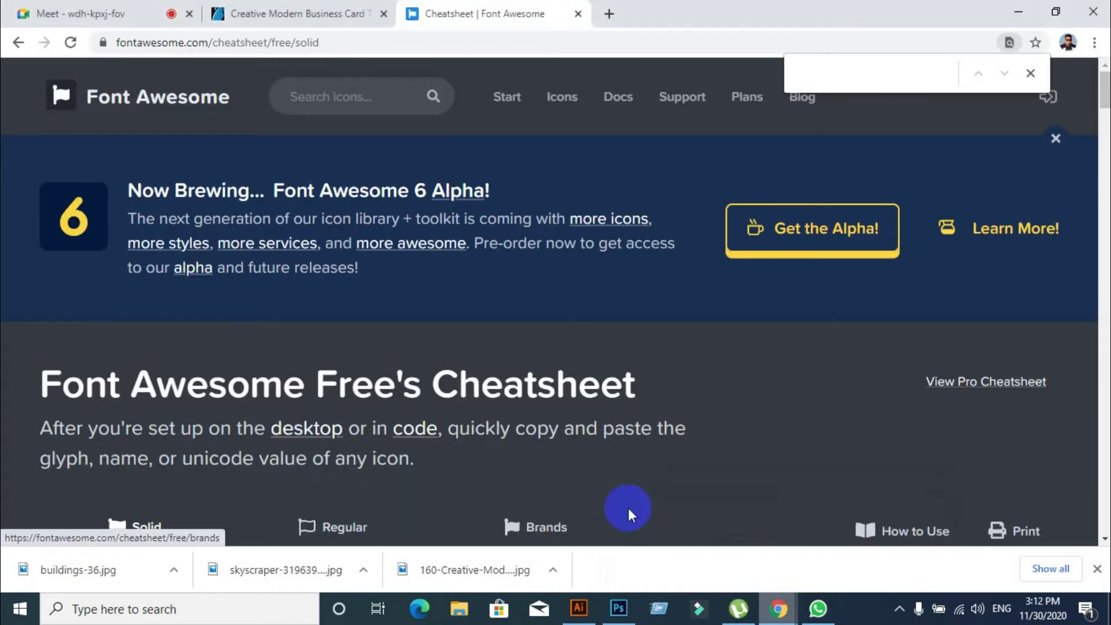
{"action": "left_click", "coordinate": [293, 13]}
{"action": "scroll", "coordinate": [225, 300], "scroll_direction": "down", "scroll_amount": 10}
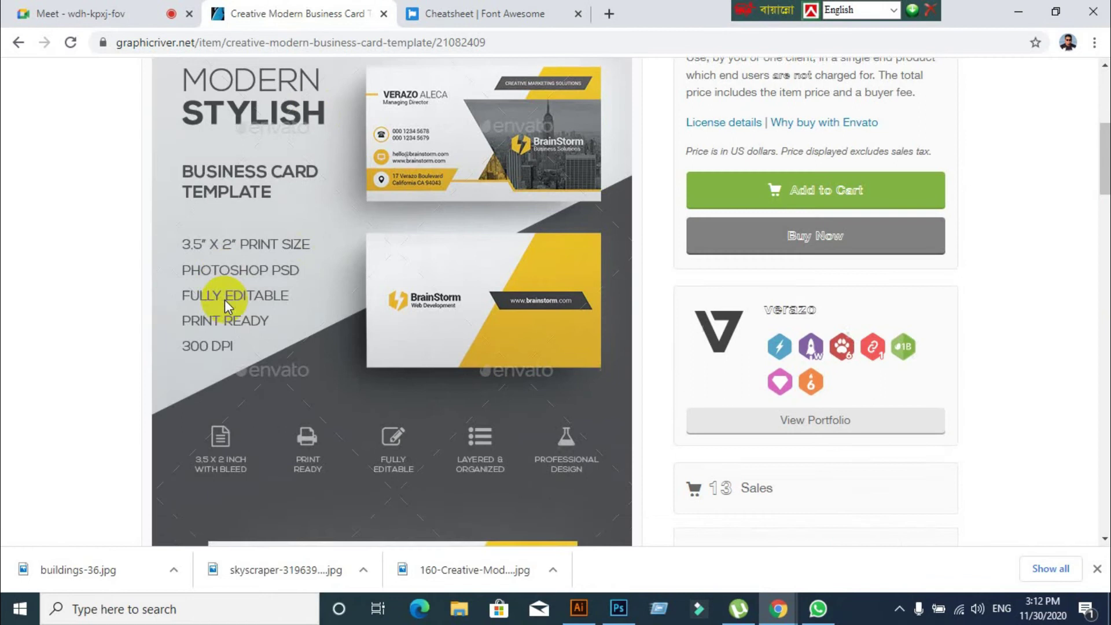
{"action": "scroll", "coordinate": [226, 304], "scroll_direction": "down", "scroll_amount": 10}
{"action": "scroll", "coordinate": [225, 301], "scroll_direction": "up", "scroll_amount": 2}
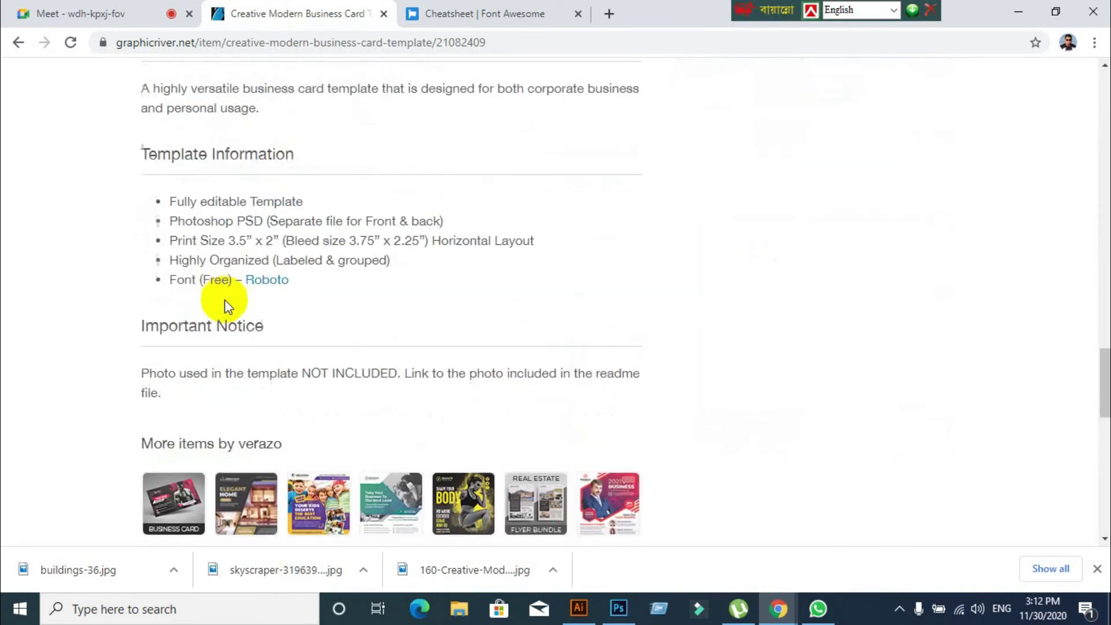
{"action": "left_click", "coordinate": [275, 288]}
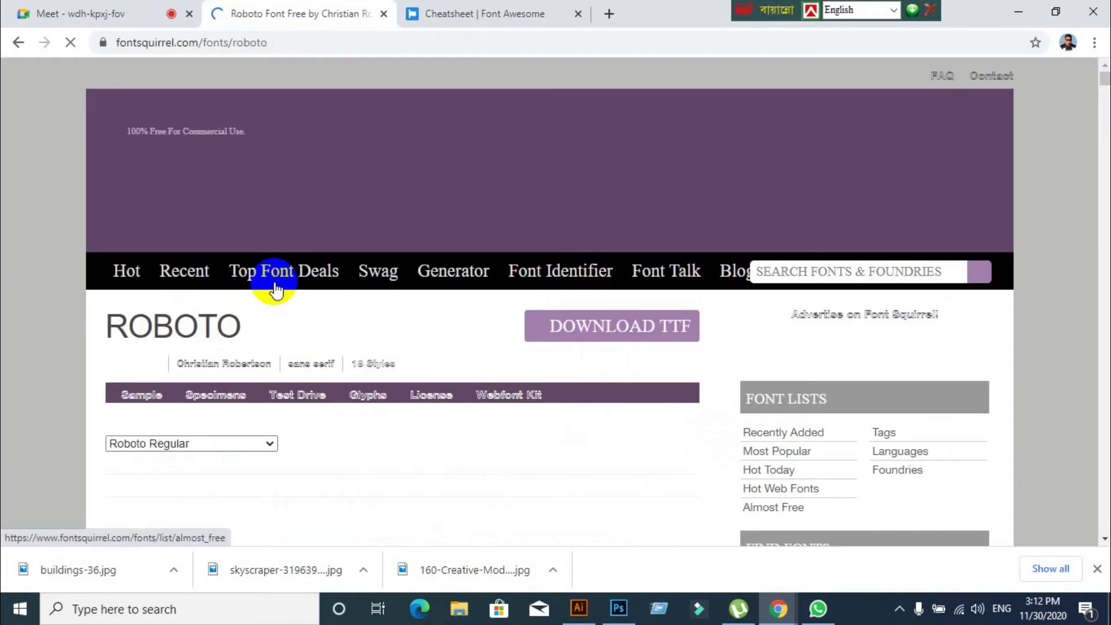
{"action": "scroll", "coordinate": [376, 318], "scroll_direction": "down", "scroll_amount": 5}
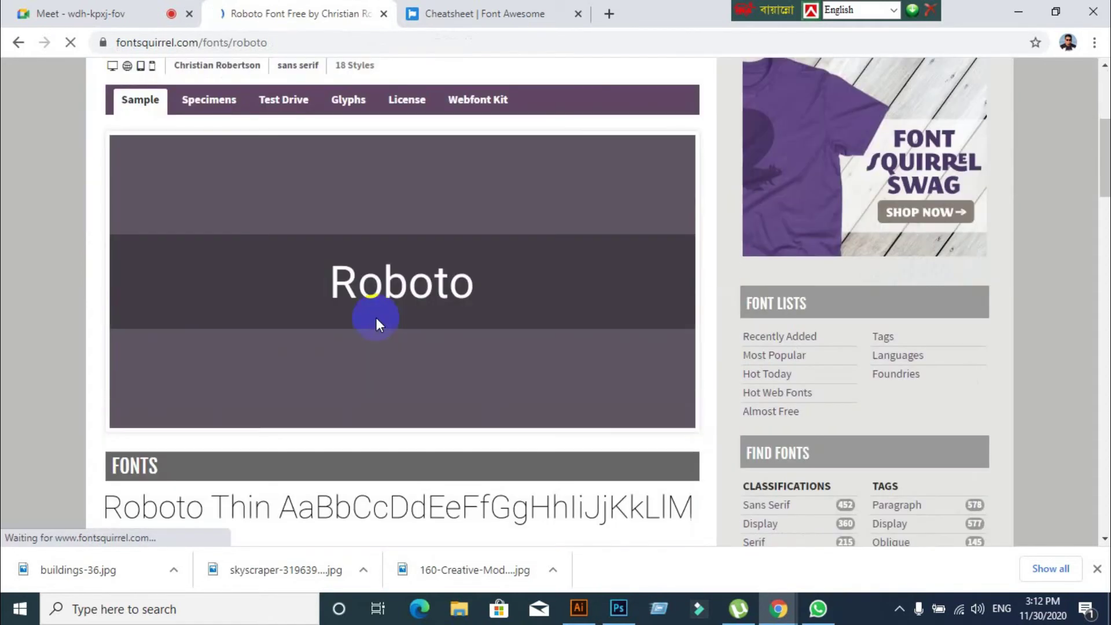
{"action": "scroll", "coordinate": [376, 317], "scroll_direction": "down", "scroll_amount": 4}
{"action": "scroll", "coordinate": [373, 317], "scroll_direction": "up", "scroll_amount": 9}
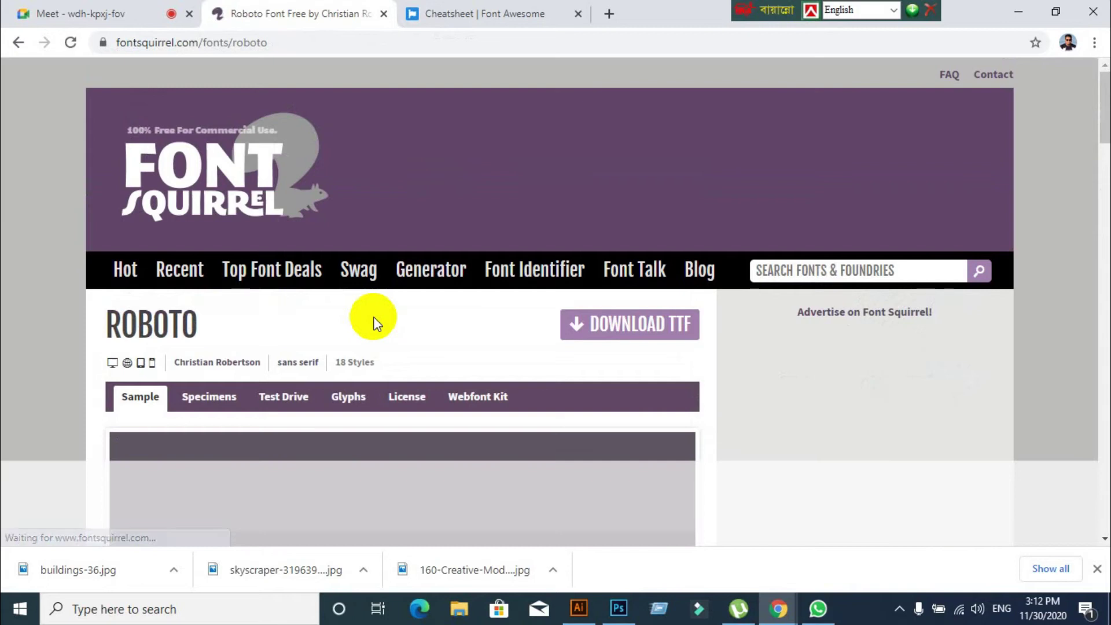
{"action": "left_click", "coordinate": [51, 7]}
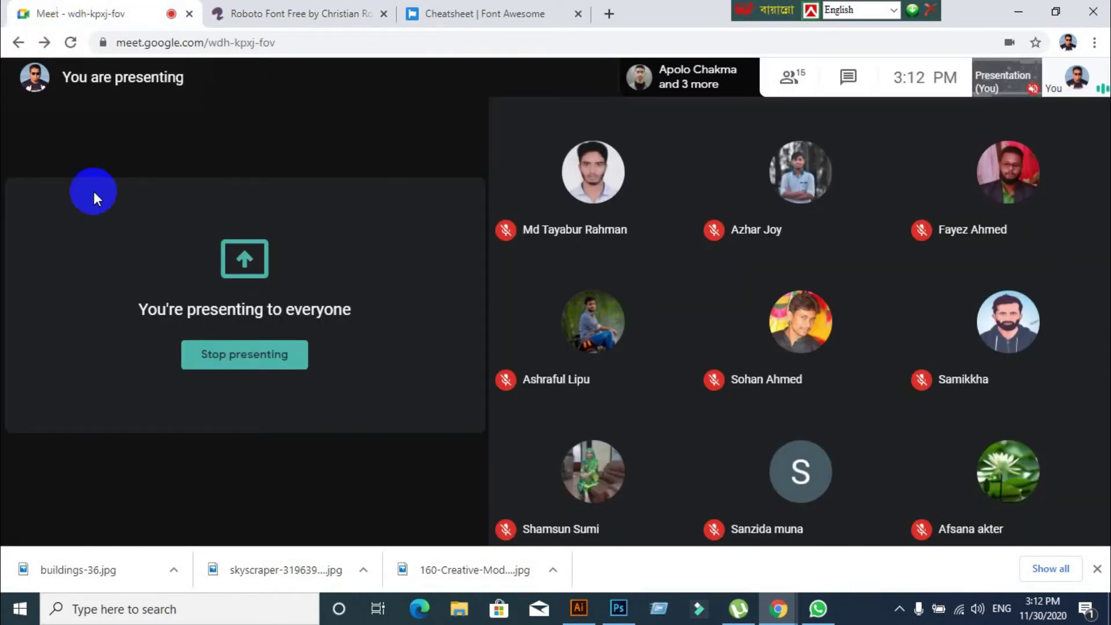
{"action": "left_click", "coordinate": [297, 15]}
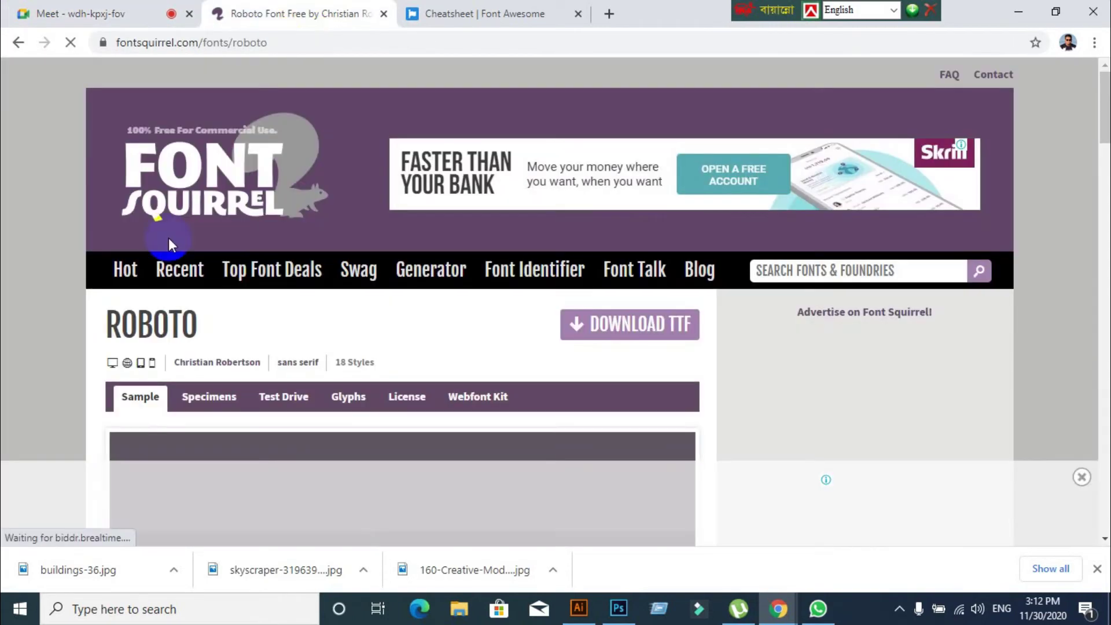
{"action": "left_click", "coordinate": [19, 43]}
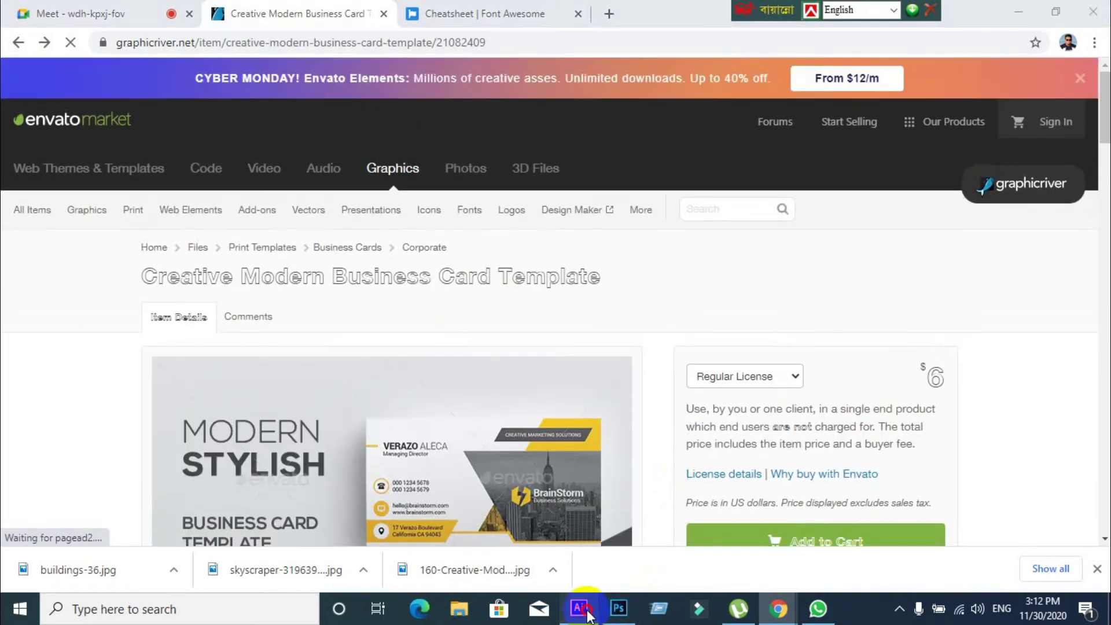
{"action": "left_click", "coordinate": [578, 608]}
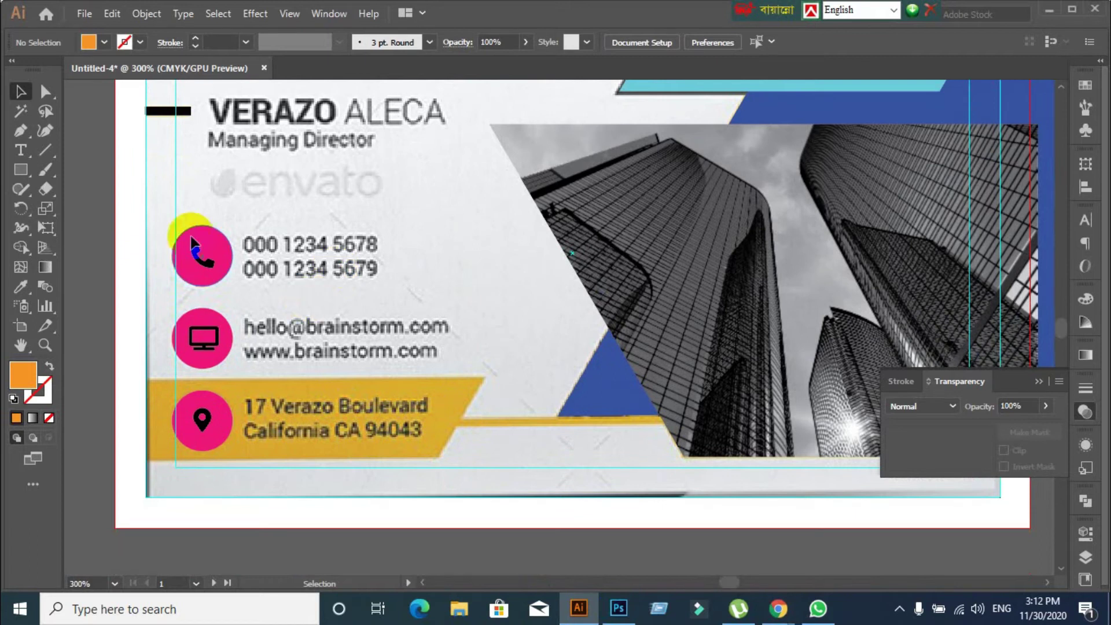
Type '000 1234 56' as new text, move it onto the first phone line and left-align it
{"action": "left_click", "coordinate": [19, 150]}
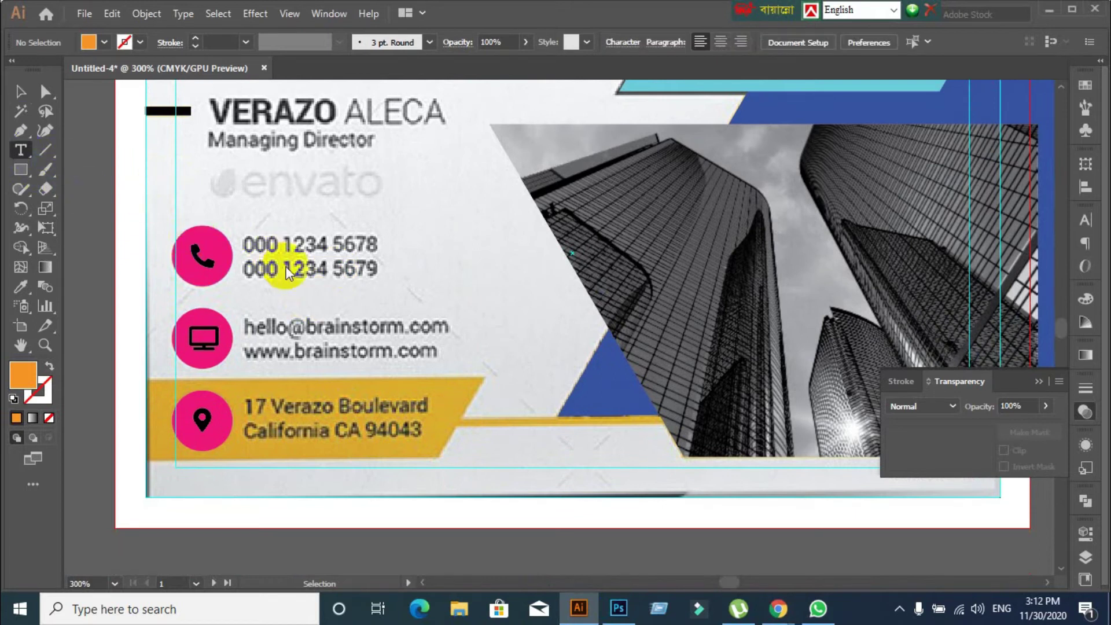
{"action": "left_click", "coordinate": [266, 233]}
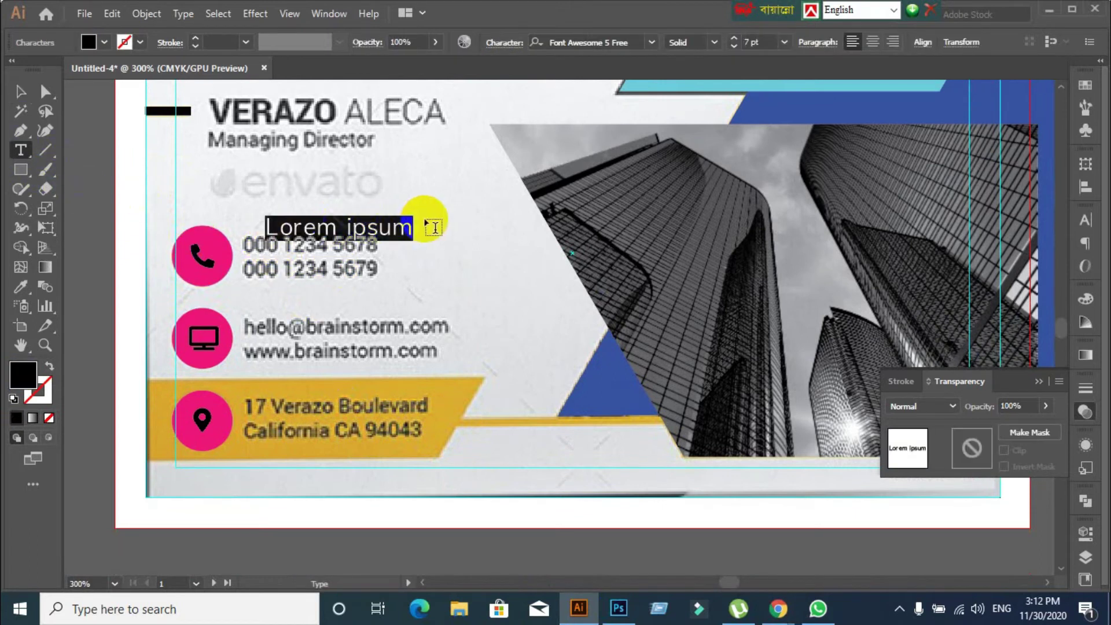
{"action": "type", "text": "000"}
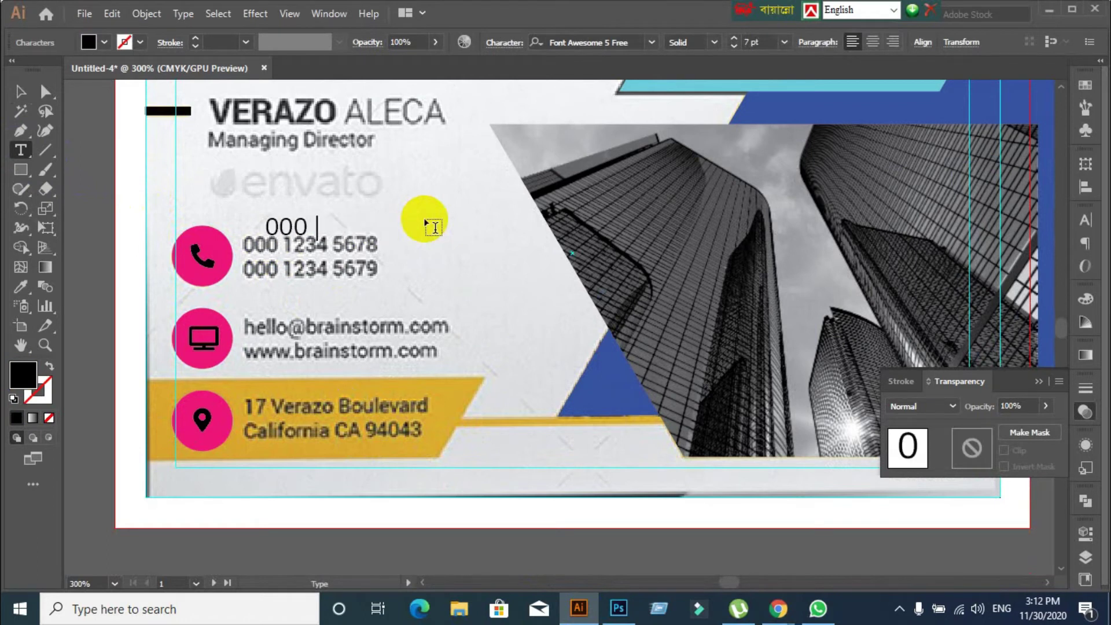
{"action": "type", "text": " 1234 5678"}
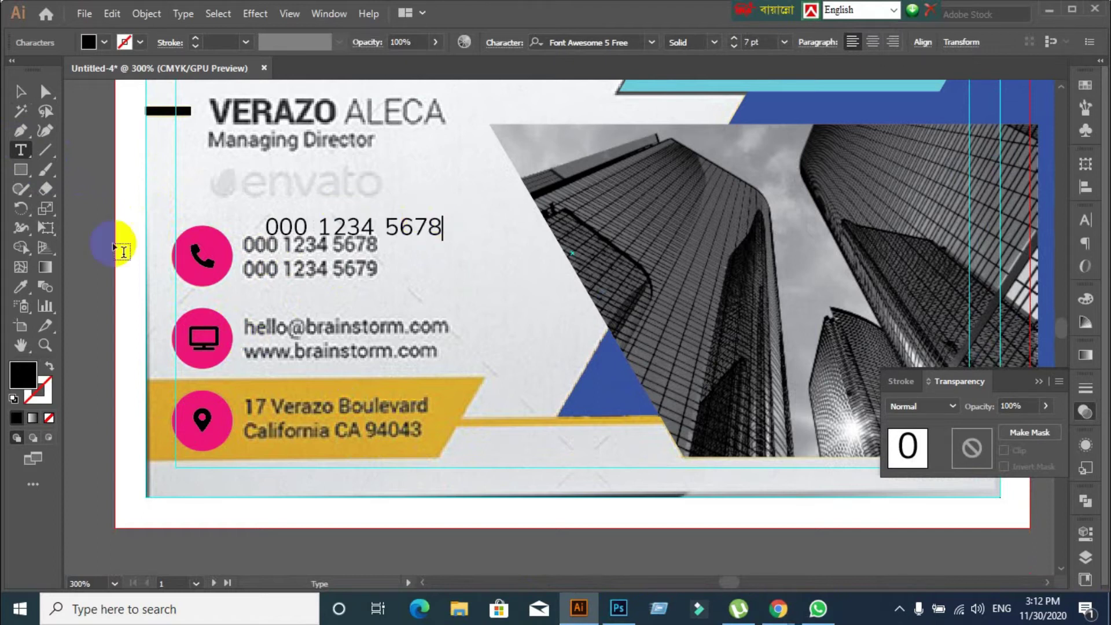
{"action": "left_click", "coordinate": [21, 91]}
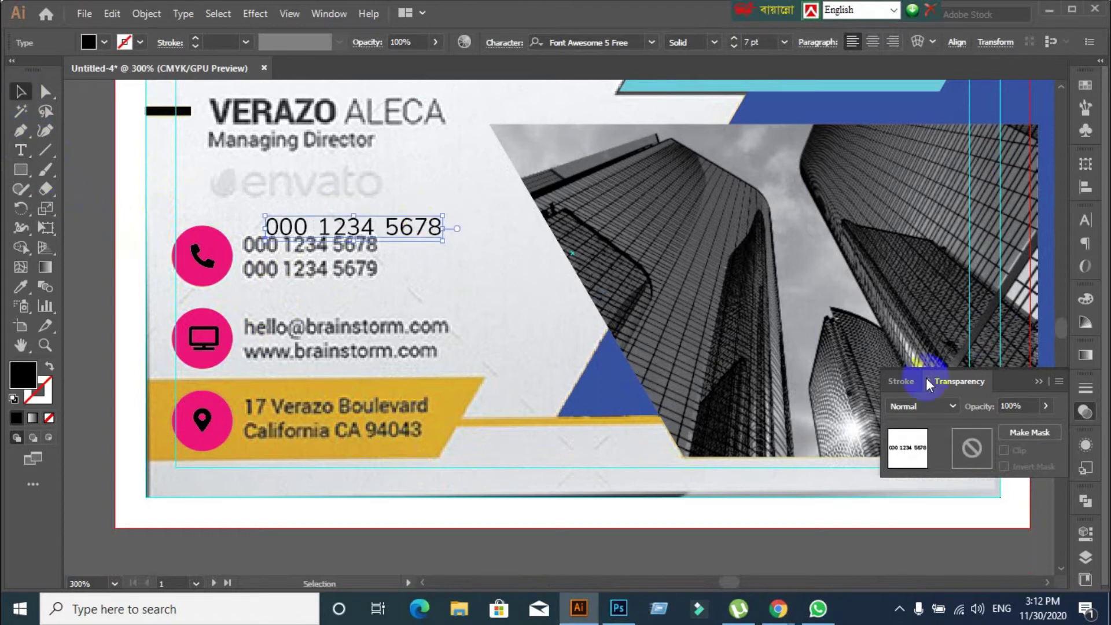
{"action": "left_click", "coordinate": [1084, 214]}
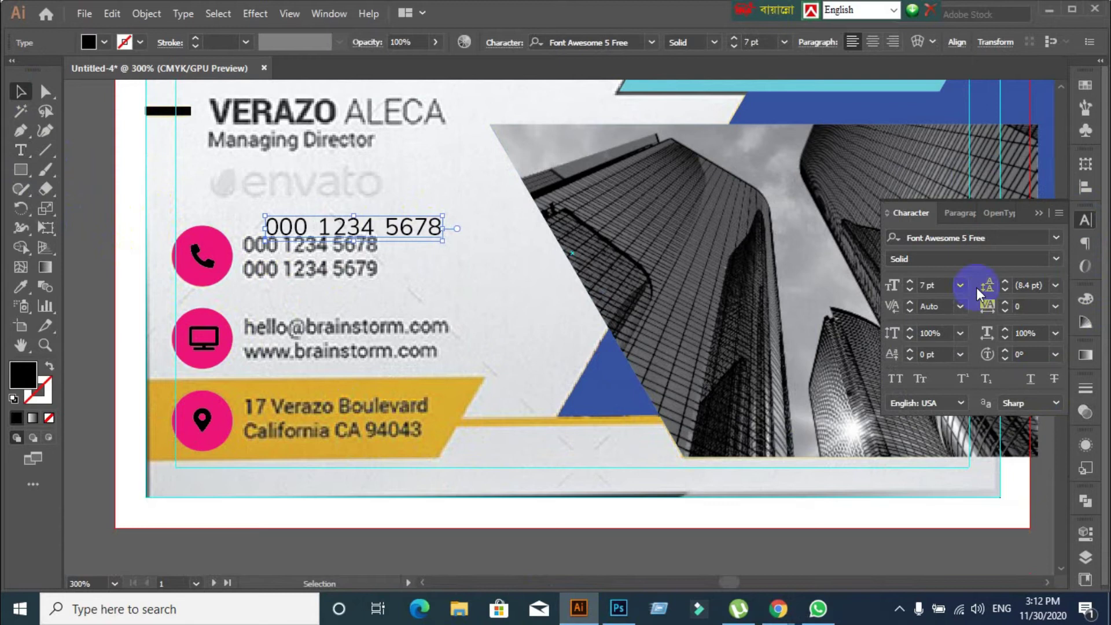
{"action": "left_click", "coordinate": [956, 223]}
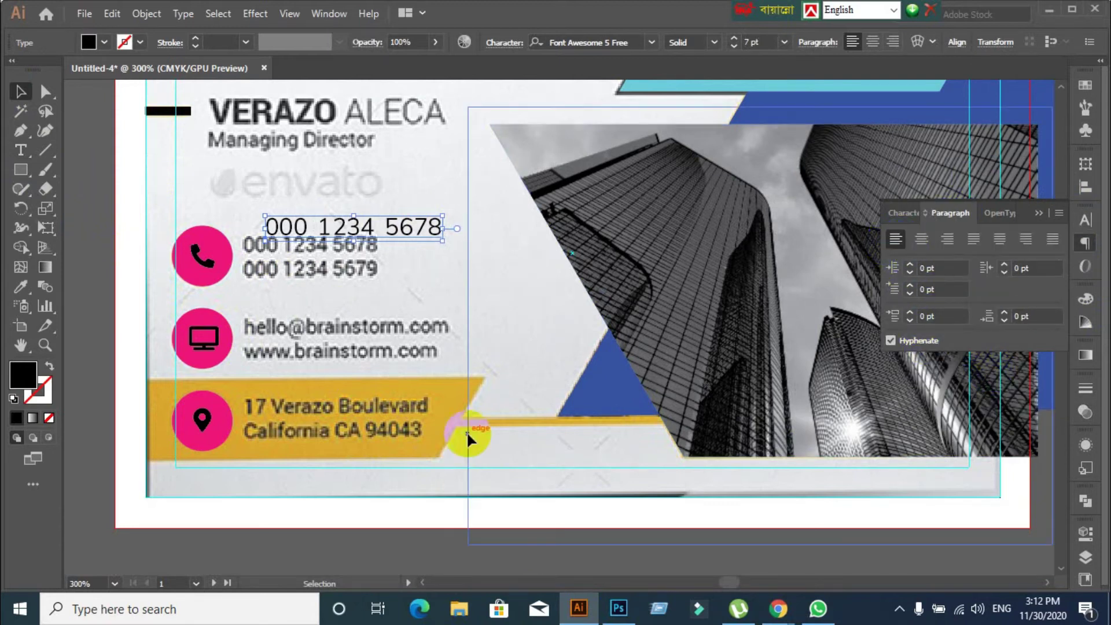
{"action": "left_click_drag", "start_coordinate": [334, 233], "coordinate": [319, 245]}
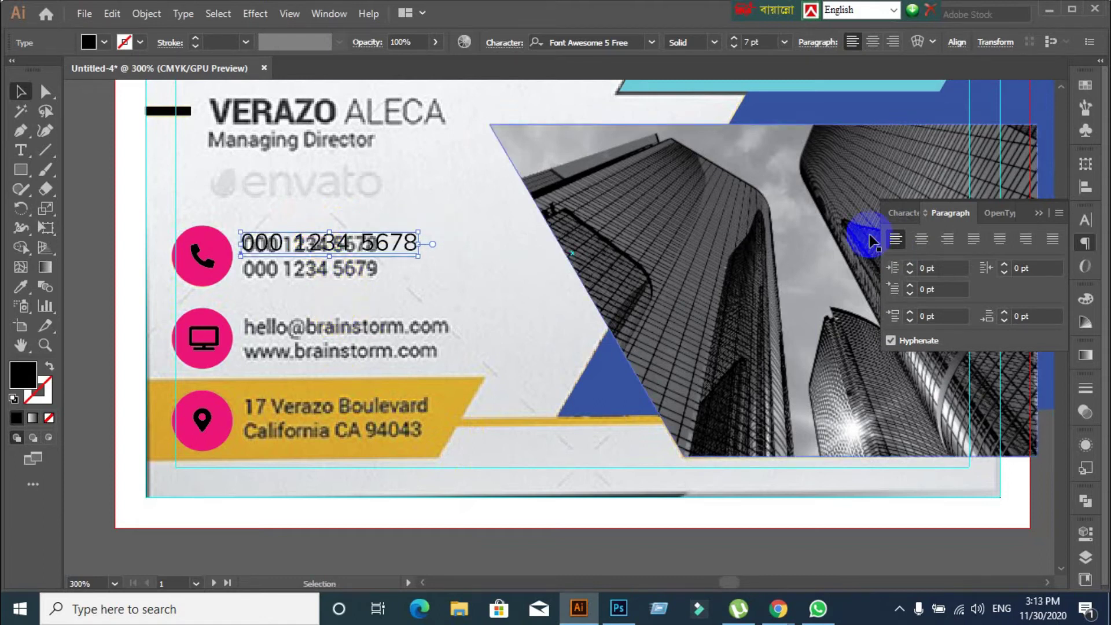
{"action": "left_click", "coordinate": [898, 239]}
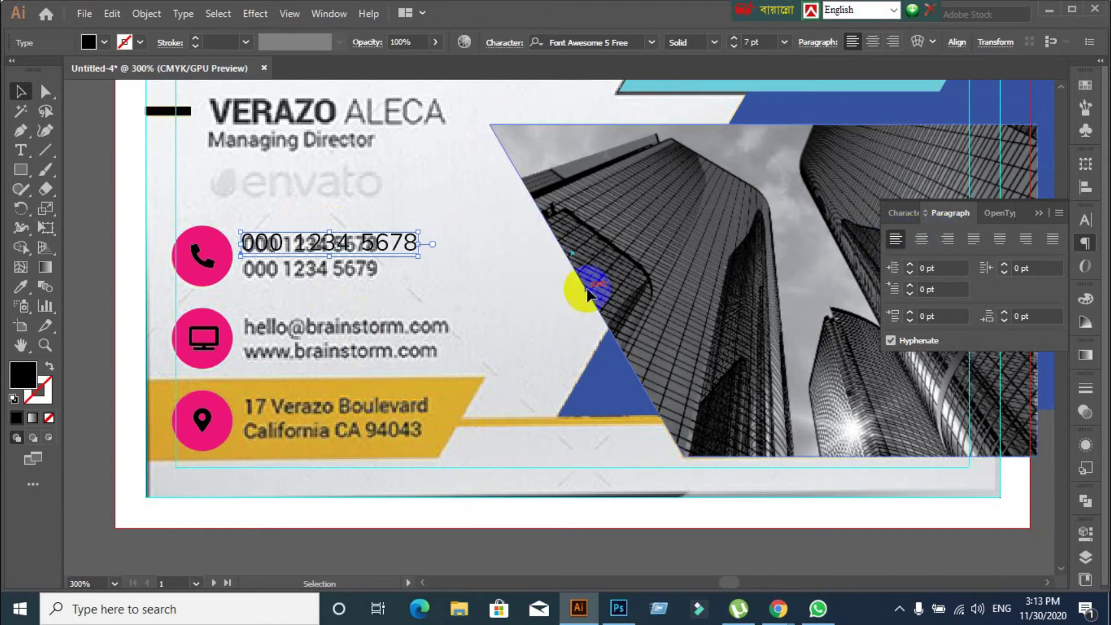
Copy the phone number down onto the second phone line and over the email lines
{"action": "left_click_drag", "start_coordinate": [297, 253], "coordinate": [301, 272]}
{"action": "left_click", "coordinate": [439, 310]}
{"action": "left_click_drag", "start_coordinate": [302, 219], "coordinate": [345, 352]}
{"action": "left_click", "coordinate": [111, 367]}
{"action": "left_click", "coordinate": [320, 338]}
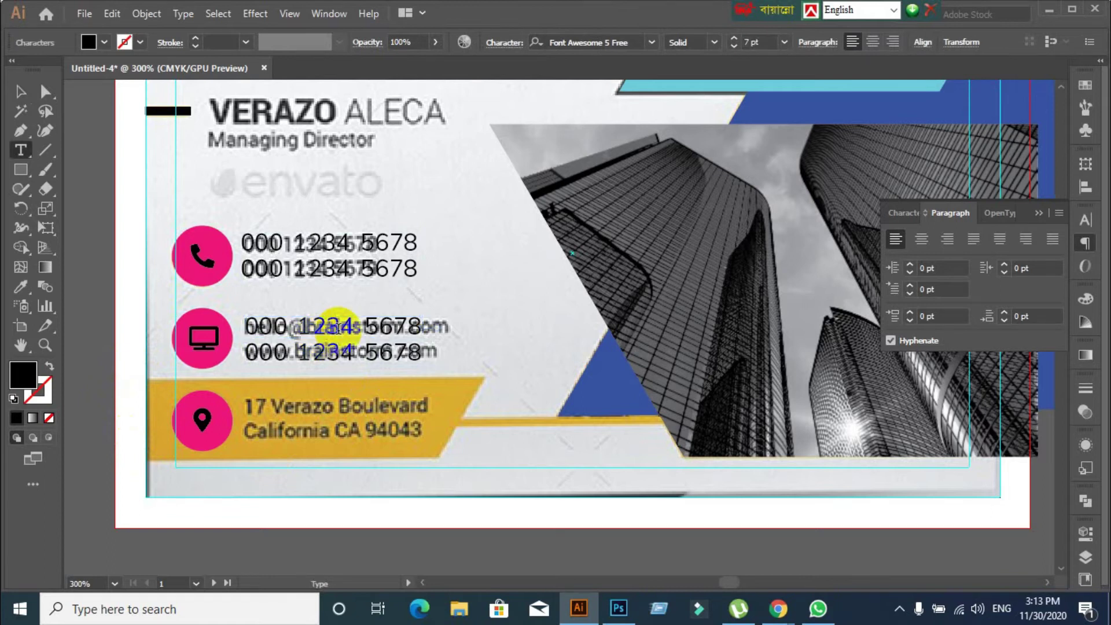
{"action": "triple_click", "coordinate": [338, 327]}
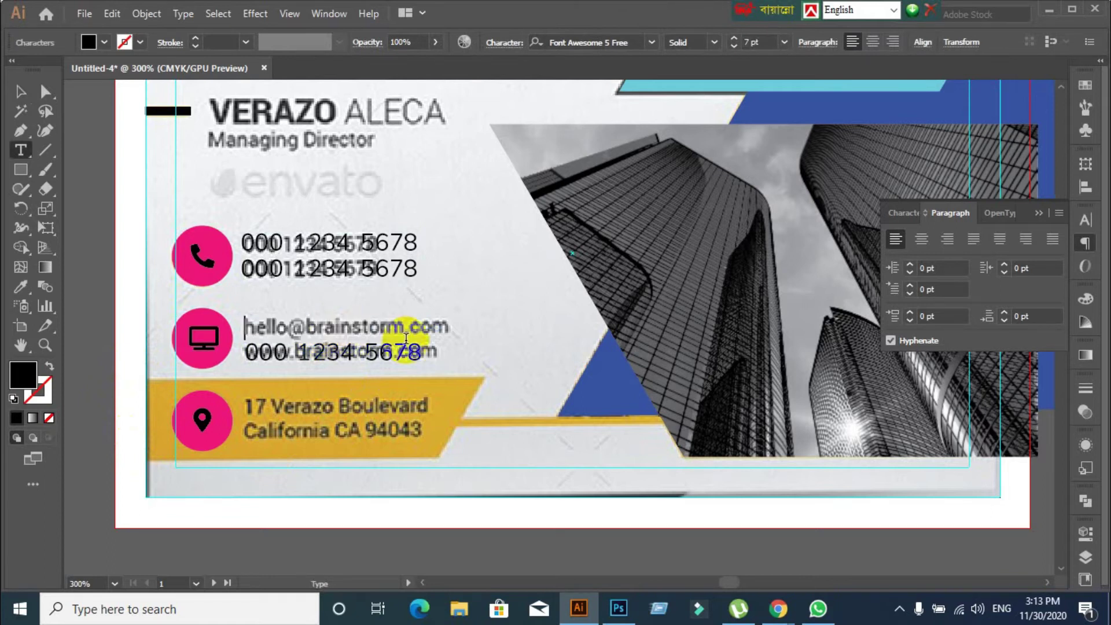
{"action": "key", "text": "Right"}
{"action": "key", "text": "Right"}
{"action": "key", "text": "Right"}
{"action": "key", "text": "Right"}
{"action": "key", "text": "Right"}
{"action": "type", "text": "@"}
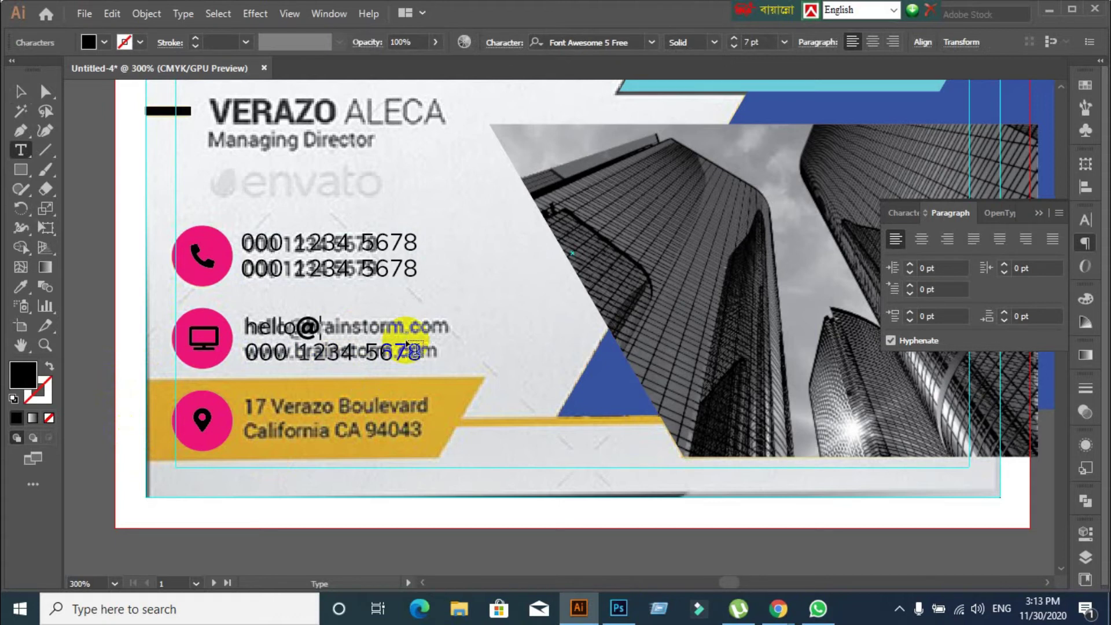
{"action": "type", "text": "rains"}
{"action": "type", "text": "t"}
{"action": "type", "text": "or"}
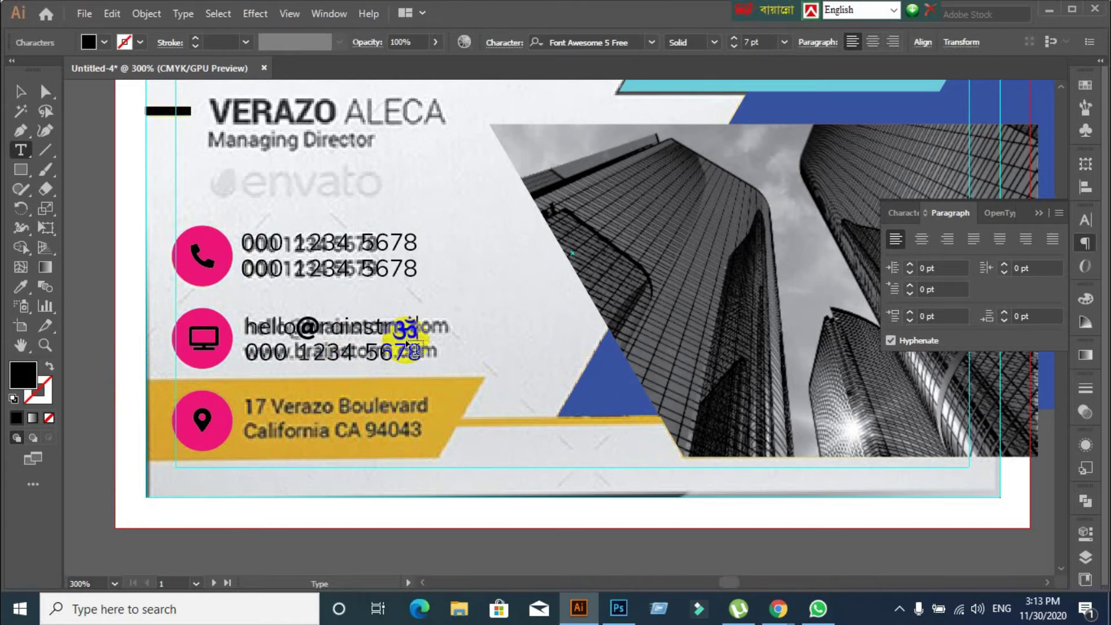
{"action": "type", "text": "e.com"}
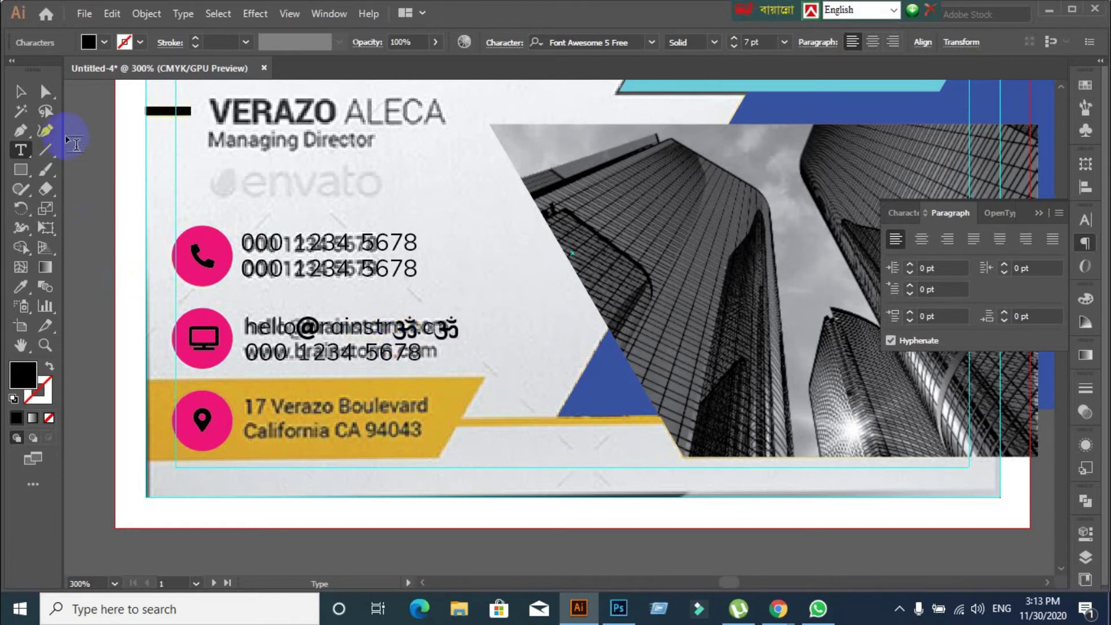
{"action": "left_click", "coordinate": [20, 91]}
{"action": "left_click", "coordinate": [280, 249]}
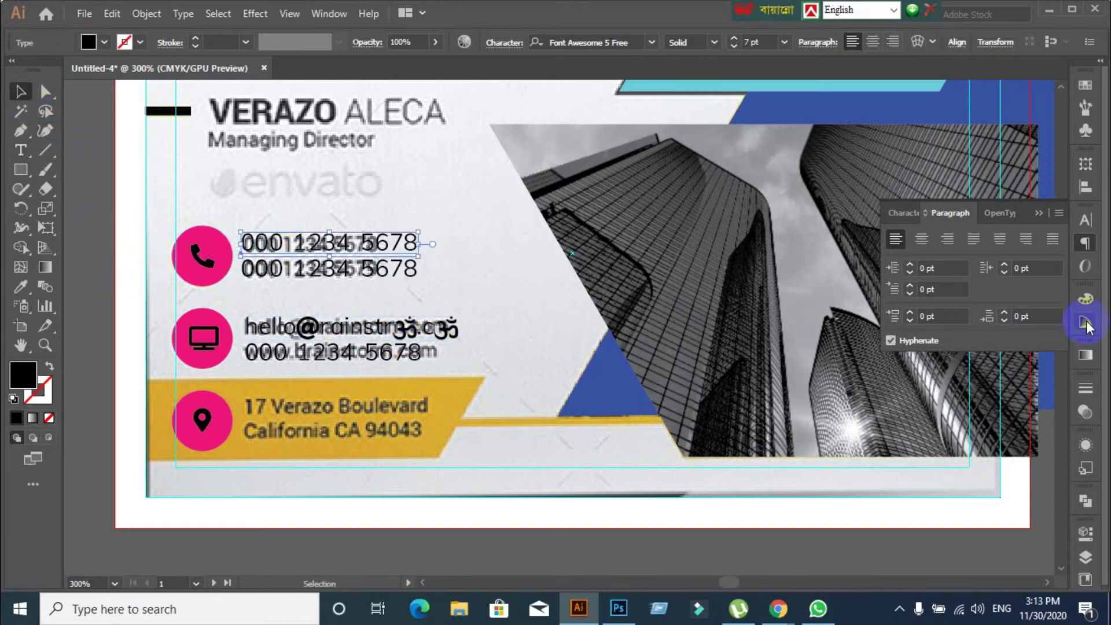
Set the first phone line's font to Roboto Regular
{"action": "left_click", "coordinate": [1086, 222]}
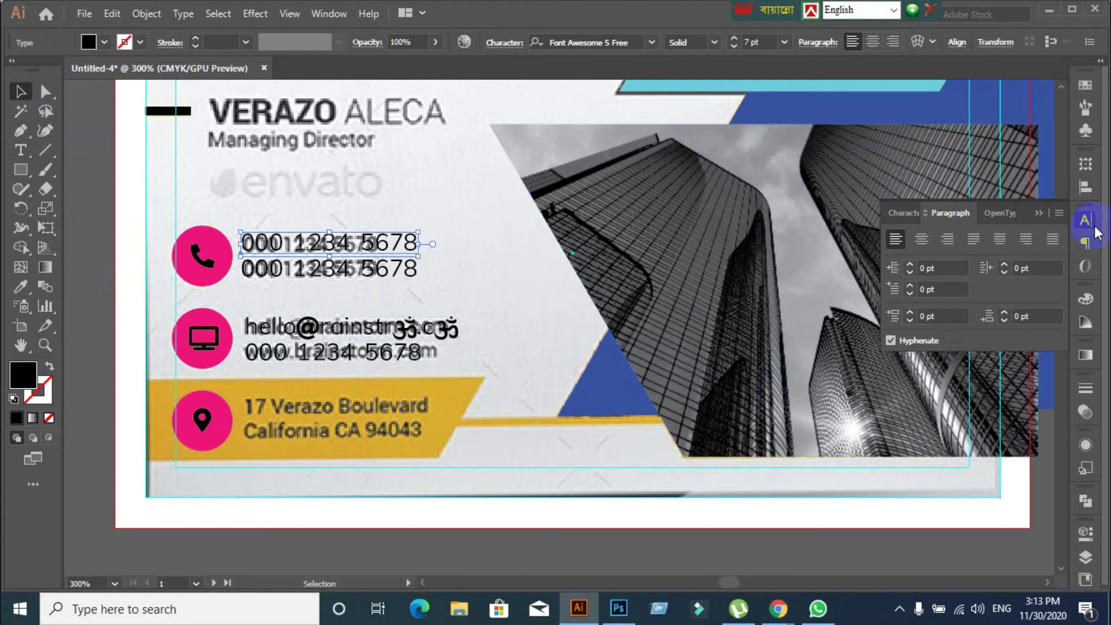
{"action": "left_click", "coordinate": [1013, 237]}
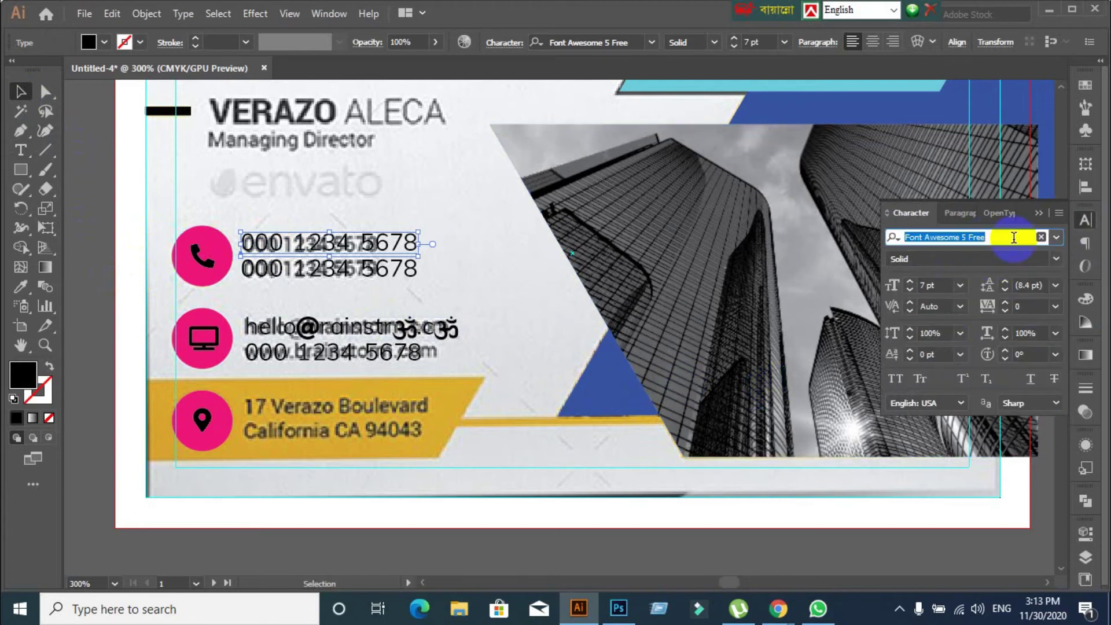
{"action": "type", "text": "Rob"}
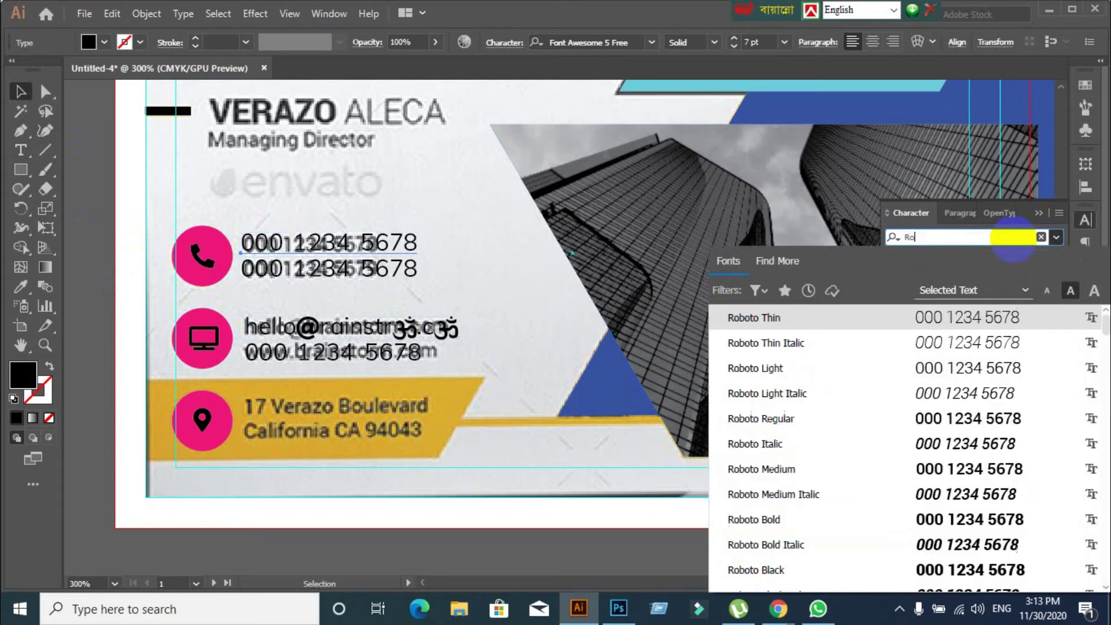
{"action": "left_click", "coordinate": [756, 525]}
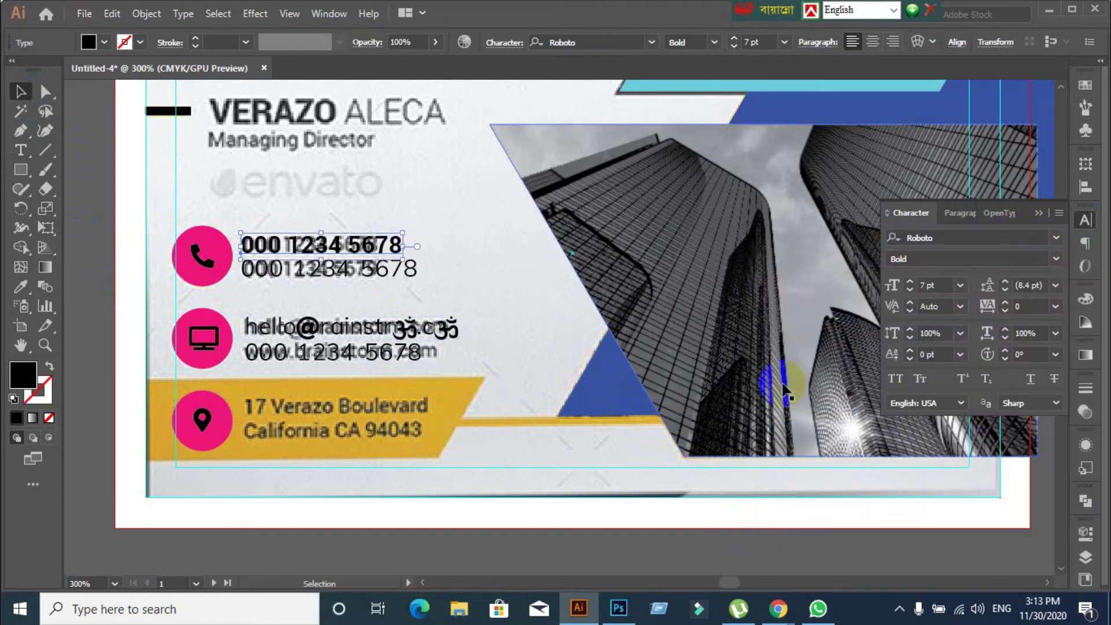
{"action": "left_click", "coordinate": [1060, 257]}
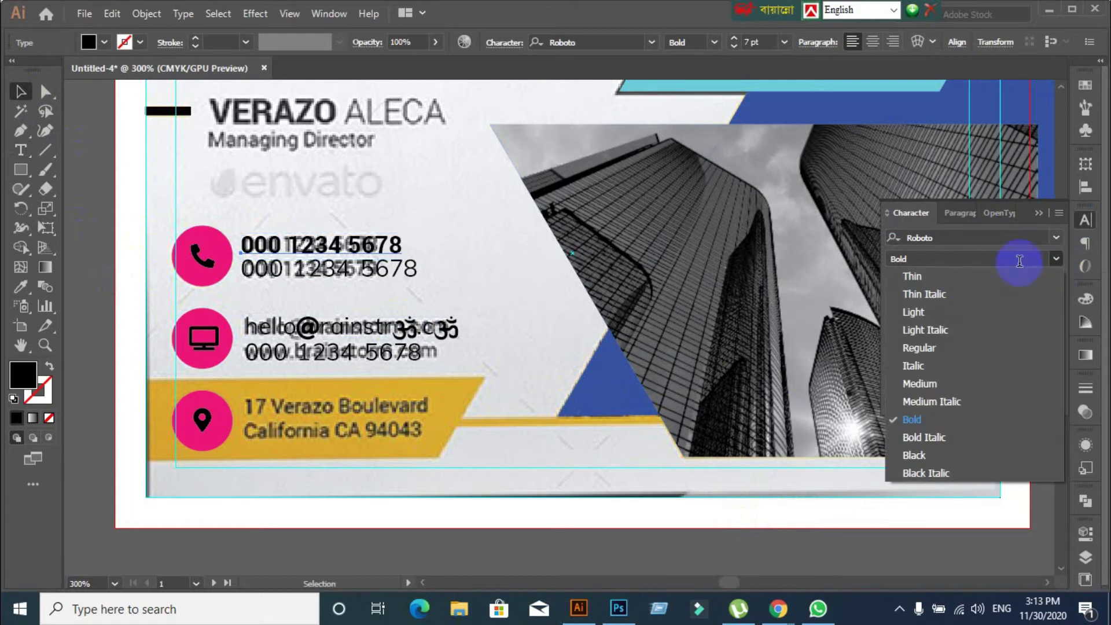
{"action": "left_click", "coordinate": [914, 347]}
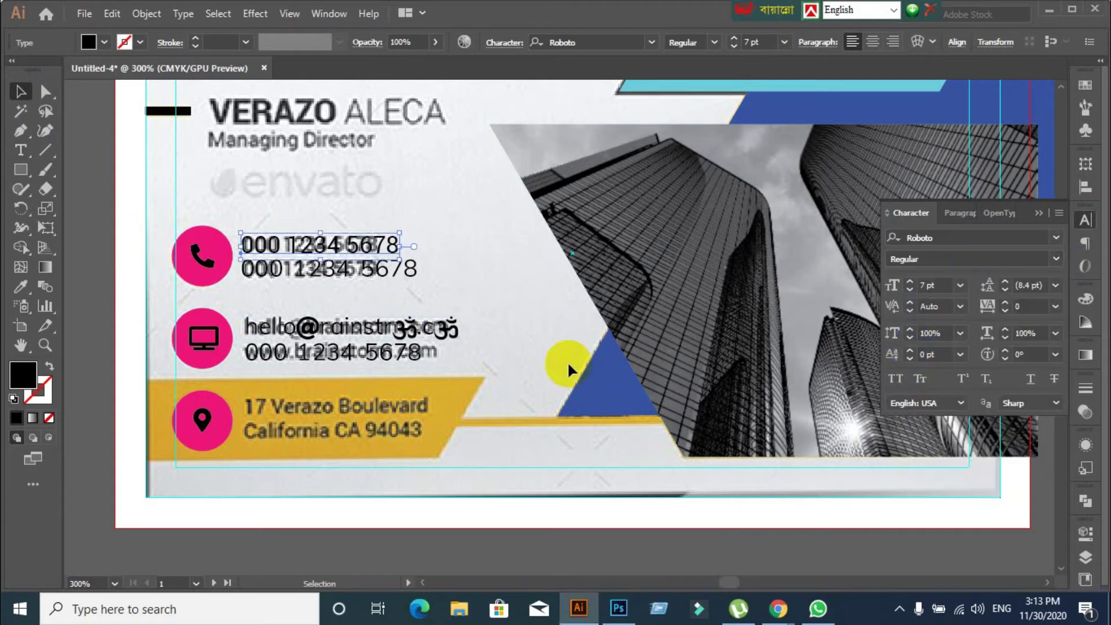
Copy the Roboto Regular styling onto the second phone line with the Eyedropper
{"action": "left_click", "coordinate": [348, 273]}
{"action": "left_click", "coordinate": [19, 285]}
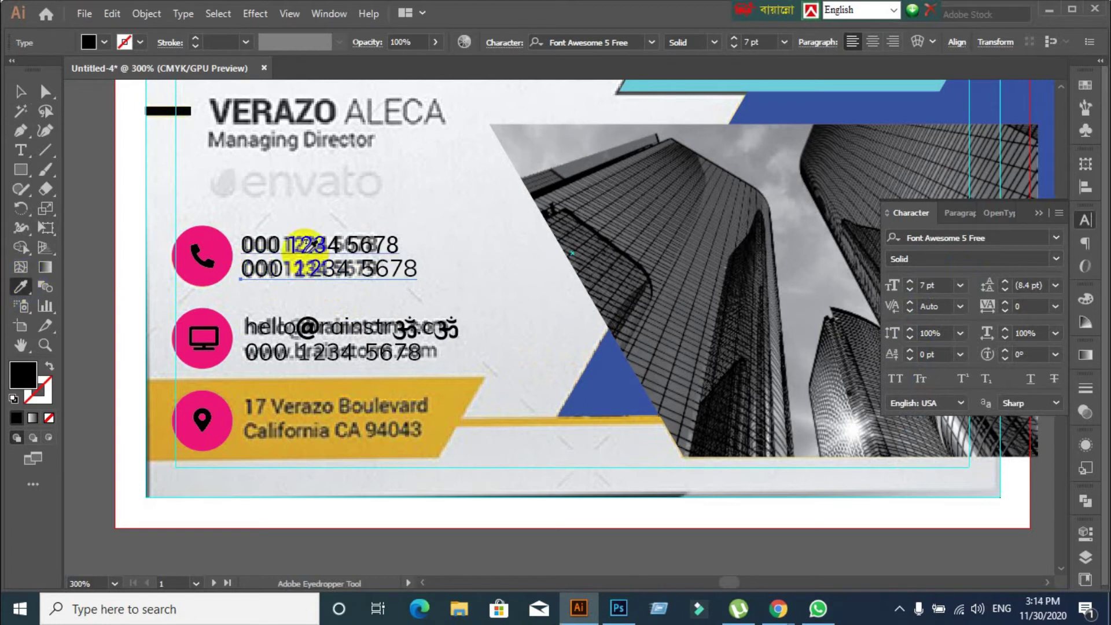
{"action": "left_click", "coordinate": [292, 242]}
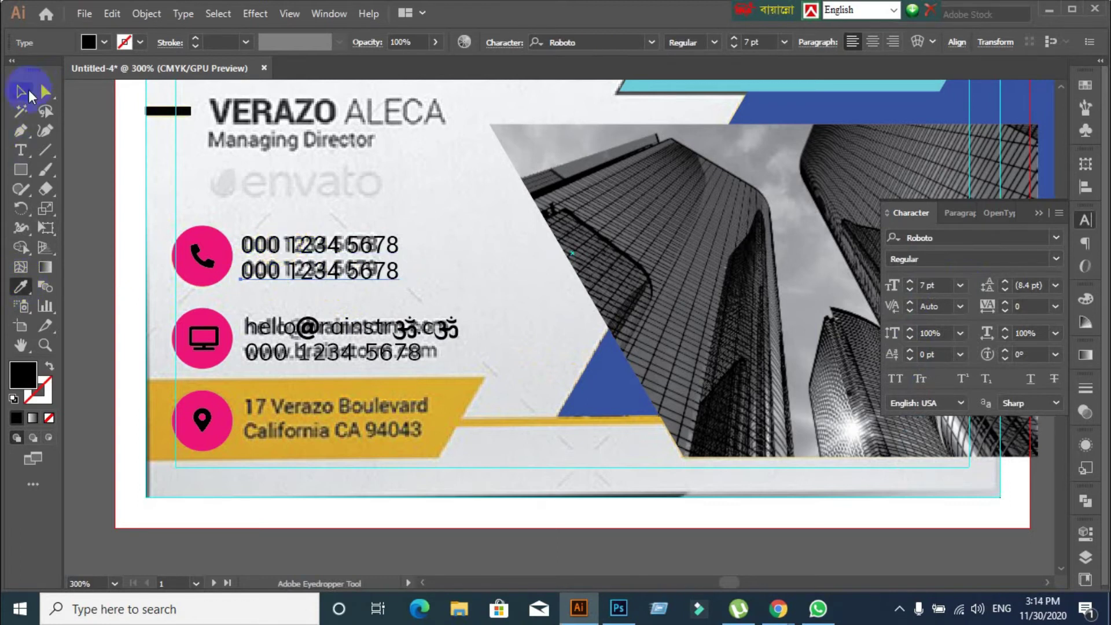
{"action": "left_click", "coordinate": [29, 89]}
{"action": "left_click", "coordinate": [432, 243]}
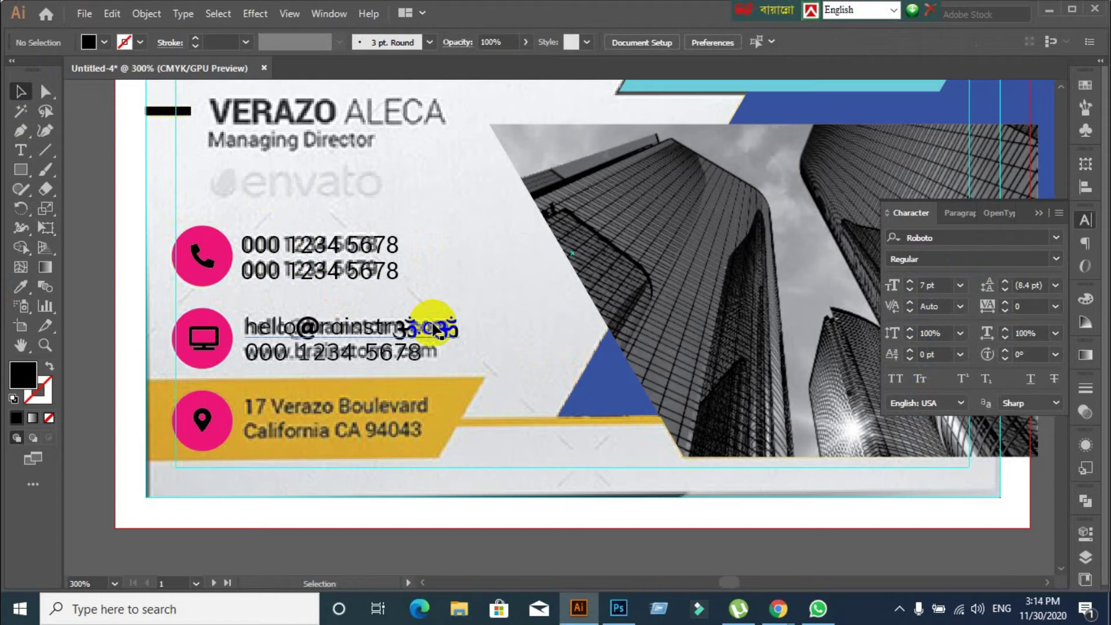
{"action": "left_click_drag", "start_coordinate": [255, 297], "coordinate": [349, 361]}
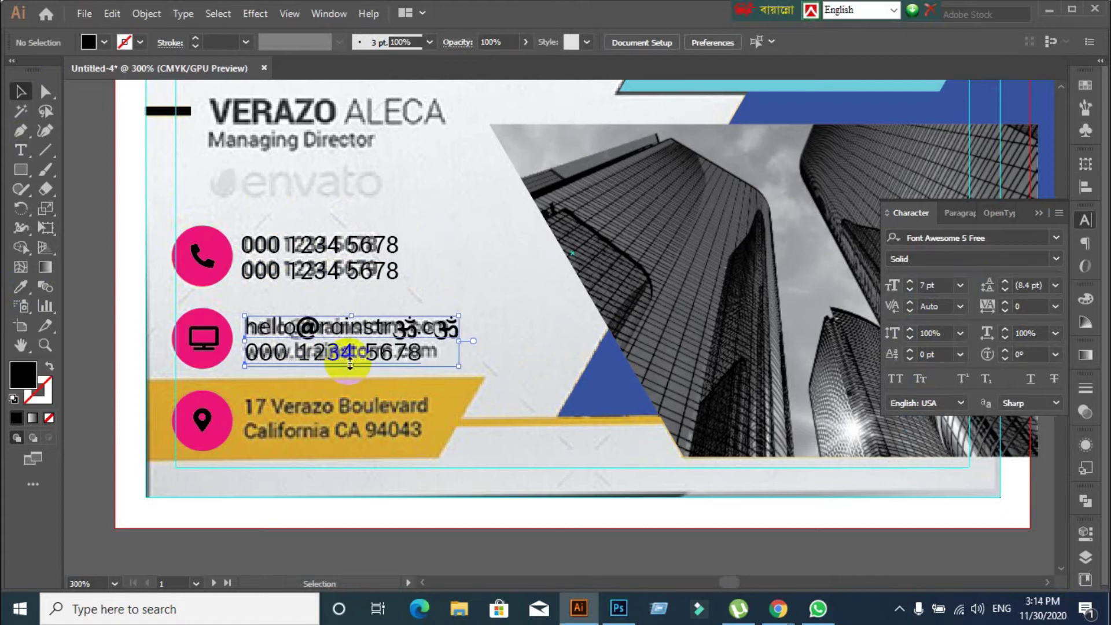
{"action": "left_click_drag", "start_coordinate": [272, 209], "coordinate": [323, 326]}
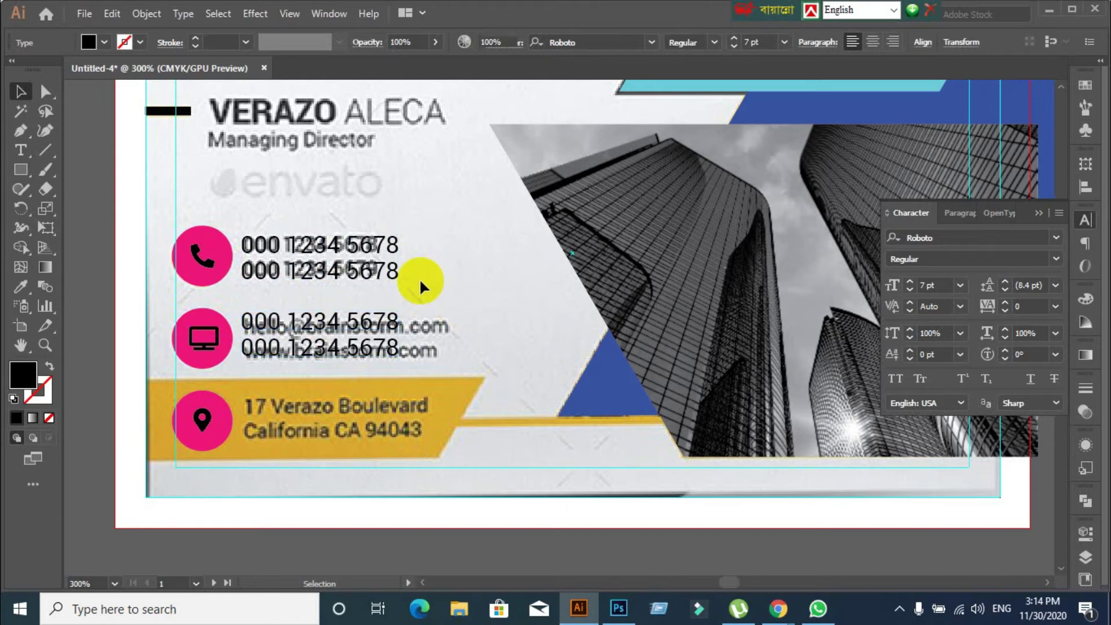
{"action": "double_click", "coordinate": [322, 318]}
{"action": "left_click_drag", "start_coordinate": [302, 321], "coordinate": [340, 322]}
{"action": "double_click", "coordinate": [324, 324]}
{"action": "left_click", "coordinate": [322, 322]}
{"action": "triple_click", "coordinate": [323, 322]}
{"action": "key", "text": "BackSpace"}
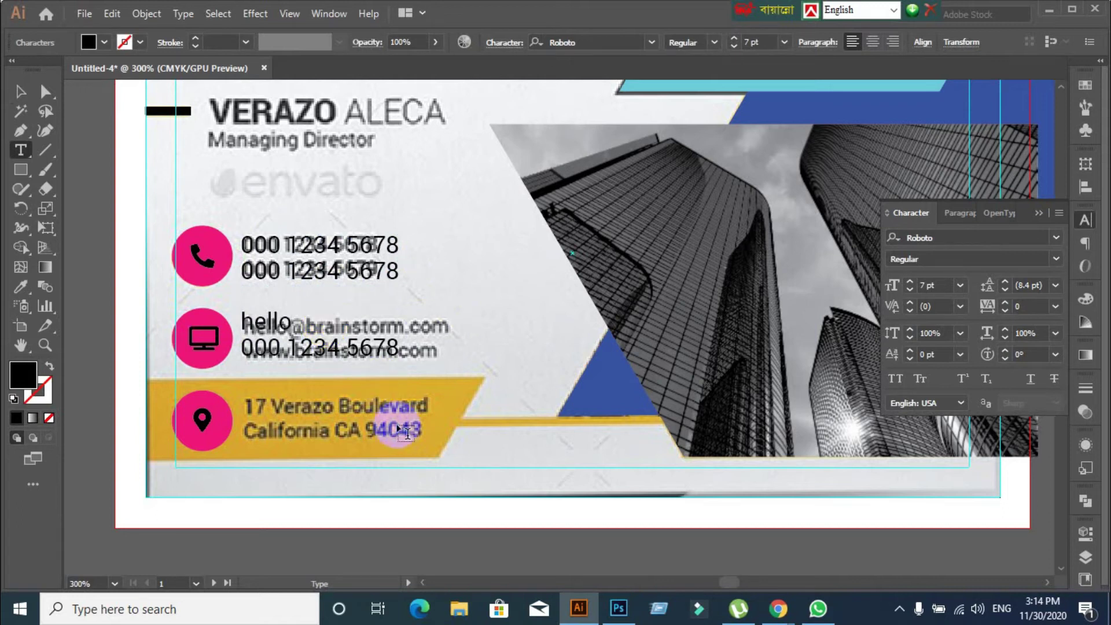
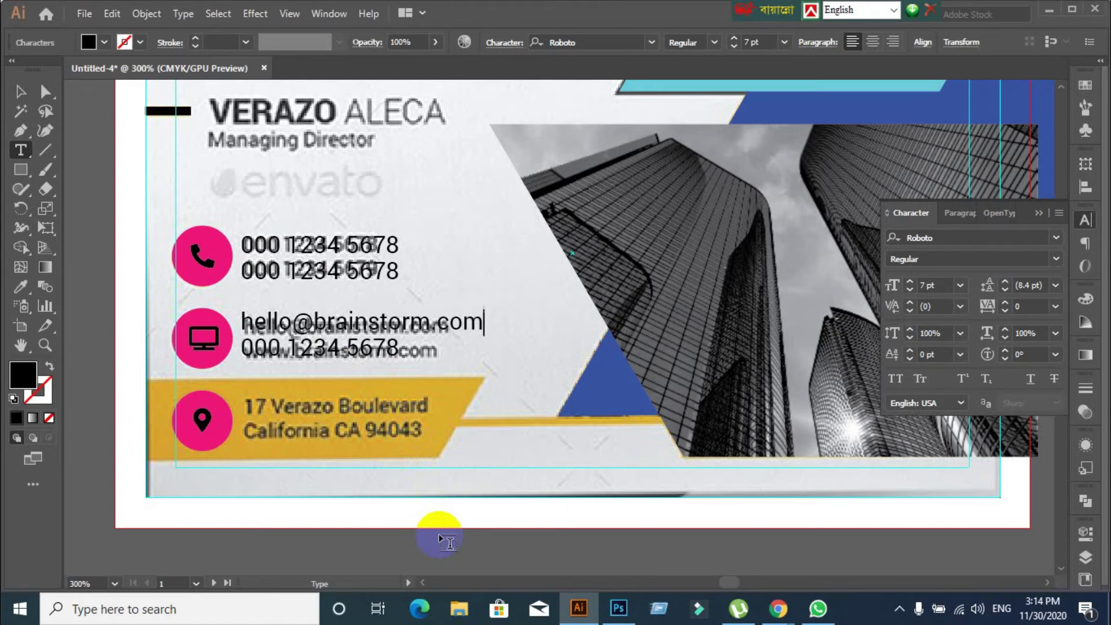
{"action": "double_click", "coordinate": [317, 348]}
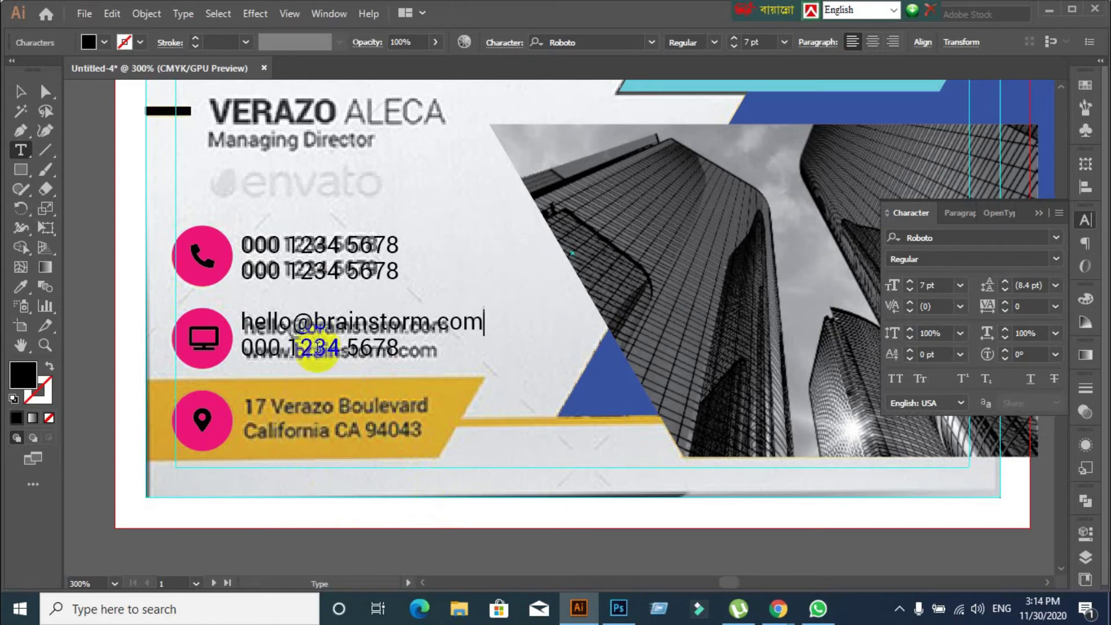
{"action": "key", "text": "ctrl+z"}
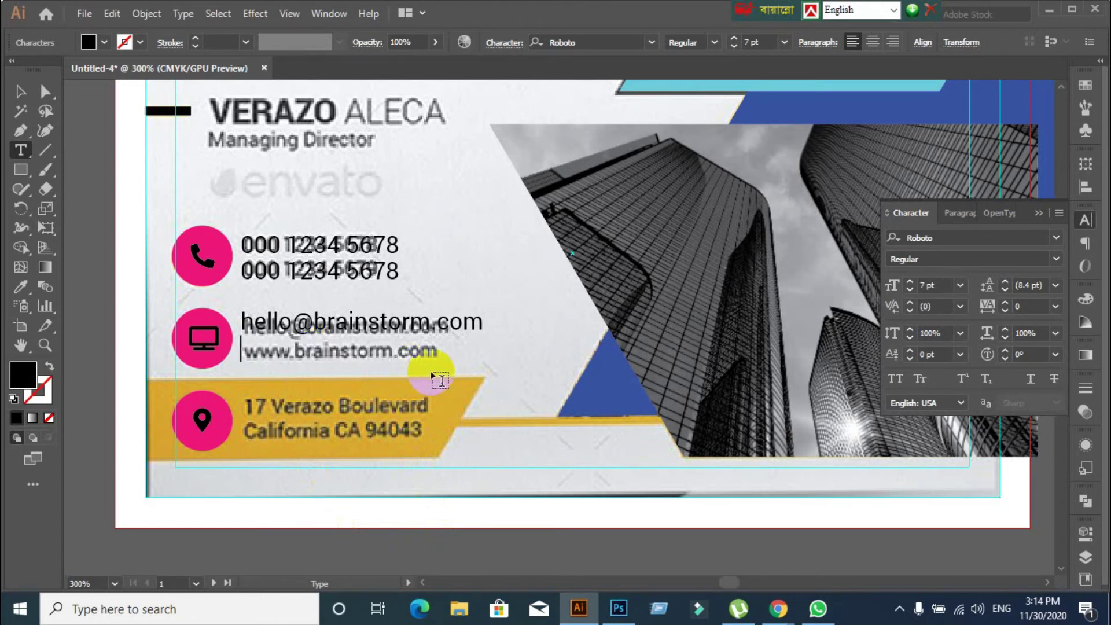
{"action": "type", "text": "www.b"}
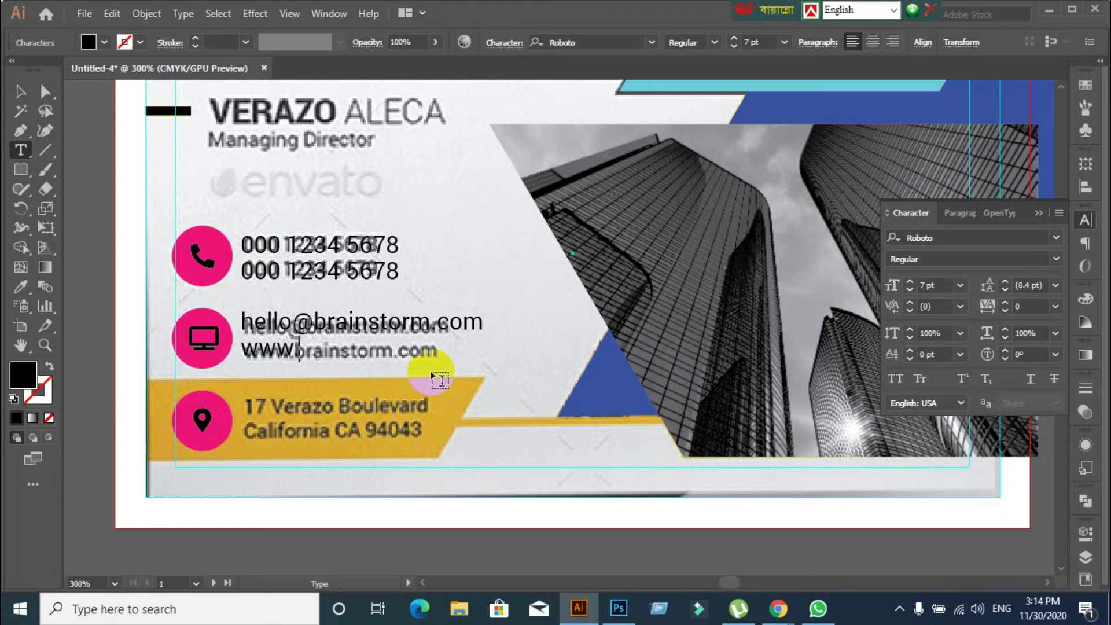
{"action": "type", "text": "rainstorm.com"}
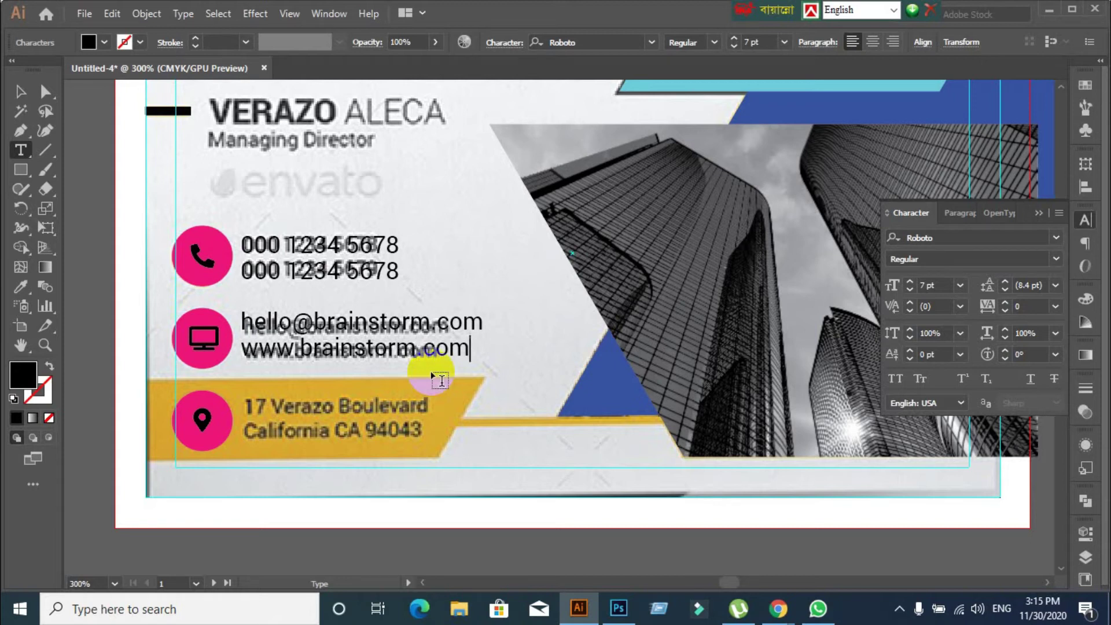
{"action": "left_click", "coordinate": [18, 89]}
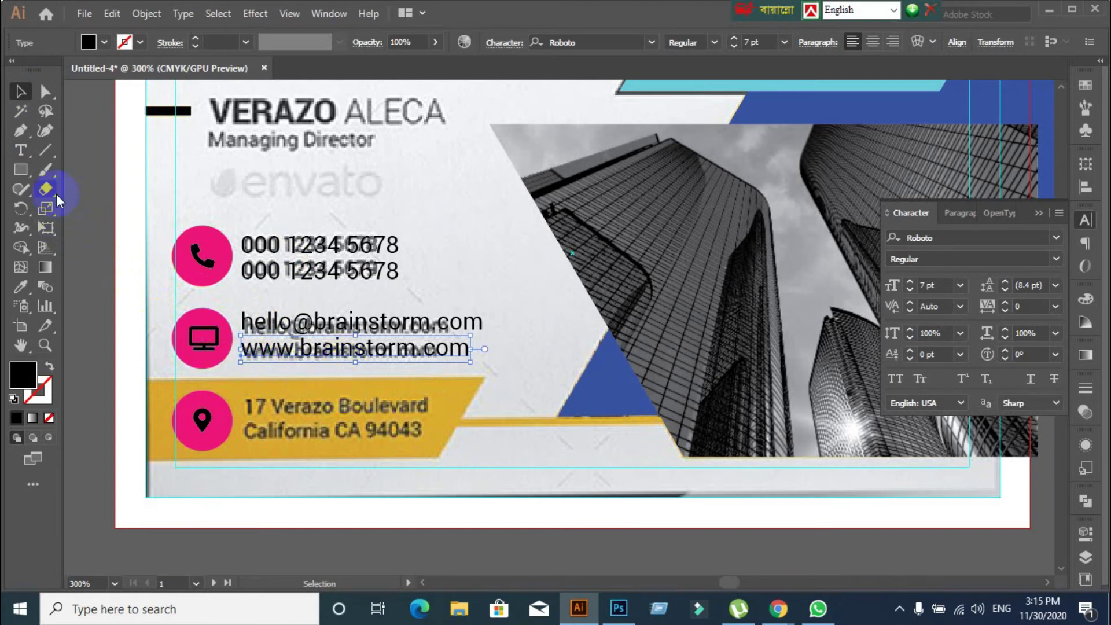
{"action": "left_click", "coordinate": [23, 161]}
{"action": "left_click", "coordinate": [22, 153]}
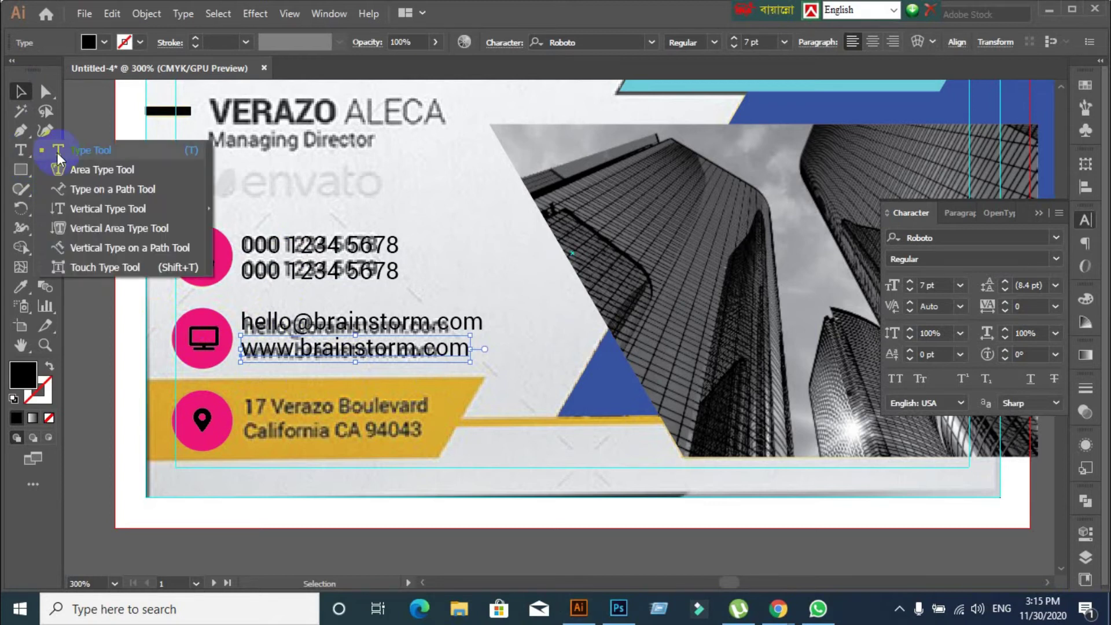
{"action": "left_click", "coordinate": [22, 93]}
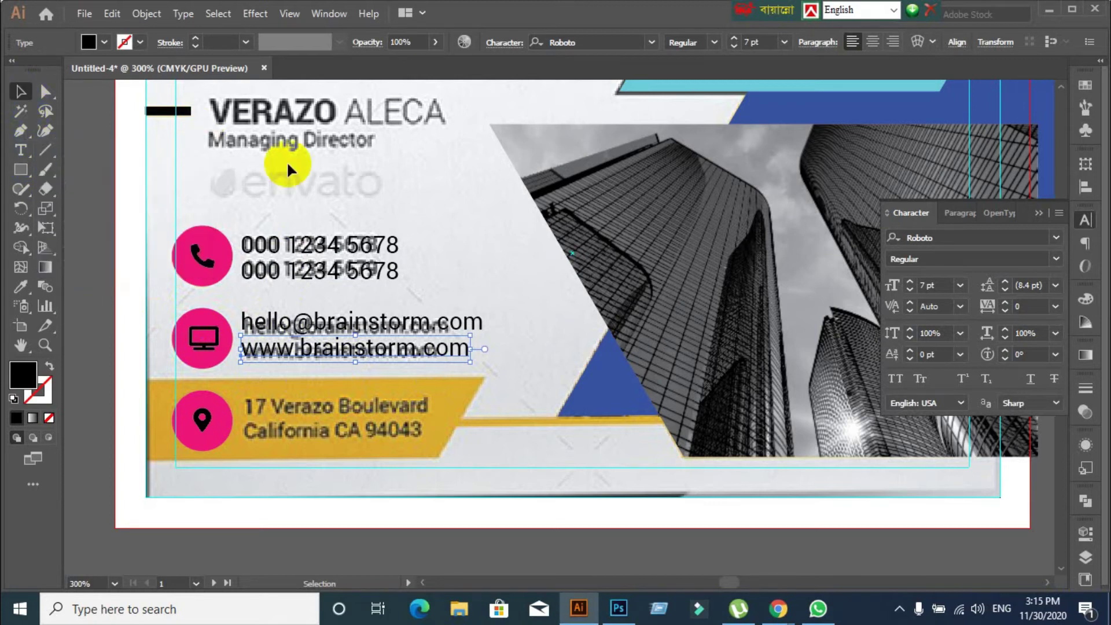
{"action": "left_click", "coordinate": [496, 308]}
Duplicate the email line down onto the address row
{"action": "scroll", "coordinate": [494, 303], "scroll_direction": "down", "scroll_amount": 2}
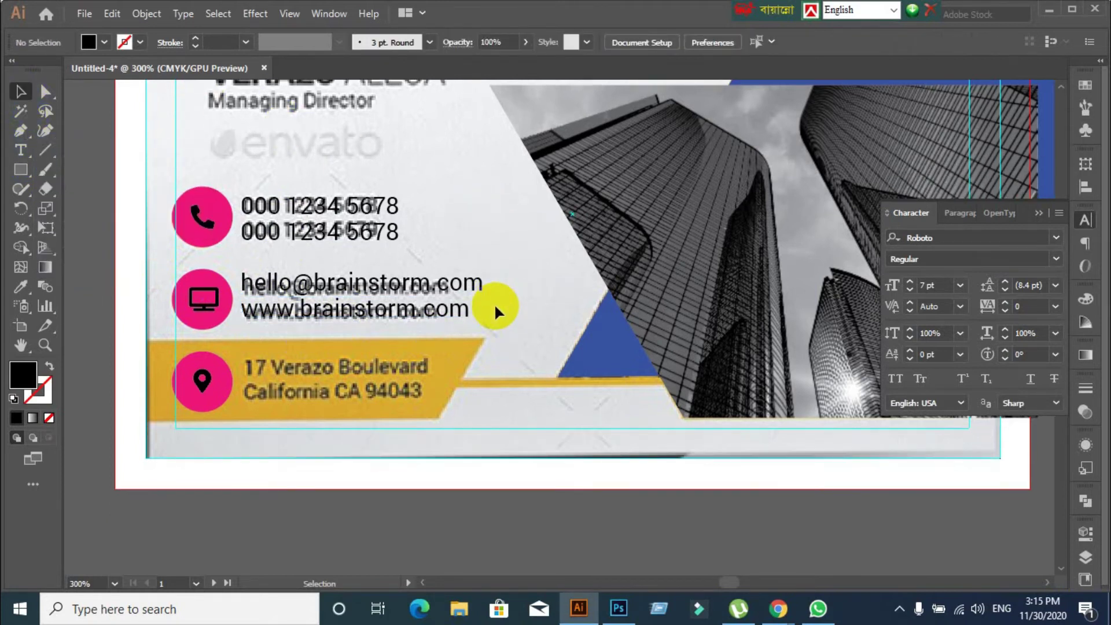
{"action": "scroll", "coordinate": [494, 304], "scroll_direction": "down", "scroll_amount": 1}
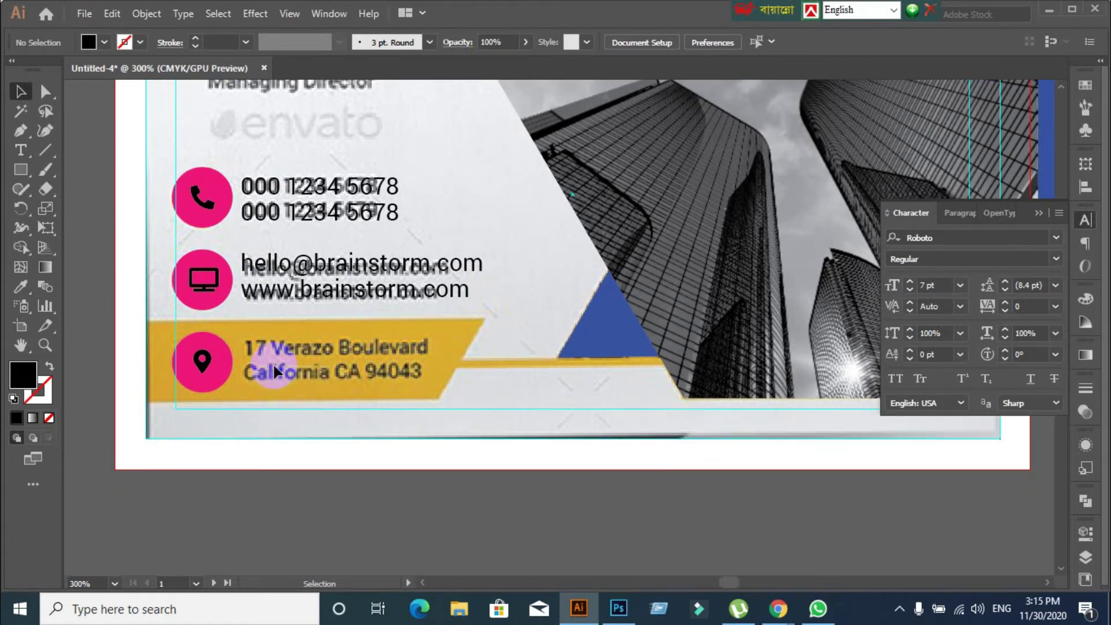
{"action": "left_click", "coordinate": [276, 219]}
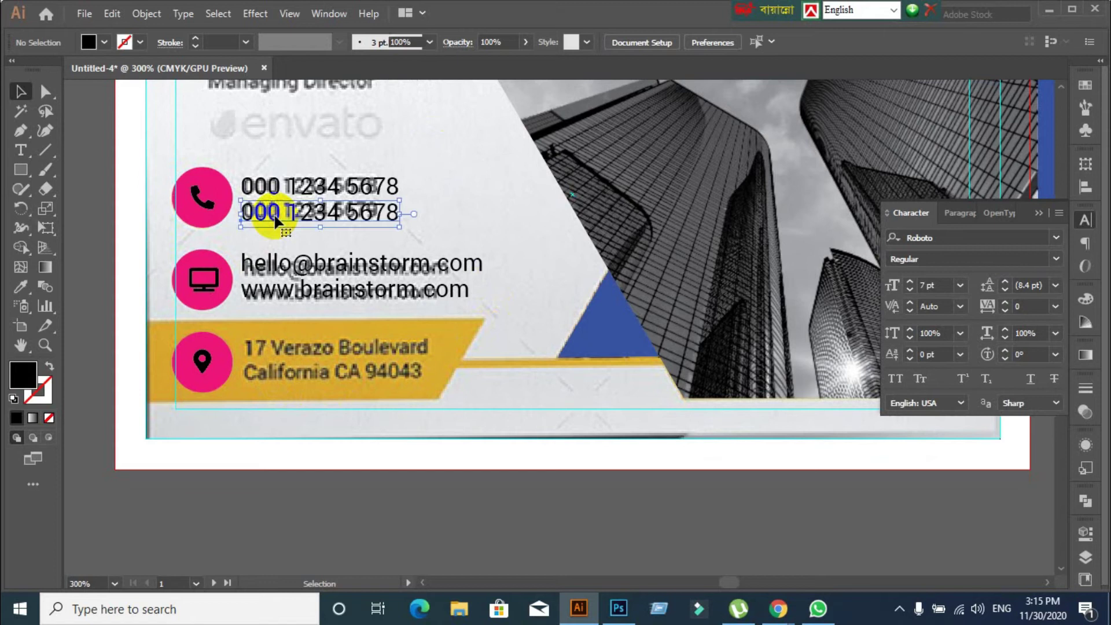
{"action": "left_click", "coordinate": [317, 265]}
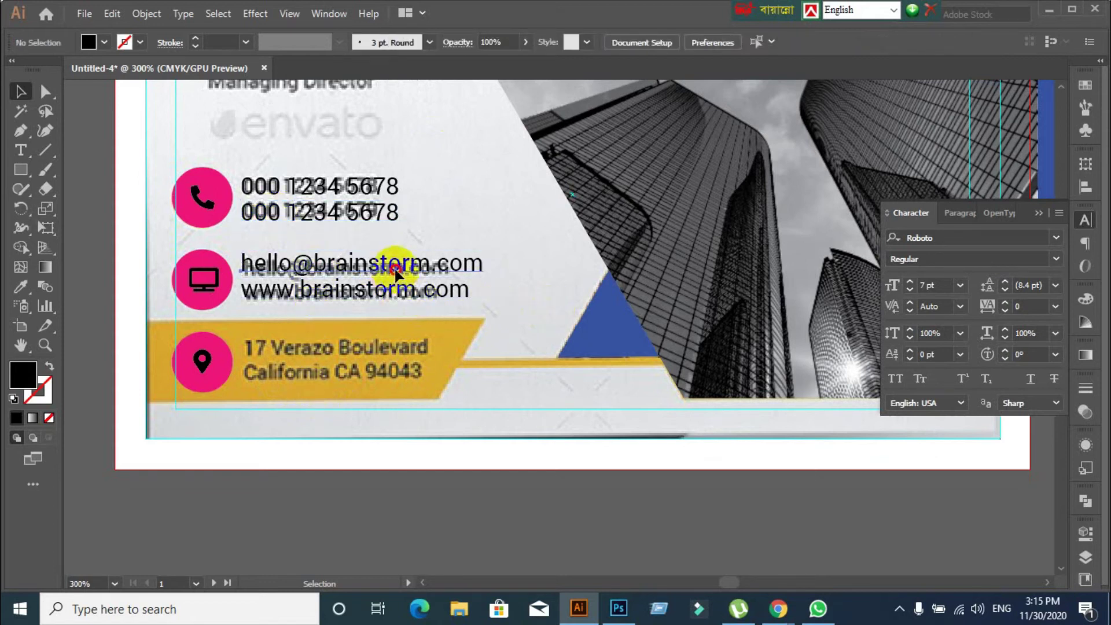
{"action": "left_click_drag", "start_coordinate": [397, 270], "coordinate": [394, 350]}
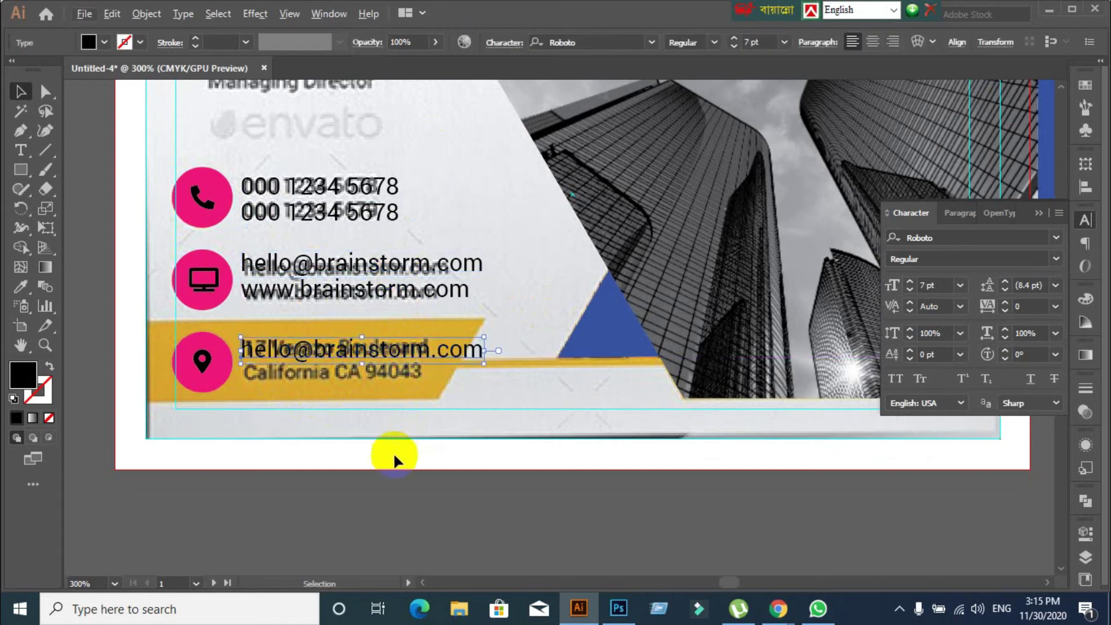
Retype the copy as '17 Verazo Boulevard' and 'Califormia CA 9402' on two lines
{"action": "double_click", "coordinate": [335, 350]}
{"action": "double_click", "coordinate": [334, 347]}
{"action": "triple_click", "coordinate": [334, 347]}
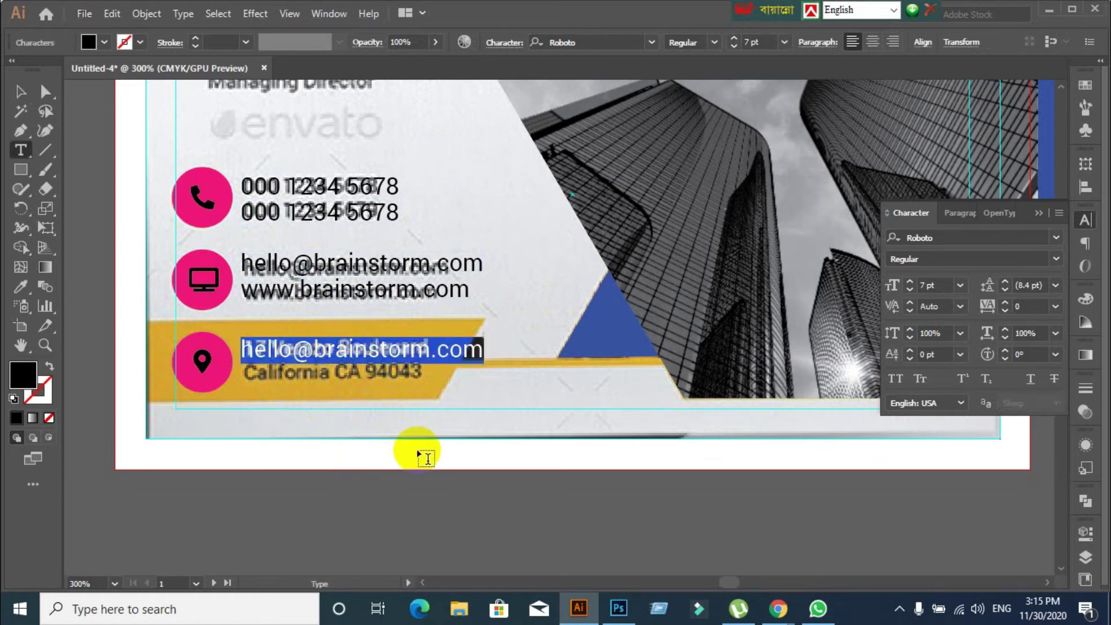
{"action": "key", "text": "BackSpace"}
{"action": "key", "text": "Right"}
{"action": "key", "text": "Right"}
{"action": "key", "text": "Right"}
{"action": "type", "text": "Verazo"}
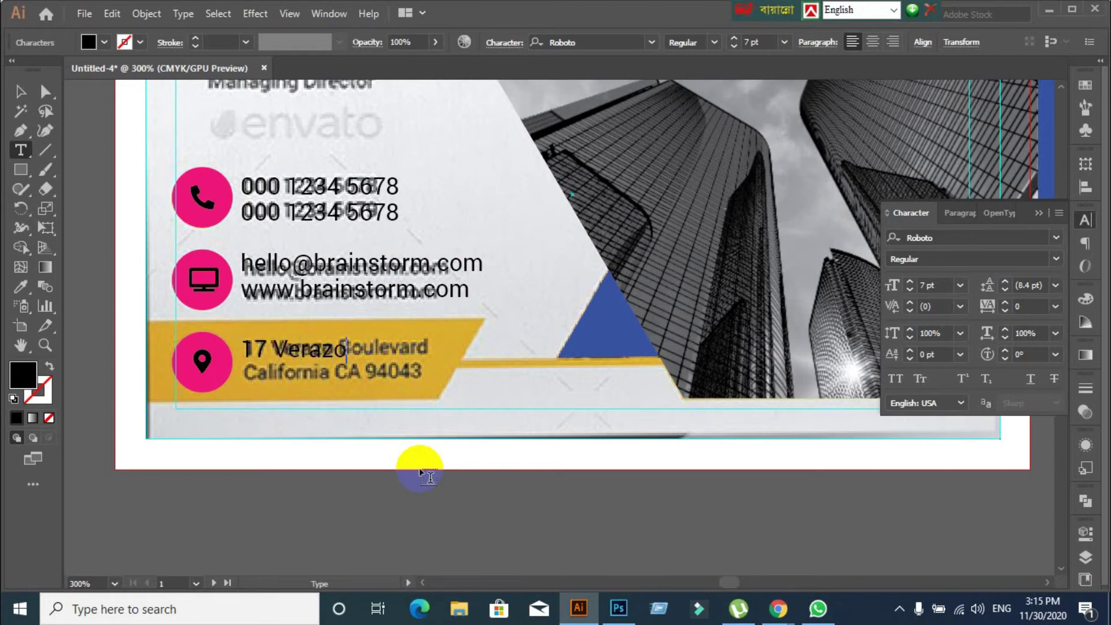
{"action": "type", "text": " Boulevard"}
{"action": "key", "text": "Return"}
{"action": "type", "text": "C"}
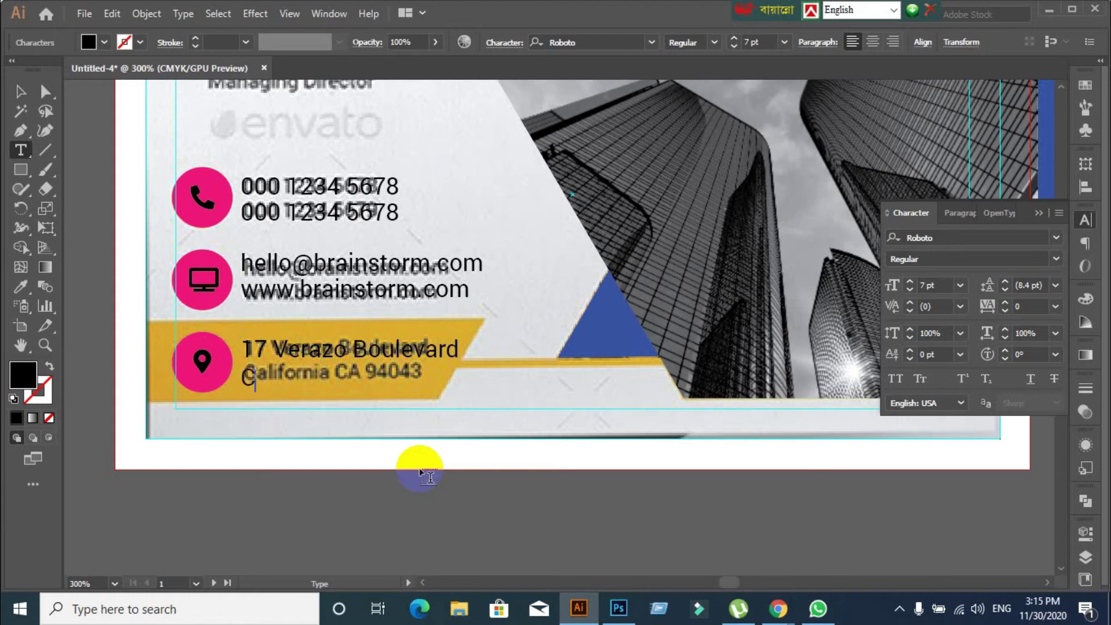
{"action": "type", "text": "aliformia "}
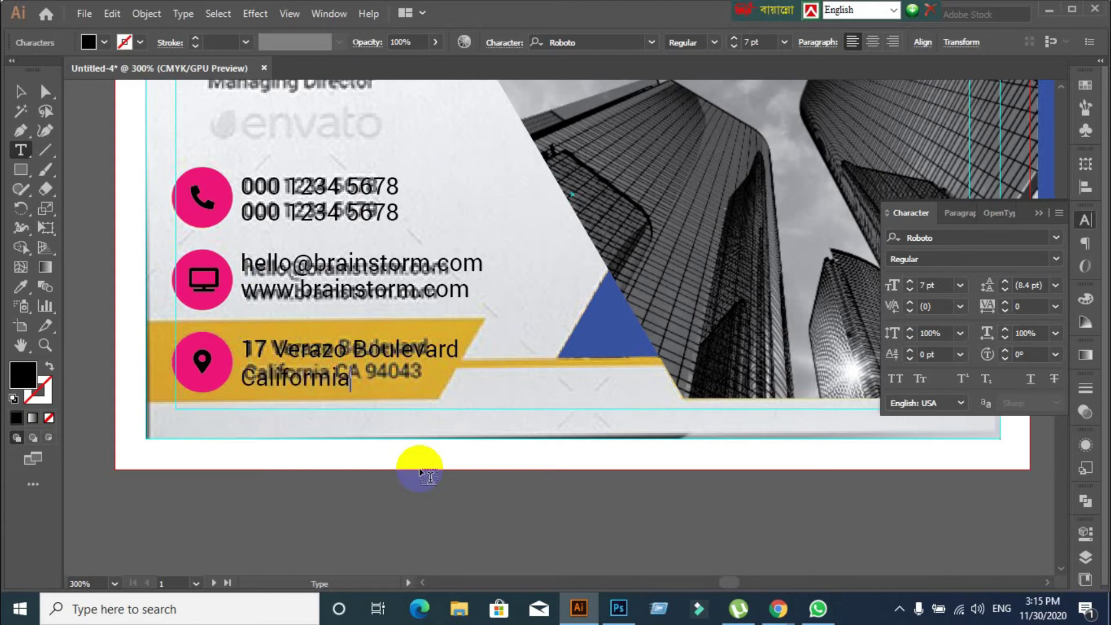
{"action": "type", "text": "CA 9402"}
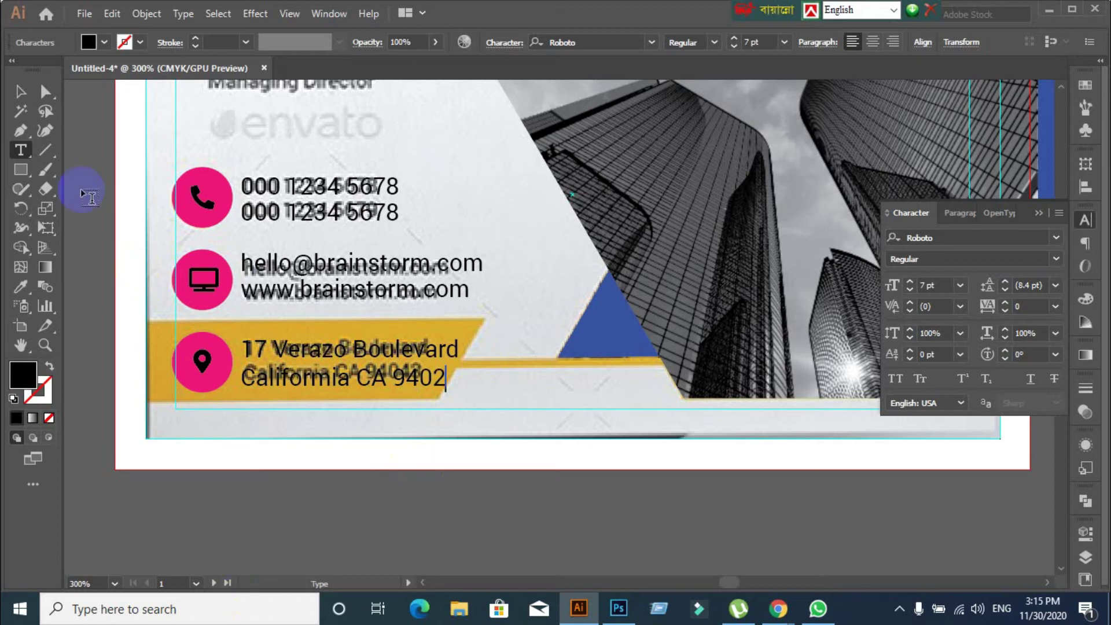
{"action": "left_click", "coordinate": [20, 91]}
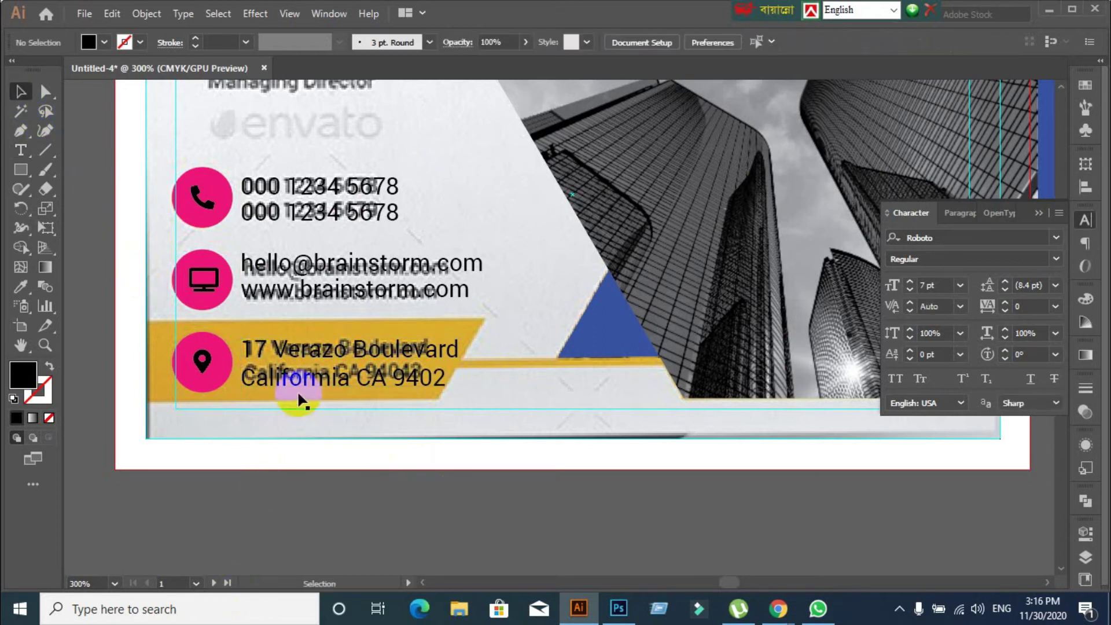
Move the address text aside and set its leading to 8 pt
{"action": "left_click_drag", "start_coordinate": [297, 376], "coordinate": [591, 278]}
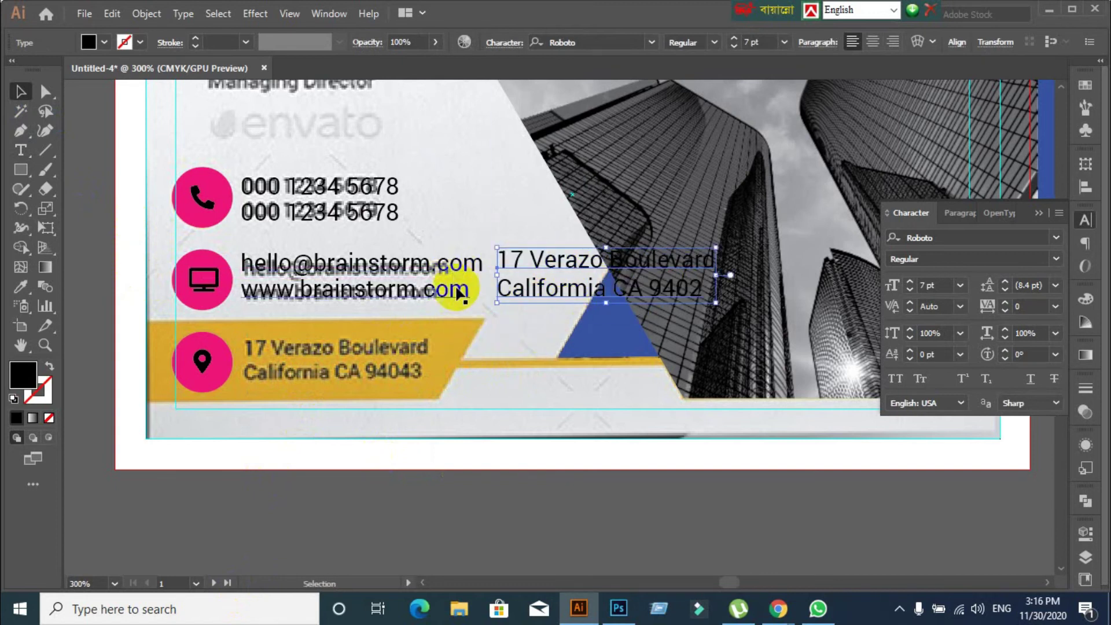
{"action": "left_click_drag", "start_coordinate": [533, 294], "coordinate": [532, 296]}
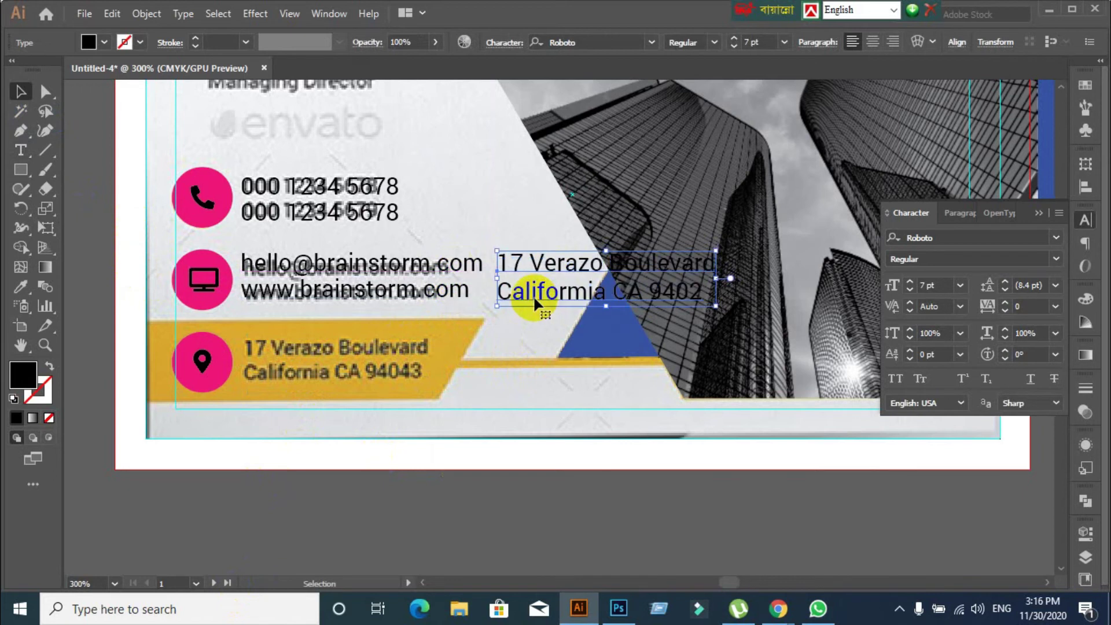
{"action": "left_click", "coordinate": [1042, 286]}
{"action": "type", "text": "8"}
{"action": "key", "text": "Return"}
{"action": "type", "text": "7"}
{"action": "key", "text": "Return"}
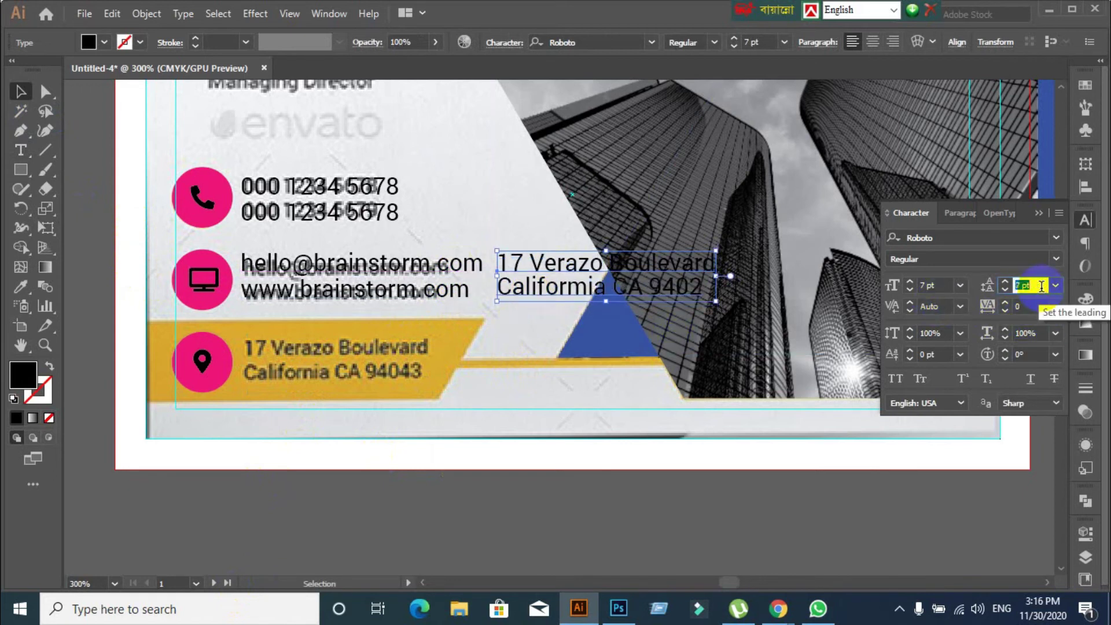
{"action": "type", "text": "8"}
{"action": "key", "text": "Return"}
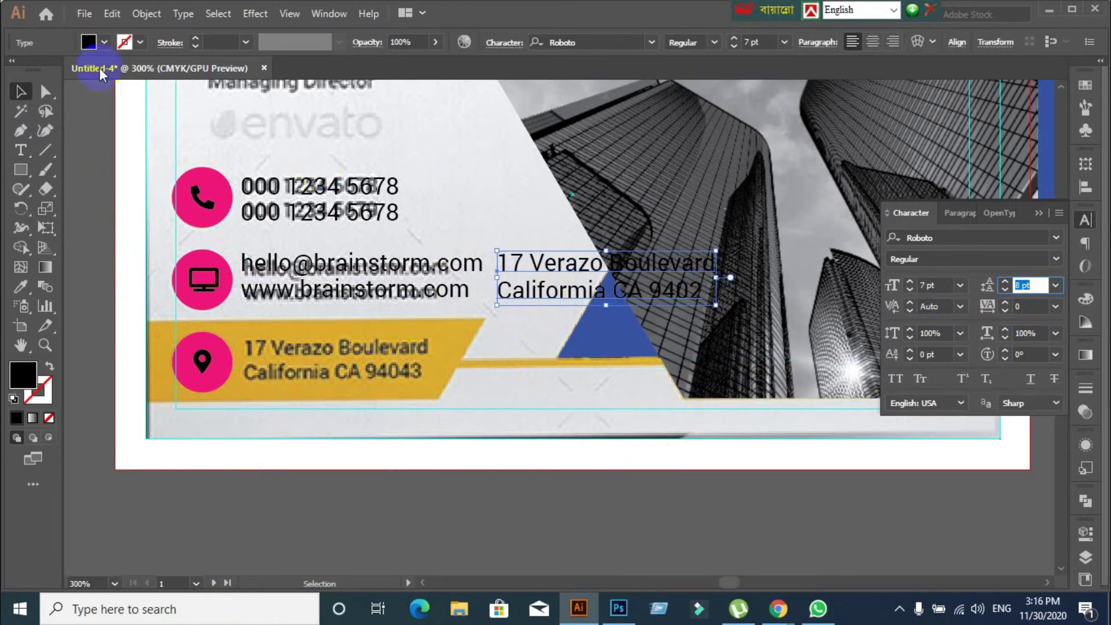
Colour the address text red and place it over the reference address on the yellow bar
{"action": "left_click", "coordinate": [104, 41]}
{"action": "left_click", "coordinate": [46, 62]}
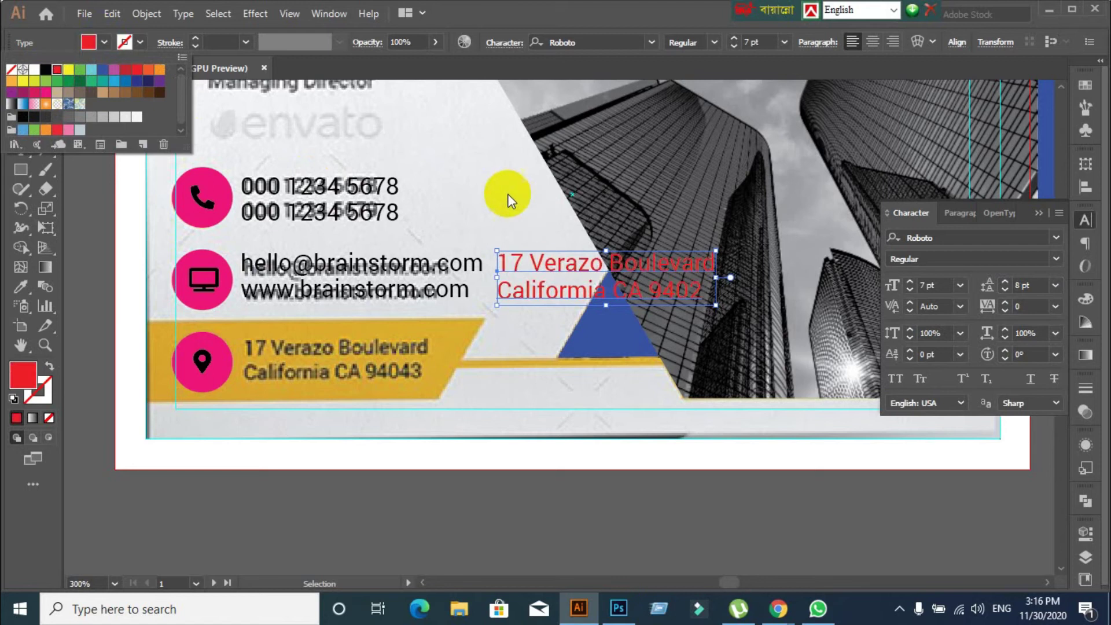
{"action": "left_click_drag", "start_coordinate": [543, 268], "coordinate": [253, 268]}
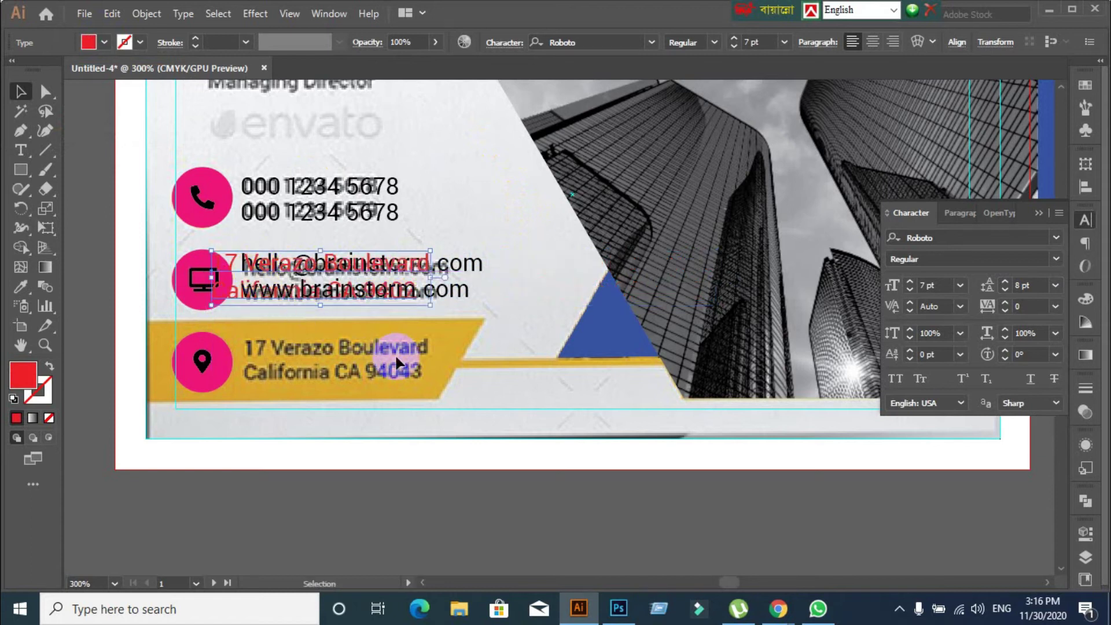
{"action": "left_click", "coordinate": [355, 271]}
{"action": "left_click_drag", "start_coordinate": [355, 271], "coordinate": [388, 353]}
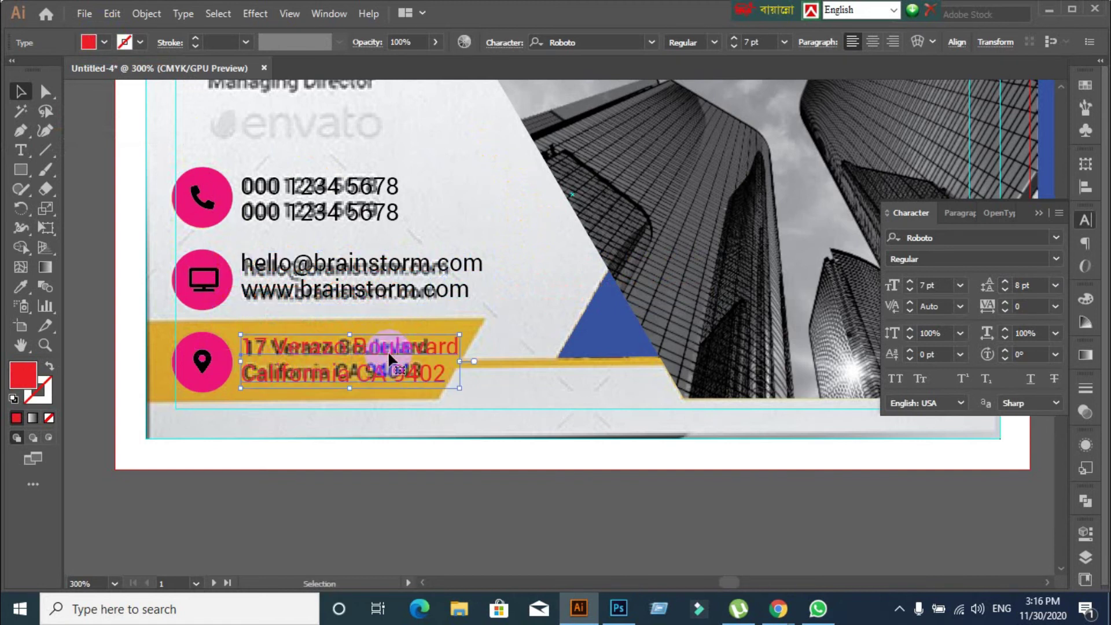
{"action": "left_click", "coordinate": [544, 483]}
{"action": "scroll", "coordinate": [543, 484], "scroll_direction": "up", "scroll_amount": 3}
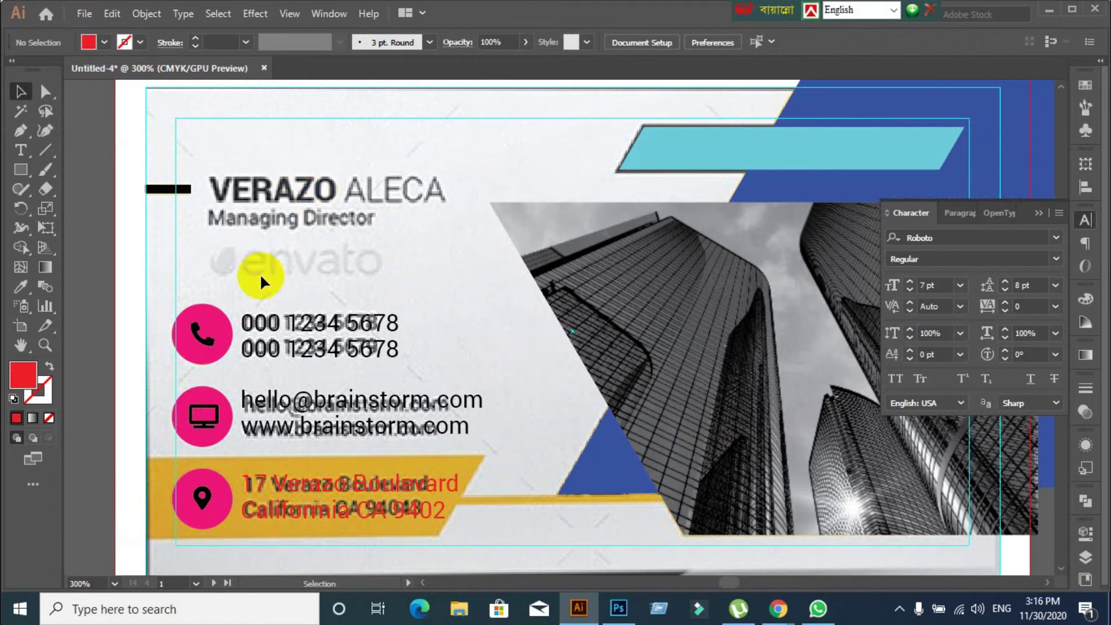
{"action": "left_click", "coordinate": [20, 150]}
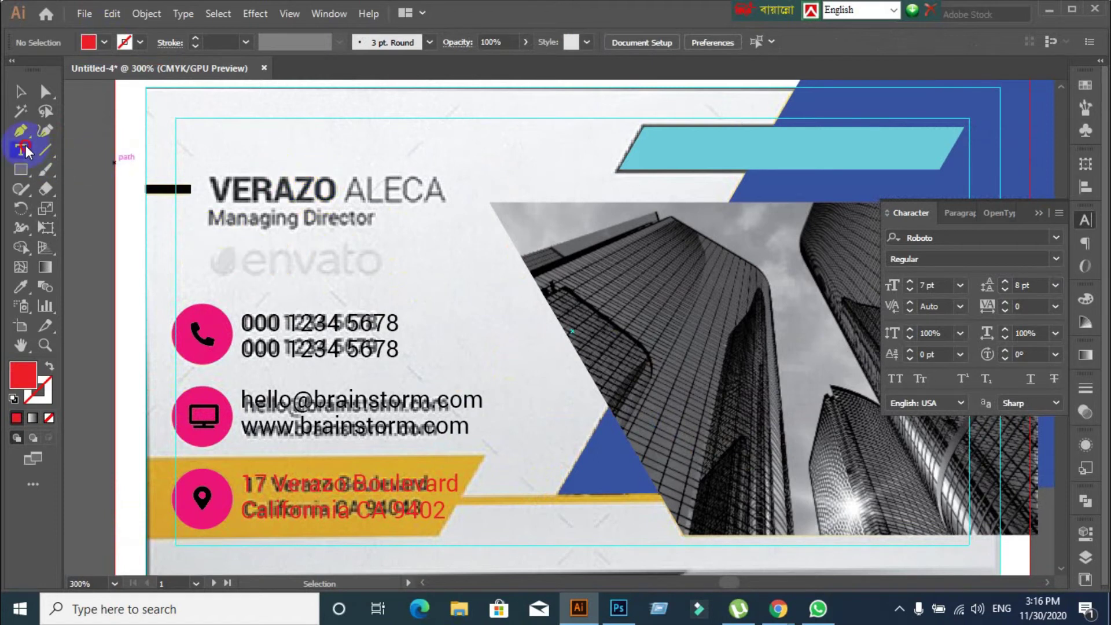
{"action": "left_click", "coordinate": [222, 172]}
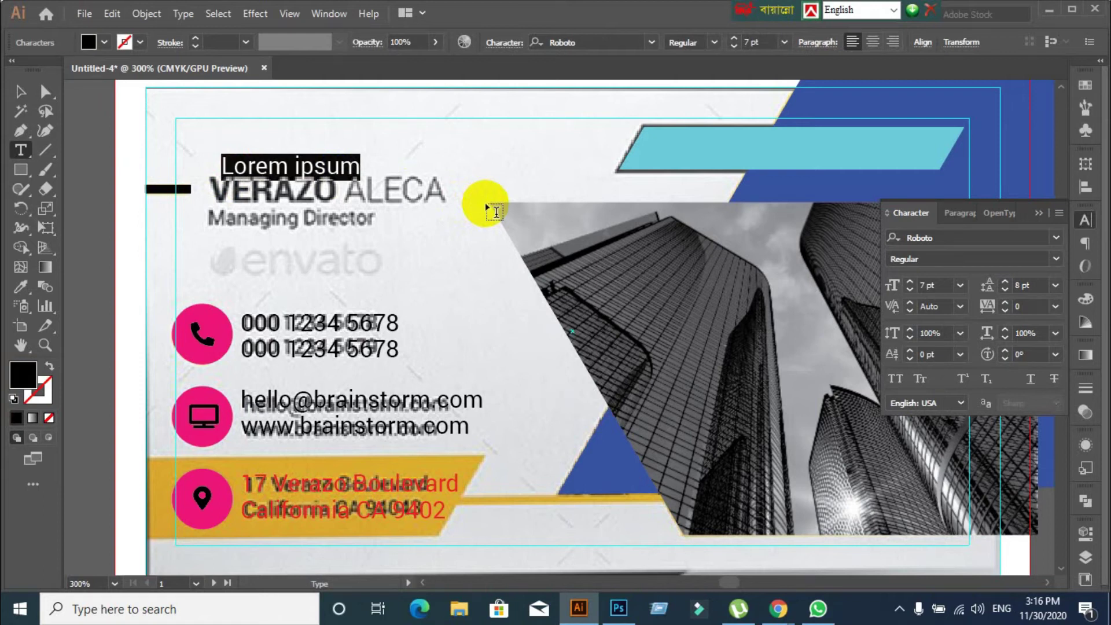
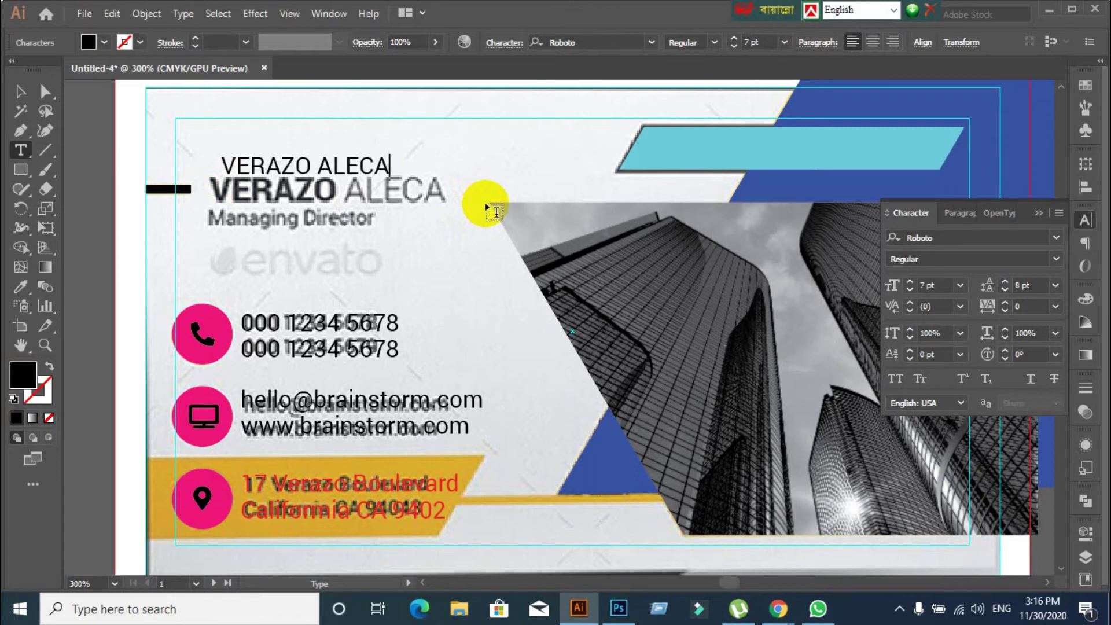
{"action": "left_click", "coordinate": [21, 92]}
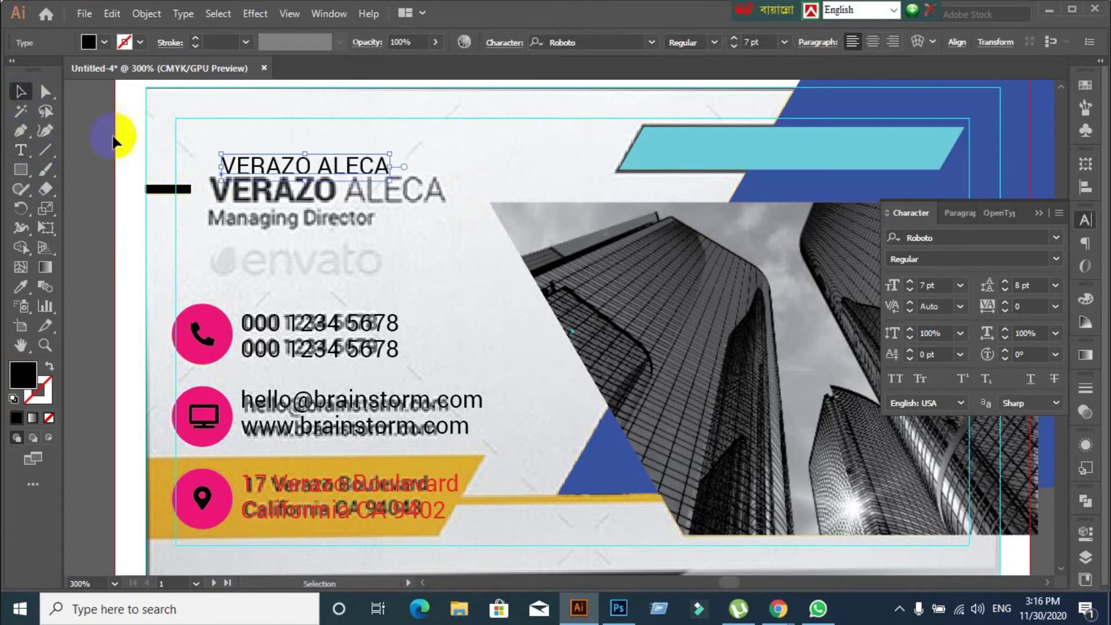
{"action": "left_click", "coordinate": [1057, 260]}
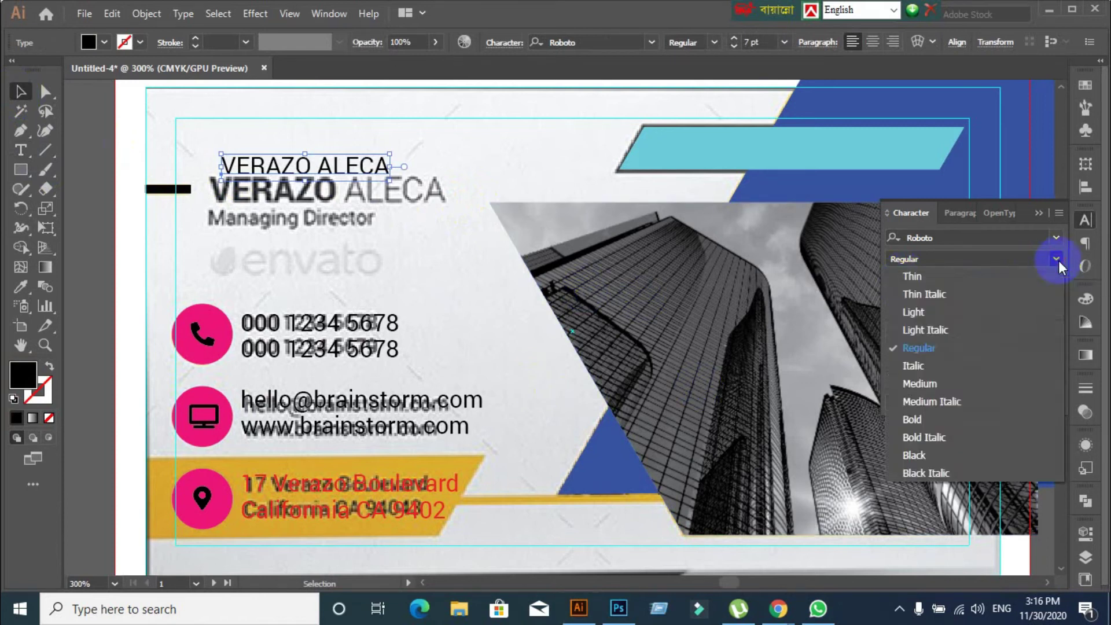
{"action": "left_click", "coordinate": [921, 414]}
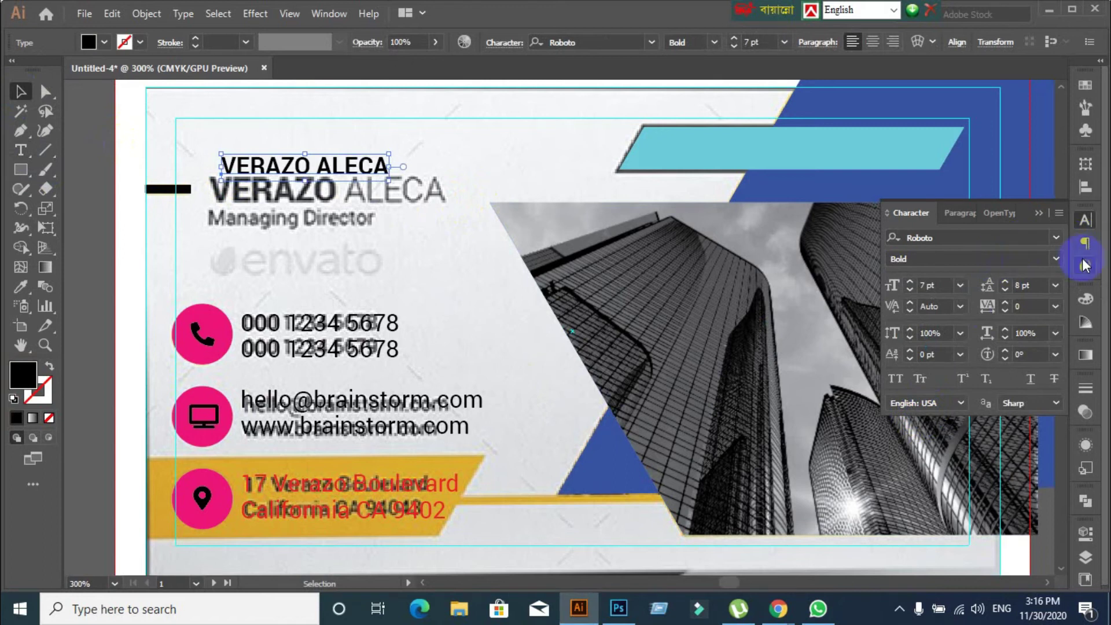
{"action": "left_click", "coordinate": [1056, 260]}
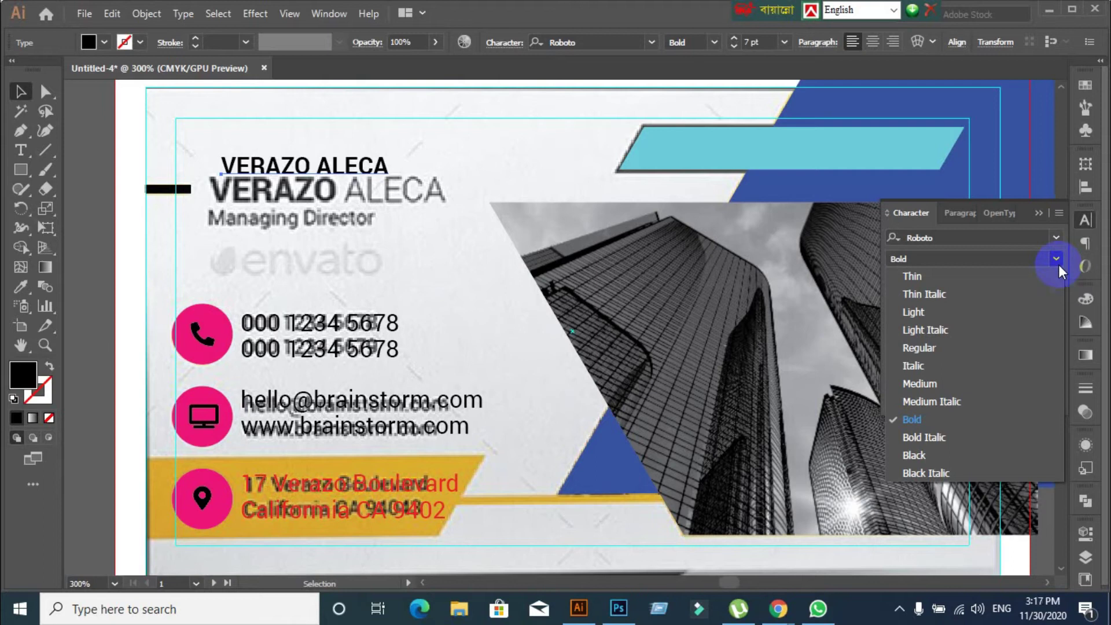
{"action": "left_click", "coordinate": [1057, 265]}
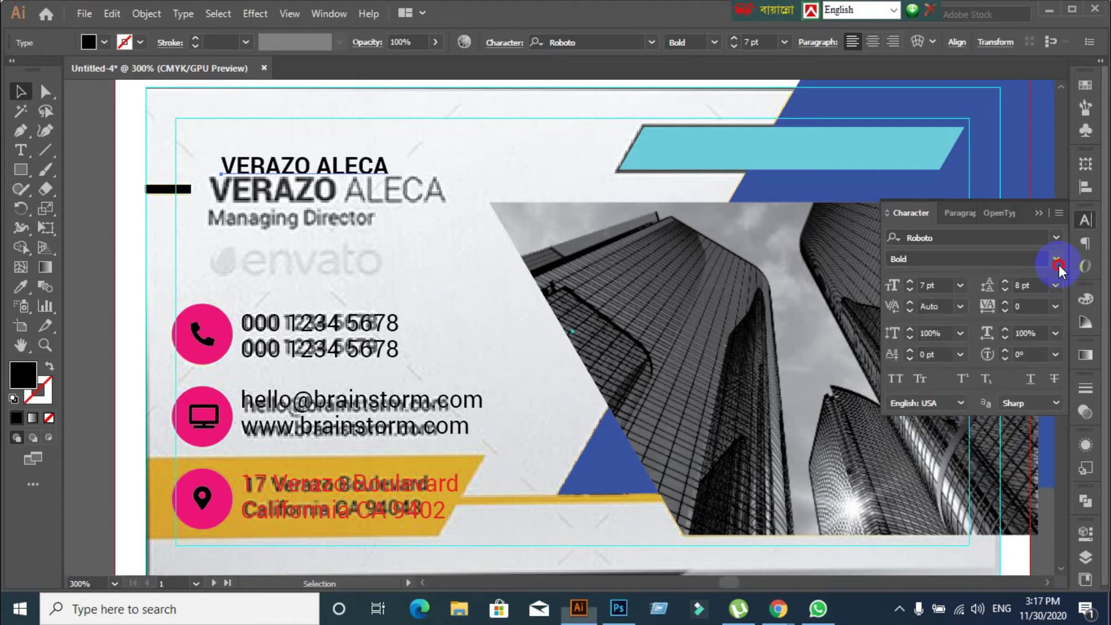
{"action": "left_click", "coordinate": [346, 234]}
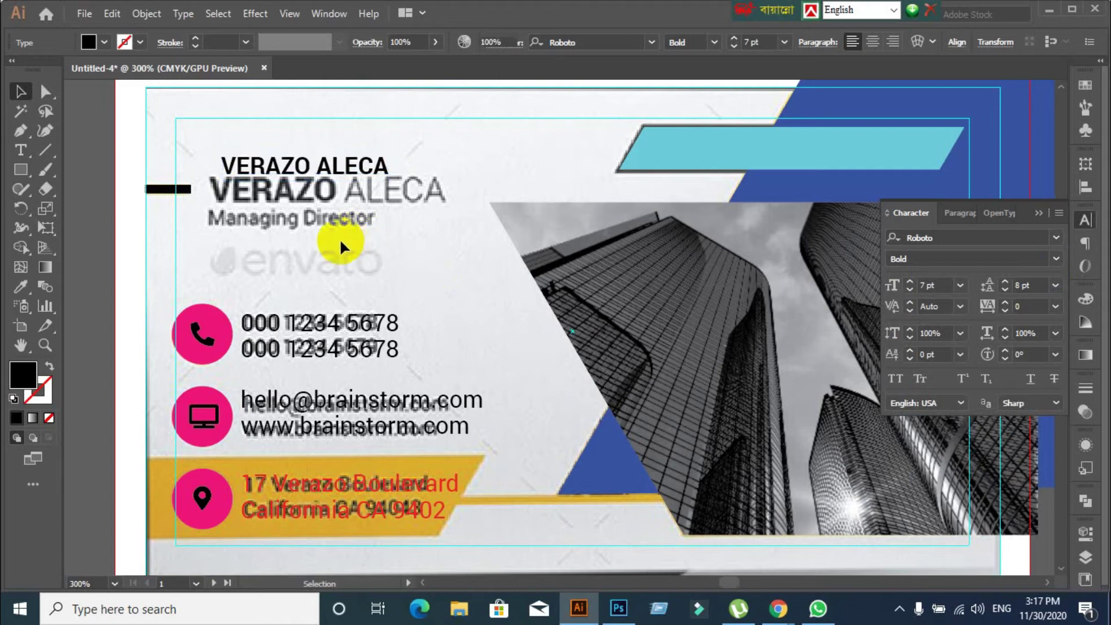
{"action": "left_click", "coordinate": [308, 169]}
{"action": "left_click", "coordinate": [896, 380]}
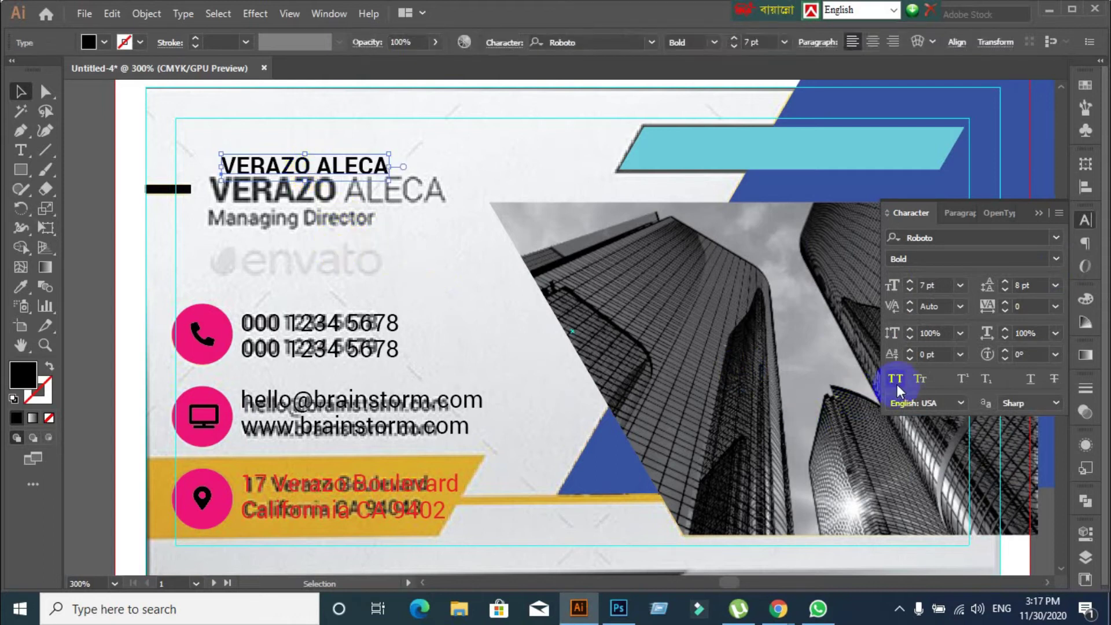
{"action": "left_click", "coordinate": [419, 335]}
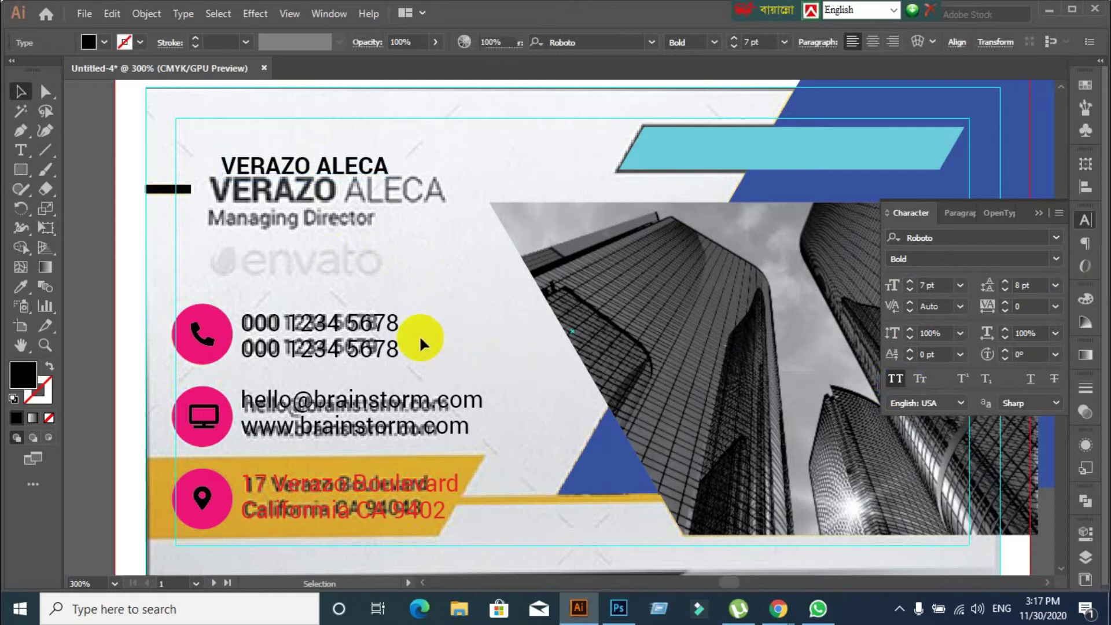
Align the name with the reference's left edge, select VERAZO and search fonts for 'Nex'
{"action": "mouse_move", "coordinate": [278, 168]}
{"action": "left_mouse_down"}
{"action": "mouse_move", "coordinate": [274, 181]}
{"action": "mouse_move", "coordinate": [268, 165]}
{"action": "left_mouse_up"}
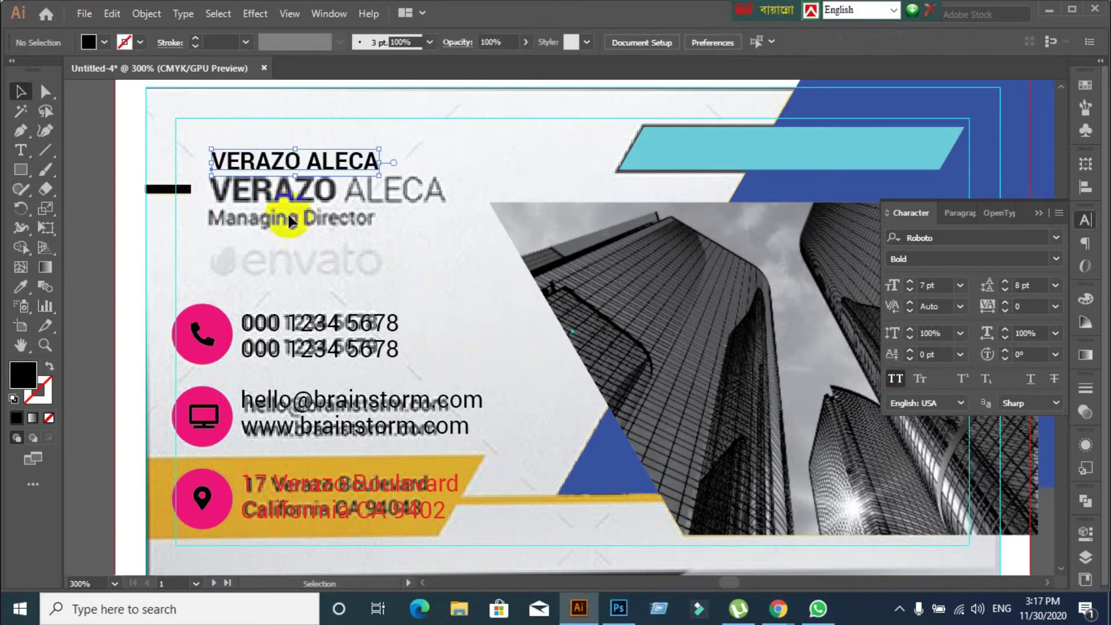
{"action": "left_click", "coordinate": [305, 170]}
{"action": "left_click", "coordinate": [297, 215]}
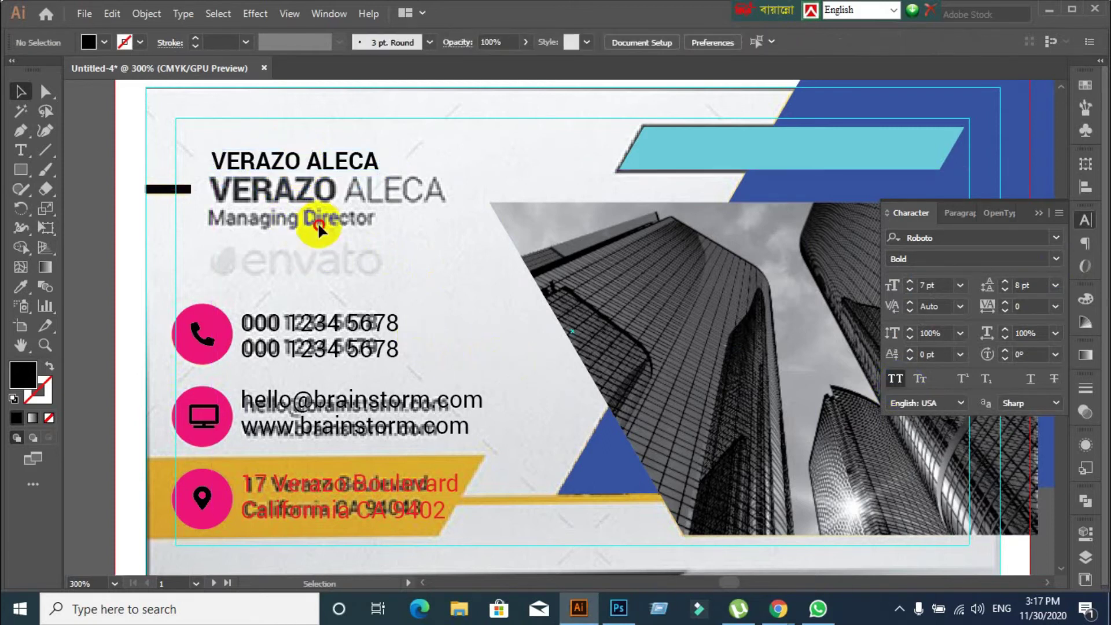
{"action": "left_click", "coordinate": [299, 168]}
{"action": "double_click", "coordinate": [294, 157]}
{"action": "left_click_drag", "start_coordinate": [301, 162], "coordinate": [194, 159]}
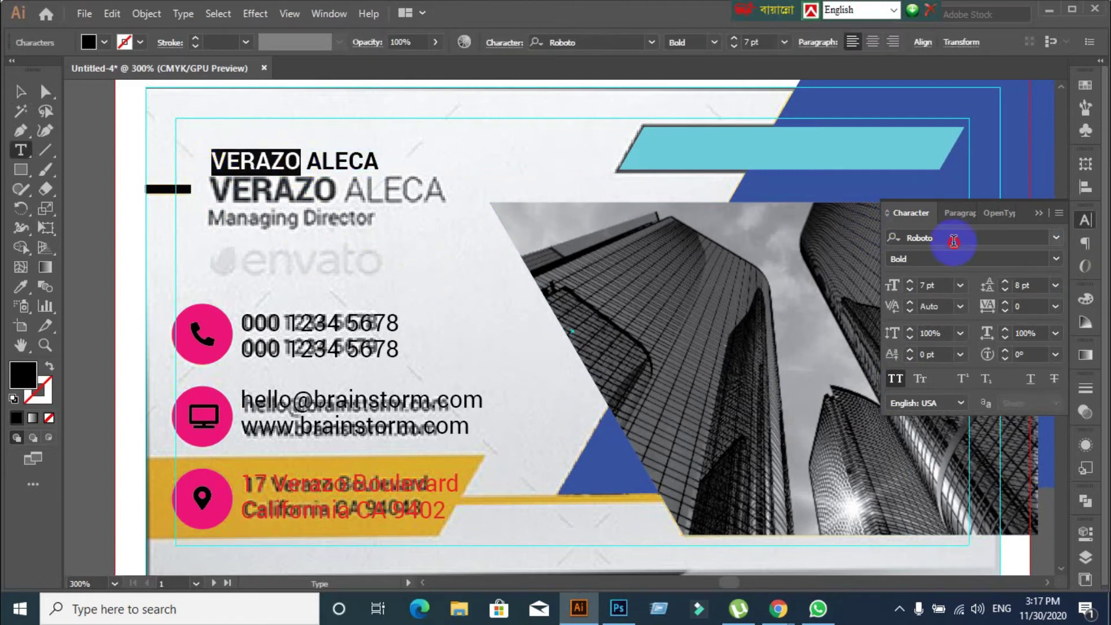
{"action": "left_click", "coordinate": [953, 241]}
{"action": "type", "text": "Nex"}
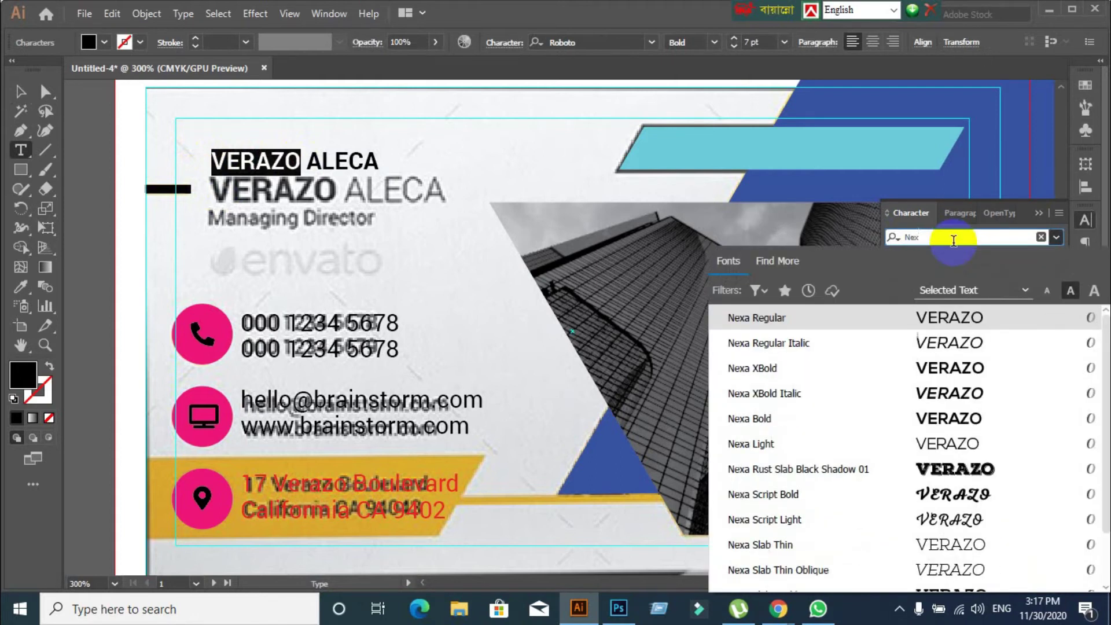
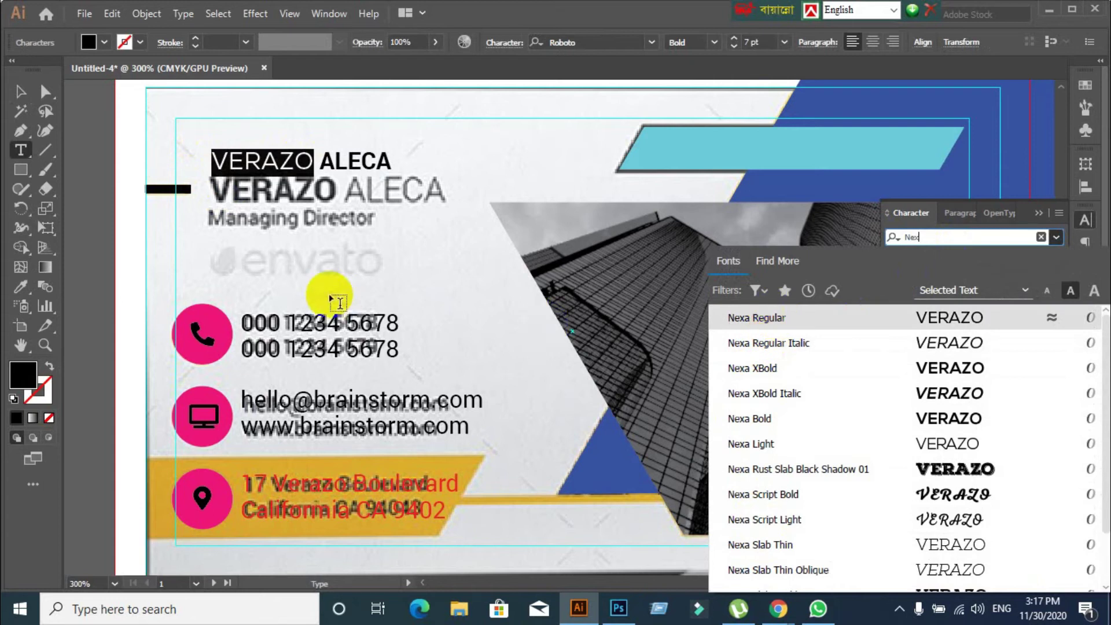
{"action": "left_click", "coordinate": [21, 91]}
{"action": "left_click", "coordinate": [332, 287]}
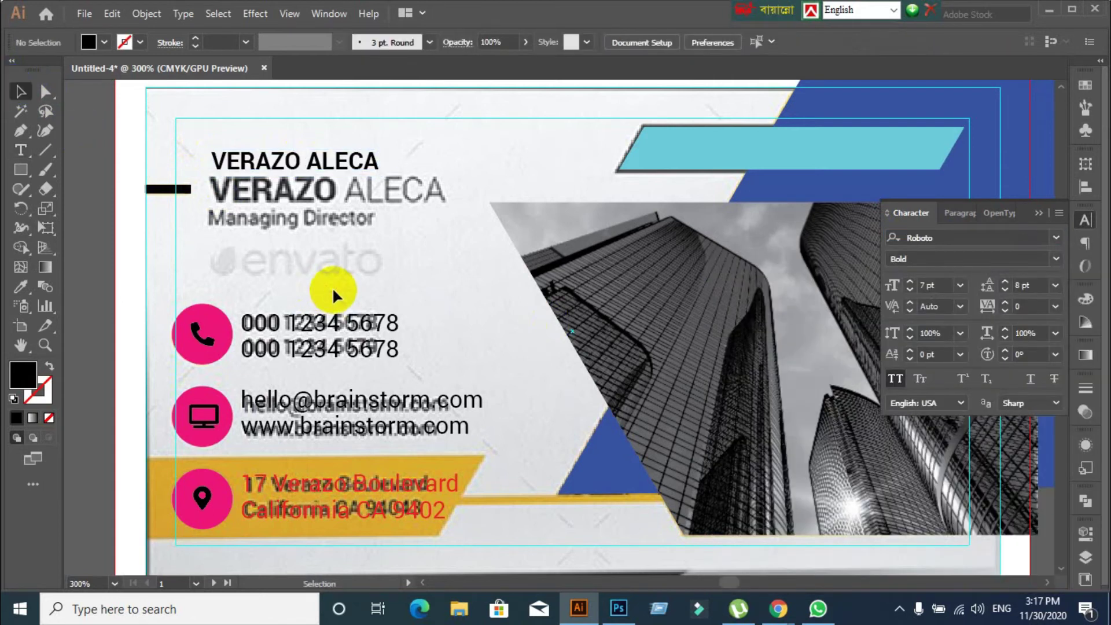
{"action": "left_click", "coordinate": [278, 161]}
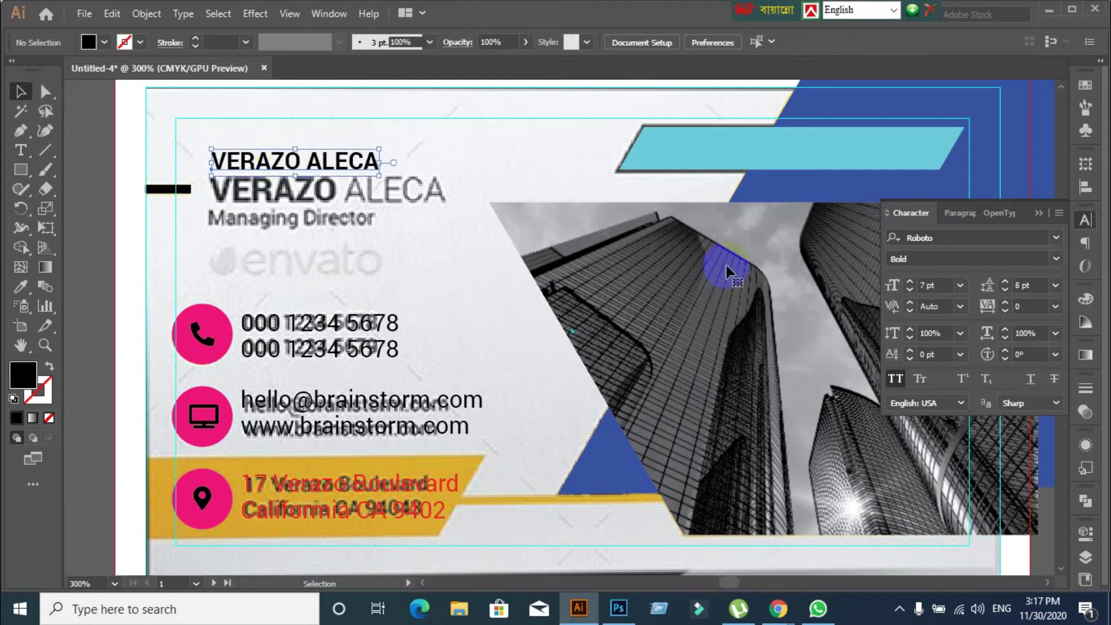
{"action": "mouse_move", "coordinate": [294, 155]}
{"action": "left_mouse_down"}
{"action": "mouse_move", "coordinate": [298, 183]}
{"action": "mouse_move", "coordinate": [293, 149]}
{"action": "left_mouse_up"}
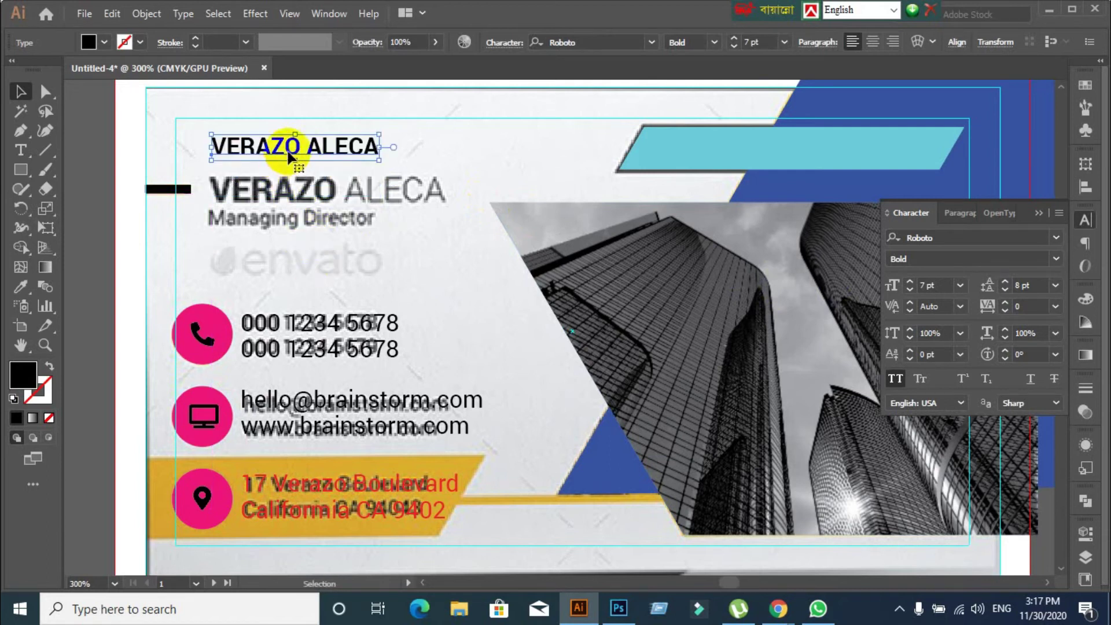
{"action": "left_click_drag", "start_coordinate": [289, 157], "coordinate": [288, 192]}
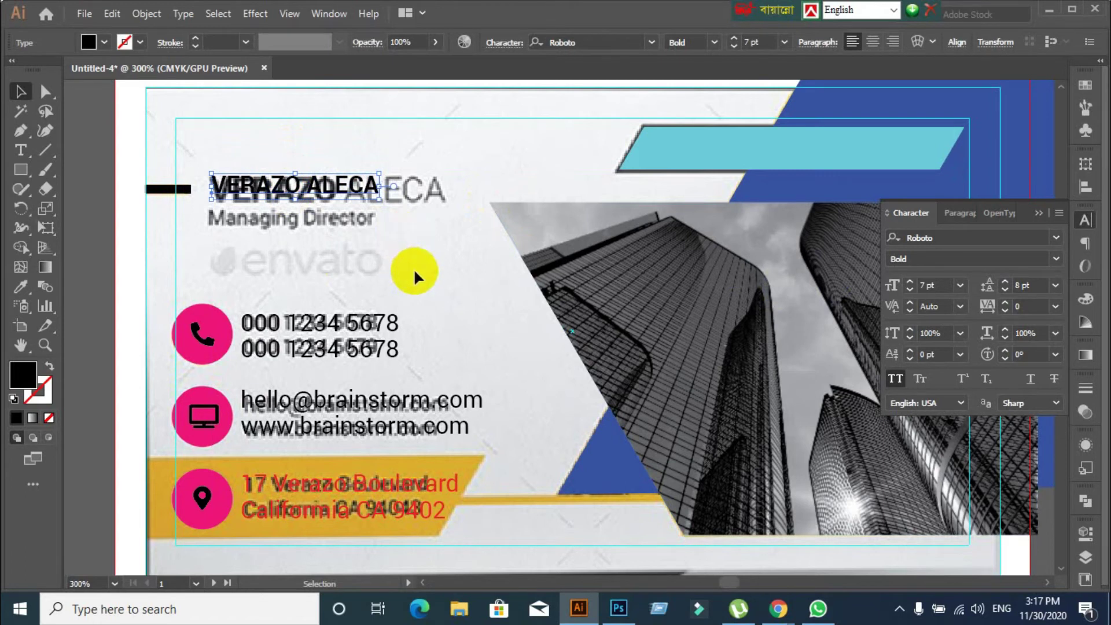
{"action": "key", "text": "ctrl+z"}
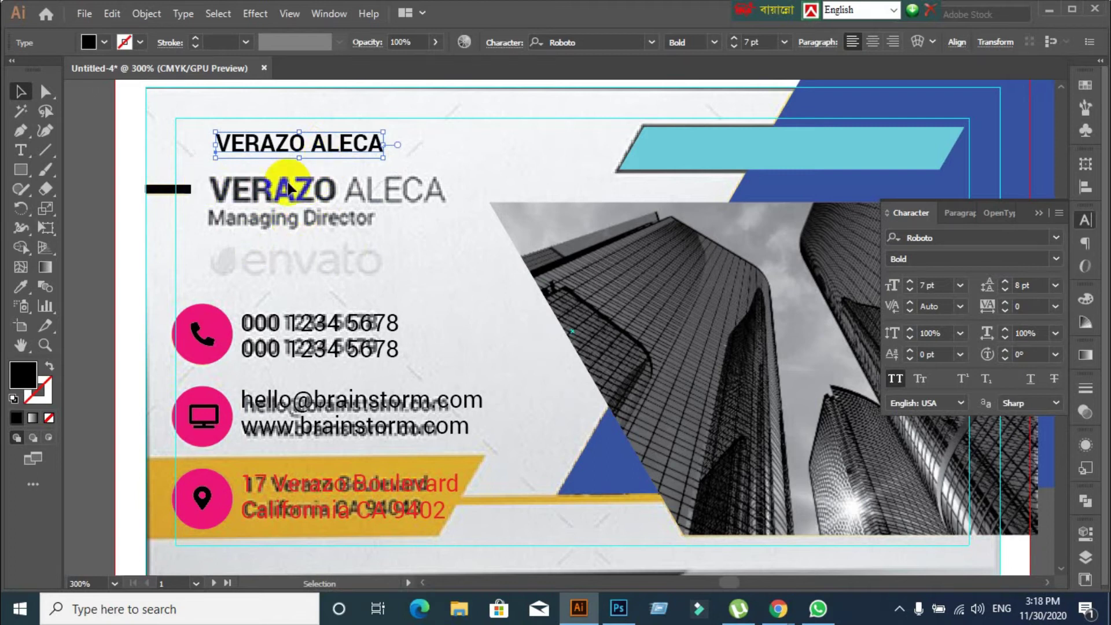
{"action": "left_click_drag", "start_coordinate": [314, 144], "coordinate": [312, 188]}
{"action": "double_click", "coordinate": [295, 191]}
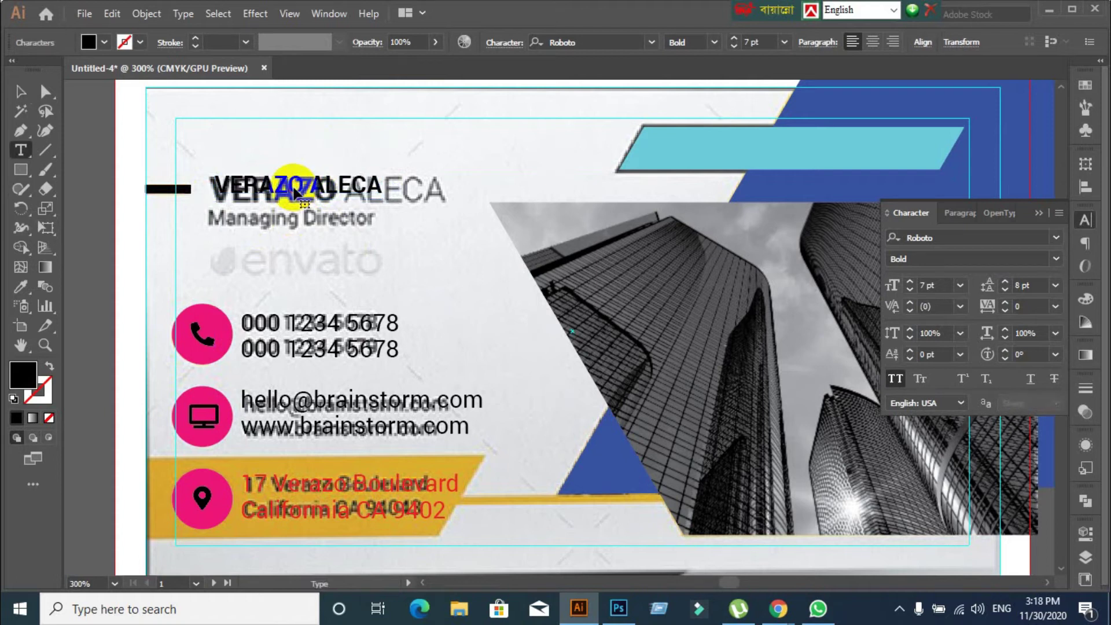
{"action": "triple_click", "coordinate": [289, 186]}
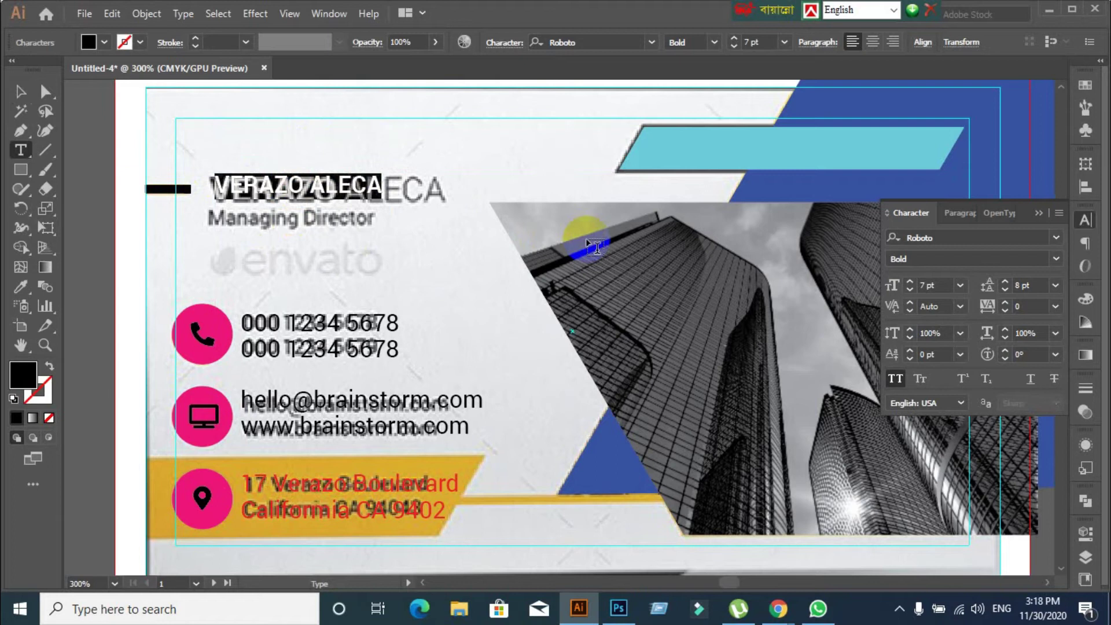
{"action": "key", "text": "Left"}
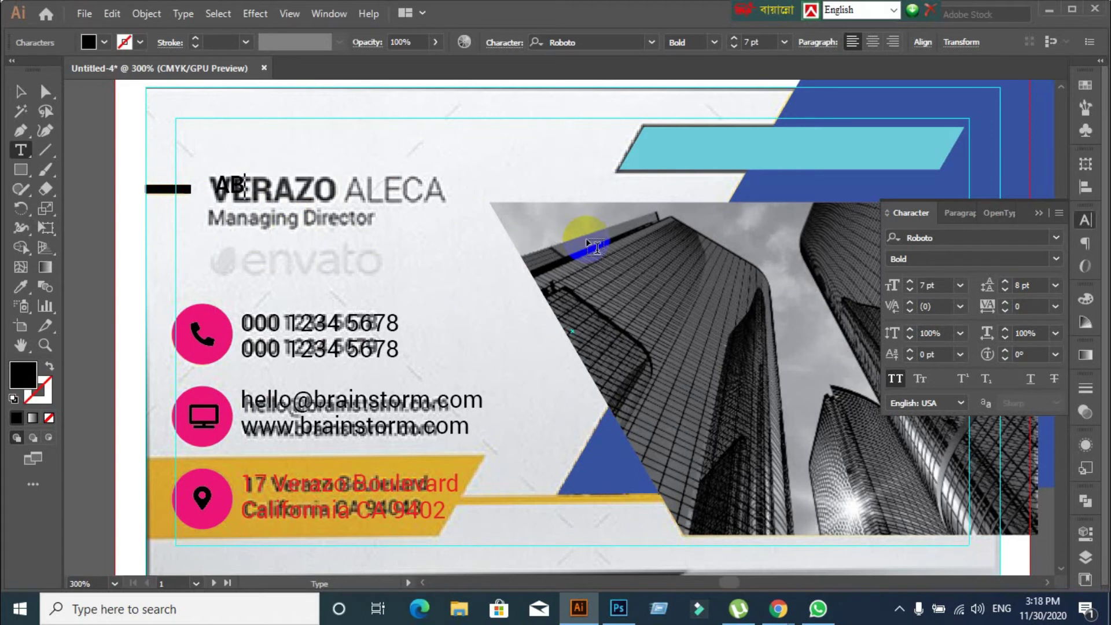
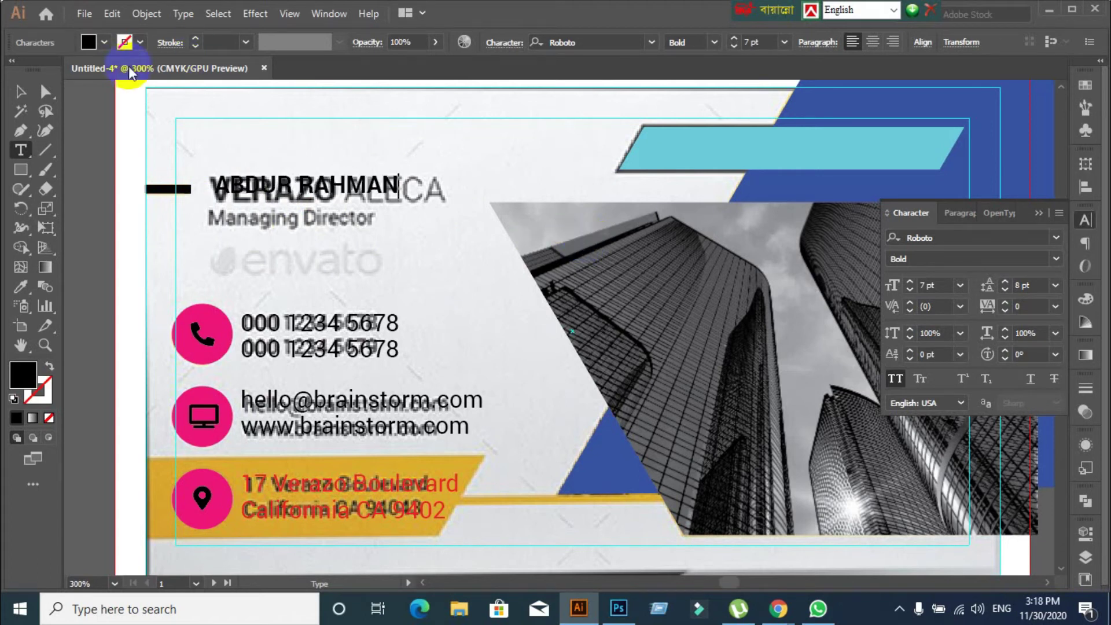
{"action": "left_click", "coordinate": [45, 92]}
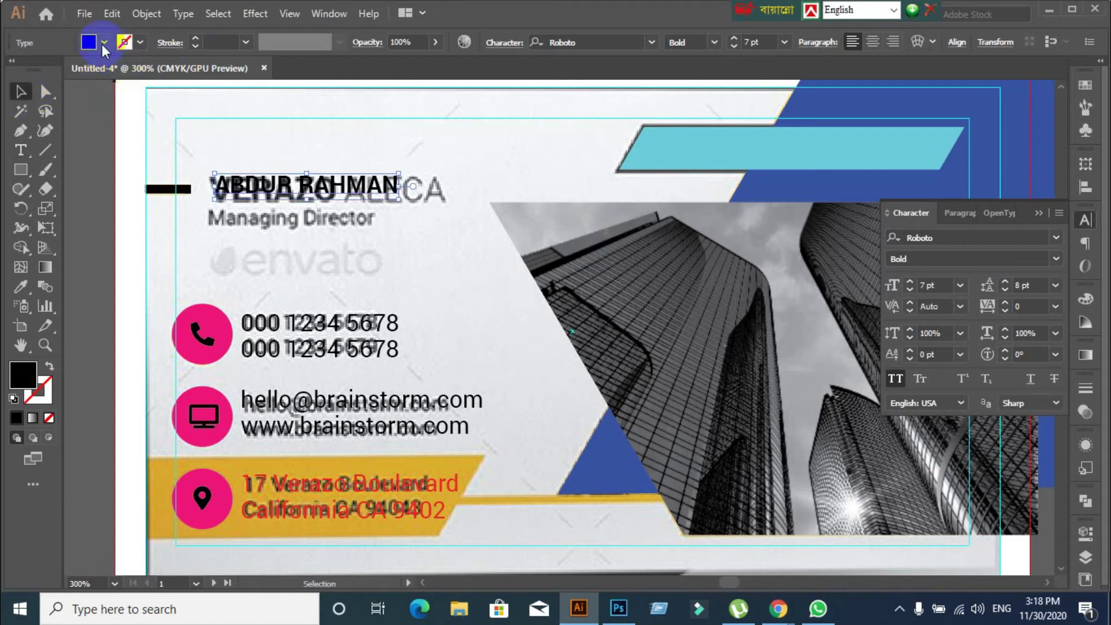
{"action": "left_click", "coordinate": [104, 42]}
{"action": "left_click", "coordinate": [58, 69]}
{"action": "left_click", "coordinate": [541, 189]}
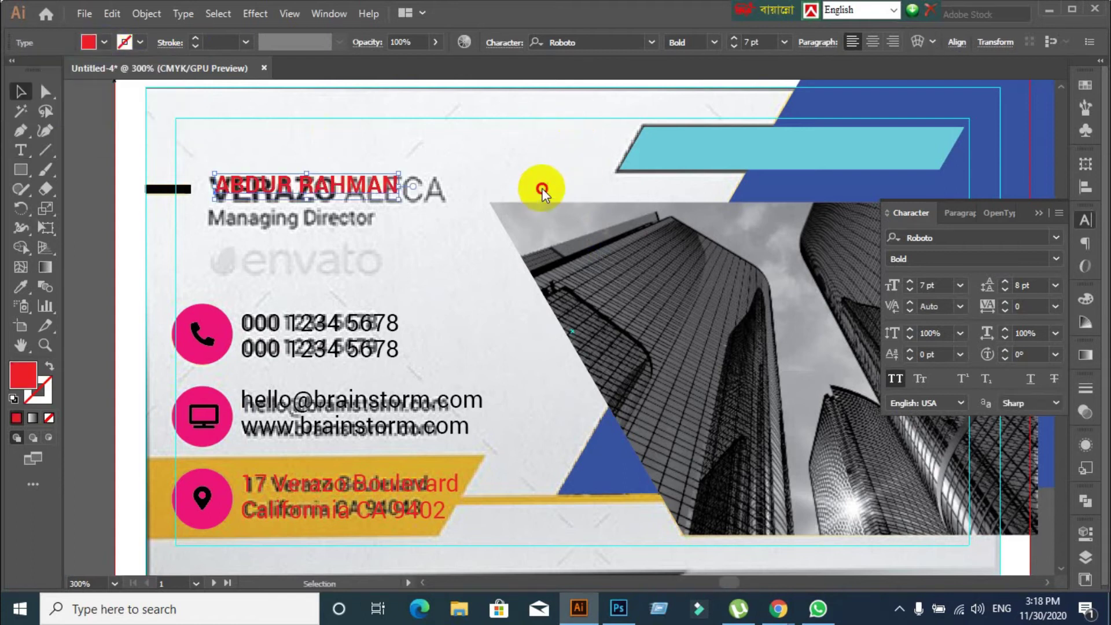
{"action": "left_click", "coordinate": [312, 213]}
{"action": "mouse_move", "coordinate": [314, 194]}
{"action": "left_mouse_down"}
{"action": "mouse_move", "coordinate": [293, 174]}
{"action": "mouse_move", "coordinate": [310, 195]}
{"action": "left_mouse_up"}
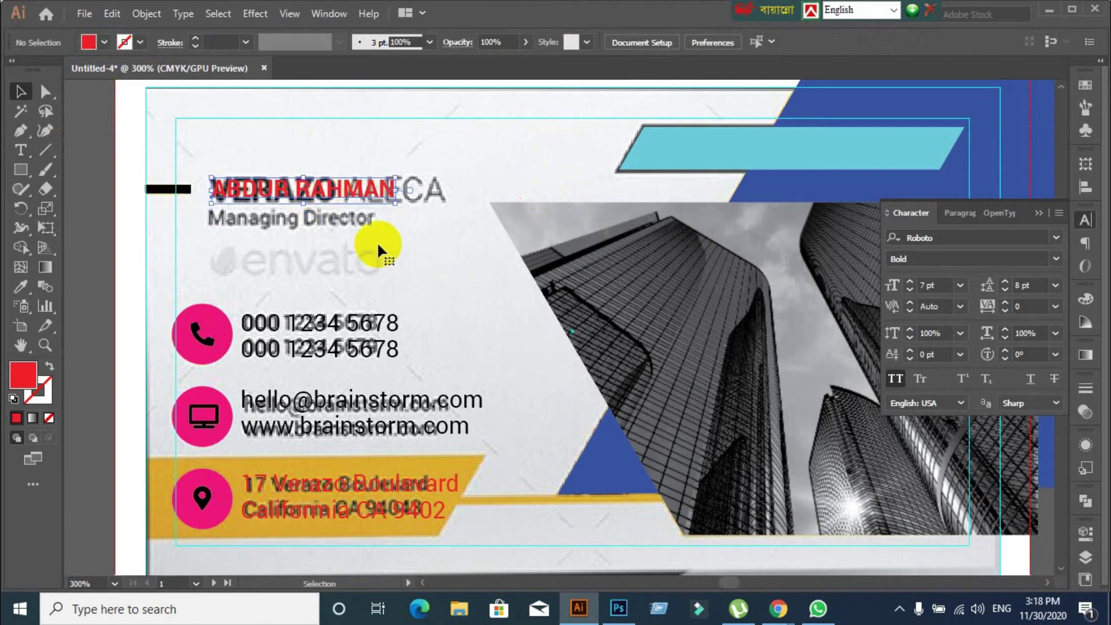
{"action": "left_click", "coordinate": [959, 307]}
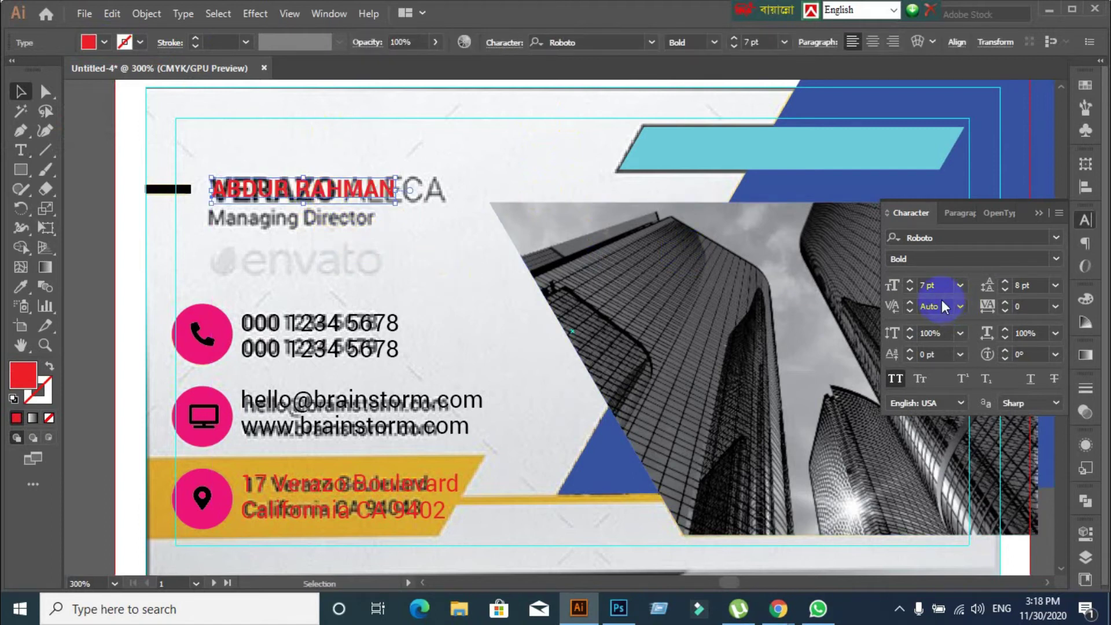
{"action": "left_click", "coordinate": [932, 285]}
{"action": "type", "text": "8"}
{"action": "key", "text": "Return"}
{"action": "type", "text": "9"}
{"action": "key", "text": "Return"}
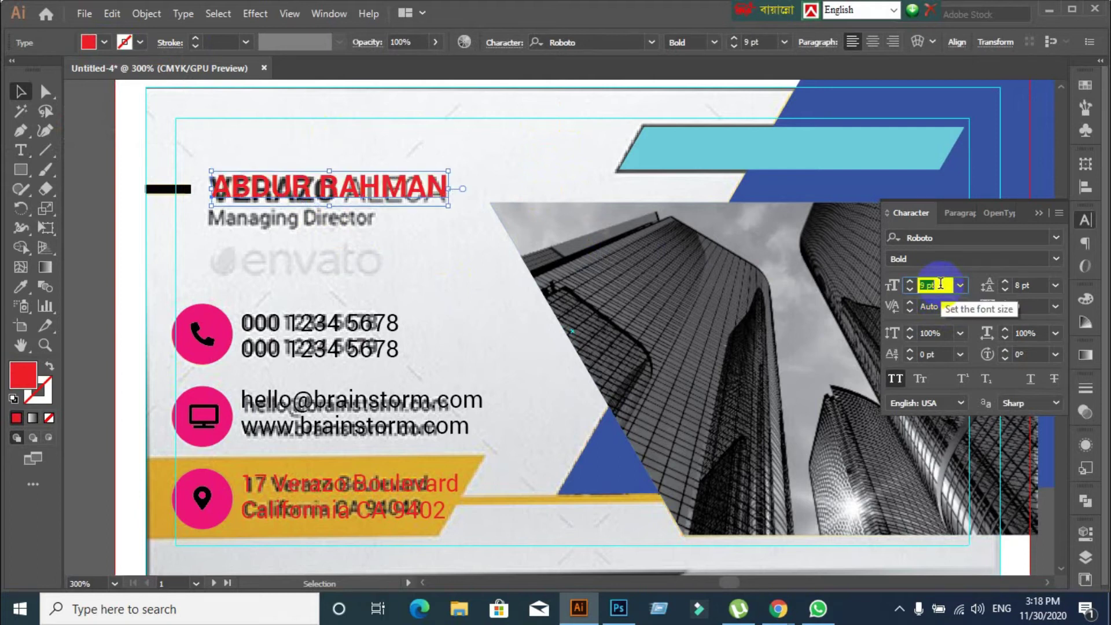
{"action": "left_click", "coordinate": [395, 289]}
{"action": "left_click", "coordinate": [292, 189]}
{"action": "left_click_drag", "start_coordinate": [293, 188], "coordinate": [292, 221]}
{"action": "double_click", "coordinate": [291, 221]}
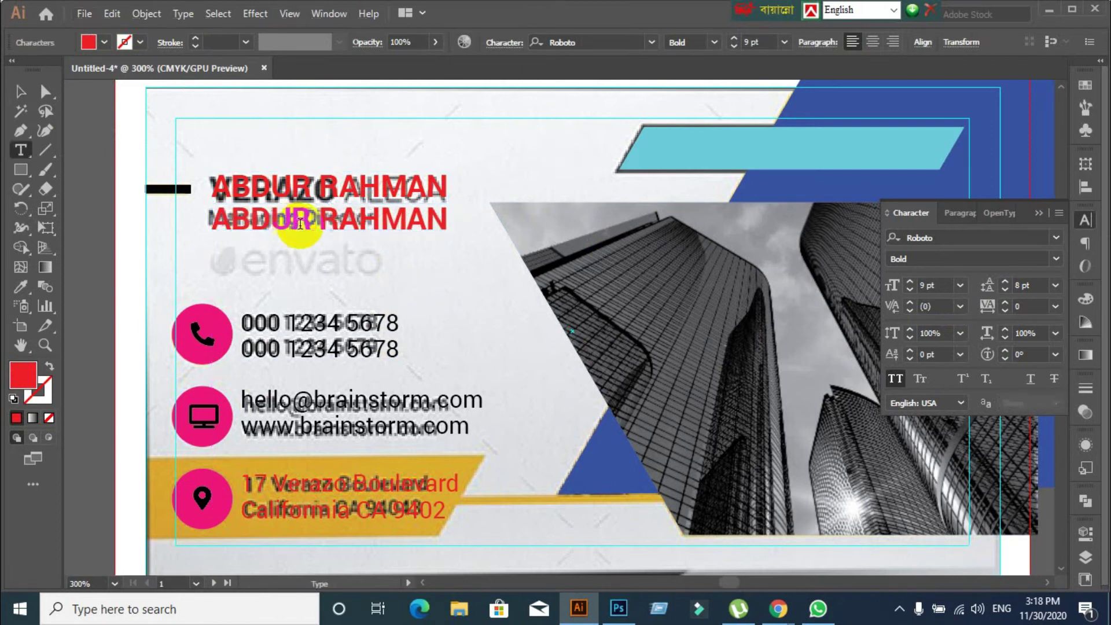
{"action": "triple_click", "coordinate": [331, 222]}
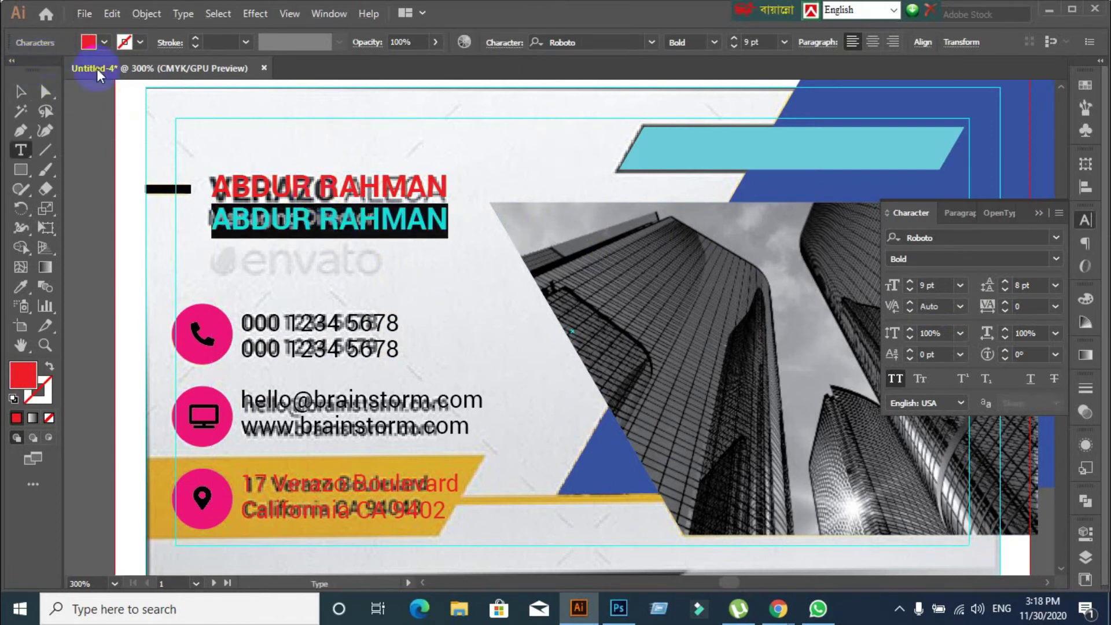
{"action": "left_click", "coordinate": [23, 93]}
{"action": "key", "text": "Delete"}
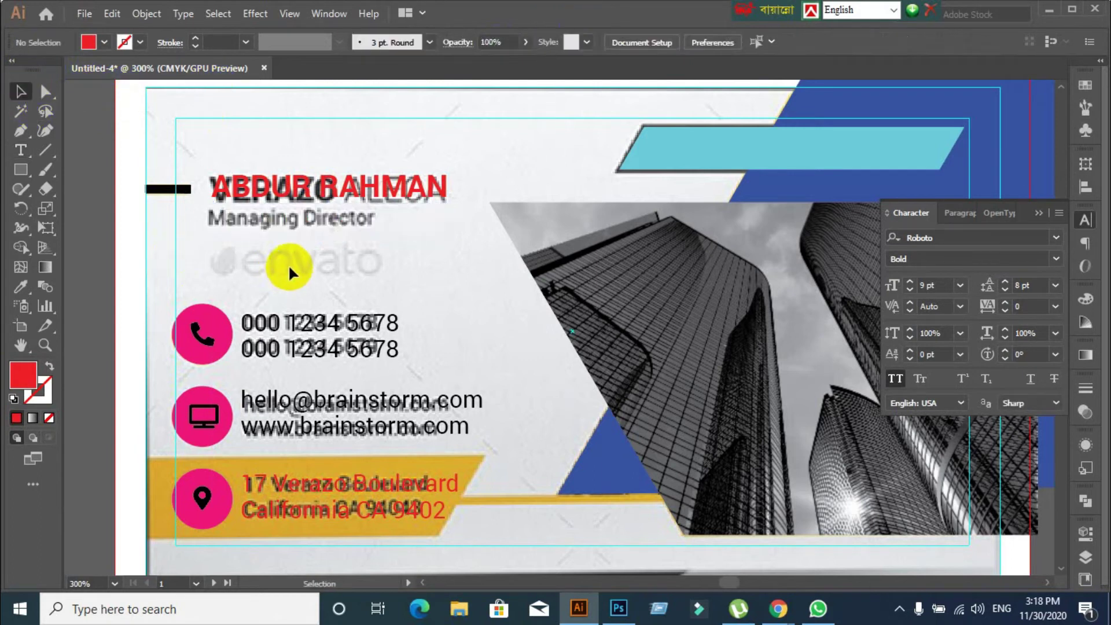
{"action": "left_click_drag", "start_coordinate": [297, 185], "coordinate": [304, 144]}
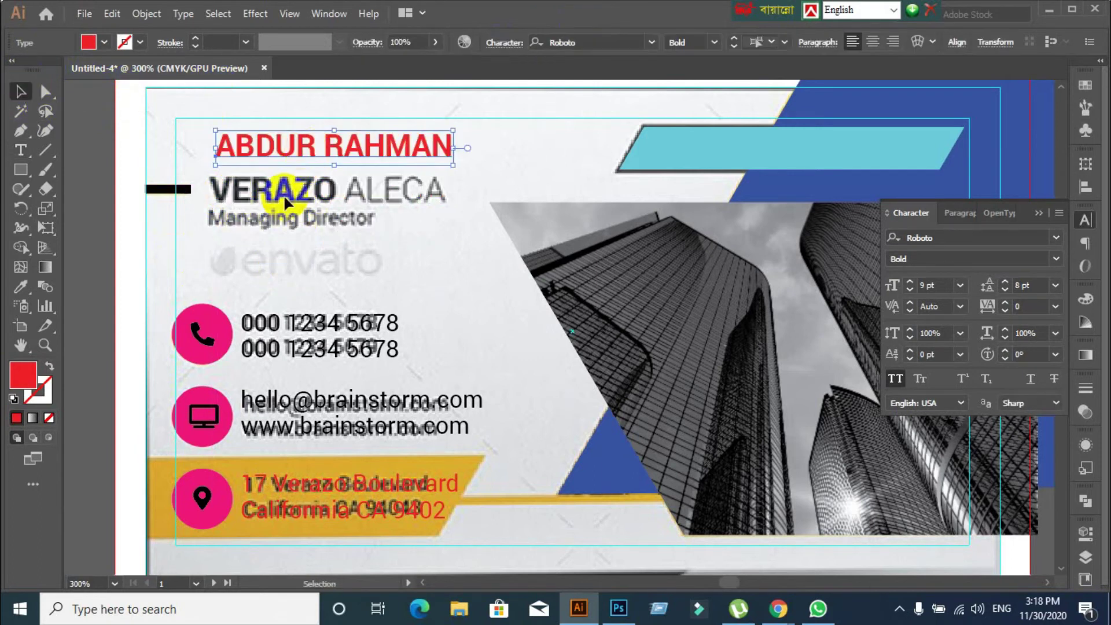
{"action": "left_click", "coordinate": [952, 213]}
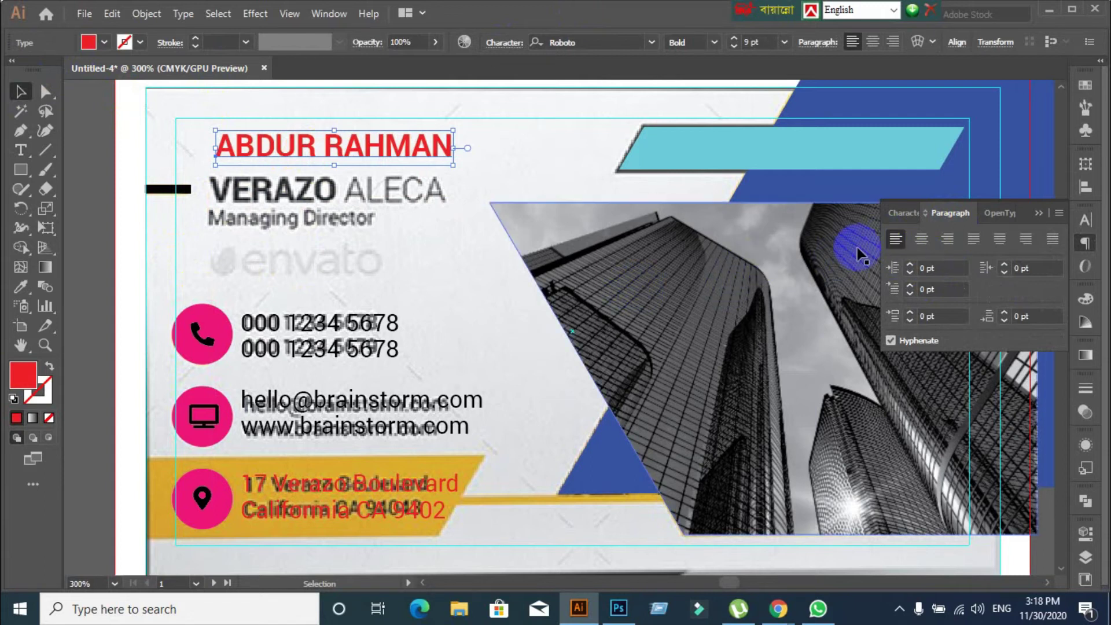
Duplicate the name onto the title line below and retype it as MANAGING DIRECTOR
{"action": "left_click_drag", "start_coordinate": [290, 155], "coordinate": [290, 227]}
{"action": "double_click", "coordinate": [292, 227]}
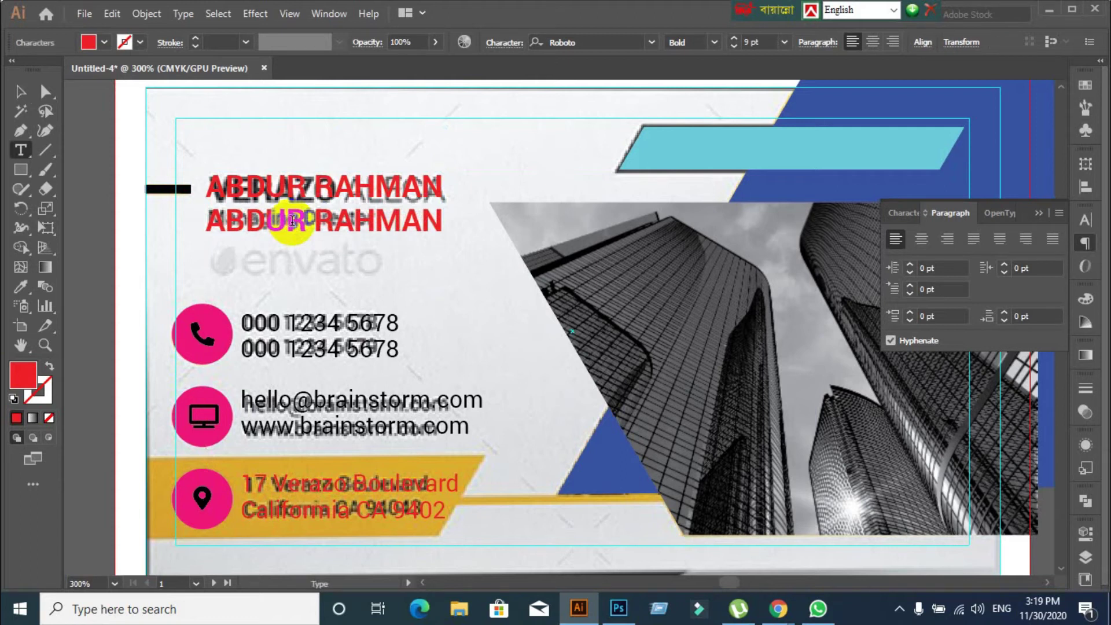
{"action": "triple_click", "coordinate": [292, 227]}
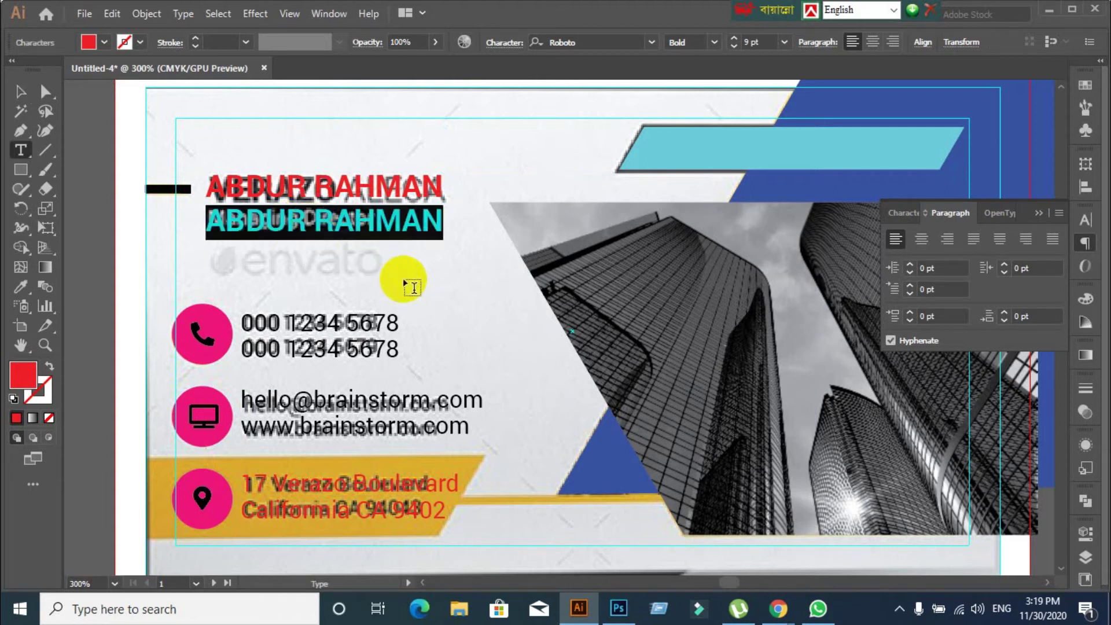
{"action": "type", "text": "MANA"}
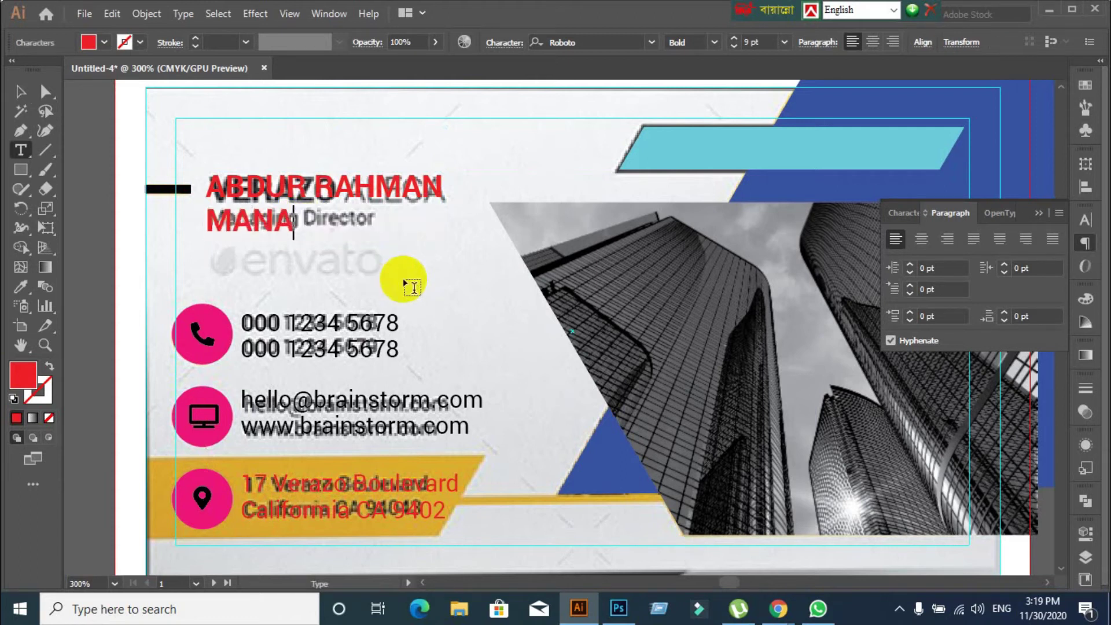
{"action": "type", "text": "GING DI"}
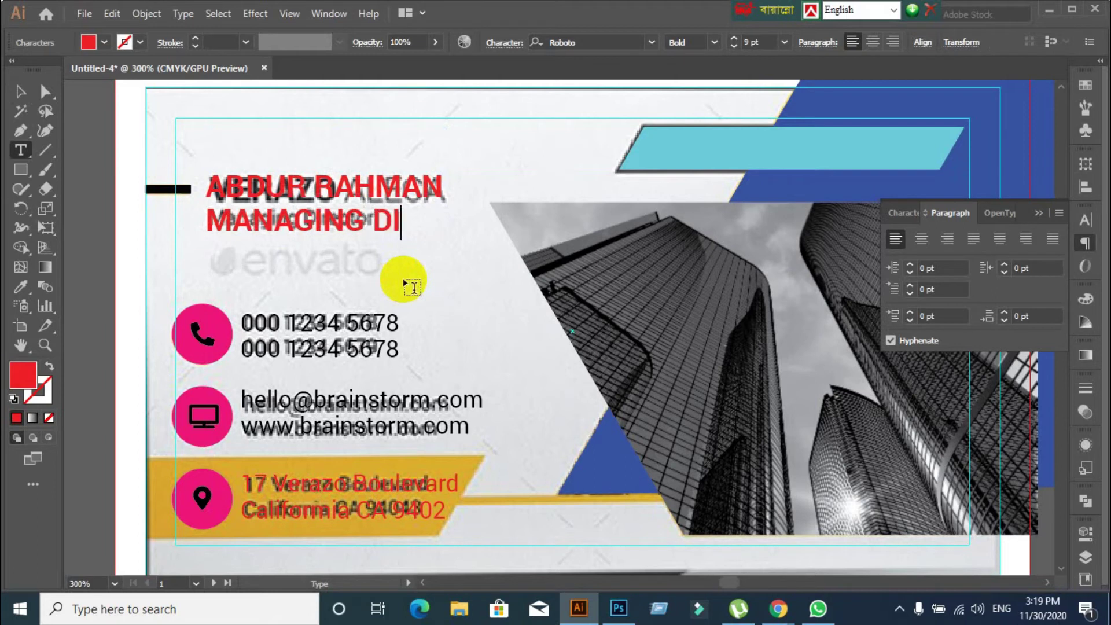
{"action": "type", "text": "REN"}
{"action": "key", "text": "BackSpace"}
{"action": "type", "text": "C"}
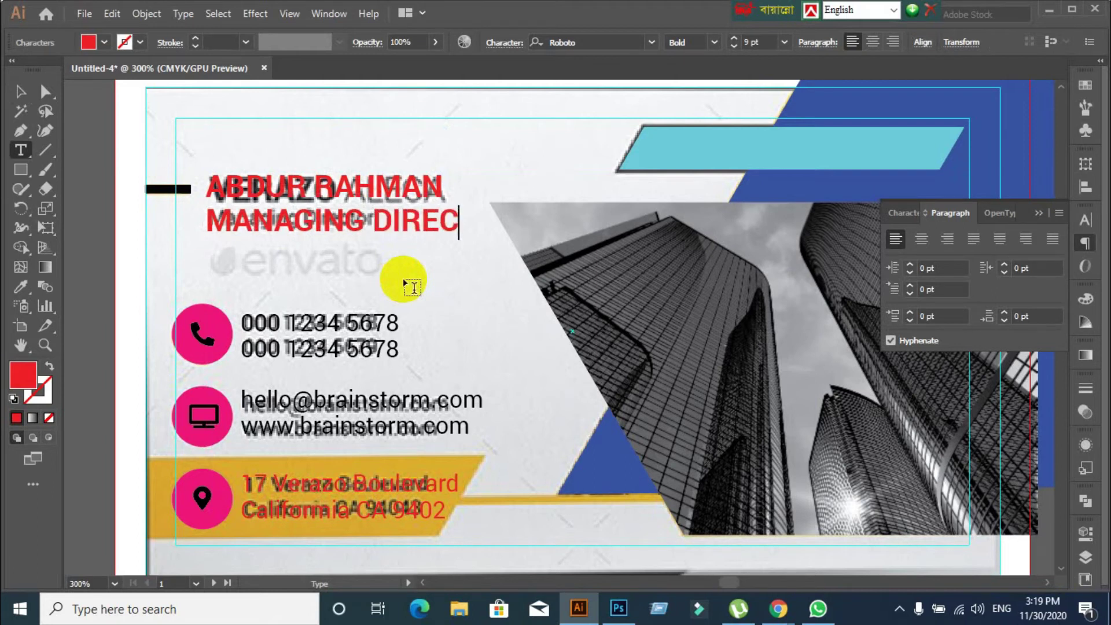
{"action": "type", "text": "TOR"}
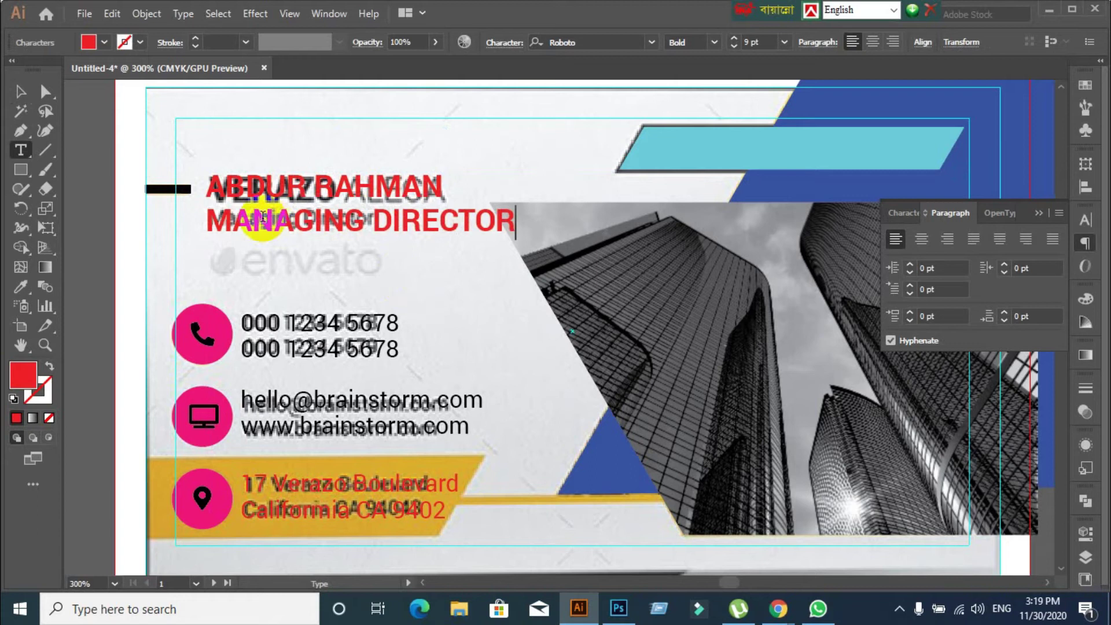
{"action": "left_click", "coordinate": [20, 91]}
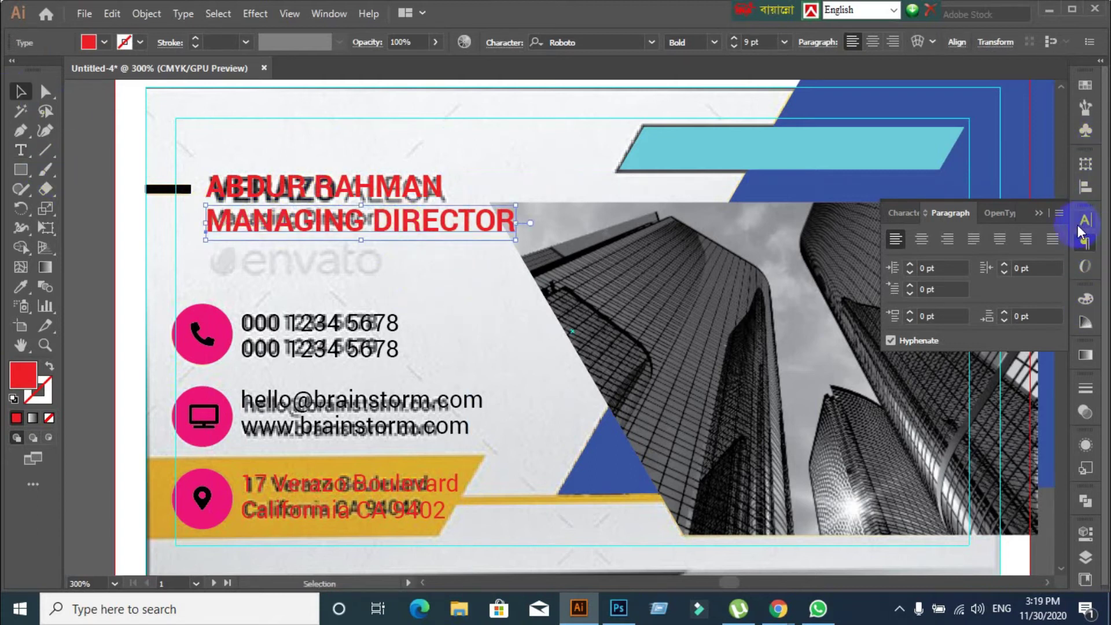
{"action": "left_click", "coordinate": [900, 214]}
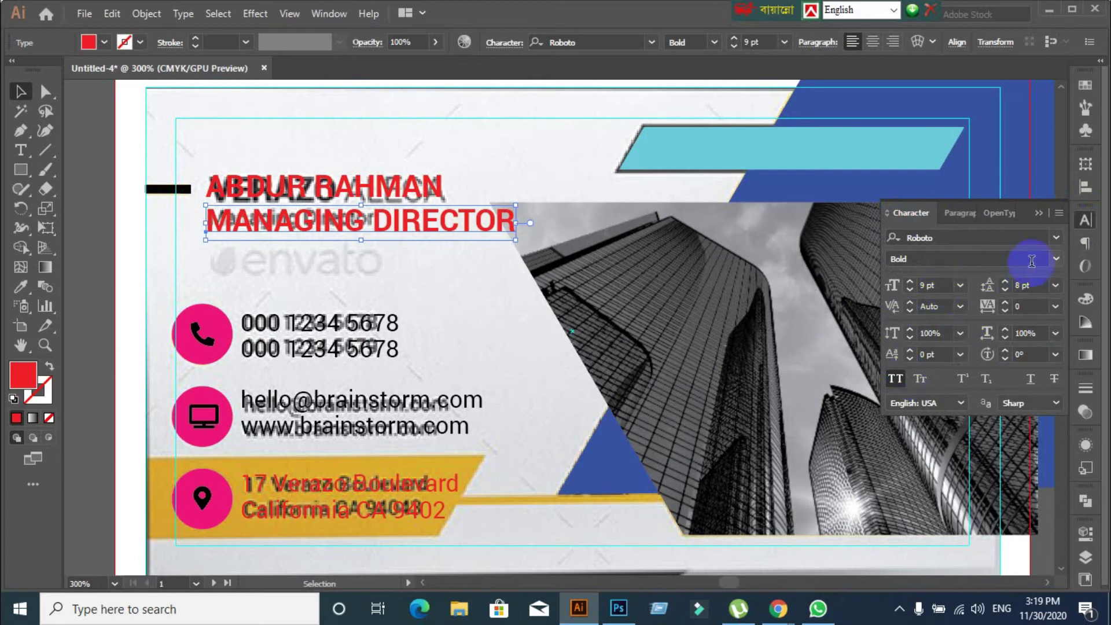
{"action": "left_click", "coordinate": [1056, 260]}
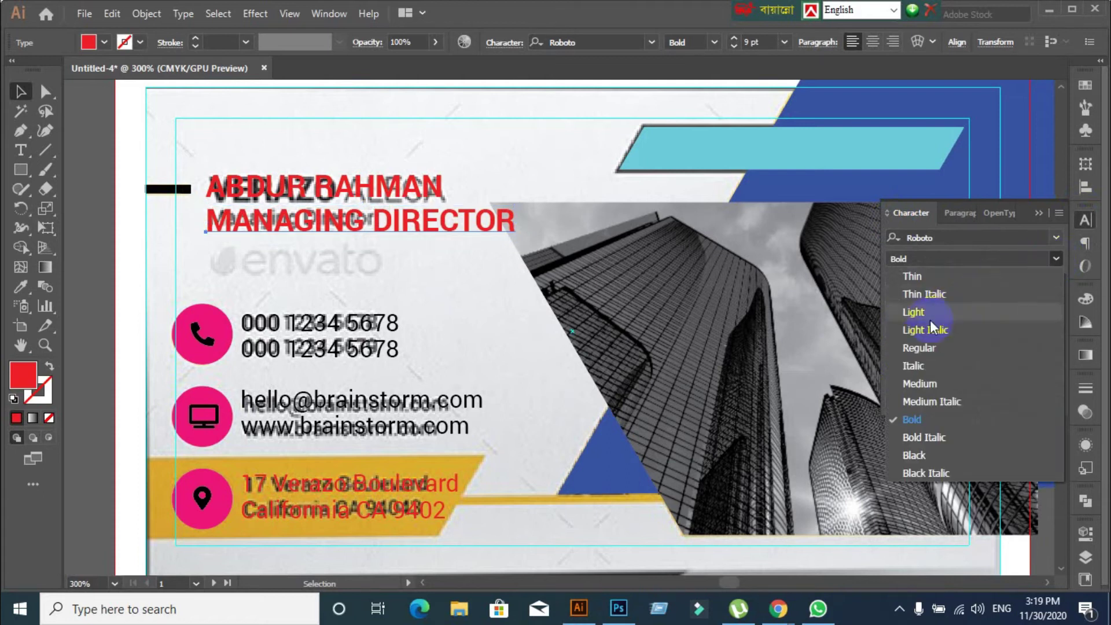
Make the title 6 pt Roboto Regular in mixed case and move it up under the name
{"action": "left_click", "coordinate": [921, 350]}
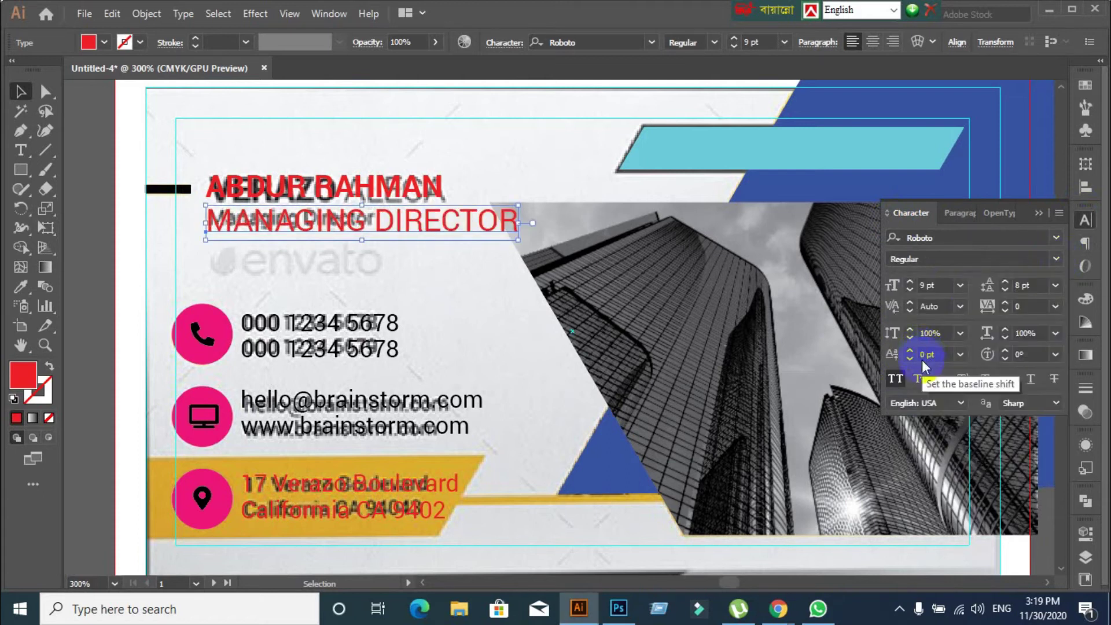
{"action": "left_click", "coordinate": [900, 380]}
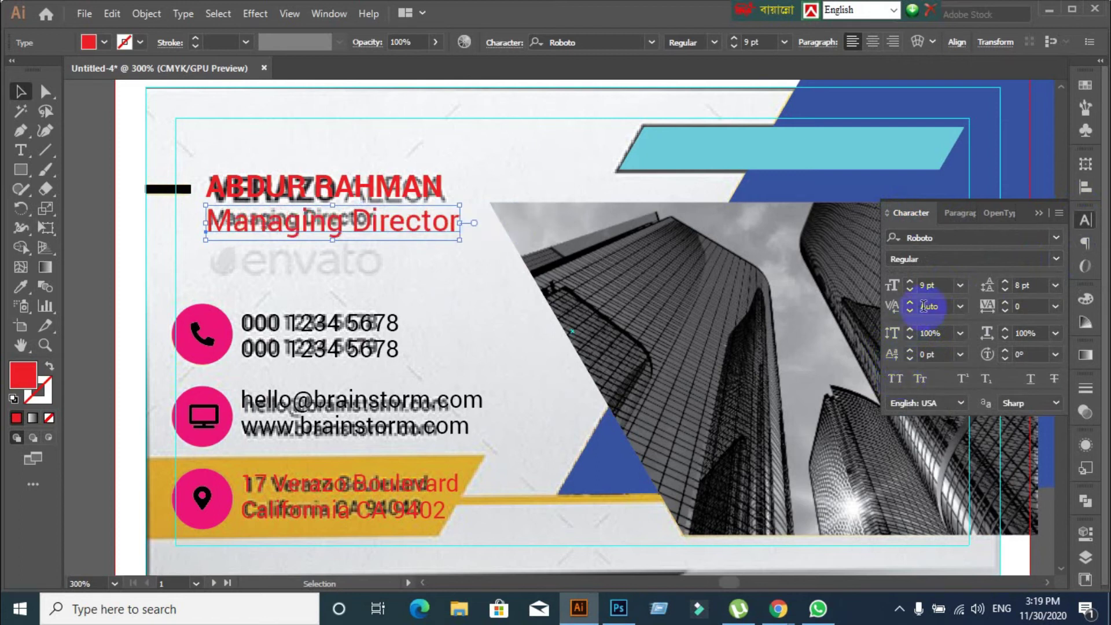
{"action": "left_click", "coordinate": [938, 285]}
{"action": "key", "text": "Down"}
{"action": "key", "text": "Down"}
{"action": "key", "text": "Down"}
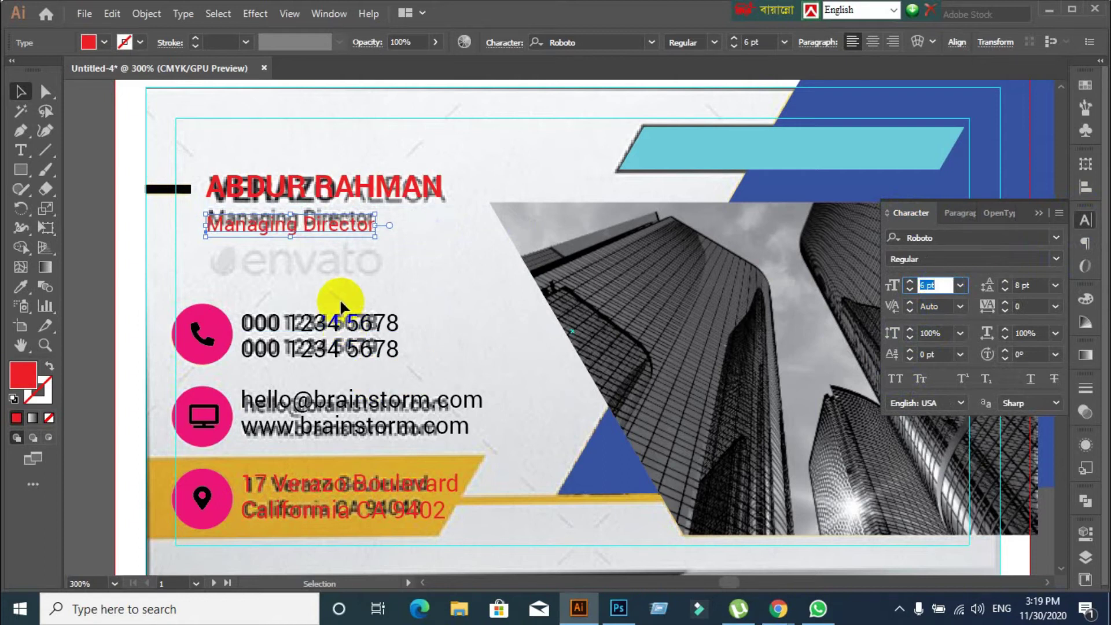
{"action": "key", "text": "Up"}
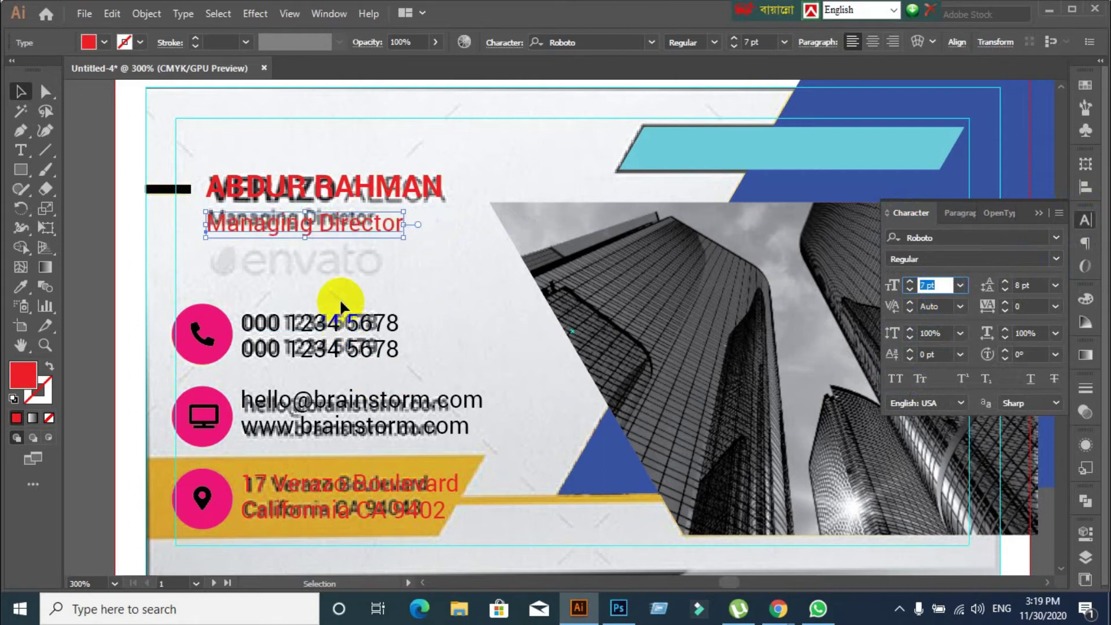
{"action": "key", "text": "Down"}
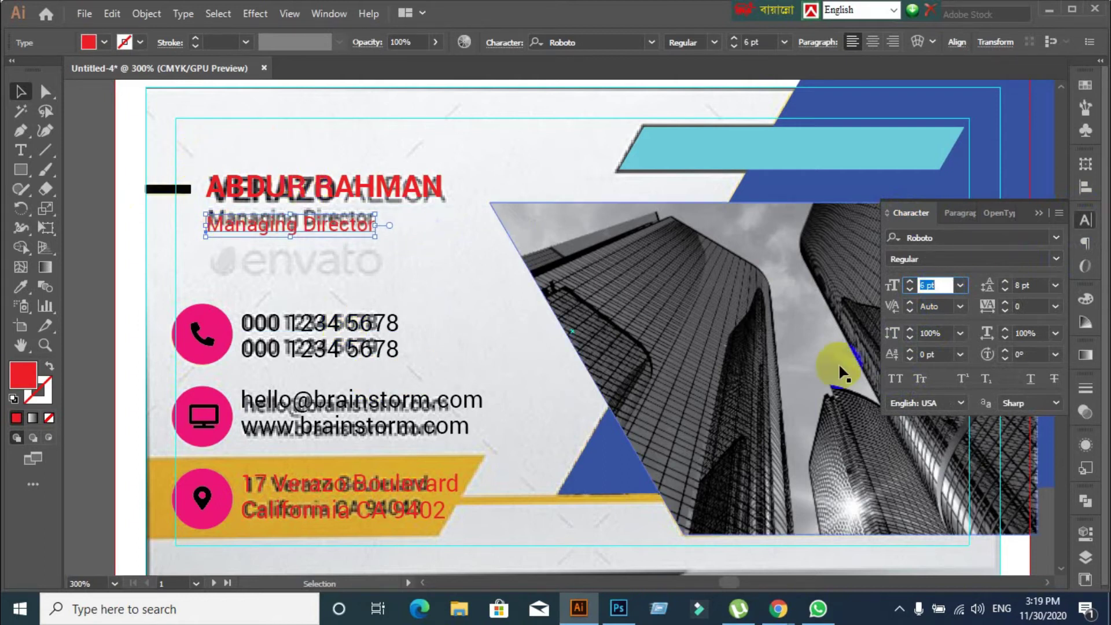
{"action": "key", "text": "Escape"}
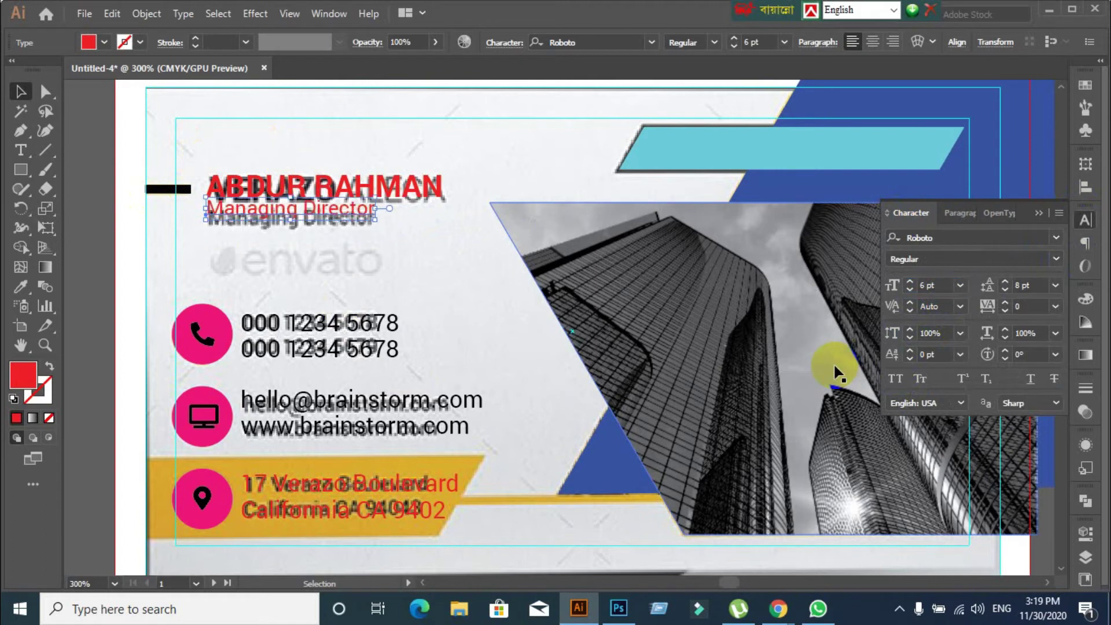
{"action": "scroll", "coordinate": [240, 288], "scroll_direction": "up", "scroll_amount": 1}
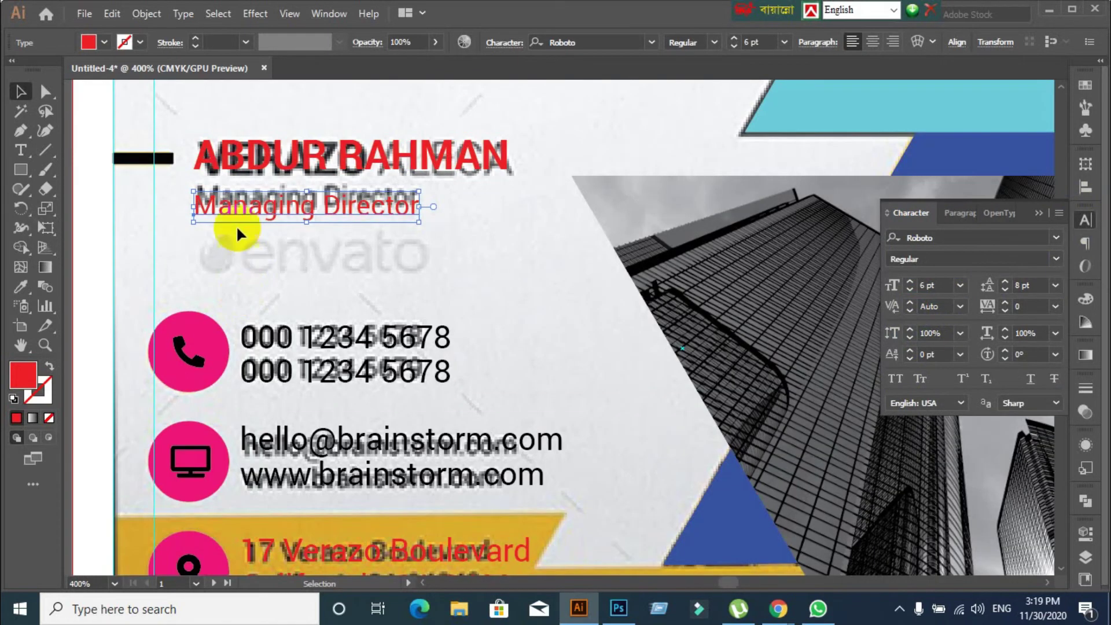
{"action": "left_click_drag", "start_coordinate": [236, 203], "coordinate": [232, 195]}
{"action": "left_click", "coordinate": [296, 269]}
{"action": "scroll", "coordinate": [398, 290], "scroll_direction": "down", "scroll_amount": 1}
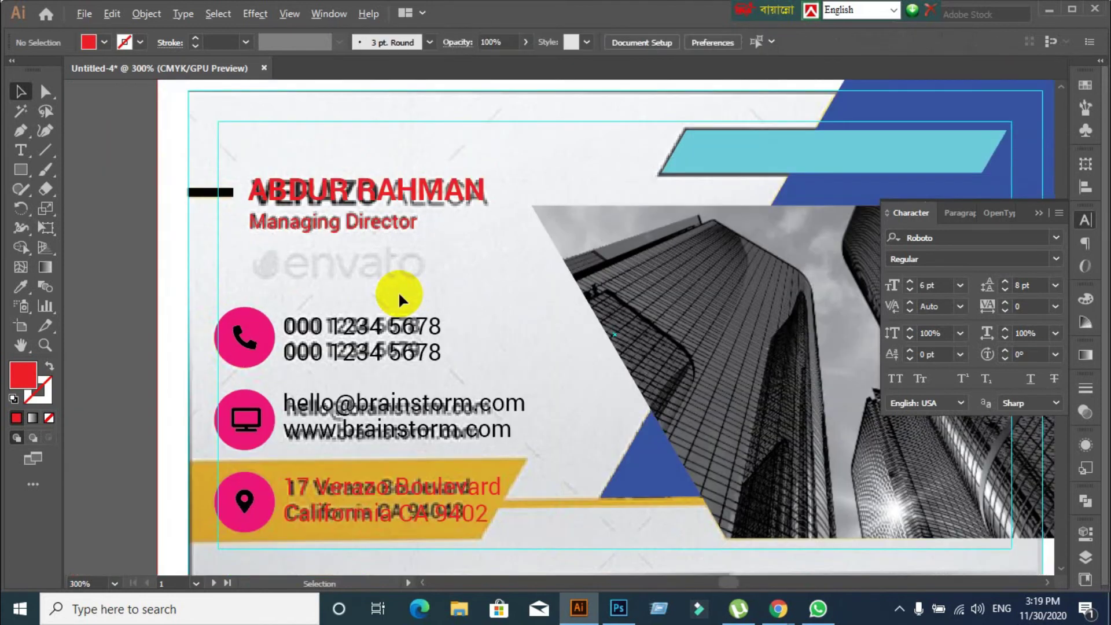
{"action": "scroll", "coordinate": [398, 290], "scroll_direction": "down", "scroll_amount": 1}
{"action": "scroll", "coordinate": [539, 377], "scroll_direction": "down", "scroll_amount": 1}
{"action": "scroll", "coordinate": [539, 377], "scroll_direction": "right", "scroll_amount": 2}
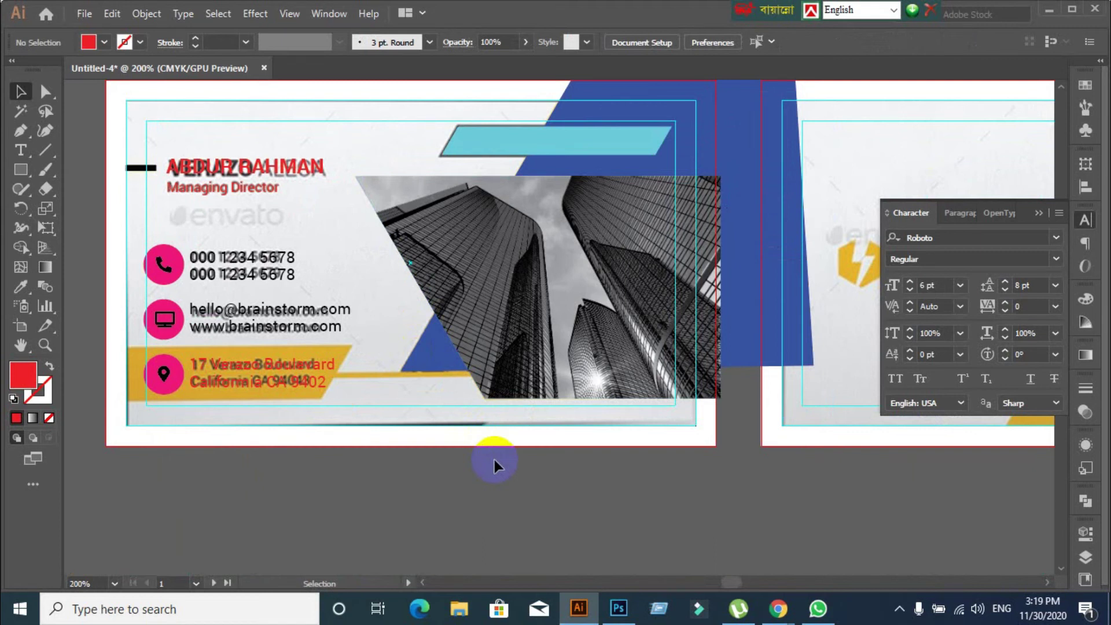
{"action": "scroll", "coordinate": [463, 326], "scroll_direction": "down", "scroll_amount": 1}
{"action": "scroll", "coordinate": [486, 322], "scroll_direction": "up", "scroll_amount": 1}
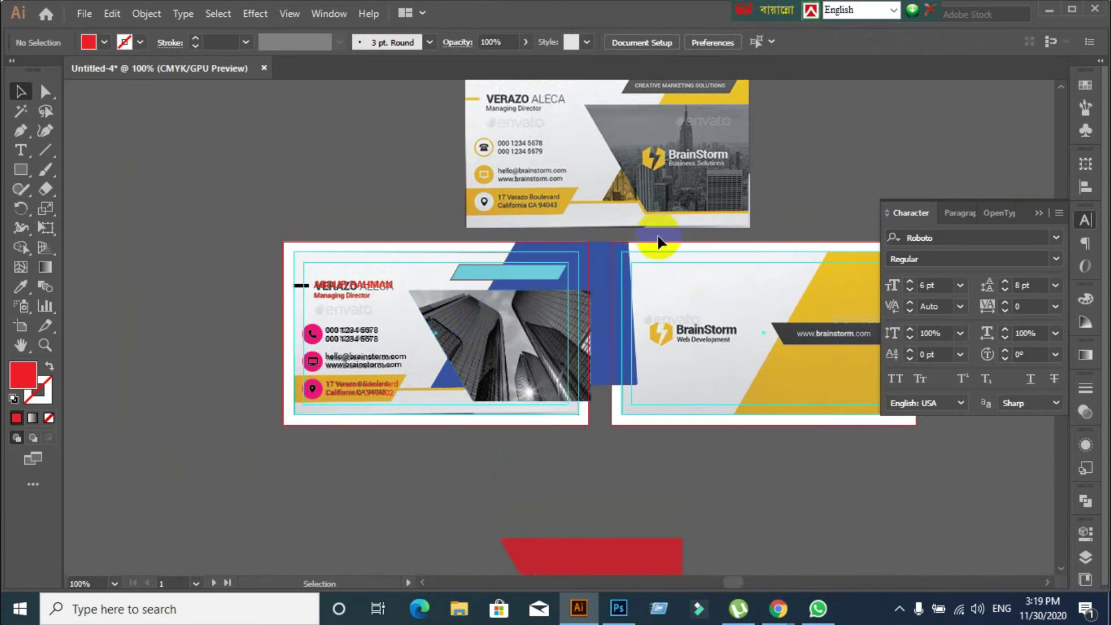
{"action": "scroll", "coordinate": [656, 243], "scroll_direction": "up", "scroll_amount": 1}
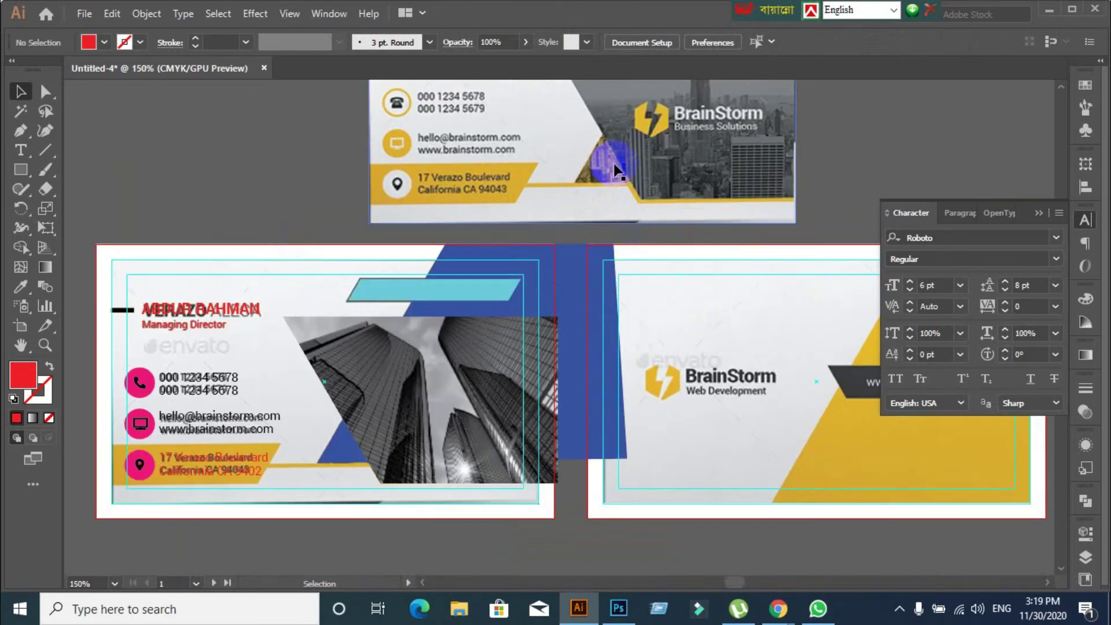
{"action": "left_click", "coordinate": [342, 457]}
{"action": "left_click", "coordinate": [419, 529]}
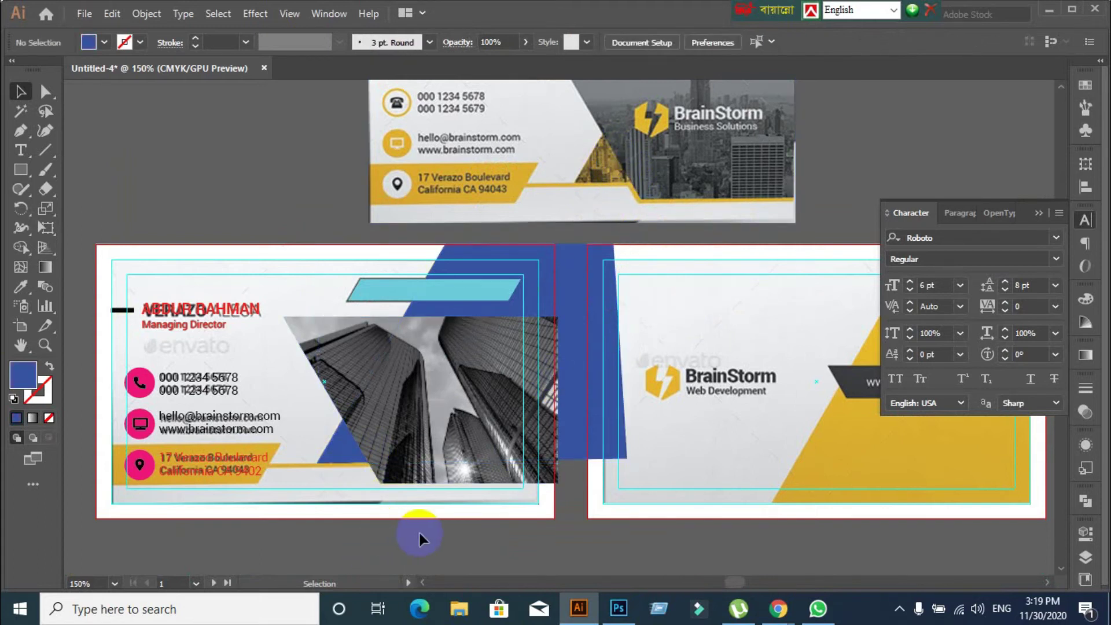
{"action": "scroll", "coordinate": [540, 550], "scroll_direction": "down", "scroll_amount": 2}
{"action": "left_click_drag", "start_coordinate": [539, 549], "coordinate": [571, 374]}
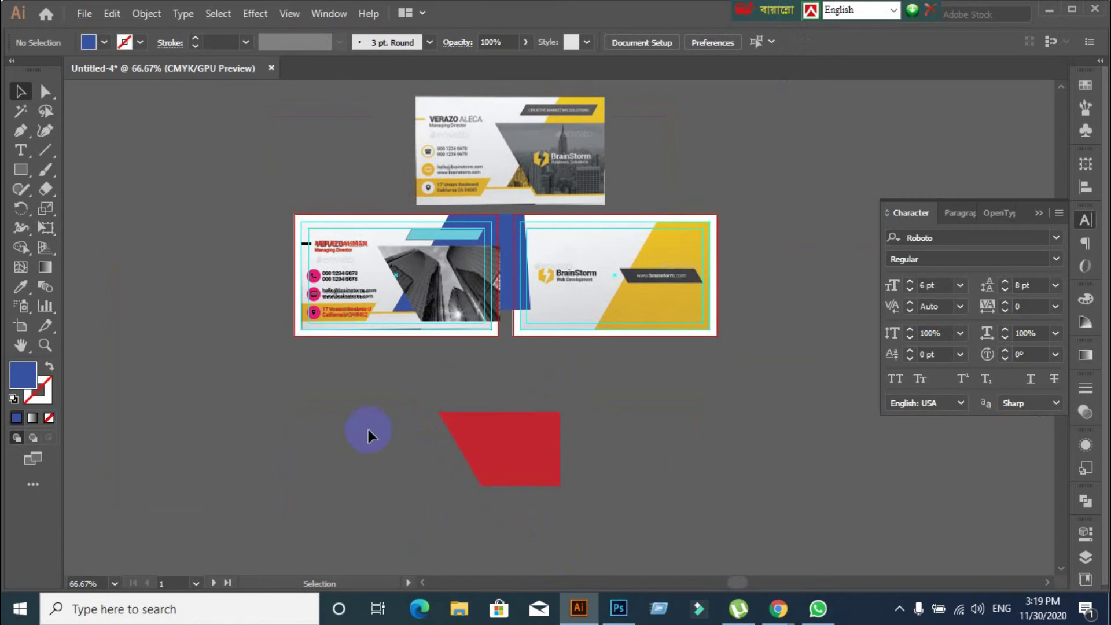
{"action": "scroll", "coordinate": [367, 429], "scroll_direction": "up", "scroll_amount": 1}
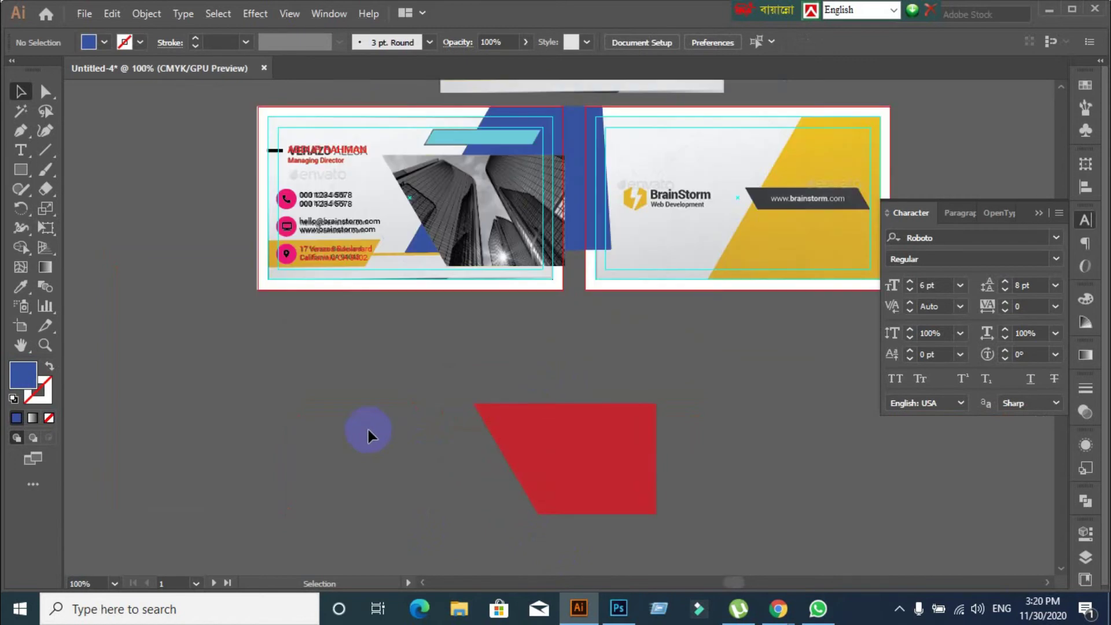
{"action": "scroll", "coordinate": [368, 429], "scroll_direction": "down", "scroll_amount": 2}
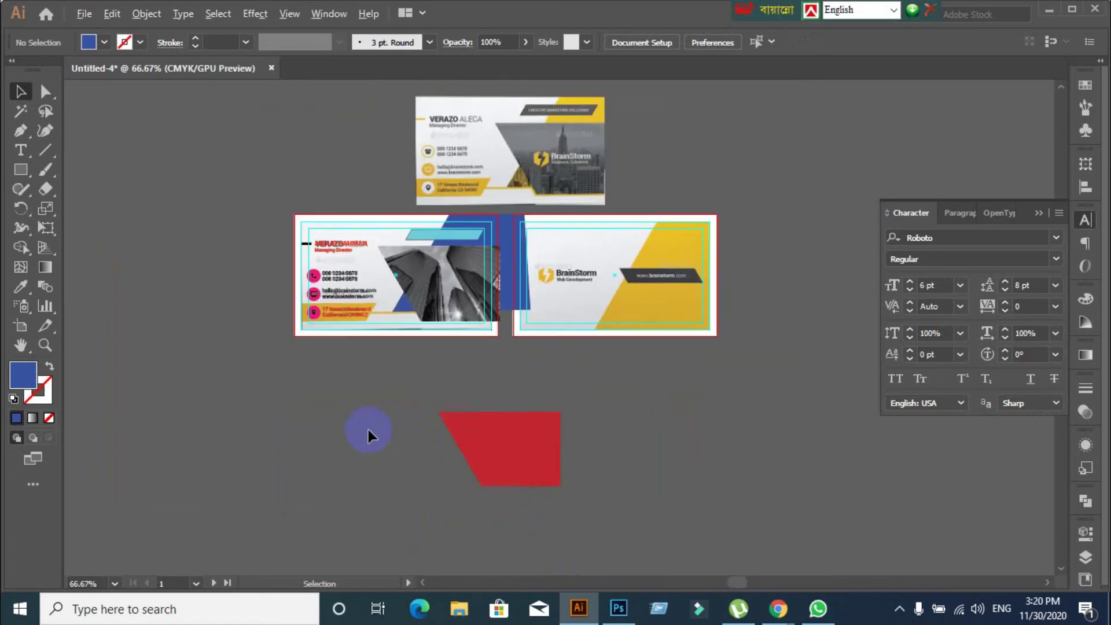
{"action": "left_click_drag", "start_coordinate": [325, 424], "coordinate": [392, 399]}
{"action": "scroll", "coordinate": [368, 339], "scroll_direction": "up", "scroll_amount": 2}
{"action": "scroll", "coordinate": [368, 338], "scroll_direction": "up", "scroll_amount": 2}
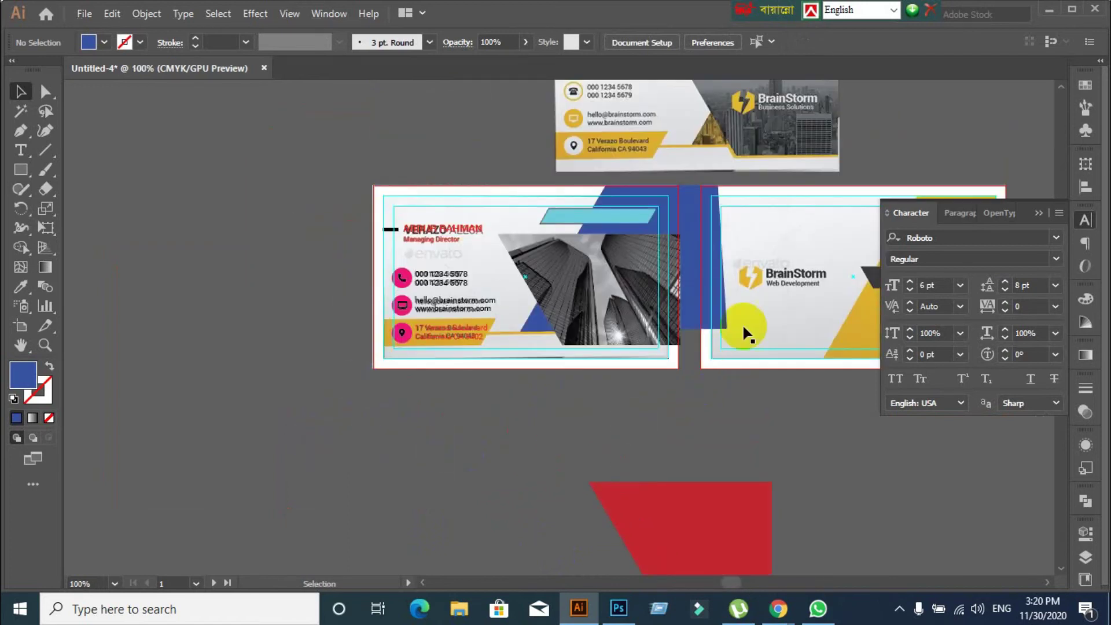
{"action": "scroll", "coordinate": [746, 333], "scroll_direction": "up", "scroll_amount": 1}
{"action": "scroll", "coordinate": [700, 280], "scroll_direction": "up", "scroll_amount": 1}
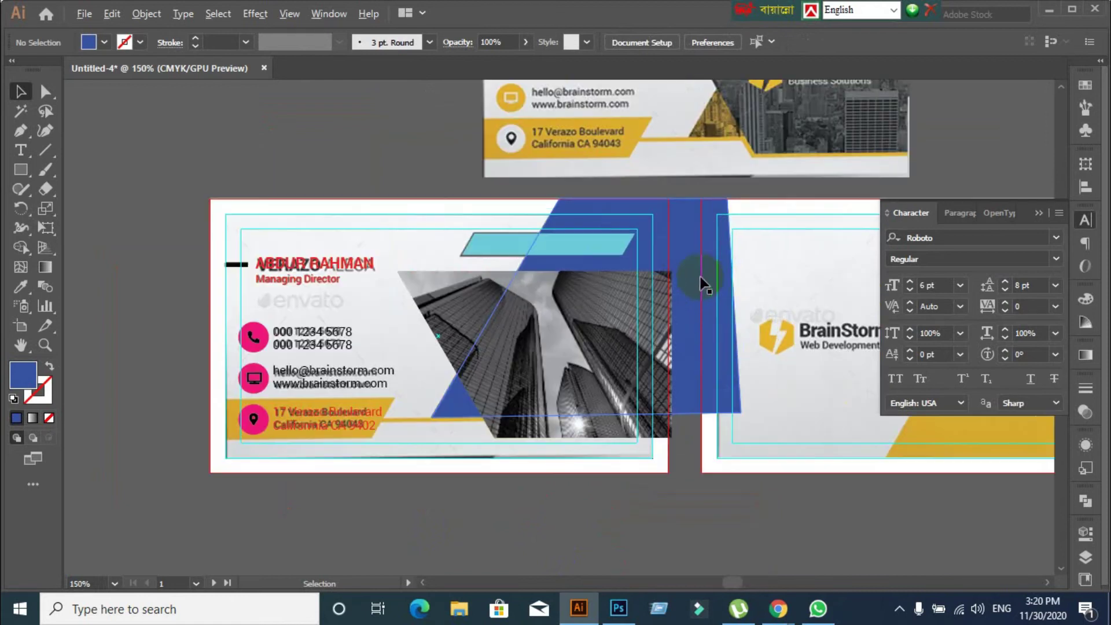
{"action": "left_click_drag", "start_coordinate": [704, 237], "coordinate": [500, 333]}
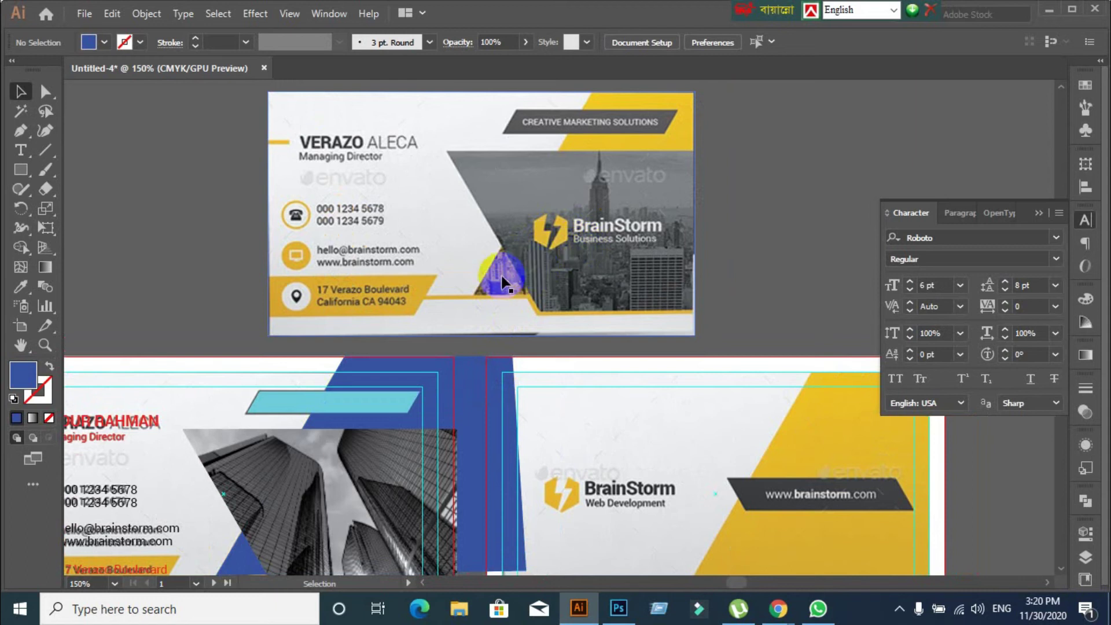
{"action": "scroll", "coordinate": [471, 353], "scroll_direction": "down", "scroll_amount": 3}
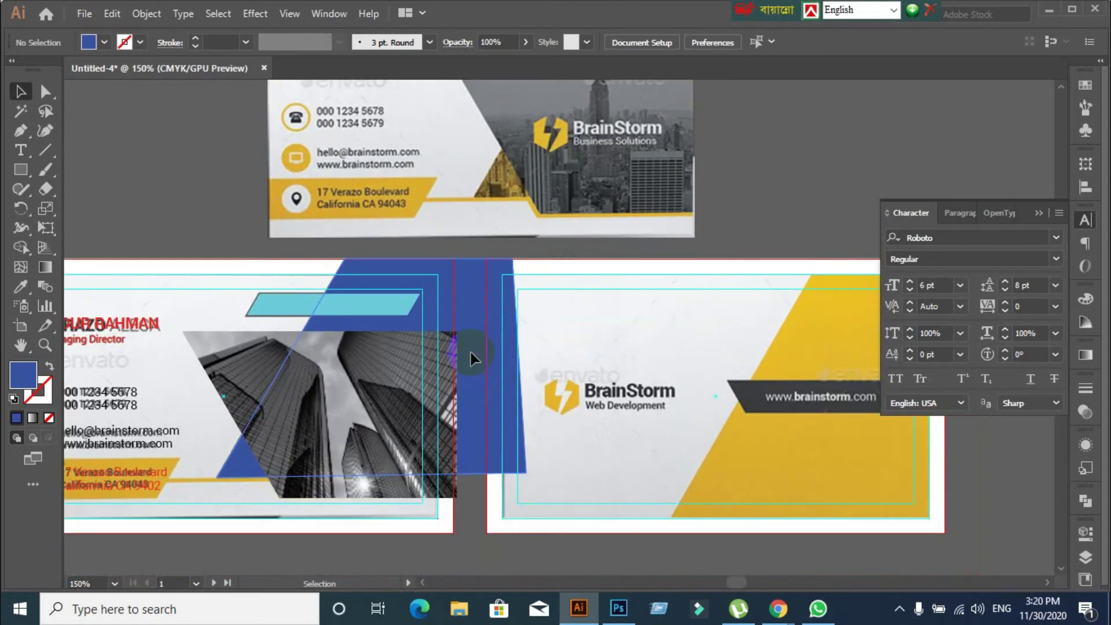
{"action": "scroll", "coordinate": [416, 457], "scroll_direction": "down", "scroll_amount": 3}
{"action": "scroll", "coordinate": [360, 377], "scroll_direction": "down", "scroll_amount": 2}
{"action": "scroll", "coordinate": [348, 349], "scroll_direction": "up", "scroll_amount": 1}
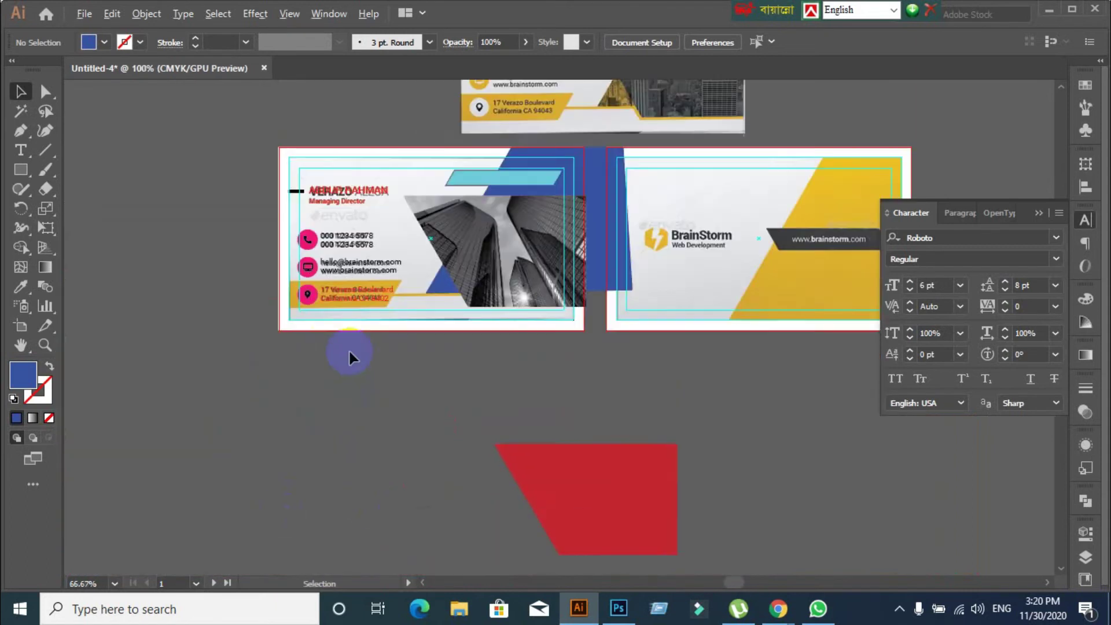
{"action": "scroll", "coordinate": [348, 349], "scroll_direction": "up", "scroll_amount": 1}
{"action": "scroll", "coordinate": [380, 397], "scroll_direction": "down", "scroll_amount": 2}
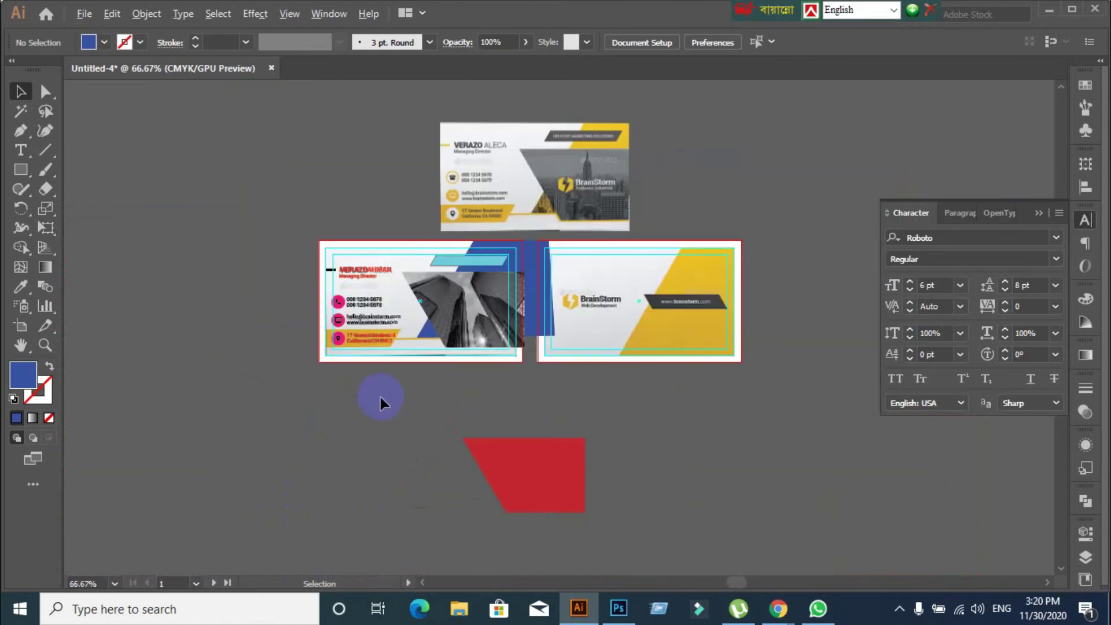
{"action": "scroll", "coordinate": [399, 272], "scroll_direction": "up", "scroll_amount": 2}
Move the reference card image to the left, then delete and restore it
{"action": "left_click", "coordinate": [454, 185]}
{"action": "left_click", "coordinate": [322, 261]}
{"action": "left_click_drag", "start_coordinate": [459, 175], "coordinate": [127, 286]}
{"action": "scroll", "coordinate": [128, 287], "scroll_direction": "down", "scroll_amount": 2}
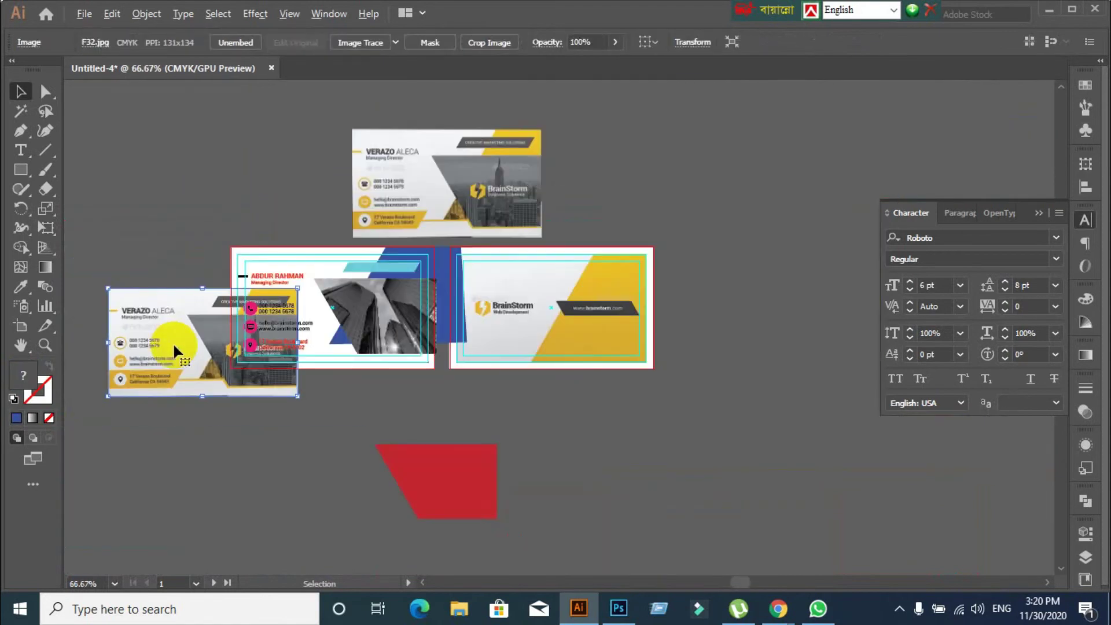
{"action": "key", "text": "Delete"}
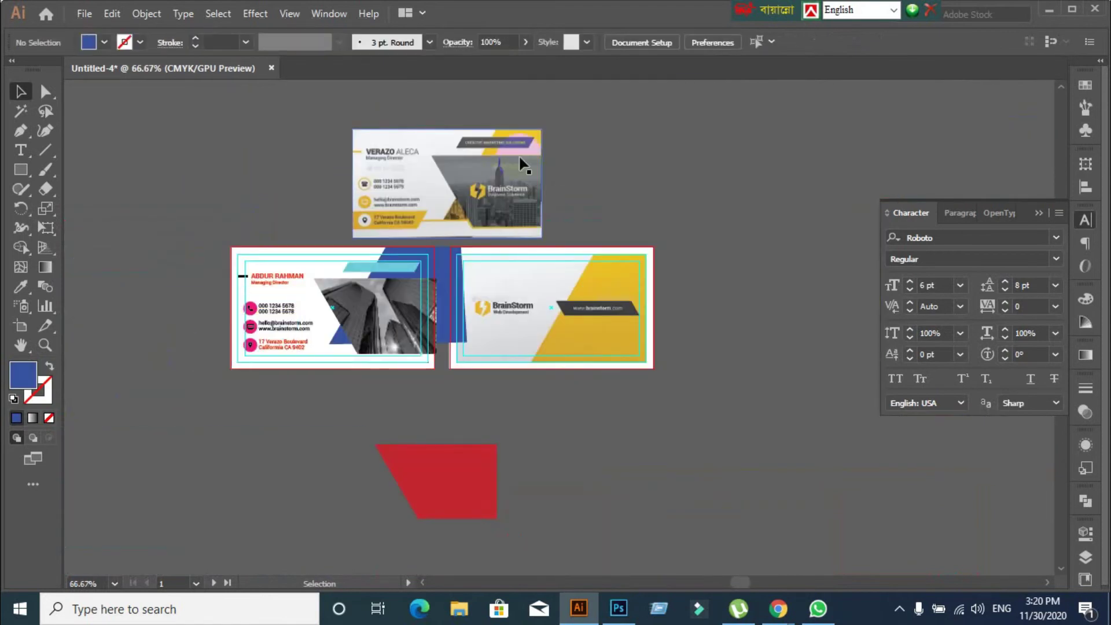
{"action": "key", "text": "ctrl+z"}
Place the VERAZO reference card image above the new card front
{"action": "left_click", "coordinate": [519, 158]}
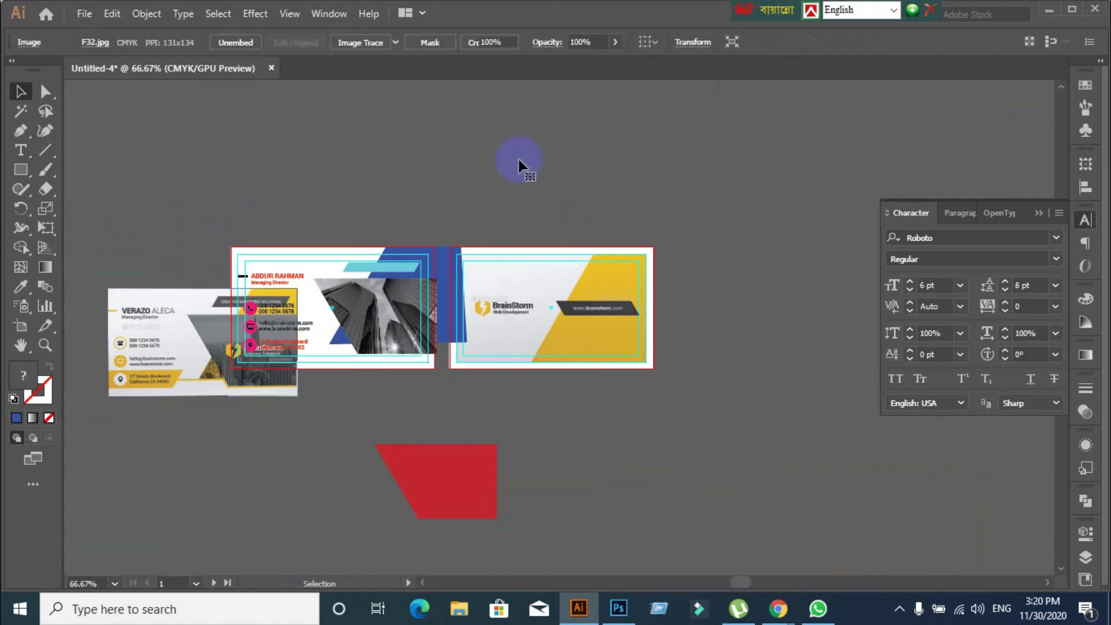
{"action": "left_click_drag", "start_coordinate": [204, 359], "coordinate": [308, 199]}
{"action": "left_click", "coordinate": [296, 398]}
{"action": "scroll", "coordinate": [330, 347], "scroll_direction": "up", "scroll_amount": 1}
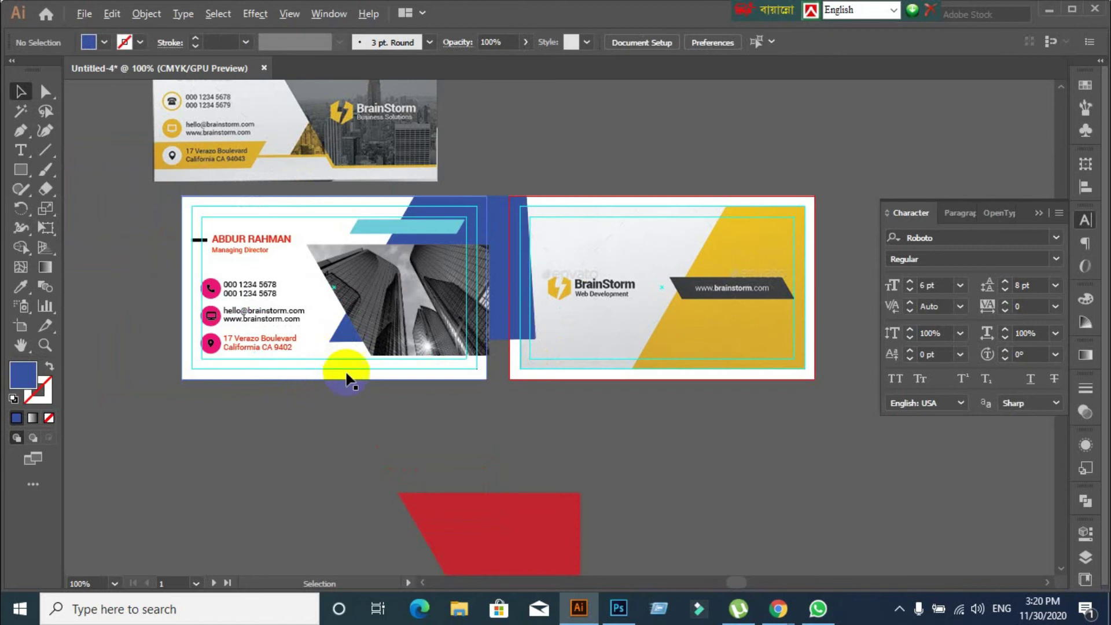
{"action": "scroll", "coordinate": [347, 378], "scroll_direction": "up", "scroll_amount": 1}
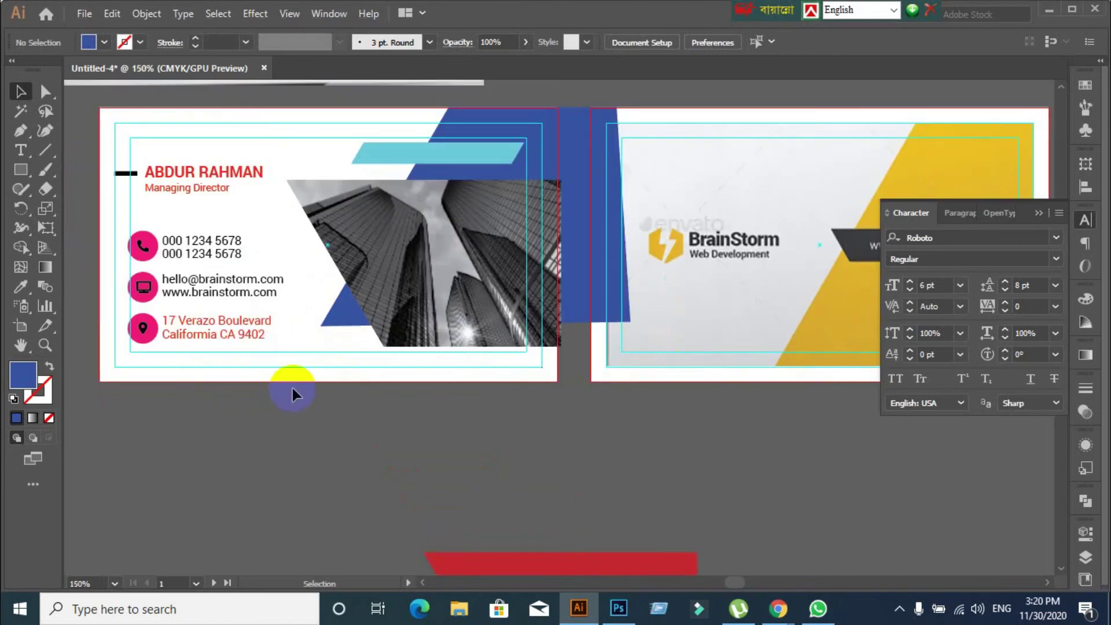
{"action": "scroll", "coordinate": [293, 389], "scroll_direction": "down", "scroll_amount": 1}
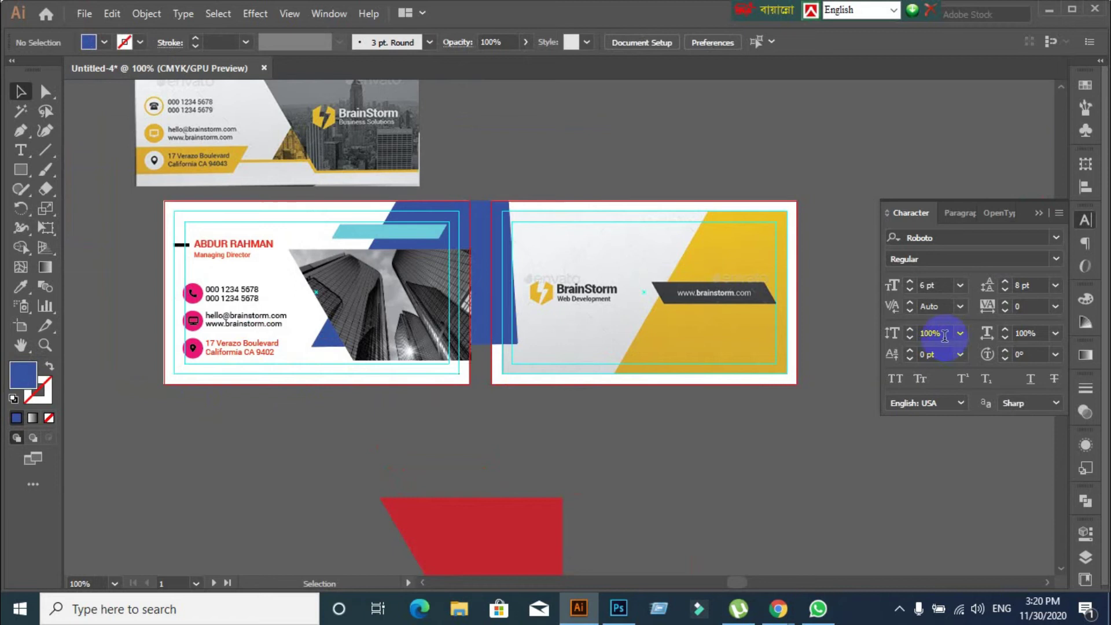
{"action": "left_click_drag", "start_coordinate": [1006, 333], "coordinate": [1039, 334]}
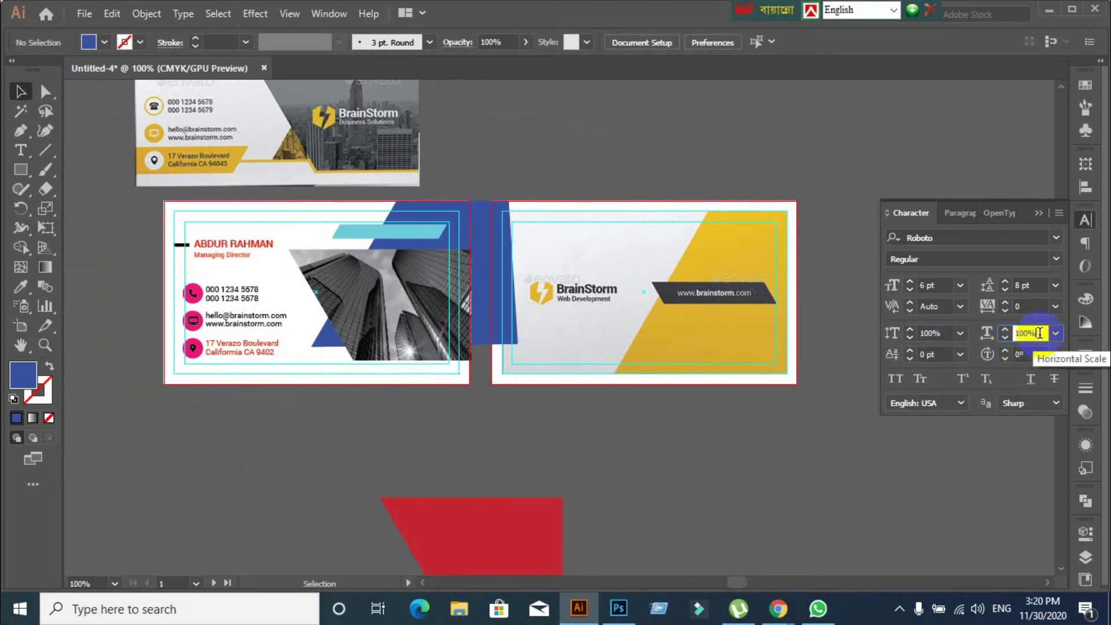
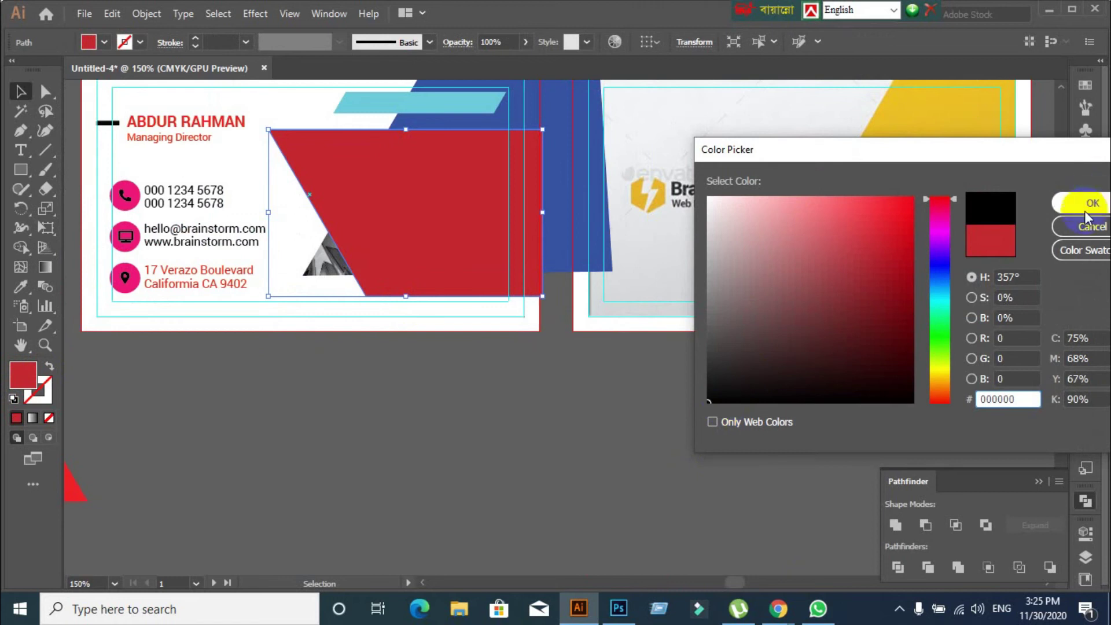
Give the black shape over the photo 40% opacity with Overlay blending
{"action": "left_click", "coordinate": [1085, 411]}
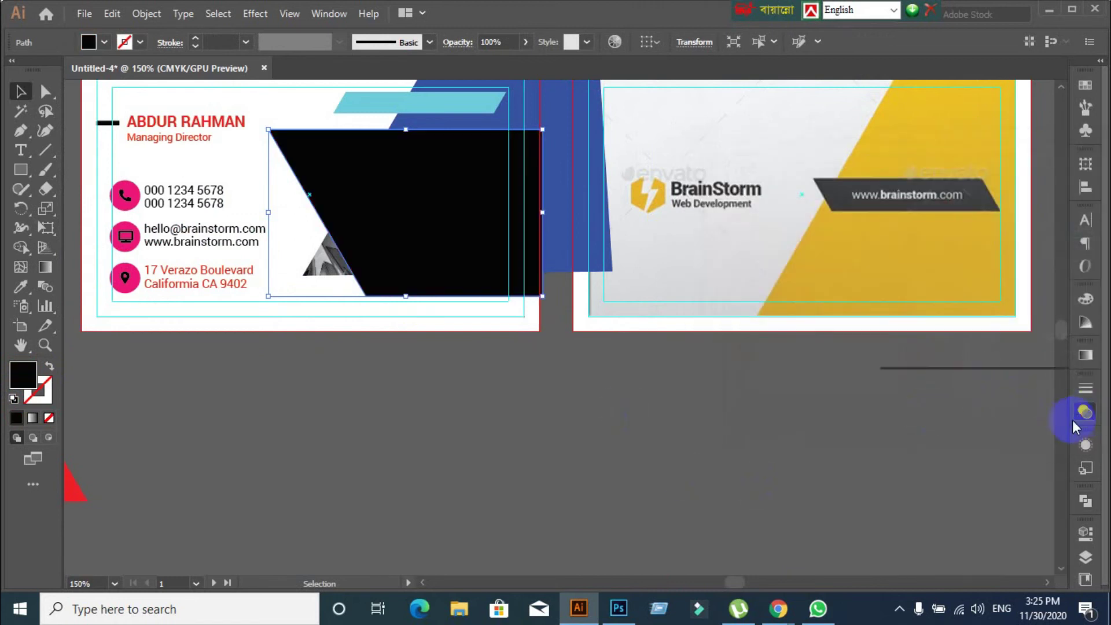
{"action": "left_click", "coordinate": [1031, 405]}
{"action": "scroll", "coordinate": [1031, 404], "scroll_direction": "down", "scroll_amount": 6}
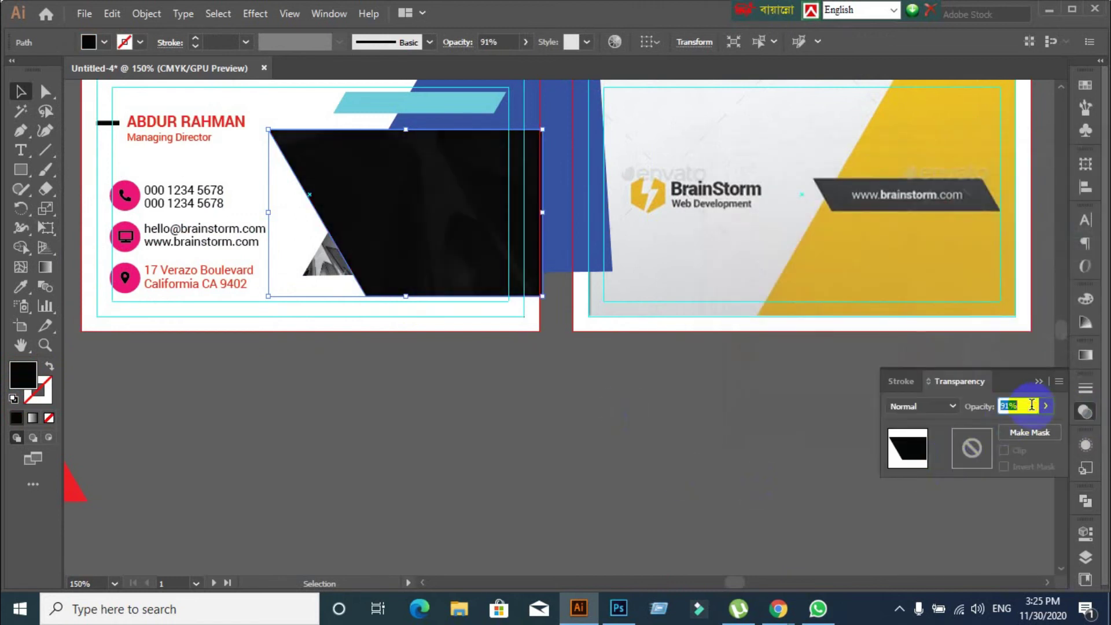
{"action": "scroll", "coordinate": [1031, 405], "scroll_direction": "down", "scroll_amount": 9}
{"action": "scroll", "coordinate": [1032, 405], "scroll_direction": "down", "scroll_amount": 20}
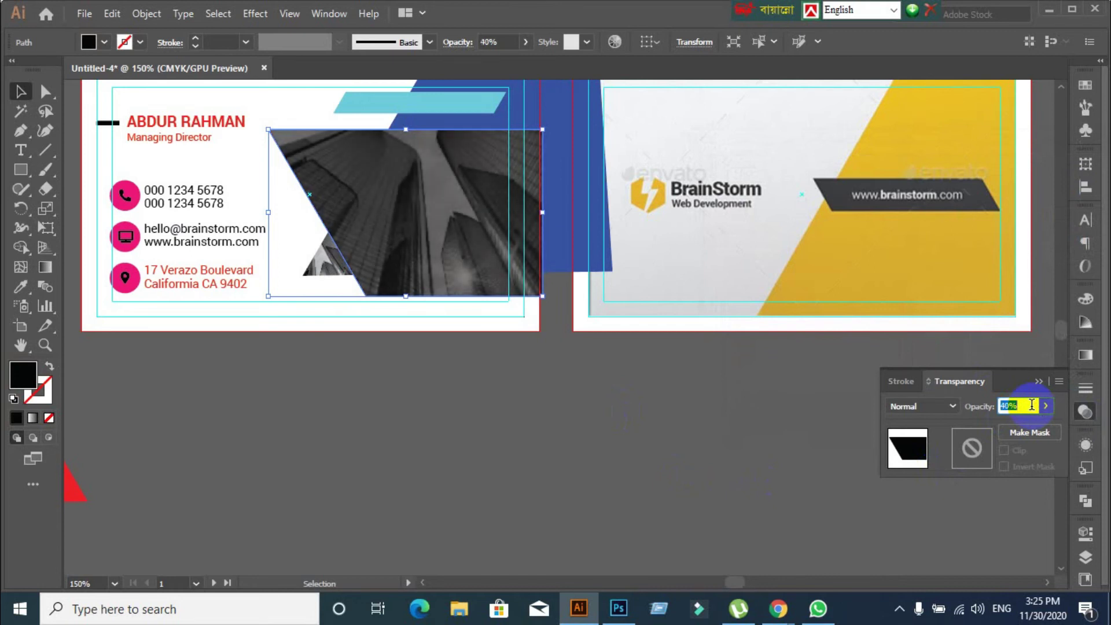
{"action": "left_click", "coordinate": [950, 406]}
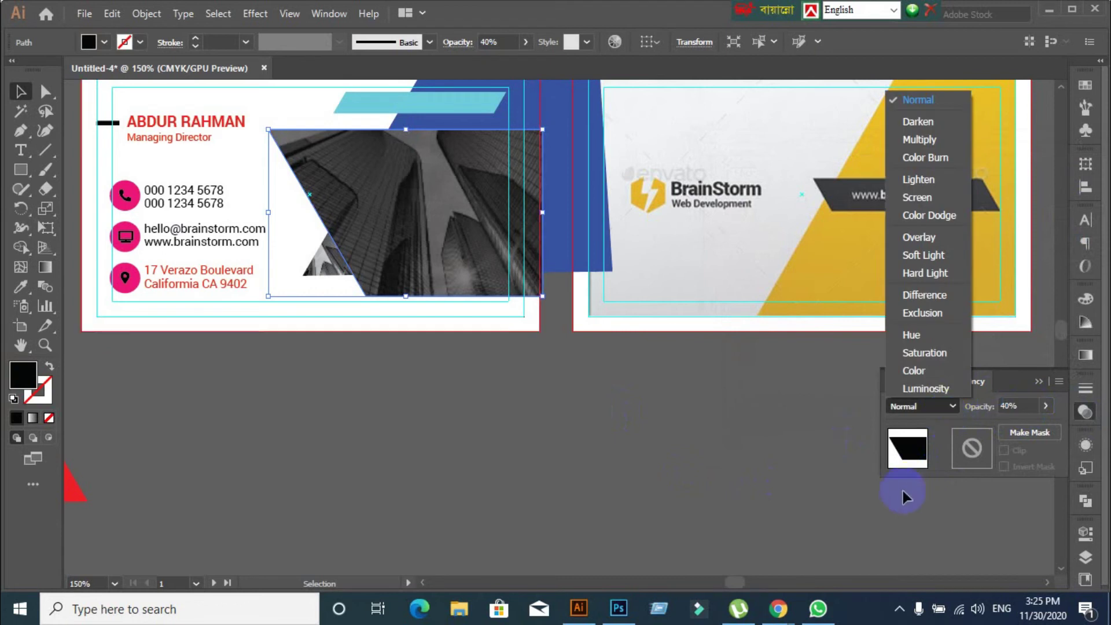
{"action": "left_click", "coordinate": [918, 238]}
Move the red triangle up toward the card and select it
{"action": "left_click_drag", "start_coordinate": [478, 449], "coordinate": [358, 466]}
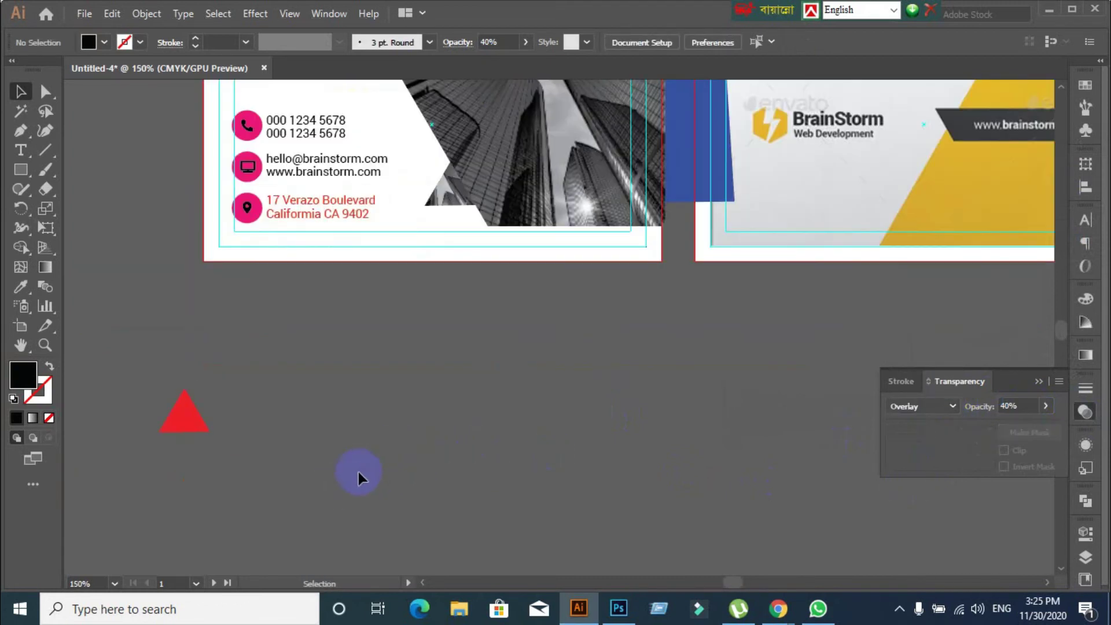
{"action": "left_click_drag", "start_coordinate": [203, 427], "coordinate": [424, 350]}
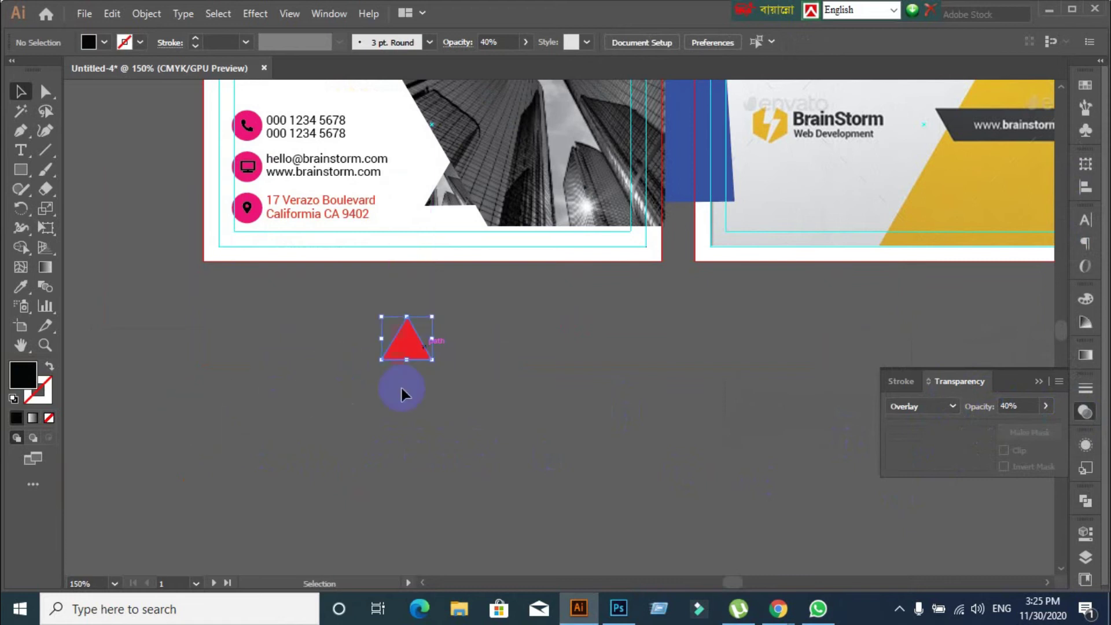
{"action": "left_click", "coordinate": [410, 338]}
{"action": "scroll", "coordinate": [608, 243], "scroll_direction": "down", "scroll_amount": 3}
{"action": "scroll", "coordinate": [612, 219], "scroll_direction": "up", "scroll_amount": 5}
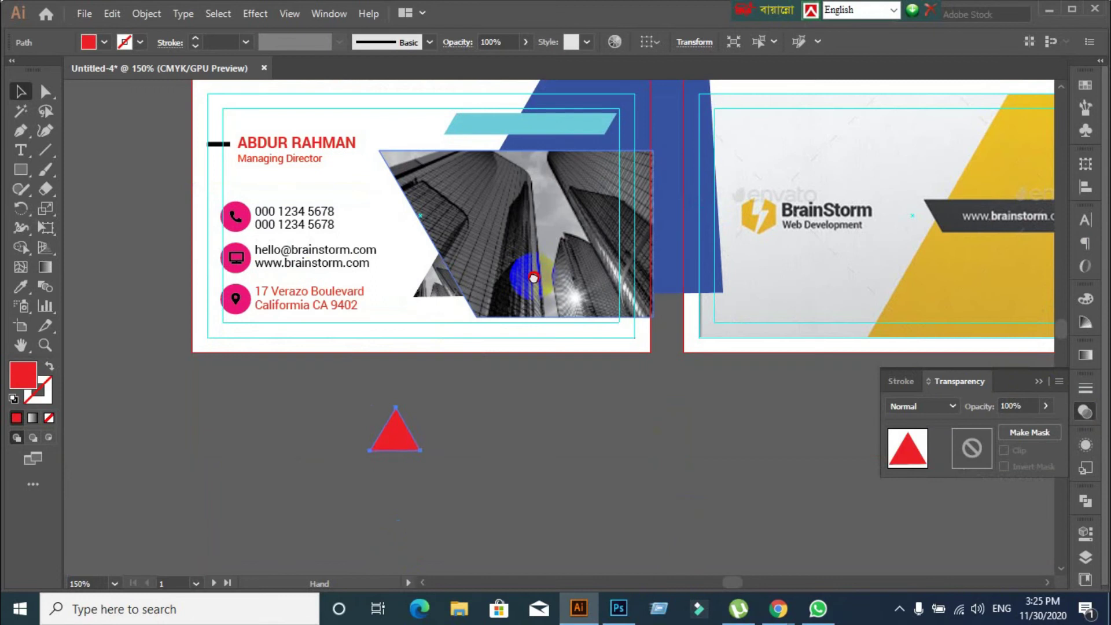
Move the triangle onto the photo's lower-left corner and colour it with the back card's yellow
{"action": "left_click_drag", "start_coordinate": [394, 441], "coordinate": [438, 286]}
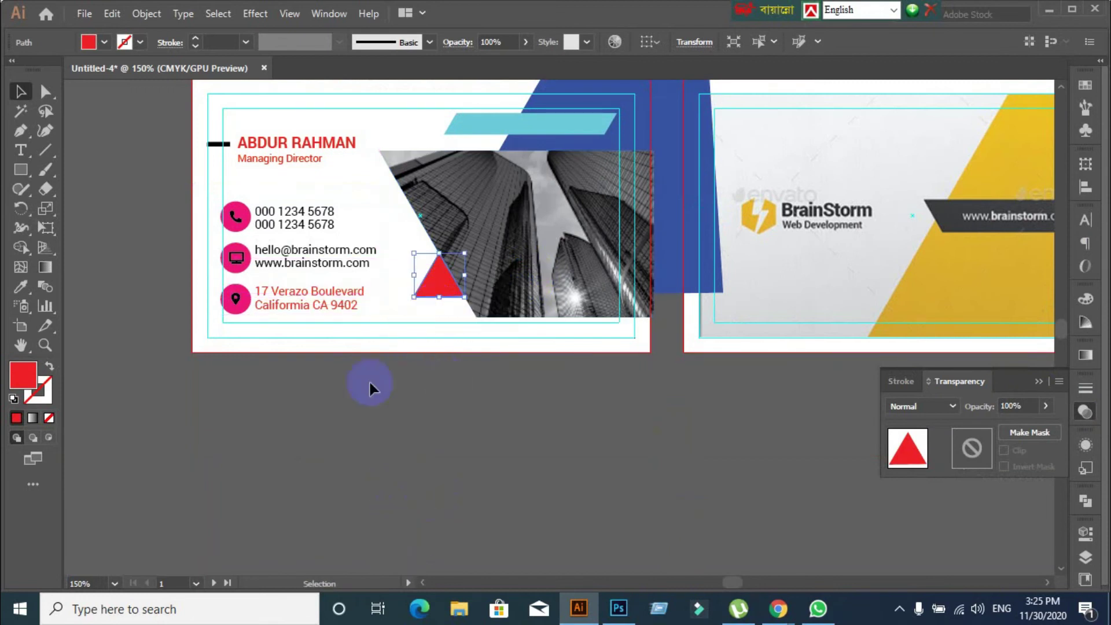
{"action": "left_click", "coordinate": [21, 285]}
{"action": "left_click", "coordinate": [952, 268]}
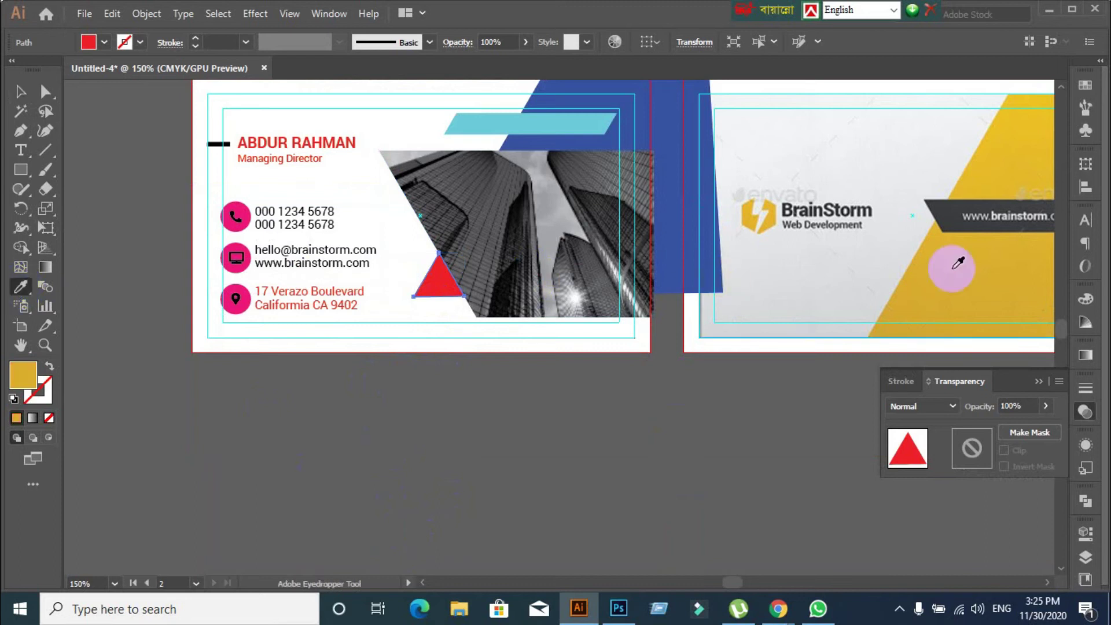
{"action": "left_click", "coordinate": [21, 91]}
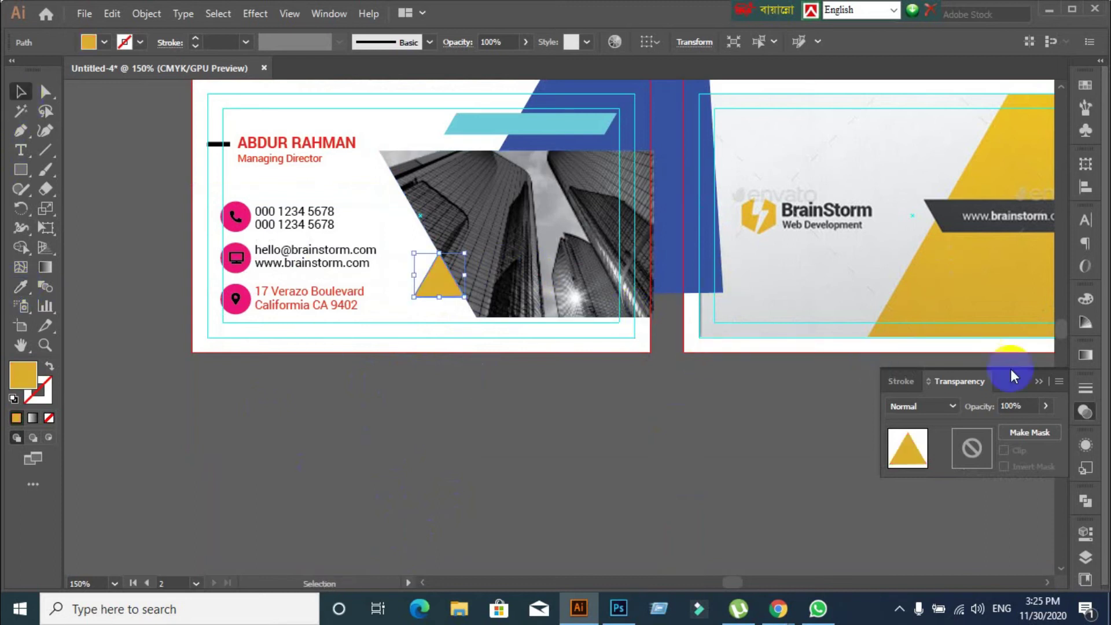
Try Overlay, Hard Light, Color Burn, Difference, Hue and Color Dodge on the triangle, settling on Darken
{"action": "left_click", "coordinate": [1024, 398]}
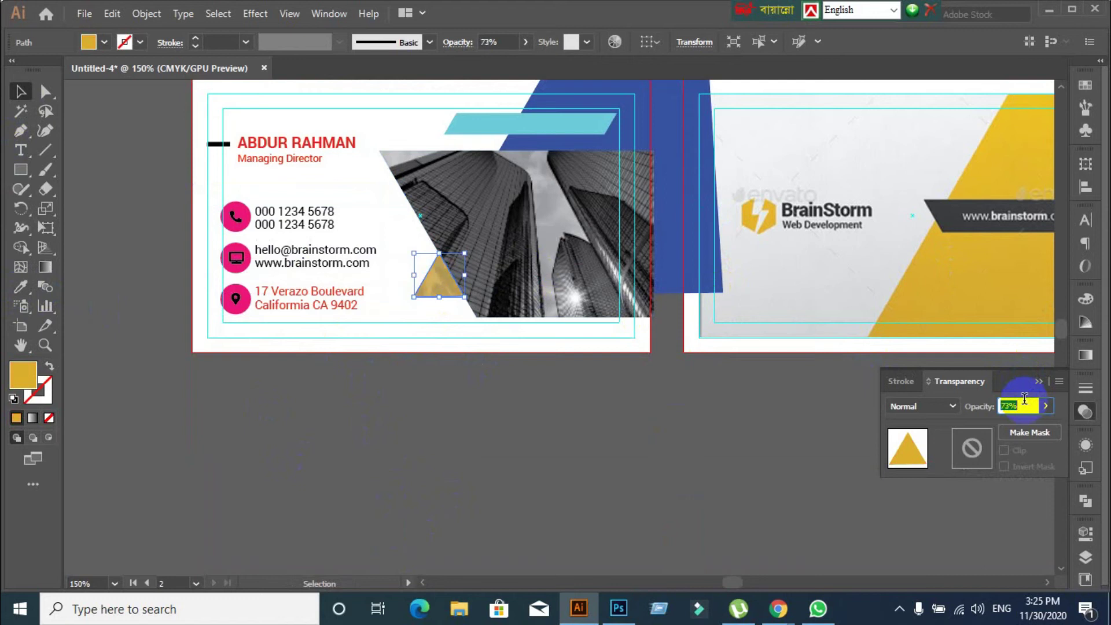
{"action": "left_click", "coordinate": [949, 404]}
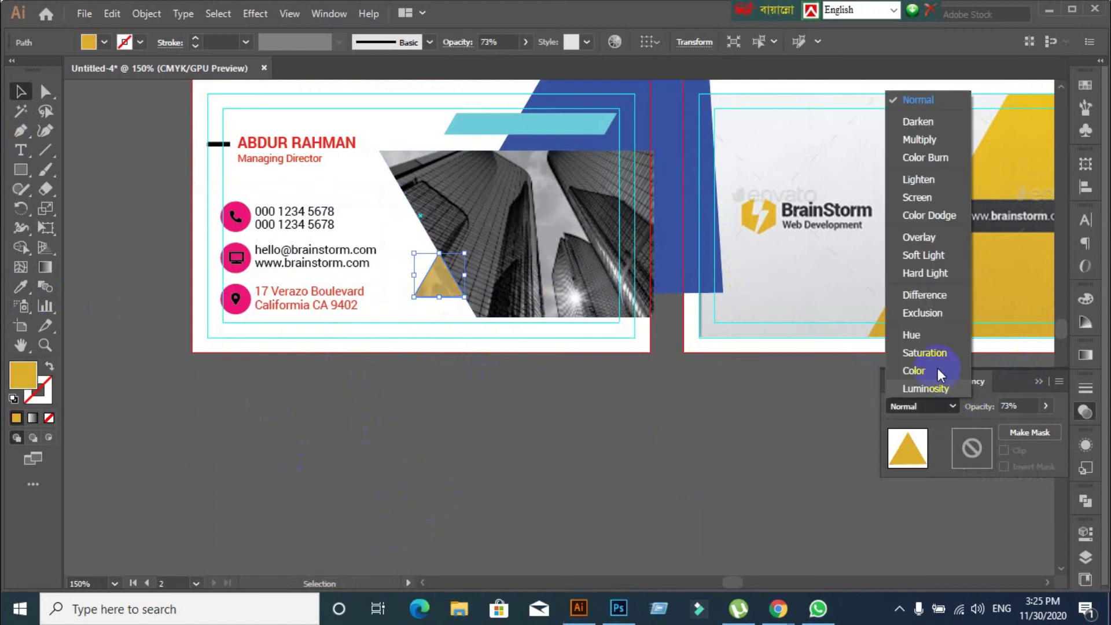
{"action": "left_click", "coordinate": [917, 238]}
{"action": "left_click", "coordinate": [955, 412]}
{"action": "left_click", "coordinate": [921, 274]}
{"action": "left_click", "coordinate": [943, 408]}
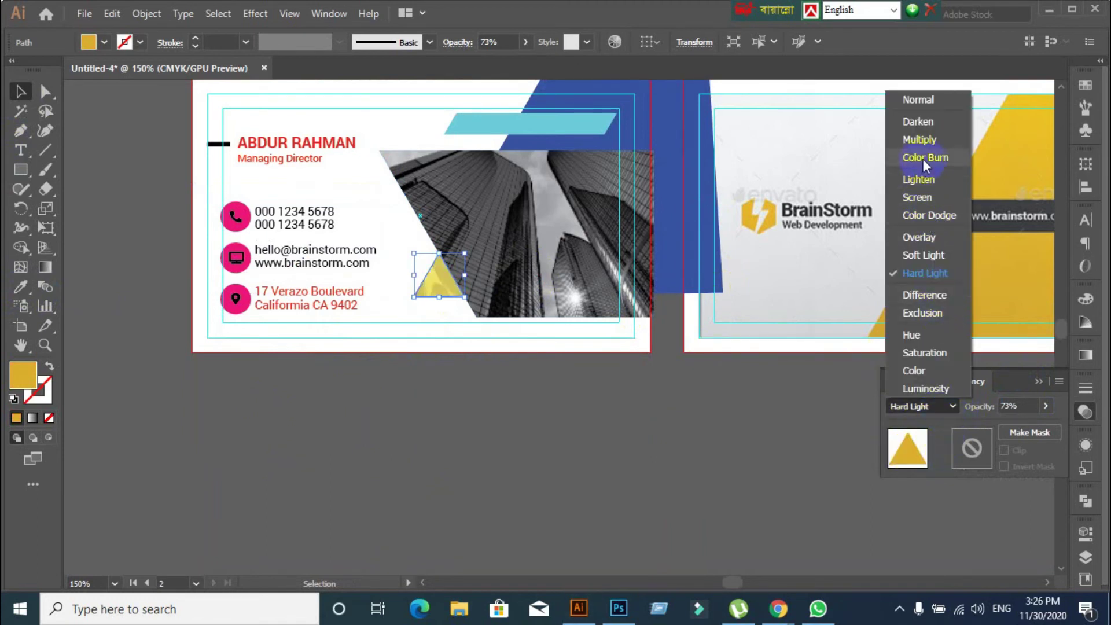
{"action": "left_click", "coordinate": [923, 158]}
{"action": "left_click", "coordinate": [931, 400]}
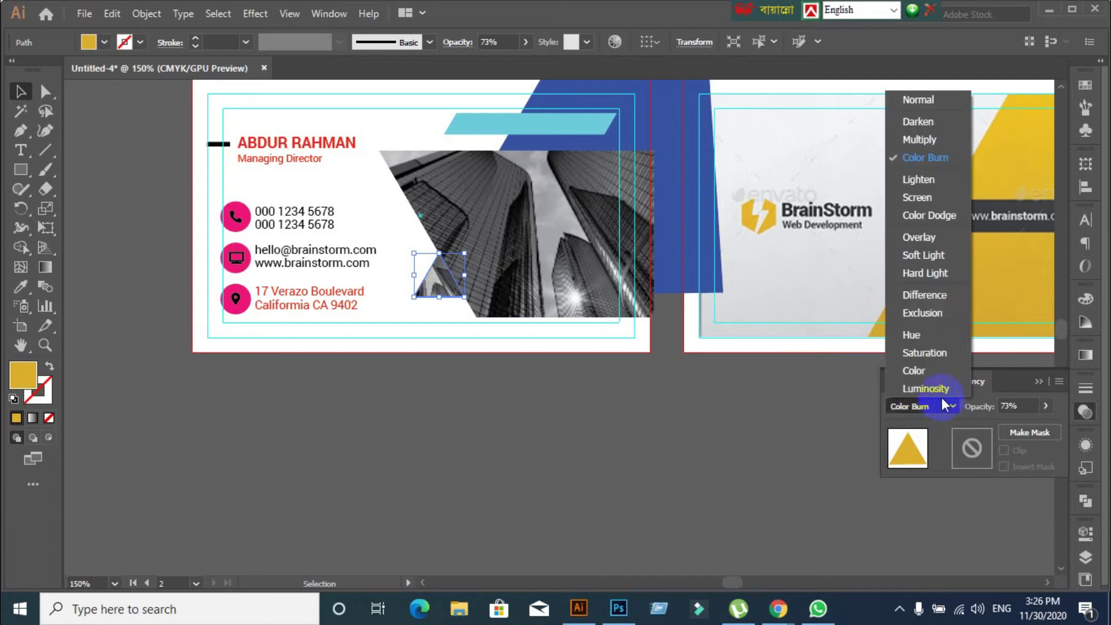
{"action": "left_click", "coordinate": [926, 298]}
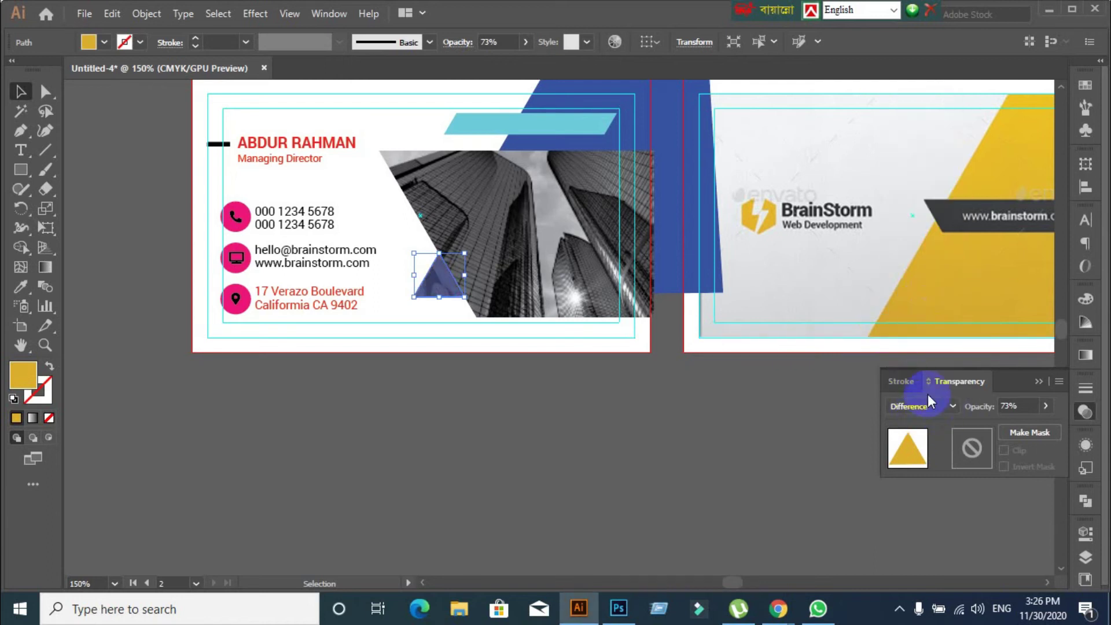
{"action": "left_click", "coordinate": [932, 406]}
{"action": "left_click", "coordinate": [918, 335]}
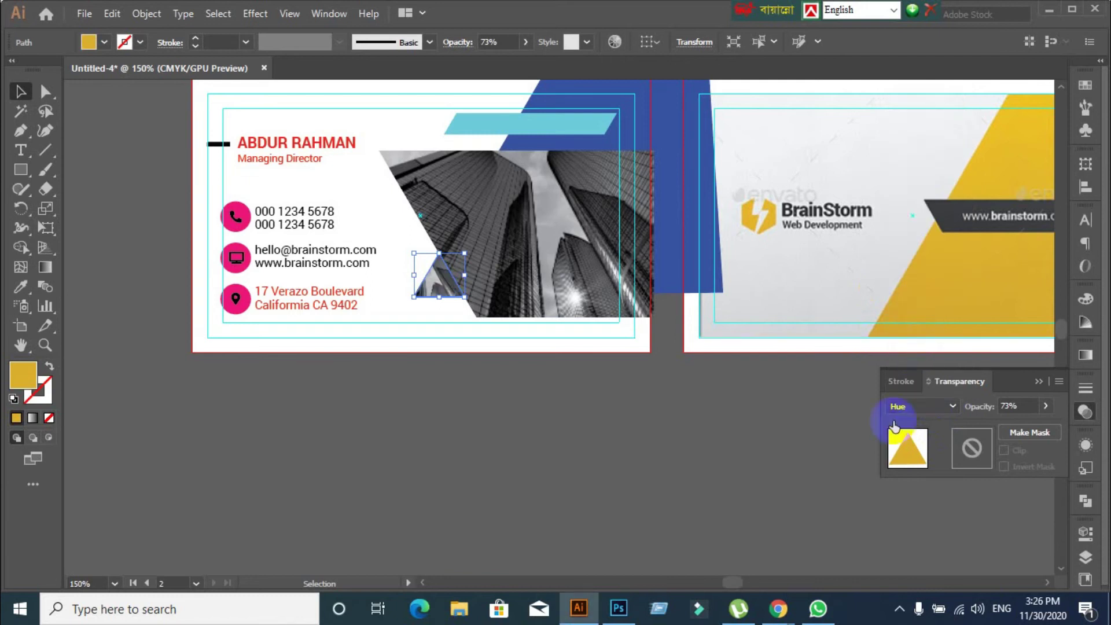
{"action": "left_click", "coordinate": [953, 406]}
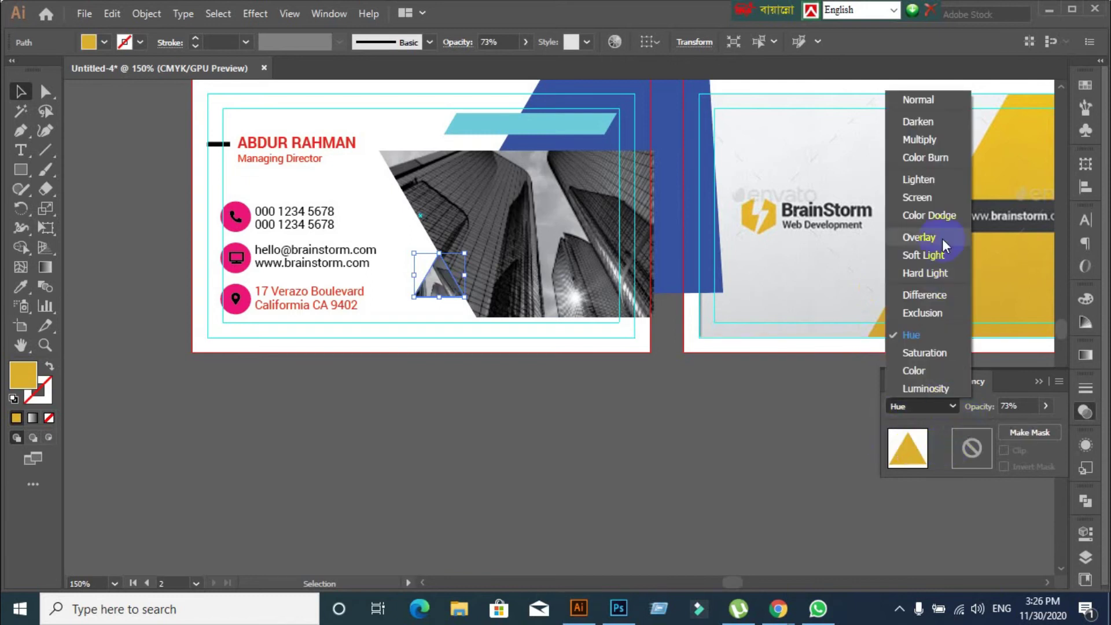
{"action": "left_click", "coordinate": [929, 216]}
{"action": "left_click", "coordinate": [922, 404]}
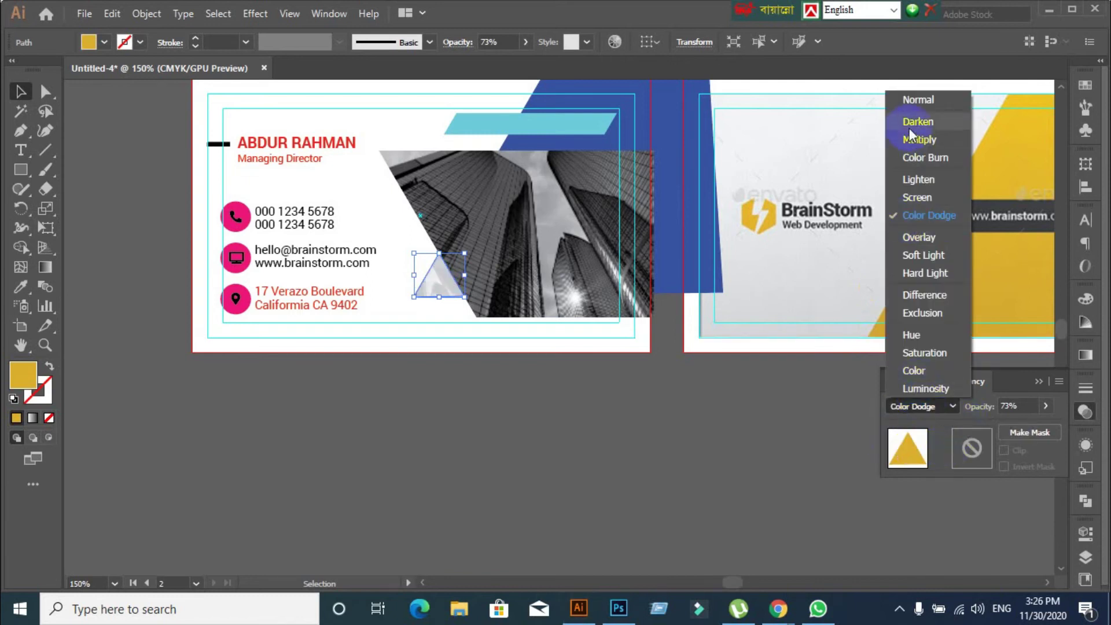
{"action": "left_click", "coordinate": [909, 128]}
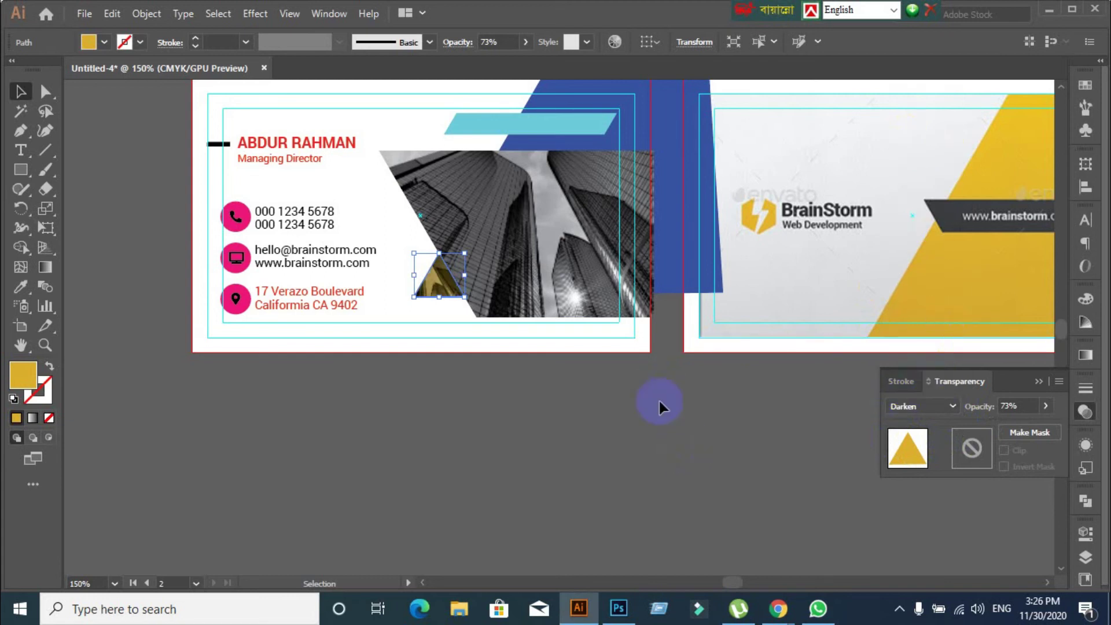
Set the triangle's opacity to 90% and deselect it
{"action": "scroll", "coordinate": [658, 399], "scroll_direction": "down", "scroll_amount": 1}
{"action": "scroll", "coordinate": [666, 356], "scroll_direction": "up", "scroll_amount": 1}
{"action": "left_click", "coordinate": [1017, 406]}
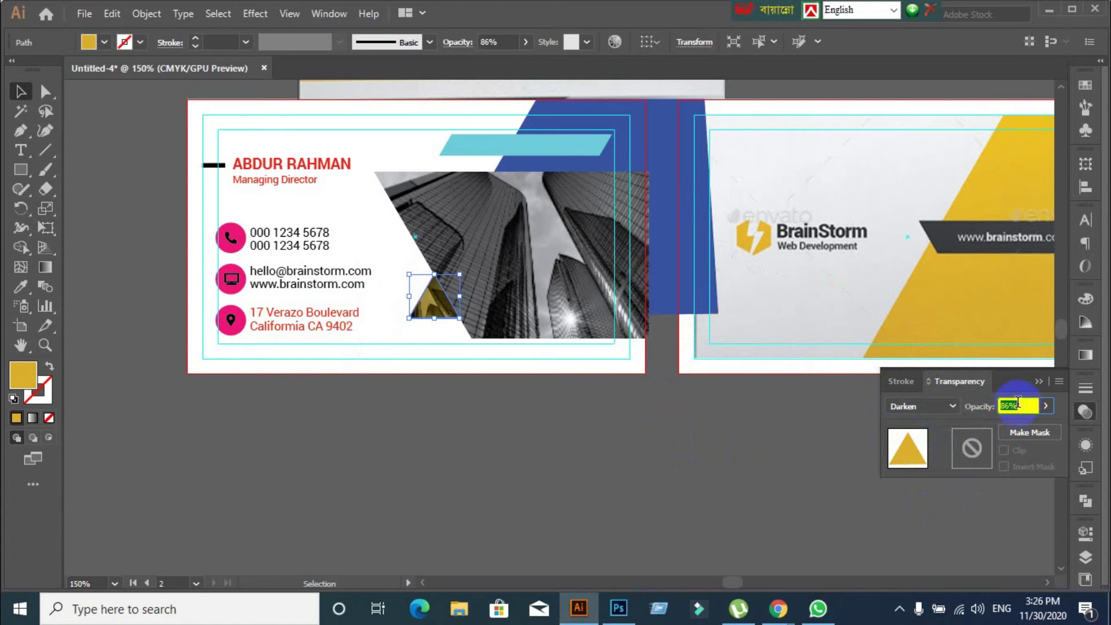
{"action": "left_click", "coordinate": [559, 409]}
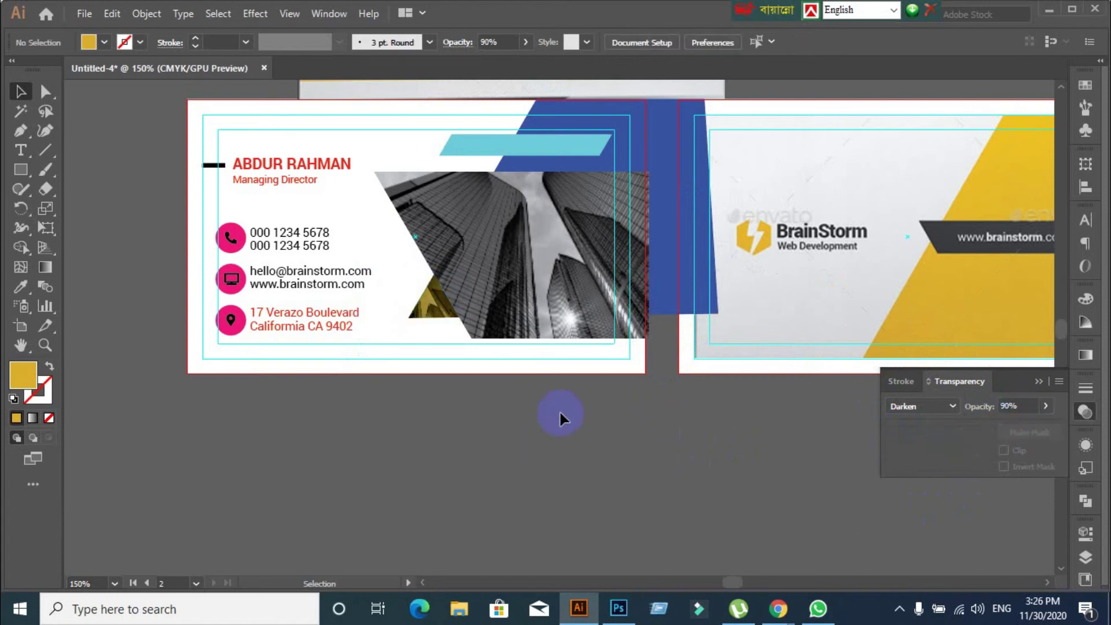
Keep the small yellow triangle on Darken blending, then deselect it
{"action": "scroll", "coordinate": [559, 409], "scroll_direction": "down", "scroll_amount": 1}
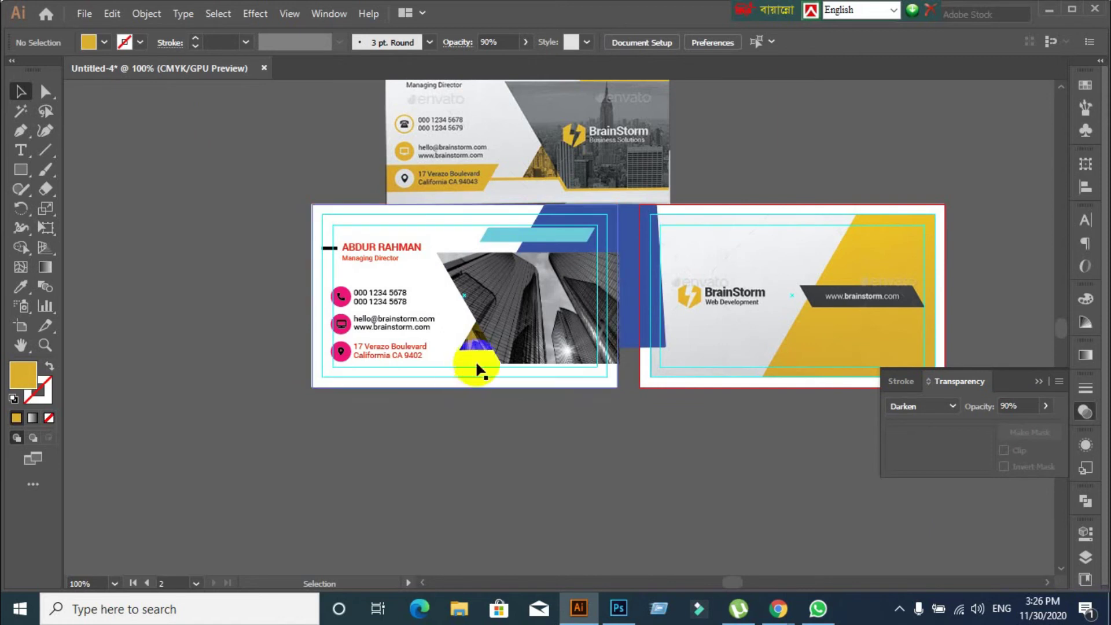
{"action": "left_click", "coordinate": [476, 338]}
{"action": "left_click", "coordinate": [912, 409]}
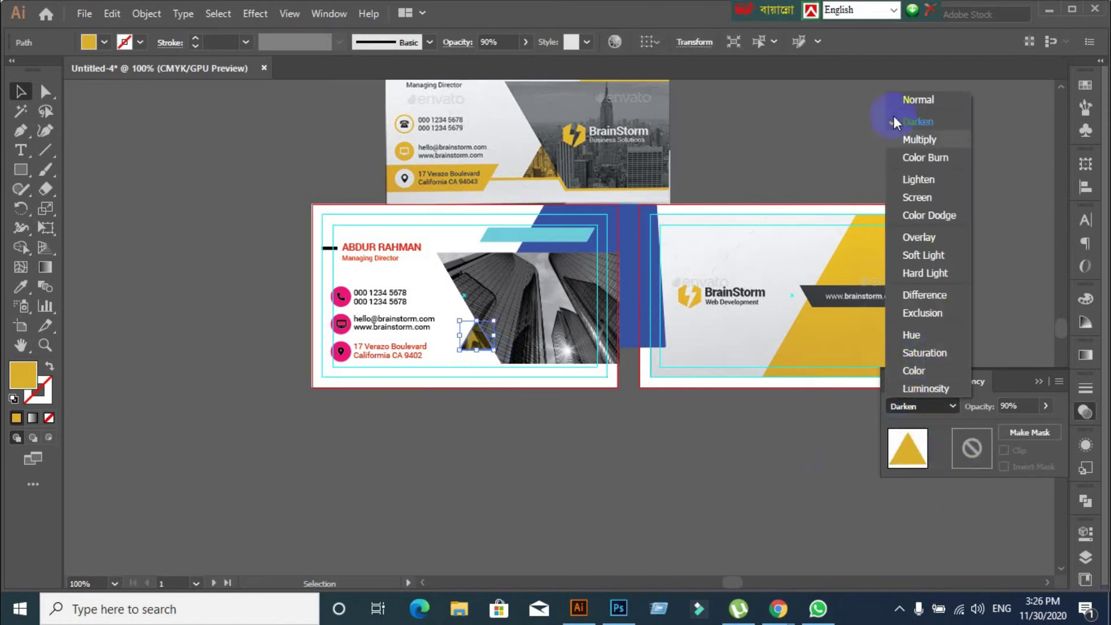
{"action": "left_click", "coordinate": [734, 435]}
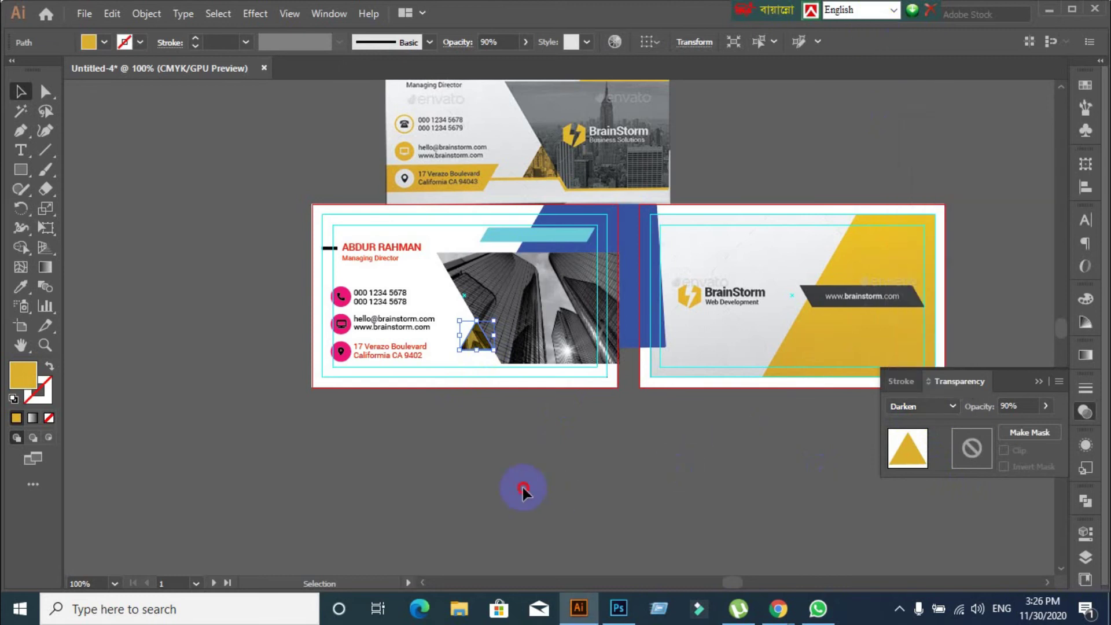
{"action": "left_click", "coordinate": [523, 487]}
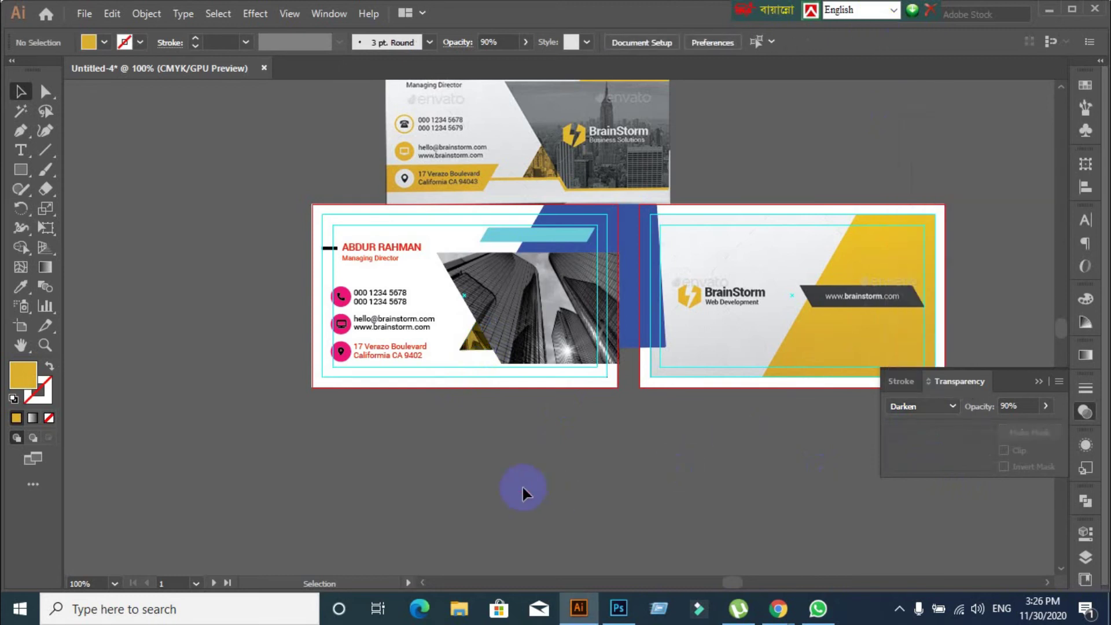
Undo to restore the light-blue band and orange strip, then view the upper reference card
{"action": "key", "text": "ctrl+z"}
{"action": "key", "text": "ctrl+z"}
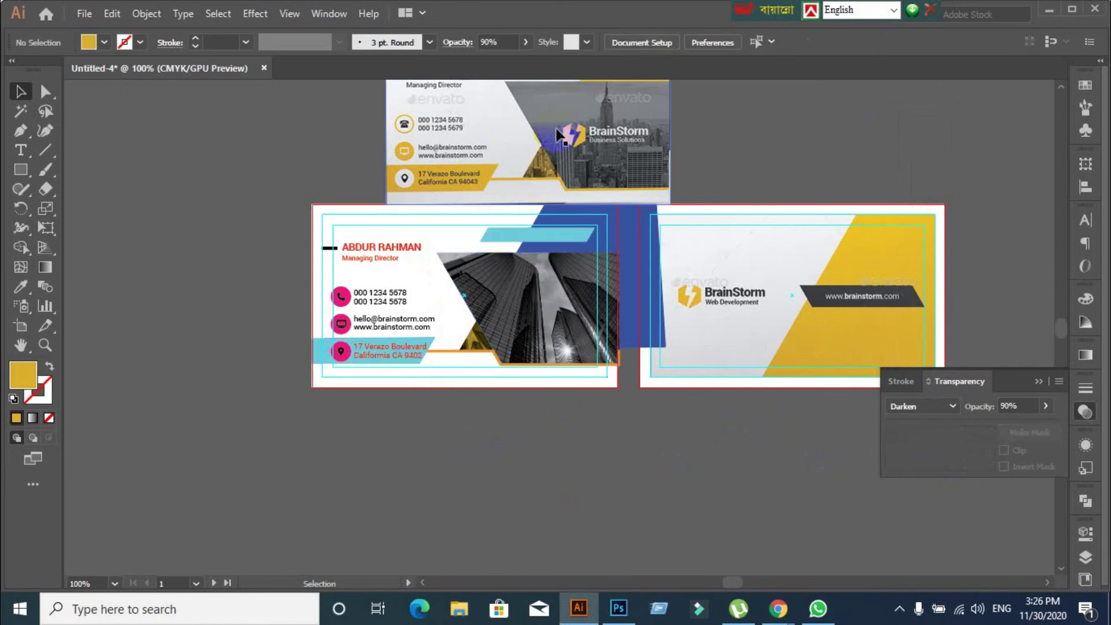
{"action": "scroll", "coordinate": [415, 238], "scroll_direction": "up", "scroll_amount": 2}
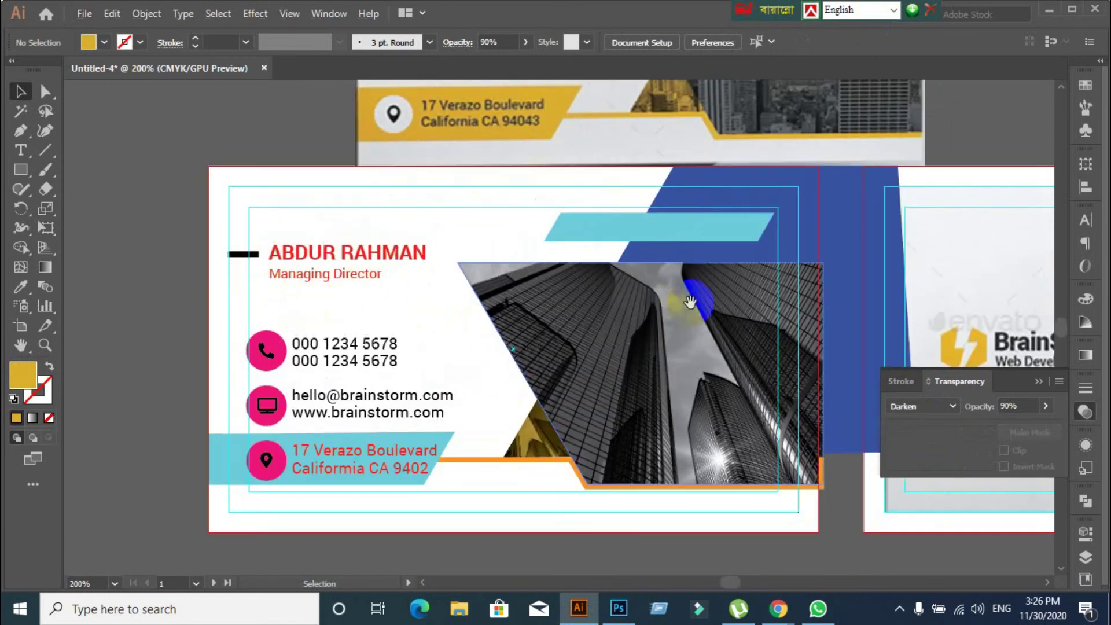
{"action": "scroll", "coordinate": [702, 297], "scroll_direction": "down", "scroll_amount": 1}
{"action": "left_click_drag", "start_coordinate": [372, 404], "coordinate": [530, 366]}
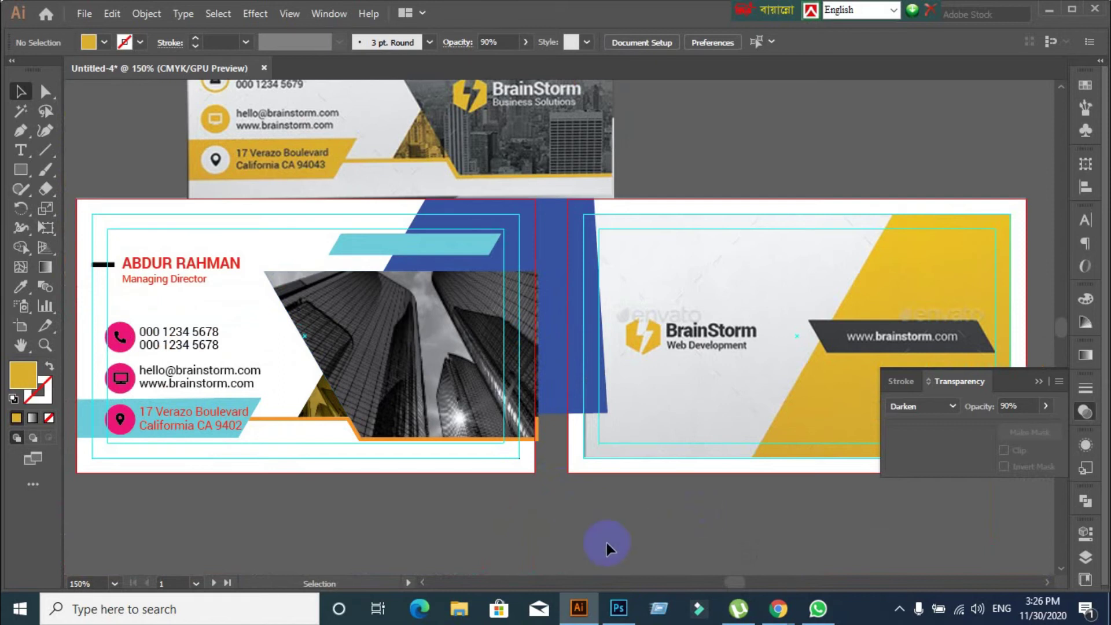
{"action": "scroll", "coordinate": [75, 313], "scroll_direction": "up", "scroll_amount": 1}
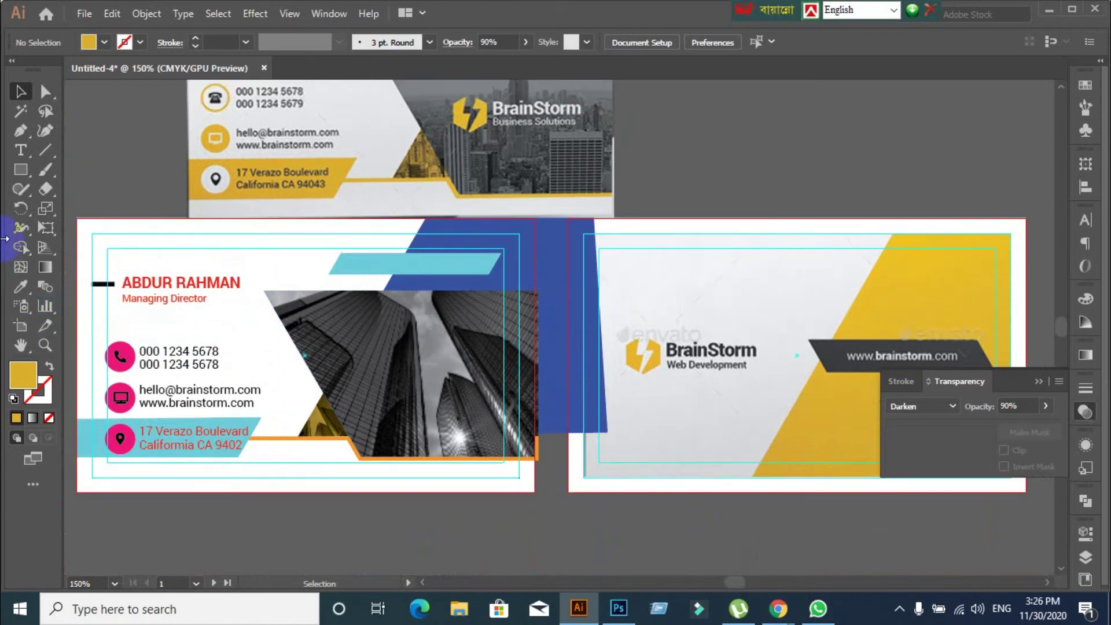
Glance at the shape tools, then bring the Chrome browser window to the front
{"action": "left_click", "coordinate": [21, 174]}
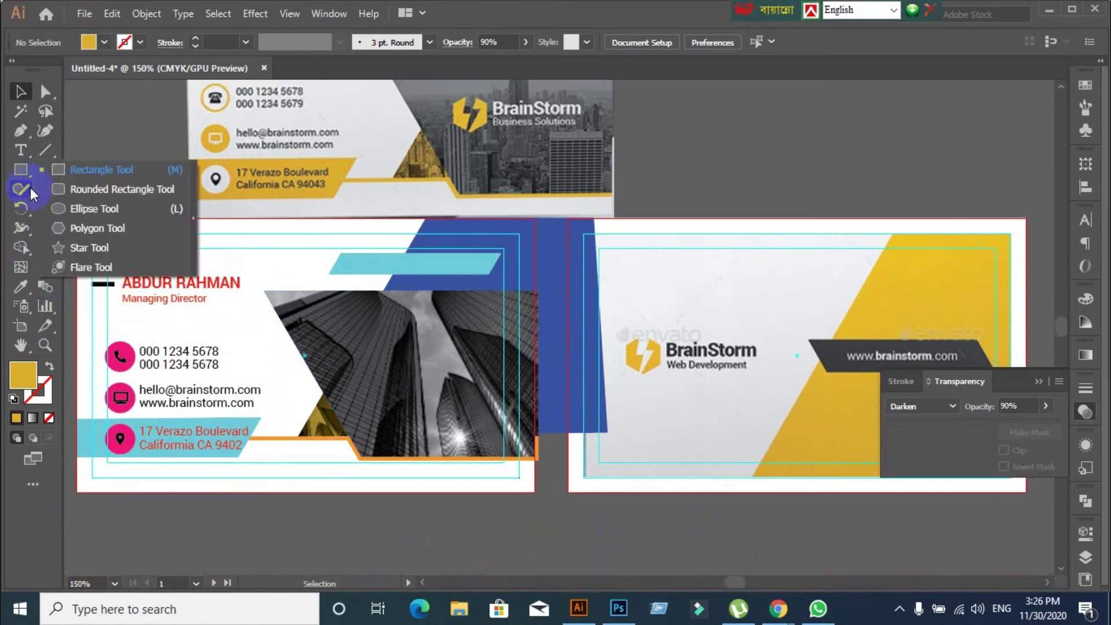
{"action": "left_click", "coordinate": [557, 530]}
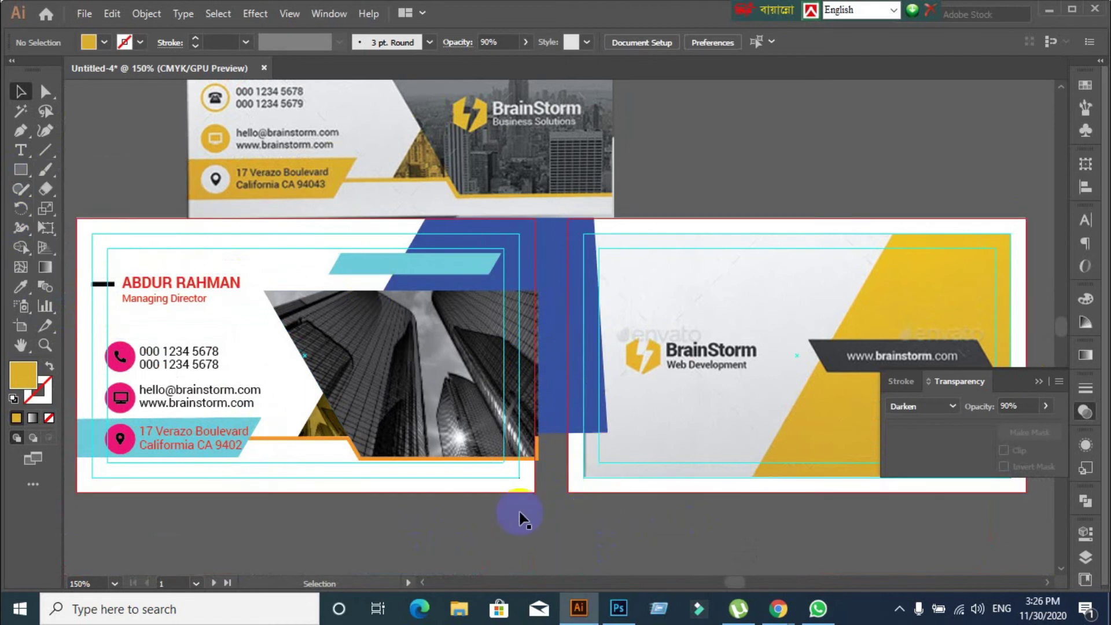
{"action": "scroll", "coordinate": [605, 300], "scroll_direction": "up", "scroll_amount": 2}
{"action": "scroll", "coordinate": [605, 299], "scroll_direction": "down", "scroll_amount": 2}
{"action": "scroll", "coordinate": [589, 273], "scroll_direction": "up", "scroll_amount": 2}
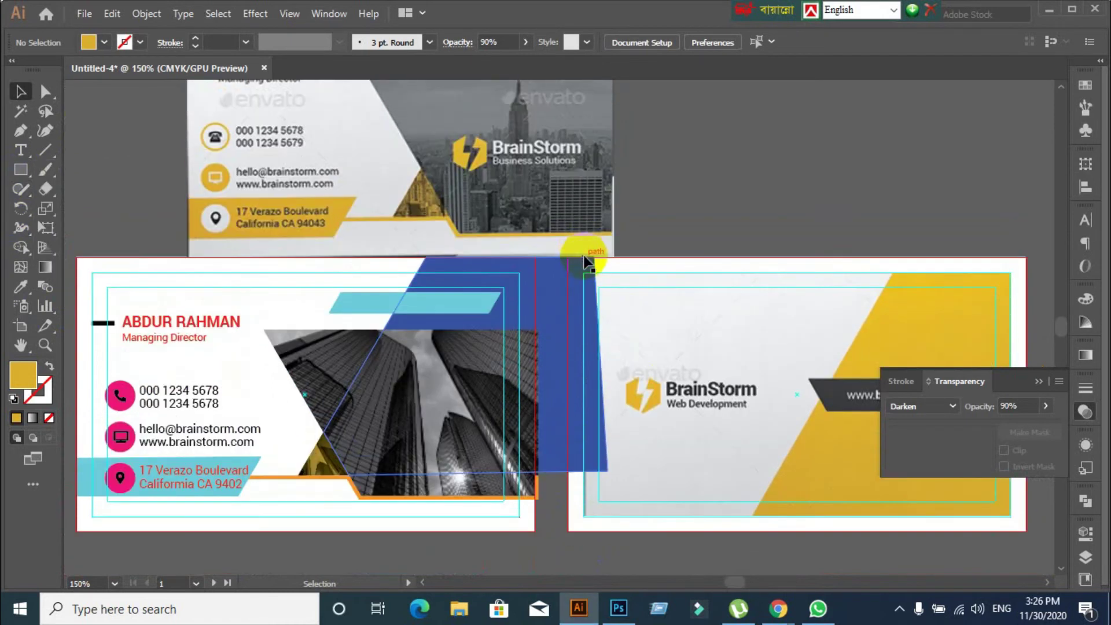
{"action": "left_click", "coordinate": [779, 607]}
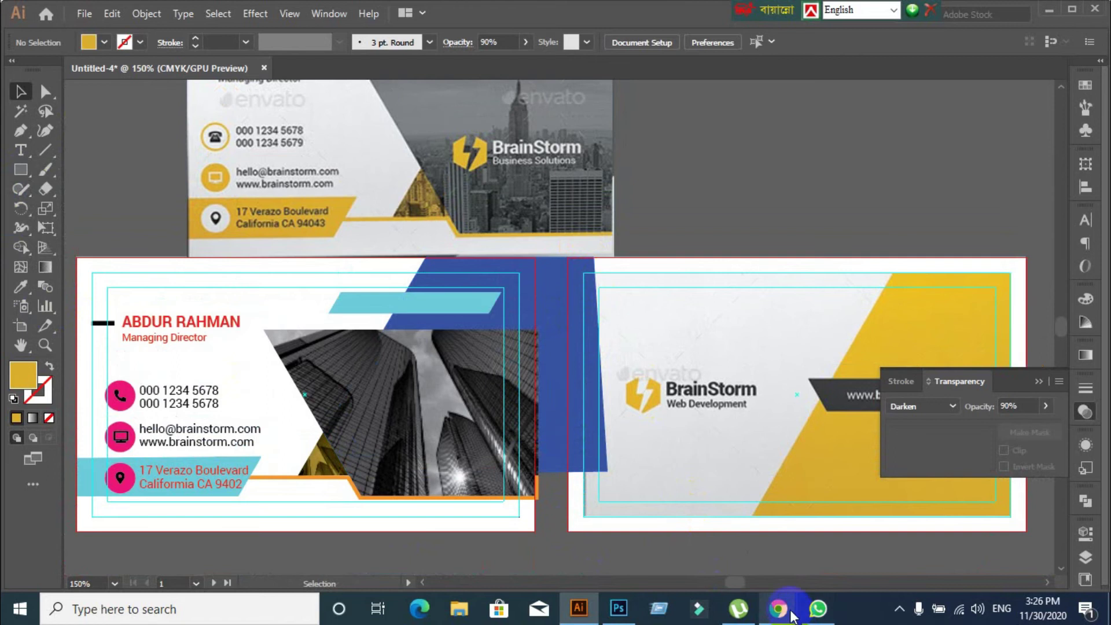
{"action": "left_click", "coordinate": [720, 585]}
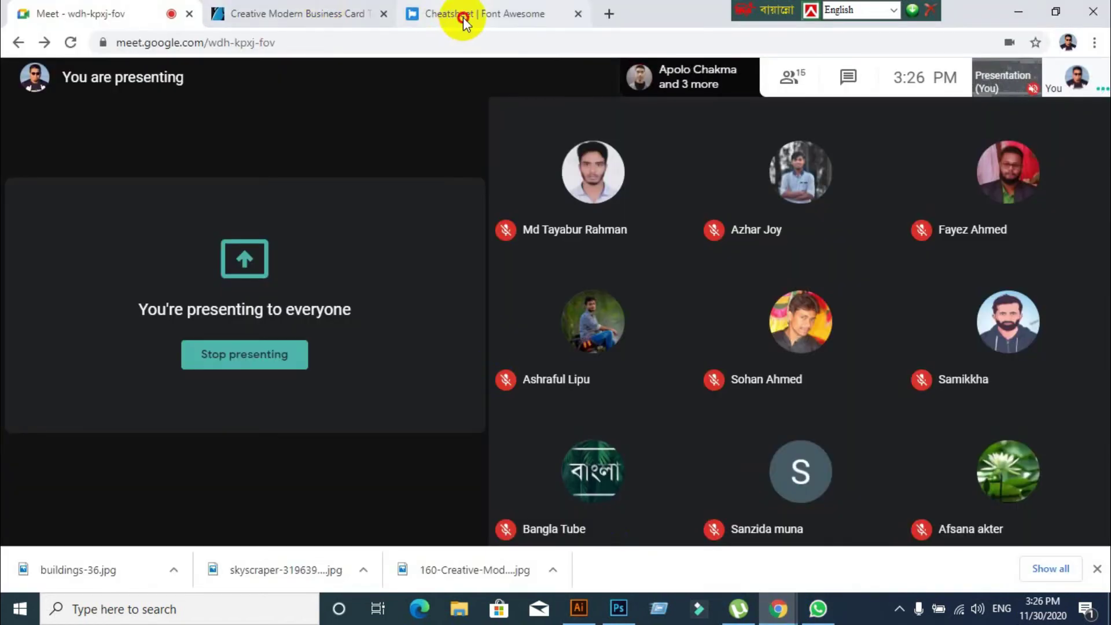
{"action": "left_click", "coordinate": [459, 15]}
{"action": "left_click", "coordinate": [343, 46]}
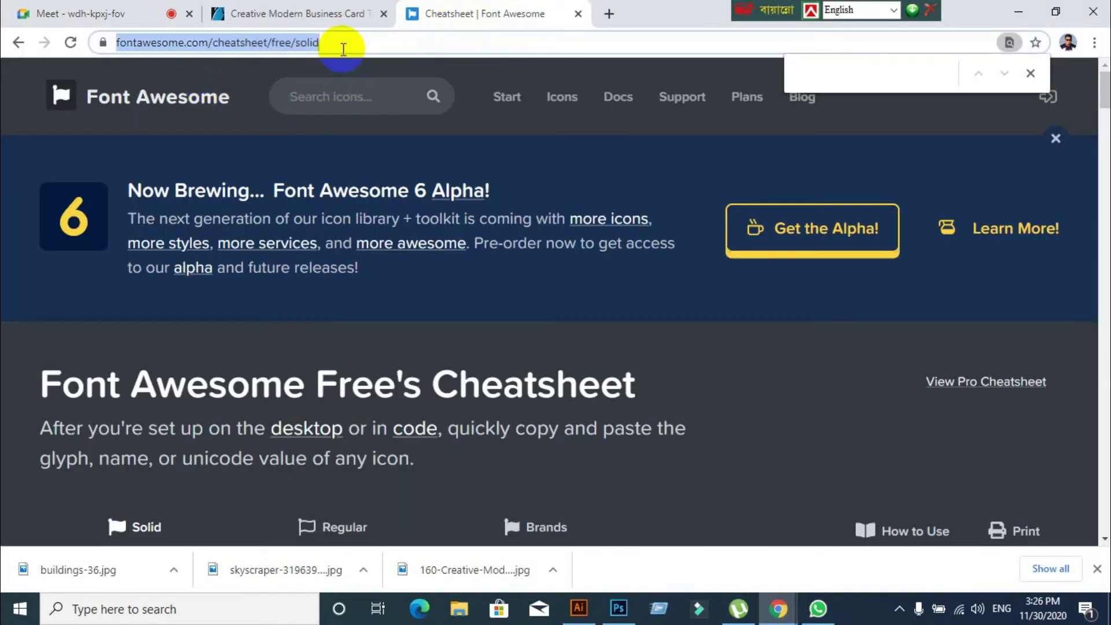
{"action": "type", "text": "www.flaticon.com"}
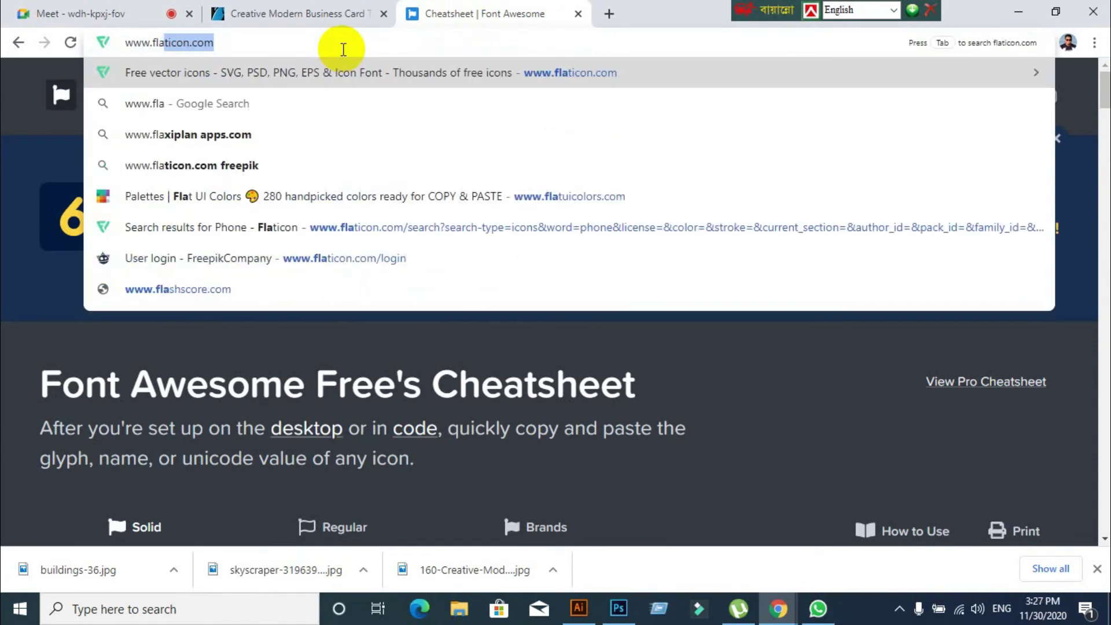
{"action": "key", "text": "Return"}
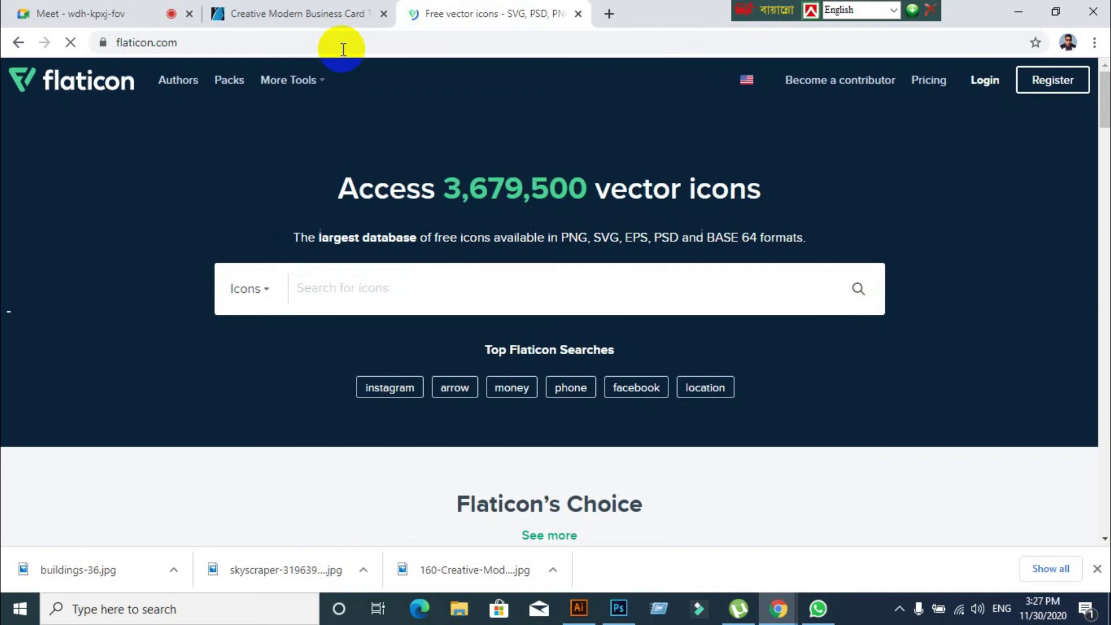
{"action": "left_click", "coordinate": [351, 286]}
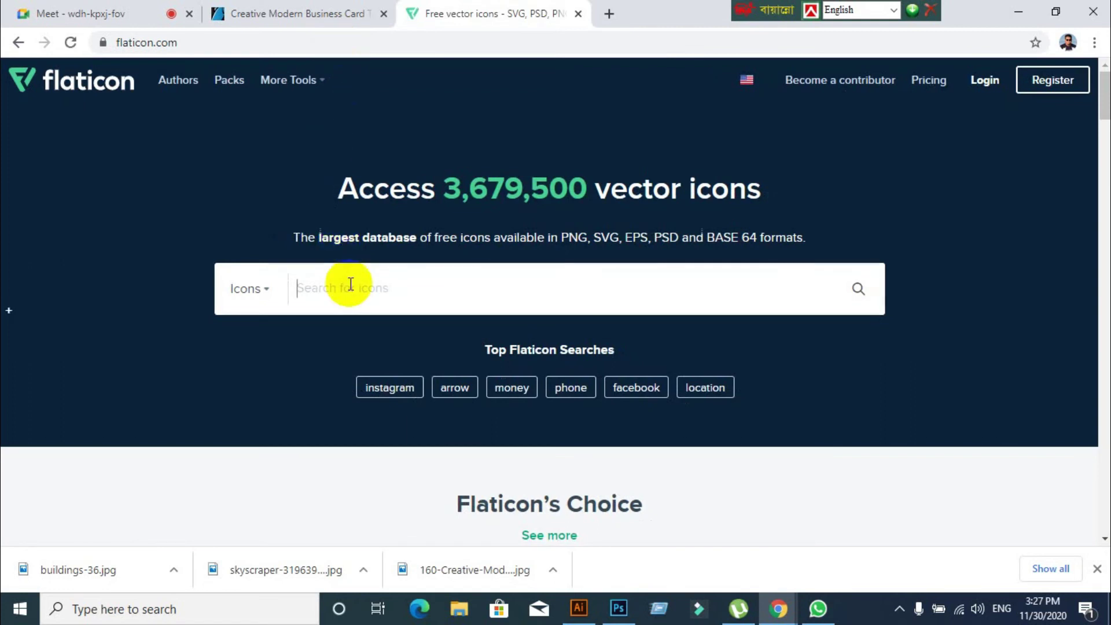
{"action": "type", "text": "logo"}
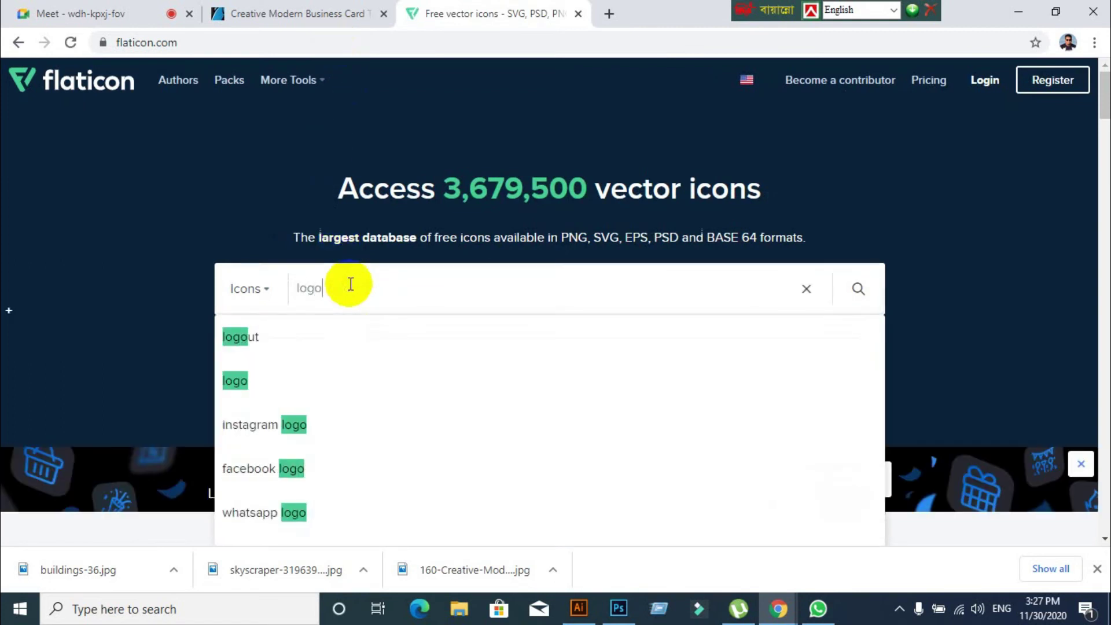
{"action": "left_click", "coordinate": [235, 382]}
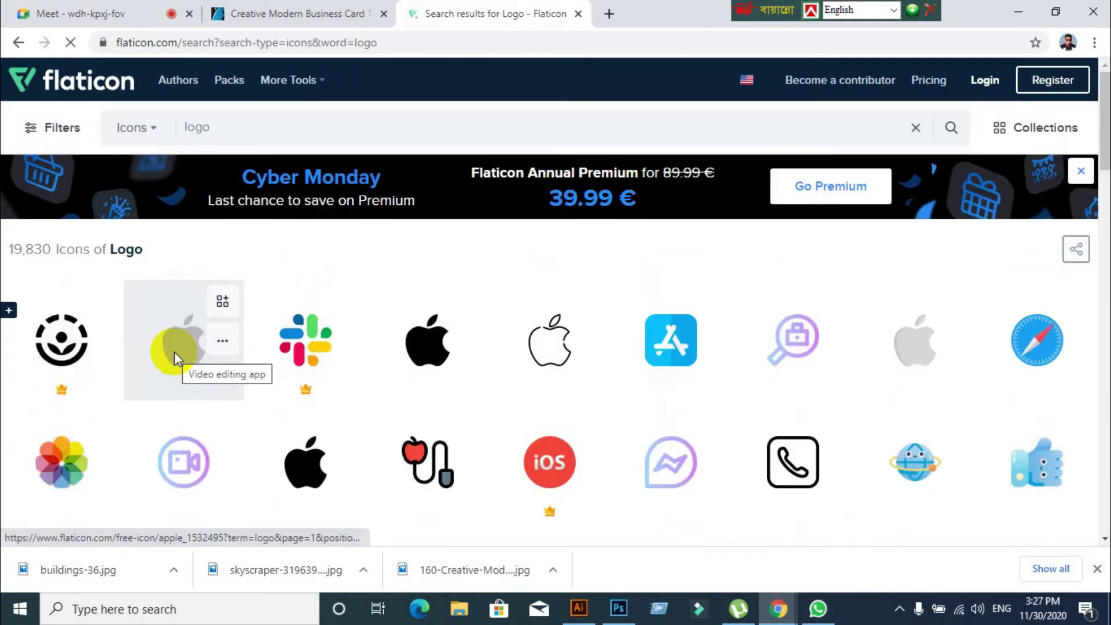
Scroll the results, save the black A logo to a collection and open its details
{"action": "scroll", "coordinate": [175, 351], "scroll_direction": "down", "scroll_amount": 6}
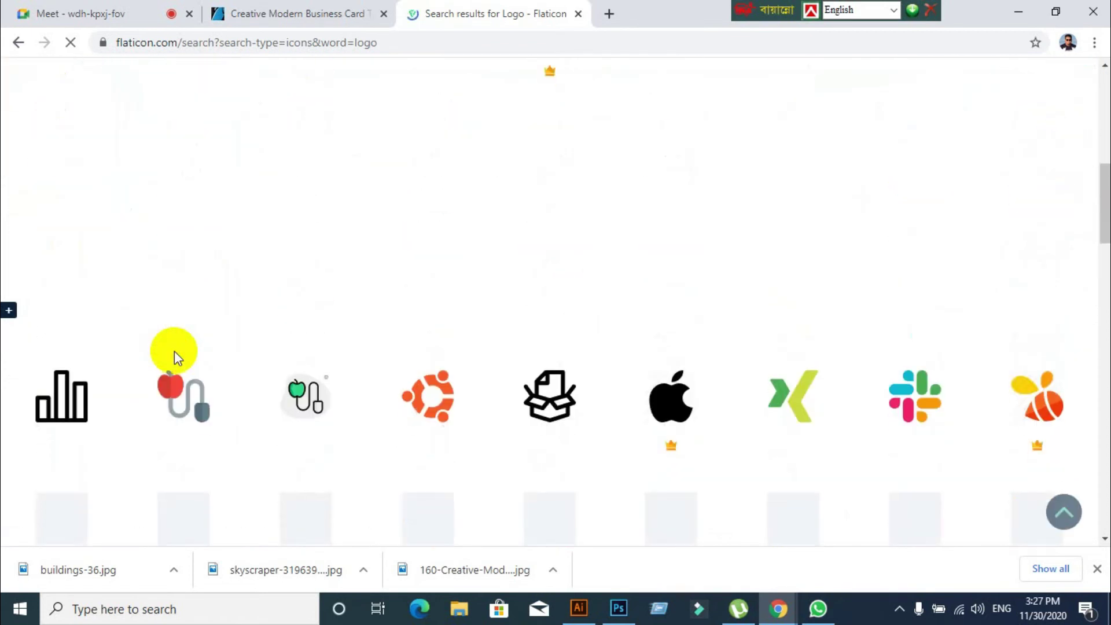
{"action": "scroll", "coordinate": [151, 290], "scroll_direction": "down", "scroll_amount": 5}
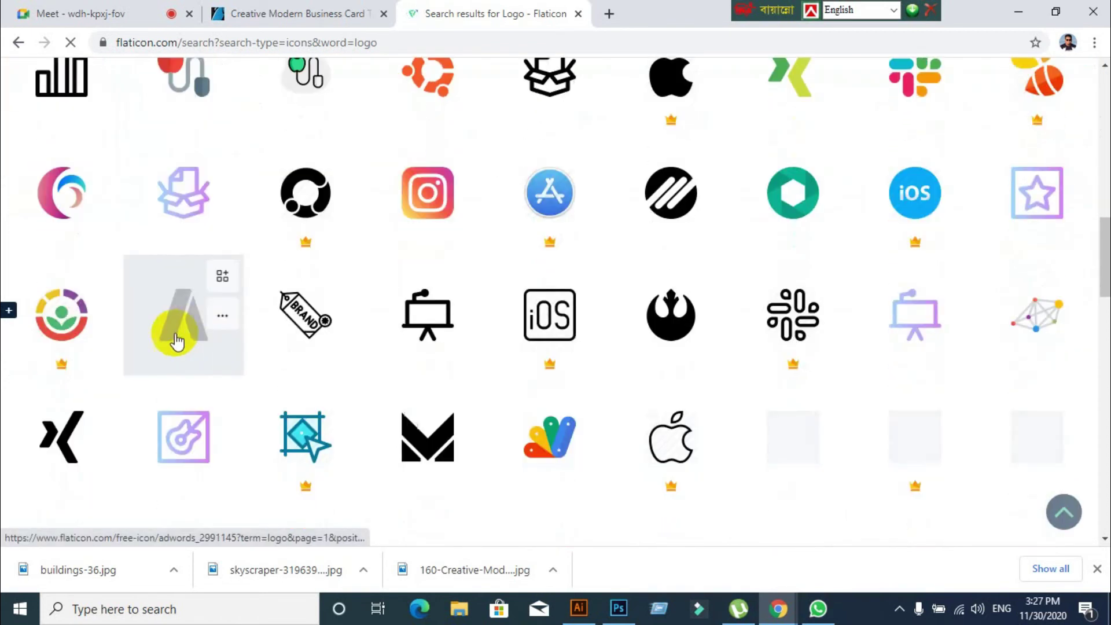
{"action": "scroll", "coordinate": [85, 503], "scroll_direction": "down", "scroll_amount": 3}
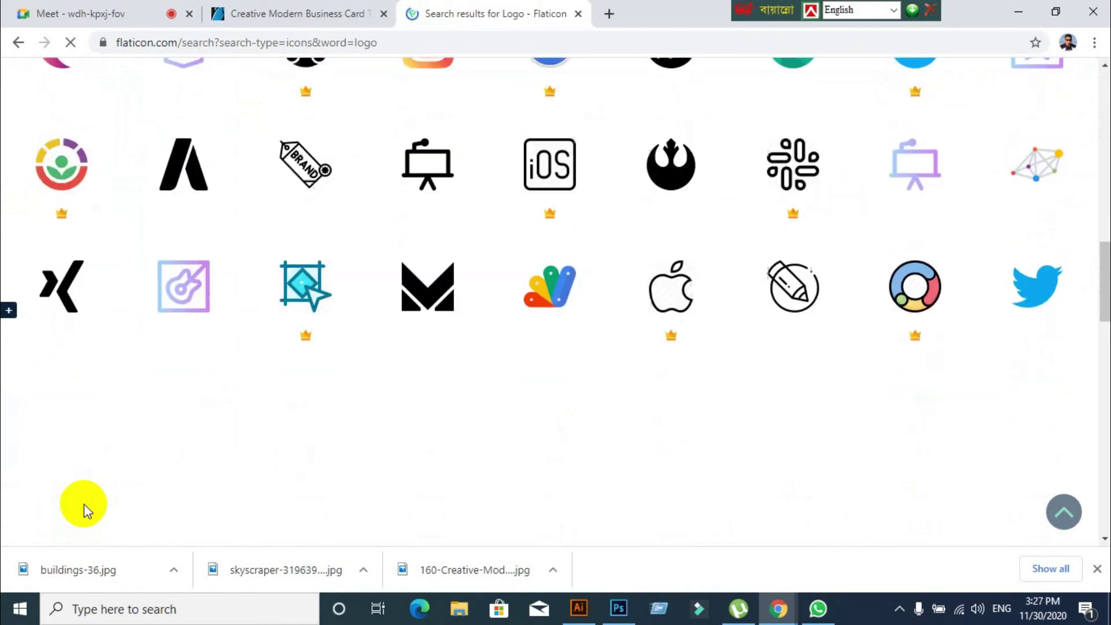
{"action": "mouse_move", "coordinate": [188, 100]}
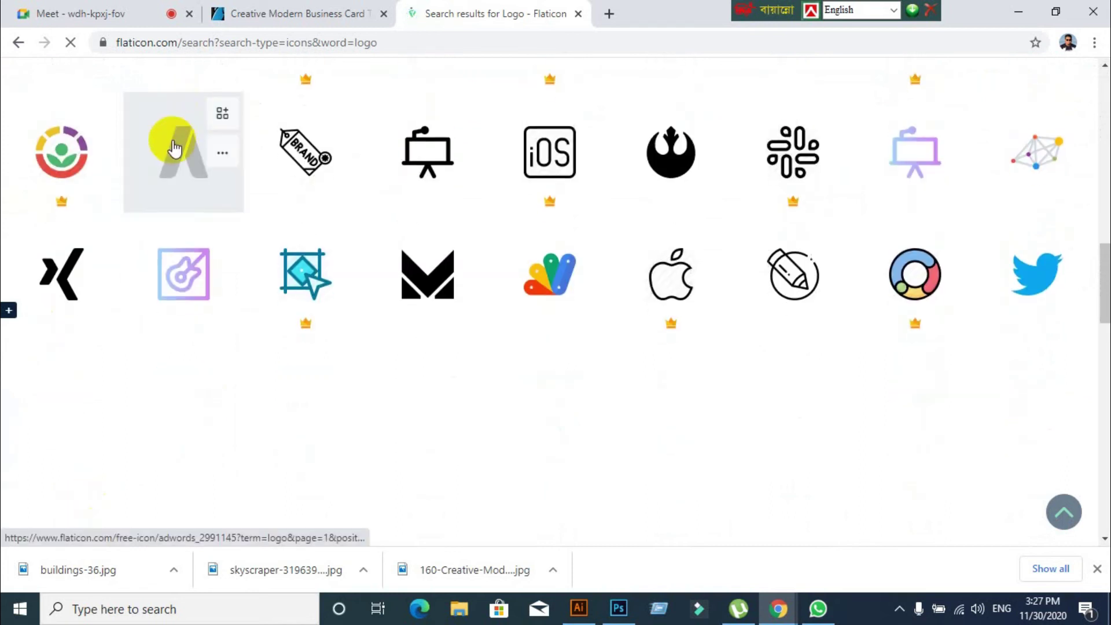
{"action": "left_click", "coordinate": [222, 113]}
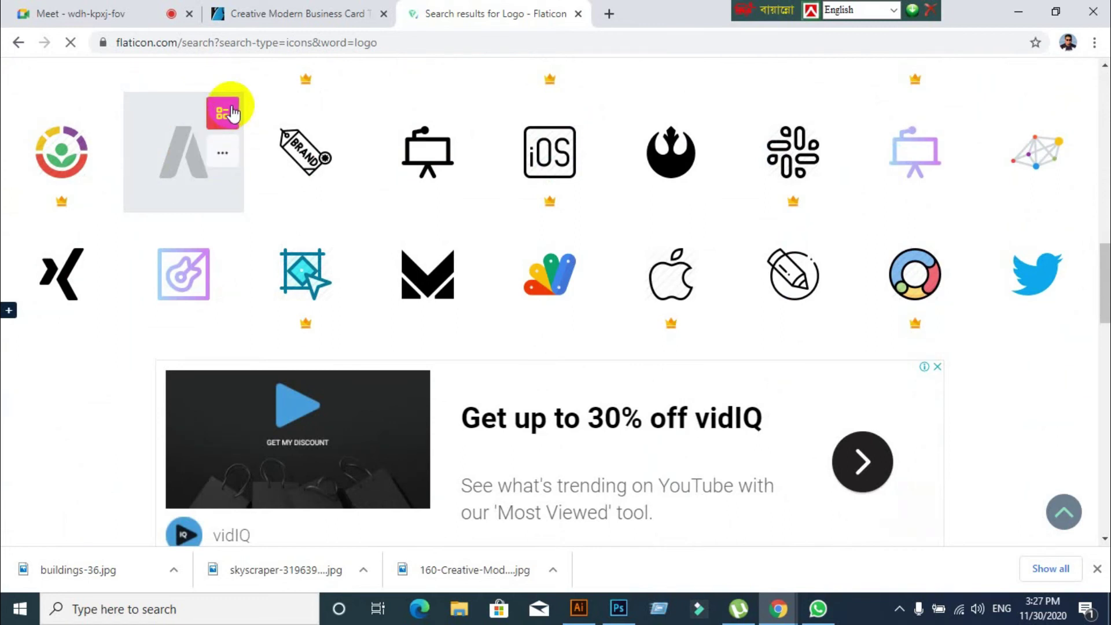
{"action": "scroll", "coordinate": [862, 231], "scroll_direction": "up", "scroll_amount": 10}
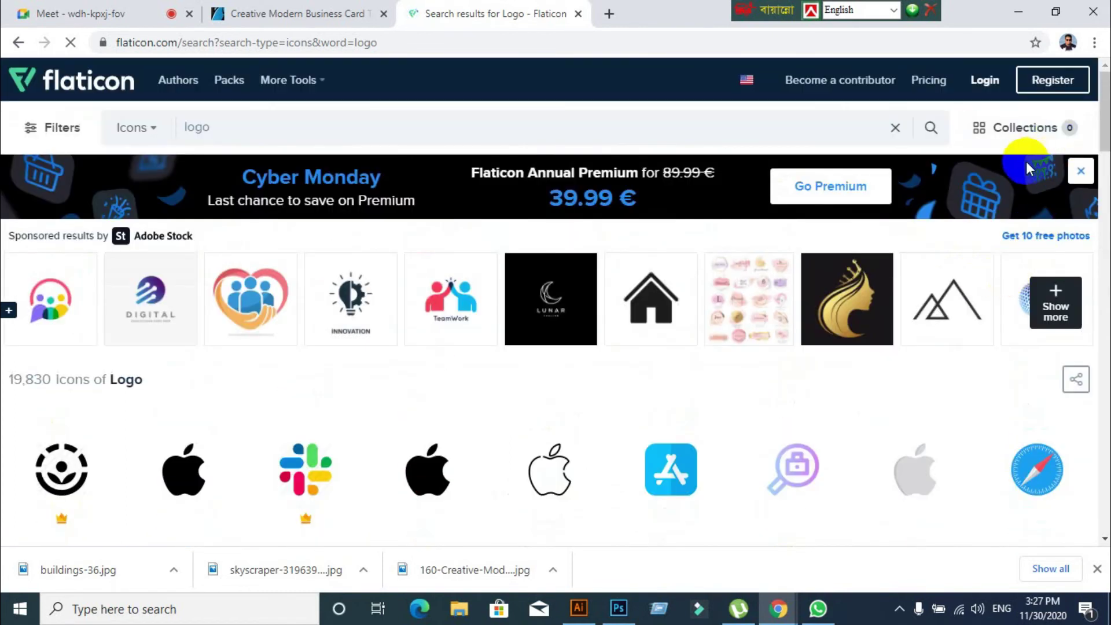
{"action": "scroll", "coordinate": [168, 501], "scroll_direction": "down", "scroll_amount": 4}
{"action": "scroll", "coordinate": [137, 387], "scroll_direction": "down", "scroll_amount": 1}
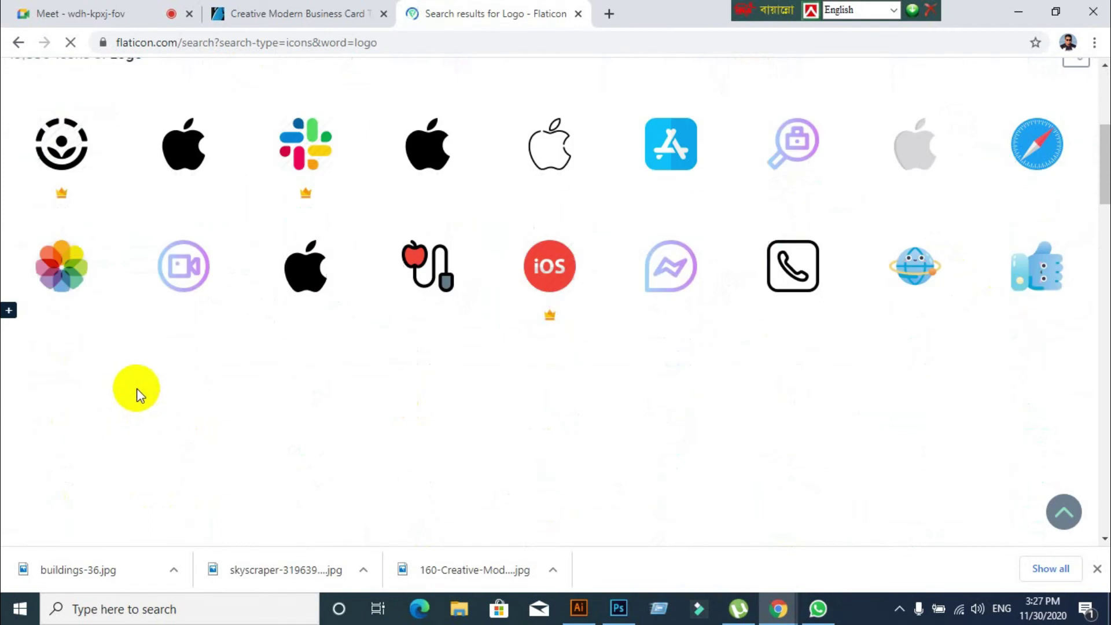
{"action": "scroll", "coordinate": [276, 369], "scroll_direction": "down", "scroll_amount": 2}
{"action": "scroll", "coordinate": [279, 370], "scroll_direction": "down", "scroll_amount": 3}
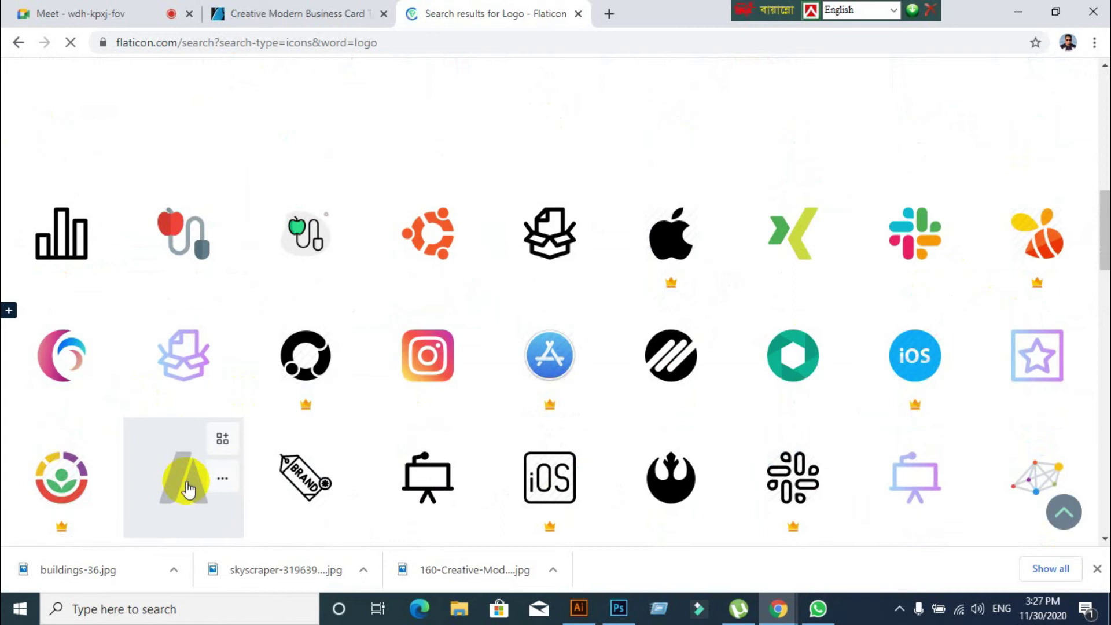
{"action": "left_click", "coordinate": [187, 483]}
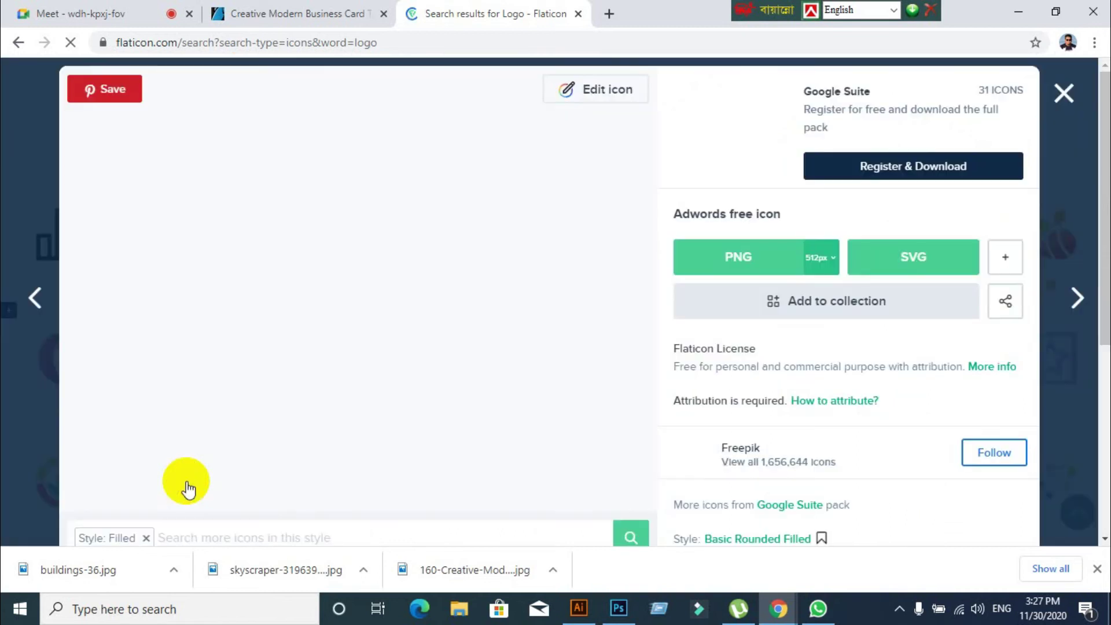
Pick EPS from the extra formats and download the A icon free as adwords.eps
{"action": "left_click", "coordinate": [1007, 262]}
{"action": "scroll", "coordinate": [1003, 284], "scroll_direction": "down", "scroll_amount": 3}
{"action": "scroll", "coordinate": [999, 279], "scroll_direction": "down", "scroll_amount": 2}
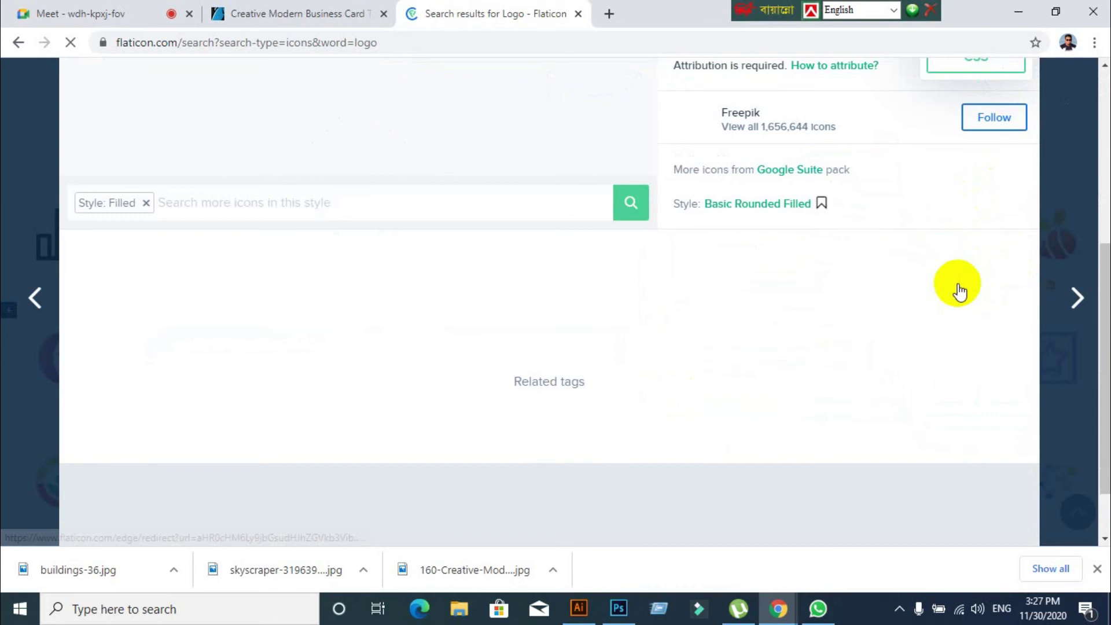
{"action": "scroll", "coordinate": [786, 261], "scroll_direction": "up", "scroll_amount": 3}
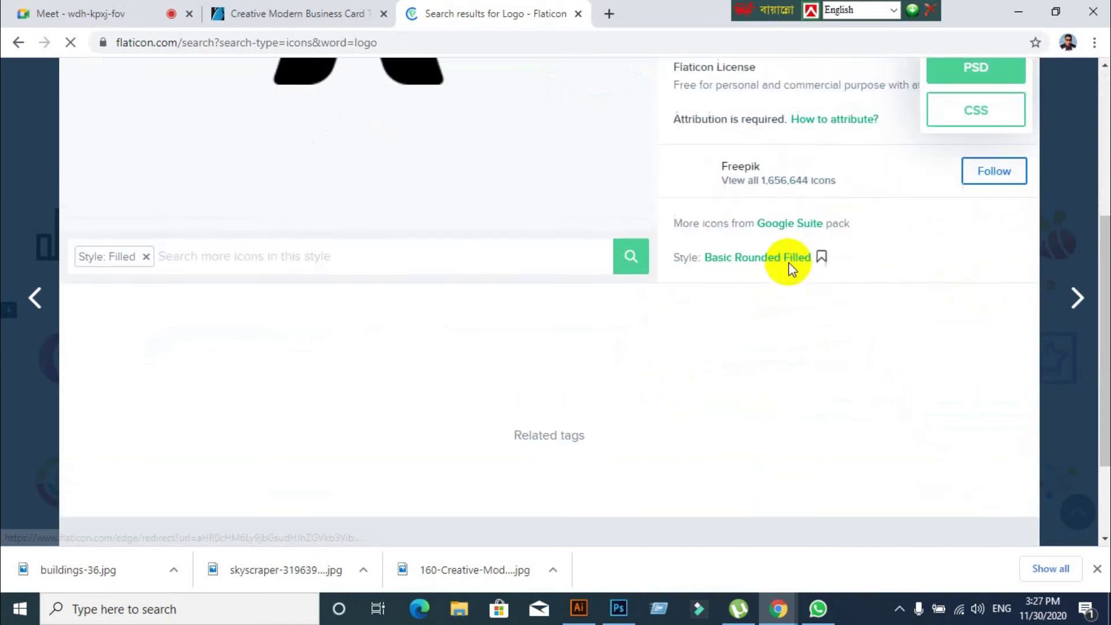
{"action": "left_click", "coordinate": [970, 132]}
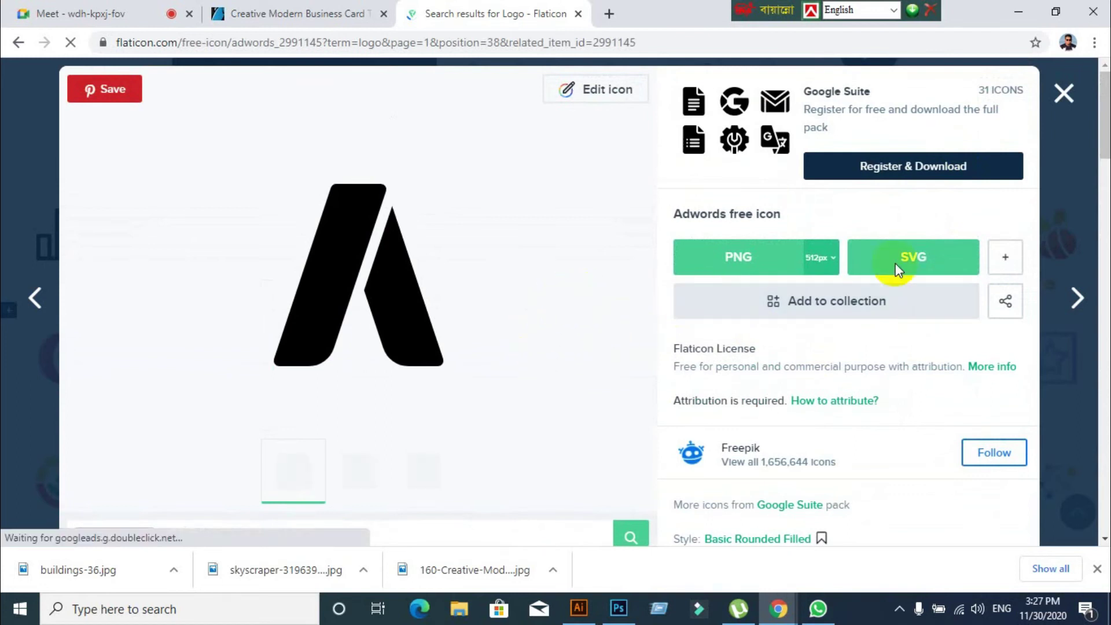
{"action": "left_click", "coordinate": [1005, 263]}
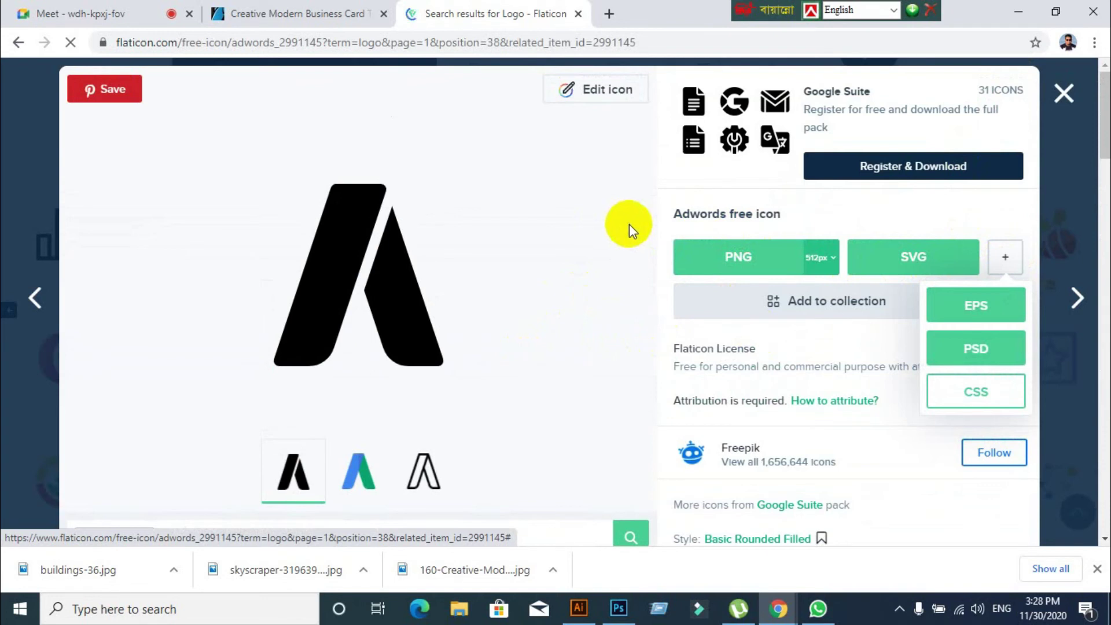
{"action": "left_click", "coordinate": [970, 305]}
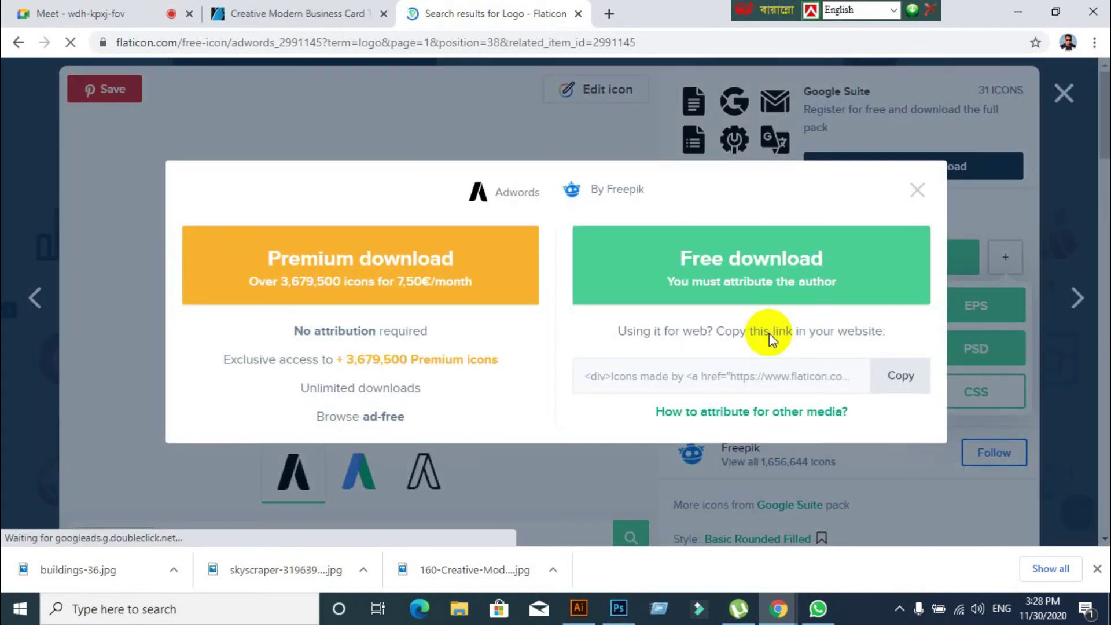
{"action": "left_click", "coordinate": [771, 277]}
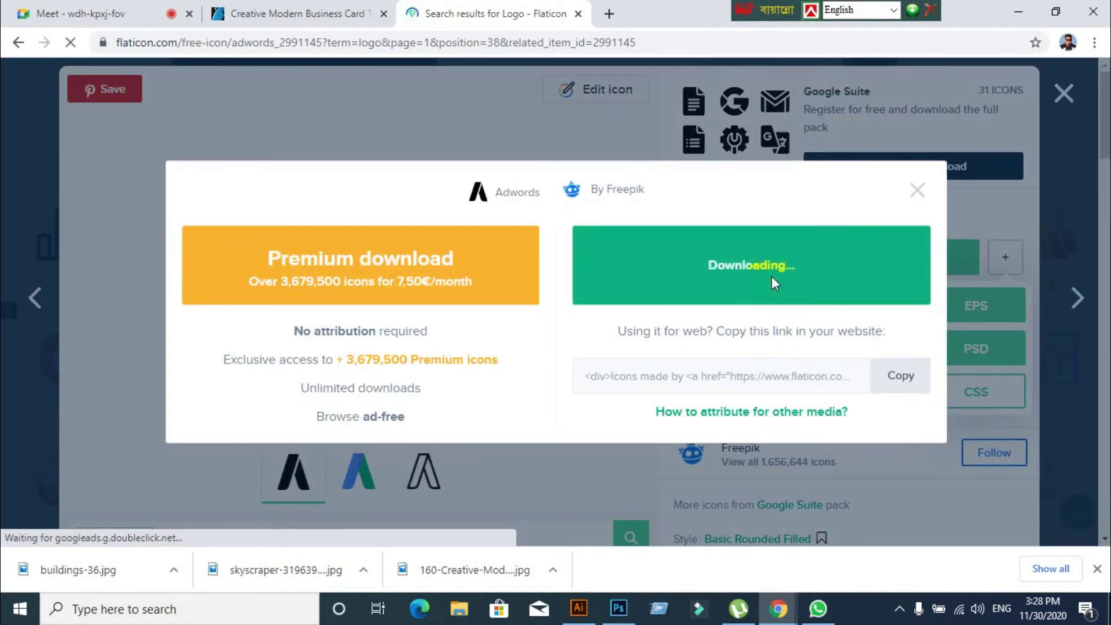
{"action": "left_click", "coordinate": [772, 276]}
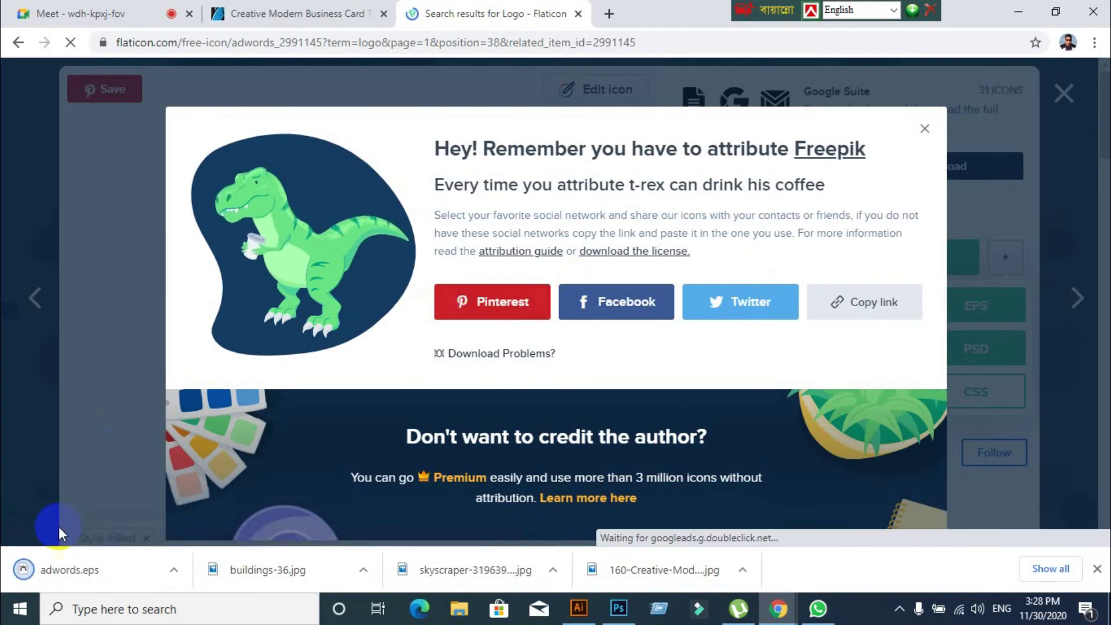
{"action": "left_click", "coordinate": [57, 571]}
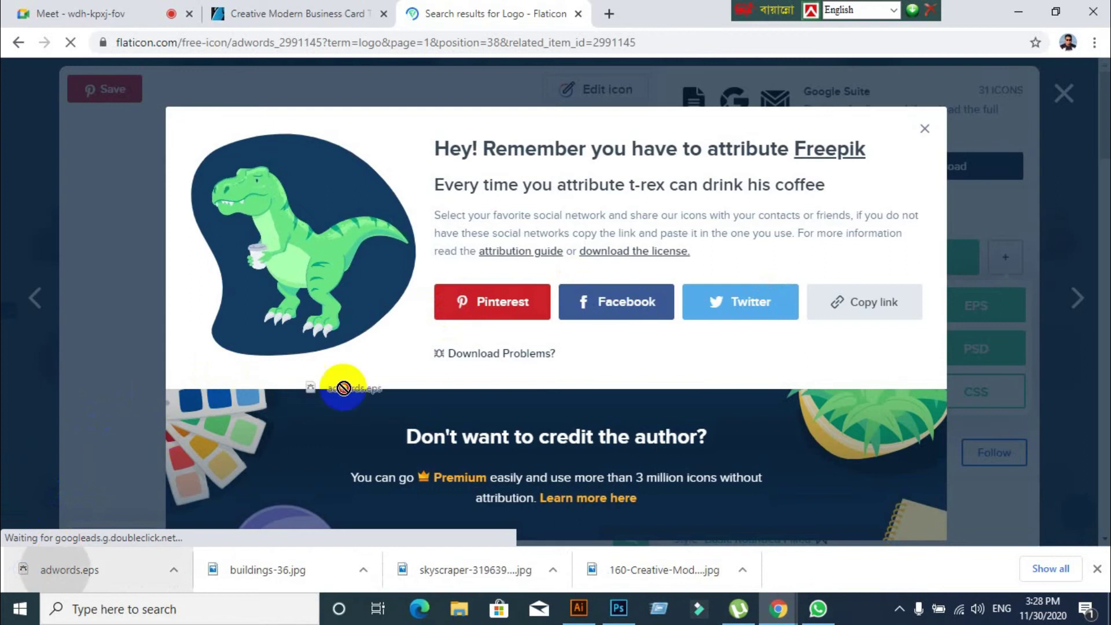
Drag adwords.eps into the card design, embed it and shrink the oversized logo
{"action": "left_click", "coordinate": [582, 616]}
{"action": "left_click_drag", "start_coordinate": [581, 616], "coordinate": [481, 328]}
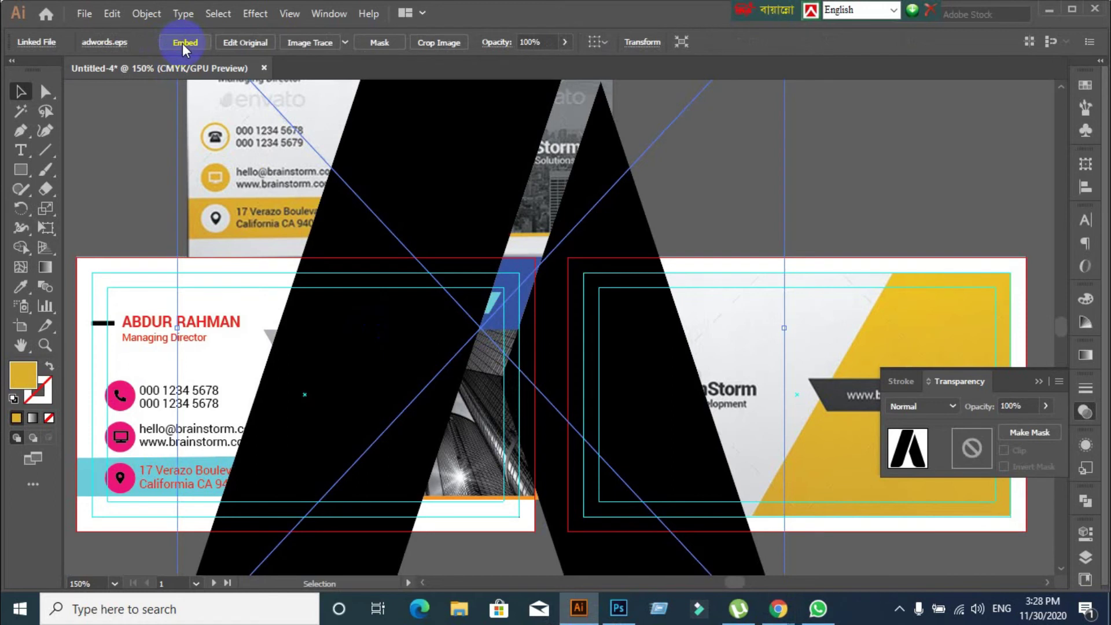
{"action": "left_click", "coordinate": [184, 42]}
{"action": "scroll", "coordinate": [508, 318], "scroll_direction": "down", "scroll_amount": 2}
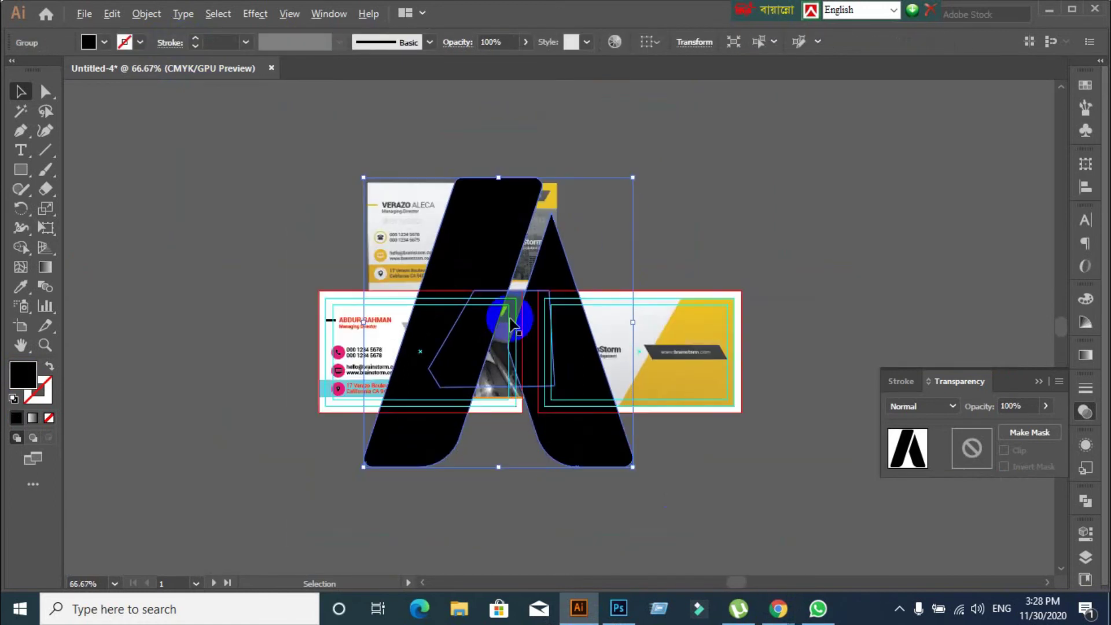
{"action": "left_click_drag", "start_coordinate": [636, 180], "coordinate": [425, 469]}
{"action": "scroll", "coordinate": [428, 486], "scroll_direction": "up", "scroll_amount": 2}
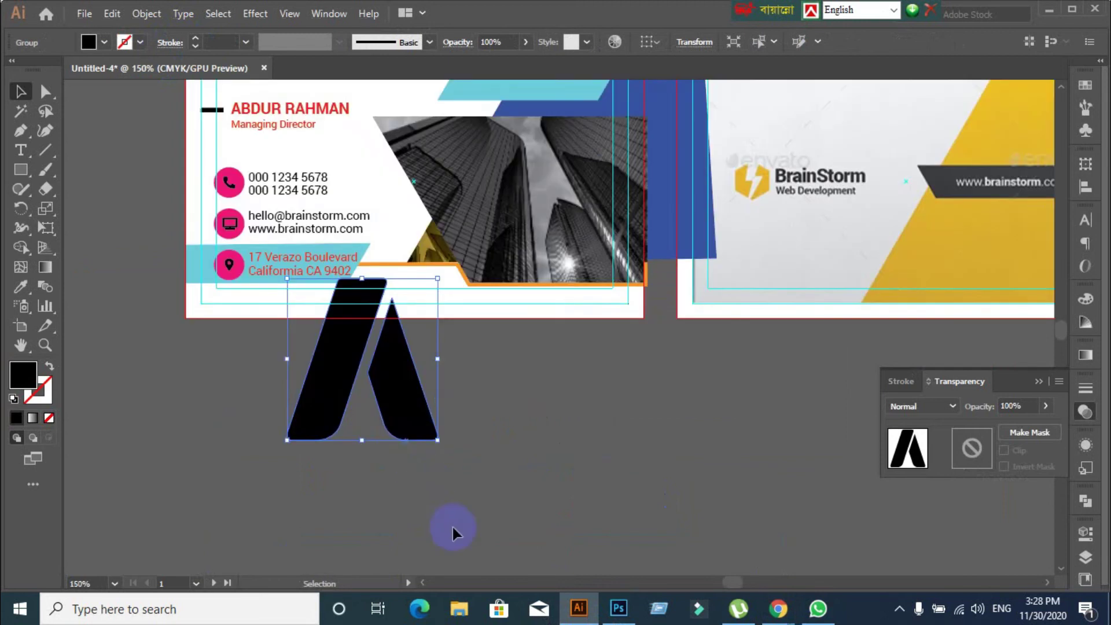
Shrink the A logo further, move it onto the skyscraper photo and select both
{"action": "left_click_drag", "start_coordinate": [435, 450], "coordinate": [358, 354]}
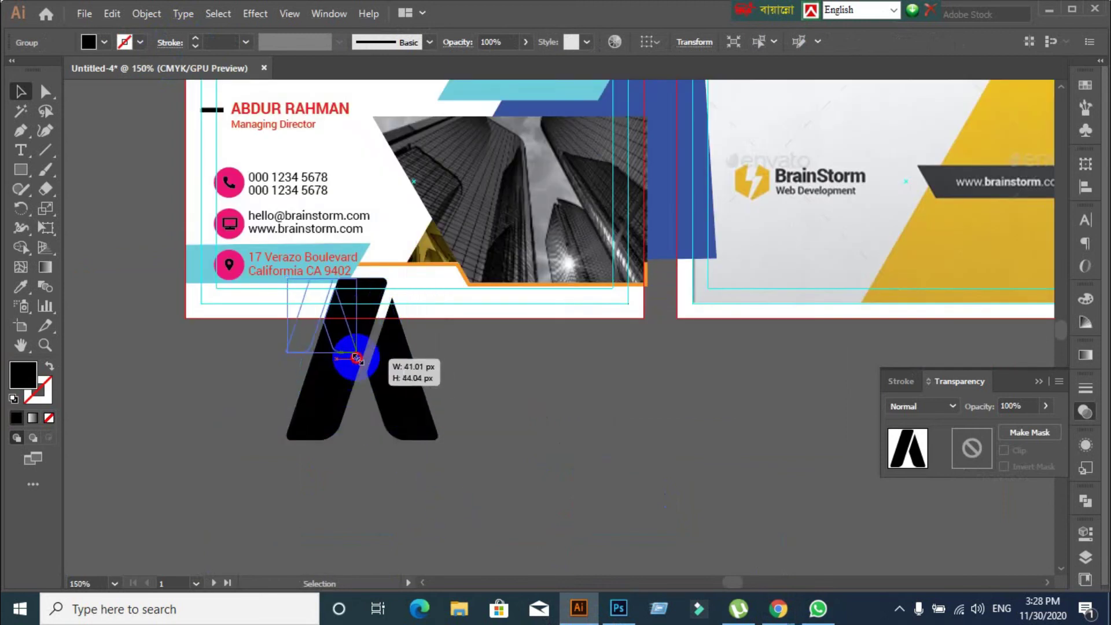
{"action": "scroll", "coordinate": [434, 384], "scroll_direction": "down", "scroll_amount": 1}
{"action": "left_click_drag", "start_coordinate": [375, 357], "coordinate": [524, 260]}
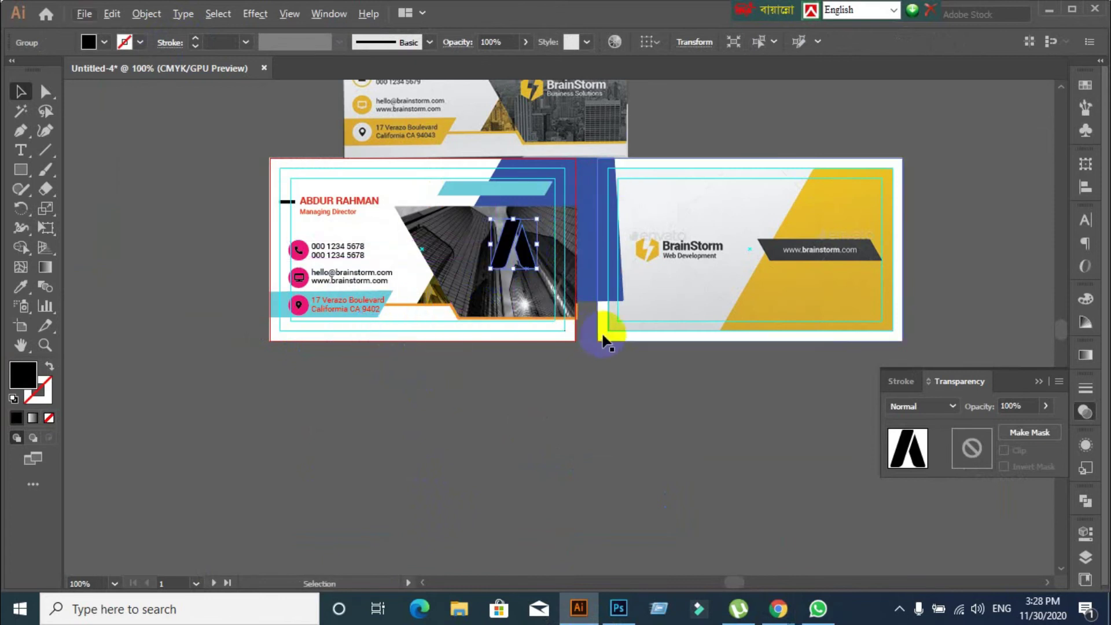
{"action": "scroll", "coordinate": [632, 214], "scroll_direction": "up", "scroll_amount": 3}
{"action": "scroll", "coordinate": [583, 398], "scroll_direction": "up", "scroll_amount": 1}
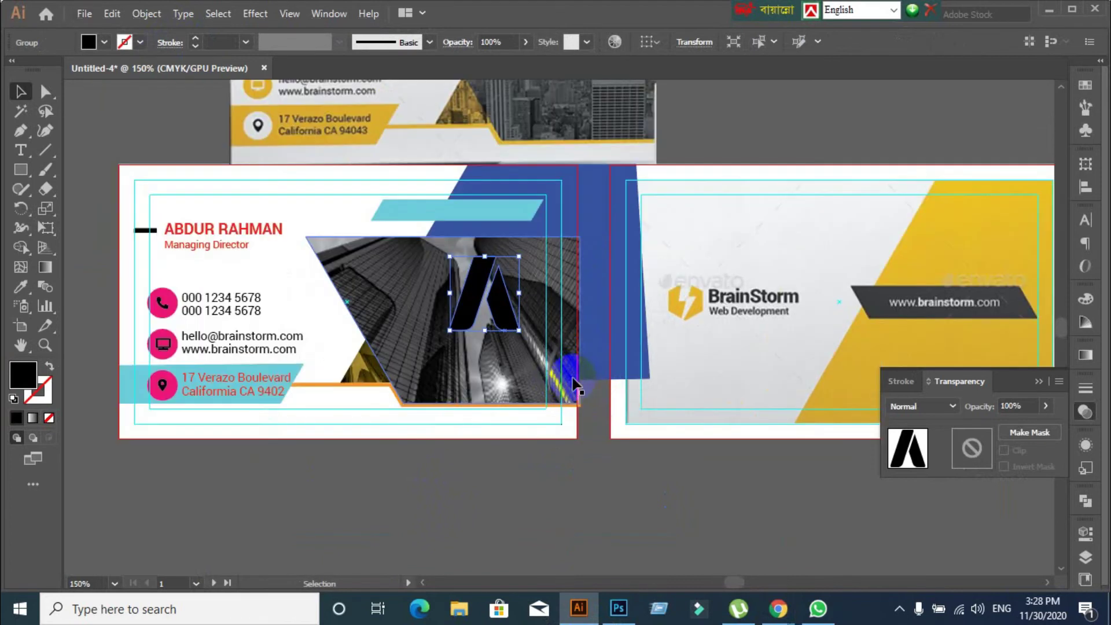
{"action": "scroll", "coordinate": [512, 347], "scroll_direction": "up", "scroll_amount": 3}
{"action": "left_click_drag", "start_coordinate": [513, 406], "coordinate": [476, 361]}
{"action": "left_click", "coordinate": [474, 387], "text": "shift"}
{"action": "left_click", "coordinate": [476, 363]}
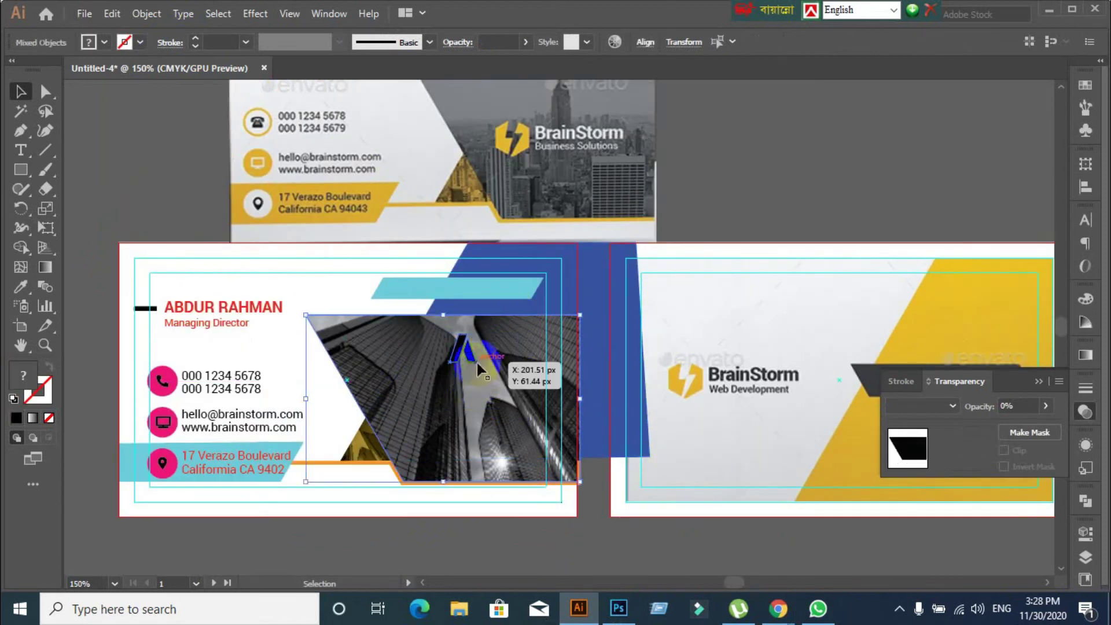
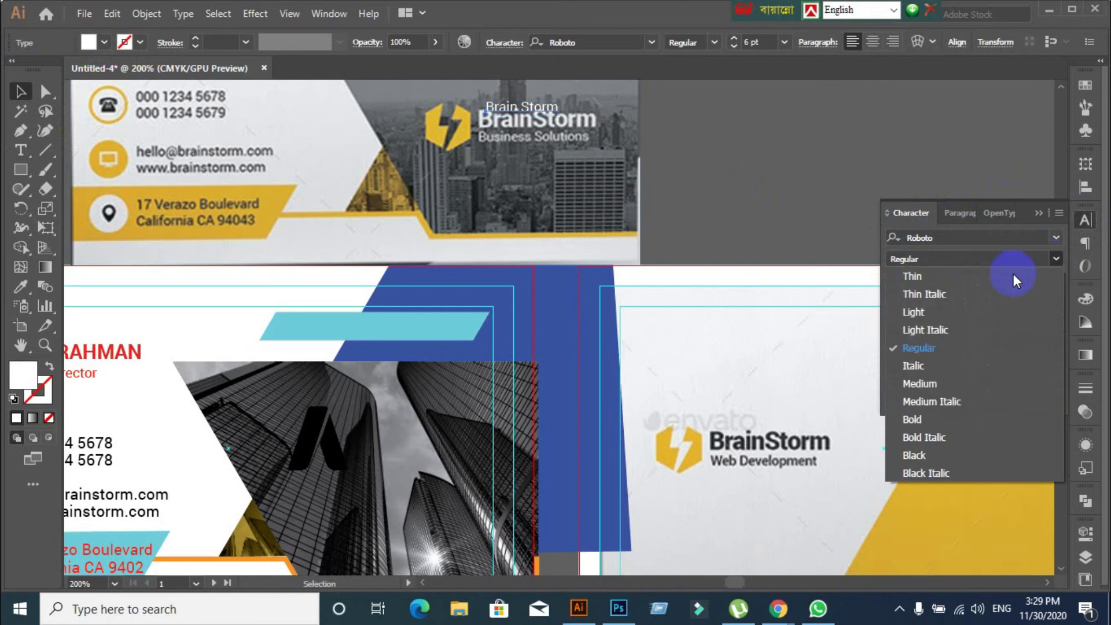
Make the Brain Storm title Bold 10 pt and place it over the reference logo text
{"action": "left_click", "coordinate": [915, 417]}
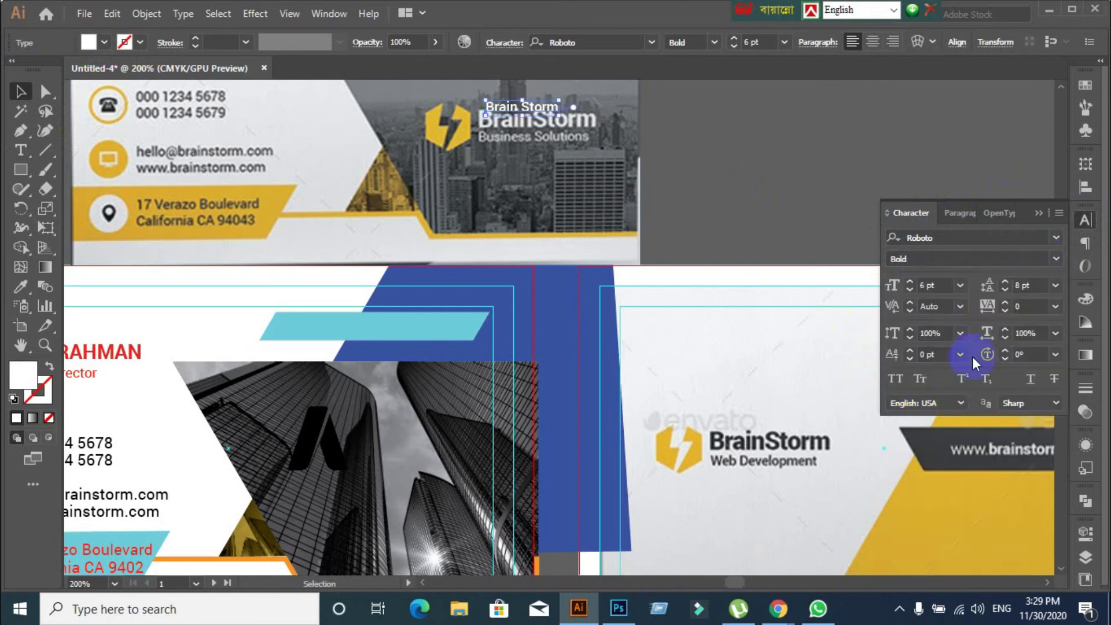
{"action": "left_click", "coordinate": [945, 281]}
{"action": "key", "text": "Up"}
{"action": "key", "text": "Up"}
{"action": "key", "text": "Up"}
{"action": "key", "text": "Up"}
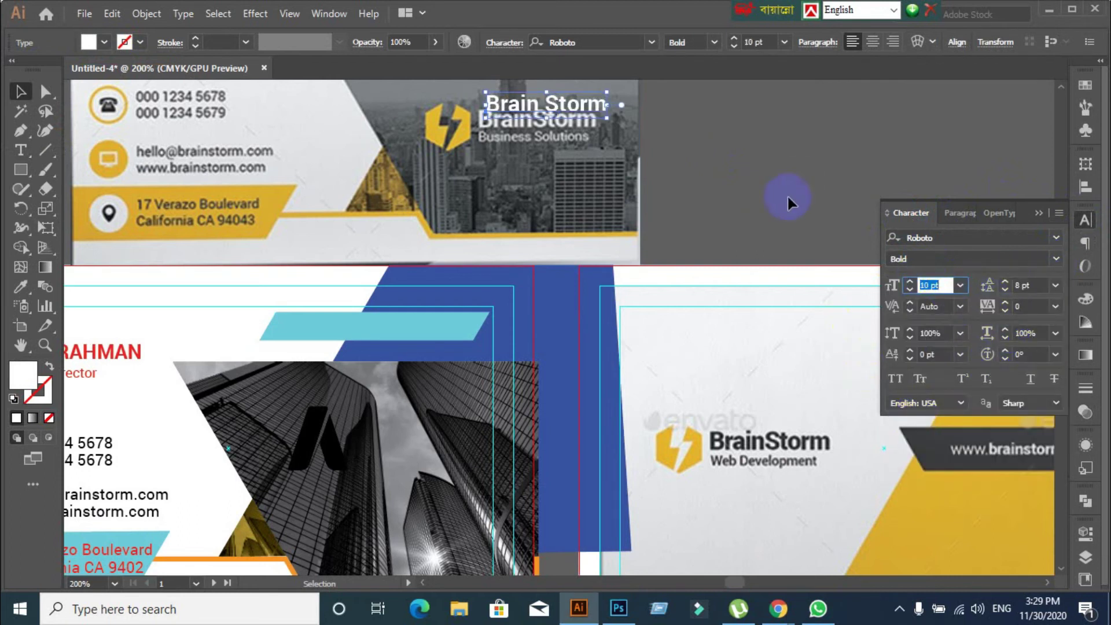
{"action": "left_click_drag", "start_coordinate": [563, 111], "coordinate": [553, 123]}
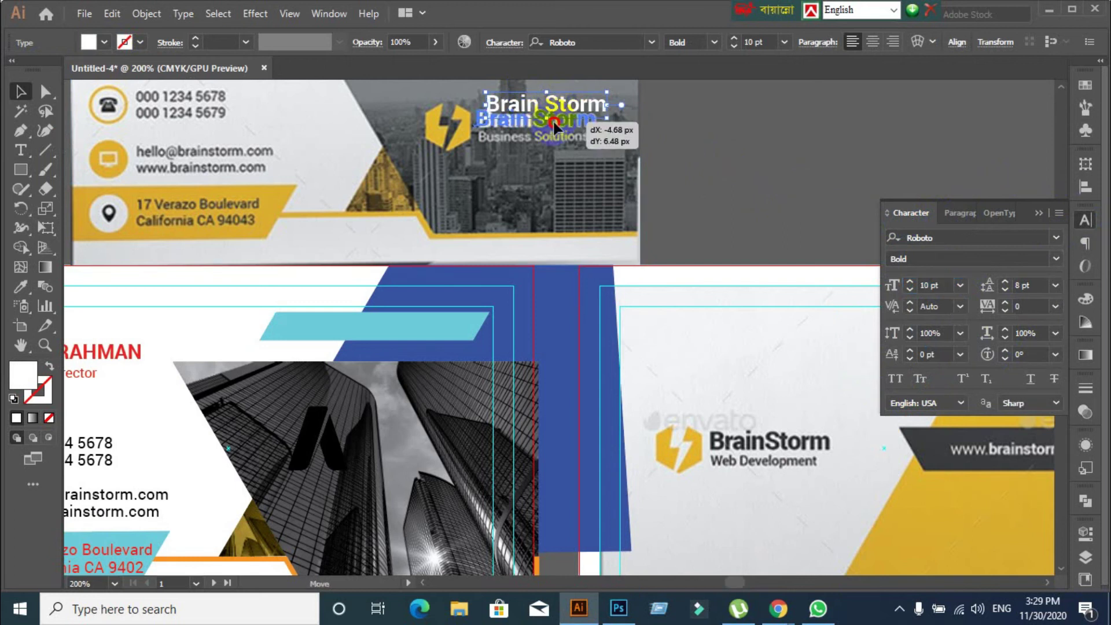
{"action": "left_click", "coordinate": [724, 155]}
{"action": "left_click", "coordinate": [529, 120]}
Duplicate Brain Storm just below itself and set the copy to Regular 6 pt
{"action": "left_click_drag", "start_coordinate": [529, 134], "coordinate": [531, 143]}
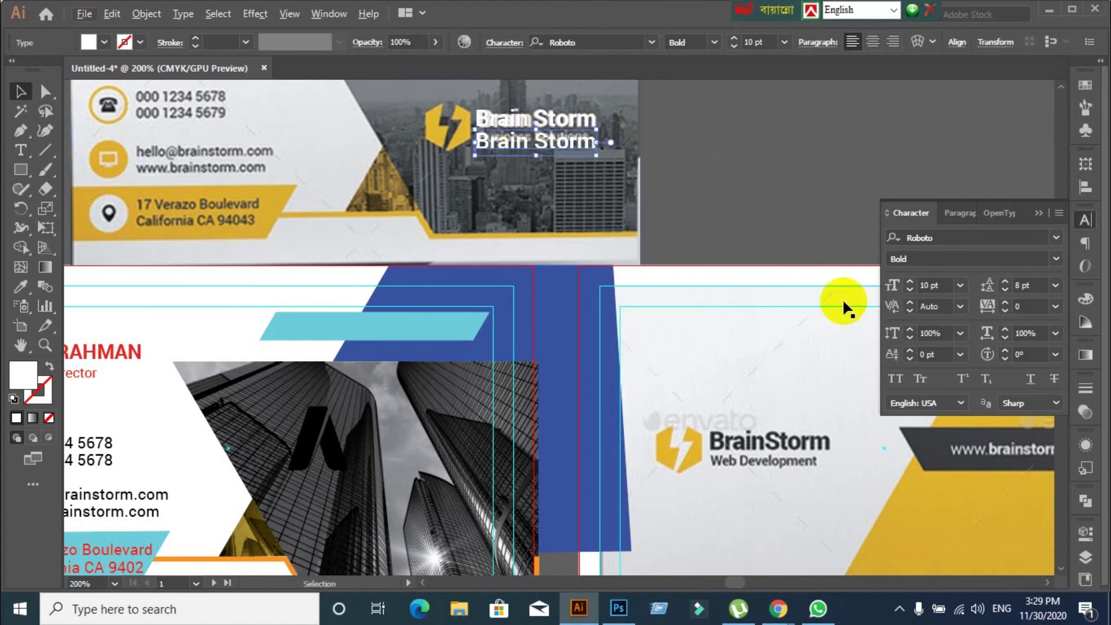
{"action": "left_click", "coordinate": [1060, 262]}
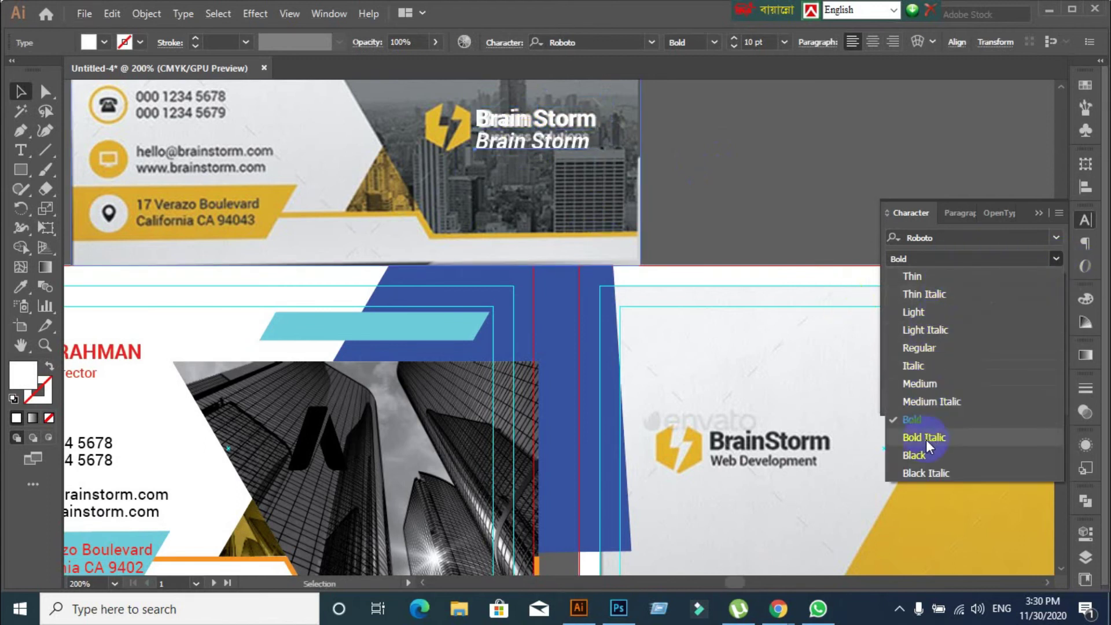
{"action": "left_click", "coordinate": [923, 348]}
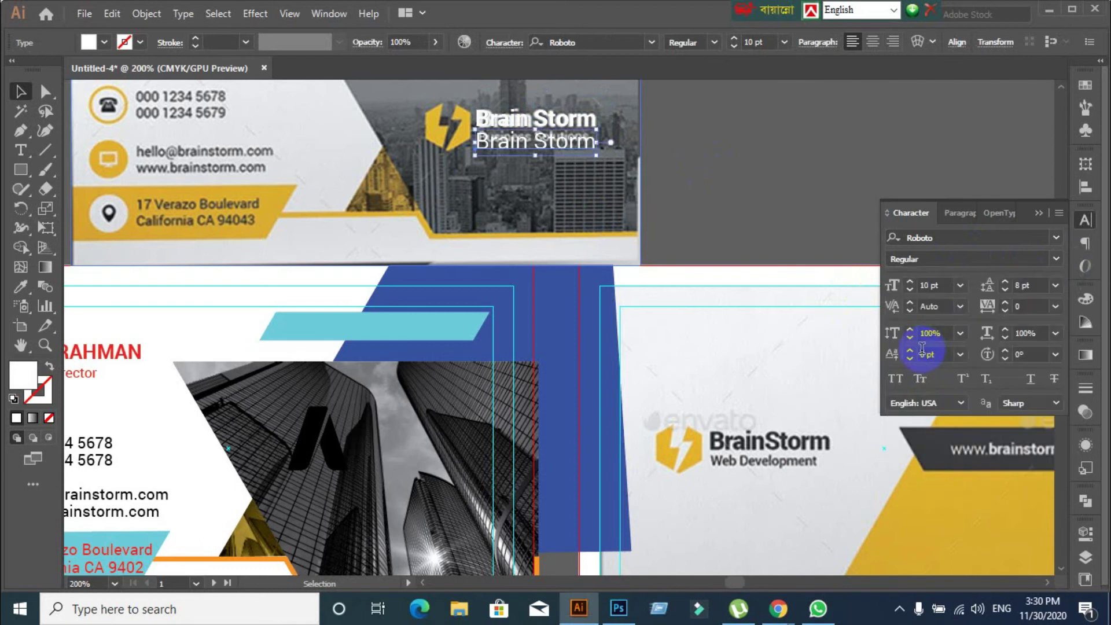
{"action": "left_click", "coordinate": [947, 283]}
{"action": "type", "text": "8"}
{"action": "key", "text": "Return"}
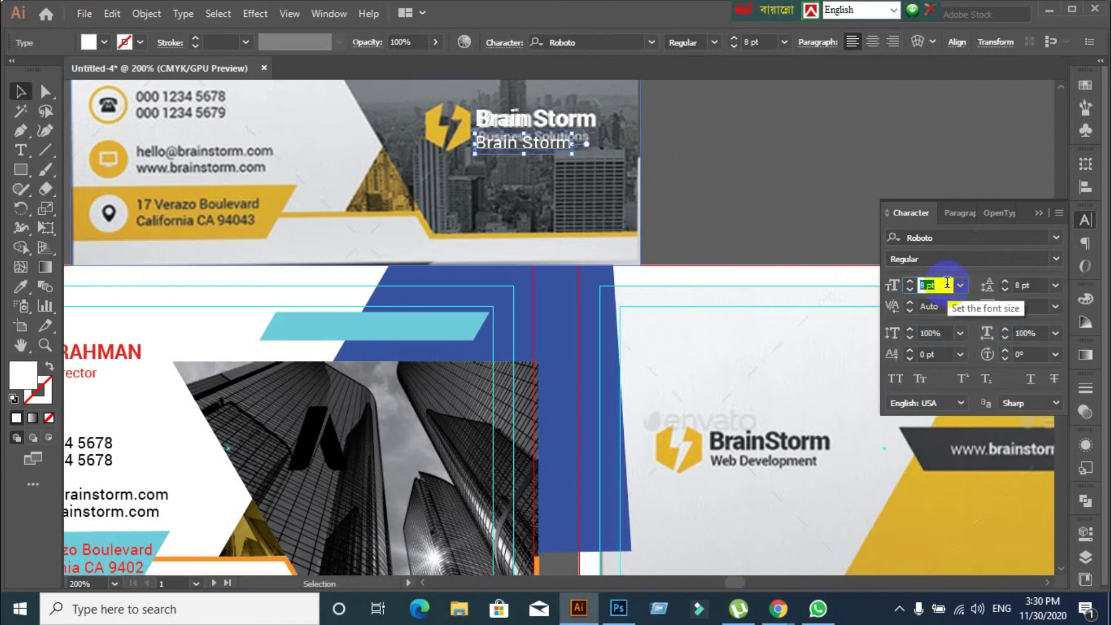
{"action": "key", "text": "Down"}
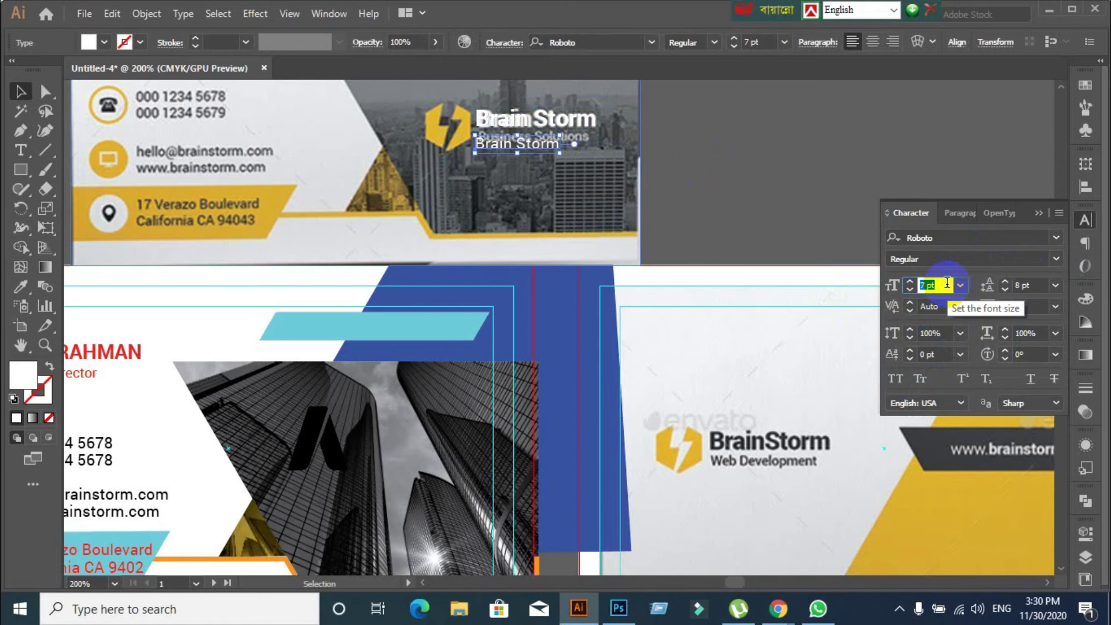
{"action": "key", "text": "Down"}
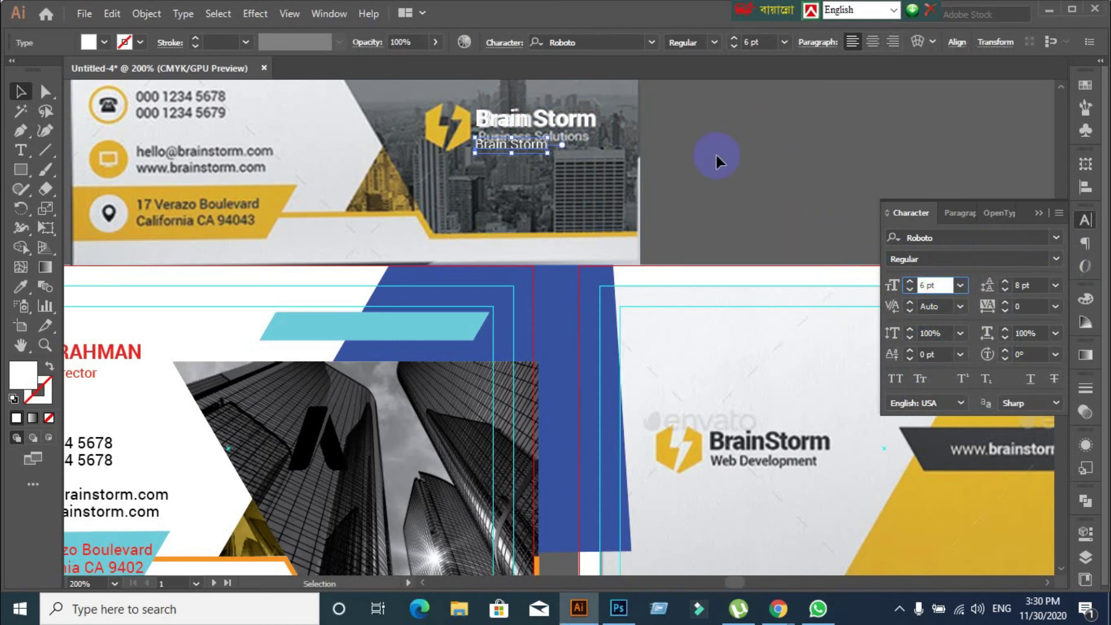
Retype the copy as 'Brain Solutions' and line it up with the reference tagline
{"action": "double_click", "coordinate": [524, 143]}
{"action": "double_click", "coordinate": [527, 144]}
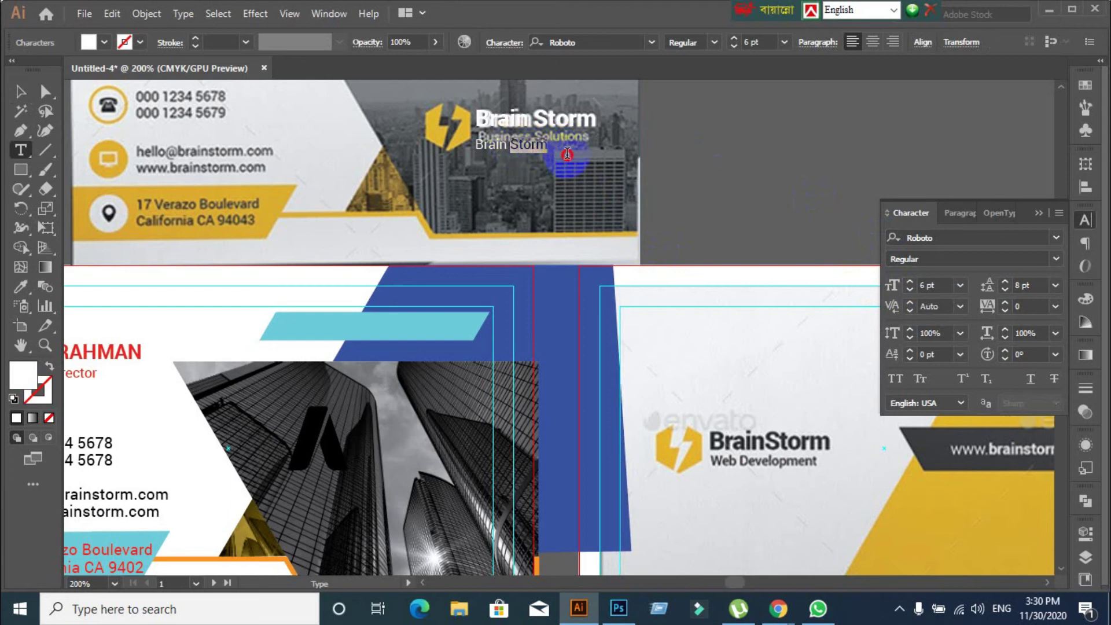
{"action": "type", "text": "S"}
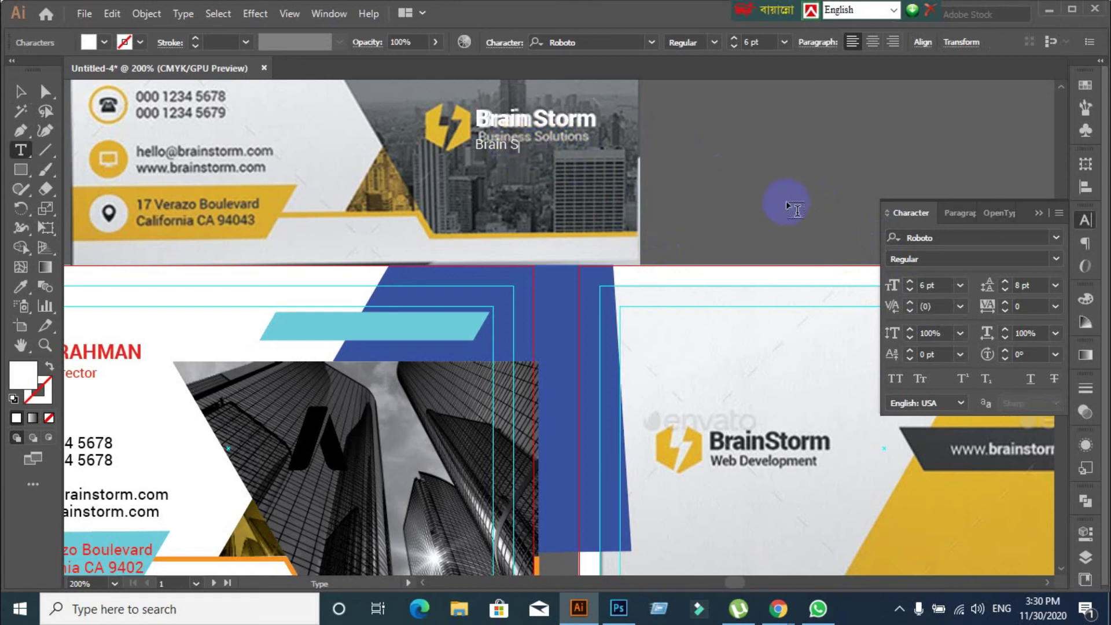
{"action": "type", "text": "olutions"}
{"action": "left_click", "coordinate": [24, 99]}
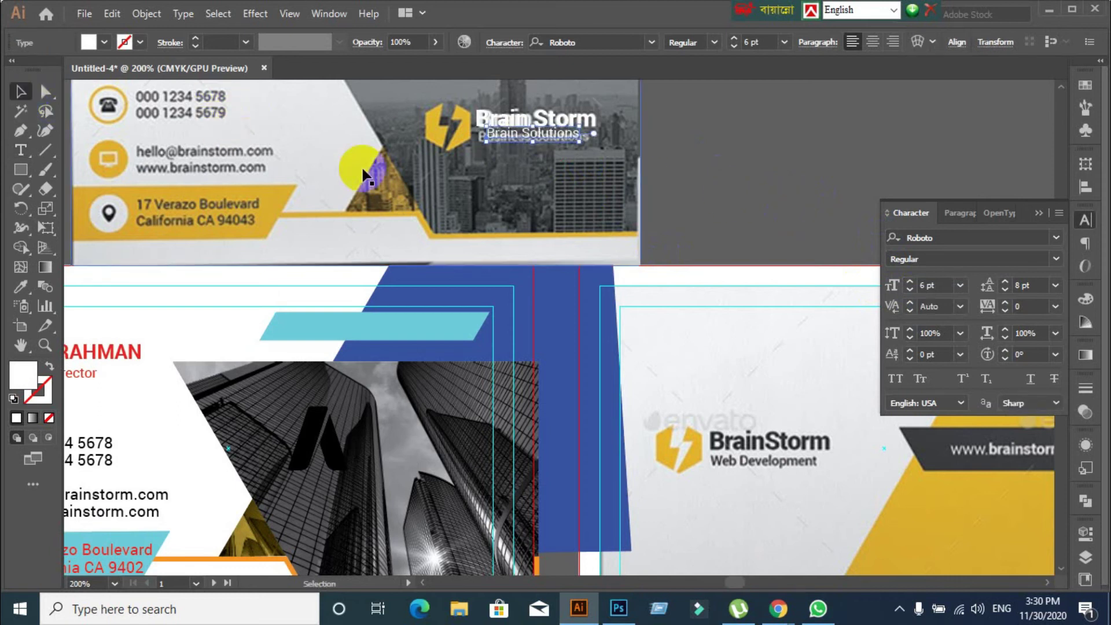
{"action": "scroll", "coordinate": [524, 162], "scroll_direction": "up", "scroll_amount": 3}
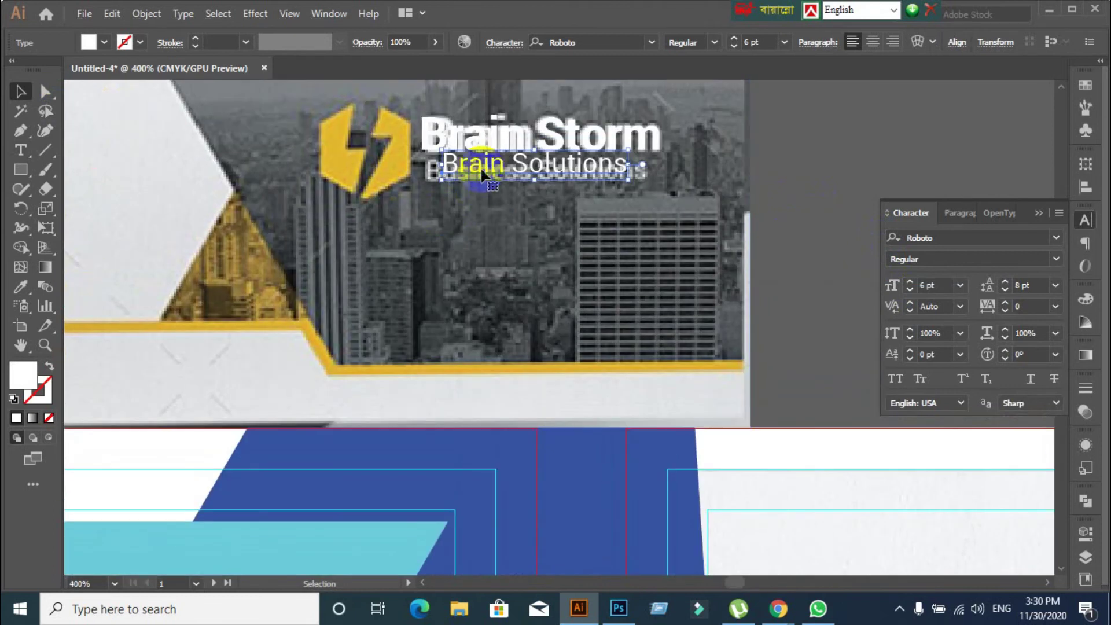
{"action": "left_click_drag", "start_coordinate": [472, 168], "coordinate": [463, 172]}
Move the reference card image up and to the right, out of the way
{"action": "left_click", "coordinate": [503, 241]}
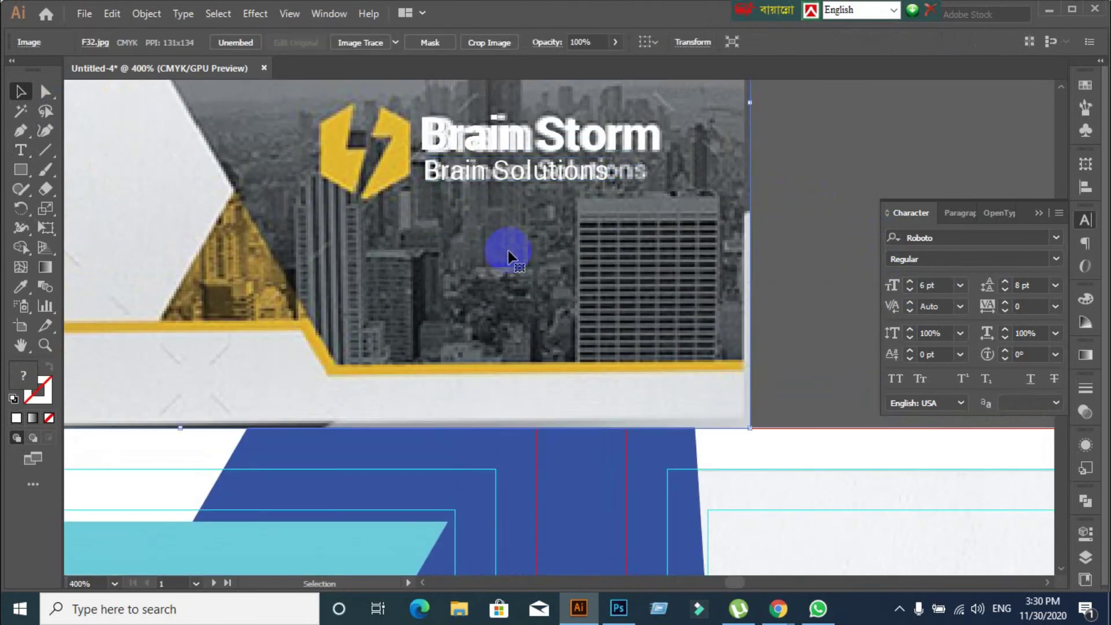
{"action": "scroll", "coordinate": [508, 248], "scroll_direction": "down", "scroll_amount": 3}
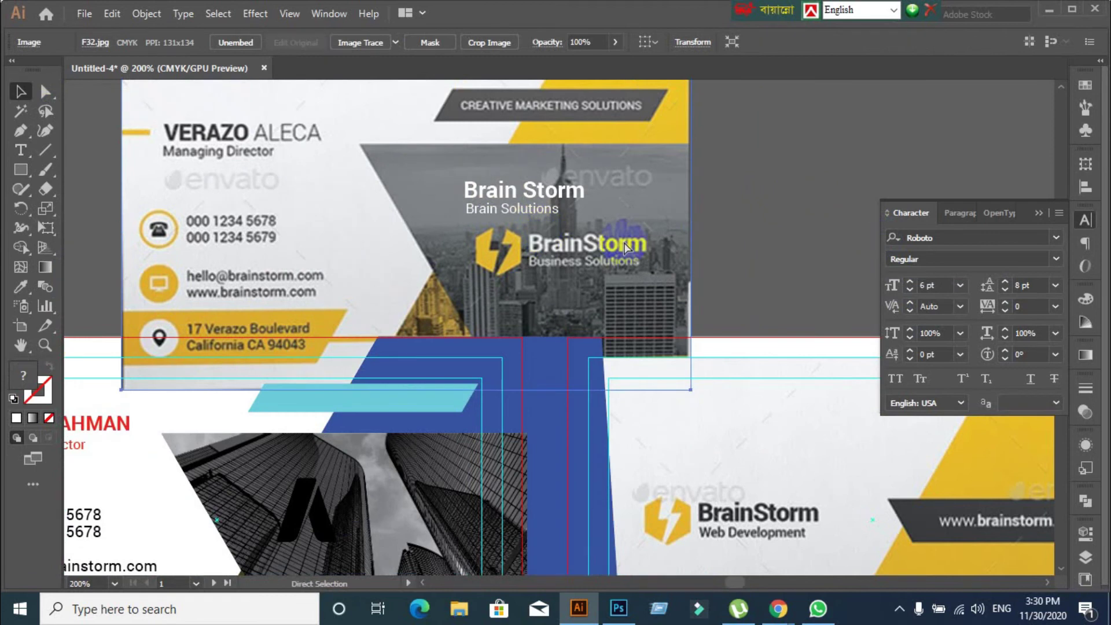
{"action": "left_click", "coordinate": [531, 199]}
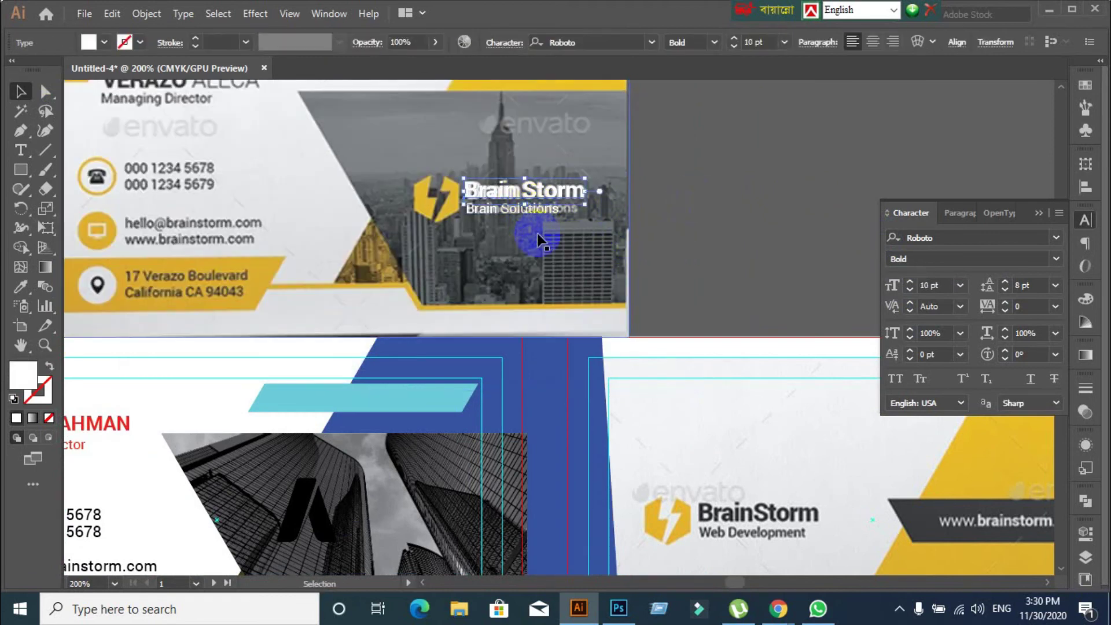
{"action": "left_click", "coordinate": [555, 239]}
{"action": "left_click_drag", "start_coordinate": [569, 265], "coordinate": [940, 102]}
Move both logo text lines onto the card front's building photo and fine-tune their position
{"action": "left_click", "coordinate": [505, 246]}
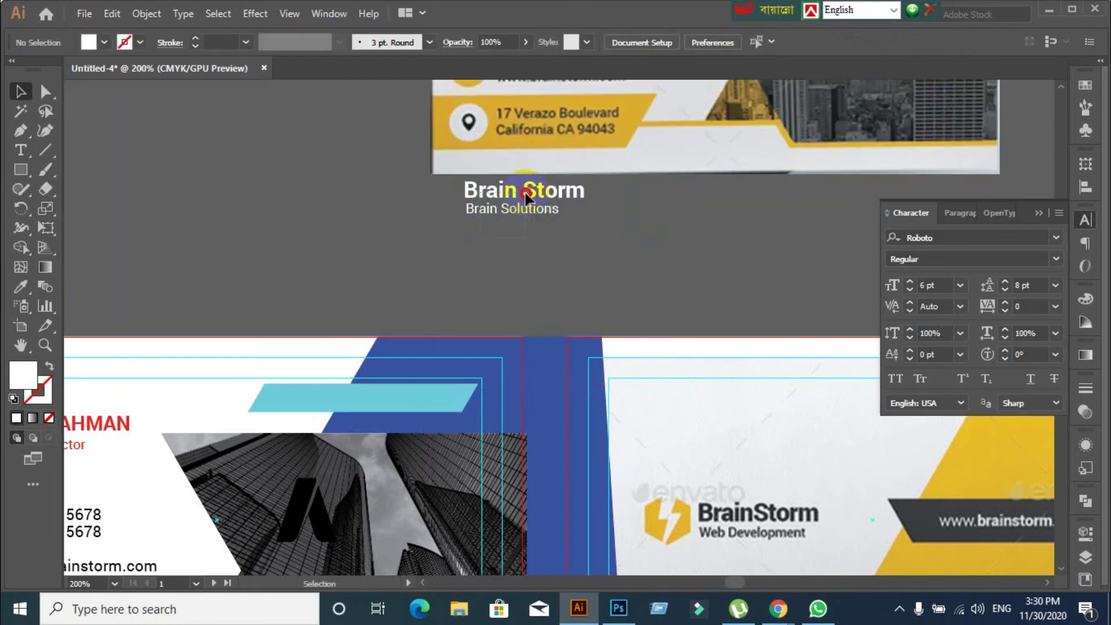
{"action": "left_click", "coordinate": [524, 185]}
{"action": "left_click_drag", "start_coordinate": [450, 469], "coordinate": [438, 509]}
{"action": "scroll", "coordinate": [438, 509], "scroll_direction": "down", "scroll_amount": 3}
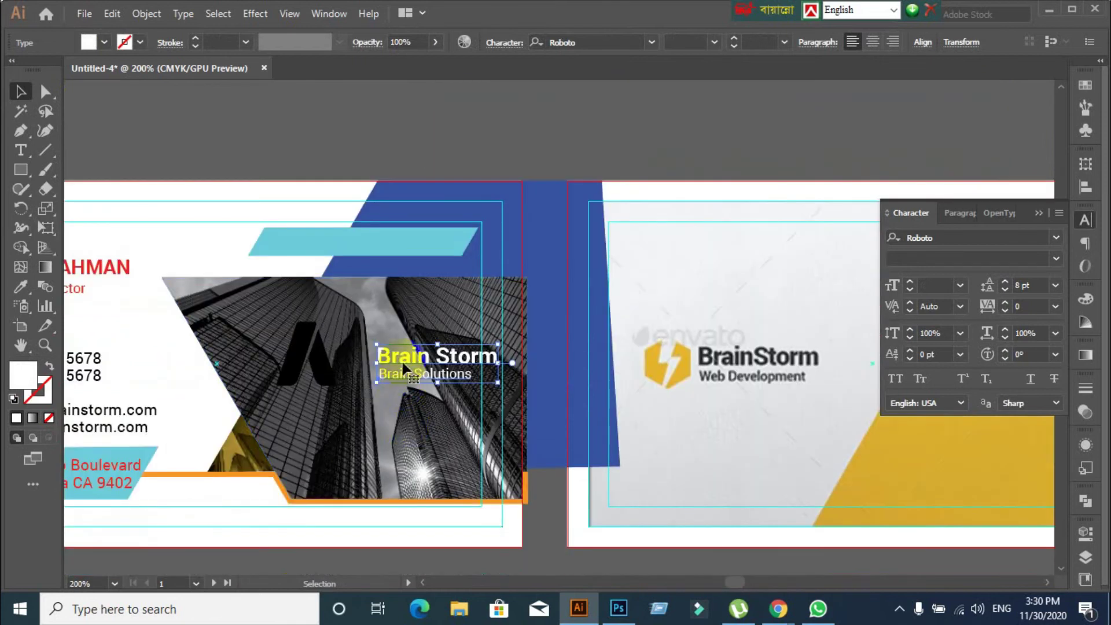
{"action": "left_click_drag", "start_coordinate": [403, 354], "coordinate": [381, 346]}
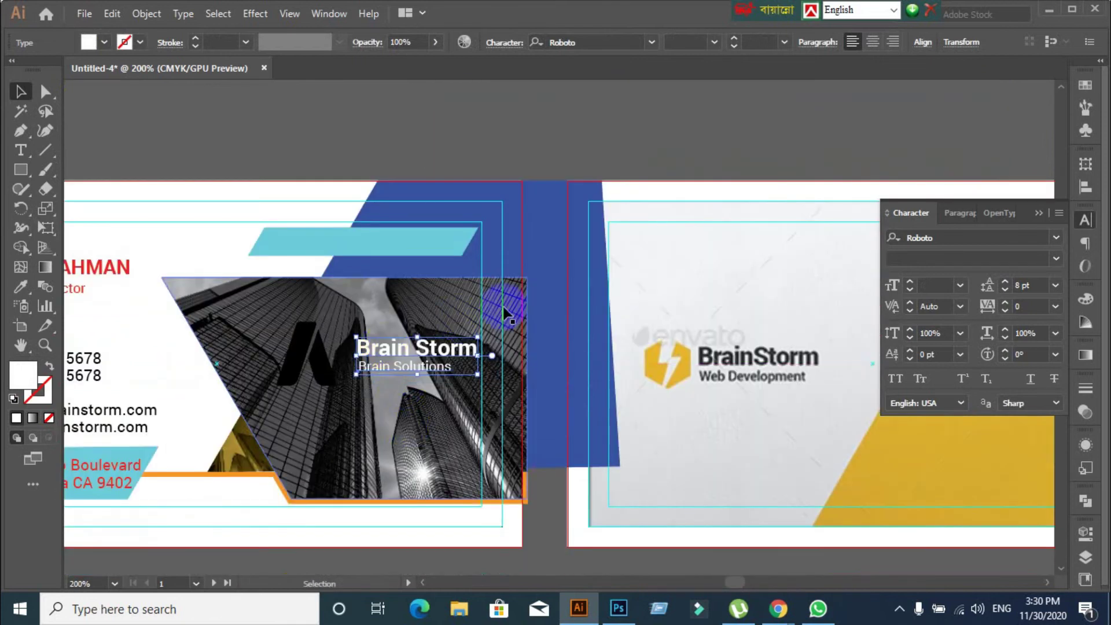
{"action": "scroll", "coordinate": [503, 310], "scroll_direction": "down", "scroll_amount": 2}
{"action": "scroll", "coordinate": [609, 234], "scroll_direction": "up", "scroll_amount": 1}
{"action": "scroll", "coordinate": [660, 230], "scroll_direction": "down", "scroll_amount": 1}
Drag the reference card image further left, clear of both cards
{"action": "left_click_drag", "start_coordinate": [660, 230], "coordinate": [580, 228]}
{"action": "scroll", "coordinate": [347, 433], "scroll_direction": "up", "scroll_amount": 2}
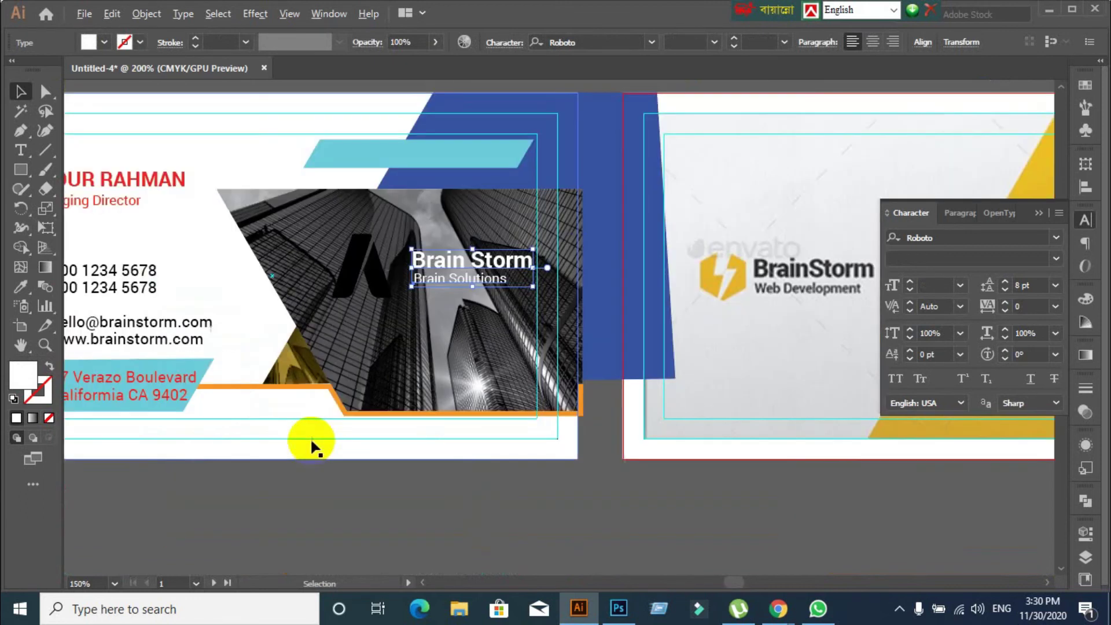
{"action": "scroll", "coordinate": [469, 390], "scroll_direction": "down", "scroll_amount": 1}
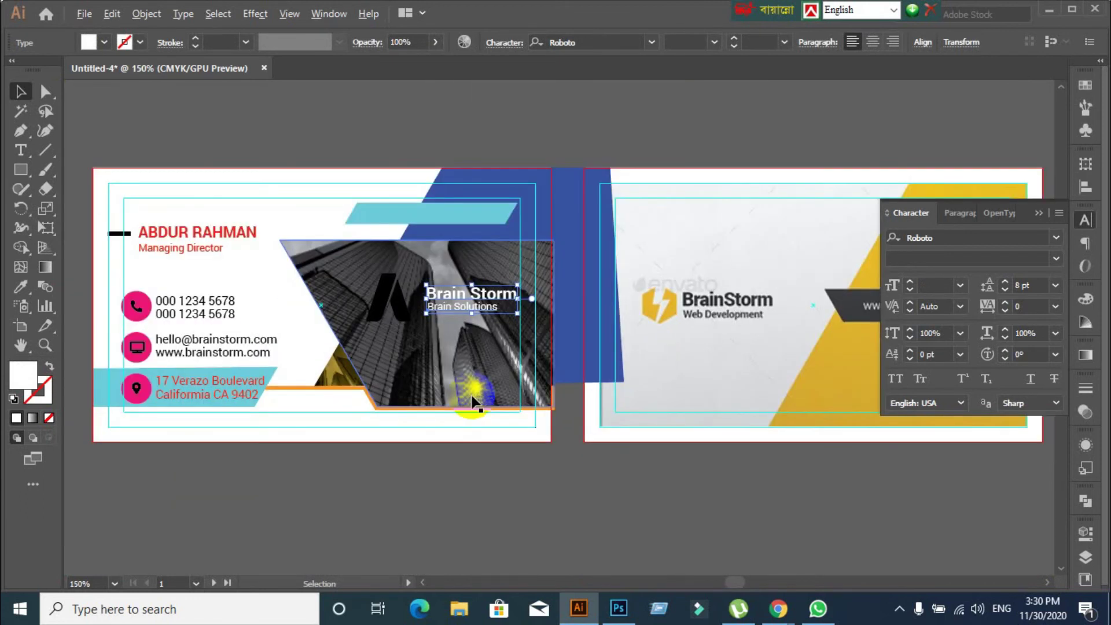
{"action": "scroll", "coordinate": [472, 401], "scroll_direction": "down", "scroll_amount": 1}
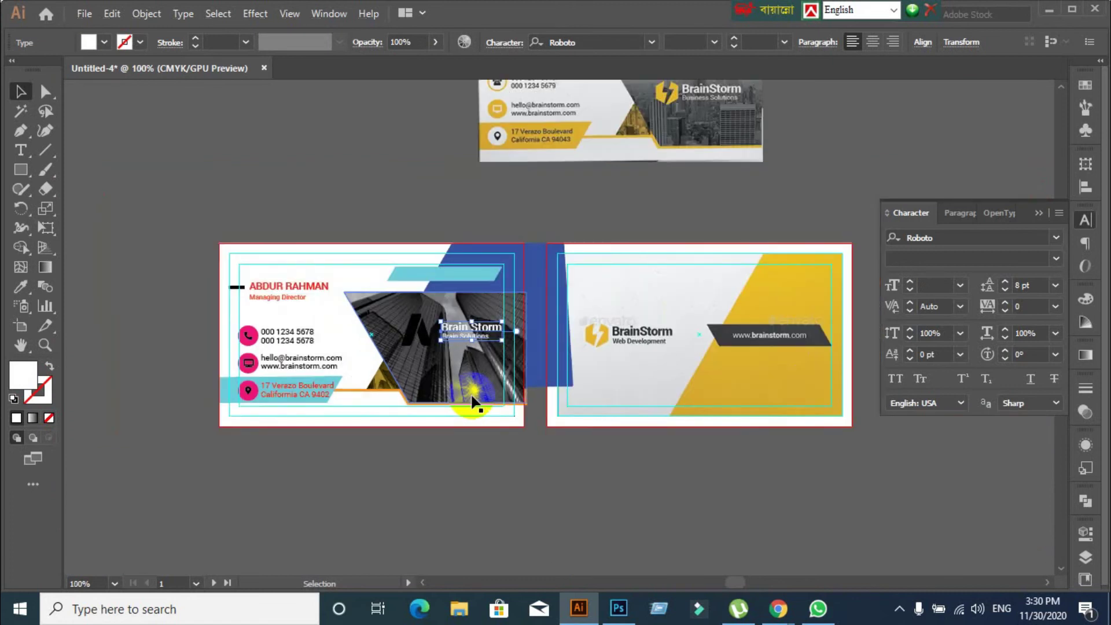
{"action": "left_click", "coordinate": [136, 418]}
{"action": "scroll", "coordinate": [297, 492], "scroll_direction": "up", "scroll_amount": 2}
{"action": "scroll", "coordinate": [214, 400], "scroll_direction": "down", "scroll_amount": 2}
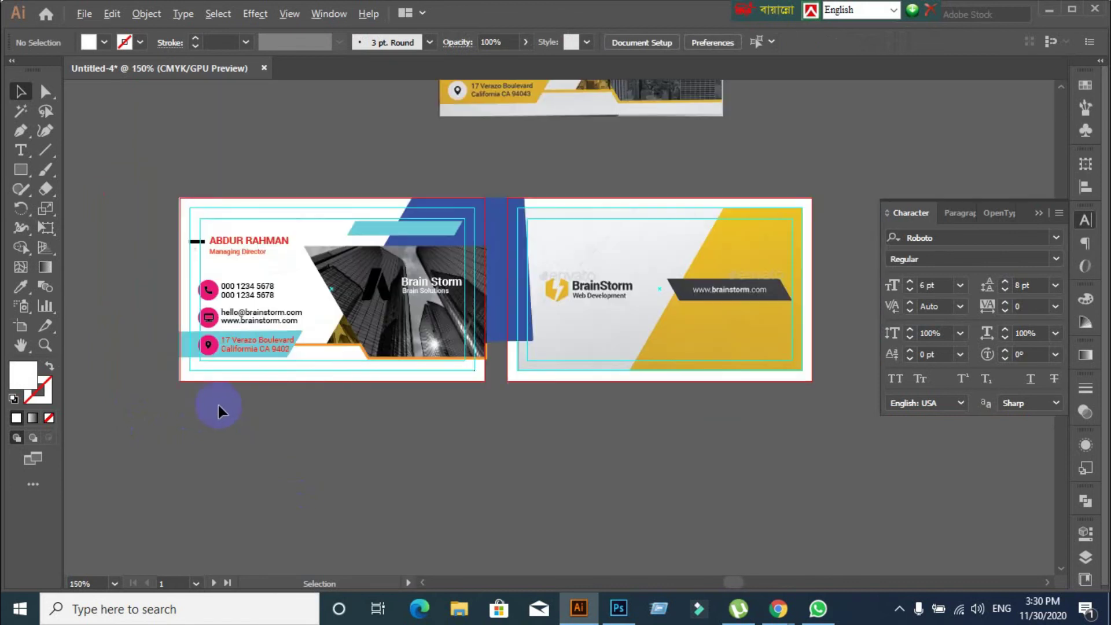
{"action": "left_click_drag", "start_coordinate": [530, 164], "coordinate": [359, 160]}
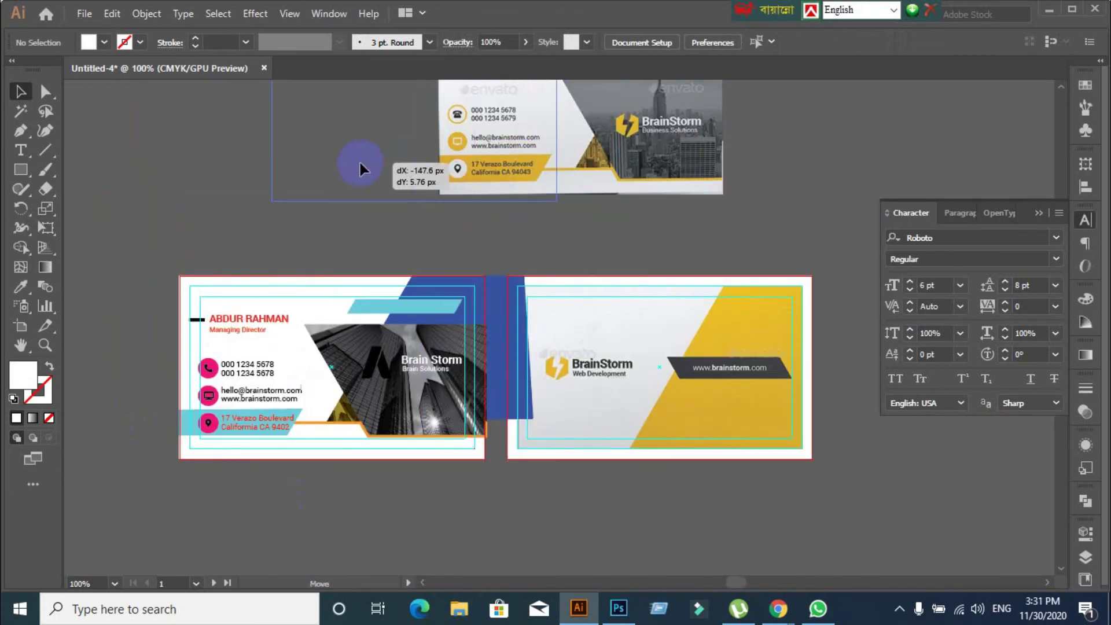
{"action": "left_click", "coordinate": [152, 502]}
{"action": "scroll", "coordinate": [154, 491], "scroll_direction": "up", "scroll_amount": 1}
Select the phone glyph with its pink circle, undoing an accidental background move
{"action": "left_click", "coordinate": [265, 395]}
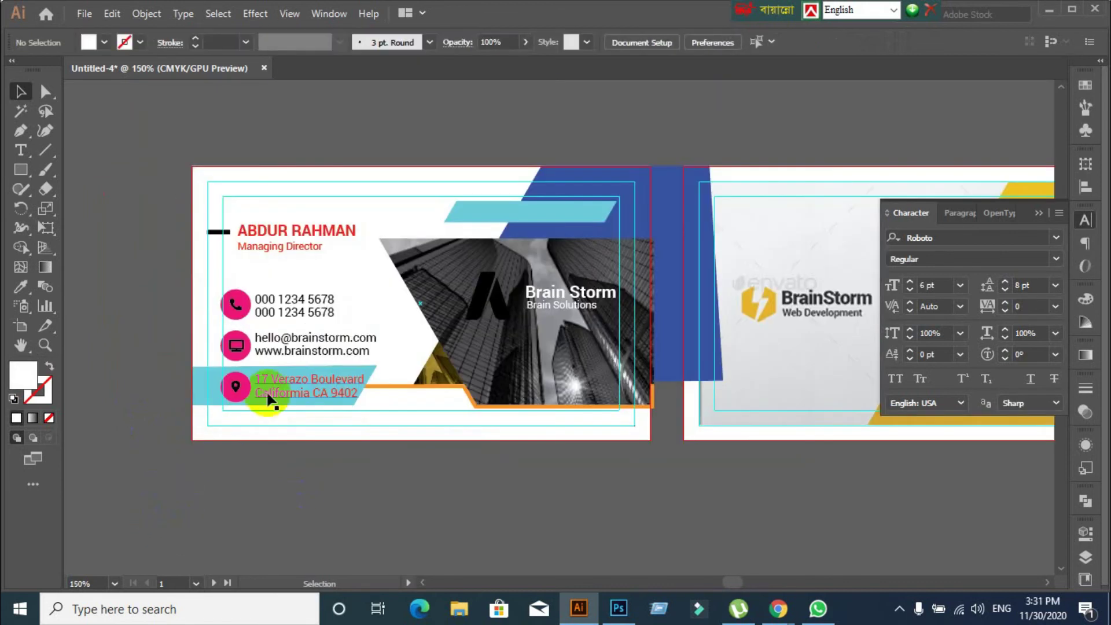
{"action": "left_click", "coordinate": [841, 350]}
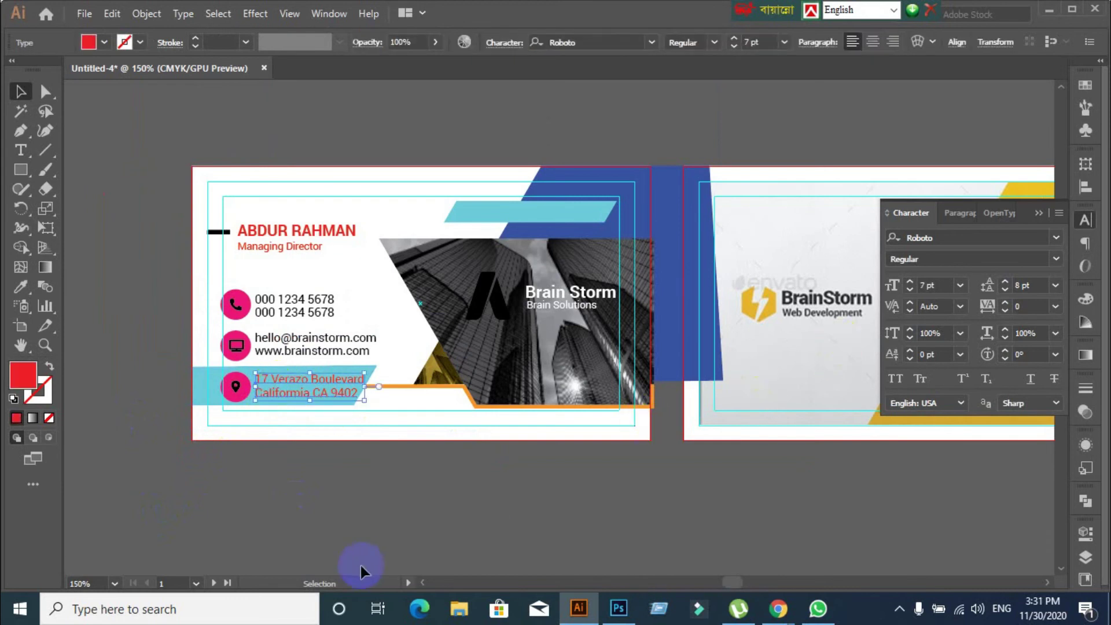
{"action": "scroll", "coordinate": [142, 349], "scroll_direction": "up", "scroll_amount": 2}
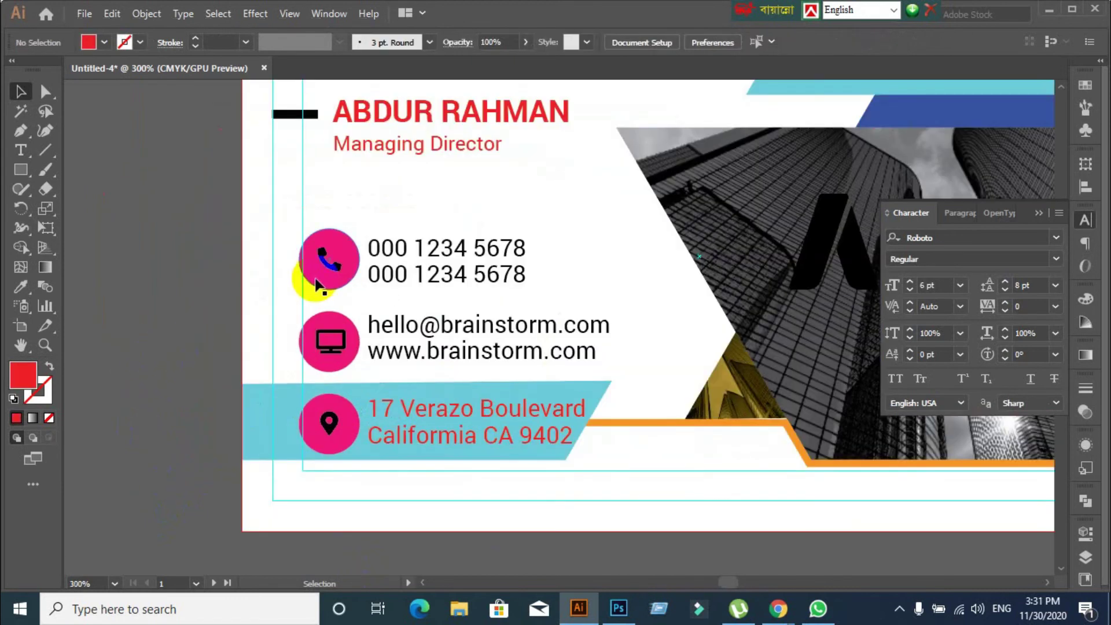
{"action": "left_click", "coordinate": [330, 260]}
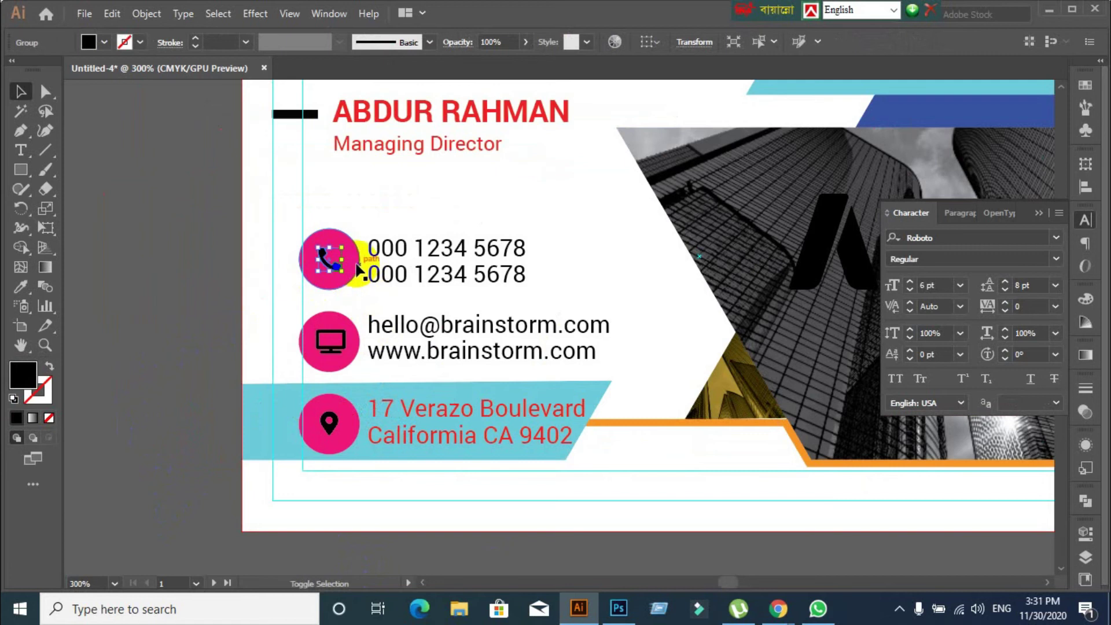
{"action": "left_click", "coordinate": [357, 267], "text": "shift"}
{"action": "left_click", "coordinate": [1084, 186]}
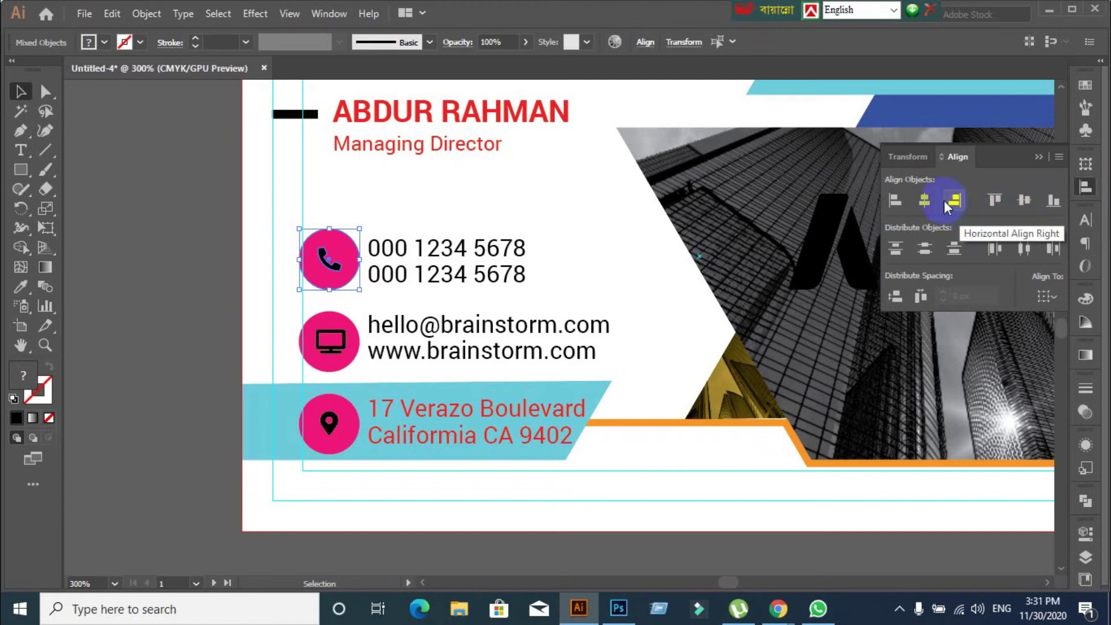
{"action": "left_click", "coordinate": [129, 332]}
{"action": "left_click_drag", "start_coordinate": [310, 257], "coordinate": [345, 302]}
{"action": "key", "text": "ctrl+z"}
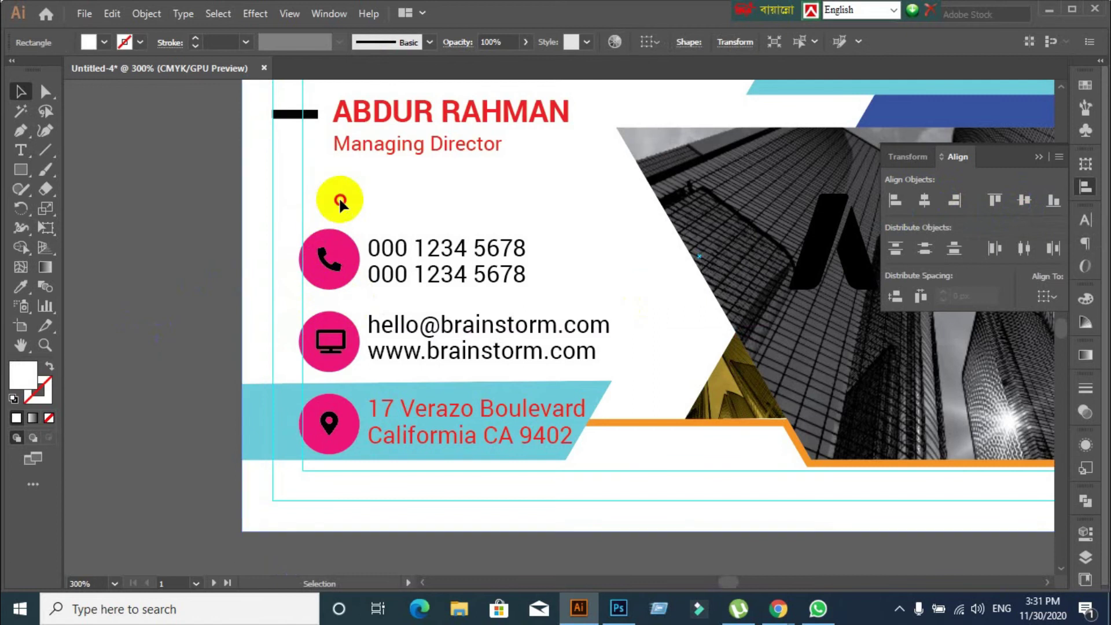
{"action": "left_click", "coordinate": [340, 203]}
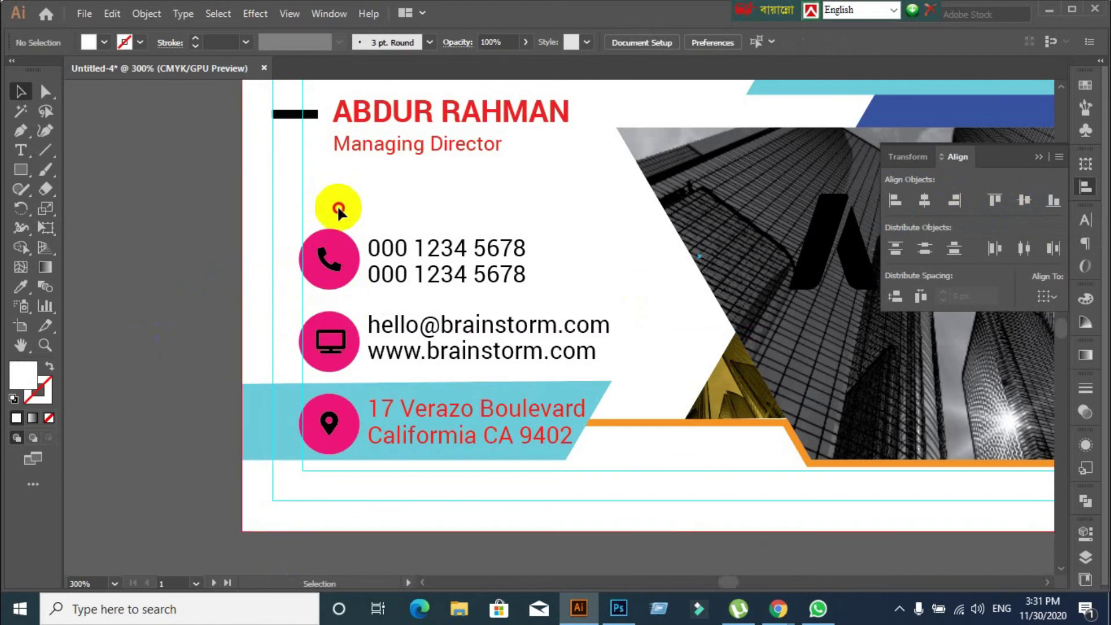
{"action": "left_click", "coordinate": [332, 285]}
{"action": "left_click", "coordinate": [200, 321]}
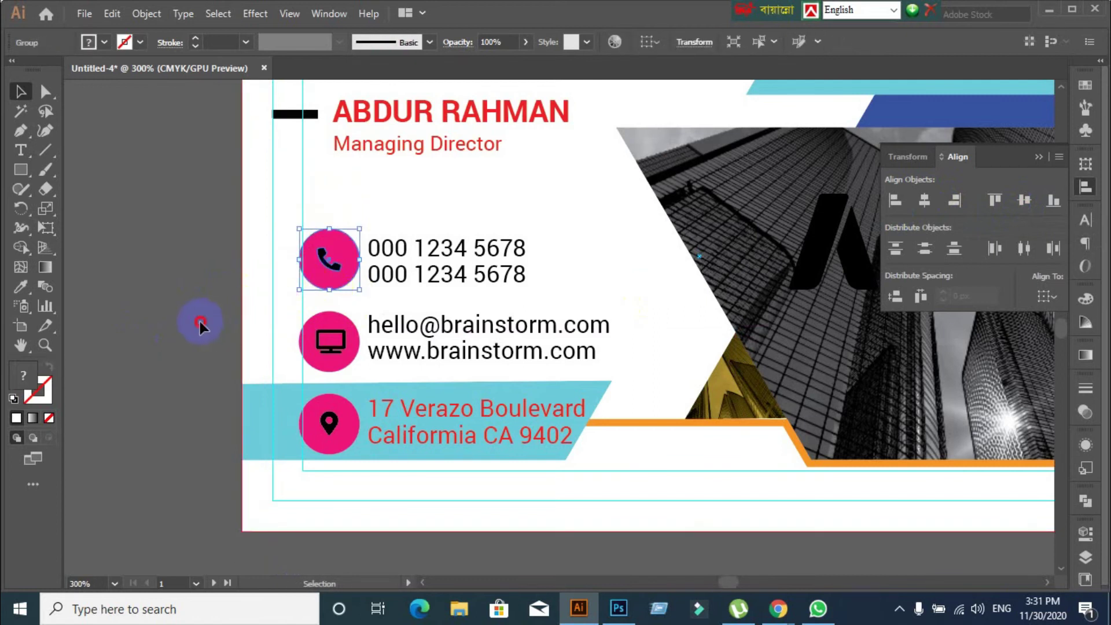
Centre the monitor glyph horizontally and vertically on its pink circle as key object
{"action": "left_click", "coordinate": [322, 354]}
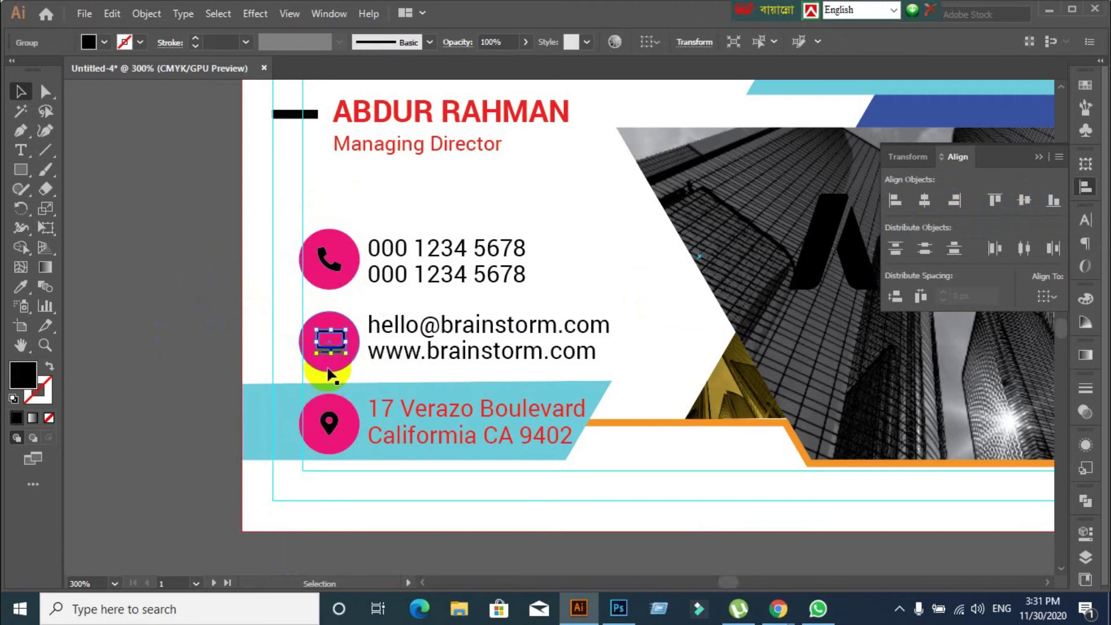
{"action": "left_click", "coordinate": [333, 366]}
{"action": "left_click", "coordinate": [1022, 203]}
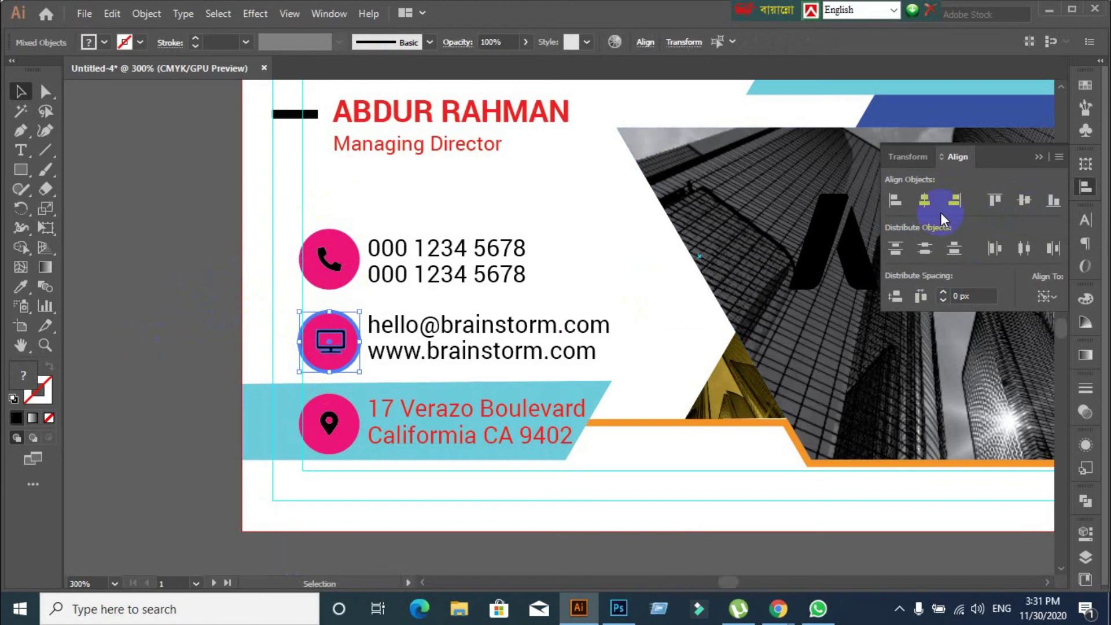
{"action": "left_click", "coordinate": [925, 201]}
{"action": "left_click", "coordinate": [267, 367]}
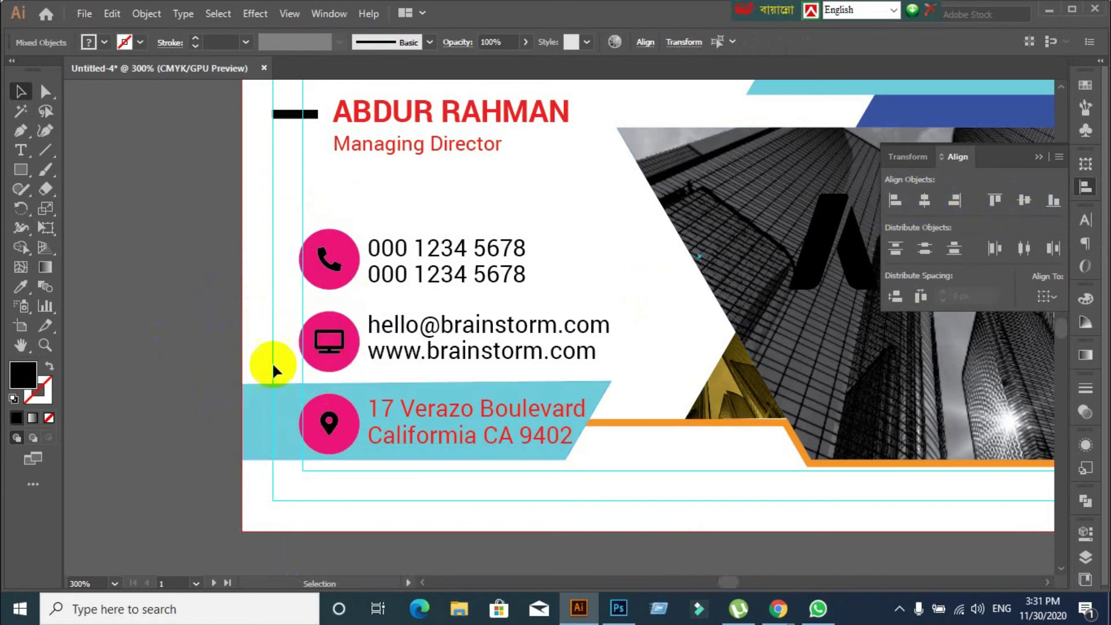
{"action": "left_click_drag", "start_coordinate": [280, 325], "coordinate": [335, 368]}
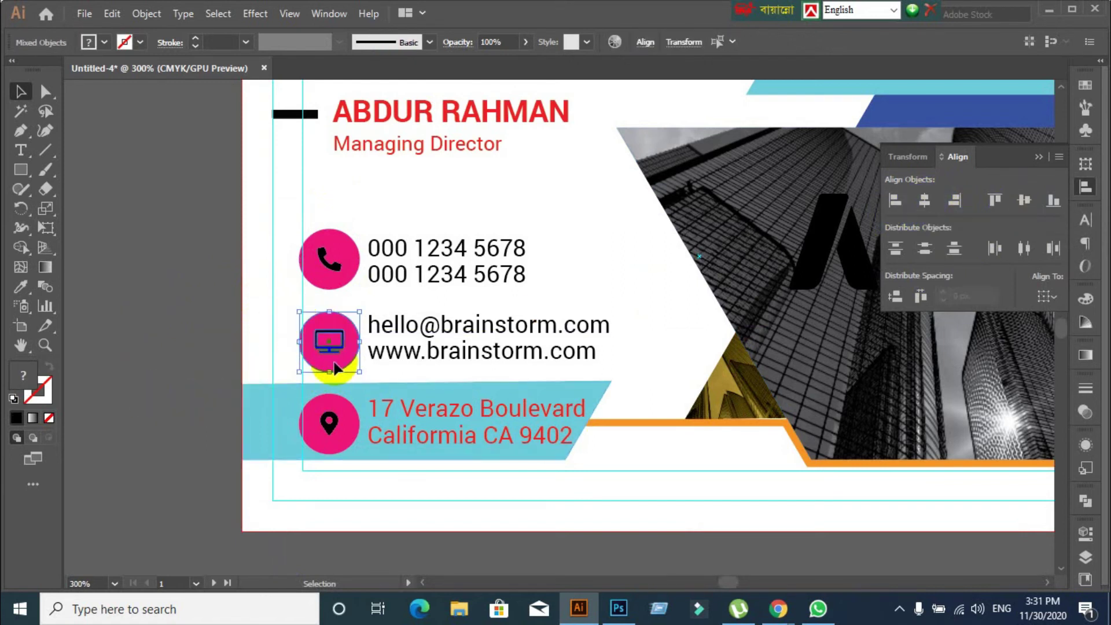
{"action": "left_click", "coordinate": [216, 399]}
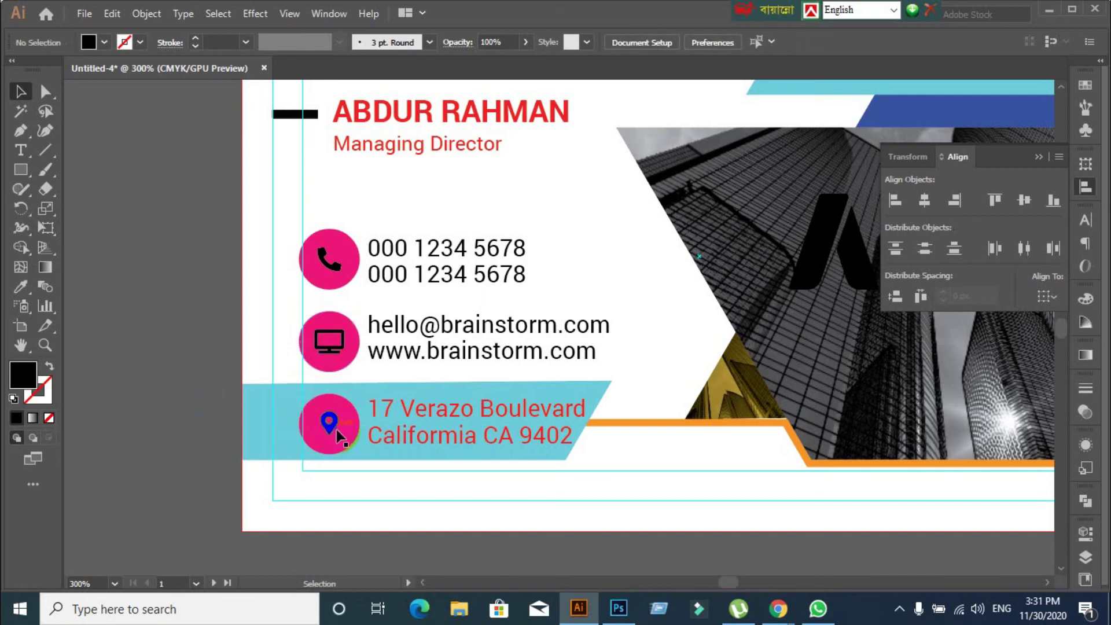
Centre the location pin glyph inside its pink circle, using the circle as key object
{"action": "left_click", "coordinate": [334, 429]}
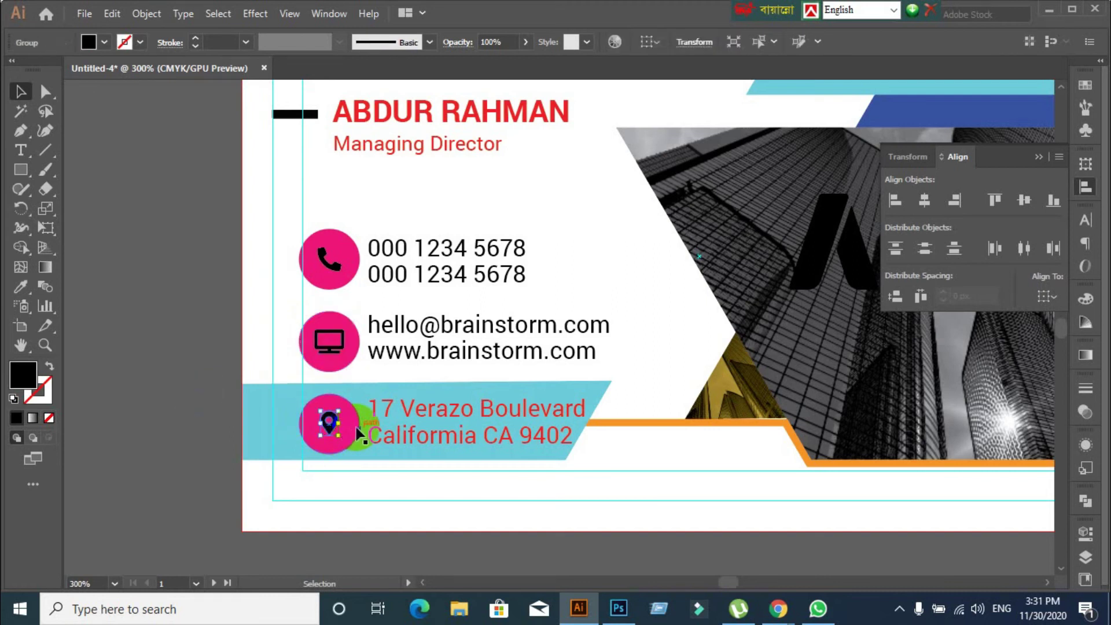
{"action": "left_click", "coordinate": [358, 433], "text": "shift"}
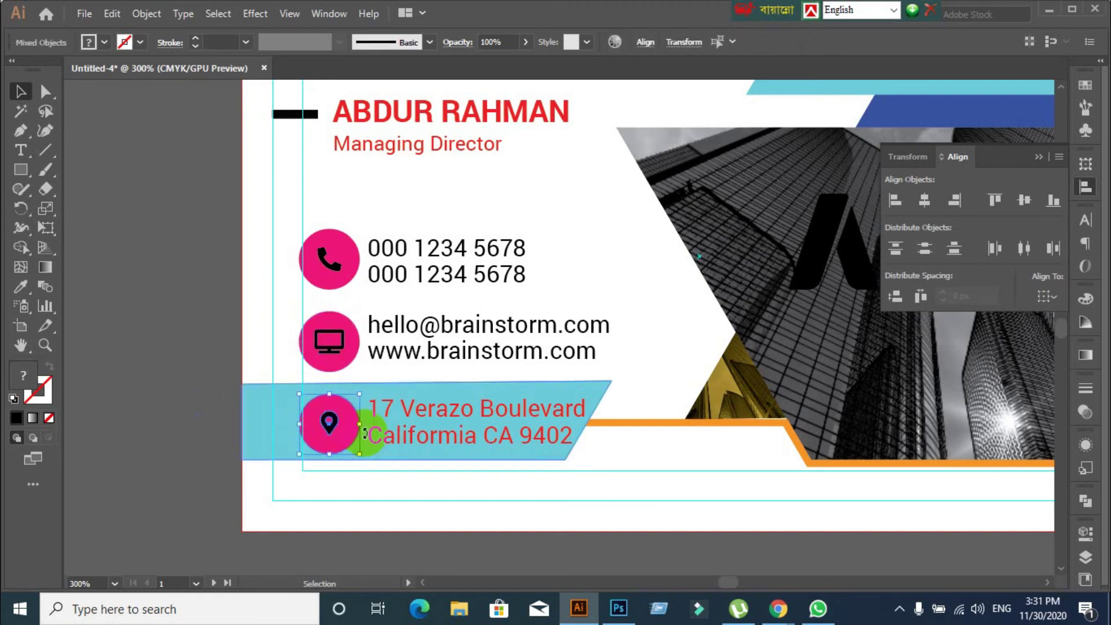
{"action": "key", "text": "ctrl+g"}
{"action": "key", "text": "a"}
{"action": "key", "text": "v"}
{"action": "left_click", "coordinate": [347, 433]}
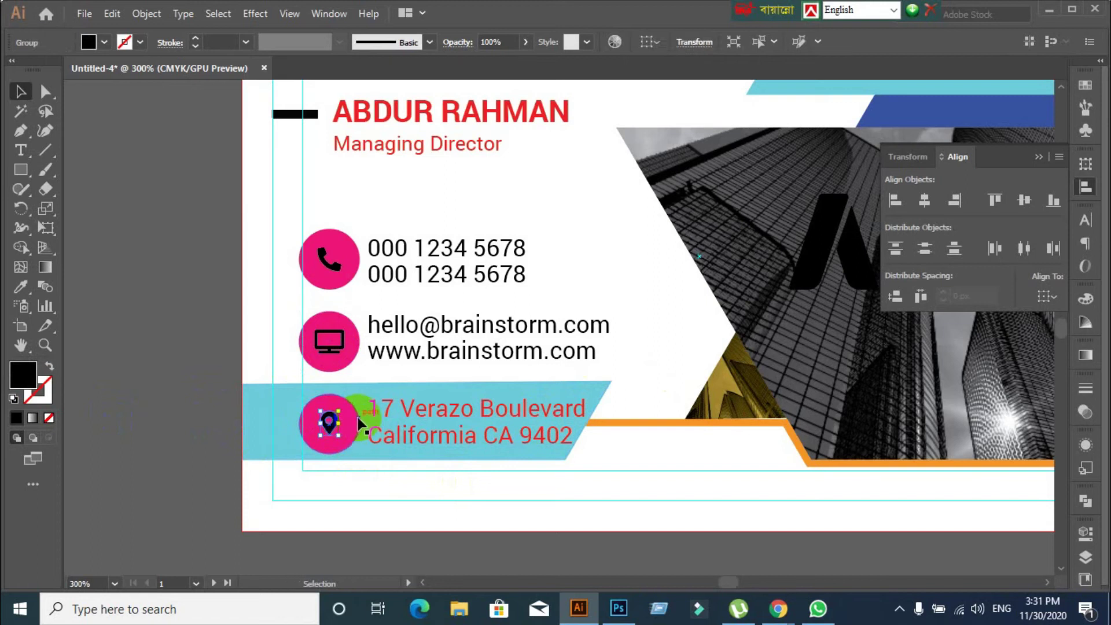
{"action": "left_click", "coordinate": [355, 429], "text": "shift"}
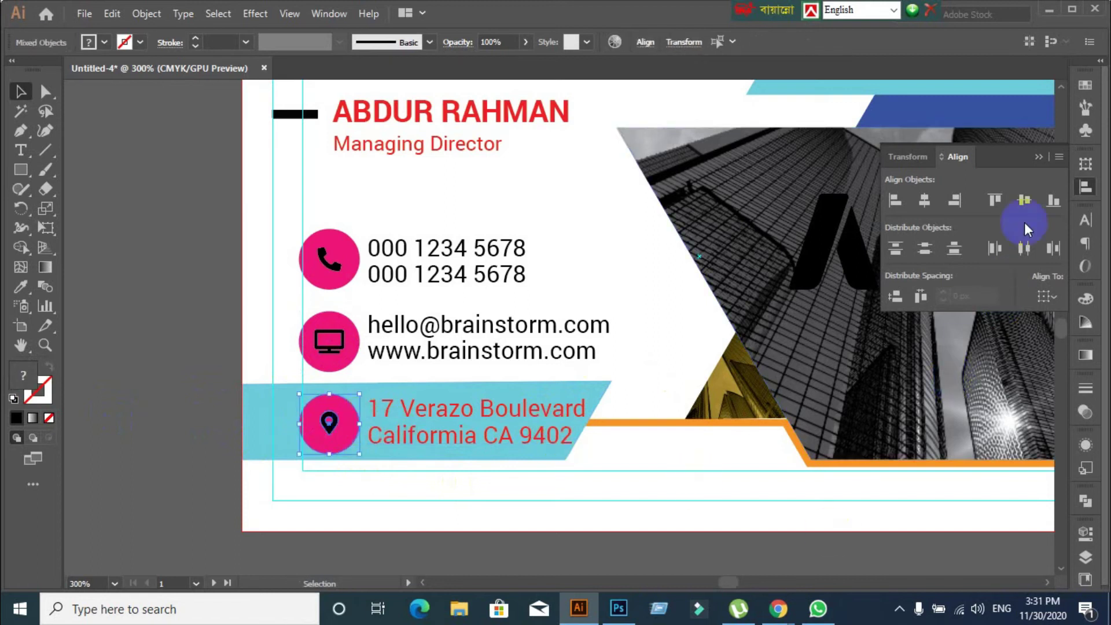
{"action": "left_click", "coordinate": [346, 448]}
{"action": "left_click", "coordinate": [1027, 200]}
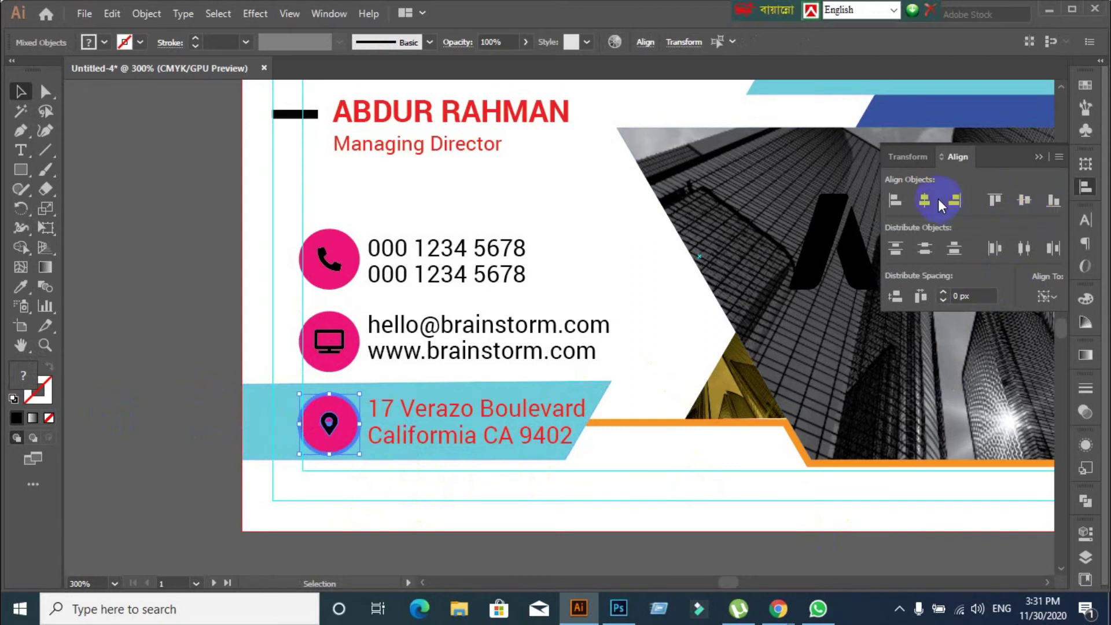
Admit the waiting participant to the video meeting, then return to Illustrator
{"action": "mouse_move", "coordinate": [769, 609]}
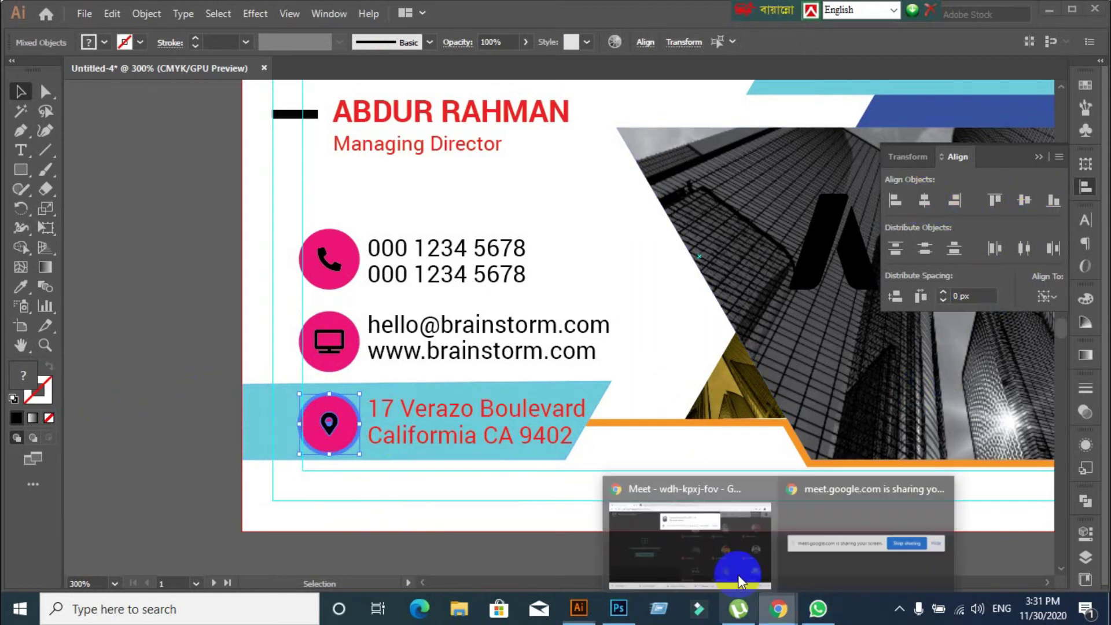
{"action": "left_click", "coordinate": [738, 574]}
{"action": "left_click", "coordinate": [715, 155]}
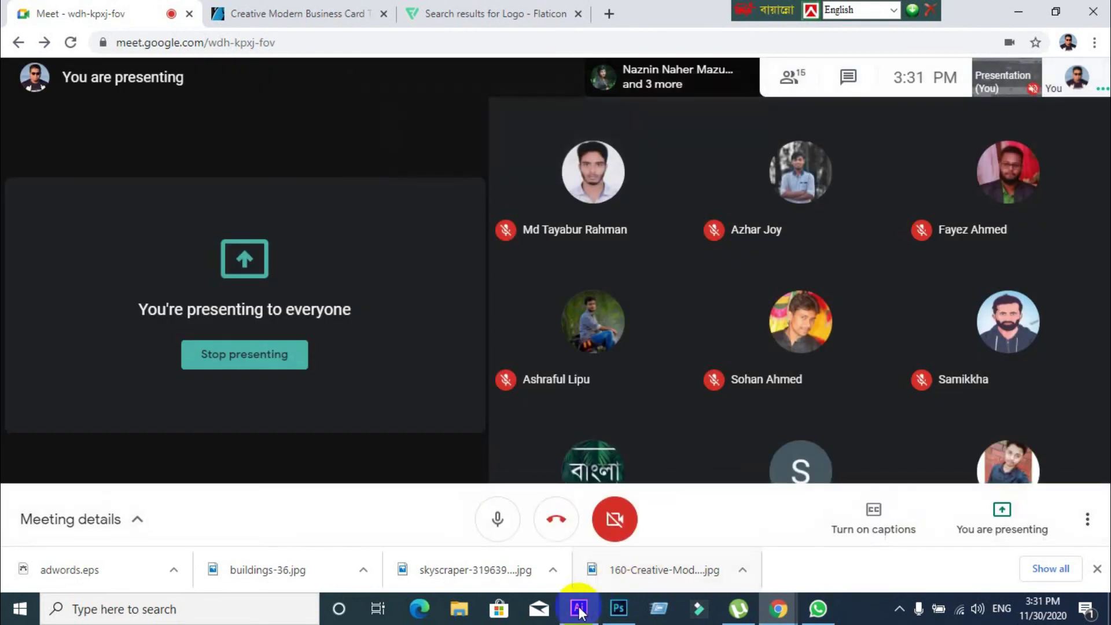
{"action": "left_click", "coordinate": [579, 609]}
{"action": "left_click", "coordinate": [117, 388]}
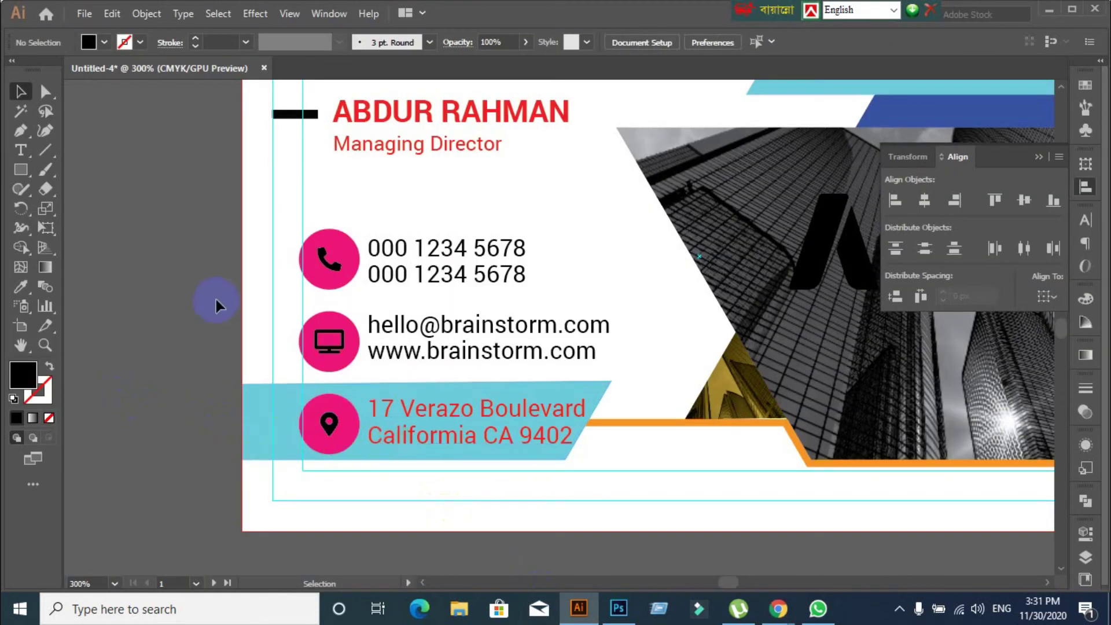
{"action": "left_click", "coordinate": [324, 260]}
{"action": "left_click", "coordinate": [327, 341]}
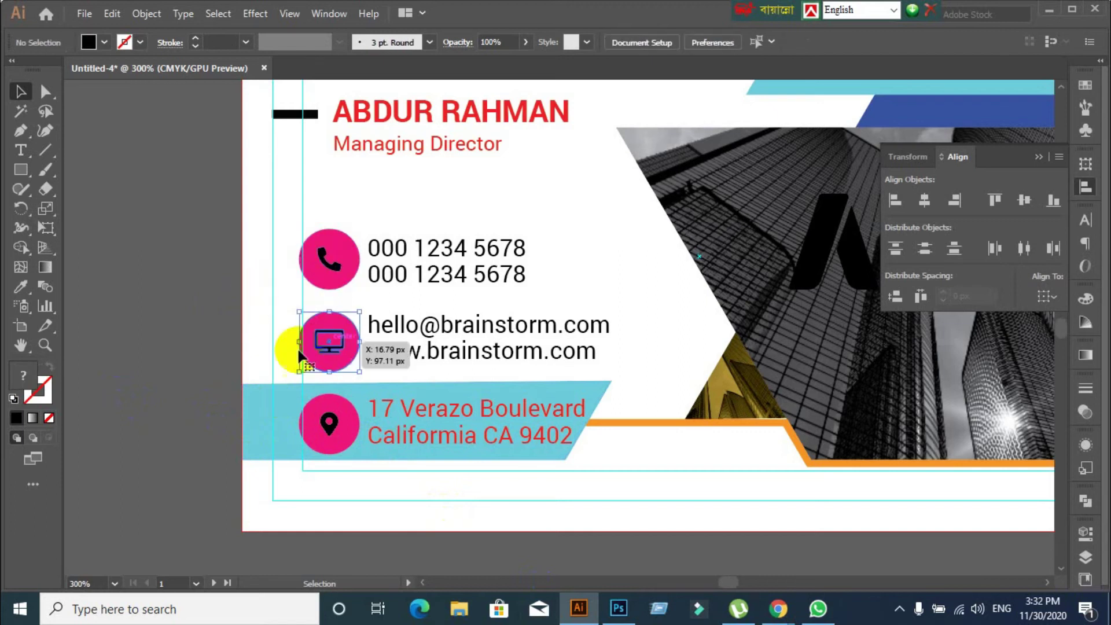
{"action": "left_click", "coordinate": [231, 439]}
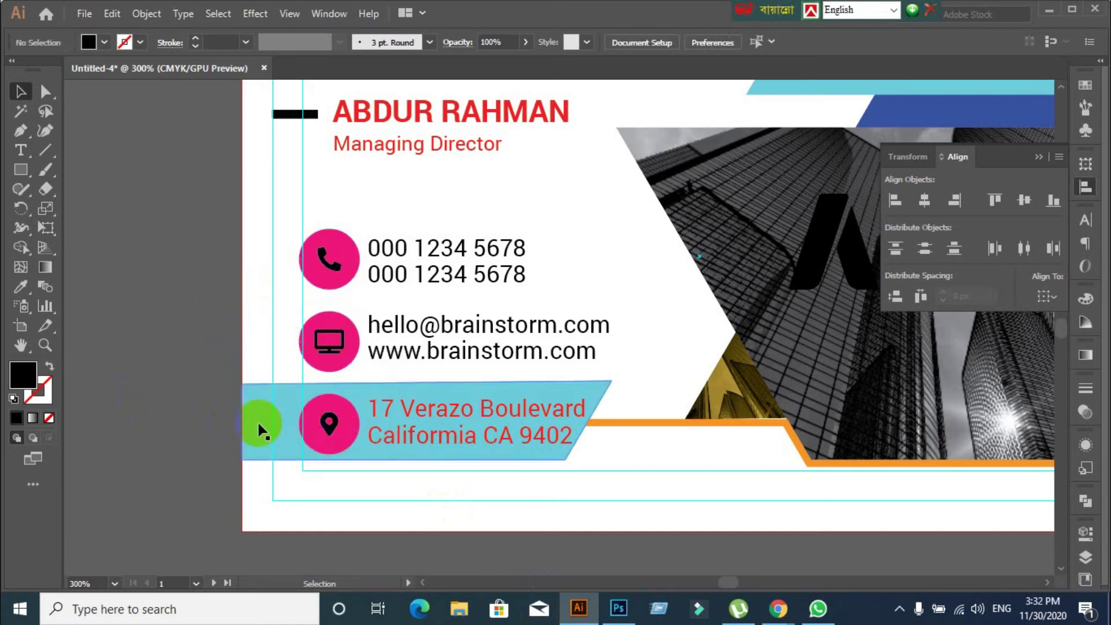
{"action": "left_click", "coordinate": [258, 421]}
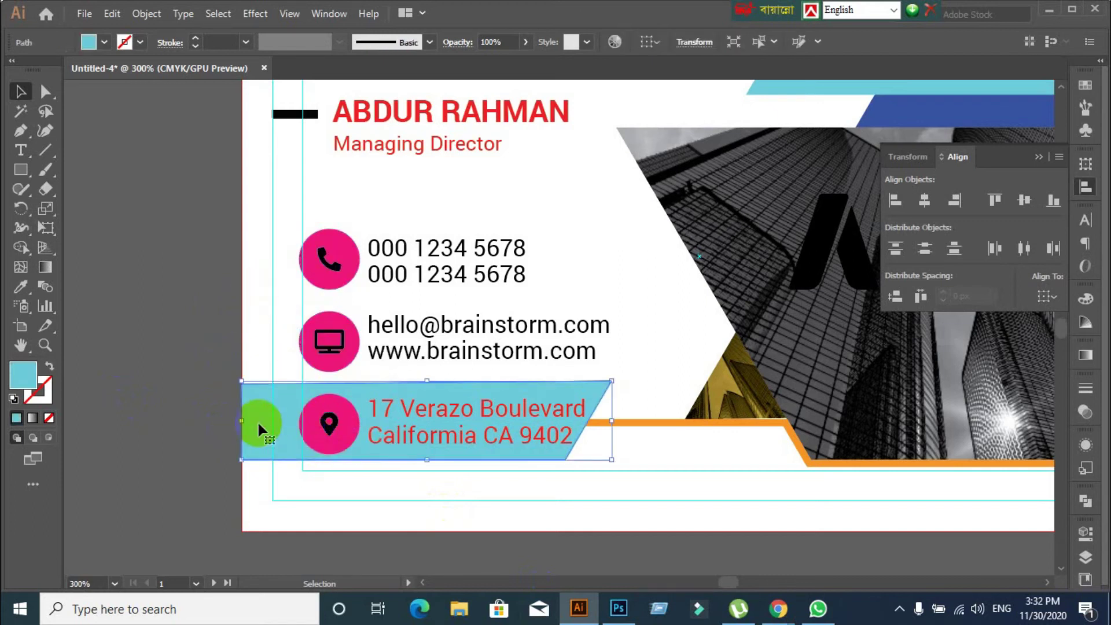
{"action": "left_click", "coordinate": [337, 437]}
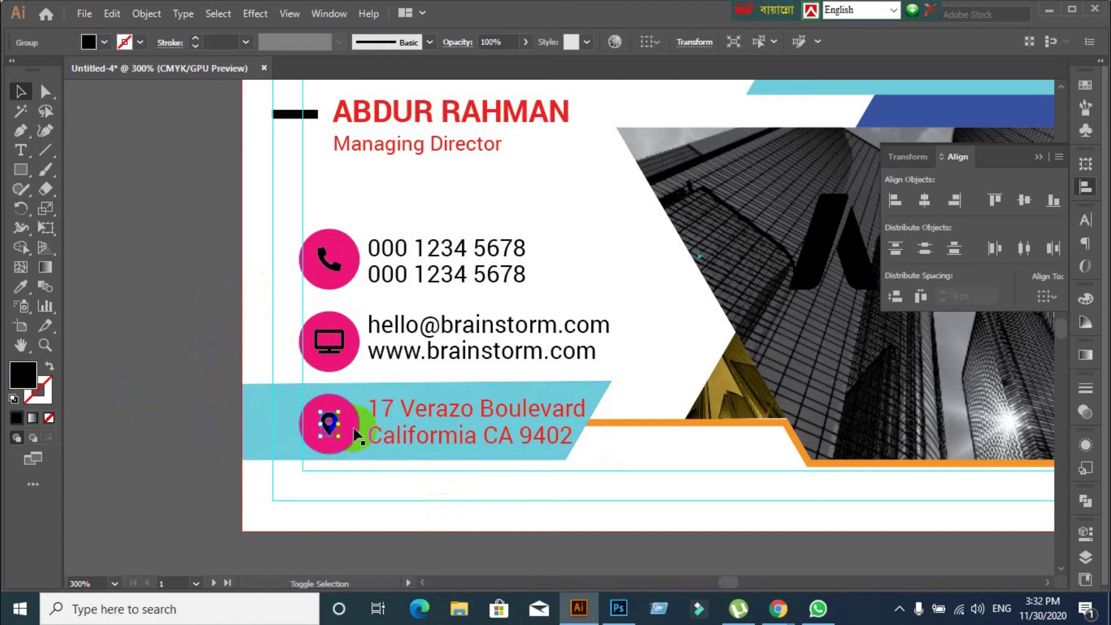
{"action": "left_click", "coordinate": [354, 434], "text": "shift"}
{"action": "left_click", "coordinate": [172, 431]}
{"action": "left_click", "coordinate": [327, 272]}
{"action": "left_click", "coordinate": [182, 412]}
{"action": "left_click", "coordinate": [346, 271]}
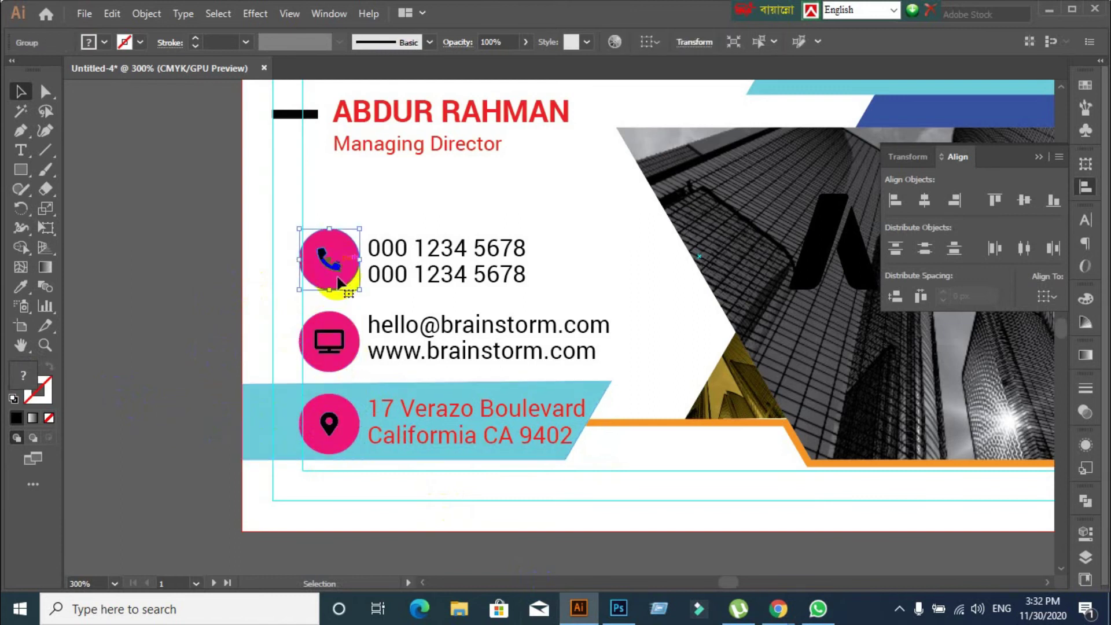
{"action": "left_click", "coordinate": [464, 278]}
{"action": "left_click", "coordinate": [471, 216]}
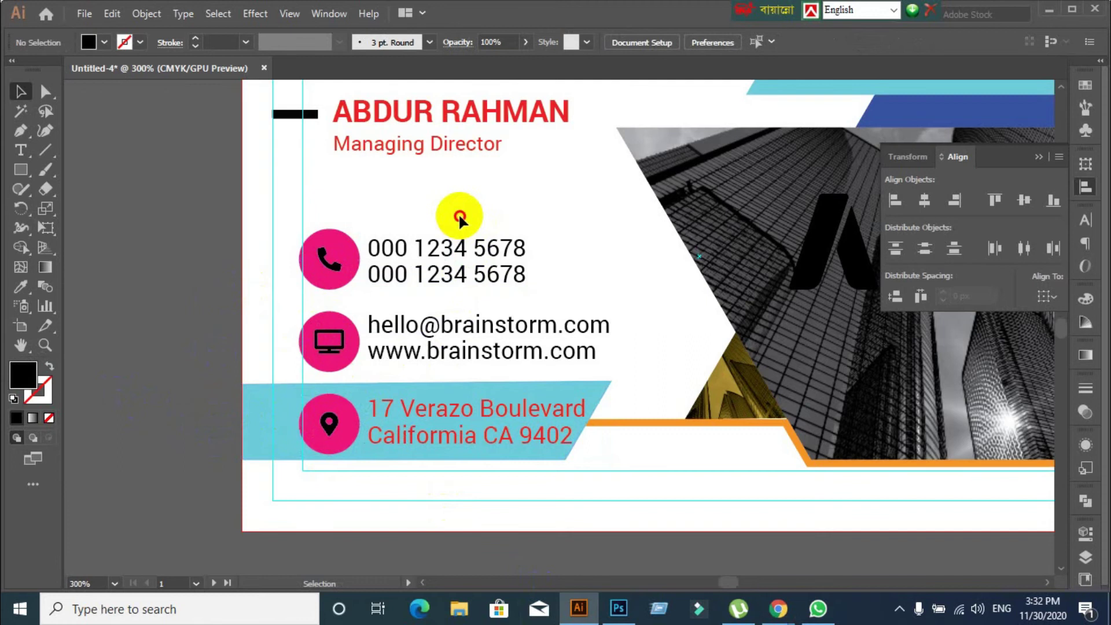
{"action": "left_click", "coordinate": [457, 240]}
{"action": "left_click", "coordinate": [533, 321], "text": "shift"}
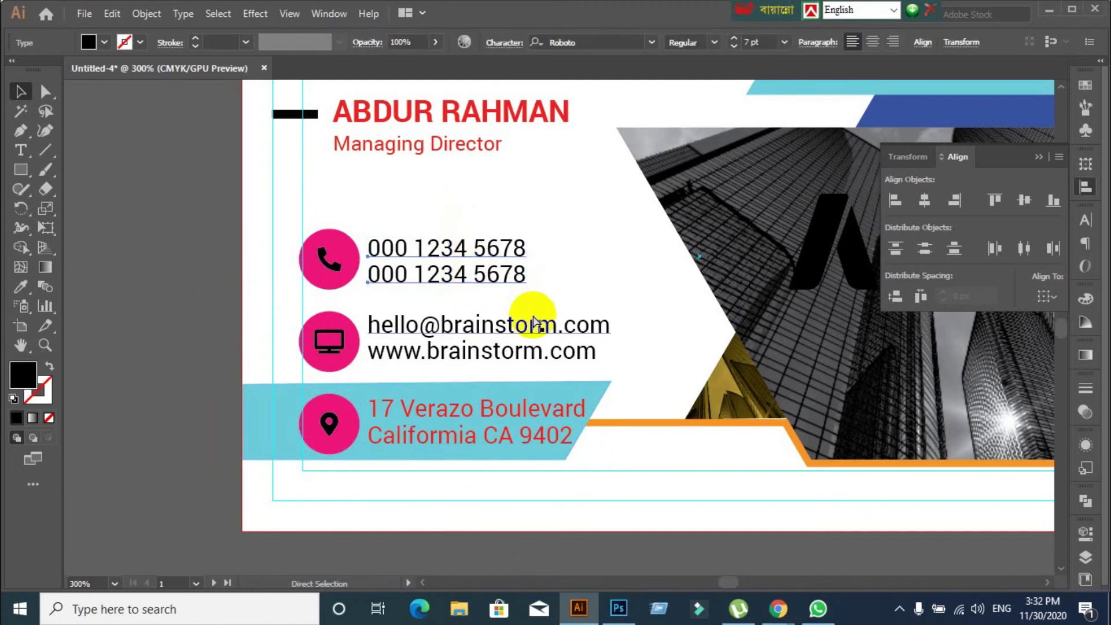
{"action": "left_click", "coordinate": [442, 250]}
{"action": "left_click_drag", "start_coordinate": [557, 303], "coordinate": [623, 374]}
{"action": "left_click_drag", "start_coordinate": [523, 229], "coordinate": [506, 250]}
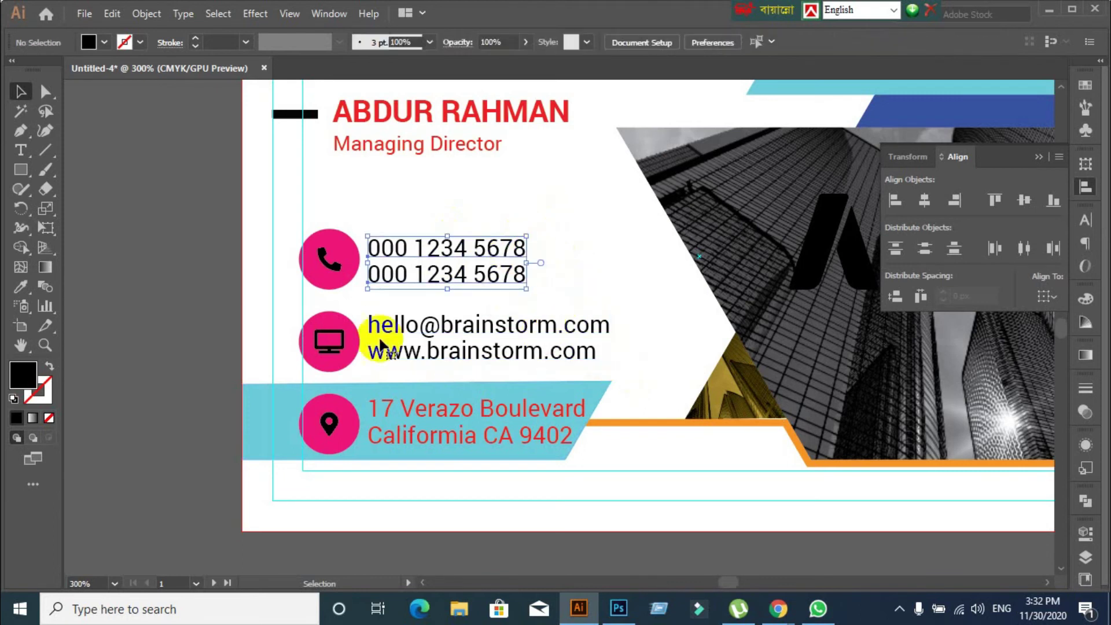
Vertically centre the phone numbers on the phone icon's pink circle
{"action": "left_click", "coordinate": [332, 265]}
{"action": "left_click", "coordinate": [330, 263], "text": "shift"}
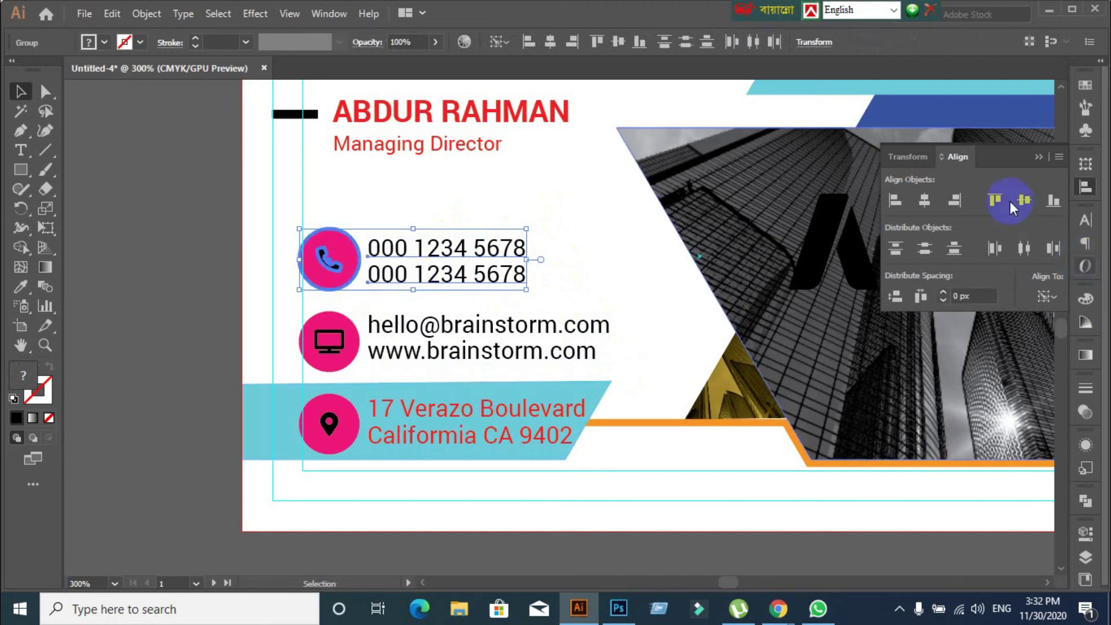
{"action": "left_click", "coordinate": [1025, 199]}
{"action": "left_click", "coordinate": [1024, 200]}
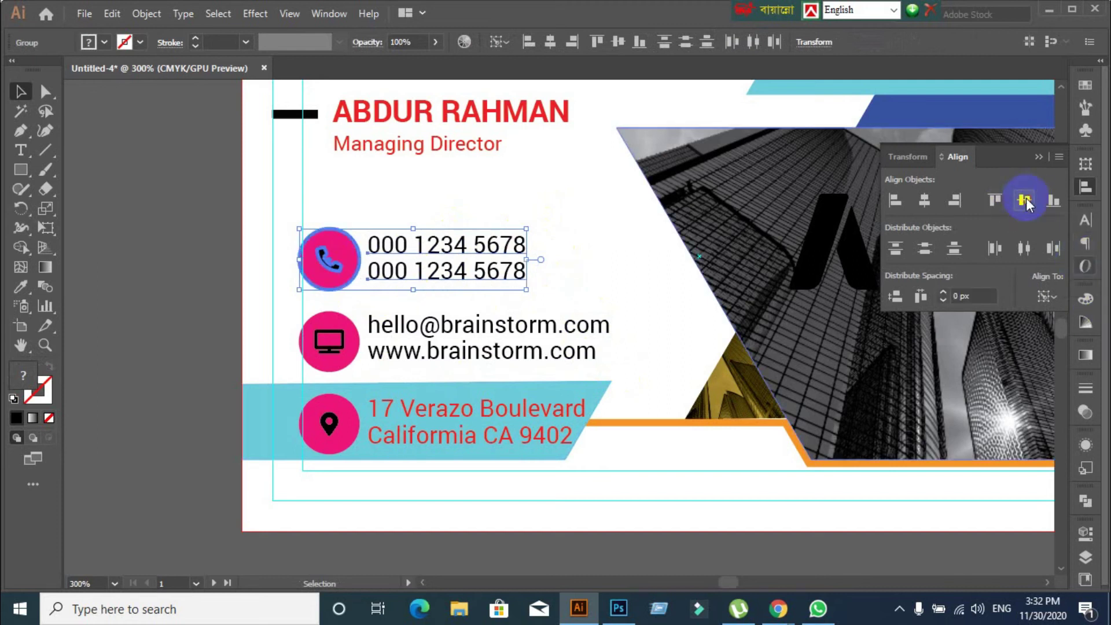
{"action": "left_click", "coordinate": [546, 297]}
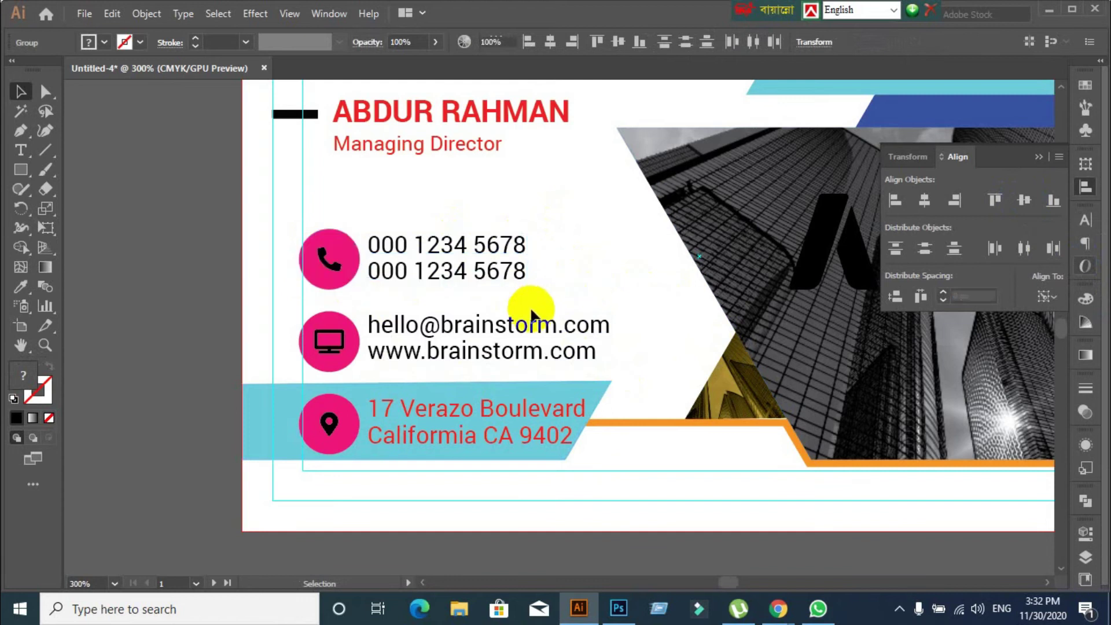
Vertically centre the email and website lines on the monitor icon's circle
{"action": "left_click", "coordinate": [327, 350]}
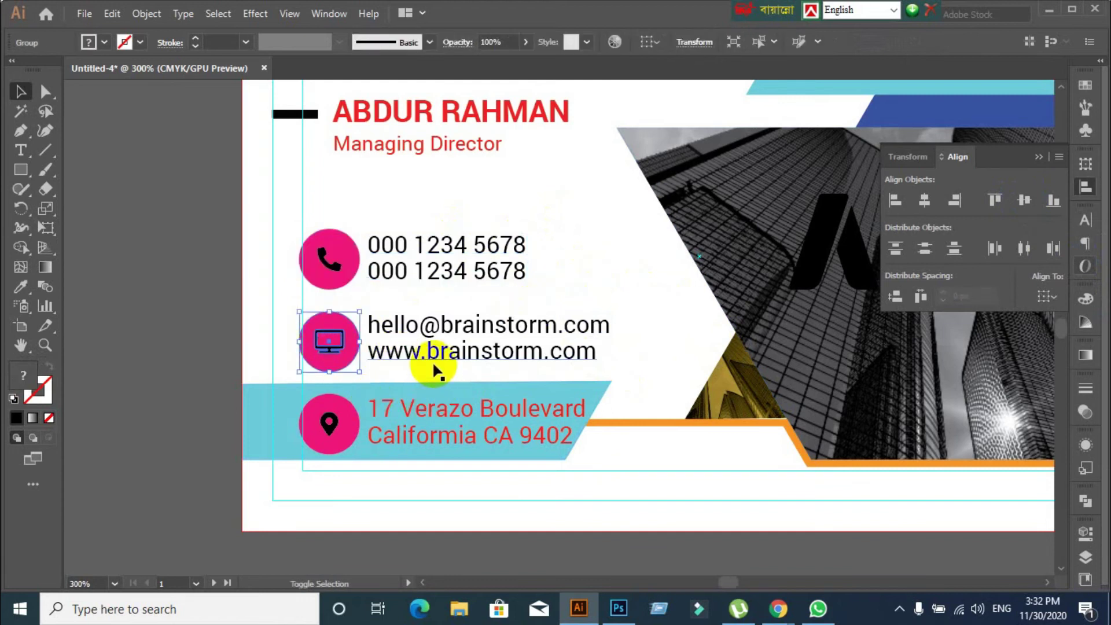
{"action": "left_click", "coordinate": [323, 353]}
{"action": "left_click", "coordinate": [1024, 200]}
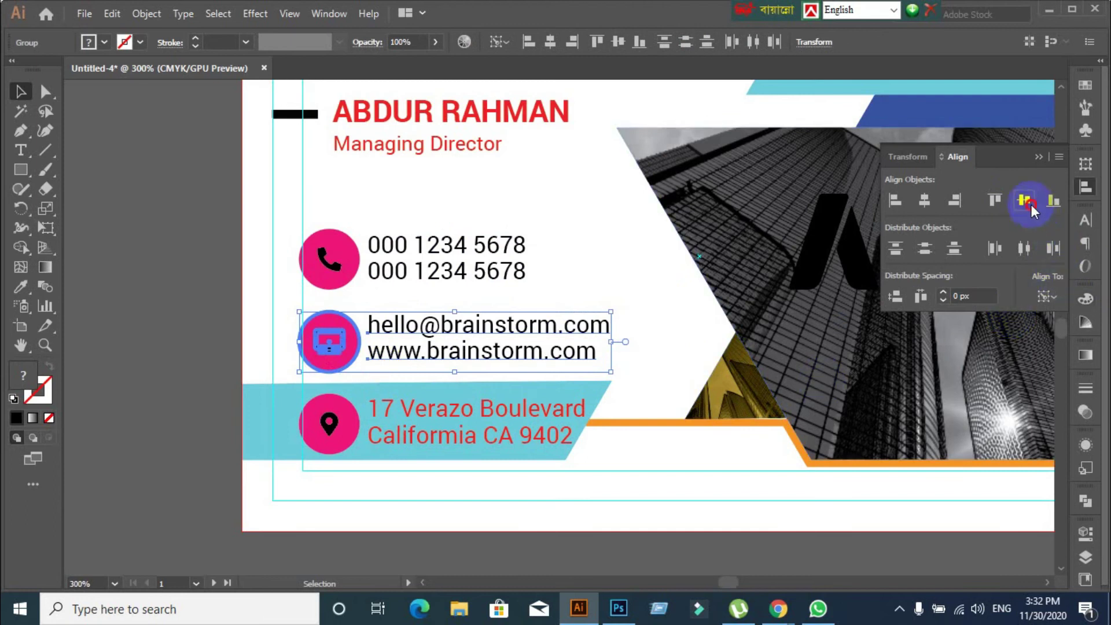
{"action": "left_click", "coordinate": [590, 255]}
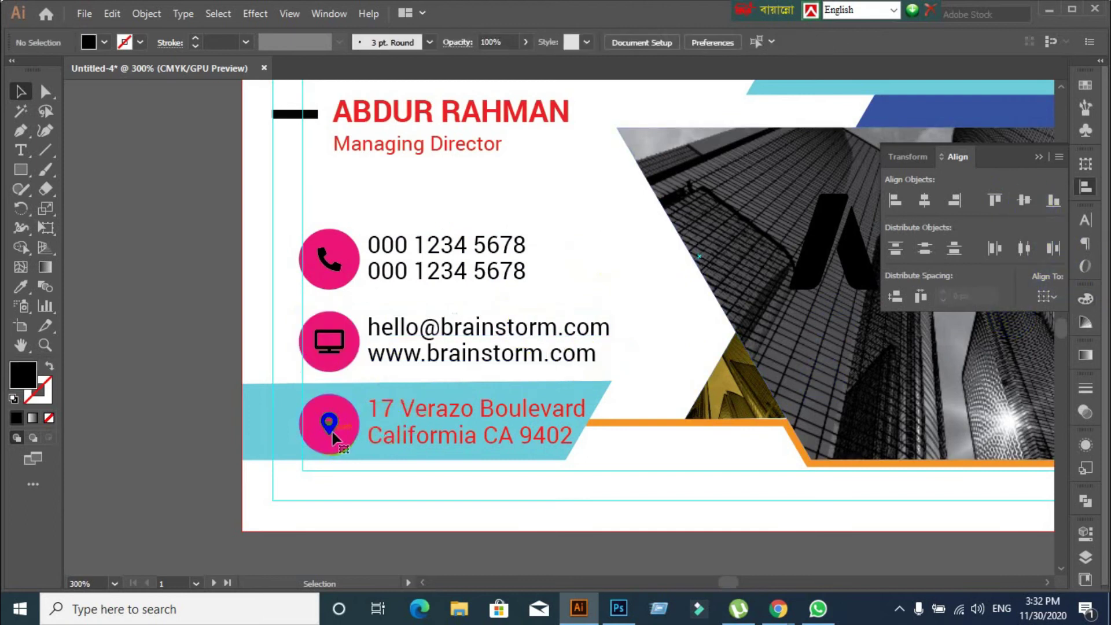
Vertically centre the address lines on the location pin's pink circle
{"action": "left_click", "coordinate": [415, 447]}
{"action": "left_click", "coordinate": [312, 430], "text": "shift"}
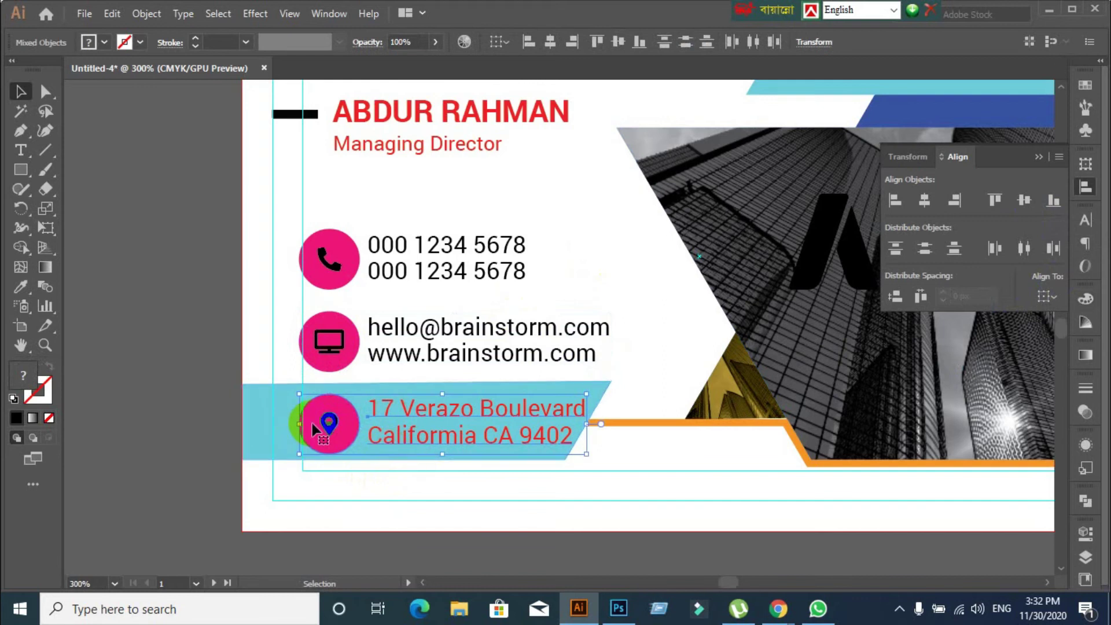
{"action": "left_click", "coordinate": [324, 422]}
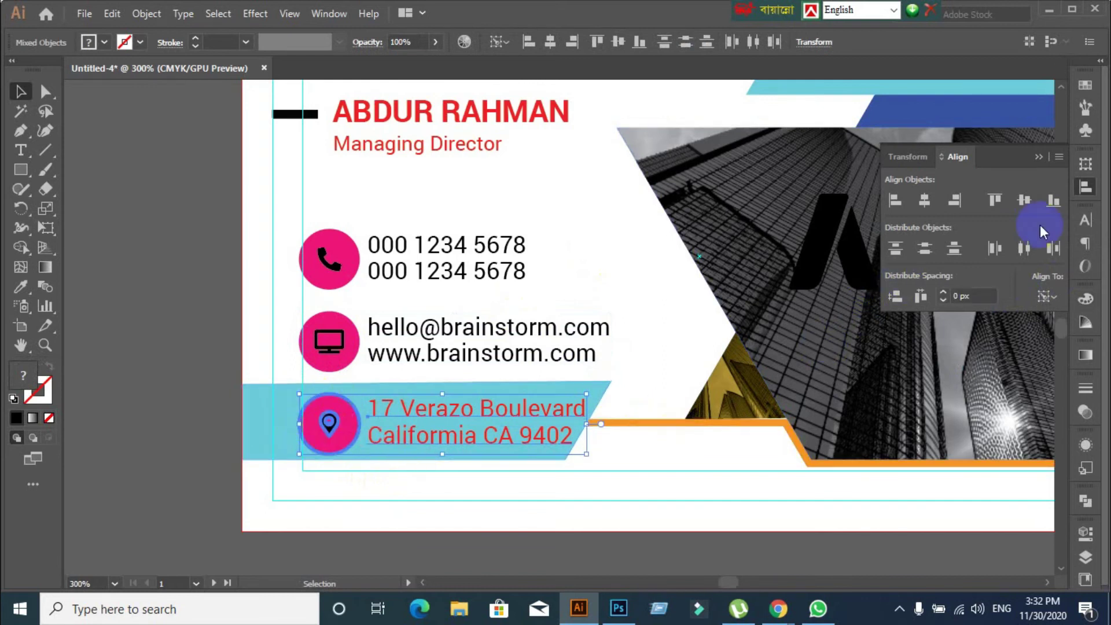
{"action": "left_click", "coordinate": [1029, 205]}
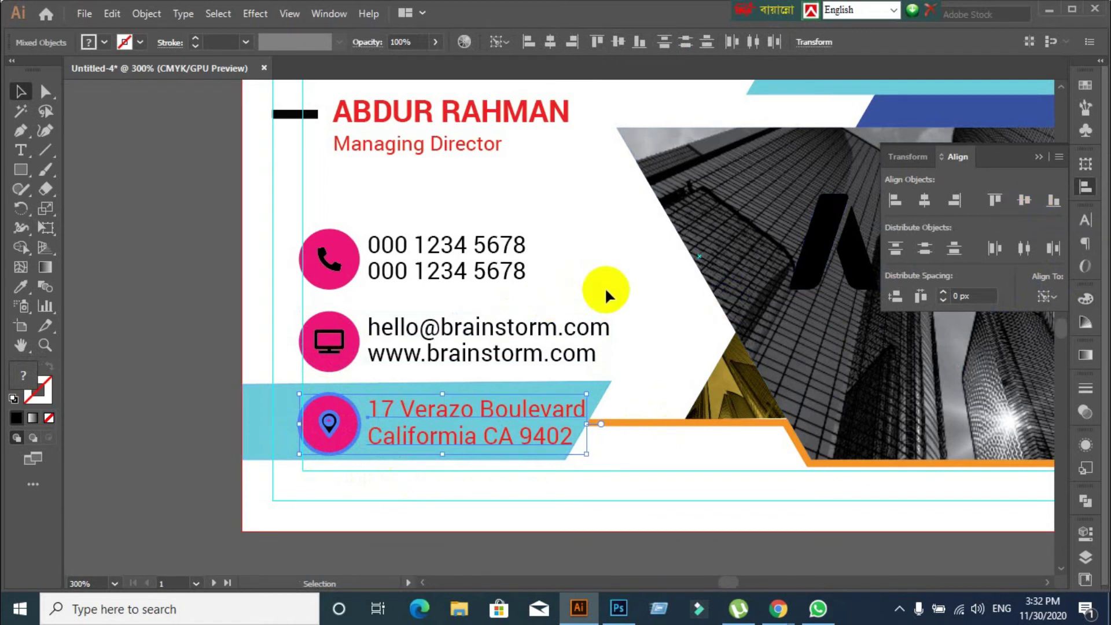
{"action": "left_click", "coordinate": [527, 463]}
{"action": "scroll", "coordinate": [520, 470], "scroll_direction": "down", "scroll_amount": 1}
{"action": "scroll", "coordinate": [538, 486], "scroll_direction": "up", "scroll_amount": 1}
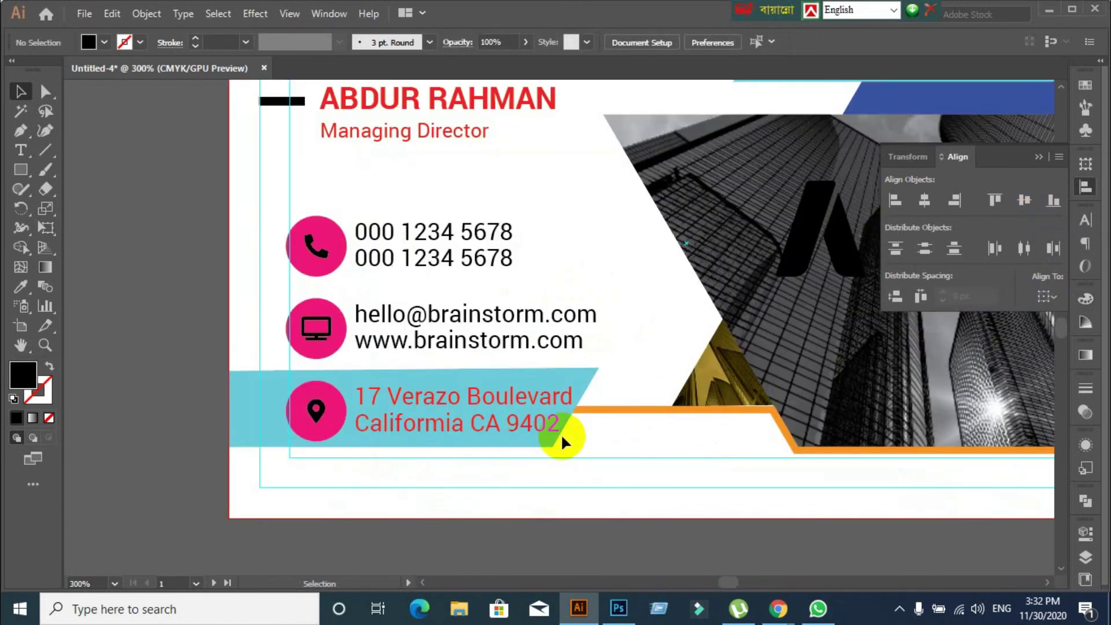
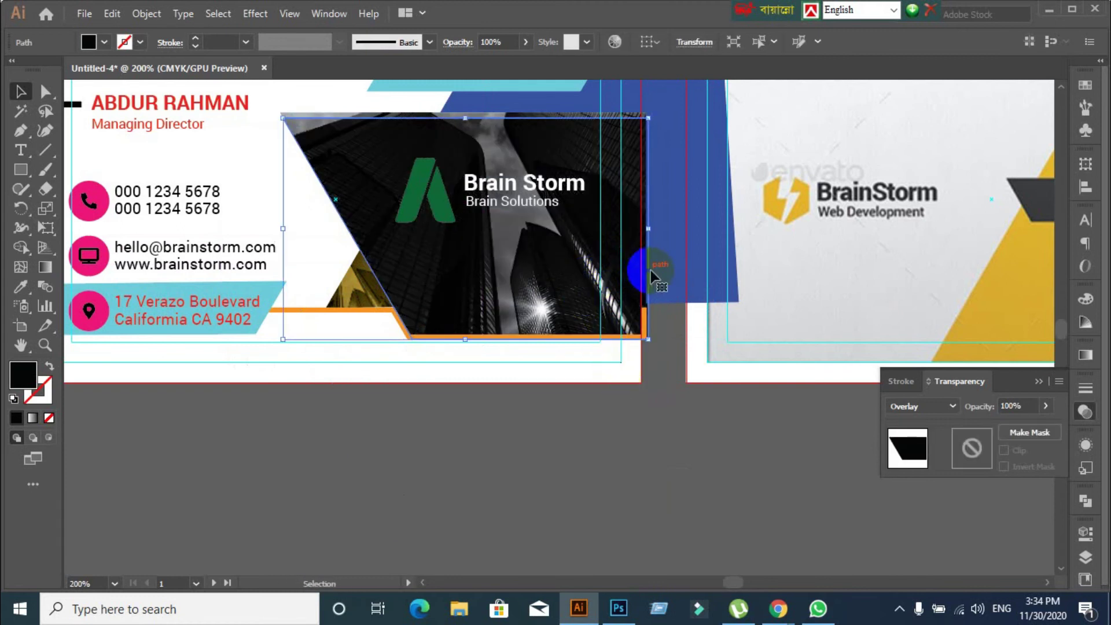
Undo the last change, bring the black shape to the front, and move it onto the card photo
{"action": "right_click", "coordinate": [651, 272]}
{"action": "left_click", "coordinate": [554, 524]}
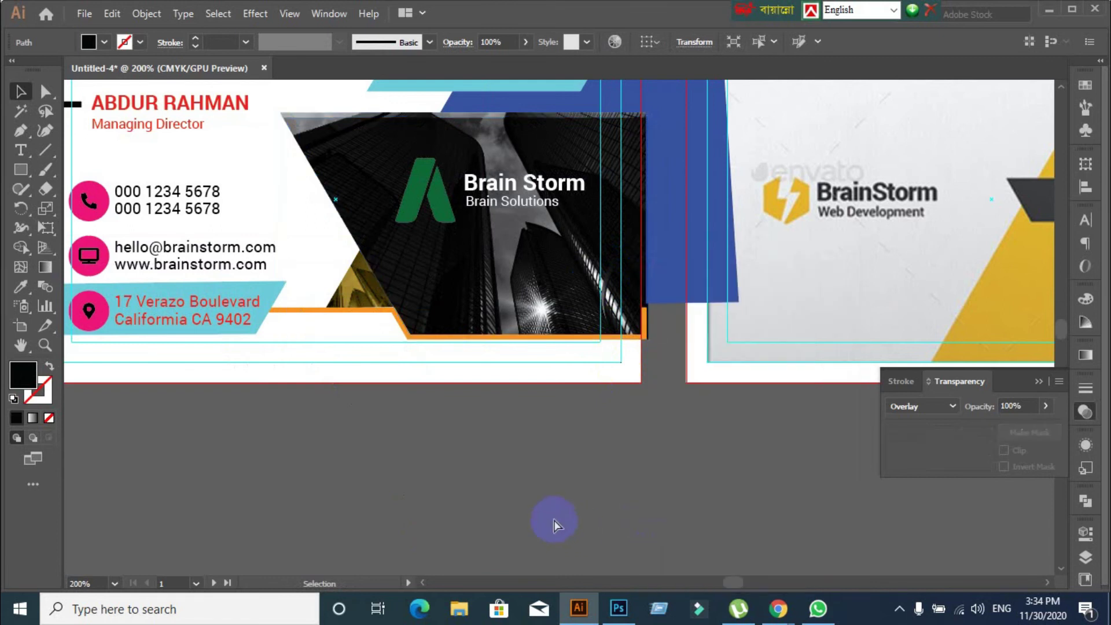
{"action": "key", "text": "ctrl+z"}
{"action": "left_click_drag", "start_coordinate": [446, 506], "coordinate": [565, 509]}
{"action": "right_click", "coordinate": [560, 509]}
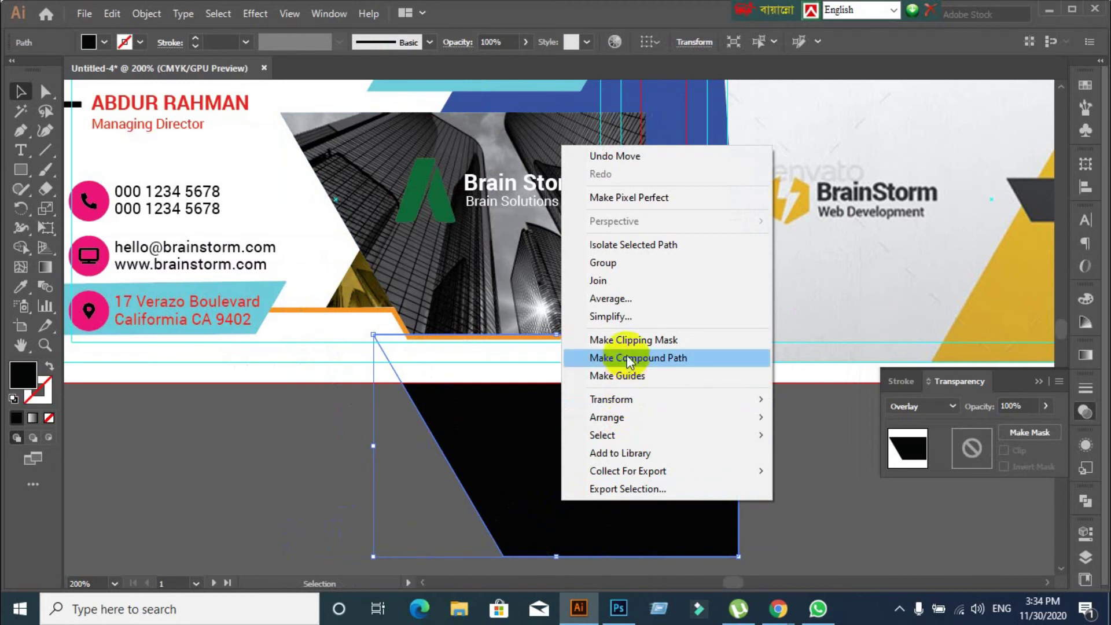
{"action": "mouse_move", "coordinate": [629, 415]}
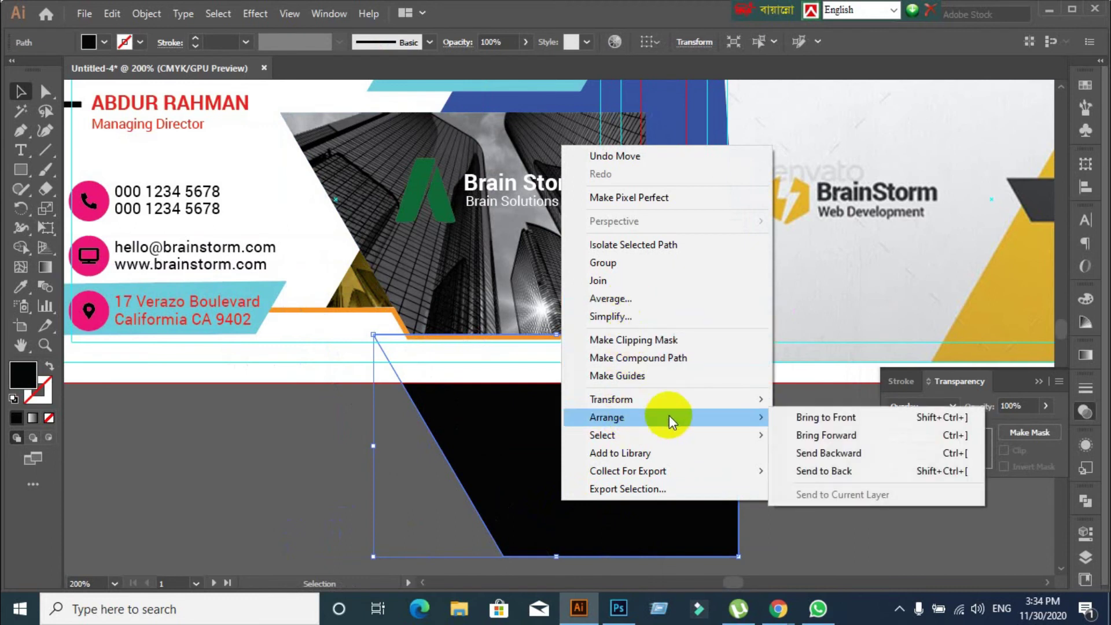
{"action": "left_click", "coordinate": [819, 417]}
{"action": "left_click_drag", "start_coordinate": [659, 501], "coordinate": [626, 381]}
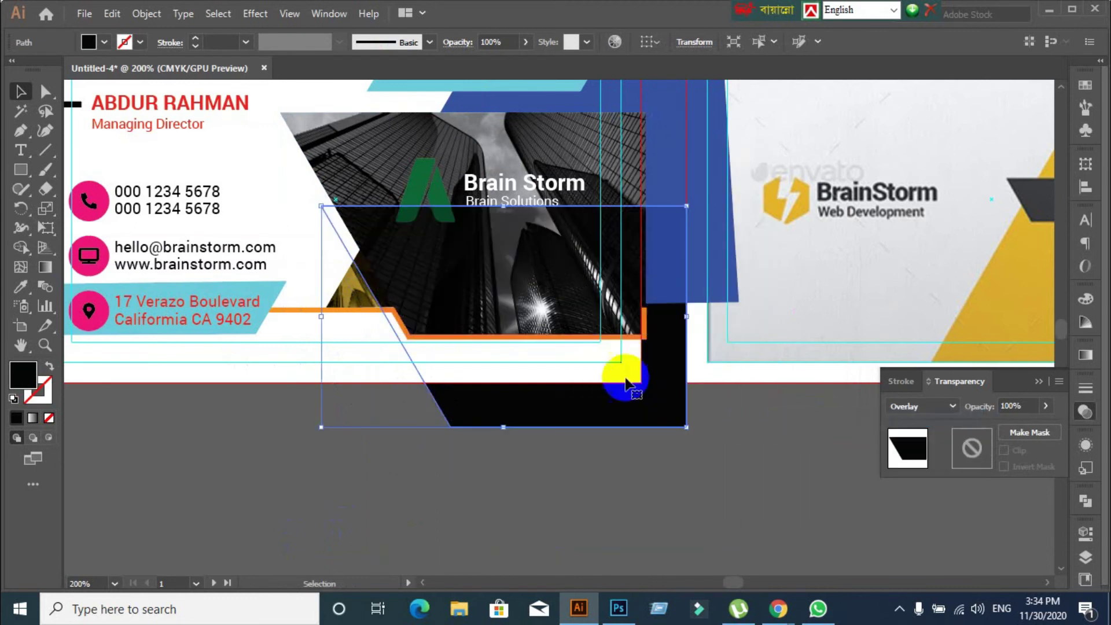
Switch the black shape's blend mode from Overlay to Normal and place it over the building photo
{"action": "left_click", "coordinate": [908, 441]}
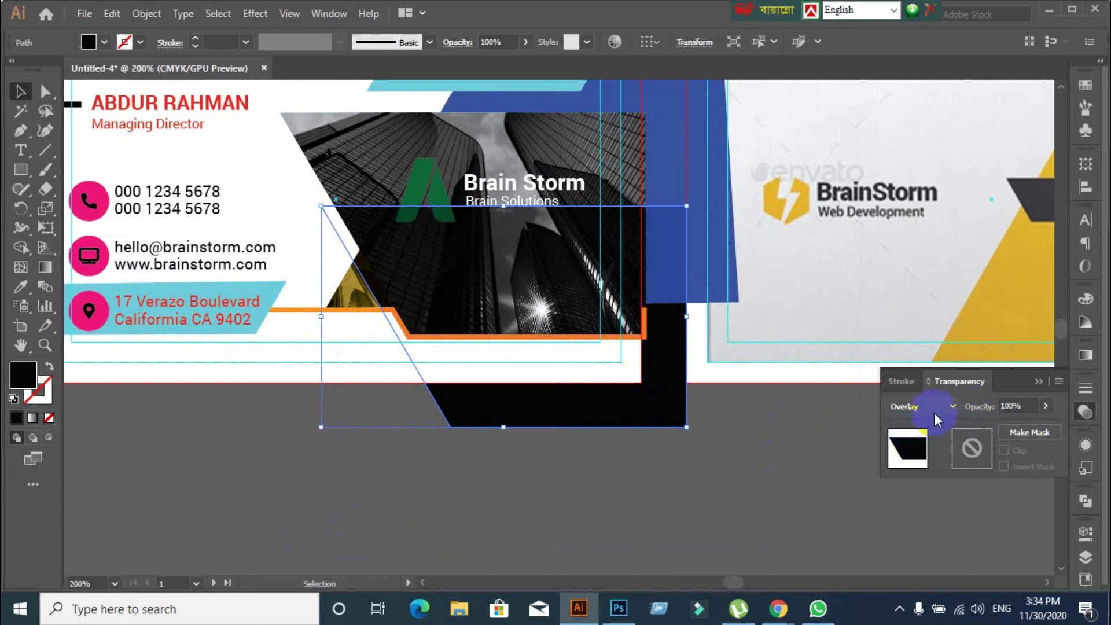
{"action": "left_click", "coordinate": [935, 411]}
{"action": "left_click", "coordinate": [925, 99]}
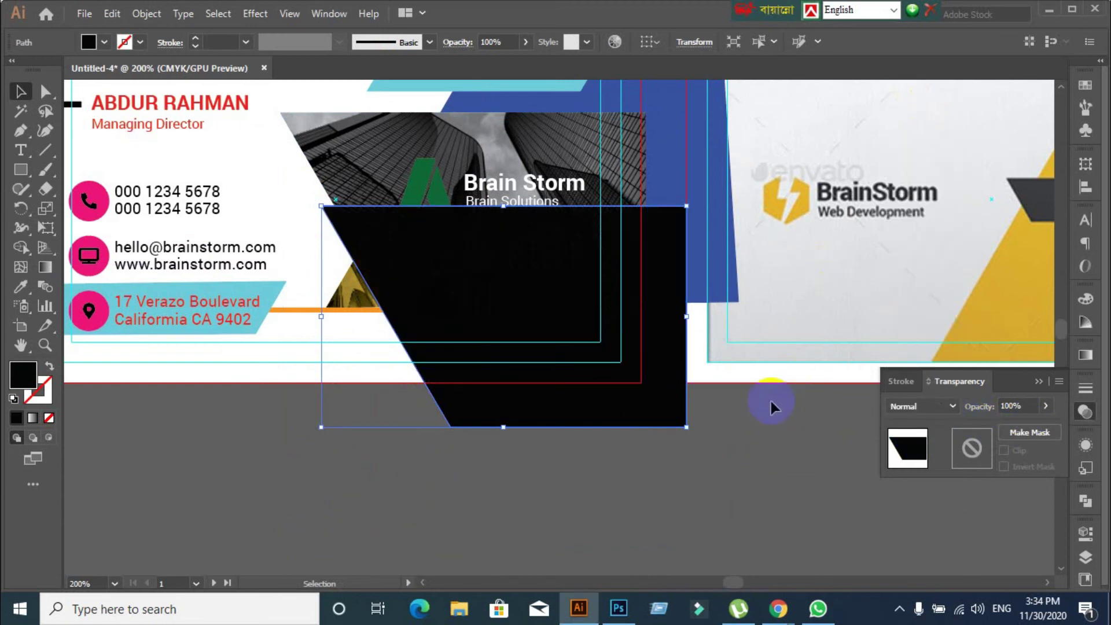
{"action": "left_click_drag", "start_coordinate": [632, 380], "coordinate": [559, 263]}
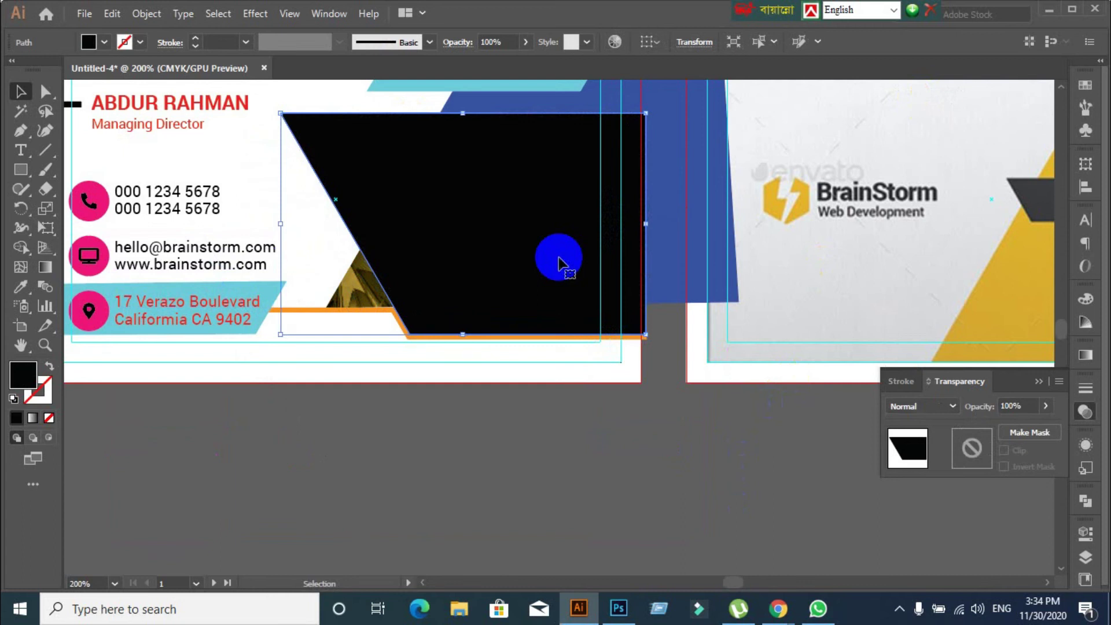
Send the black shape one step backward so the Brain Storm logo shows above it
{"action": "right_click", "coordinate": [559, 262]}
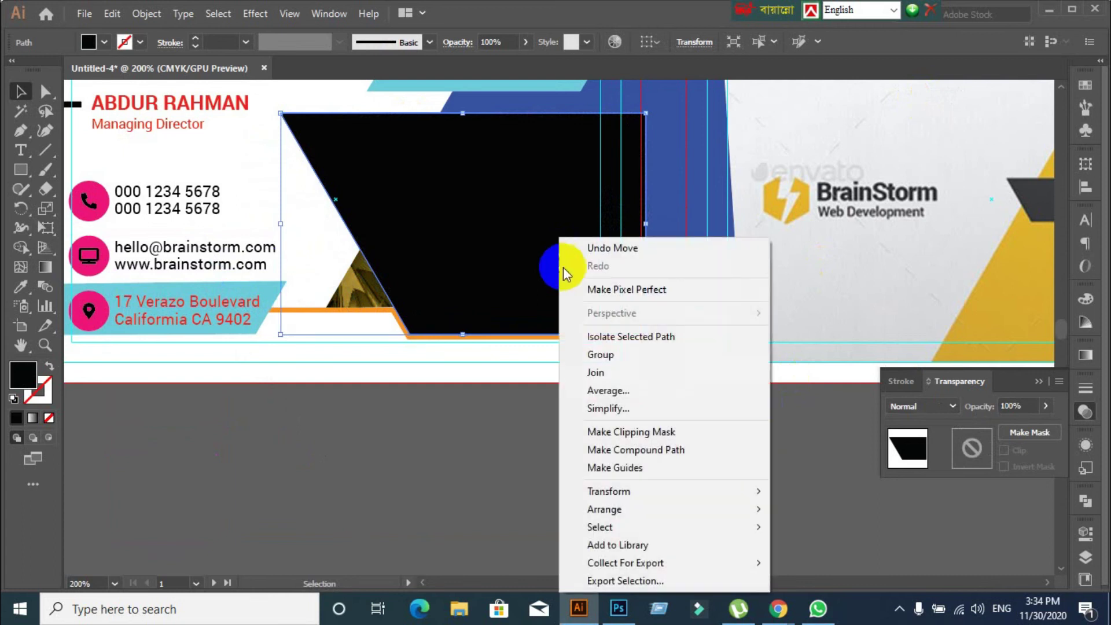
{"action": "mouse_move", "coordinate": [609, 496]}
{"action": "mouse_move", "coordinate": [755, 512]}
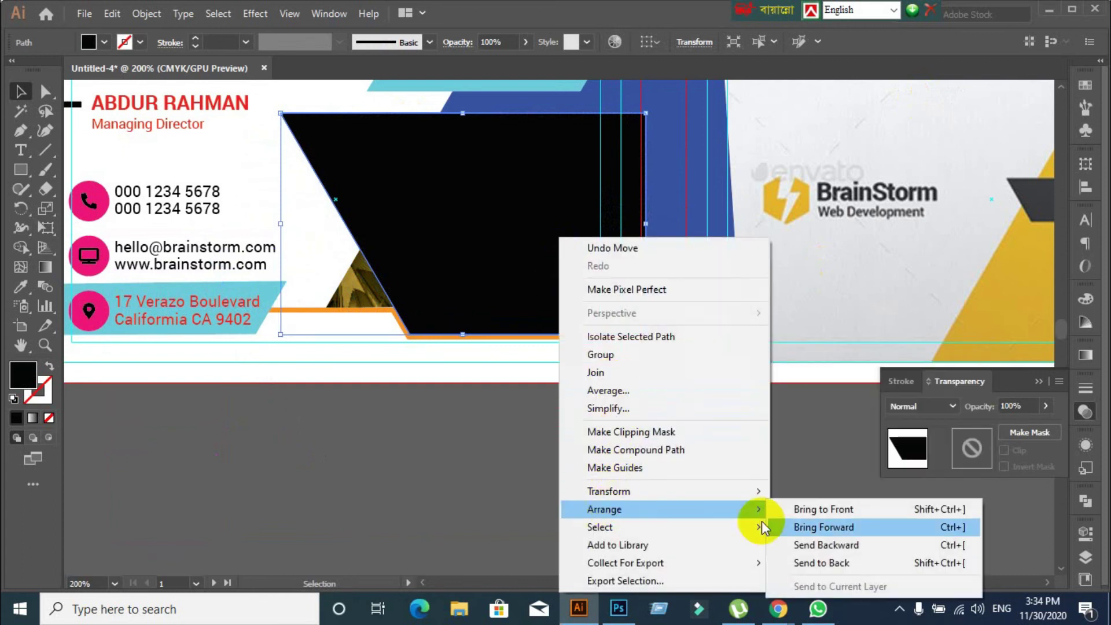
{"action": "left_click", "coordinate": [827, 561]}
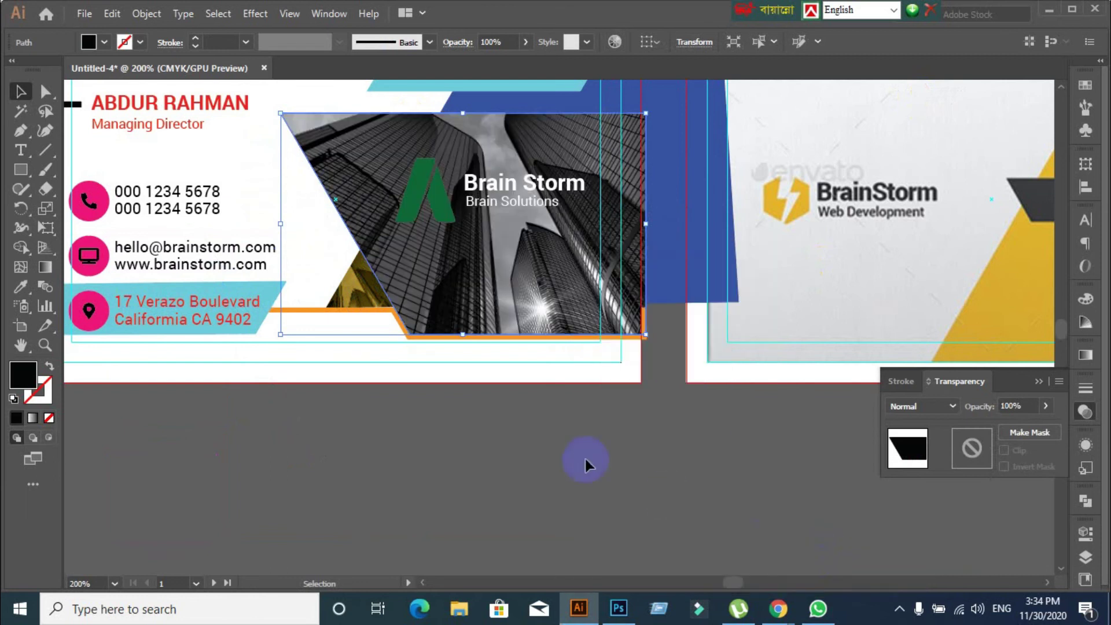
{"action": "key", "text": "ctrl+z"}
{"action": "key", "text": "v"}
{"action": "right_click", "coordinate": [509, 280]}
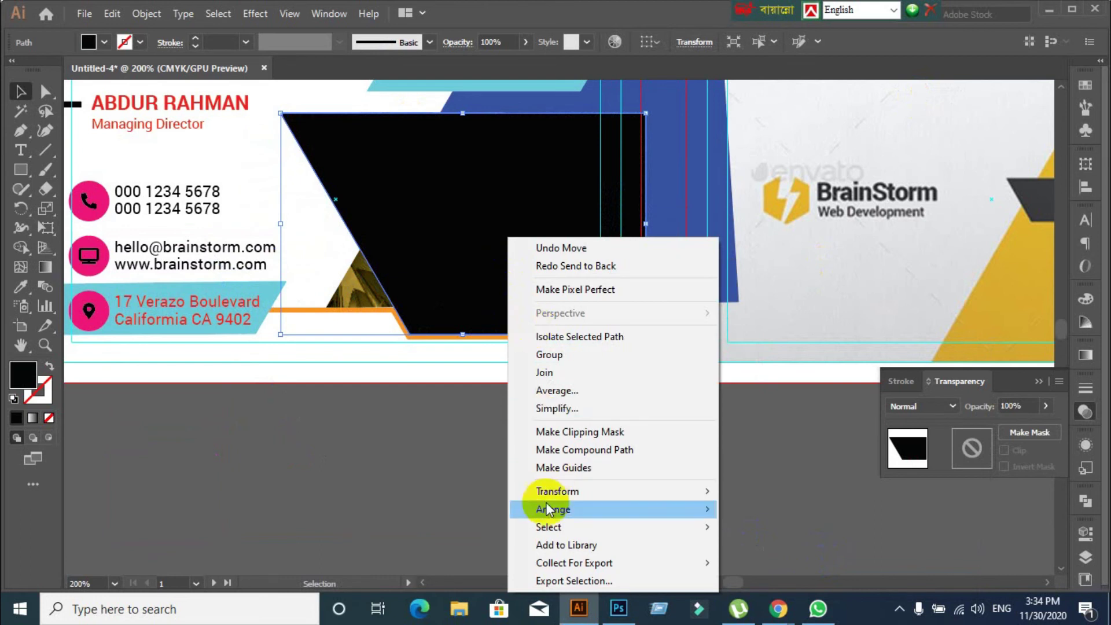
{"action": "mouse_move", "coordinate": [549, 510]}
{"action": "left_click", "coordinate": [781, 545]}
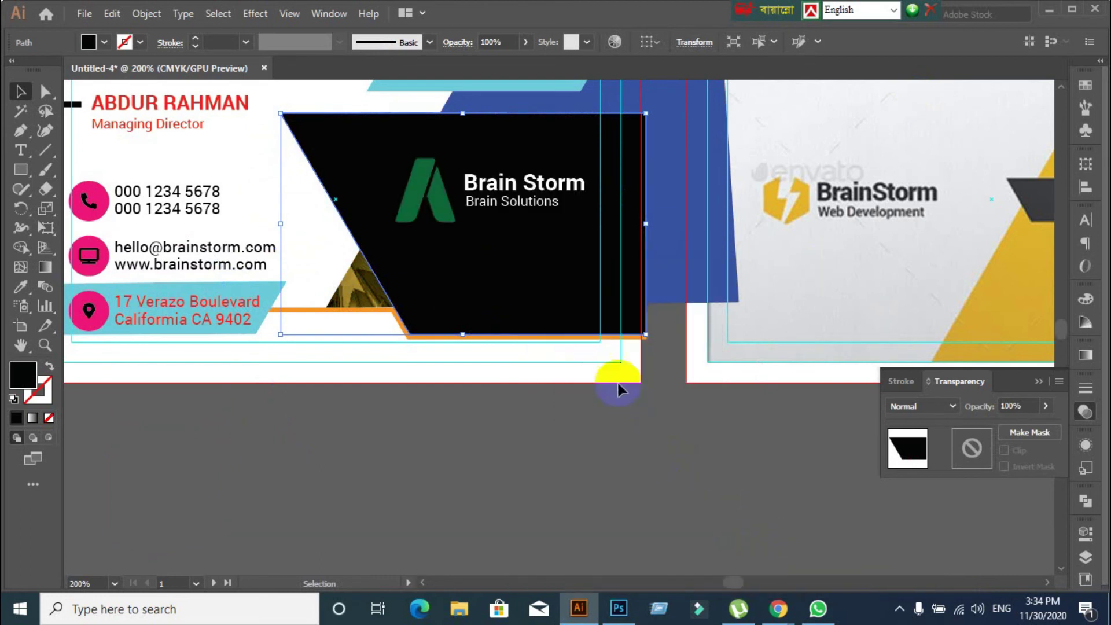
With Direct Selection, try dragging the black shape's right edge left, then undo it
{"action": "left_click", "coordinate": [533, 485]}
{"action": "left_click", "coordinate": [488, 268]}
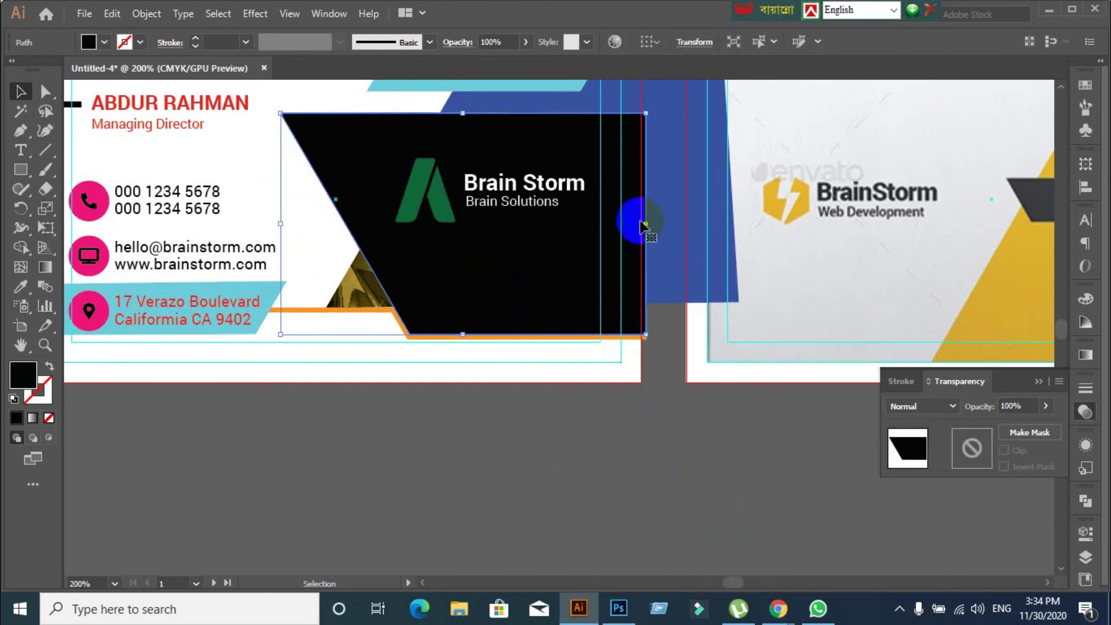
{"action": "left_click", "coordinate": [45, 91]}
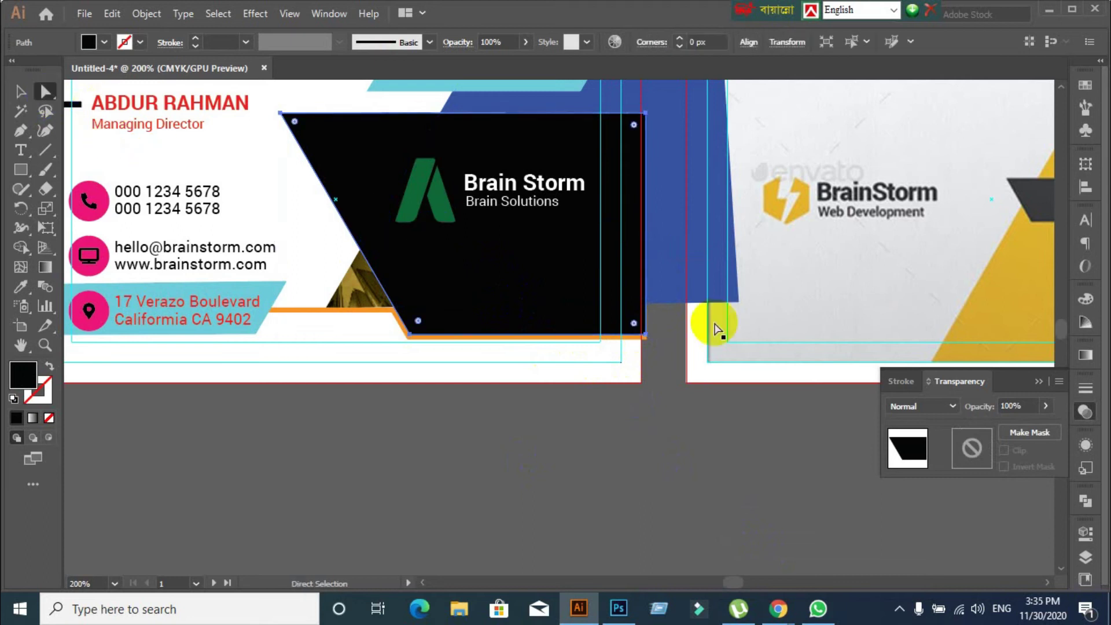
{"action": "left_click", "coordinate": [645, 235]}
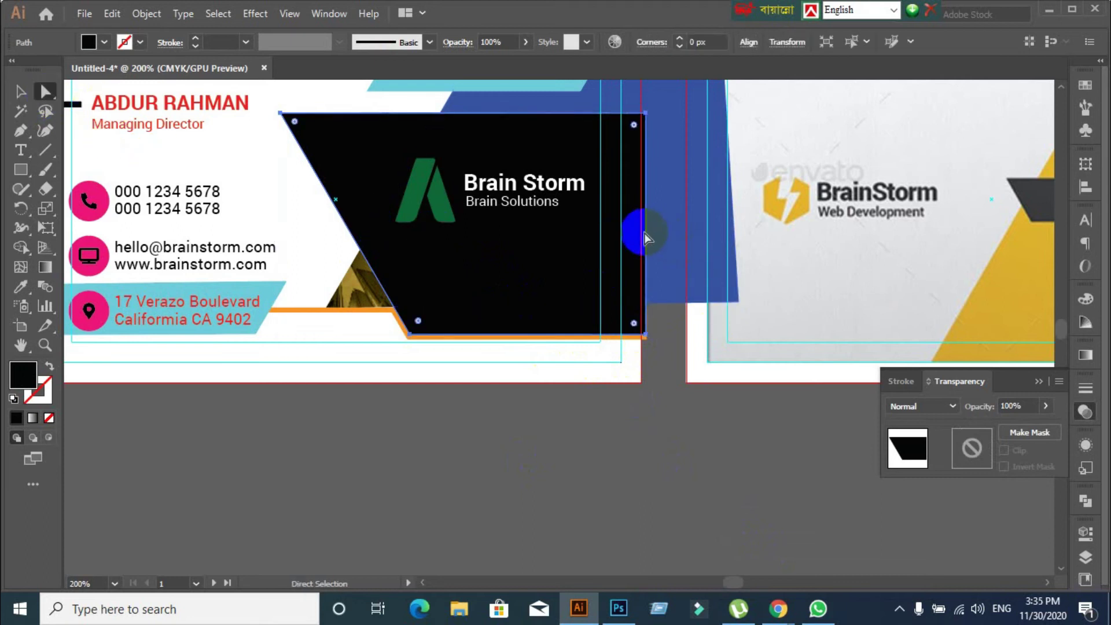
{"action": "left_click_drag", "start_coordinate": [644, 234], "coordinate": [615, 235]}
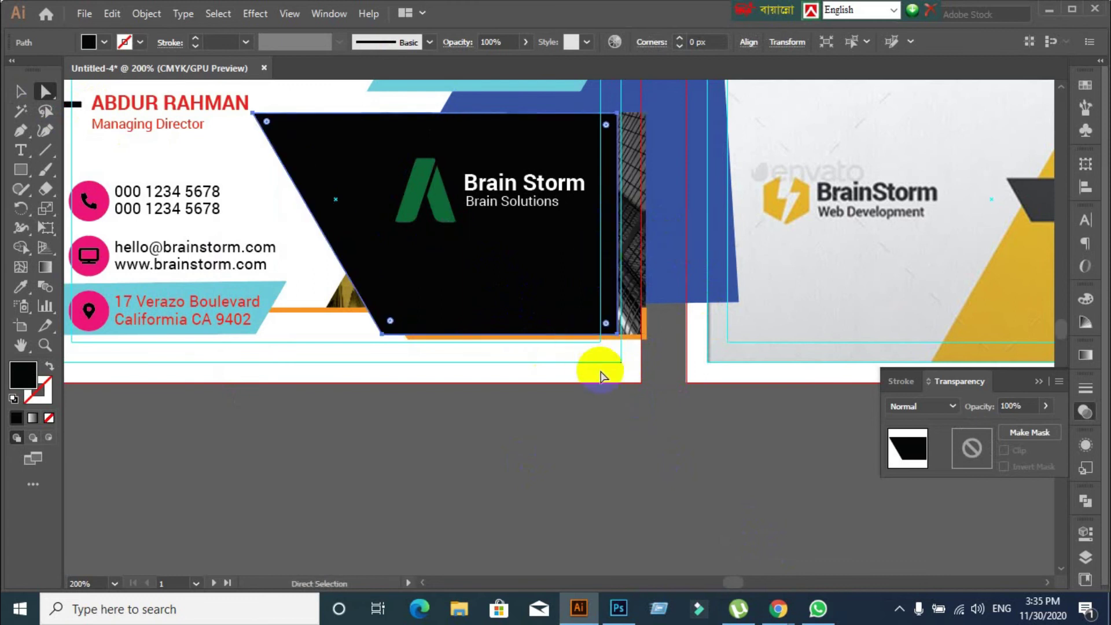
{"action": "key", "text": "ctrl+z"}
Pull the black shape's right edge segment about 11 px left, leaving a thin photo strip
{"action": "left_click", "coordinate": [641, 445]}
{"action": "left_click", "coordinate": [647, 259]}
{"action": "left_click_drag", "start_coordinate": [647, 262], "coordinate": [620, 259]}
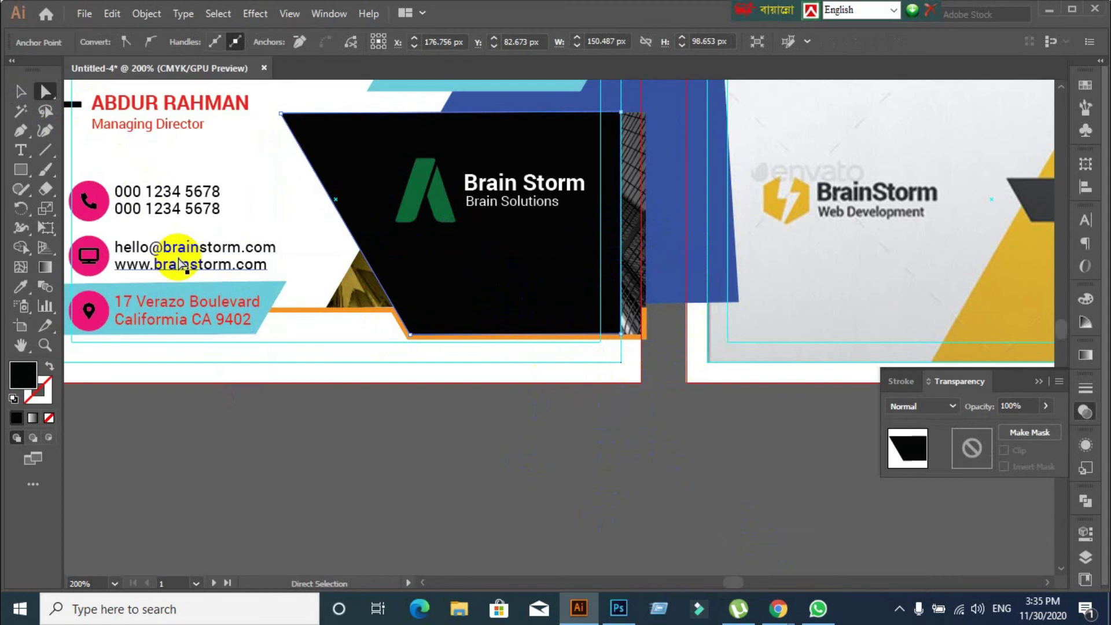
{"action": "key", "text": "ctrl+z"}
{"action": "left_click", "coordinate": [520, 453]}
{"action": "left_click", "coordinate": [646, 218]}
{"action": "left_click_drag", "start_coordinate": [647, 218], "coordinate": [619, 213]}
Vertically centre the Brain Storm logo group on the black shape, undoing the horizontal centring
{"action": "left_click", "coordinate": [19, 91]}
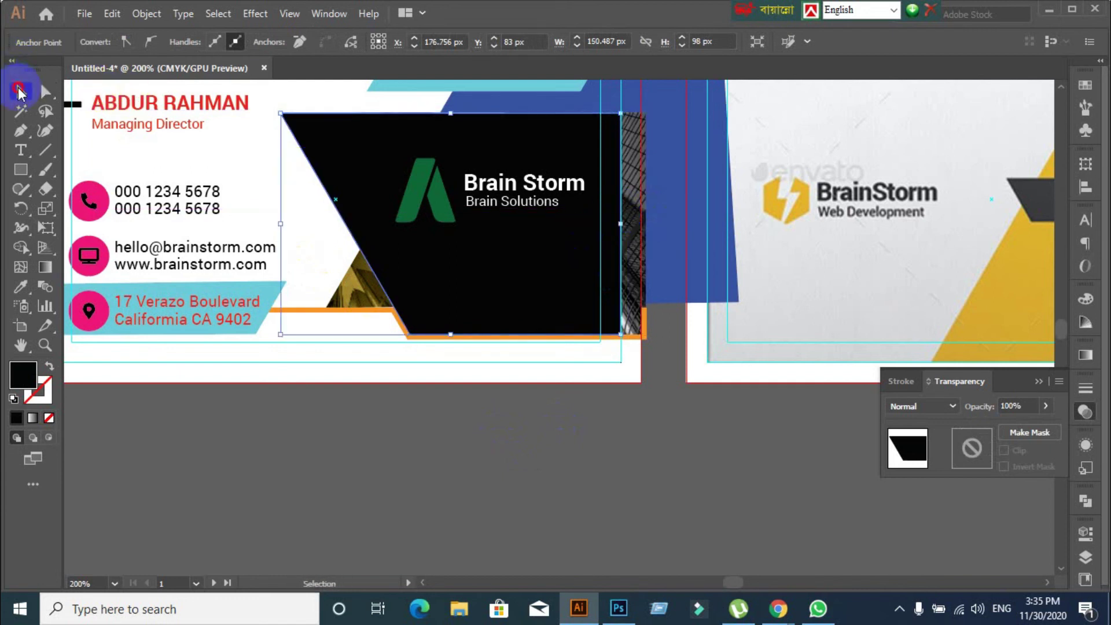
{"action": "left_click", "coordinate": [446, 439]}
{"action": "left_click", "coordinate": [448, 188]}
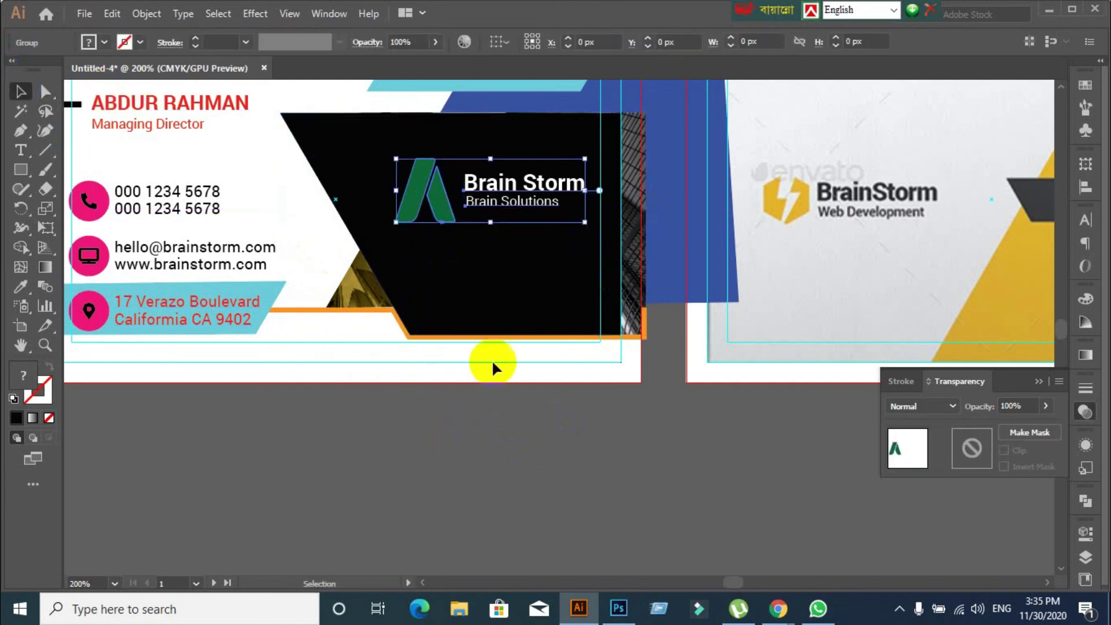
{"action": "left_click", "coordinate": [463, 267], "text": "shift"}
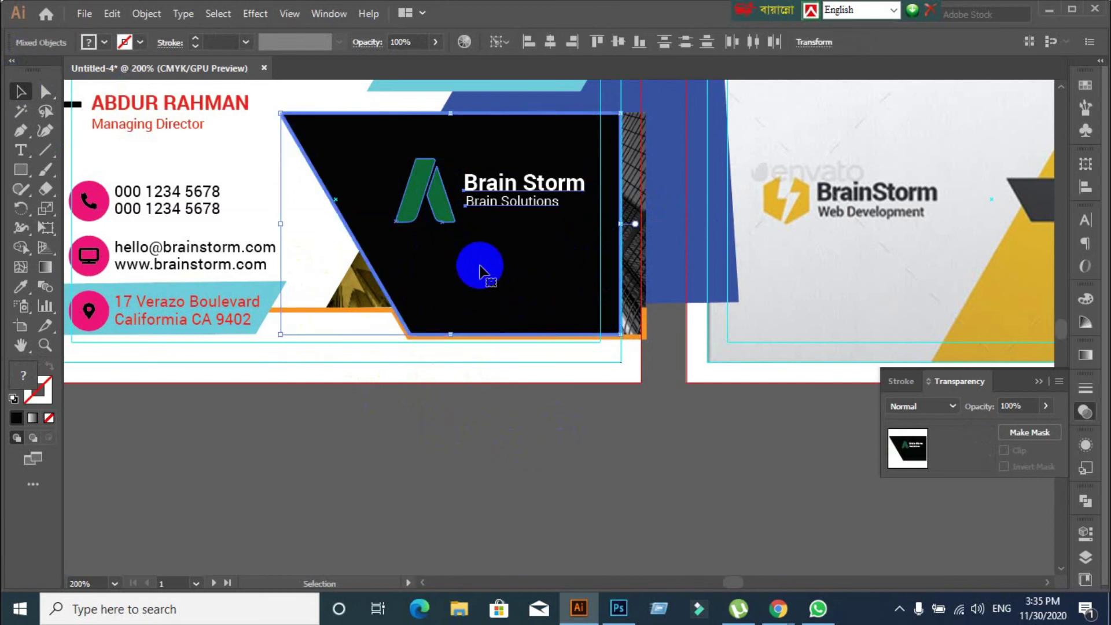
{"action": "left_click", "coordinate": [1086, 191]}
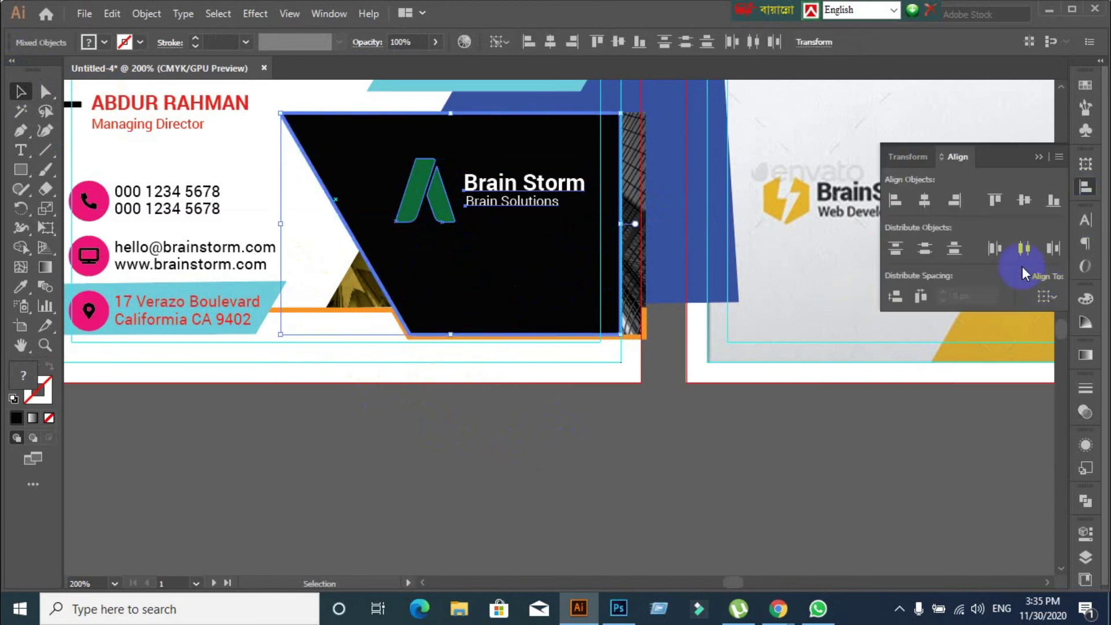
{"action": "left_click", "coordinate": [1024, 200]}
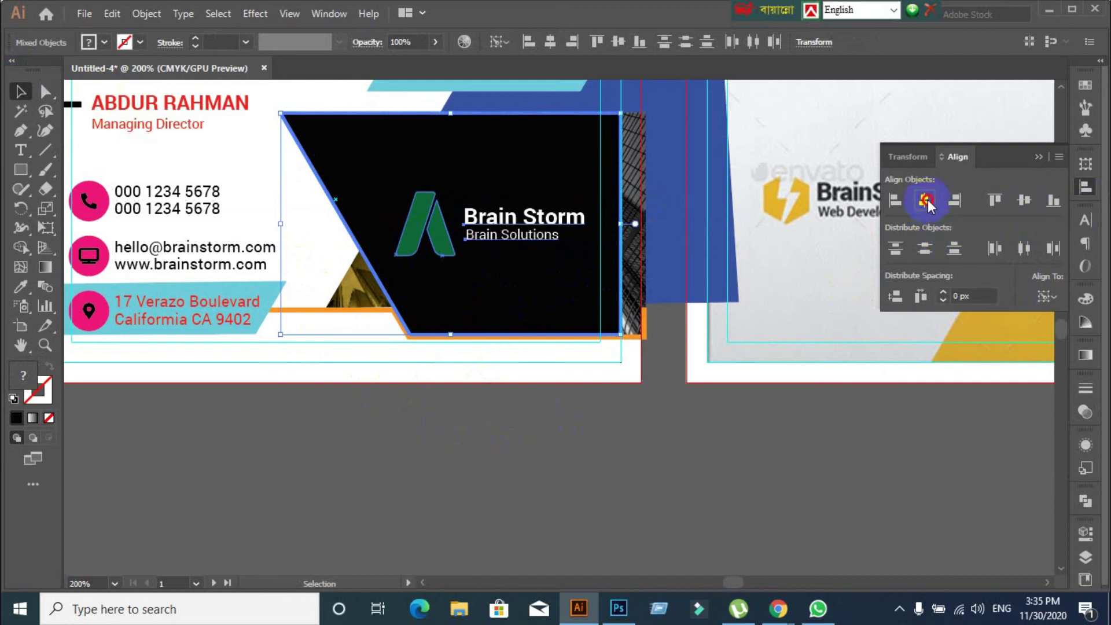
{"action": "left_click", "coordinate": [924, 199]}
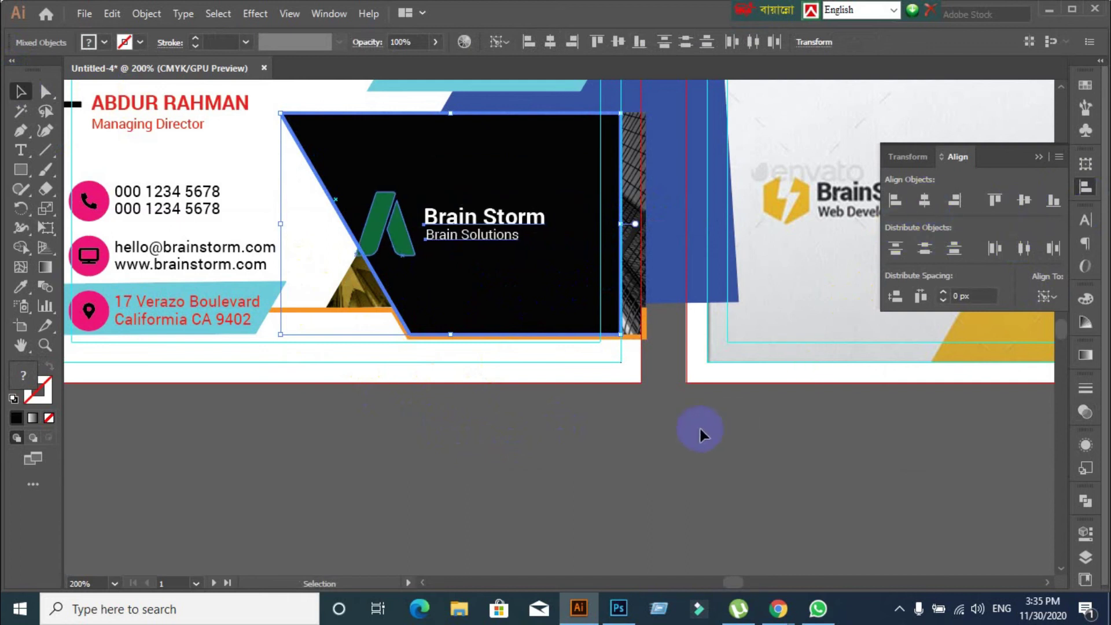
{"action": "left_click", "coordinate": [715, 485]}
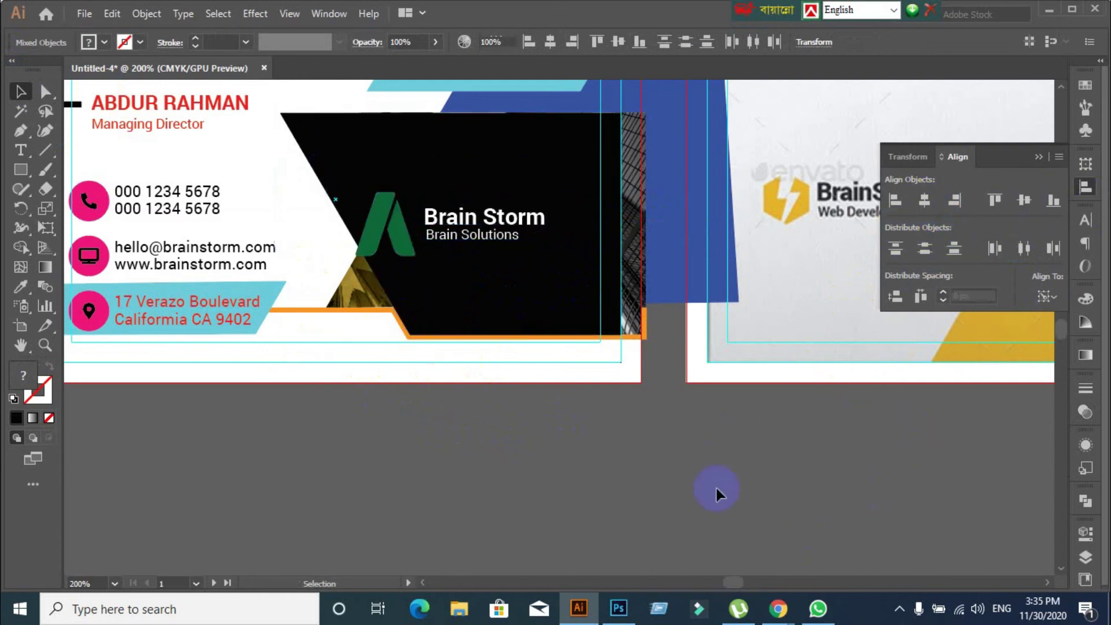
{"action": "key", "text": "ctrl+z"}
{"action": "left_click", "coordinate": [532, 453]}
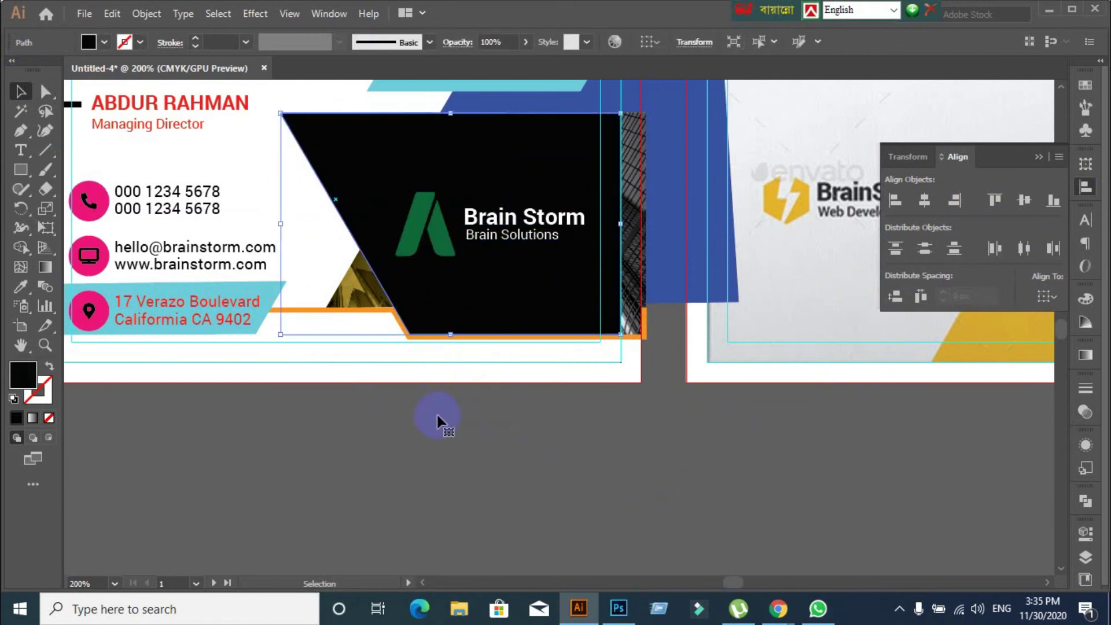
Move the black shape below the card and delete it, then undo to restore it behind the logo
{"action": "left_click_drag", "start_coordinate": [466, 317], "coordinate": [755, 567]}
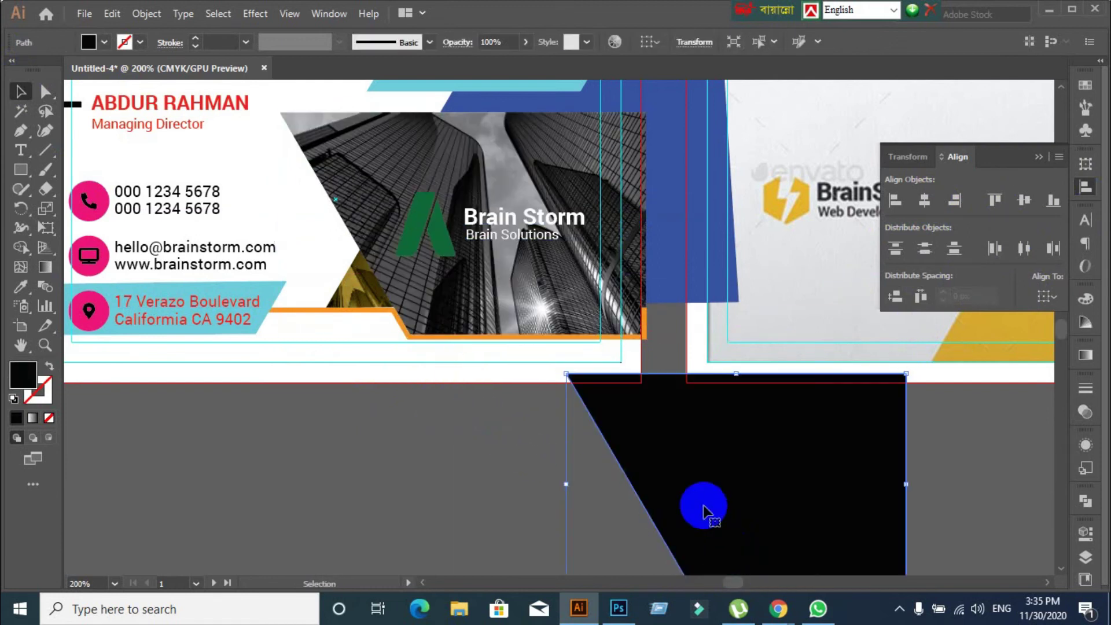
{"action": "scroll", "coordinate": [706, 513], "scroll_direction": "down", "scroll_amount": 3}
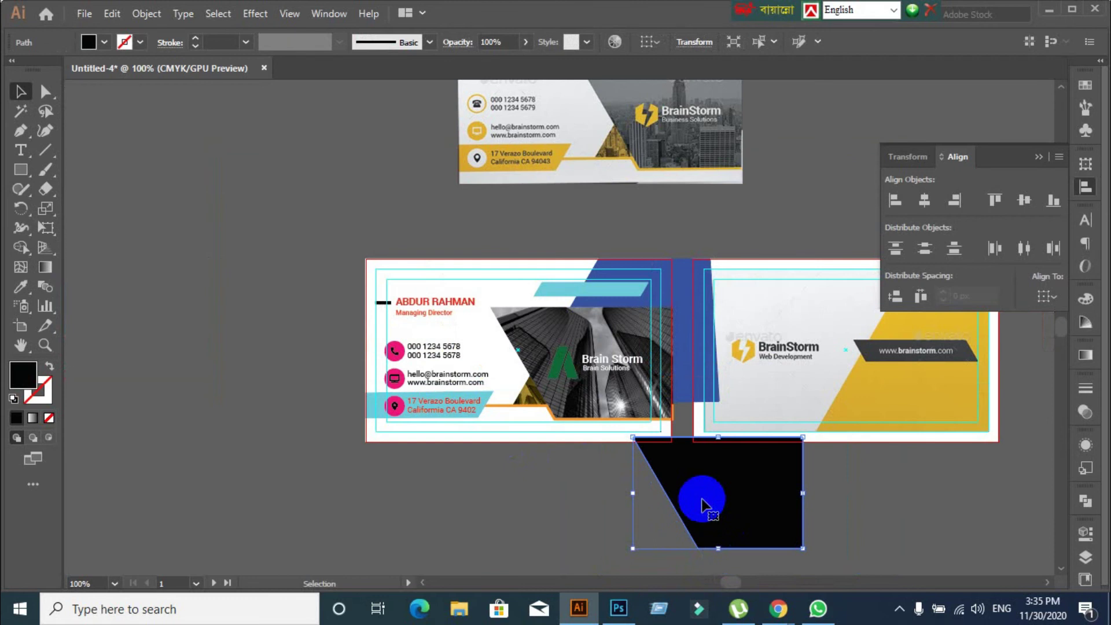
{"action": "key", "text": "Delete"}
{"action": "scroll", "coordinate": [700, 478], "scroll_direction": "up", "scroll_amount": 2}
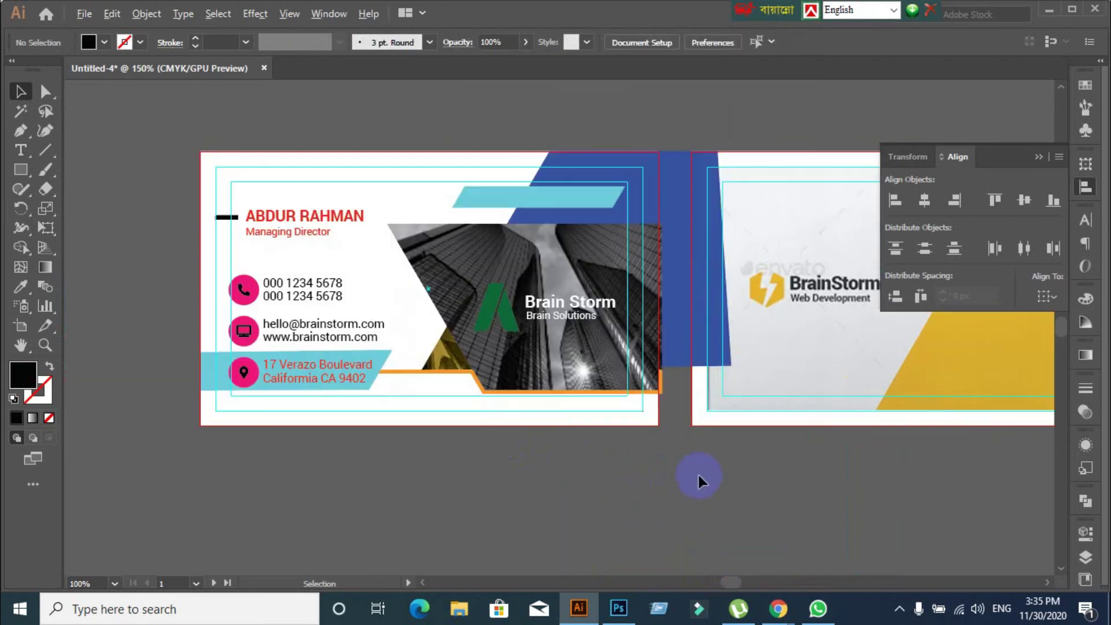
{"action": "left_click_drag", "start_coordinate": [672, 450], "coordinate": [579, 319]}
{"action": "left_click", "coordinate": [706, 528]}
{"action": "key", "text": "ctrl+z"}
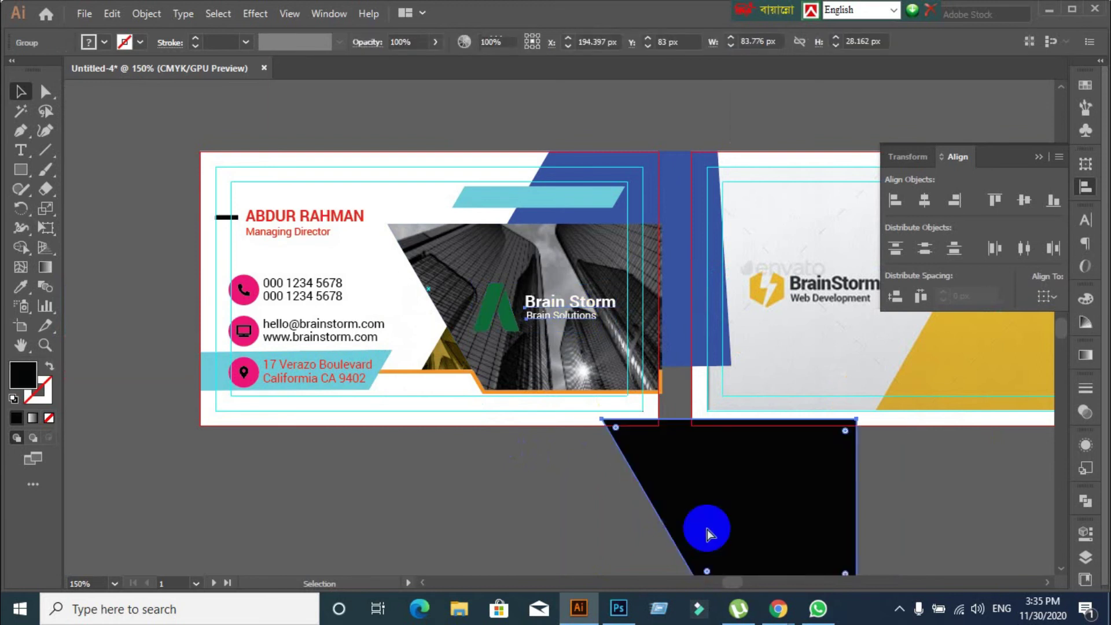
{"action": "key", "text": "ctrl+z"}
Select the logo and the black shape together, entering and leaving isolation mode on the shape
{"action": "left_click", "coordinate": [595, 495]}
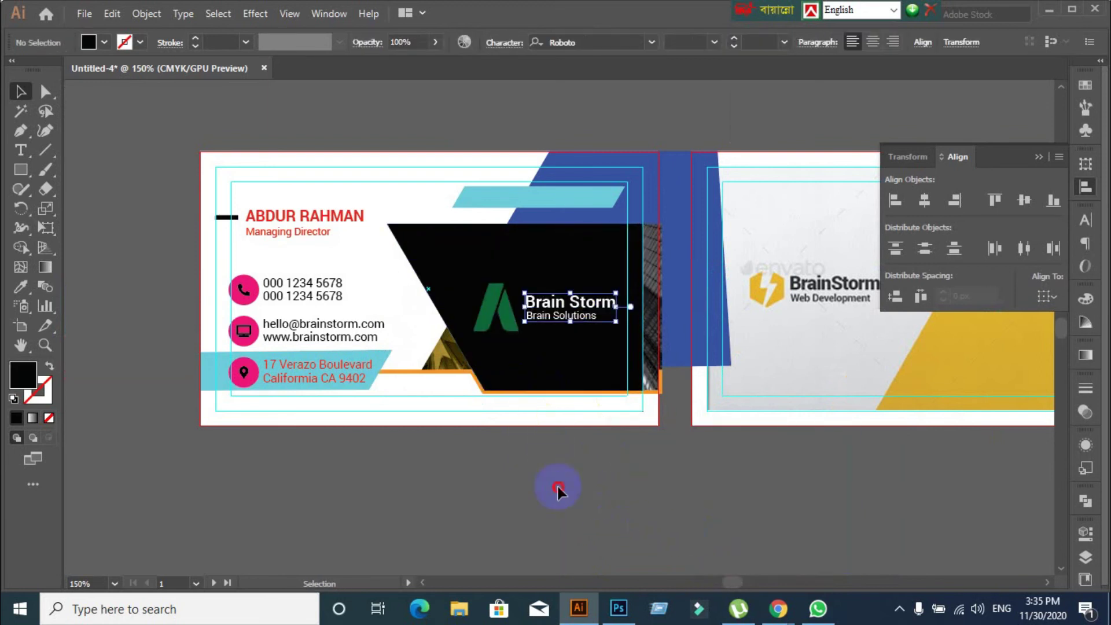
{"action": "left_click", "coordinate": [494, 312]}
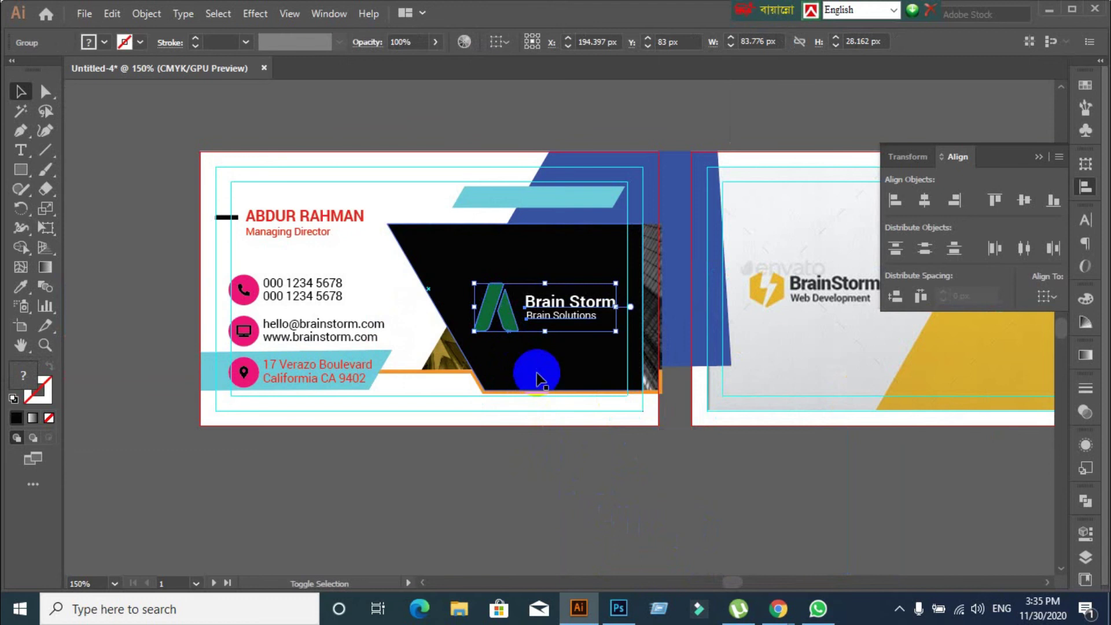
{"action": "left_click", "coordinate": [536, 373]}
{"action": "double_click", "coordinate": [537, 375]}
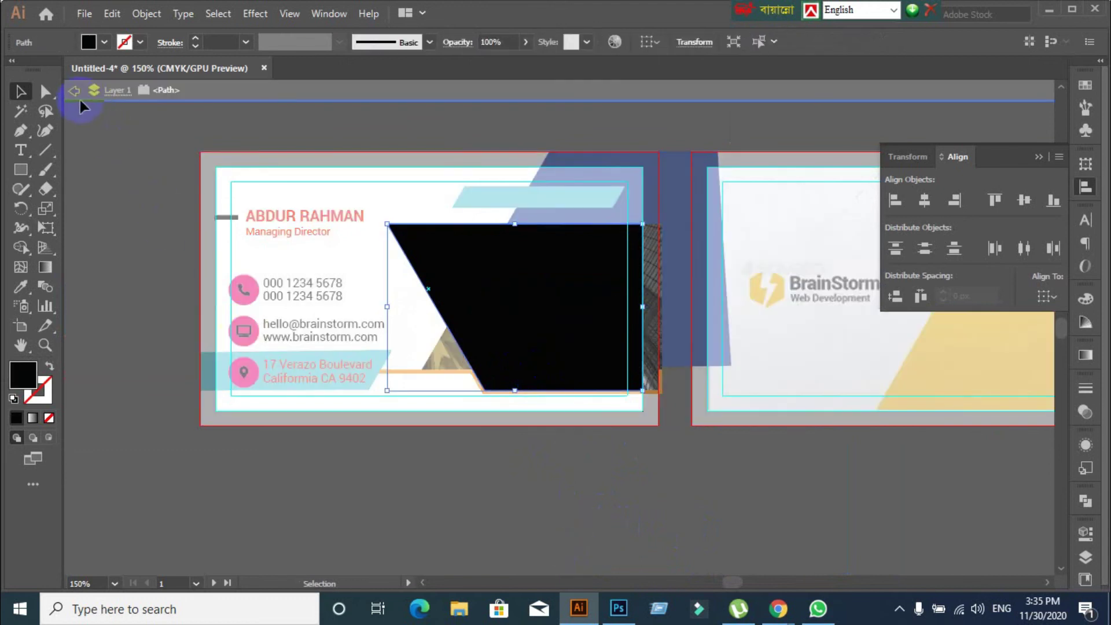
{"action": "left_click", "coordinate": [73, 96]}
{"action": "left_click", "coordinate": [528, 278]}
{"action": "left_click", "coordinate": [545, 303]}
{"action": "left_click", "coordinate": [545, 303], "text": "shift"}
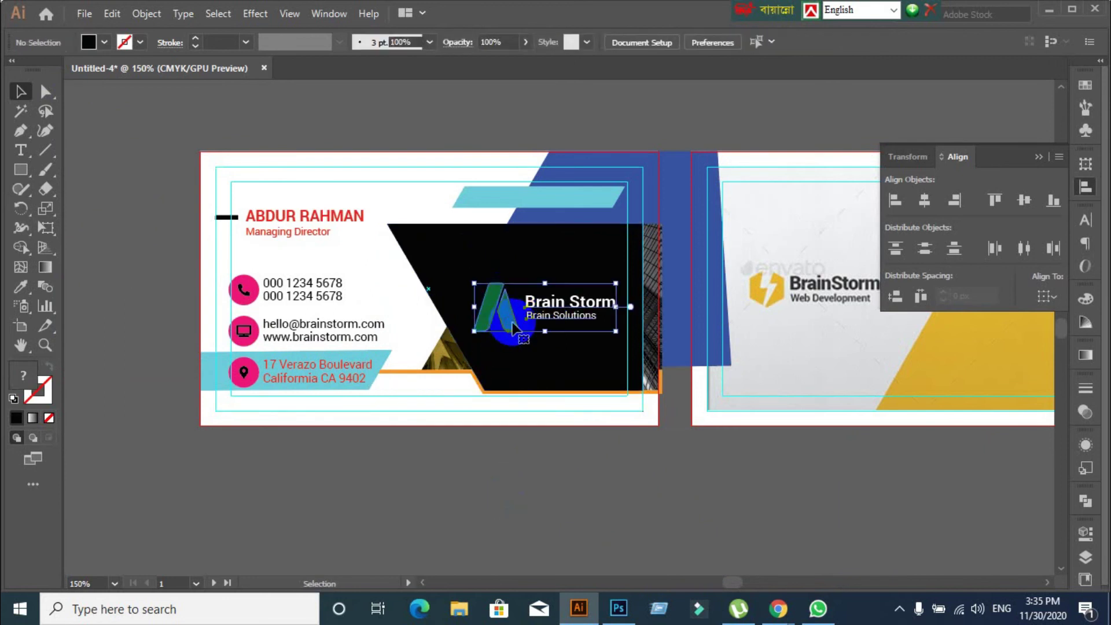
{"action": "left_click", "coordinate": [478, 253], "text": "shift"}
{"action": "double_click", "coordinate": [478, 252]}
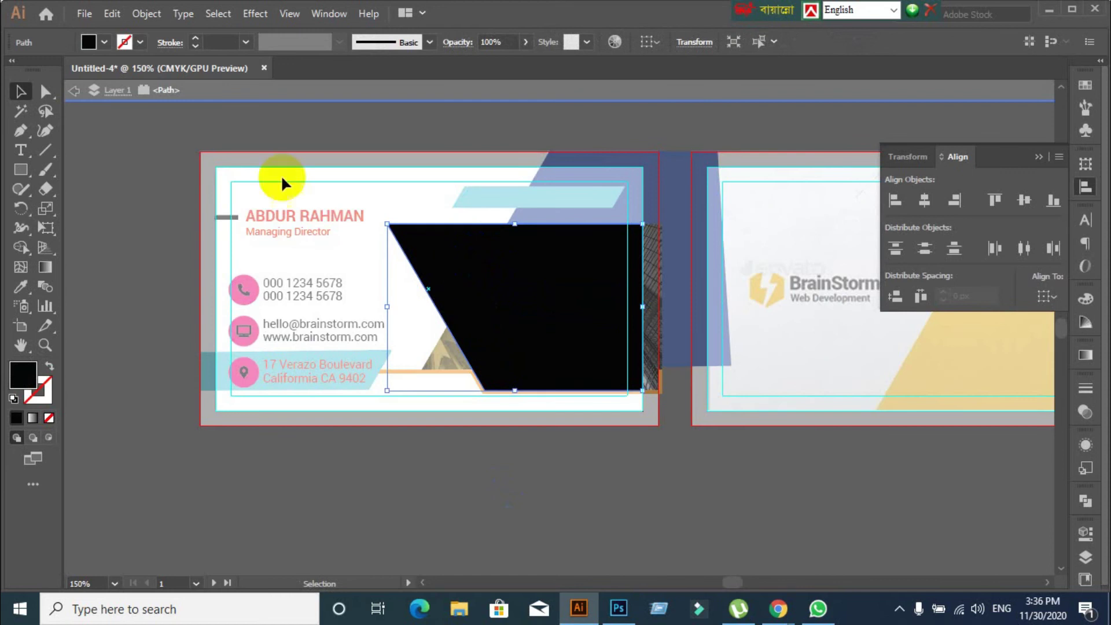
{"action": "left_click", "coordinate": [74, 90]}
Test Align panel centring of the logo on the black shape, undoing the horizontal centring
{"action": "left_click", "coordinate": [582, 302]}
{"action": "left_click", "coordinate": [590, 355], "text": "shift"}
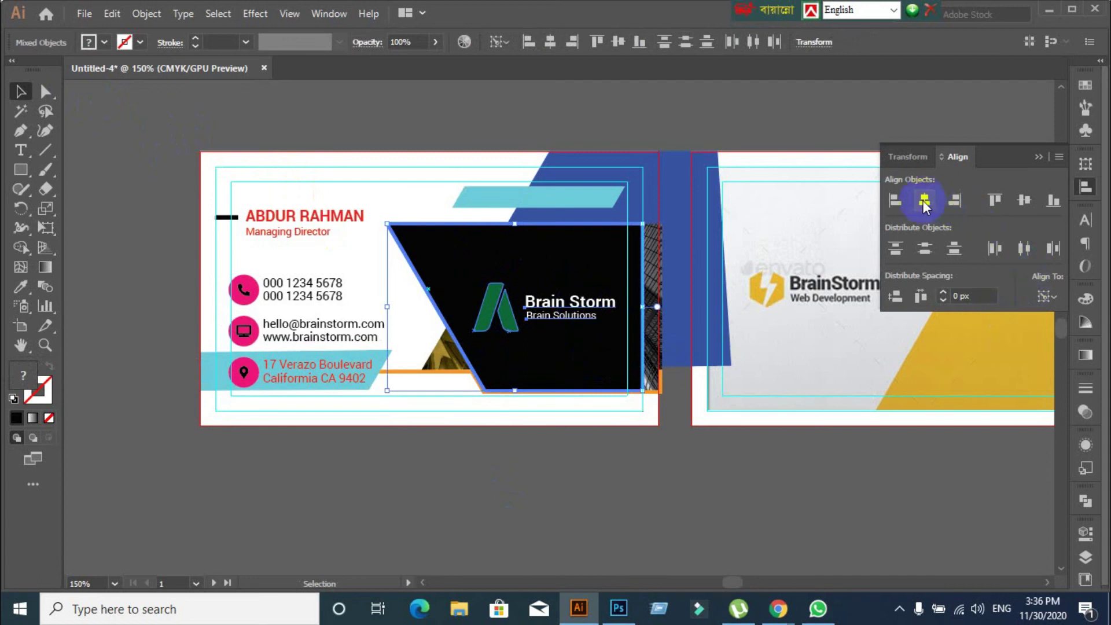
{"action": "left_click", "coordinate": [924, 203]}
{"action": "key", "text": "ctrl+z"}
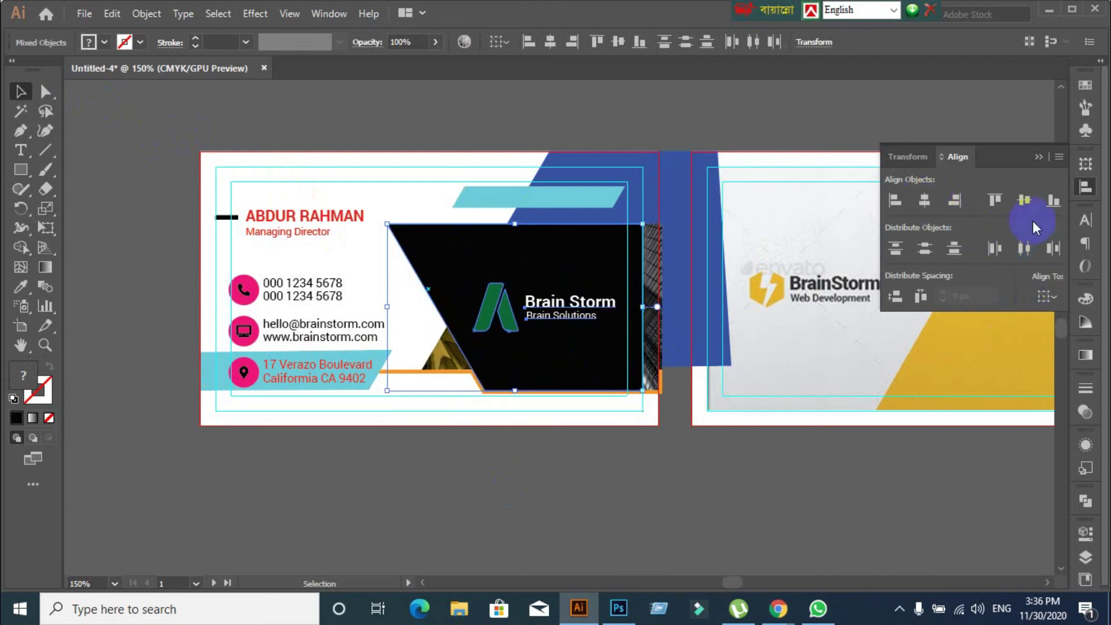
{"action": "left_click", "coordinate": [1025, 199]}
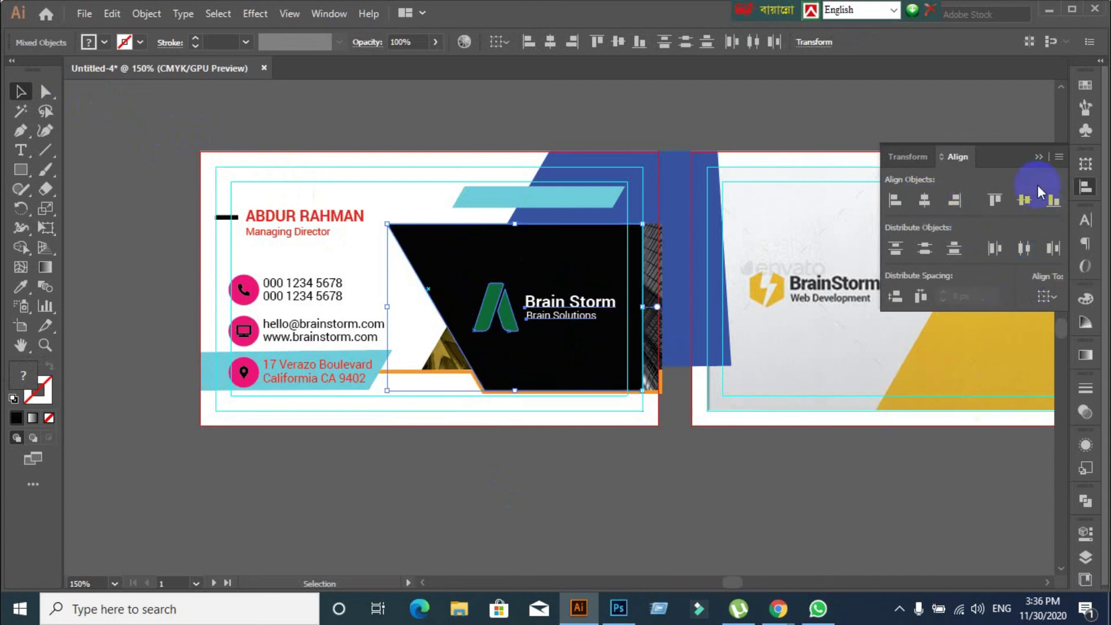
Delete the black shape so the building photo shows beneath the Brain Storm logo
{"action": "left_click", "coordinate": [475, 246]}
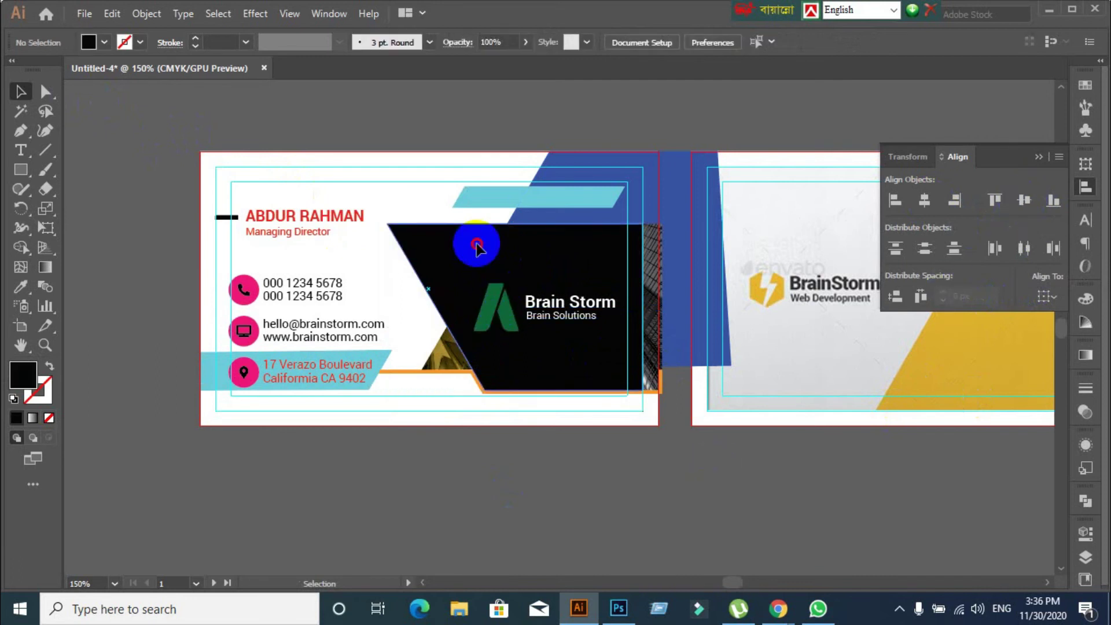
{"action": "key", "text": "Delete"}
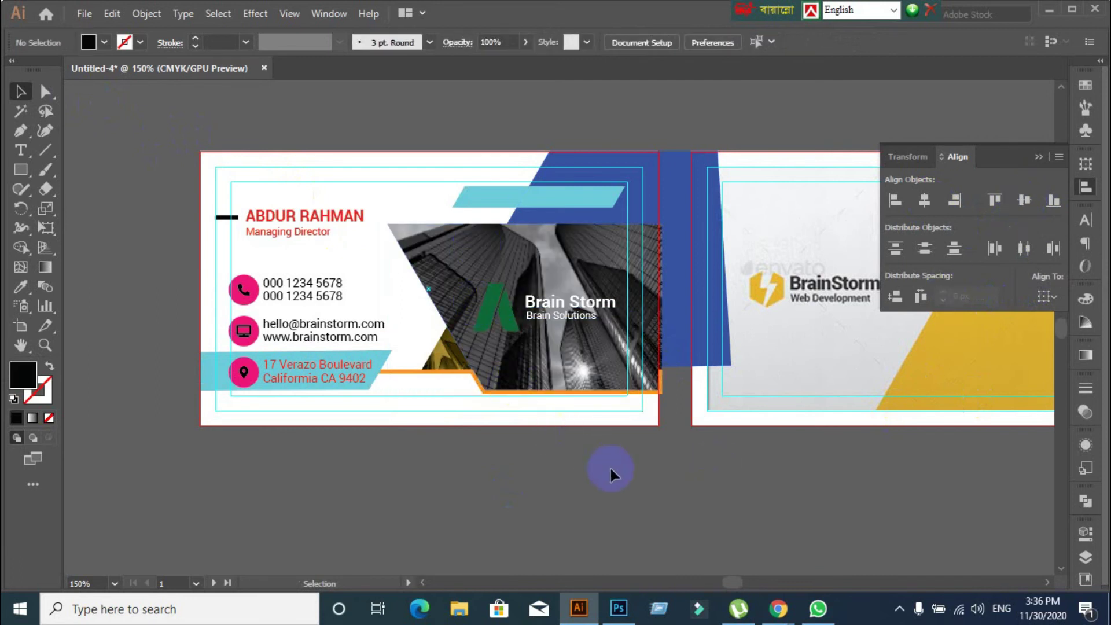
{"action": "scroll", "coordinate": [609, 469], "scroll_direction": "down", "scroll_amount": 1}
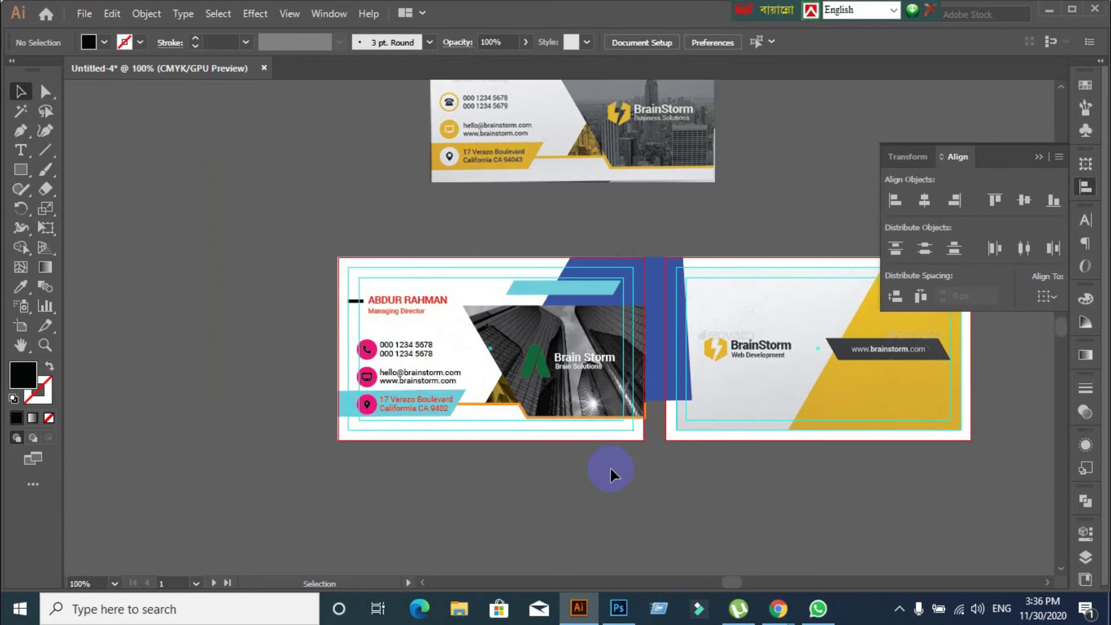
{"action": "scroll", "coordinate": [610, 469], "scroll_direction": "up", "scroll_amount": 3}
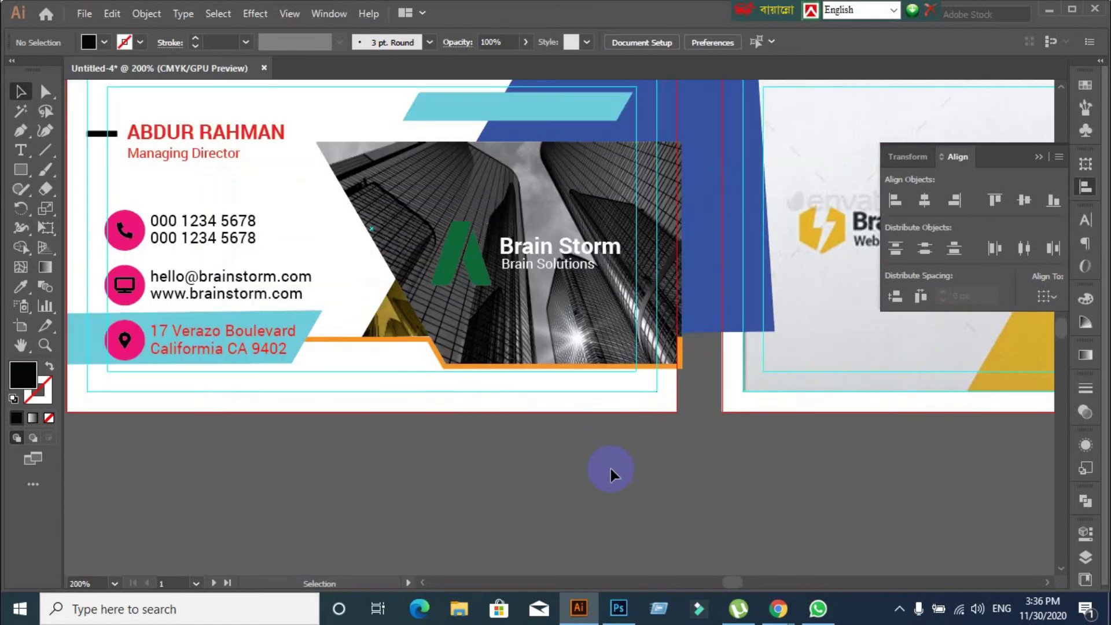
Draw a thin rectangle across the photo and horizontally centre the Brain Storm logo on it as key object
{"action": "left_click", "coordinate": [474, 271]}
{"action": "left_click", "coordinate": [20, 169]}
{"action": "left_click_drag", "start_coordinate": [380, 252], "coordinate": [656, 253]}
{"action": "left_click", "coordinate": [23, 94]}
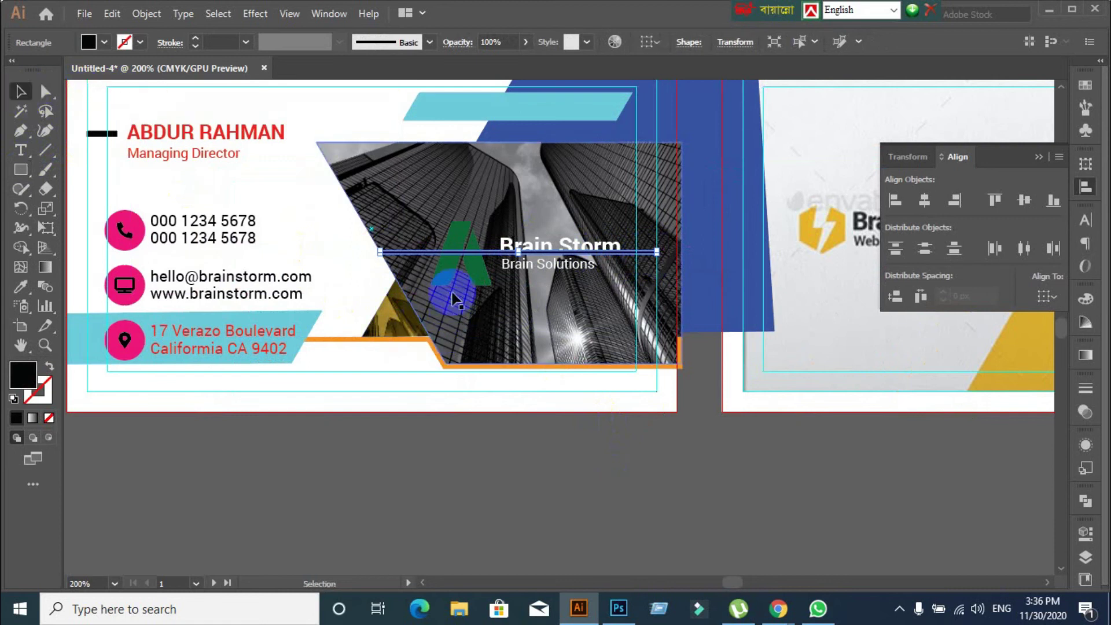
{"action": "left_click", "coordinate": [449, 279], "text": "shift"}
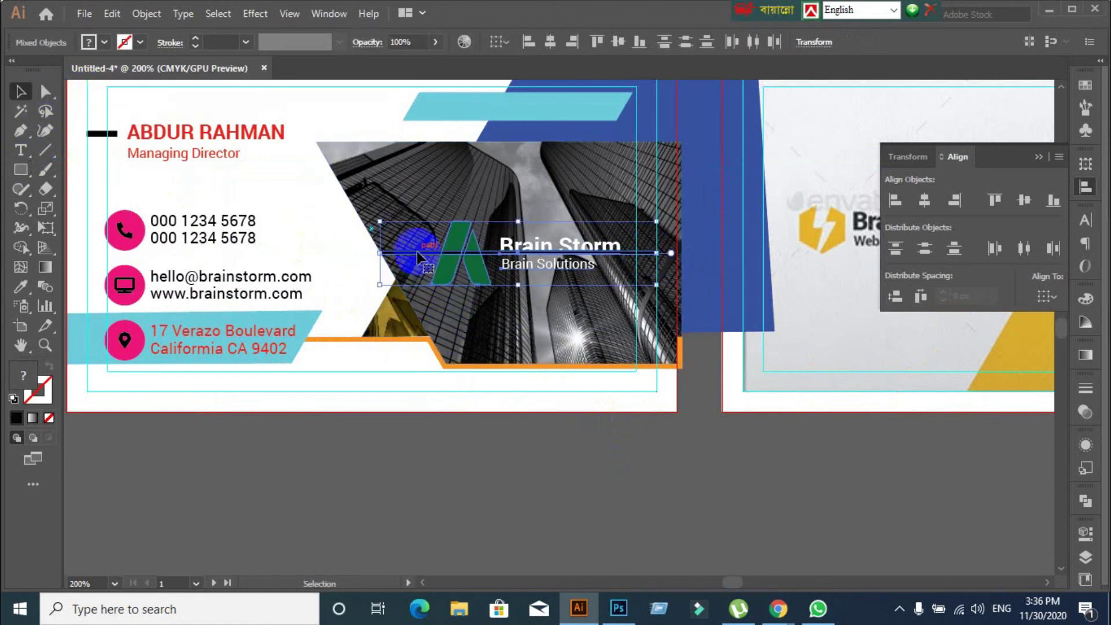
{"action": "left_click", "coordinate": [416, 251]}
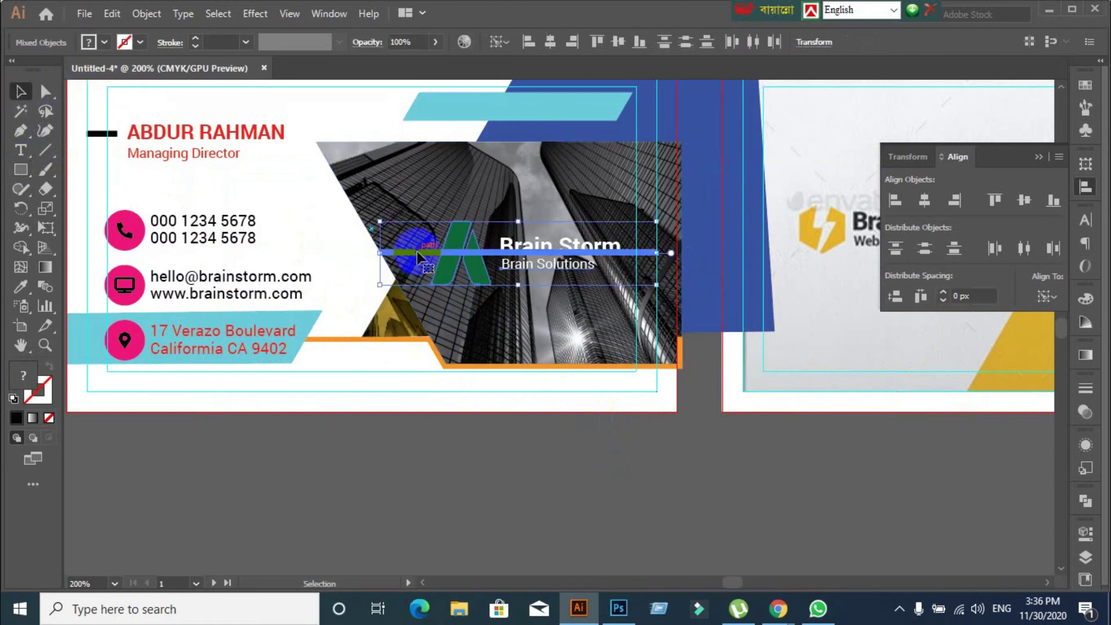
{"action": "left_click", "coordinate": [925, 199]}
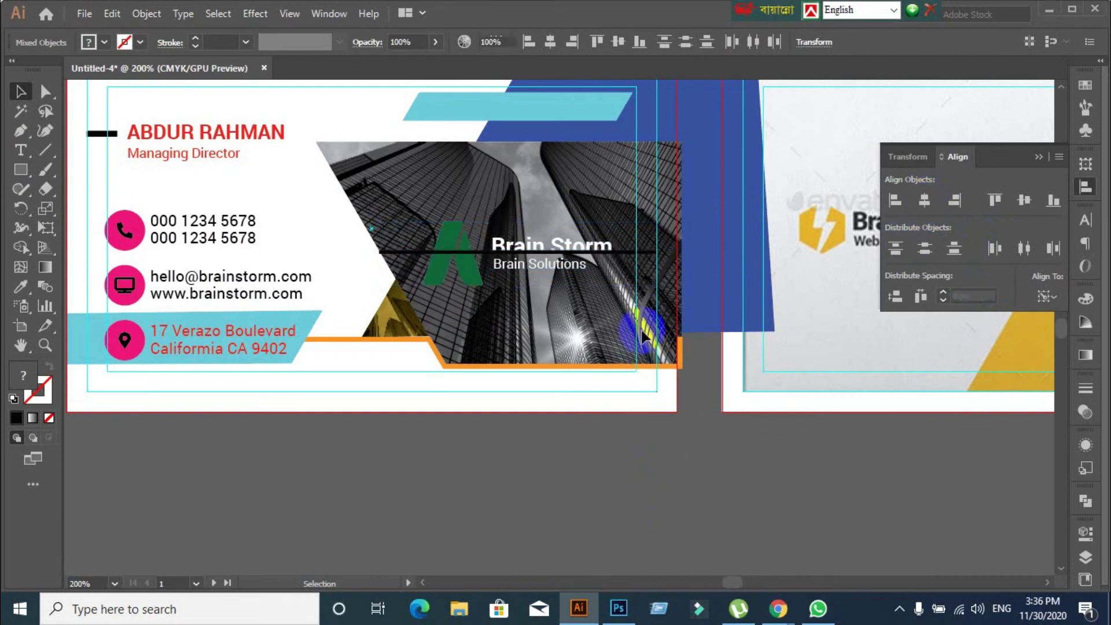
{"action": "left_click", "coordinate": [634, 251]}
{"action": "left_click", "coordinate": [626, 496]}
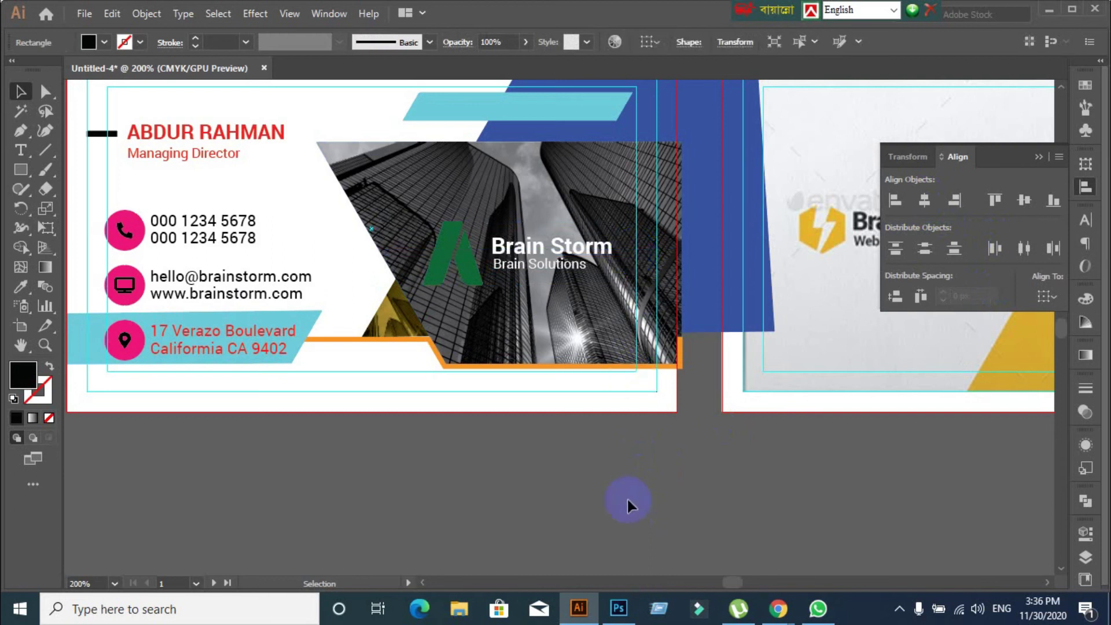
{"action": "scroll", "coordinate": [645, 491], "scroll_direction": "down", "scroll_amount": 1}
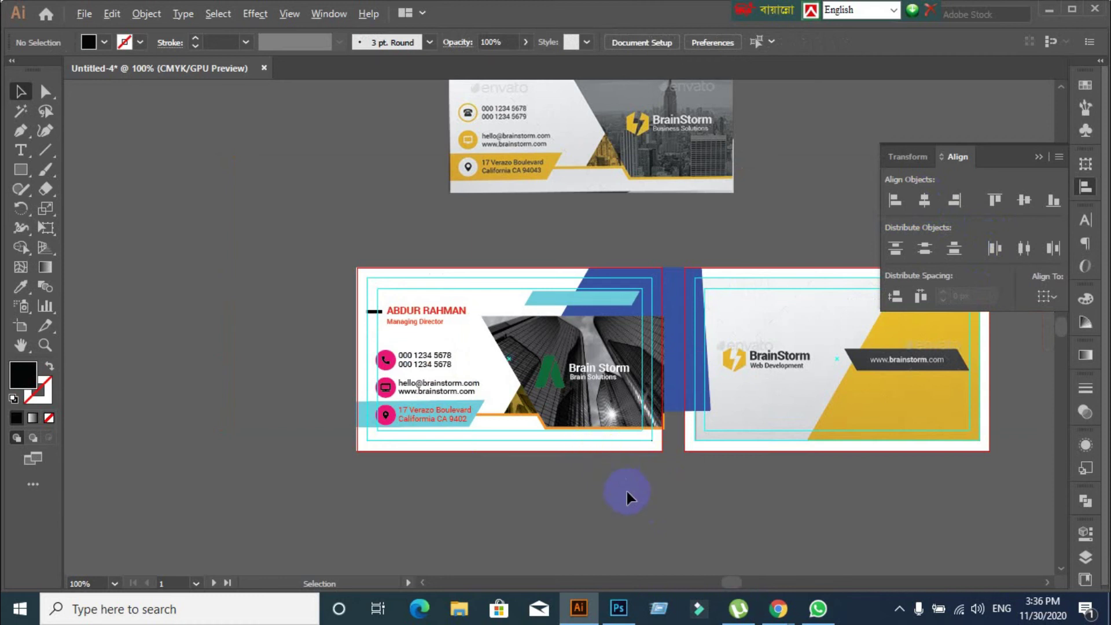
{"action": "scroll", "coordinate": [626, 491], "scroll_direction": "up", "scroll_amount": 1}
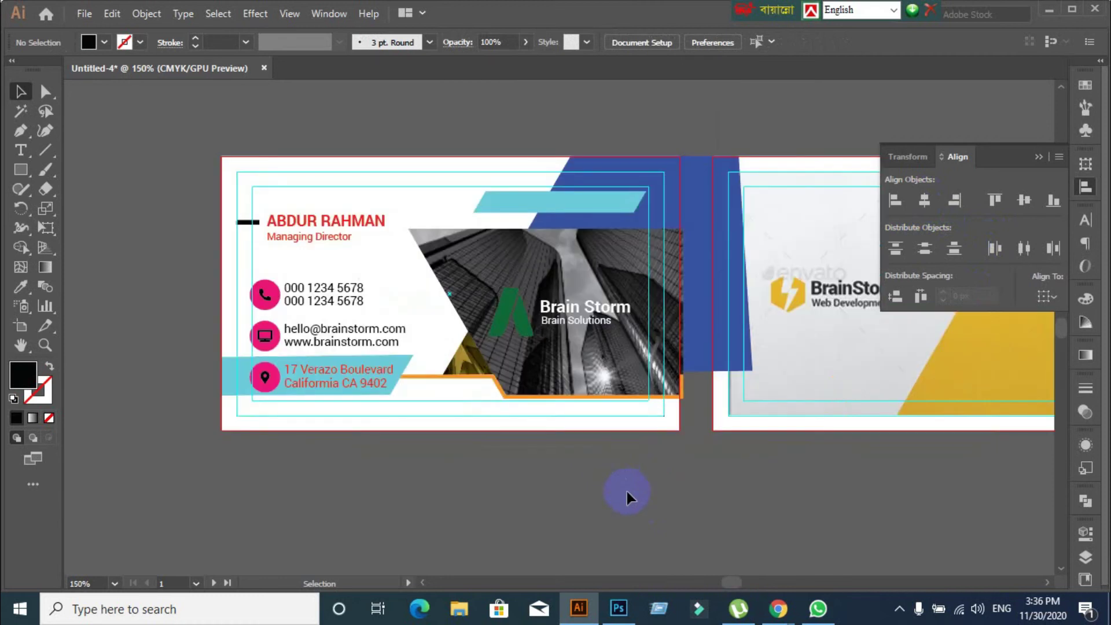
{"action": "scroll", "coordinate": [626, 491], "scroll_direction": "down", "scroll_amount": 1}
{"action": "scroll", "coordinate": [627, 490], "scroll_direction": "up", "scroll_amount": 1}
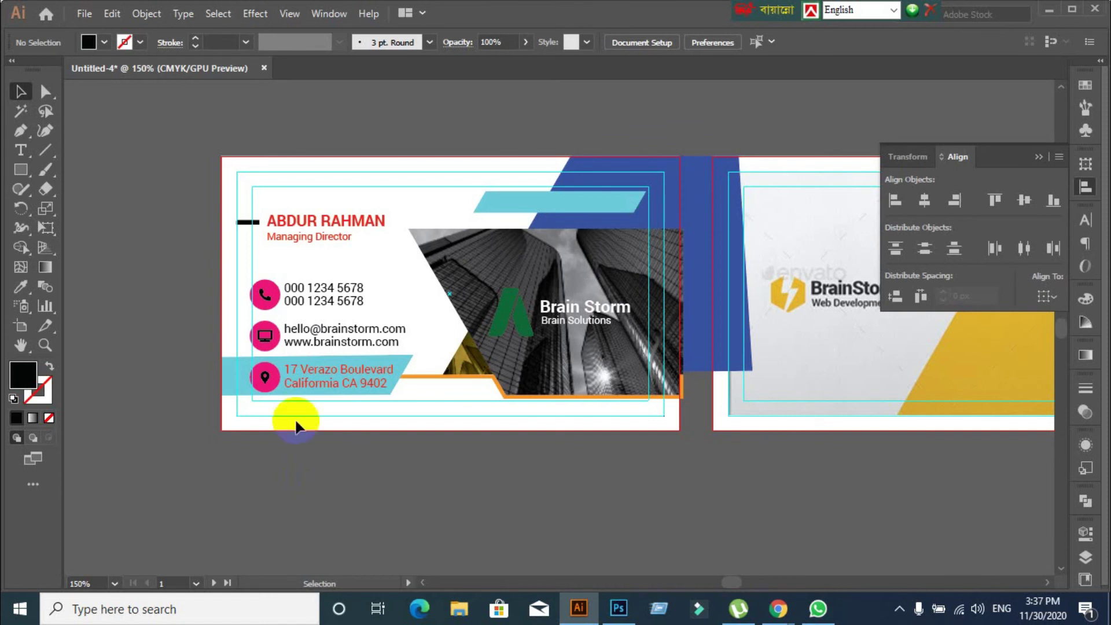
{"action": "scroll", "coordinate": [295, 401], "scroll_direction": "down", "scroll_amount": 3}
{"action": "scroll", "coordinate": [298, 347], "scroll_direction": "up", "scroll_amount": 1}
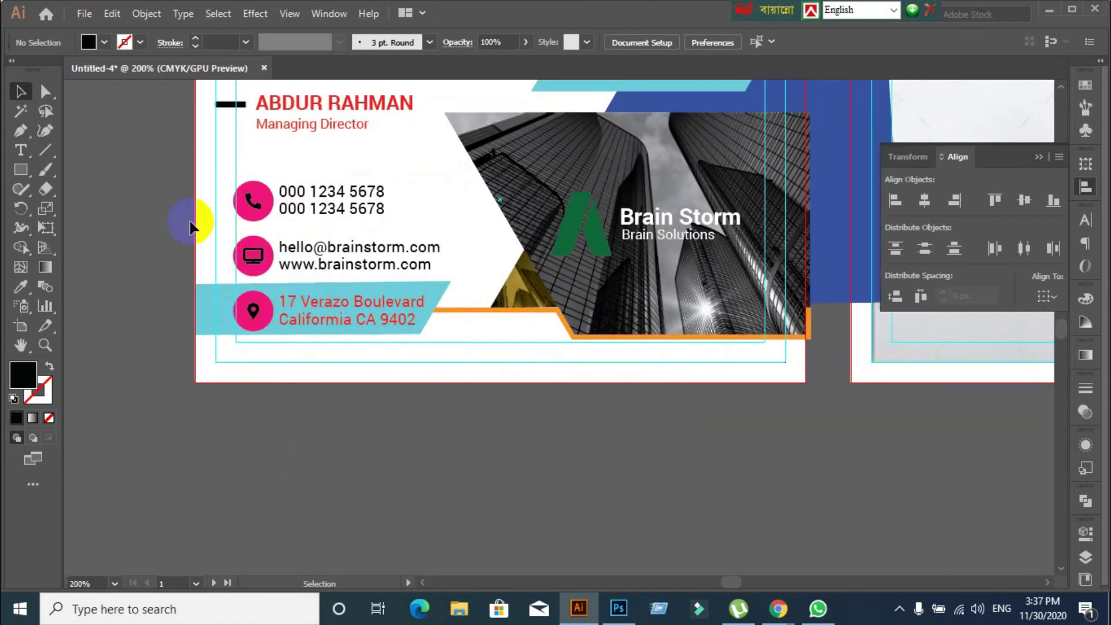
{"action": "left_click", "coordinate": [295, 128]}
{"action": "left_click", "coordinate": [200, 235]}
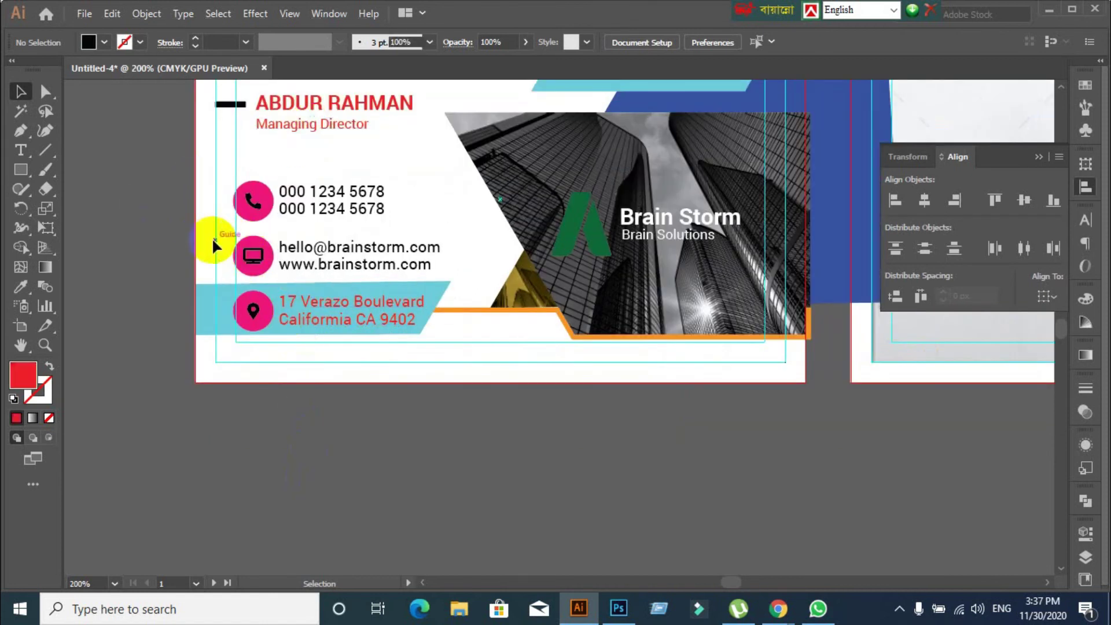
{"action": "scroll", "coordinate": [212, 238], "scroll_direction": "down", "scroll_amount": 2}
{"action": "scroll", "coordinate": [317, 259], "scroll_direction": "up", "scroll_amount": 1}
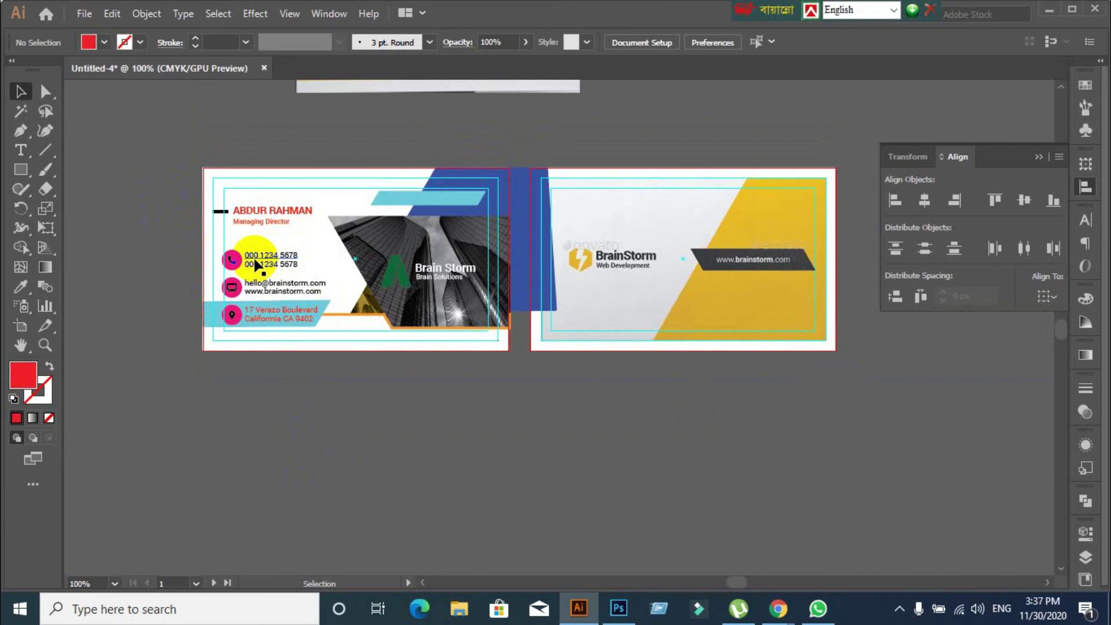
{"action": "scroll", "coordinate": [168, 281], "scroll_direction": "up", "scroll_amount": 1}
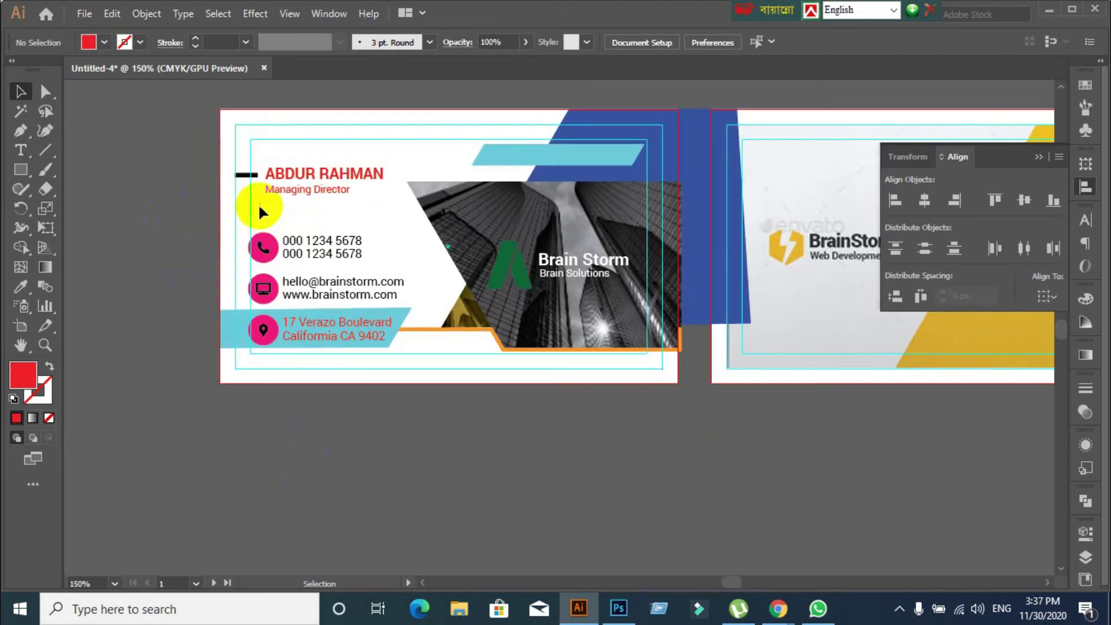
{"action": "left_click_drag", "start_coordinate": [285, 161], "coordinate": [282, 192]}
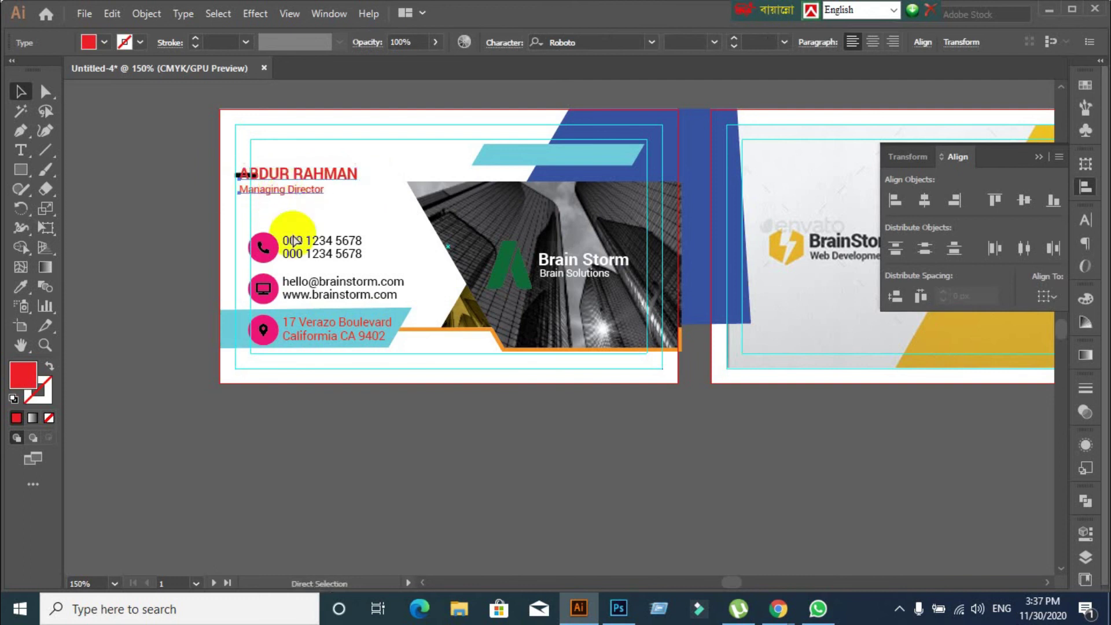
{"action": "key", "text": "ctrl+z"}
{"action": "left_click", "coordinate": [133, 259]}
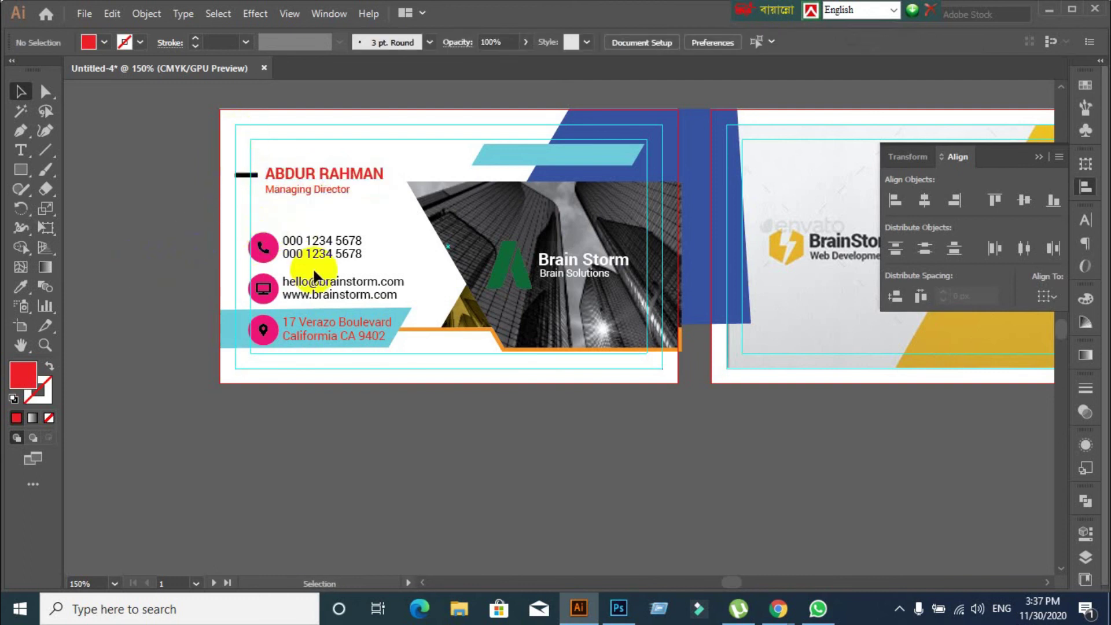
{"action": "scroll", "coordinate": [378, 285], "scroll_direction": "down", "scroll_amount": 2}
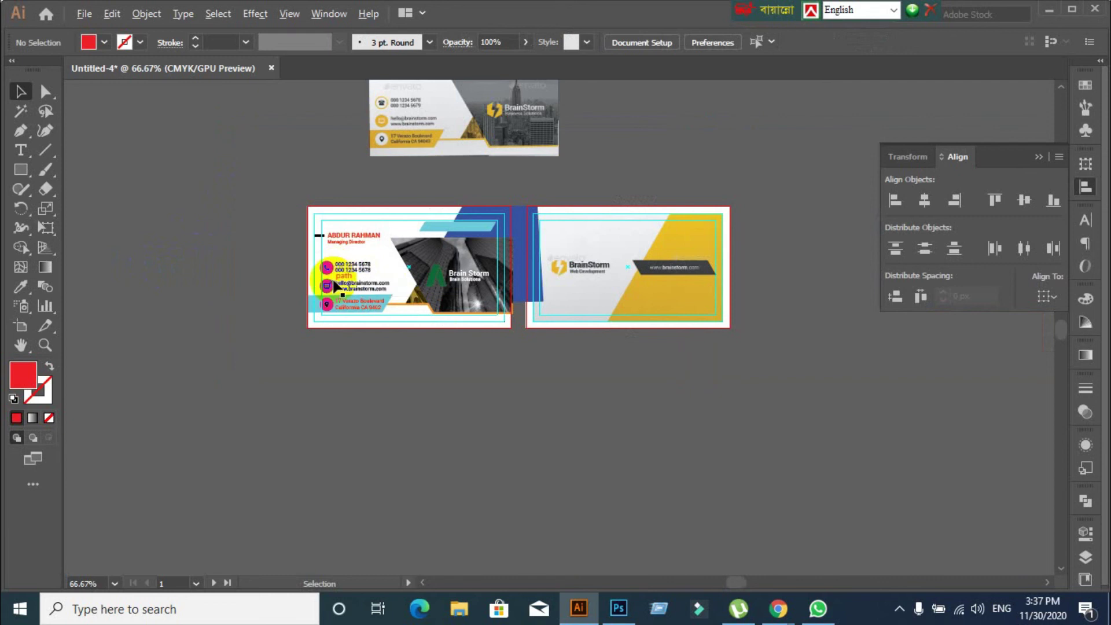
{"action": "scroll", "coordinate": [335, 277], "scroll_direction": "up", "scroll_amount": 3}
{"action": "scroll", "coordinate": [318, 245], "scroll_direction": "down", "scroll_amount": 3}
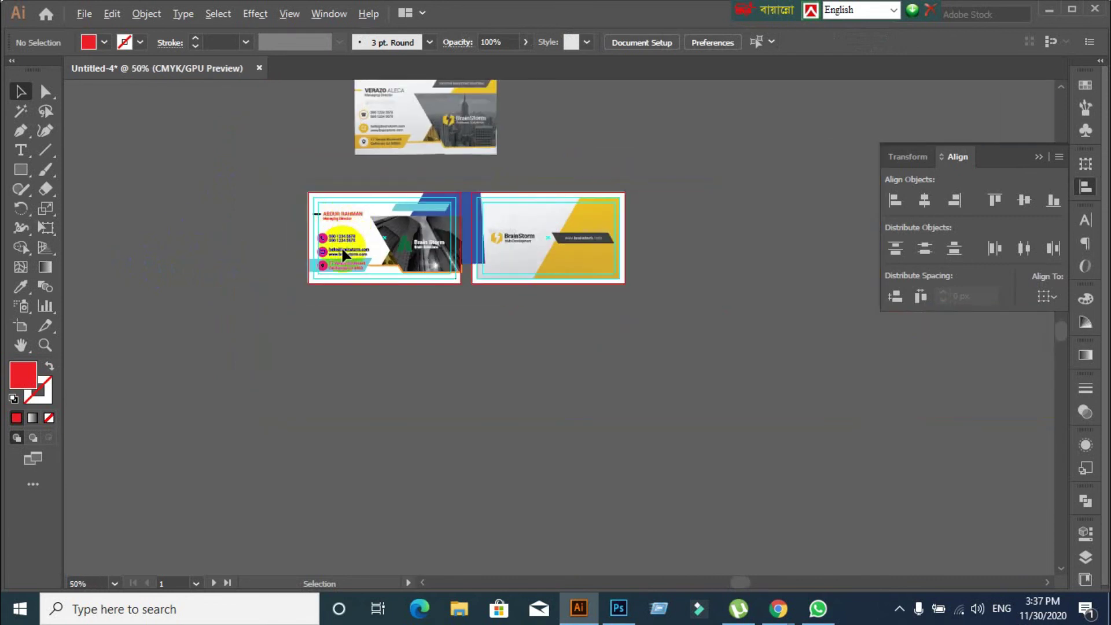
{"action": "scroll", "coordinate": [343, 243], "scroll_direction": "up", "scroll_amount": 4}
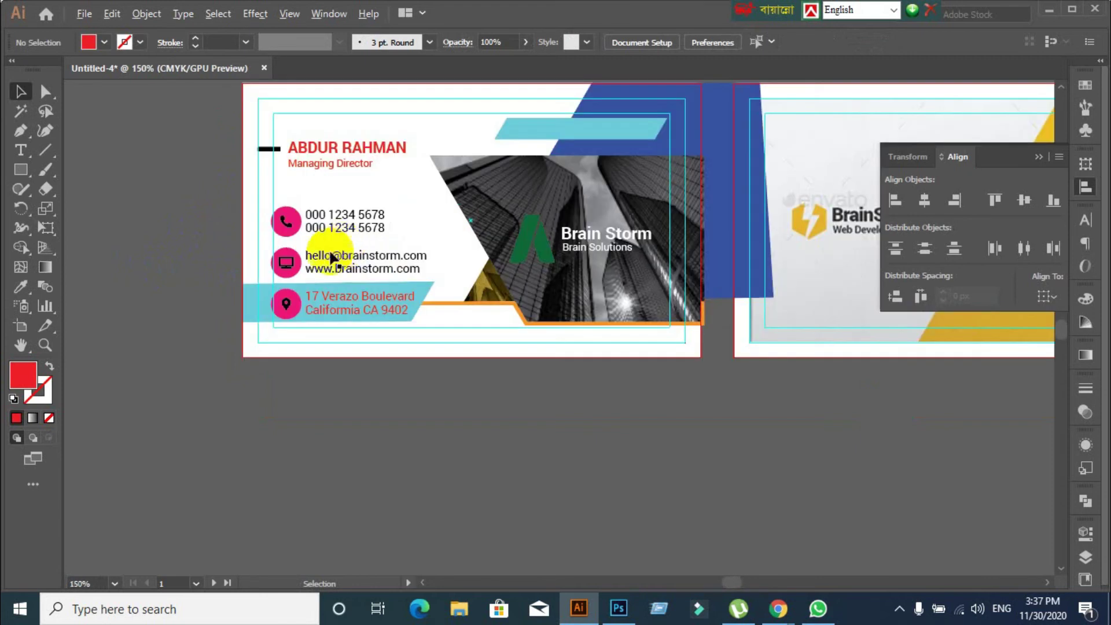
{"action": "scroll", "coordinate": [325, 365], "scroll_direction": "up", "scroll_amount": 2}
{"action": "scroll", "coordinate": [324, 364], "scroll_direction": "down", "scroll_amount": 1}
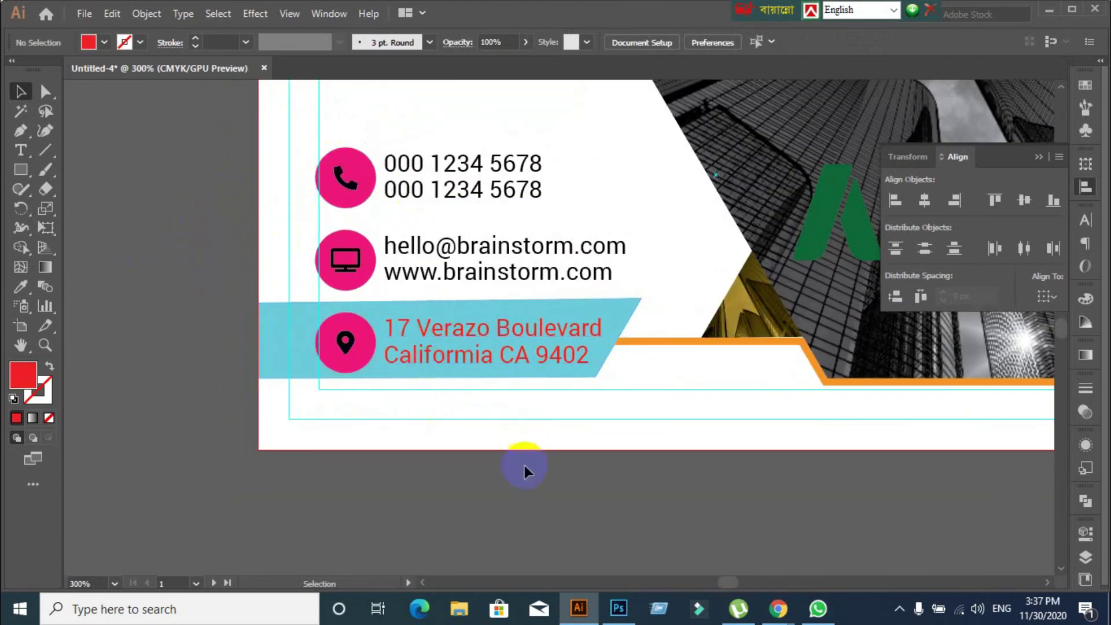
{"action": "left_click", "coordinate": [278, 368]}
{"action": "key", "text": "ctrl+shift+a"}
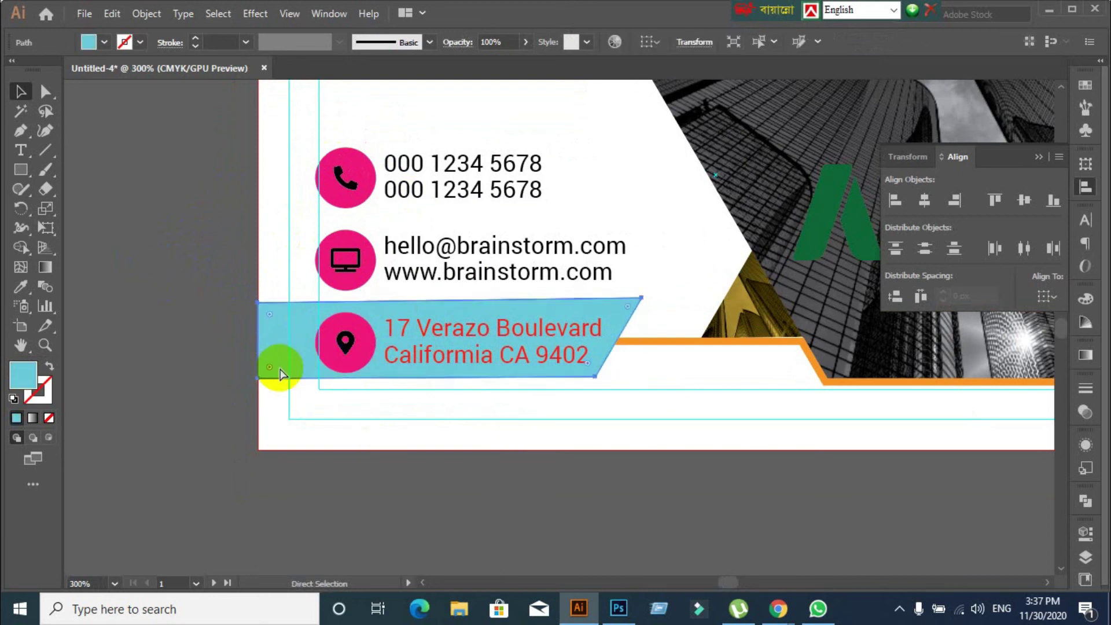
{"action": "left_click", "coordinate": [640, 342]}
{"action": "key", "text": "ctrl+shift+a"}
{"action": "left_click", "coordinate": [526, 433]}
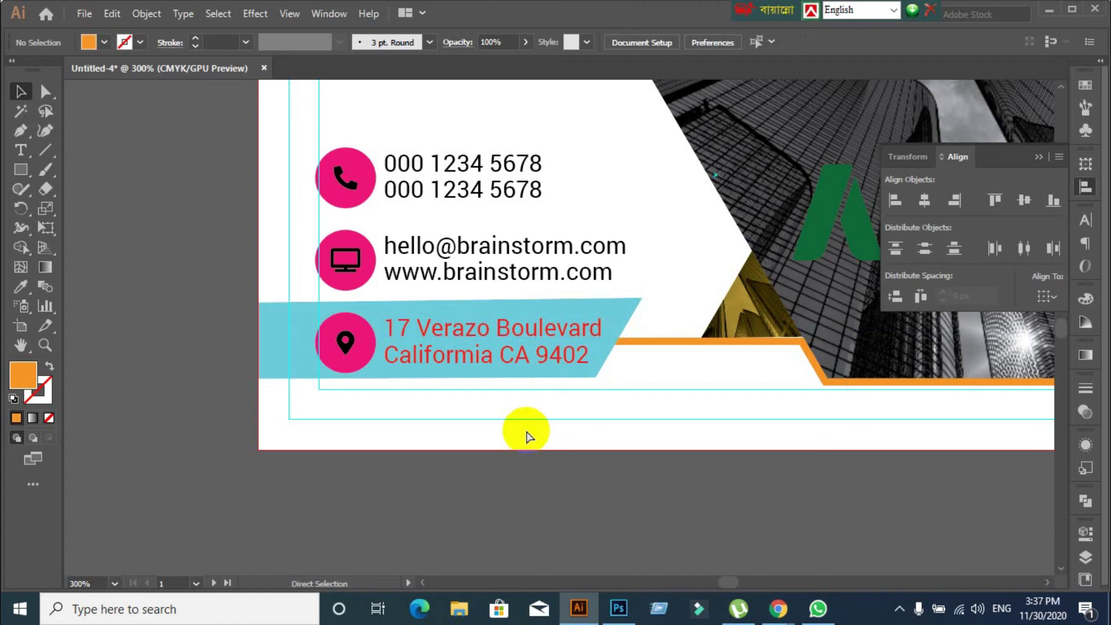
{"action": "left_click_drag", "start_coordinate": [350, 132], "coordinate": [540, 366]}
{"action": "key", "text": "ctrl+g"}
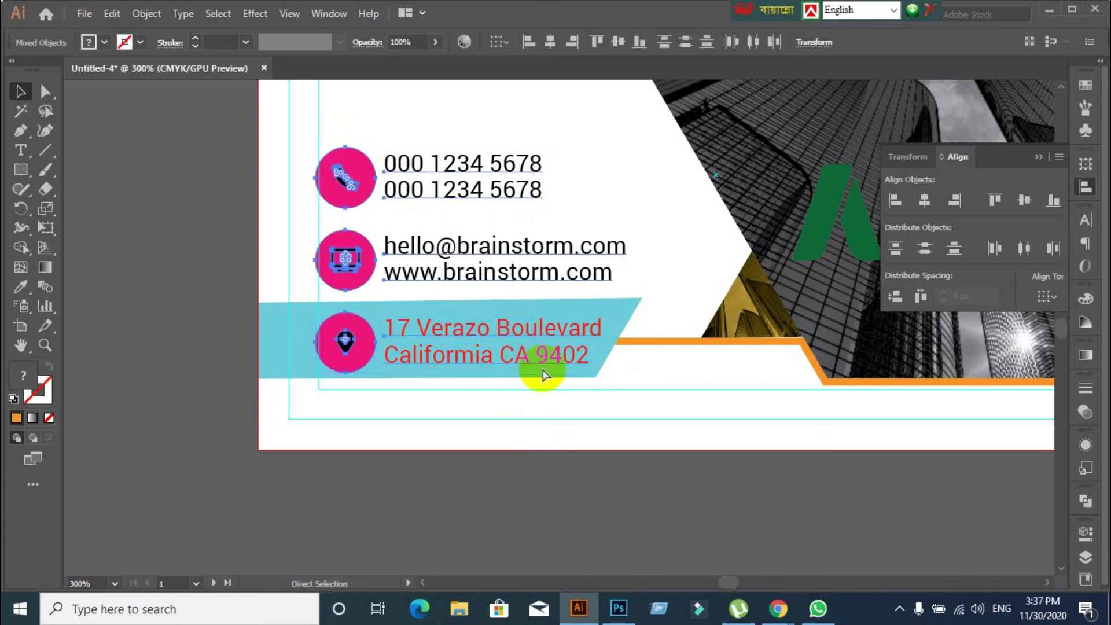
{"action": "left_click", "coordinate": [372, 186]}
{"action": "mouse_move", "coordinate": [371, 183]}
{"action": "left_mouse_down"}
{"action": "mouse_move", "coordinate": [392, 172]}
{"action": "mouse_move", "coordinate": [373, 194]}
{"action": "mouse_move", "coordinate": [372, 172]}
{"action": "left_mouse_up"}
{"action": "key", "text": "ctrl+z"}
{"action": "key", "text": "ctrl+z"}
{"action": "left_click", "coordinate": [390, 465]}
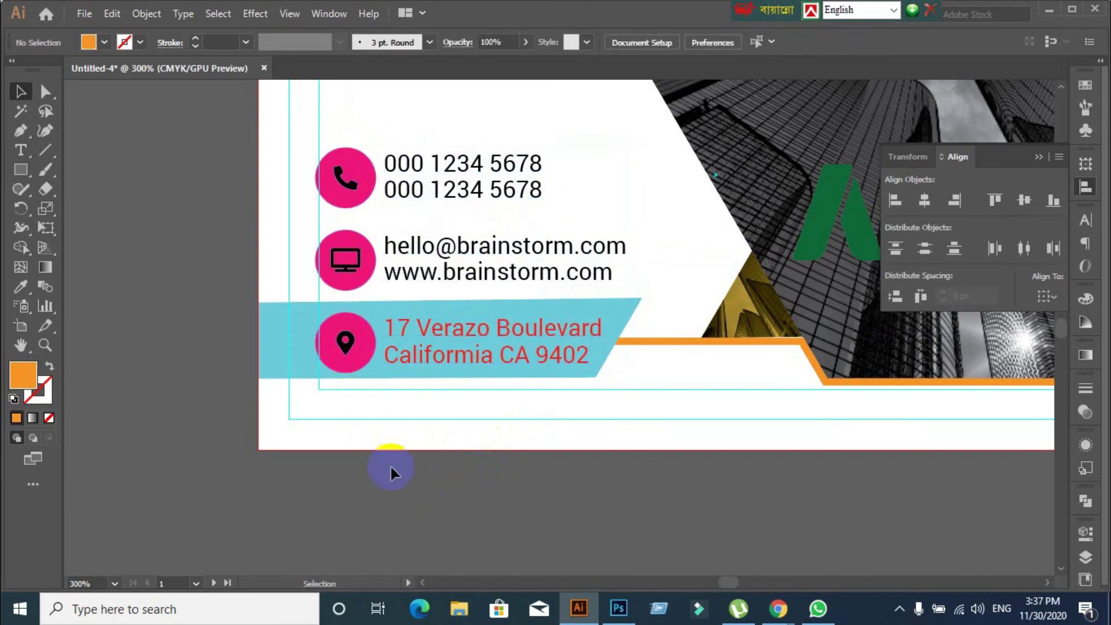
{"action": "scroll", "coordinate": [391, 467], "scroll_direction": "down", "scroll_amount": 1}
{"action": "left_click", "coordinate": [426, 387]}
{"action": "right_click", "coordinate": [426, 383]}
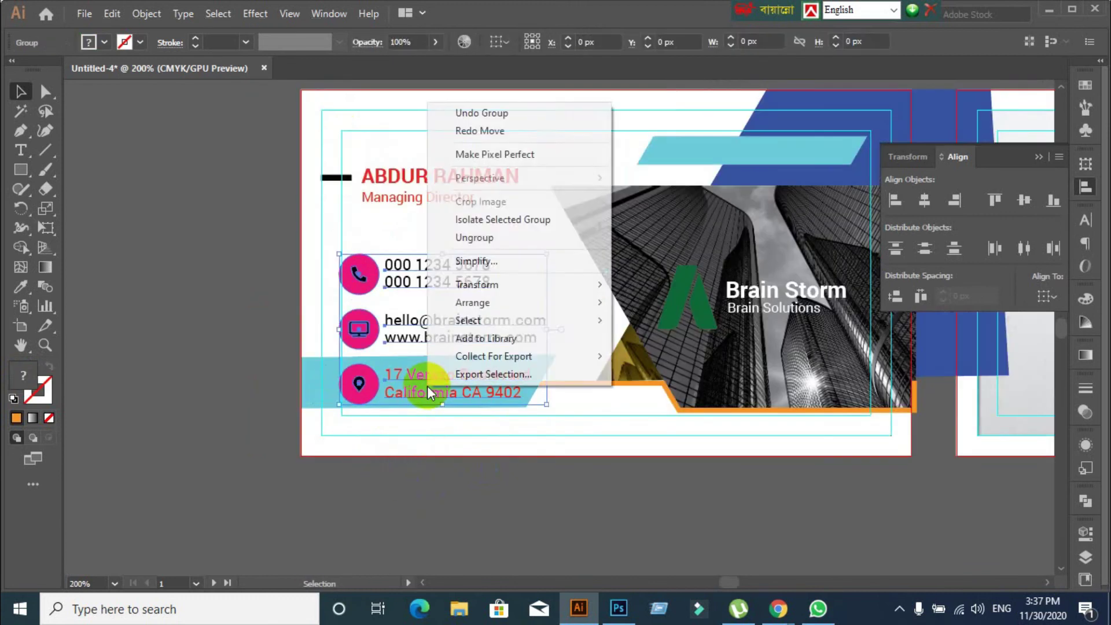
{"action": "left_click", "coordinate": [488, 234]}
{"action": "left_click", "coordinate": [170, 380]}
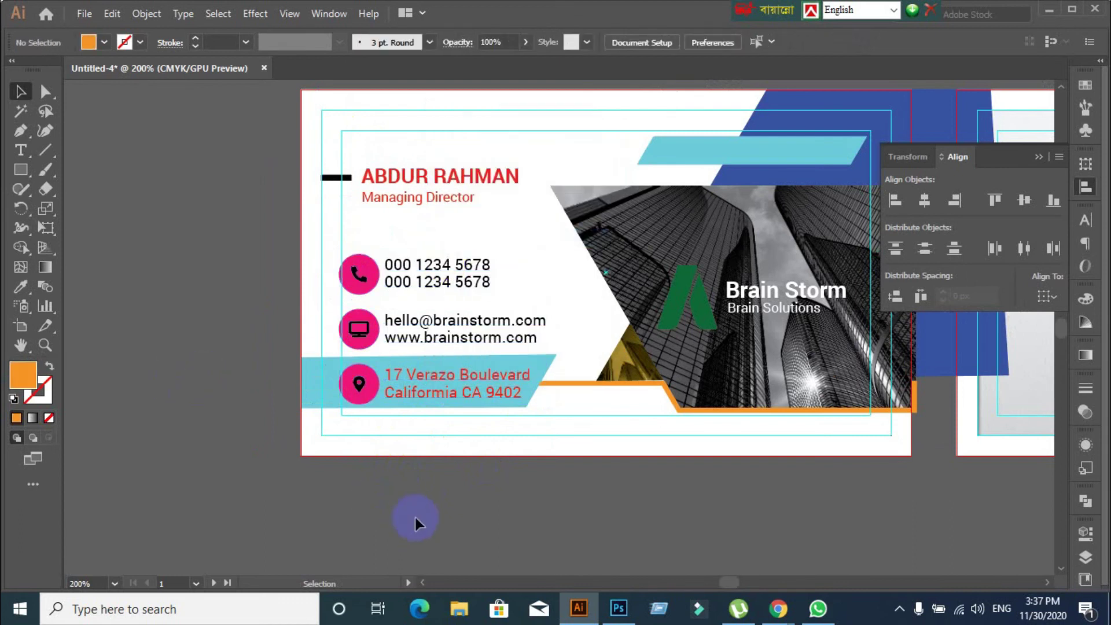
{"action": "scroll", "coordinate": [412, 508], "scroll_direction": "up", "scroll_amount": 3}
{"action": "left_click", "coordinate": [264, 182]}
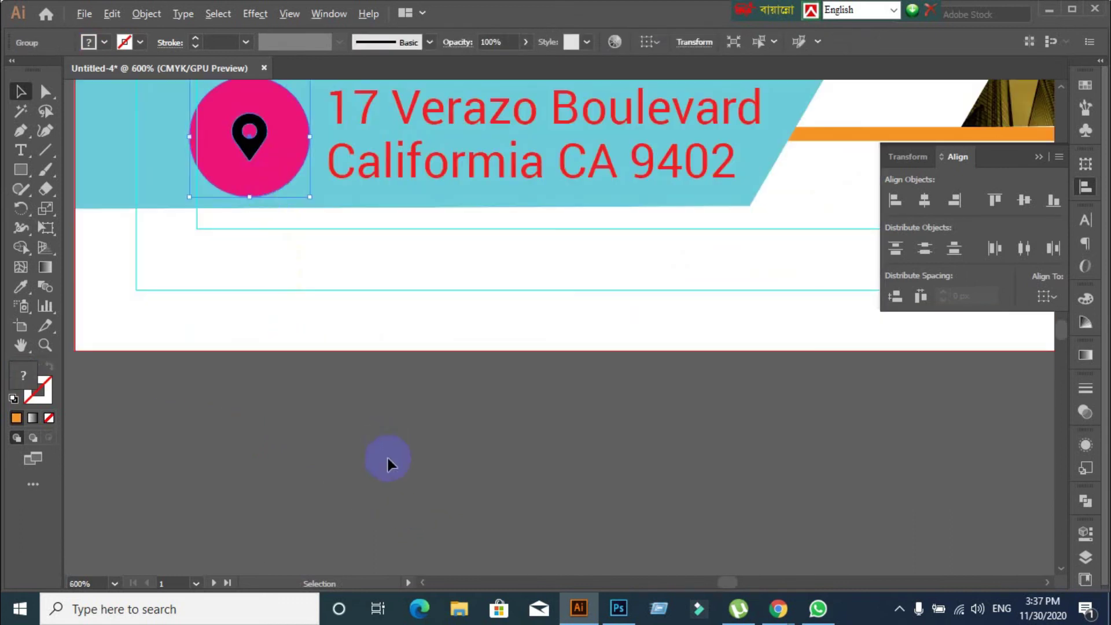
{"action": "scroll", "coordinate": [387, 458], "scroll_direction": "down", "scroll_amount": 1}
{"action": "left_click", "coordinate": [428, 275], "text": "shift"}
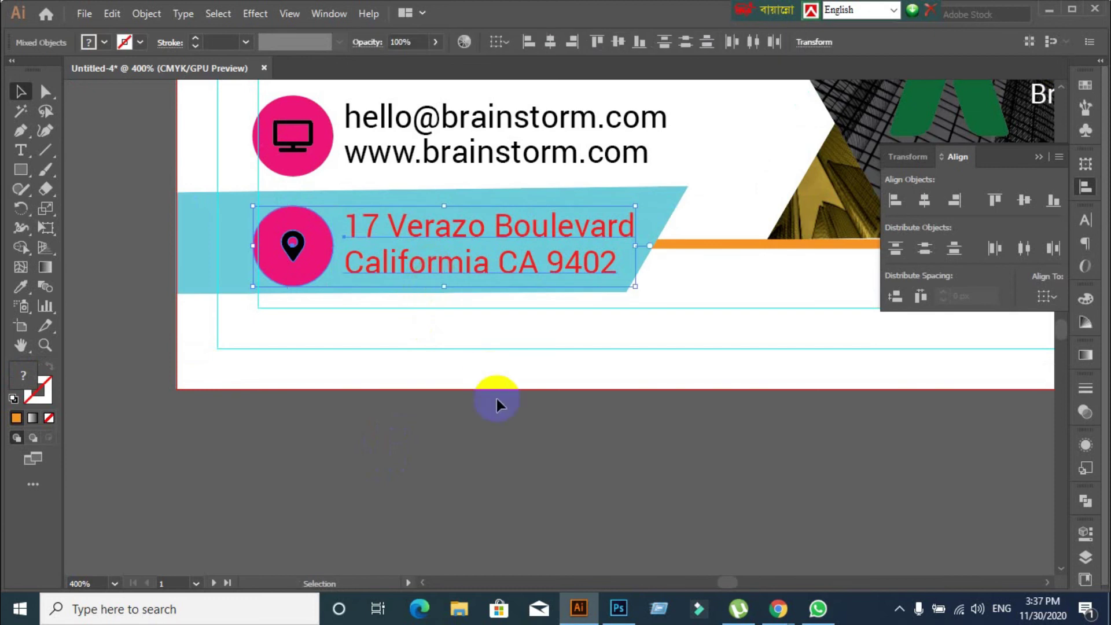
{"action": "key", "text": "a"}
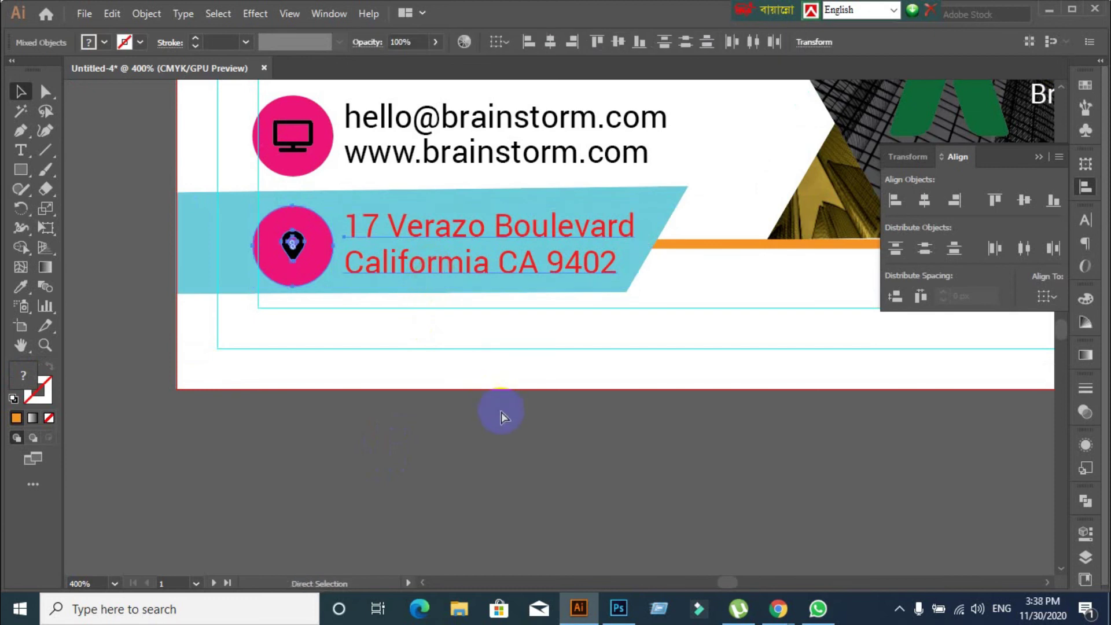
{"action": "left_click", "coordinate": [498, 418]}
{"action": "key", "text": "v"}
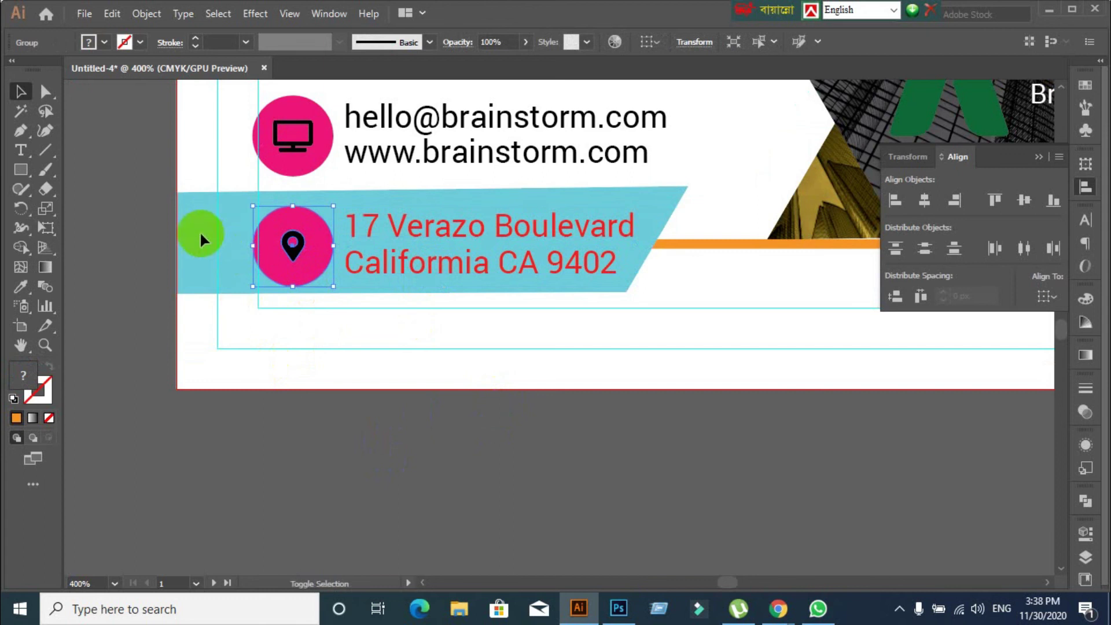
{"action": "left_click", "coordinate": [196, 391]}
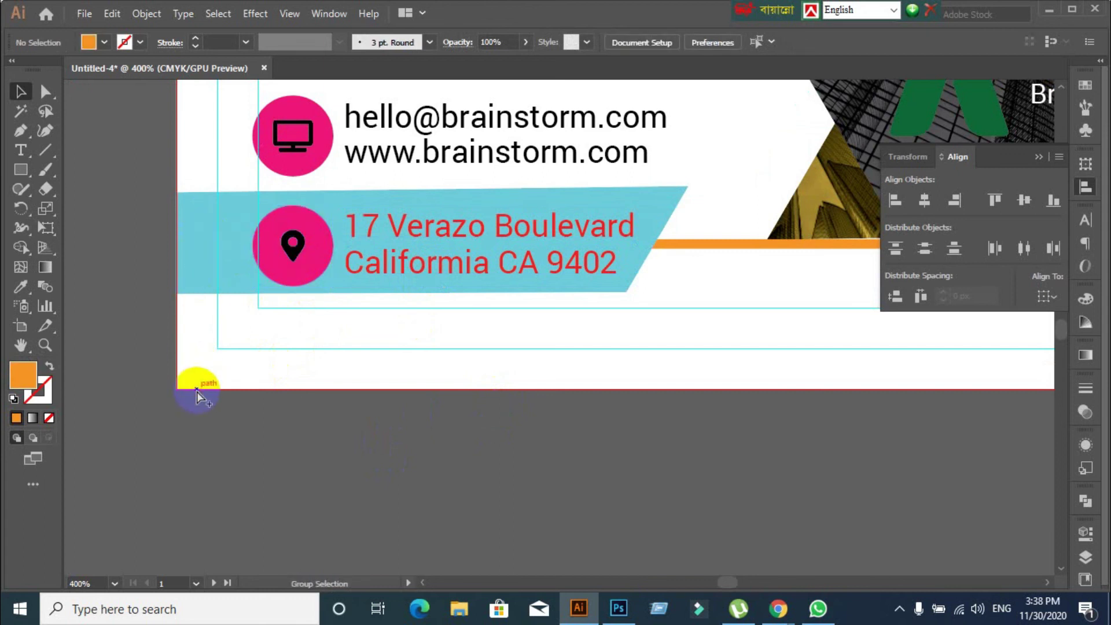
{"action": "left_click", "coordinate": [196, 391]}
{"action": "left_click", "coordinate": [273, 484]}
{"action": "left_click", "coordinate": [230, 379]}
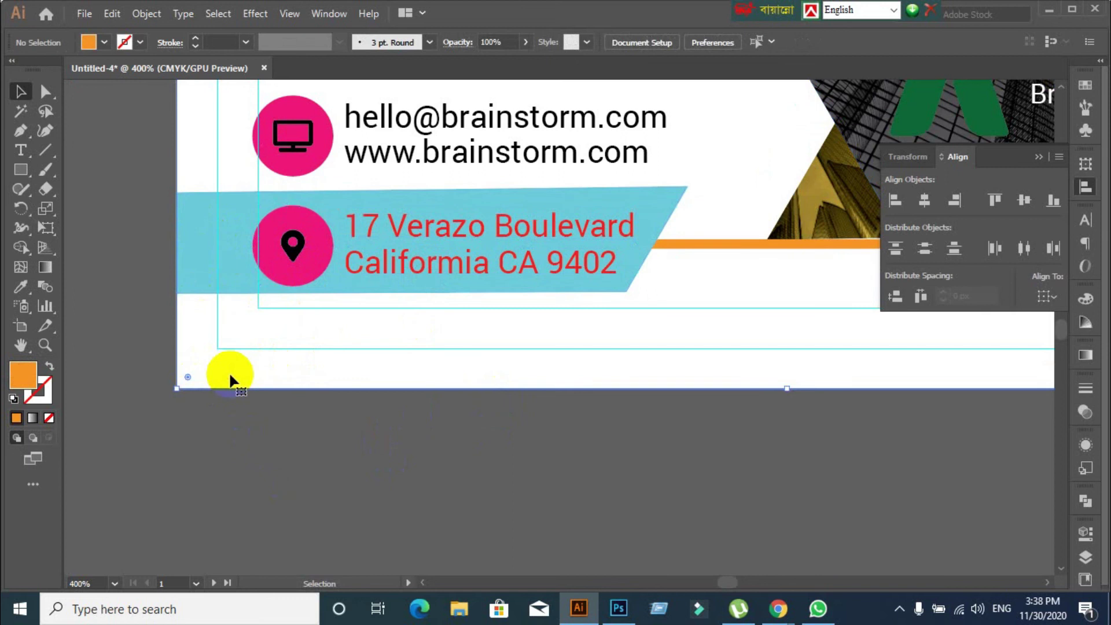
{"action": "left_click", "coordinate": [251, 479]}
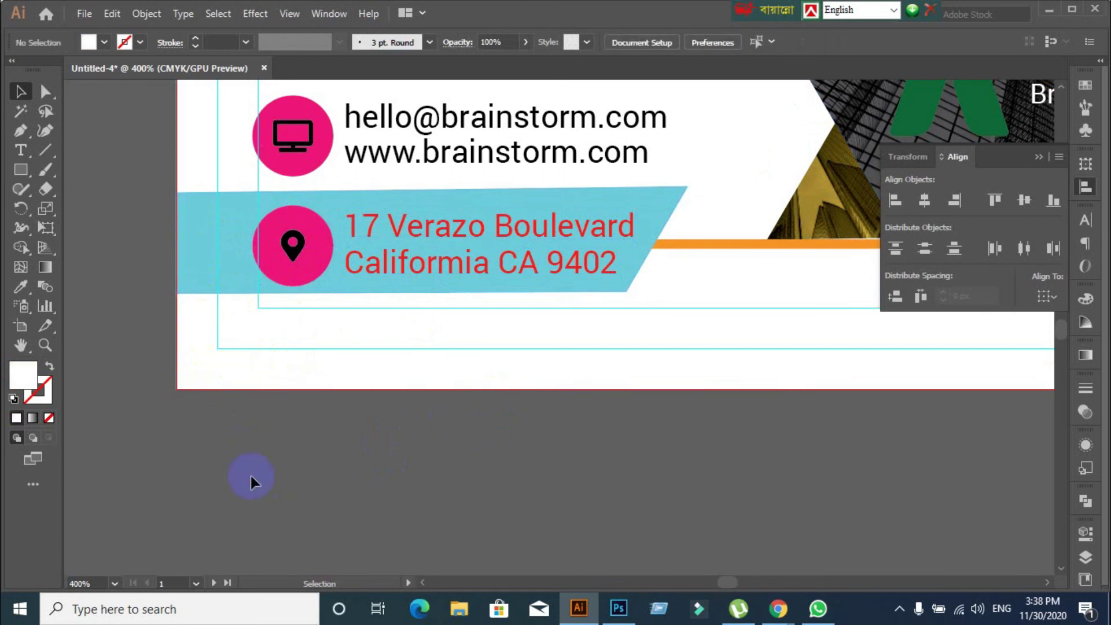
{"action": "left_click", "coordinate": [236, 375]}
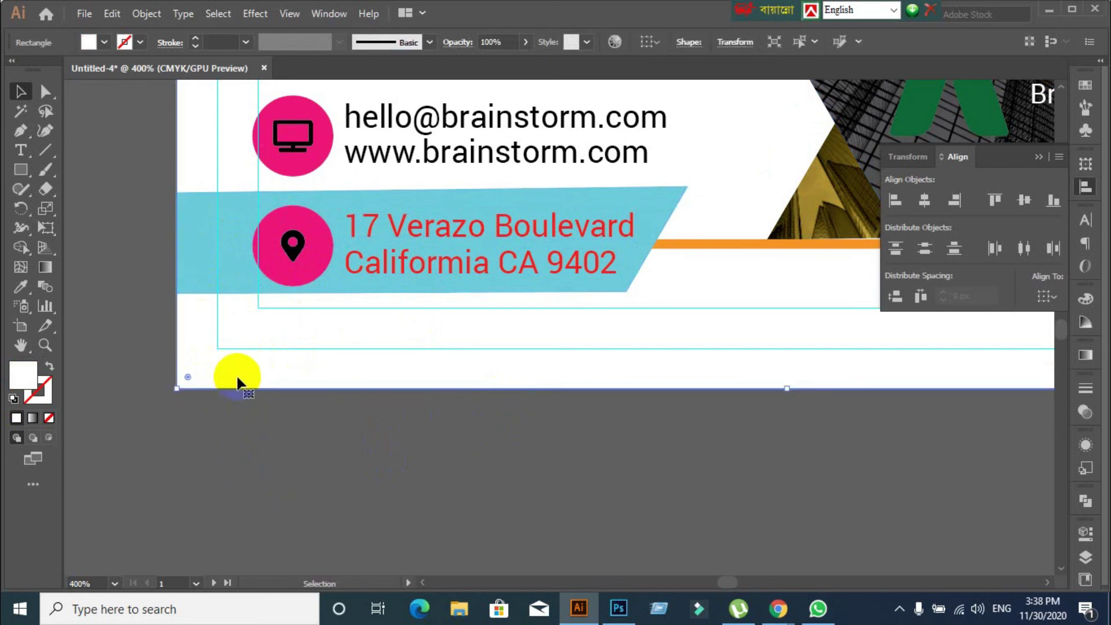
{"action": "left_click", "coordinate": [202, 229]}
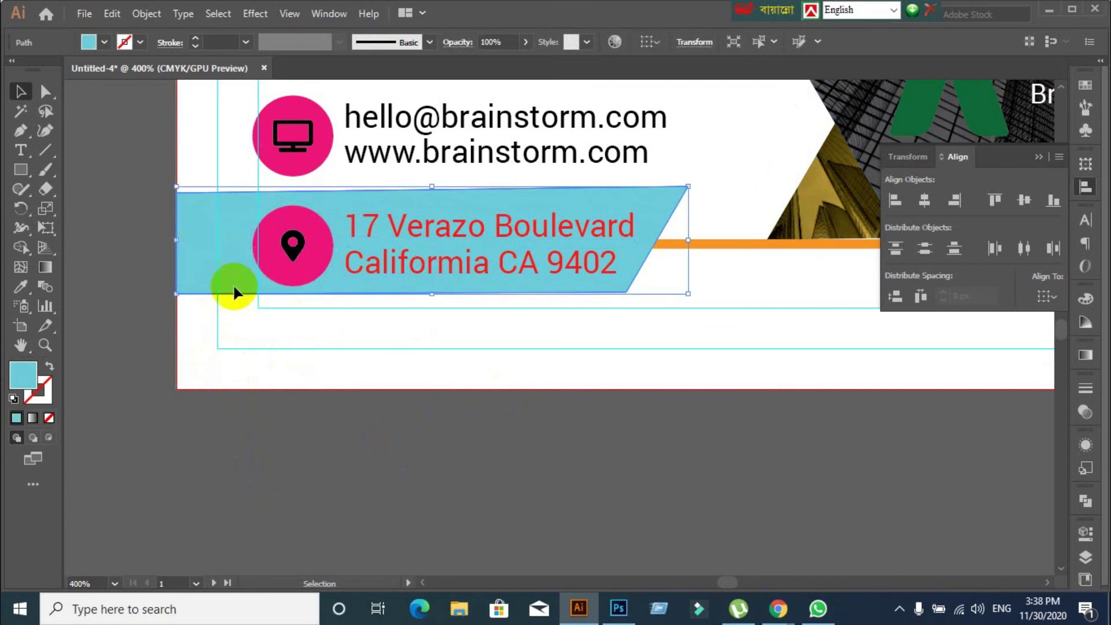
{"action": "scroll", "coordinate": [146, 282], "scroll_direction": "up", "scroll_amount": 1}
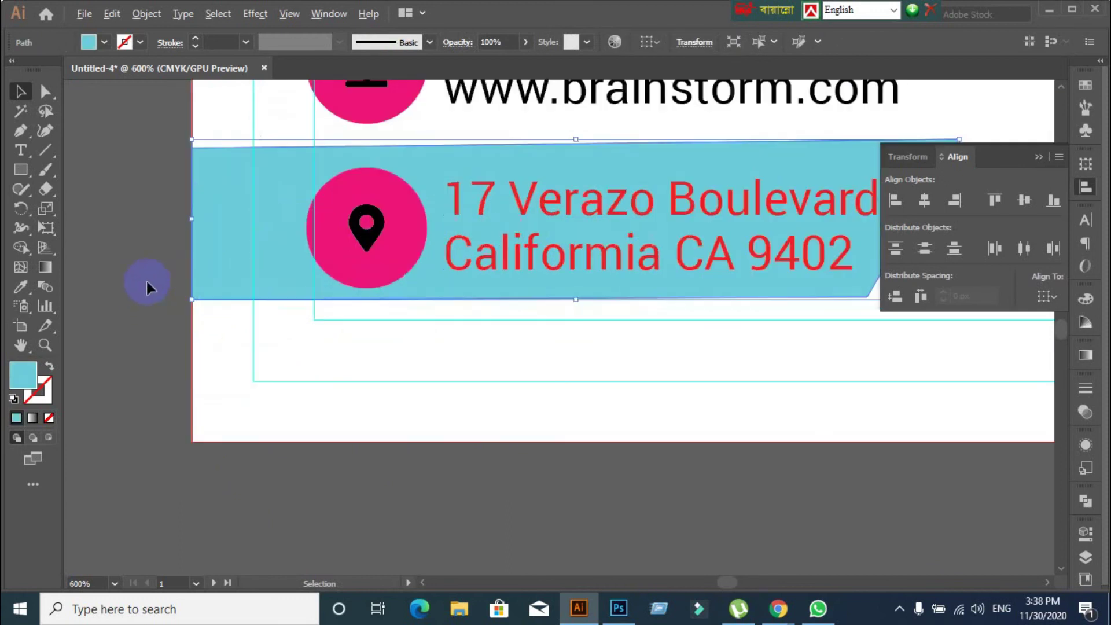
{"action": "scroll", "coordinate": [660, 230], "scroll_direction": "down", "scroll_amount": 1}
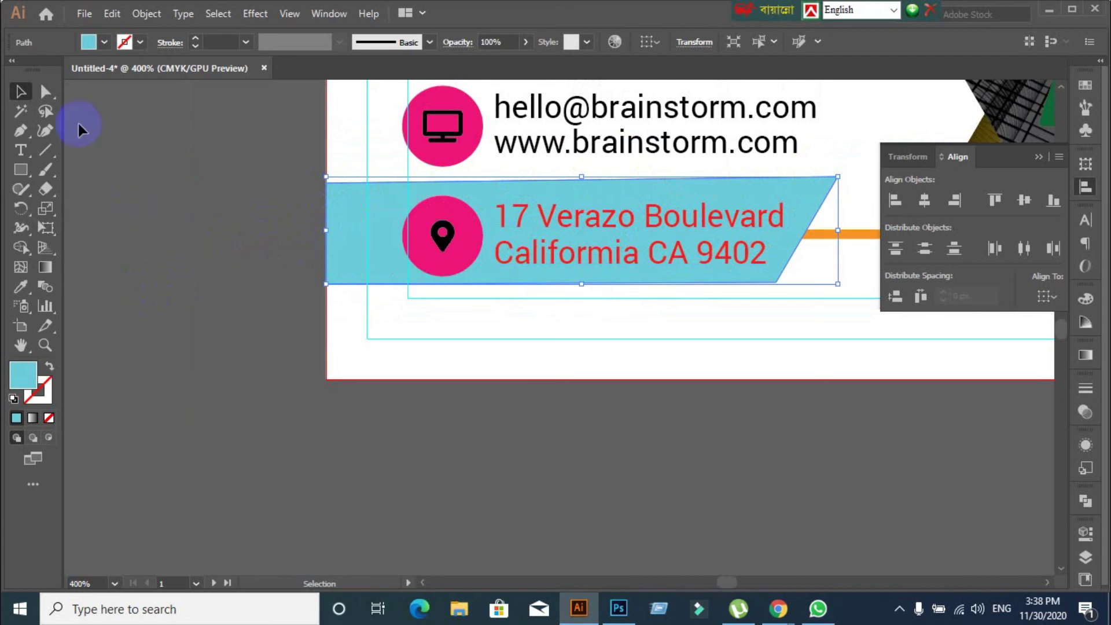
{"action": "left_click", "coordinate": [46, 91]}
{"action": "left_click", "coordinate": [329, 193]}
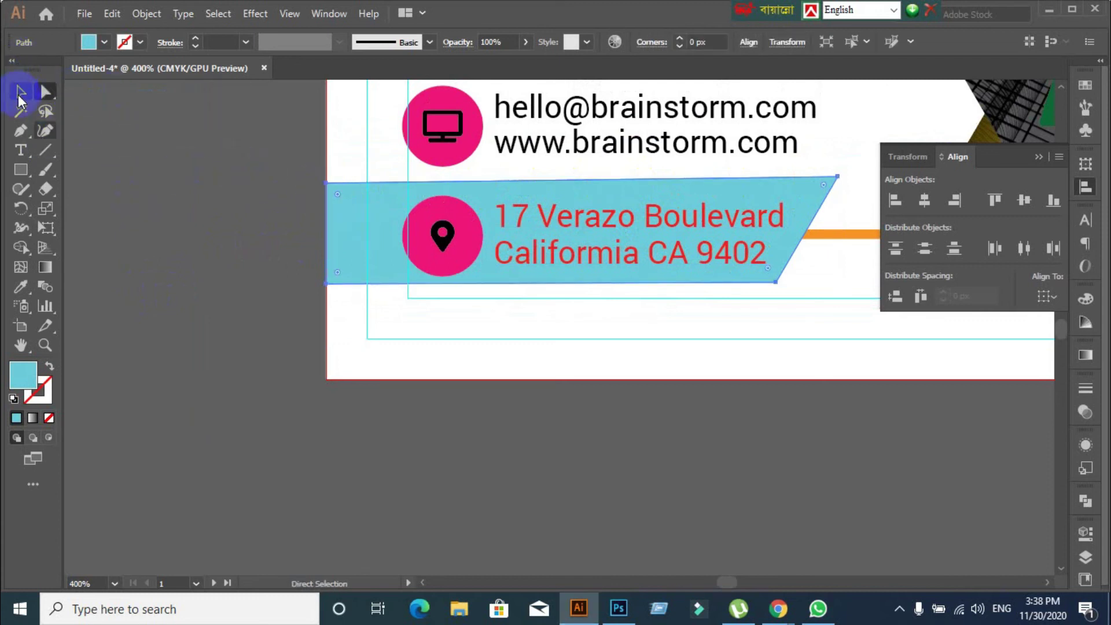
{"action": "left_click", "coordinate": [21, 92]}
{"action": "key", "text": "ctrl+r"}
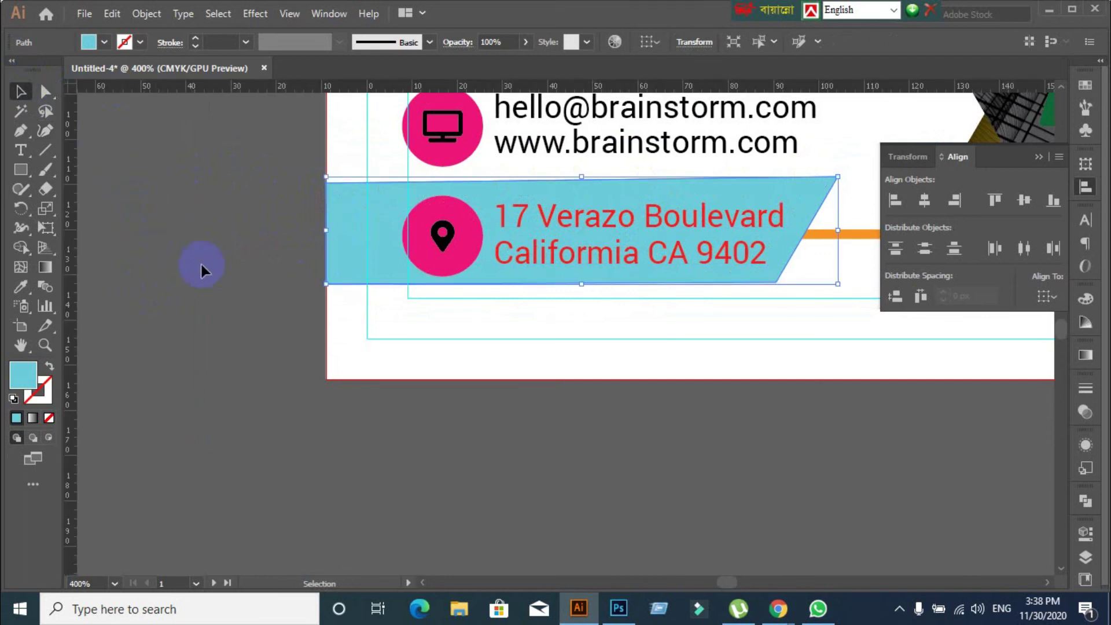
{"action": "left_click_drag", "start_coordinate": [838, 87], "coordinate": [838, 177]}
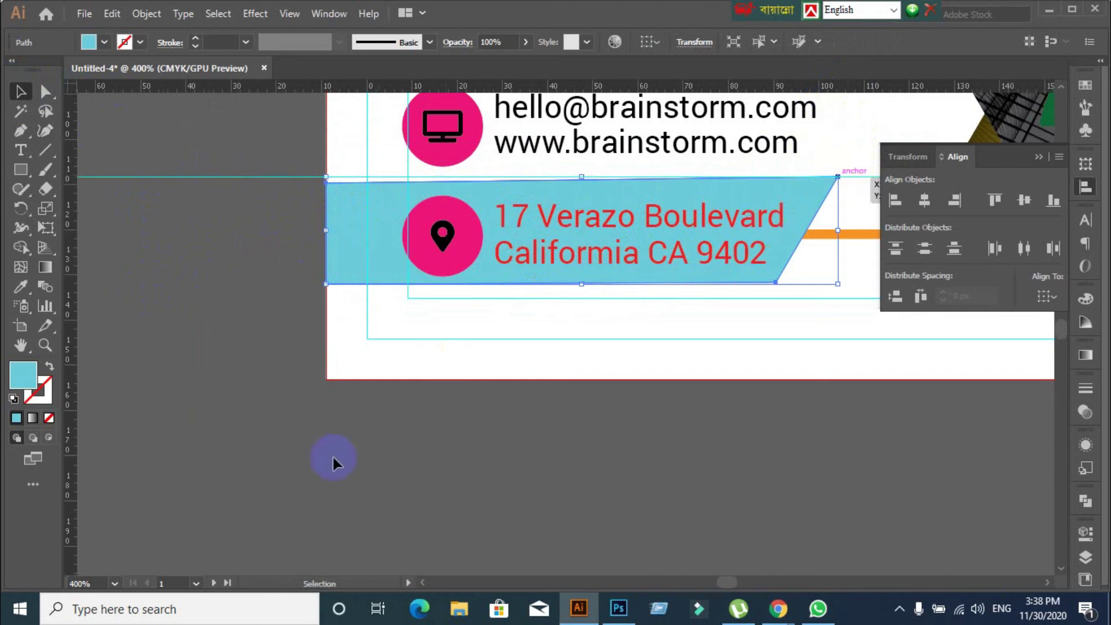
{"action": "left_click", "coordinate": [341, 248]}
{"action": "left_click", "coordinate": [44, 90]}
{"action": "left_click_drag", "start_coordinate": [326, 182], "coordinate": [325, 176]}
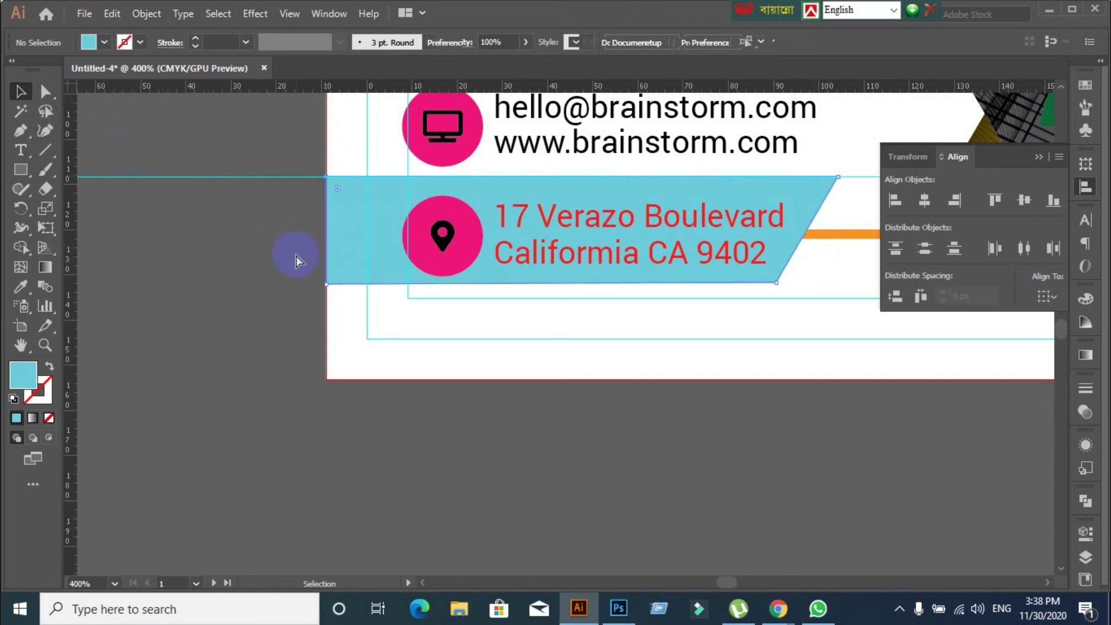
{"action": "left_click", "coordinate": [26, 94]}
{"action": "left_click", "coordinate": [156, 167]}
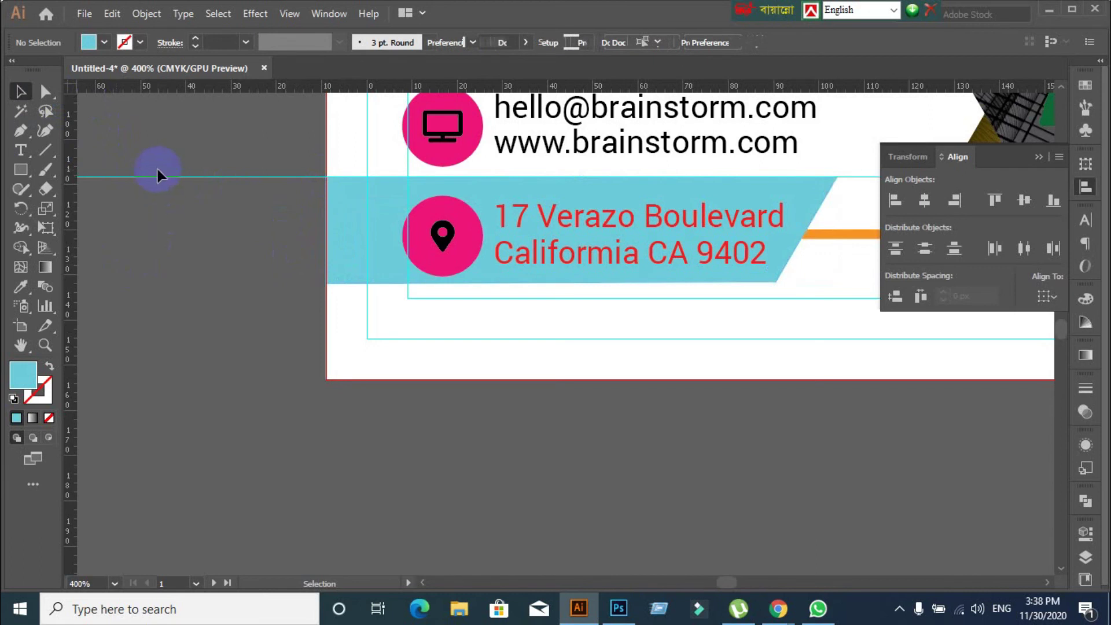
{"action": "right_click", "coordinate": [192, 199]}
{"action": "right_click", "coordinate": [154, 251]}
{"action": "right_click", "coordinate": [156, 249]}
{"action": "left_click", "coordinate": [139, 212]}
{"action": "right_click", "coordinate": [183, 251]}
{"action": "left_click", "coordinate": [145, 297]}
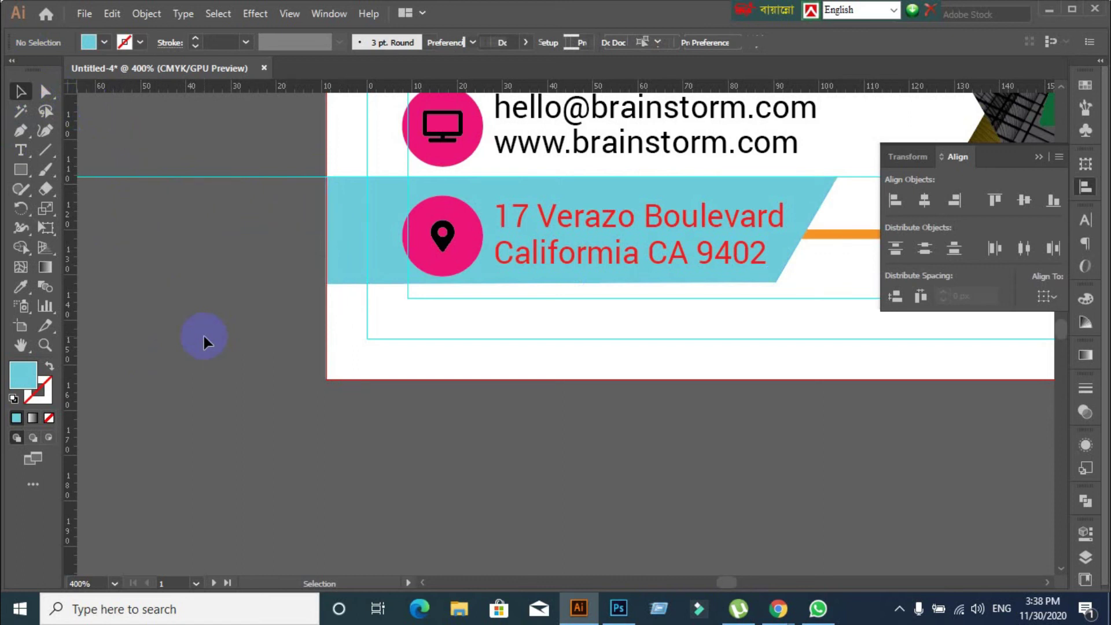
{"action": "left_click", "coordinate": [347, 240]}
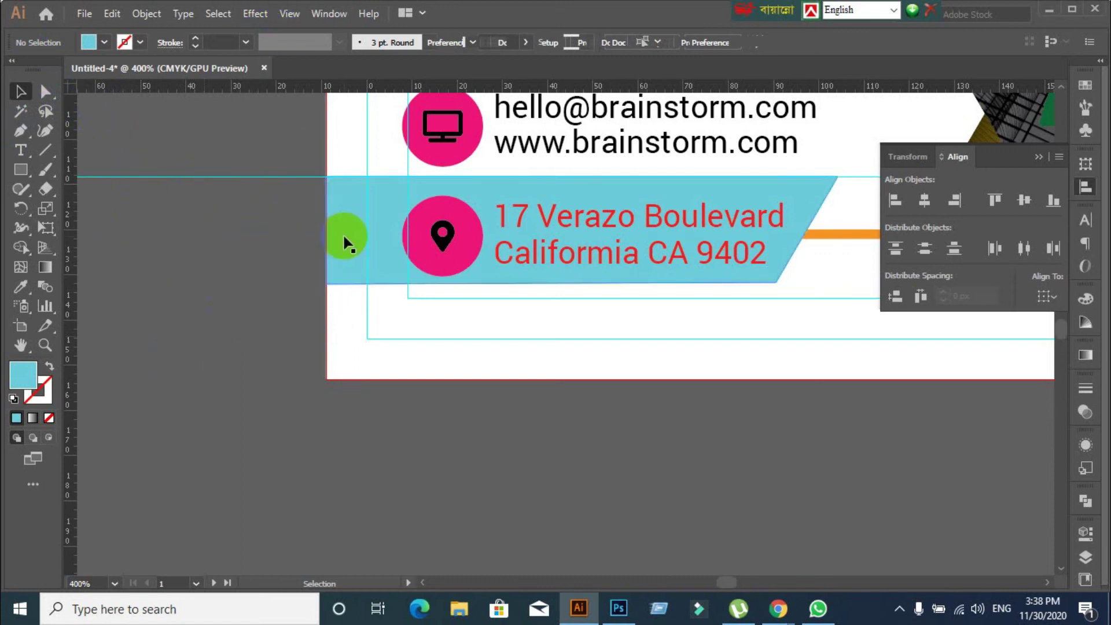
{"action": "right_click", "coordinate": [220, 227]}
{"action": "left_click", "coordinate": [207, 224]}
{"action": "right_click", "coordinate": [207, 224]}
{"action": "left_click", "coordinate": [182, 223]}
{"action": "right_click", "coordinate": [185, 197]}
{"action": "left_click", "coordinate": [172, 227]}
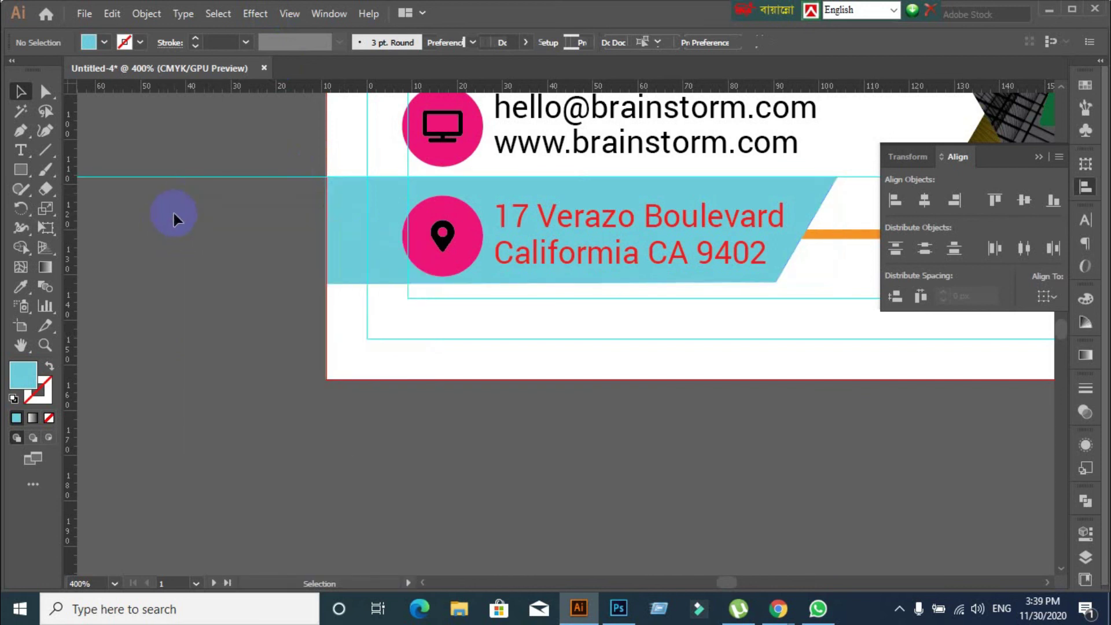
{"action": "right_click", "coordinate": [173, 218]}
{"action": "right_click", "coordinate": [147, 221]}
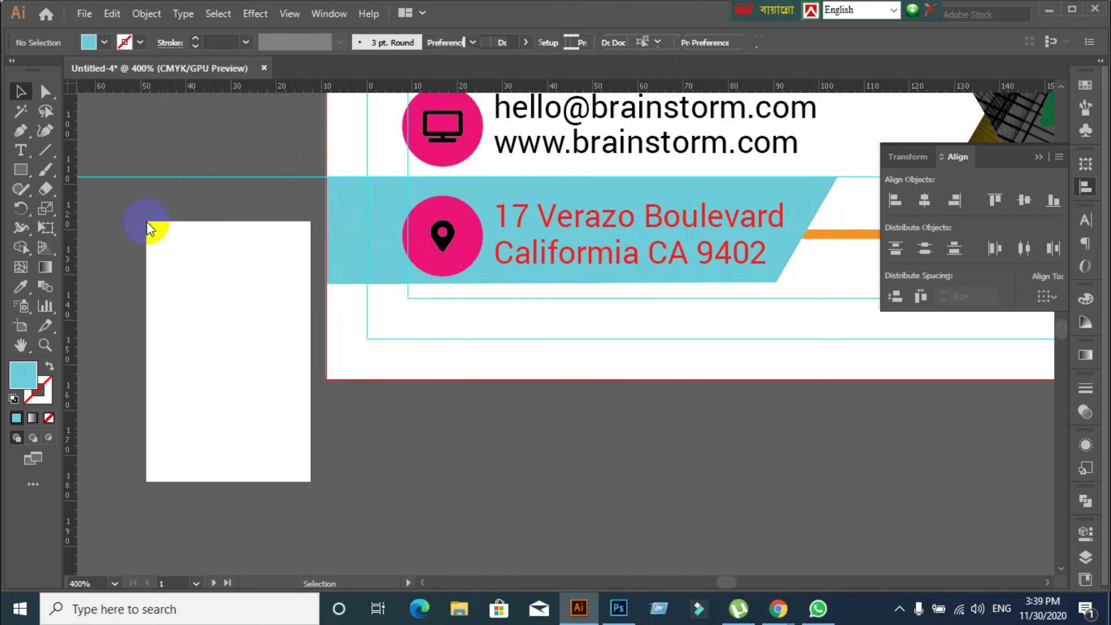
{"action": "left_click", "coordinate": [262, 254]}
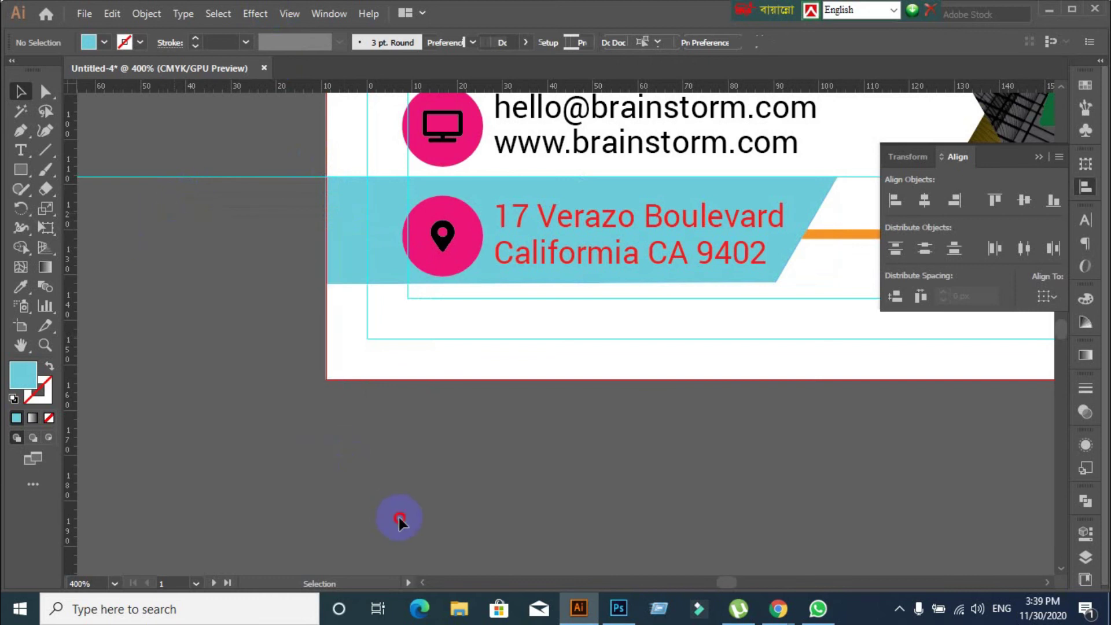
{"action": "right_click", "coordinate": [207, 266]}
{"action": "left_click", "coordinate": [154, 306]}
{"action": "right_click", "coordinate": [181, 232]}
{"action": "left_click", "coordinate": [165, 304]}
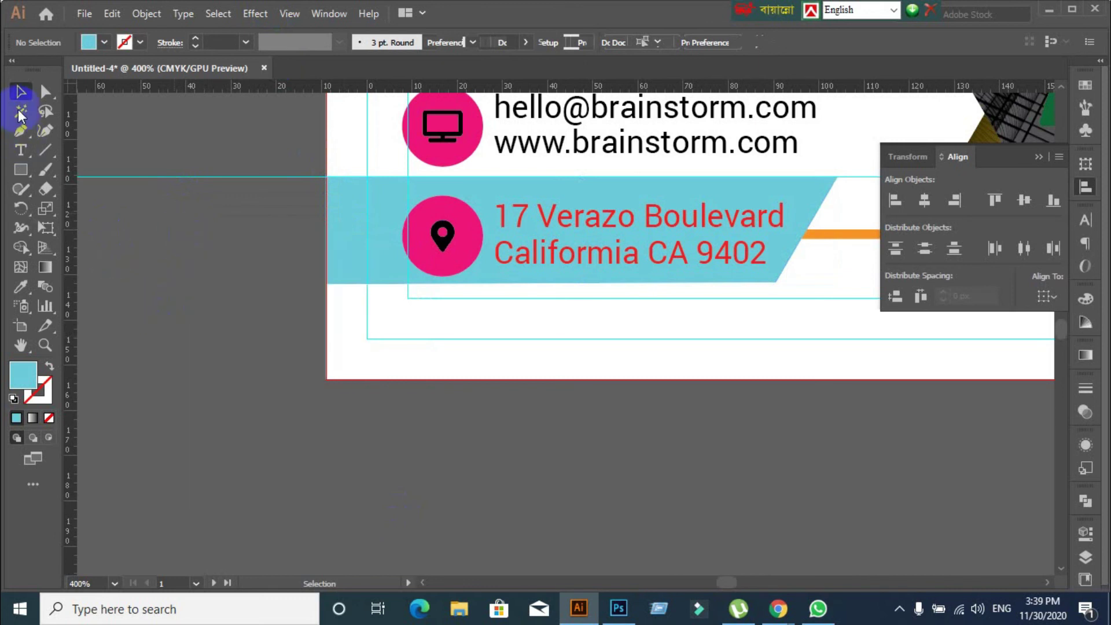
{"action": "left_click", "coordinate": [321, 14]}
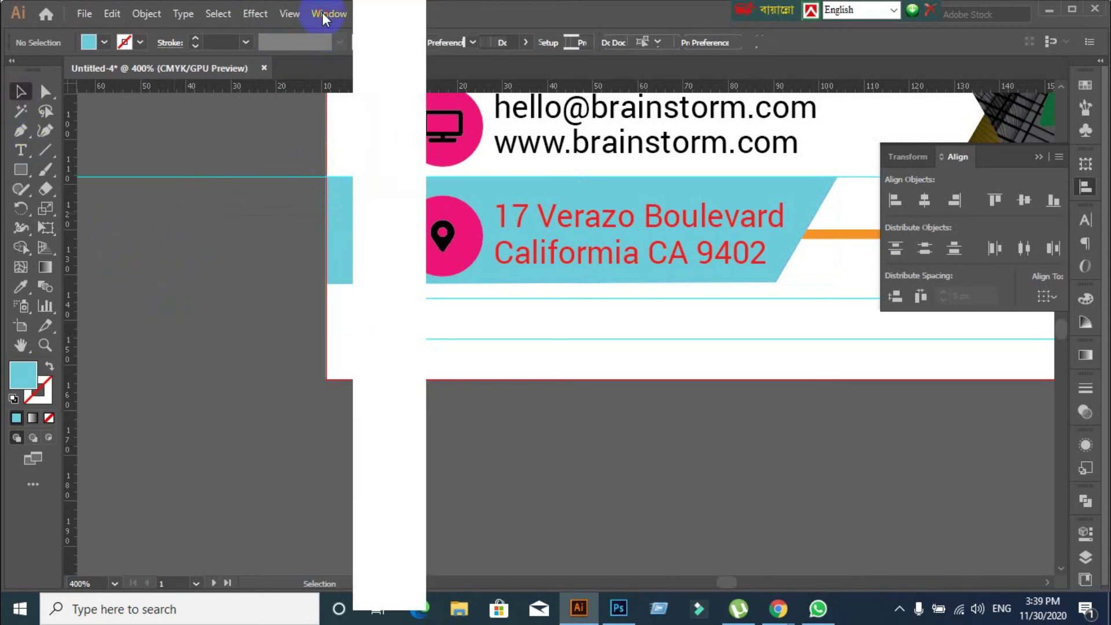
{"action": "left_click", "coordinate": [208, 291]}
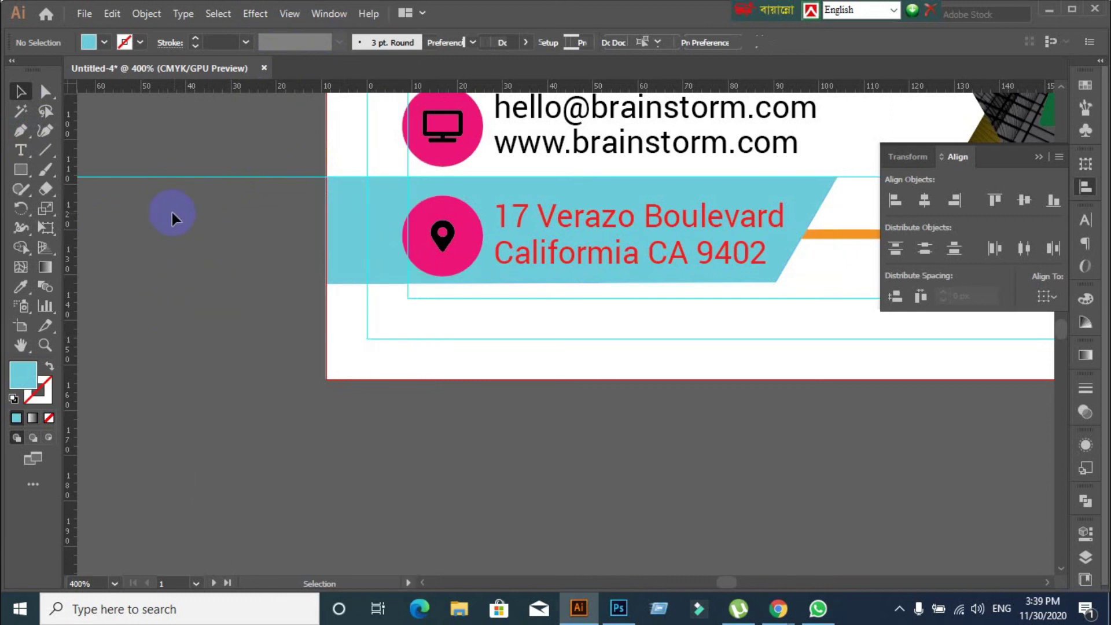
{"action": "left_click", "coordinate": [85, 14]}
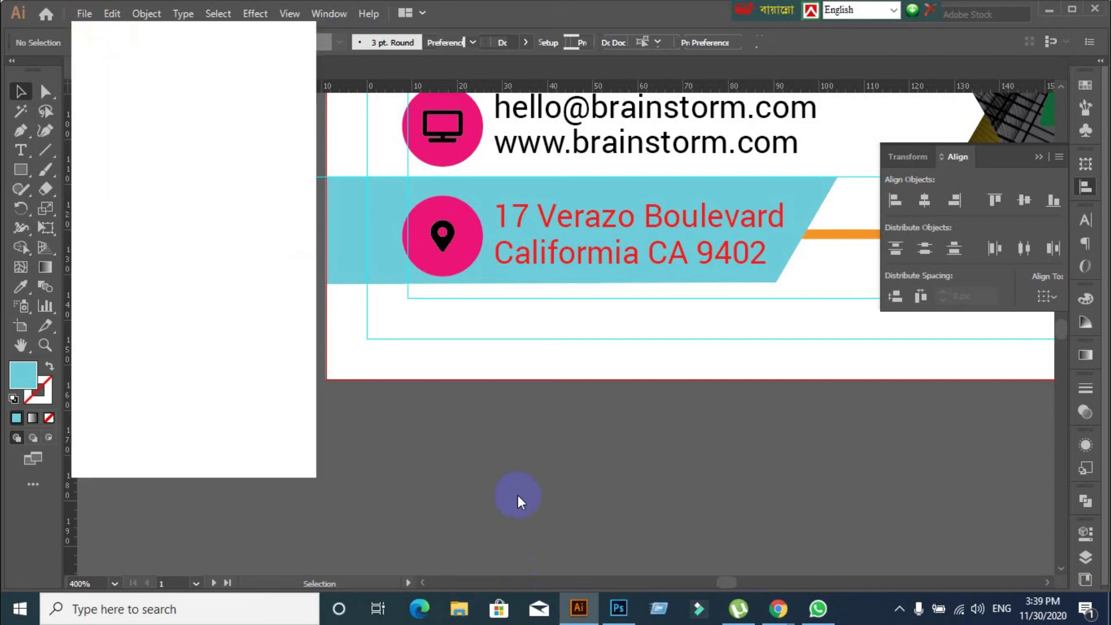
{"action": "left_click", "coordinate": [517, 495]}
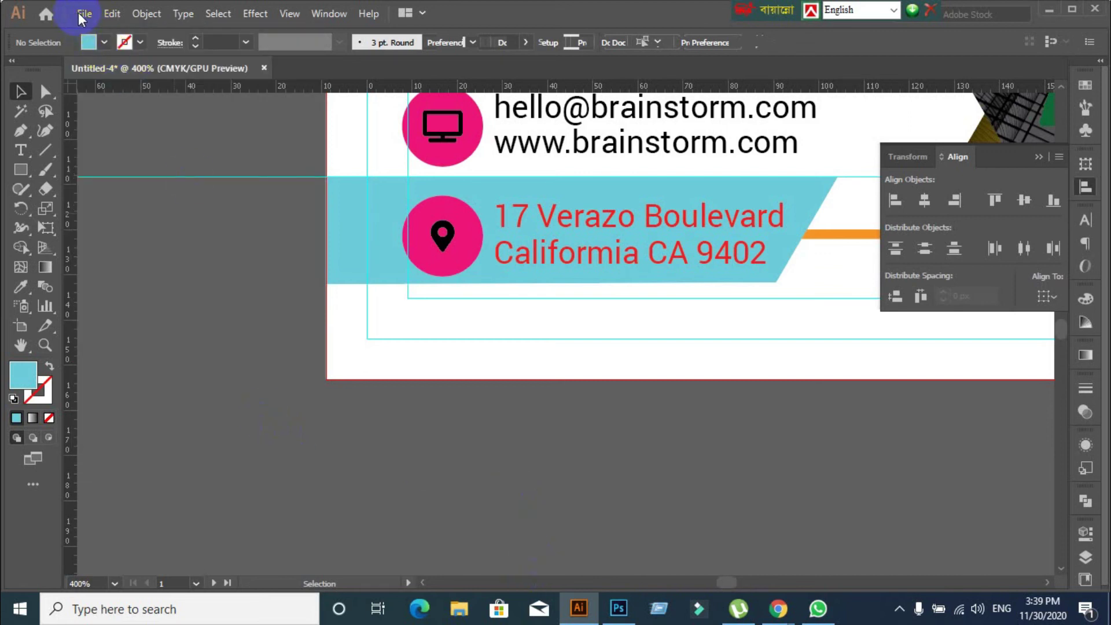
{"action": "left_click", "coordinate": [78, 15]}
{"action": "left_click", "coordinate": [463, 461]}
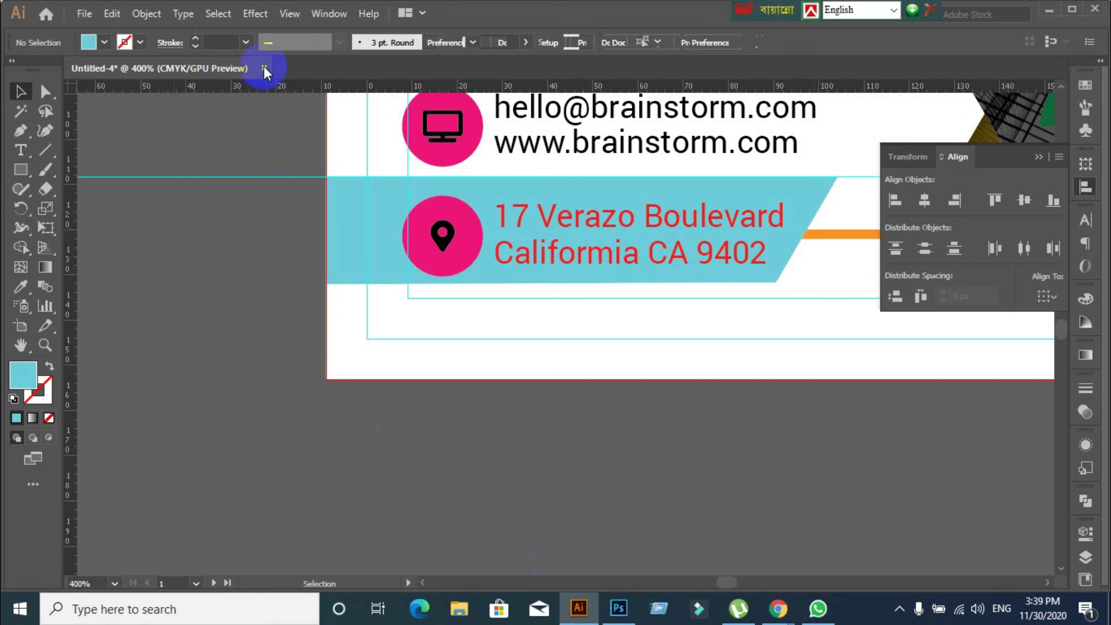
{"action": "right_click", "coordinate": [195, 259]}
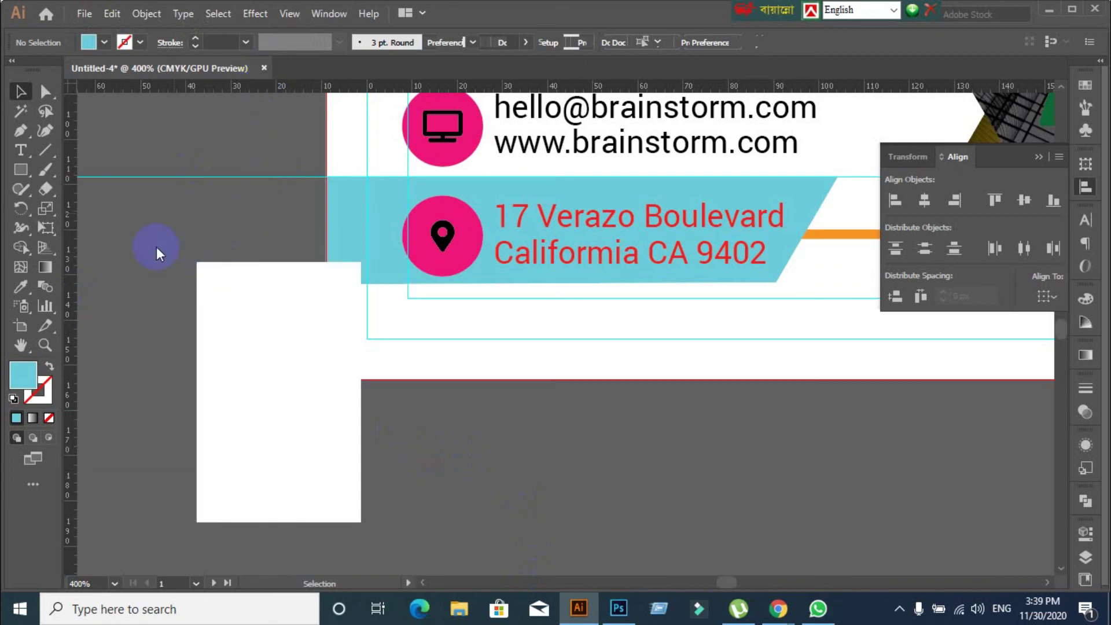
Close the Untitled-4 business card document and dismiss the close-document prompt
{"action": "left_click", "coordinate": [264, 67]}
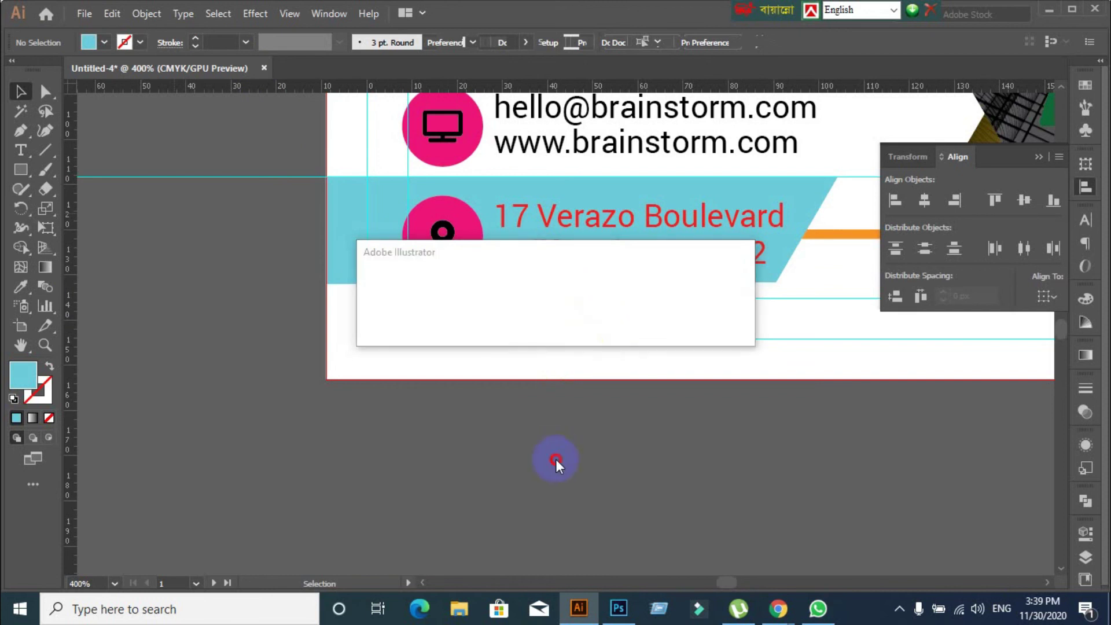
{"action": "left_click", "coordinate": [634, 322]}
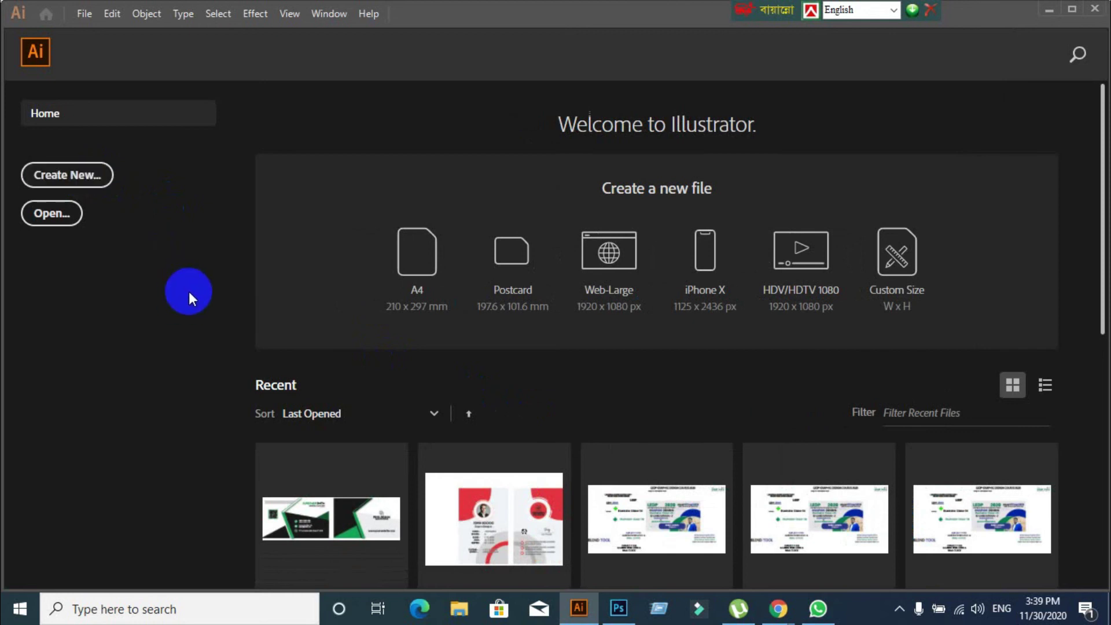
Minimise Illustrator and the meeting window, then drag the GD-32 desktop file onto Illustrator to open it
{"action": "left_click", "coordinate": [1048, 10]}
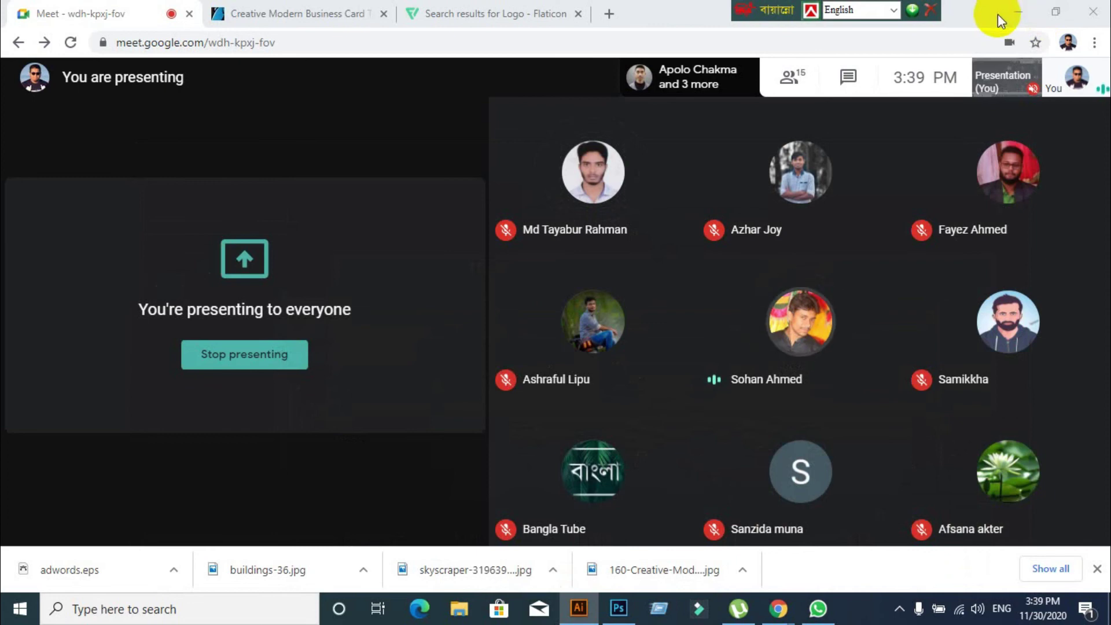
{"action": "left_click", "coordinate": [1017, 11]}
{"action": "left_click", "coordinate": [463, 270]}
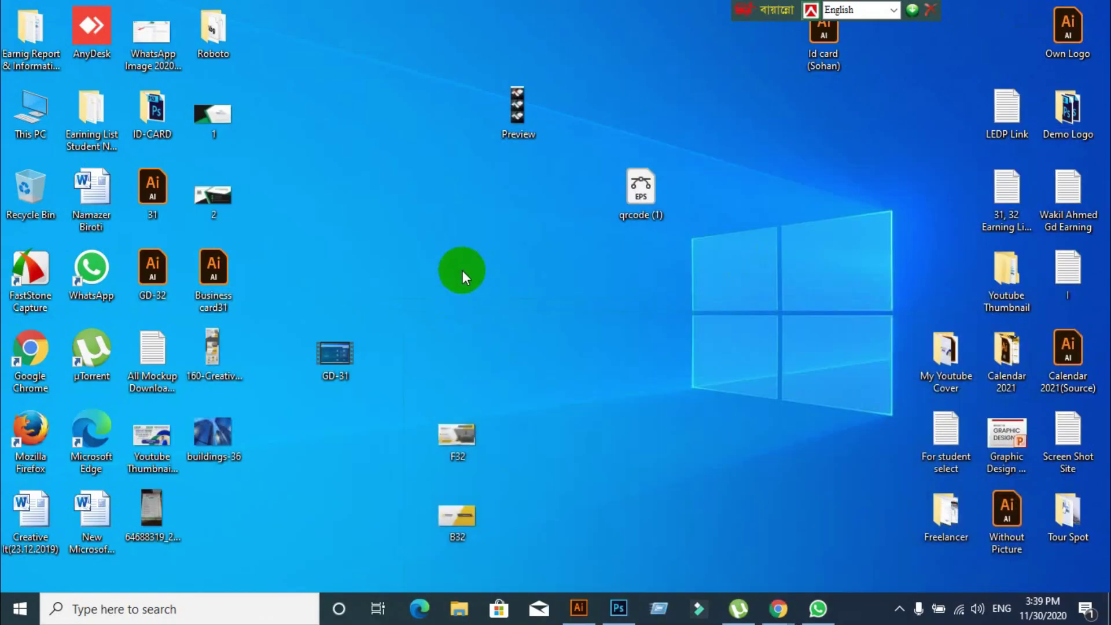
{"action": "left_click_drag", "start_coordinate": [153, 269], "coordinate": [485, 113]}
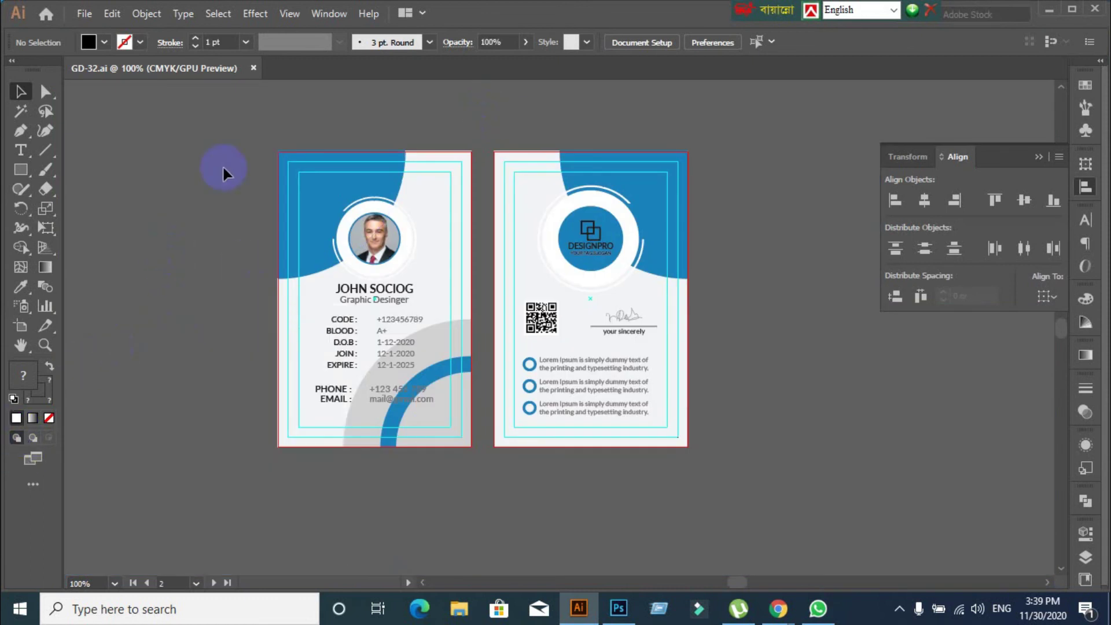
Close GD-32.ai and quit Illustrator, choosing Keep Data for the clipboard
{"action": "left_click", "coordinate": [253, 67]}
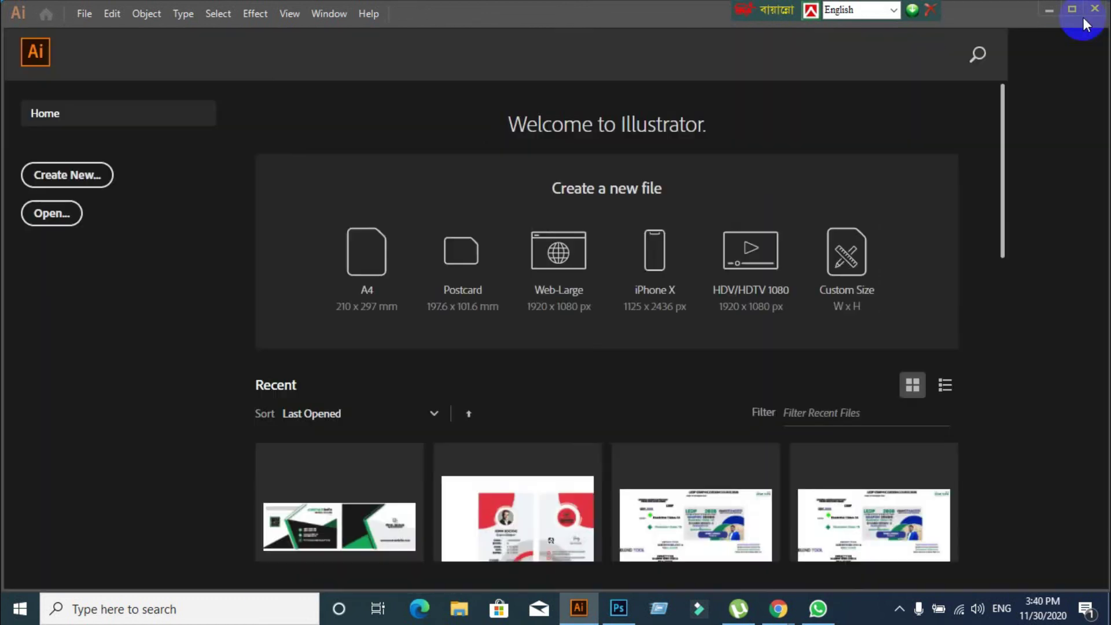
{"action": "left_click", "coordinate": [1095, 8]}
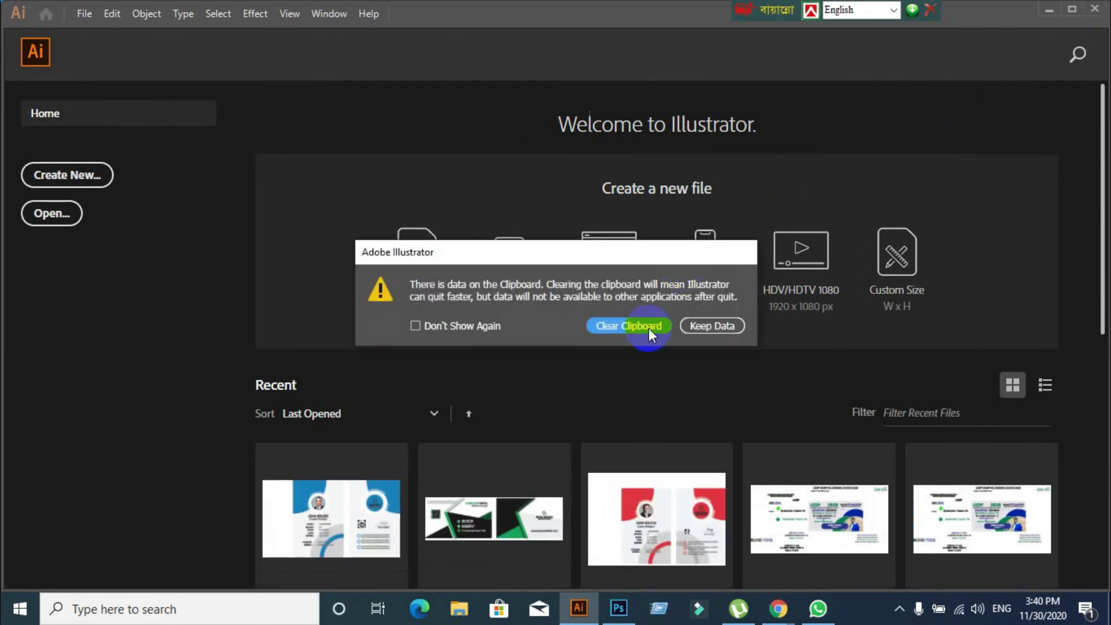
{"action": "left_click", "coordinate": [693, 324]}
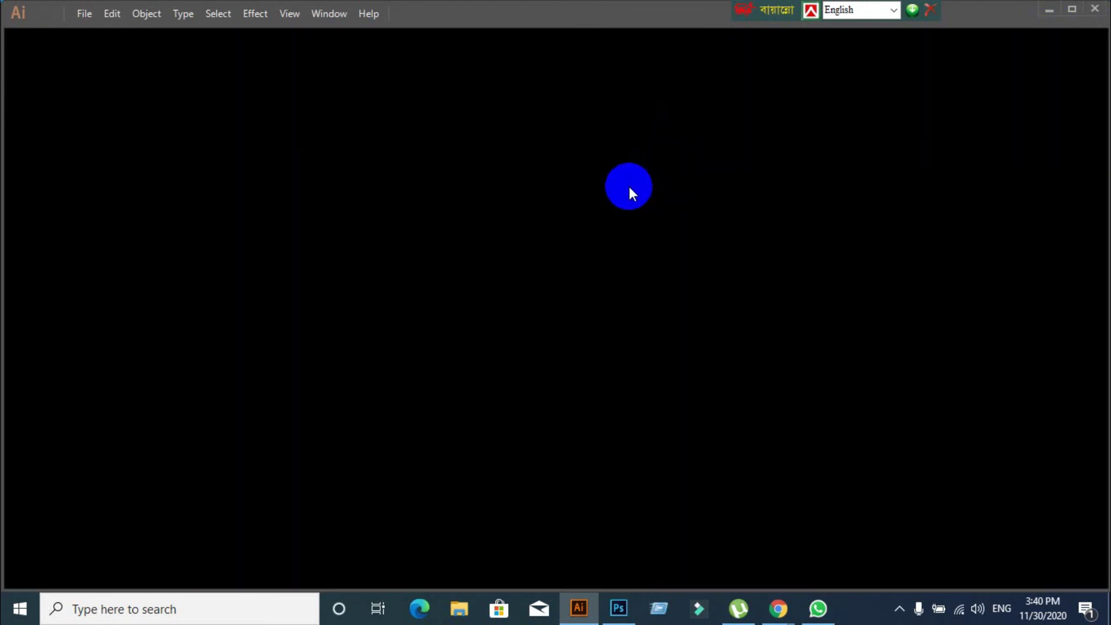
Relaunch Illustrator from the taskbar and reopen Business Card32.ai beside the yellow reference card
{"action": "left_click", "coordinate": [631, 192]}
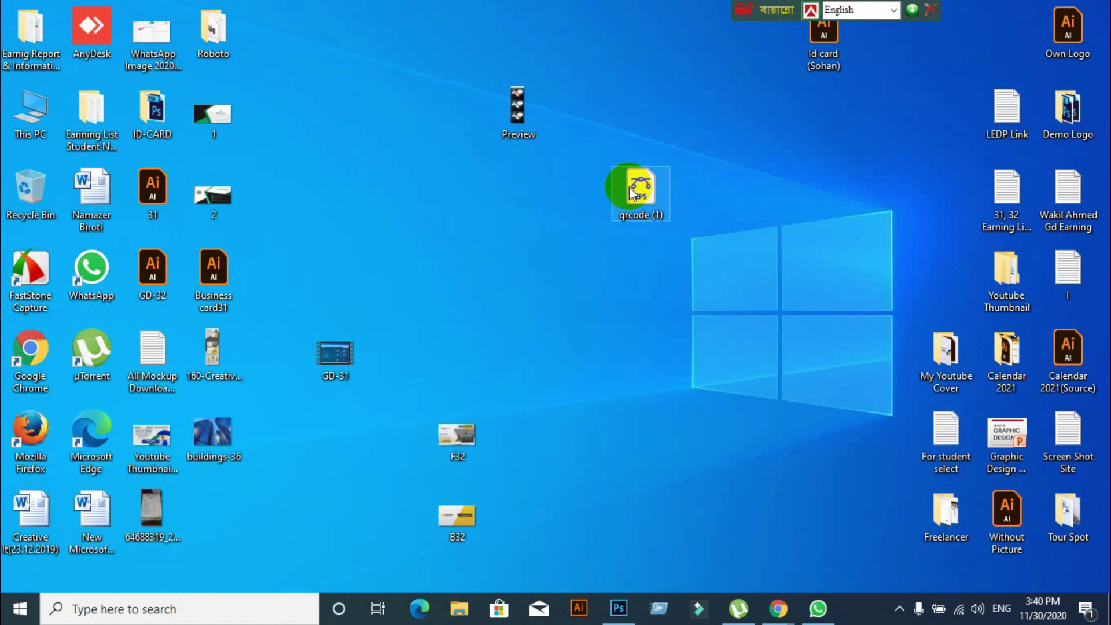
{"action": "left_click", "coordinate": [578, 608]}
{"action": "left_click", "coordinate": [577, 448]}
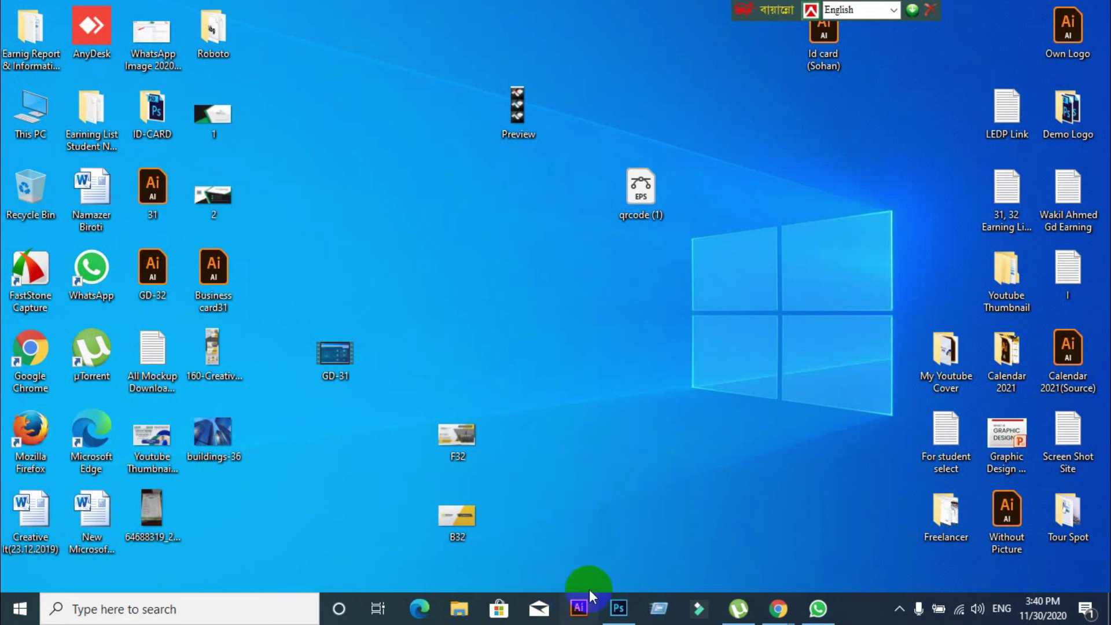
{"action": "left_click", "coordinate": [579, 609]}
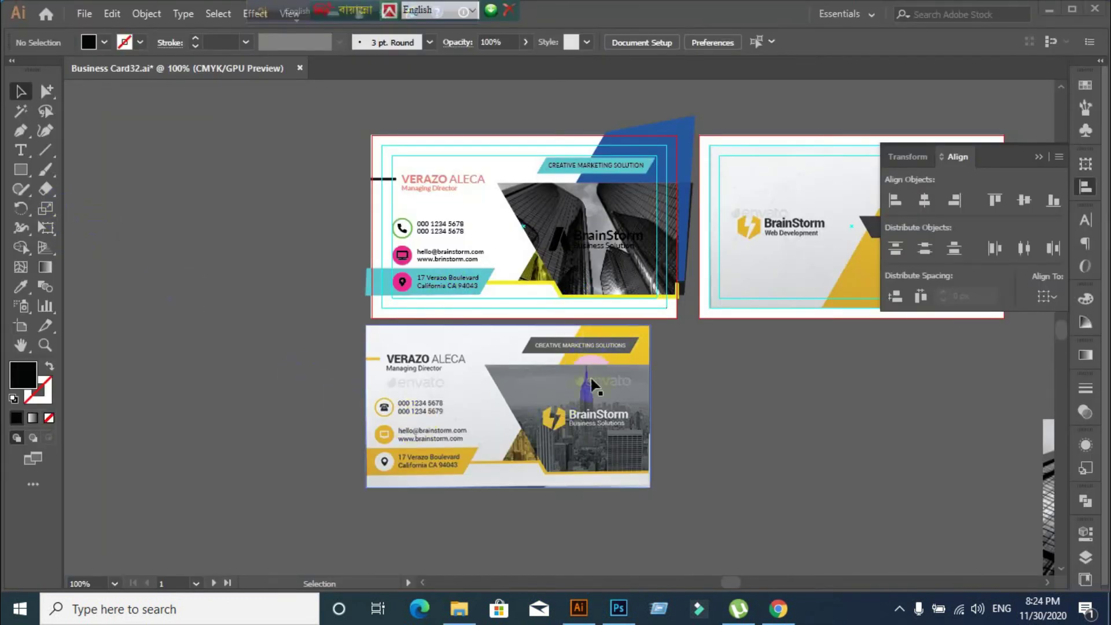
Eyedropper the reference card's yellow lightning colour onto the top card's BrainStorm logo mark
{"action": "scroll", "coordinate": [584, 410], "scroll_direction": "up", "scroll_amount": 1}
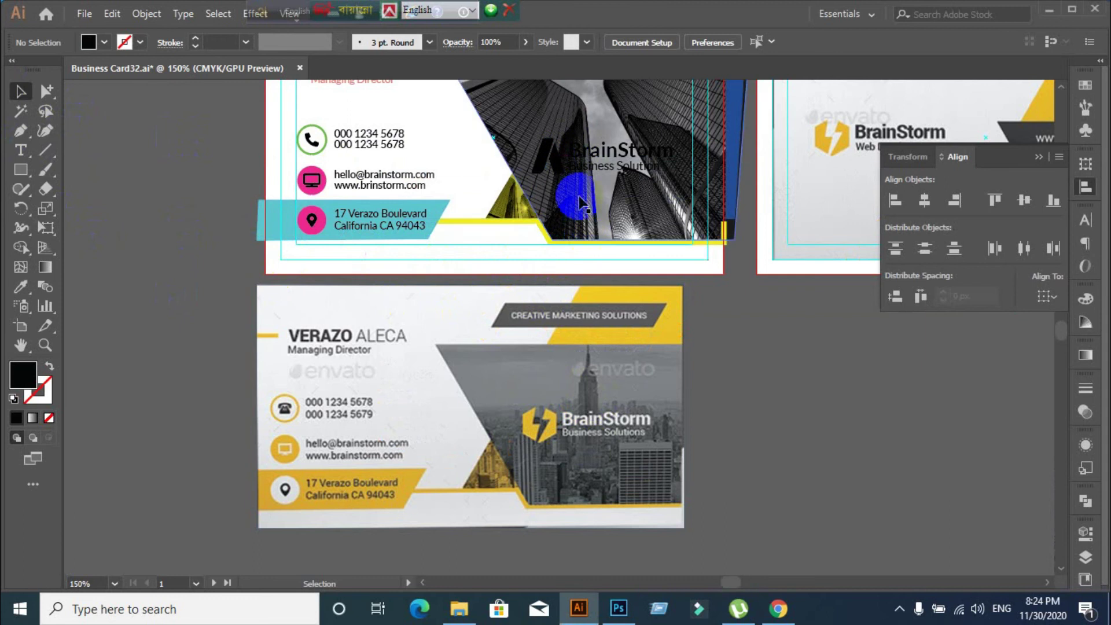
{"action": "left_click", "coordinate": [555, 169]}
{"action": "left_click", "coordinate": [22, 285]}
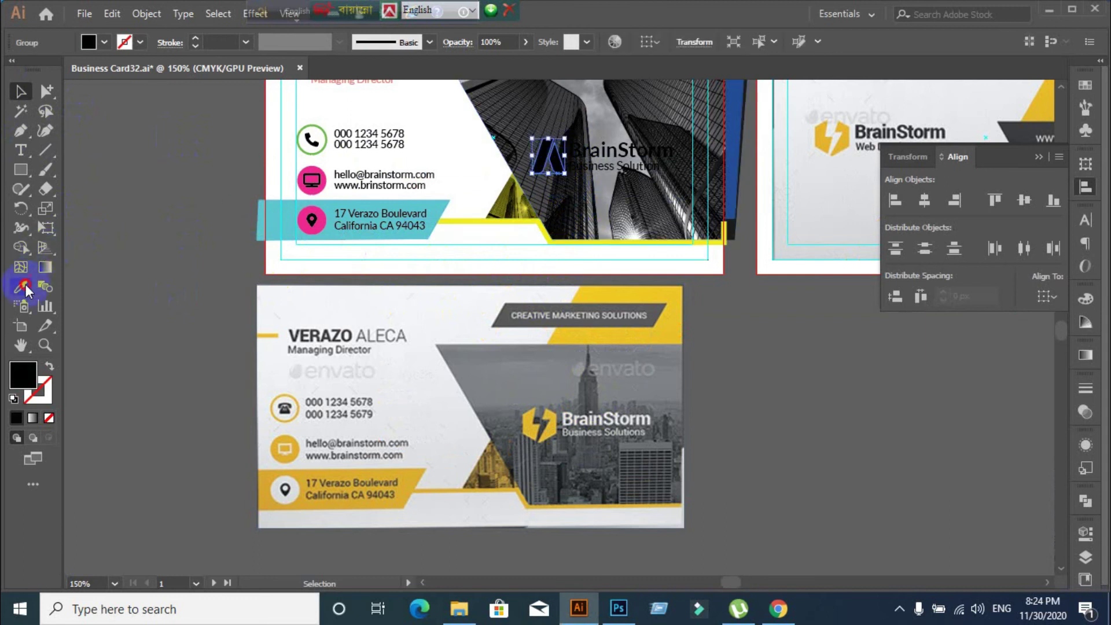
{"action": "left_click", "coordinate": [350, 434]}
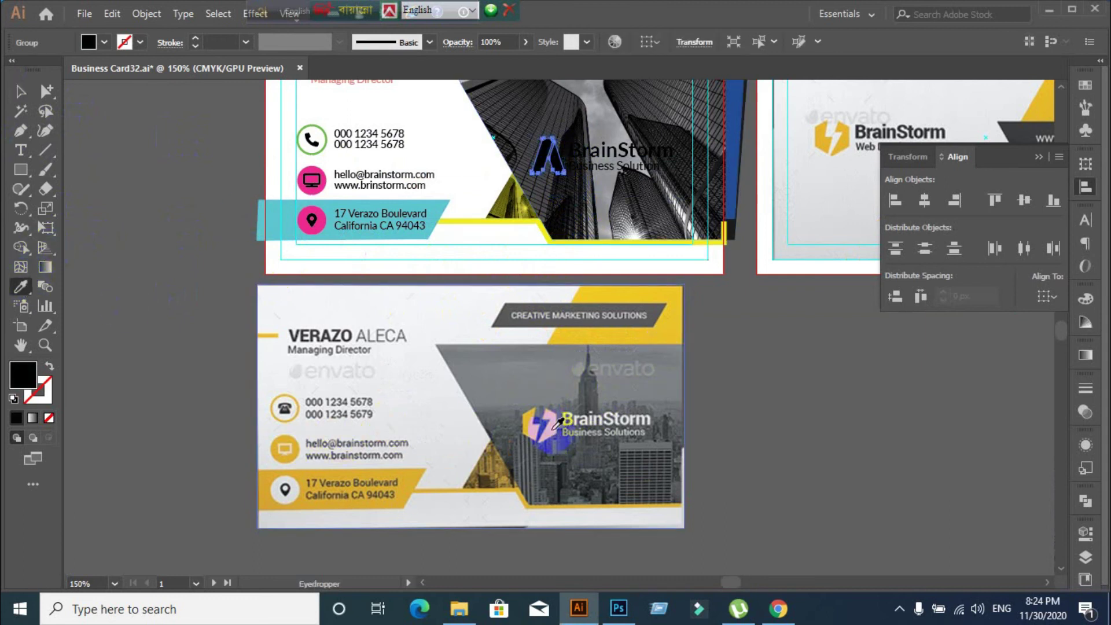
{"action": "left_click", "coordinate": [538, 425]}
{"action": "left_click", "coordinate": [21, 91]}
{"action": "left_click", "coordinate": [248, 446]}
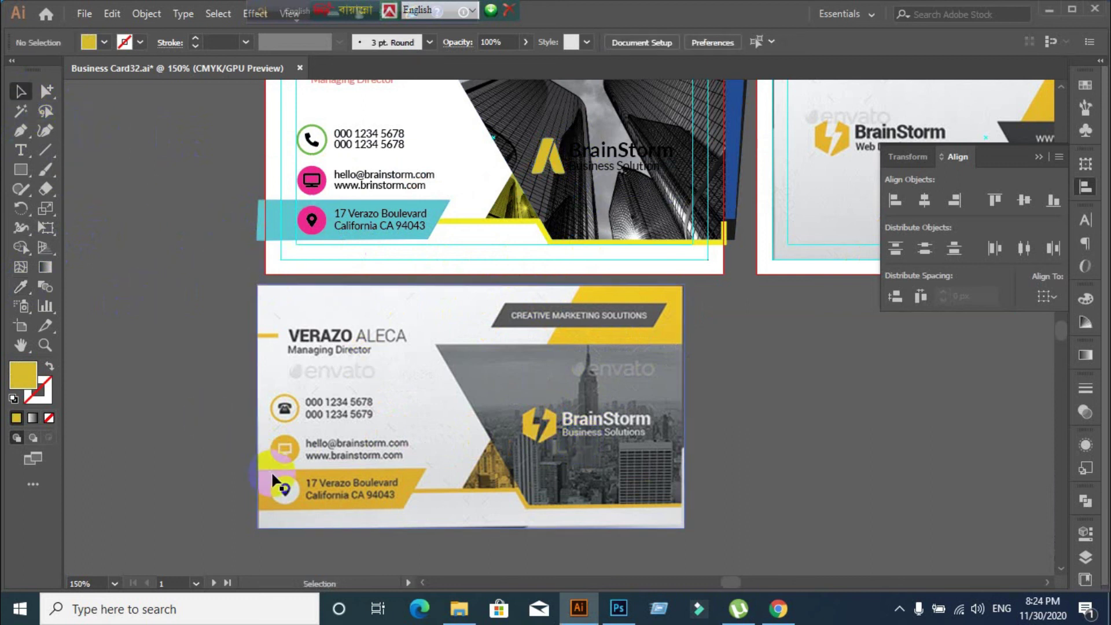
{"action": "scroll", "coordinate": [301, 388], "scroll_direction": "up", "scroll_amount": 2}
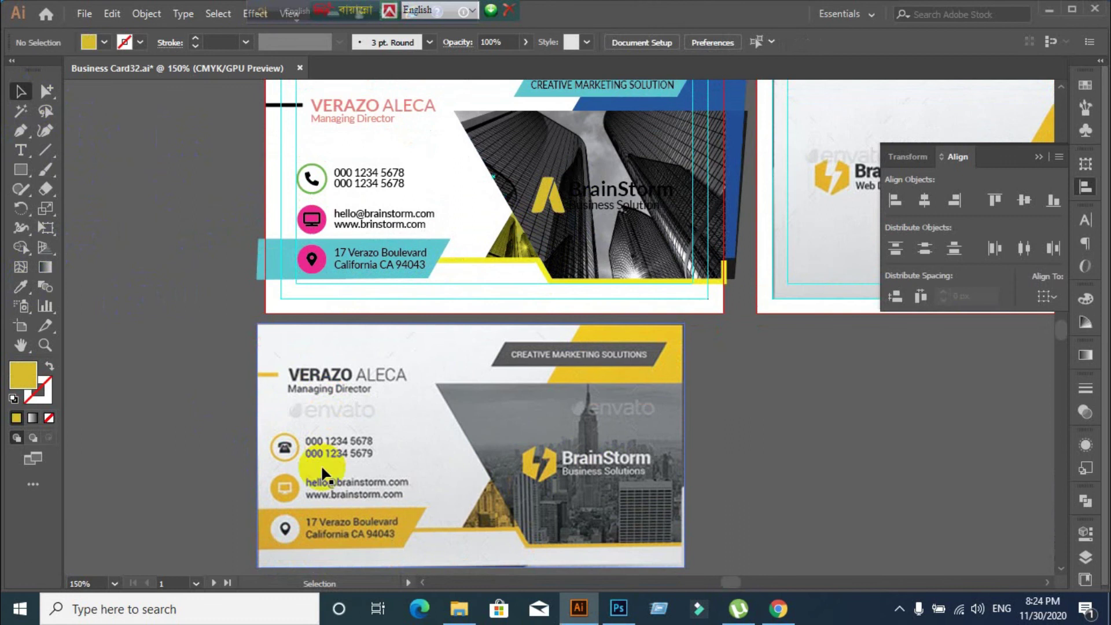
Make the circle behind the location-pin icon white
{"action": "left_click", "coordinate": [312, 263]}
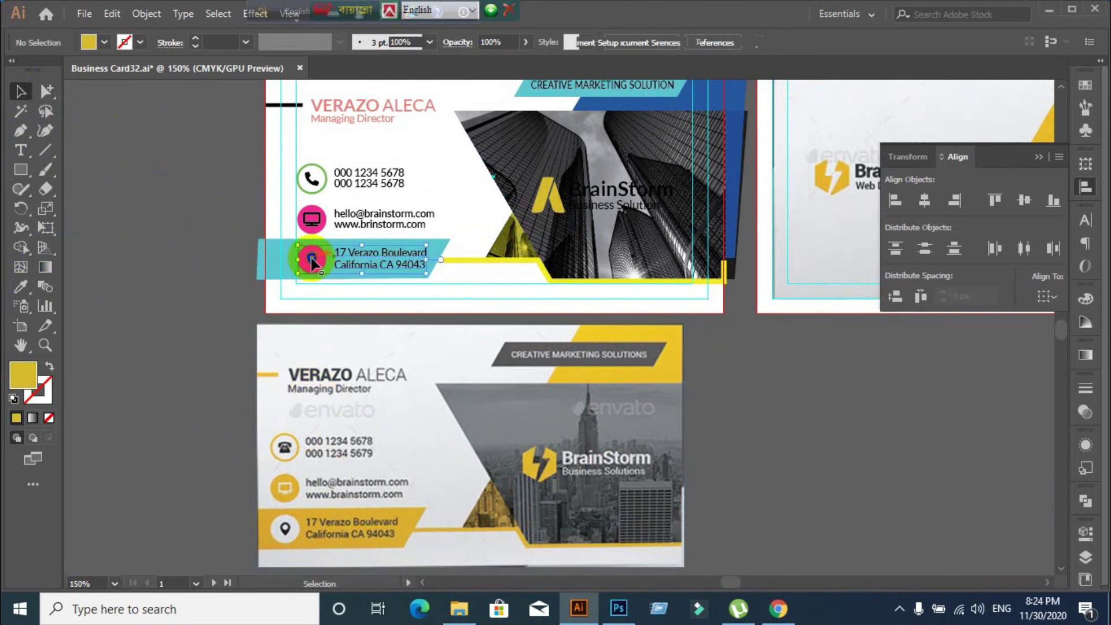
{"action": "left_click", "coordinate": [203, 303]}
{"action": "left_click", "coordinate": [47, 90]}
{"action": "left_click", "coordinate": [321, 264]}
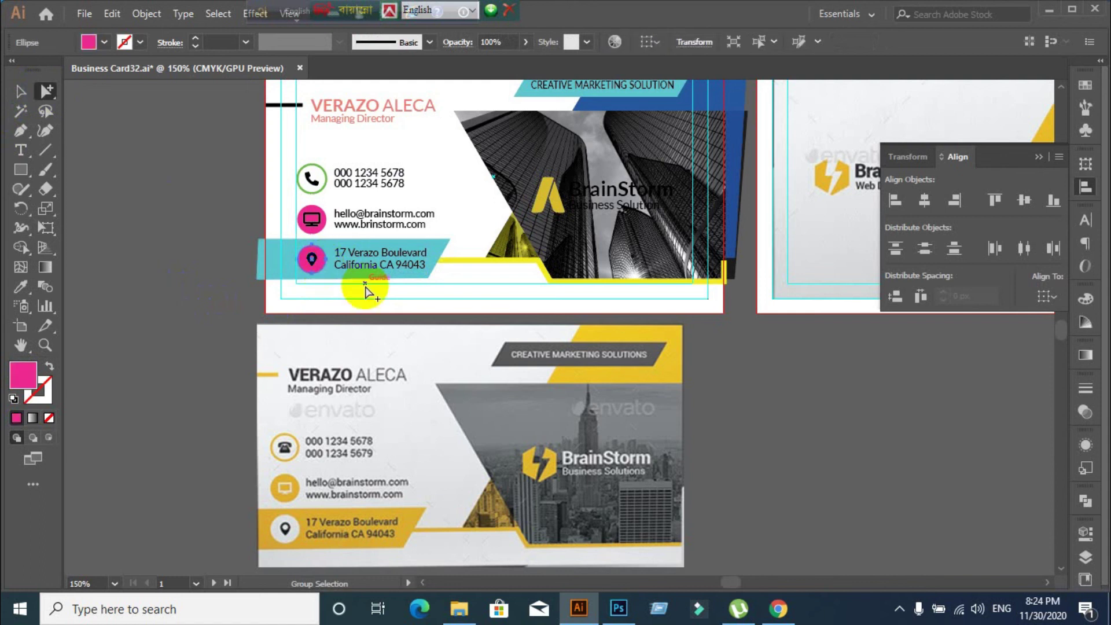
{"action": "left_click", "coordinate": [105, 43]}
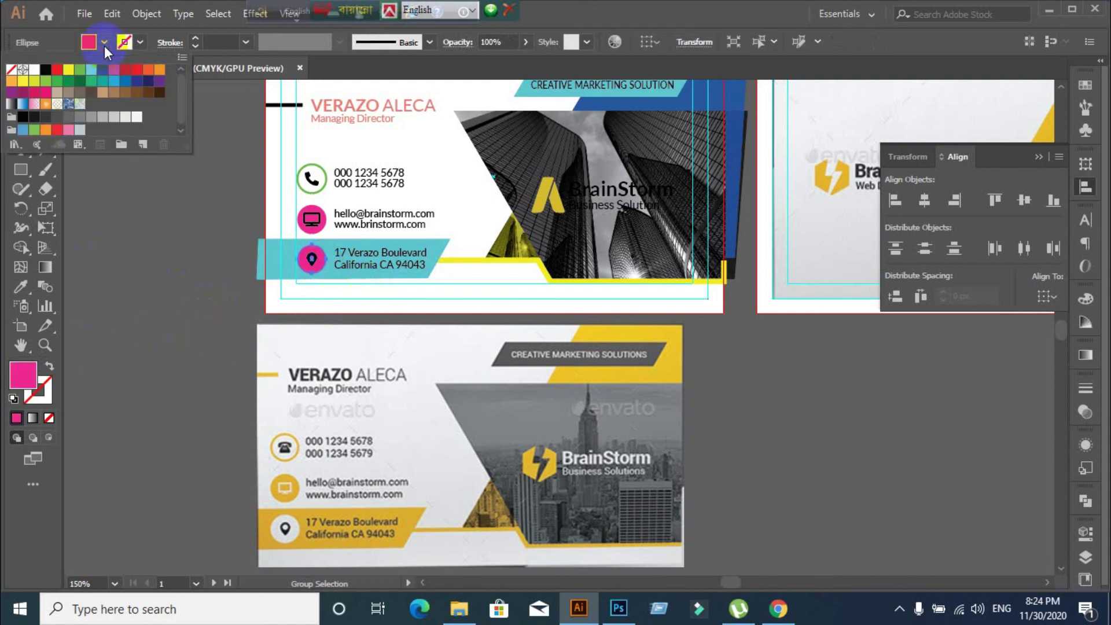
{"action": "left_click", "coordinate": [34, 70]}
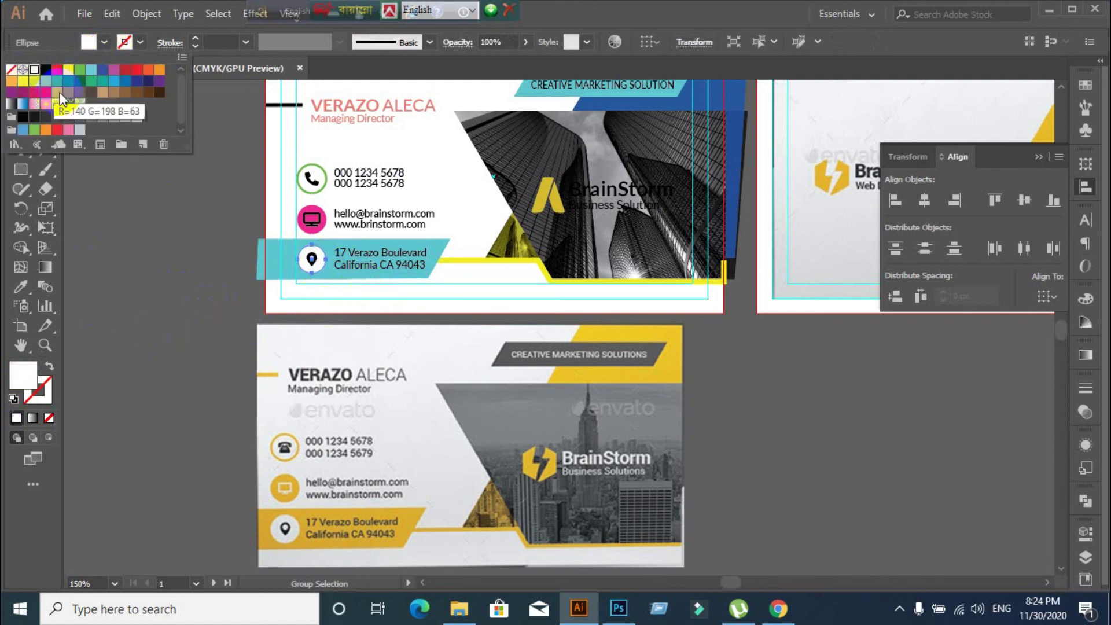
{"action": "left_click", "coordinate": [318, 228]}
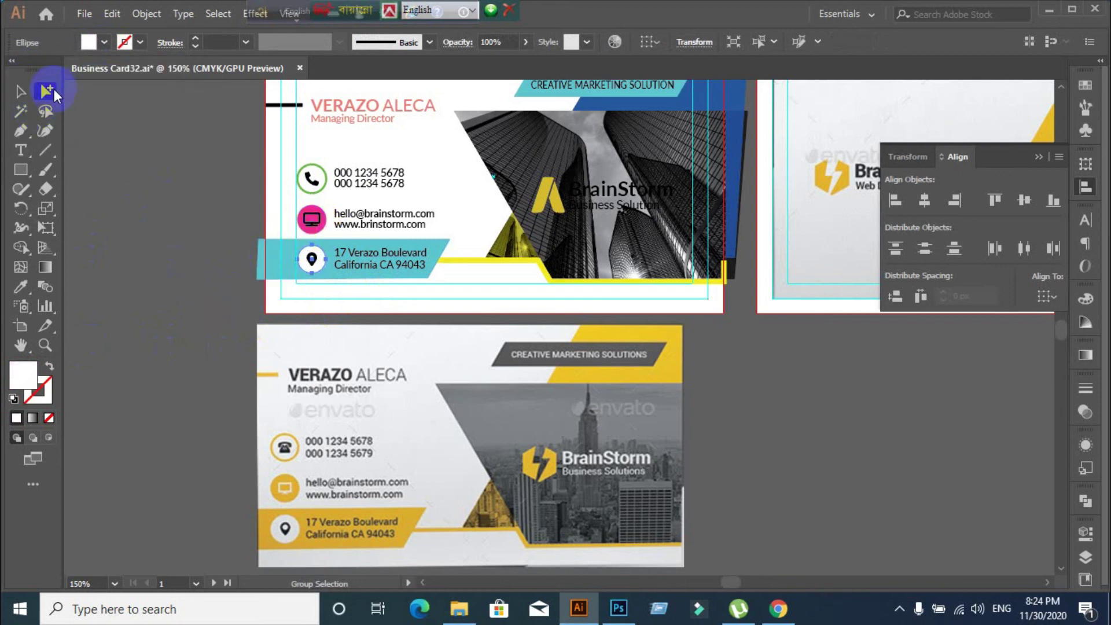
Eyedropper the BrainStorm logo yellow onto the monitor icon's circle
{"action": "left_click", "coordinate": [322, 232]}
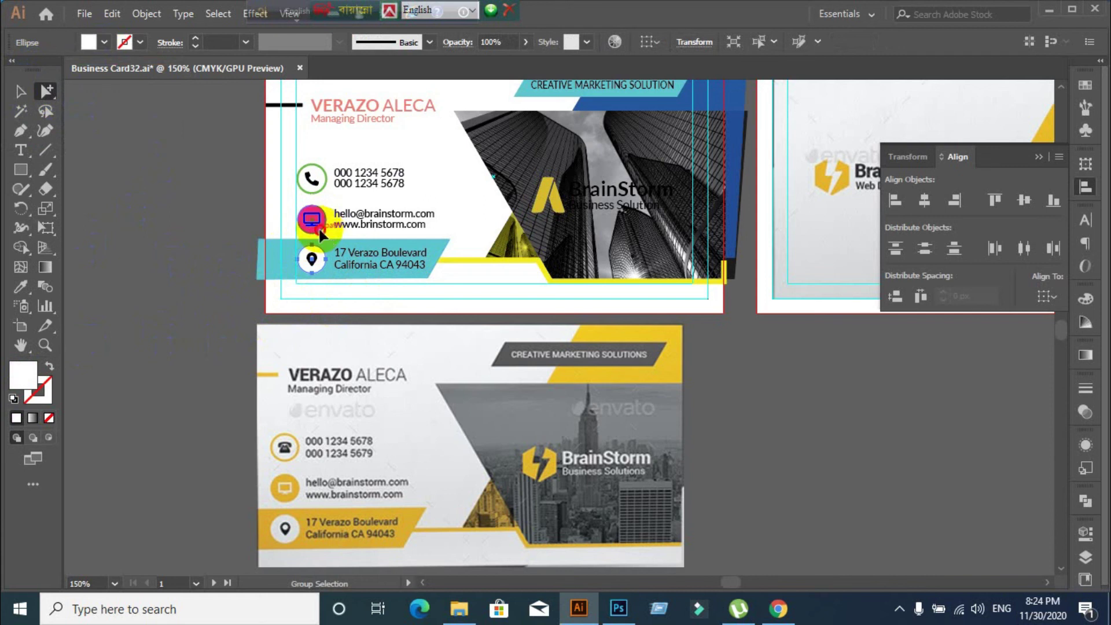
{"action": "left_click", "coordinate": [320, 231]}
{"action": "left_click", "coordinate": [21, 286]}
{"action": "left_click", "coordinate": [558, 184]}
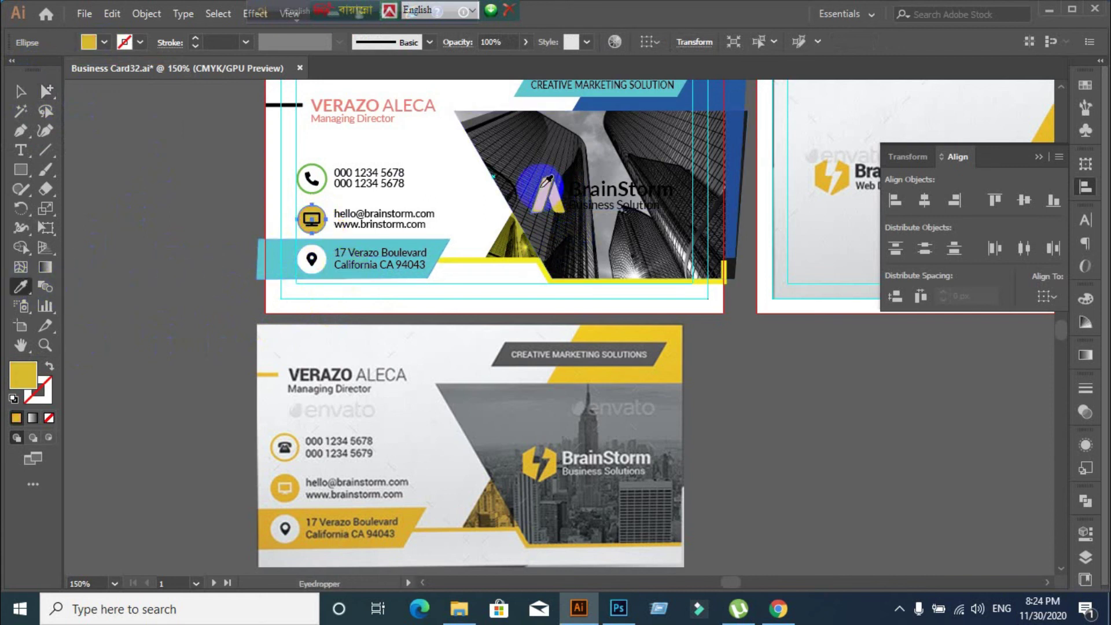
{"action": "left_click", "coordinate": [20, 91]}
{"action": "left_click", "coordinate": [175, 227]}
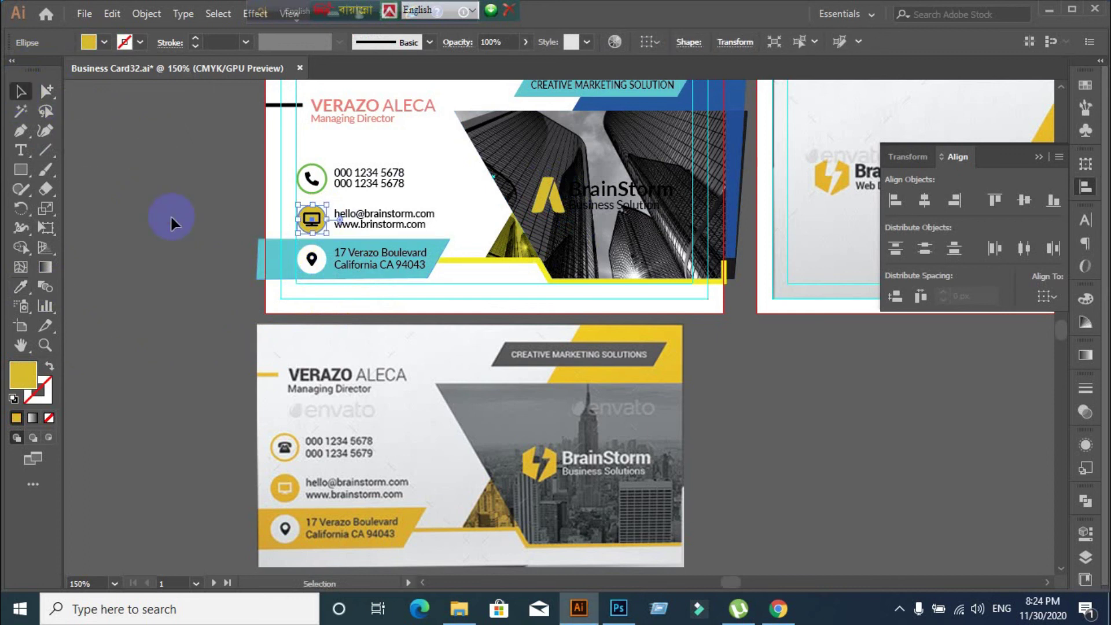
Eyedropper the logo yellow onto the phone icon's circle
{"action": "left_click", "coordinate": [328, 184]}
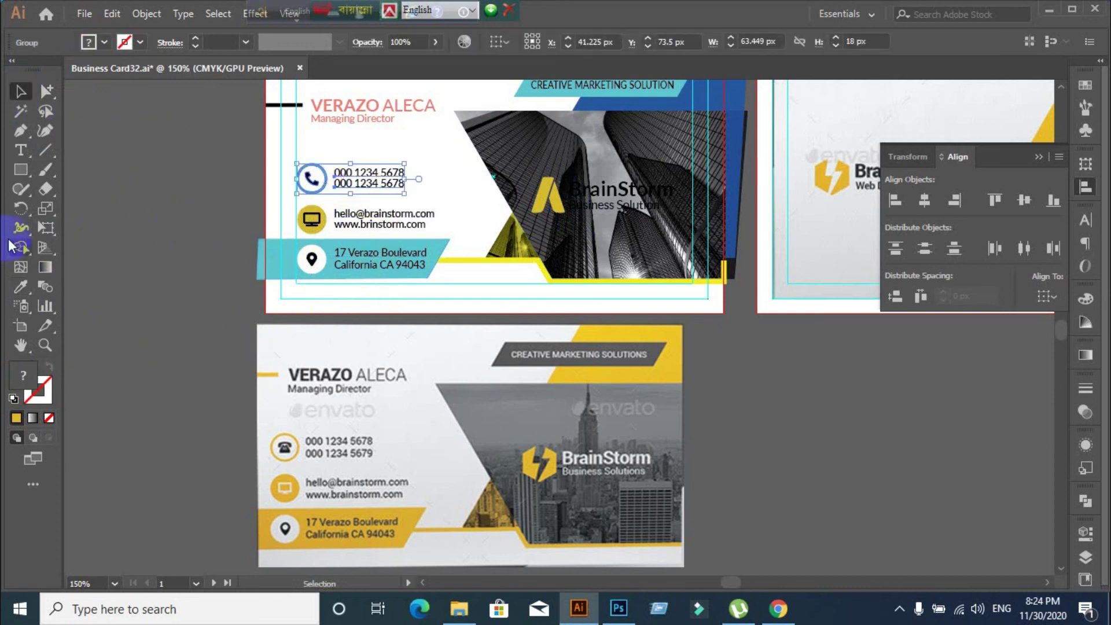
{"action": "left_click_drag", "start_coordinate": [46, 93], "coordinate": [99, 108]}
{"action": "left_click", "coordinate": [166, 216]}
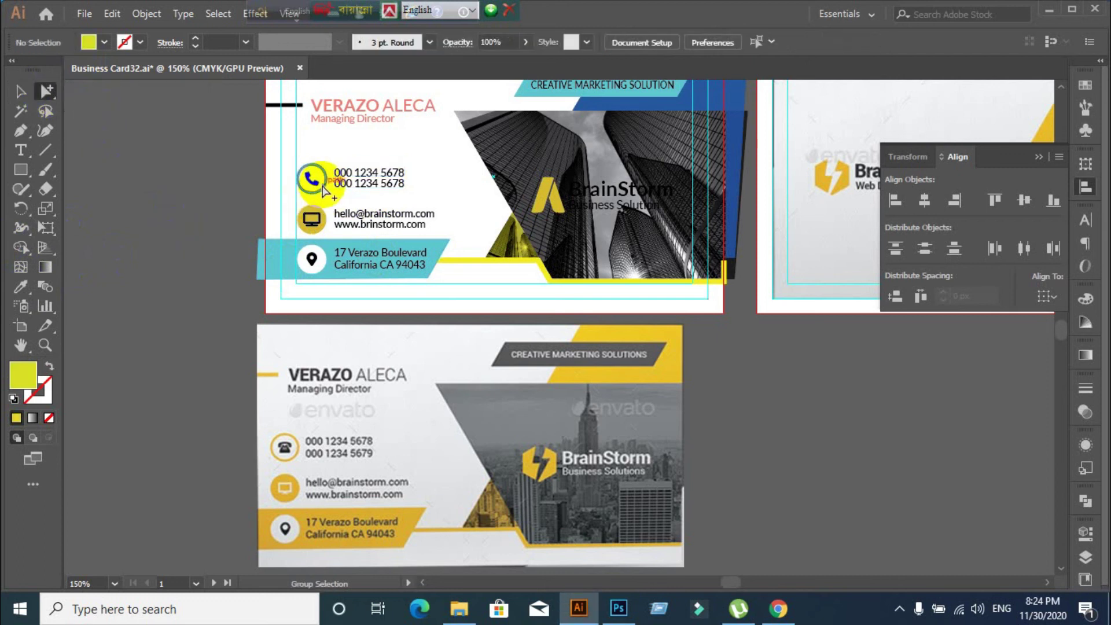
{"action": "left_click", "coordinate": [322, 191]}
{"action": "left_click", "coordinate": [22, 285]}
{"action": "left_click", "coordinate": [544, 195]}
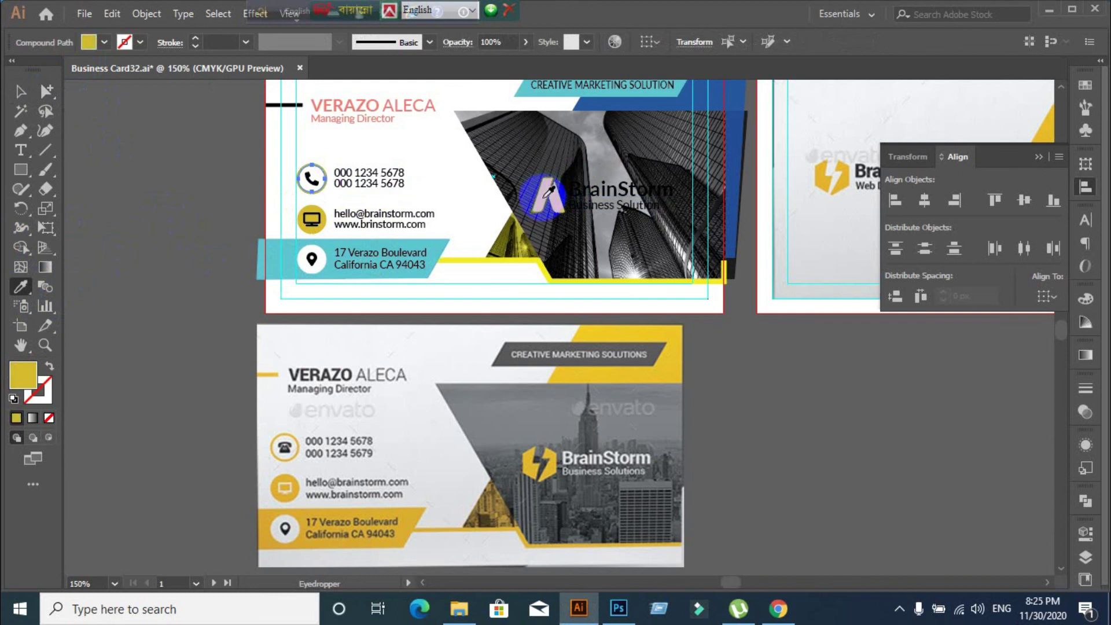
{"action": "left_click", "coordinate": [21, 91]}
{"action": "left_click", "coordinate": [150, 387]}
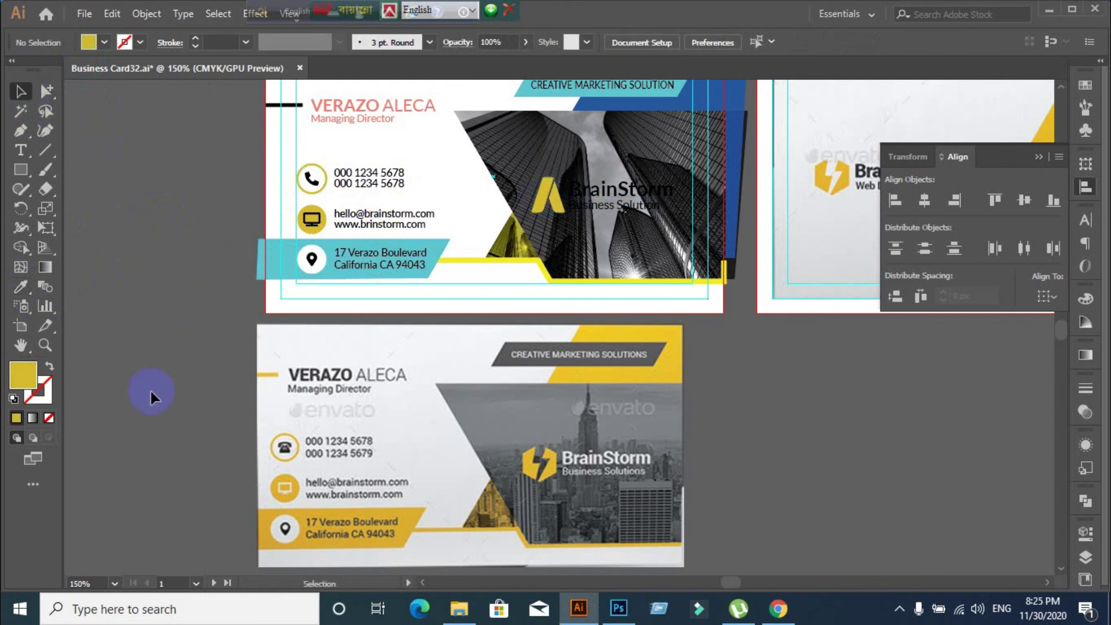
{"action": "scroll", "coordinate": [150, 392], "scroll_direction": "up", "scroll_amount": 2}
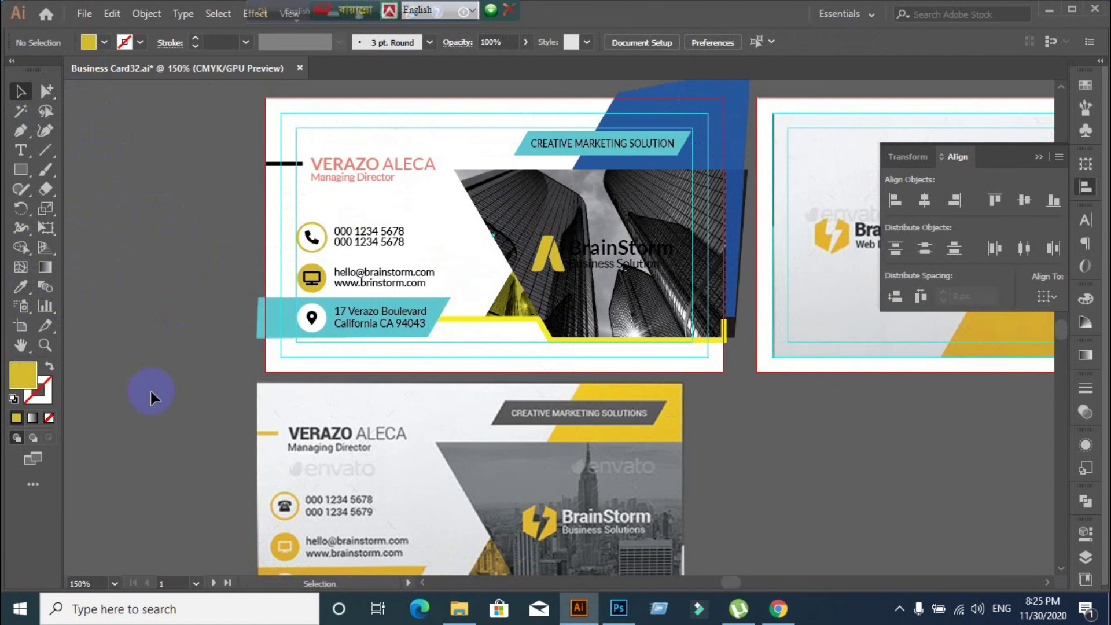
{"action": "left_click", "coordinate": [291, 167]}
{"action": "double_click", "coordinate": [23, 375]}
{"action": "mouse_move", "coordinate": [736, 376]}
{"action": "left_mouse_down"}
{"action": "mouse_move", "coordinate": [701, 375]}
{"action": "mouse_move", "coordinate": [697, 387]}
{"action": "left_mouse_up"}
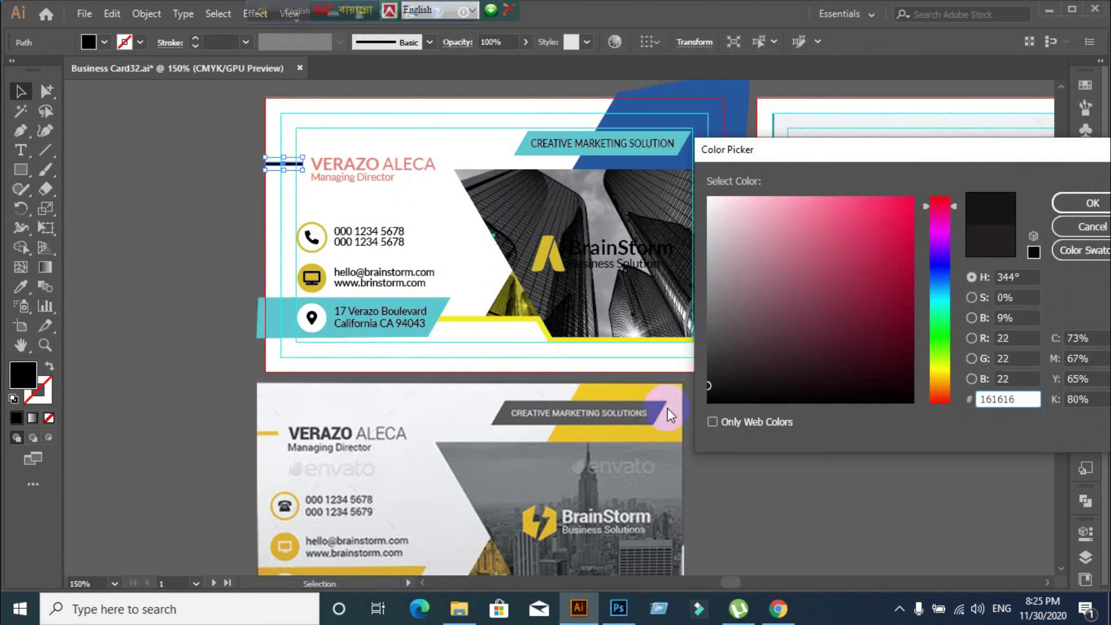
{"action": "left_click", "coordinate": [1090, 203]}
{"action": "left_click", "coordinate": [170, 382]}
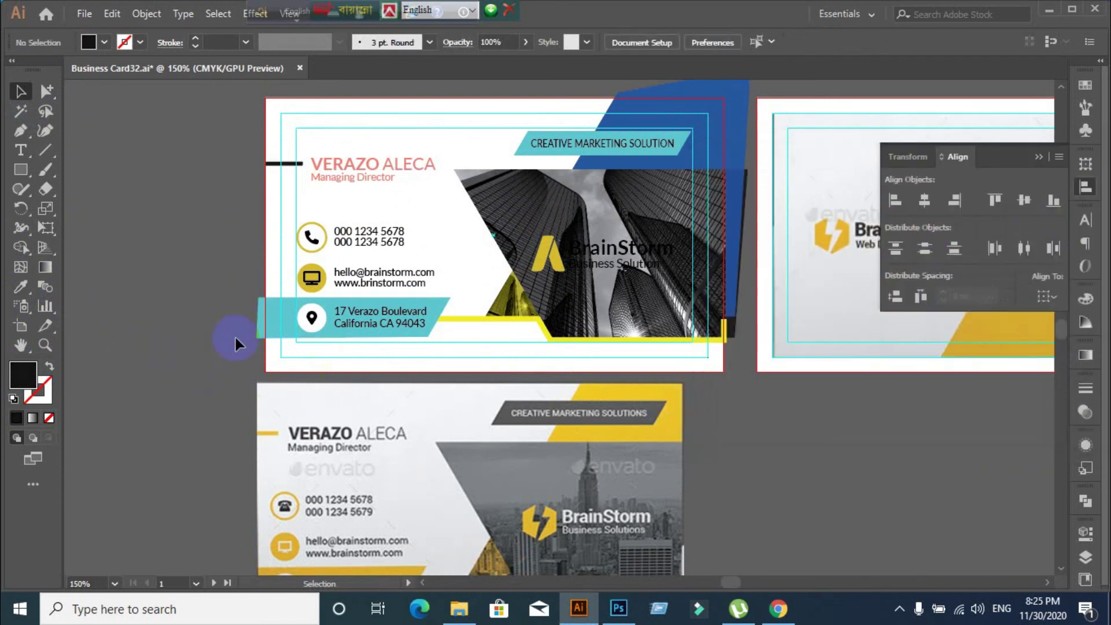
Select the monitor and location-pin icons inside their groups
{"action": "left_click", "coordinate": [312, 249]}
{"action": "left_click", "coordinate": [200, 271]}
{"action": "left_click", "coordinate": [46, 91]}
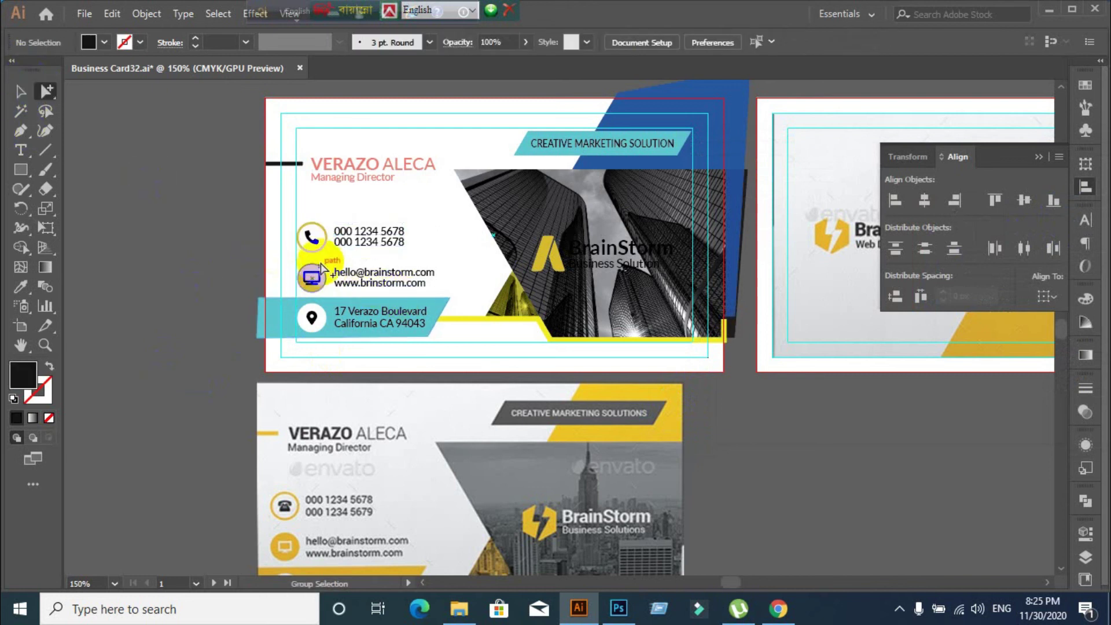
{"action": "left_click", "coordinate": [340, 280]}
{"action": "left_click", "coordinate": [315, 284]}
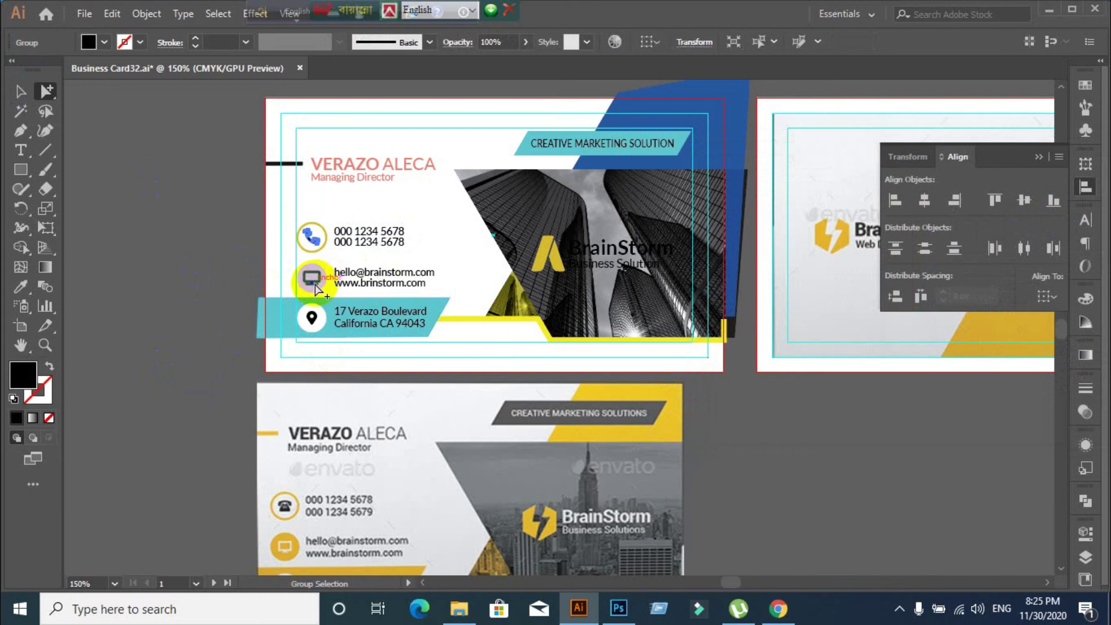
{"action": "left_click", "coordinate": [311, 317], "text": "shift"}
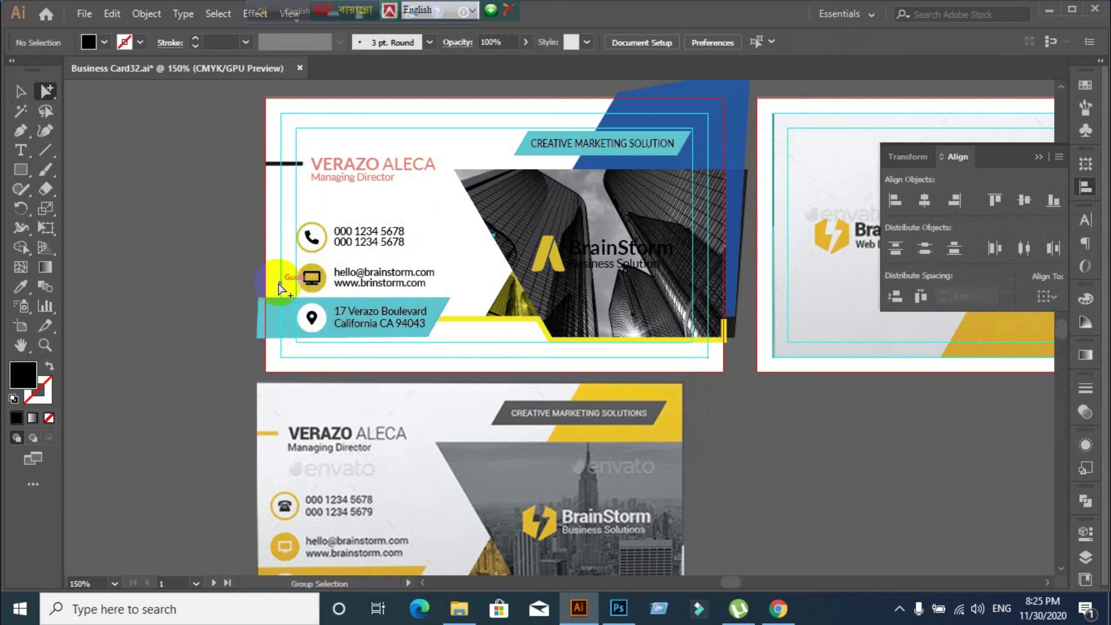
{"action": "left_click", "coordinate": [315, 289]}
{"action": "left_click_drag", "start_coordinate": [315, 294], "coordinate": [315, 285]}
{"action": "left_click", "coordinate": [310, 315], "text": "shift"}
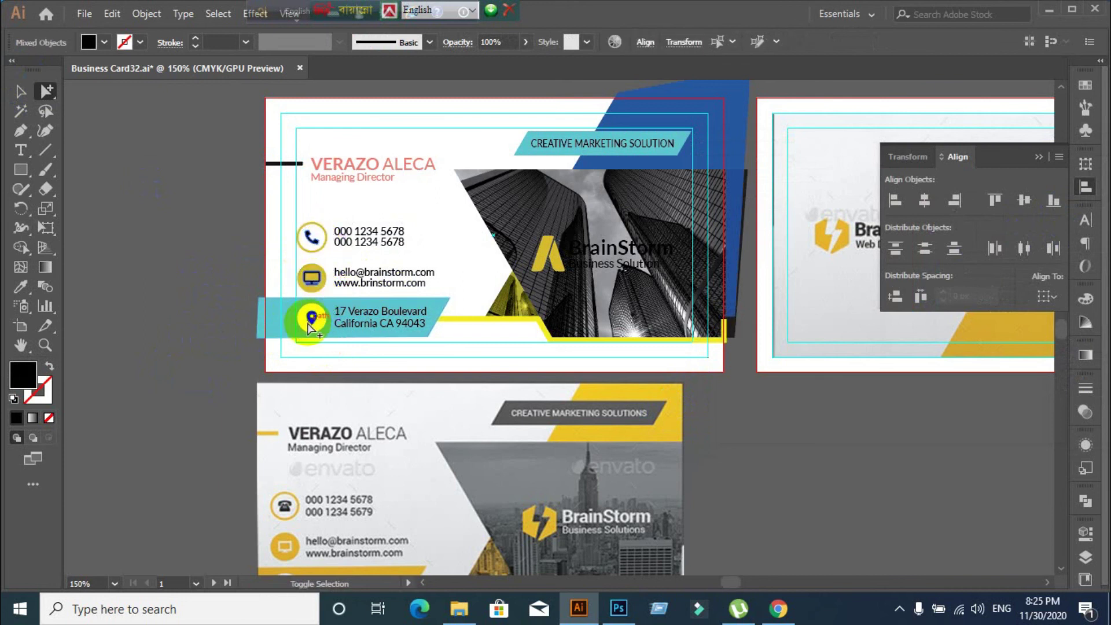
{"action": "left_click", "coordinate": [287, 325], "text": "shift"}
Eyedropper the dark line's colour onto the selected contact icons
{"action": "left_click", "coordinate": [21, 91]}
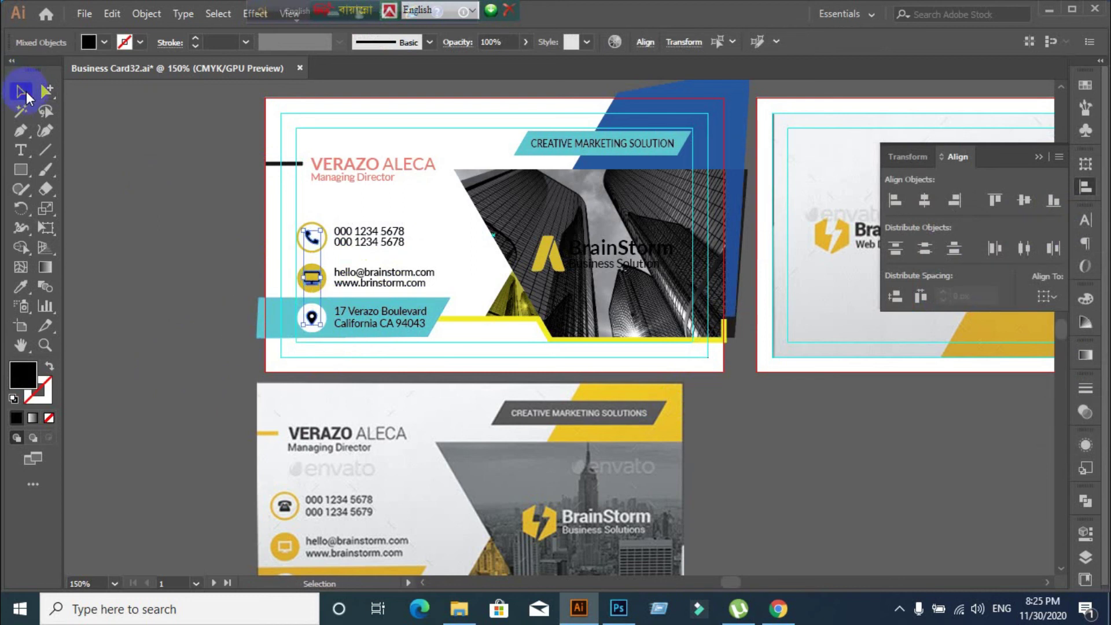
{"action": "left_click", "coordinate": [22, 292]}
{"action": "left_click", "coordinate": [283, 168]}
{"action": "left_click", "coordinate": [19, 91]}
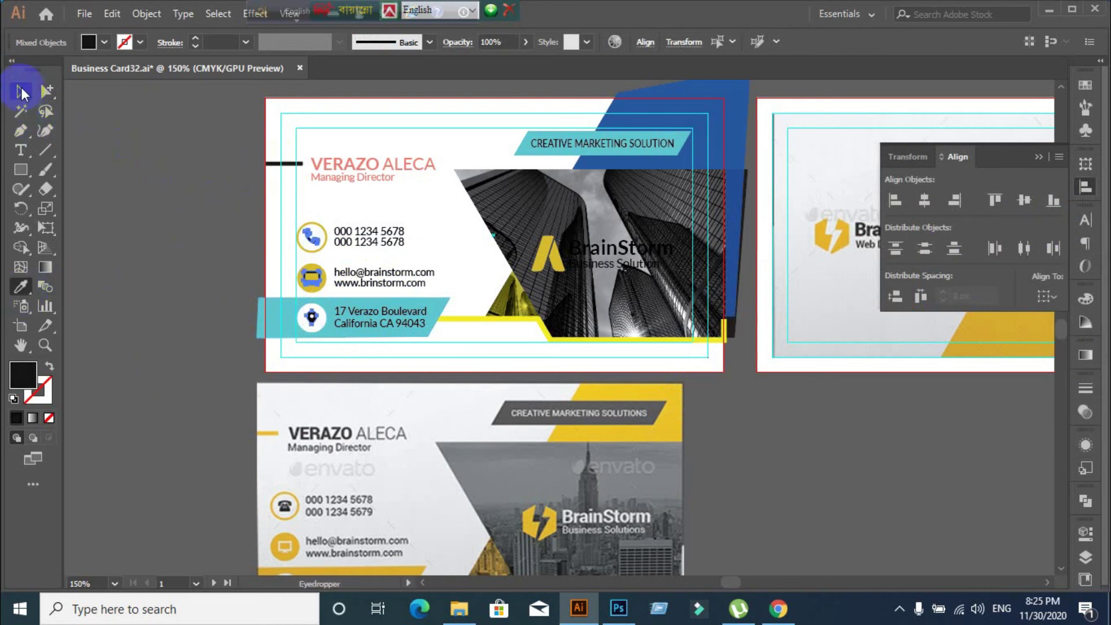
{"action": "left_click", "coordinate": [179, 241]}
Recheck the short dash's fill colour in the Color Picker without changing it
{"action": "scroll", "coordinate": [259, 320], "scroll_direction": "down", "scroll_amount": 1}
{"action": "scroll", "coordinate": [258, 320], "scroll_direction": "down", "scroll_amount": 2}
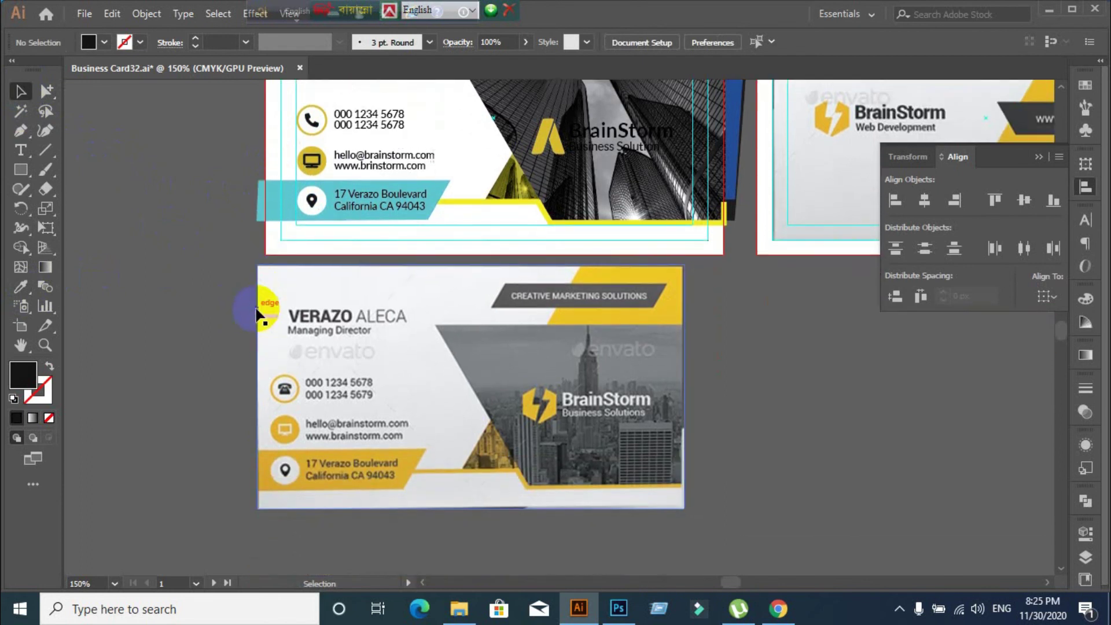
{"action": "scroll", "coordinate": [249, 307], "scroll_direction": "up", "scroll_amount": 3}
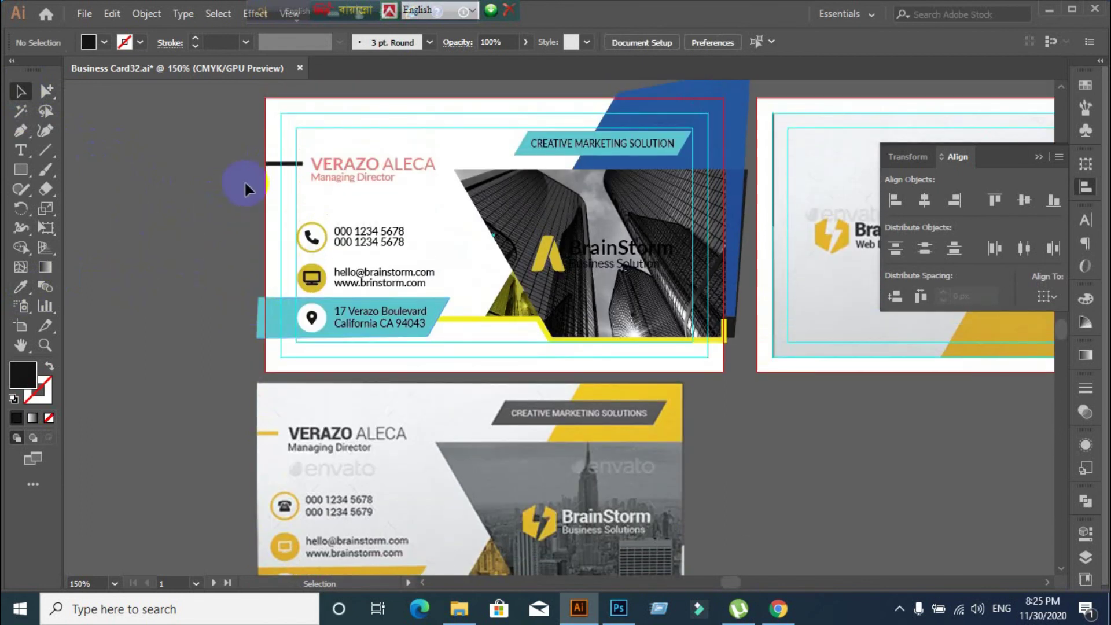
{"action": "left_click", "coordinate": [281, 164]}
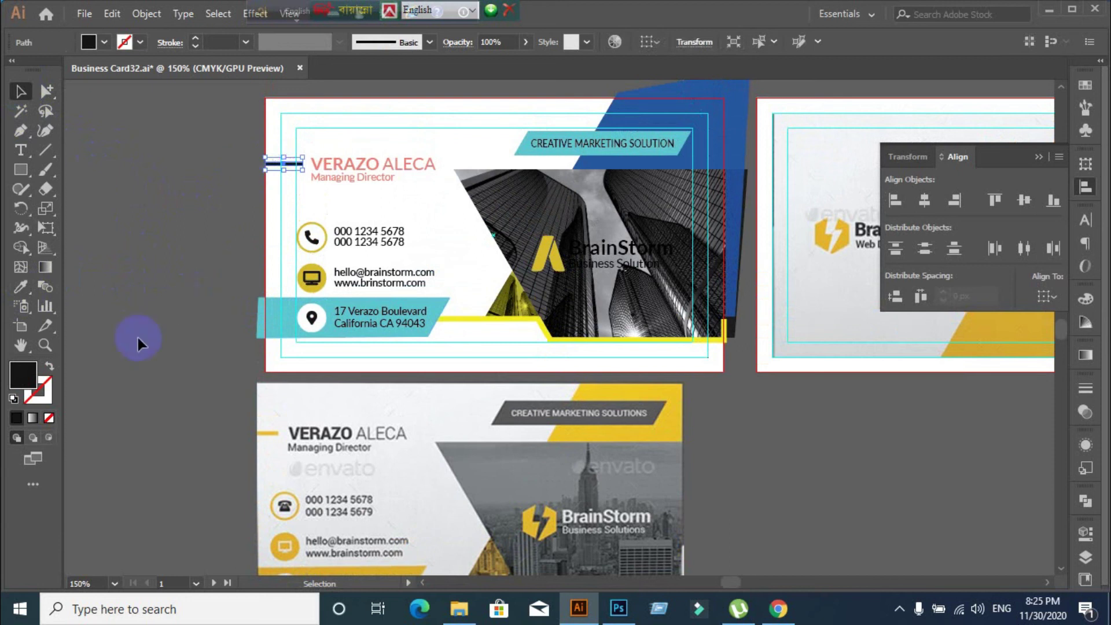
{"action": "double_click", "coordinate": [27, 376]}
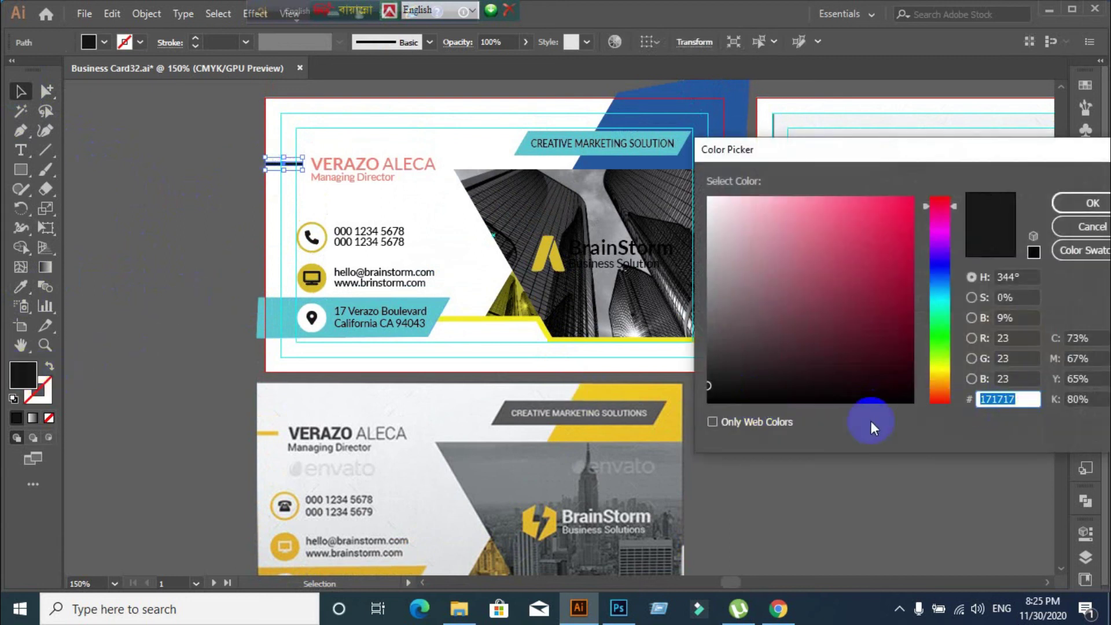
{"action": "left_click", "coordinate": [1092, 226]}
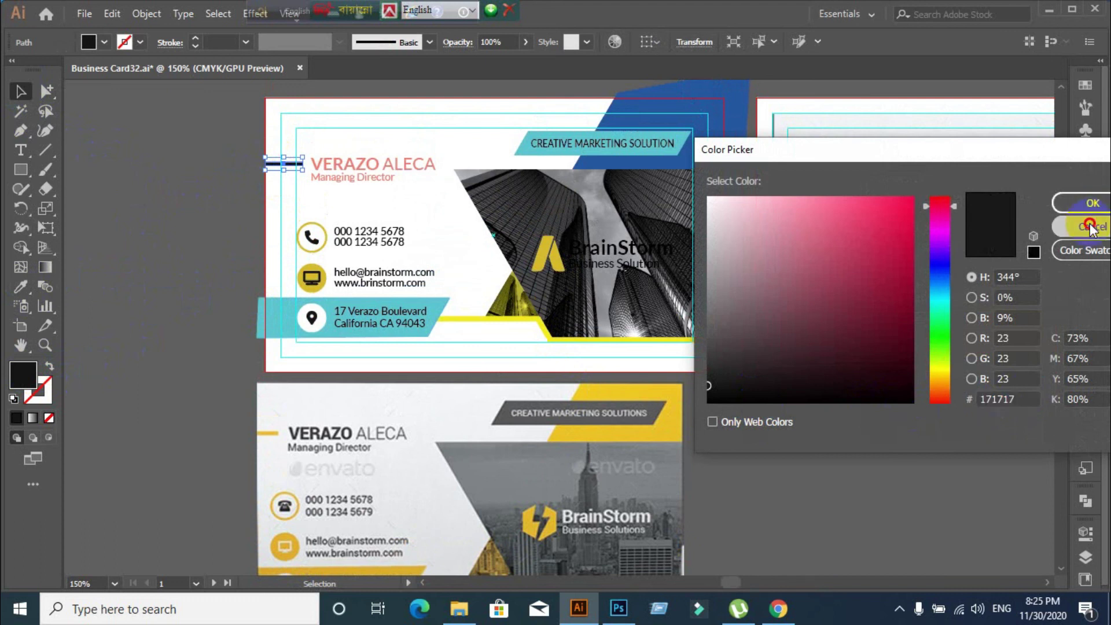
{"action": "left_click", "coordinate": [198, 297]}
{"action": "scroll", "coordinate": [452, 296], "scroll_direction": "up", "scroll_amount": 2}
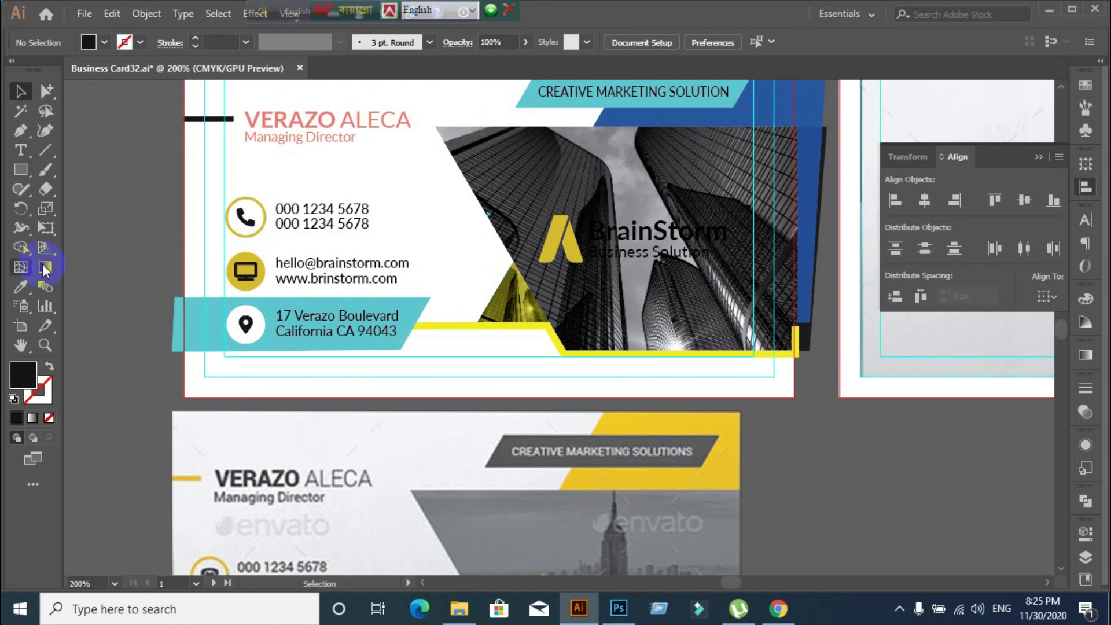
Set the phone and email text fill to 171717
{"action": "left_click_drag", "start_coordinate": [270, 187], "coordinate": [411, 289]}
{"action": "left_click", "coordinate": [21, 92]}
{"action": "left_click", "coordinate": [24, 349]}
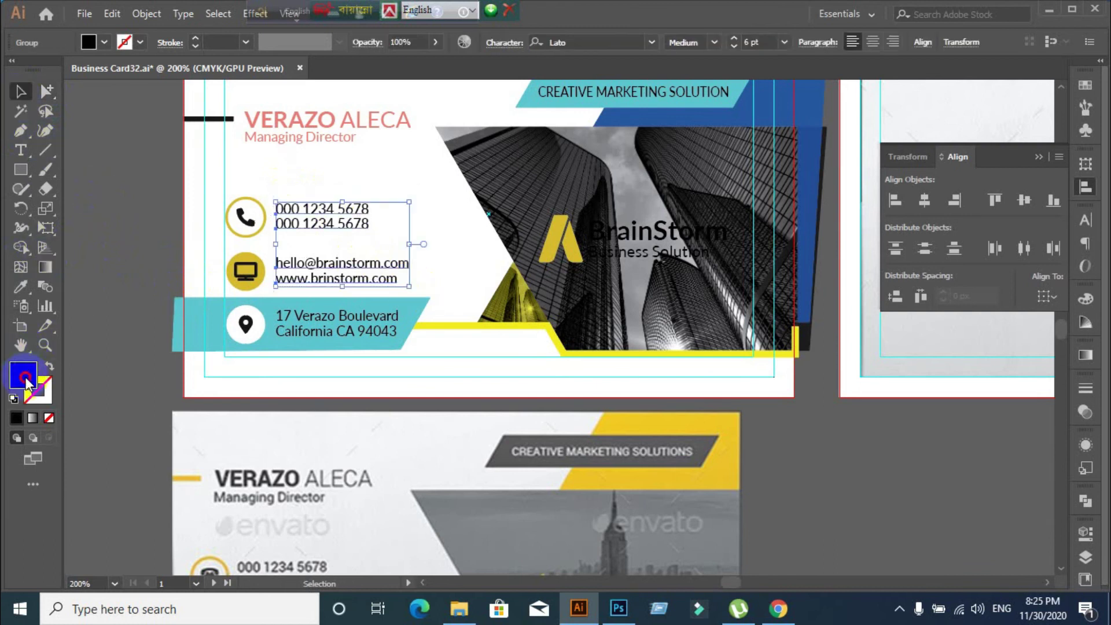
{"action": "double_click", "coordinate": [24, 378]}
{"action": "type", "text": "171717"}
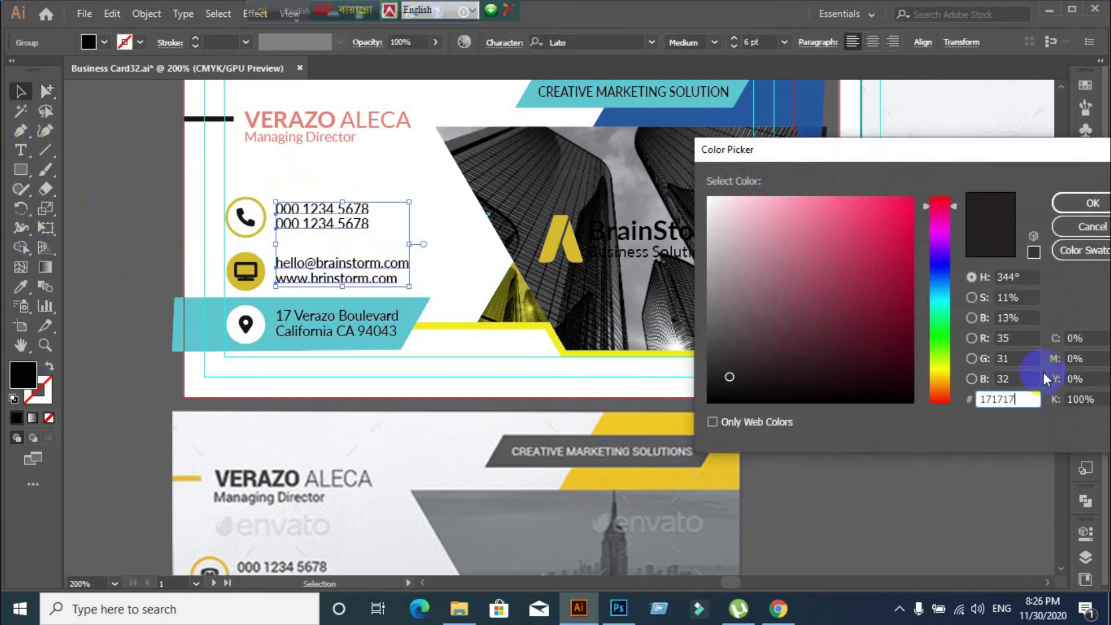
{"action": "left_click", "coordinate": [1091, 203]}
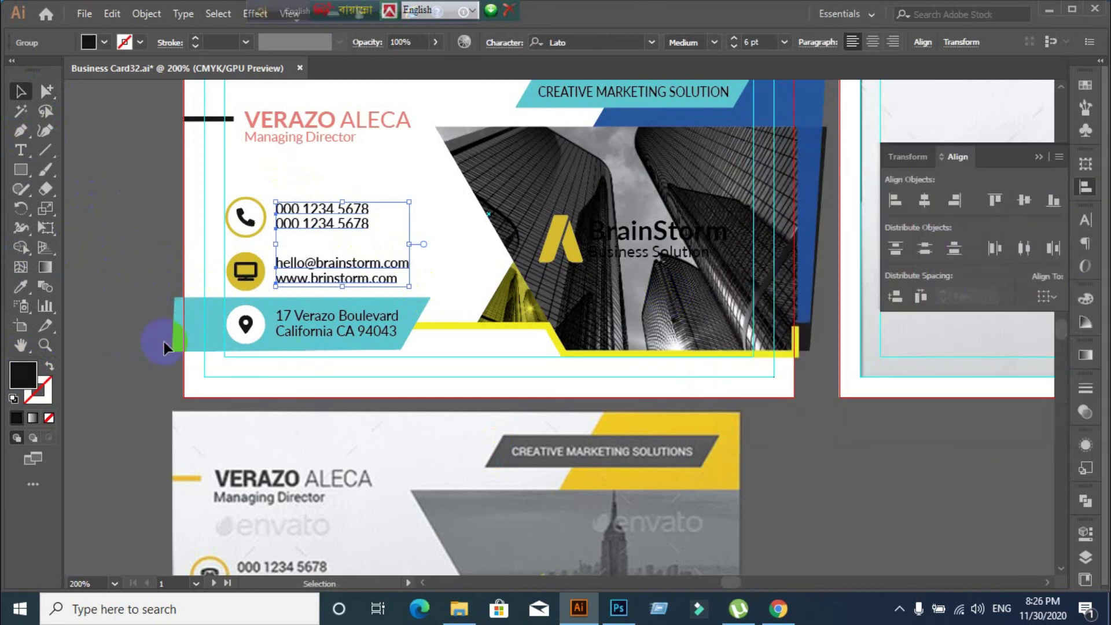
{"action": "left_click", "coordinate": [308, 328]}
{"action": "left_click", "coordinate": [110, 440]}
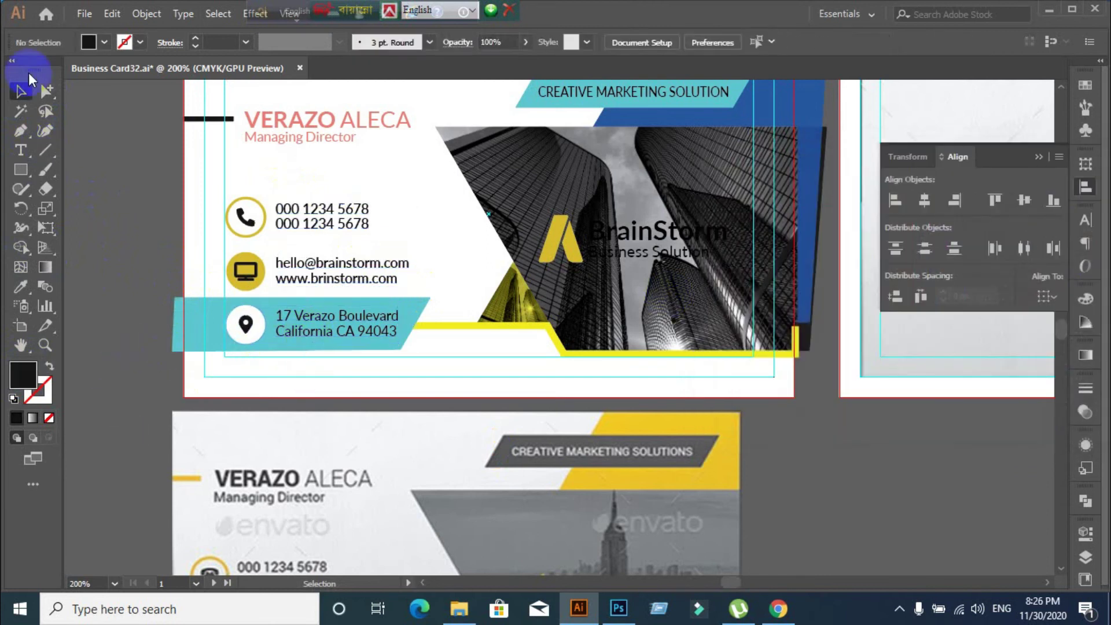
{"action": "left_click", "coordinate": [165, 328]}
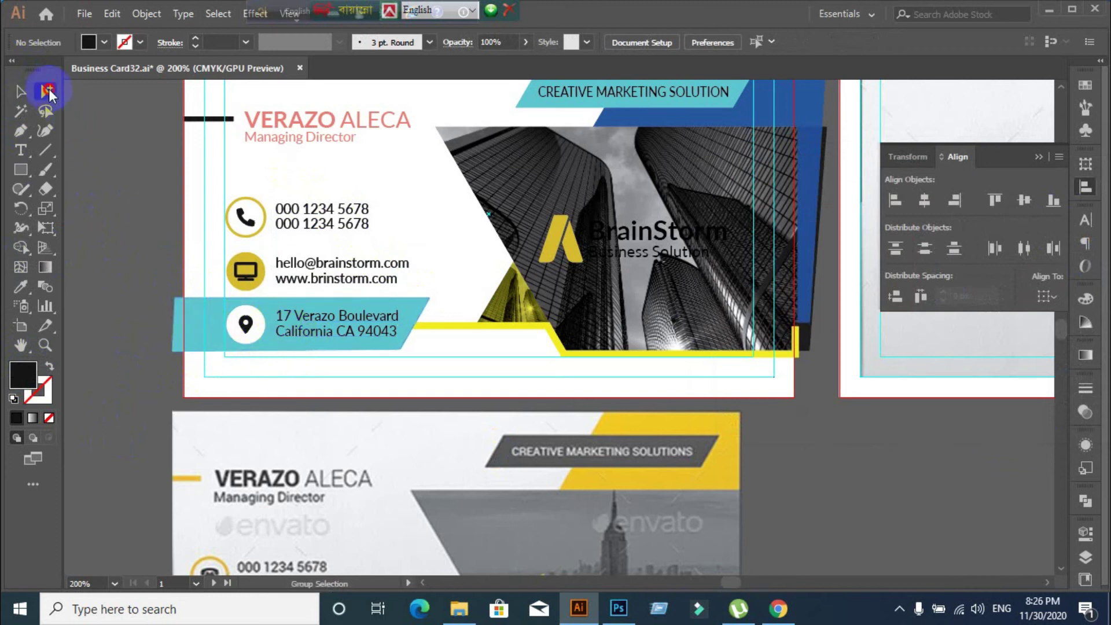
Give the address lines the same dark 171717 fill
{"action": "left_click", "coordinate": [309, 322]}
{"action": "left_click", "coordinate": [20, 91]}
{"action": "double_click", "coordinate": [20, 375]}
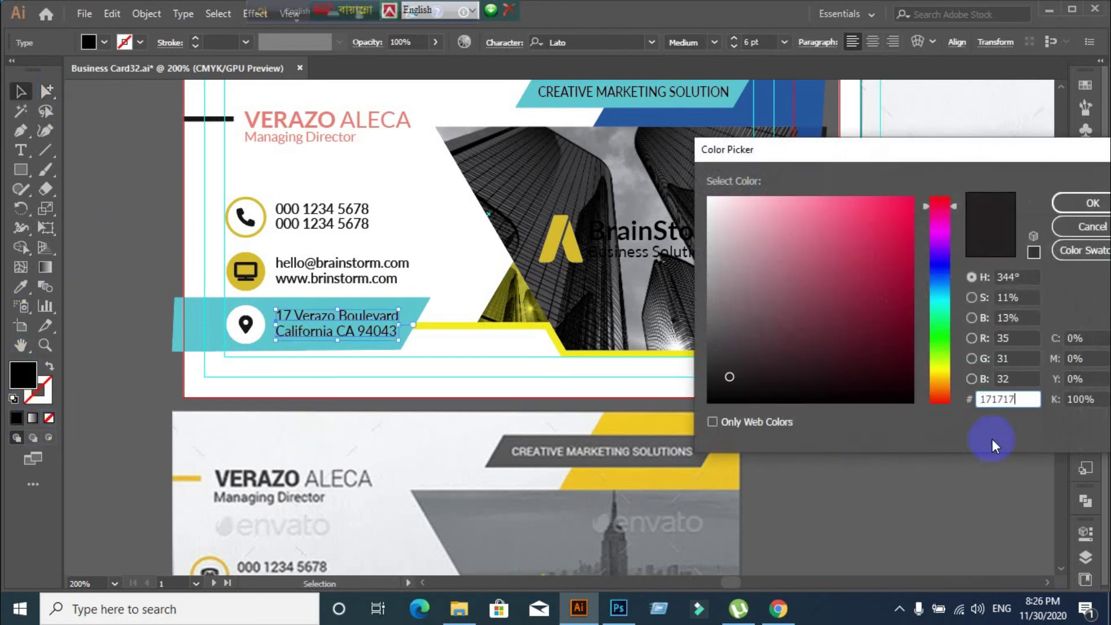
{"action": "left_click", "coordinate": [1090, 203]}
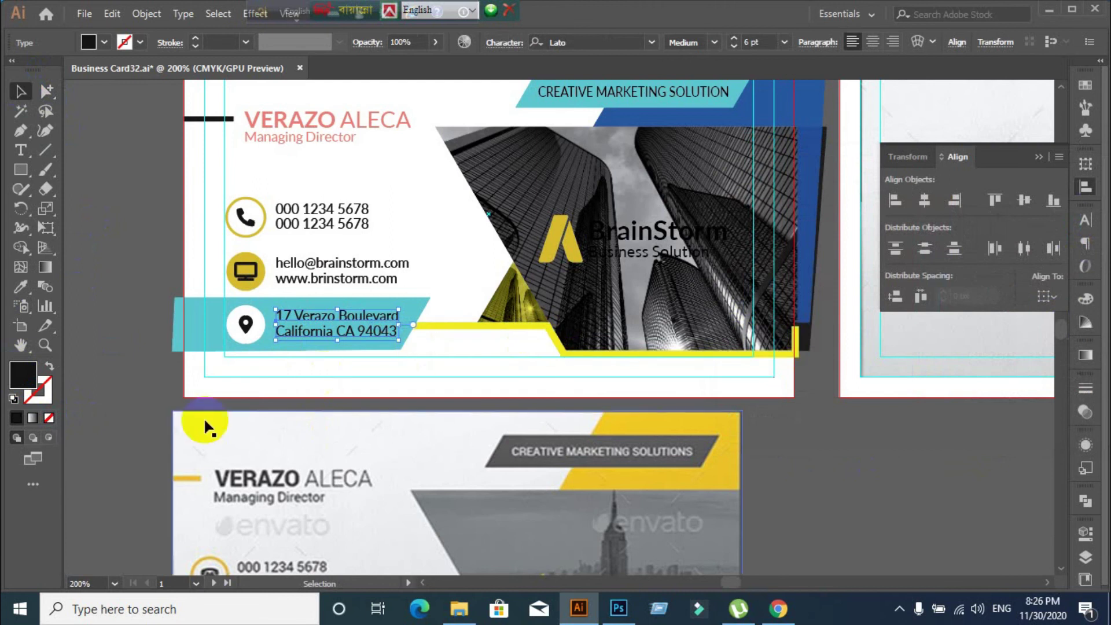
{"action": "left_click", "coordinate": [207, 385]}
{"action": "scroll", "coordinate": [206, 386], "scroll_direction": "down", "scroll_amount": 1}
{"action": "scroll", "coordinate": [206, 386], "scroll_direction": "up", "scroll_amount": 1}
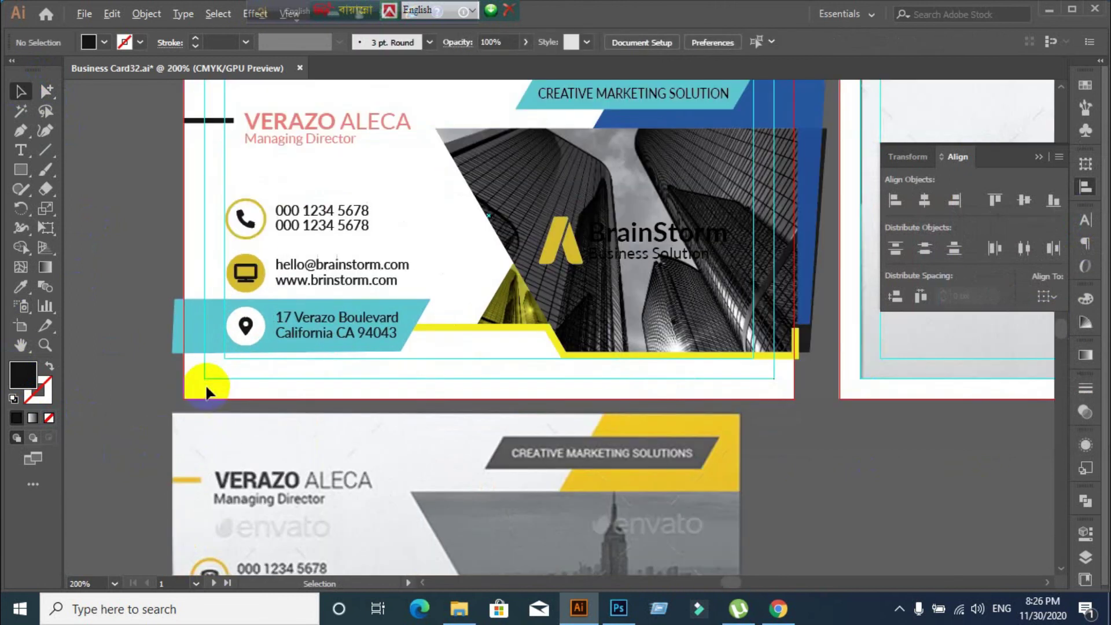
{"action": "left_click", "coordinate": [272, 229]}
Eyedropper the reference banner's dark grey onto the CREATIVE MARKETING SOLUTION banner
{"action": "left_click", "coordinate": [346, 457]}
{"action": "scroll", "coordinate": [370, 463], "scroll_direction": "down", "scroll_amount": 1}
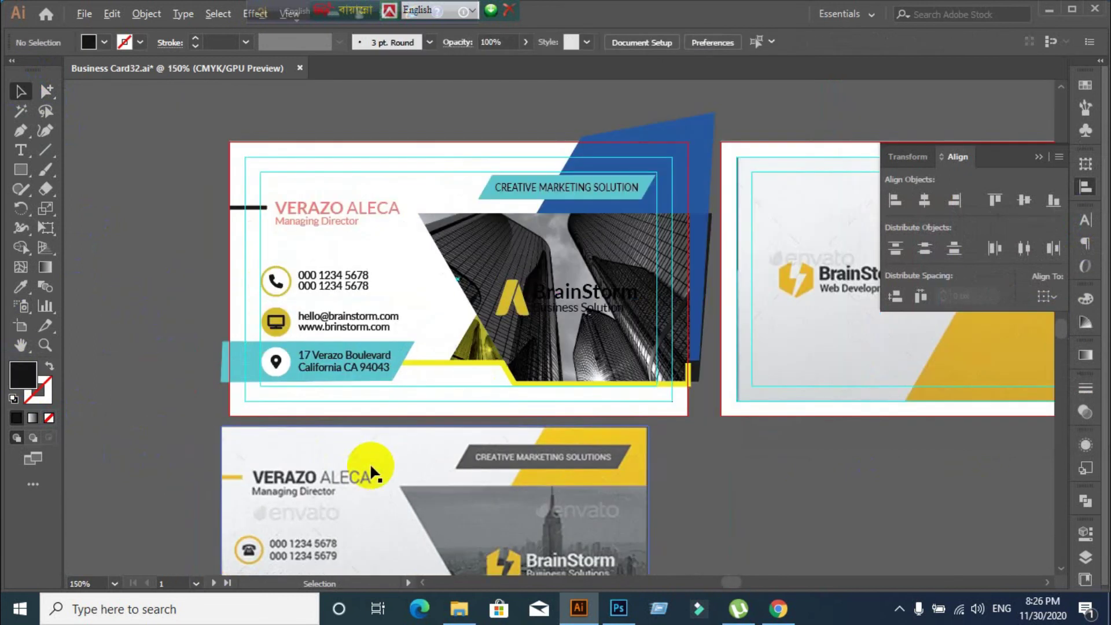
{"action": "scroll", "coordinate": [534, 370], "scroll_direction": "down", "scroll_amount": 1}
{"action": "scroll", "coordinate": [528, 470], "scroll_direction": "down", "scroll_amount": 1}
{"action": "scroll", "coordinate": [529, 475], "scroll_direction": "up", "scroll_amount": 3}
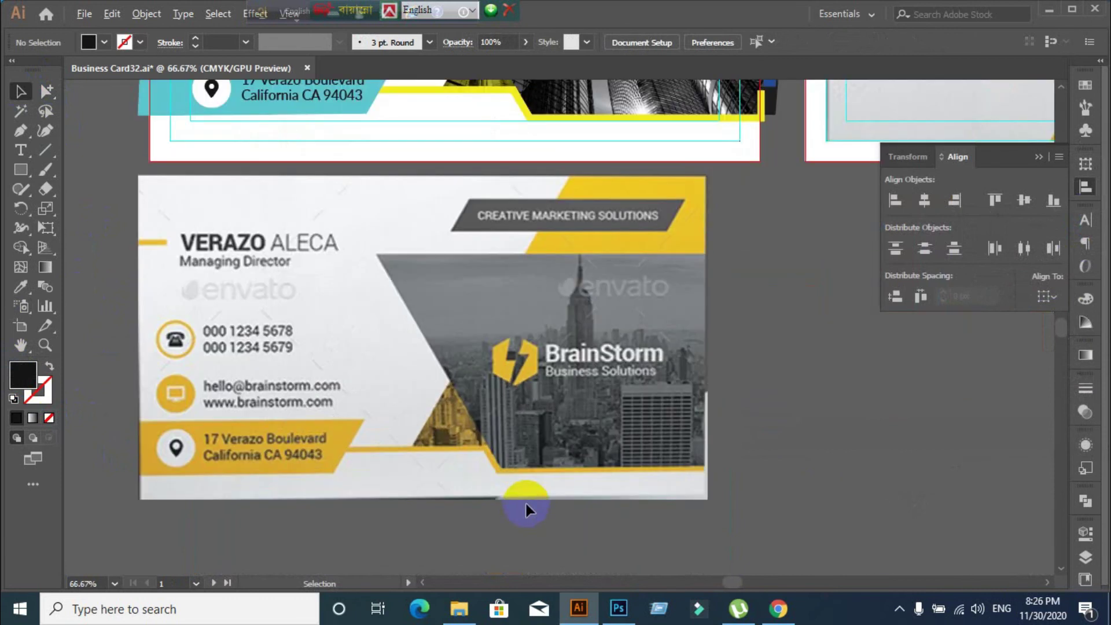
{"action": "scroll", "coordinate": [527, 462], "scroll_direction": "down", "scroll_amount": 1}
{"action": "scroll", "coordinate": [532, 405], "scroll_direction": "up", "scroll_amount": 2}
{"action": "scroll", "coordinate": [538, 393], "scroll_direction": "up", "scroll_amount": 2}
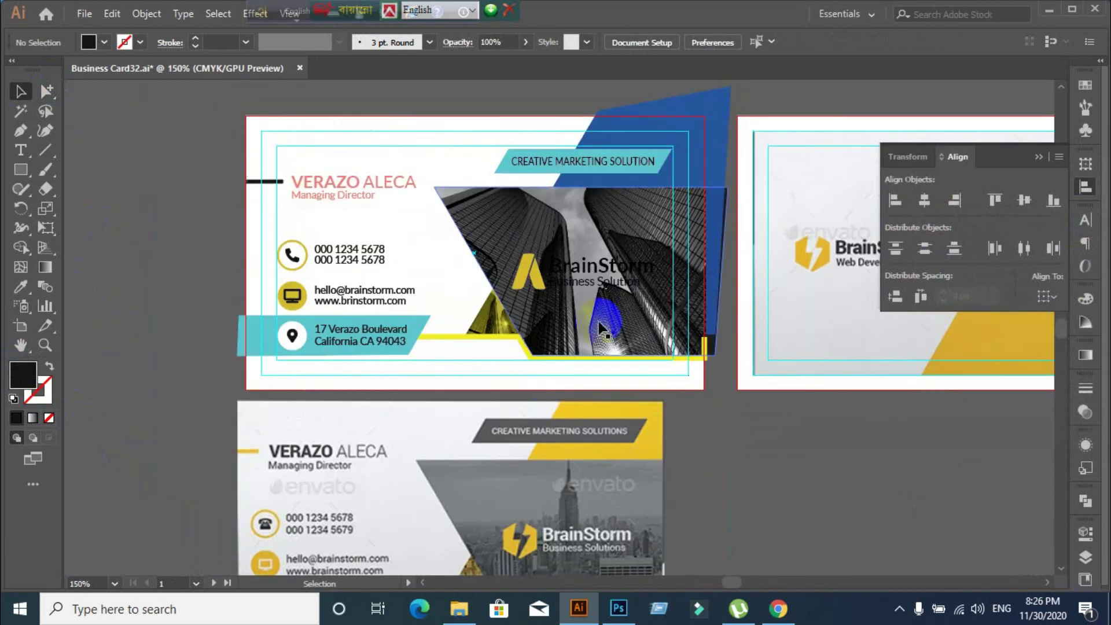
{"action": "left_click", "coordinate": [665, 162]}
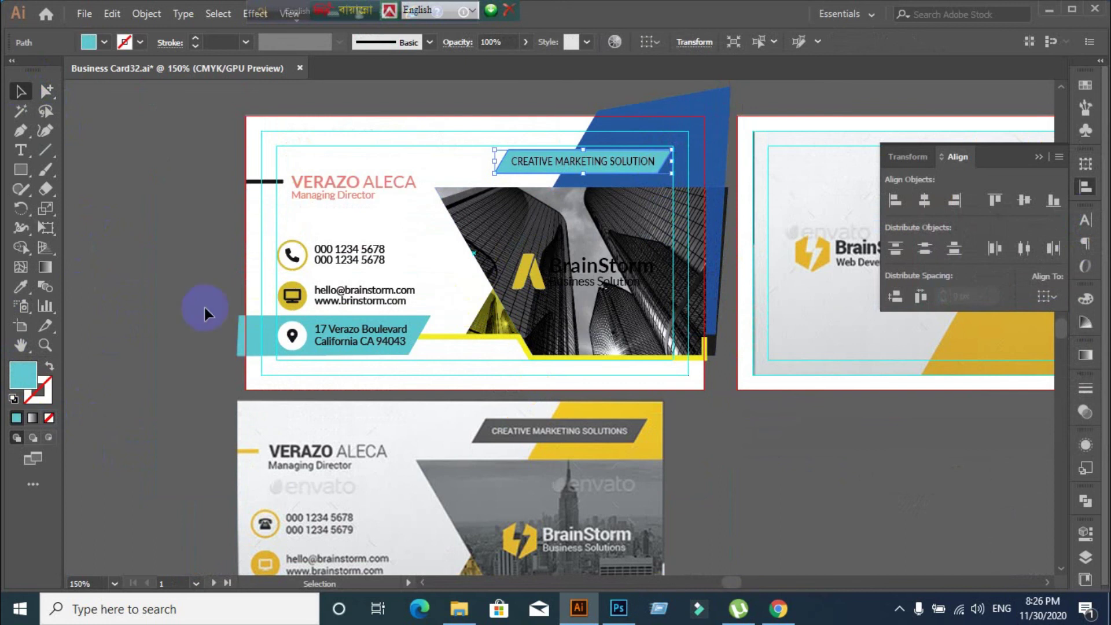
{"action": "left_click", "coordinate": [21, 286]}
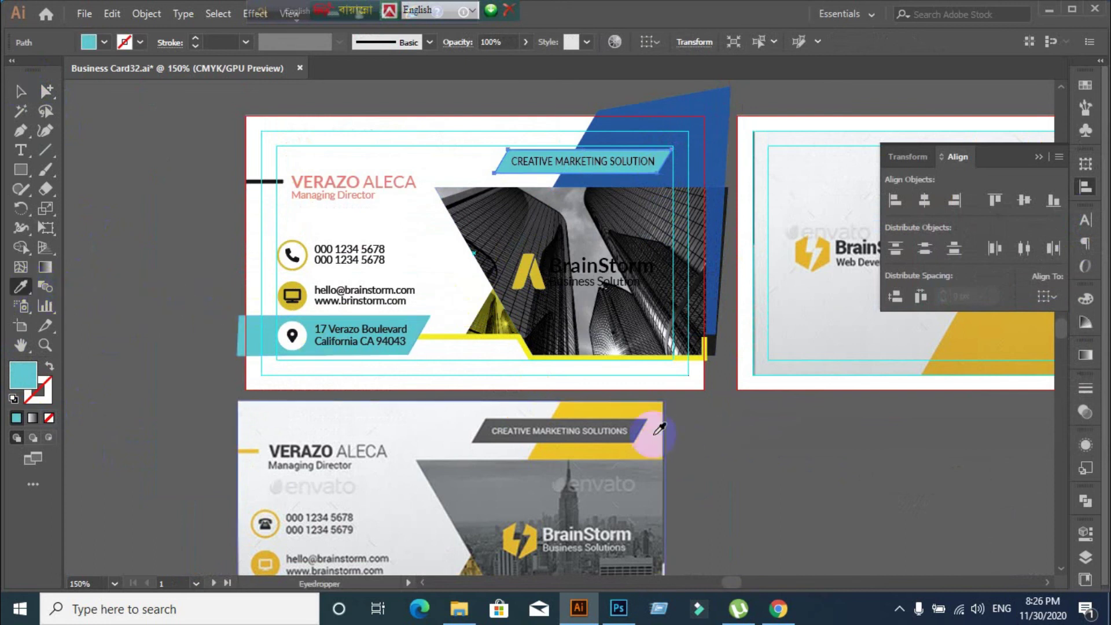
{"action": "left_click", "coordinate": [640, 425]}
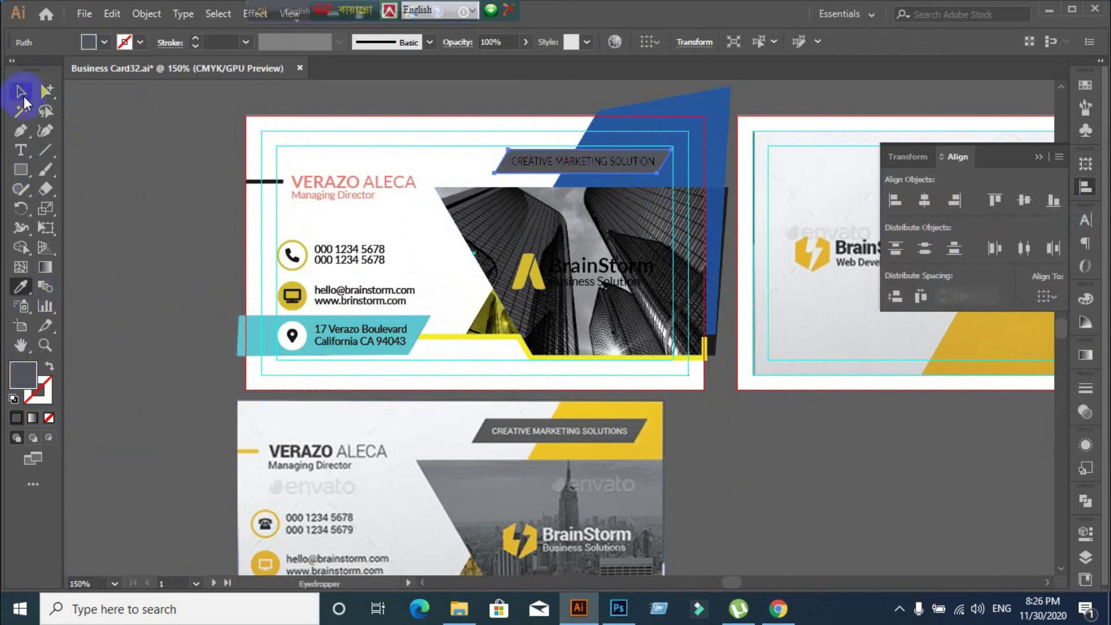
{"action": "left_click", "coordinate": [21, 90]}
{"action": "left_click", "coordinate": [164, 240]}
Make the CREATIVE MARKETING SOLUTION text and the BrainStorm wordmark white
{"action": "left_click", "coordinate": [602, 163]}
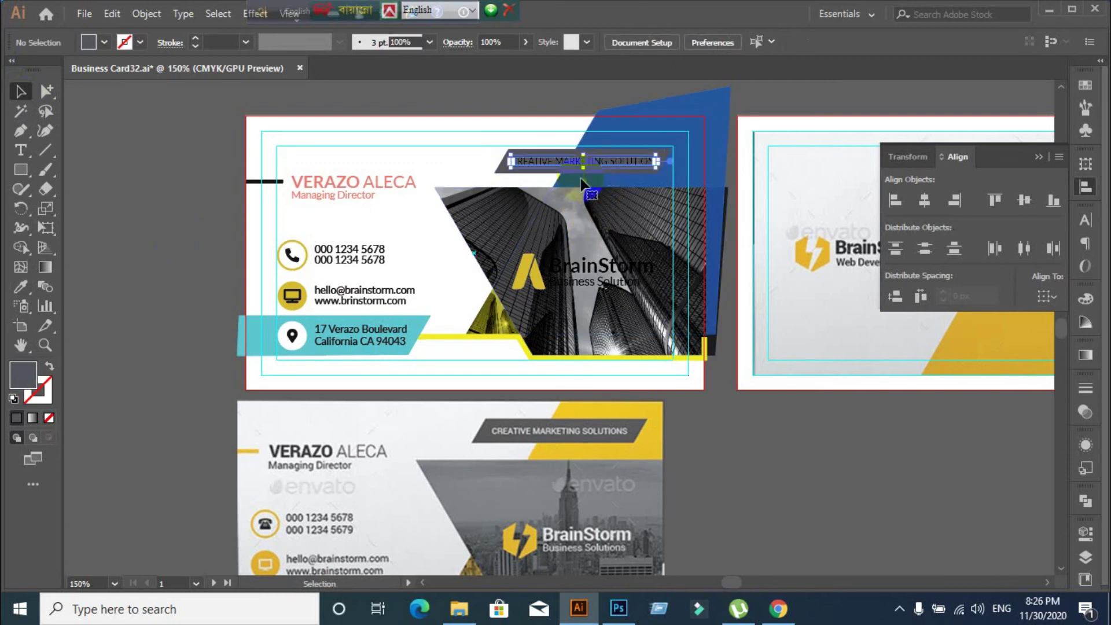
{"action": "left_click", "coordinate": [105, 43]}
{"action": "left_click", "coordinate": [34, 70]}
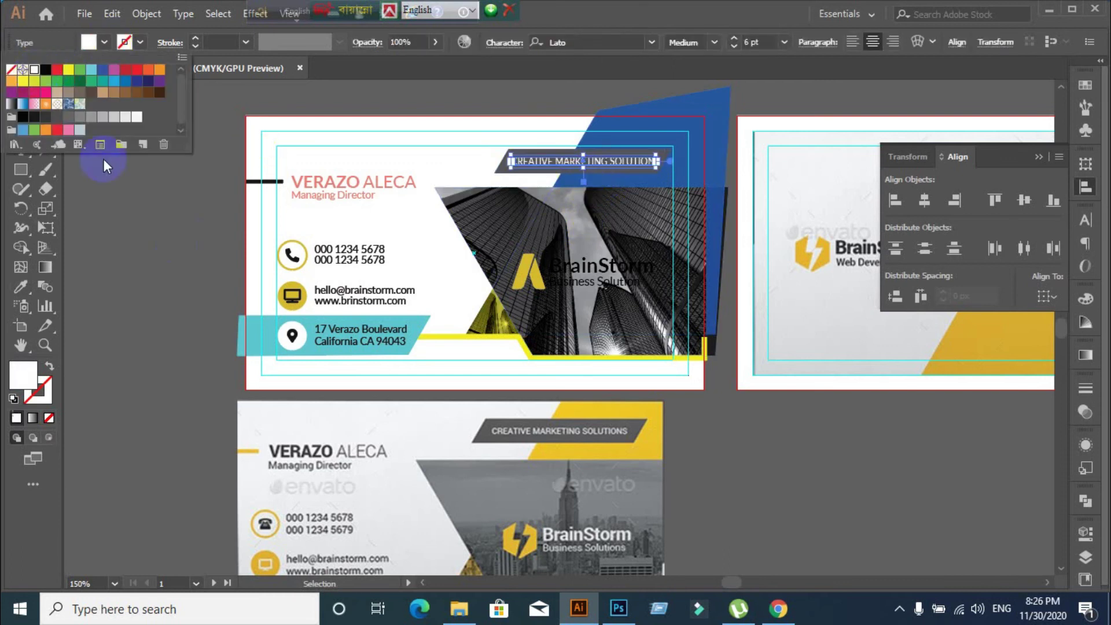
{"action": "left_click", "coordinate": [138, 314]}
{"action": "scroll", "coordinate": [162, 328], "scroll_direction": "down", "scroll_amount": 2}
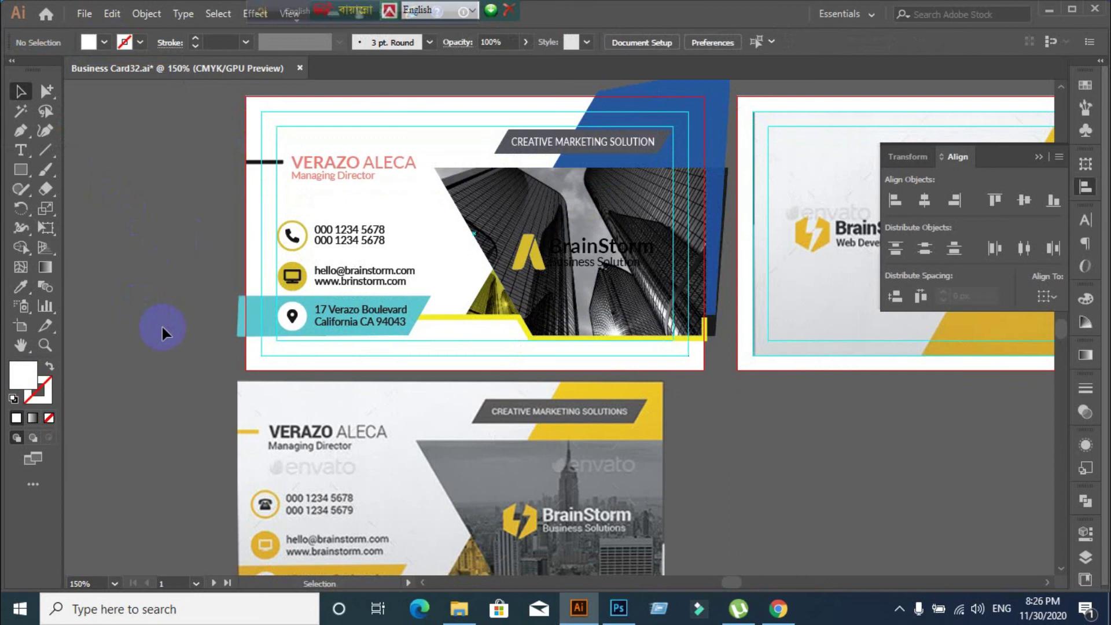
{"action": "left_click", "coordinate": [602, 229]}
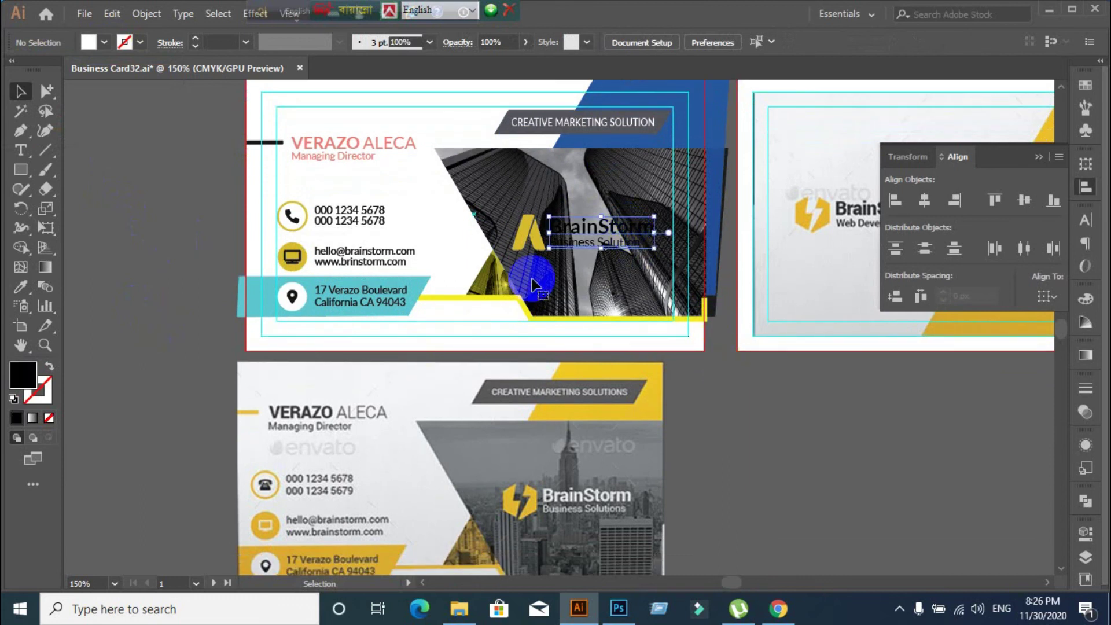
{"action": "left_click", "coordinate": [105, 43]}
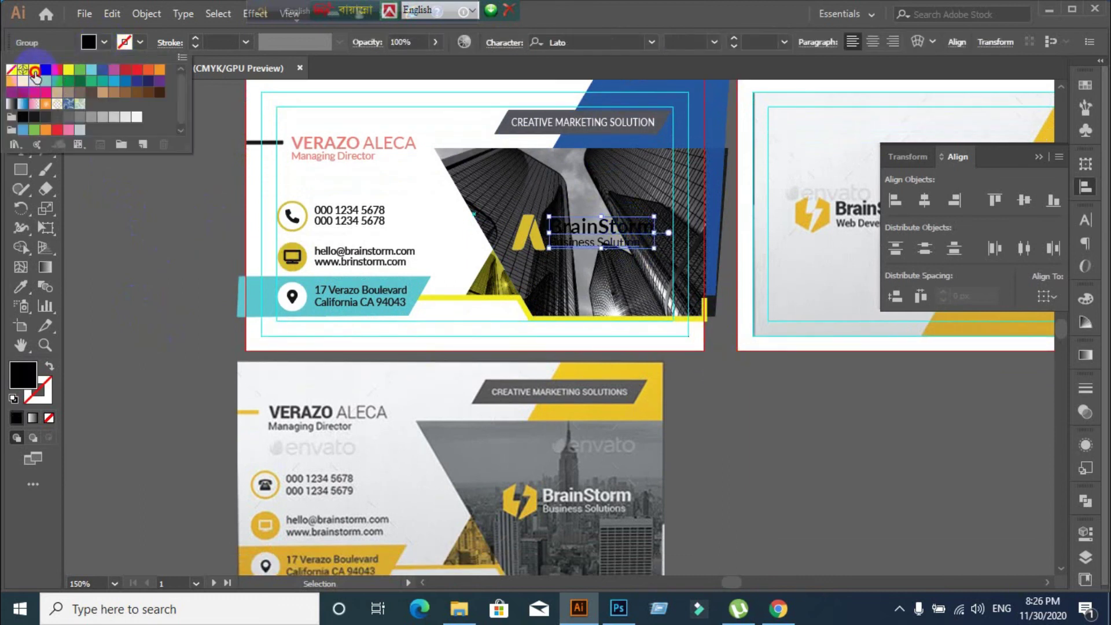
{"action": "left_click", "coordinate": [34, 71]}
{"action": "left_click", "coordinate": [142, 366]}
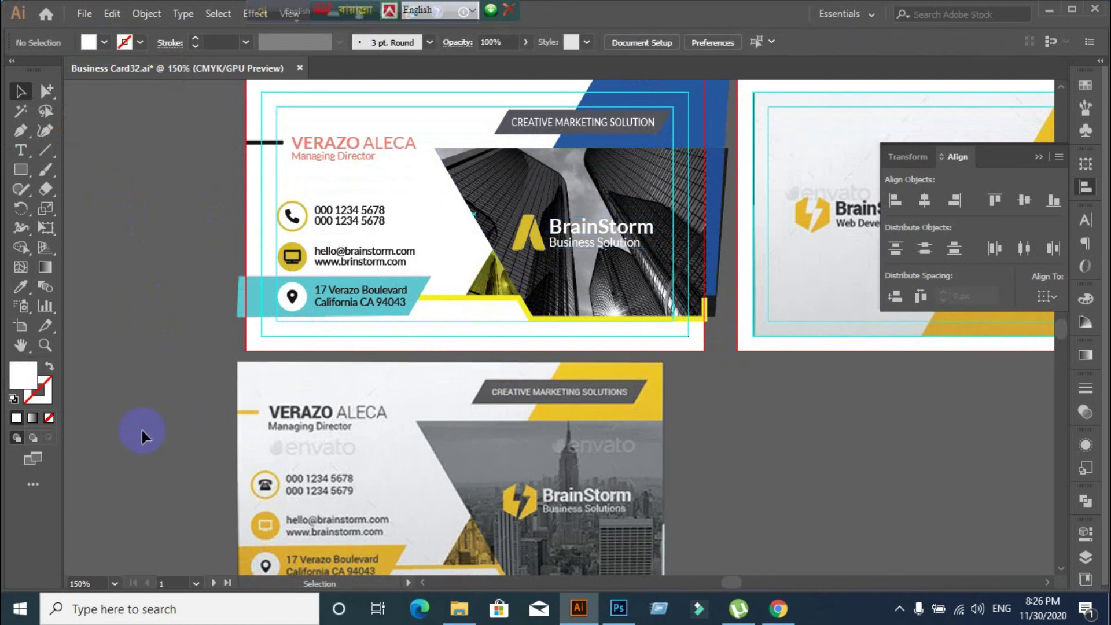
Eyedropper the lower reference card's off-white background onto the top card's background rectangle
{"action": "left_click", "coordinate": [396, 180]}
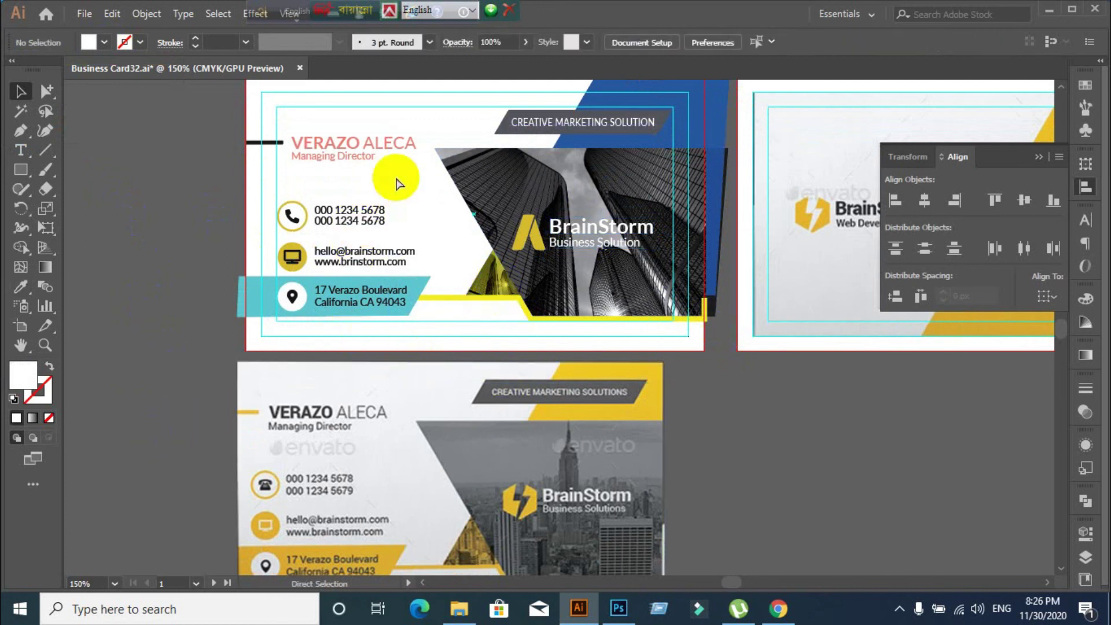
{"action": "left_click", "coordinate": [275, 244]}
{"action": "left_click", "coordinate": [151, 283]}
{"action": "left_click", "coordinate": [263, 310]}
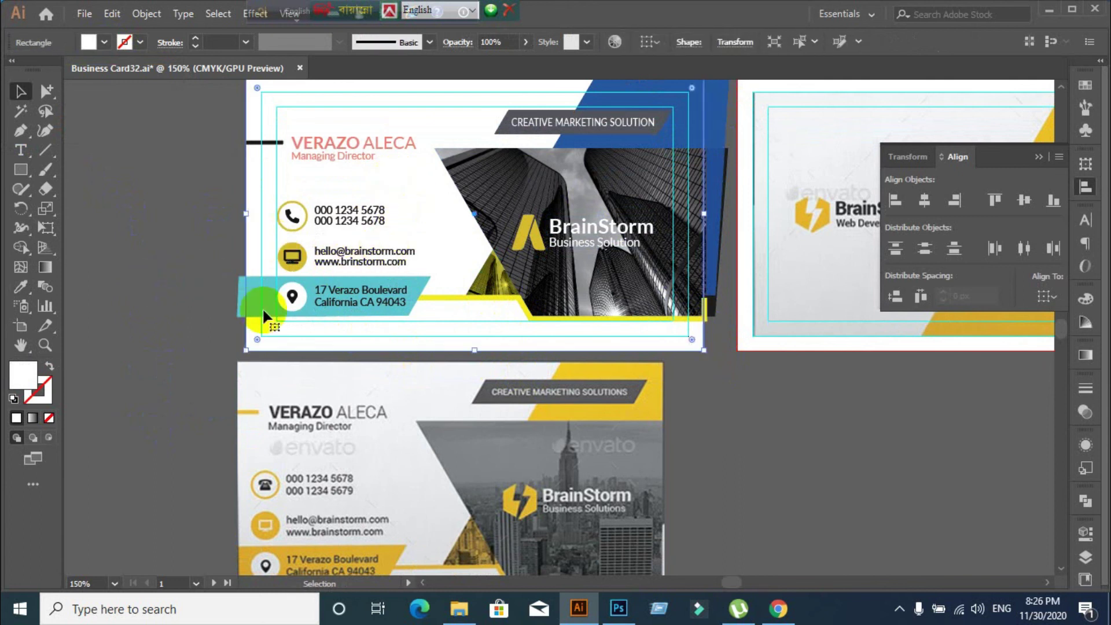
{"action": "left_click", "coordinate": [24, 293]}
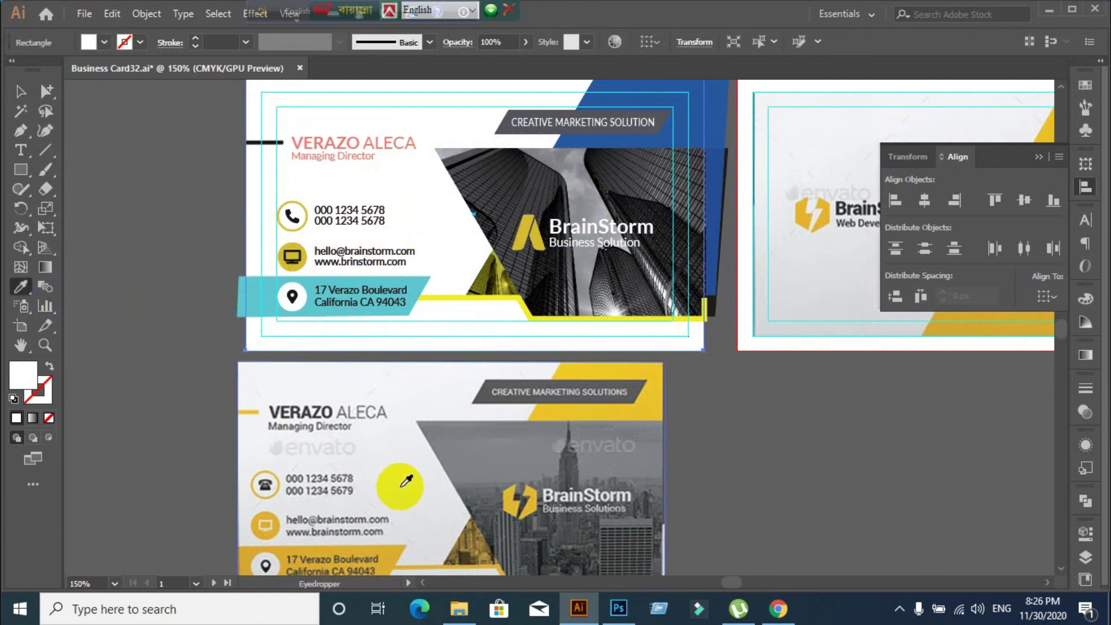
{"action": "left_click", "coordinate": [402, 486]}
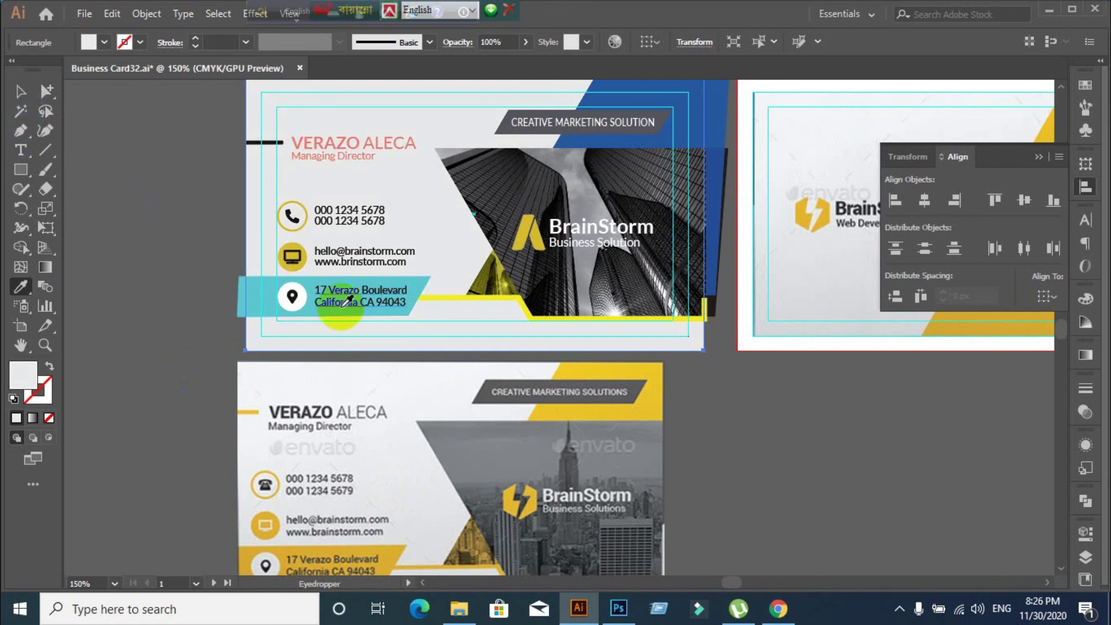
{"action": "left_click", "coordinate": [447, 379]}
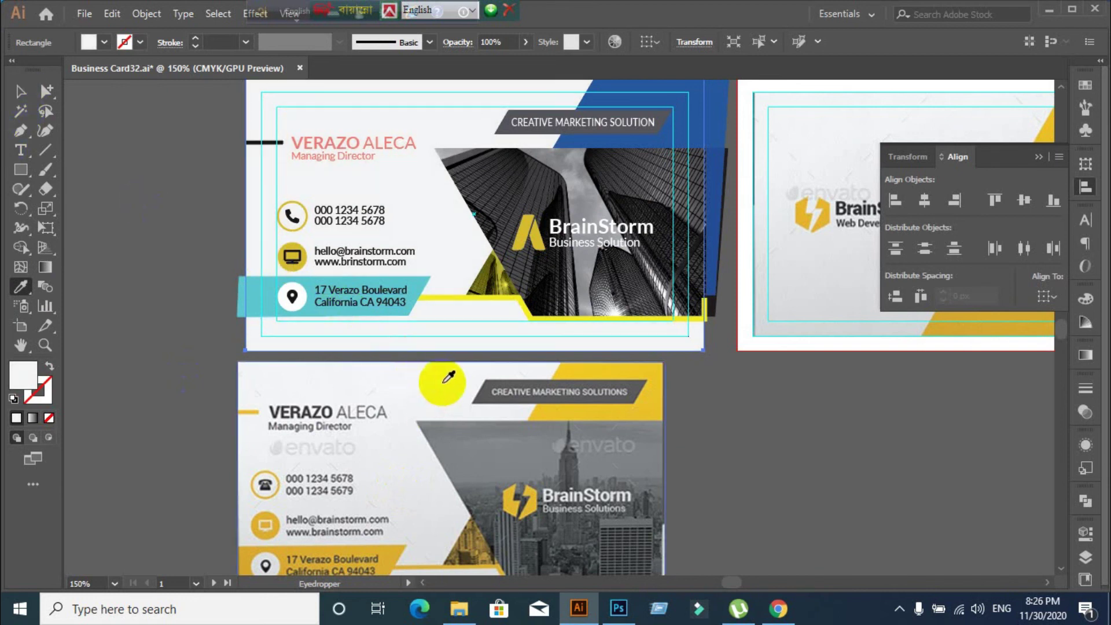
{"action": "left_click", "coordinate": [461, 374]}
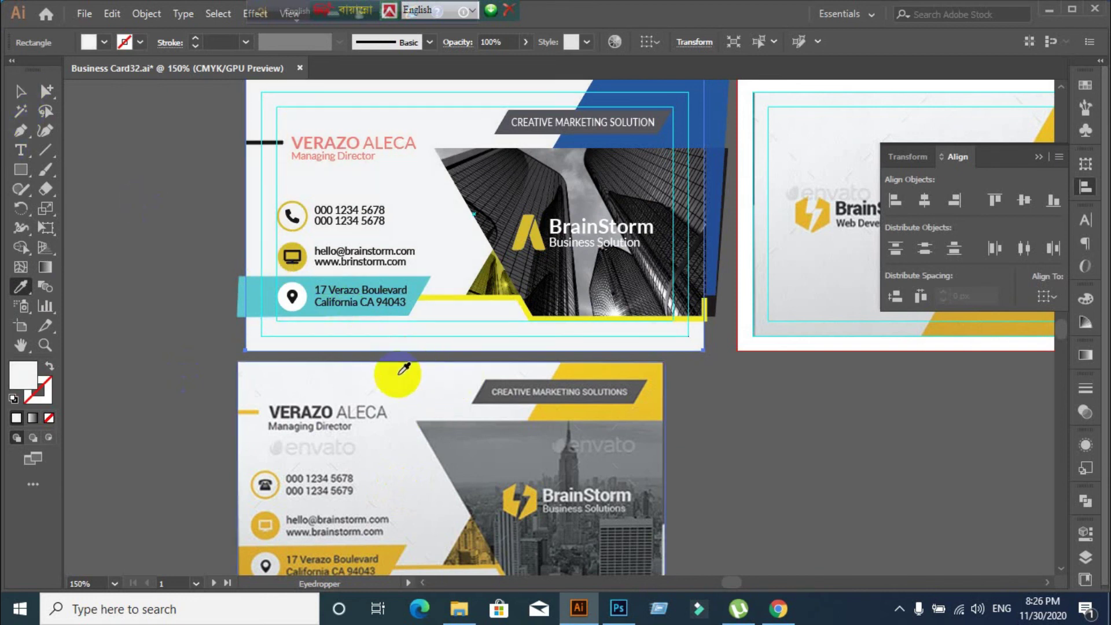
{"action": "left_click", "coordinate": [356, 373]}
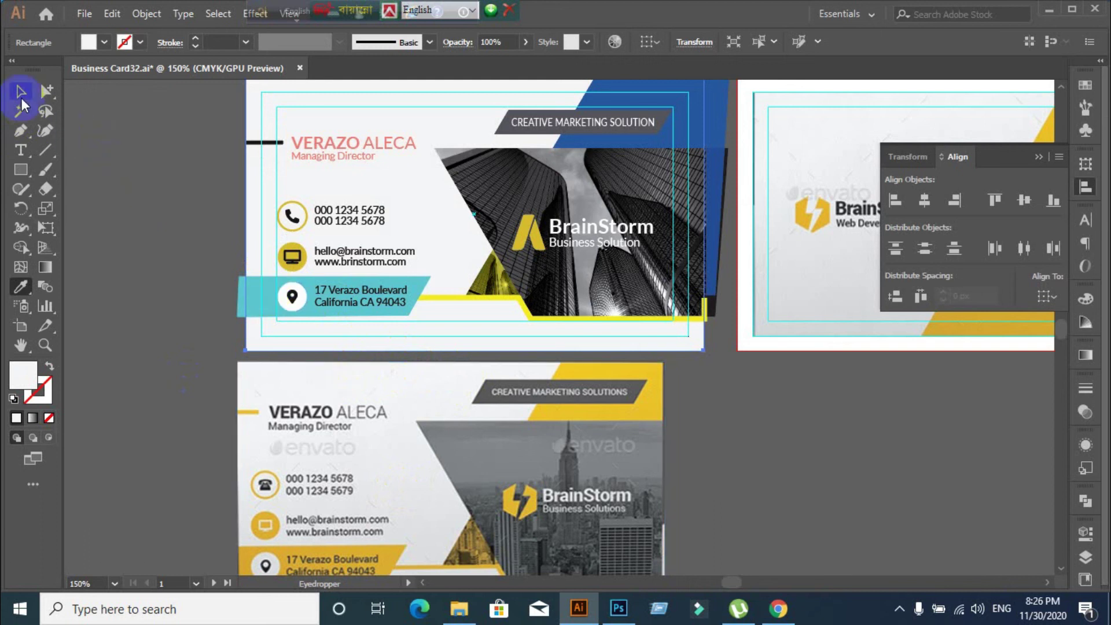
Eyedropper a mustard gold from the reference onto the top card's yellow accent stripe
{"action": "left_click", "coordinate": [21, 91]}
{"action": "left_click", "coordinate": [181, 295]}
{"action": "scroll", "coordinate": [200, 304], "scroll_direction": "down", "scroll_amount": 1}
{"action": "scroll", "coordinate": [609, 469], "scroll_direction": "up", "scroll_amount": 1}
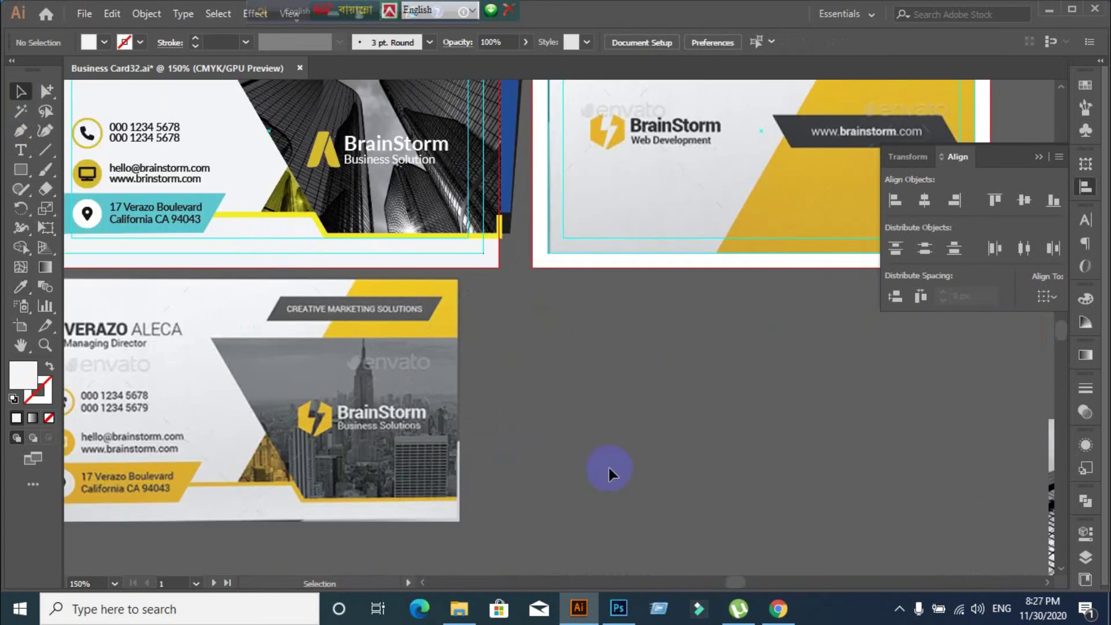
{"action": "key", "text": "space"}
{"action": "left_click_drag", "start_coordinate": [590, 451], "coordinate": [668, 514]}
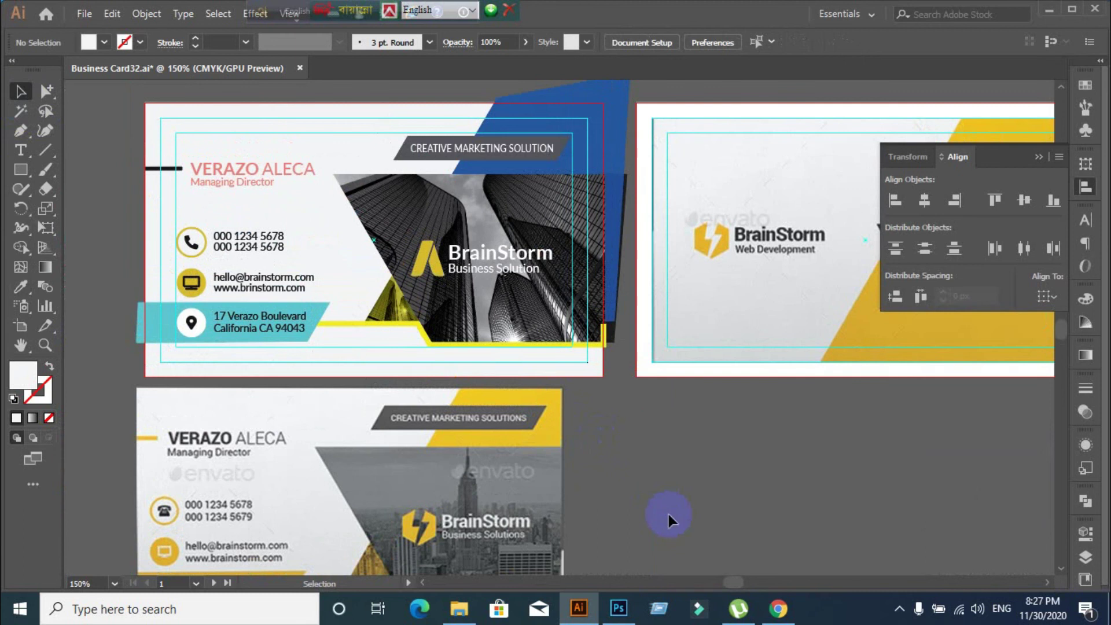
{"action": "scroll", "coordinate": [674, 512], "scroll_direction": "down", "scroll_amount": 2}
{"action": "scroll", "coordinate": [680, 512], "scroll_direction": "up", "scroll_amount": 1}
{"action": "scroll", "coordinate": [680, 511], "scroll_direction": "down", "scroll_amount": 1}
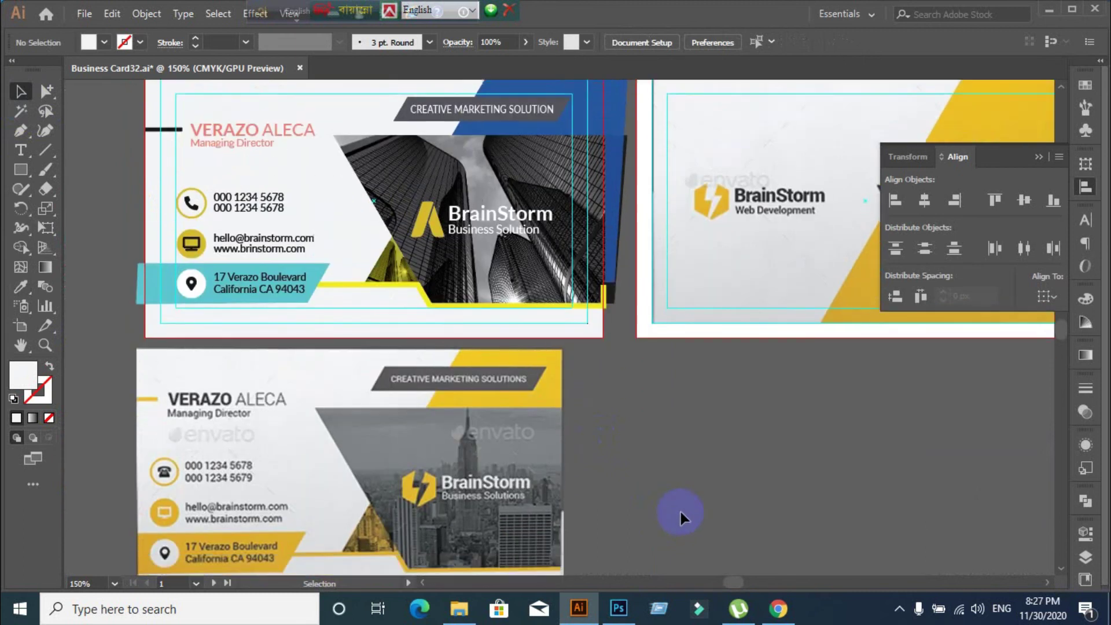
{"action": "scroll", "coordinate": [680, 511], "scroll_direction": "down", "scroll_amount": 1}
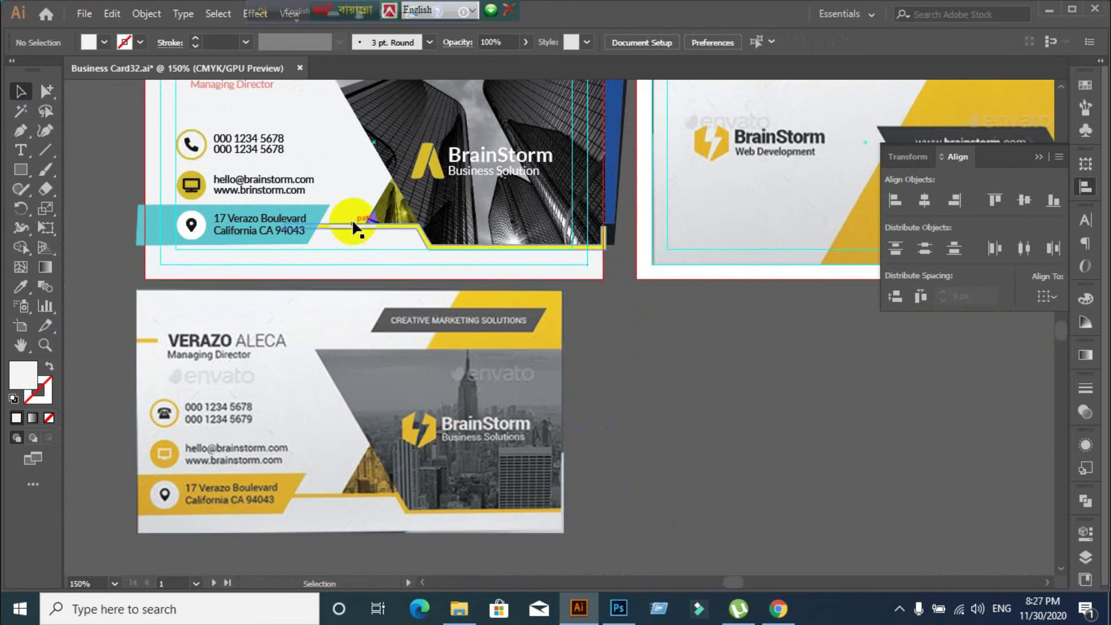
{"action": "left_click", "coordinate": [375, 236]}
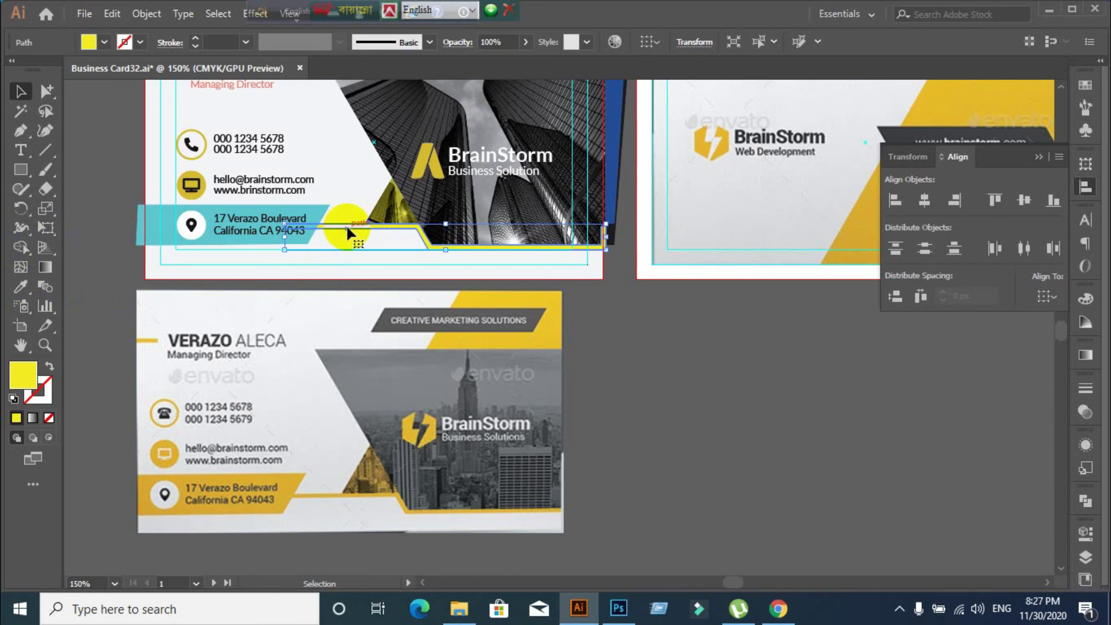
{"action": "left_click", "coordinate": [21, 286]}
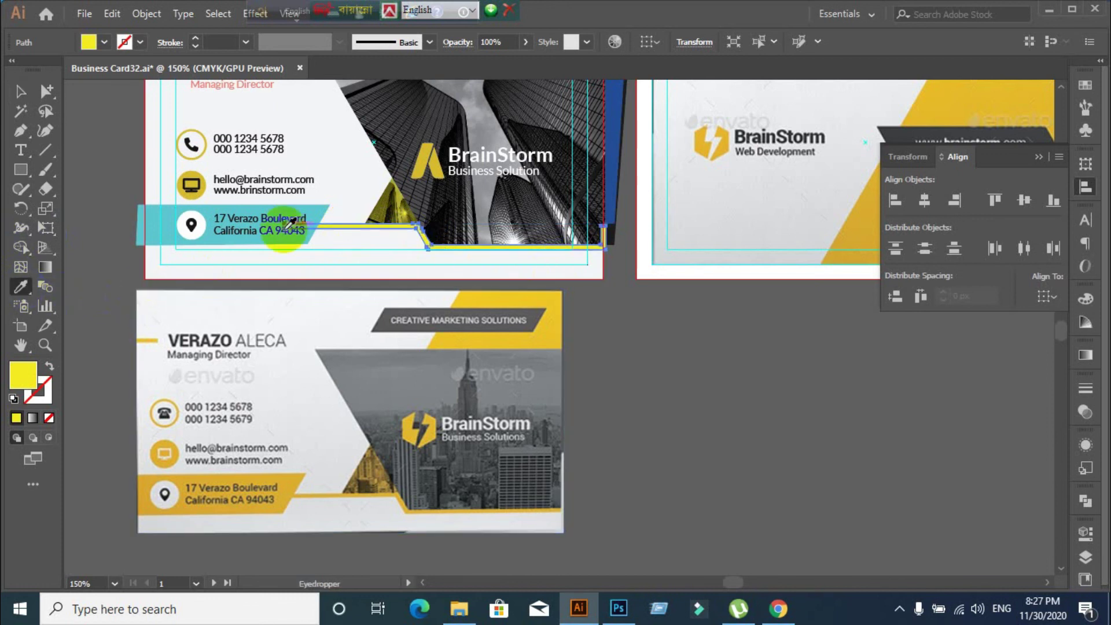
{"action": "left_click", "coordinate": [423, 159]}
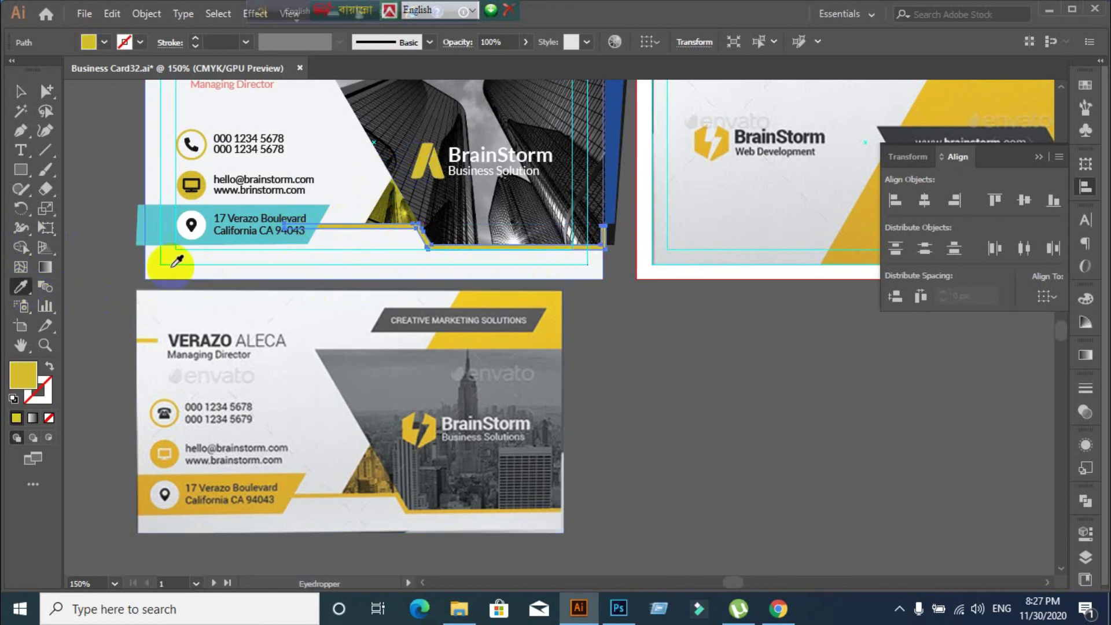
{"action": "left_click", "coordinate": [18, 92]}
{"action": "left_click", "coordinate": [93, 361]}
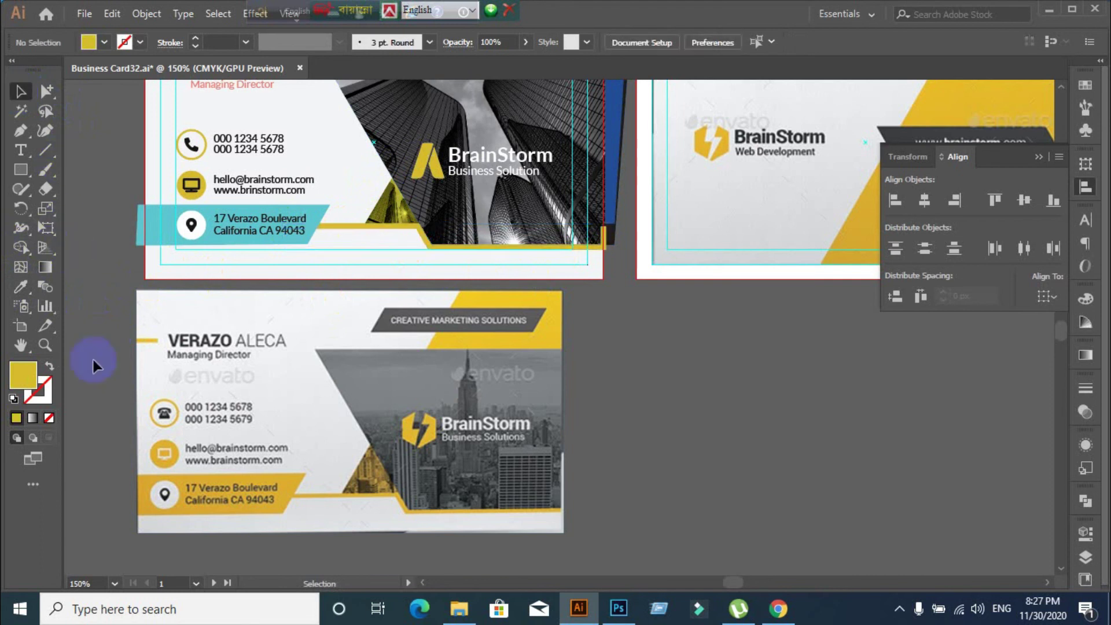
Zoom out to all the cards and undo an accidental move of the card background
{"action": "key", "text": "ctrl+minus"}
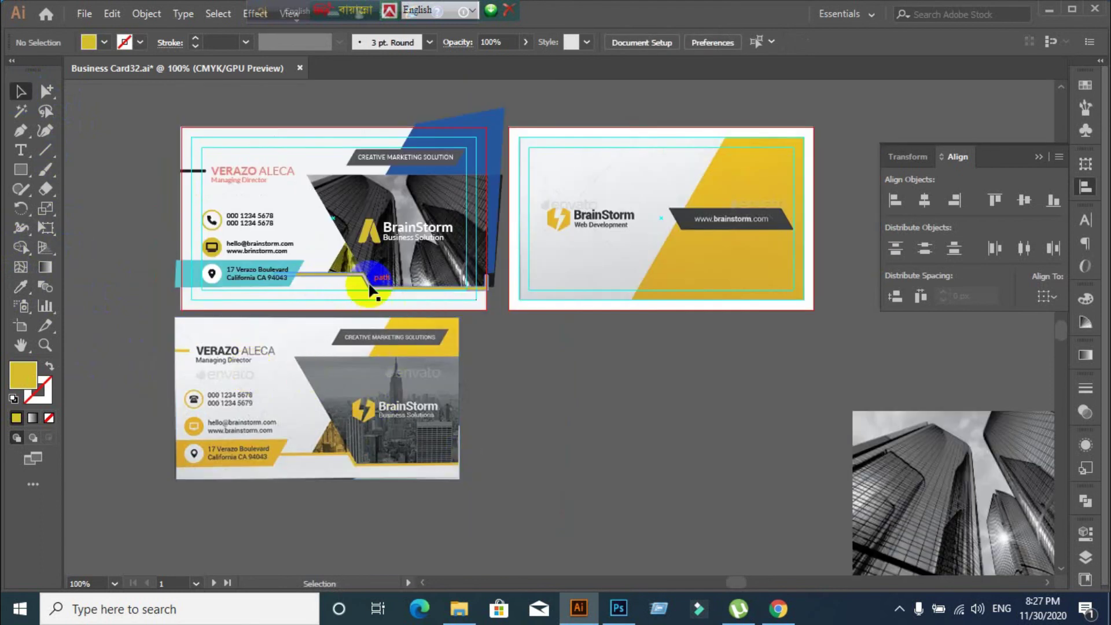
{"action": "scroll", "coordinate": [202, 253], "scroll_direction": "up", "scroll_amount": 1}
{"action": "left_click_drag", "start_coordinate": [260, 112], "coordinate": [289, 133]}
{"action": "left_click", "coordinate": [164, 217]}
{"action": "key", "text": "ctrl+z"}
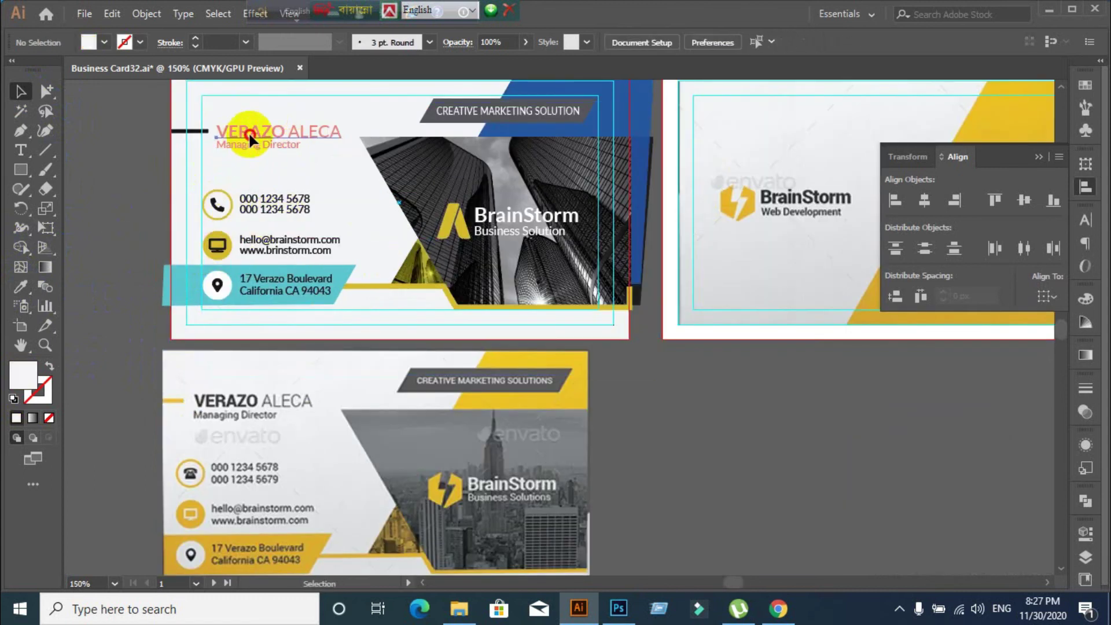
Set the Managing Director text fill to dark grey 262626
{"action": "left_click", "coordinate": [248, 130]}
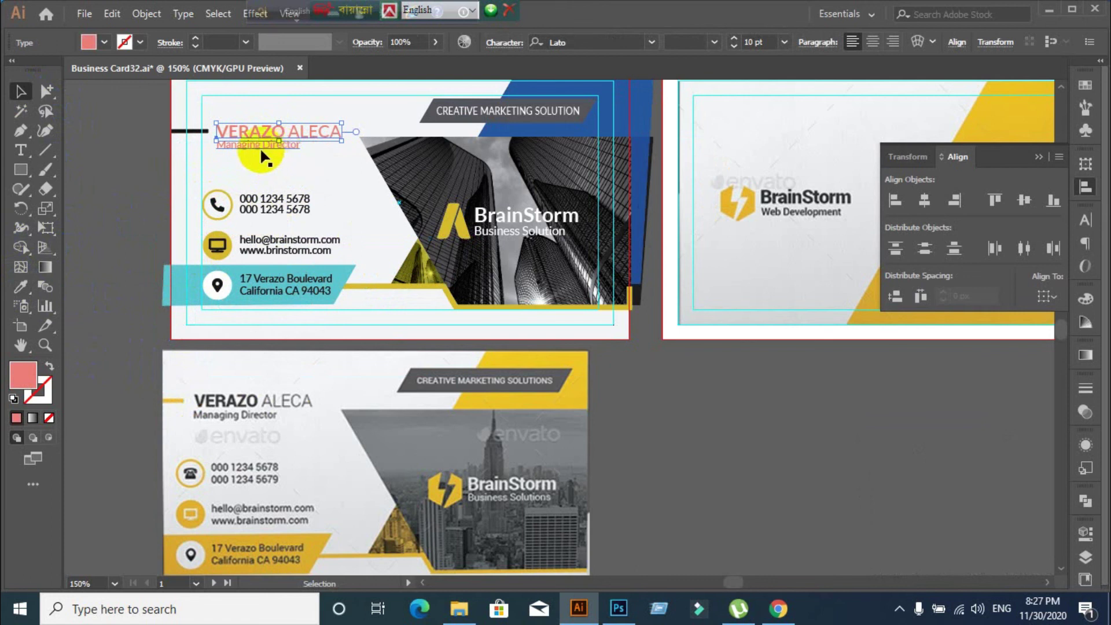
{"action": "left_click", "coordinate": [260, 147], "text": "shift"}
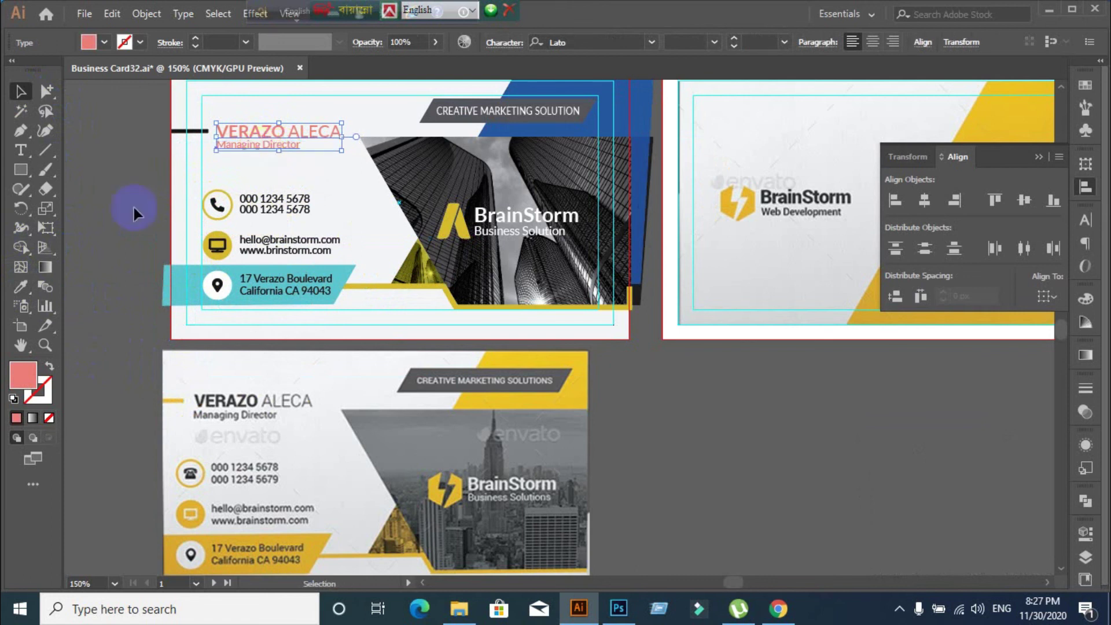
{"action": "left_click", "coordinate": [20, 287]}
{"action": "left_click", "coordinate": [227, 207]}
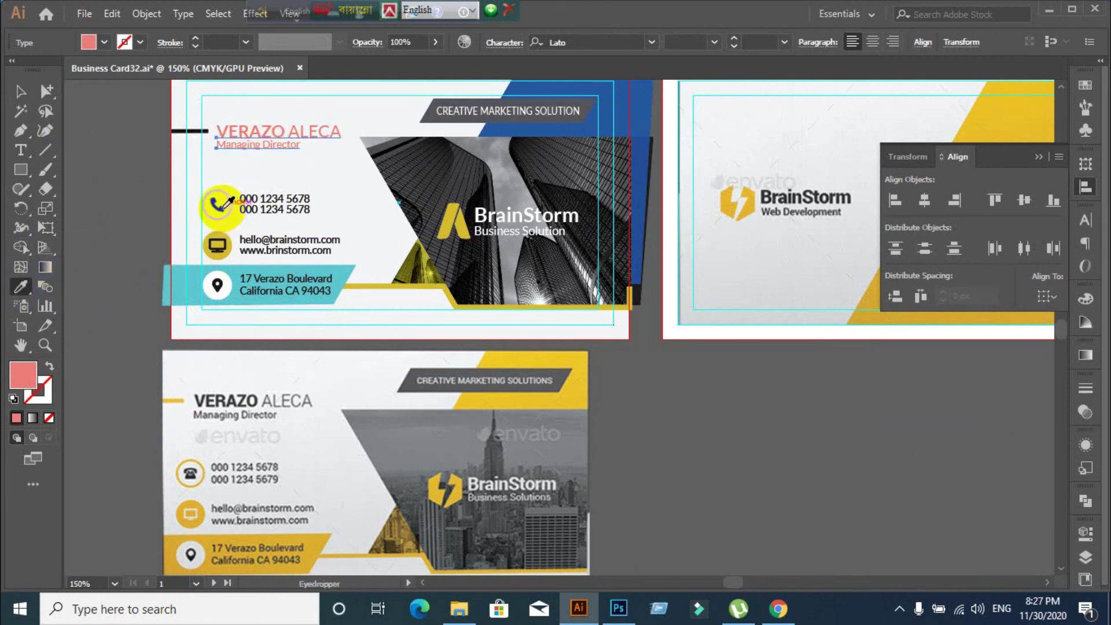
{"action": "left_click", "coordinate": [197, 131]}
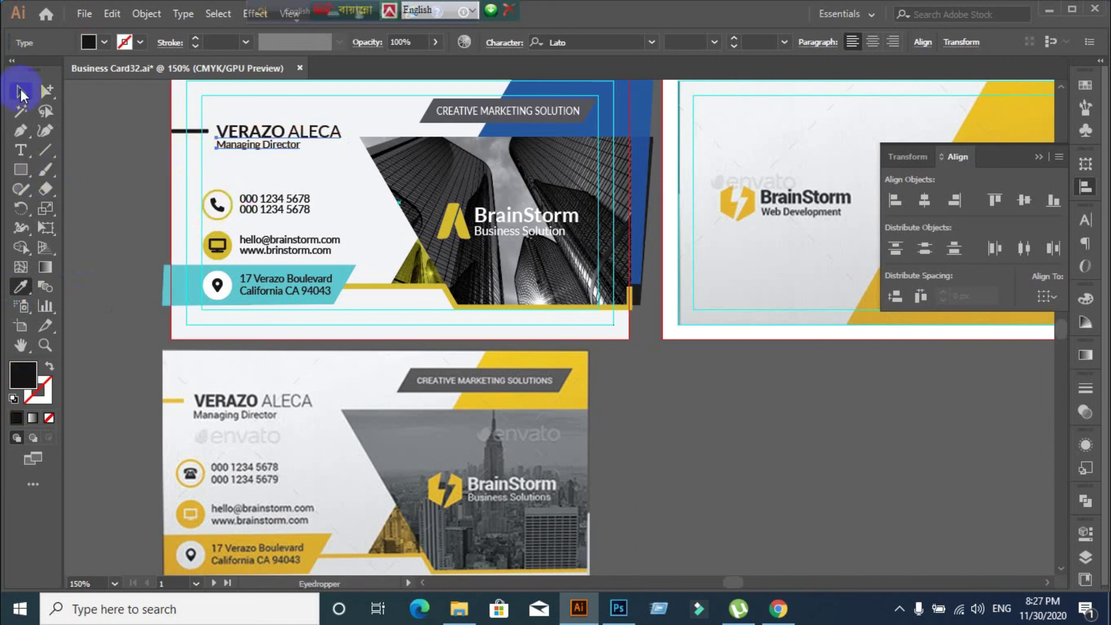
{"action": "left_click", "coordinate": [20, 89]}
{"action": "left_click", "coordinate": [226, 146]}
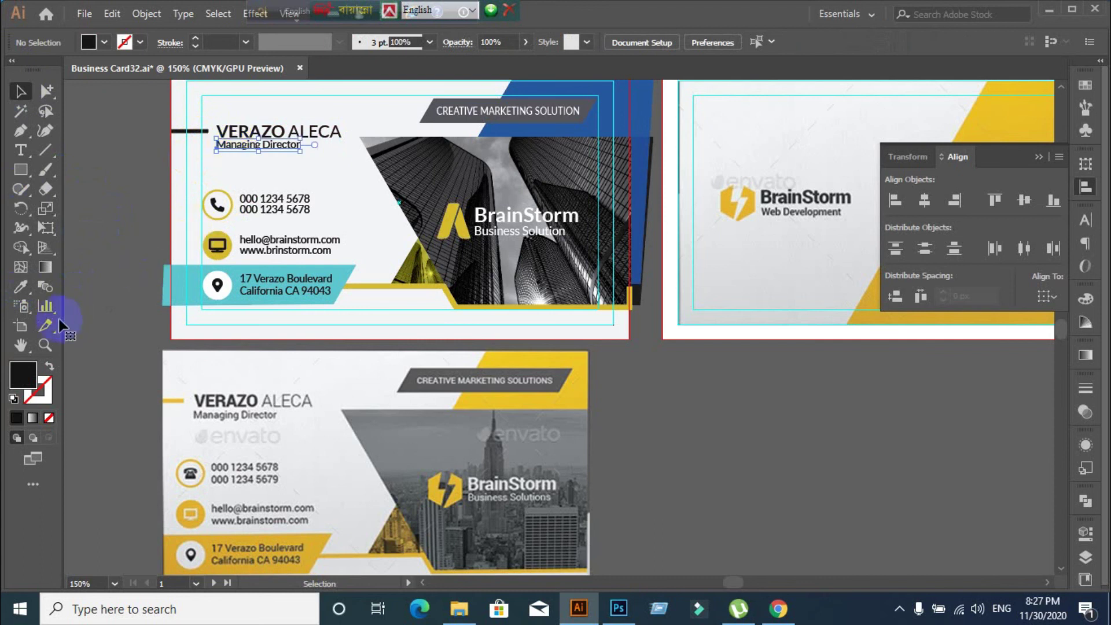
{"action": "left_click", "coordinate": [26, 377]}
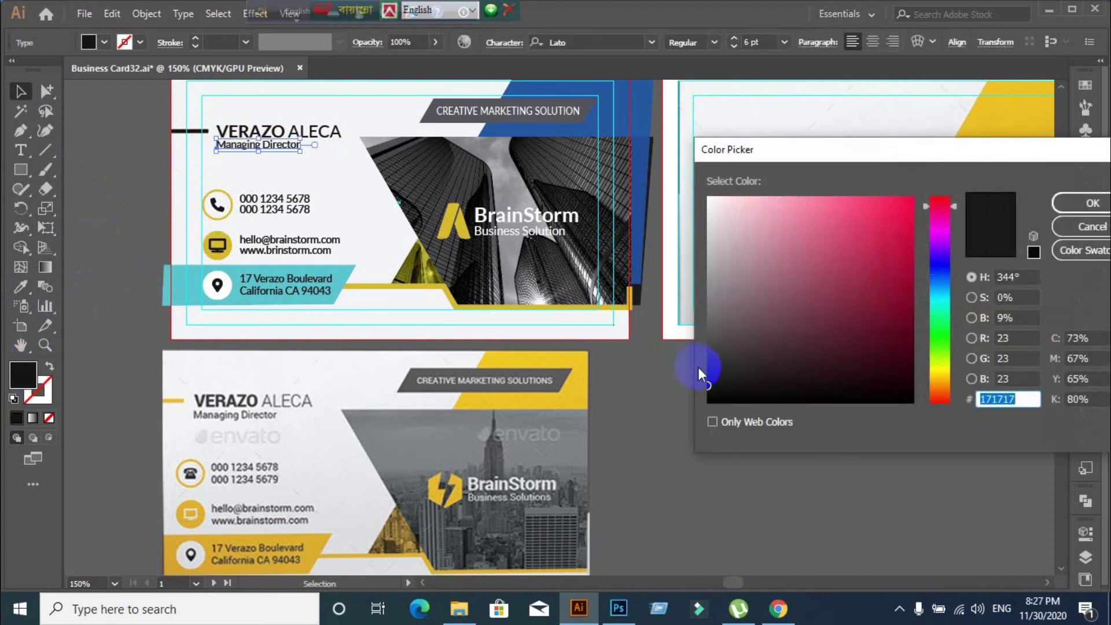
{"action": "left_click", "coordinate": [698, 370]}
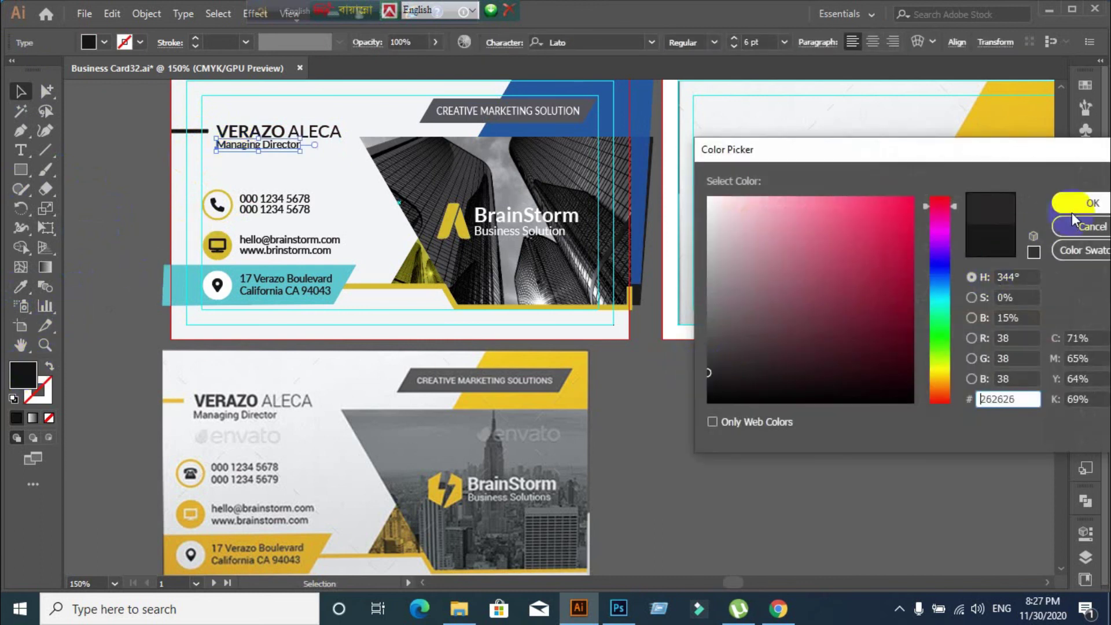
{"action": "left_click", "coordinate": [1073, 209]}
{"action": "left_click", "coordinate": [137, 442]}
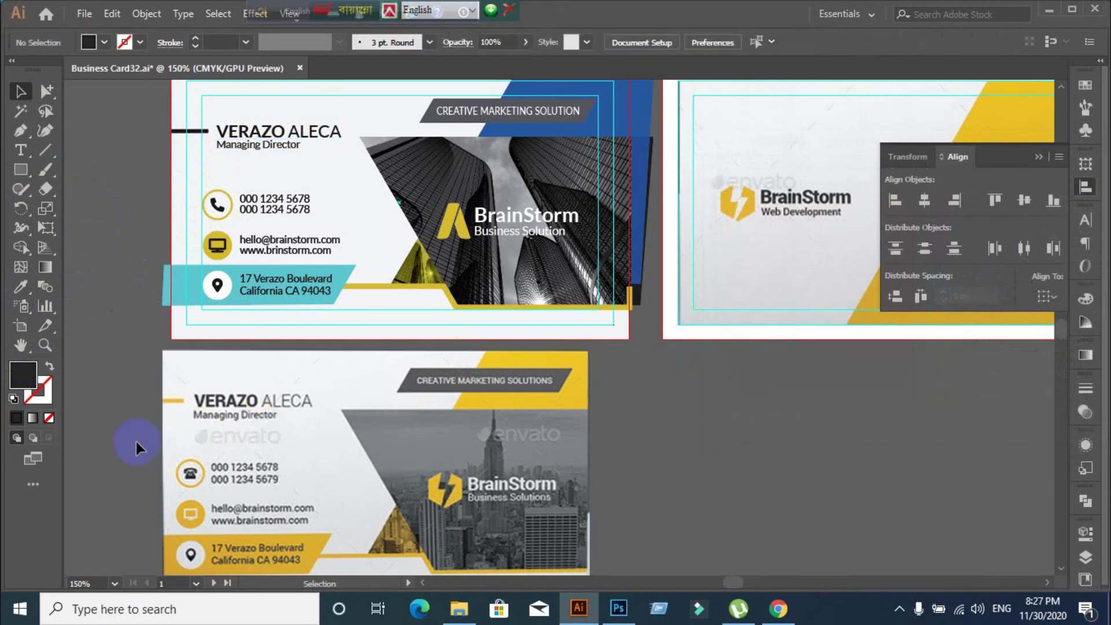
Drag the yellow reference card further down-right on the canvas
{"action": "scroll", "coordinate": [239, 430], "scroll_direction": "down", "scroll_amount": 1, "text": "alt"}
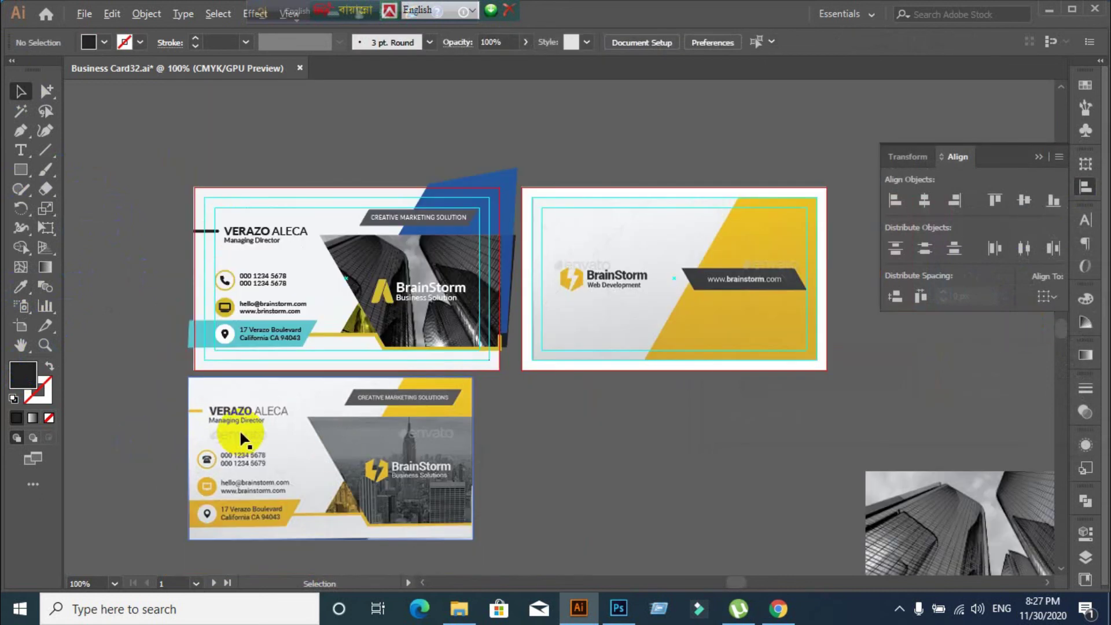
{"action": "scroll", "coordinate": [383, 461], "scroll_direction": "up", "scroll_amount": 1, "text": "alt"}
{"action": "left_click", "coordinate": [631, 447]}
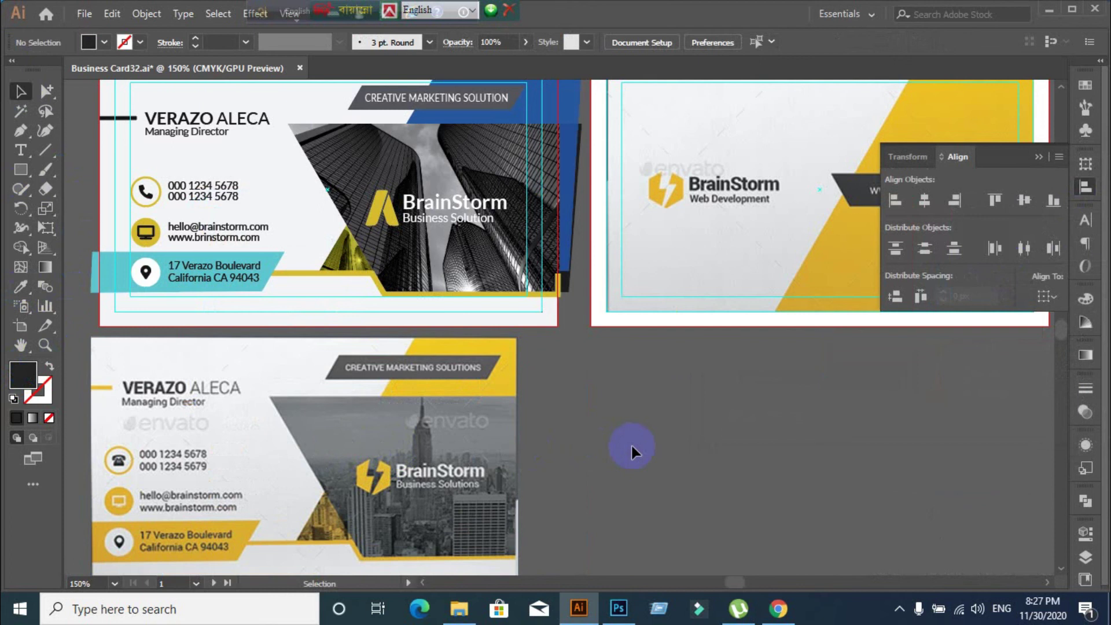
{"action": "scroll", "coordinate": [630, 446], "scroll_direction": "down", "scroll_amount": 1, "text": "alt"}
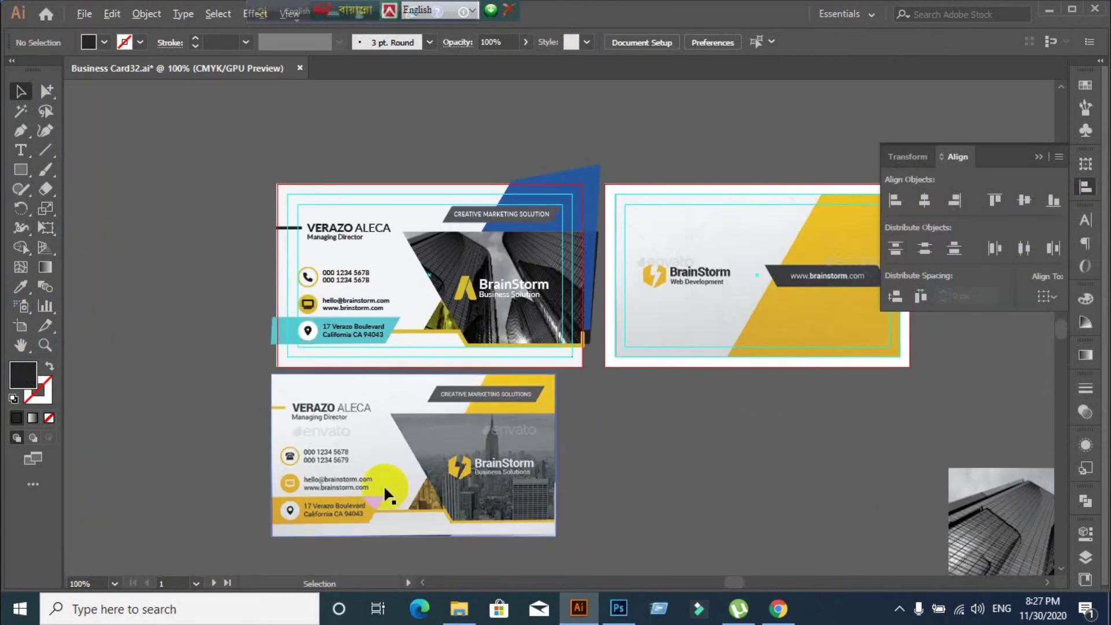
{"action": "scroll", "coordinate": [370, 483], "scroll_direction": "up", "scroll_amount": 1, "text": "alt"}
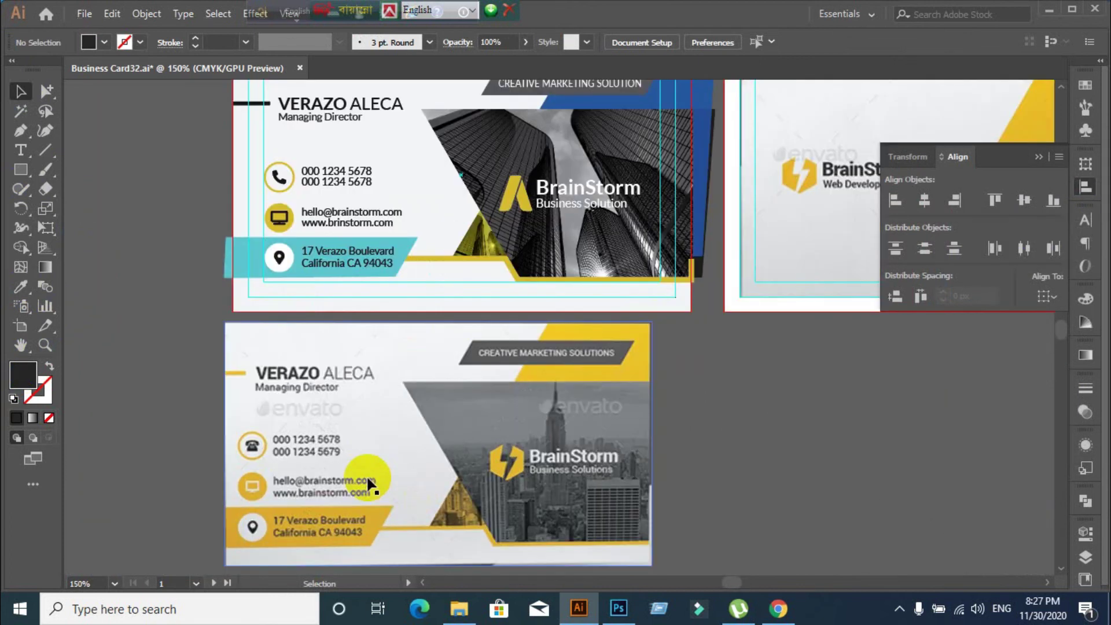
{"action": "left_click", "coordinate": [617, 450]}
{"action": "scroll", "coordinate": [618, 450], "scroll_direction": "down", "scroll_amount": 1, "text": "alt"}
{"action": "left_click_drag", "start_coordinate": [568, 480], "coordinate": [860, 573]}
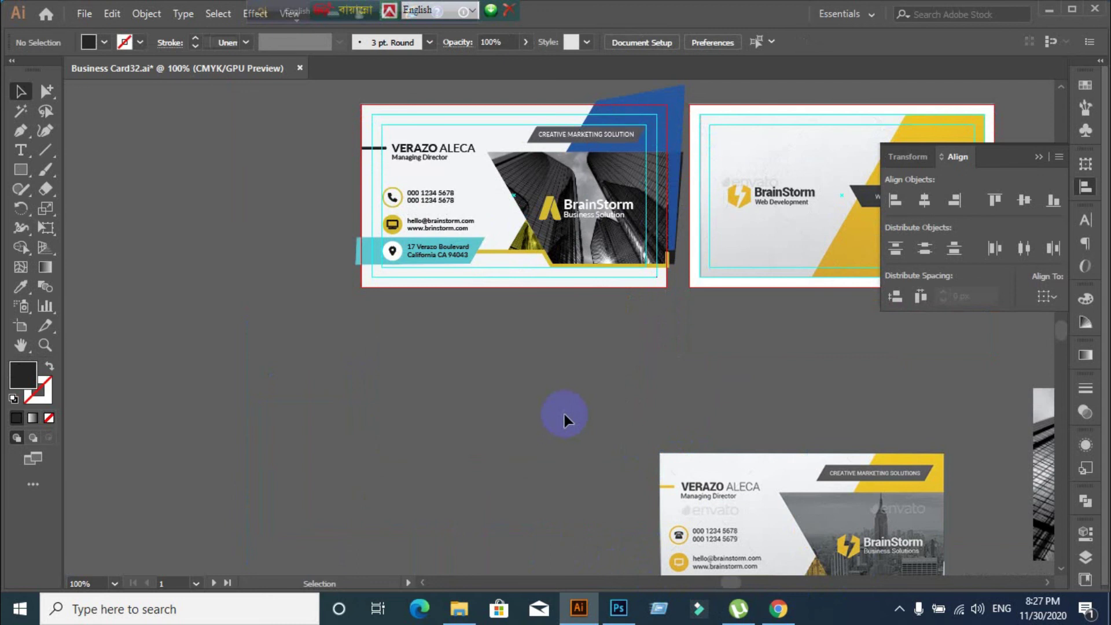
{"action": "left_click", "coordinate": [678, 321]}
Select the front card's pieces and trim off the teal band at left and the blue shape above
{"action": "left_click_drag", "start_coordinate": [678, 321], "coordinate": [673, 279]}
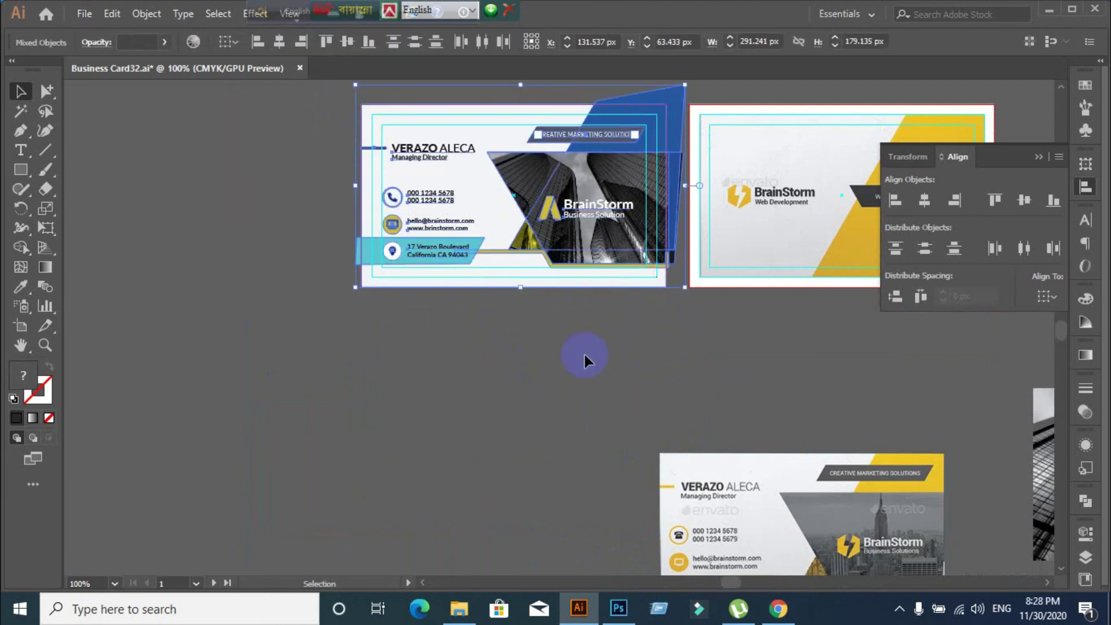
{"action": "scroll", "coordinate": [584, 351], "scroll_direction": "up", "scroll_amount": 1}
{"action": "scroll", "coordinate": [477, 322], "scroll_direction": "up", "scroll_amount": 3}
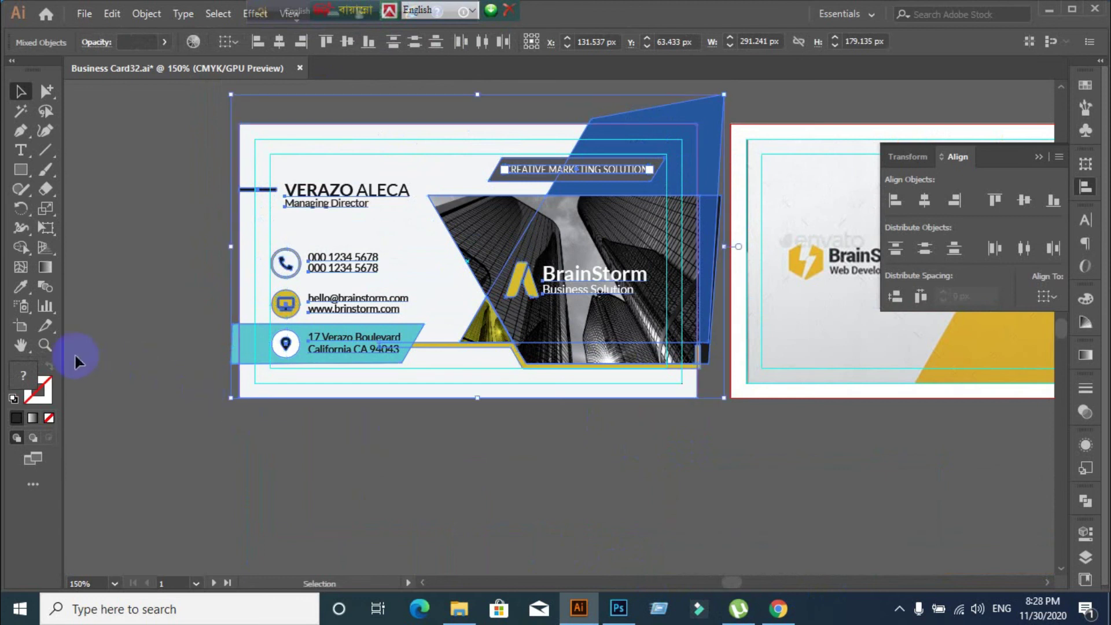
{"action": "left_click", "coordinate": [21, 247]}
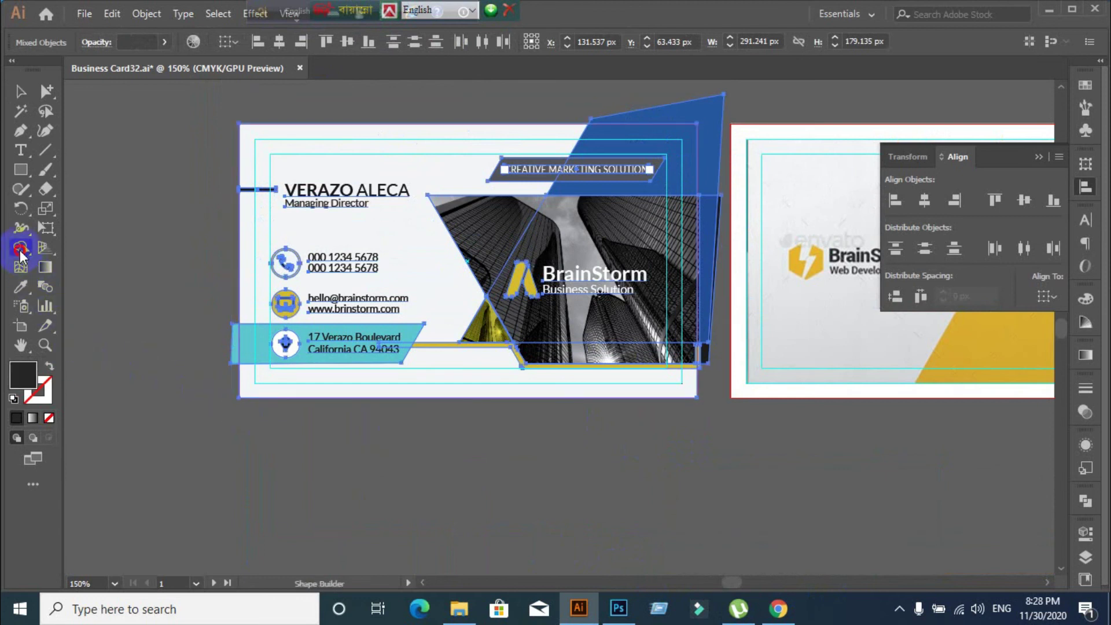
{"action": "left_click", "coordinate": [235, 344], "text": "alt"}
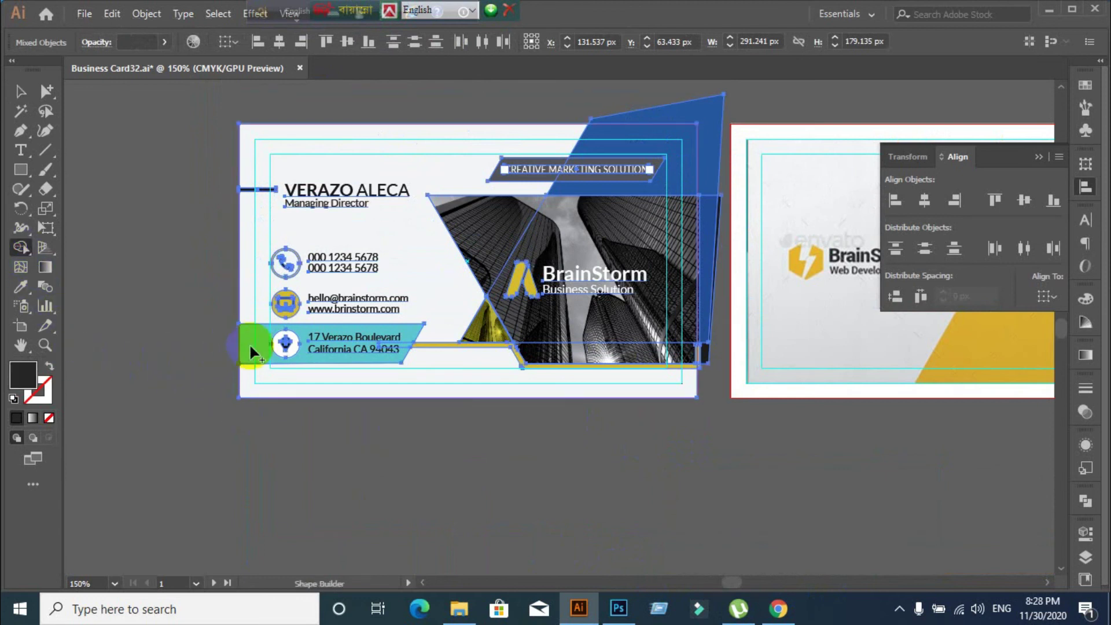
{"action": "left_click", "coordinate": [713, 128], "text": "alt"}
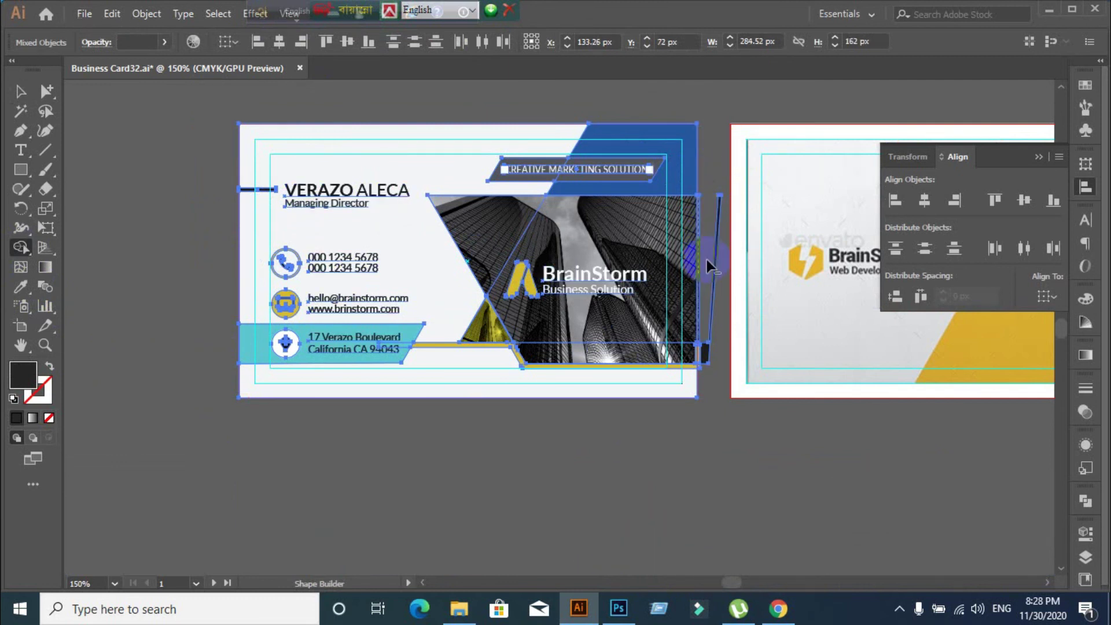
Trim the dark and yellow slivers sticking out past the card's right edge
{"action": "left_click", "coordinate": [715, 300], "text": "alt"}
{"action": "left_click", "coordinate": [730, 350], "text": "alt"}
{"action": "scroll", "coordinate": [726, 342], "scroll_direction": "up", "scroll_amount": 4}
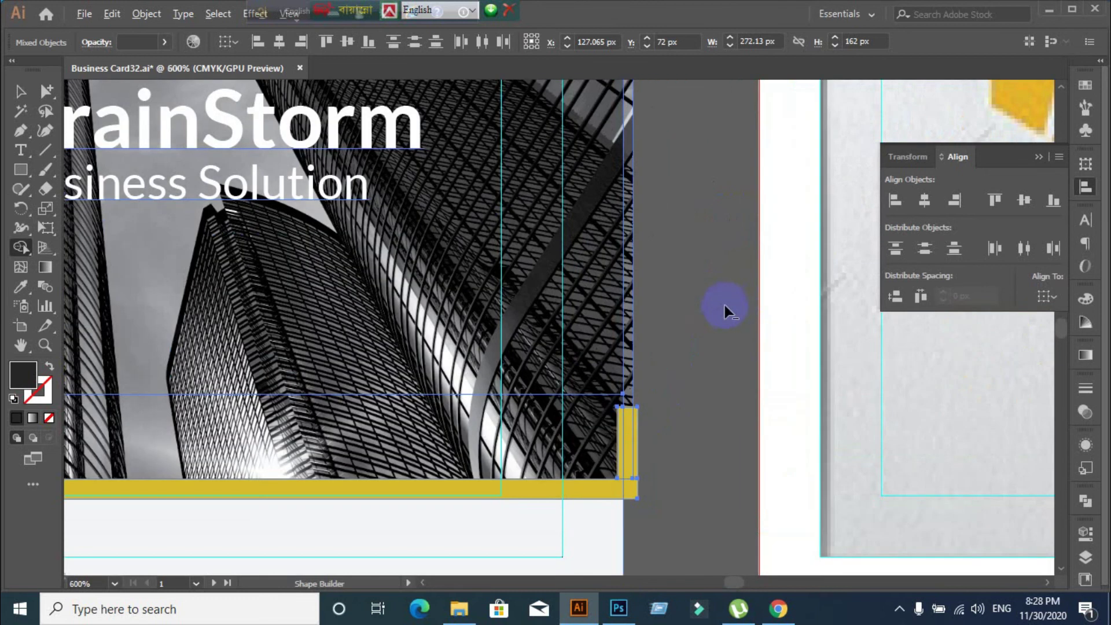
{"action": "scroll", "coordinate": [701, 293], "scroll_direction": "down", "scroll_amount": 2}
{"action": "left_click", "coordinate": [652, 362], "text": "alt"}
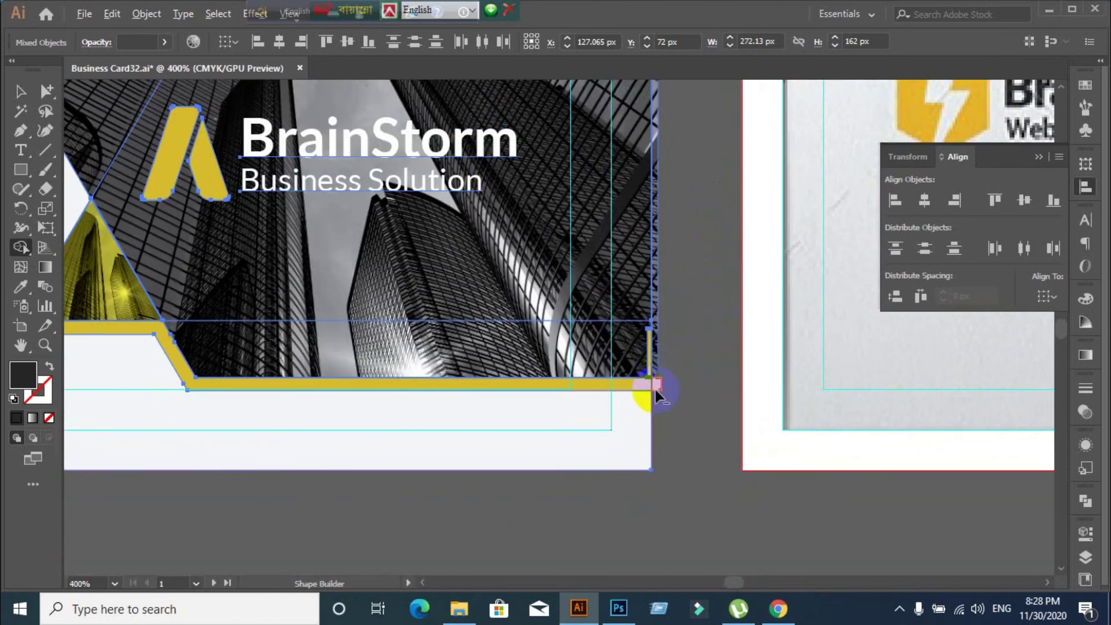
{"action": "scroll", "coordinate": [671, 382], "scroll_direction": "up", "scroll_amount": 3}
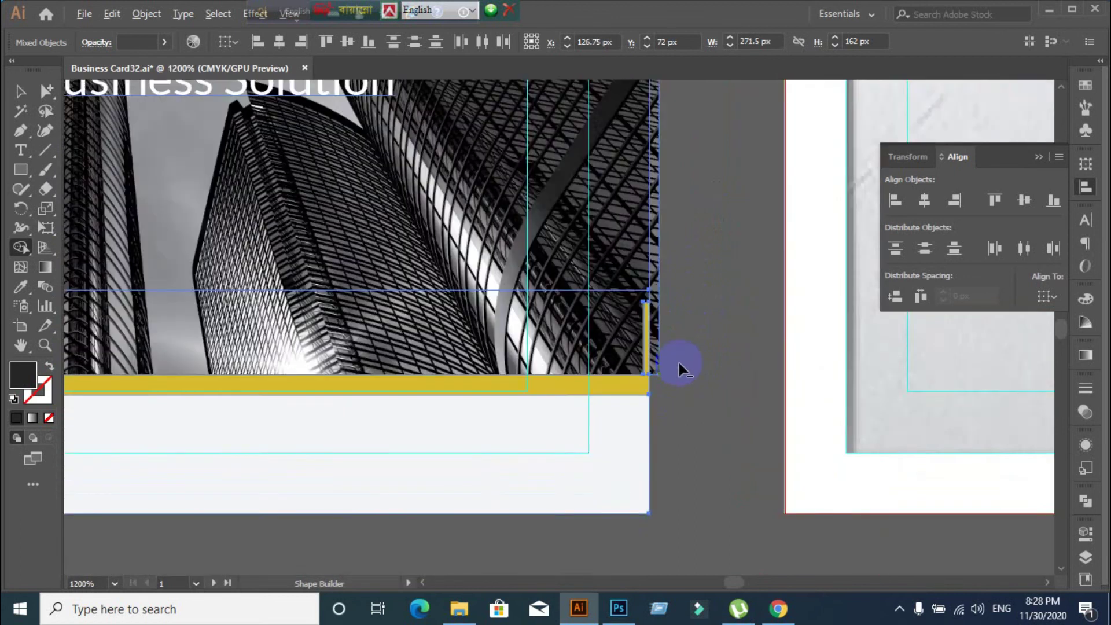
{"action": "scroll", "coordinate": [679, 365], "scroll_direction": "down", "scroll_amount": 6}
Return to the Selection tool and deselect to review the trimmed card front
{"action": "left_click", "coordinate": [21, 92]}
{"action": "left_click", "coordinate": [420, 507]}
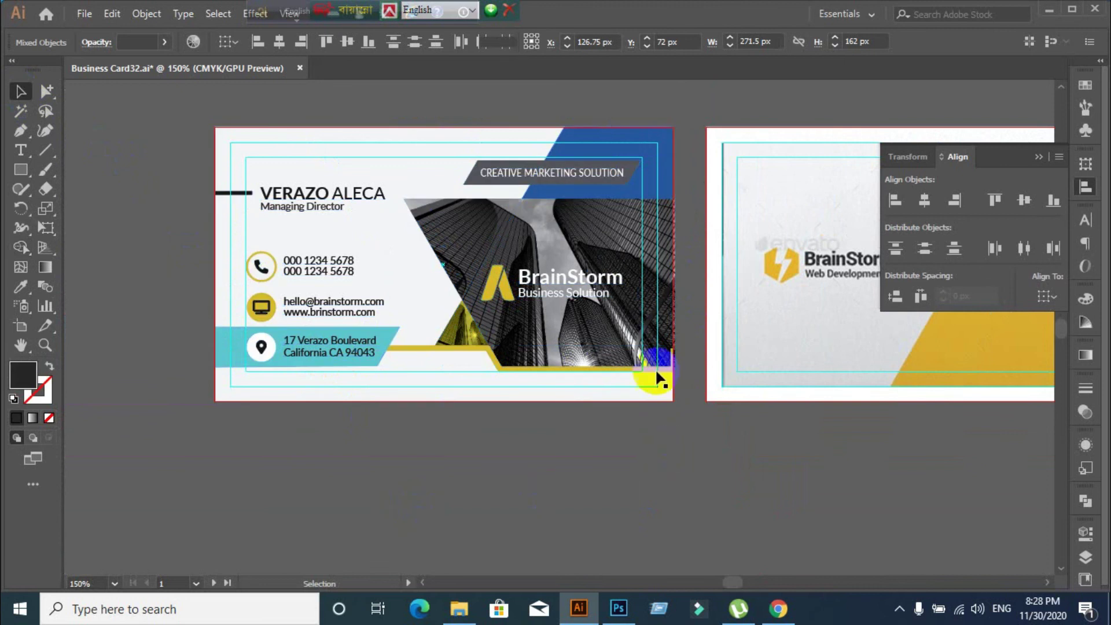
{"action": "scroll", "coordinate": [655, 368], "scroll_direction": "up", "scroll_amount": 3}
{"action": "scroll", "coordinate": [612, 318], "scroll_direction": "up", "scroll_amount": 2}
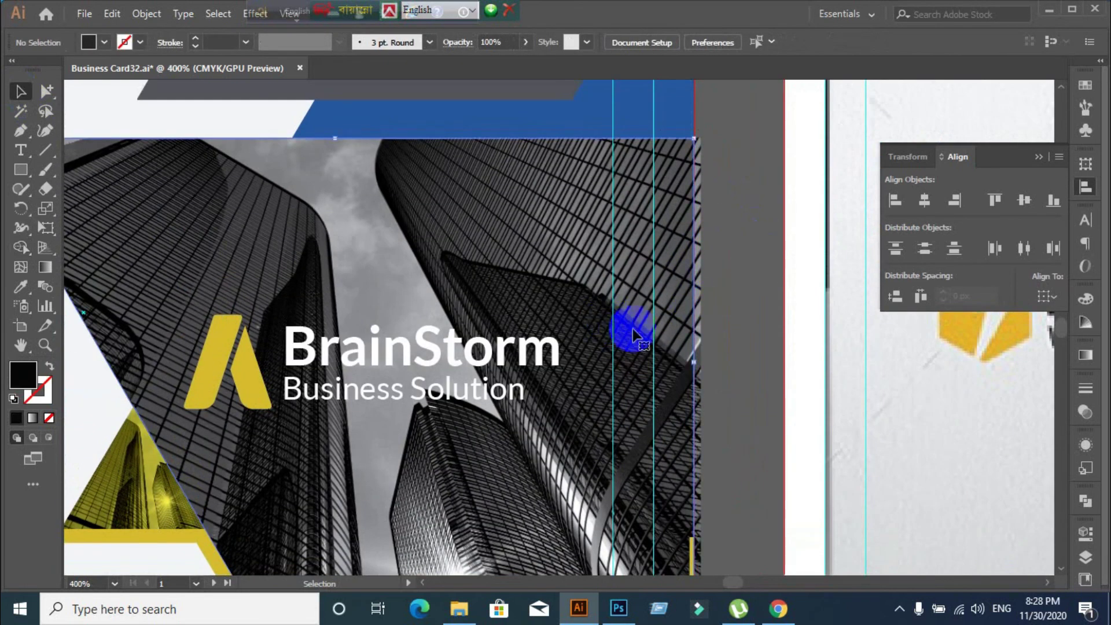
{"action": "left_click", "coordinate": [665, 307]}
{"action": "left_click_drag", "start_coordinate": [713, 267], "coordinate": [749, 326]}
{"action": "key", "text": "ctrl+z"}
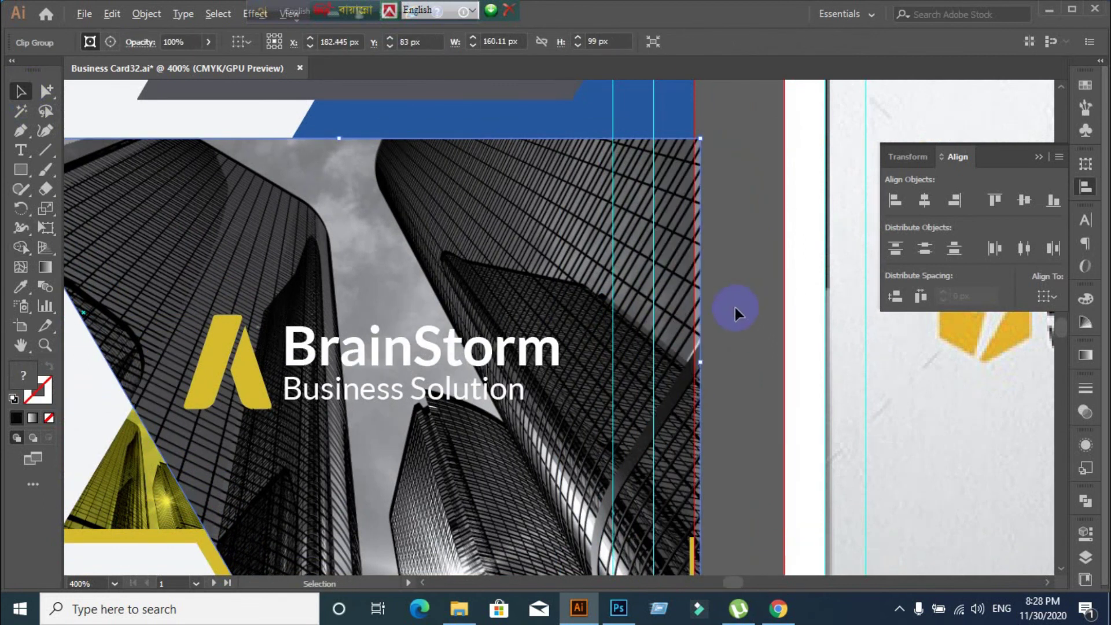
{"action": "scroll", "coordinate": [735, 307], "scroll_direction": "down", "scroll_amount": 3}
{"action": "left_click", "coordinate": [502, 485]}
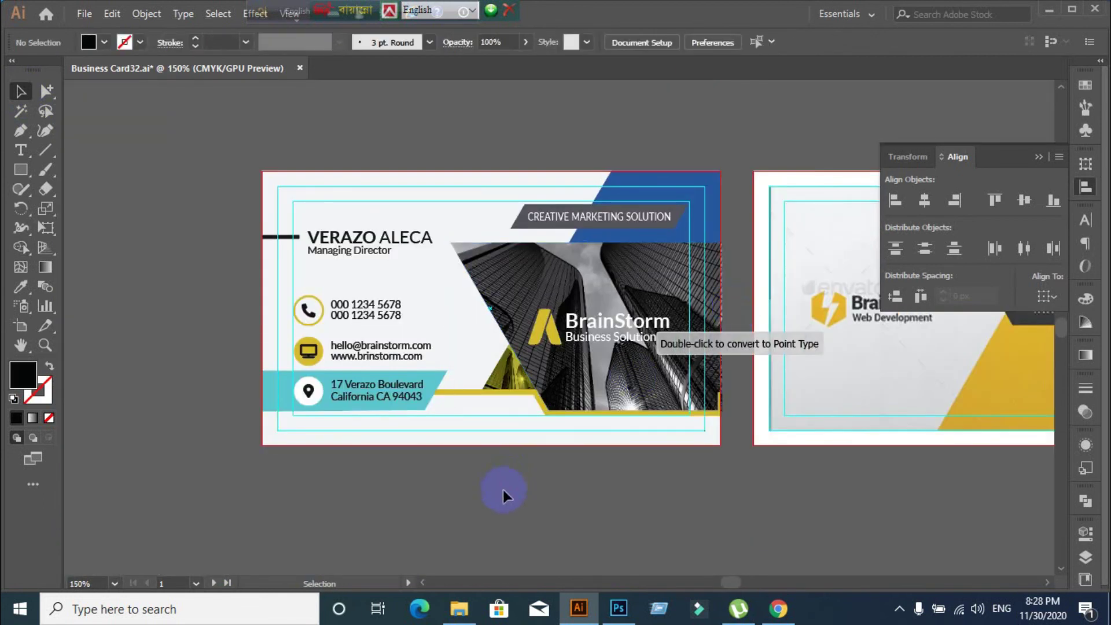
{"action": "scroll", "coordinate": [550, 491], "scroll_direction": "down", "scroll_amount": 3}
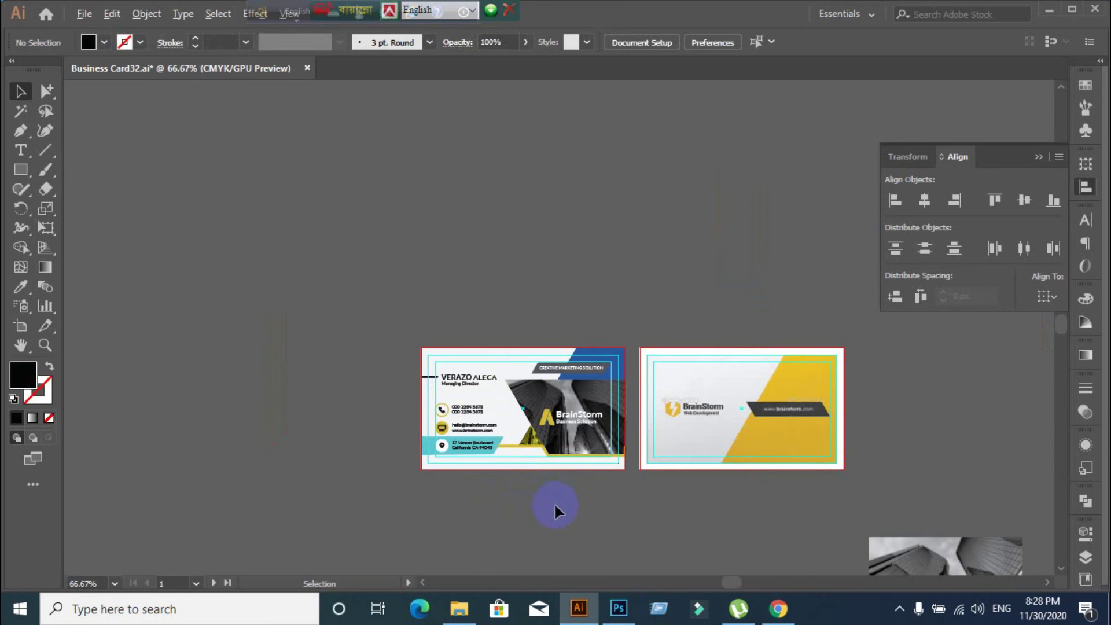
{"action": "left_click", "coordinate": [491, 427]}
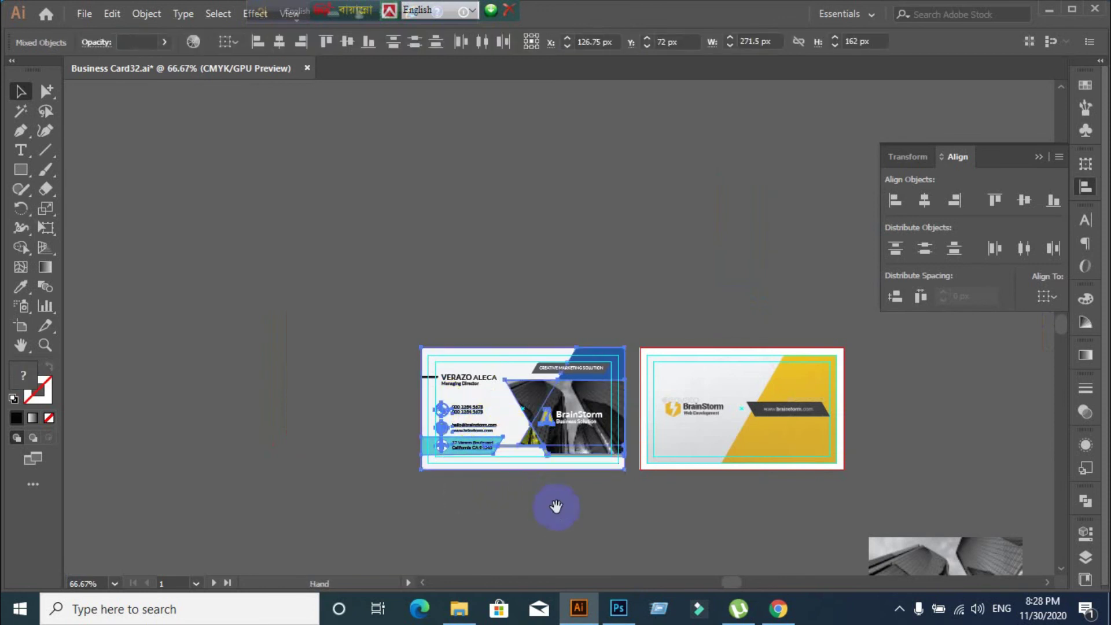
{"action": "left_click_drag", "start_coordinate": [555, 506], "coordinate": [396, 379]}
{"action": "left_click", "coordinate": [397, 396]}
{"action": "scroll", "coordinate": [432, 374], "scroll_direction": "up", "scroll_amount": 1}
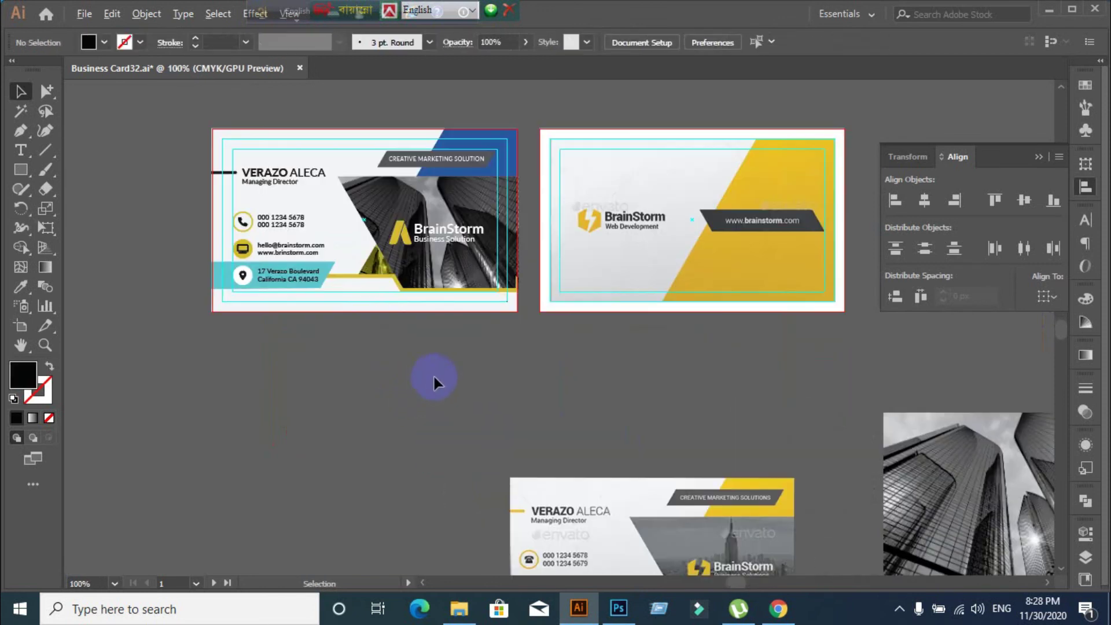
{"action": "left_click", "coordinate": [399, 279]}
{"action": "left_click", "coordinate": [421, 396]}
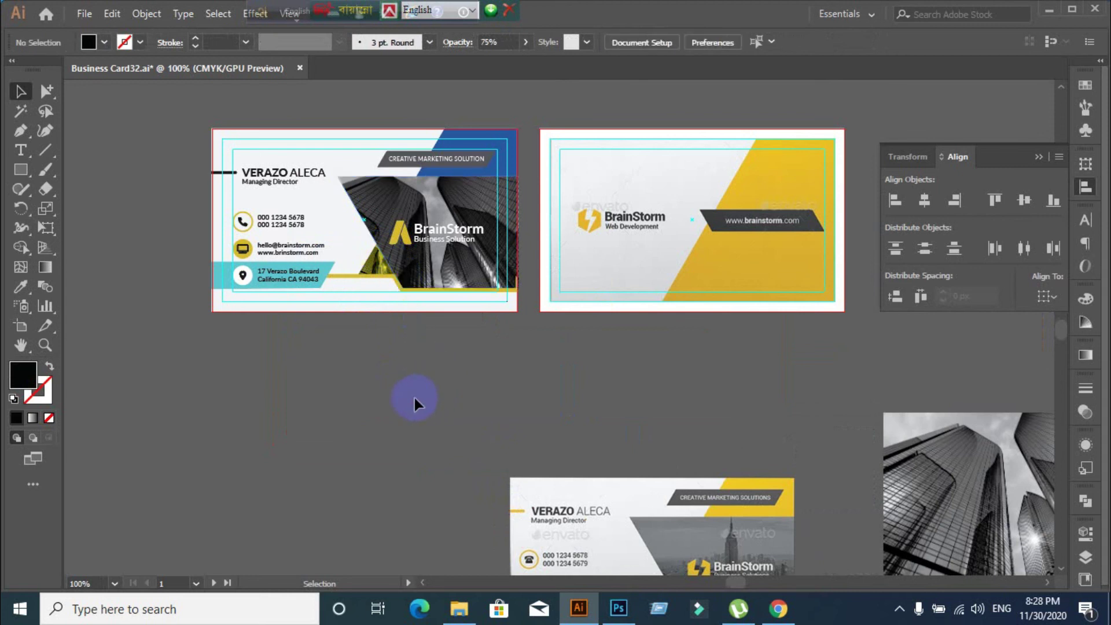
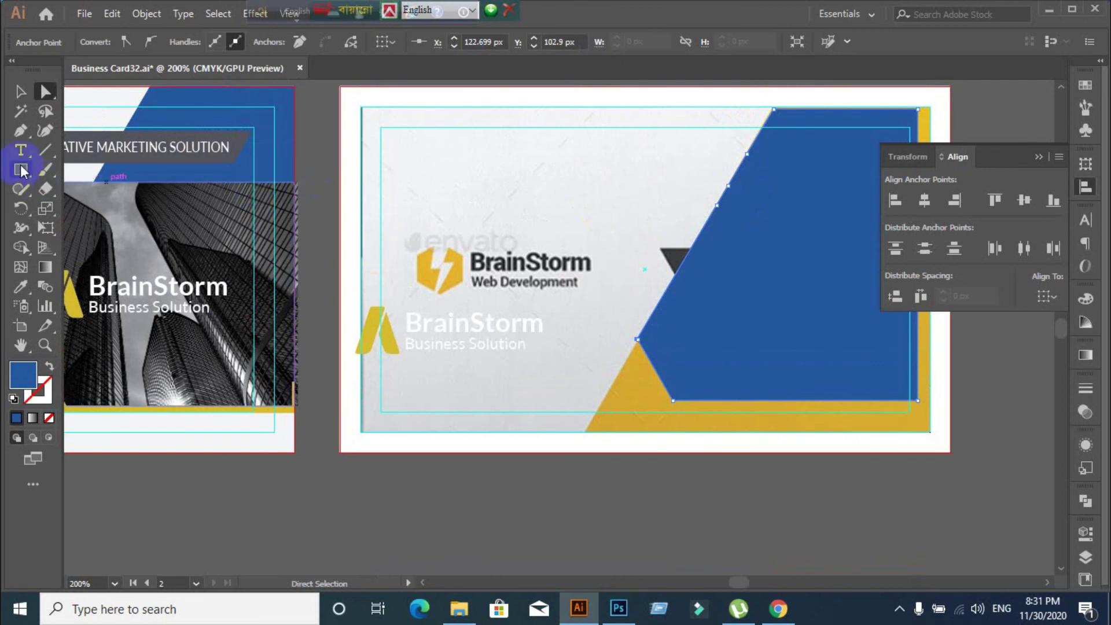
Delete the extra anchors on the blue shape's diagonal edge and its bottom-left corner point
{"action": "left_click_drag", "start_coordinate": [20, 130], "coordinate": [91, 170]}
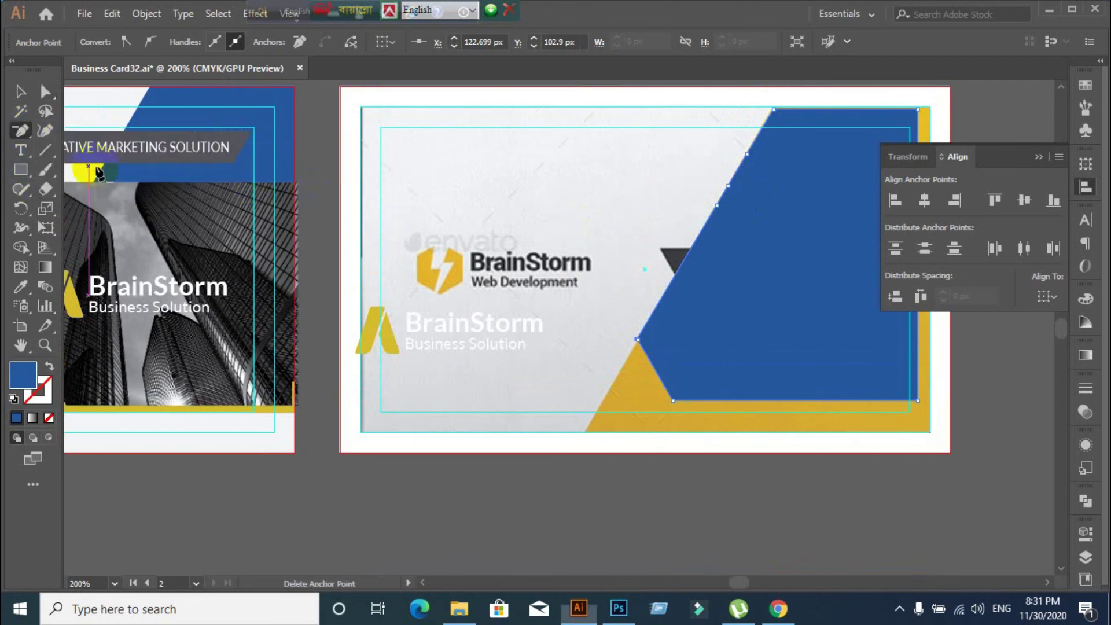
{"action": "left_click", "coordinate": [746, 154]}
{"action": "left_click", "coordinate": [727, 186]}
{"action": "left_click", "coordinate": [716, 204]}
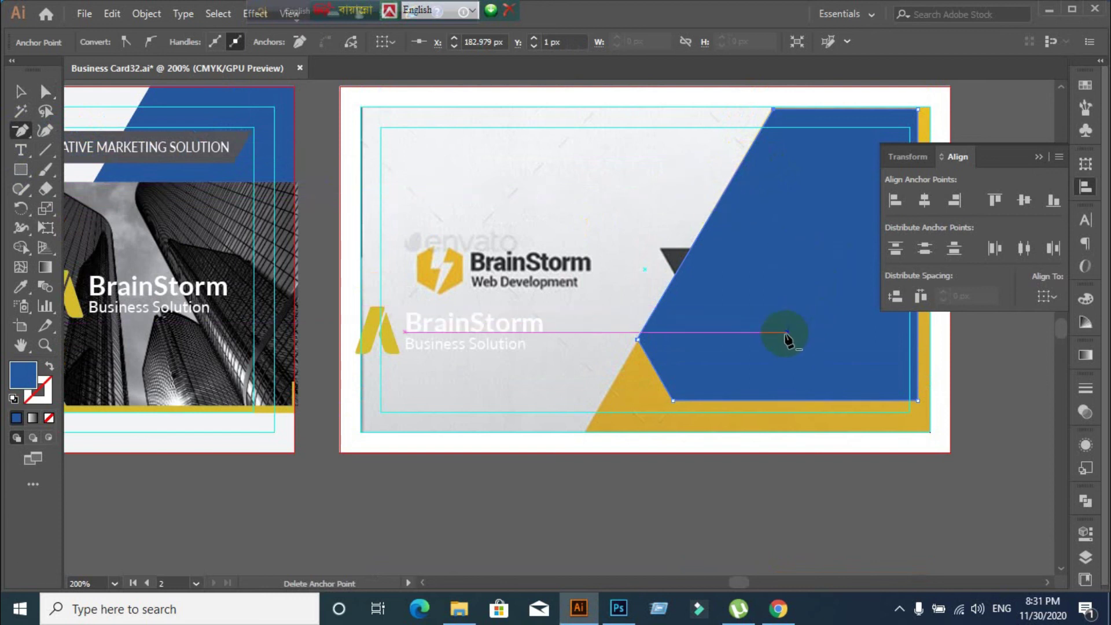
{"action": "scroll", "coordinate": [783, 334], "scroll_direction": "down", "scroll_amount": 1}
{"action": "left_click_drag", "start_coordinate": [833, 359], "coordinate": [729, 335]}
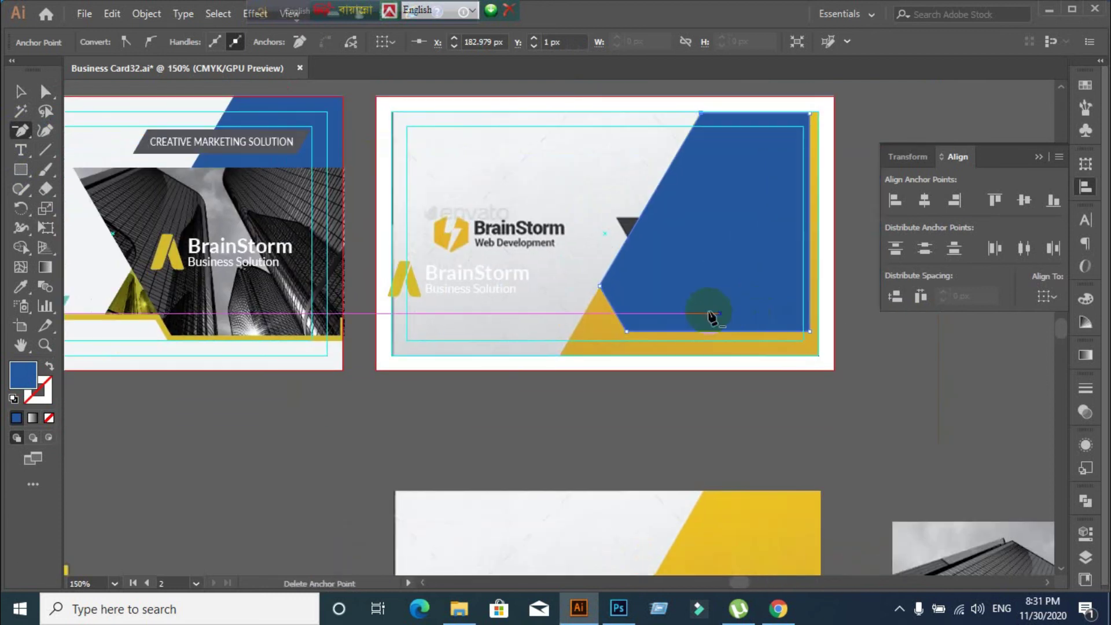
{"action": "scroll", "coordinate": [619, 382], "scroll_direction": "up", "scroll_amount": 1}
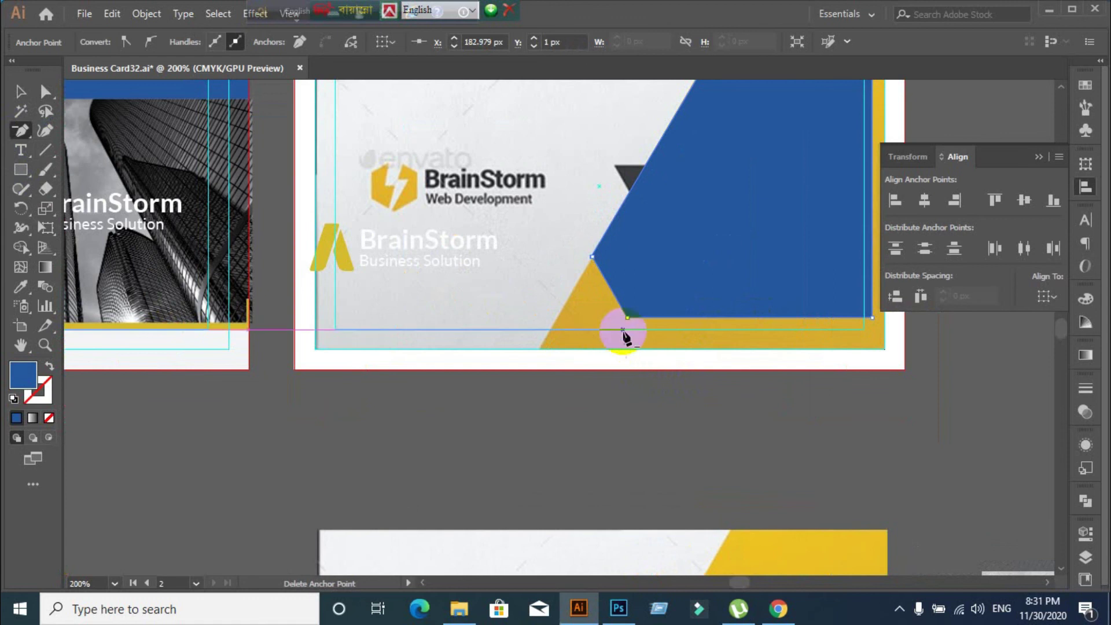
{"action": "left_click", "coordinate": [627, 331]}
{"action": "scroll", "coordinate": [646, 379], "scroll_direction": "down", "scroll_amount": 1}
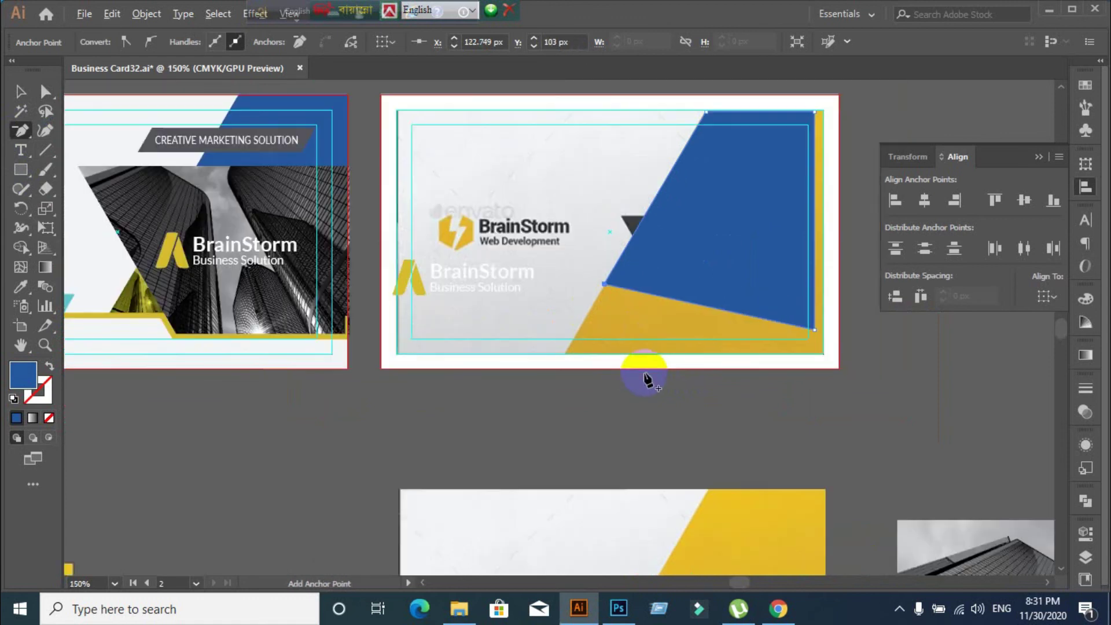
Reselect the blue shape to check its new slanted bottom edge
{"action": "left_click", "coordinate": [46, 91]}
{"action": "left_click", "coordinate": [23, 93]}
{"action": "left_click", "coordinate": [492, 367]}
{"action": "left_click", "coordinate": [698, 254]}
{"action": "left_click", "coordinate": [23, 131]}
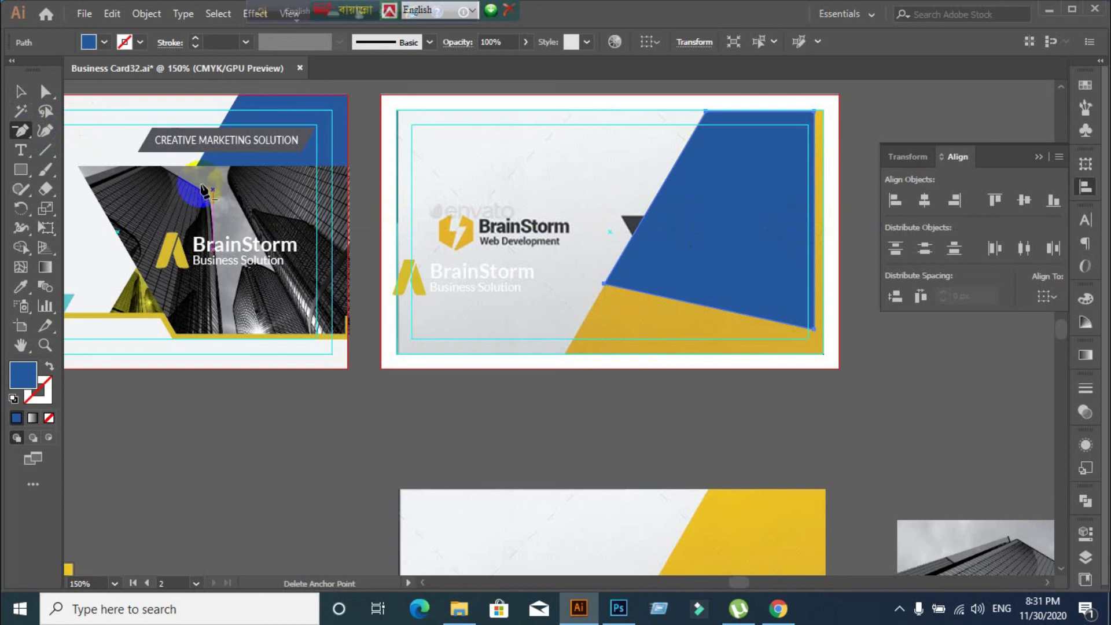
{"action": "left_click", "coordinate": [20, 92]}
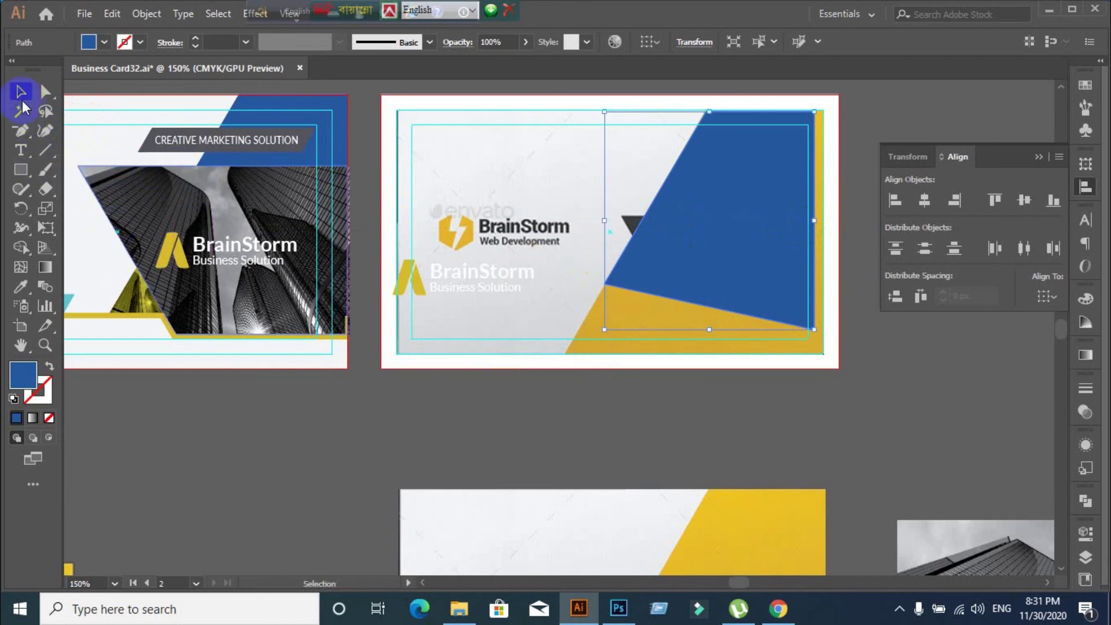
Drag the blue shape's lower corner points down-left along the yellow edge
{"action": "left_click", "coordinate": [372, 465]}
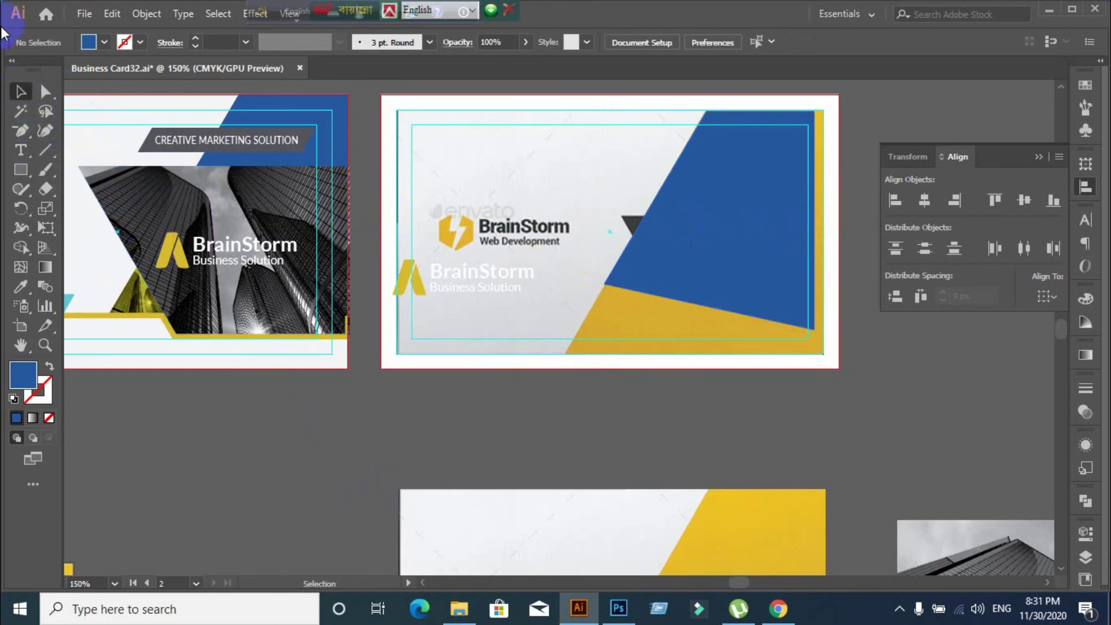
{"action": "left_click_drag", "start_coordinate": [45, 92], "coordinate": [106, 93]}
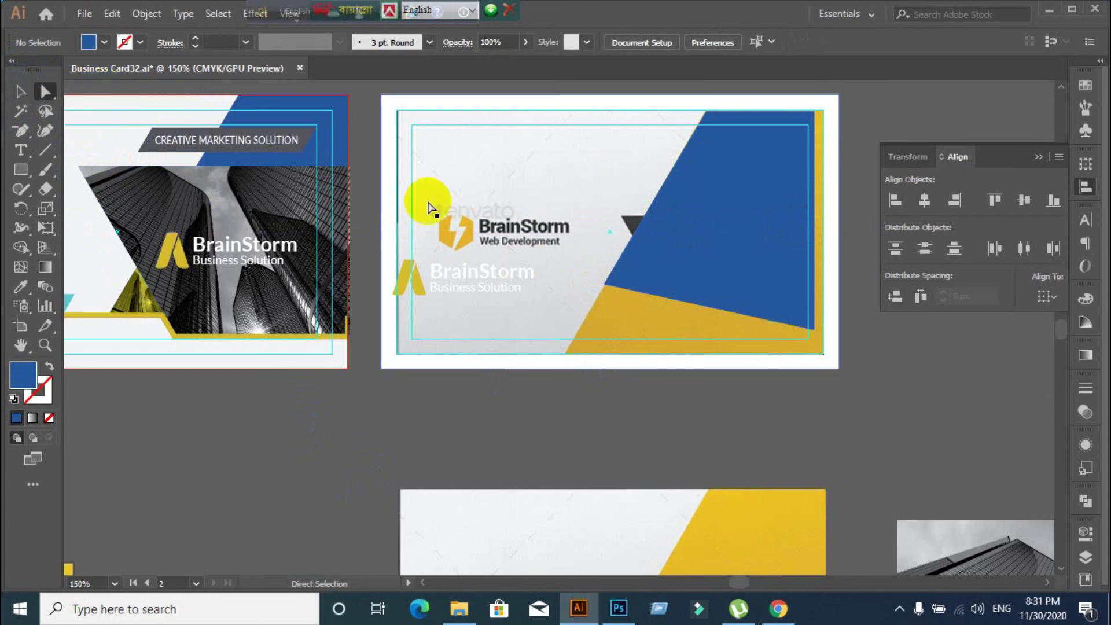
{"action": "mouse_move", "coordinate": [600, 285]}
{"action": "left_mouse_down"}
{"action": "mouse_move", "coordinate": [575, 330]}
{"action": "mouse_move", "coordinate": [612, 359]}
{"action": "mouse_move", "coordinate": [602, 290]}
{"action": "left_mouse_up"}
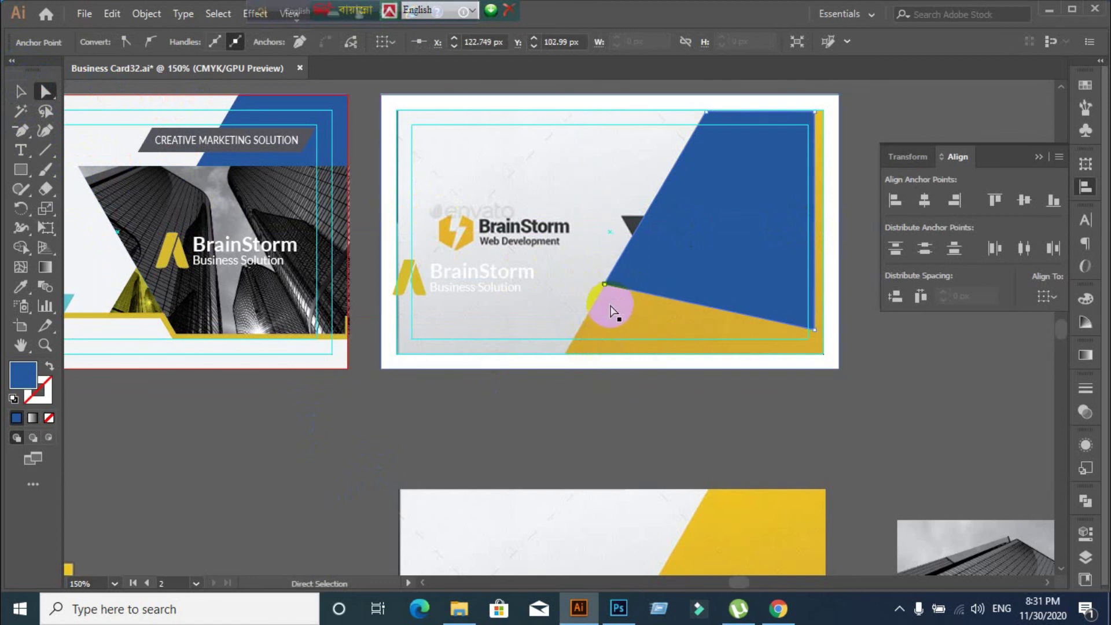
{"action": "scroll", "coordinate": [601, 290], "scroll_direction": "up", "scroll_amount": 6}
{"action": "left_click", "coordinate": [556, 277]}
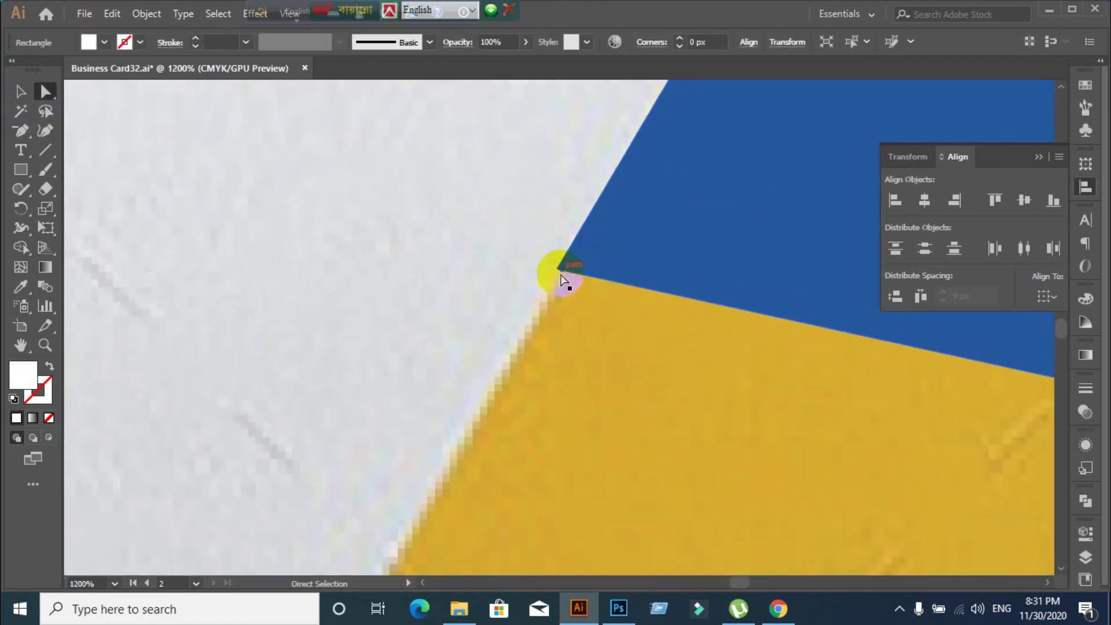
{"action": "left_click_drag", "start_coordinate": [558, 270], "coordinate": [492, 374]}
{"action": "scroll", "coordinate": [582, 372], "scroll_direction": "down", "scroll_amount": 2}
{"action": "left_click_drag", "start_coordinate": [580, 361], "coordinate": [510, 452]}
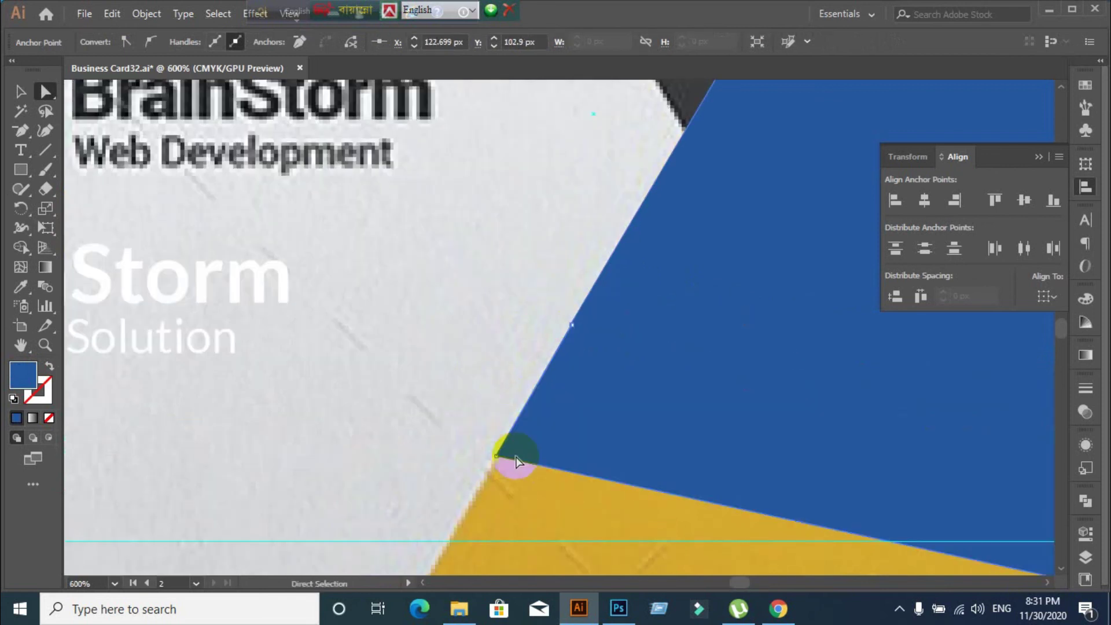
Extend the blue corners to the card border, nudging the bottom-right and bottom-left corners outward
{"action": "scroll", "coordinate": [513, 460], "scroll_direction": "down", "scroll_amount": 3}
{"action": "scroll", "coordinate": [554, 324], "scroll_direction": "down", "scroll_amount": 4}
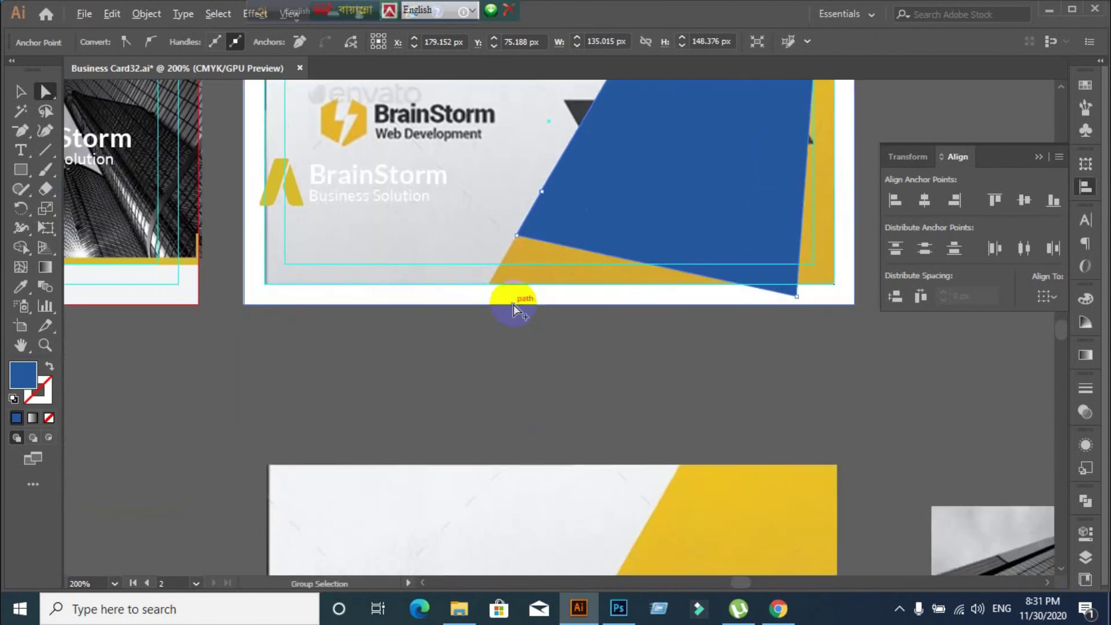
{"action": "scroll", "coordinate": [509, 308], "scroll_direction": "up", "scroll_amount": 1}
{"action": "left_click_drag", "start_coordinate": [524, 206], "coordinate": [457, 302]}
{"action": "scroll", "coordinate": [498, 334], "scroll_direction": "down", "scroll_amount": 2}
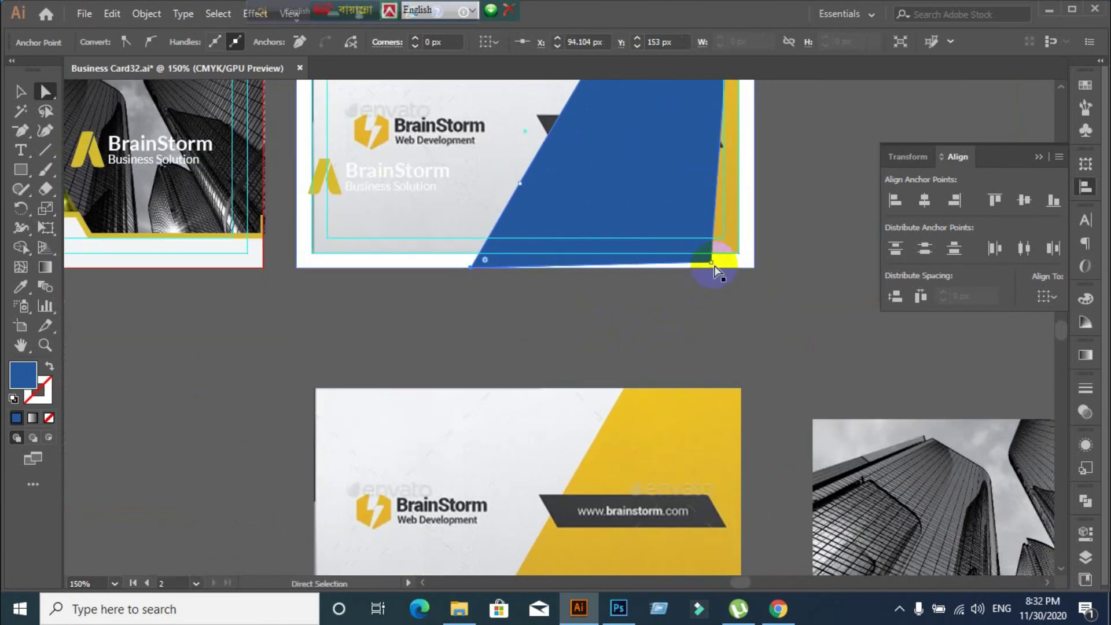
{"action": "scroll", "coordinate": [714, 307], "scroll_direction": "down", "scroll_amount": 2}
{"action": "left_click_drag", "start_coordinate": [711, 187], "coordinate": [715, 197]}
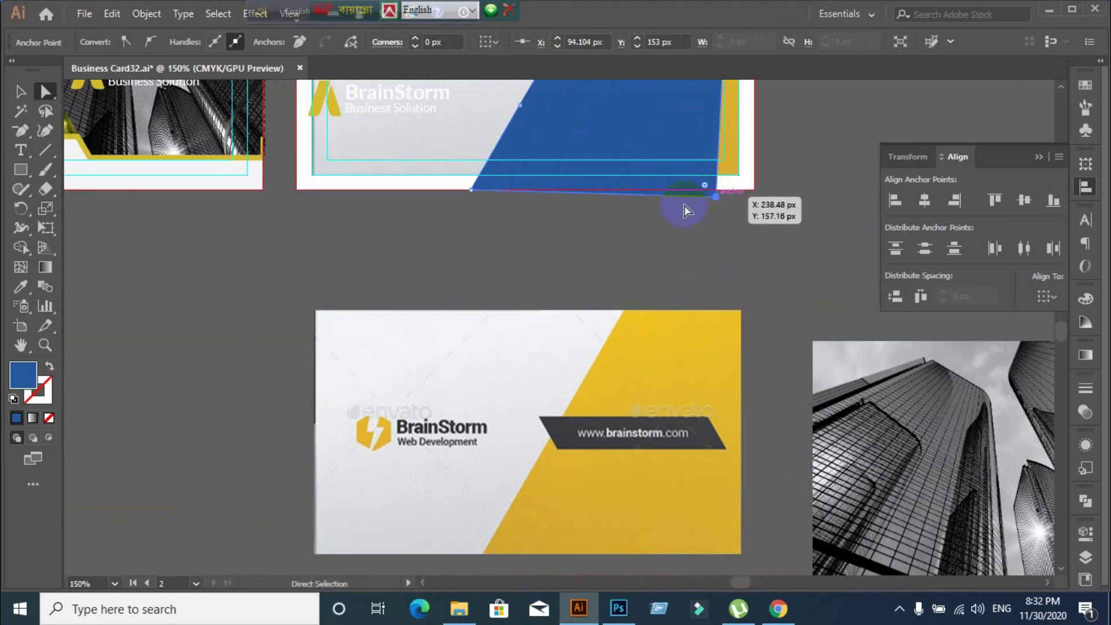
{"action": "left_click_drag", "start_coordinate": [472, 191], "coordinate": [460, 205]}
Push the blue shape's right edge out past the card's right border
{"action": "scroll", "coordinate": [565, 280], "scroll_direction": "down", "scroll_amount": 2}
{"action": "scroll", "coordinate": [656, 228], "scroll_direction": "up", "scroll_amount": 1}
{"action": "scroll", "coordinate": [655, 228], "scroll_direction": "up", "scroll_amount": 2}
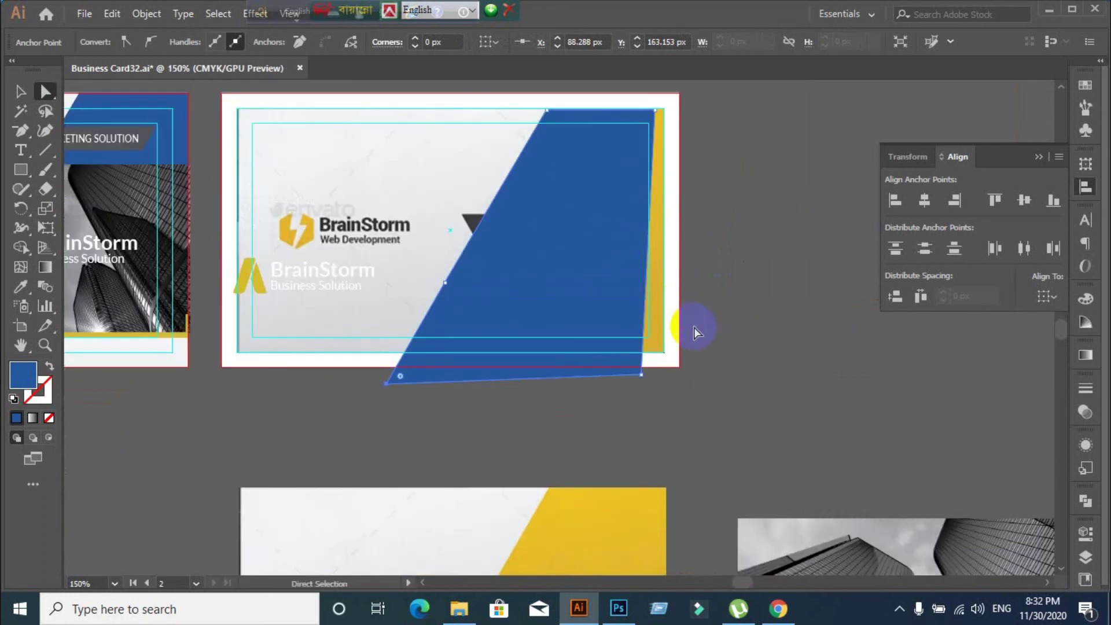
{"action": "left_click", "coordinate": [650, 225]}
{"action": "left_click_drag", "start_coordinate": [651, 226], "coordinate": [706, 226]}
{"action": "left_click", "coordinate": [769, 272]}
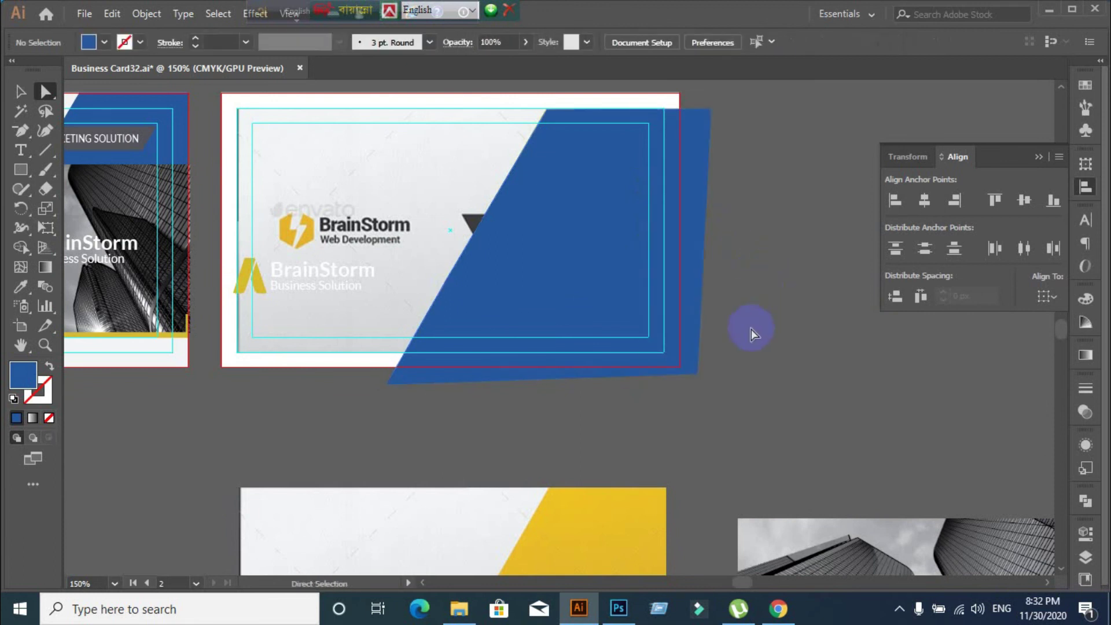
{"action": "scroll", "coordinate": [442, 412], "scroll_direction": "down", "scroll_amount": 1}
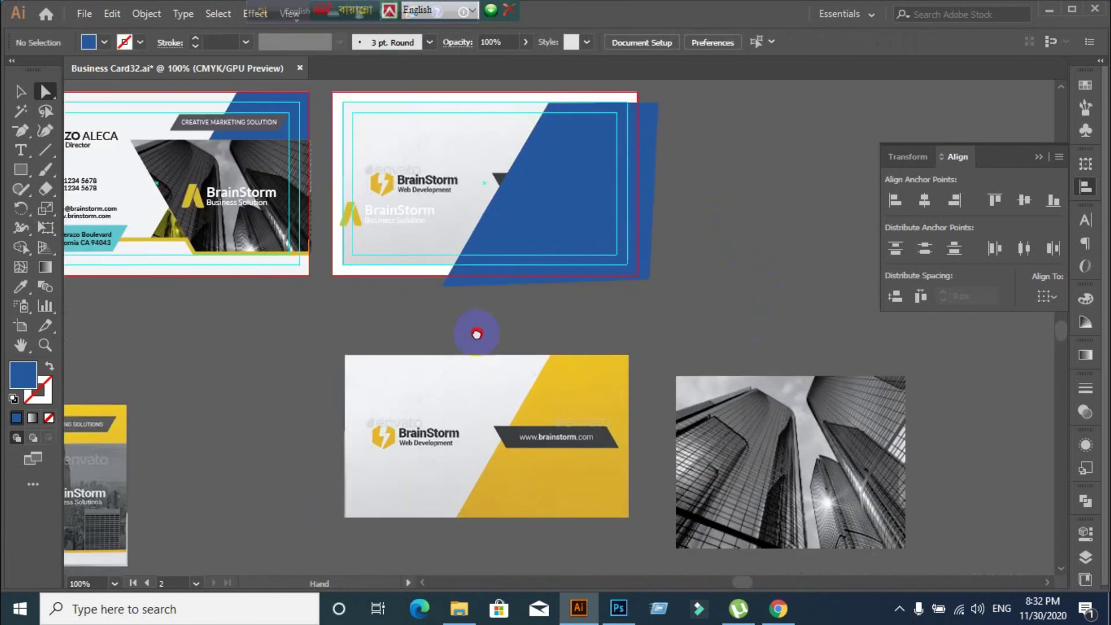
{"action": "left_click", "coordinate": [496, 354]}
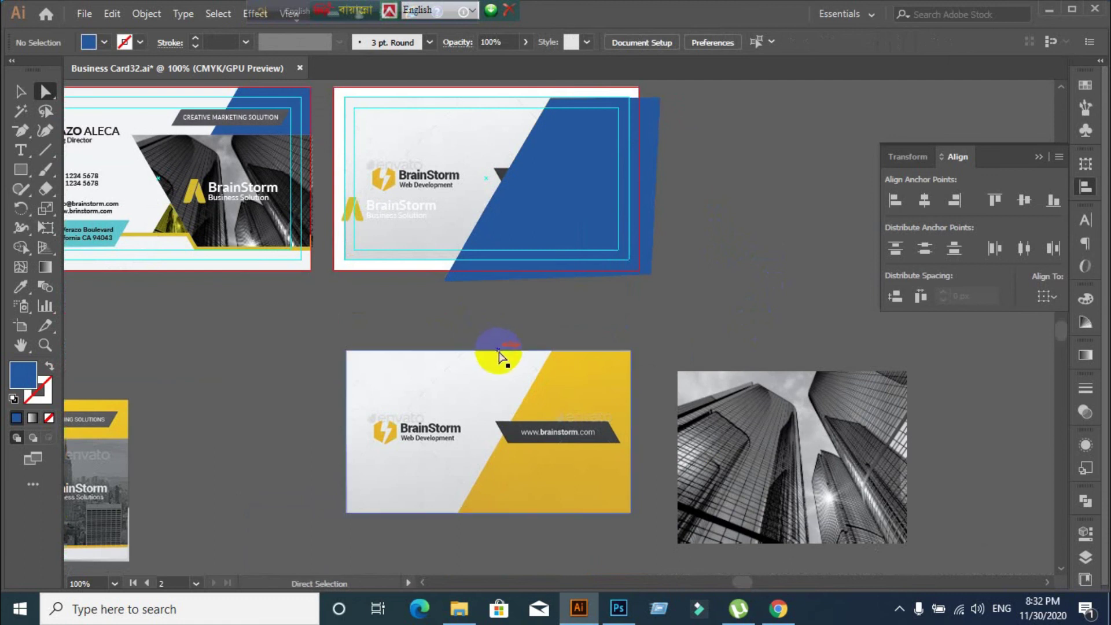
{"action": "left_click", "coordinate": [20, 92]}
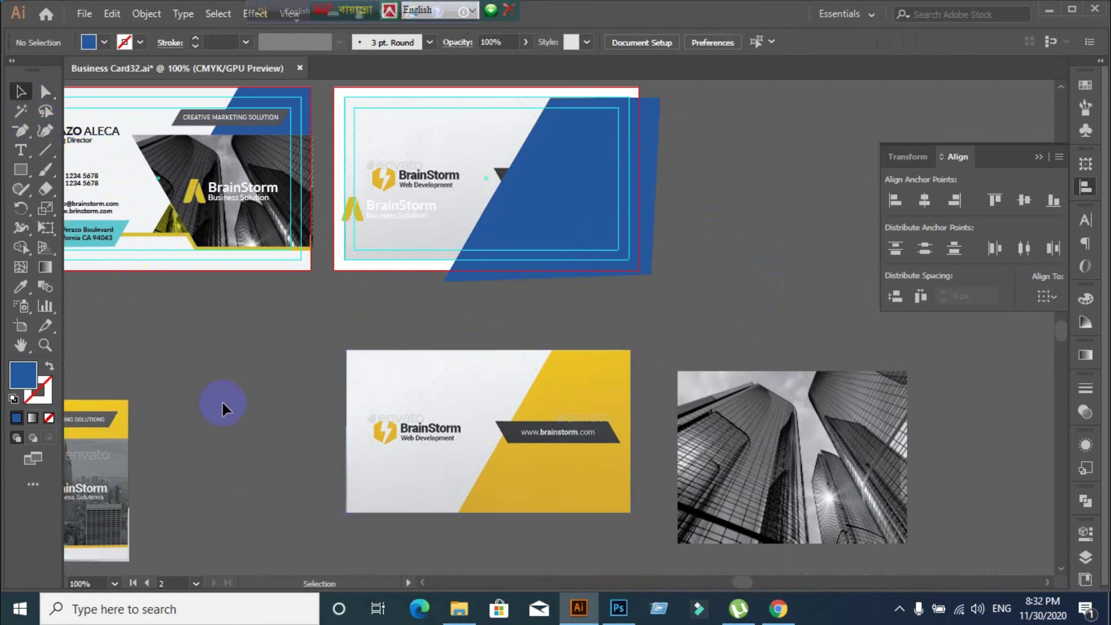
Copy the CREATIVE MARKETING SOLUTION banner onto the blue panel and bring it to front
{"action": "left_click", "coordinate": [270, 126]}
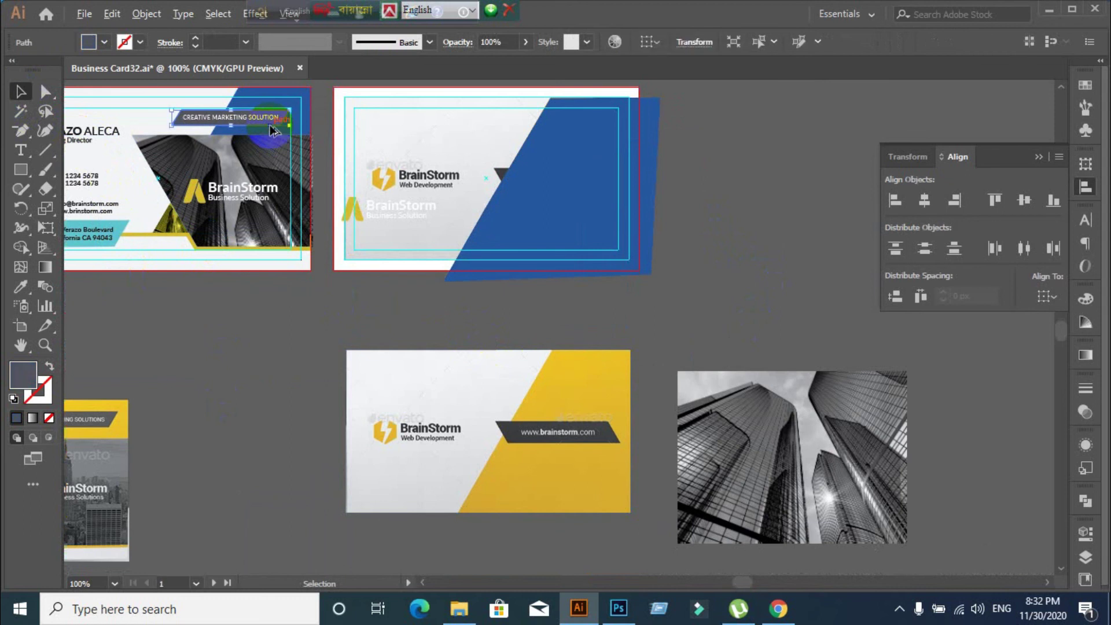
{"action": "left_click_drag", "start_coordinate": [272, 129], "coordinate": [610, 241]}
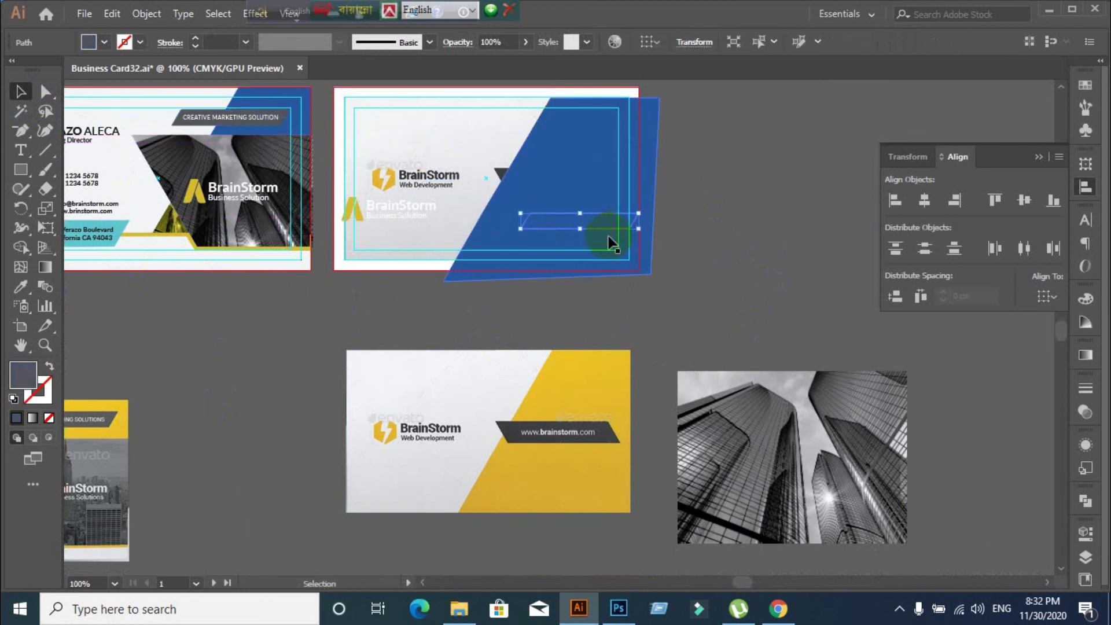
{"action": "right_click", "coordinate": [606, 220]}
{"action": "mouse_move", "coordinate": [703, 492]}
{"action": "left_click", "coordinate": [820, 491]}
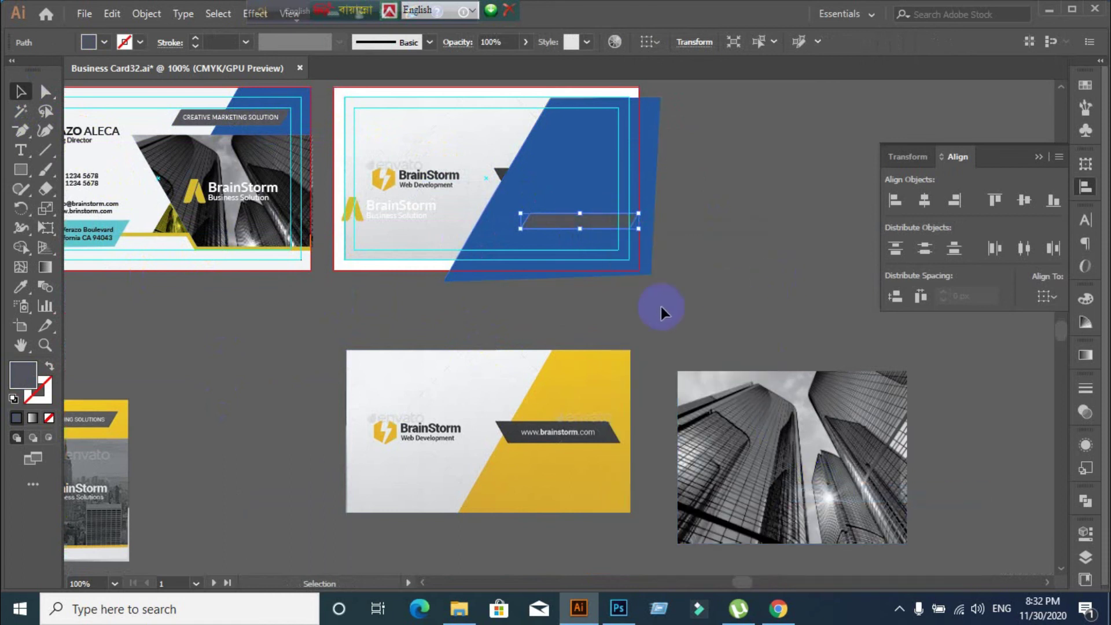
Preview horizontal and vertical reflections of the banner copy, then cancel the Reflect dialog
{"action": "right_click", "coordinate": [566, 224]}
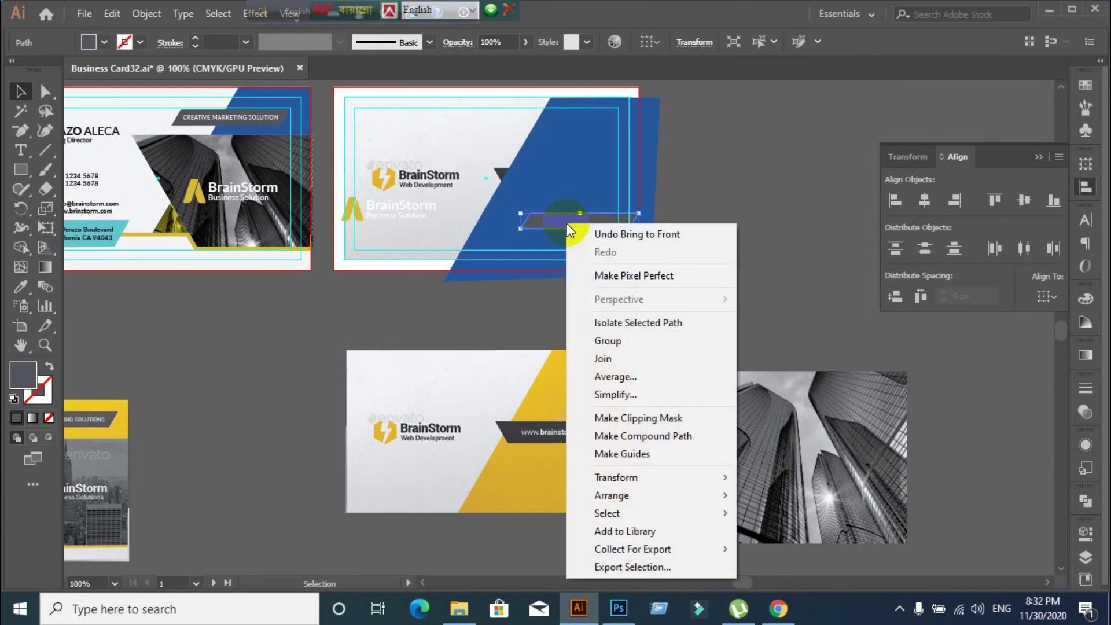
{"action": "mouse_move", "coordinate": [651, 469]}
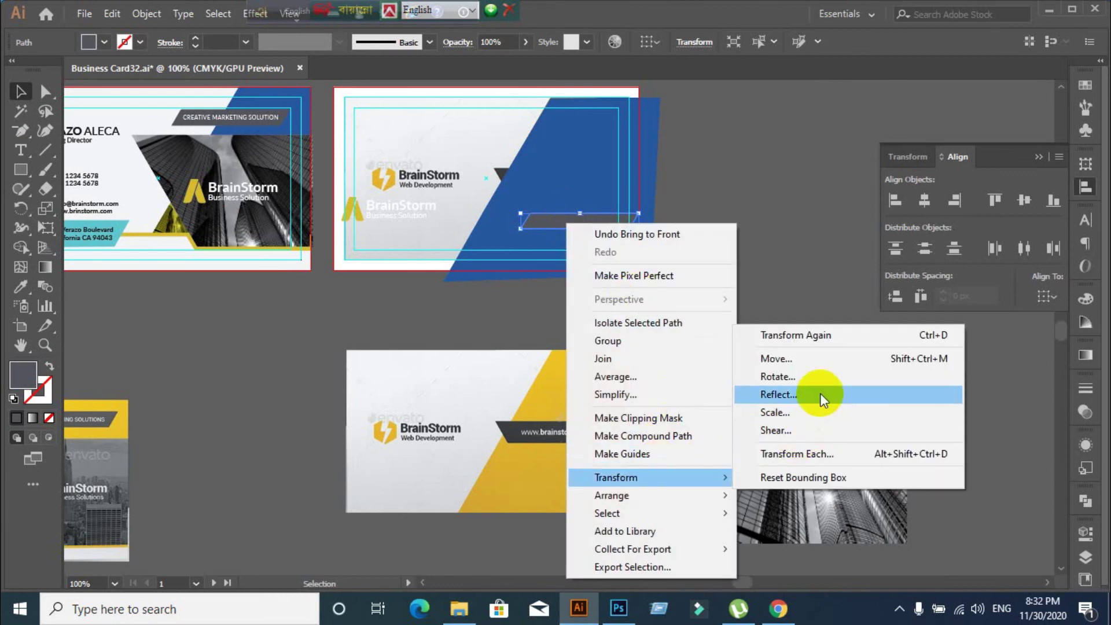
{"action": "left_click", "coordinate": [820, 394]}
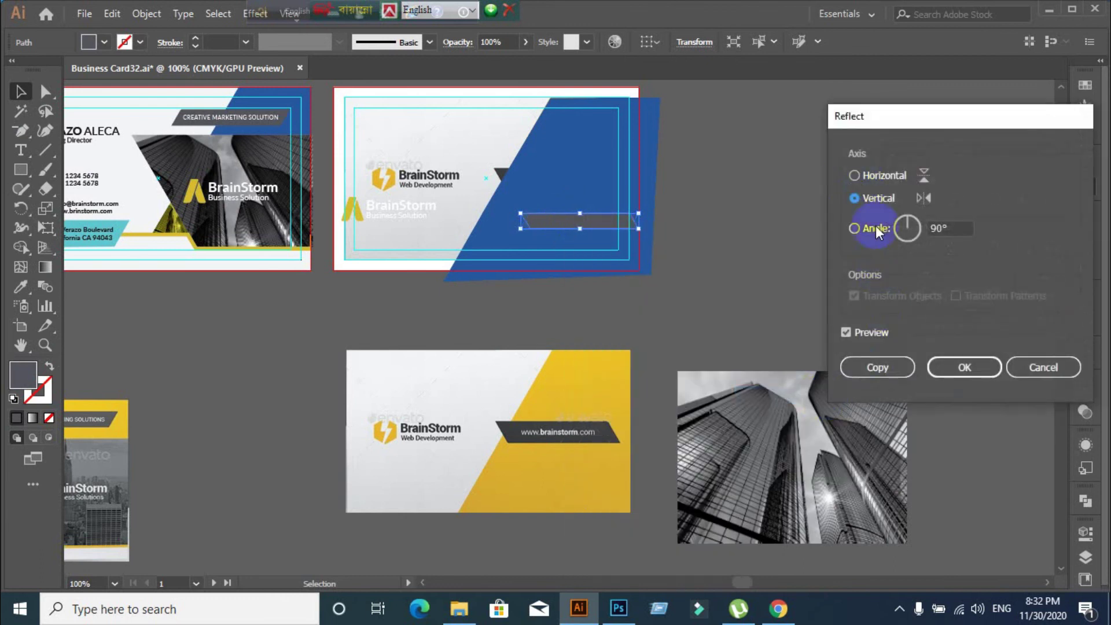
{"action": "left_click", "coordinate": [868, 175]}
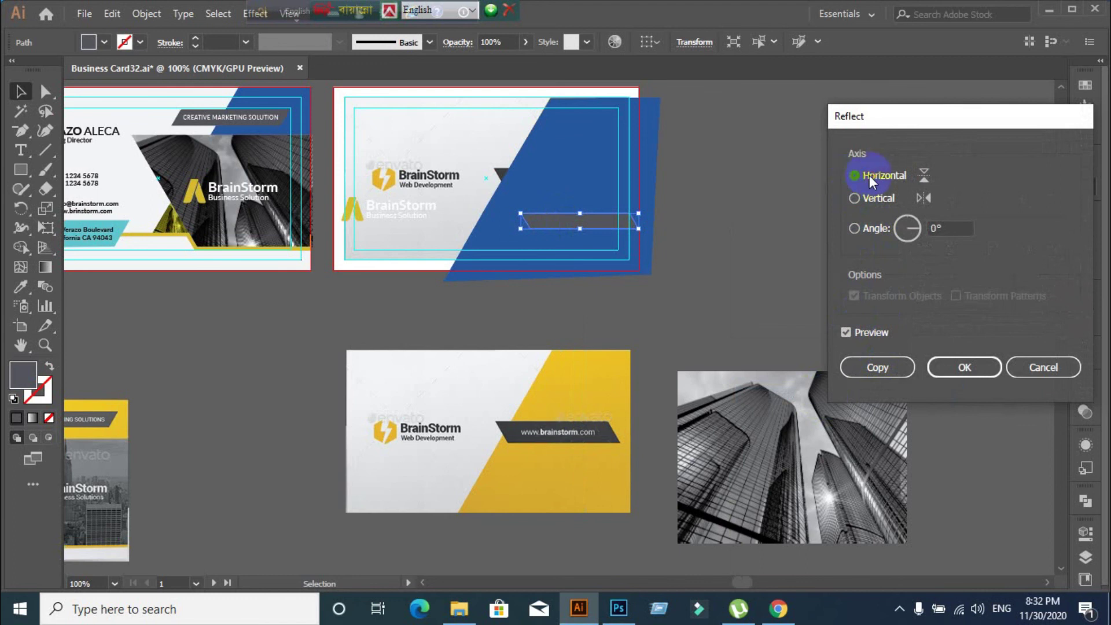
{"action": "left_click", "coordinate": [854, 199]}
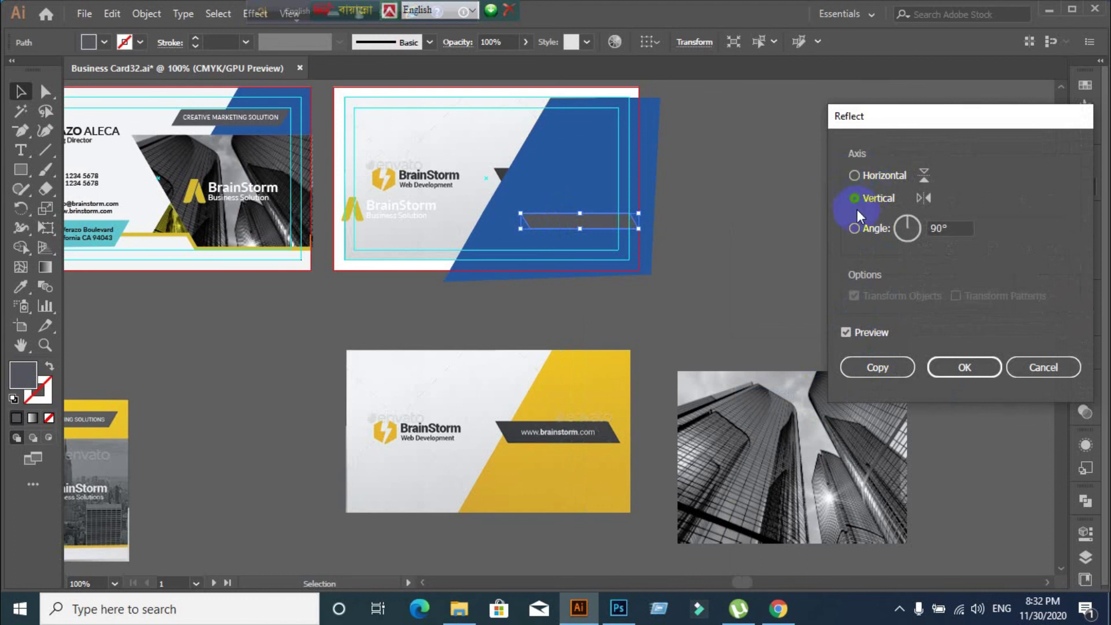
{"action": "left_click", "coordinate": [1027, 363]}
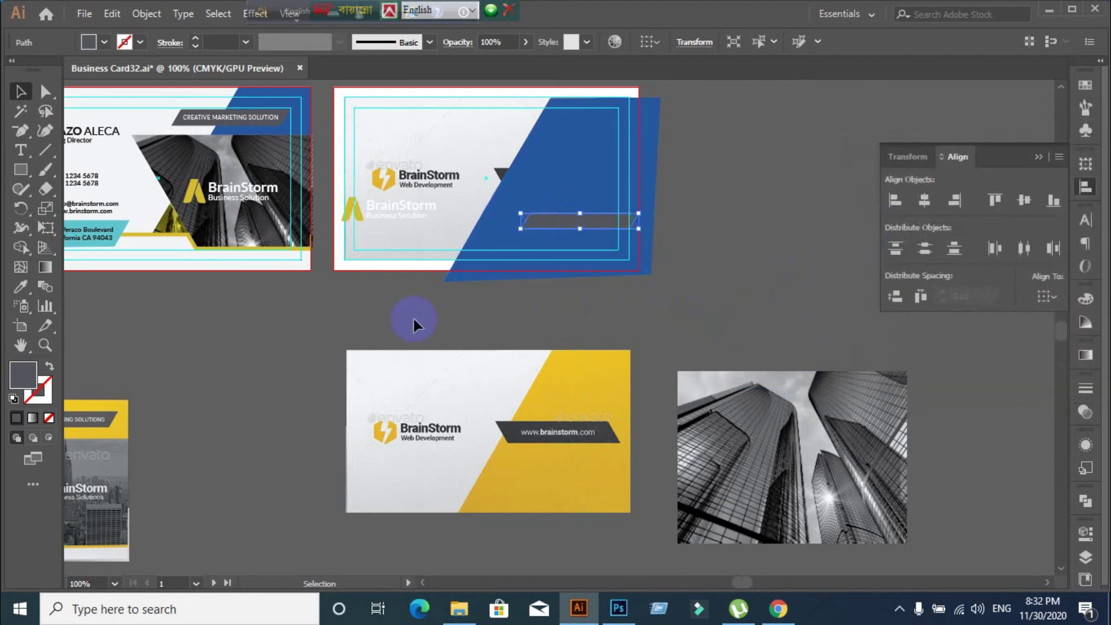
Reflect the dark bar across the vertical axis
{"action": "right_click", "coordinate": [551, 225]}
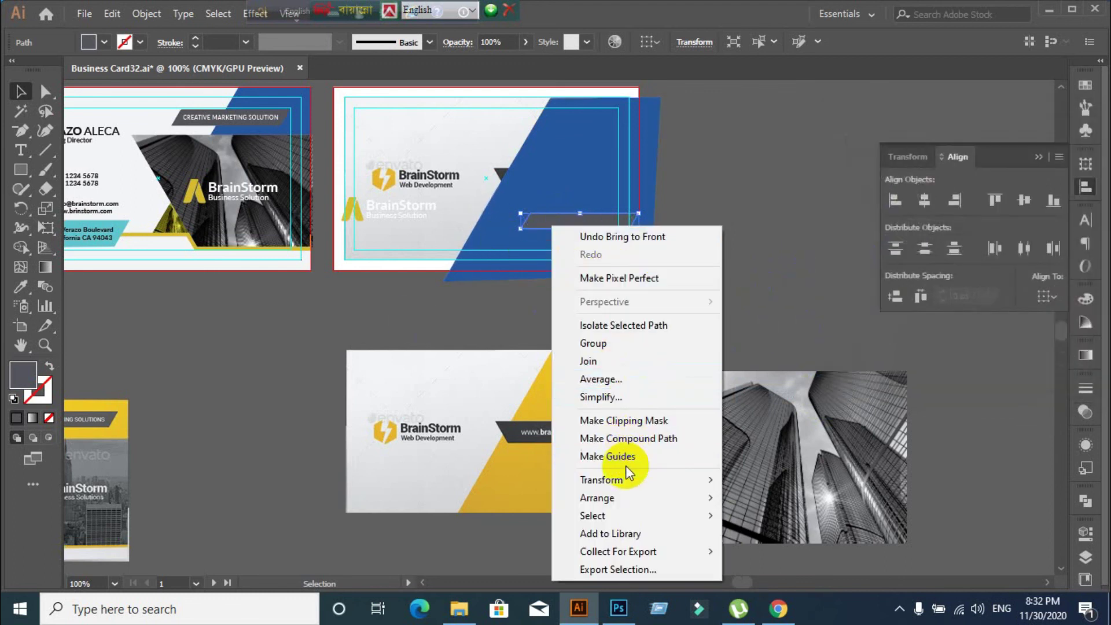
{"action": "mouse_move", "coordinate": [632, 478]}
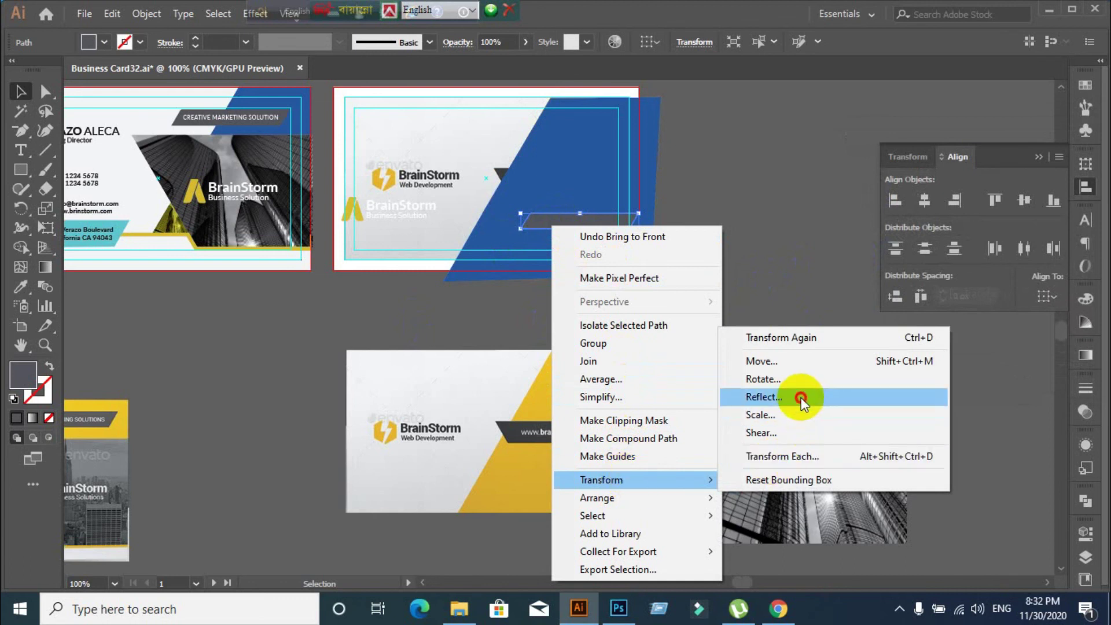
{"action": "left_click", "coordinate": [801, 397]}
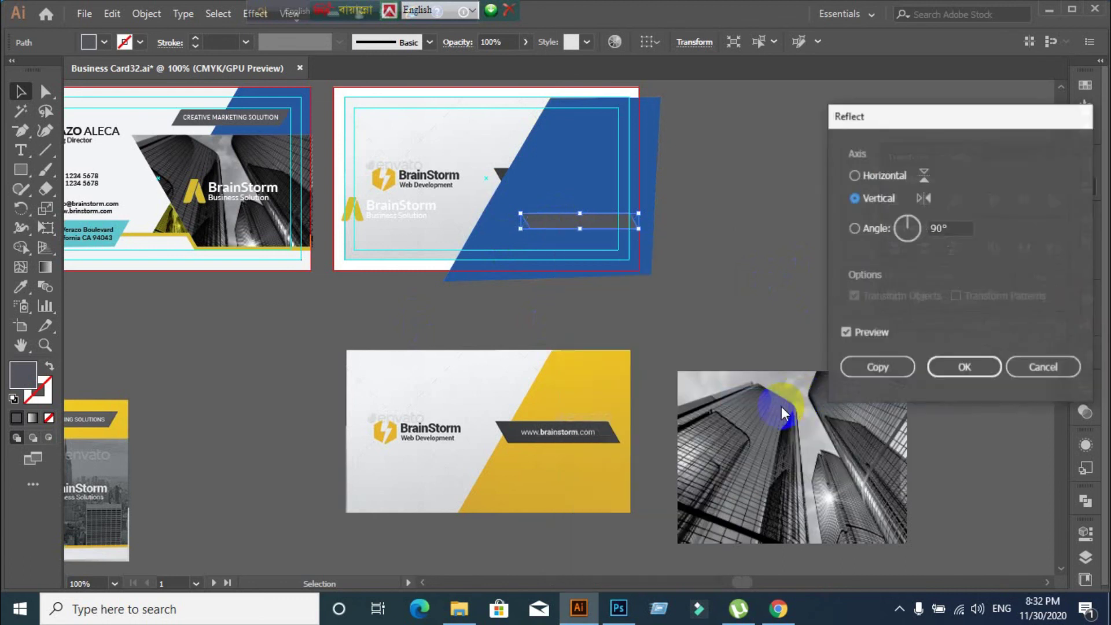
{"action": "left_click", "coordinate": [944, 367]}
Select the blue diagonal shape and cut it away with Ctrl+X
{"action": "left_click", "coordinate": [711, 281]}
{"action": "left_click", "coordinate": [590, 172]}
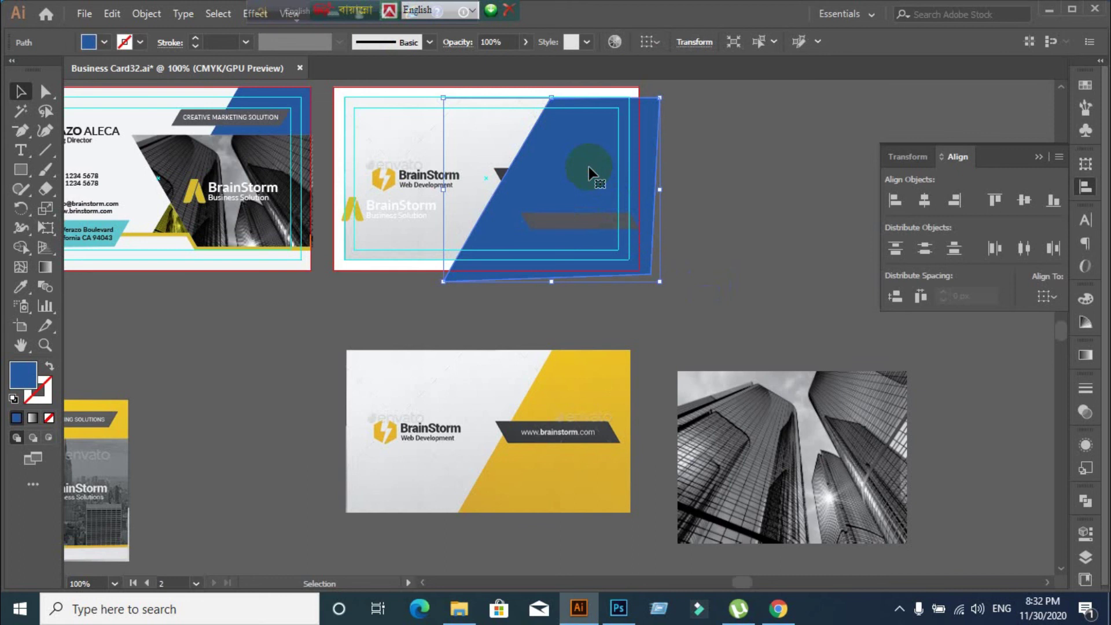
{"action": "key", "text": "ctrl+x"}
Move the lower dark bar up beneath the other bar
{"action": "left_click", "coordinate": [596, 272]}
{"action": "scroll", "coordinate": [590, 286], "scroll_direction": "up", "scroll_amount": 2}
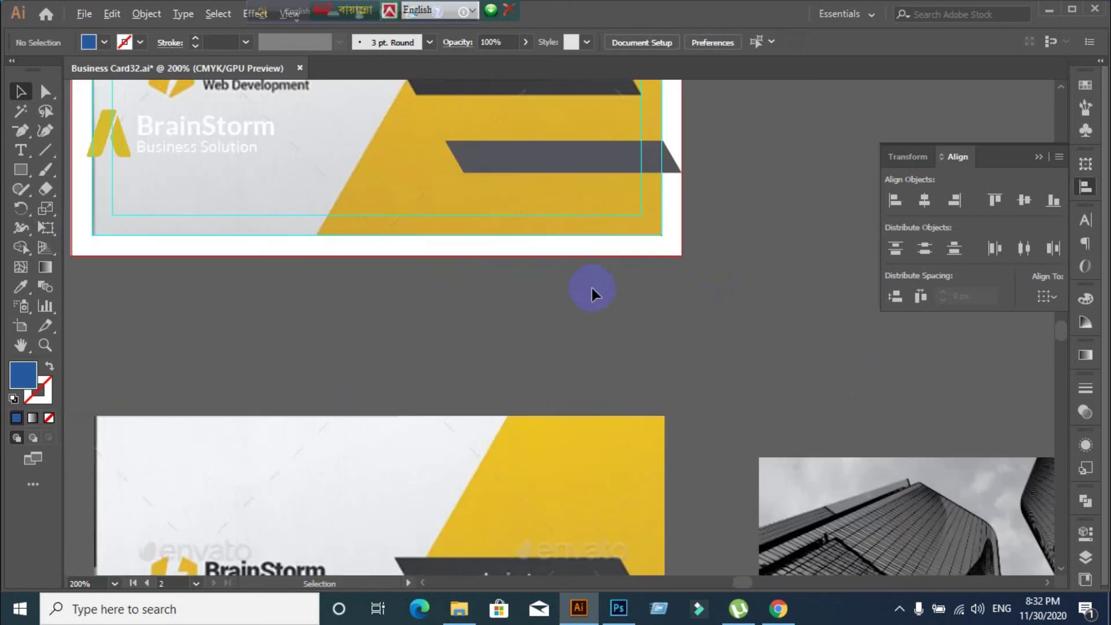
{"action": "scroll", "coordinate": [590, 286], "scroll_direction": "down", "scroll_amount": 1}
{"action": "left_click_drag", "start_coordinate": [577, 193], "coordinate": [536, 126]}
{"action": "left_click", "coordinate": [643, 228]}
{"action": "scroll", "coordinate": [568, 183], "scroll_direction": "up", "scroll_amount": 1}
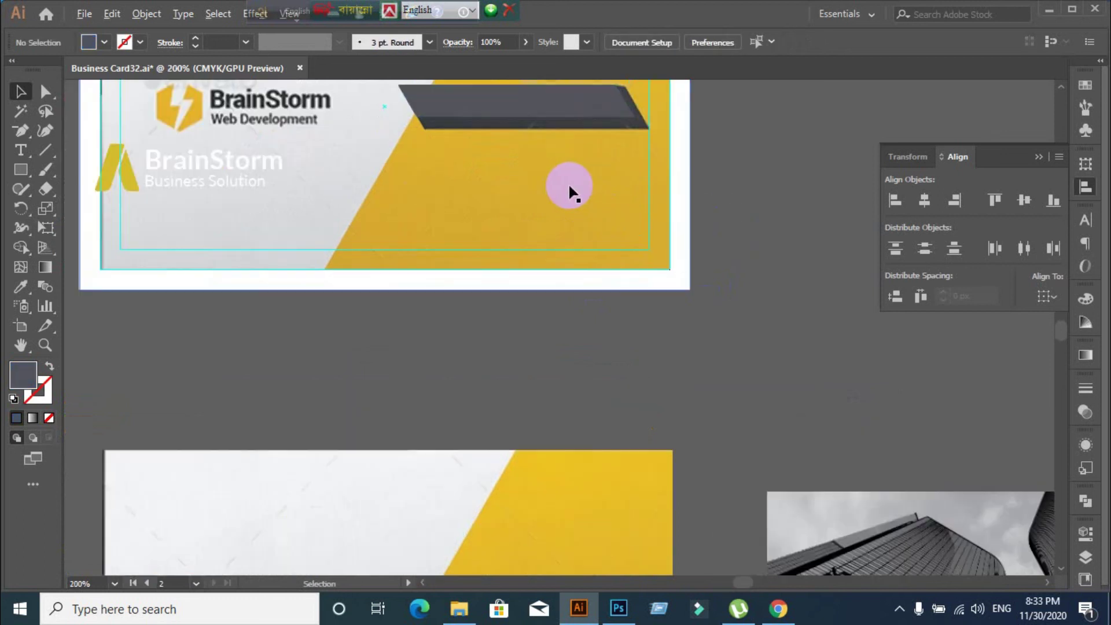
{"action": "scroll", "coordinate": [550, 178], "scroll_direction": "up", "scroll_amount": 3}
{"action": "scroll", "coordinate": [558, 265], "scroll_direction": "up", "scroll_amount": 2}
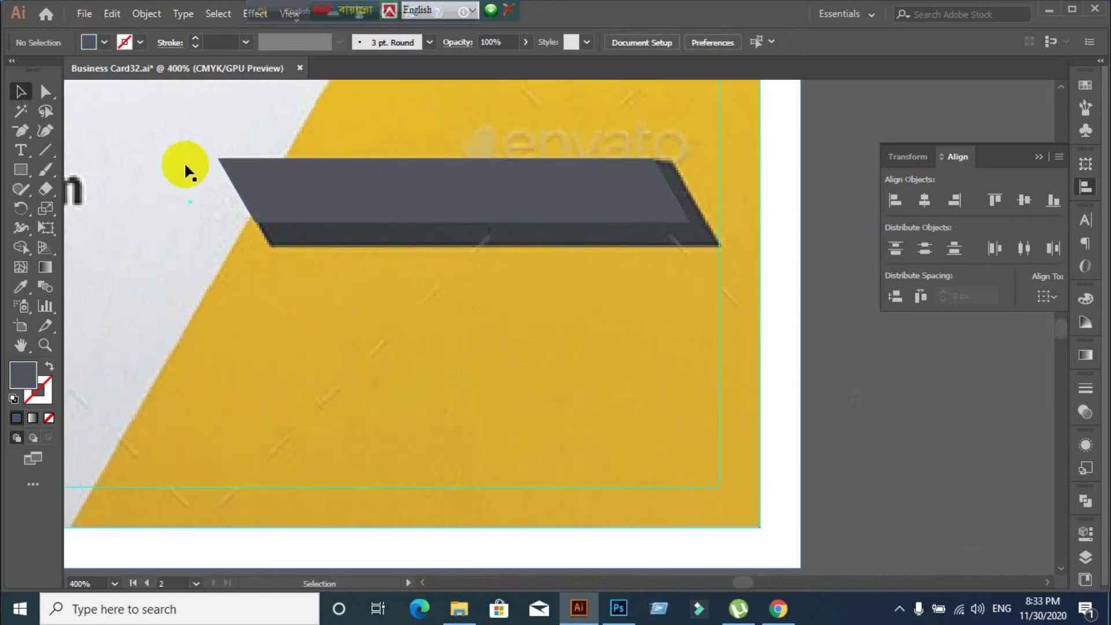
Stretch the top face's right edge outward and pull its bottom edge down over the lower bar
{"action": "left_click_drag", "start_coordinate": [46, 98], "coordinate": [105, 91]}
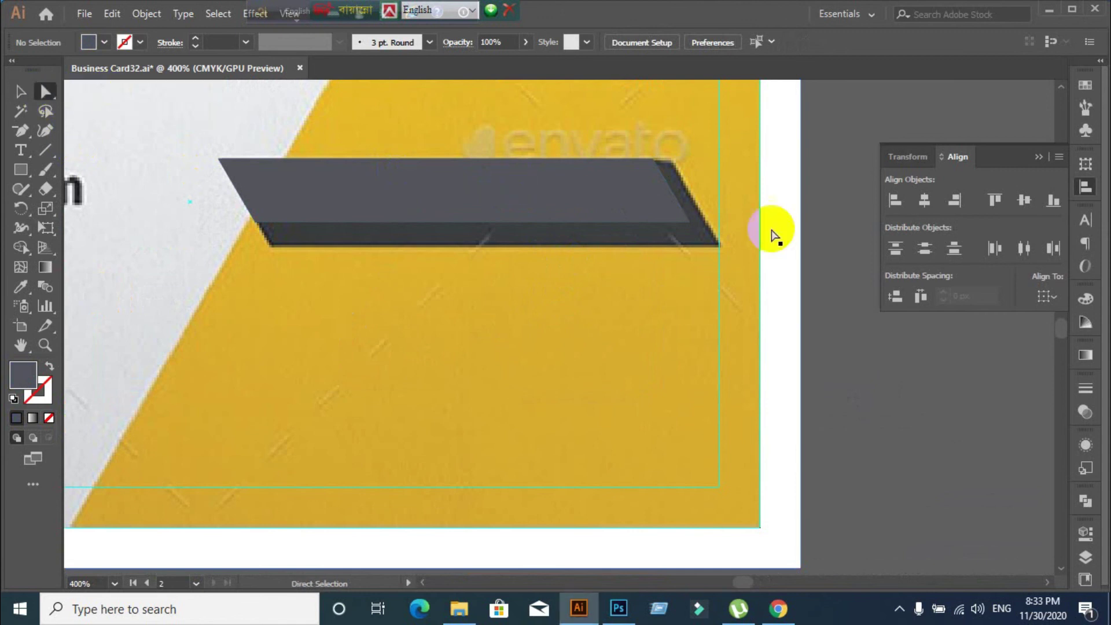
{"action": "left_click", "coordinate": [677, 202]}
{"action": "left_click_drag", "start_coordinate": [677, 203], "coordinate": [697, 198]}
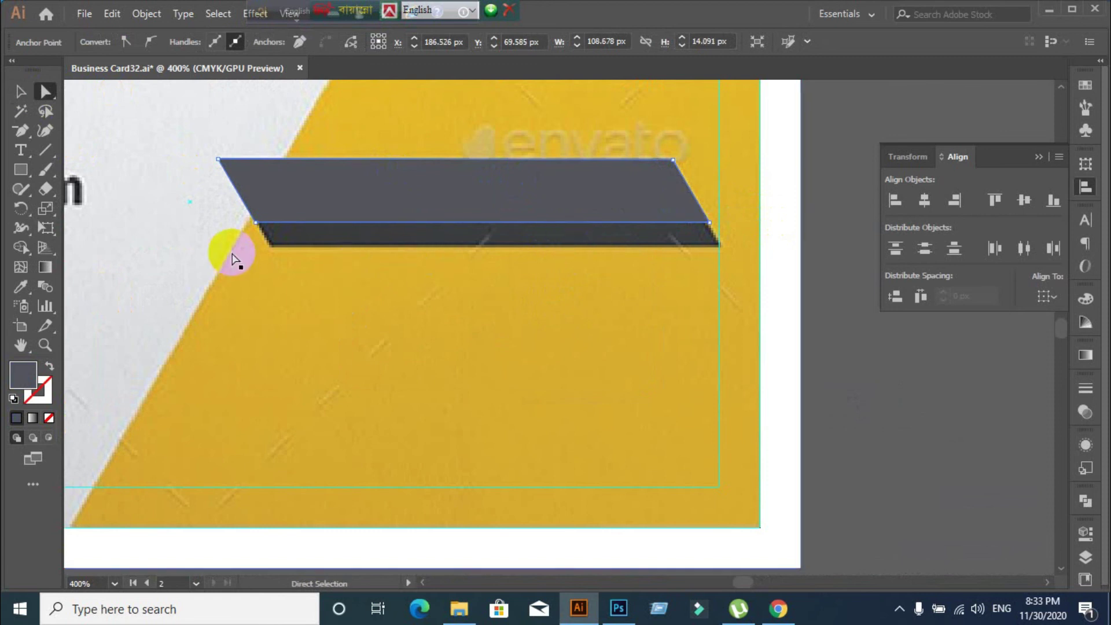
{"action": "left_click", "coordinate": [391, 223]}
{"action": "left_click_drag", "start_coordinate": [391, 227], "coordinate": [406, 250]}
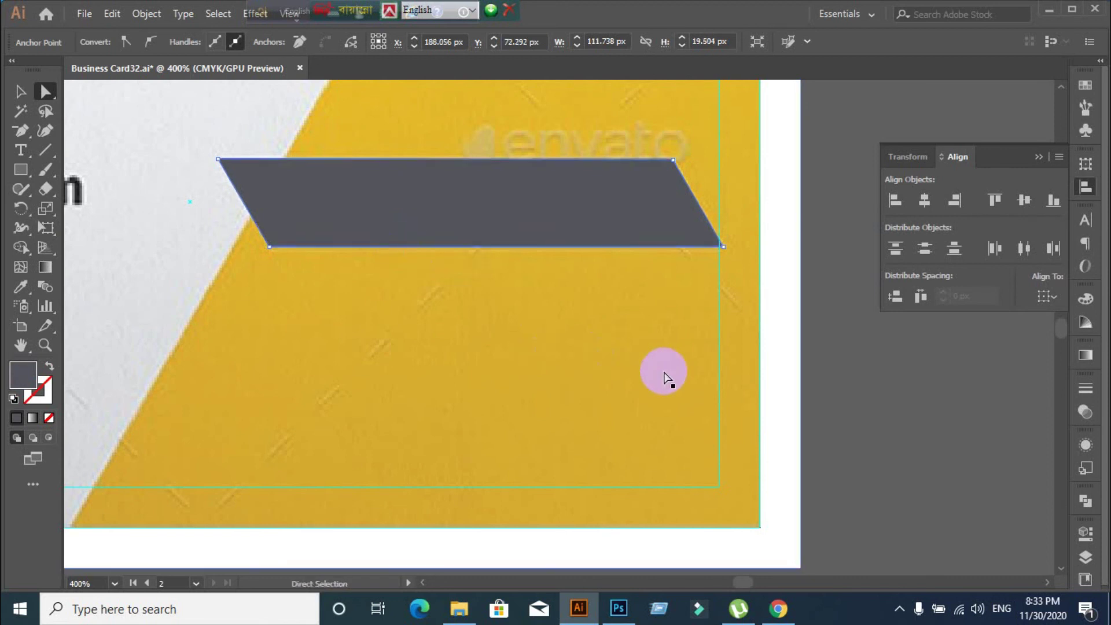
{"action": "scroll", "coordinate": [664, 372], "scroll_direction": "down", "scroll_amount": 3}
Shift the lower BrainStorm logo slightly to the right
{"action": "left_click", "coordinate": [19, 93]}
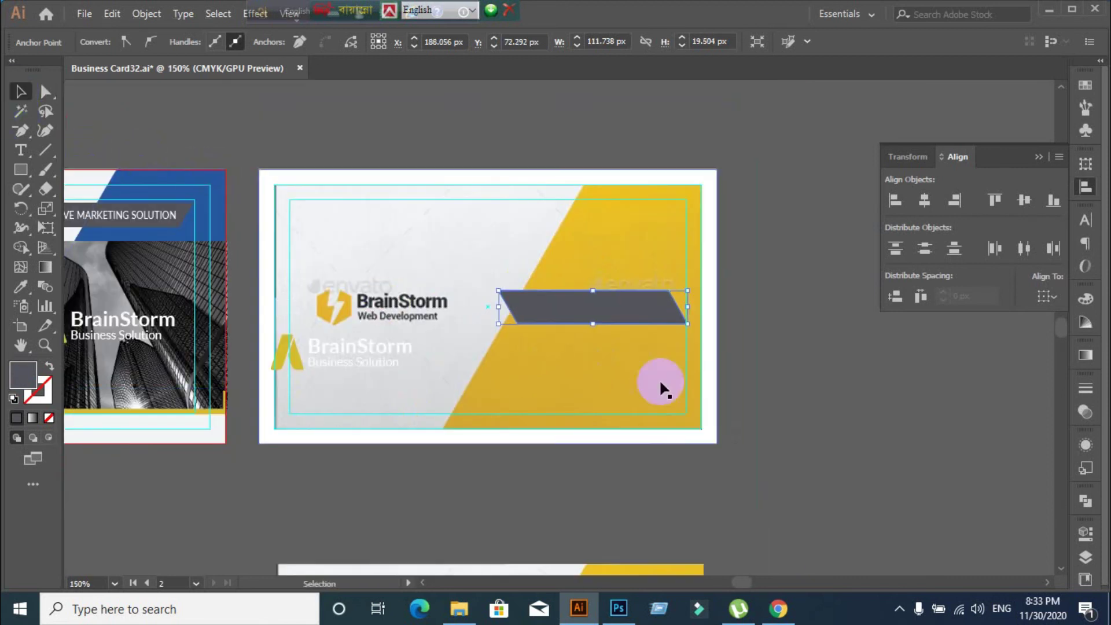
{"action": "left_click", "coordinate": [826, 456]}
{"action": "scroll", "coordinate": [764, 446], "scroll_direction": "down", "scroll_amount": 1}
{"action": "scroll", "coordinate": [462, 512], "scroll_direction": "up", "scroll_amount": 2}
{"action": "left_click_drag", "start_coordinate": [508, 272], "coordinate": [547, 275]}
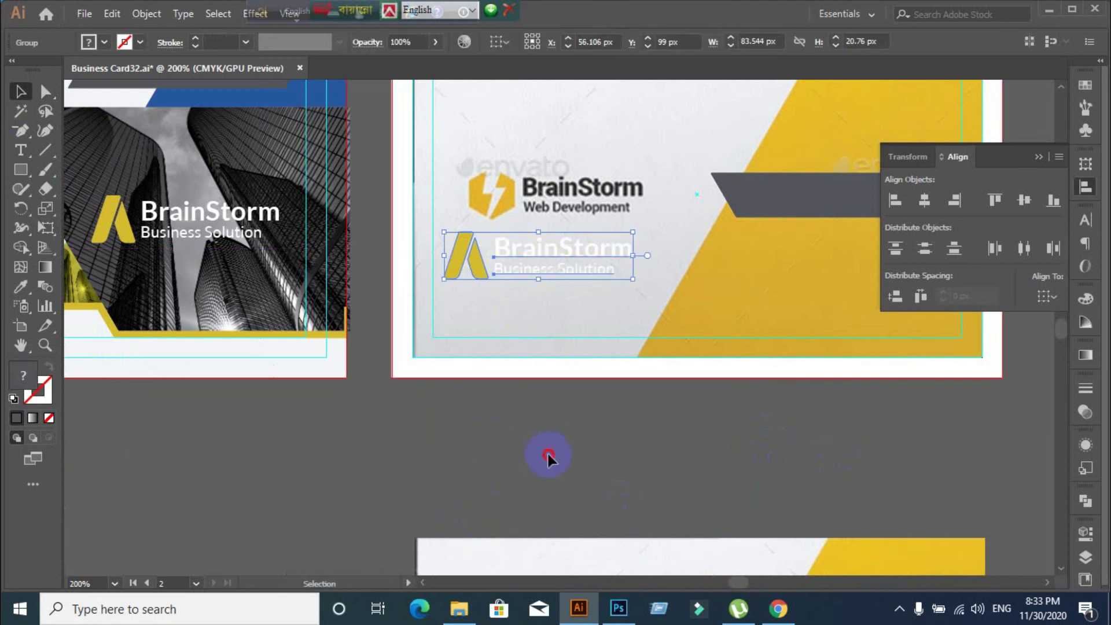
Select the white BrainStorm logo text and recolour it black with the Eyedropper
{"action": "left_click", "coordinate": [547, 451]}
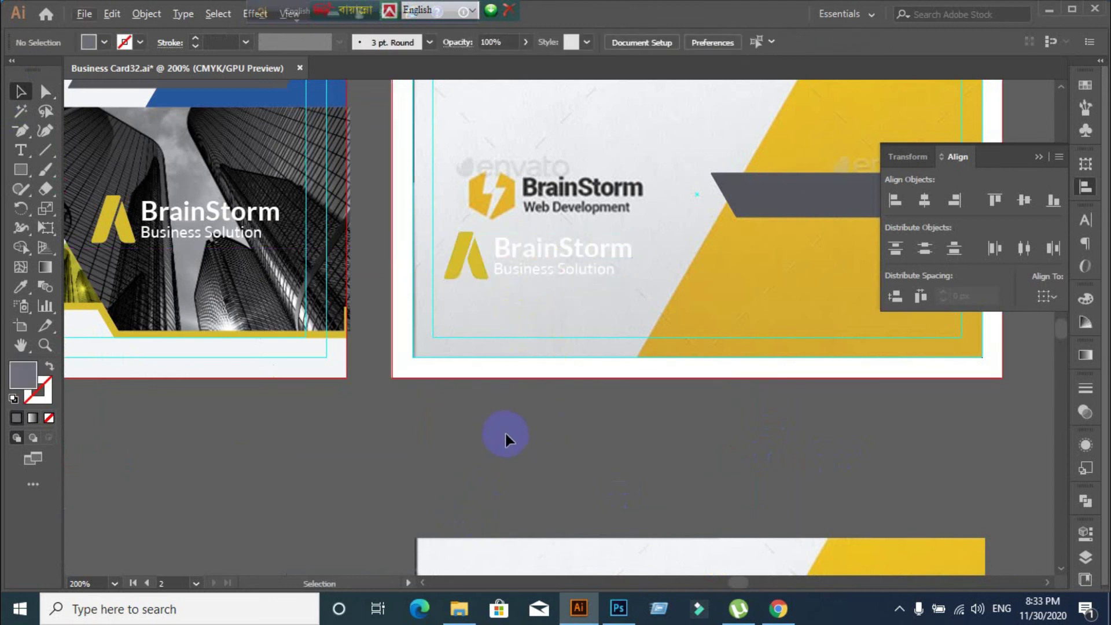
{"action": "scroll", "coordinate": [505, 431], "scroll_direction": "down", "scroll_amount": 1}
{"action": "left_click_drag", "start_coordinate": [377, 408], "coordinate": [409, 382]}
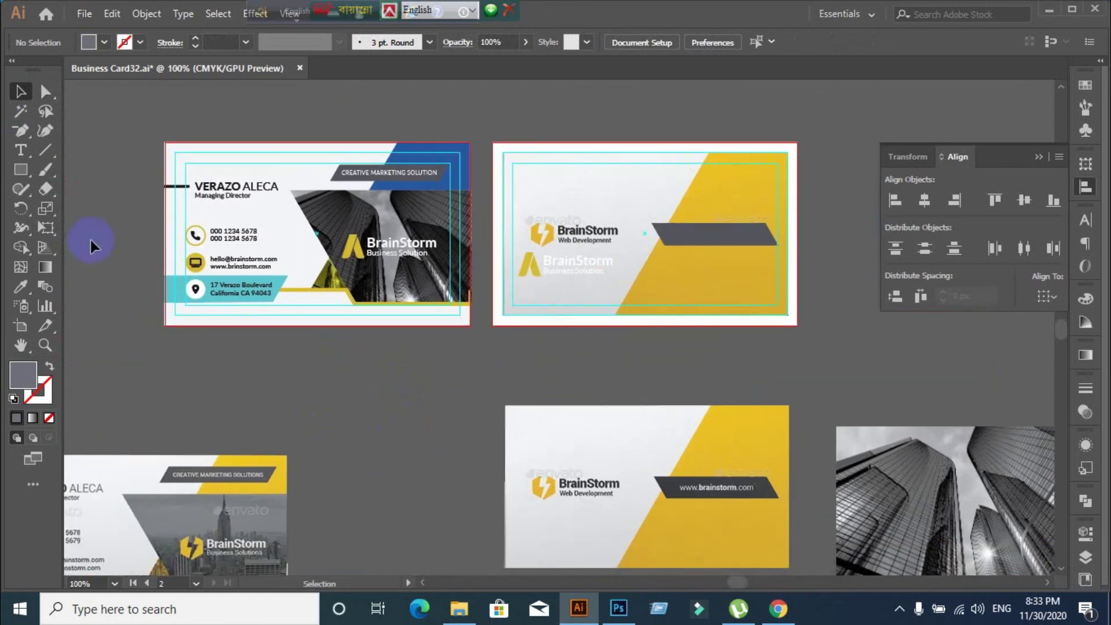
{"action": "left_click_drag", "start_coordinate": [43, 92], "coordinate": [89, 103]}
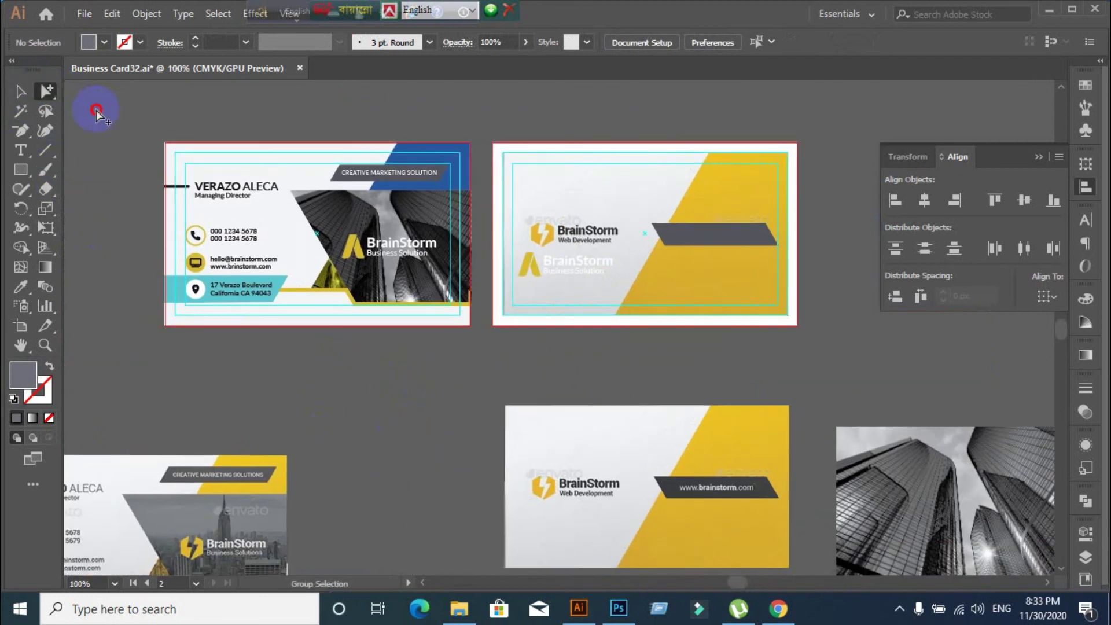
{"action": "left_click", "coordinate": [538, 259]}
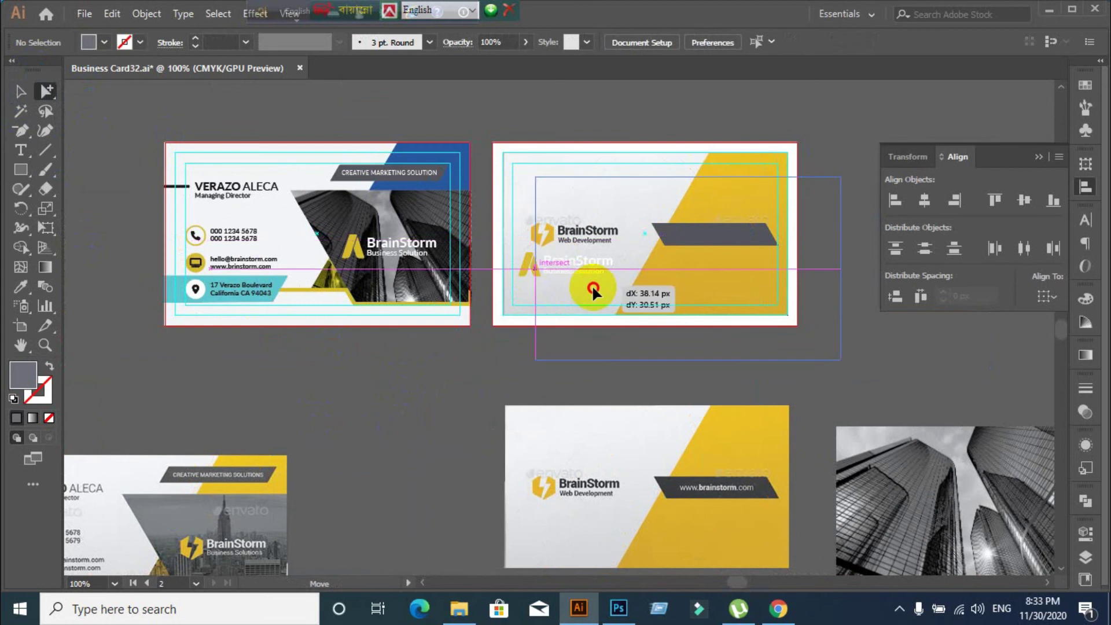
{"action": "left_click", "coordinate": [506, 396]}
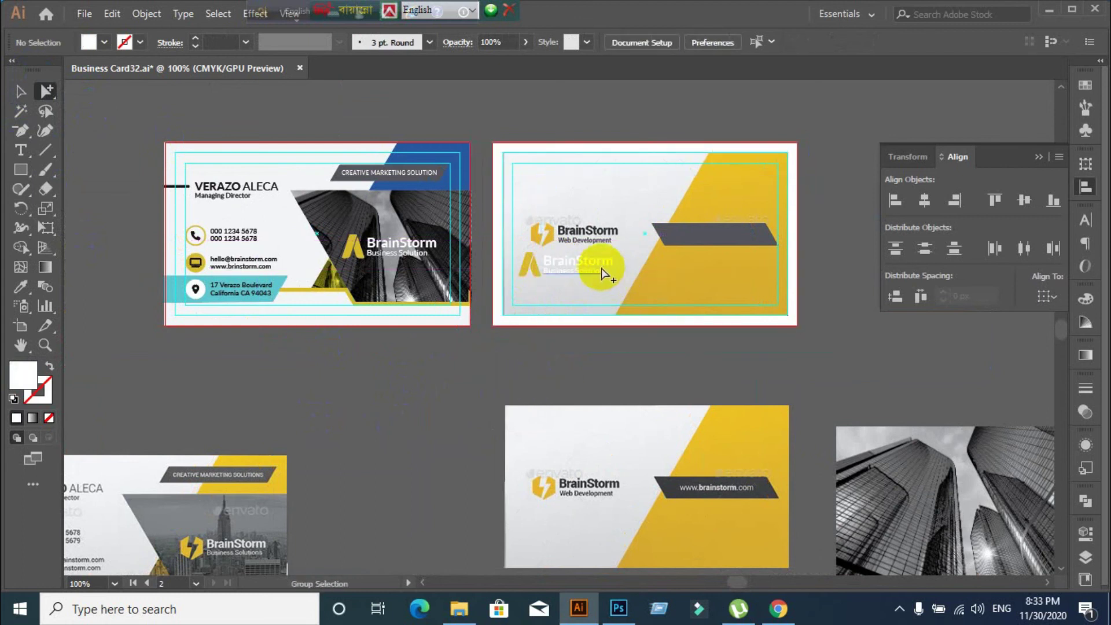
{"action": "left_click", "coordinate": [579, 283]}
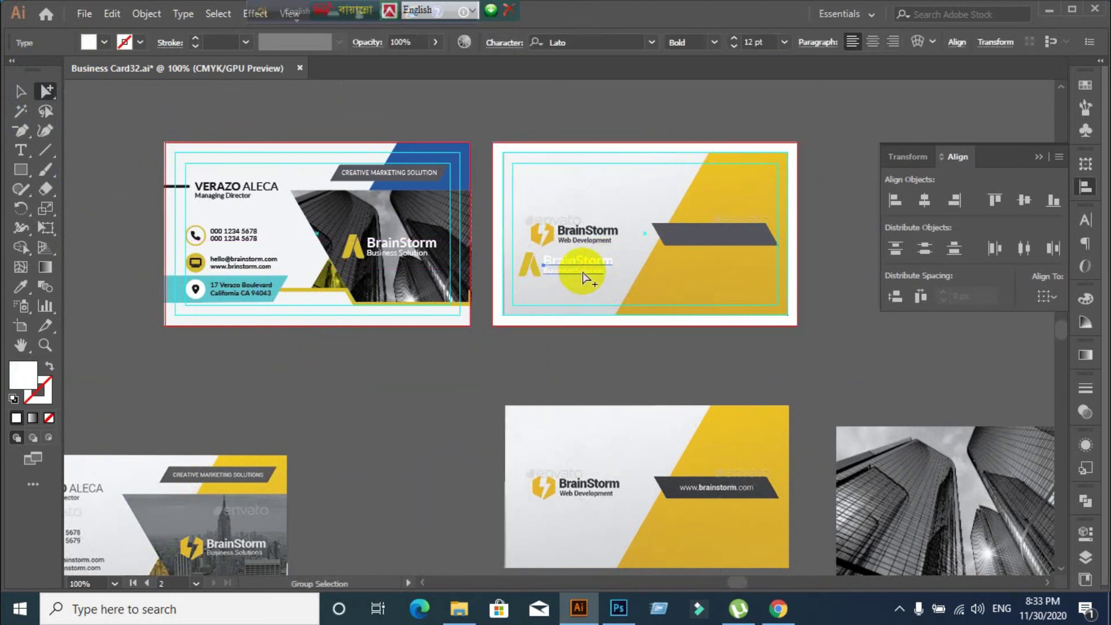
{"action": "left_click", "coordinate": [22, 96]}
{"action": "left_click", "coordinate": [22, 287]}
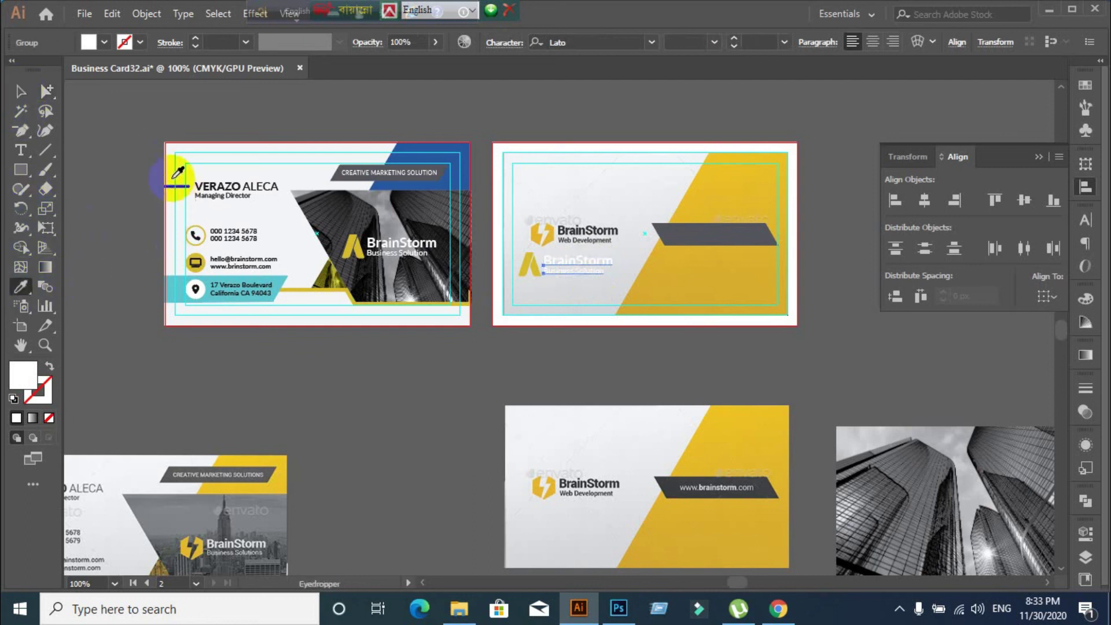
{"action": "left_click", "coordinate": [172, 185]}
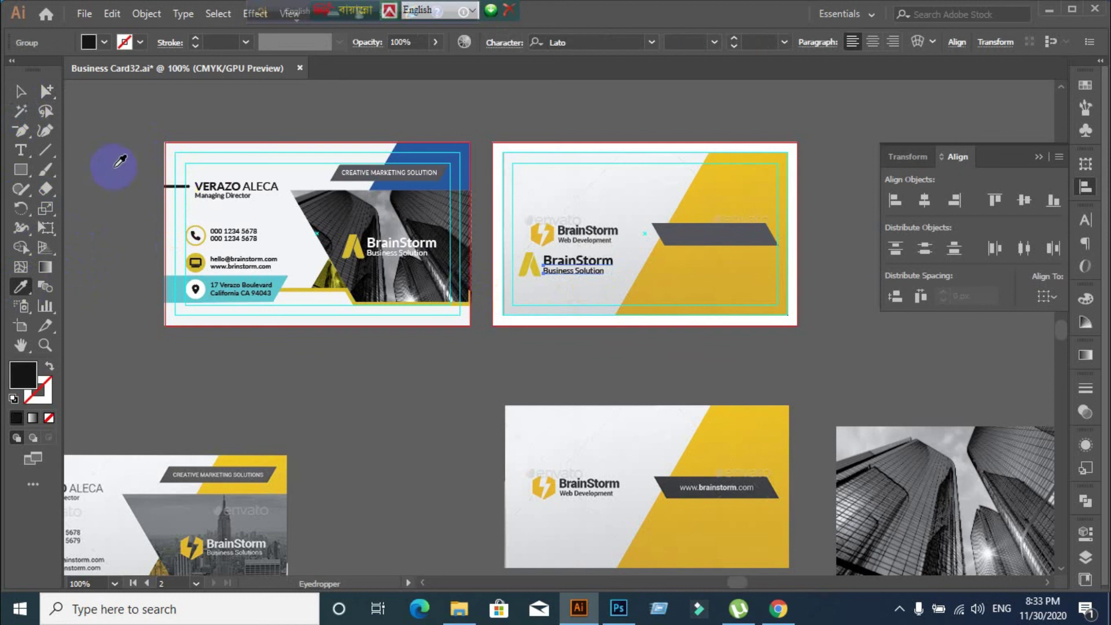
{"action": "left_click", "coordinate": [20, 92]}
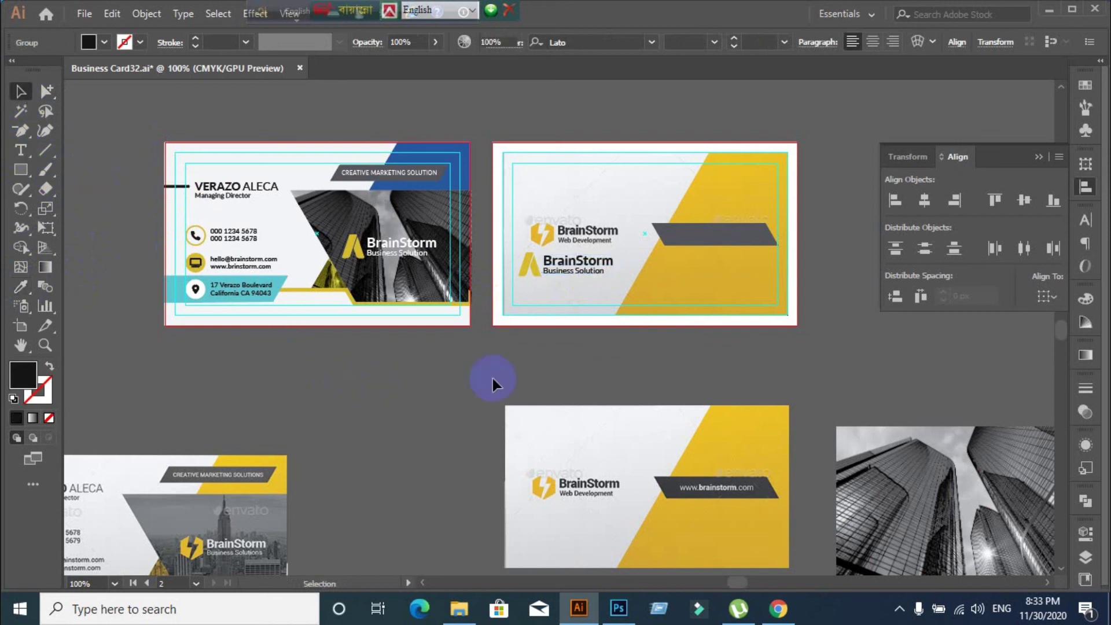
{"action": "left_click", "coordinate": [491, 378]}
Move the dark logo up onto the other BrainStorm logo
{"action": "scroll", "coordinate": [665, 377], "scroll_direction": "down", "scroll_amount": 1}
{"action": "scroll", "coordinate": [624, 401], "scroll_direction": "up", "scroll_amount": 1}
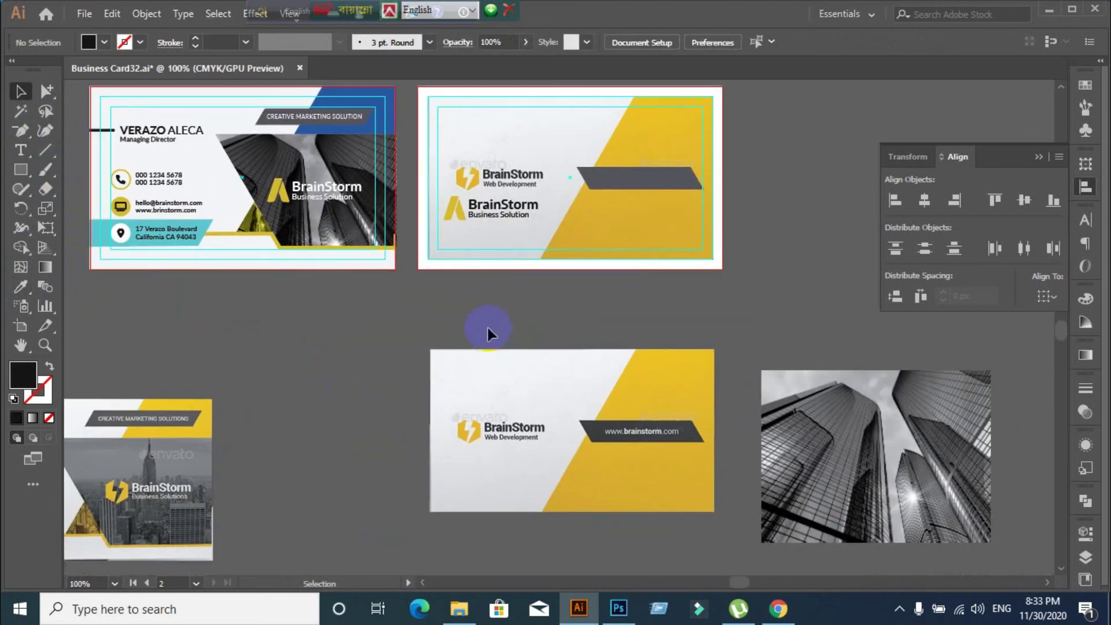
{"action": "left_click_drag", "start_coordinate": [478, 224], "coordinate": [505, 181]}
{"action": "left_click", "coordinate": [544, 321]}
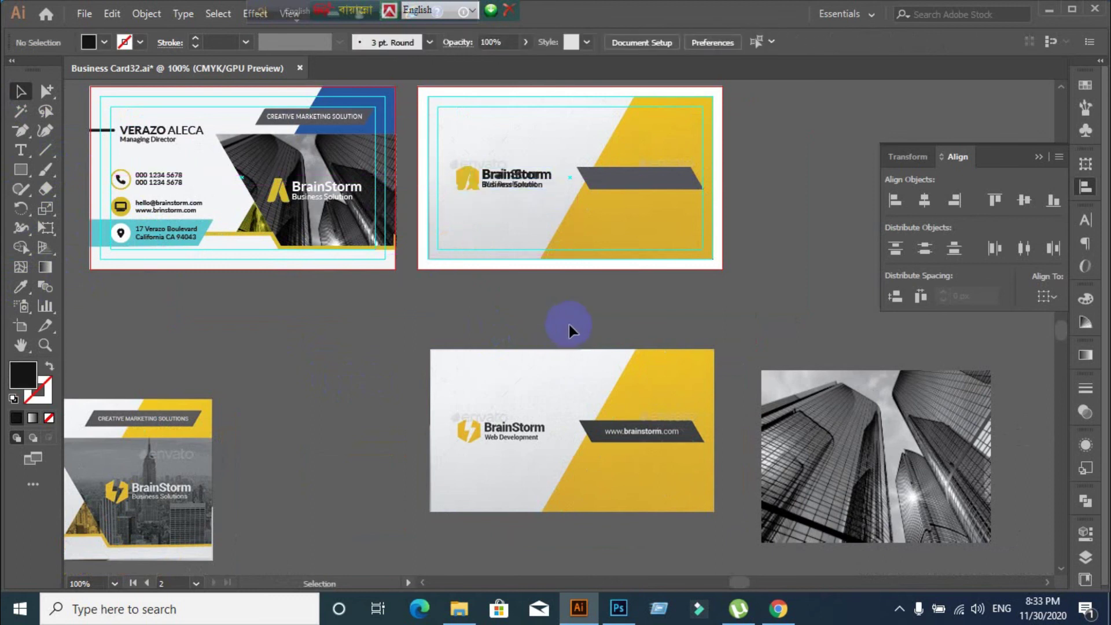
{"action": "left_click_drag", "start_coordinate": [650, 341], "coordinate": [471, 305]}
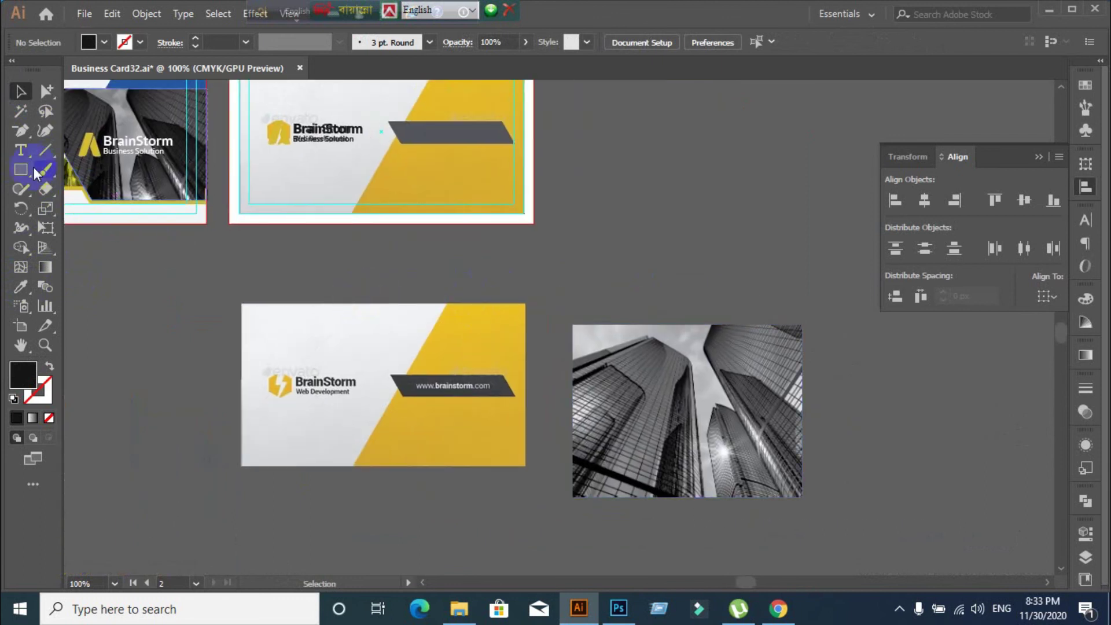
{"action": "left_click", "coordinate": [20, 150]}
Set the Type tool's font to Lato Regular in the Character panel
{"action": "left_click", "coordinate": [633, 185]}
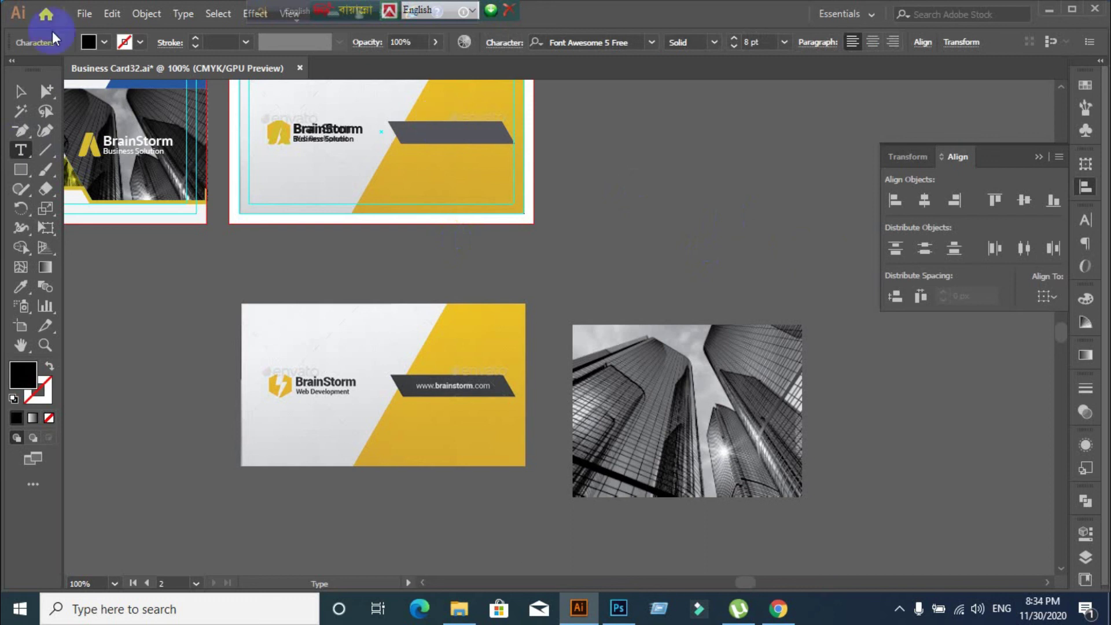
{"action": "left_click", "coordinate": [24, 91]}
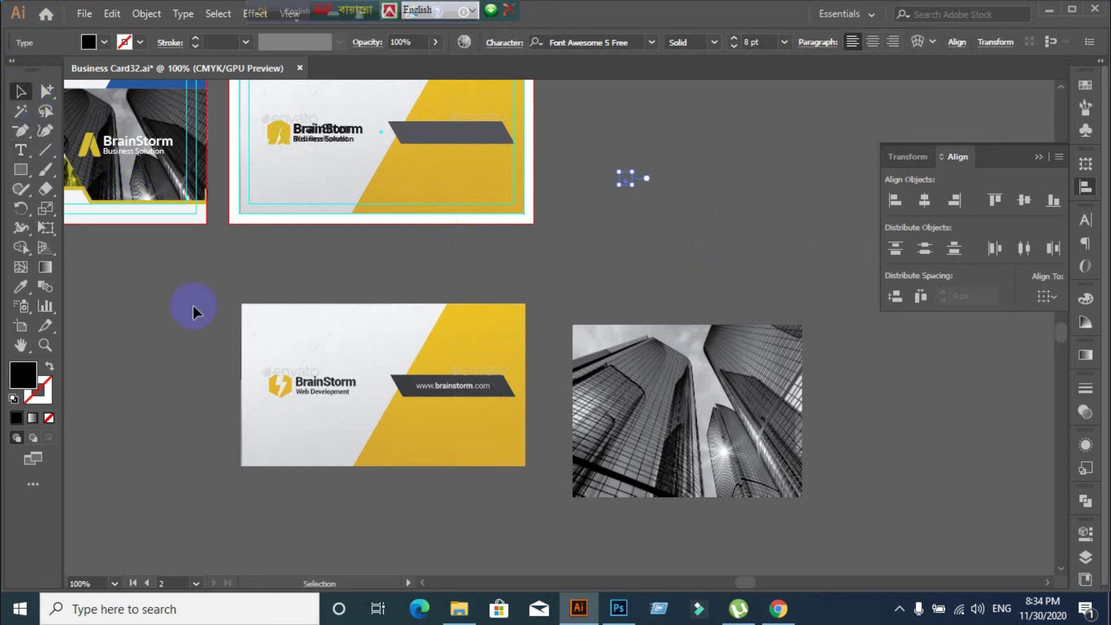
{"action": "left_click", "coordinate": [192, 303]}
{"action": "left_click", "coordinate": [21, 150]}
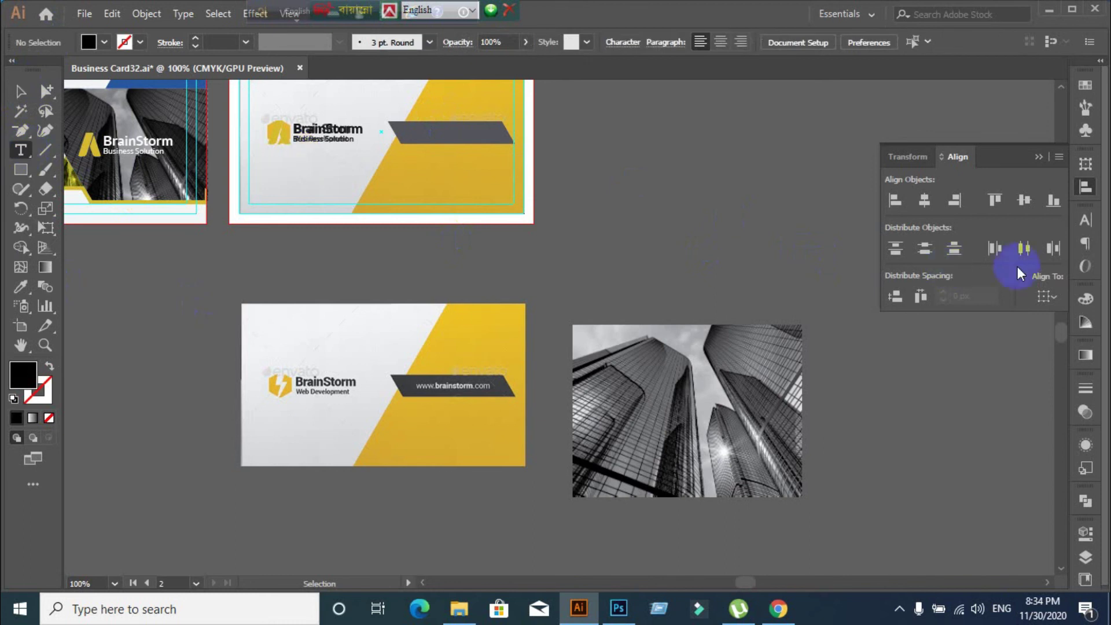
{"action": "left_click", "coordinate": [1087, 220]}
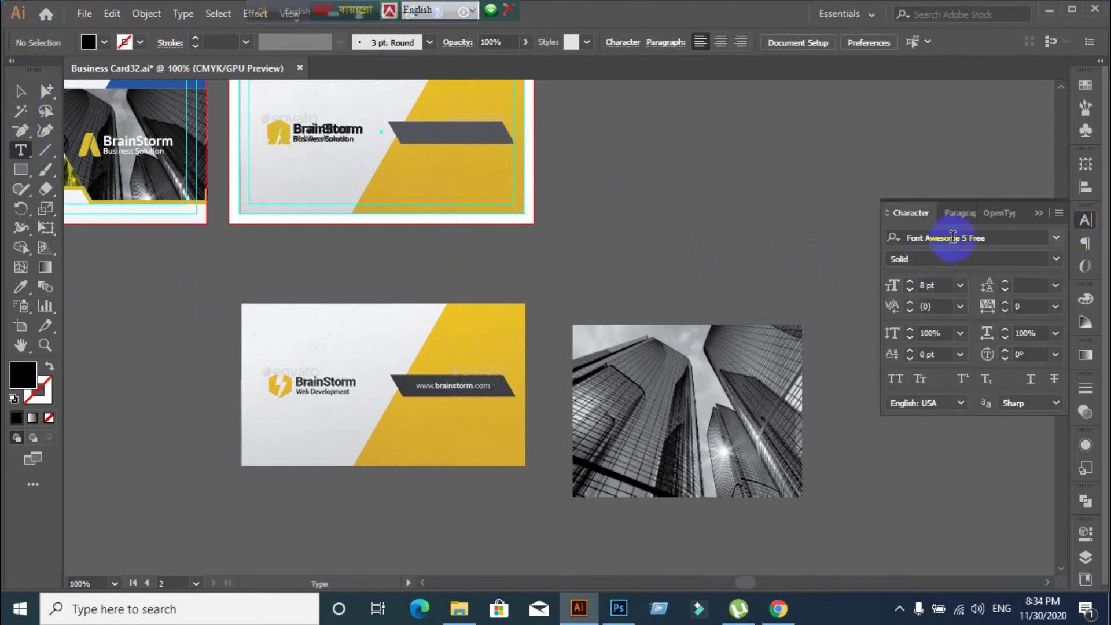
{"action": "left_click", "coordinate": [989, 240]}
{"action": "type", "text": "Lato"}
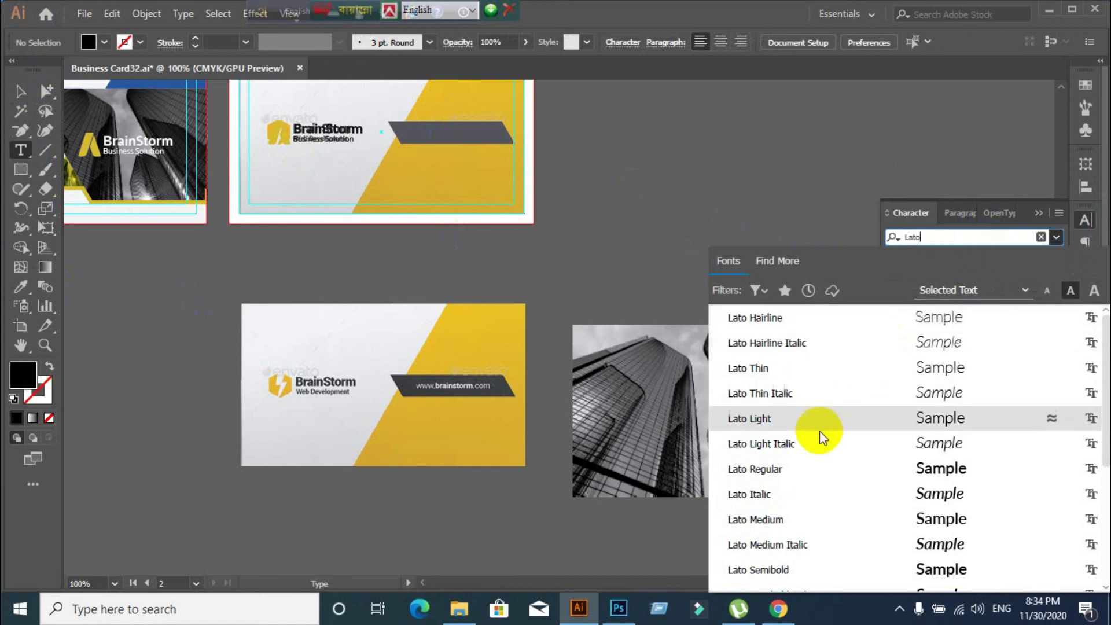
{"action": "left_click", "coordinate": [775, 467]}
{"action": "left_click", "coordinate": [634, 185]}
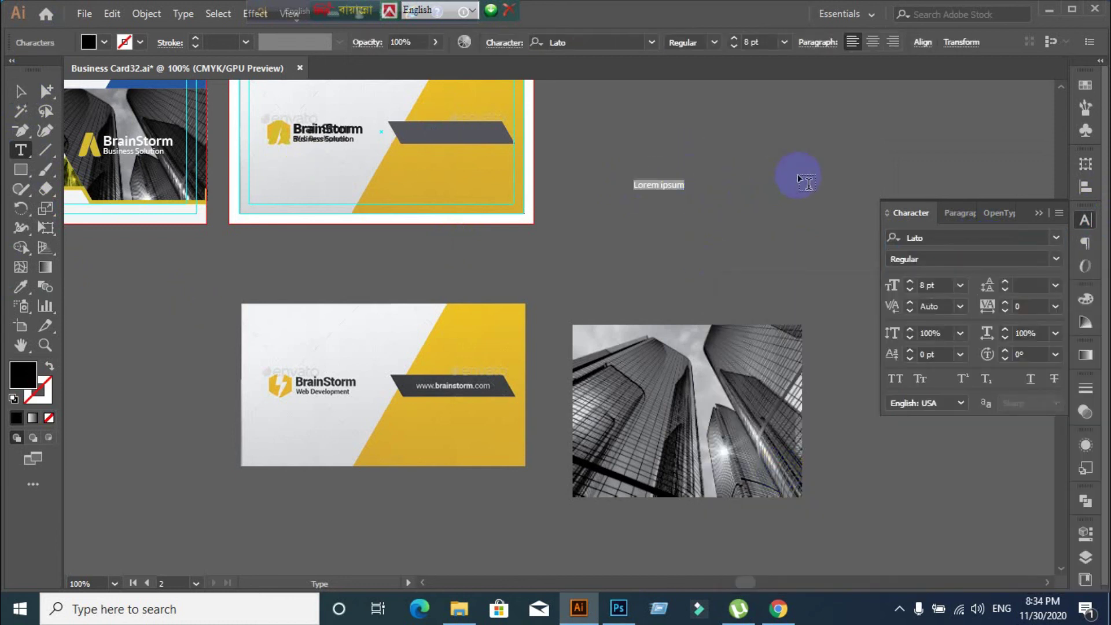
{"action": "type", "text": "www."}
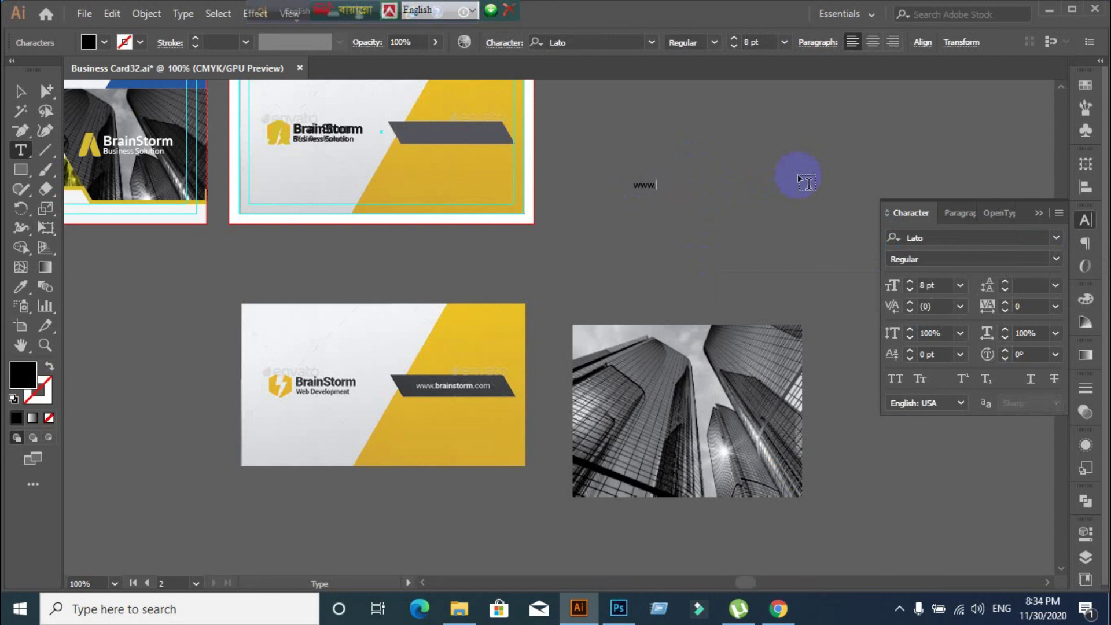
{"action": "type", "text": "brainstorm.com"}
{"action": "left_click", "coordinate": [20, 90]}
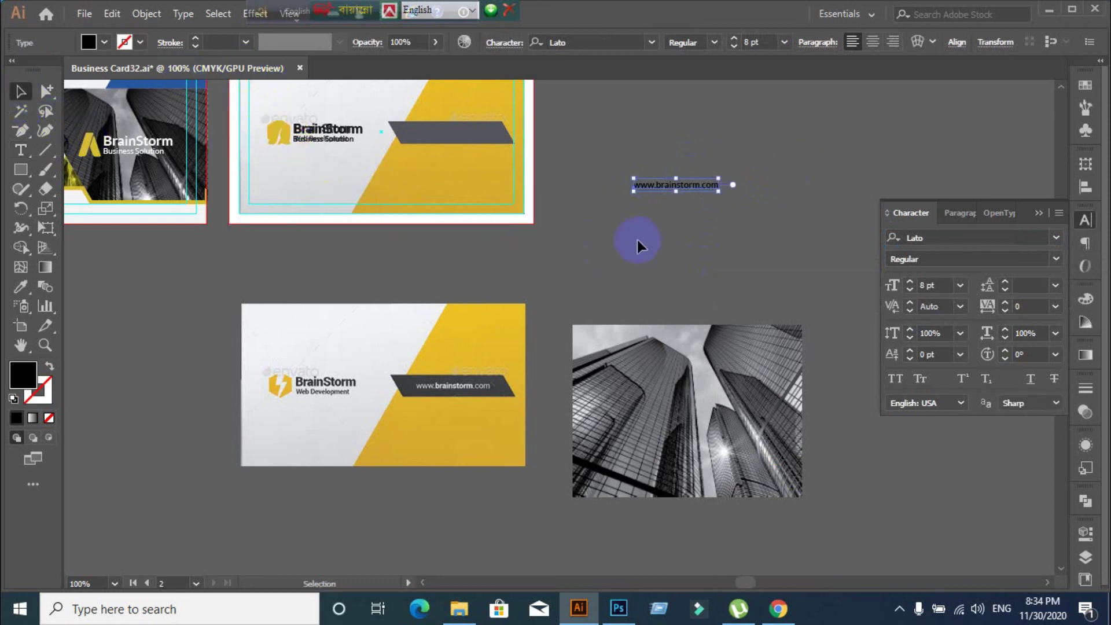
{"action": "left_click", "coordinate": [441, 209]}
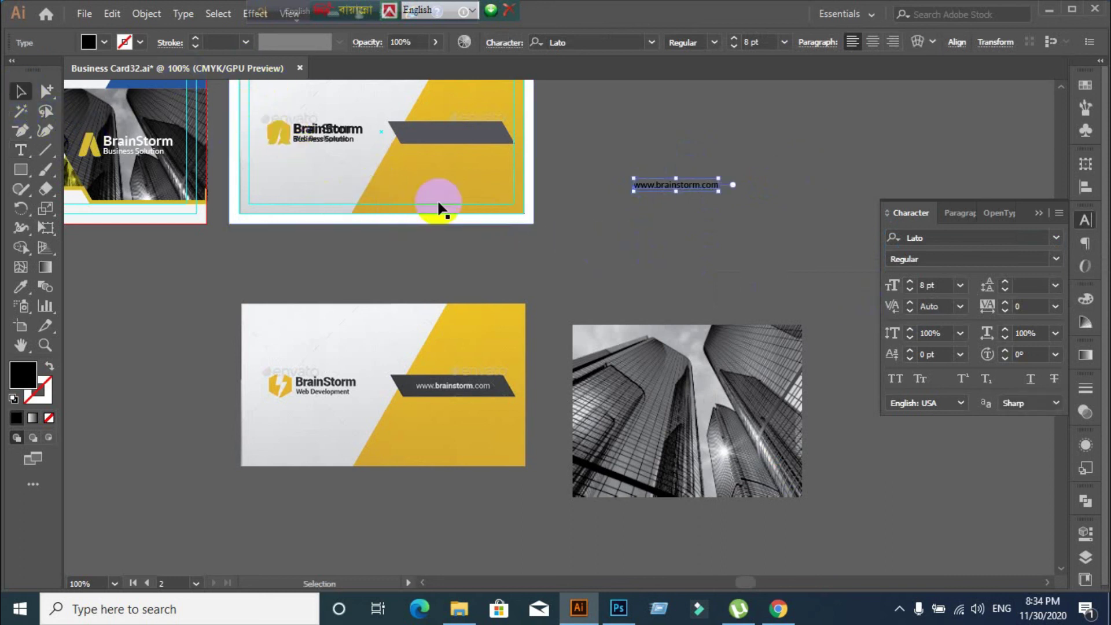
{"action": "left_click", "coordinate": [96, 47]}
{"action": "left_click", "coordinate": [32, 68]}
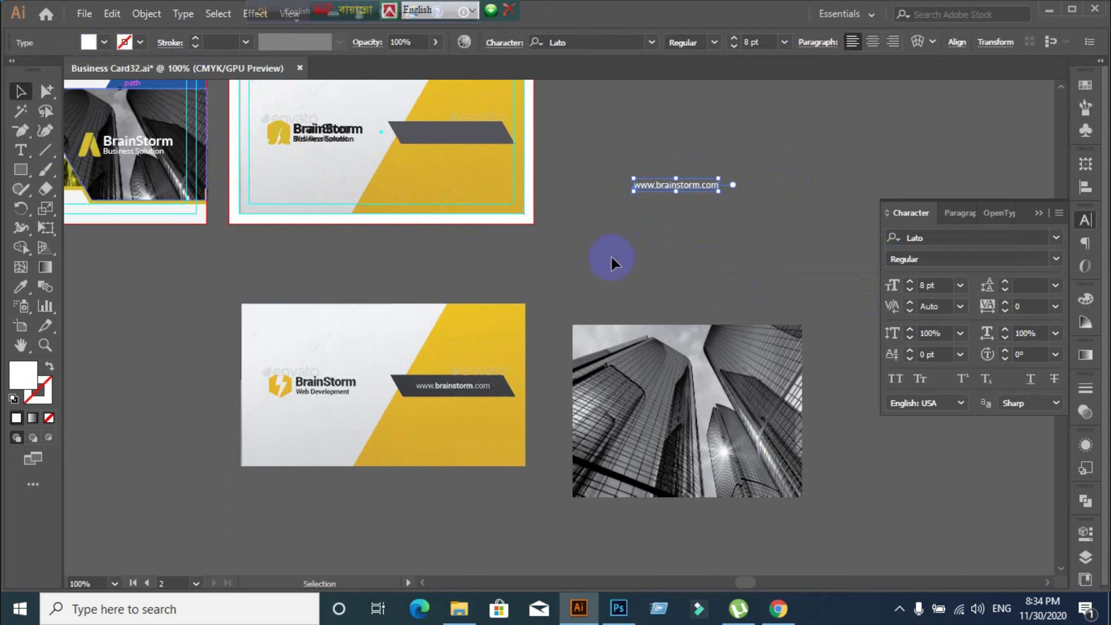
Move the URL text into the grey banner and centre it vertically and horizontally on it
{"action": "left_click_drag", "start_coordinate": [662, 182], "coordinate": [443, 139]}
{"action": "left_click_drag", "start_coordinate": [443, 134], "coordinate": [444, 128]}
{"action": "scroll", "coordinate": [383, 195], "scroll_direction": "up", "scroll_amount": 1}
{"action": "scroll", "coordinate": [383, 196], "scroll_direction": "up", "scroll_amount": 4}
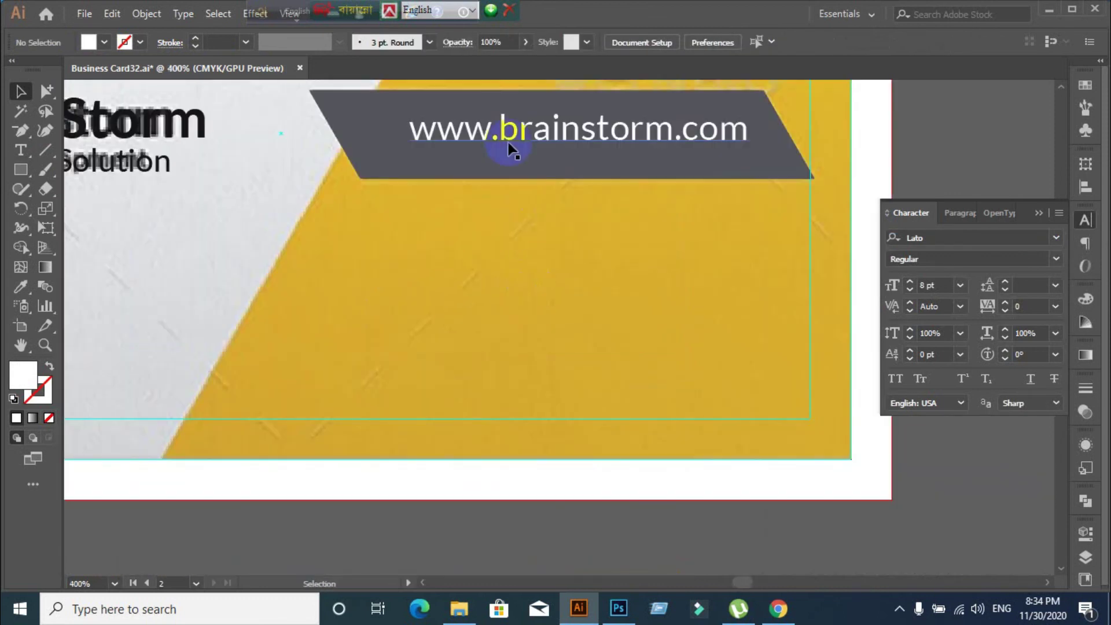
{"action": "left_click", "coordinate": [510, 149]}
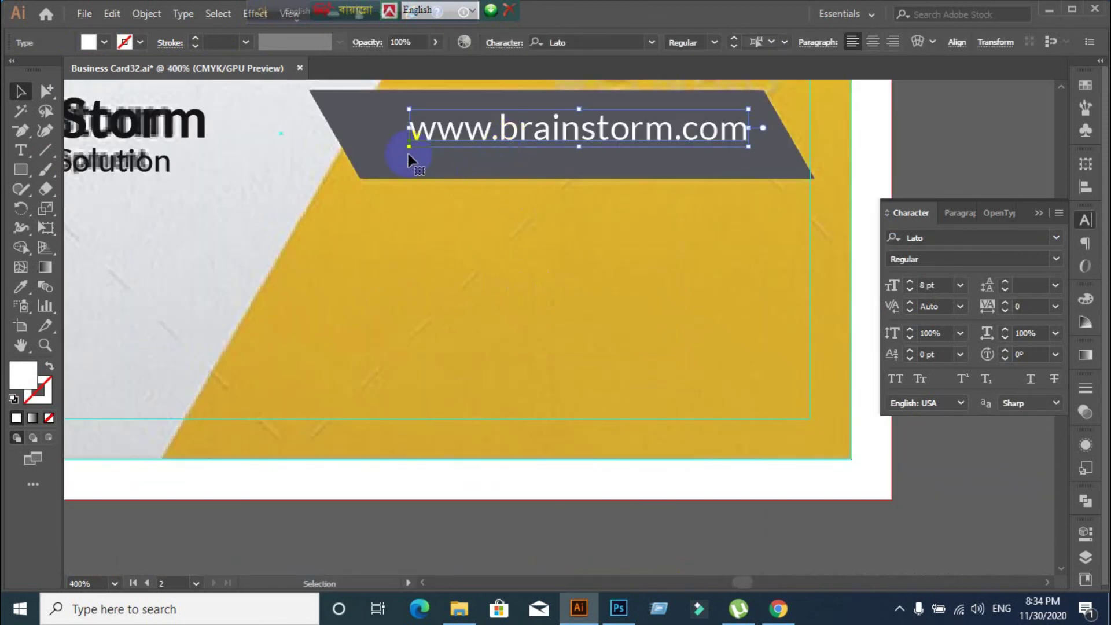
{"action": "left_click", "coordinate": [369, 137], "text": "shift"}
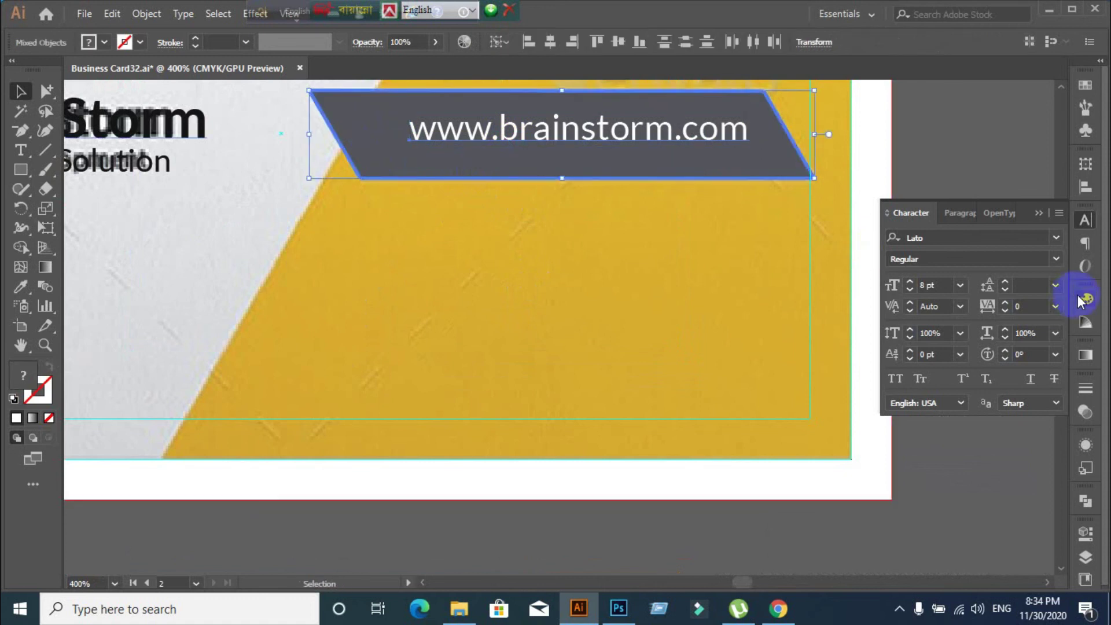
{"action": "left_click", "coordinate": [1085, 187]}
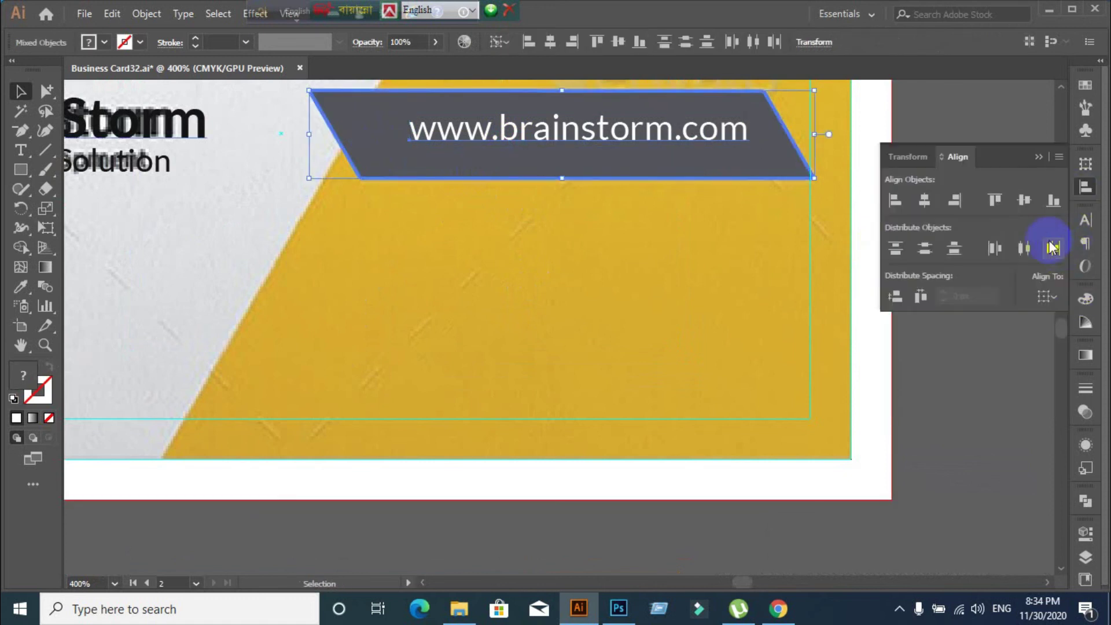
{"action": "left_click", "coordinate": [1024, 200]}
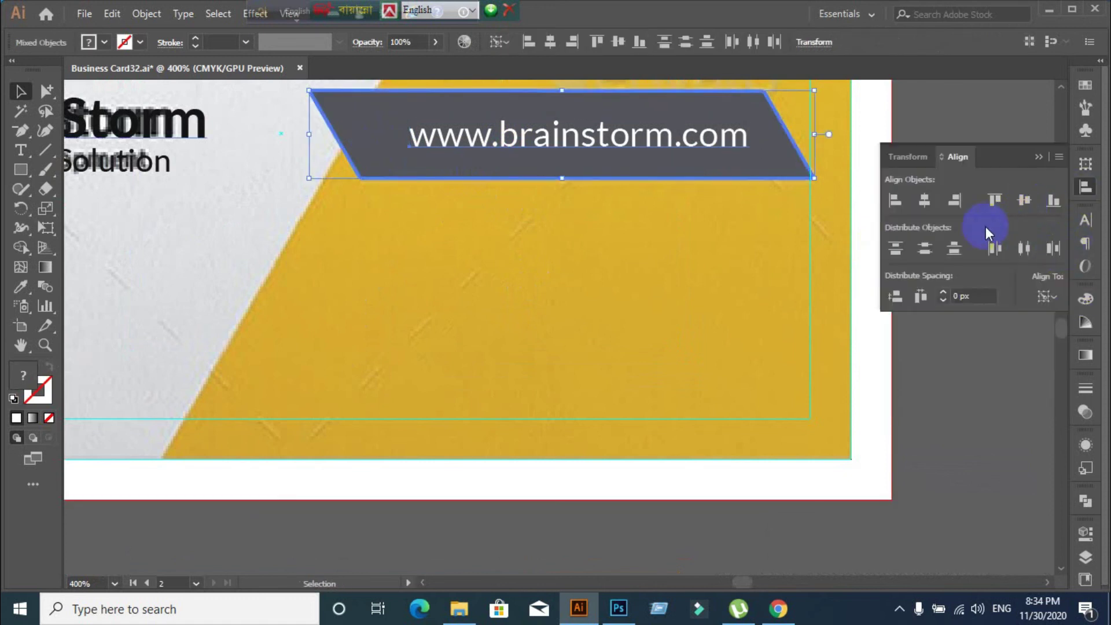
{"action": "left_click", "coordinate": [924, 200]}
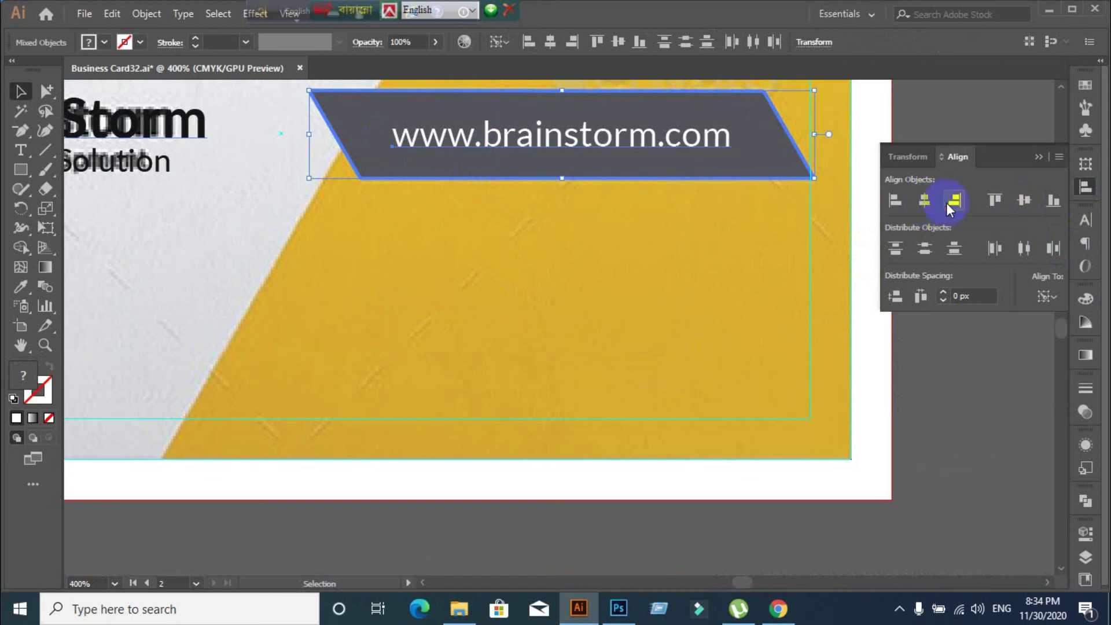
{"action": "left_click", "coordinate": [961, 112]}
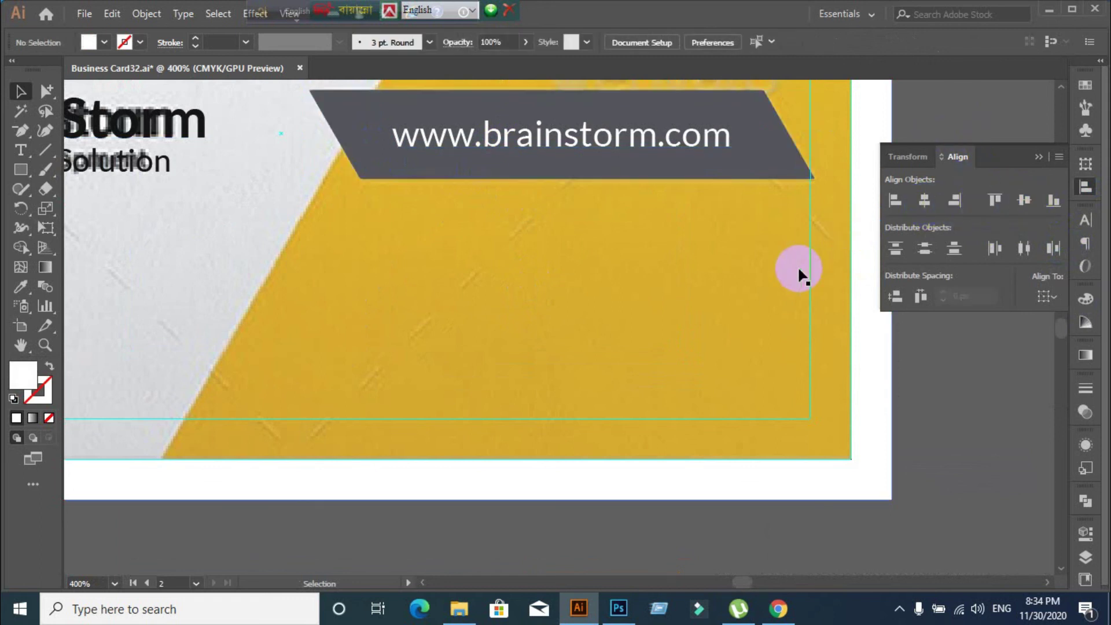
Paste the copied card image back in place and send it behind the vector artwork
{"action": "scroll", "coordinate": [797, 265], "scroll_direction": "down", "scroll_amount": 1}
{"action": "scroll", "coordinate": [829, 329], "scroll_direction": "down", "scroll_amount": 1}
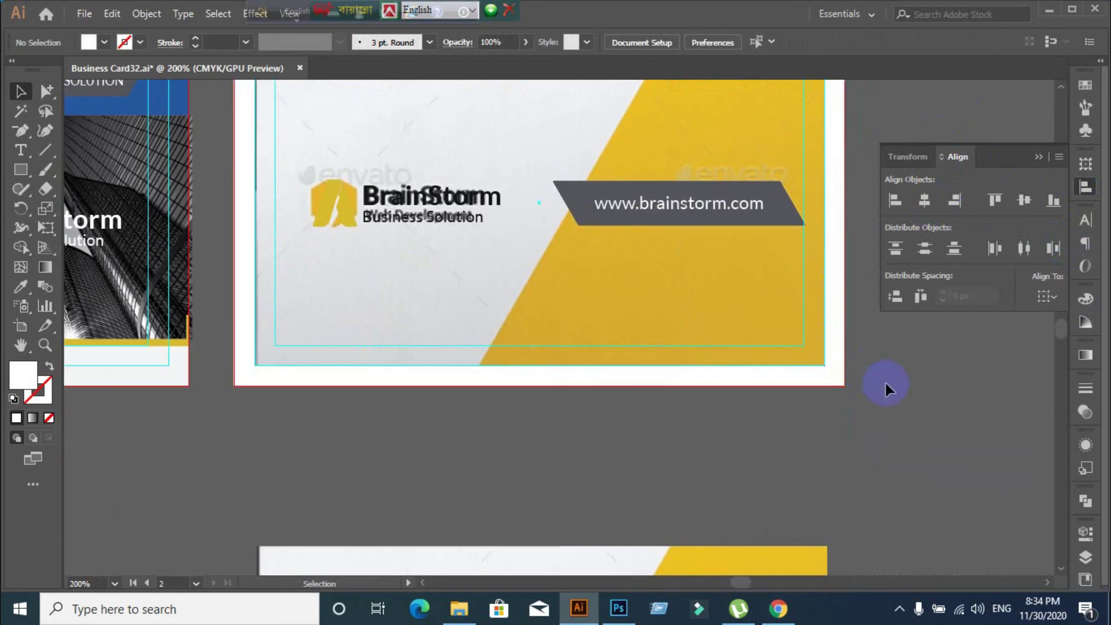
{"action": "scroll", "coordinate": [884, 380], "scroll_direction": "down", "scroll_amount": 1}
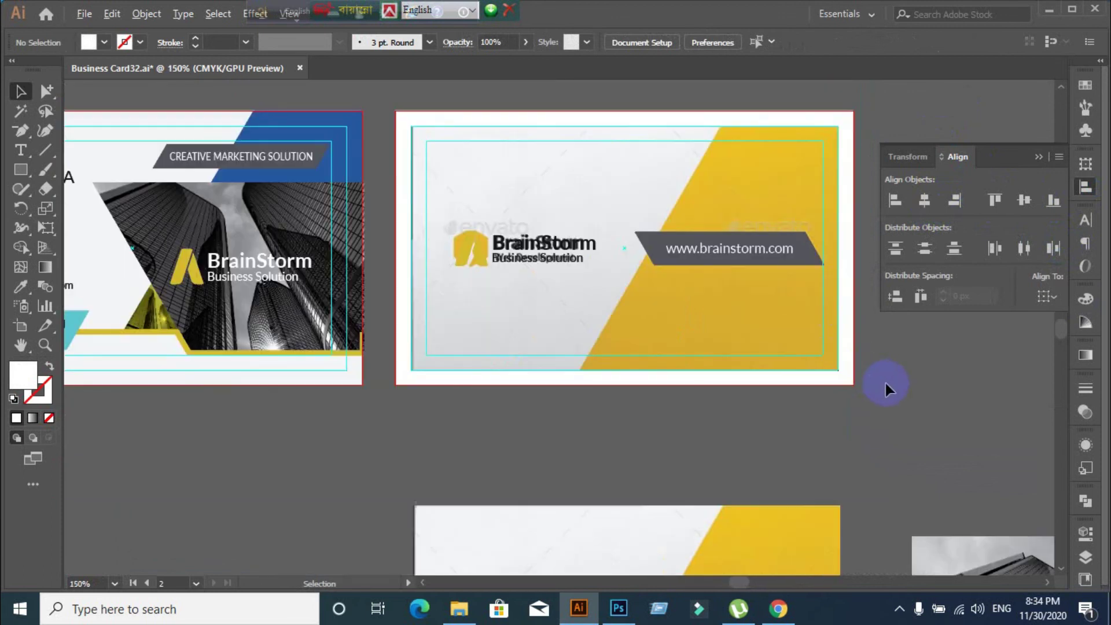
{"action": "key", "text": "ctrl+alt+a"}
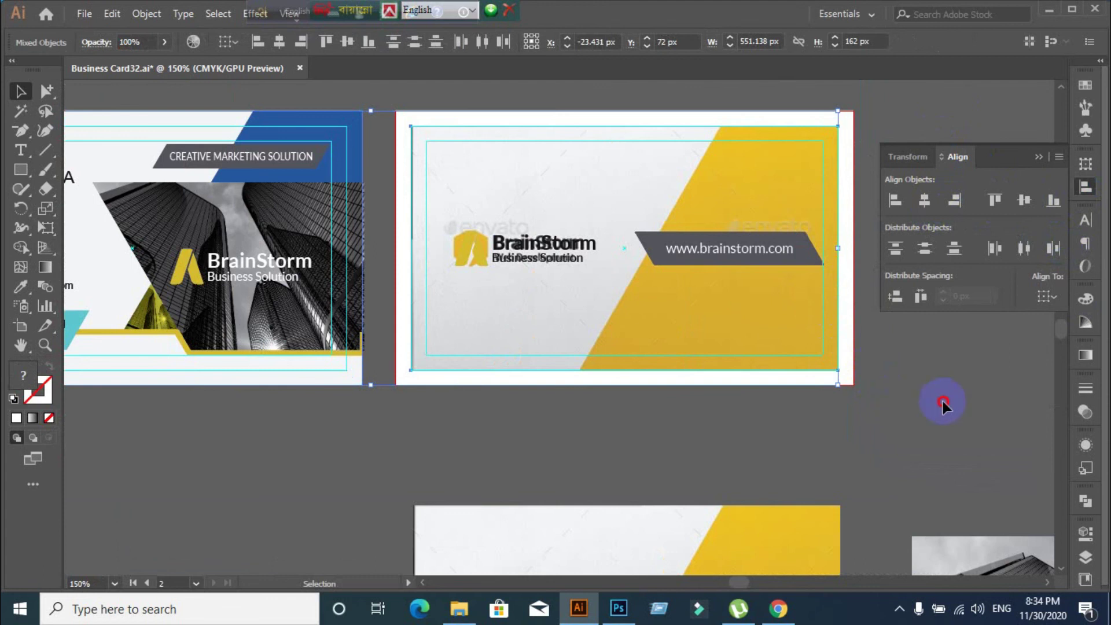
{"action": "left_click", "coordinate": [940, 405]}
{"action": "left_click", "coordinate": [790, 260]}
{"action": "left_click", "coordinate": [781, 306]}
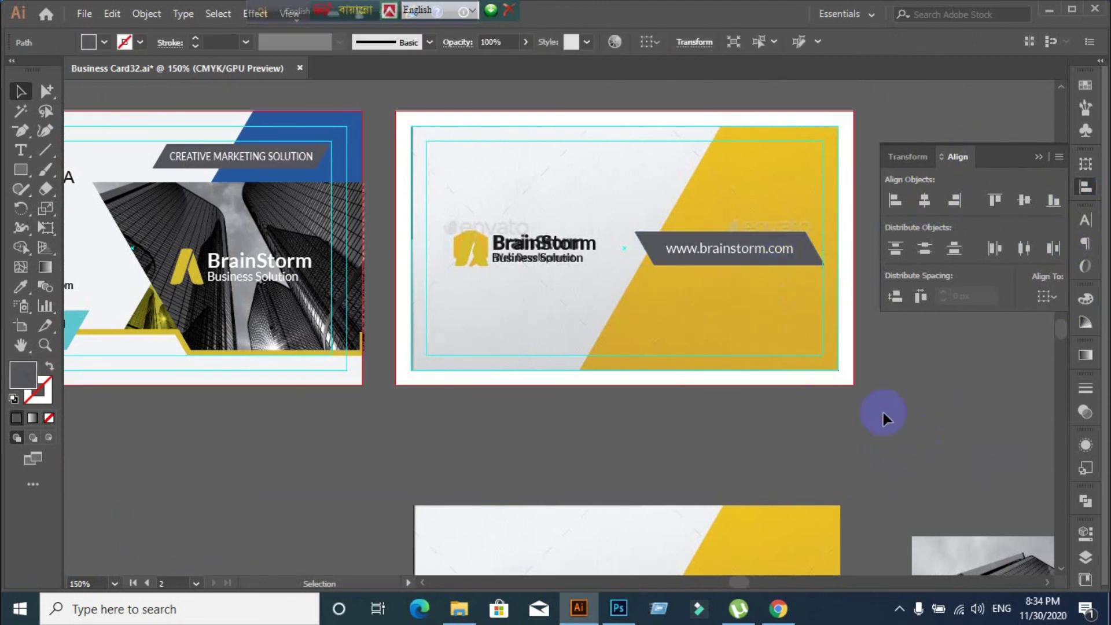
{"action": "key", "text": "ctrl+v"}
{"action": "key", "text": "ctrl+z"}
{"action": "key", "text": "ctrl+b"}
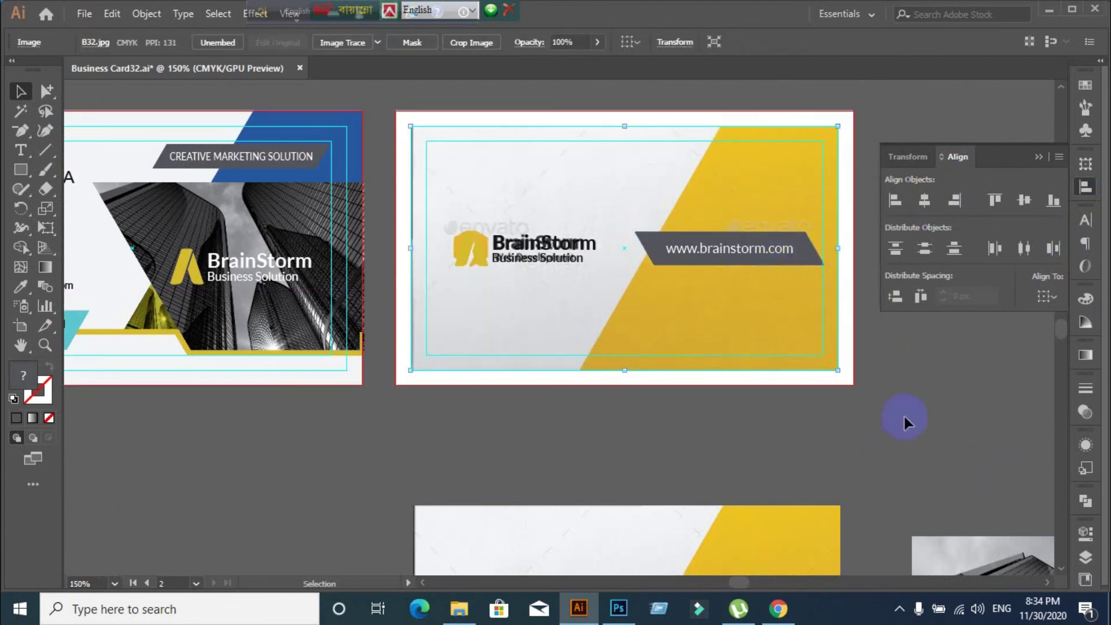
Reposition the lower BrainStorm card image
{"action": "scroll", "coordinate": [902, 415], "scroll_direction": "down", "scroll_amount": 1}
{"action": "left_click_drag", "start_coordinate": [901, 414], "coordinate": [819, 310]}
{"action": "left_click_drag", "start_coordinate": [760, 376], "coordinate": [748, 404]}
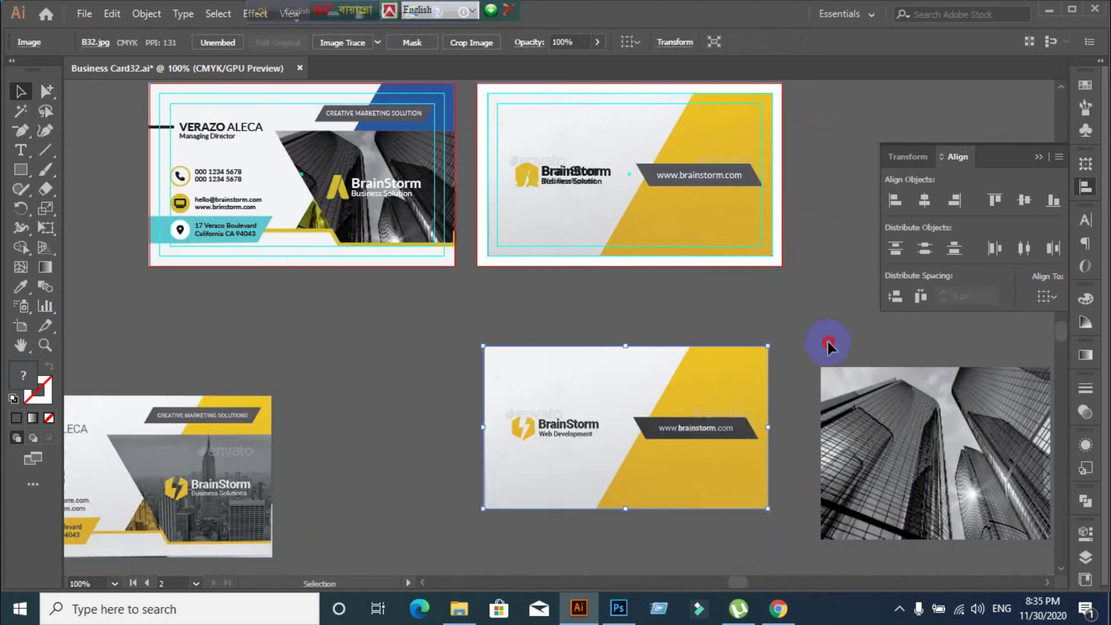
{"action": "left_click", "coordinate": [829, 343]}
Restore the large blue diagonal shape and pan across the top row of cards to inspect it
{"action": "key", "text": "ctrl+alt+3"}
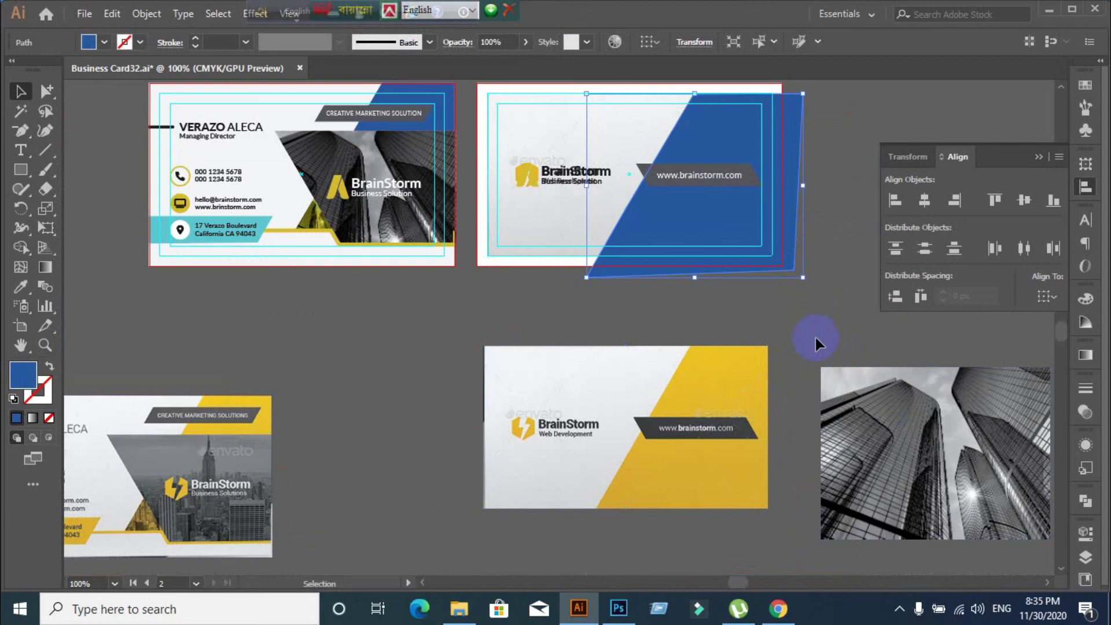
{"action": "left_click", "coordinate": [804, 319]}
{"action": "scroll", "coordinate": [835, 238], "scroll_direction": "up", "scroll_amount": 1}
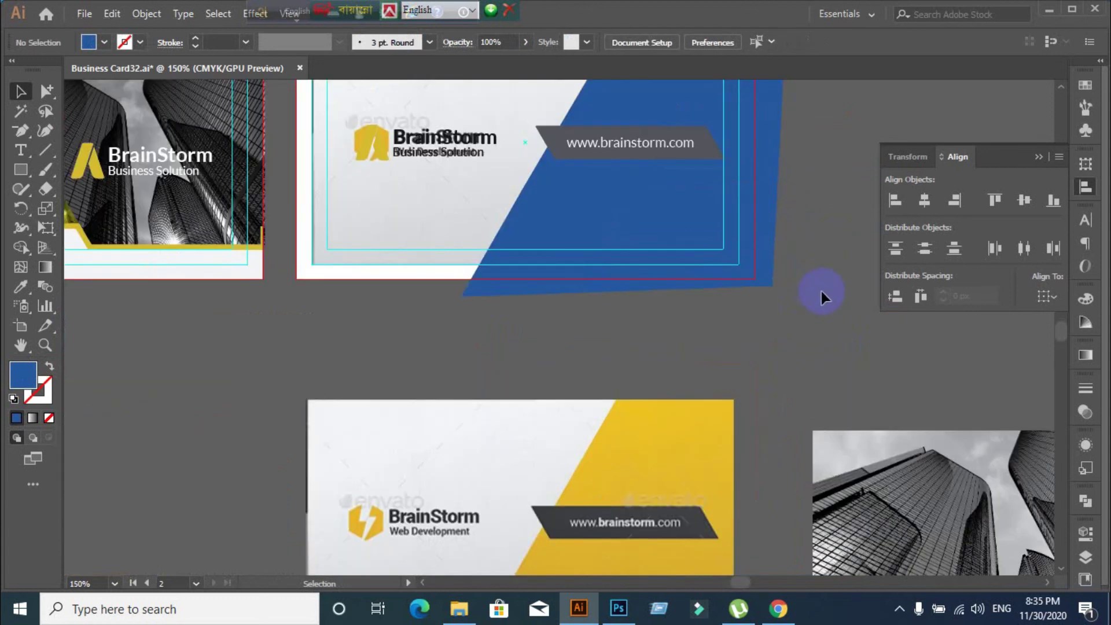
{"action": "scroll", "coordinate": [801, 229], "scroll_direction": "up", "scroll_amount": 2}
{"action": "left_click_drag", "start_coordinate": [781, 203], "coordinate": [837, 303]}
{"action": "scroll", "coordinate": [815, 334], "scroll_direction": "down", "scroll_amount": 3}
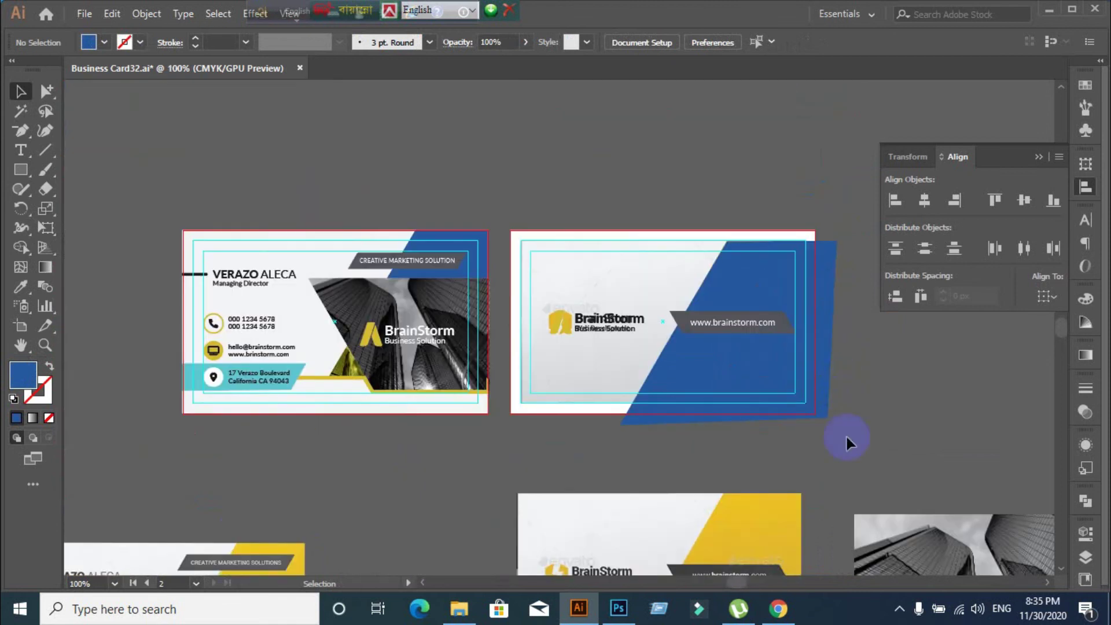
{"action": "left_click_drag", "start_coordinate": [845, 438], "coordinate": [771, 320]}
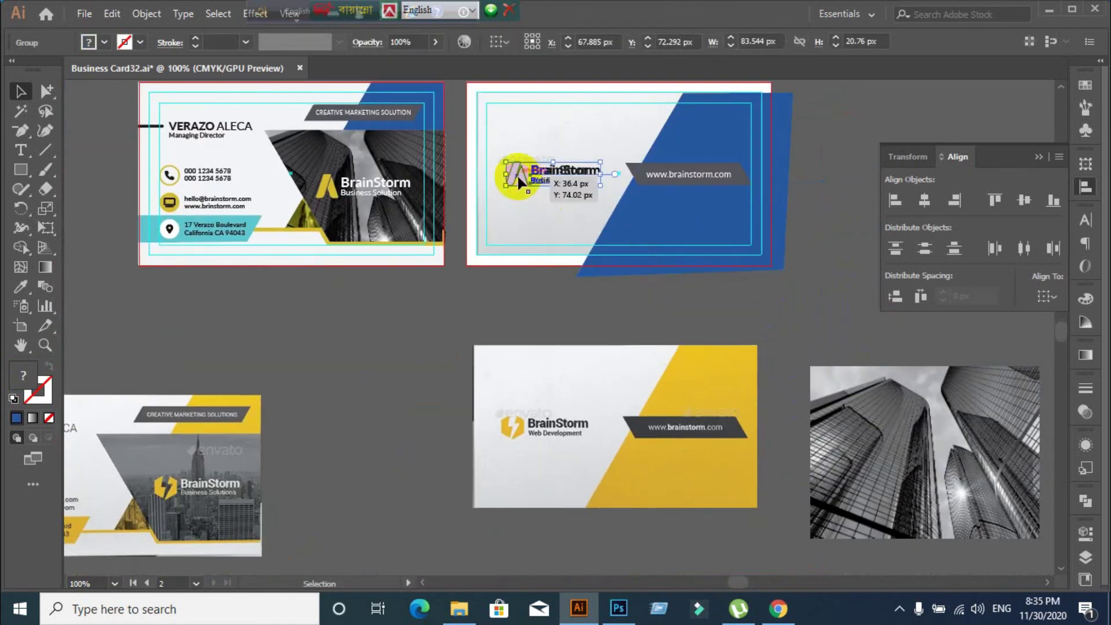